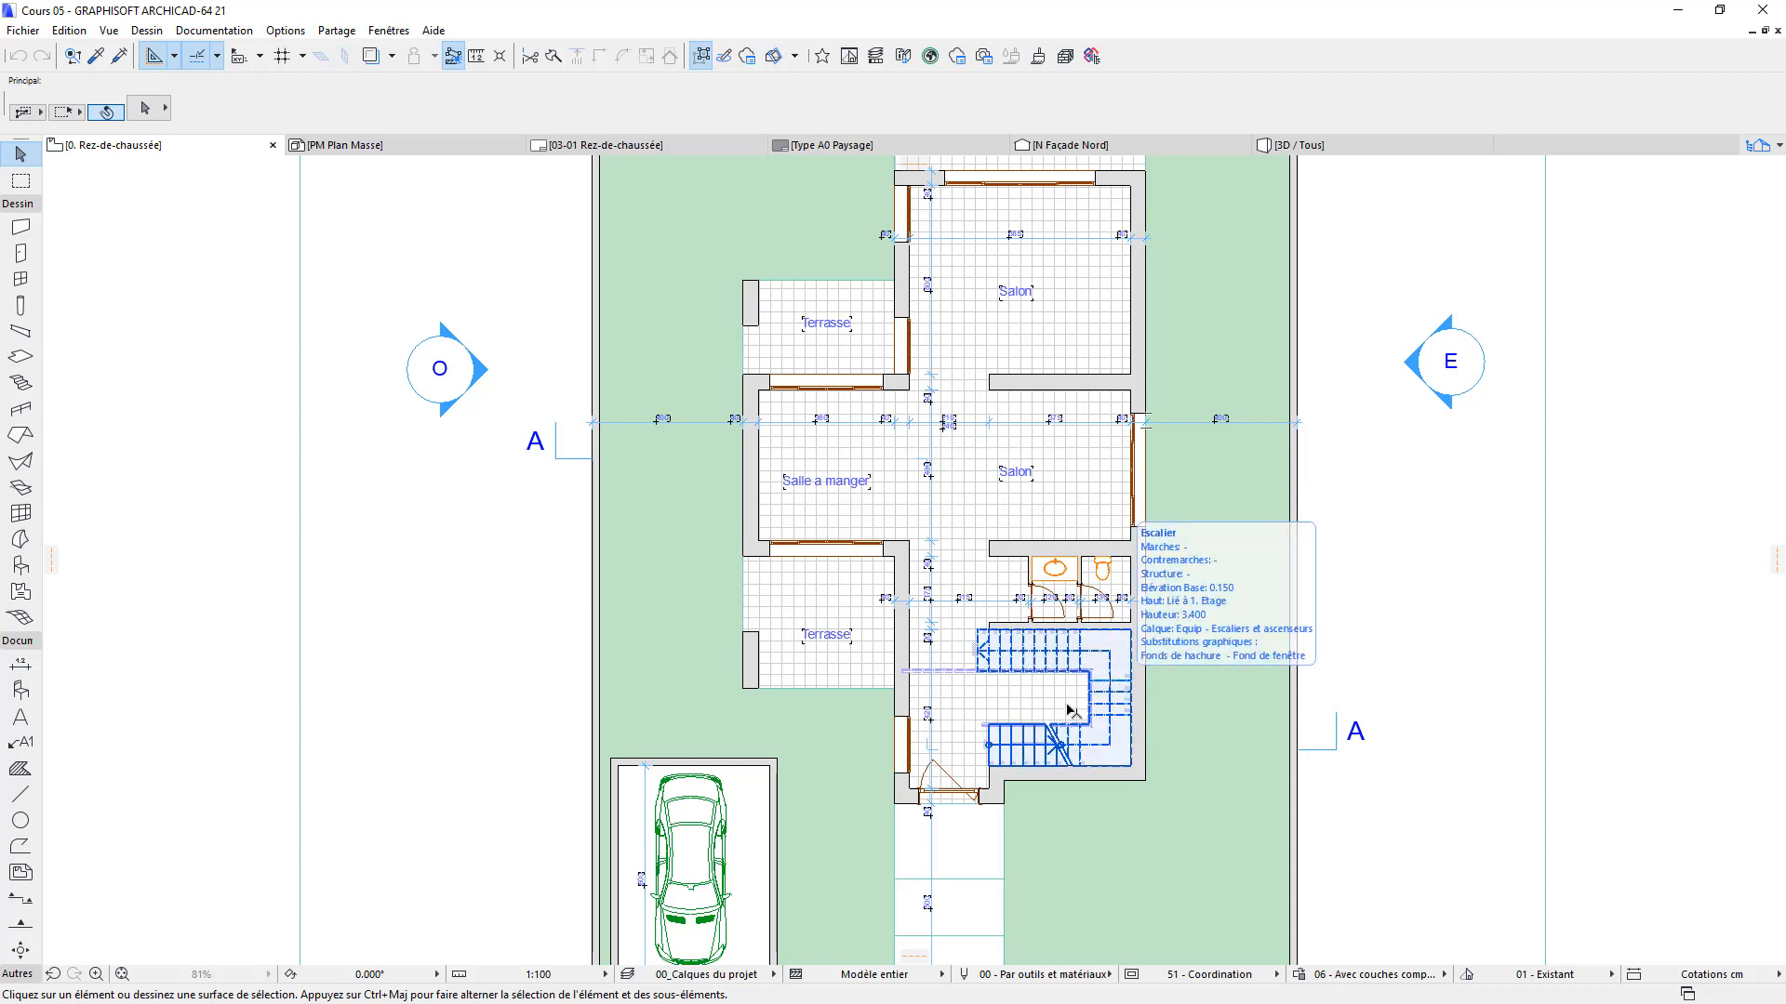
Examine the ground-floor plan around the staircase, the entrance and the neighbouring rooms
scroll(1071, 712, down, 2)
middle_drag(1070, 711, 1023, 798)
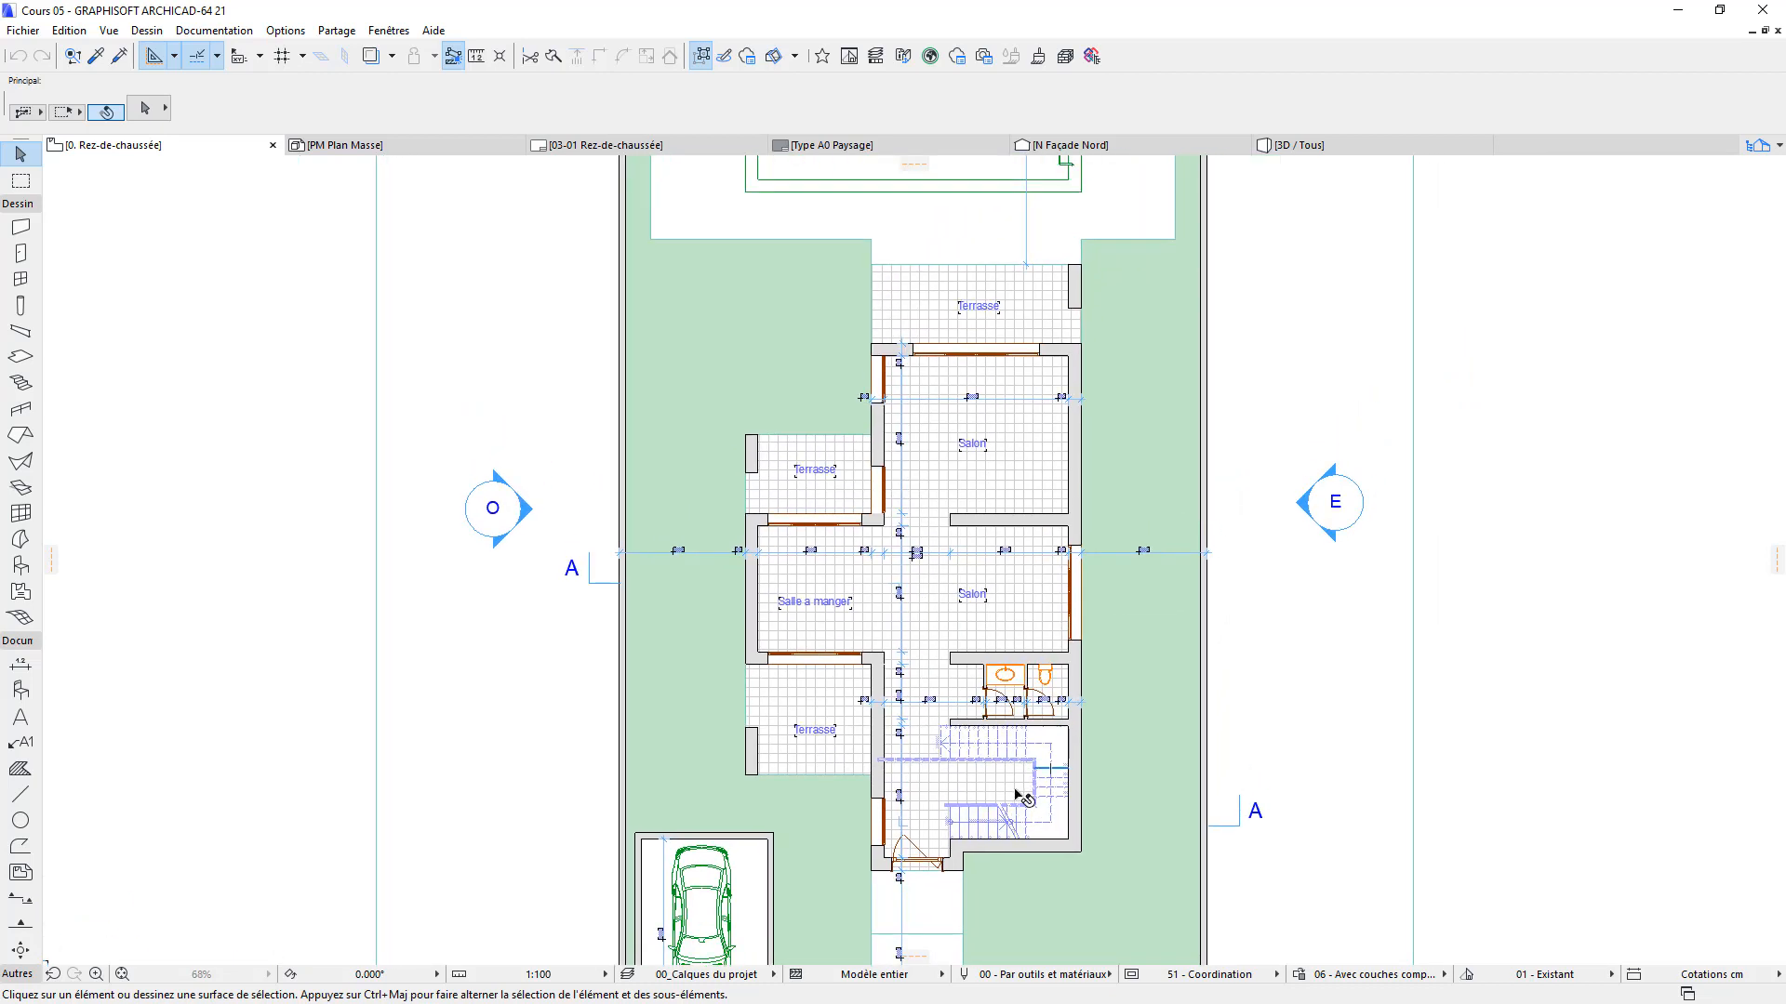
scroll(944, 867, up, 5)
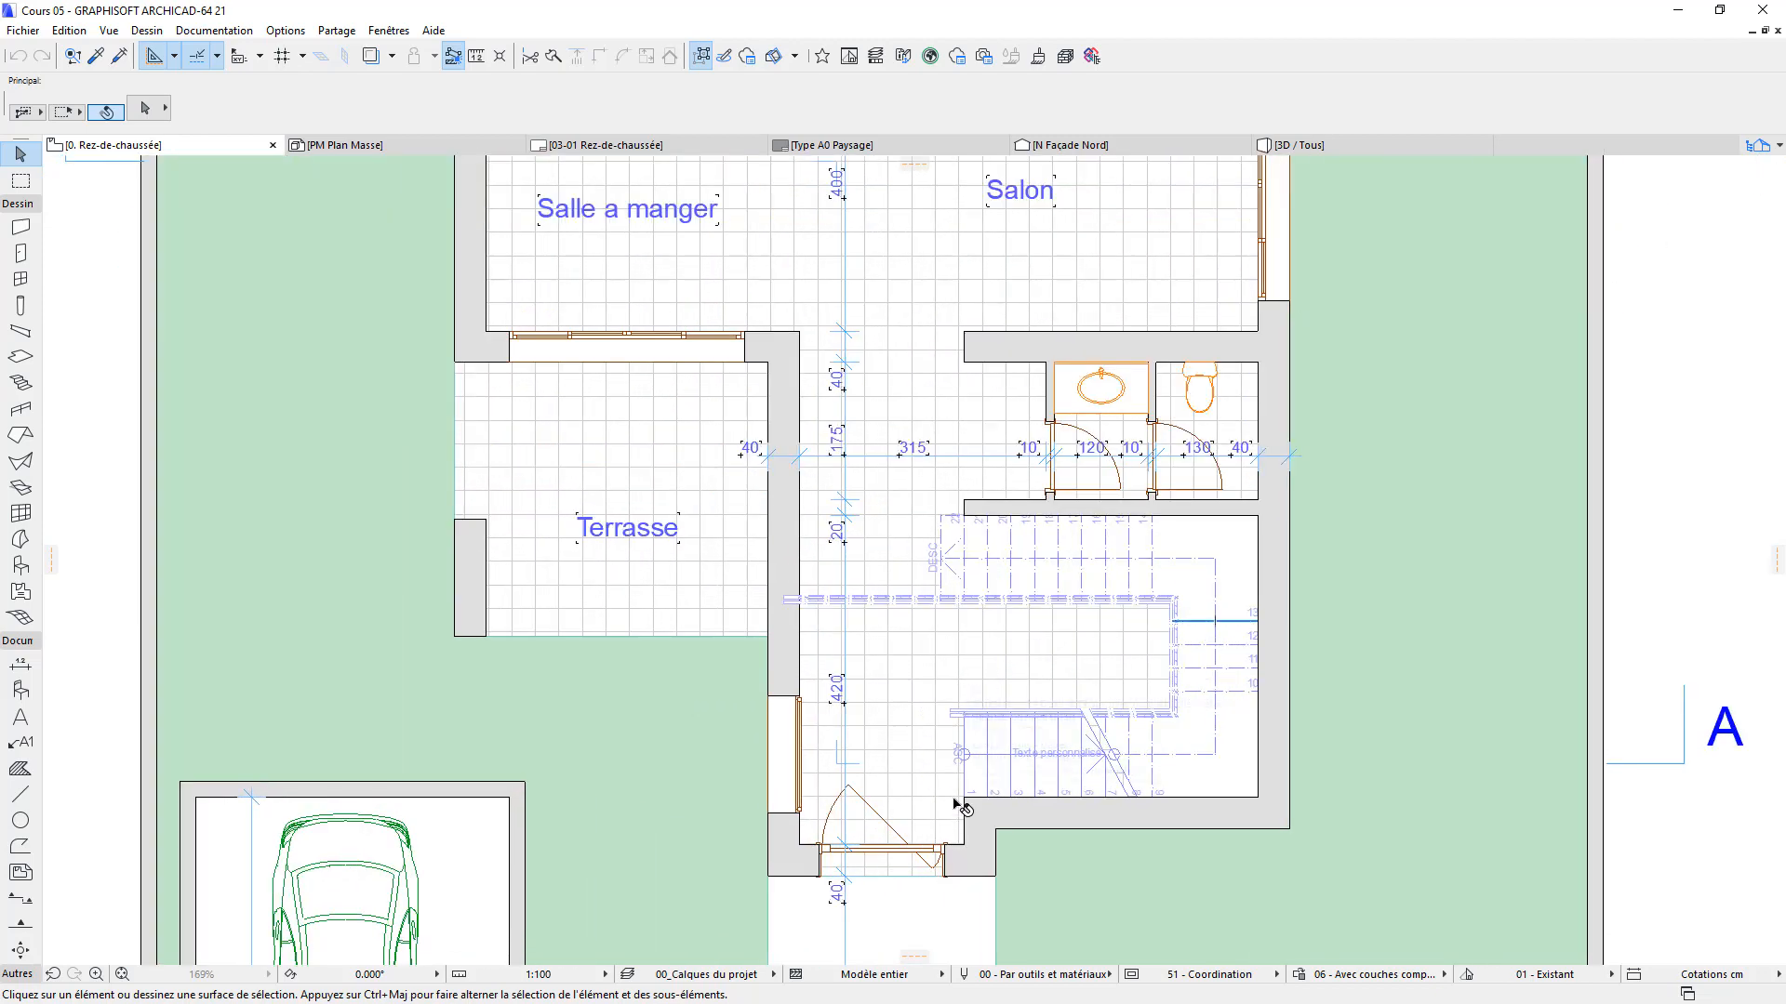
scroll(994, 774, down, 4)
scroll(990, 741, down, 2)
middle_drag(1029, 680, 1016, 756)
middle_drag(1003, 863, 1000, 755)
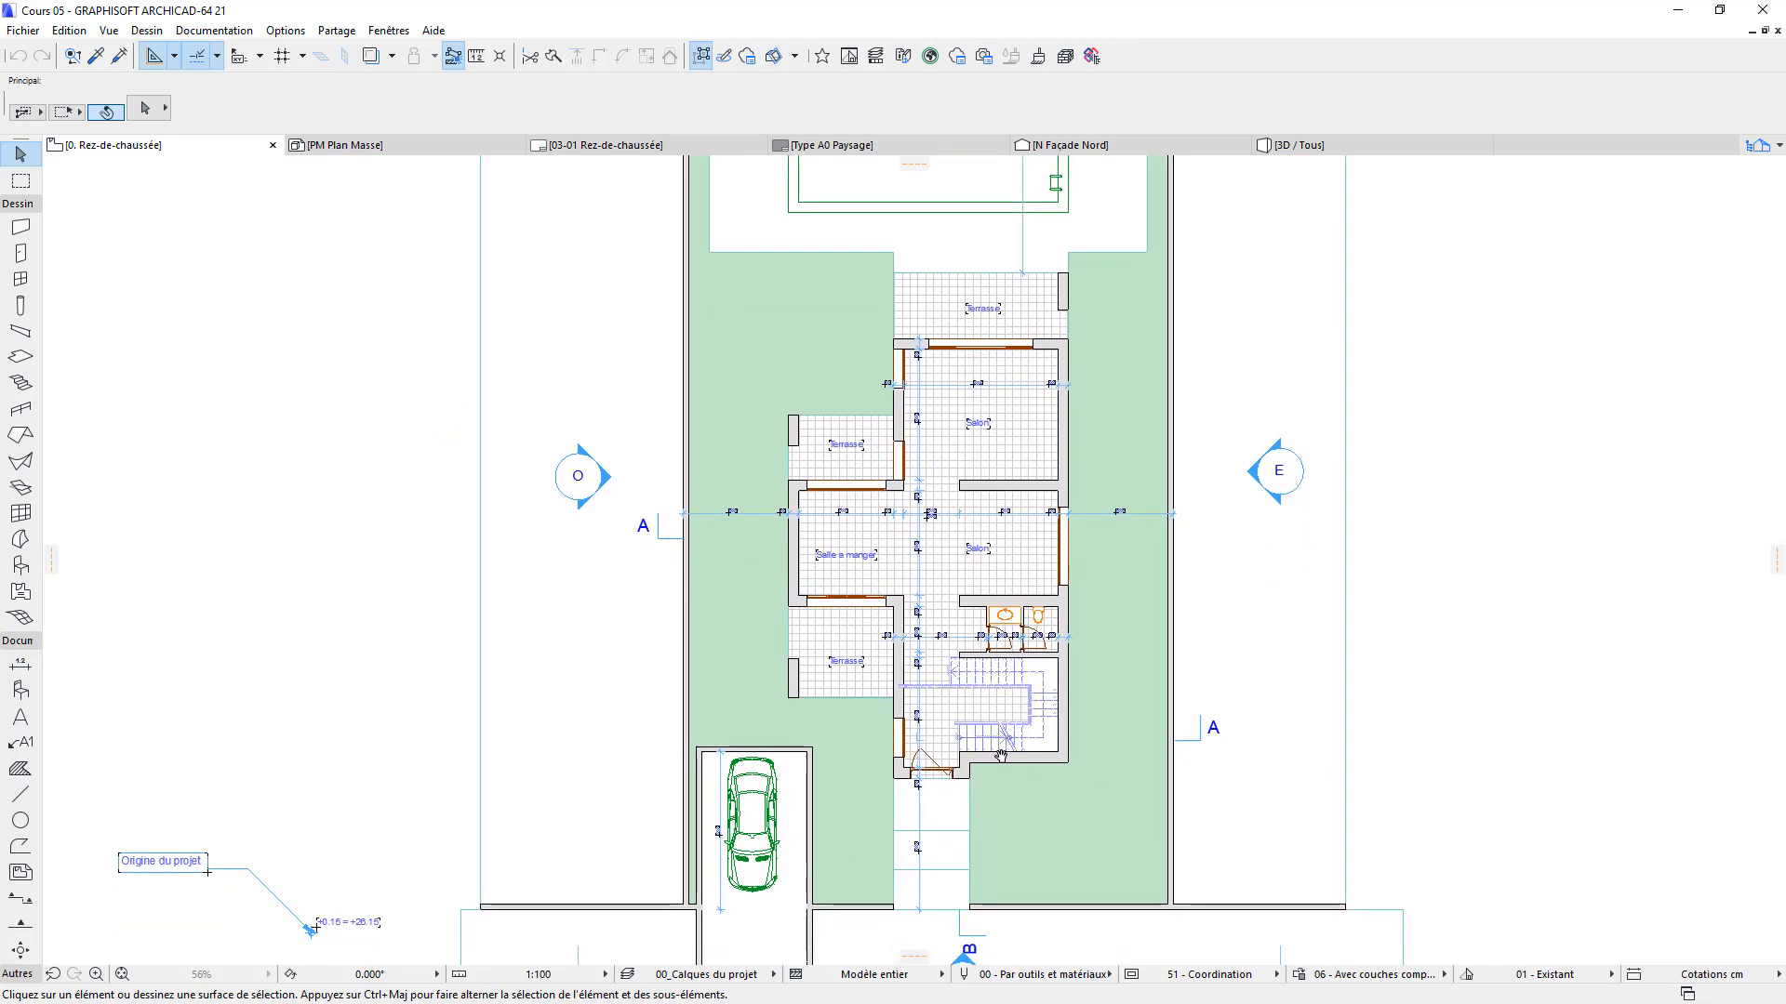
scroll(1031, 780, up, 4)
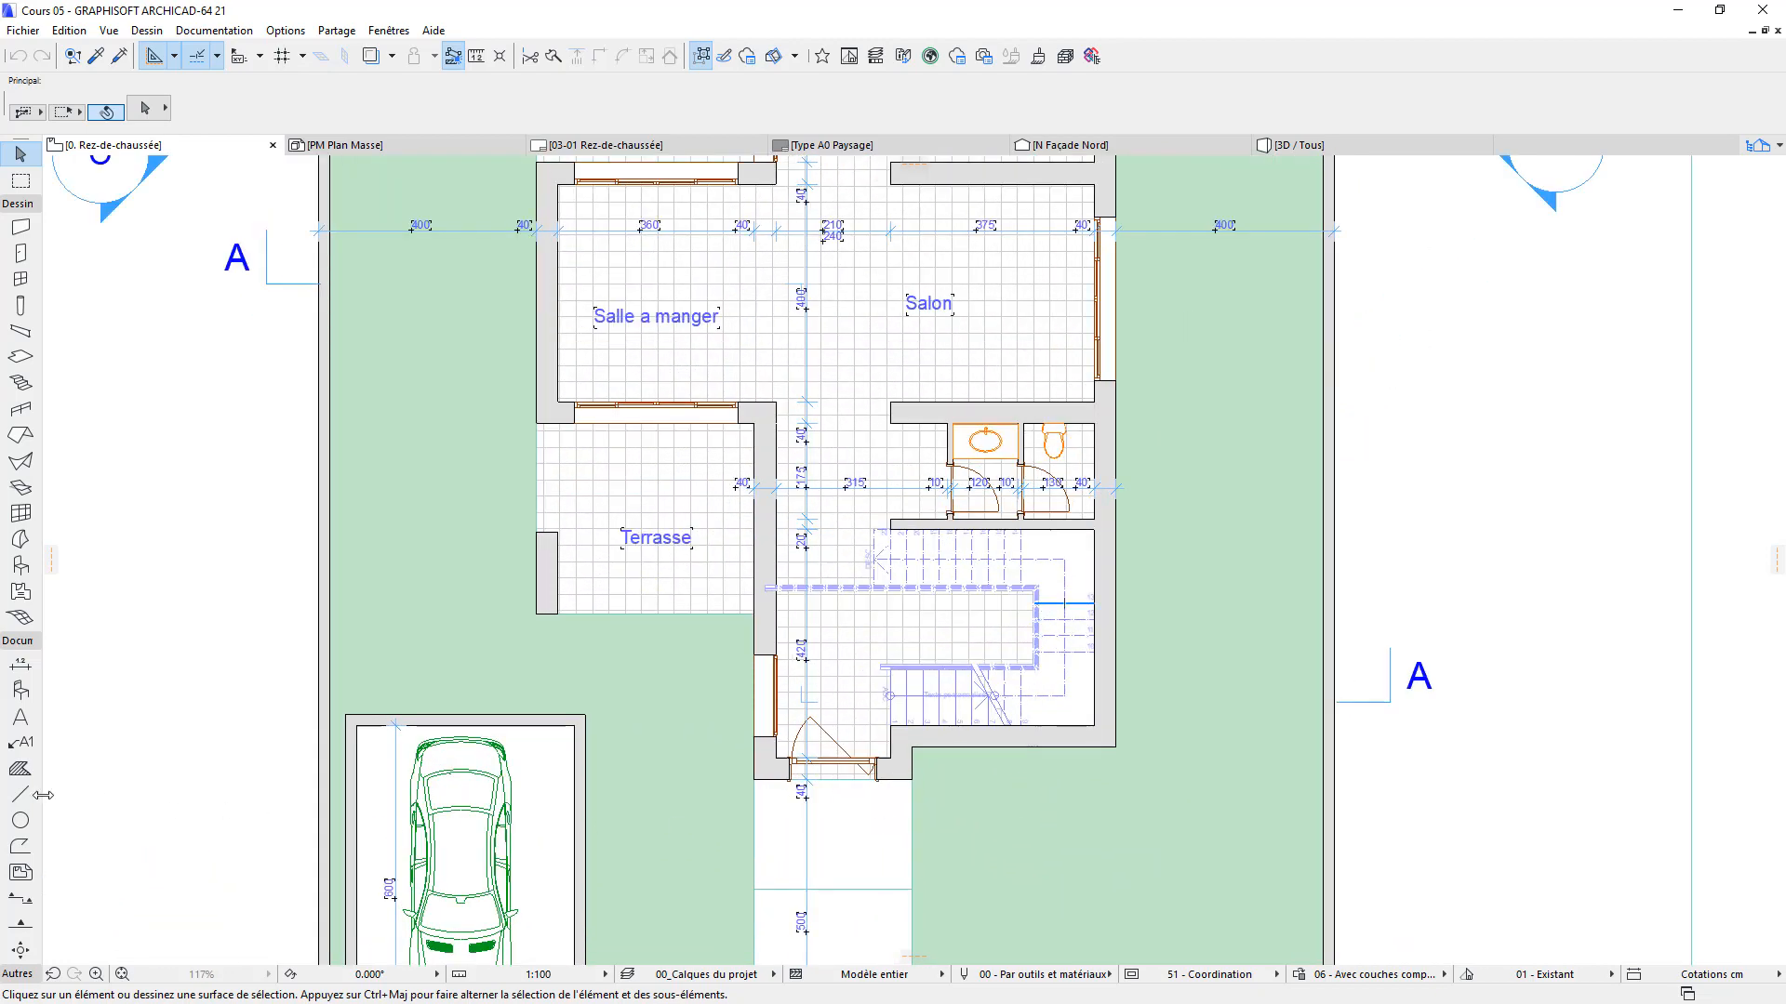
Draw a horizontal line from the dining room's inner southwest corner along the wall face to beyond the east exterior wall
click(22, 796)
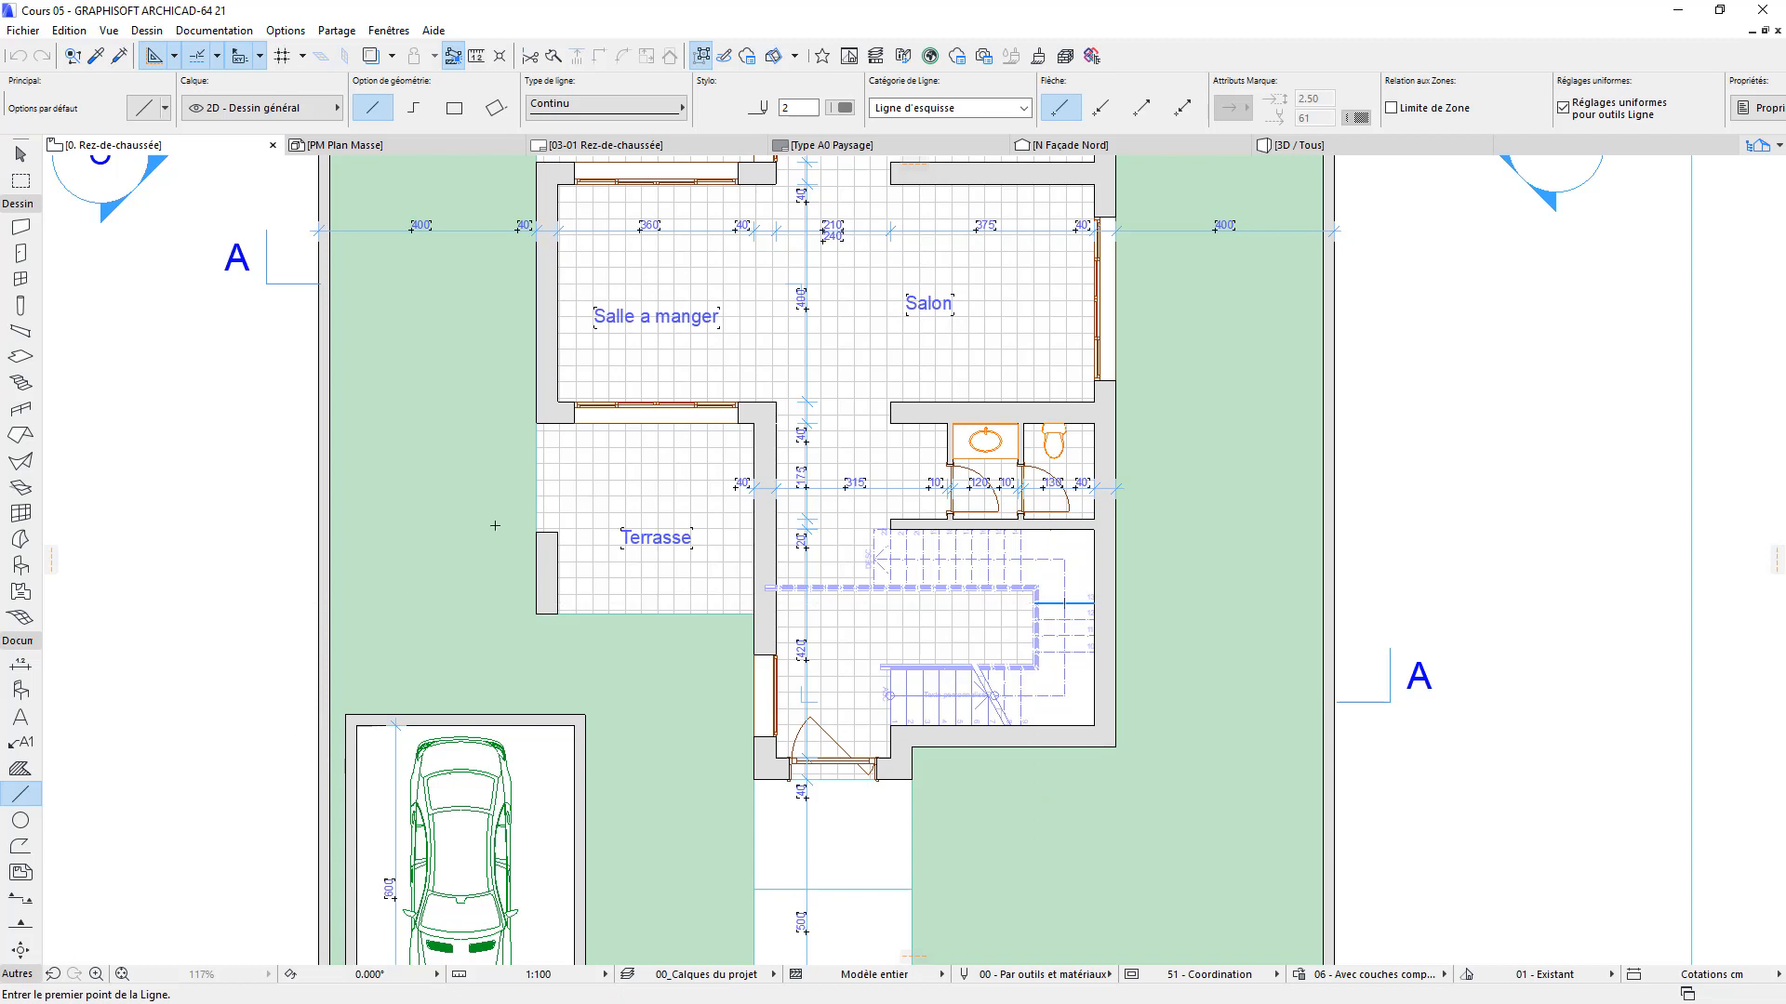
click(558, 401)
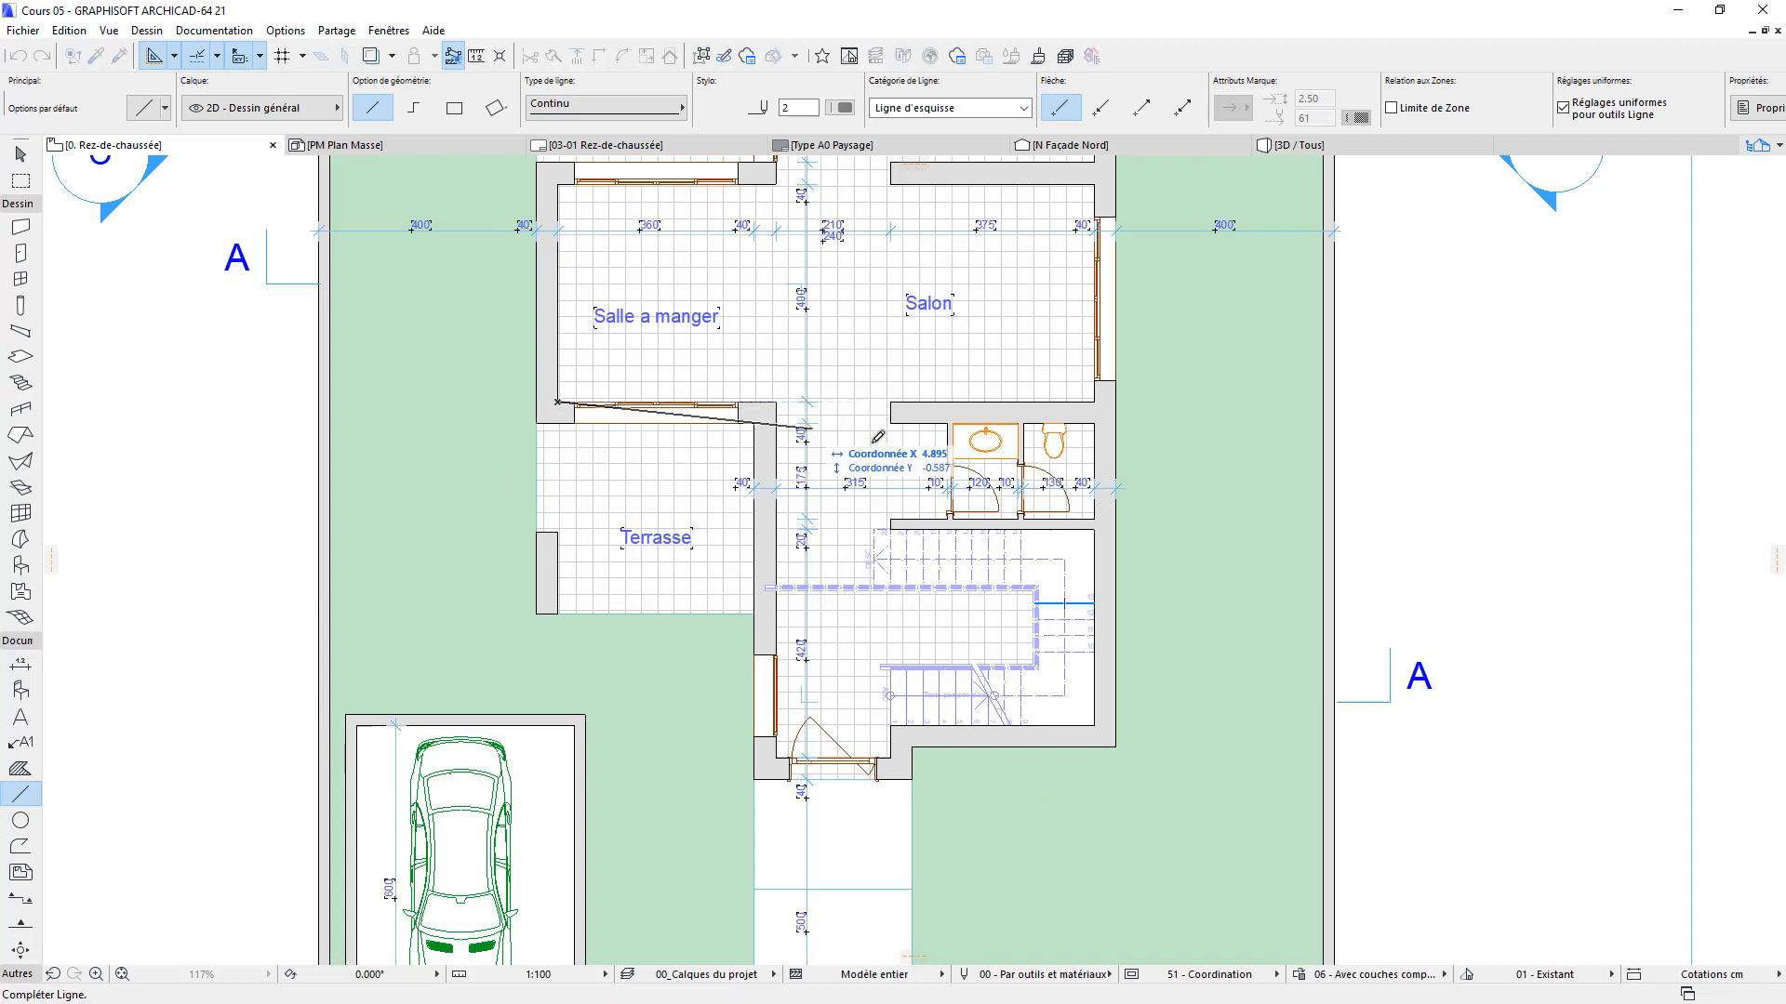
click(1234, 402)
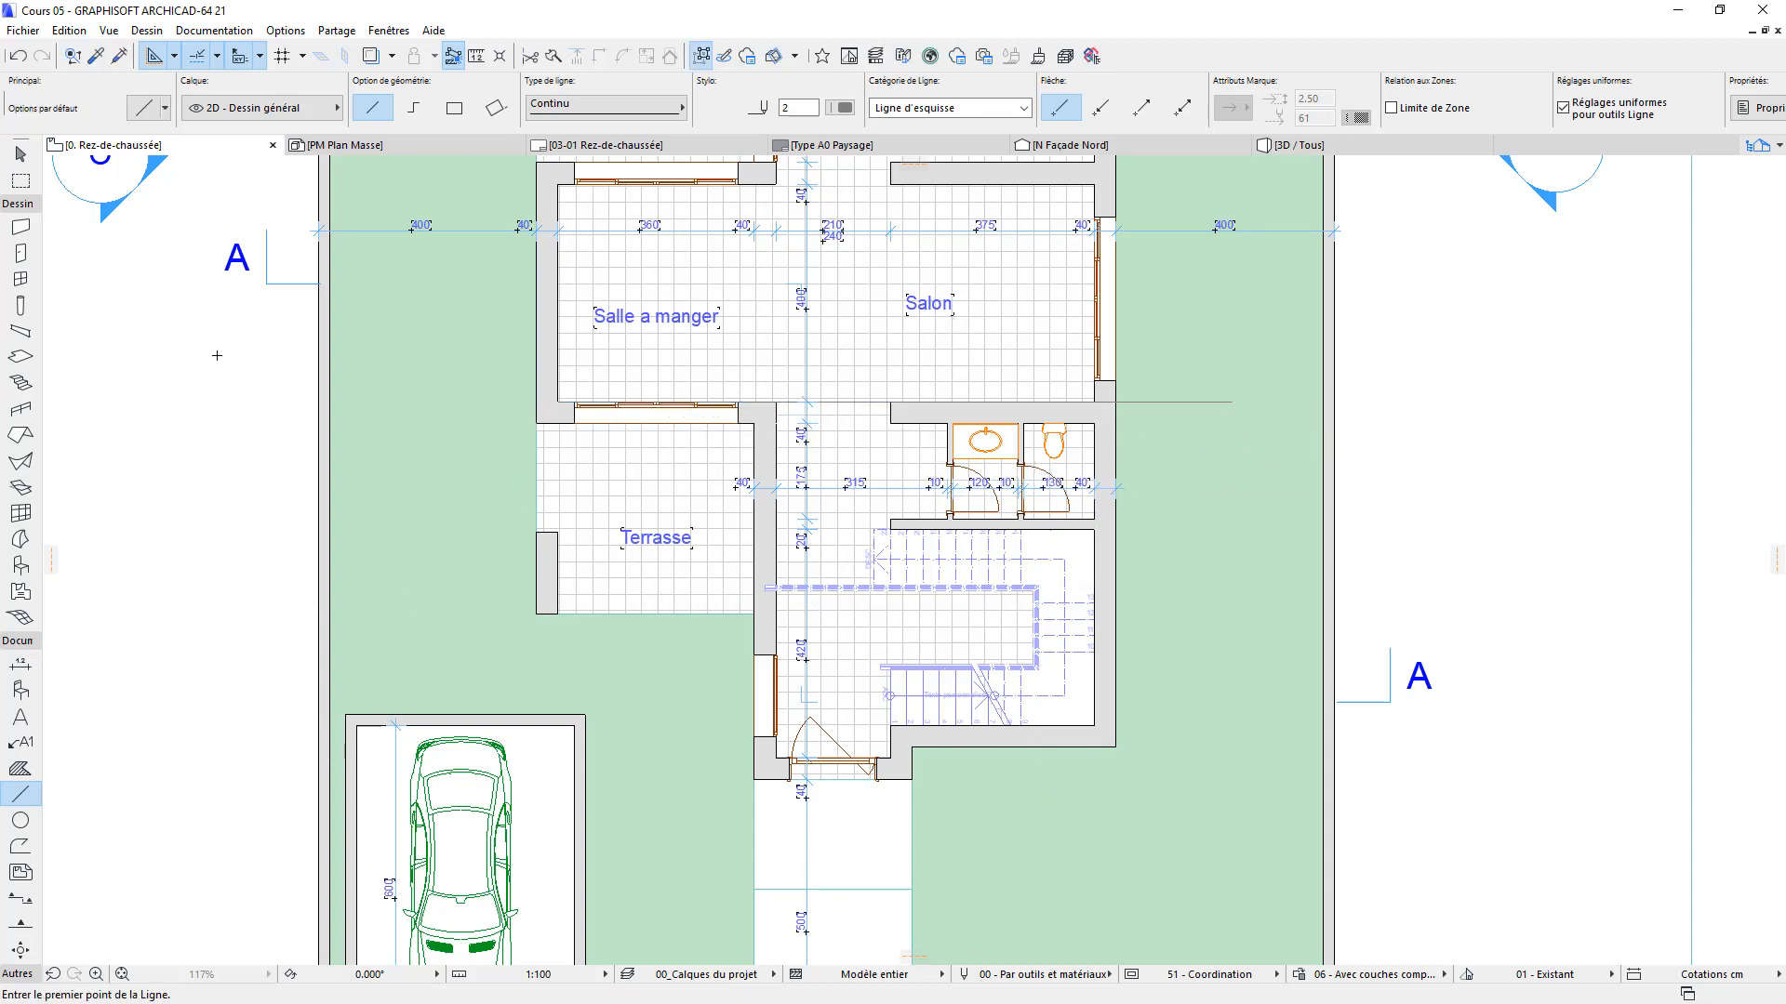
Stretch the west end of the new line horizontally past the exterior face of the west wall
click(21, 156)
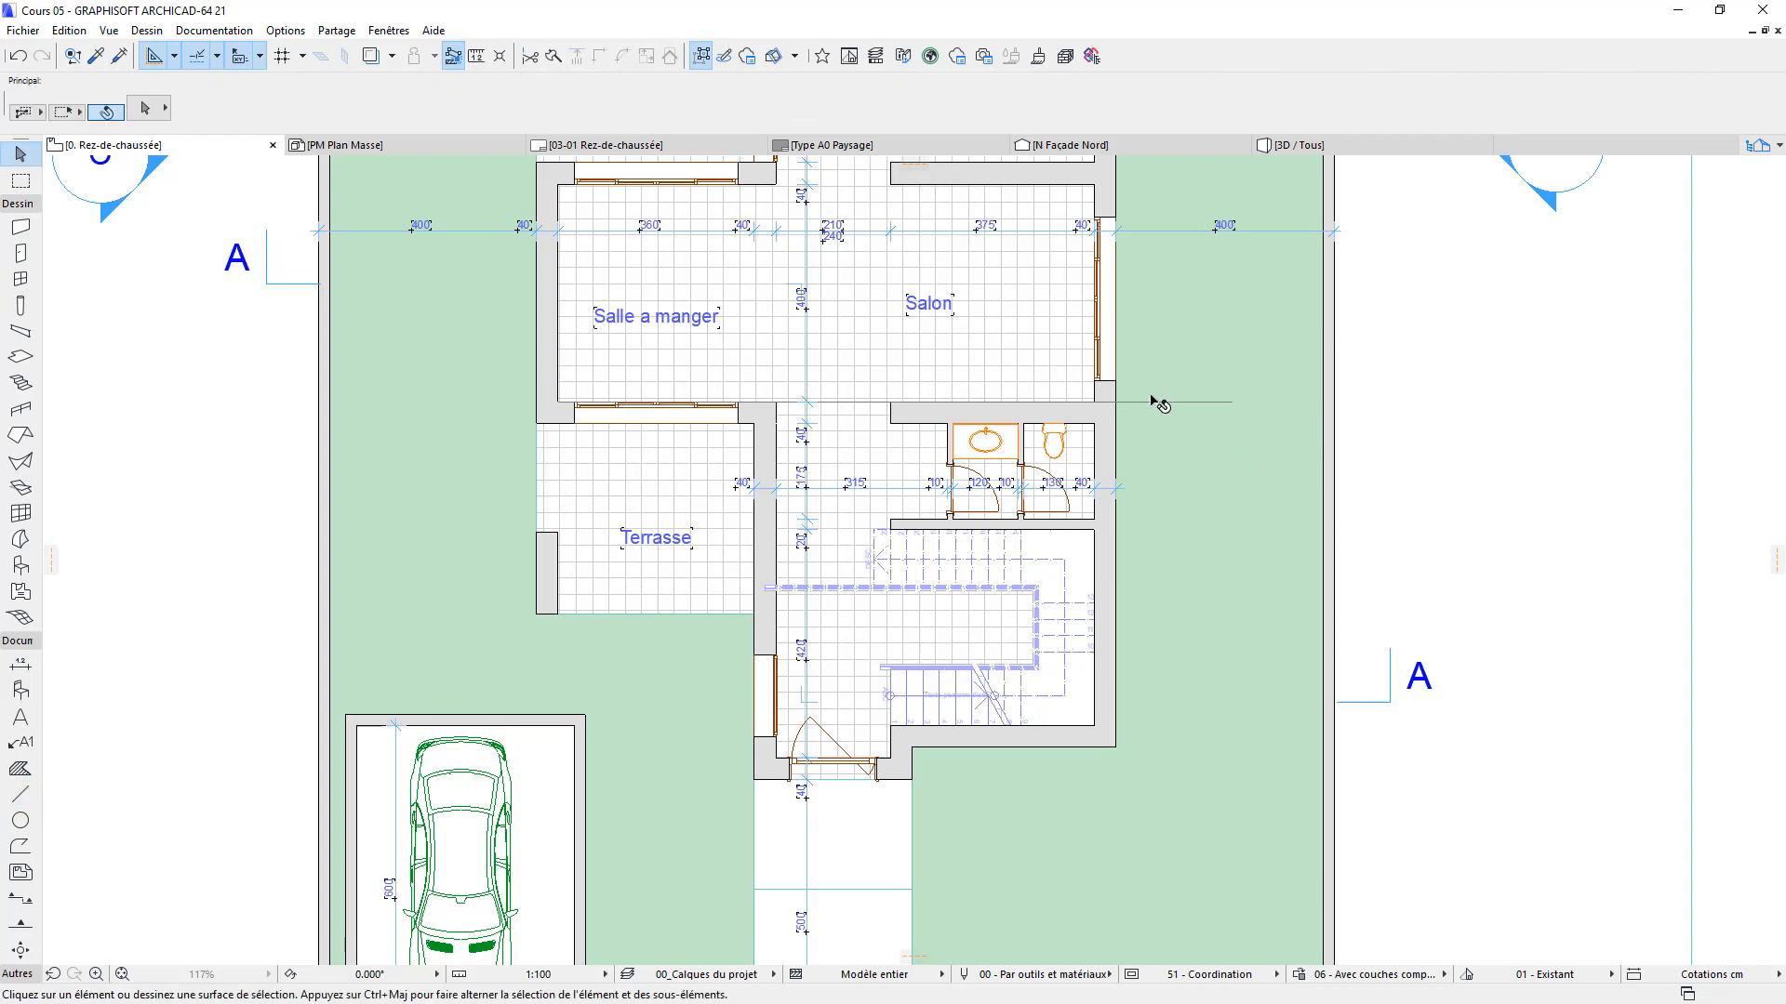
click(1158, 401)
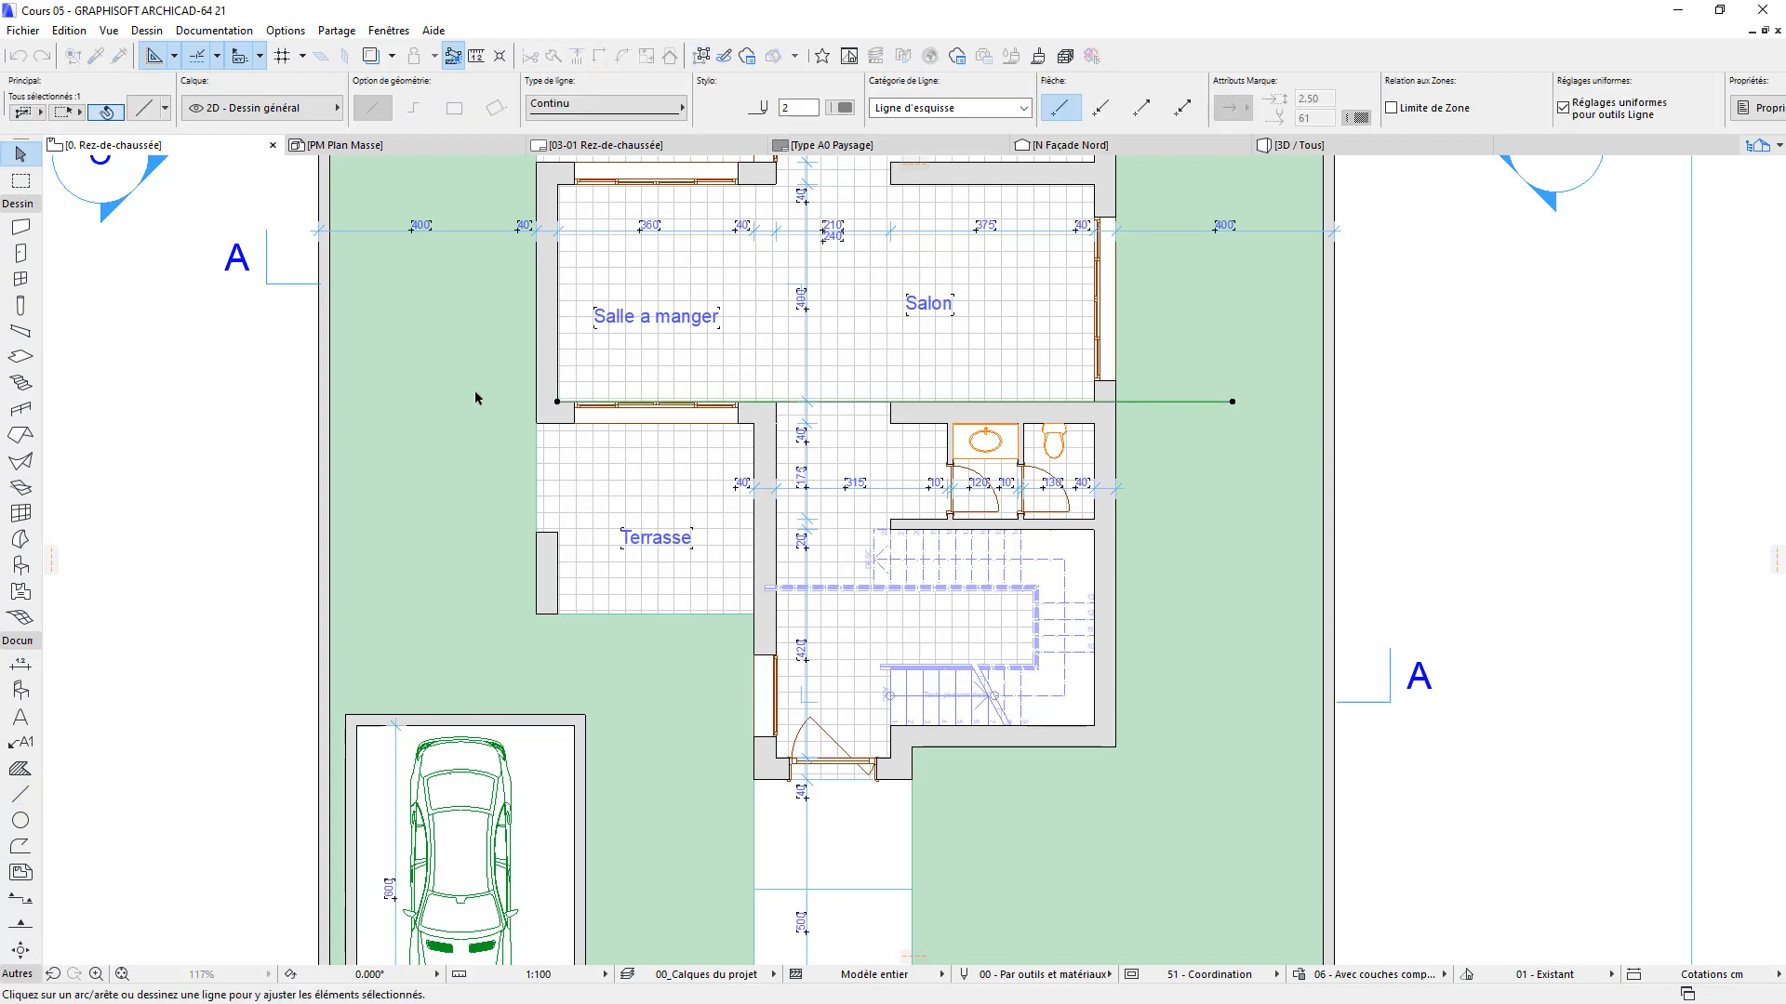
scroll(1179, 364, up, 4)
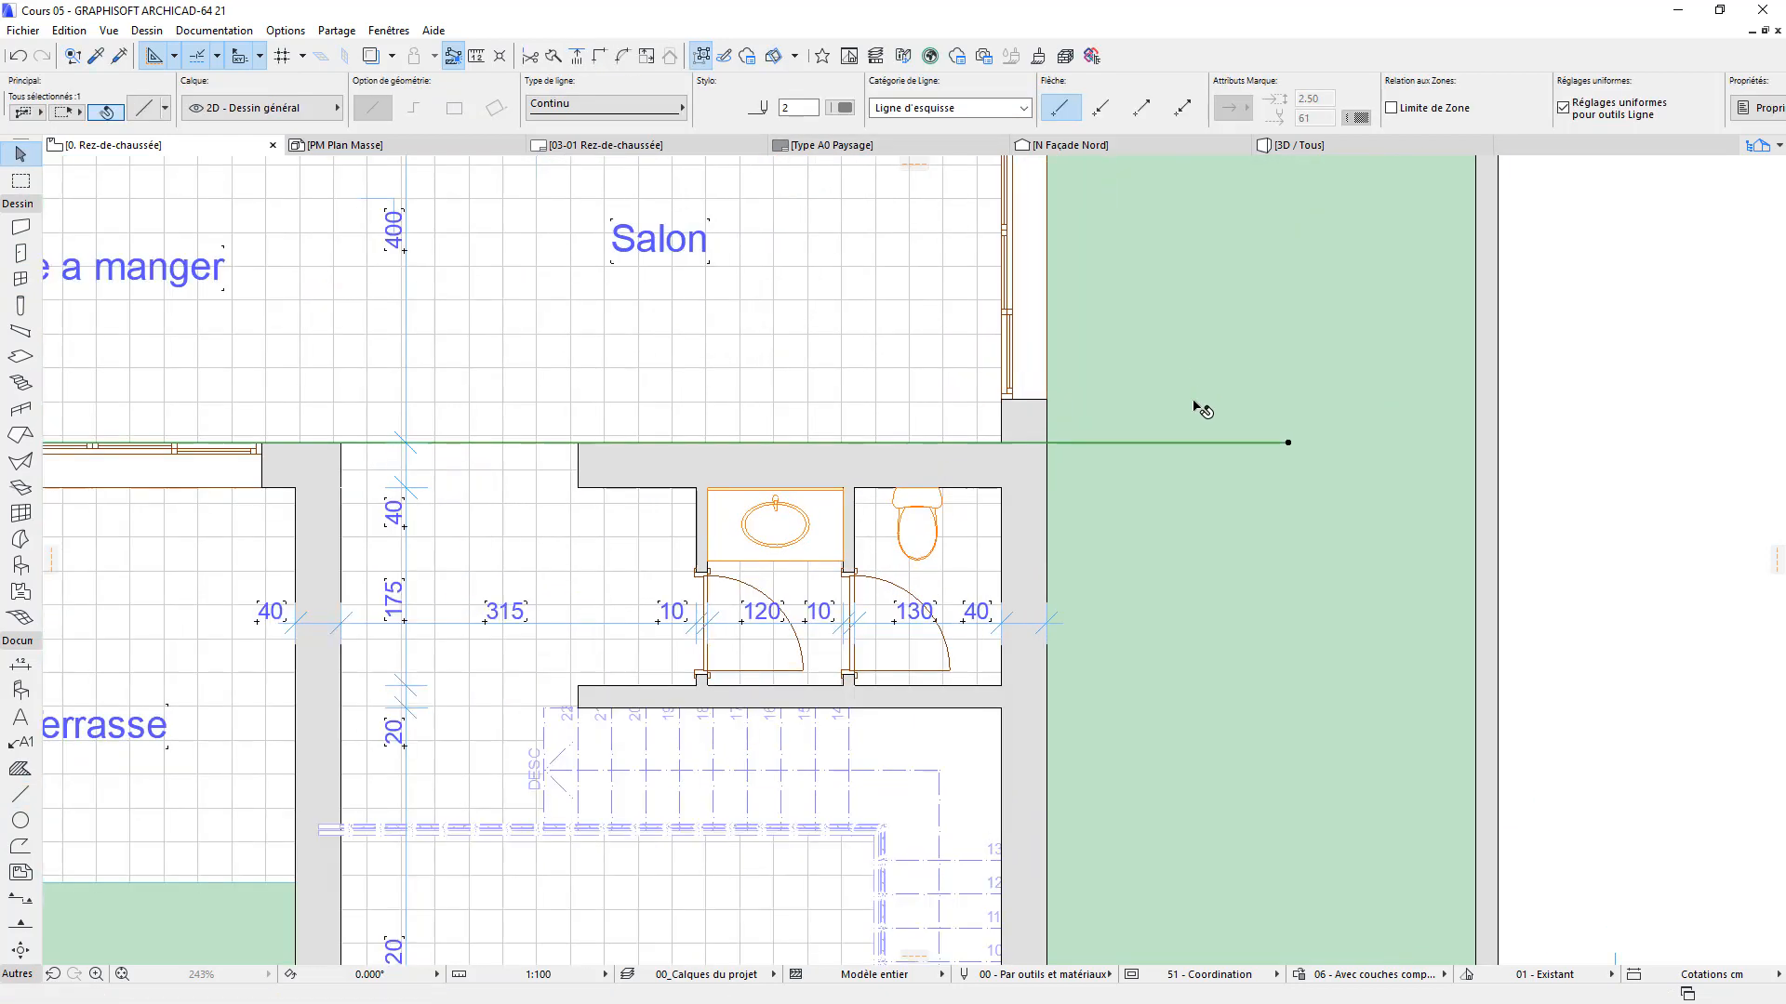
click(1098, 444)
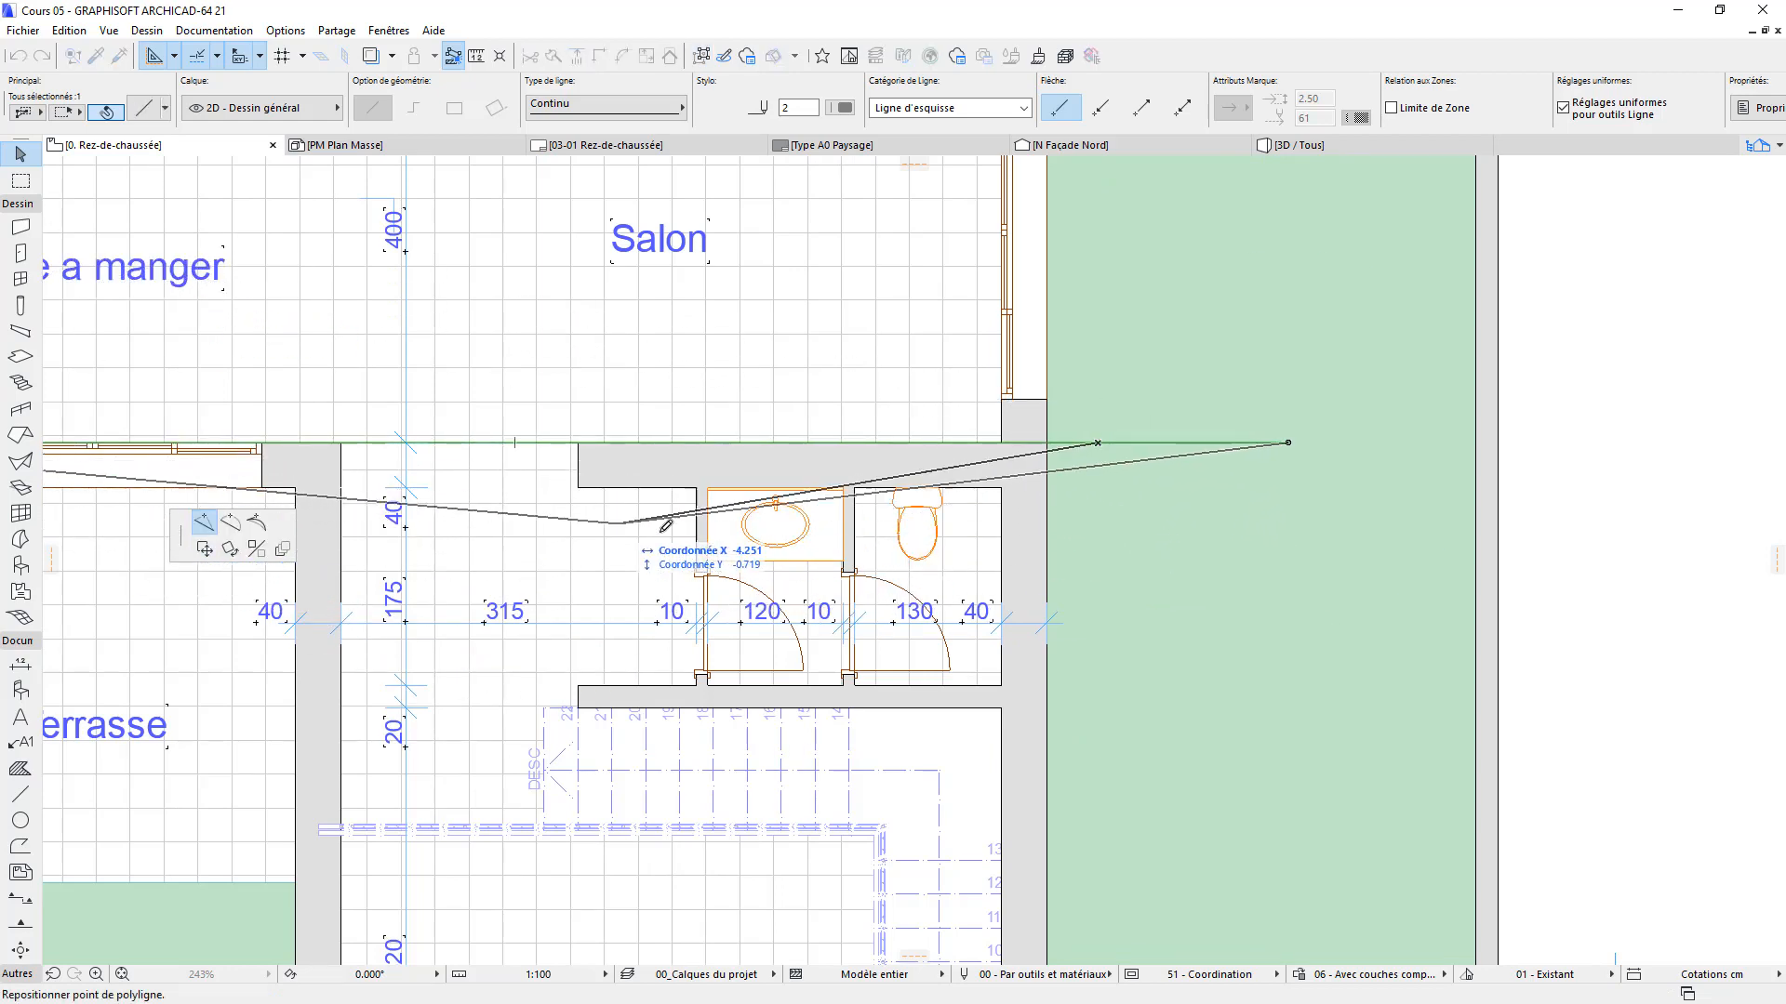
scroll(1095, 491, down, 3)
click(1099, 465)
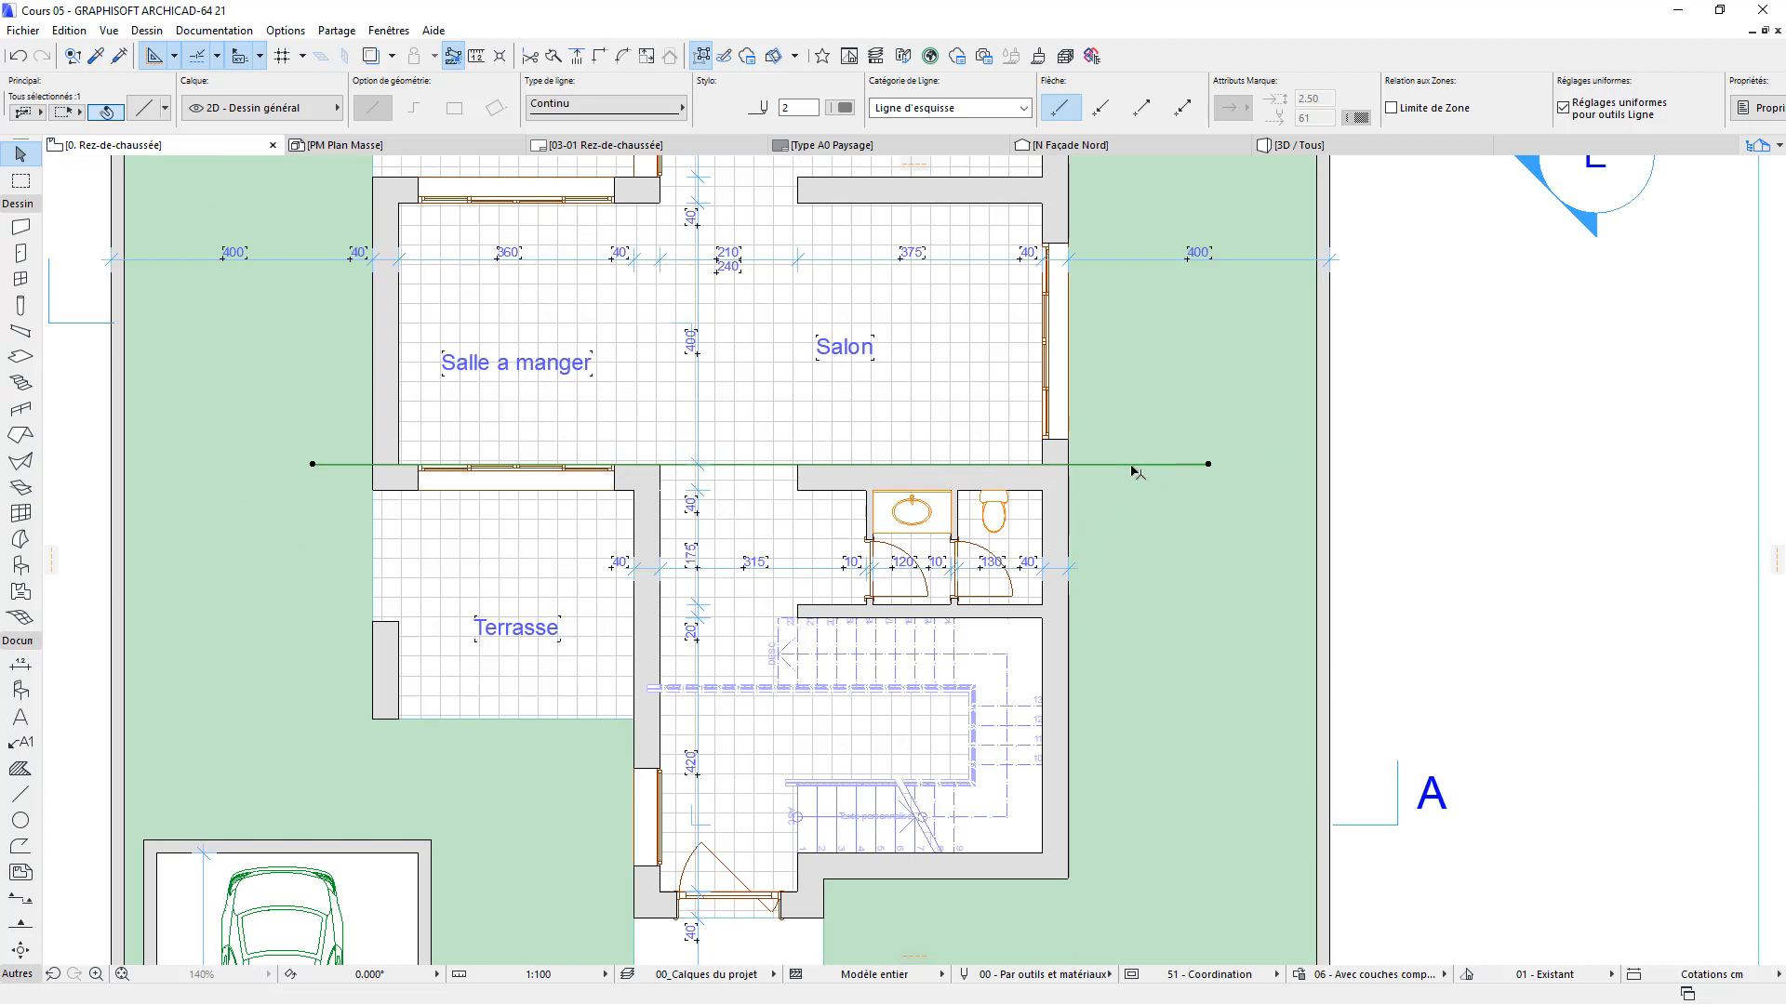
Move the line 0.1 m south into the thickness of the wall below the dining room
click(1131, 464)
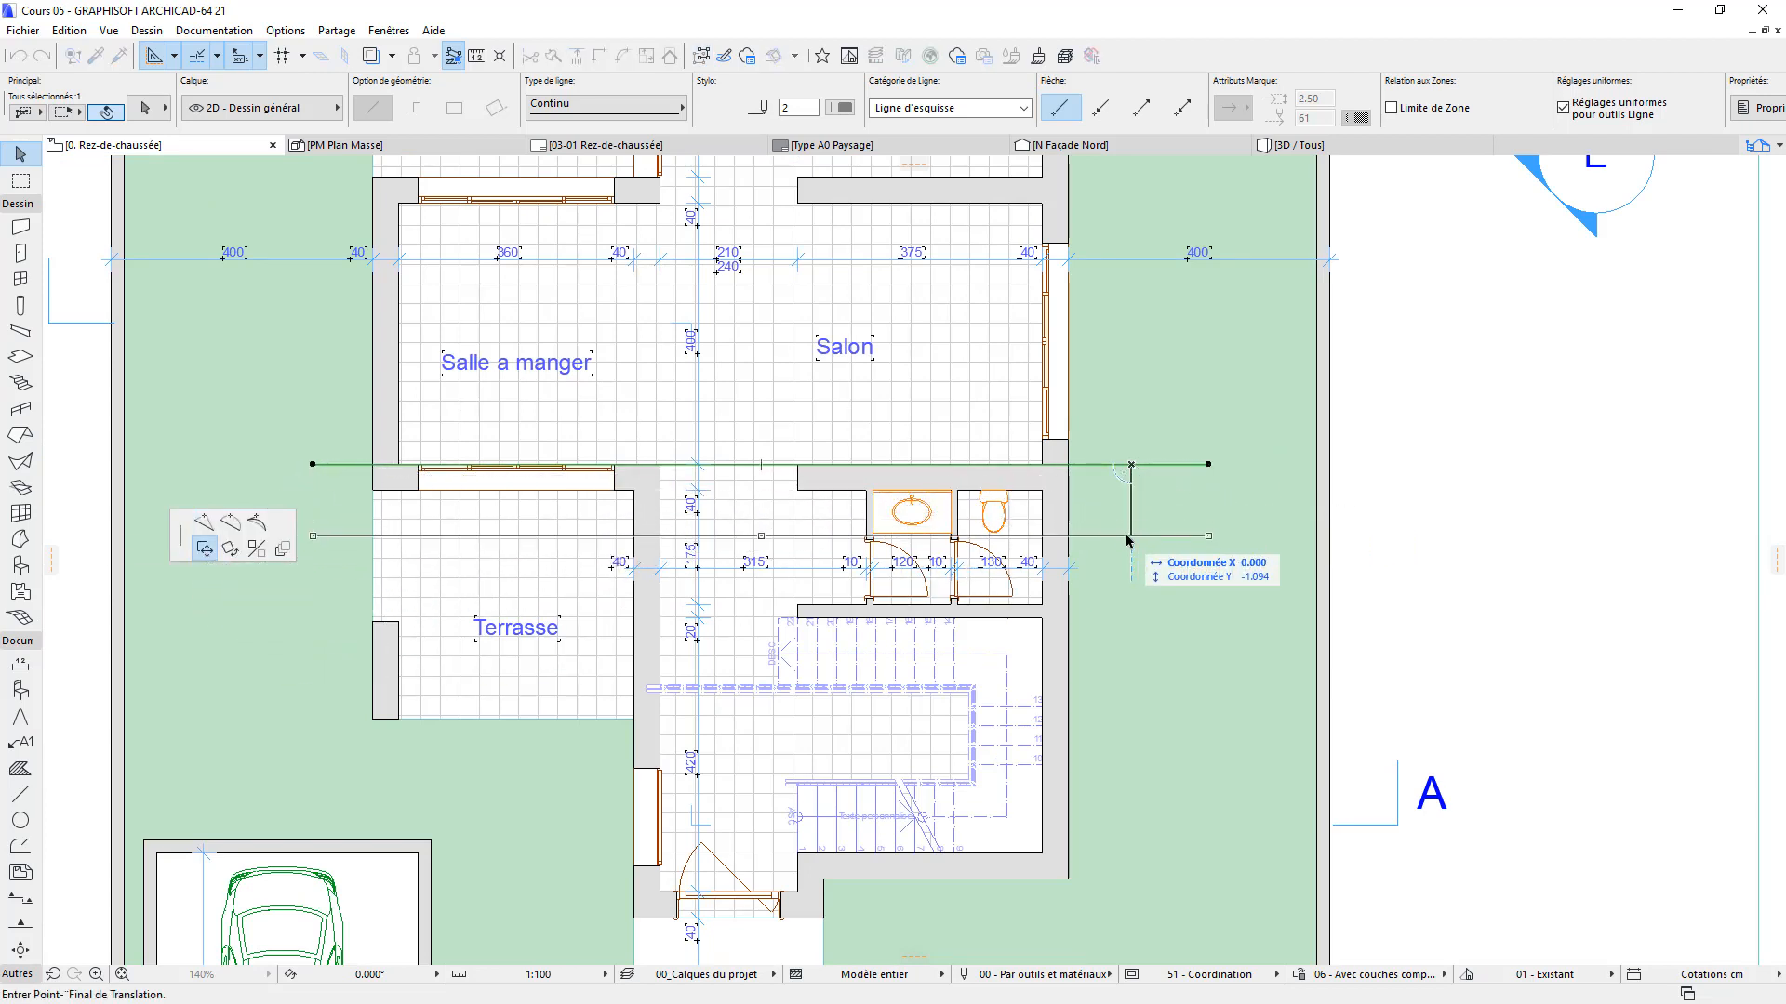
text(r.1)
key(Return)
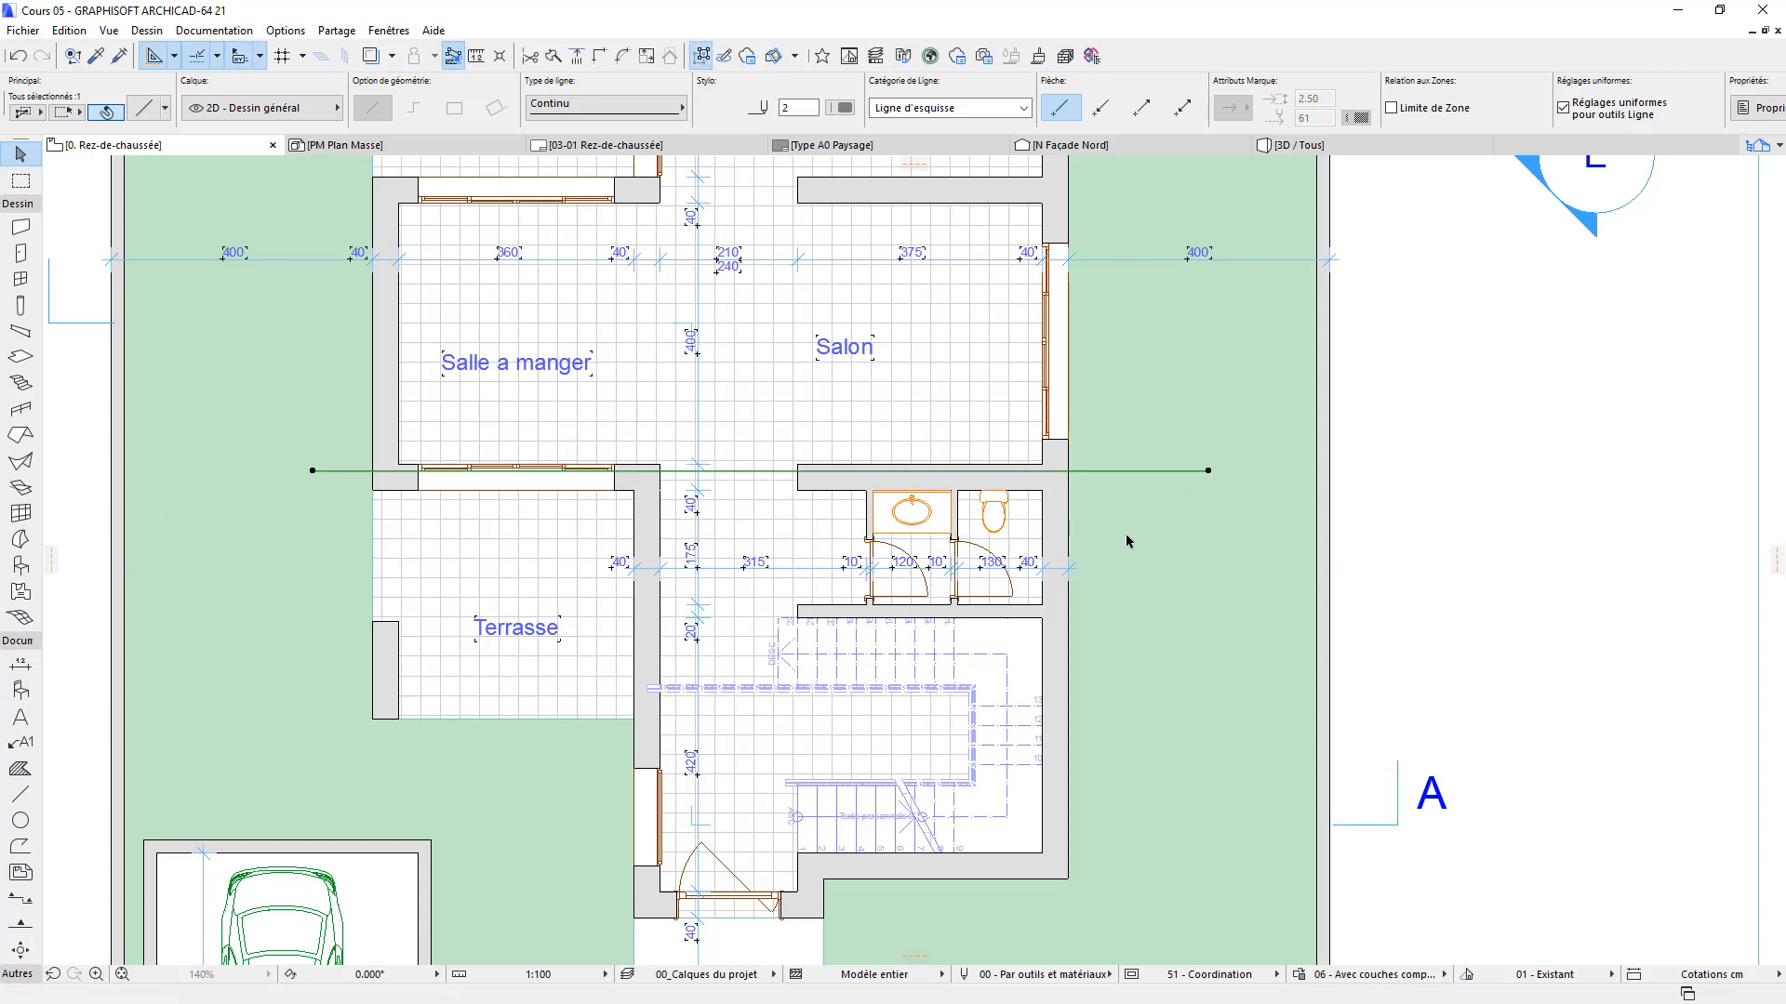
Adjust both ends of the line so it overhangs the west and east exterior walls by similar lengths
click(1208, 471)
click(1145, 471)
click(313, 472)
click(298, 470)
Set the line's type to Axe and its pen to red pen 20
click(605, 106)
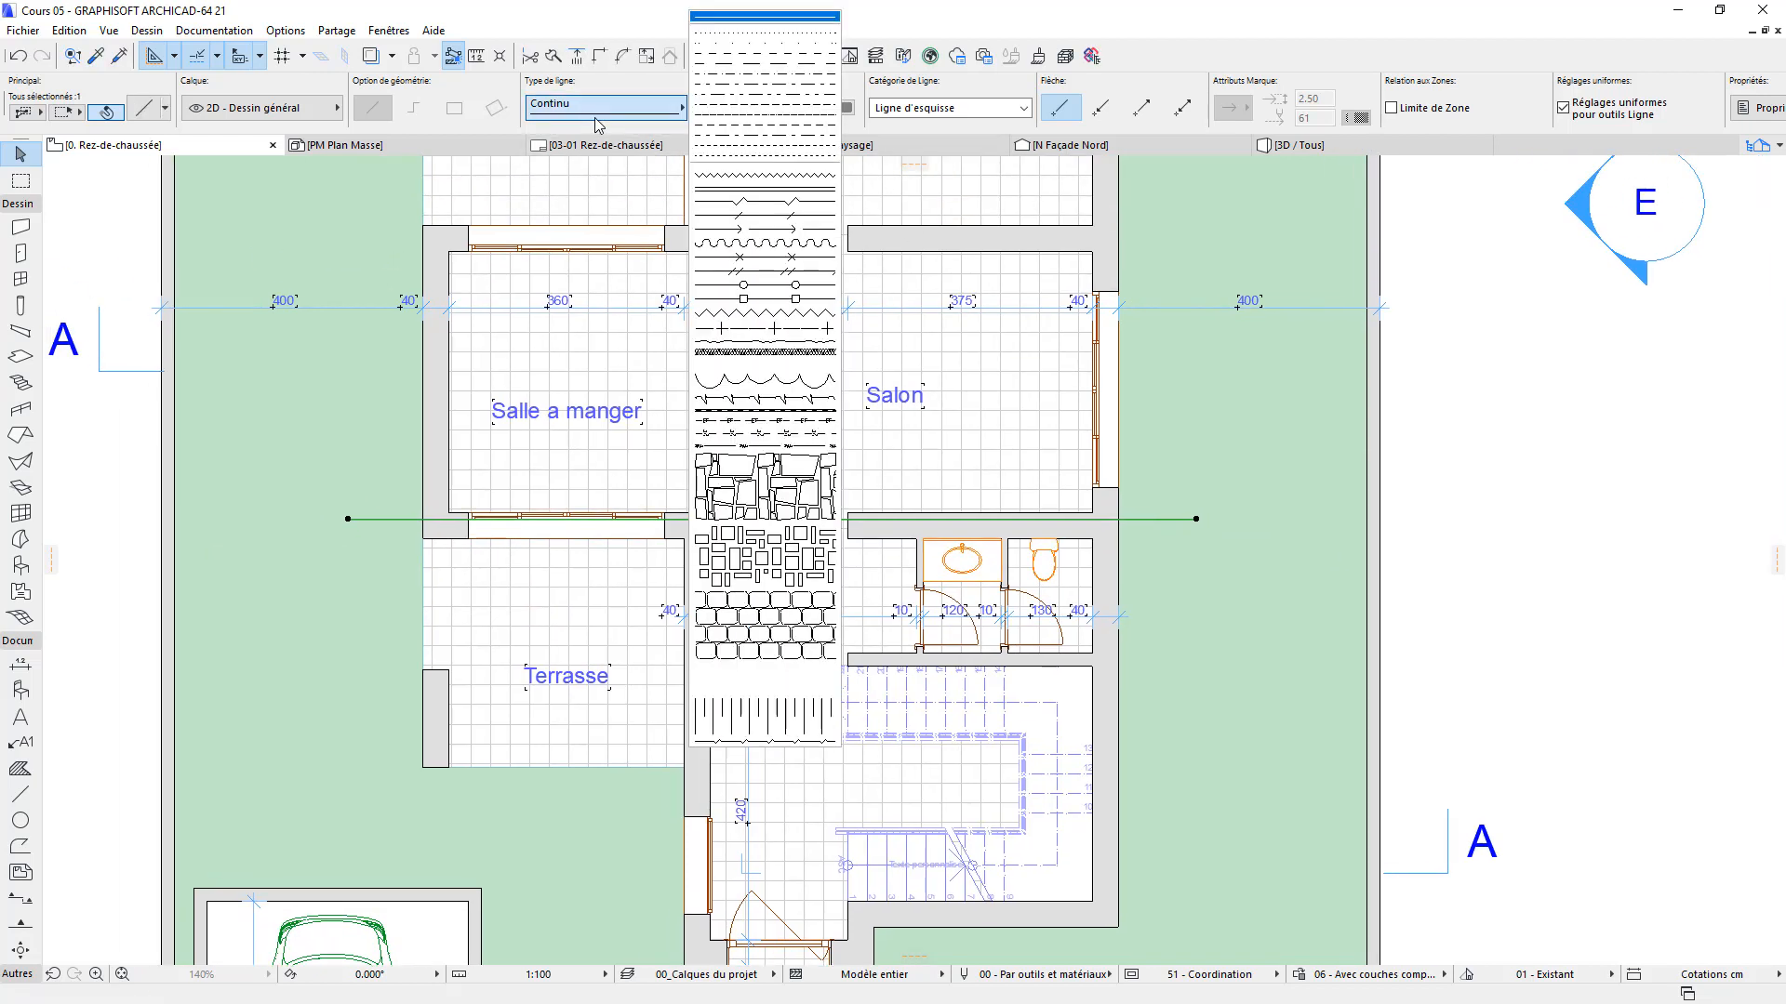
click(765, 91)
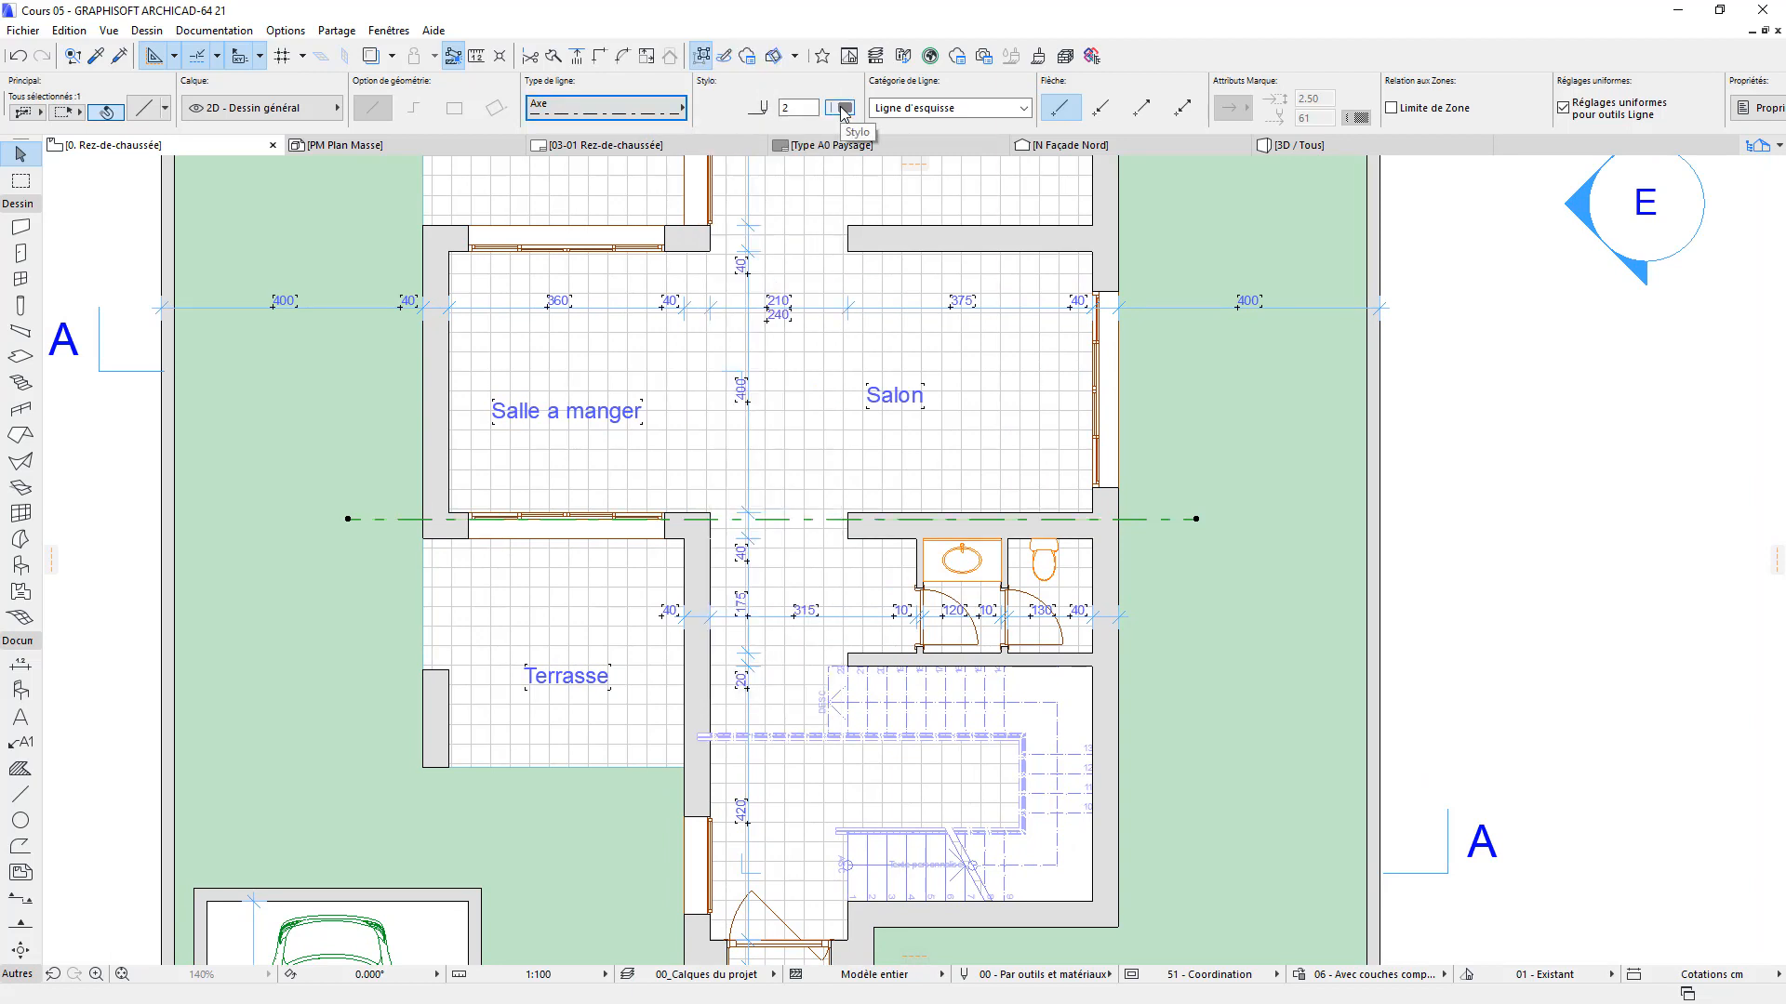
click(843, 110)
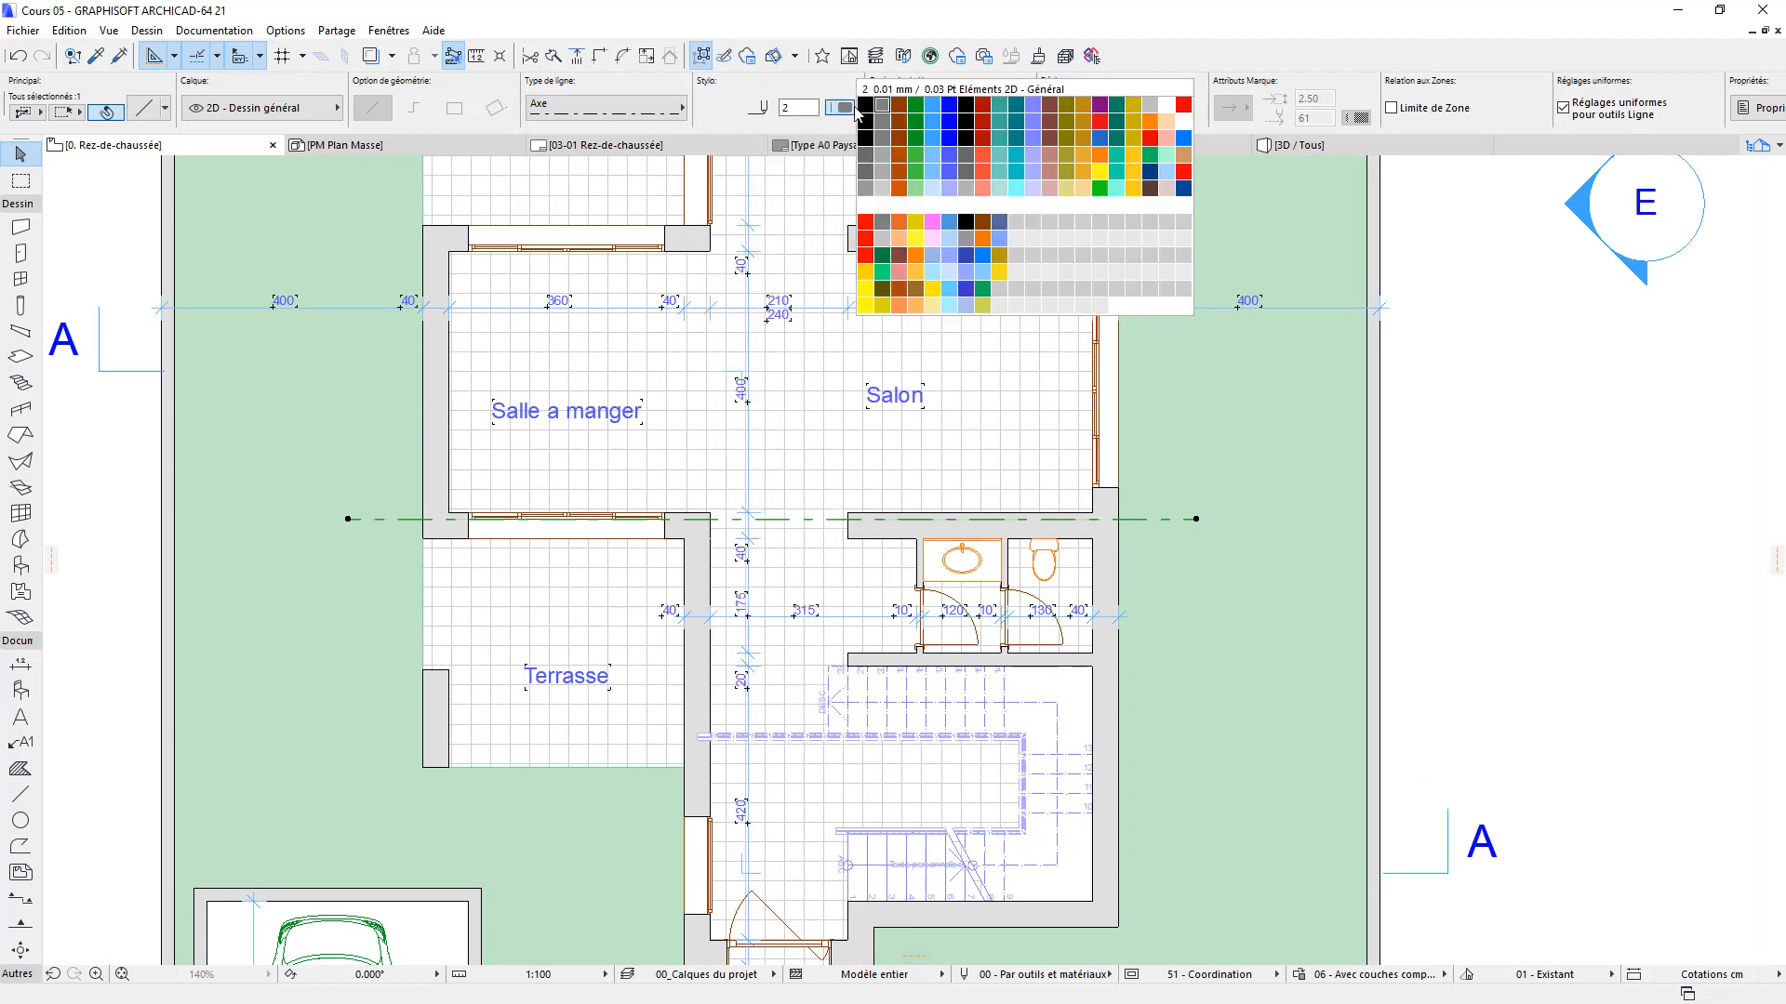
click(1183, 106)
click(1463, 546)
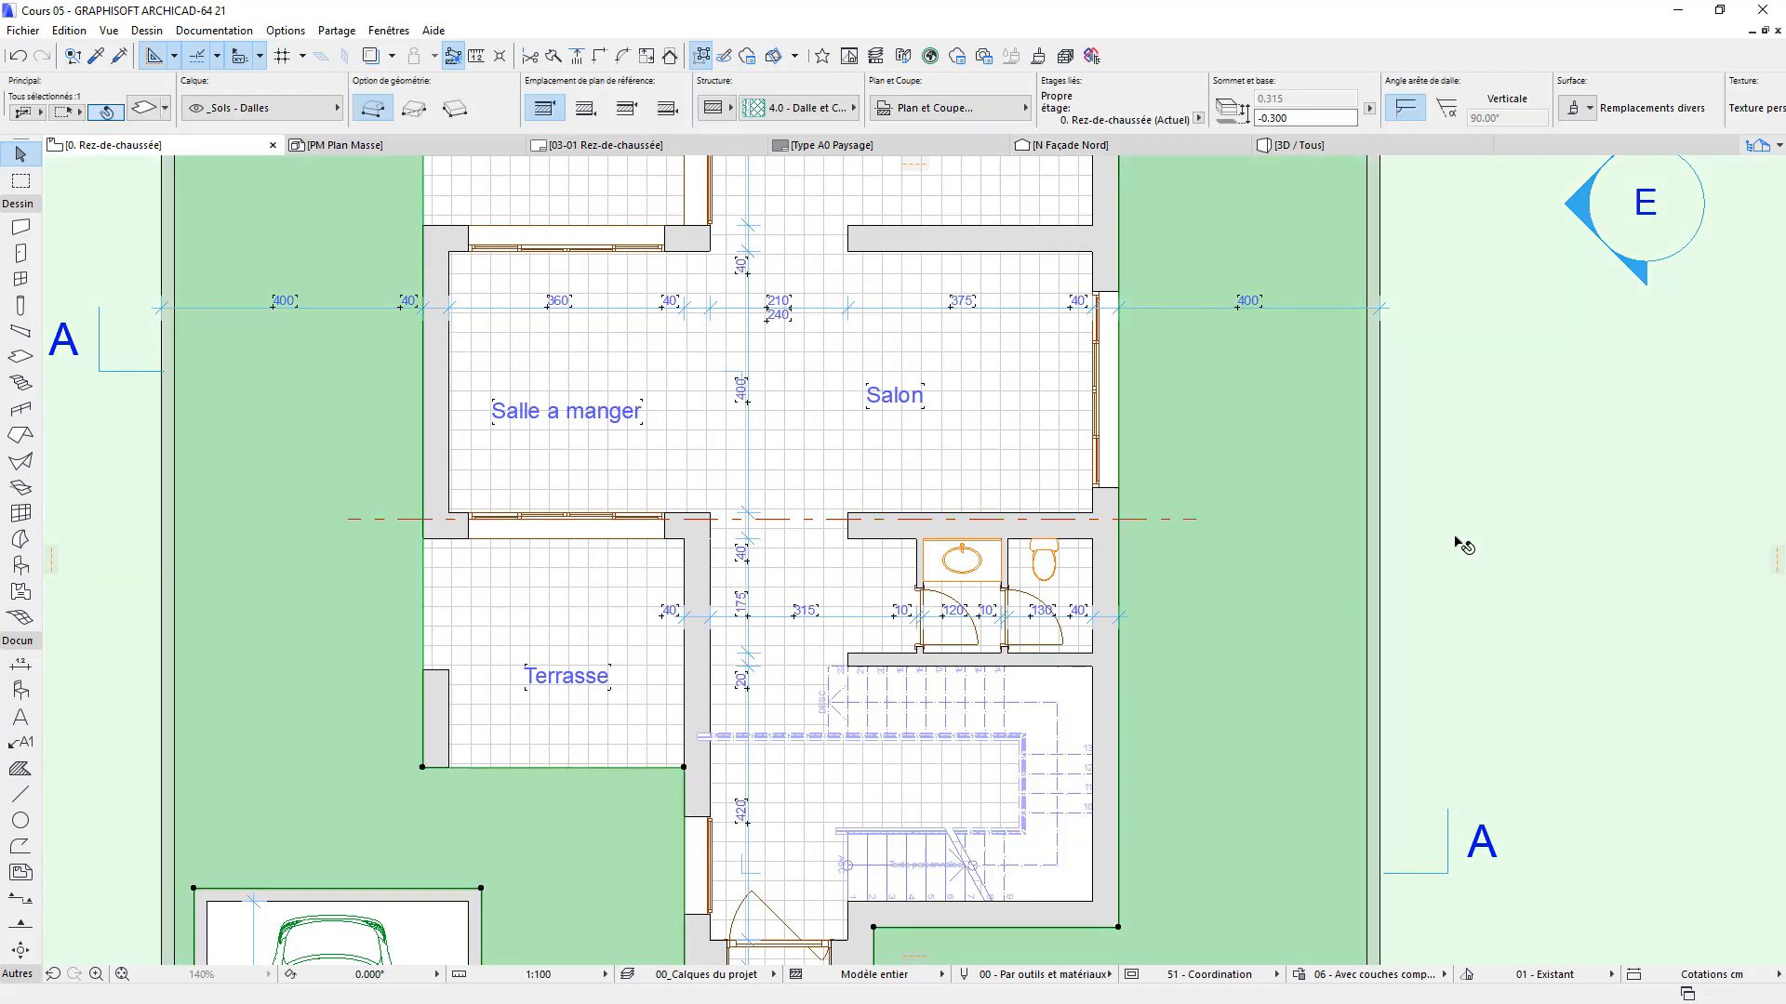
Copy the axis line from the salon's inner southeast corner to the inner corner of the south wall below the stairs
click(1143, 525)
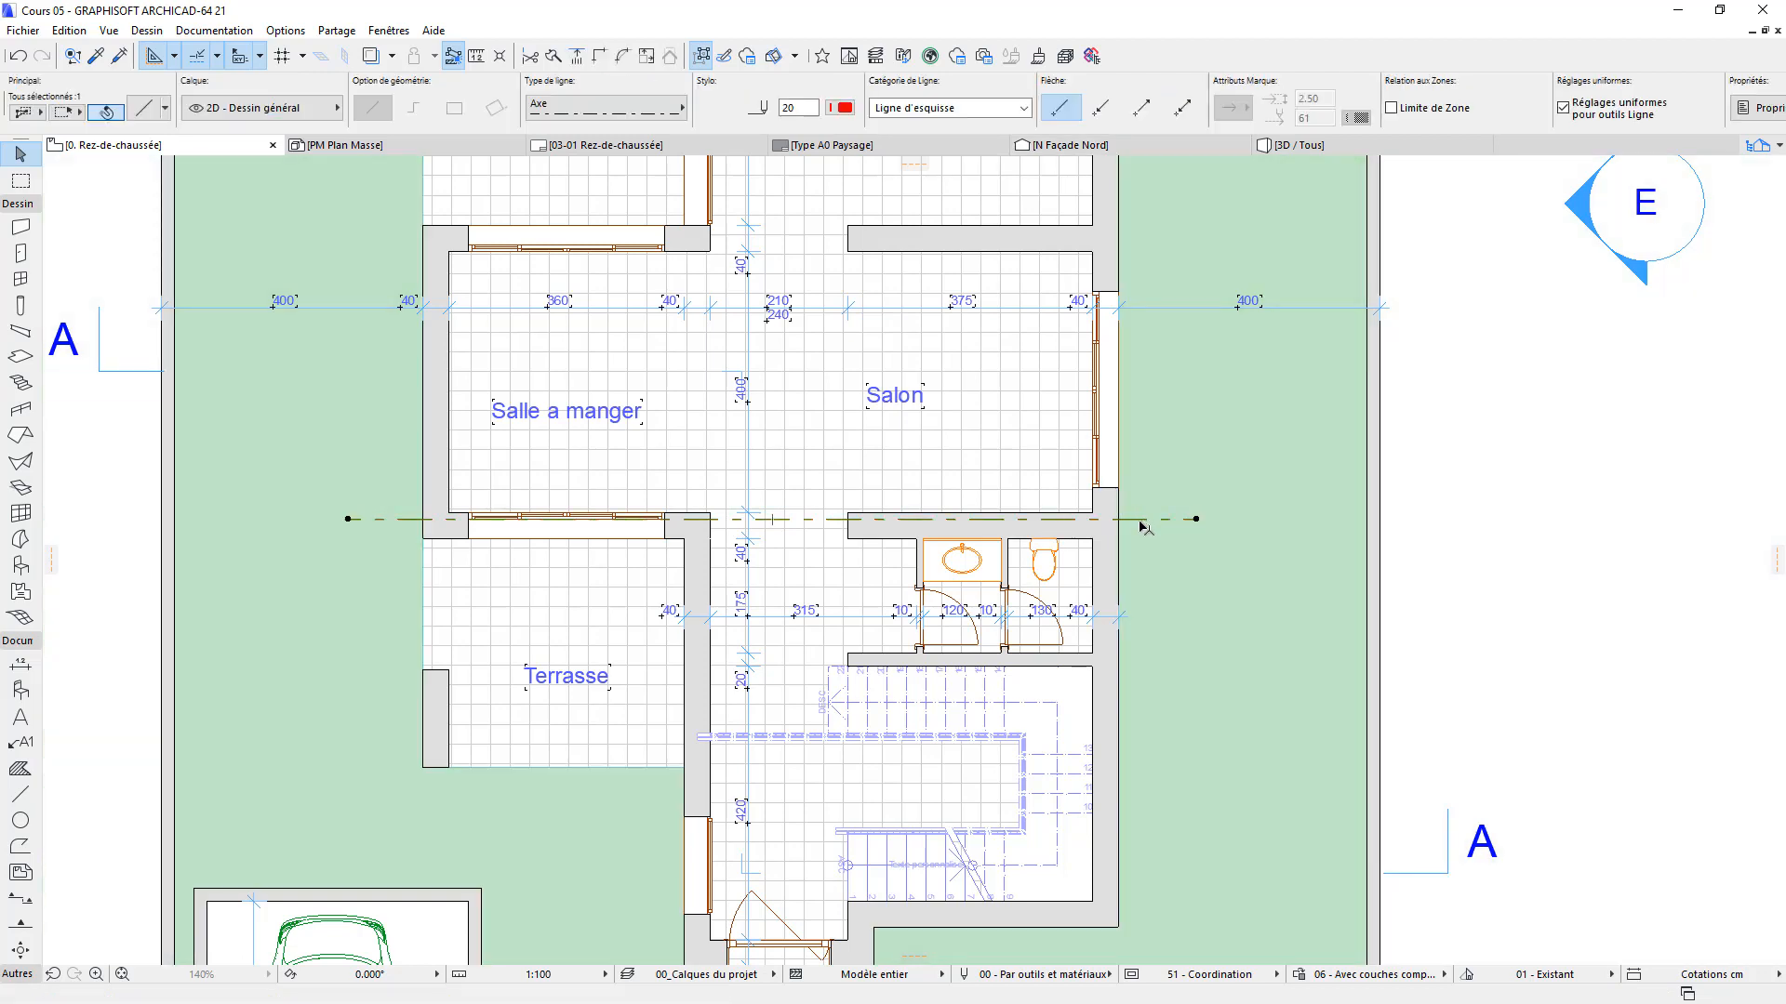
key(ctrl+d)
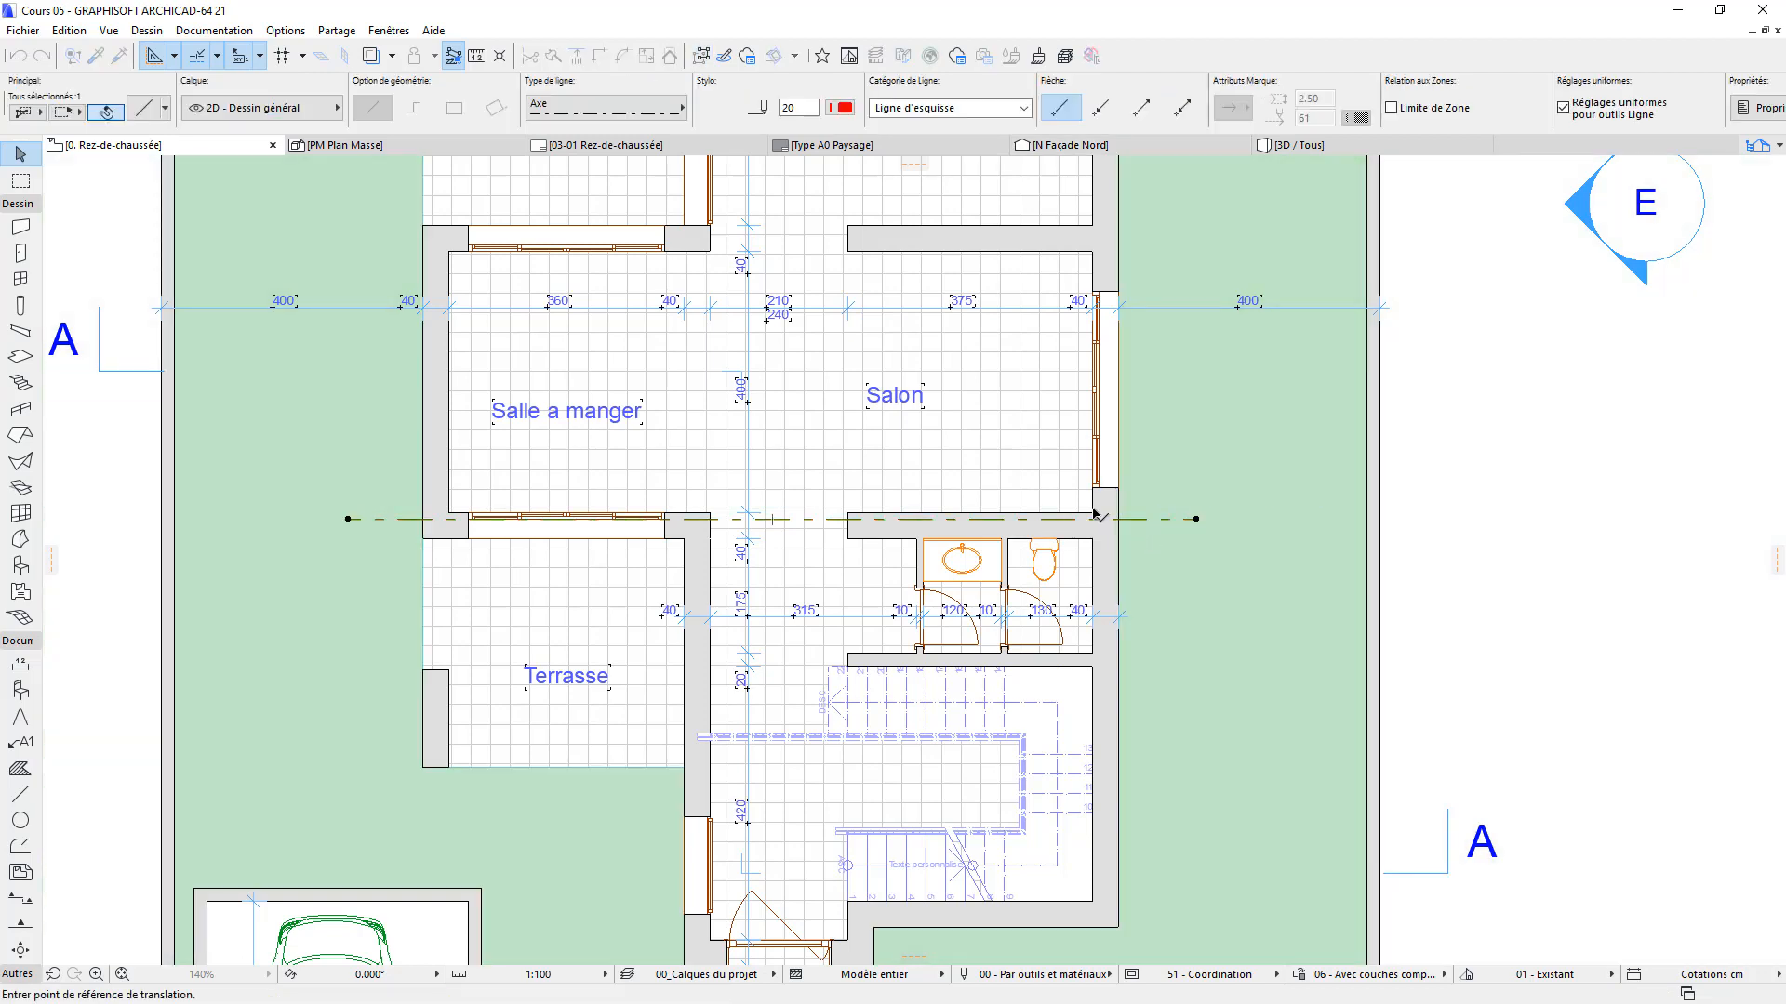
click(1094, 513)
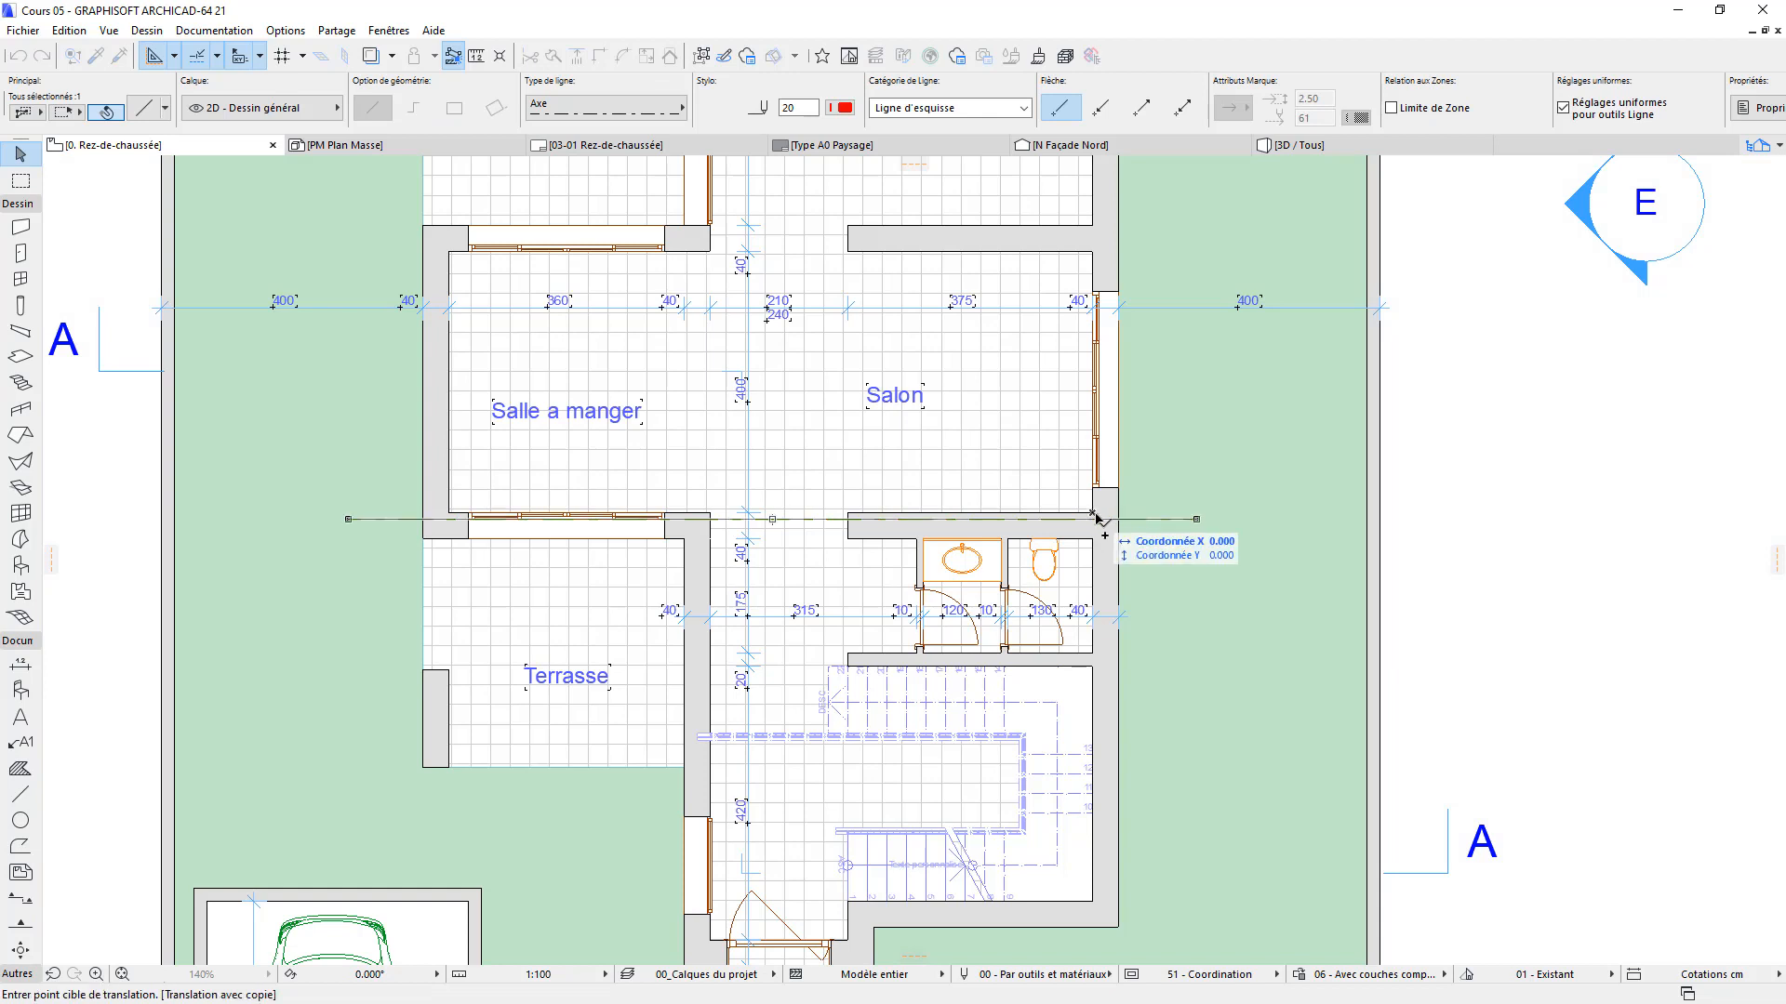
click(1096, 907)
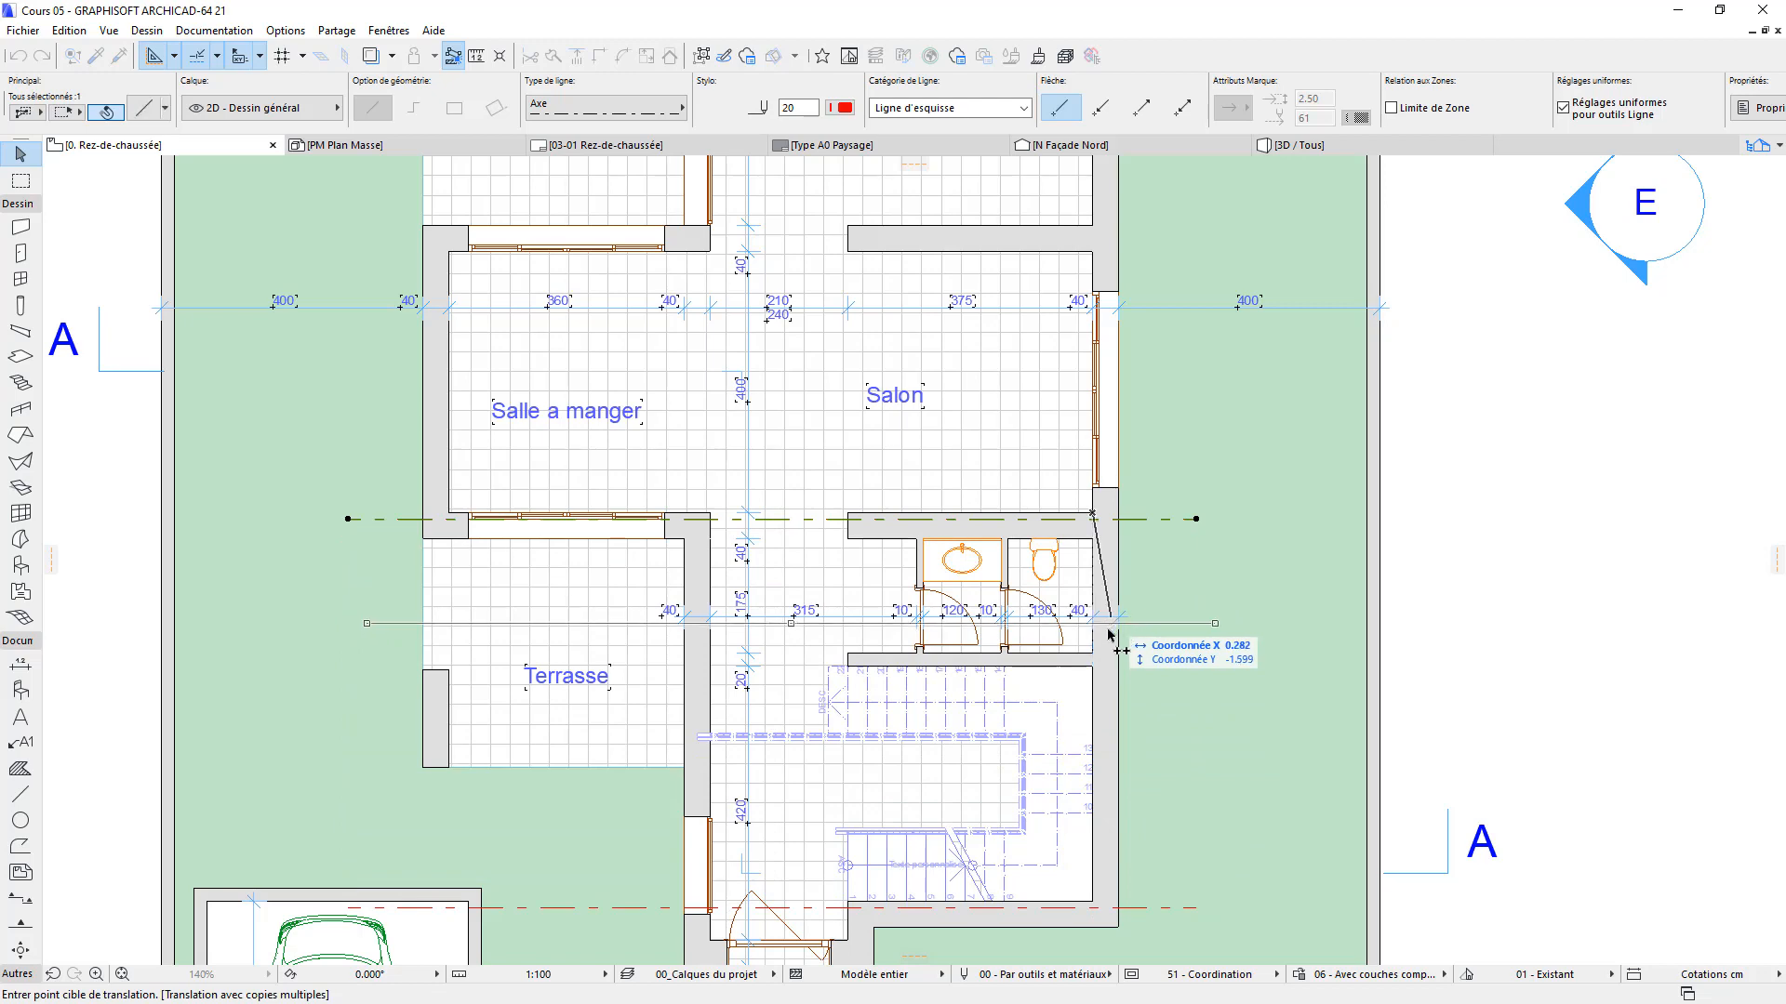
middle_drag(1092, 653, 1183, 405)
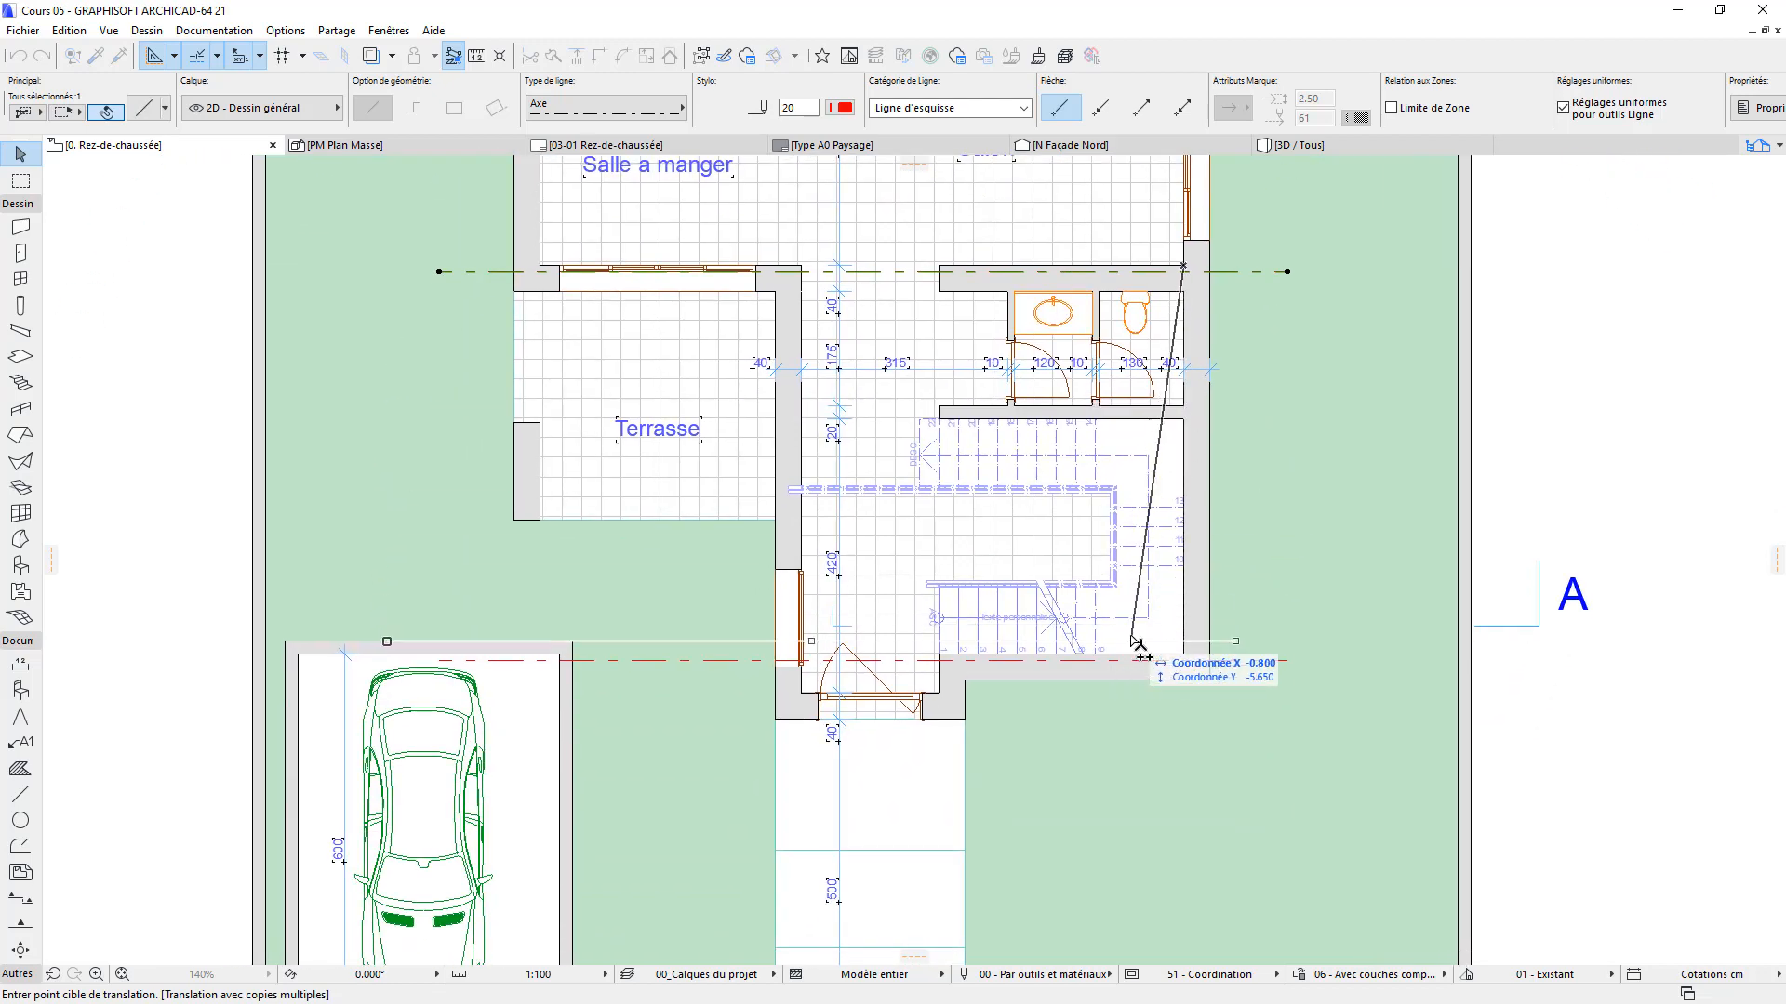
middle_drag(1180, 550, 1167, 690)
middle_drag(1196, 501, 1151, 836)
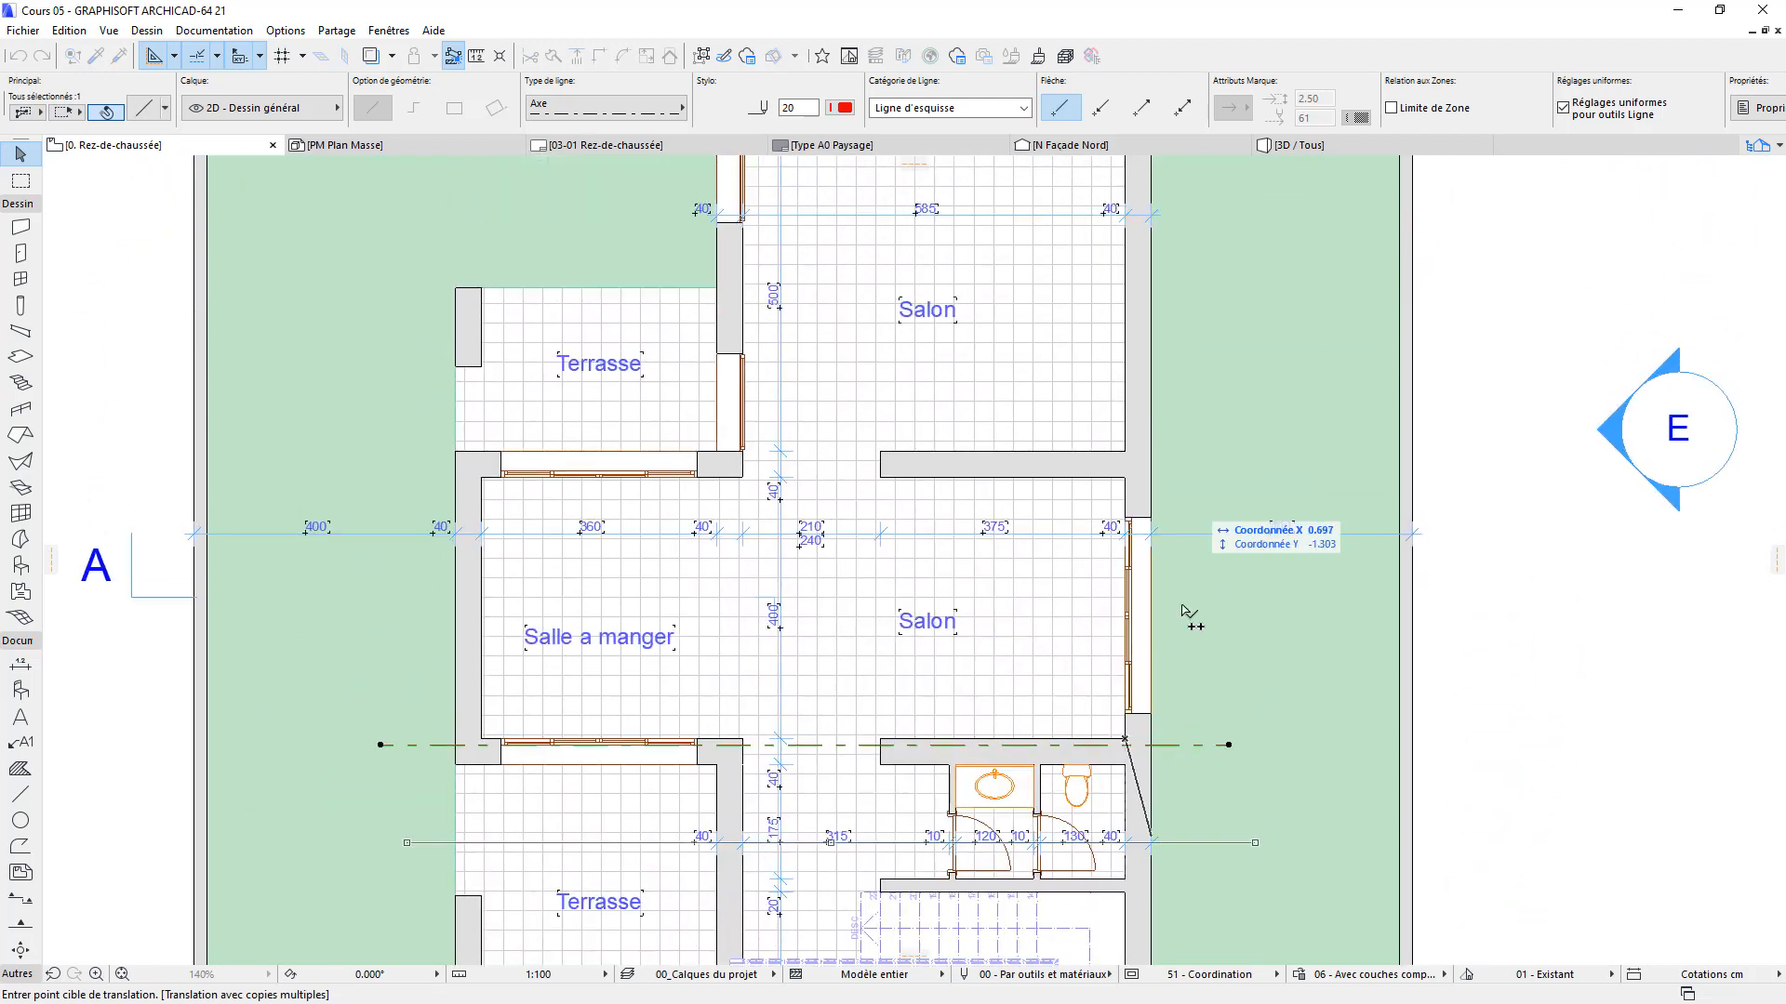
middle_drag(1174, 546, 1160, 617)
key(Escape)
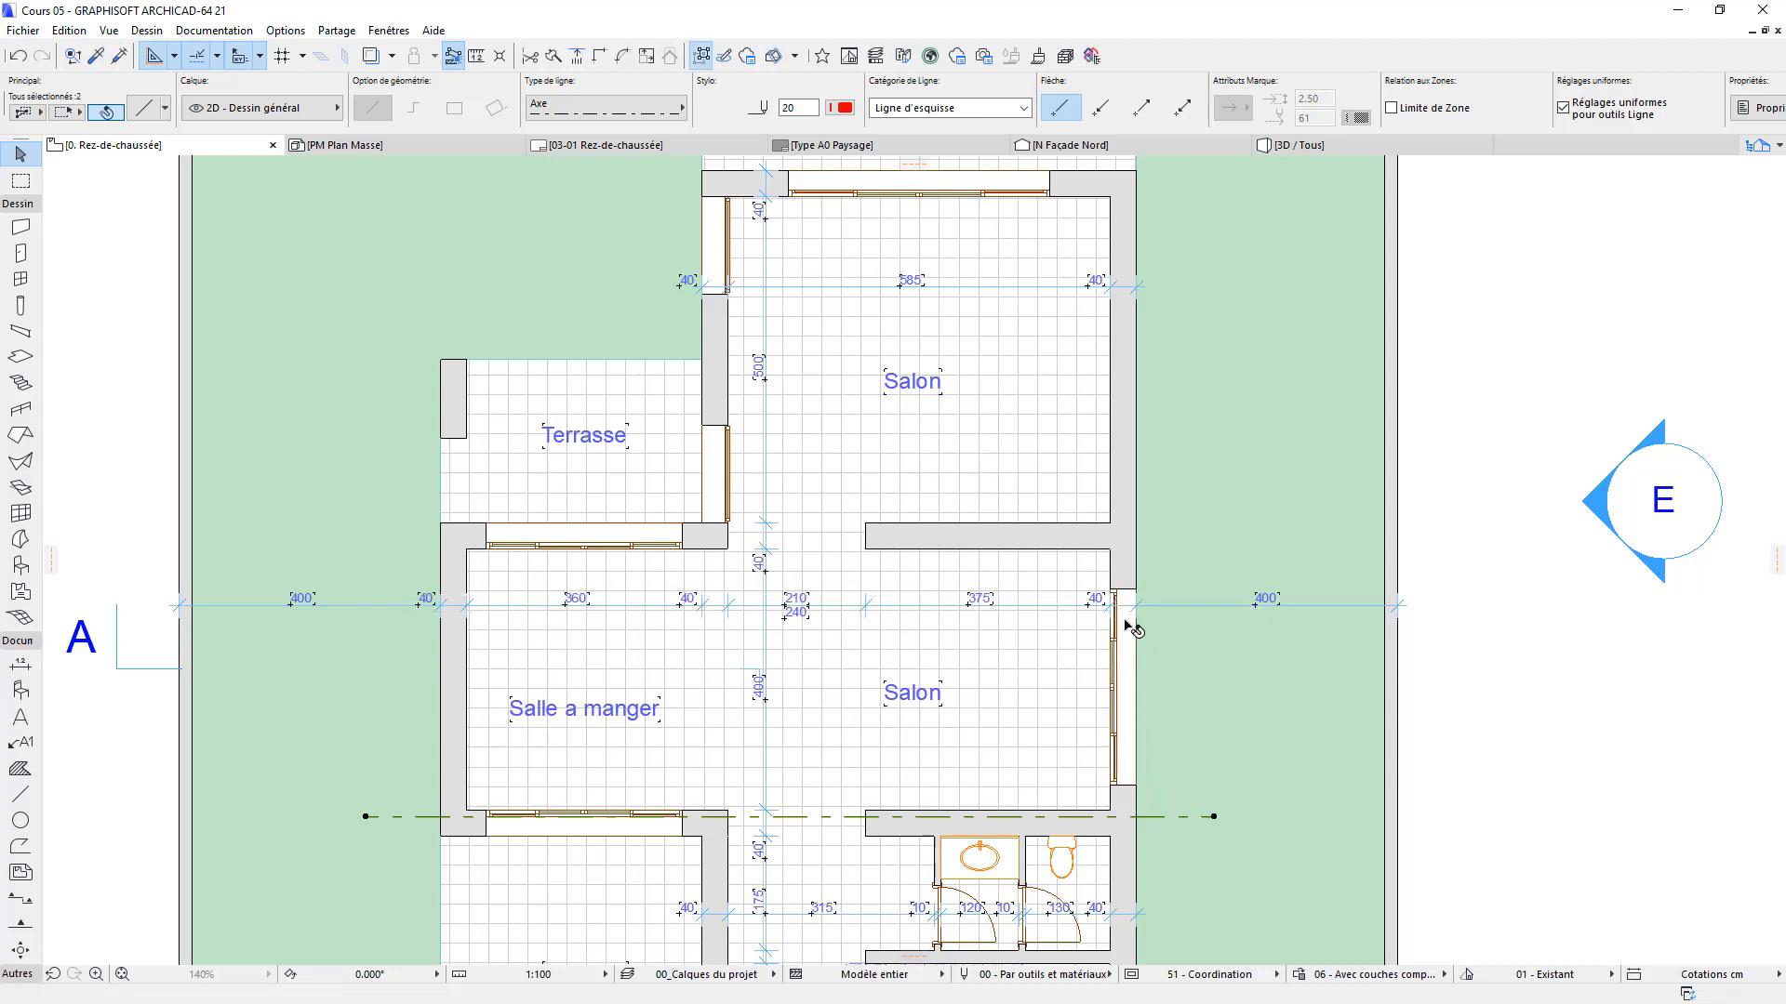
key(Escape)
Mirror a copy of the dining room's south axis about a horizontal line through the middle of the room
click(1163, 818)
key(ctrl+alt+m)
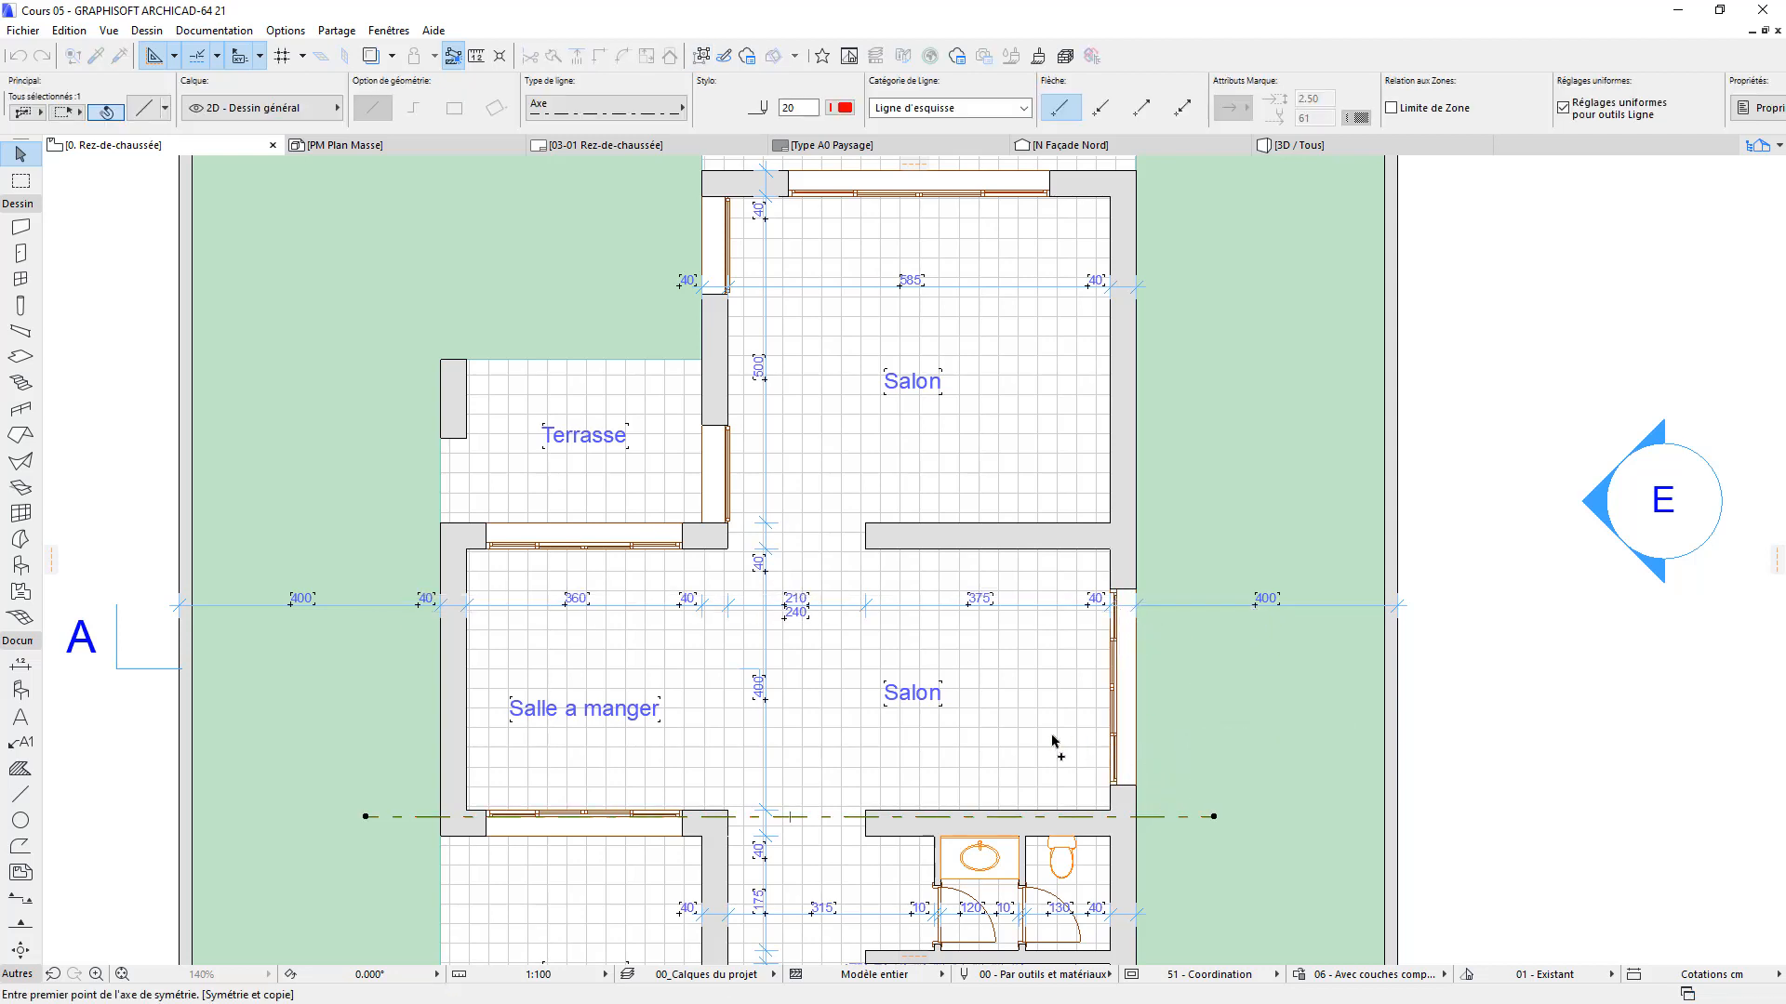
click(765, 688)
click(1571, 688)
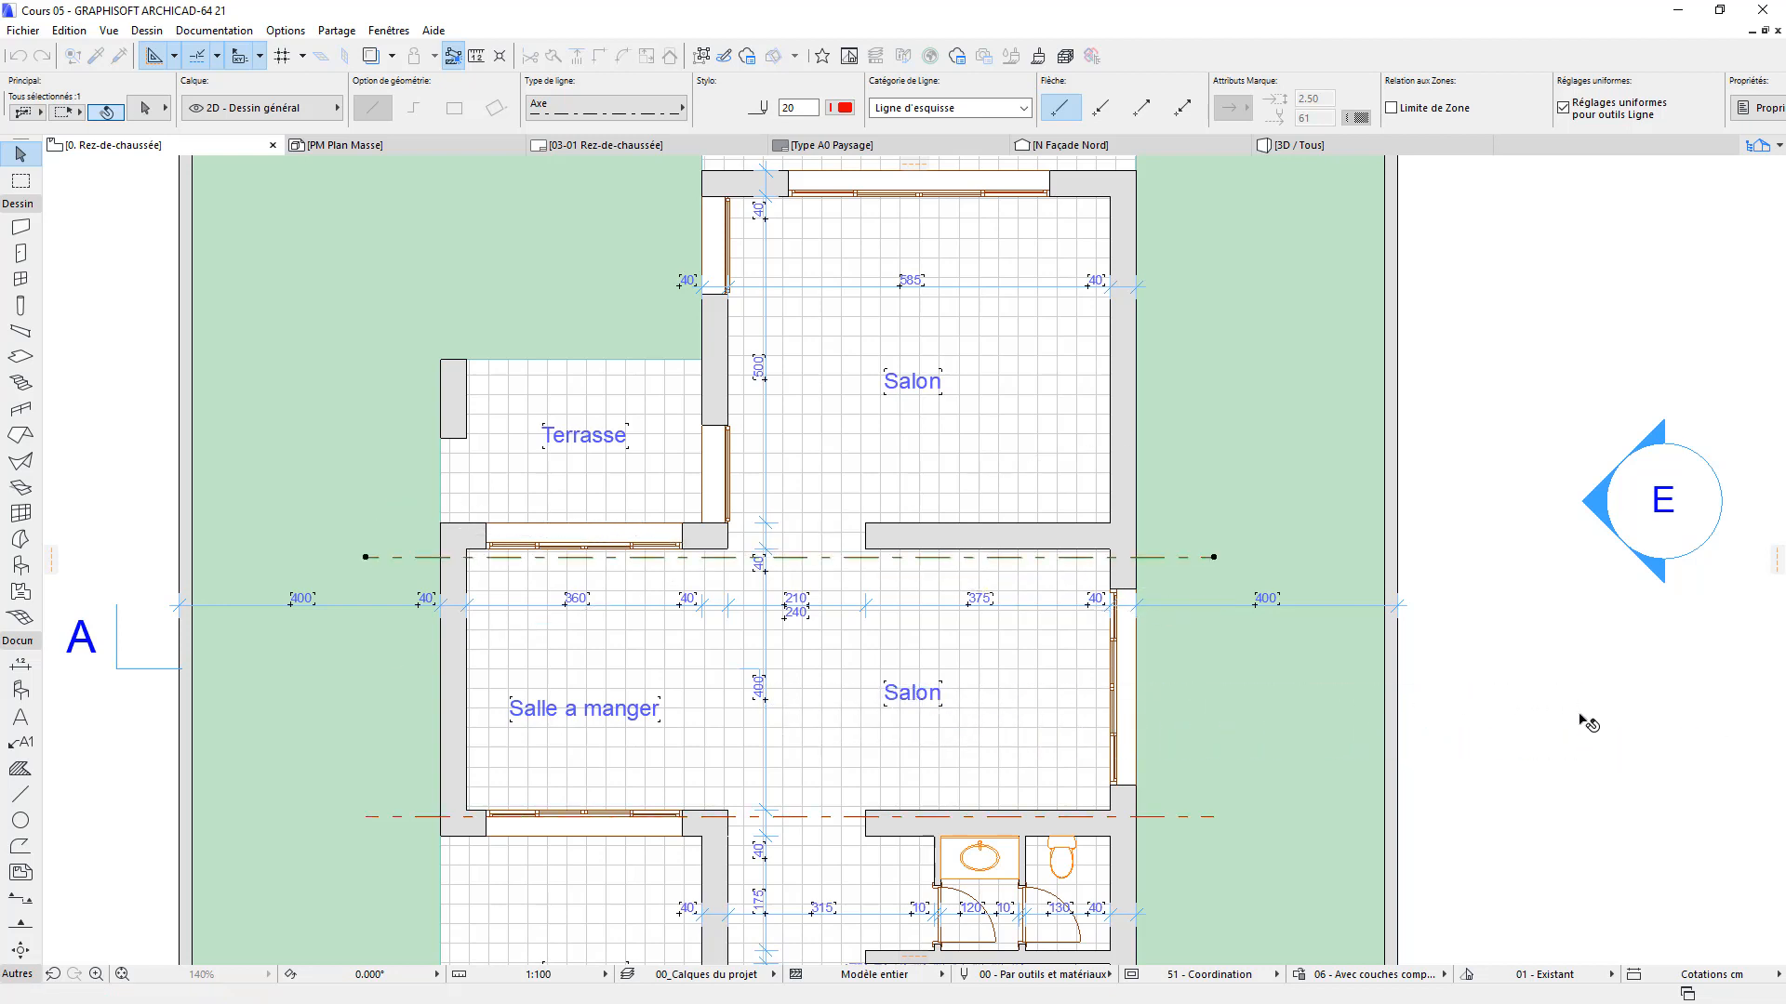
key(Escape)
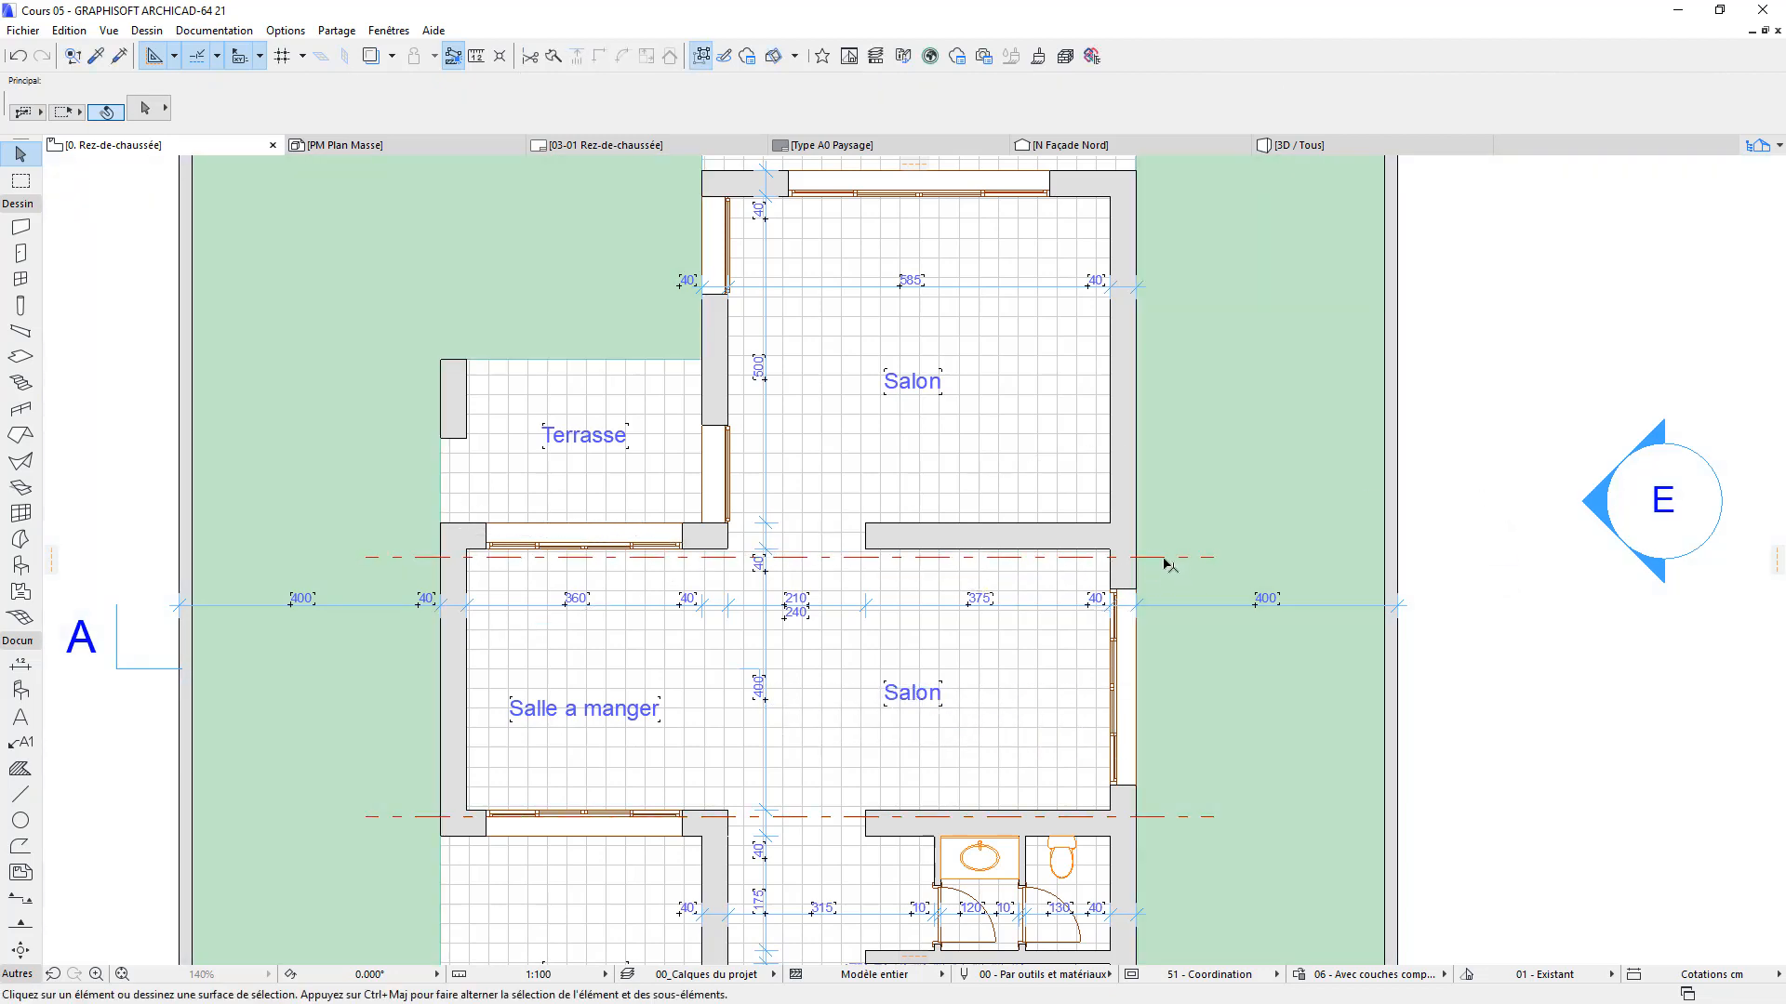
Align the mirrored axis with the south face of the wall north of the dining room, shifting it 0.1 m into the wall
click(1155, 558)
key(ctrl+d)
click(1155, 558)
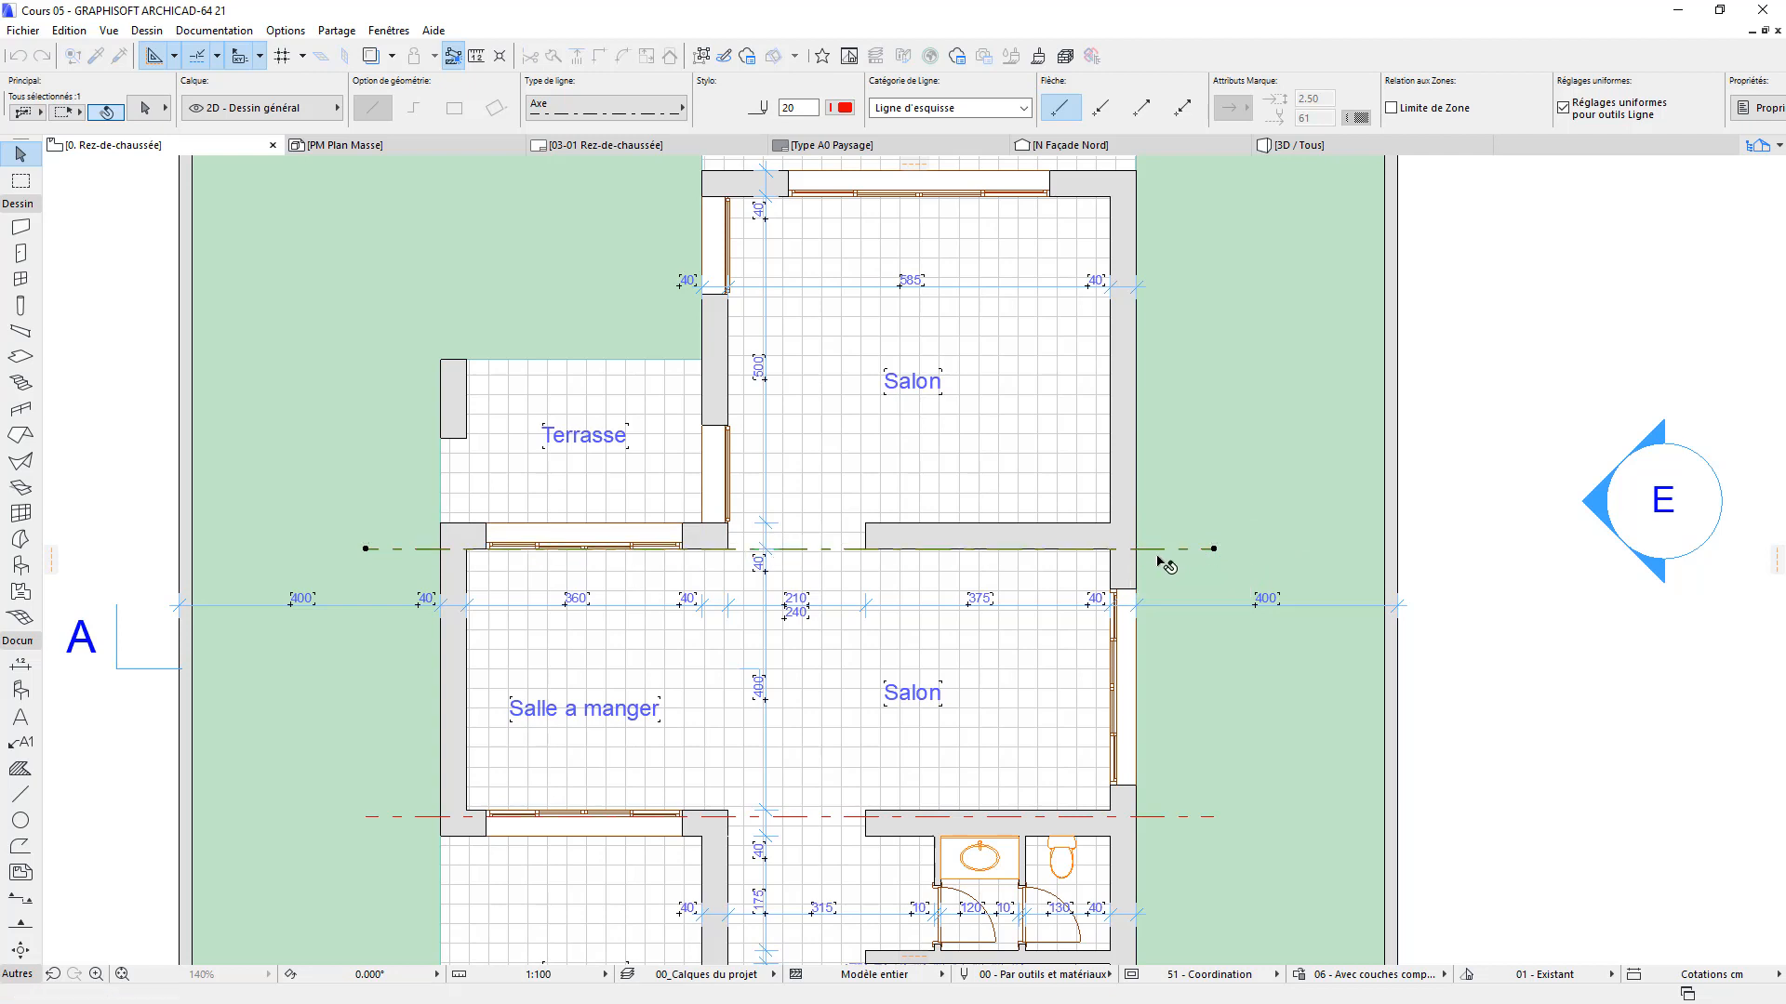
click(1161, 549)
click(1160, 549)
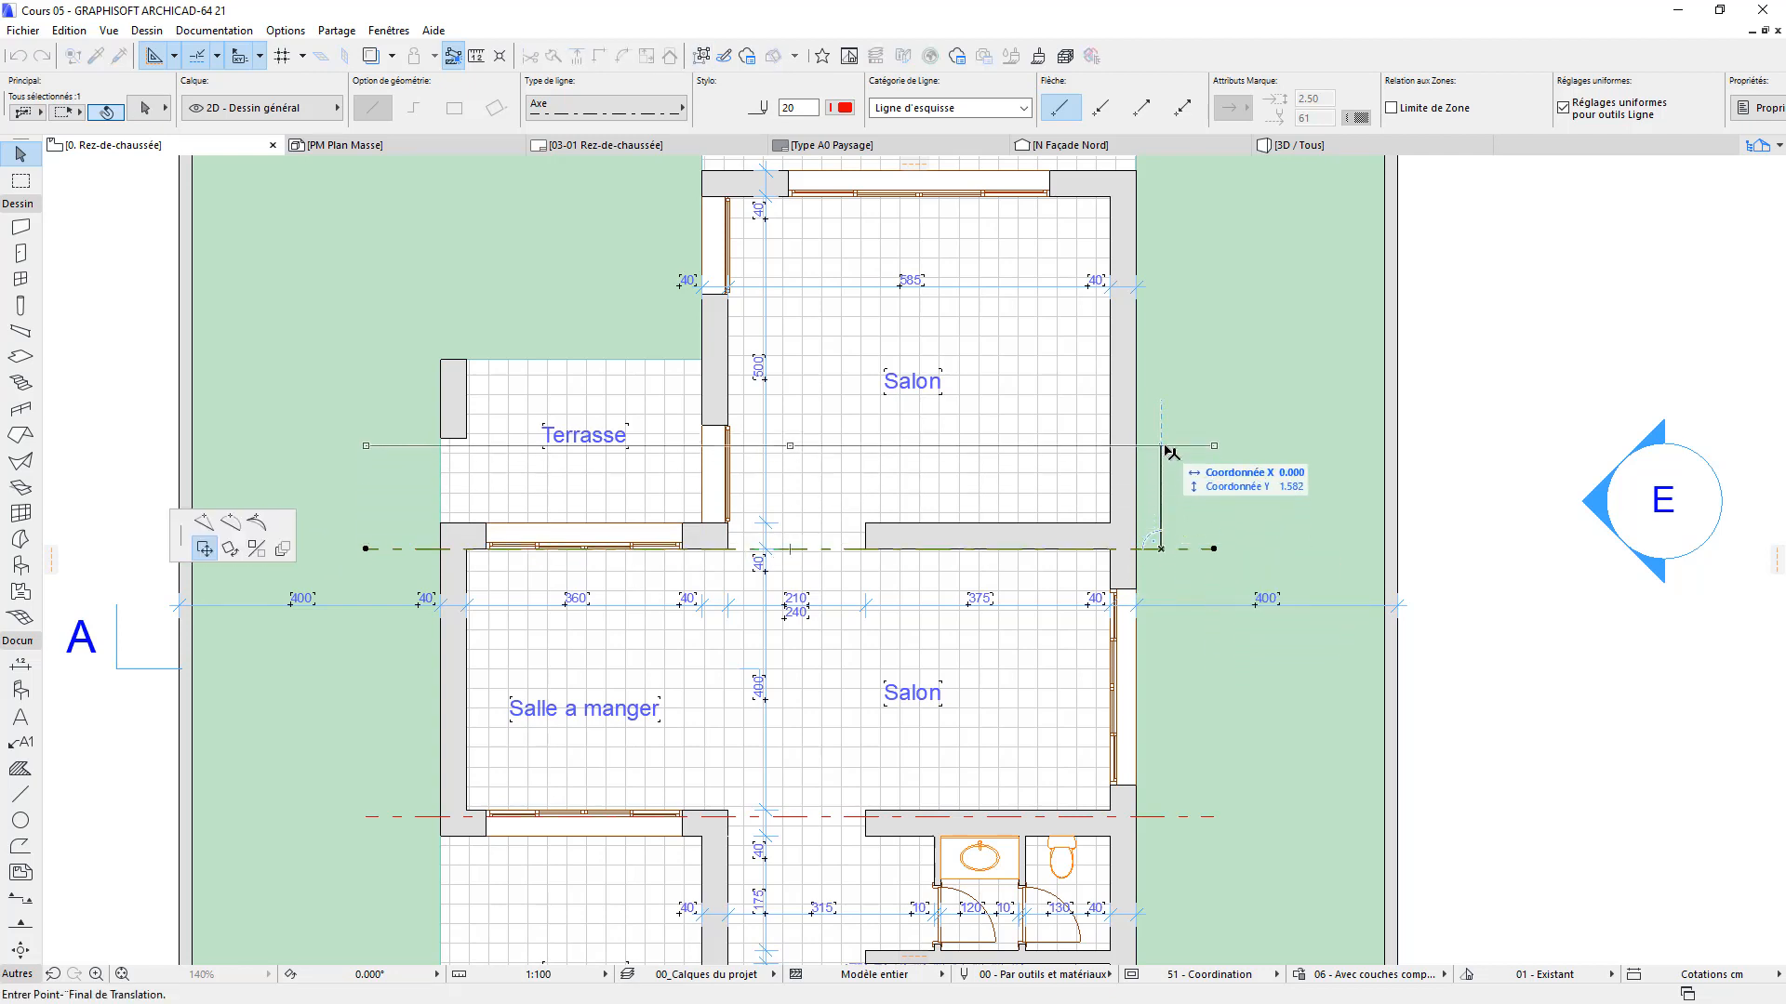
text(.1)
key(Return)
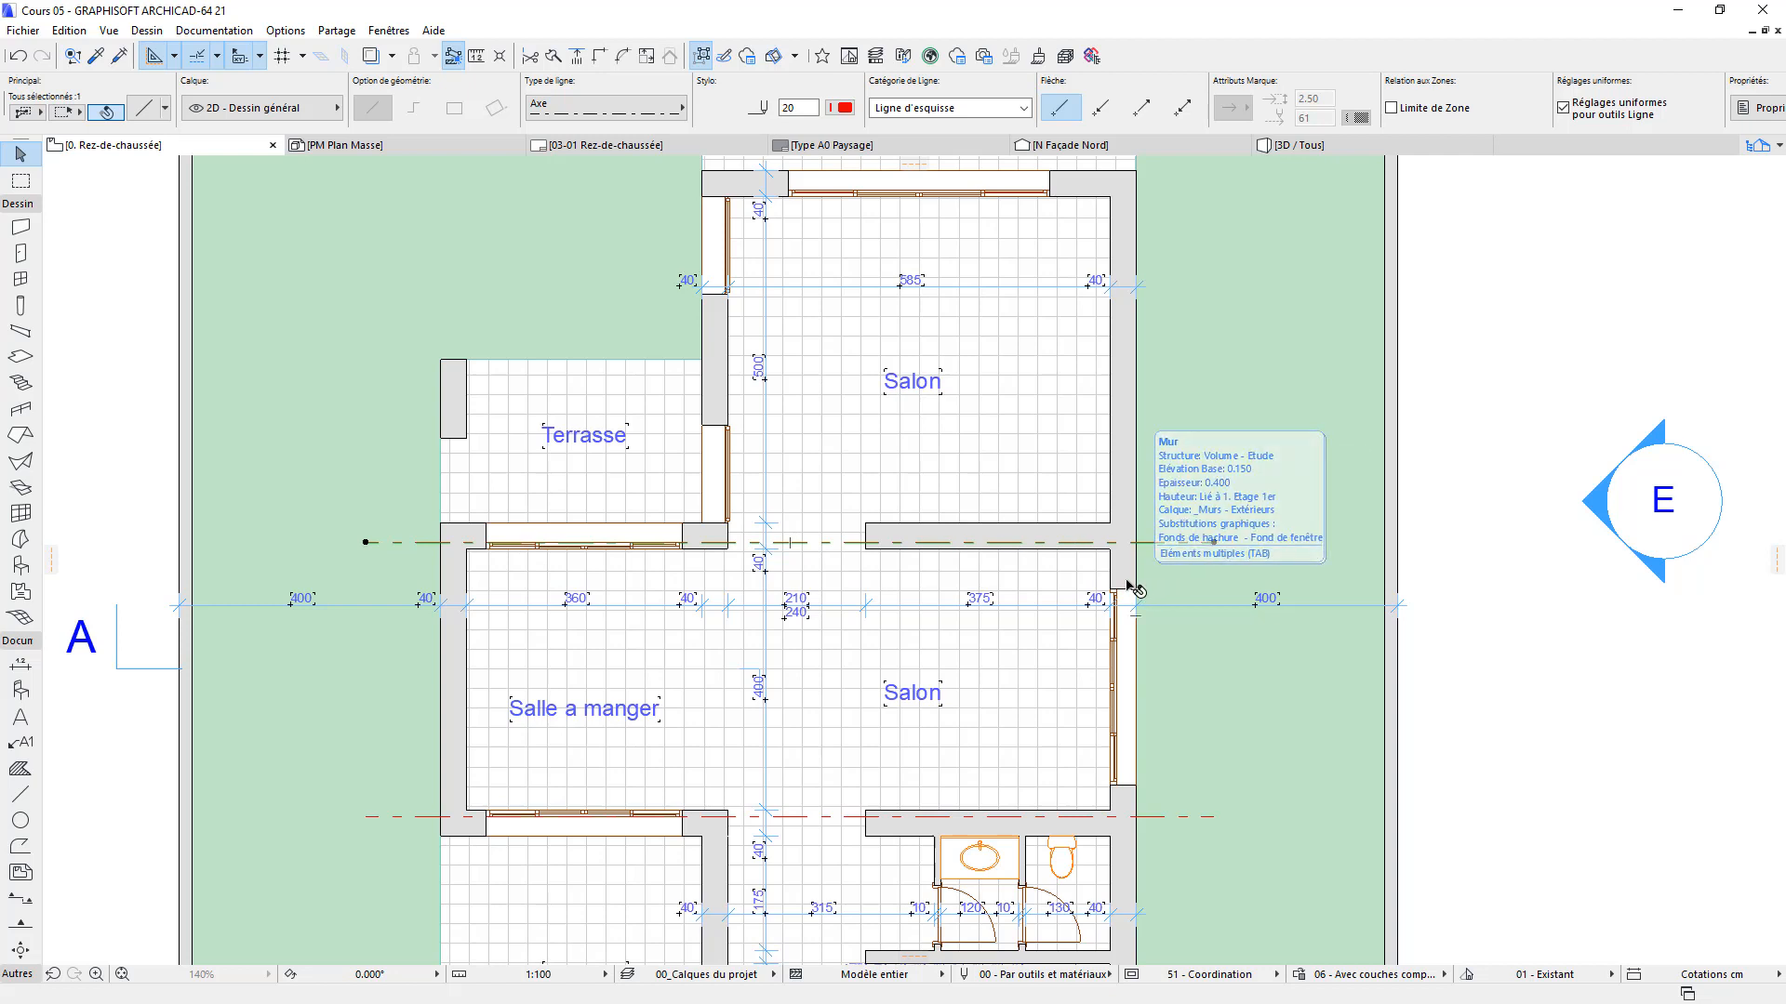
middle_drag(1141, 583, 1134, 706)
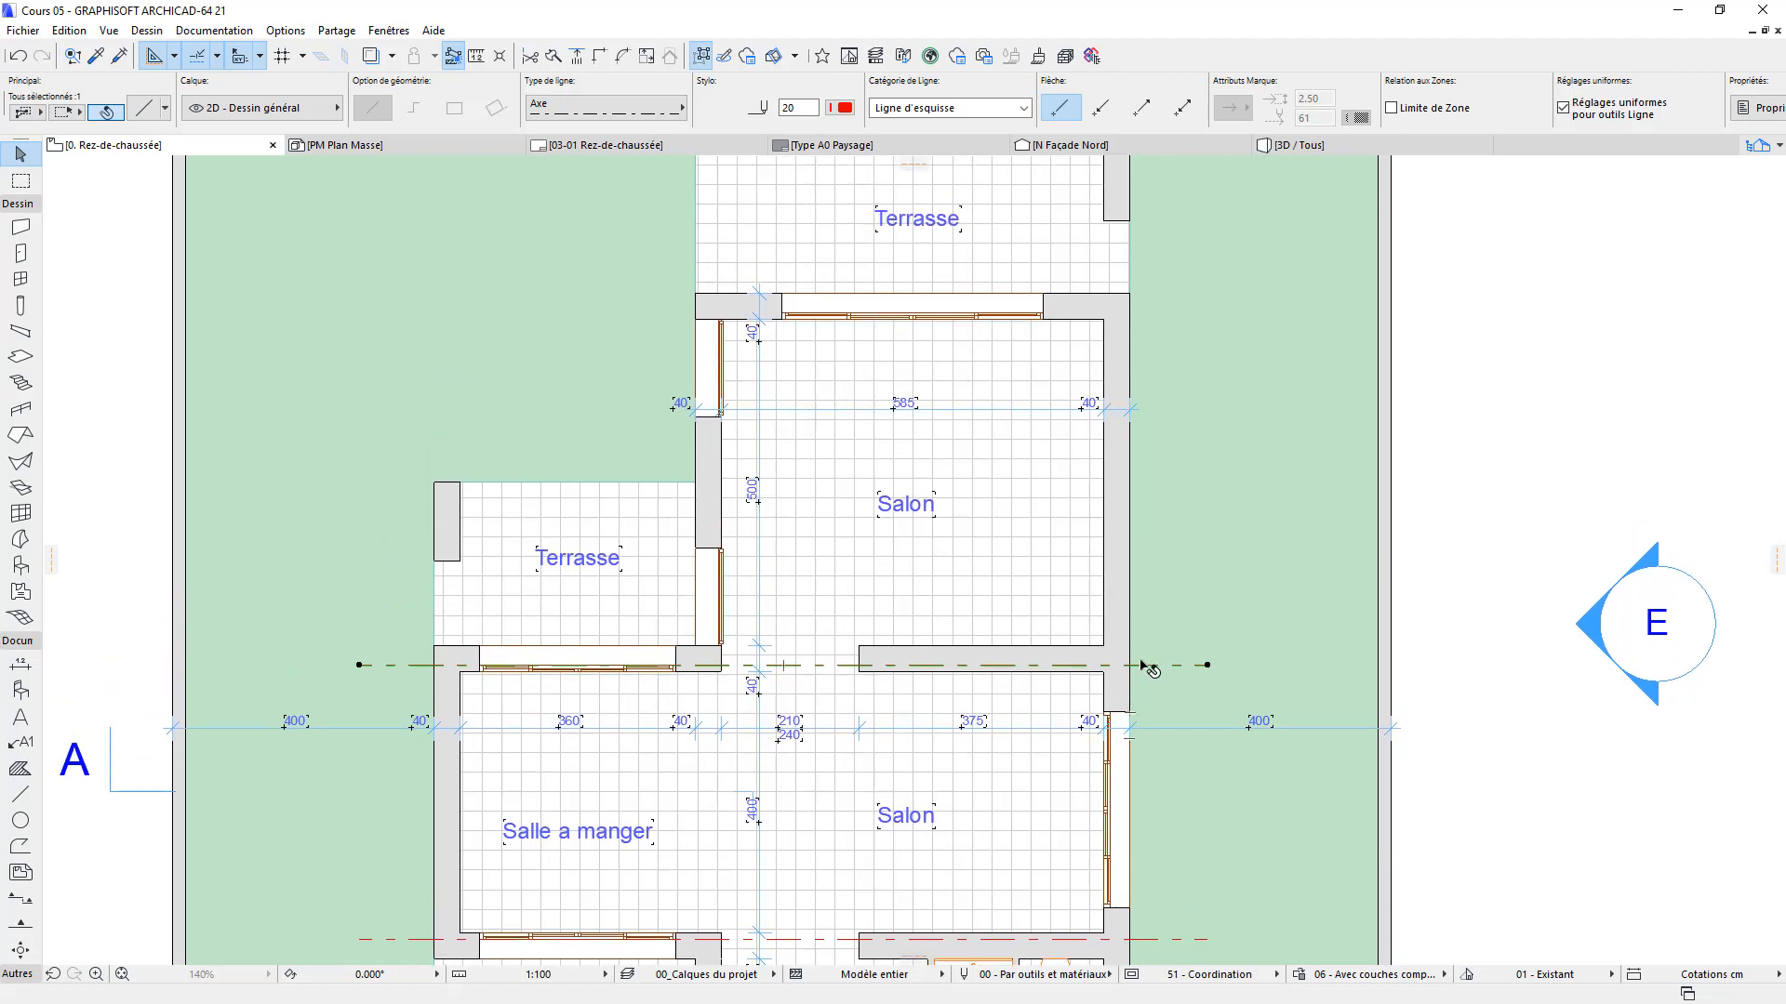
key(Escape)
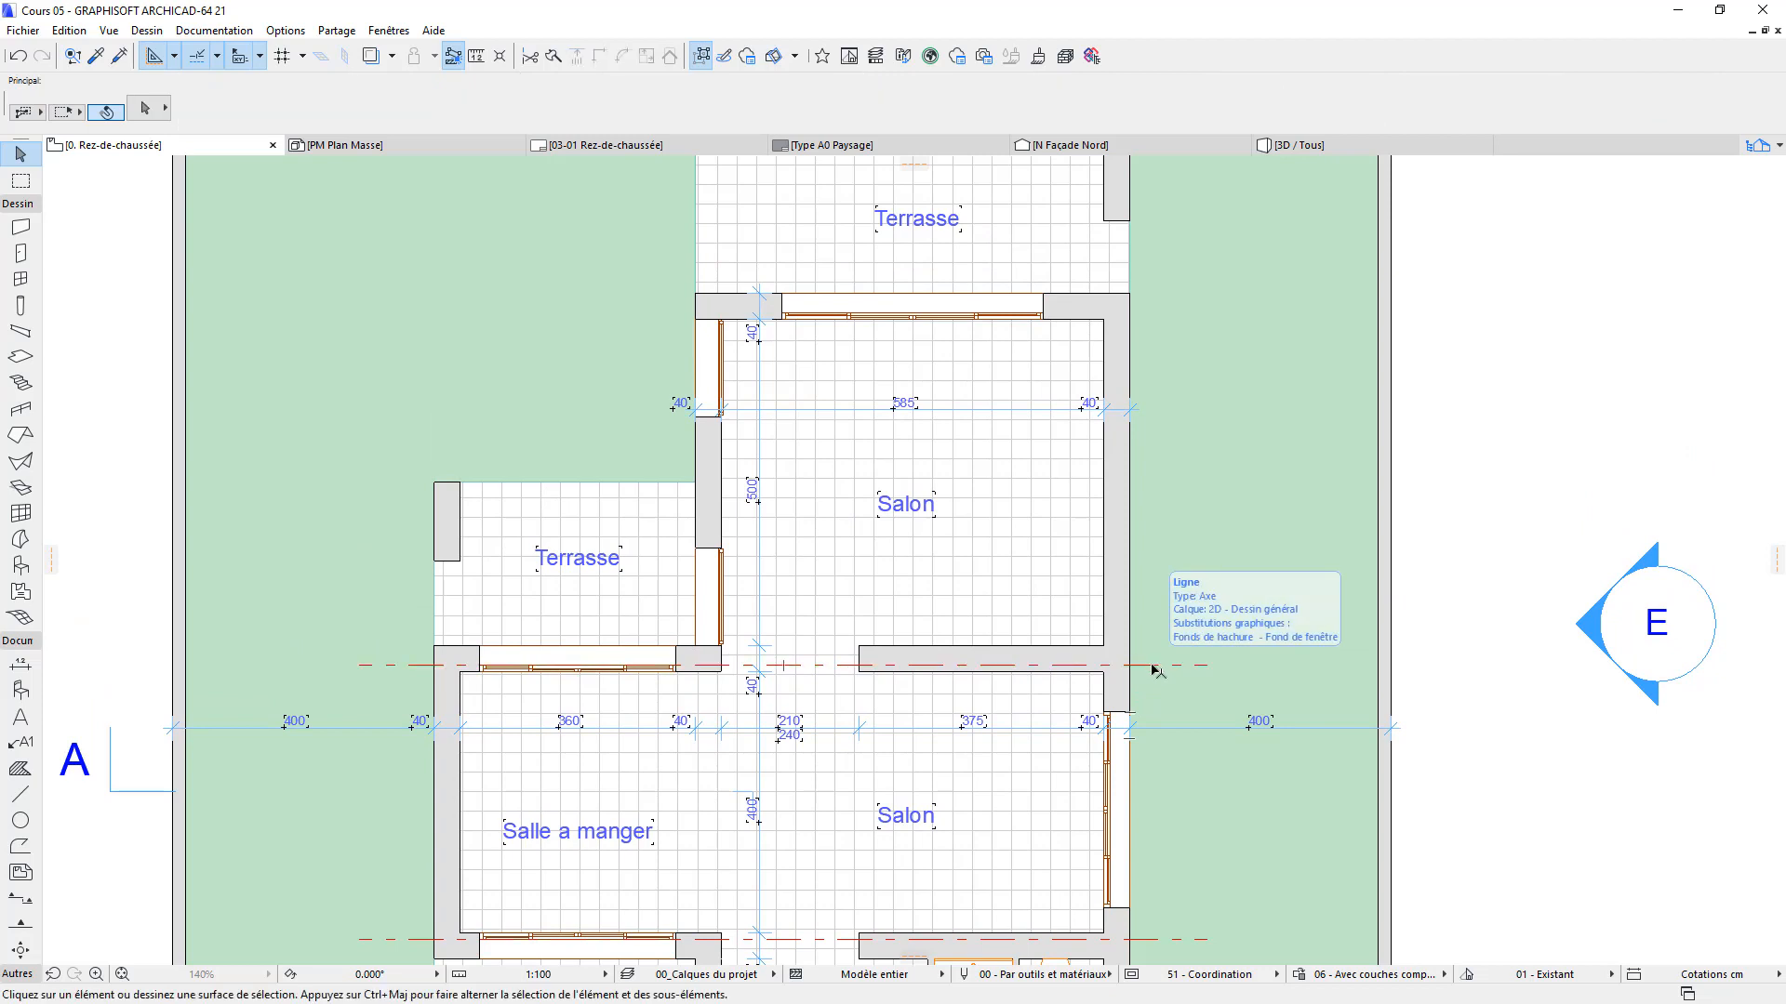
Copy the axis of the wall between the salons to the inner face of the north salon wall, shifting it 0.1 m into the wall
drag(1152, 665, 1156, 621)
key(ctrl)
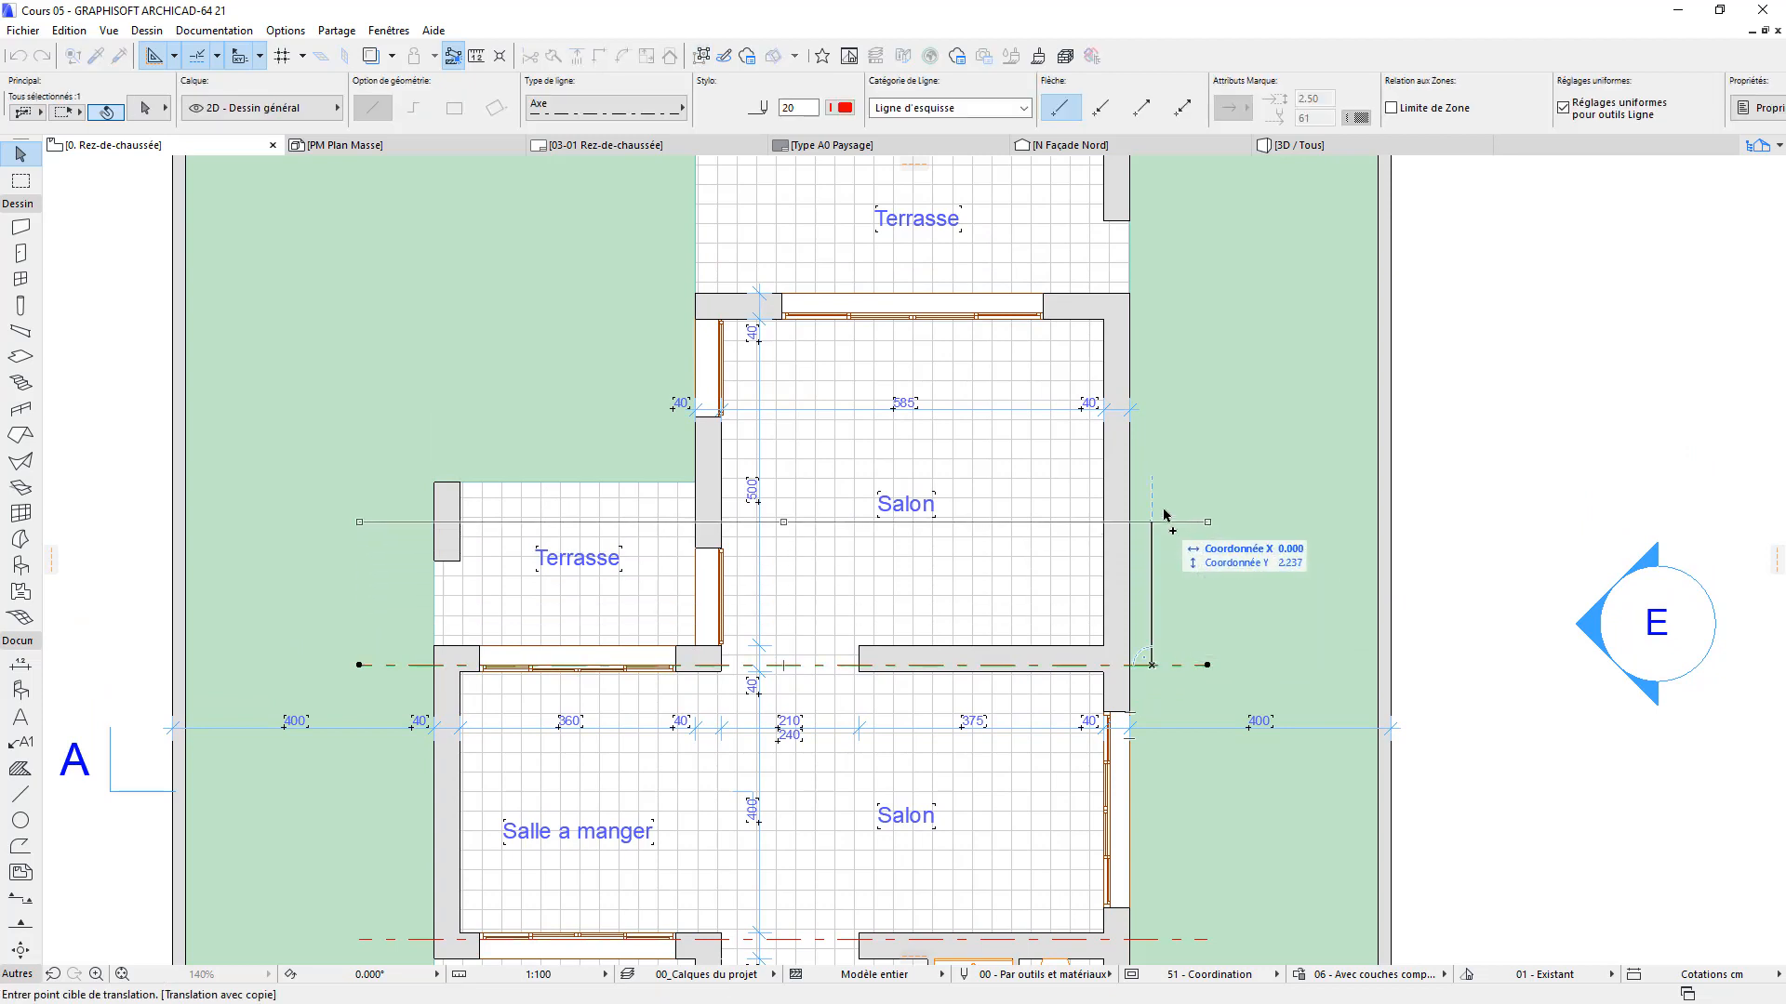
click(1103, 321)
click(1163, 319)
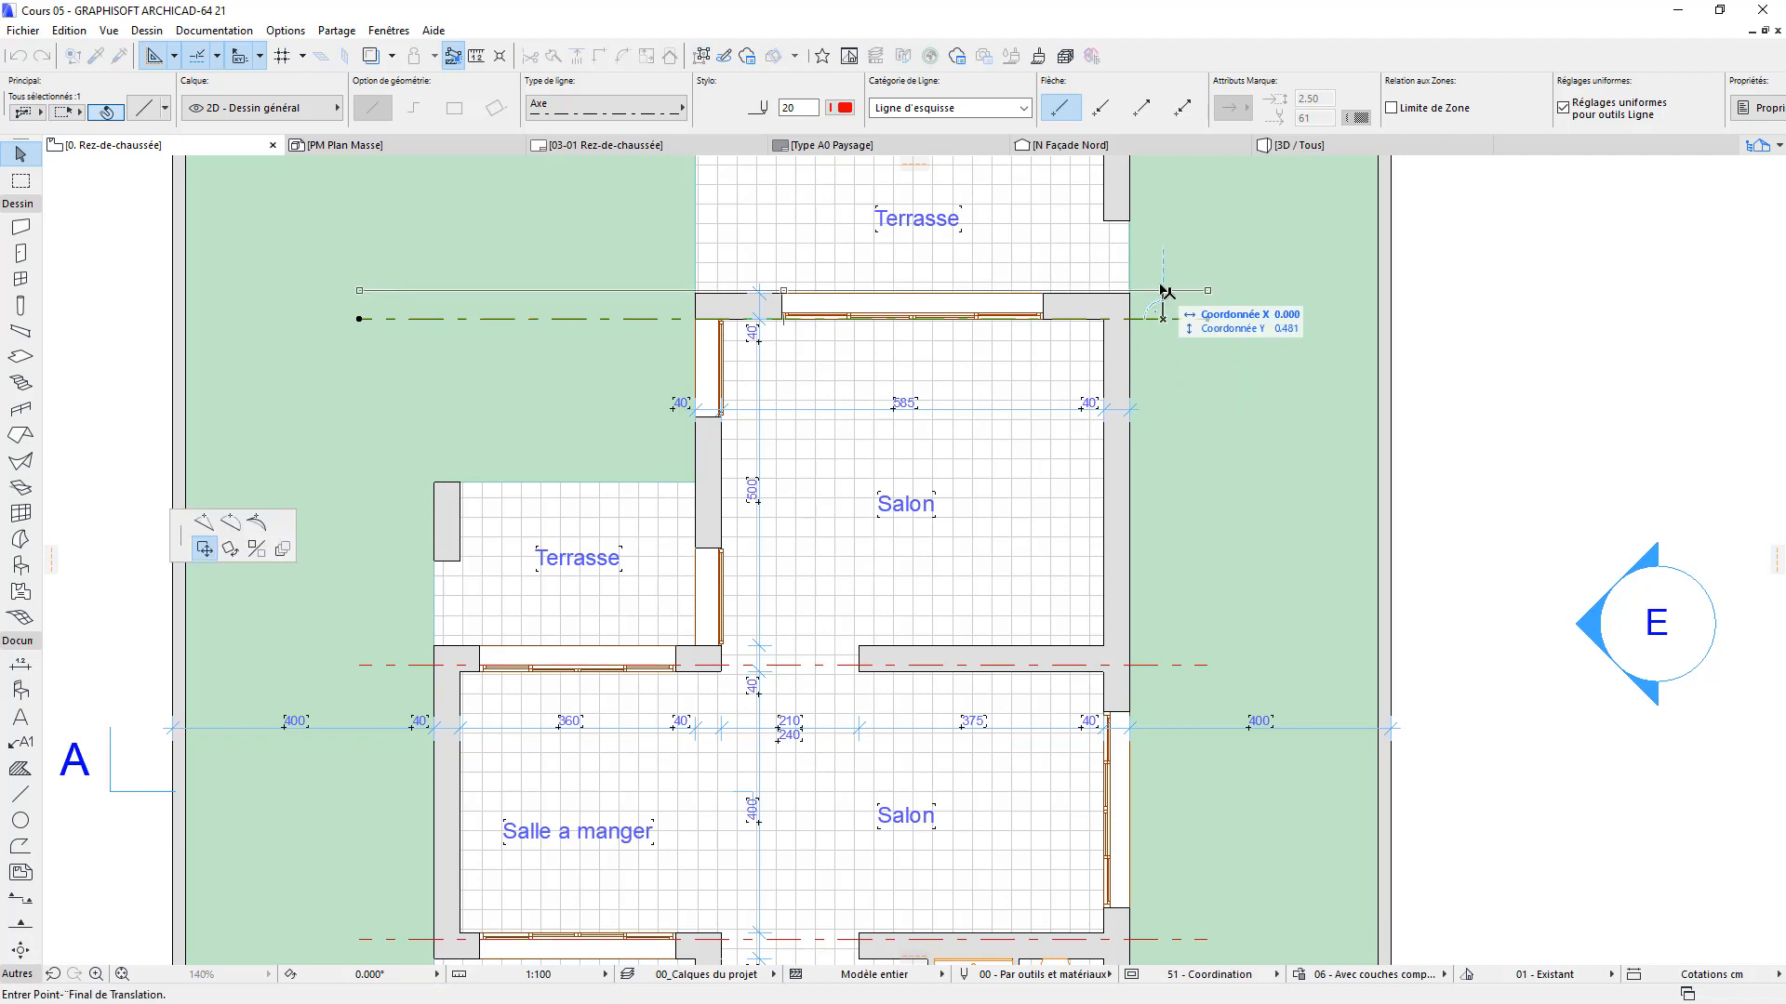
text(.1)
key(Return)
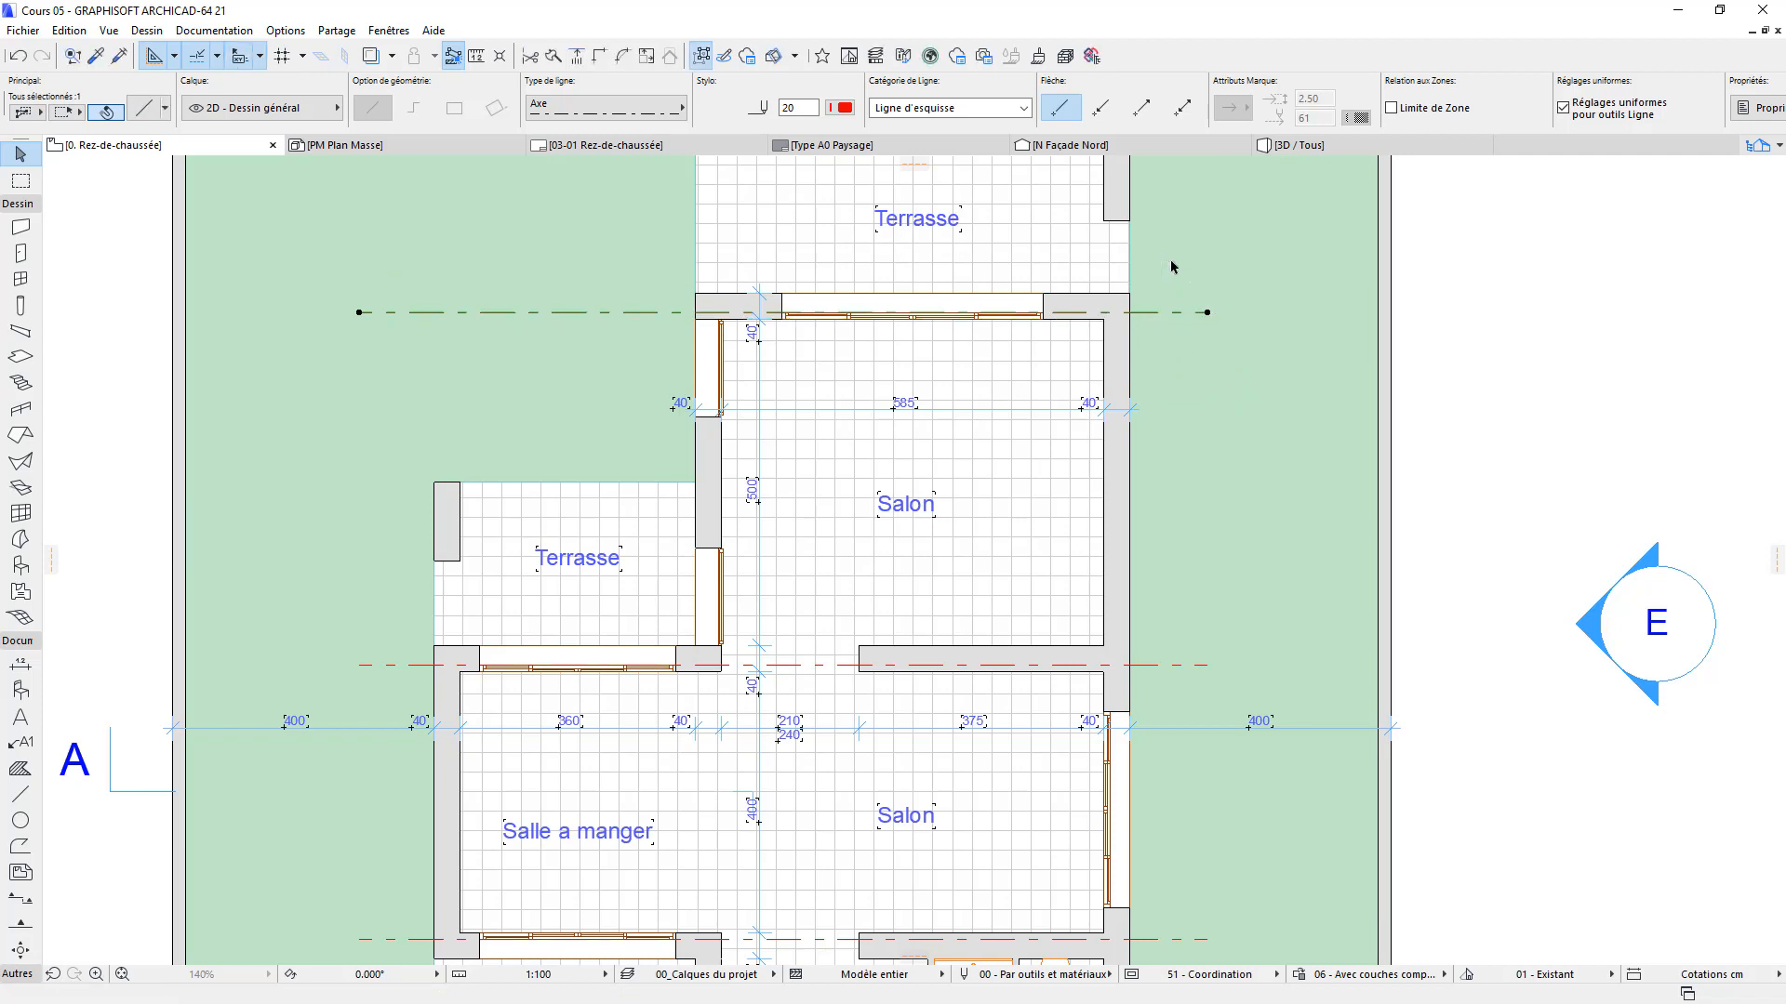
Mirror a copy of the north salon axis about a diagonal line from the outer northeast corner to create the east wall's vertical axis
key(ctrl+m)
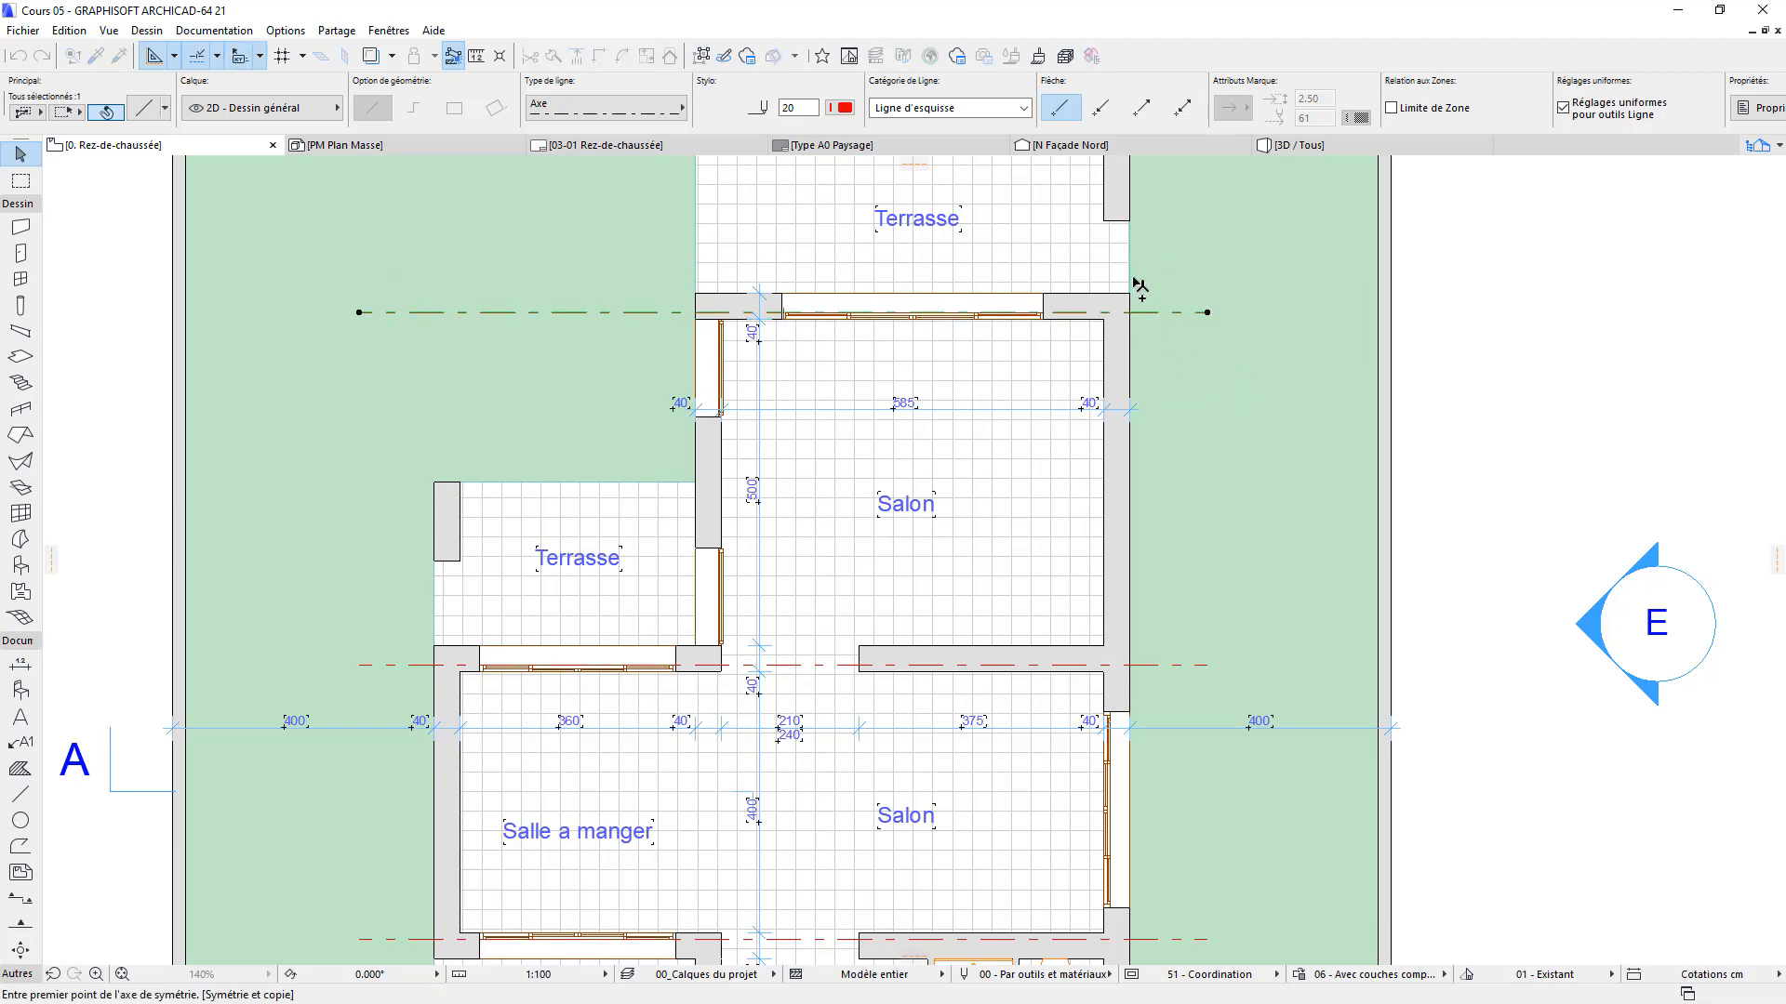
click(1129, 294)
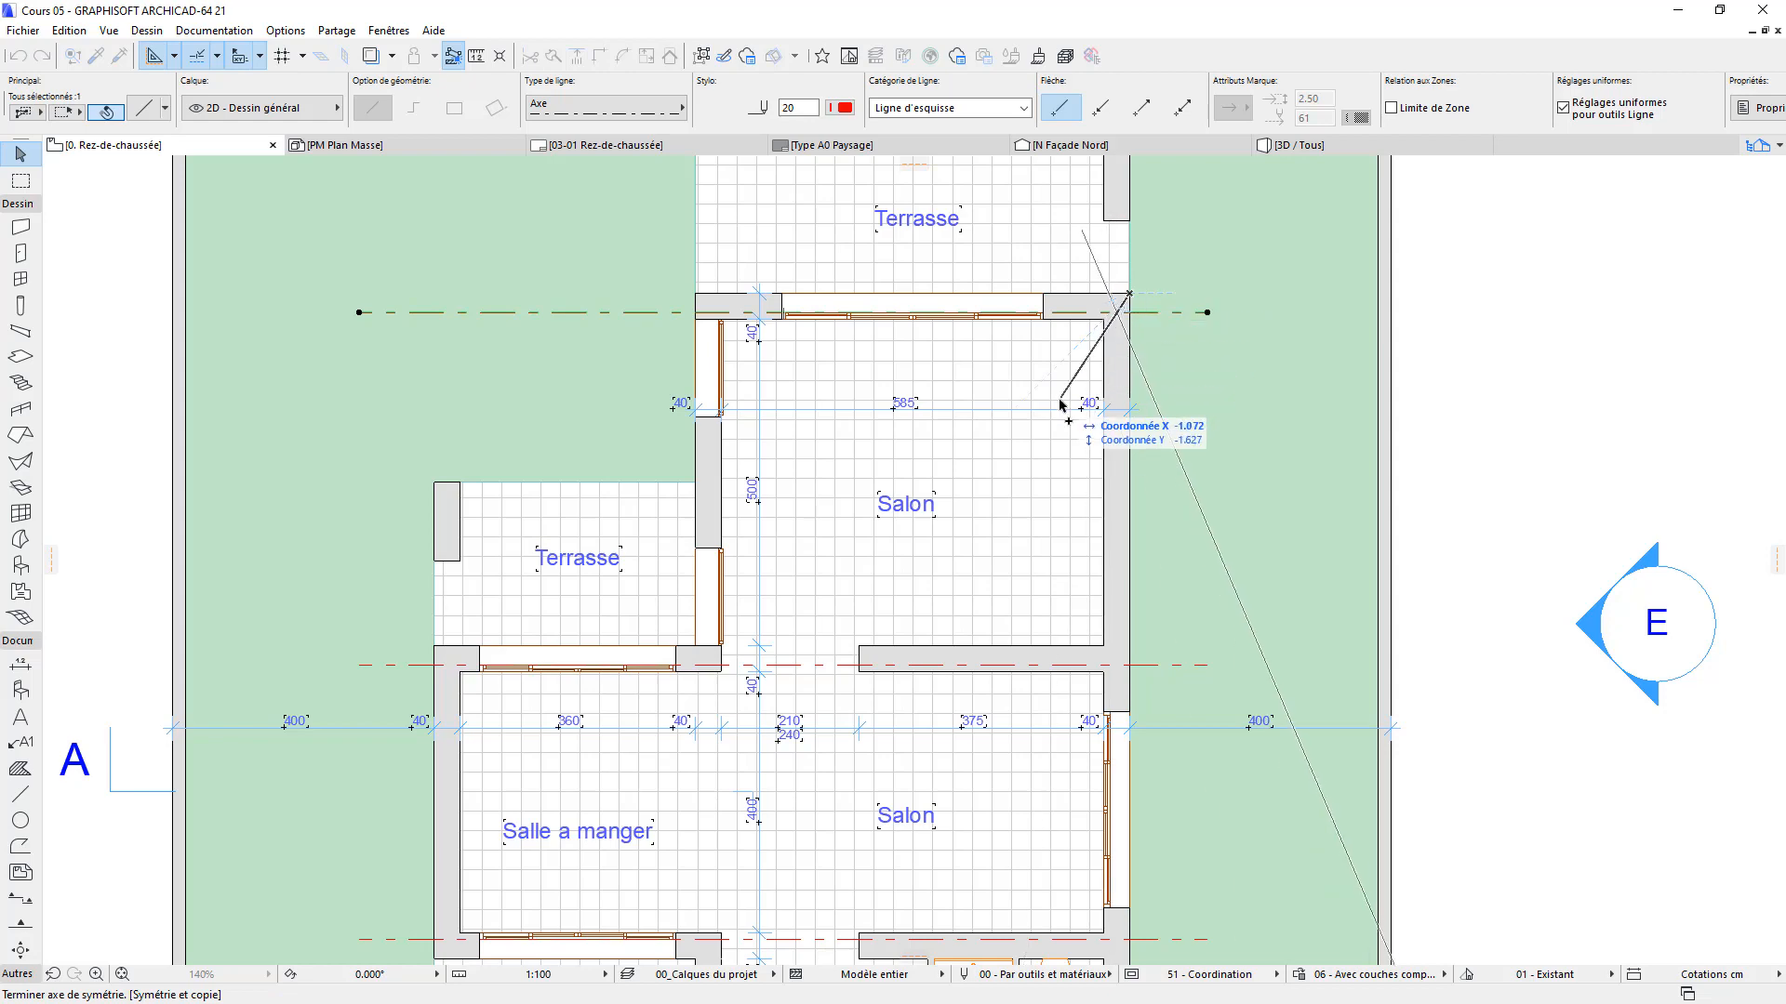
click(996, 428)
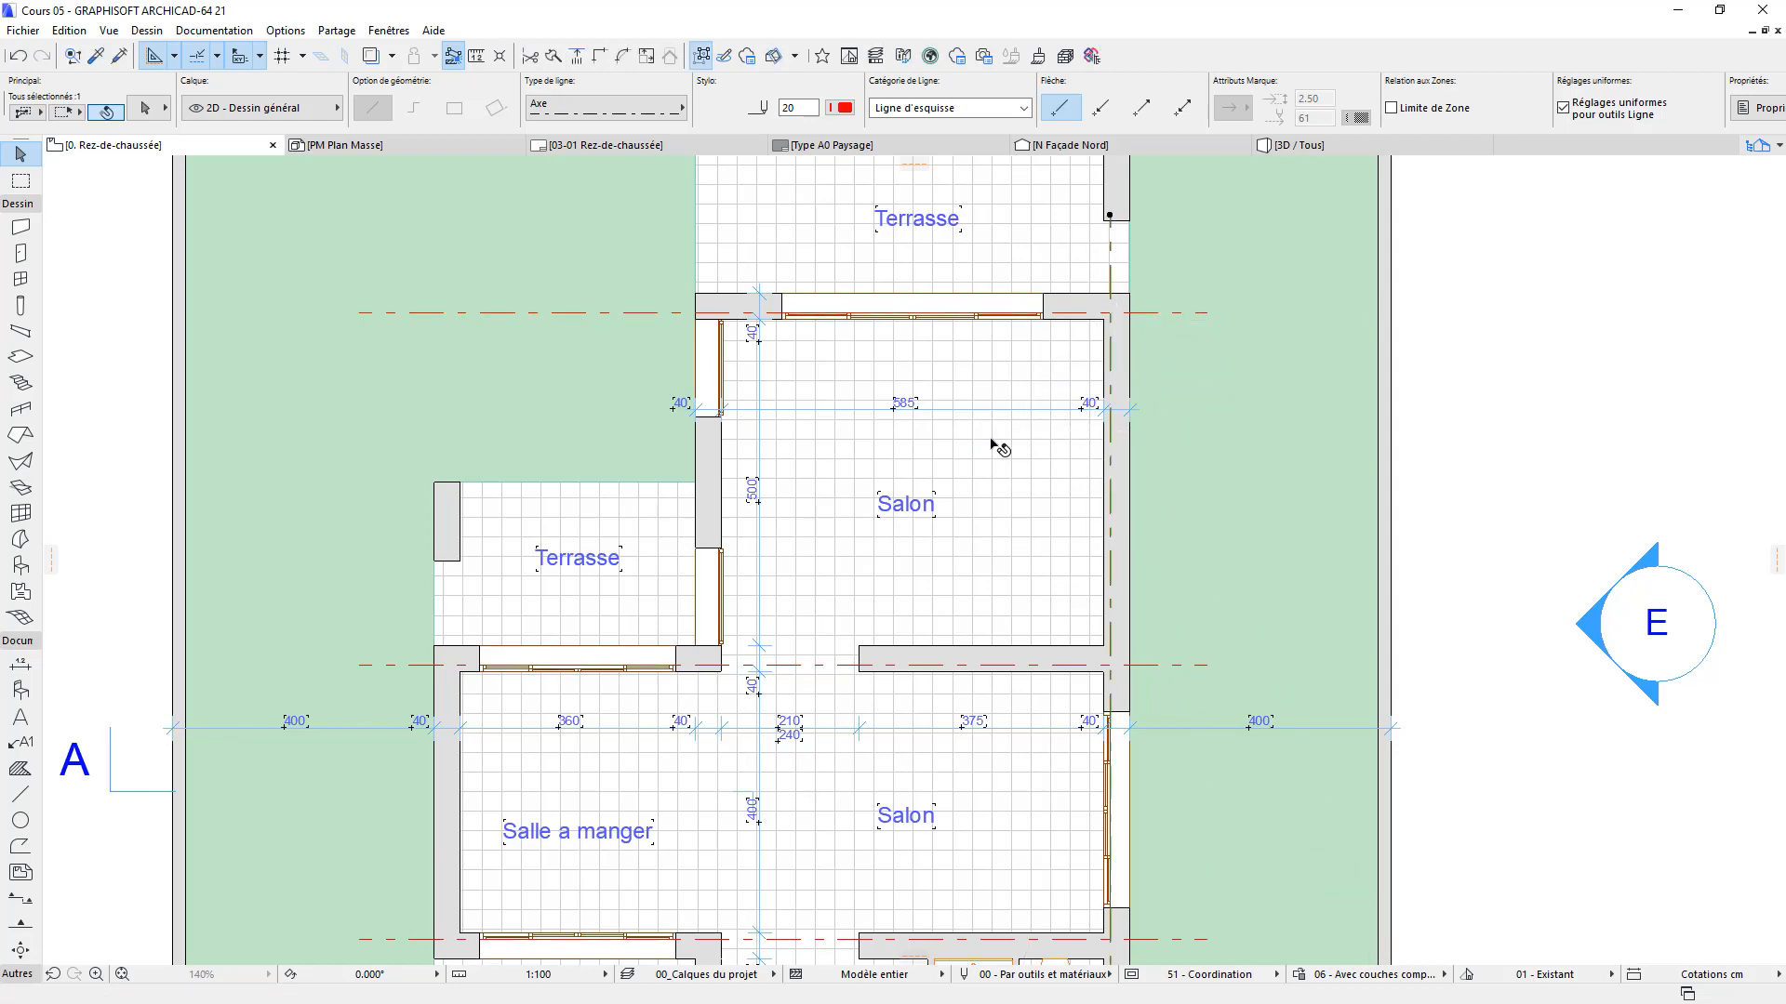
Stretch the east wall's axis at both ends, past the south wall below the stairs and past the north terrace wall
scroll(1189, 662, down, 2)
middle_drag(1188, 662, 1047, 310)
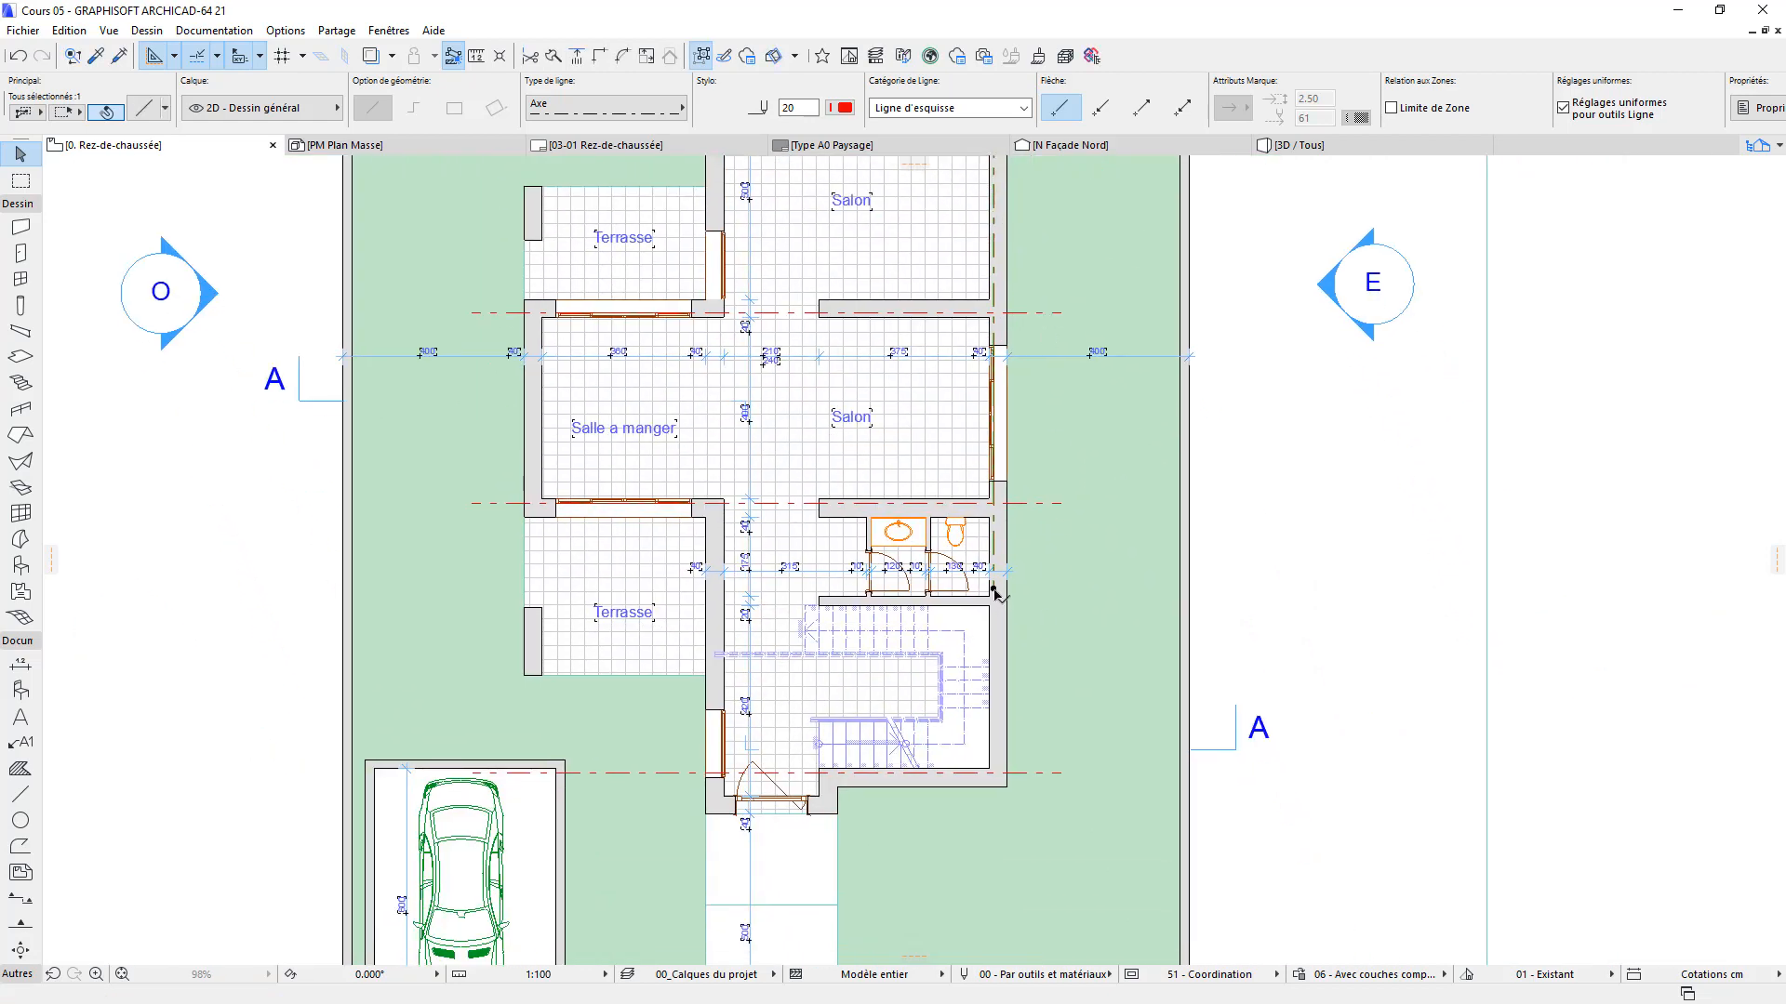
click(994, 593)
click(994, 824)
middle_drag(1090, 559, 1155, 875)
click(1057, 319)
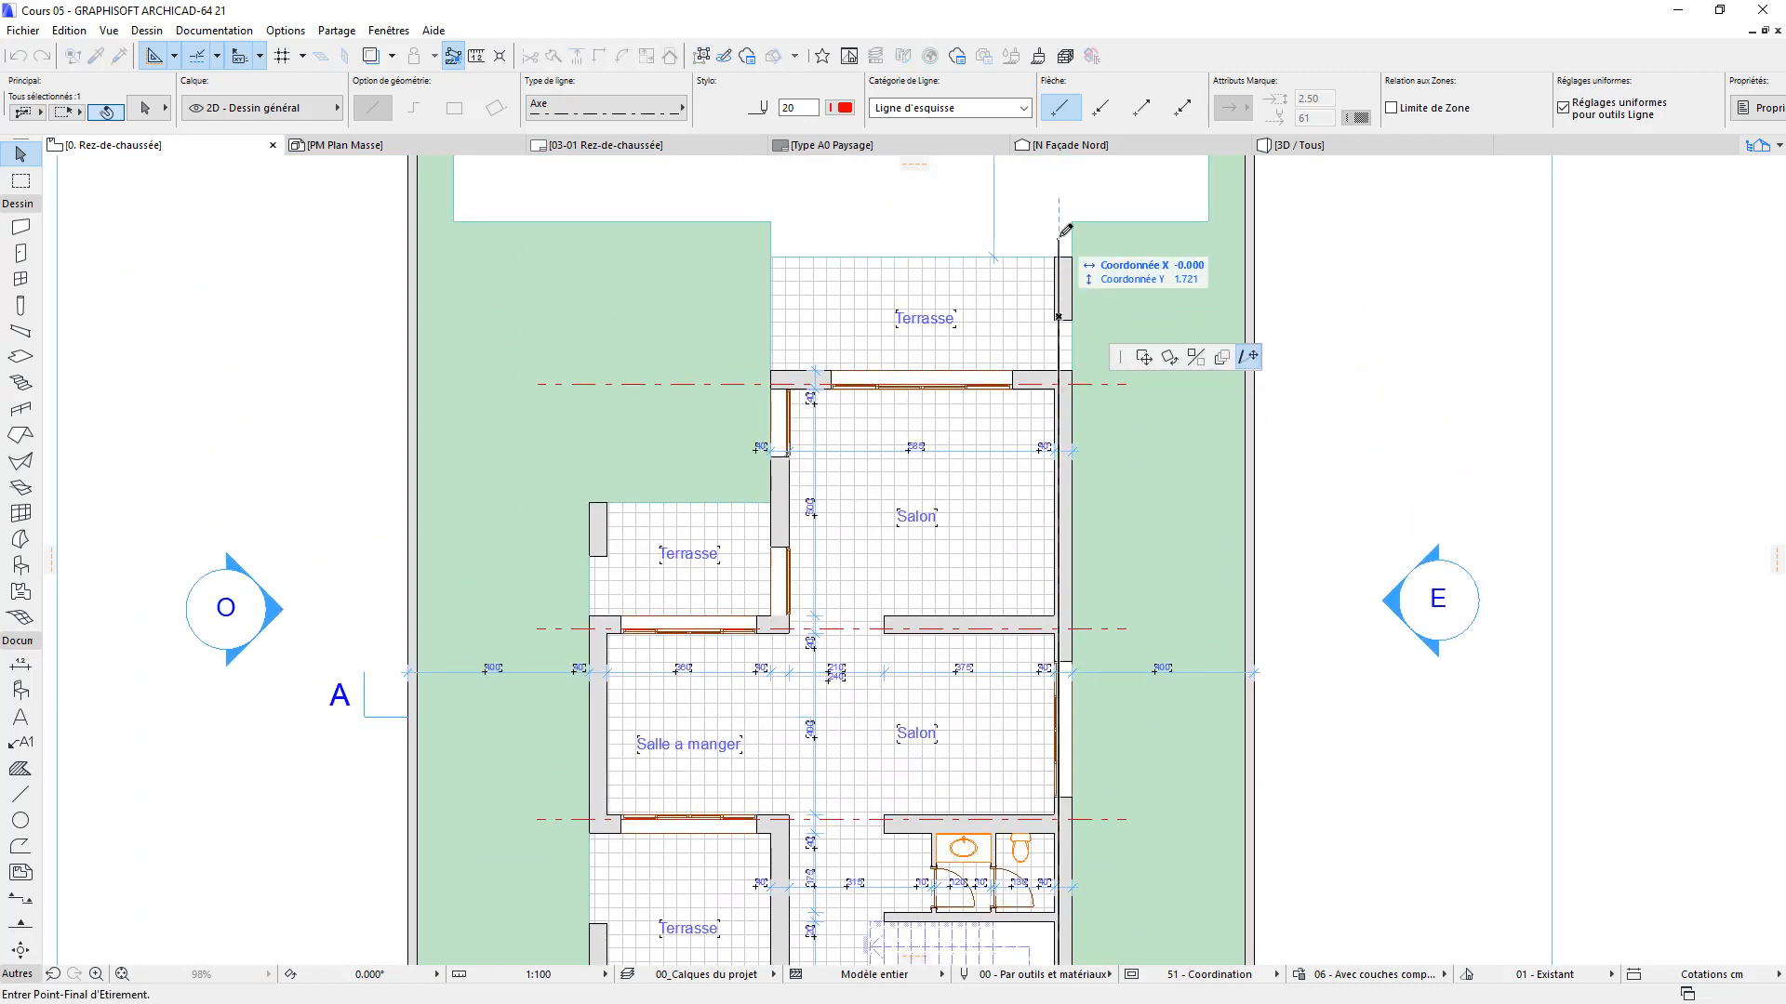
click(1059, 230)
Mirror a copy of the east wall's axis about a vertical line through the middle of the north salon
key(ctrl+m)
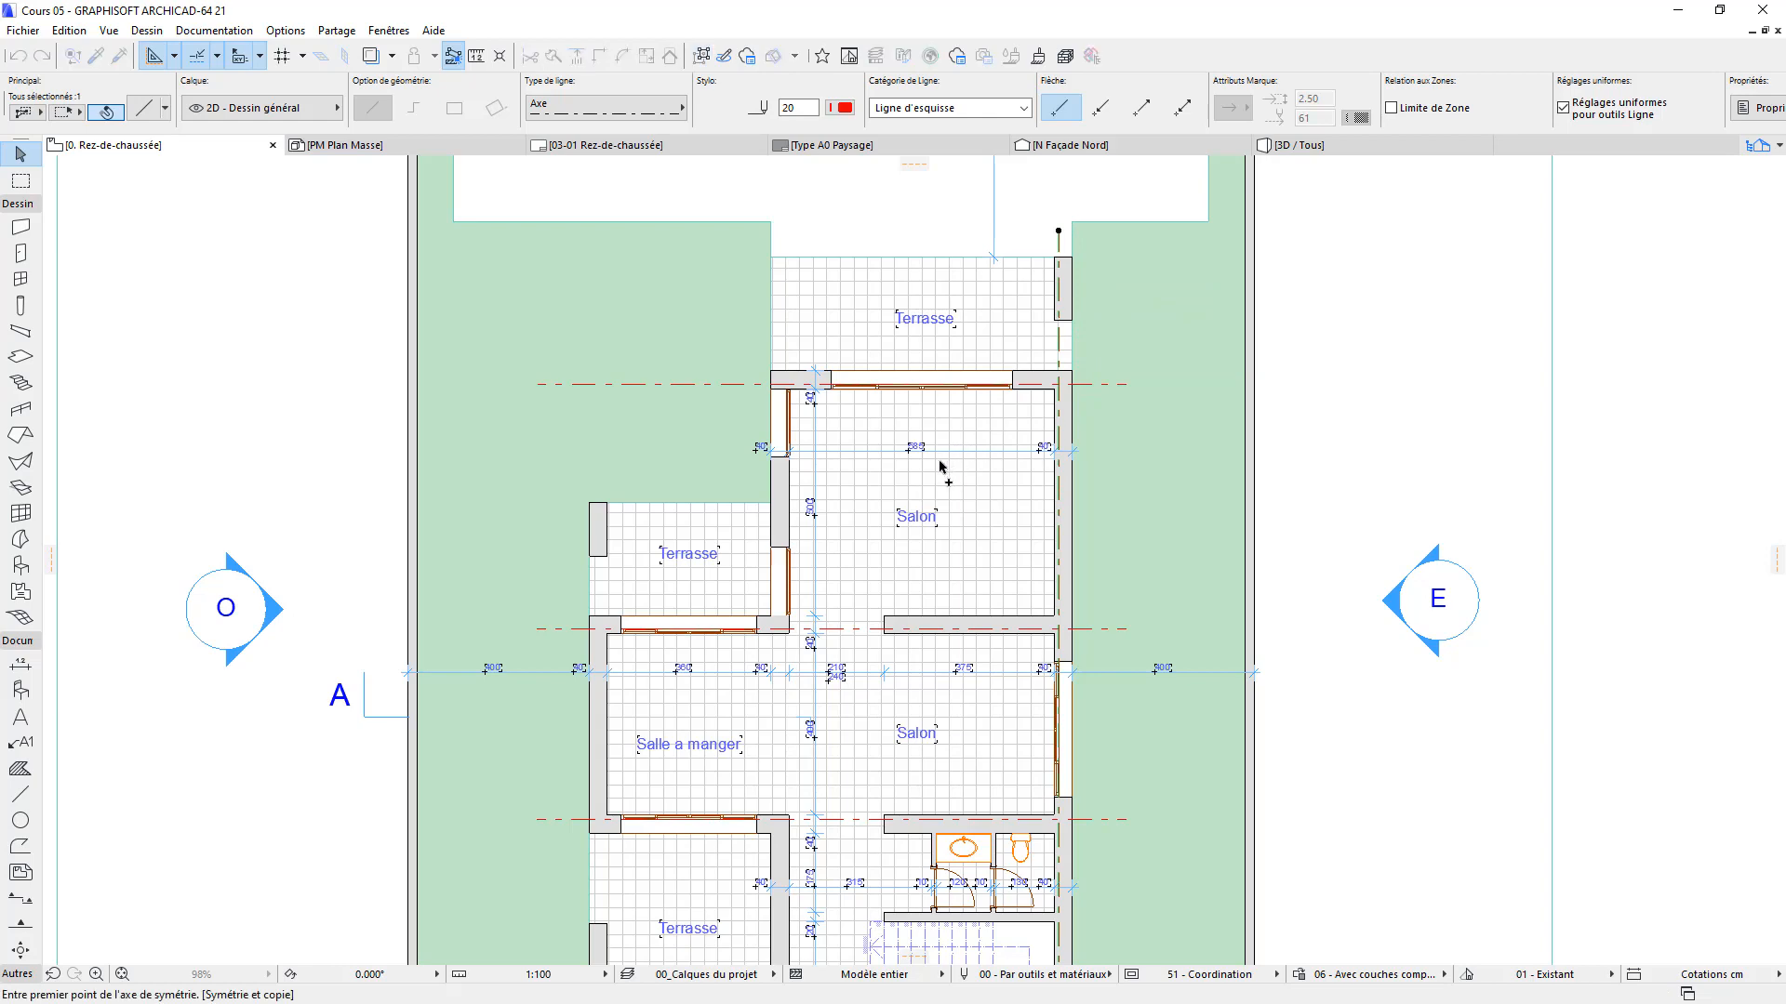
scroll(914, 471, up, 3)
click(921, 441)
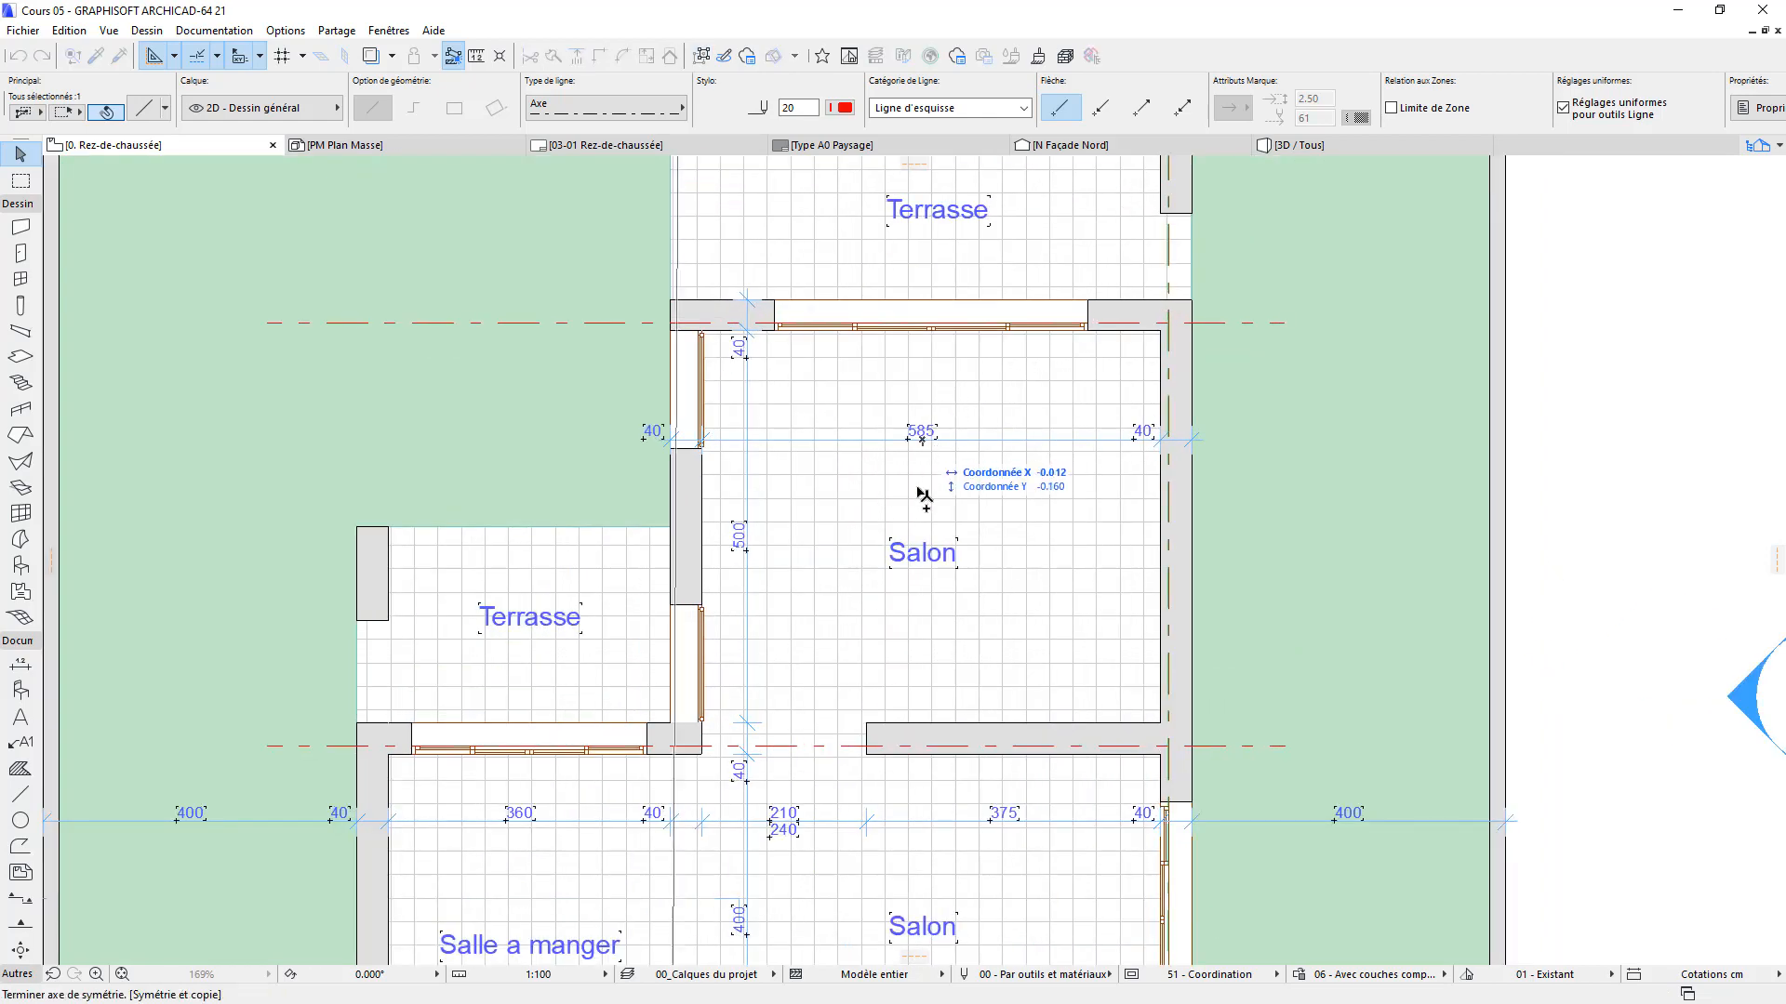
click(924, 724)
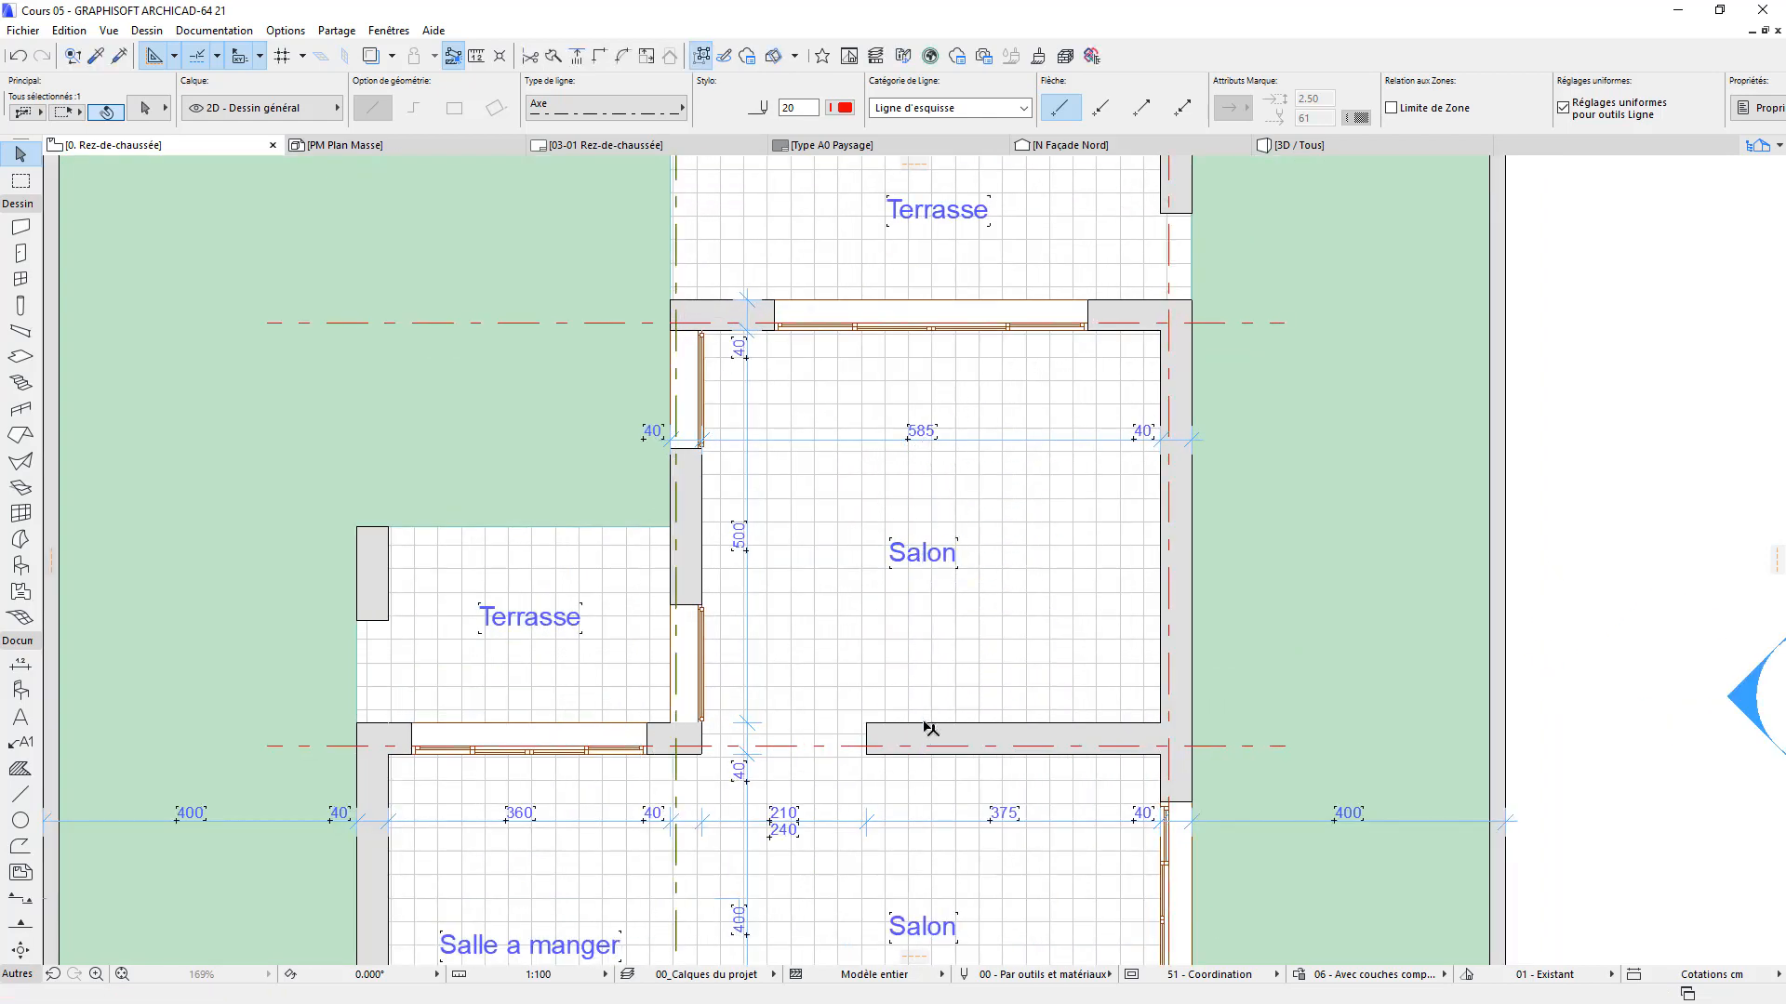
key(Escape)
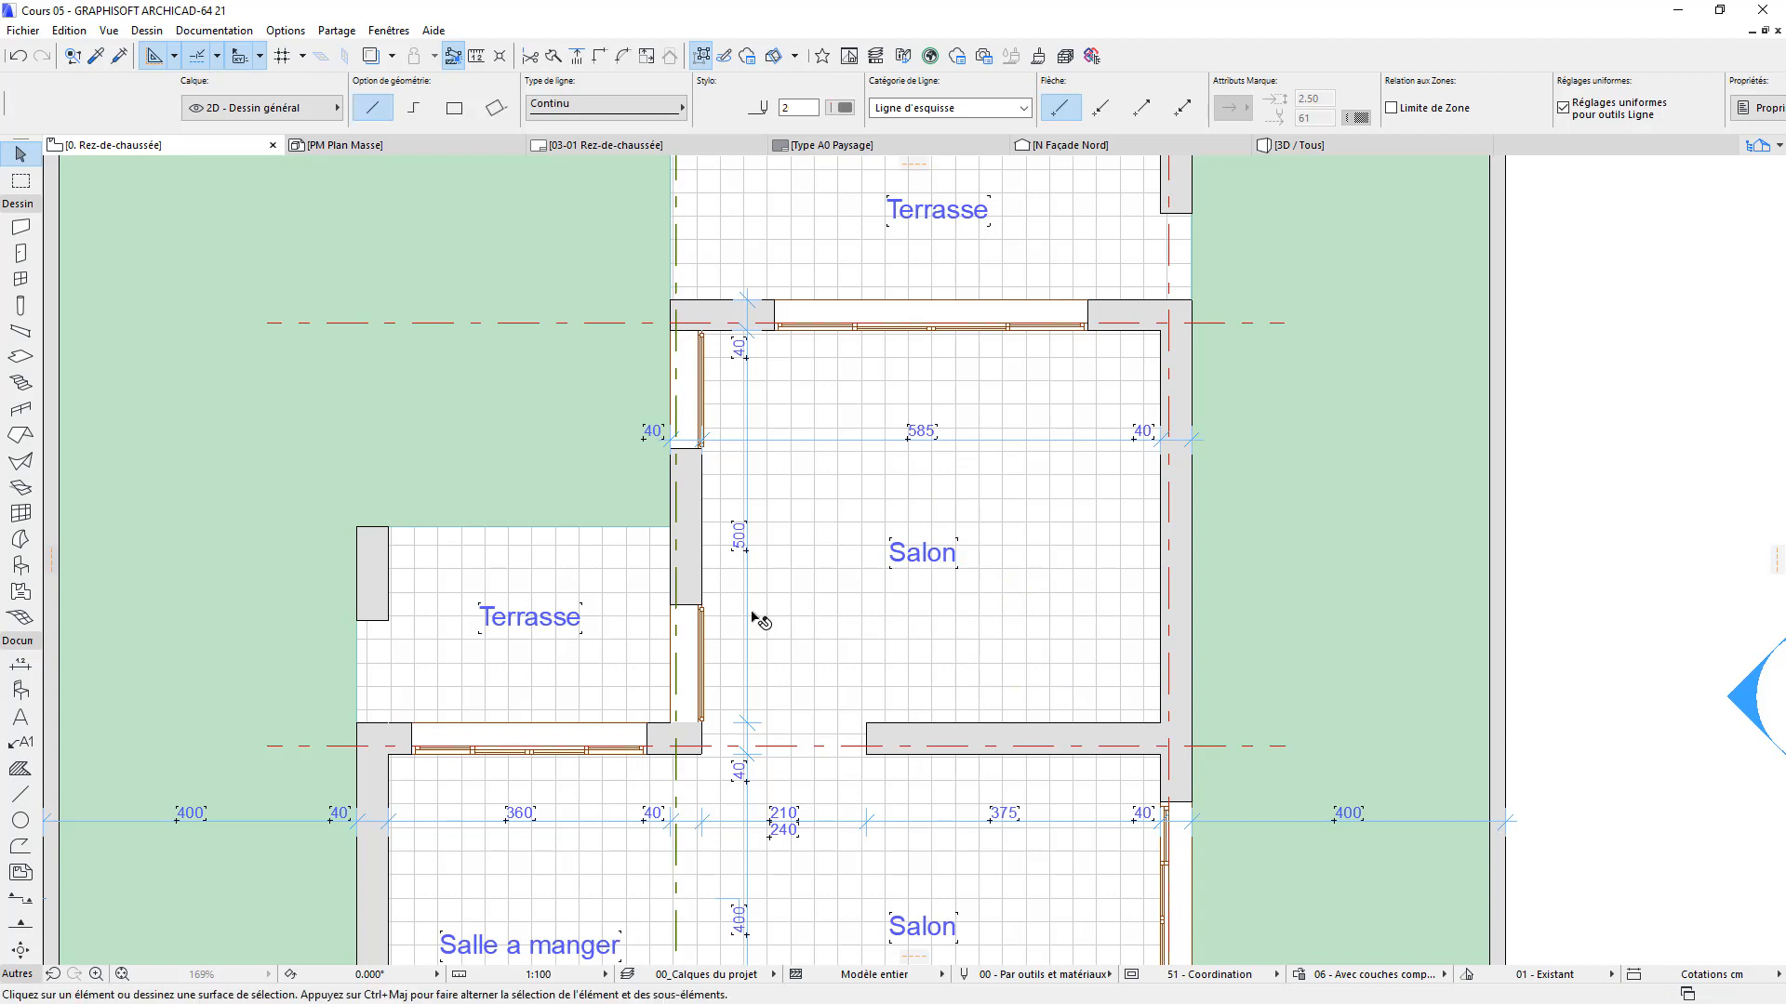
Align the mirrored vertical axis with the inner face of the north salon's west wall, shifting it slightly west into the wall
click(677, 512)
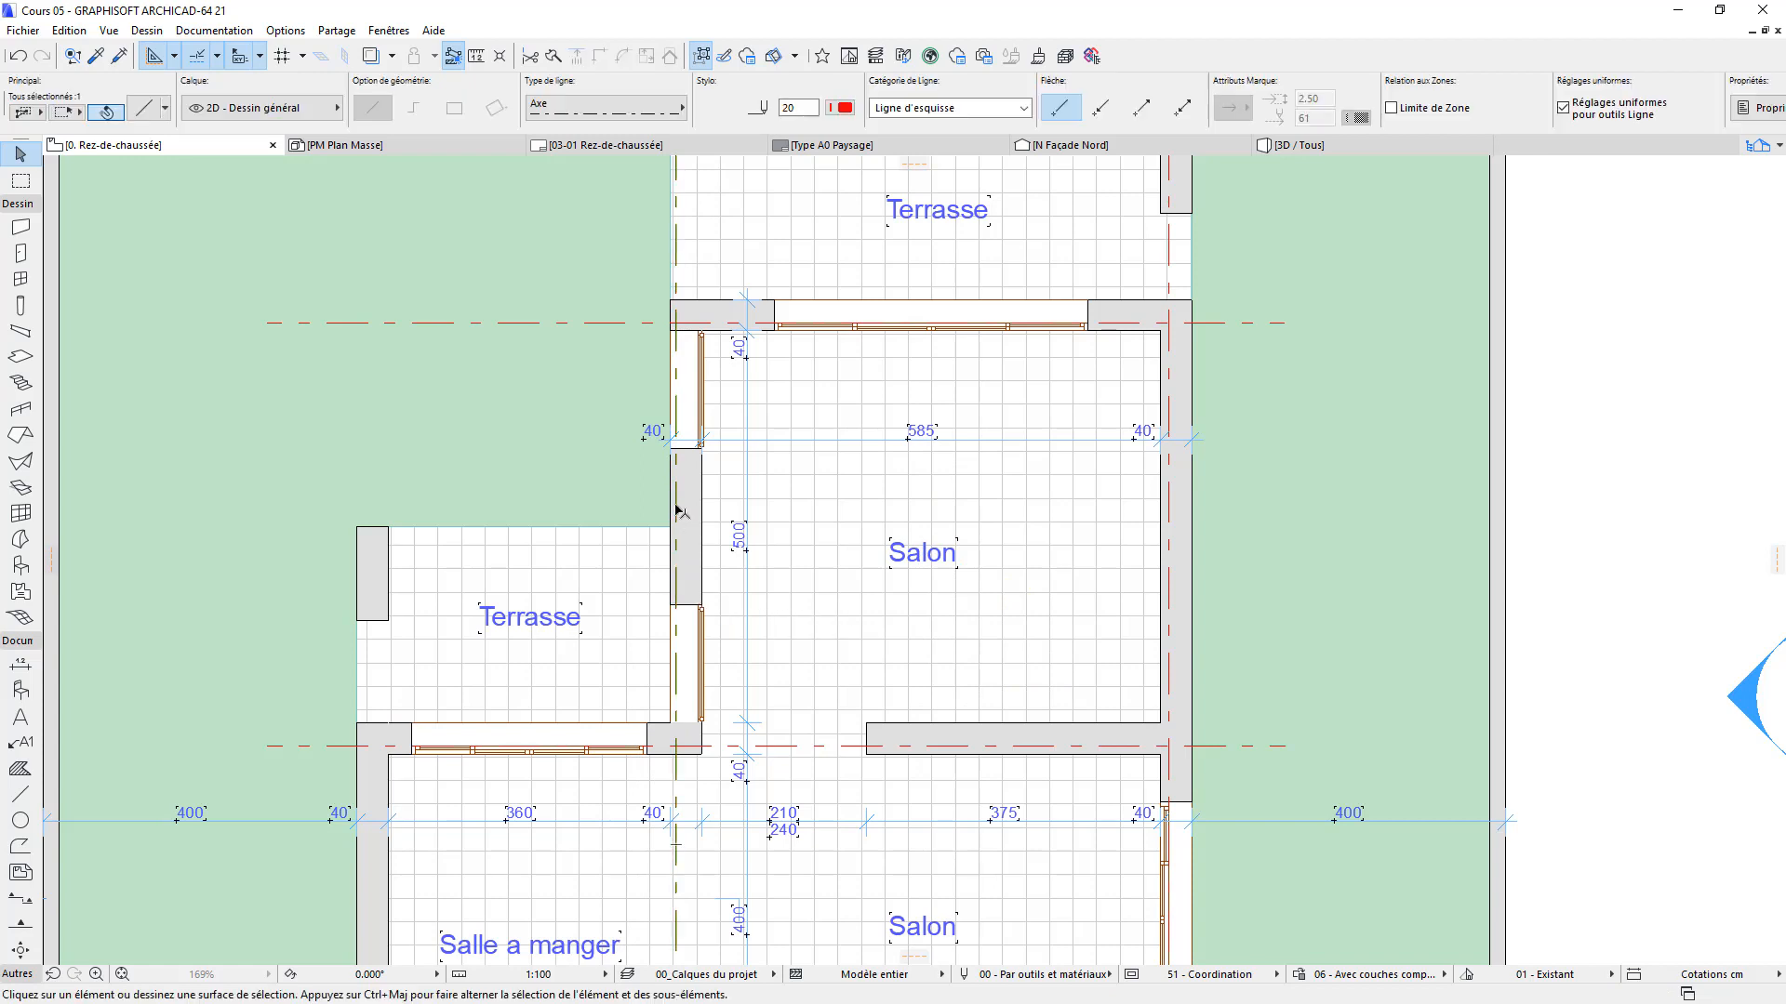
drag(677, 511, 704, 470)
click(703, 253)
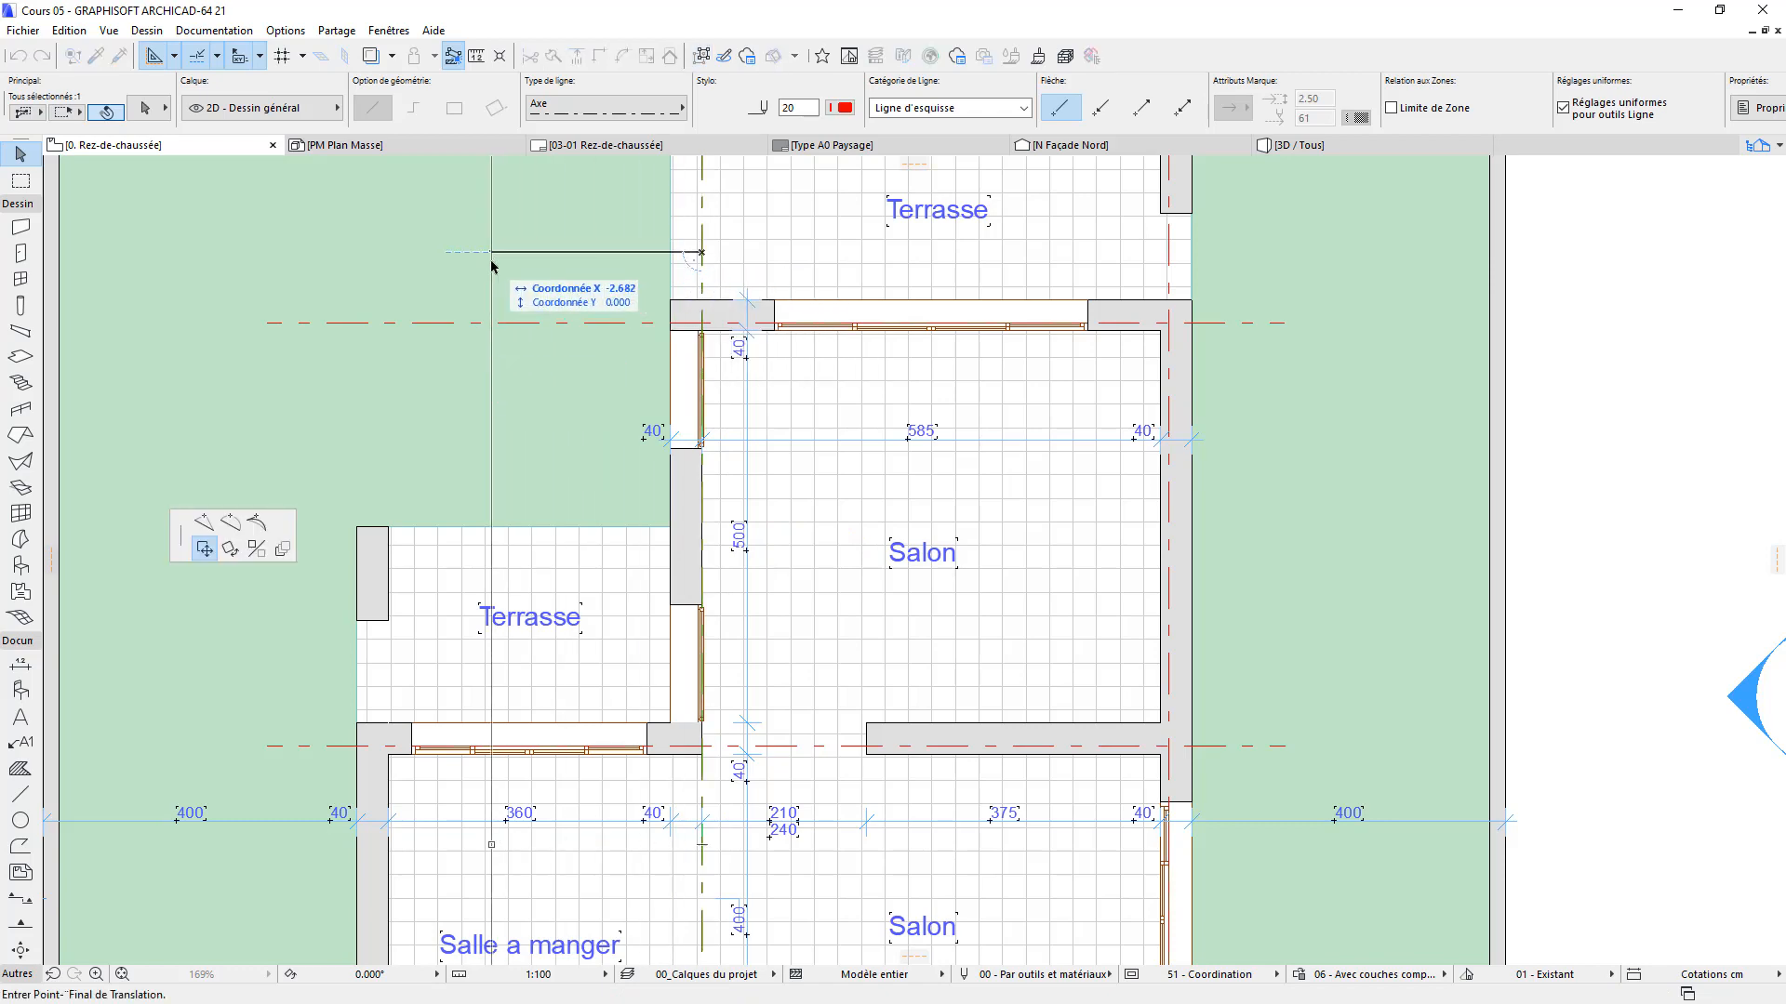
key(Return)
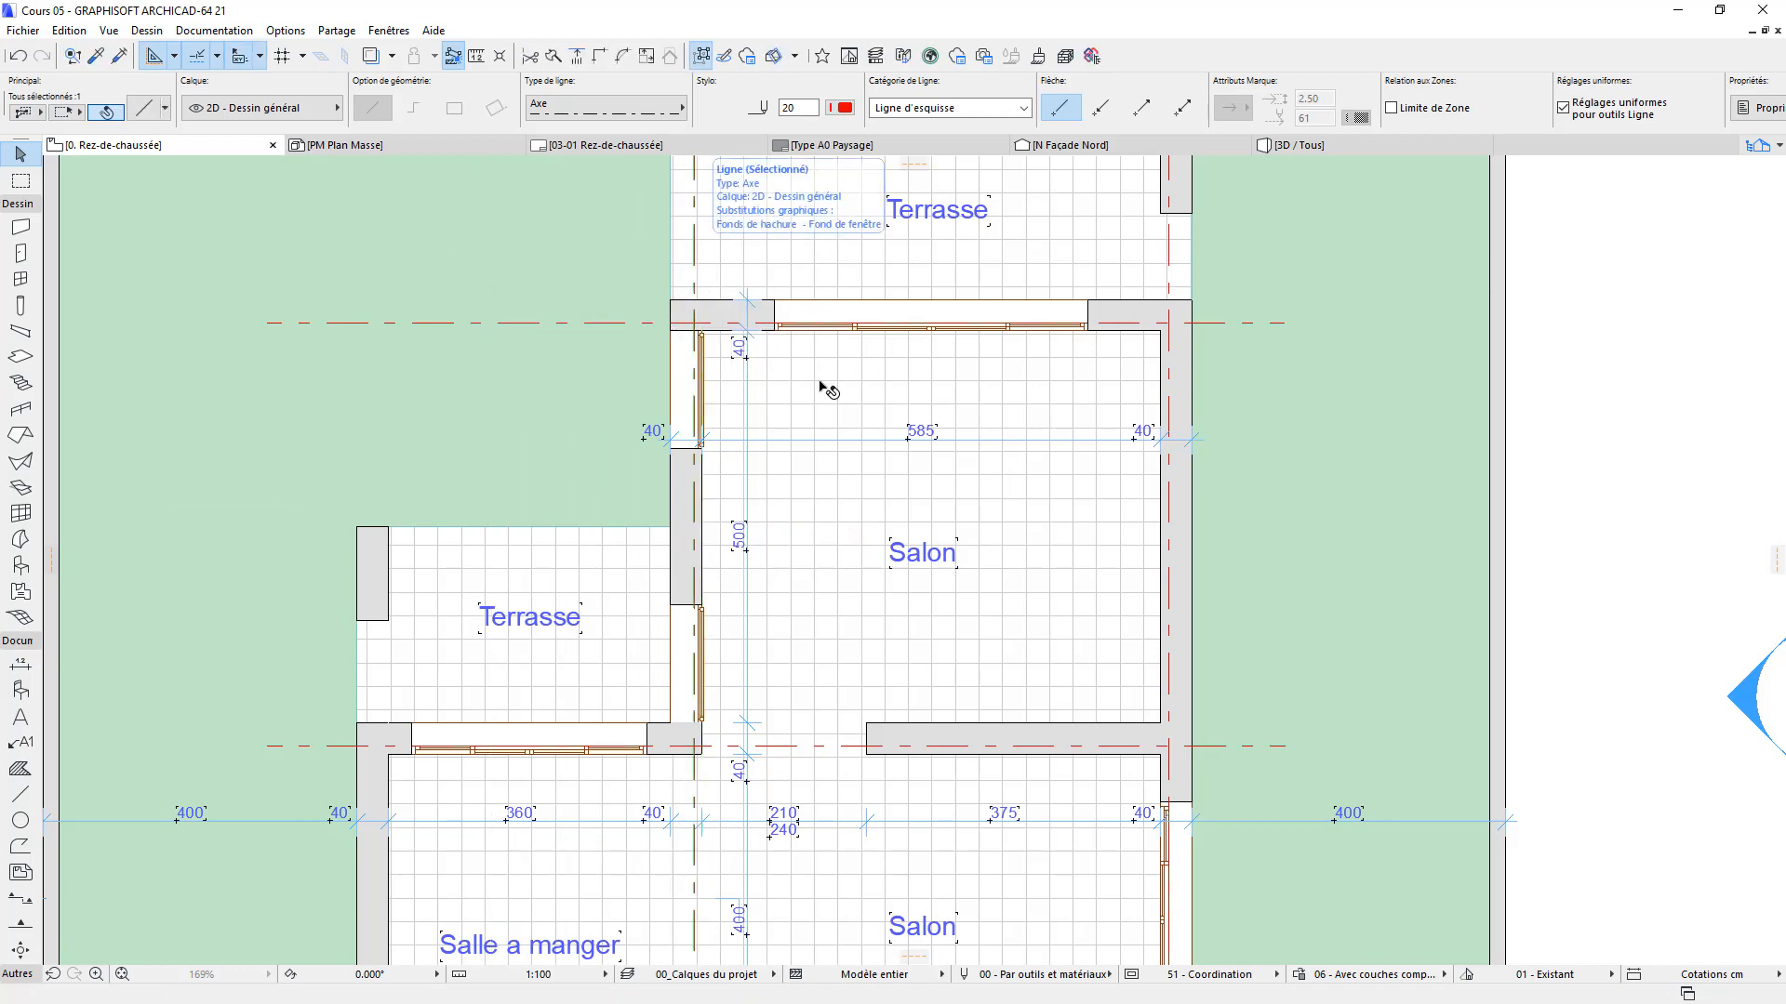
Copy the salon's west axis from the inner wall corner to the dining room's inner northwest corner
scroll(1281, 661, down, 2)
scroll(1255, 418, down, 2)
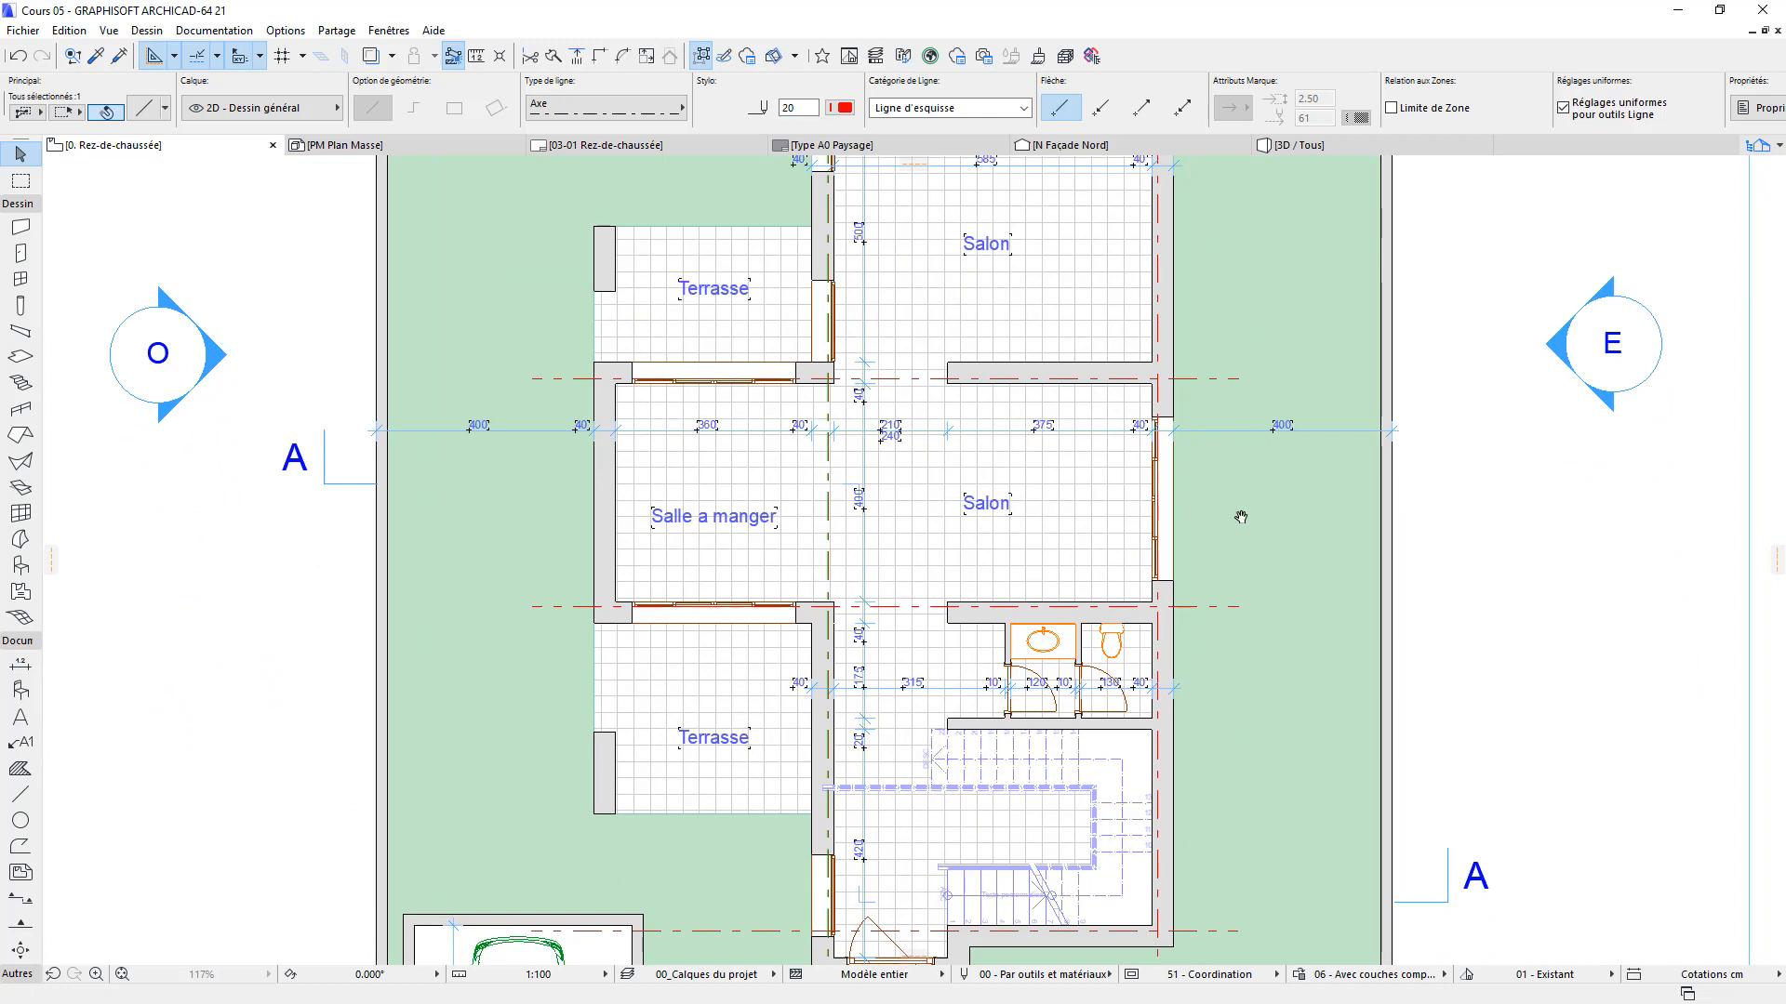
scroll(1200, 484, down, 2)
scroll(854, 257, up, 4)
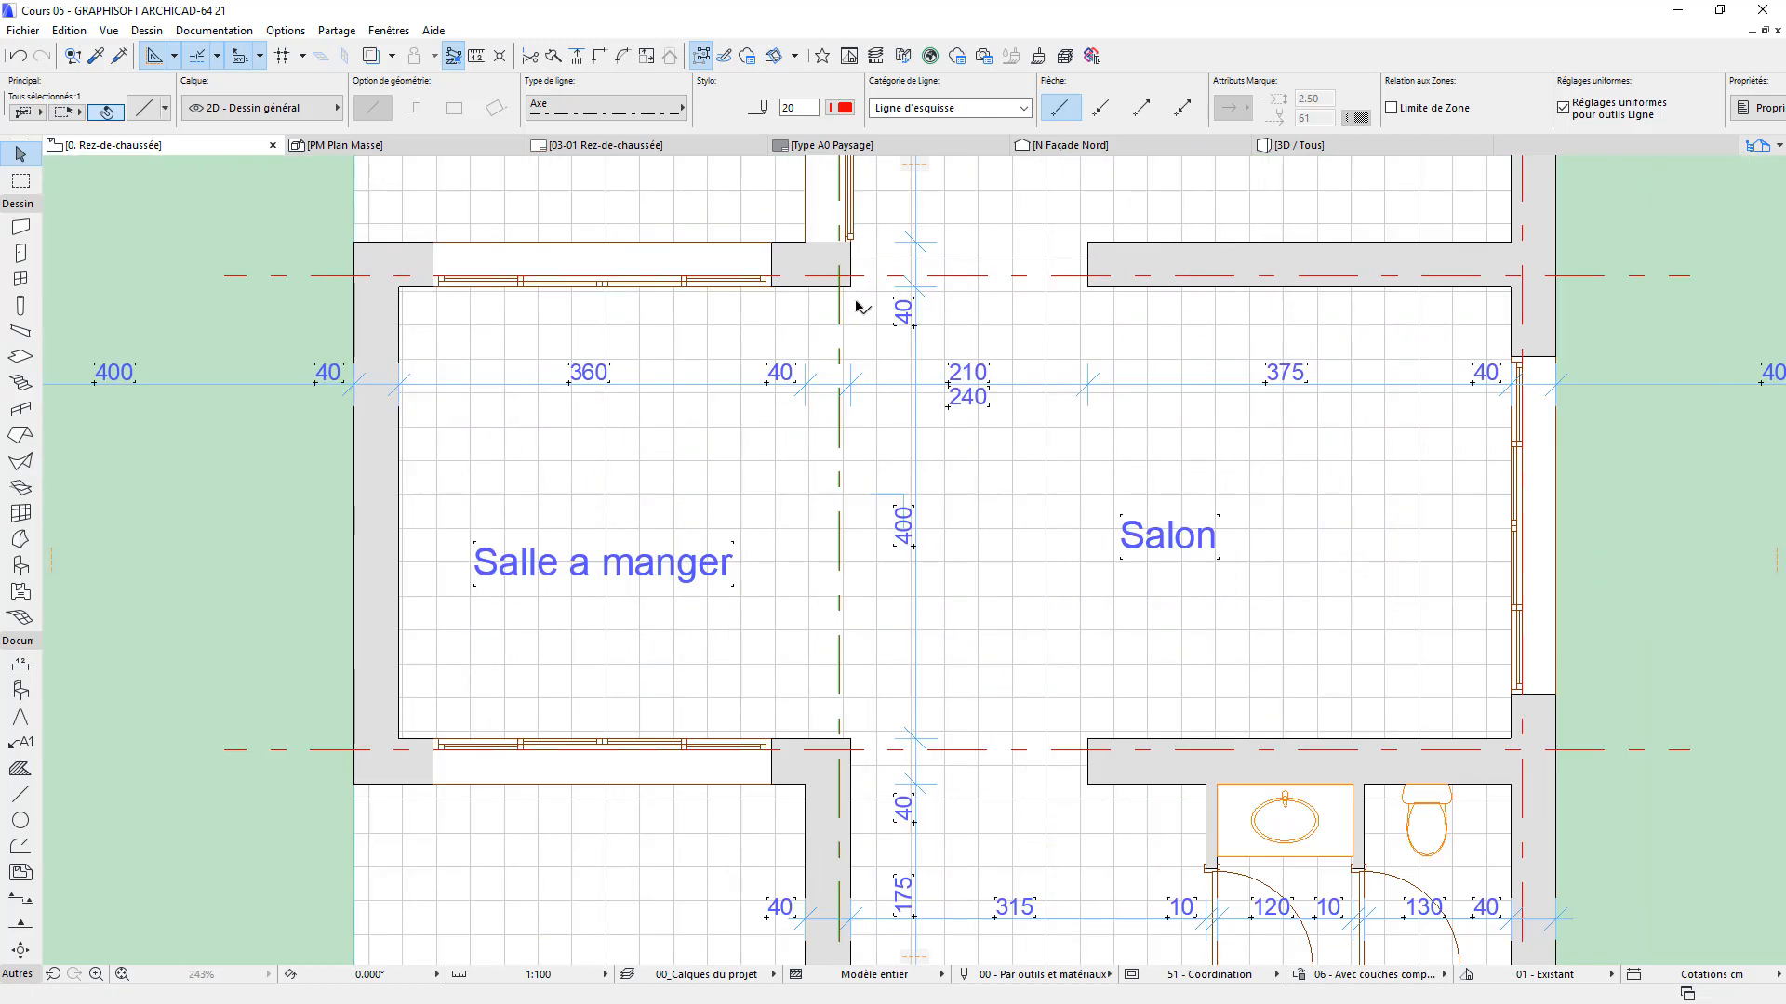
key(ctrl+d)
click(849, 287)
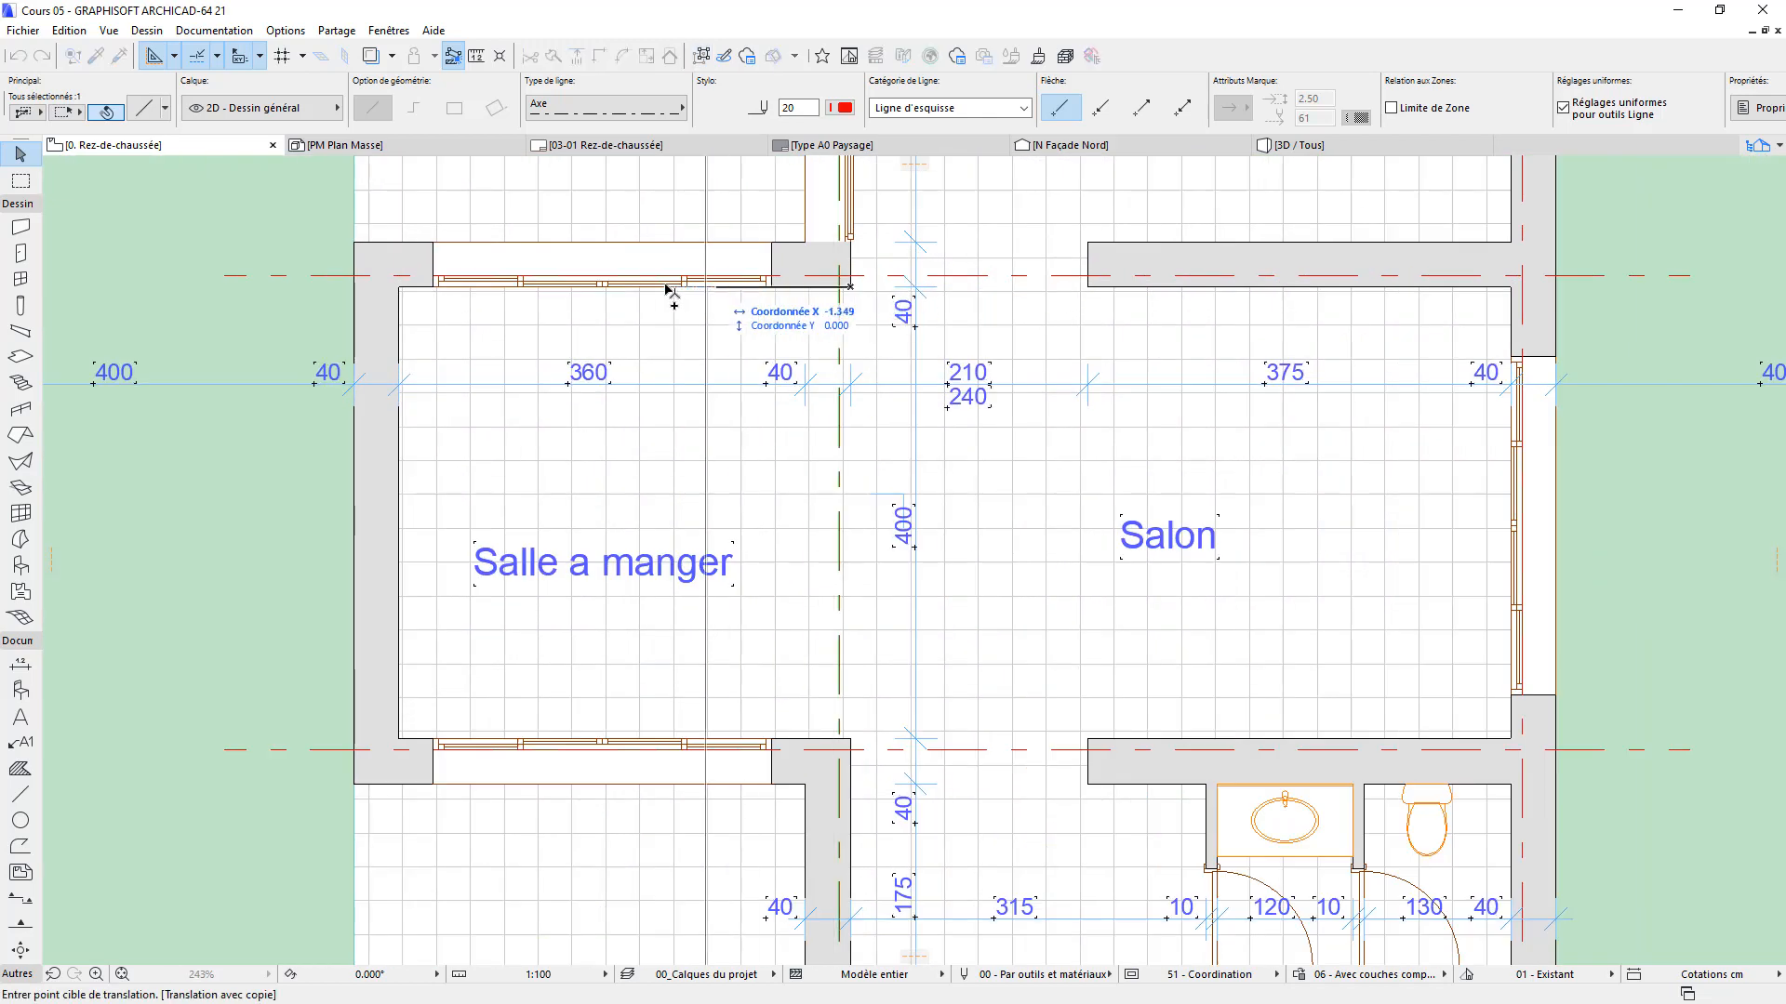
click(398, 288)
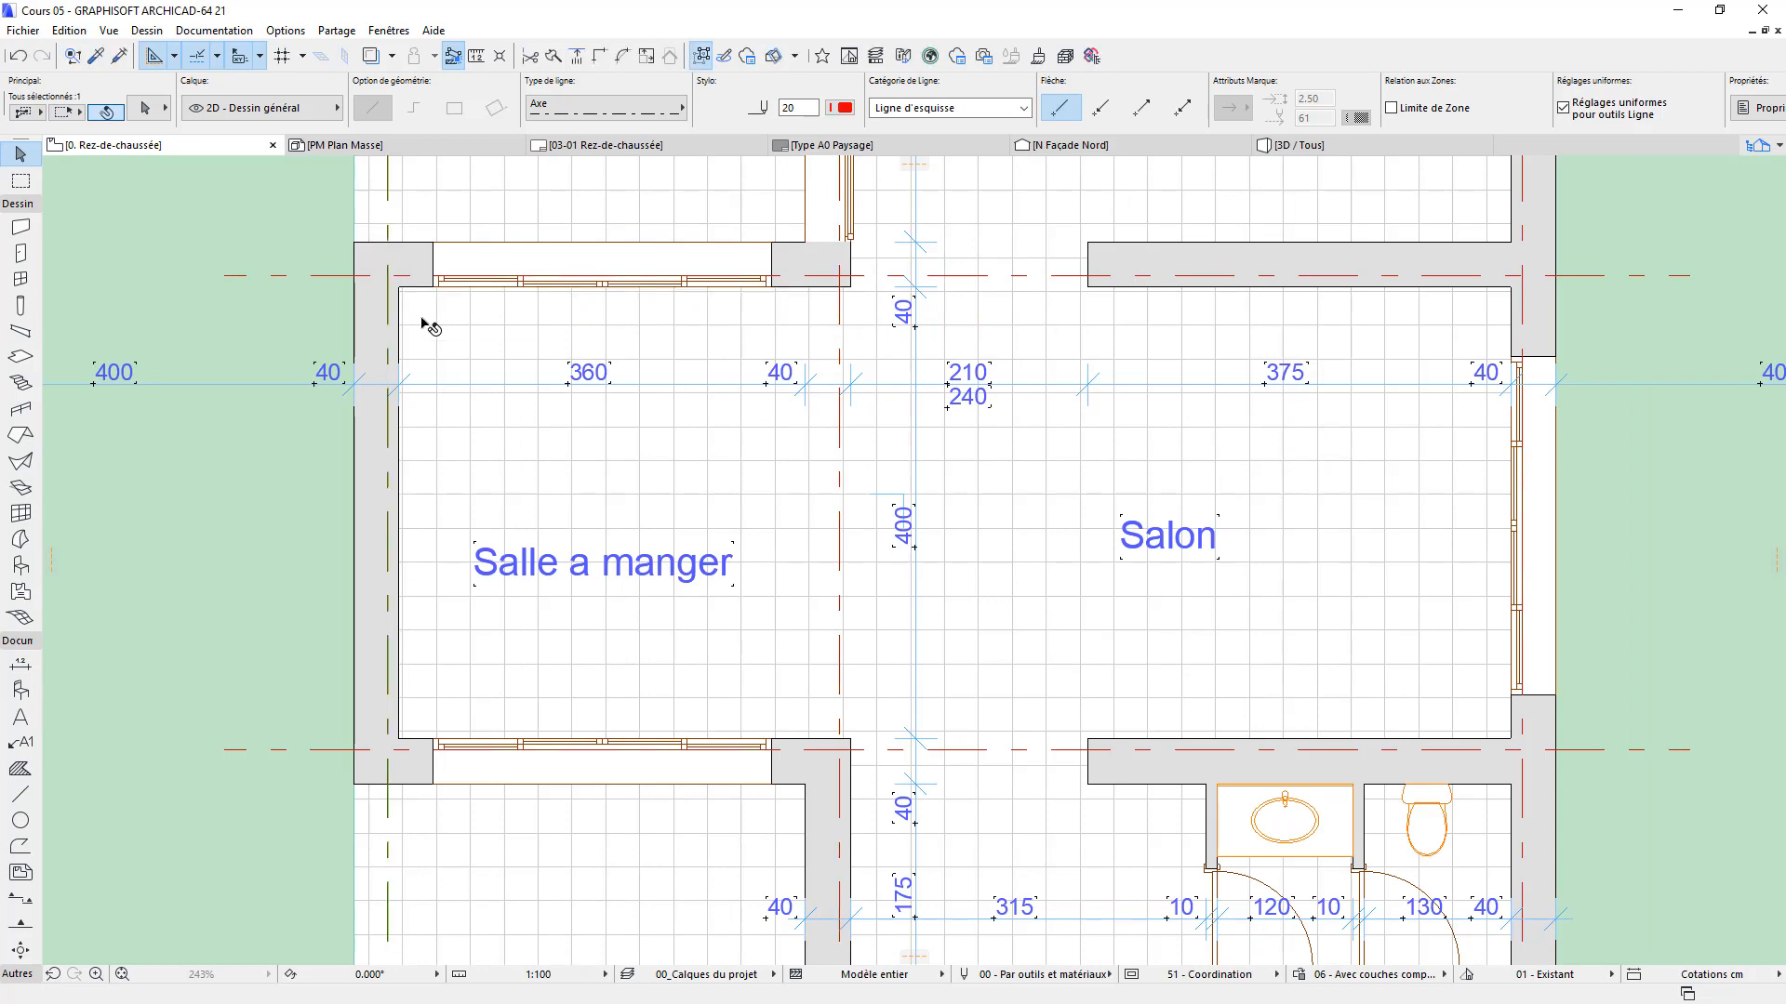
scroll(618, 523, down, 5)
middle_drag(849, 782, 937, 567)
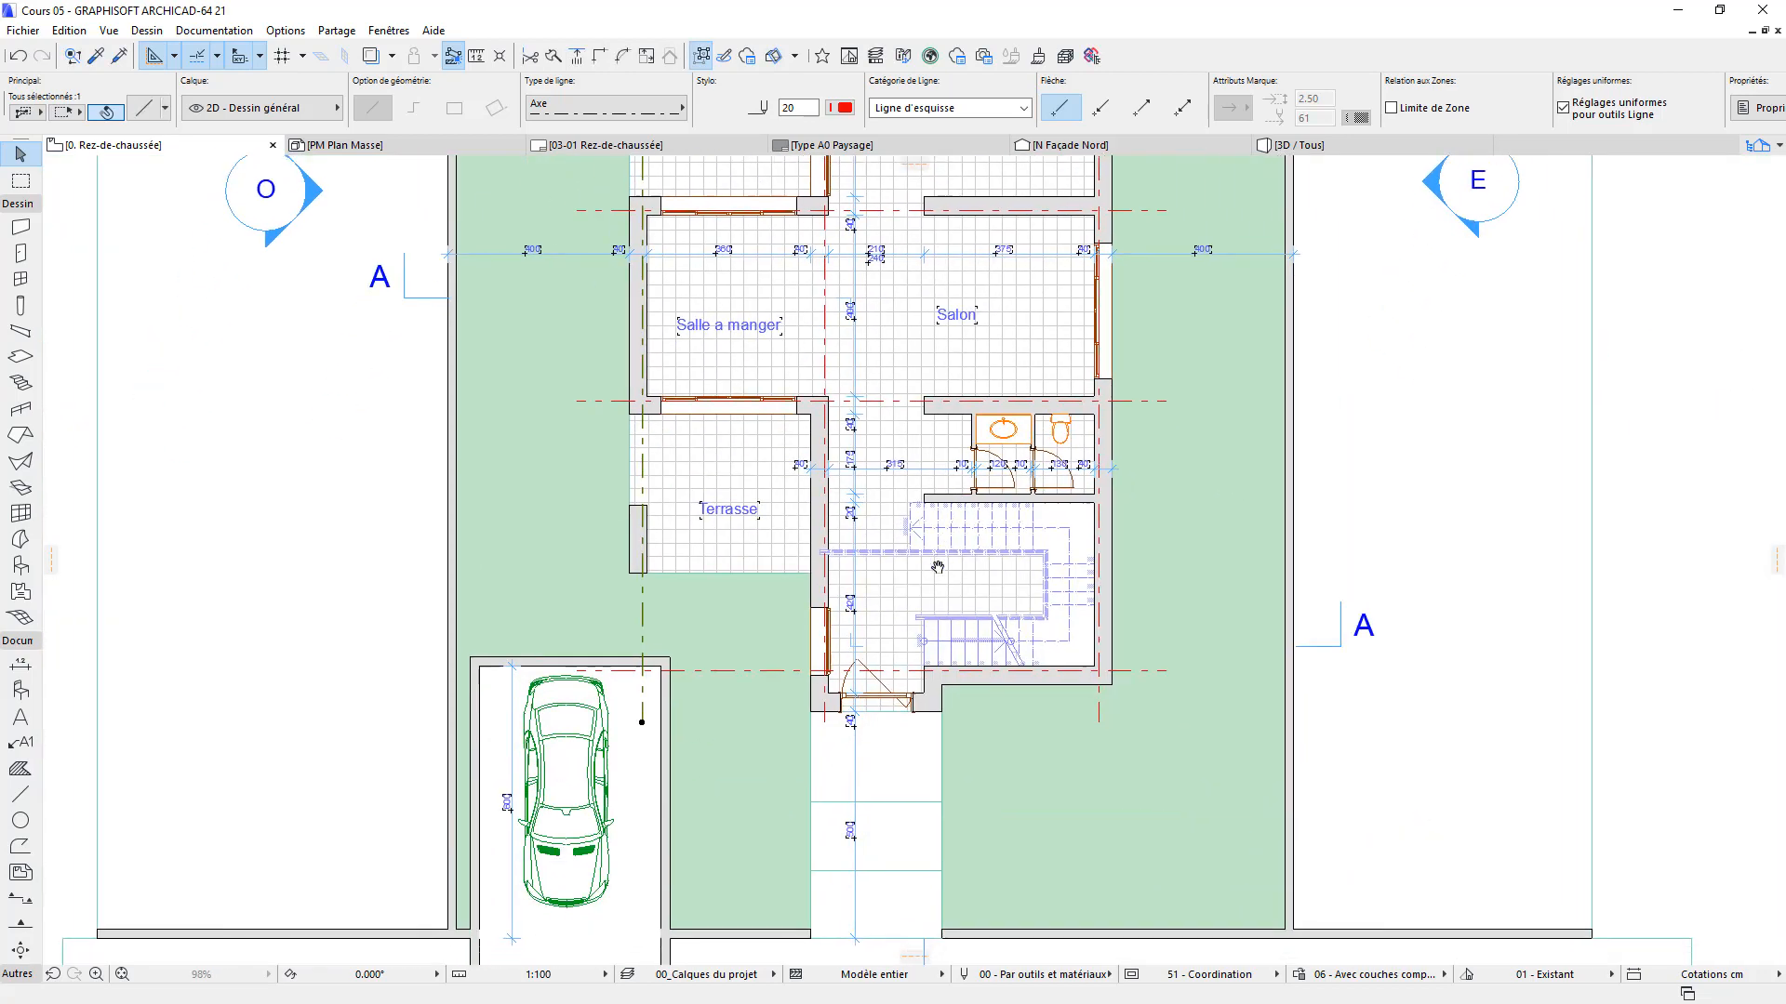
middle_drag(772, 455, 720, 633)
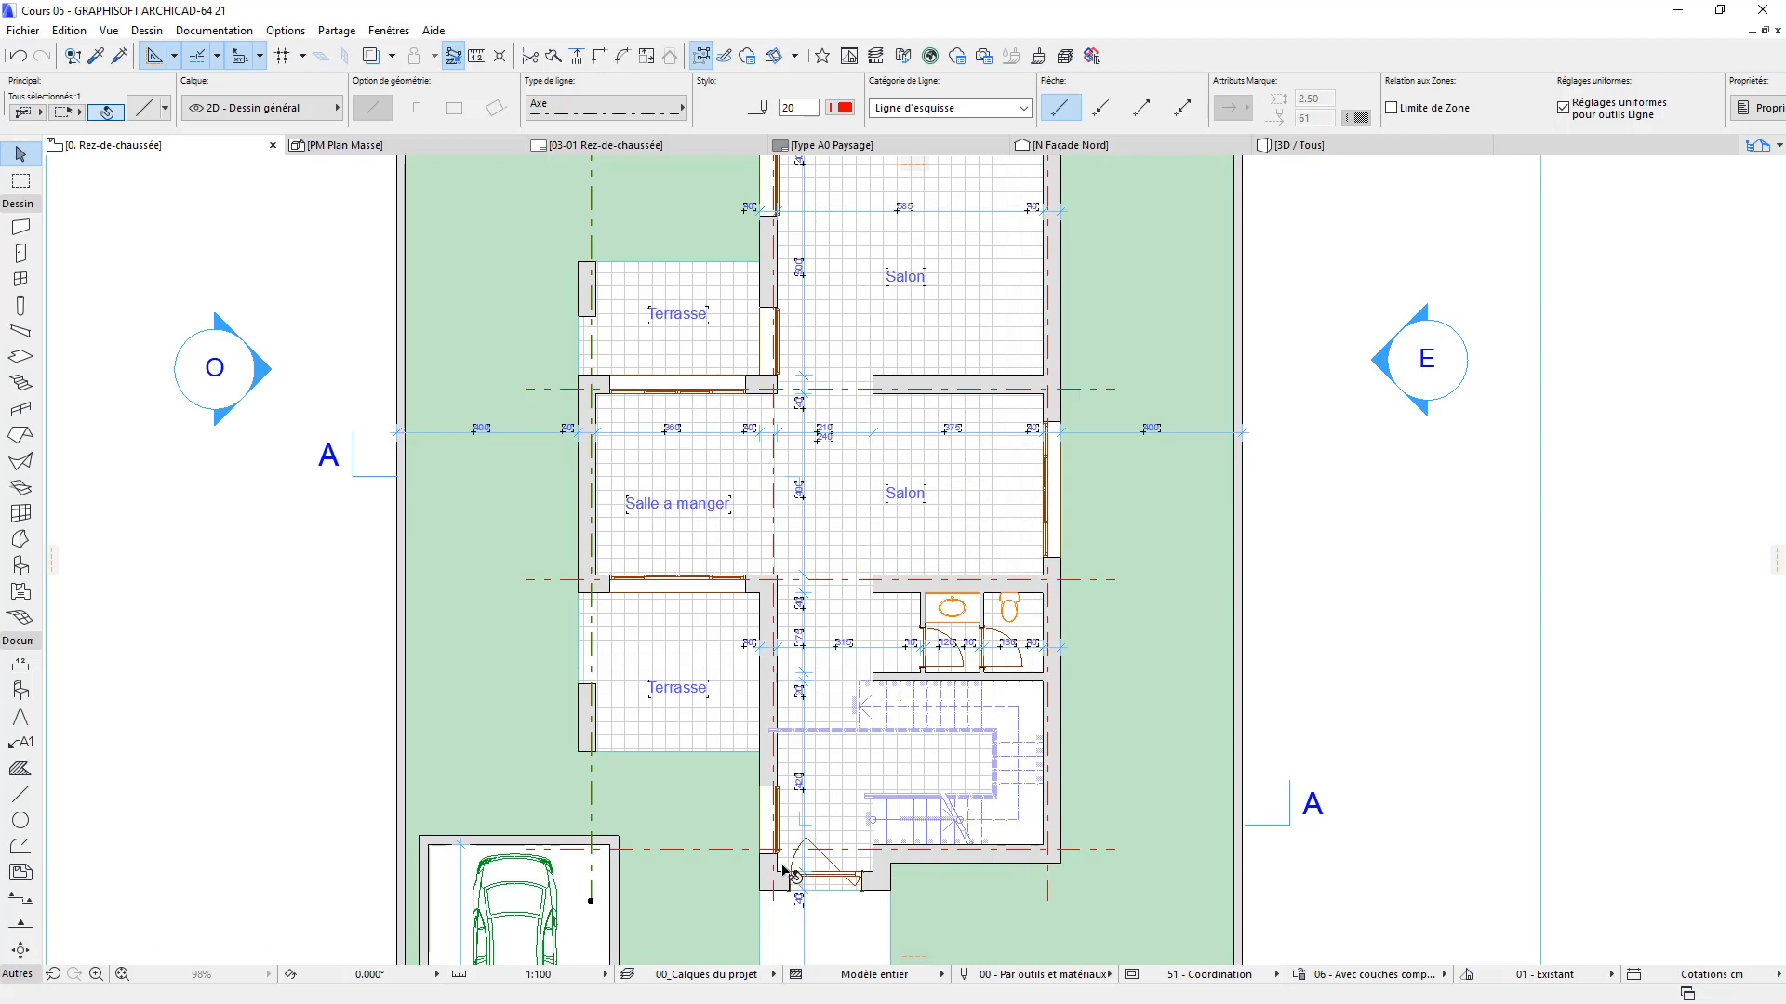
middle_drag(1137, 453, 1081, 741)
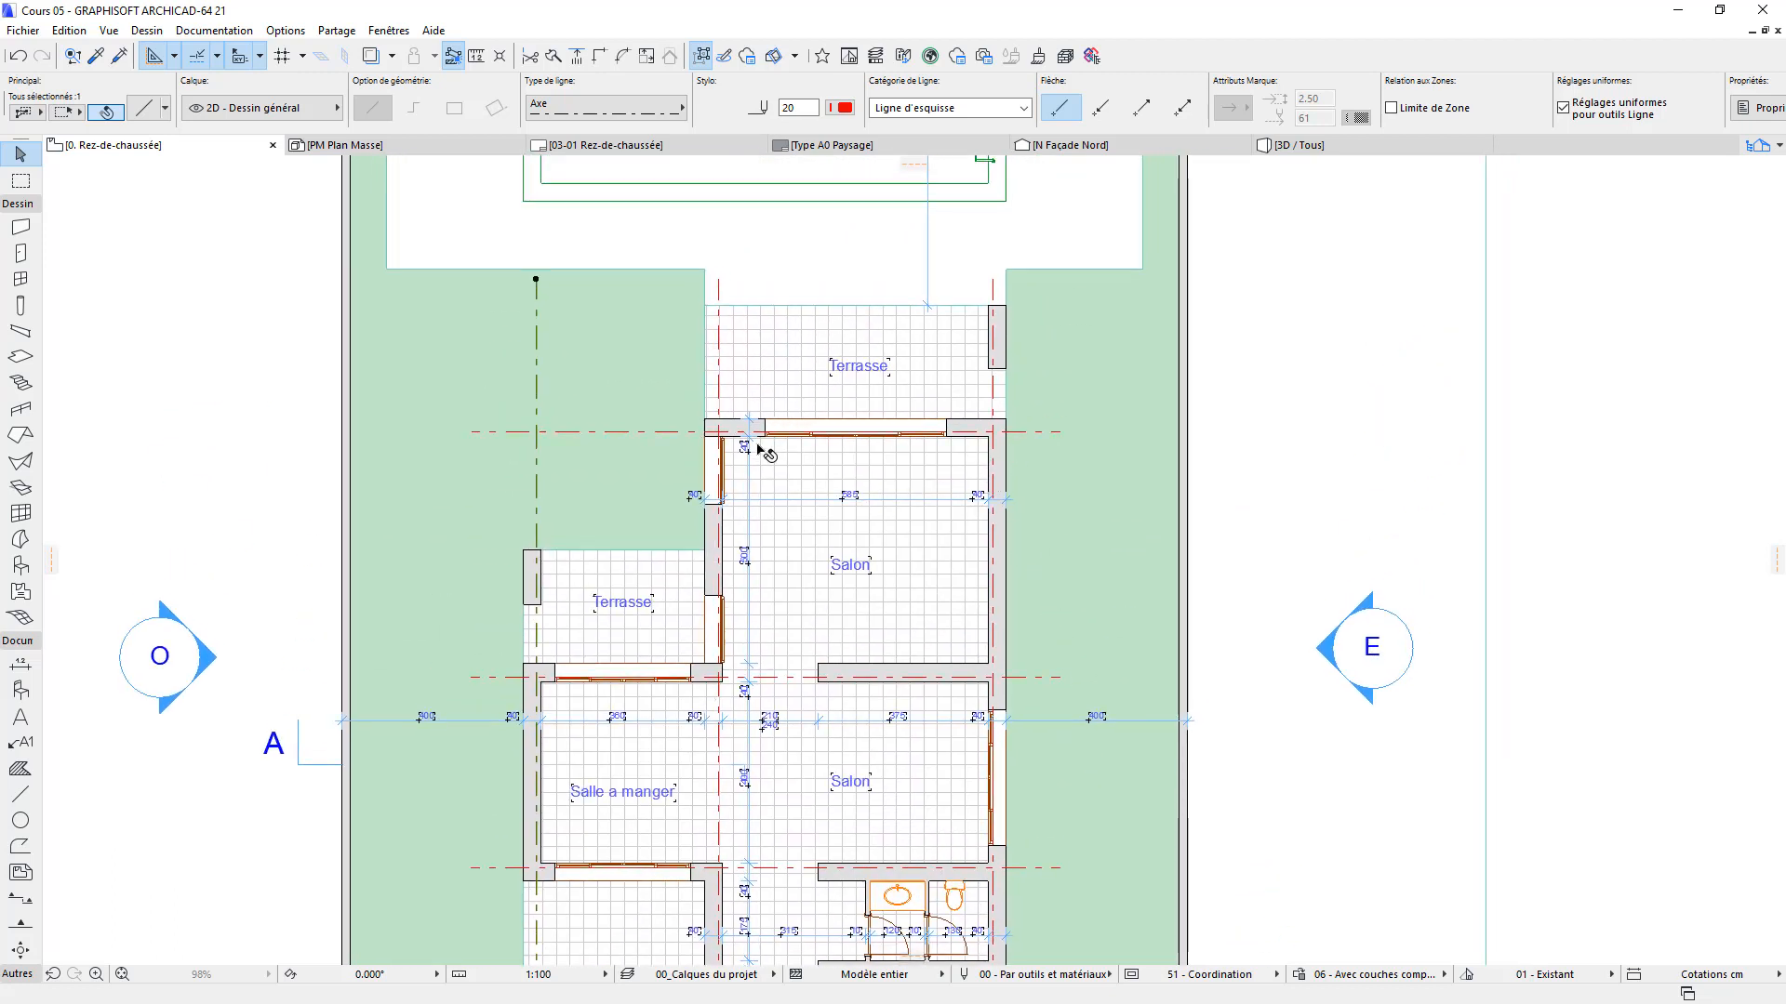
key(Escape)
Copy the axis of the south wall below the stairs 0.6 m south to the inner corner of the entrance wall
middle_drag(785, 709, 898, 476)
middle_drag(1066, 746, 1035, 578)
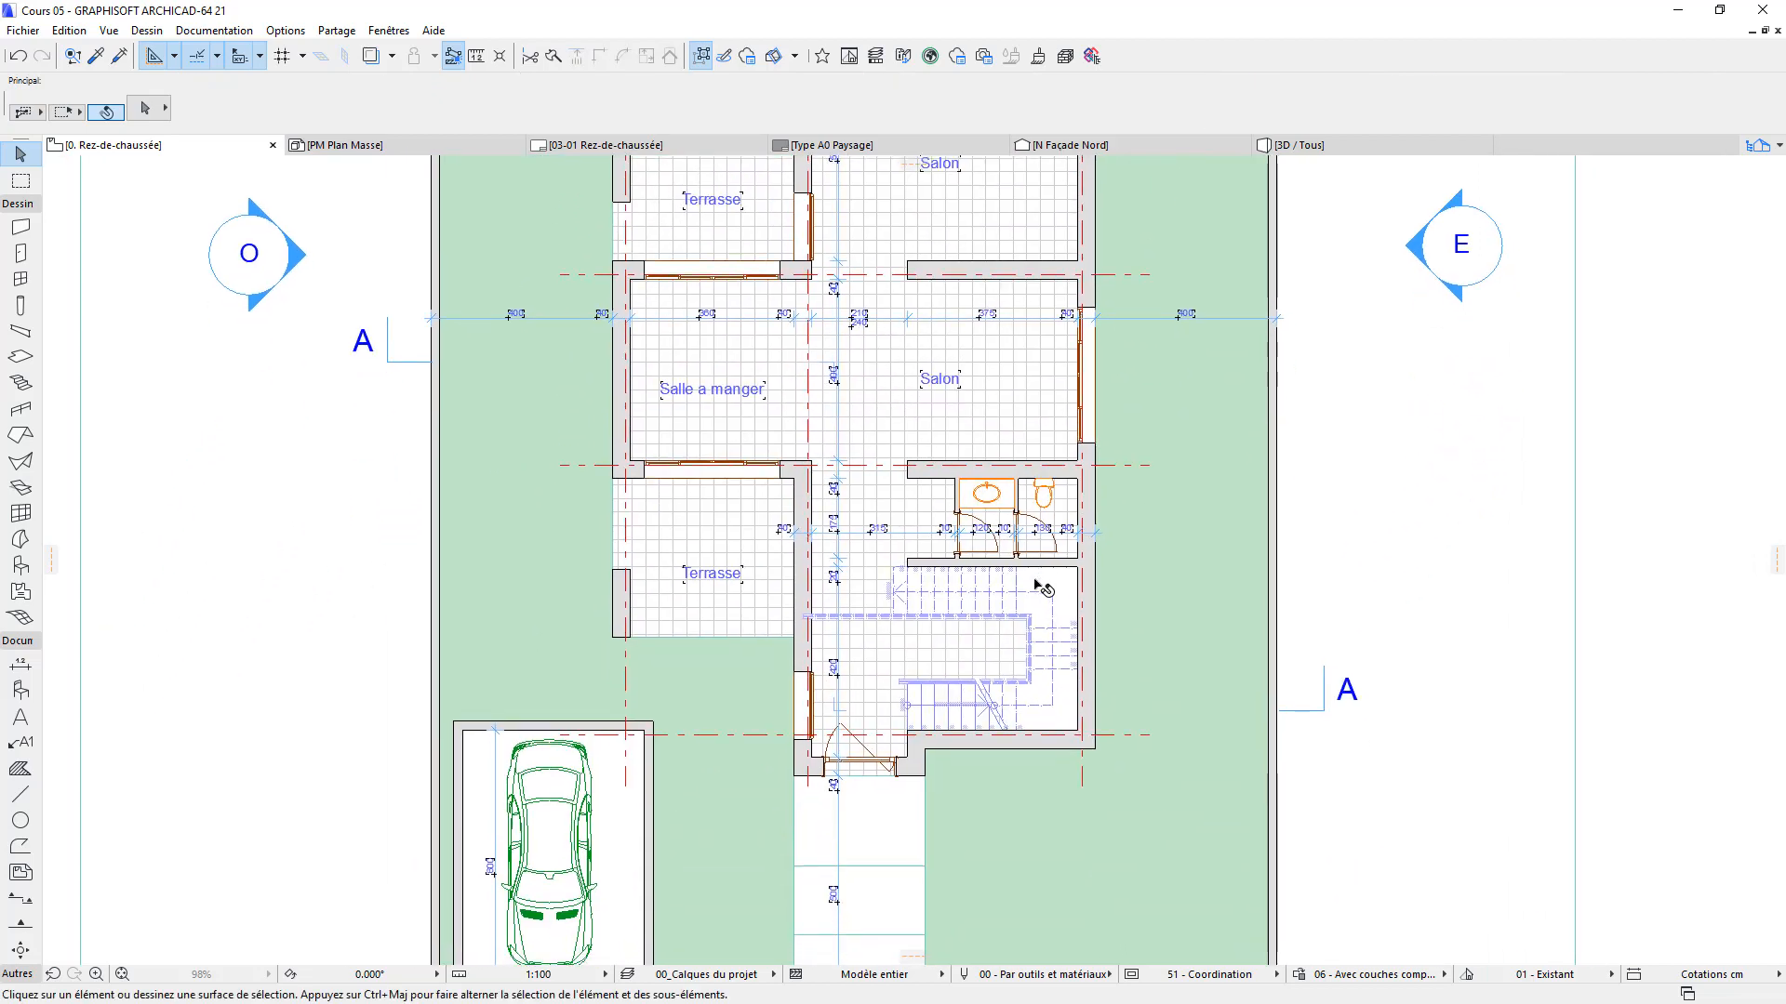
scroll(940, 772, up, 4)
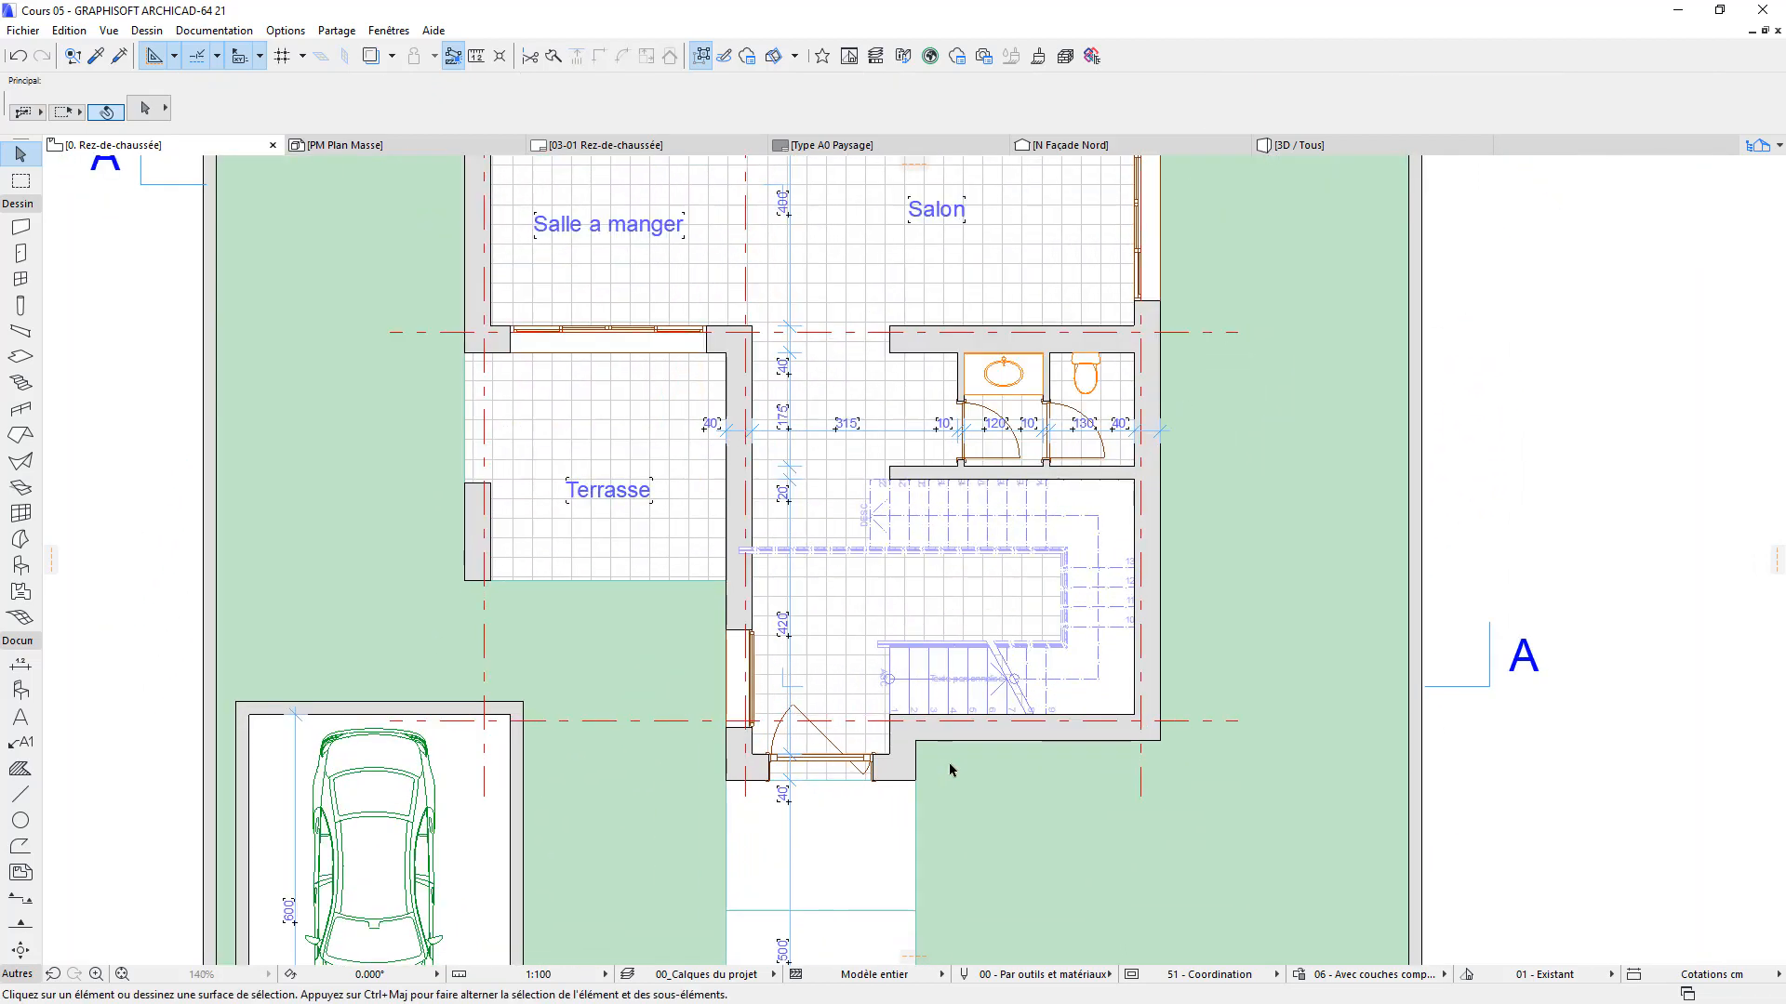
click(957, 714)
key(ctrl+d)
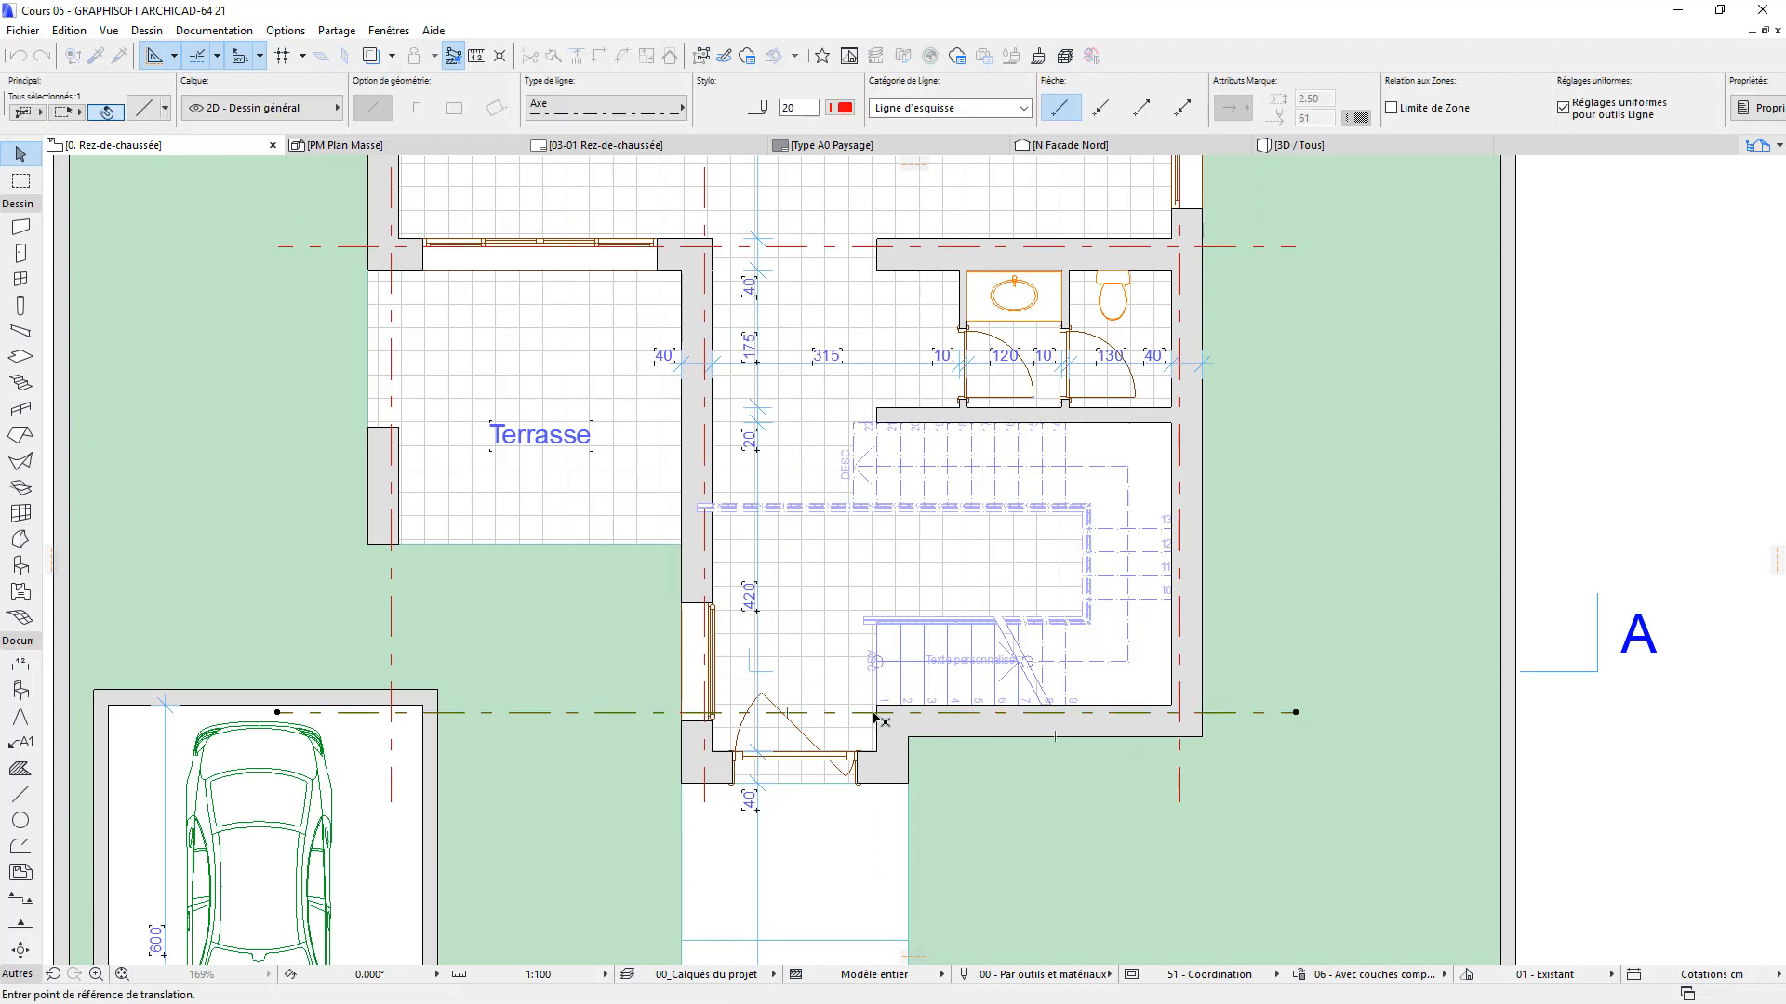
click(877, 709)
key(ctrl)
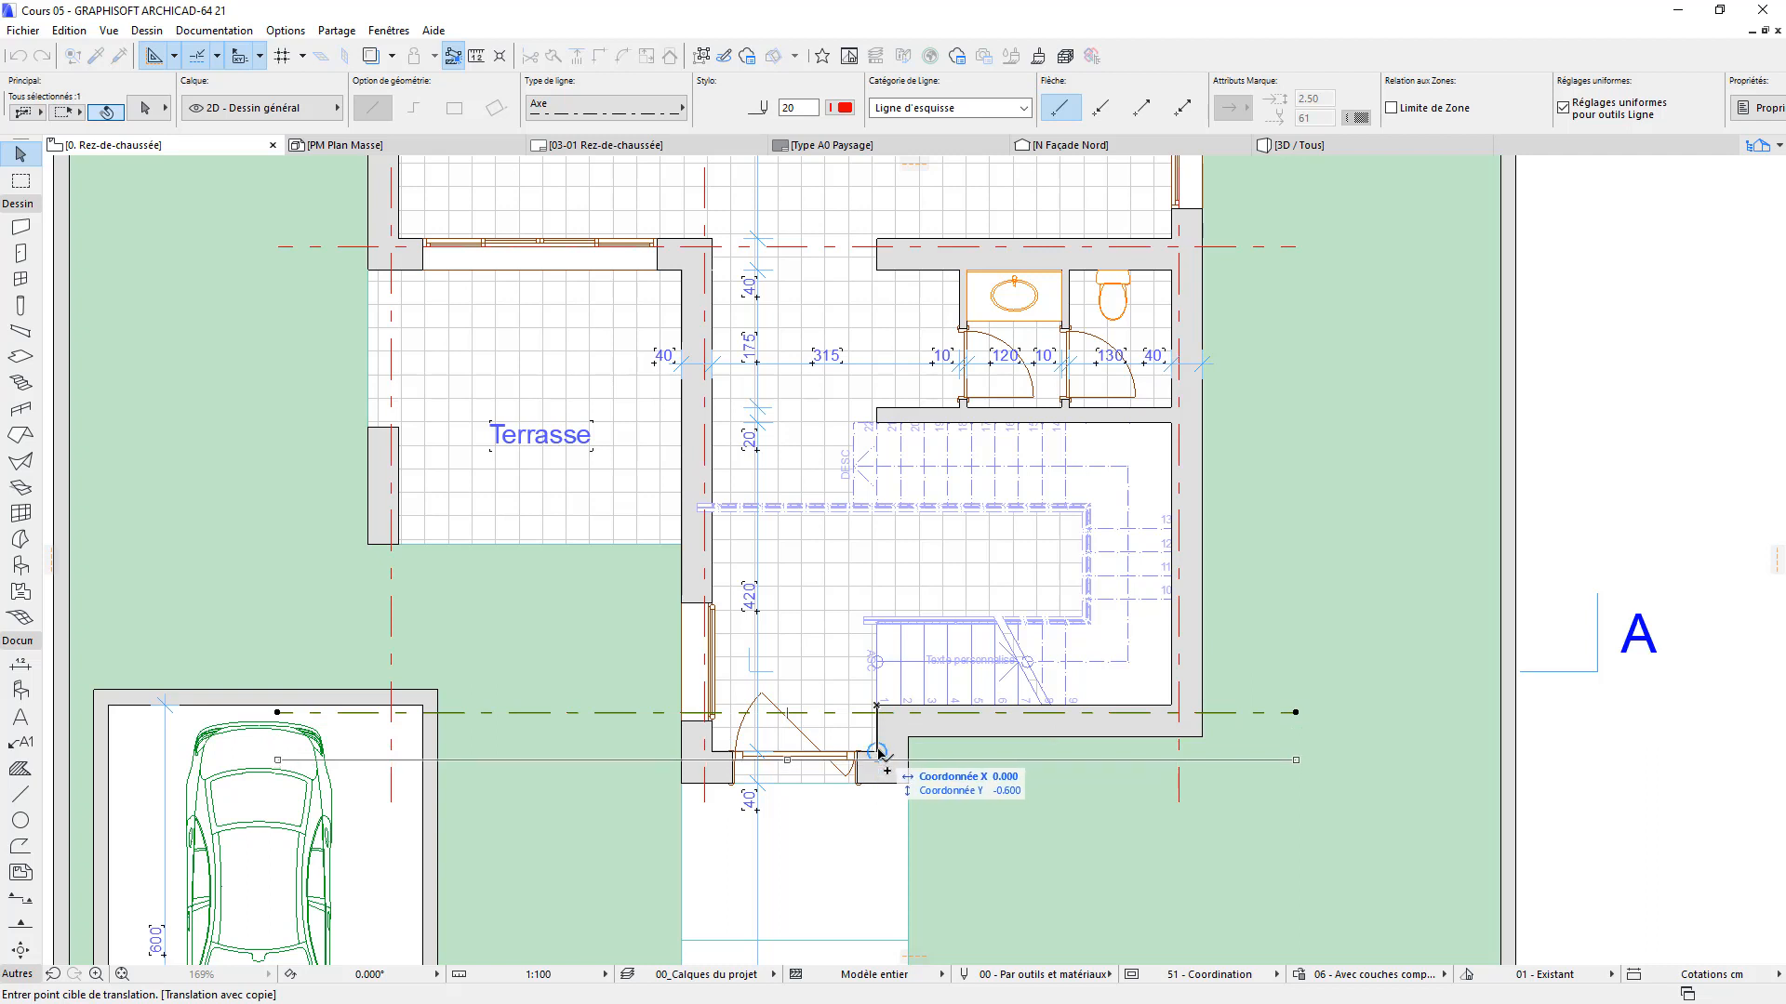
click(879, 750)
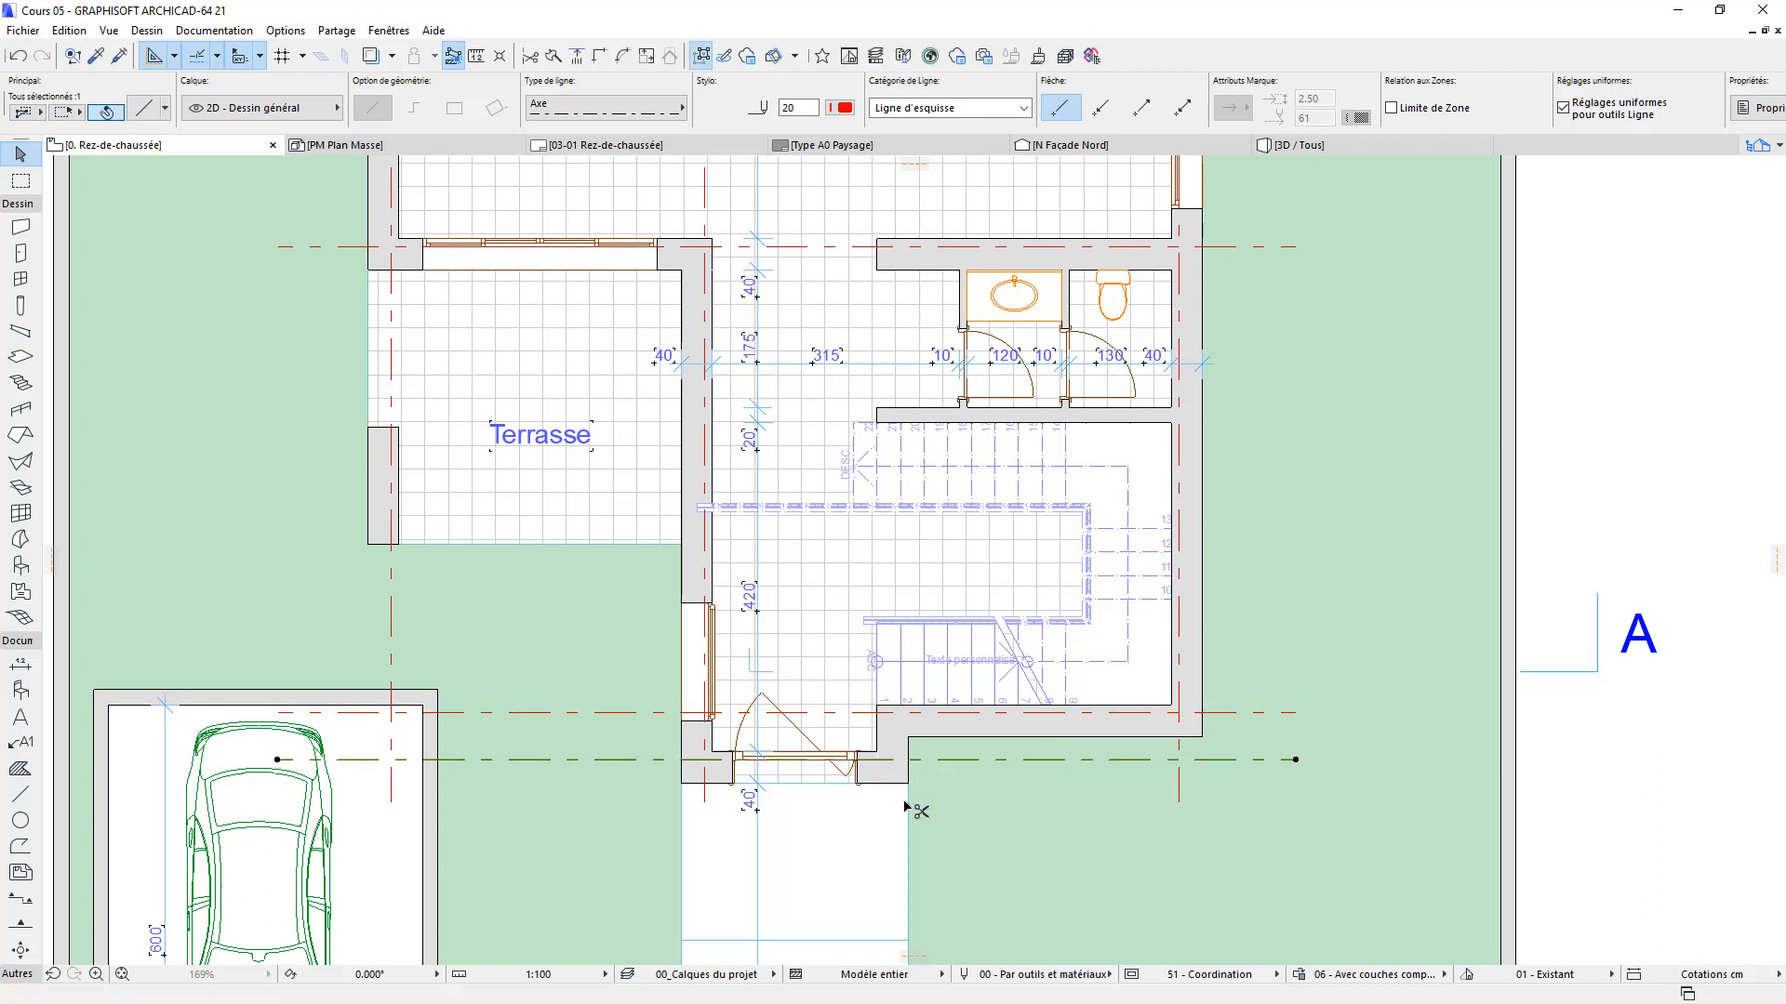
Mirror a copy of the entrance wall's axis about a diagonal through its outer southeast corner to create a vertical axis beside the entrance
key(ctrl+m)
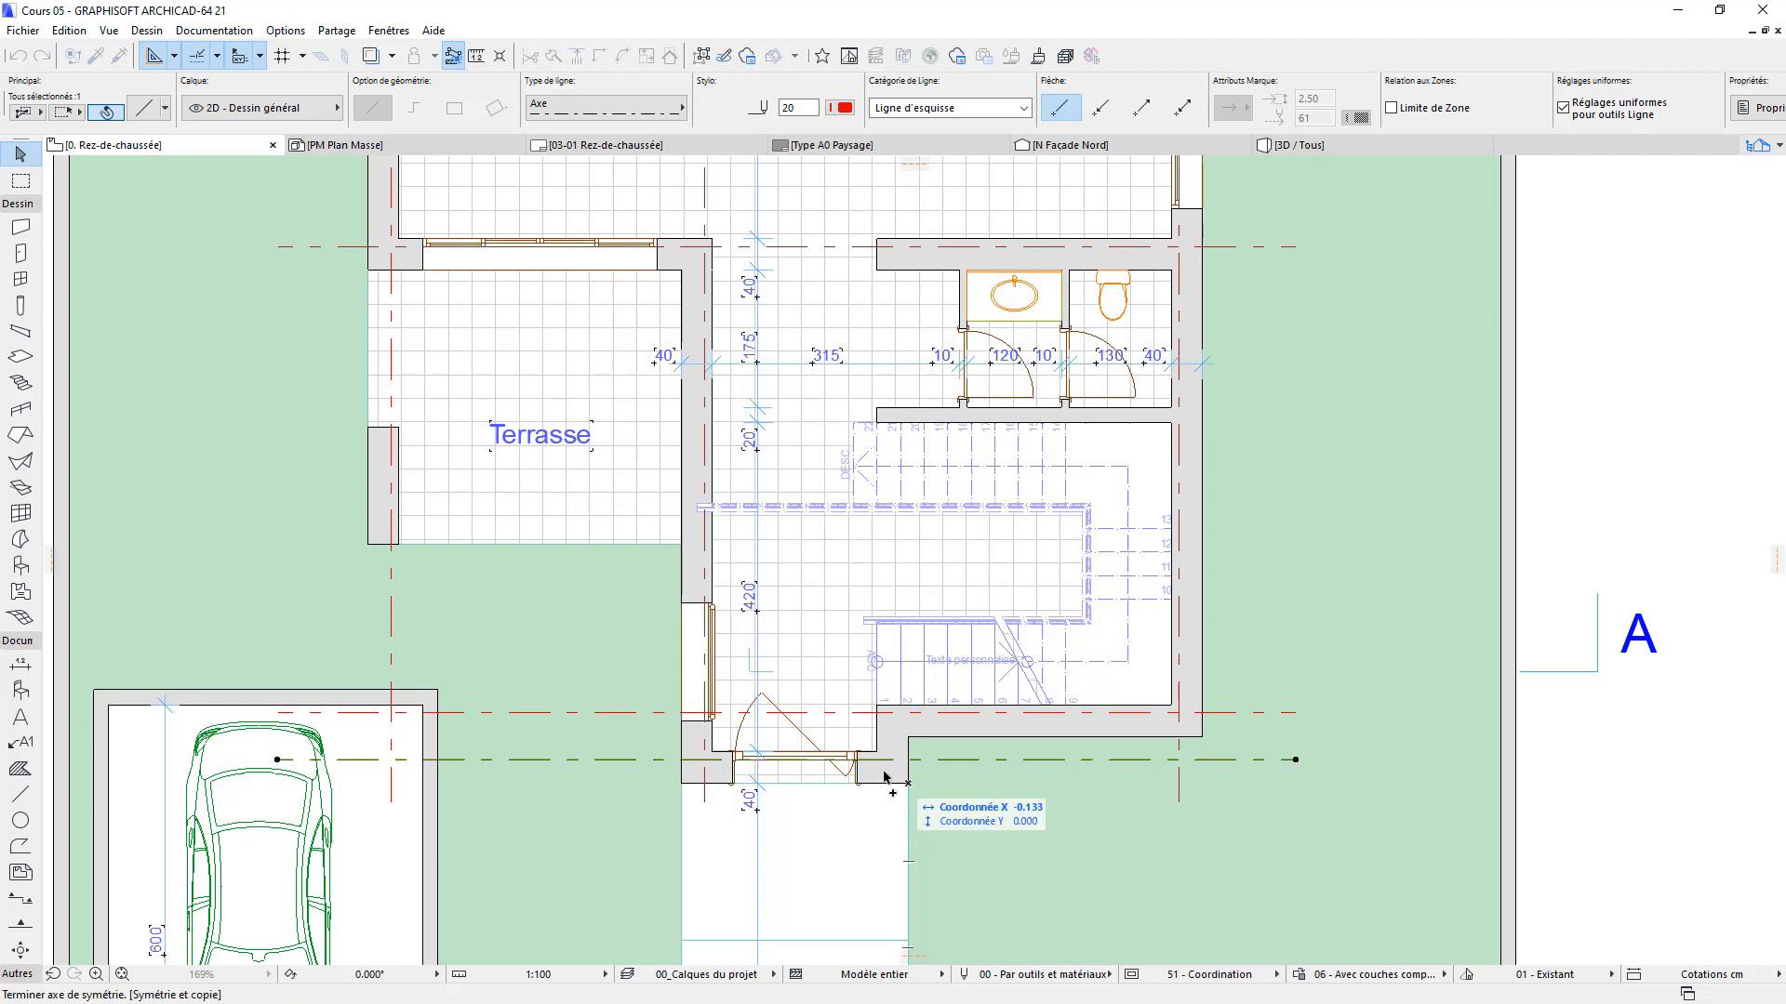
click(874, 769)
click(879, 756)
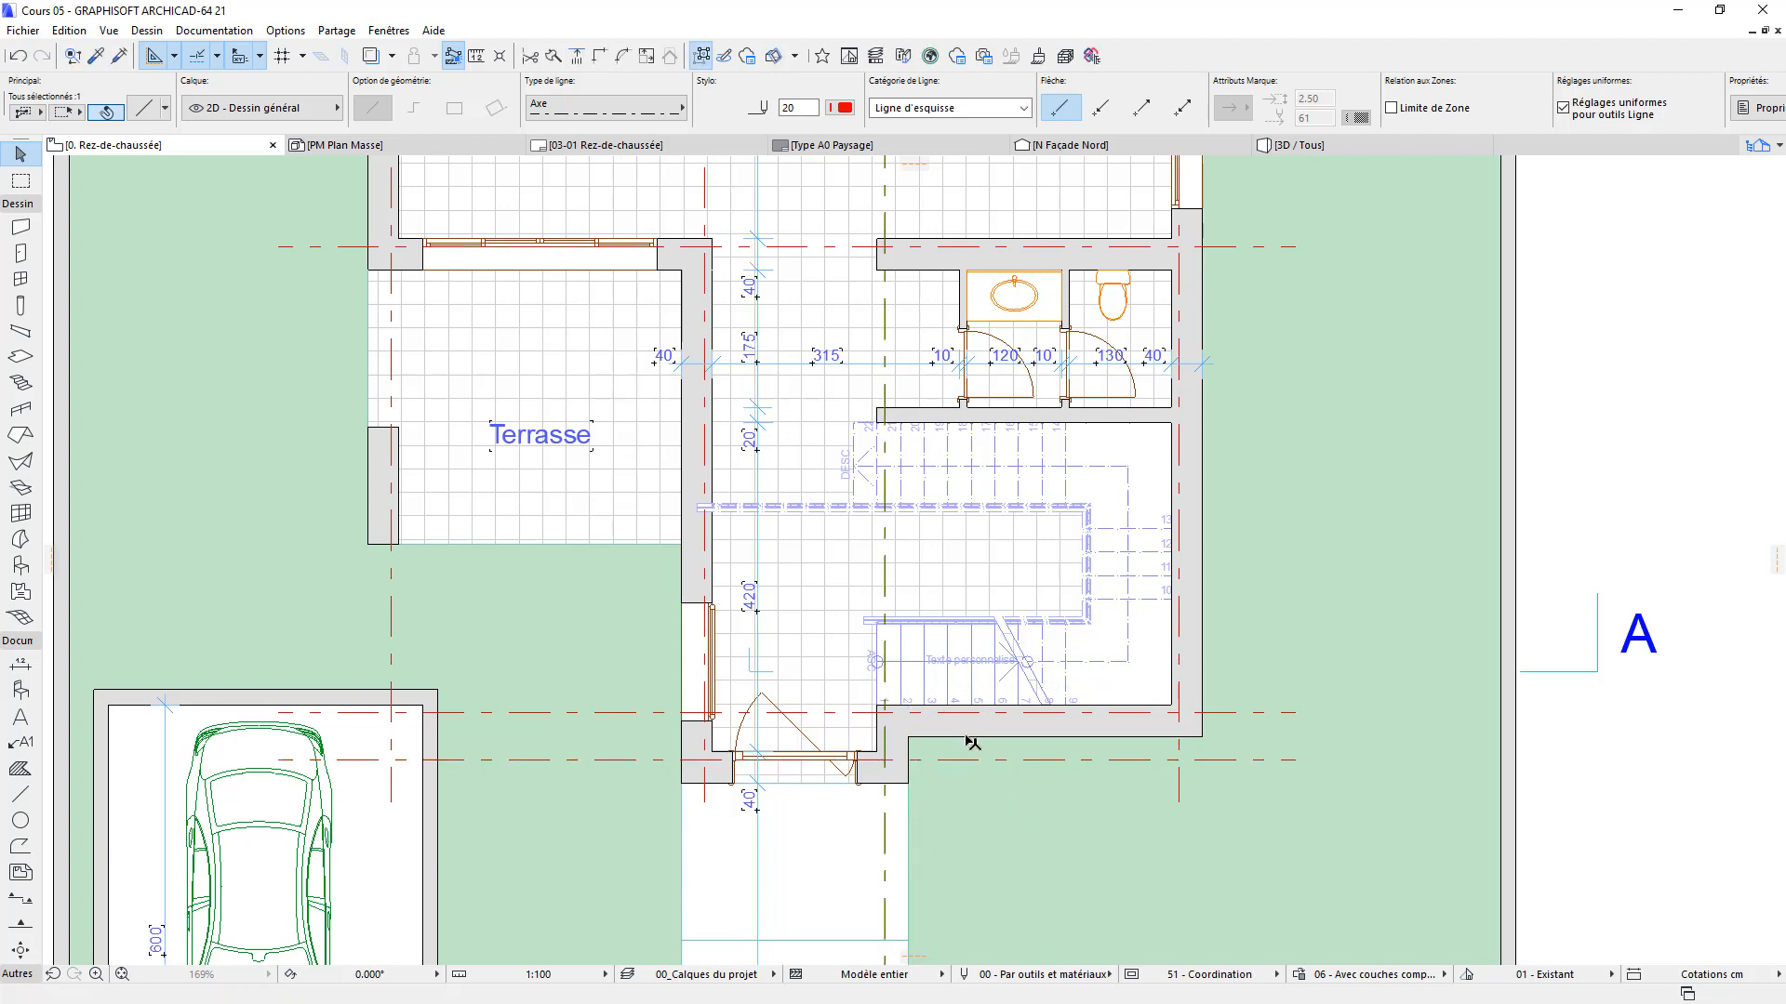
Shorten the south end of the vertical axis beside the entrance to line up with the other vertical axes' ends
scroll(1014, 741, down, 1)
middle_drag(908, 813, 993, 540)
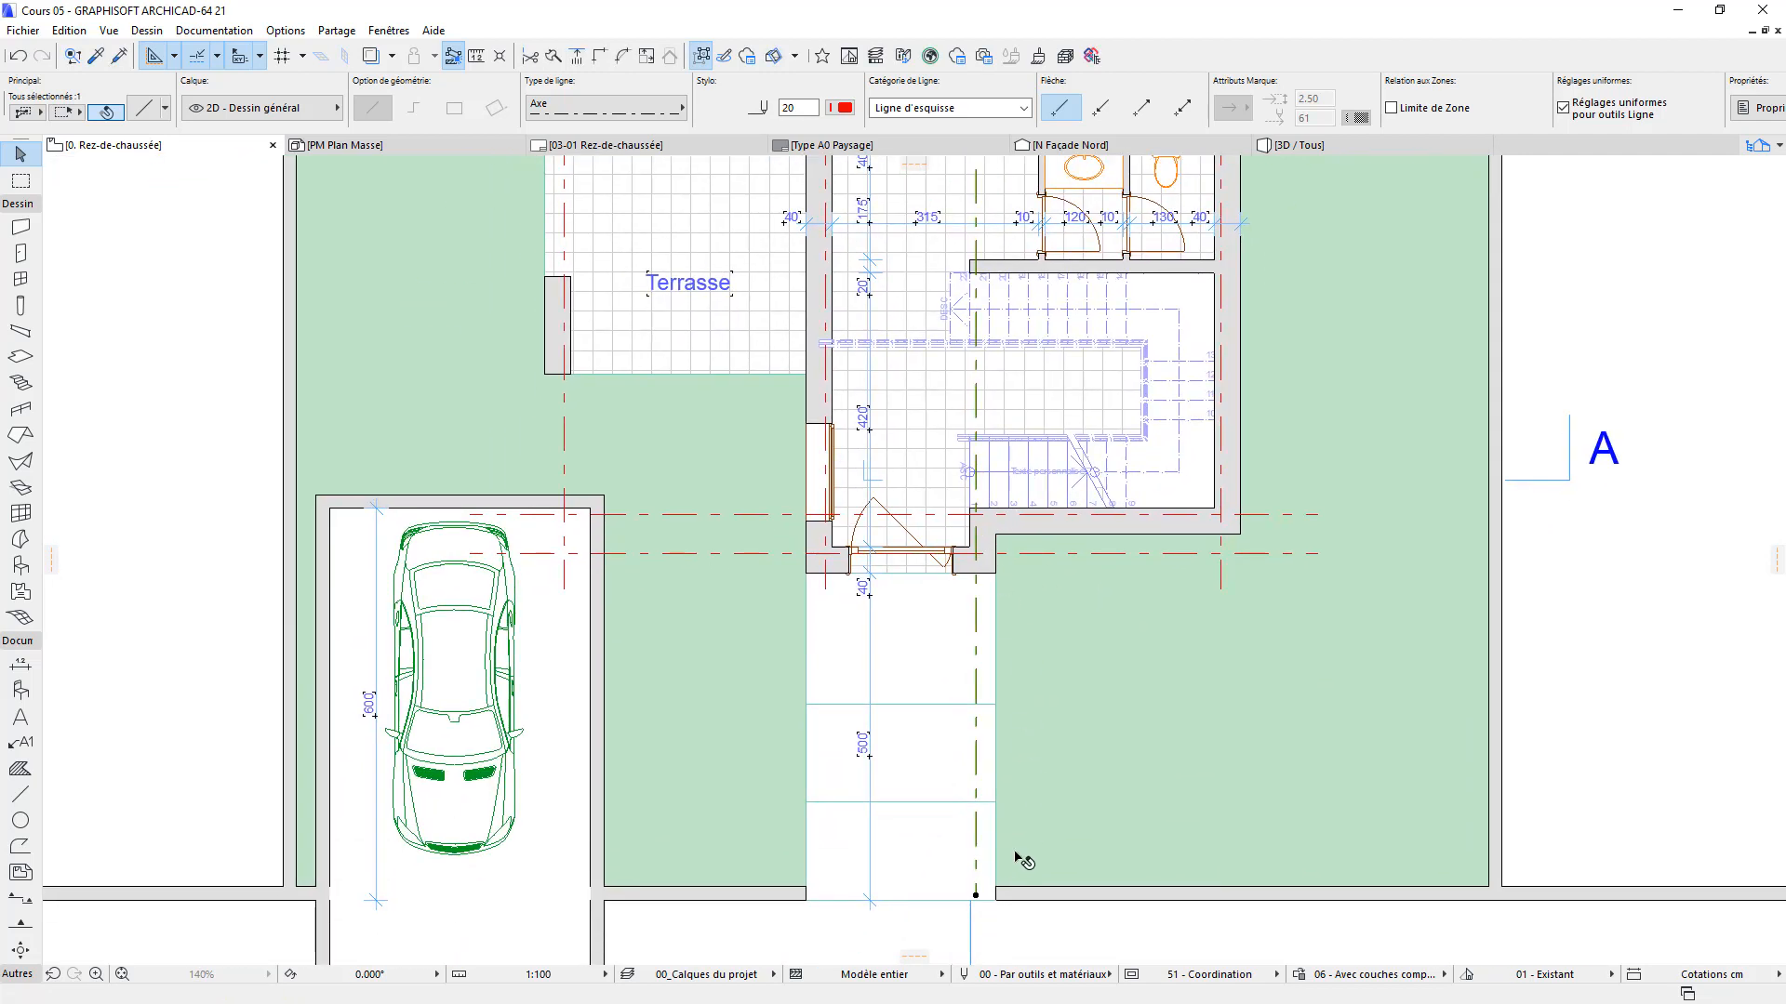
click(977, 897)
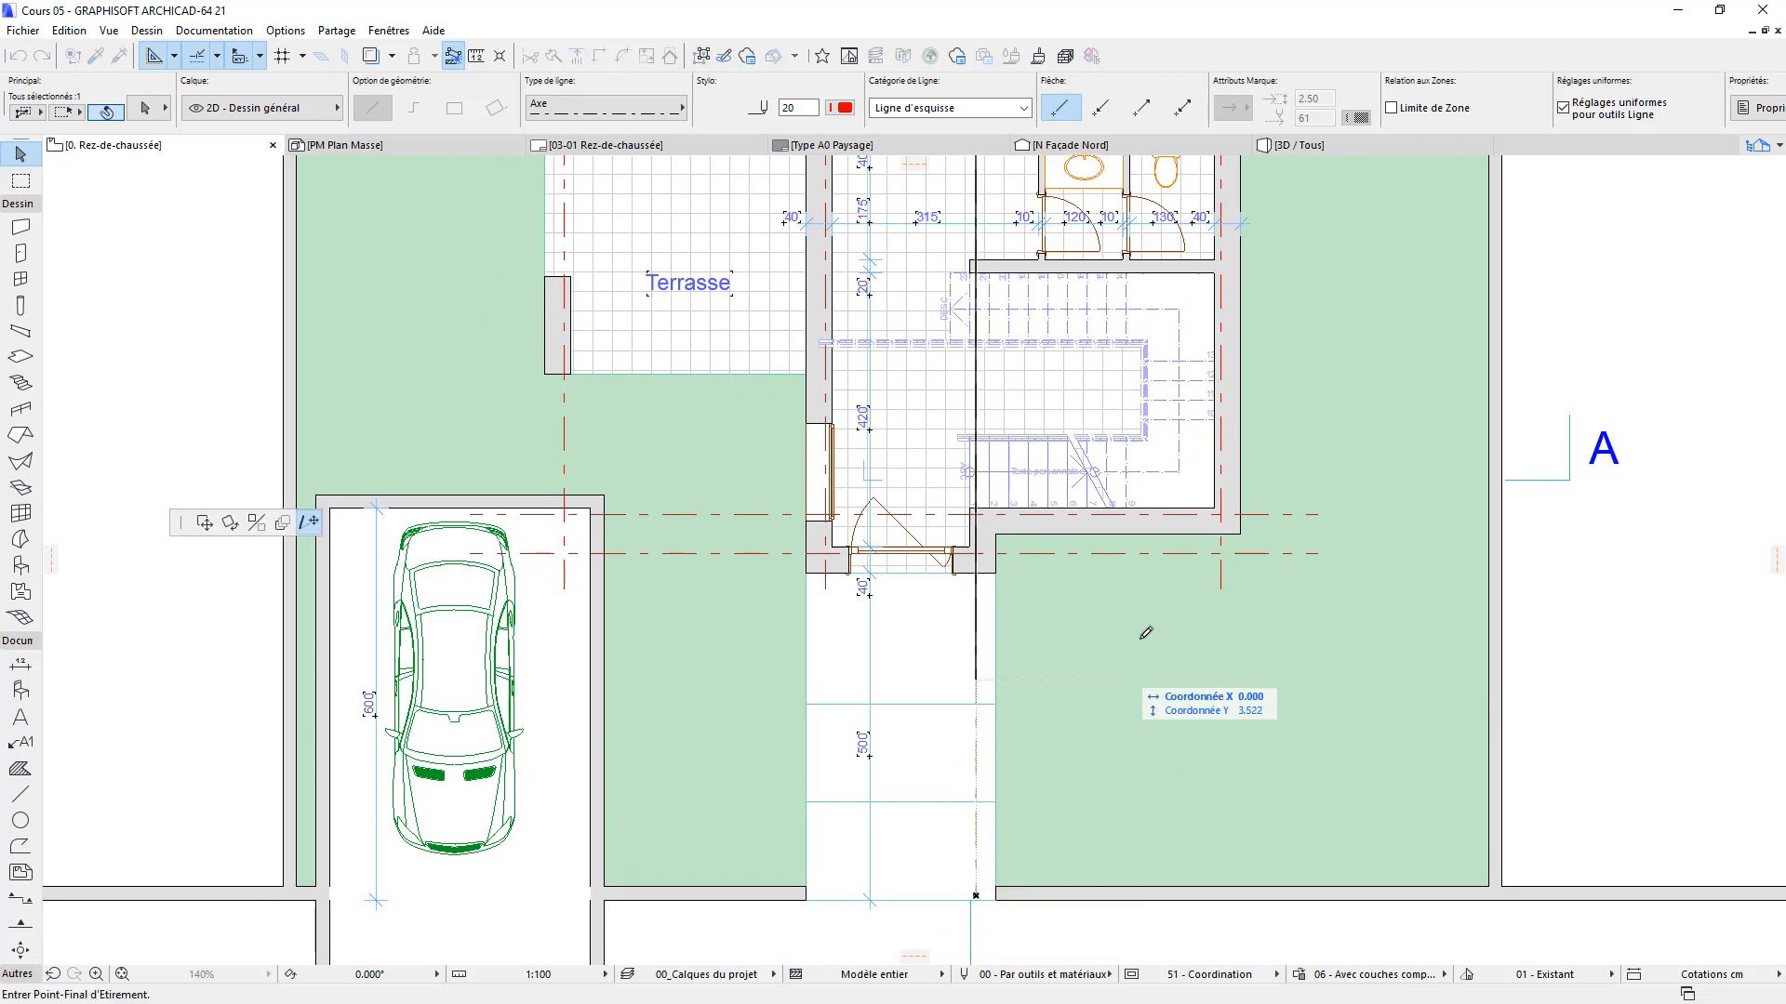
click(976, 587)
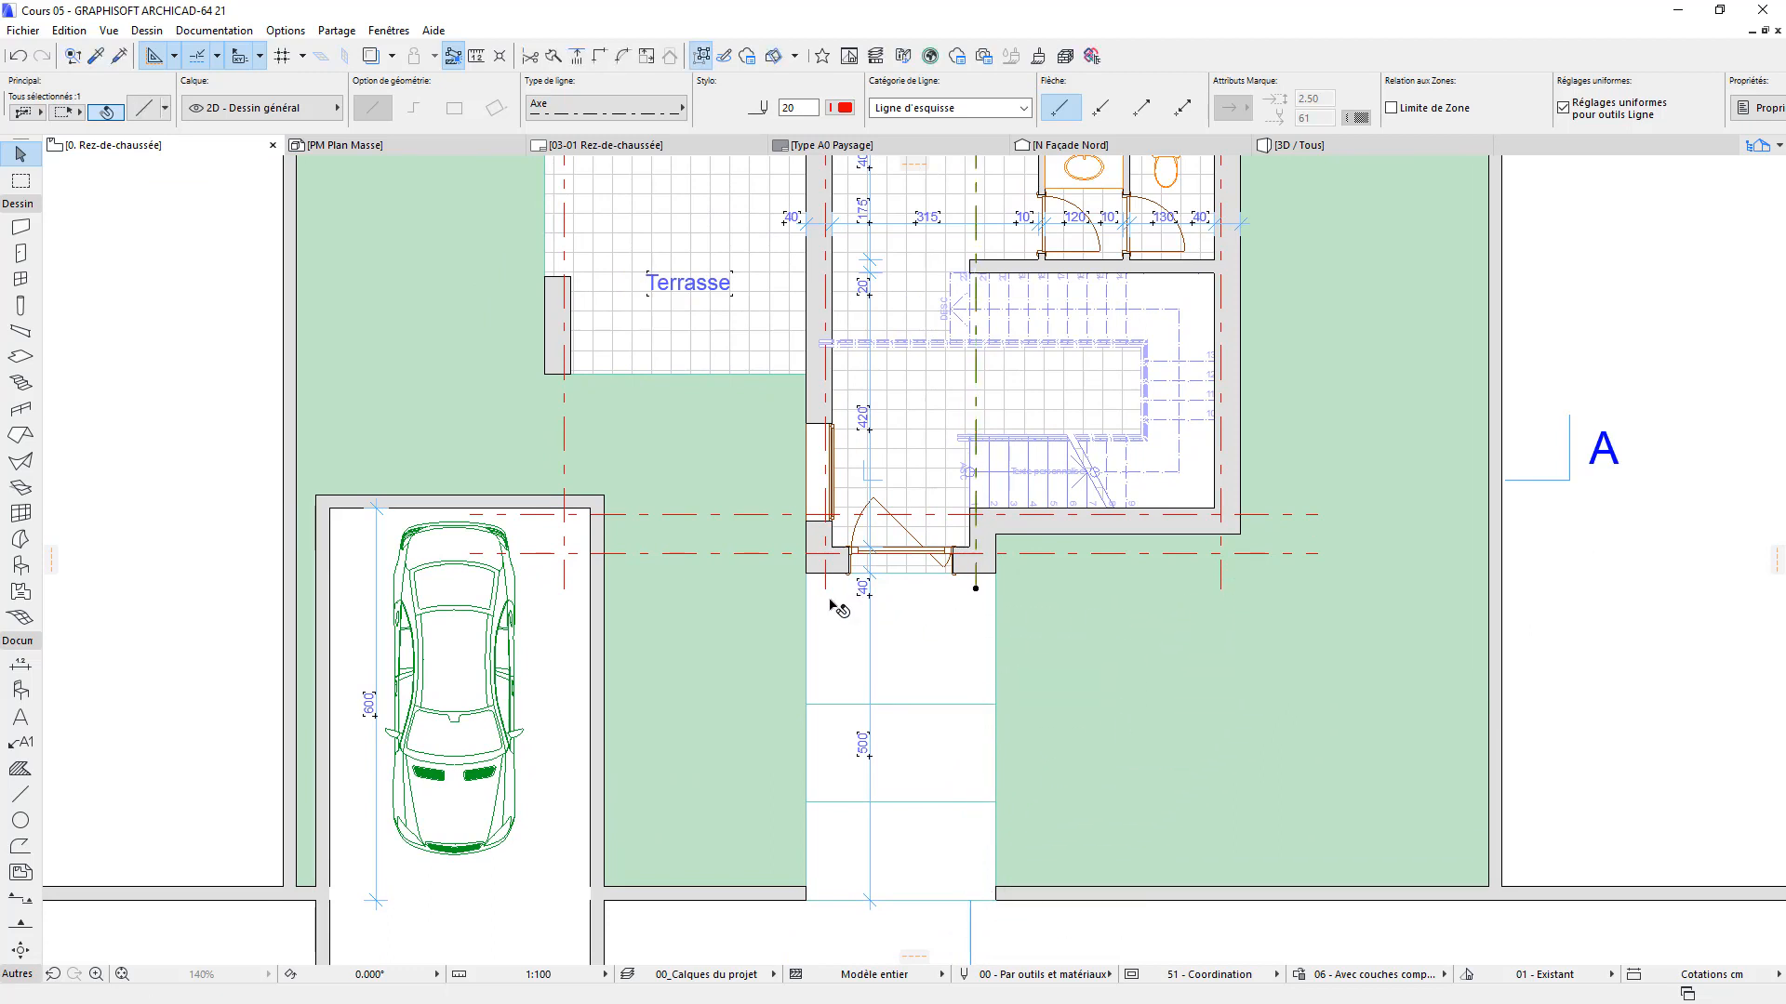
middle_drag(832, 604, 760, 780)
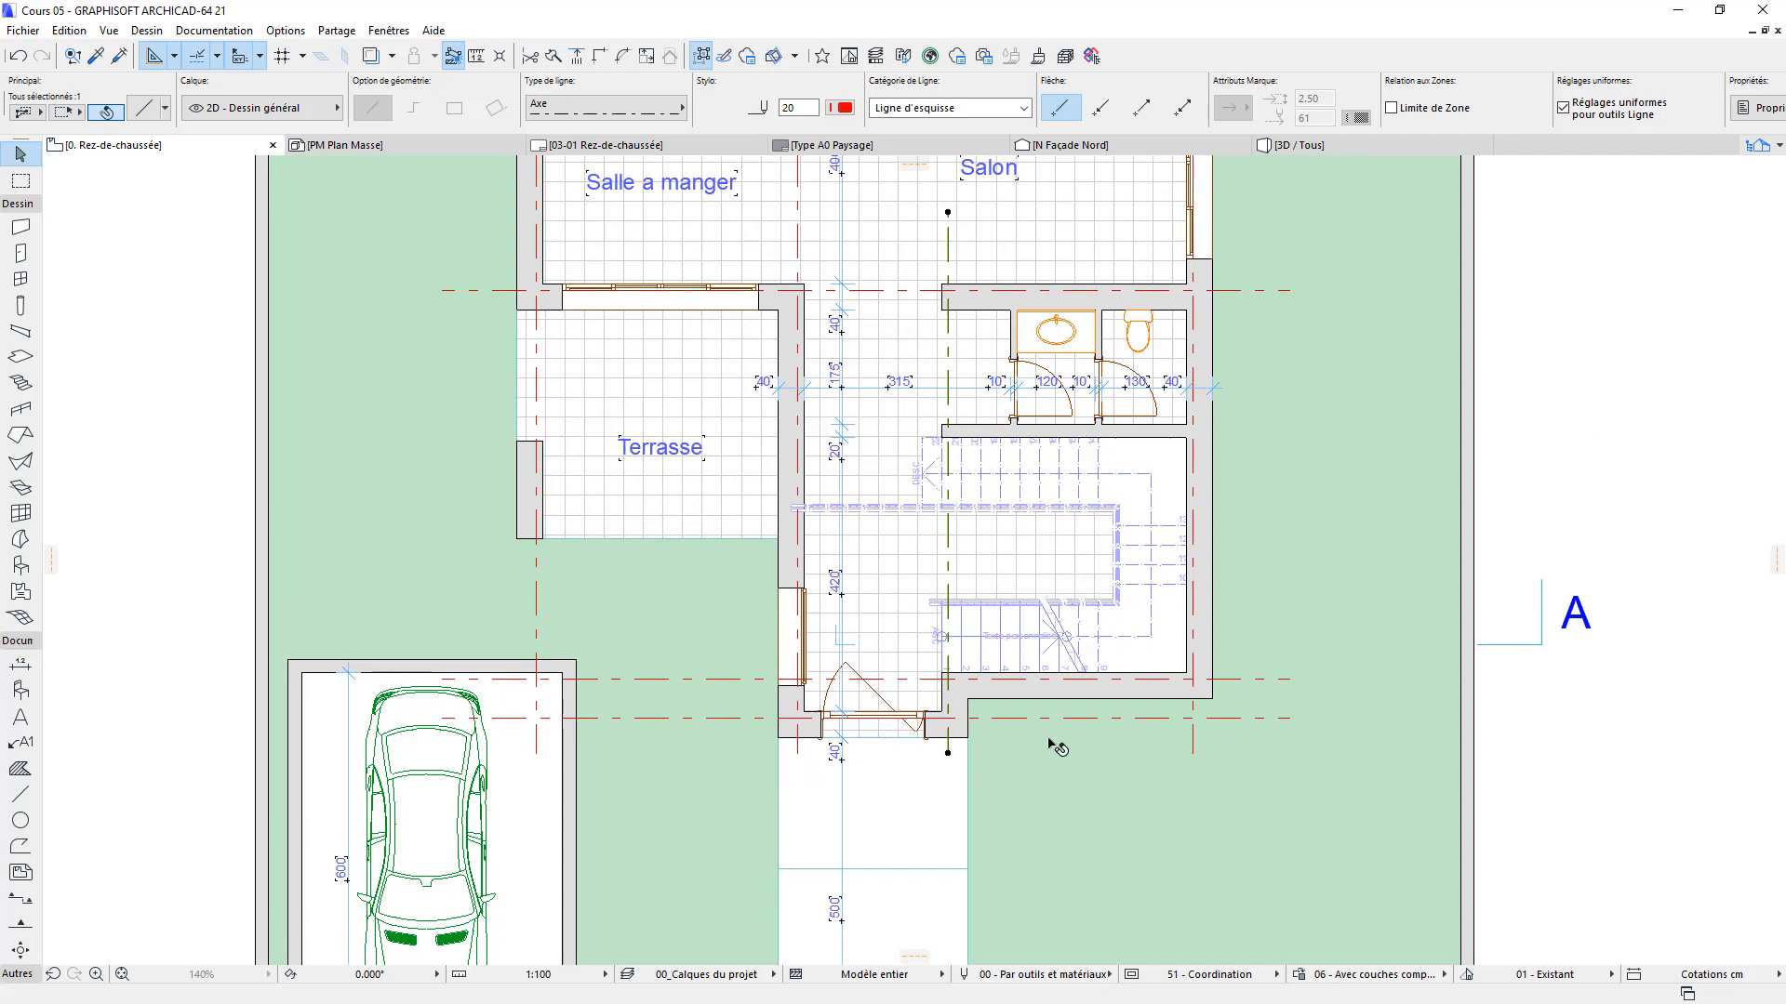
middle_drag(1086, 737, 1054, 926)
scroll(999, 643, down, 2)
middle_drag(998, 644, 971, 757)
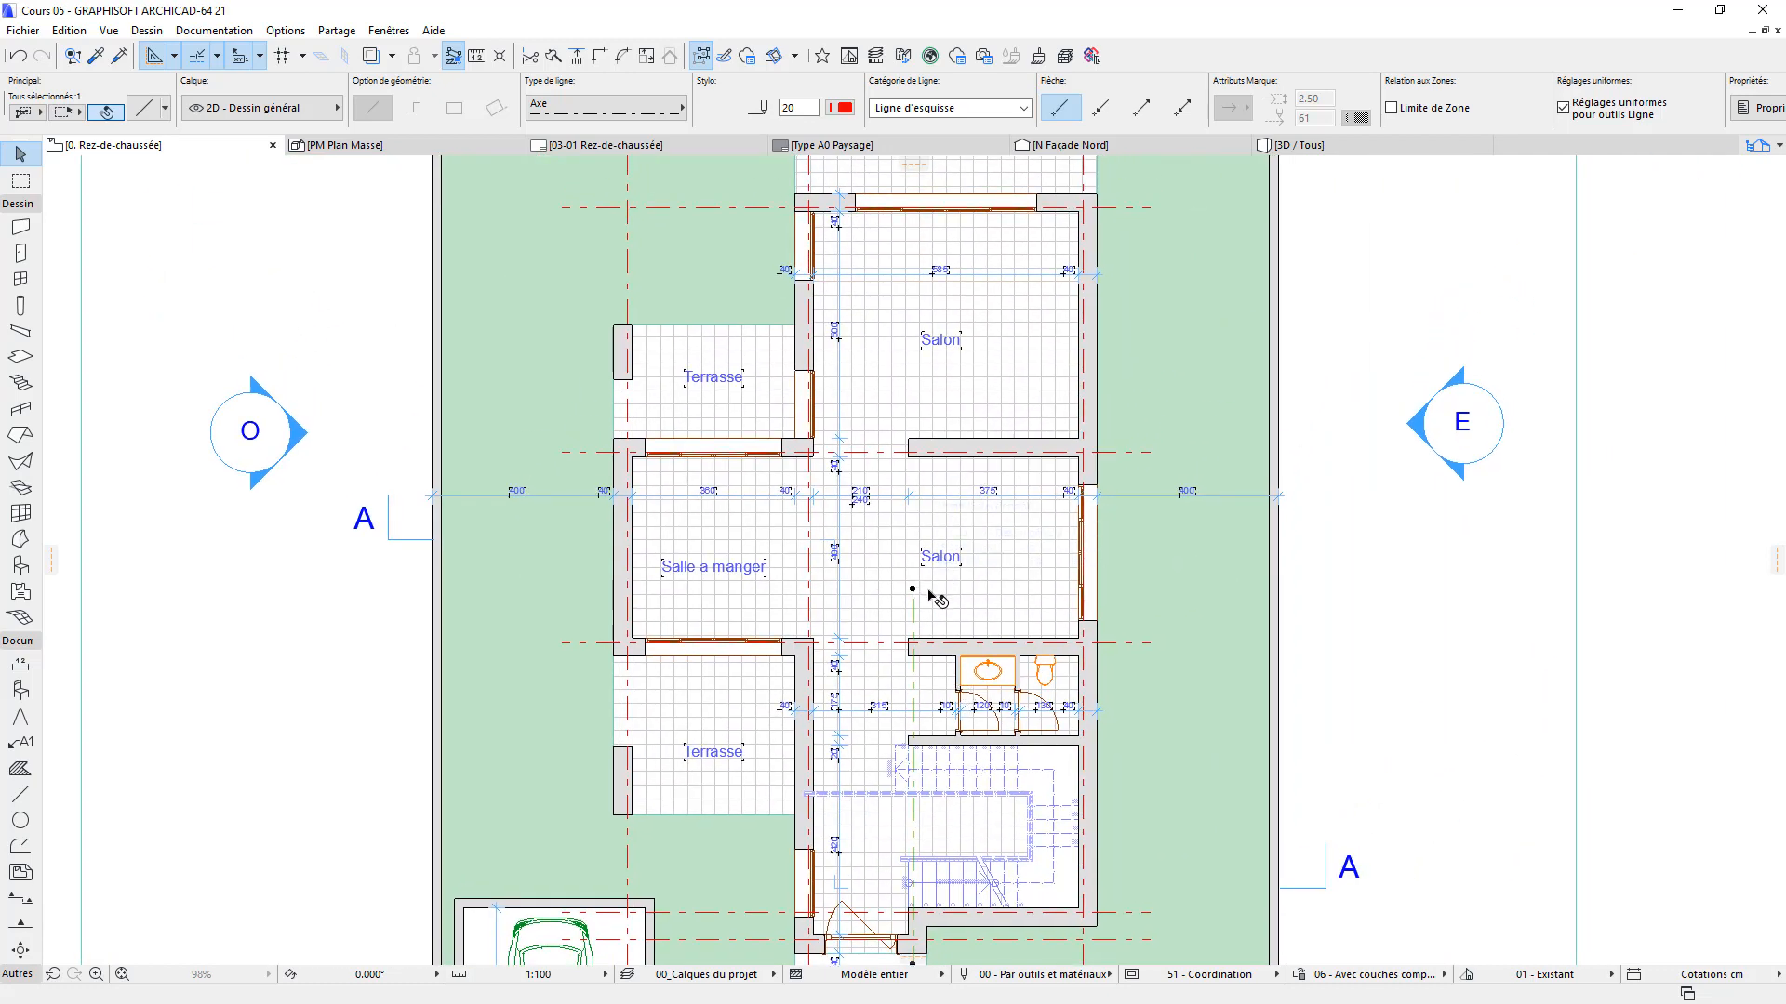
middle_drag(1034, 748, 1032, 515)
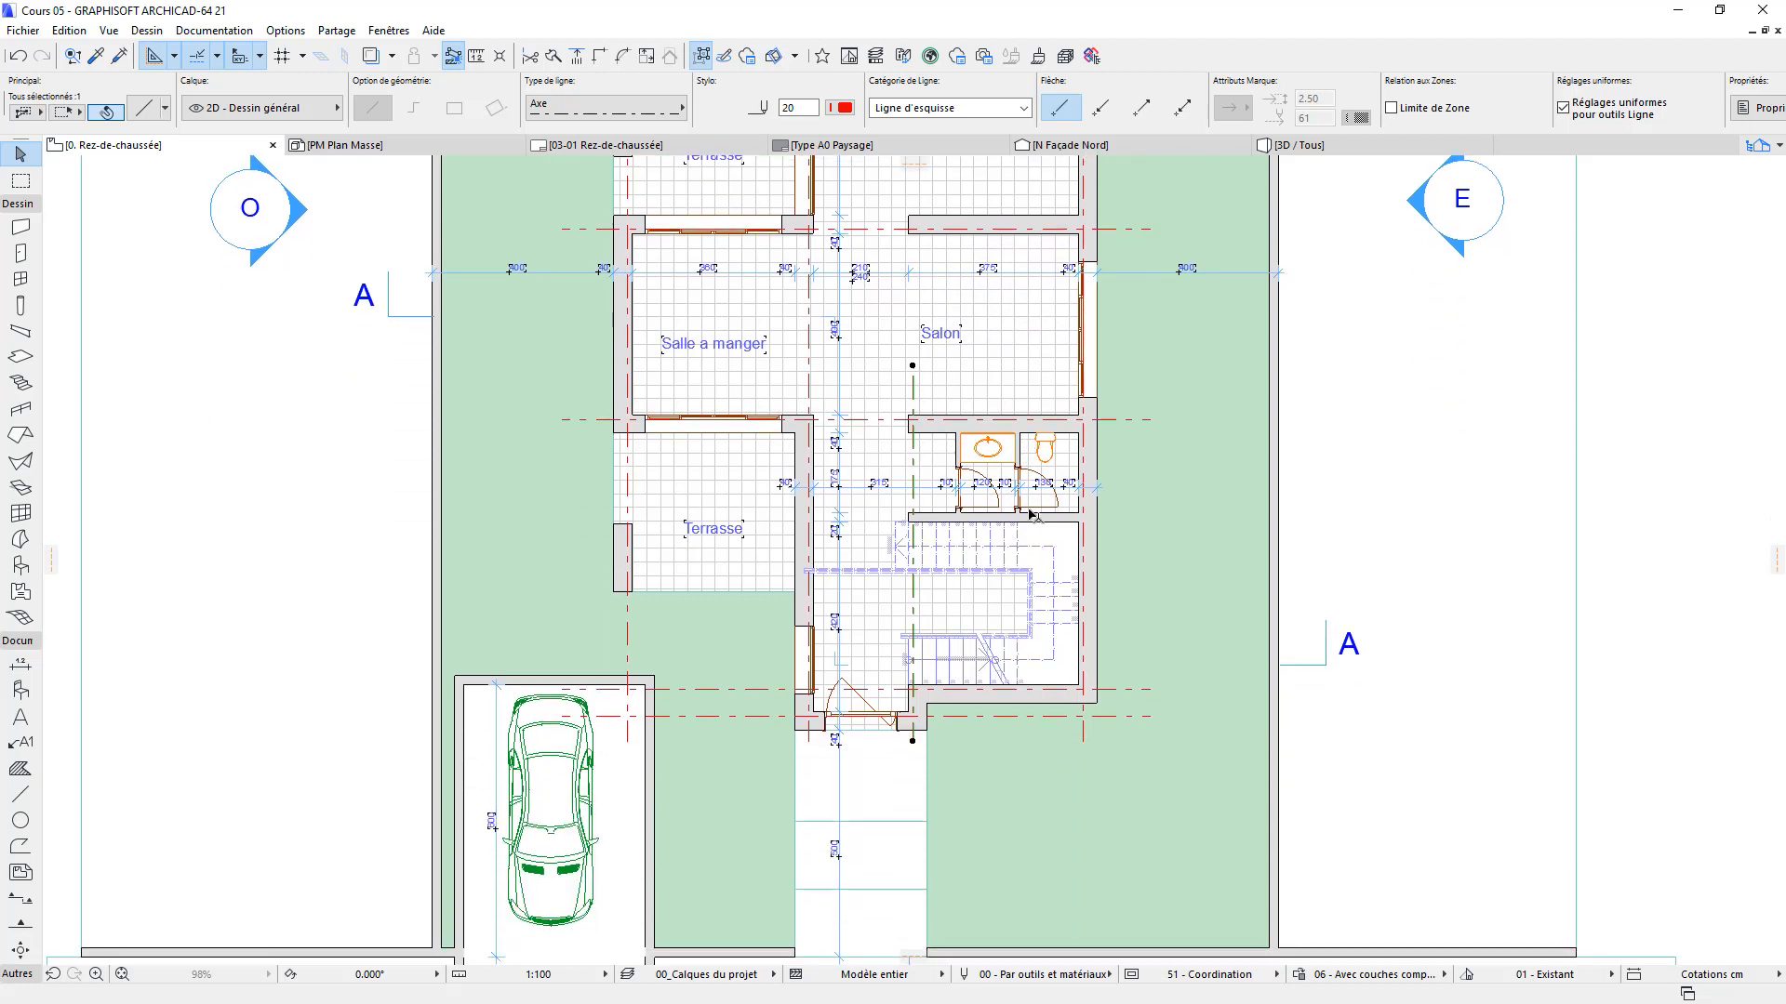
Set the Column tool's defaults to a rectangular section with the base offset at 0.000
click(1079, 756)
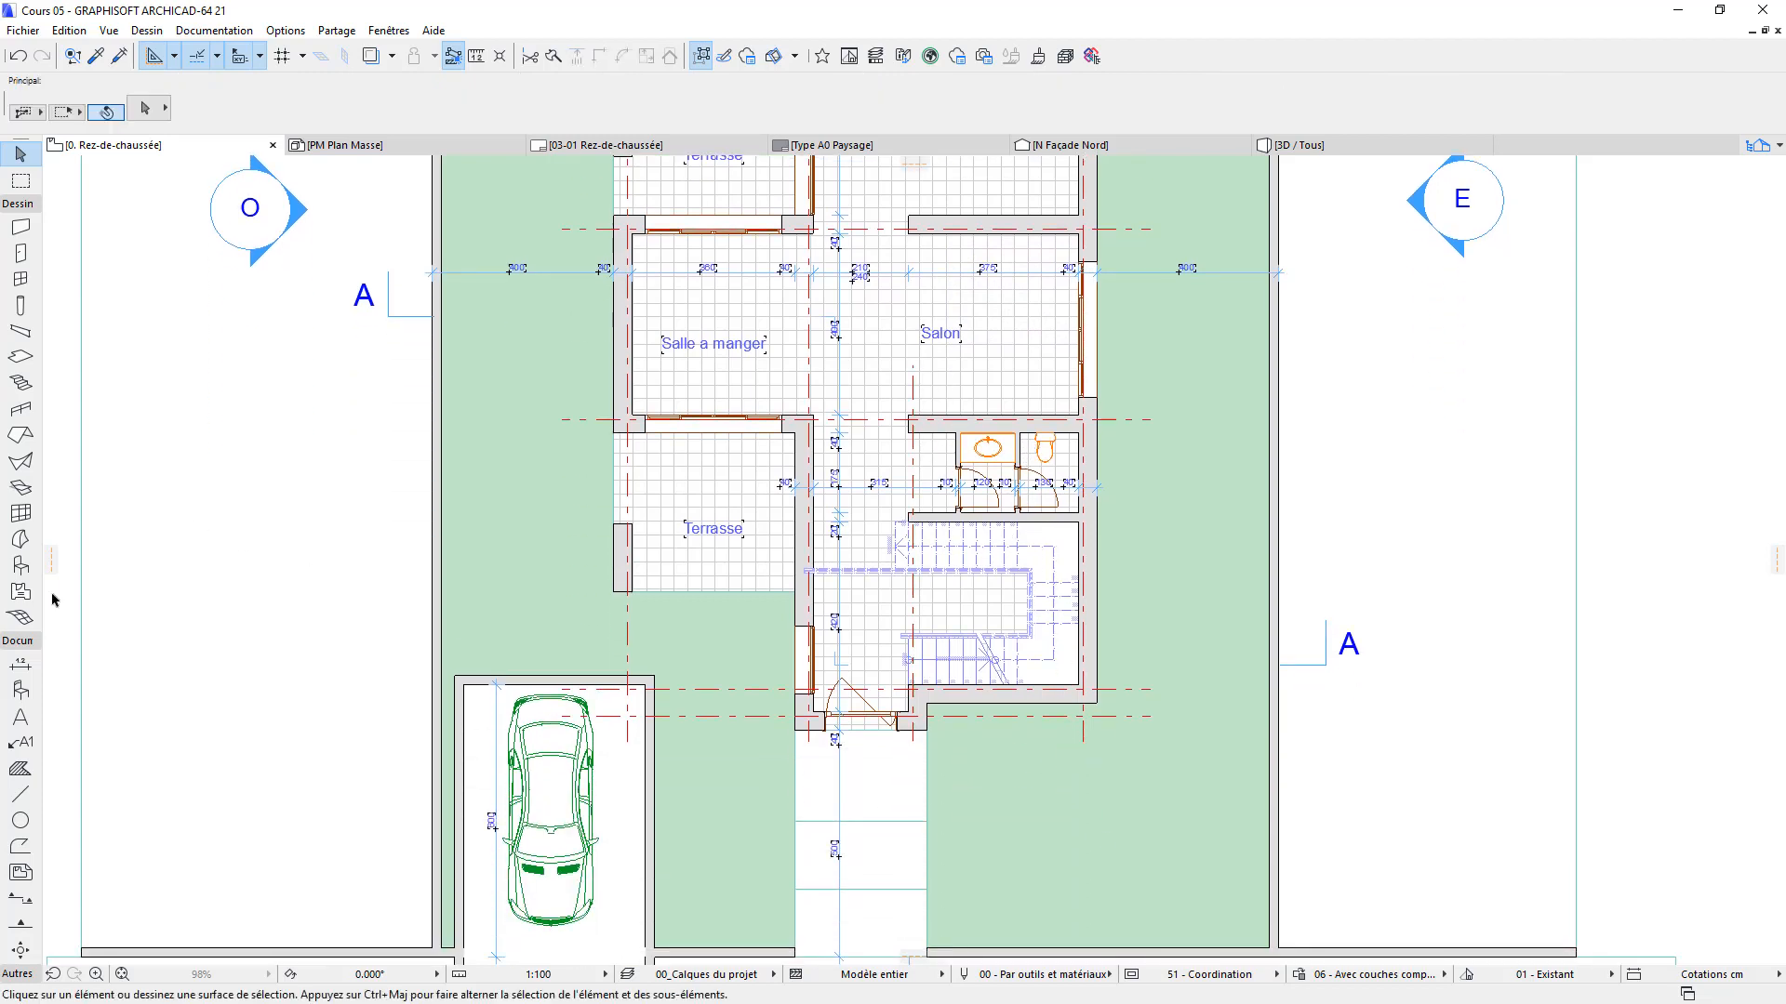
click(23, 307)
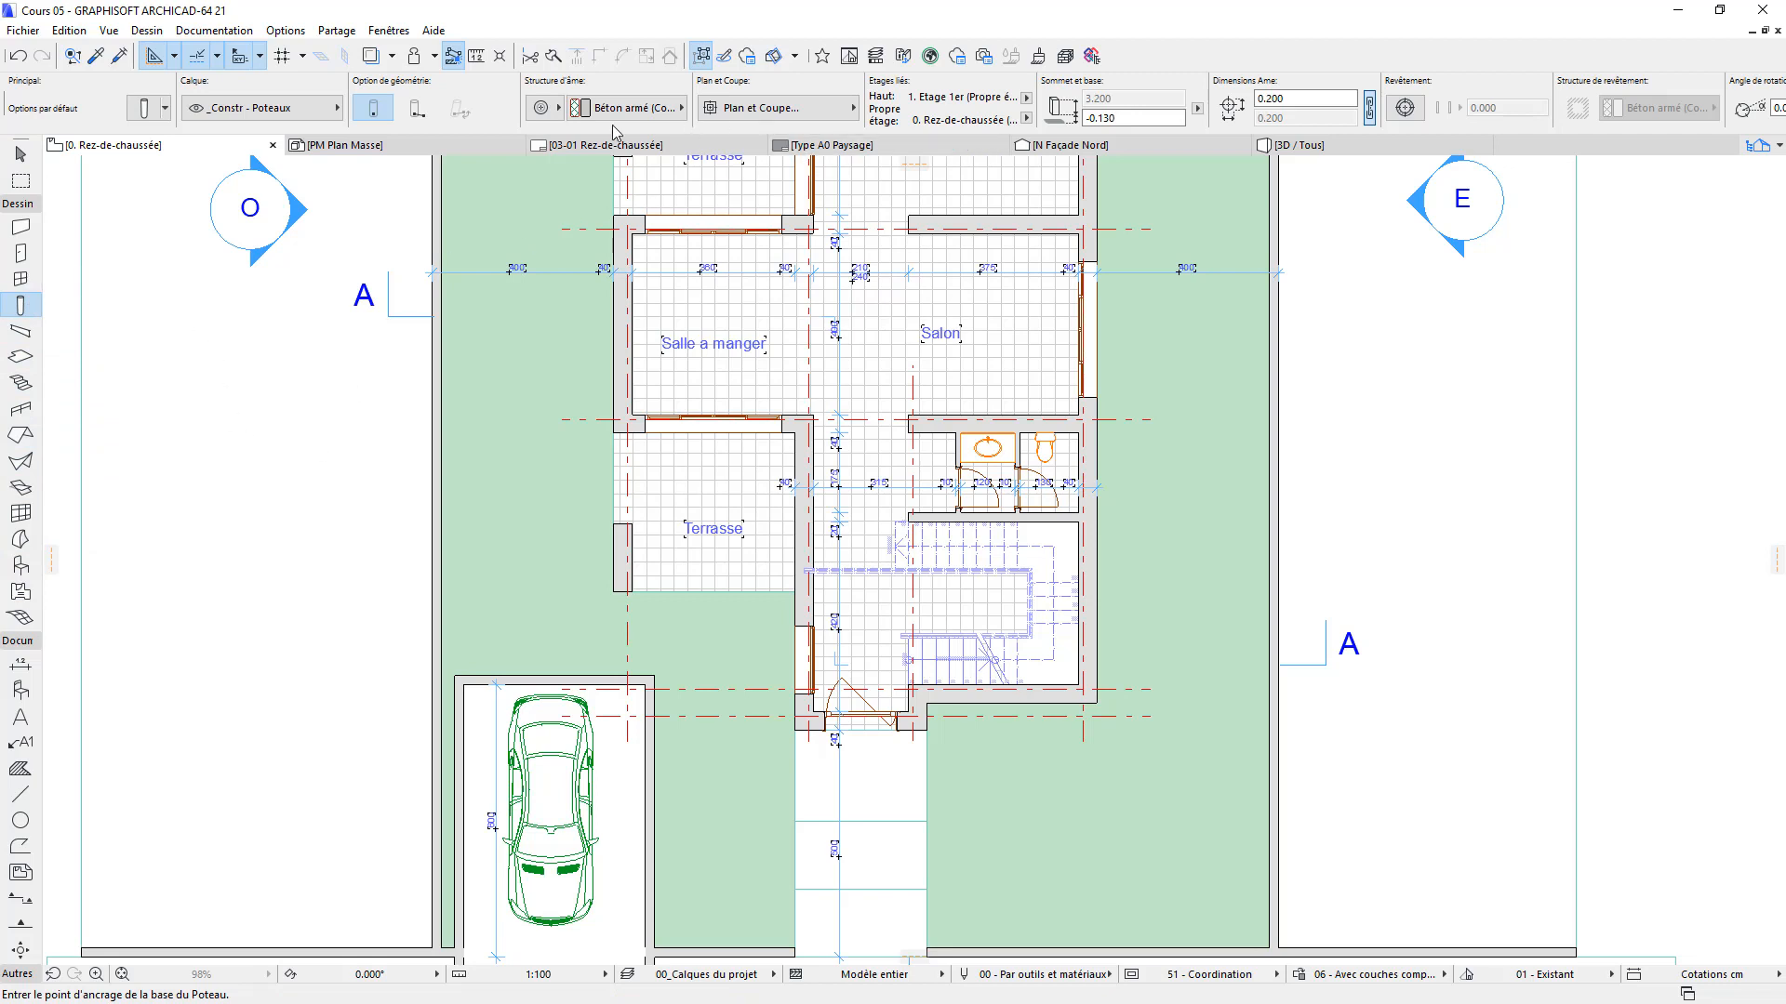
click(558, 108)
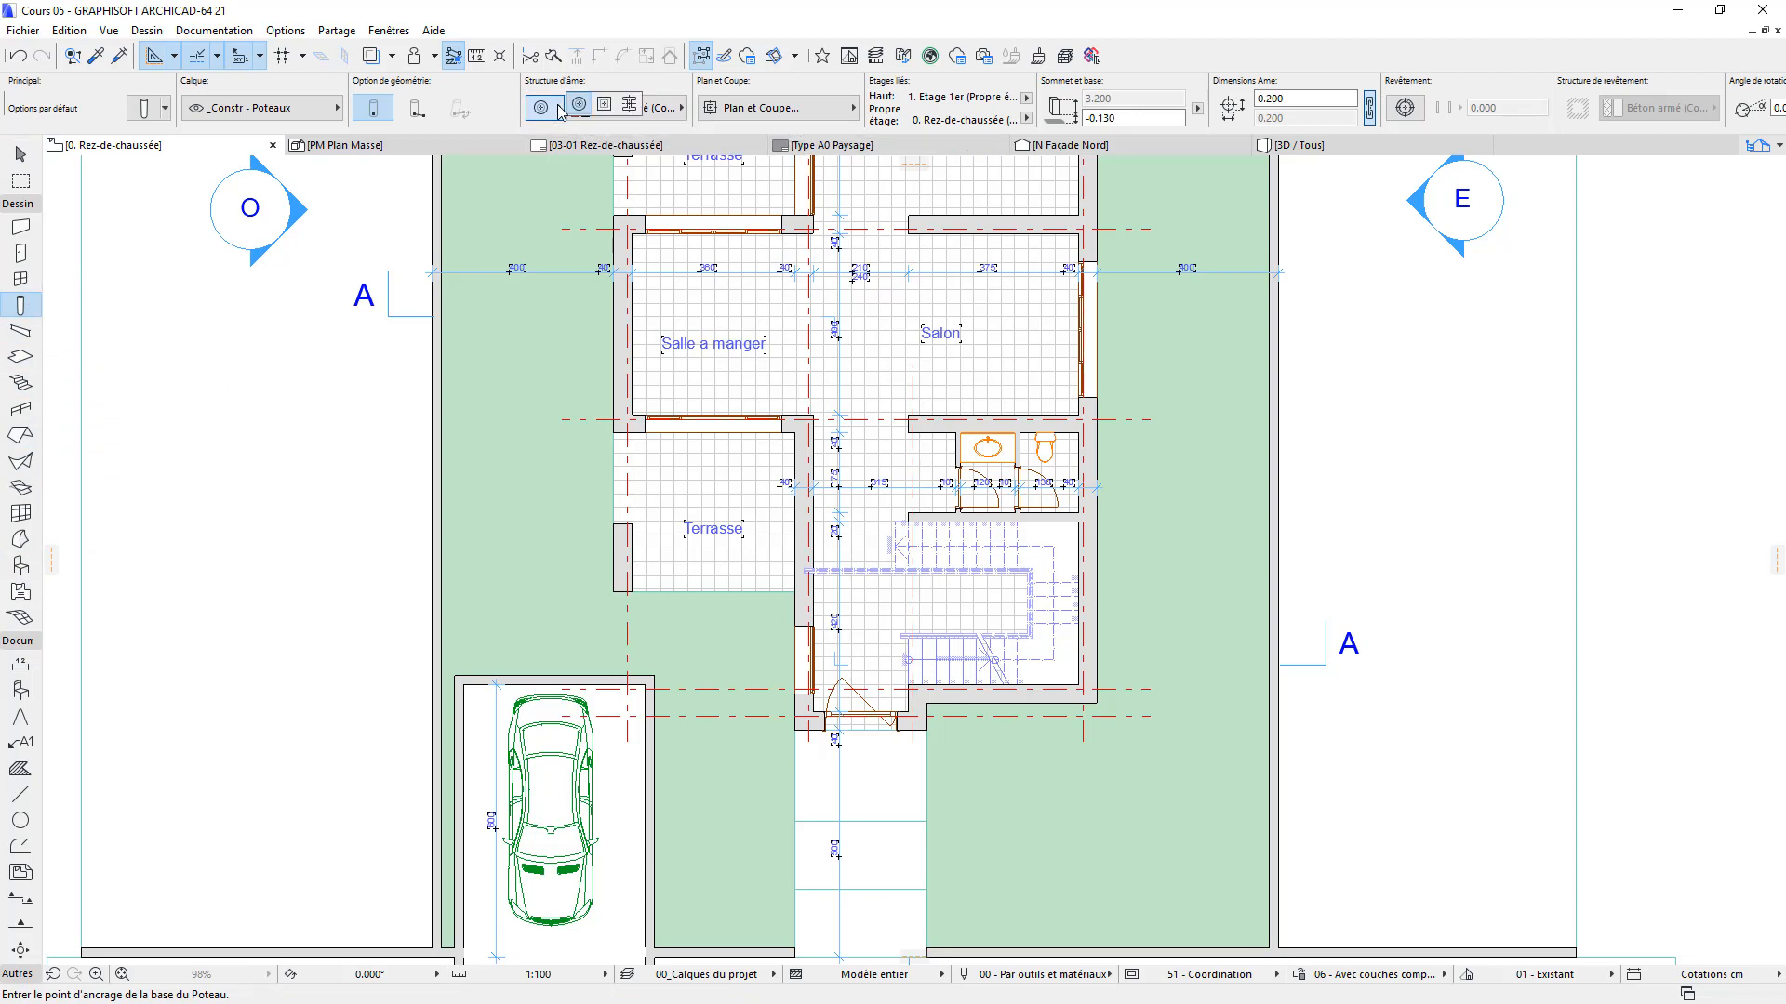
click(604, 106)
click(620, 109)
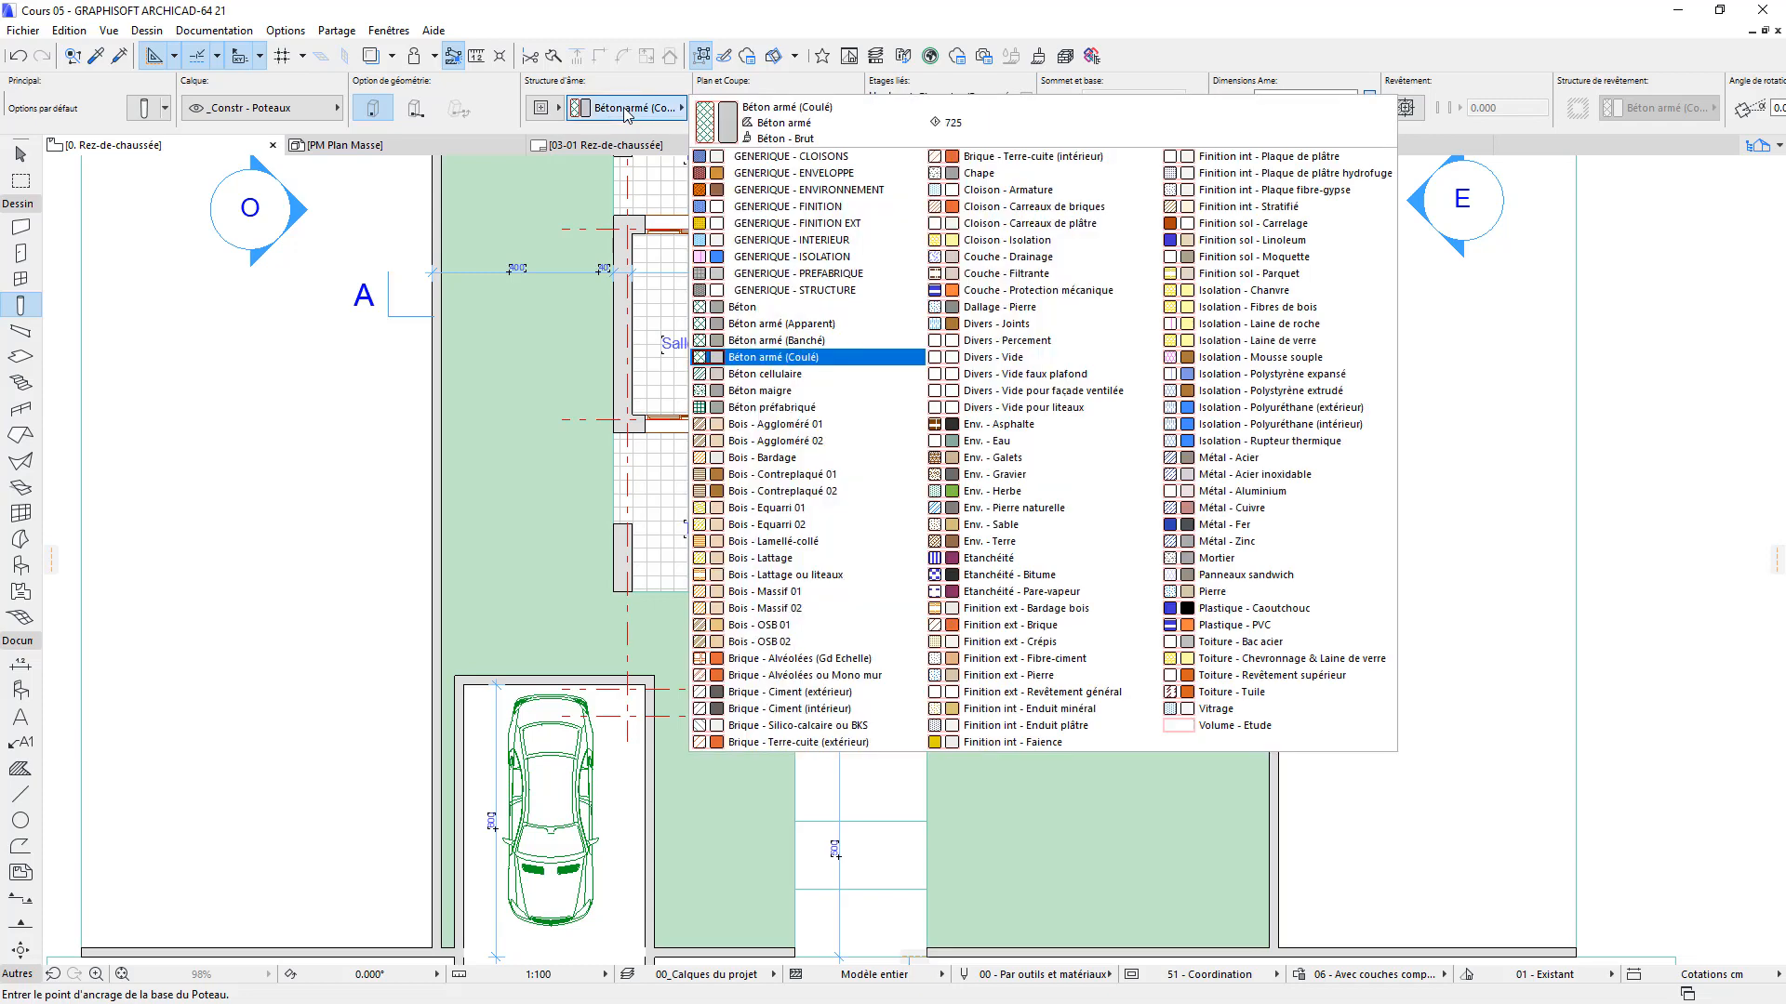
click(683, 30)
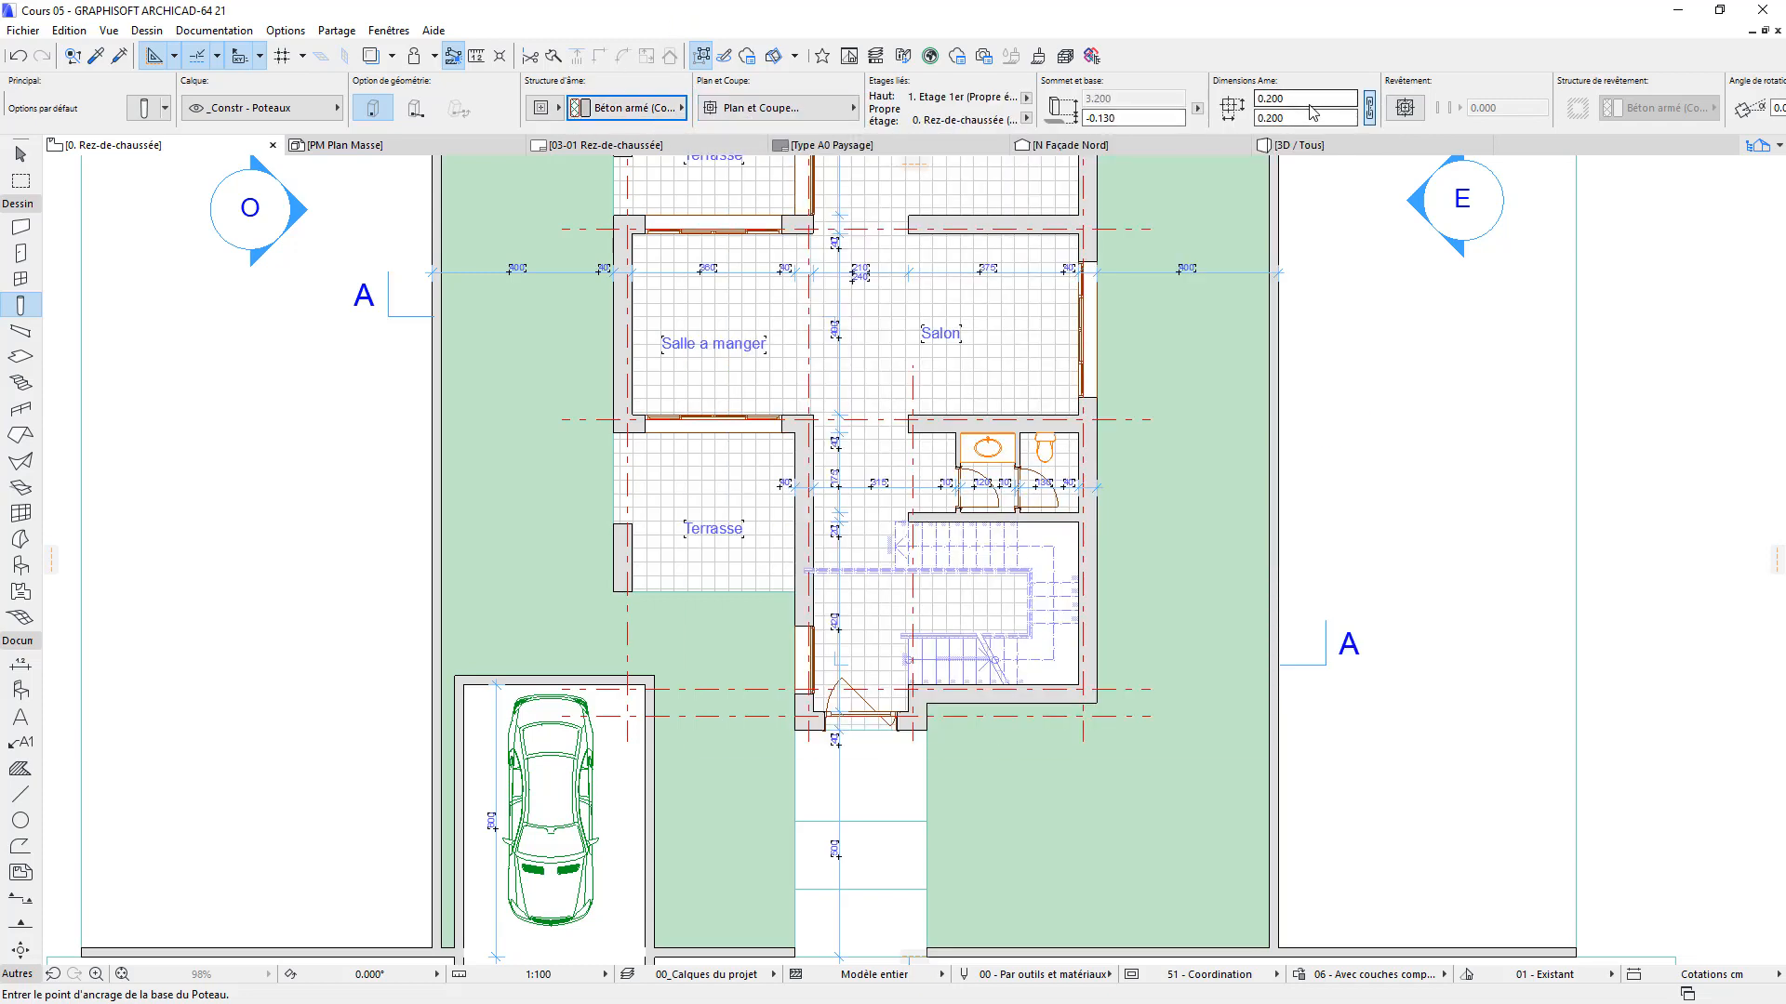
click(1175, 119)
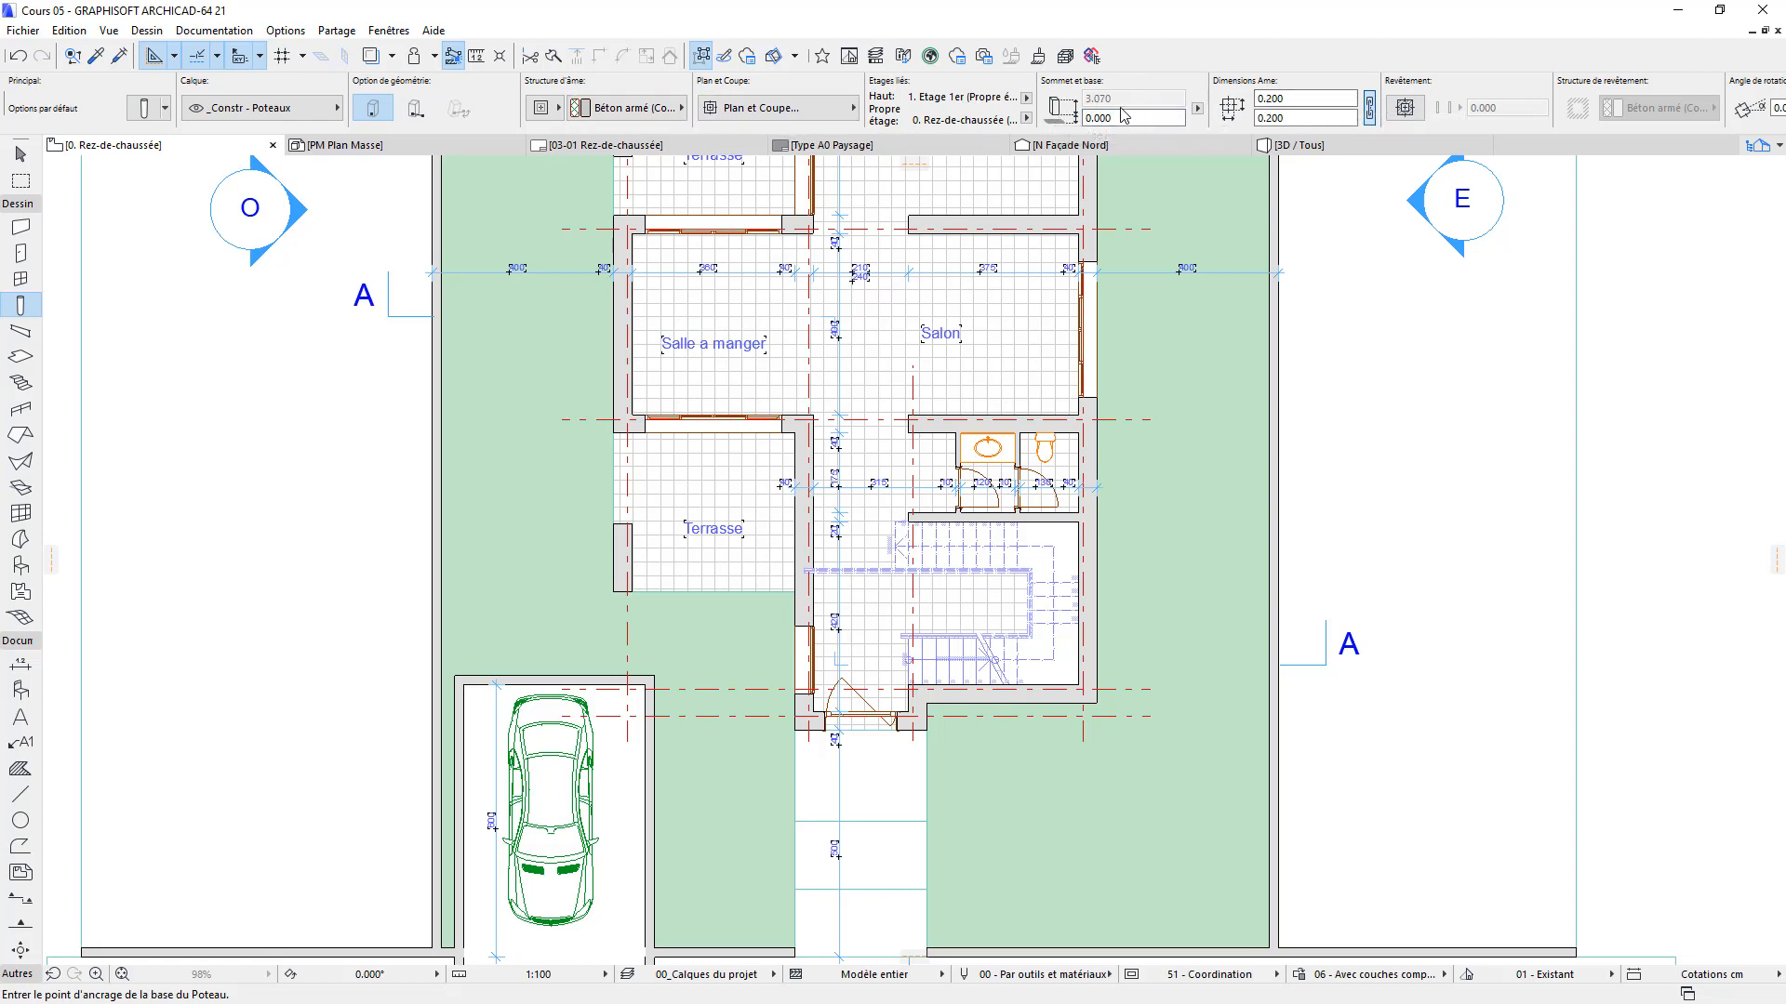
Set the default column's top offset to 0.000 and place a column at the axis intersection in the dining room's southwest corner
scroll(630, 426, up, 5)
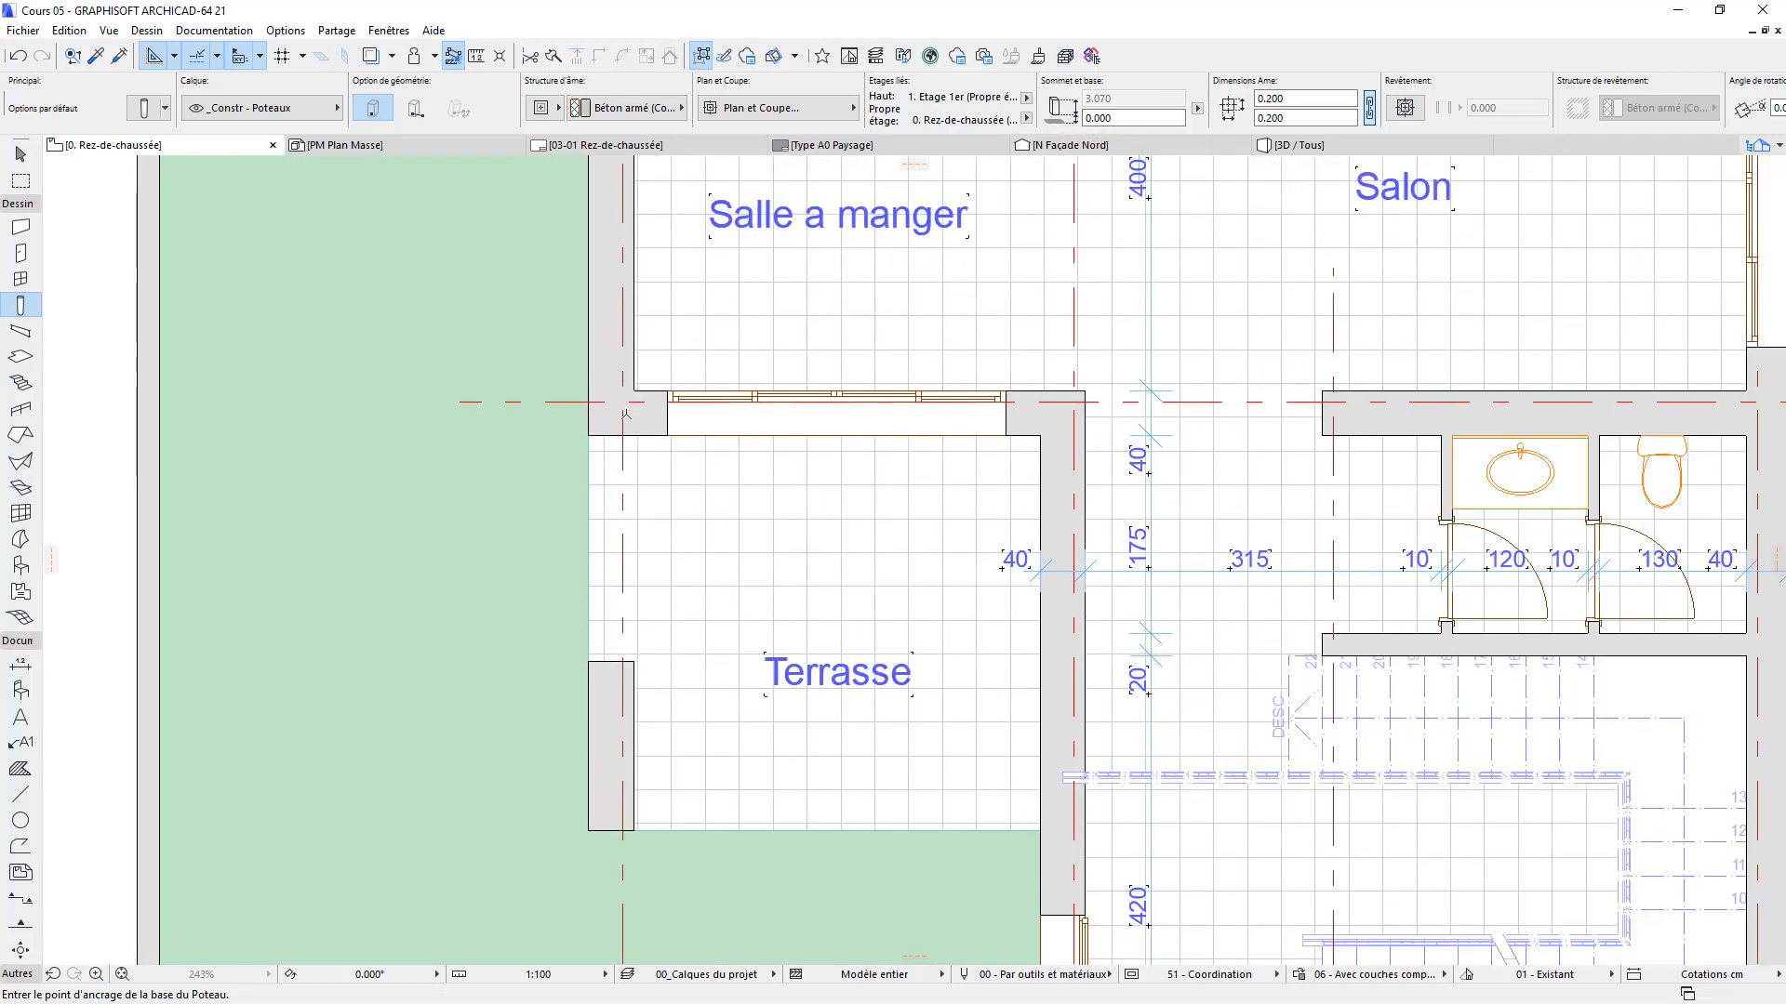
click(144, 108)
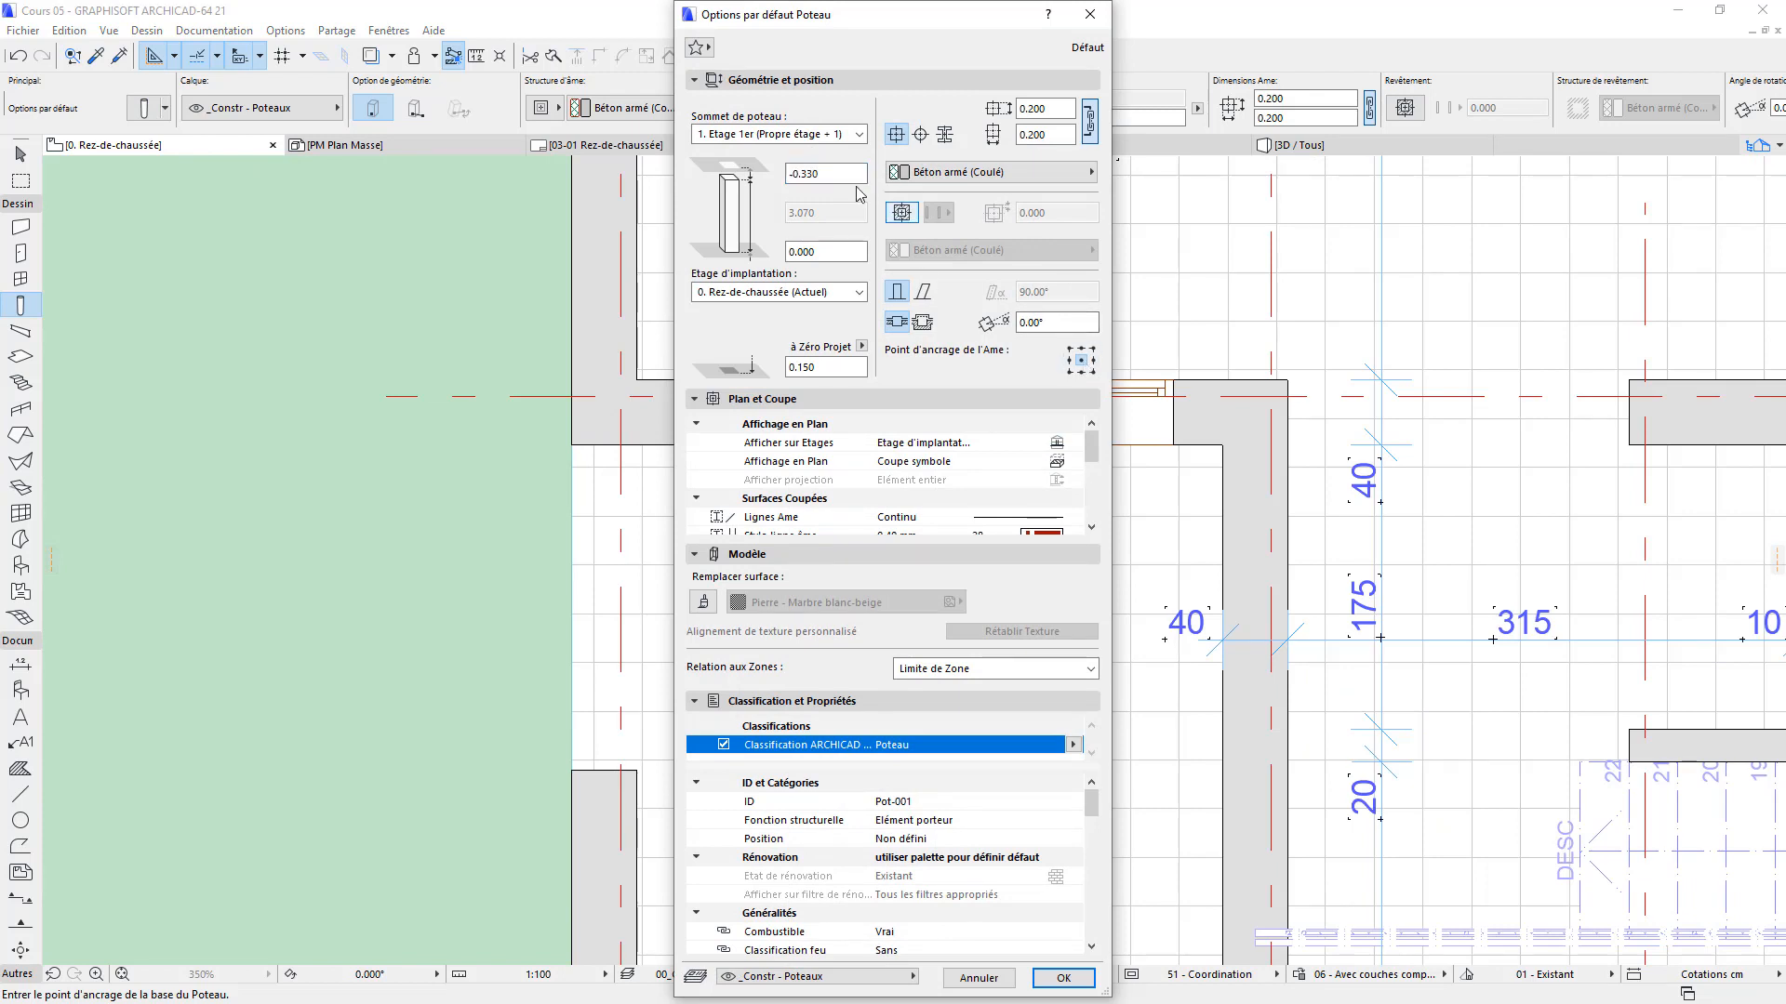
drag(845, 176, 259, 202)
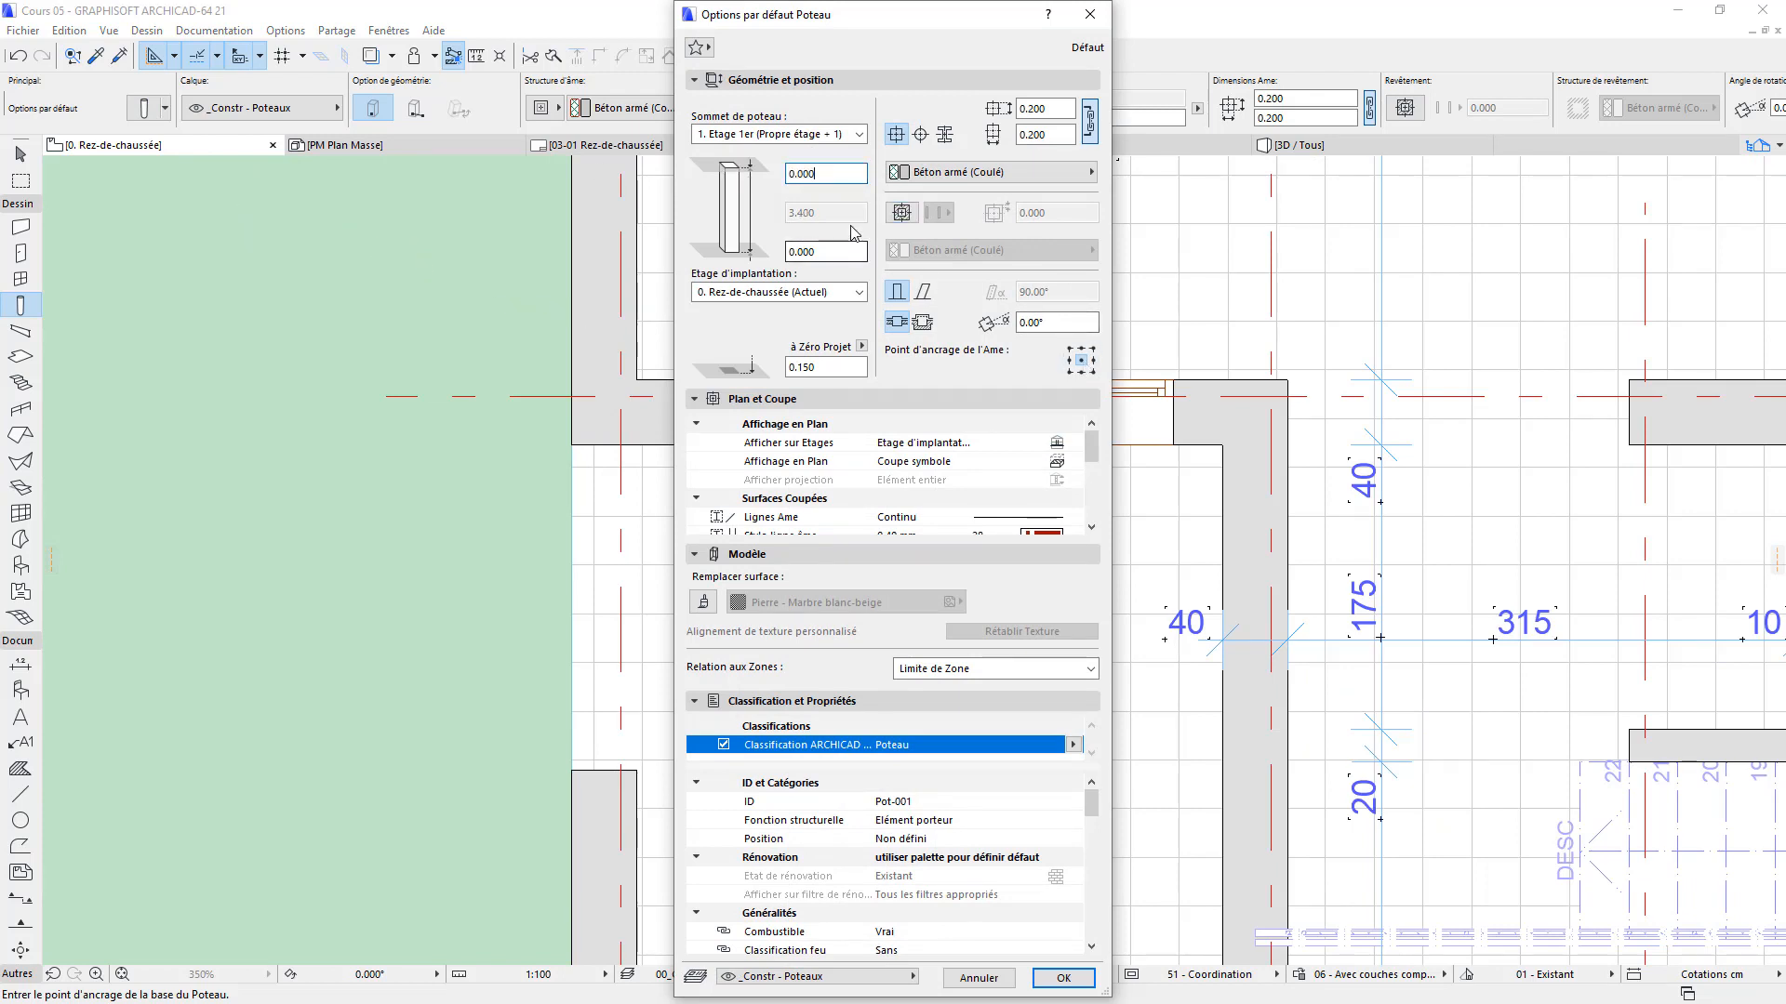
click(1074, 977)
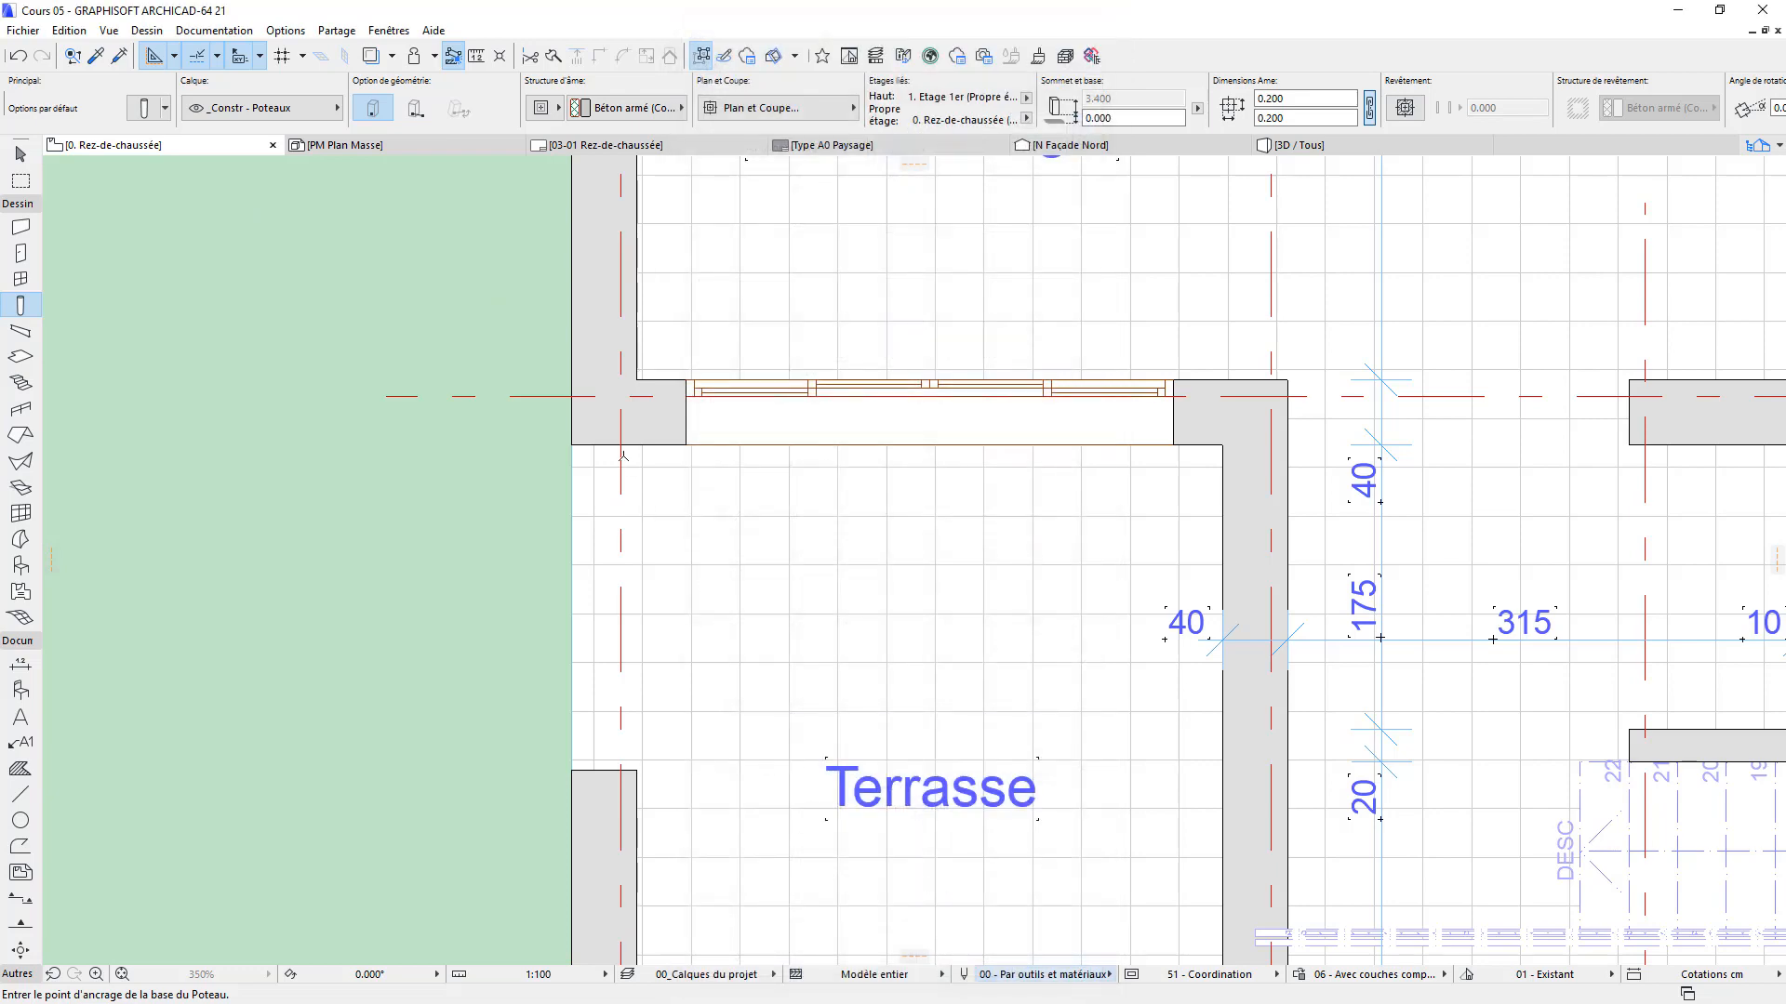
click(622, 398)
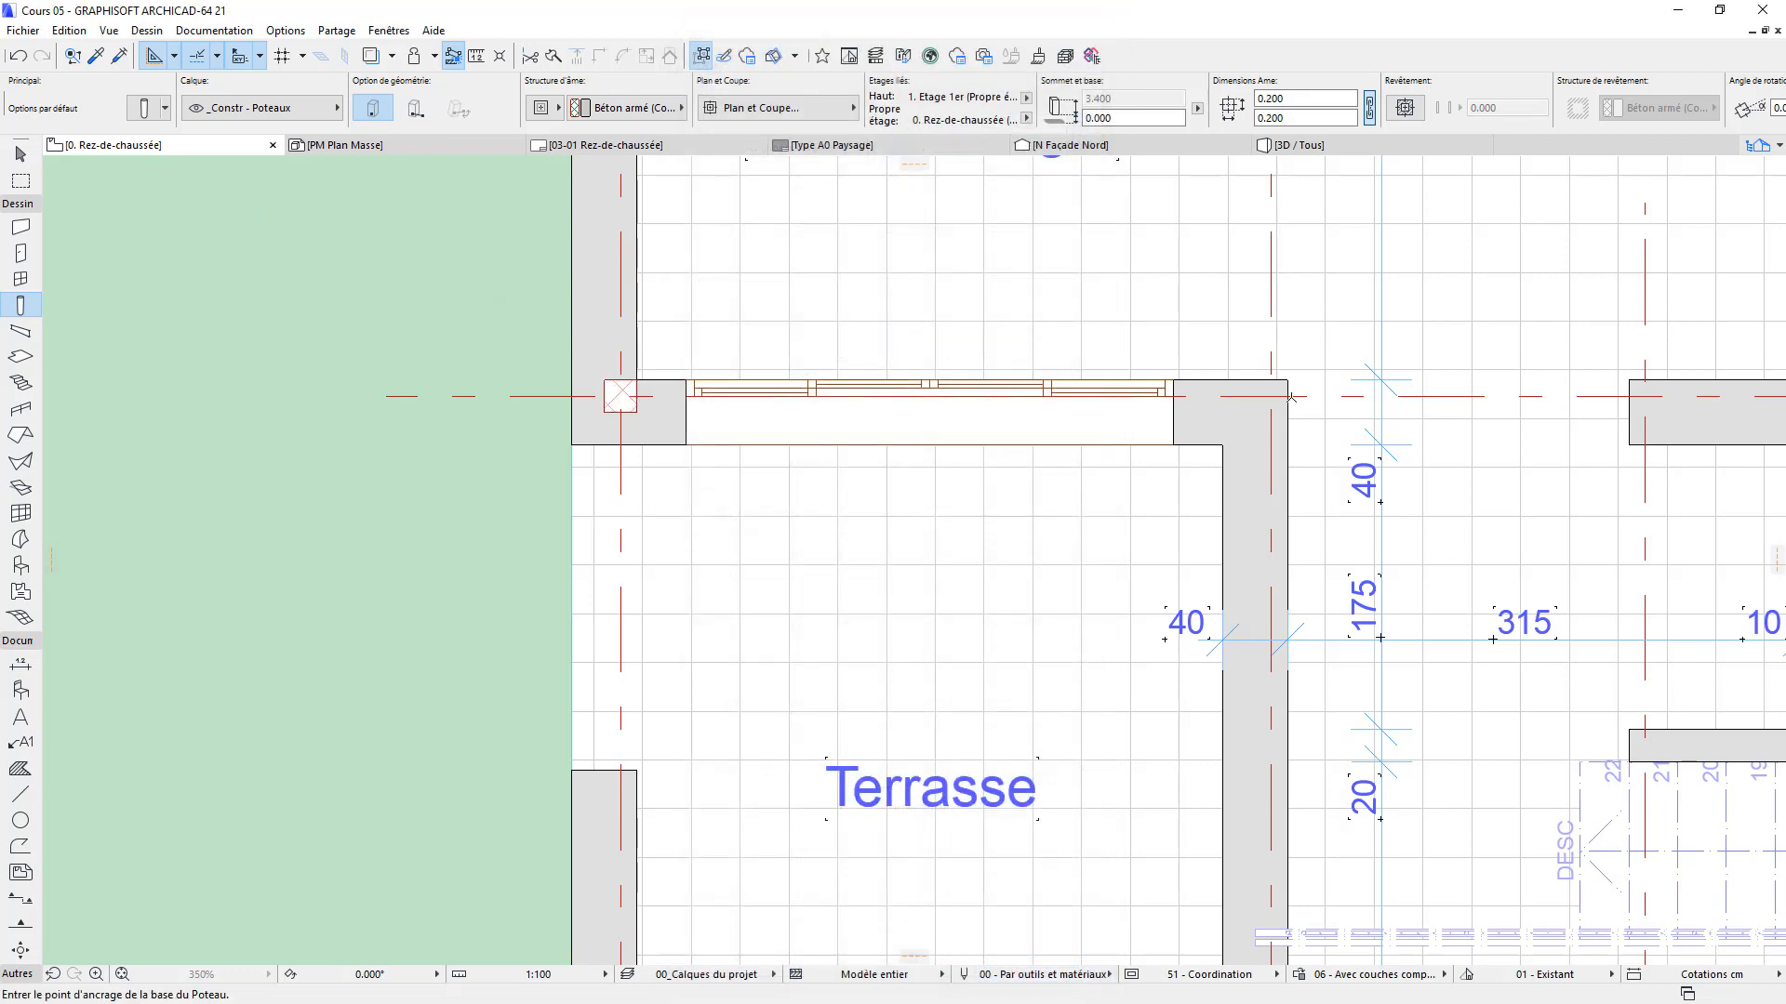
Change the placed column's building material to Métal - Fer
click(21, 154)
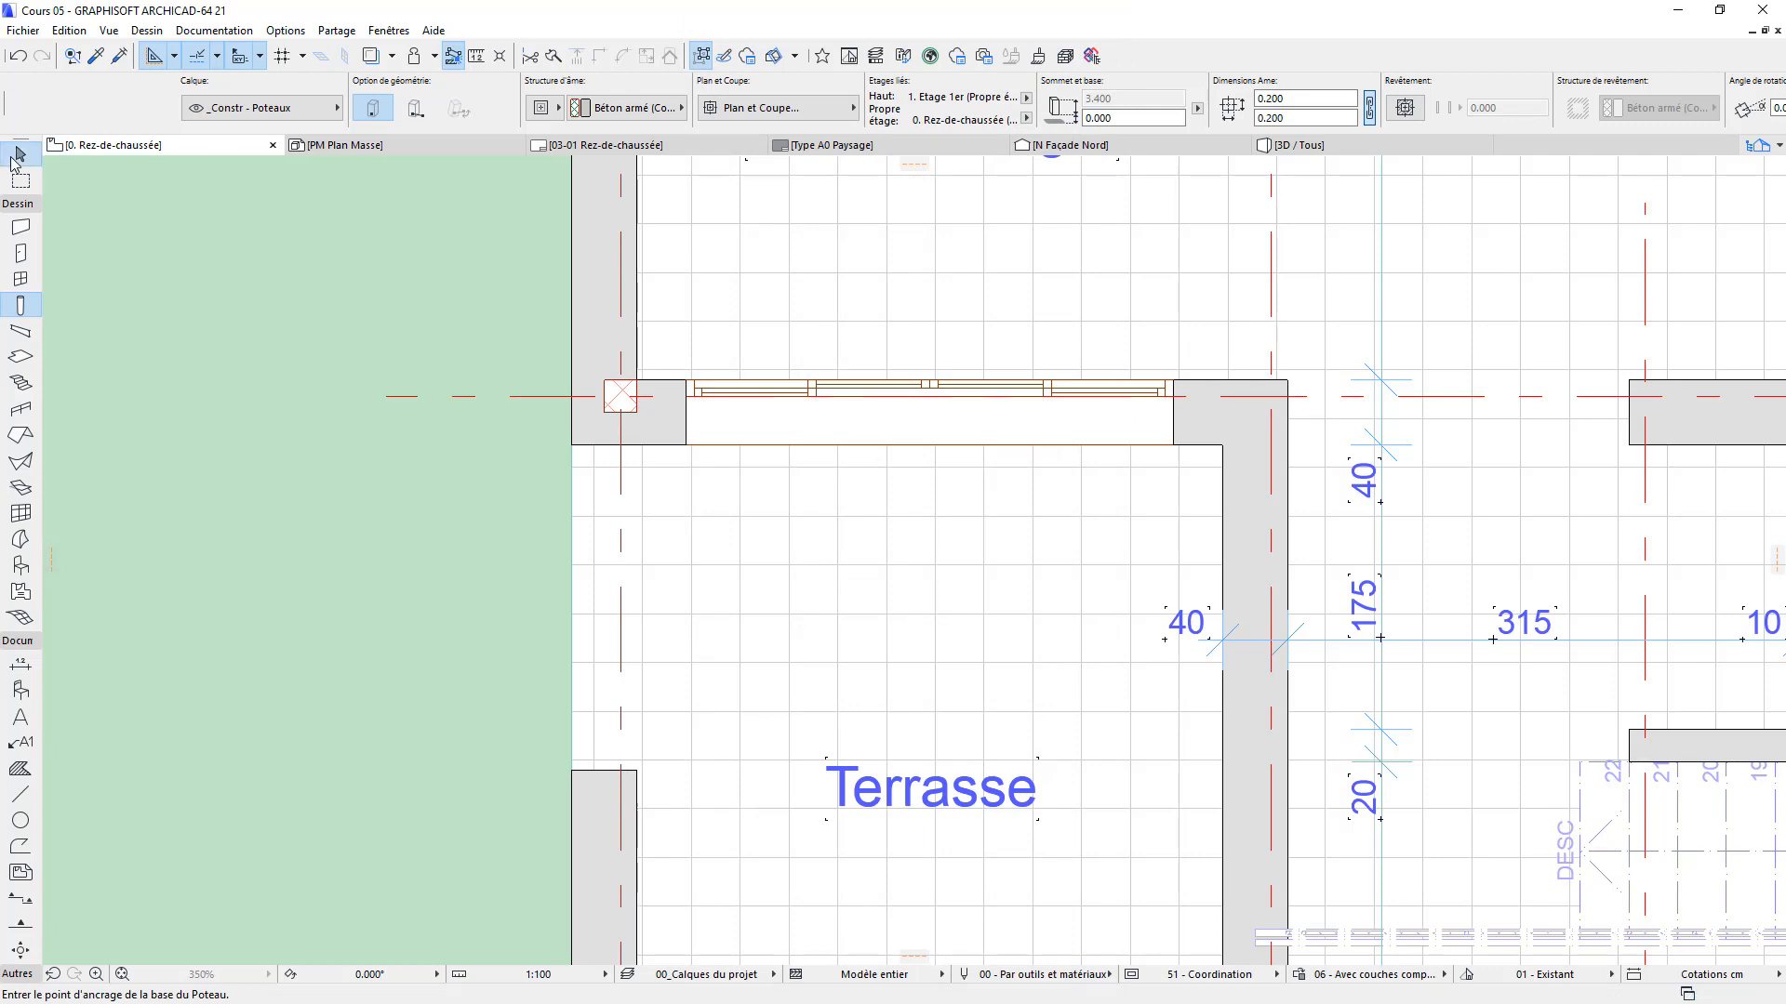
click(636, 417)
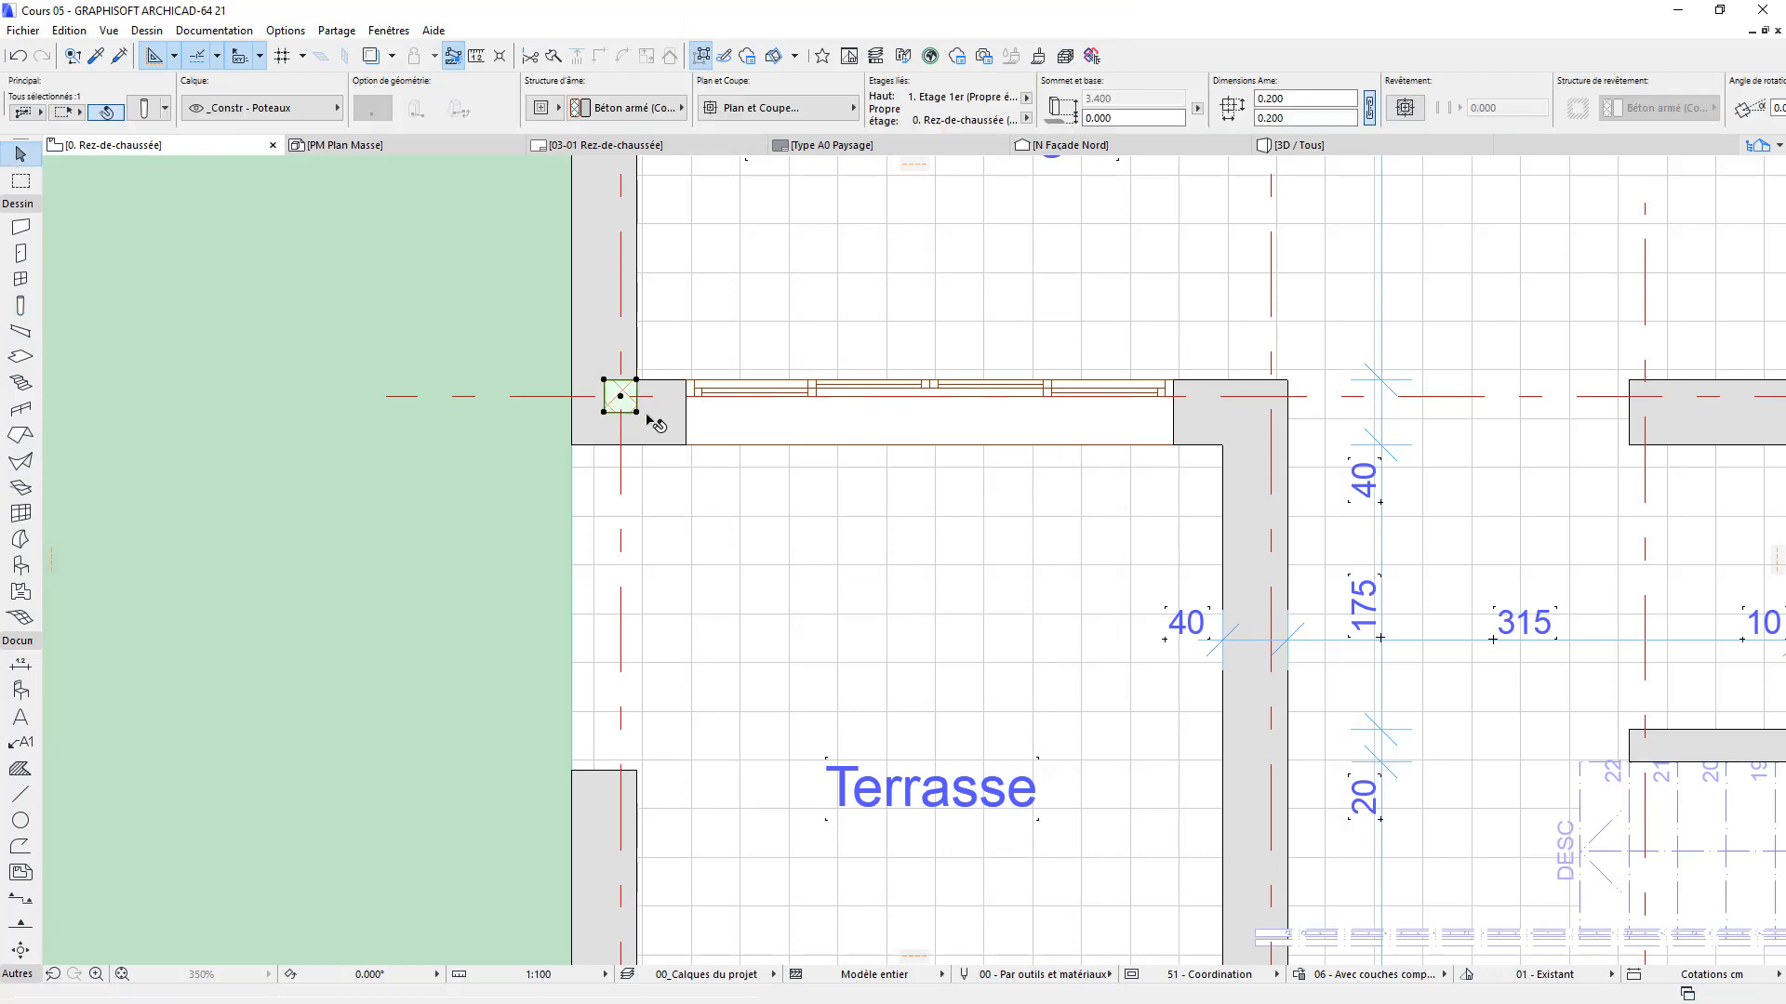
click(144, 110)
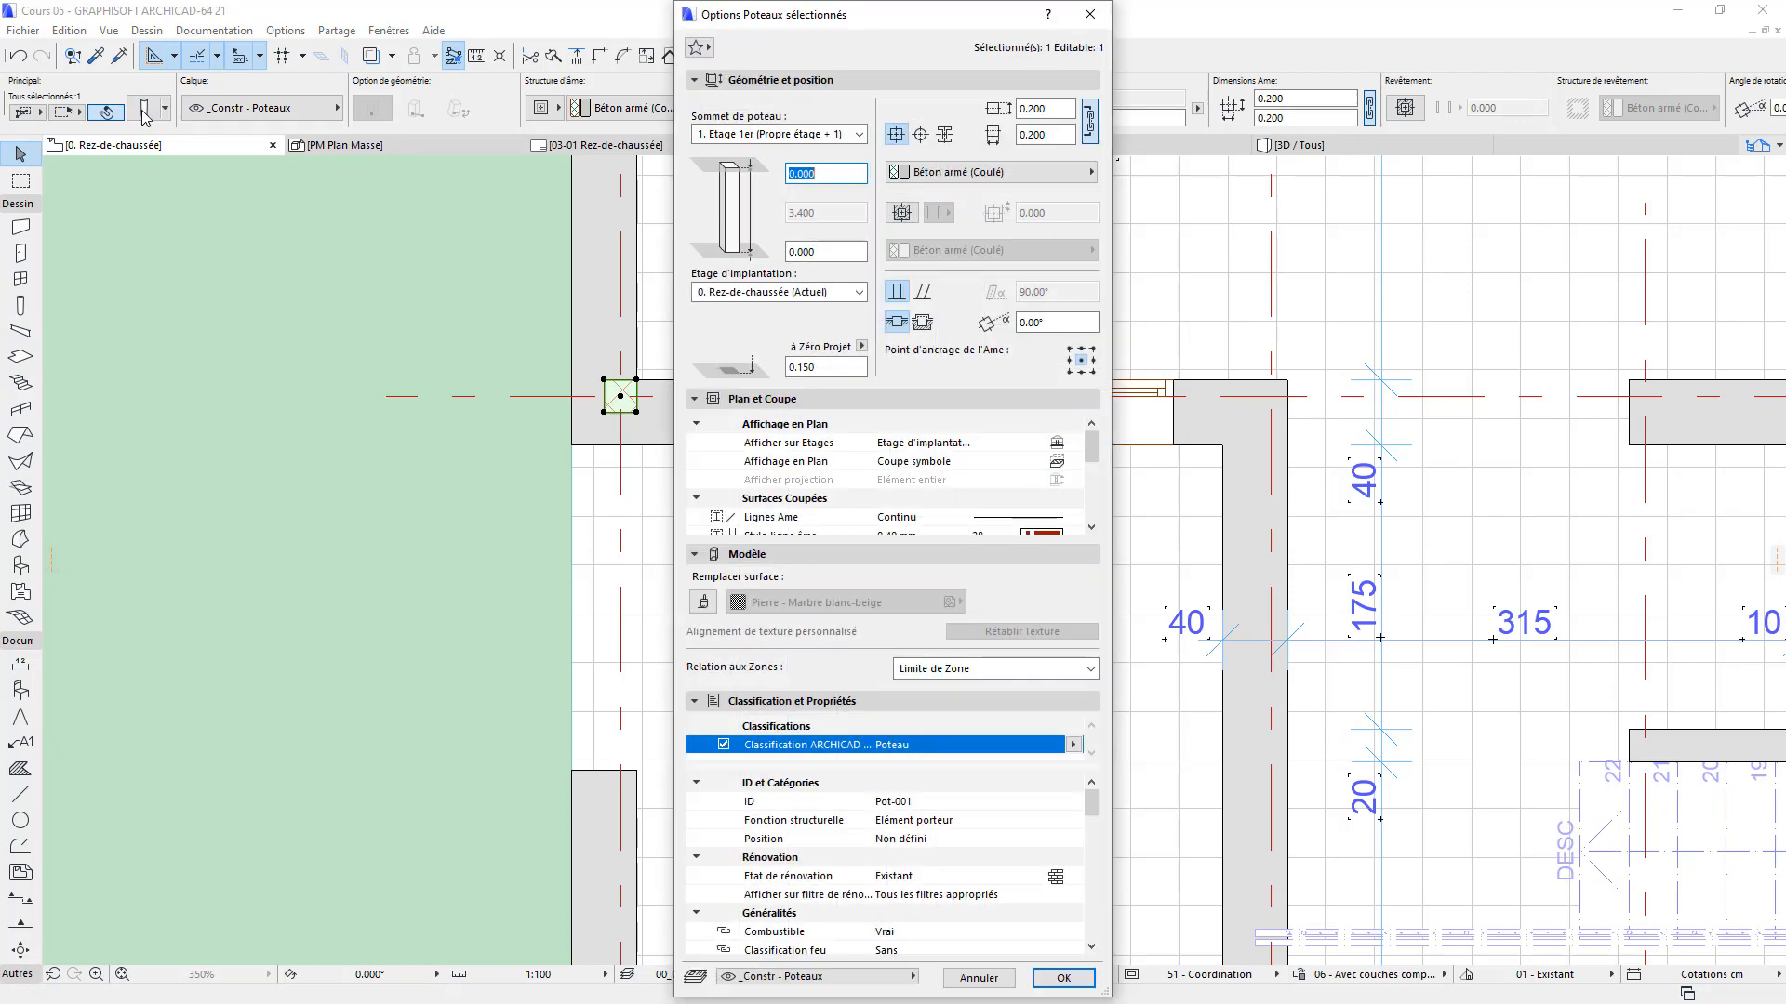
click(1090, 14)
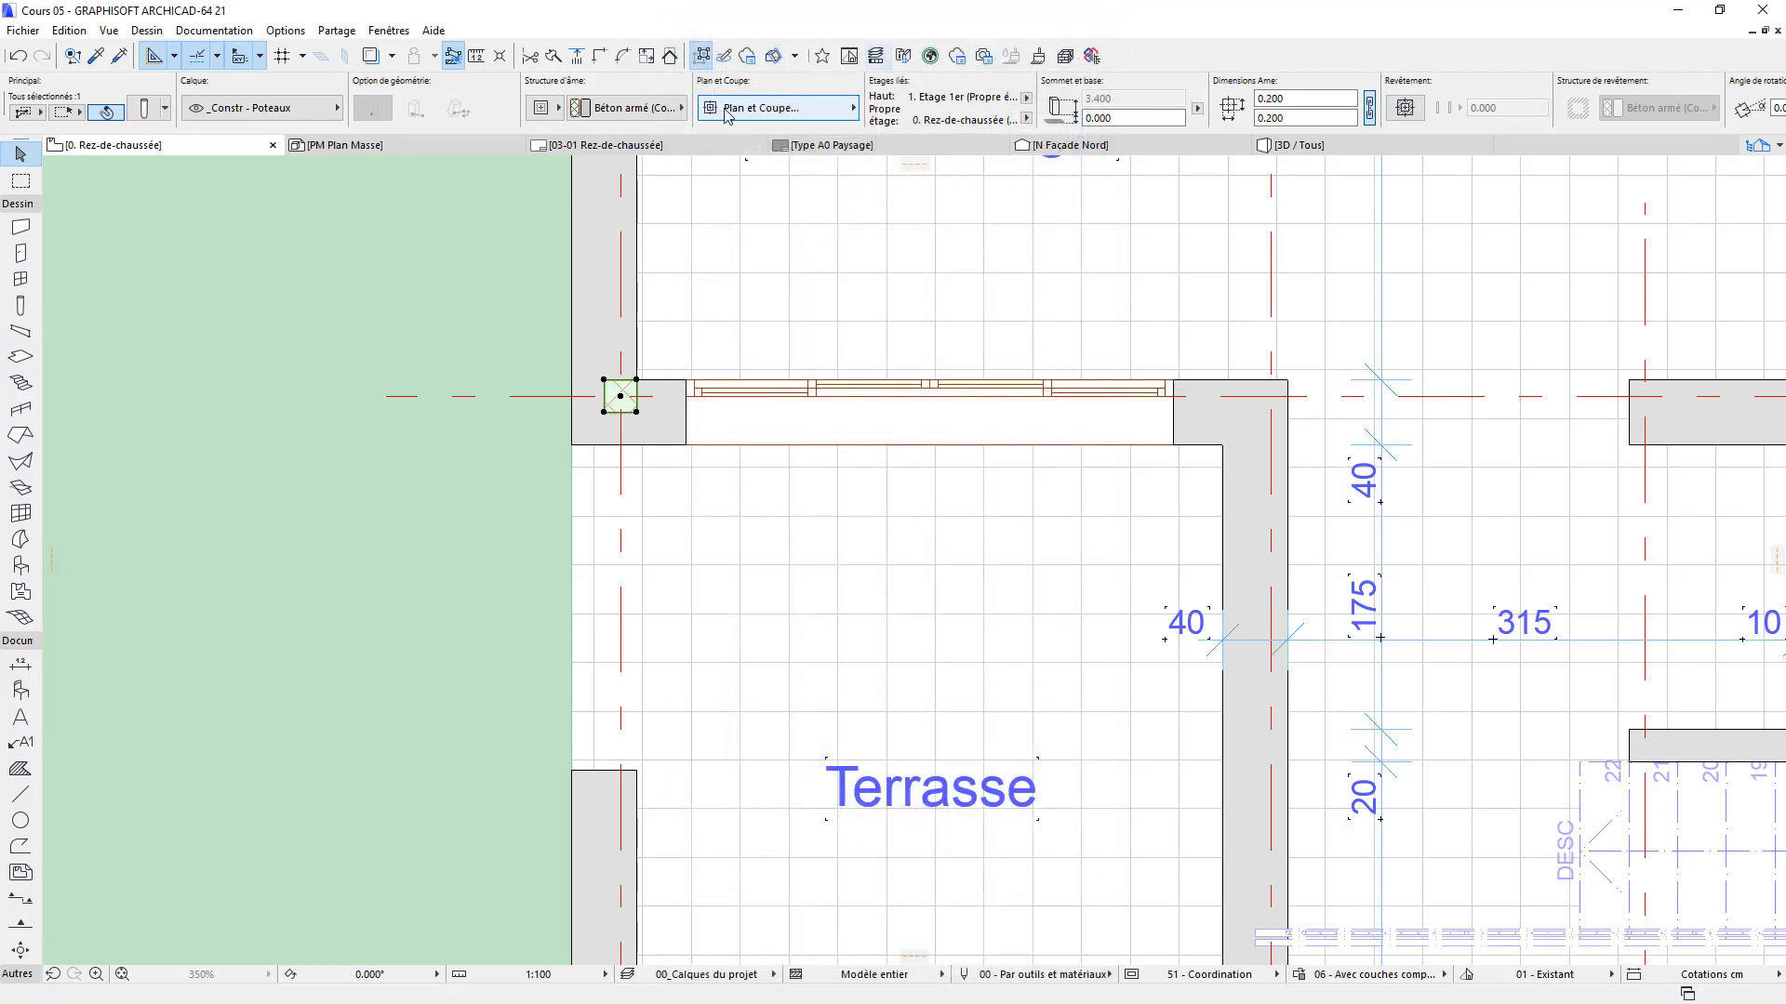
click(666, 109)
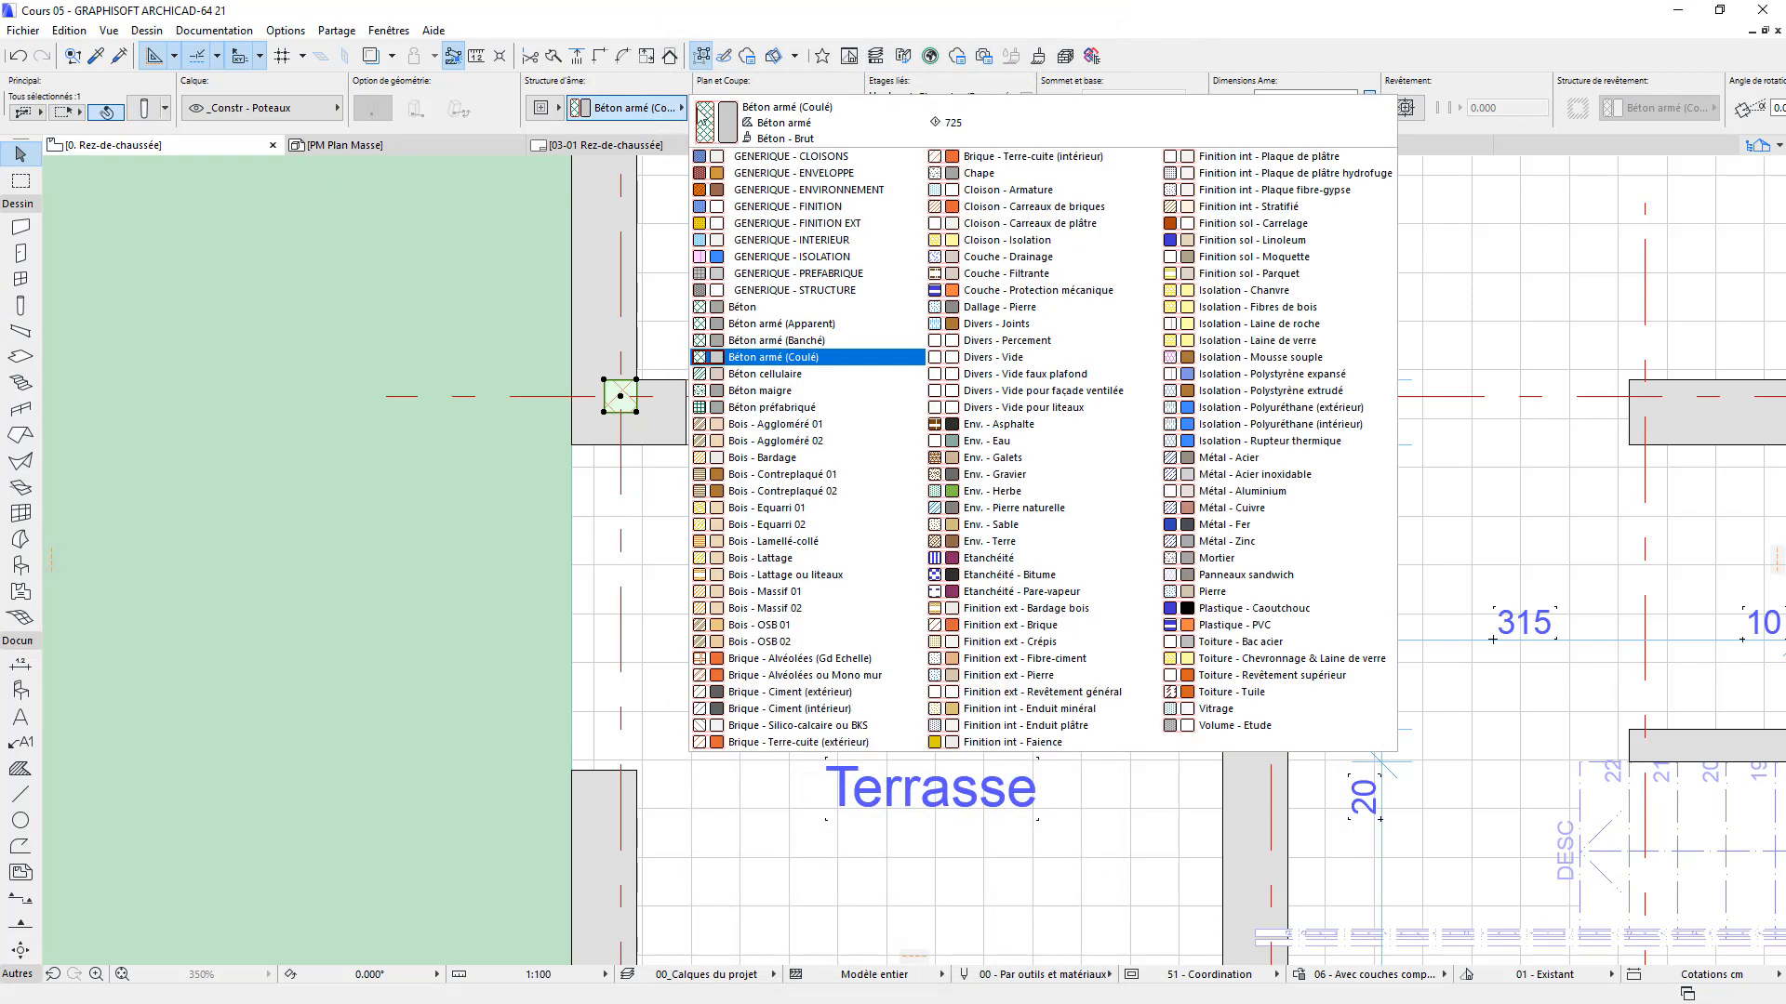
click(1325, 528)
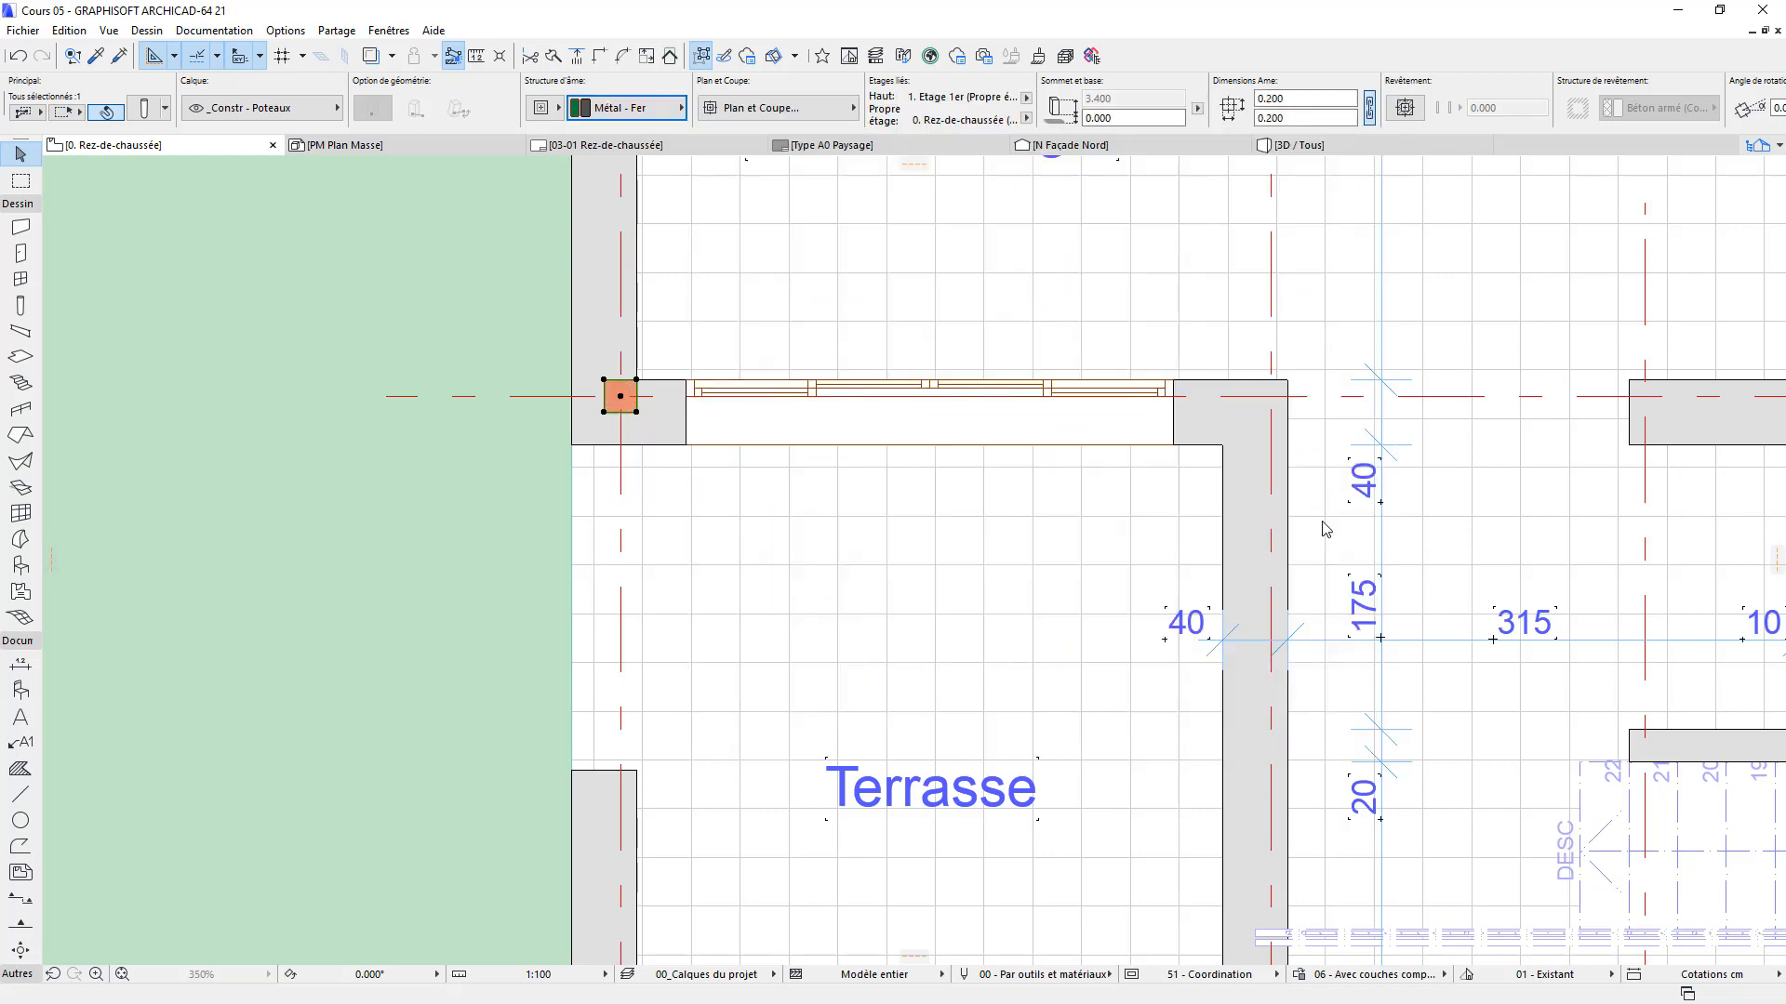
Start multiple copies of the column, placing them at the dining room's southeast axis intersection and at both ends of the entrance wall
click(622, 400)
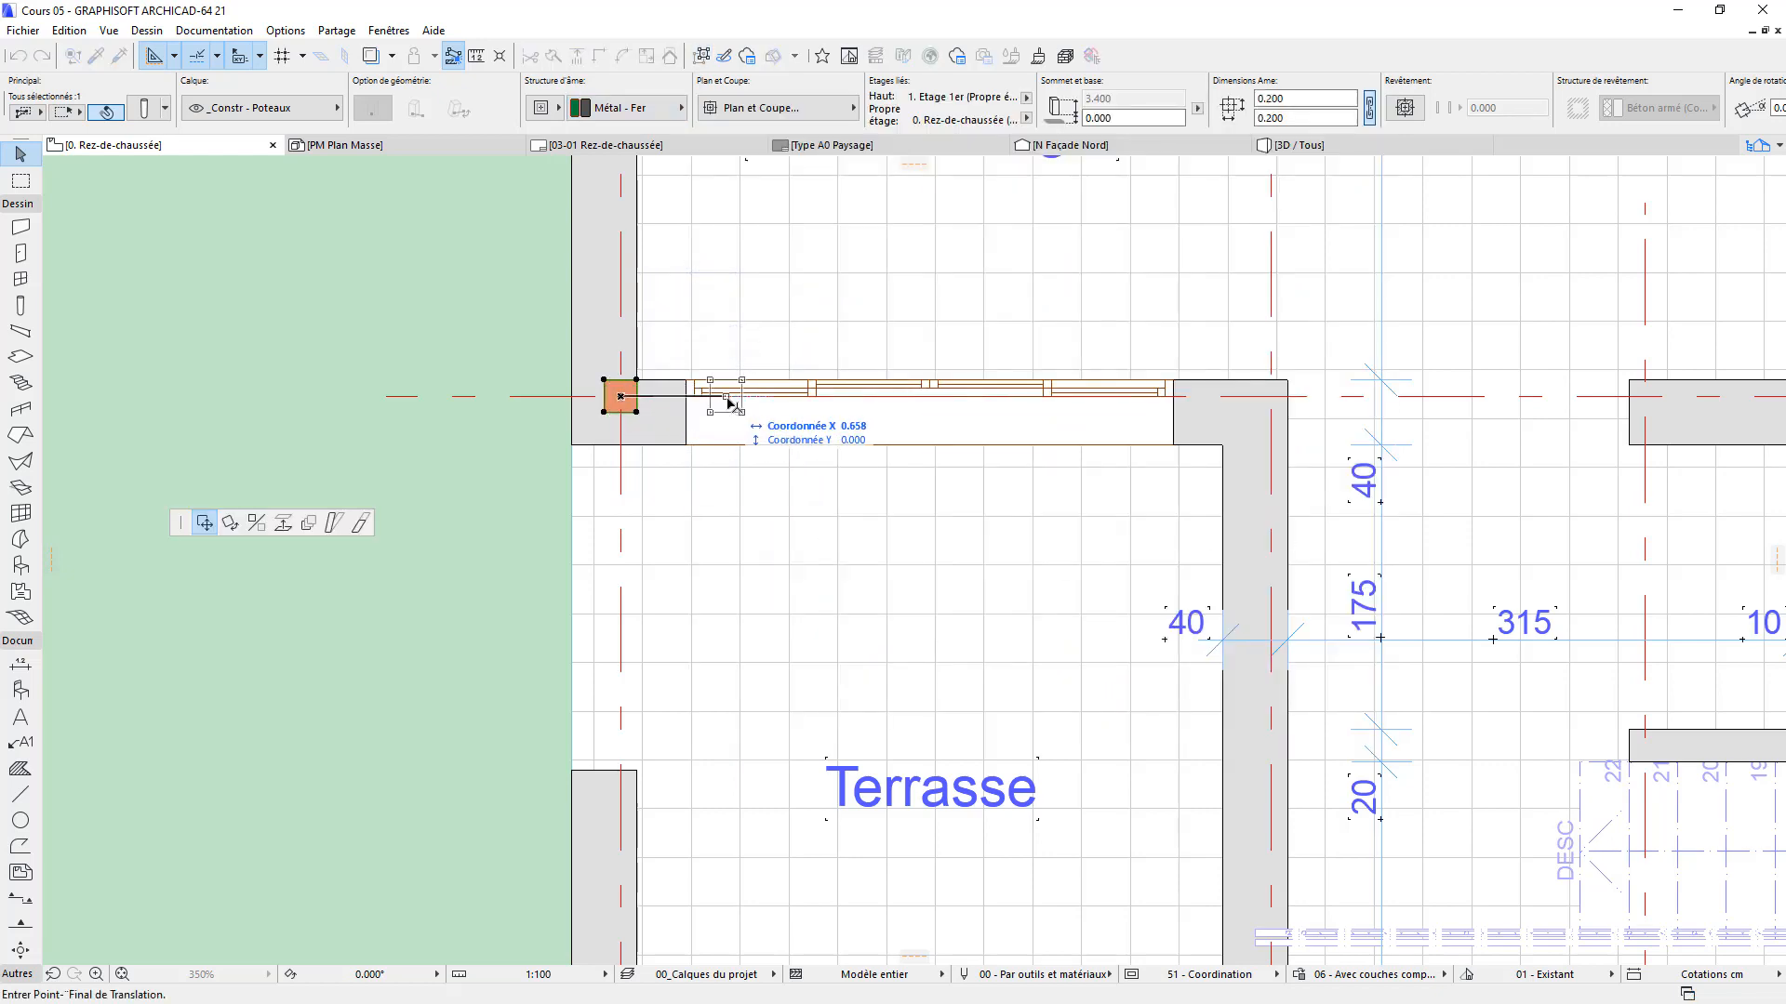
key(ctrl+alt)
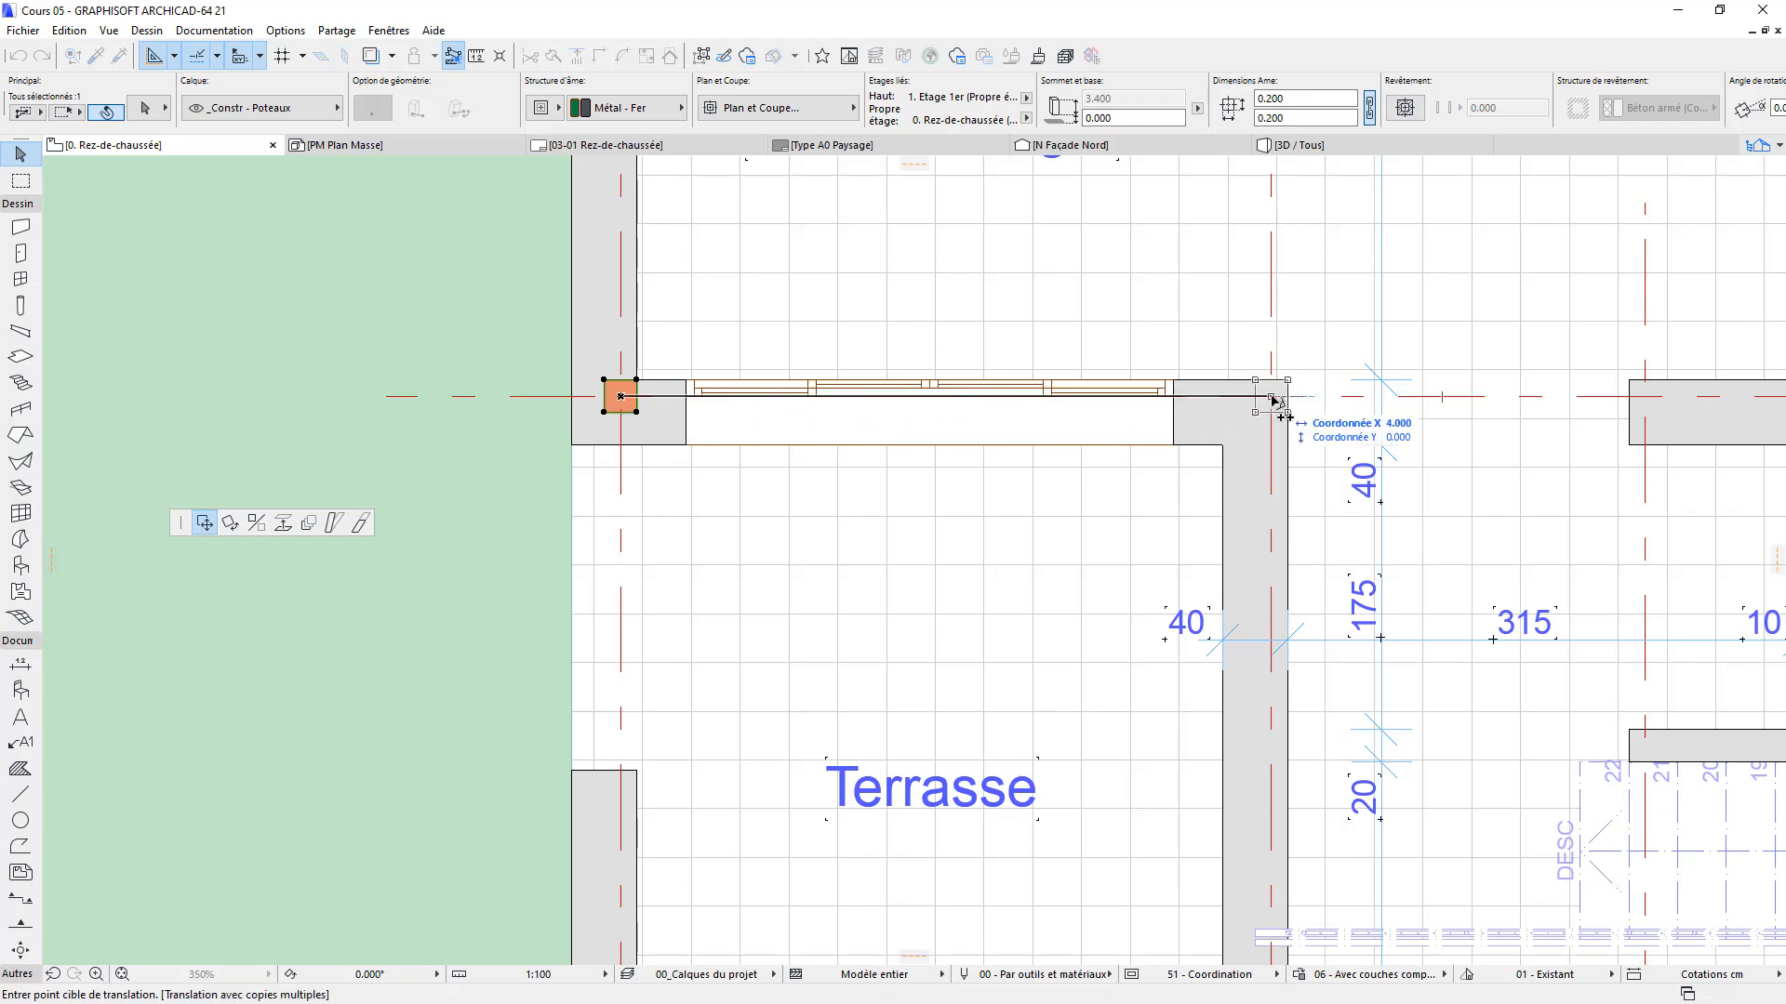
click(1271, 397)
scroll(1246, 454, down, 4)
middle_drag(1243, 453, 912, 300)
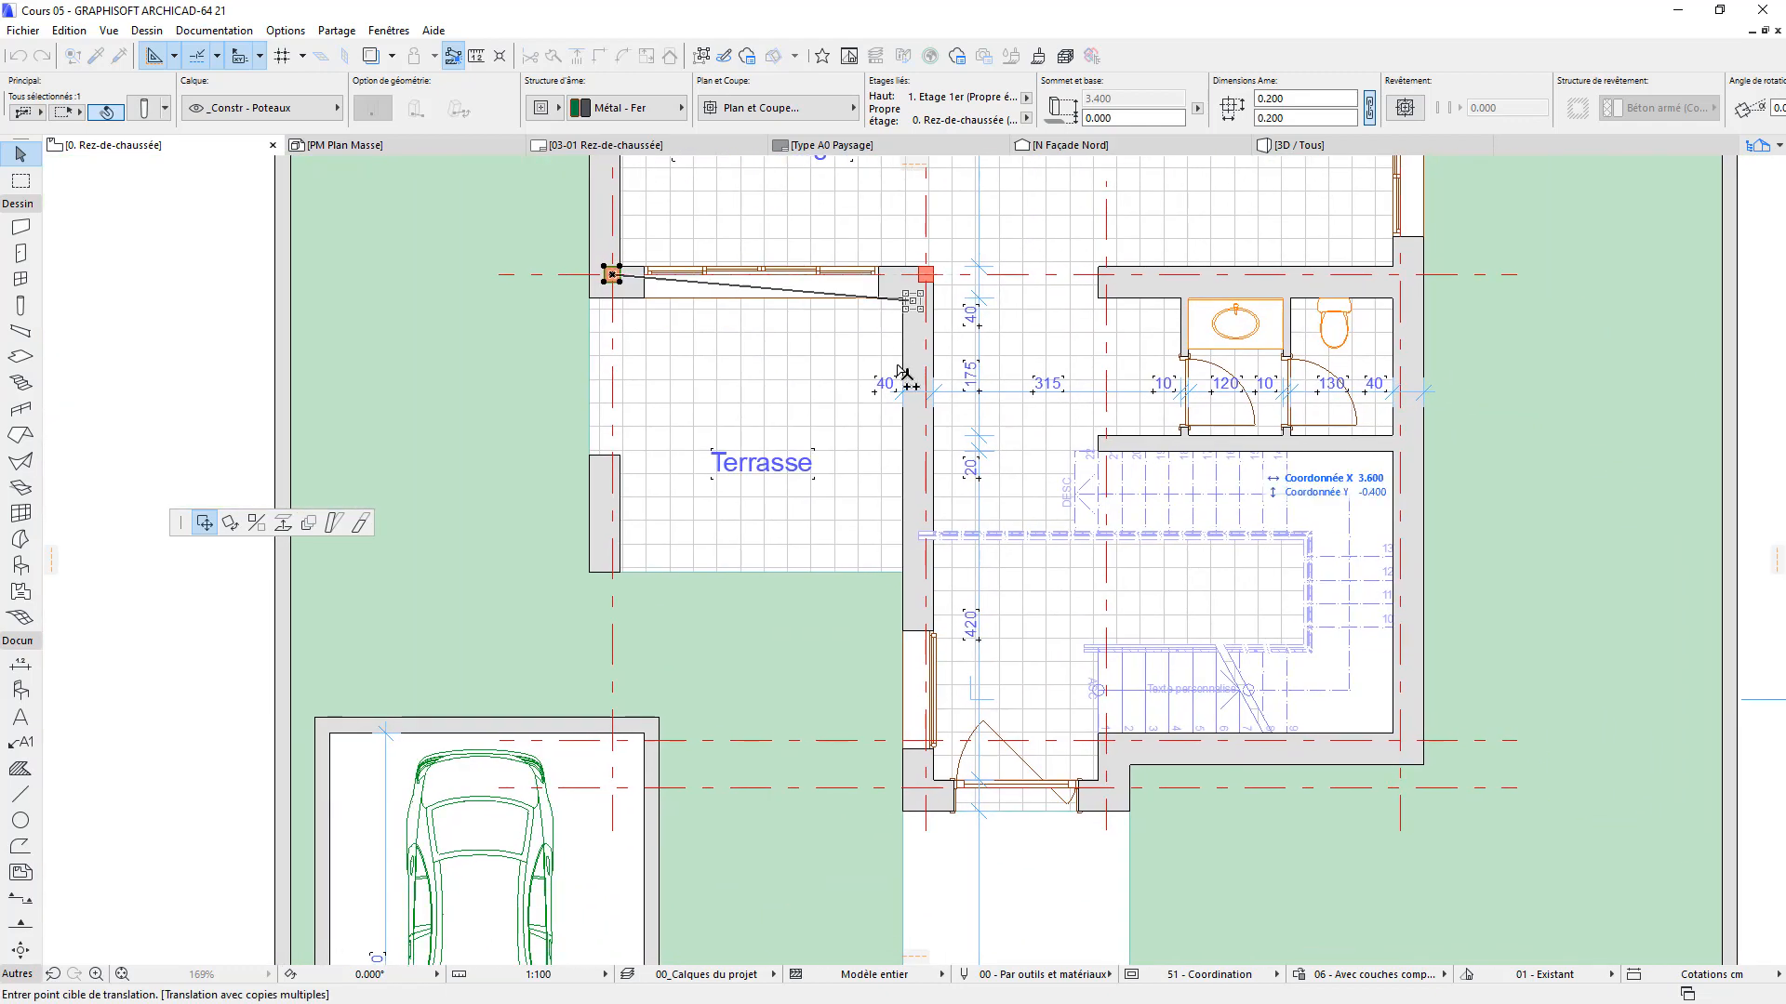
click(927, 789)
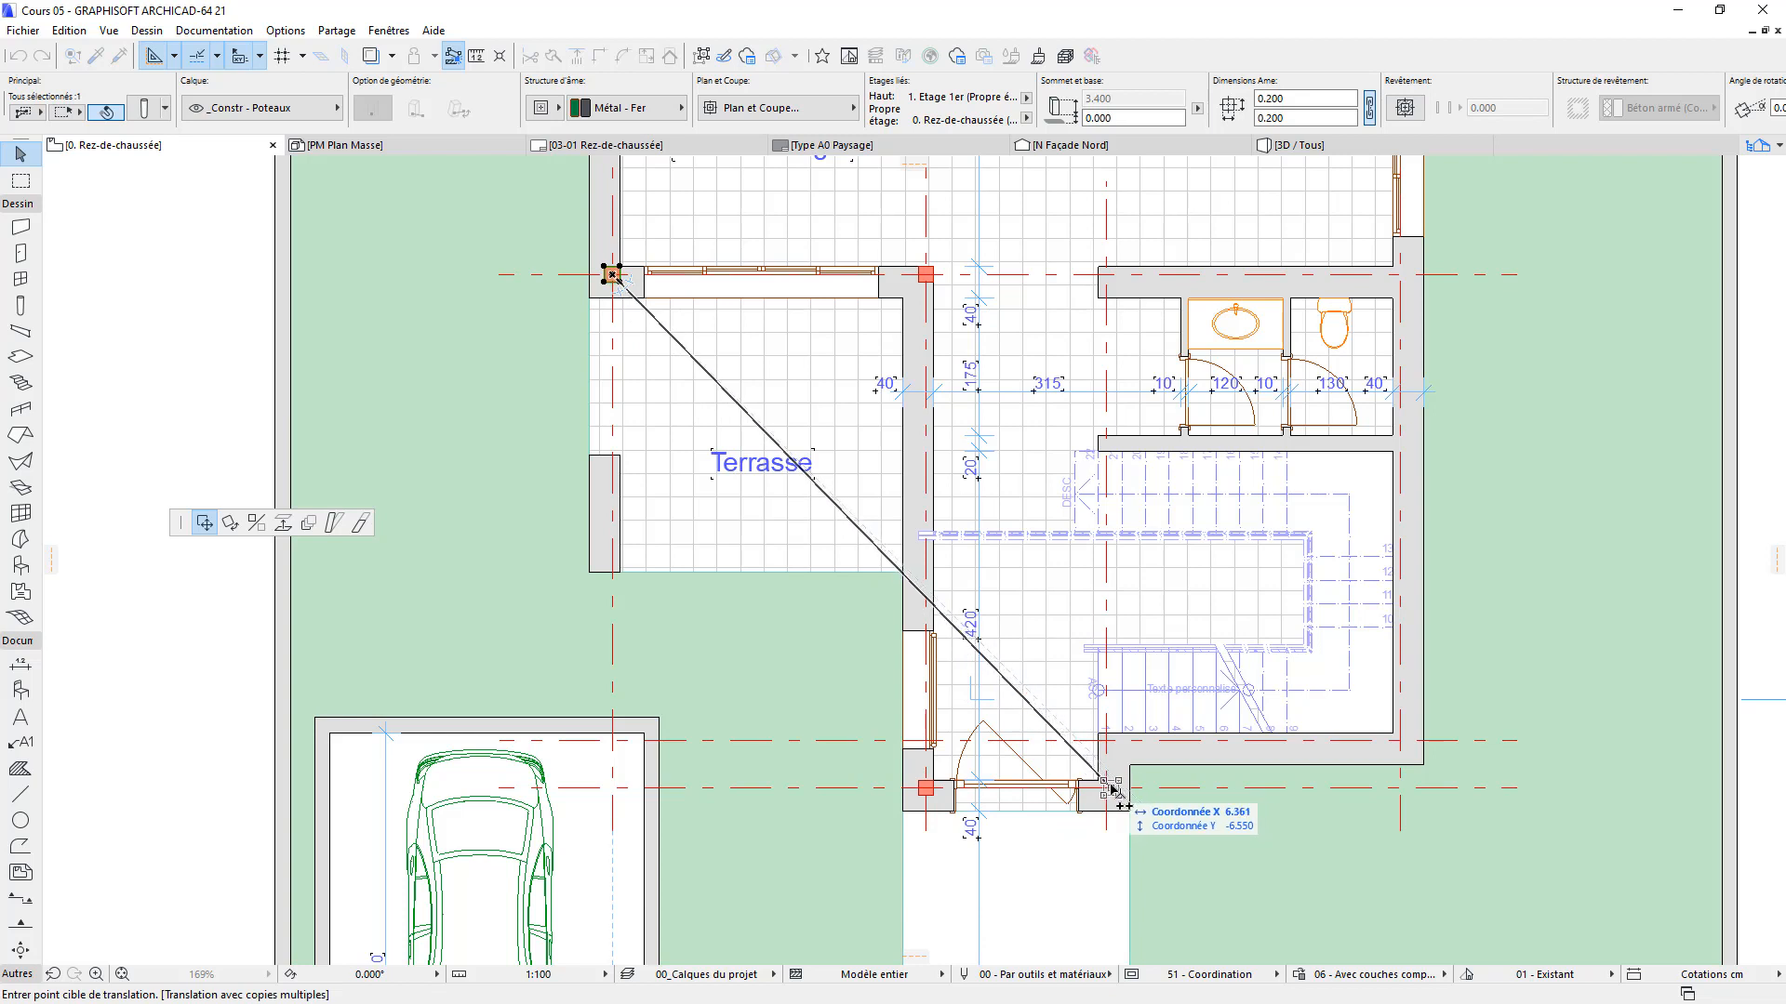
click(1108, 790)
Place column copies at both ends of the stairwell's south wall axis and where the toilets' north wall axis meets the east wall
click(1106, 742)
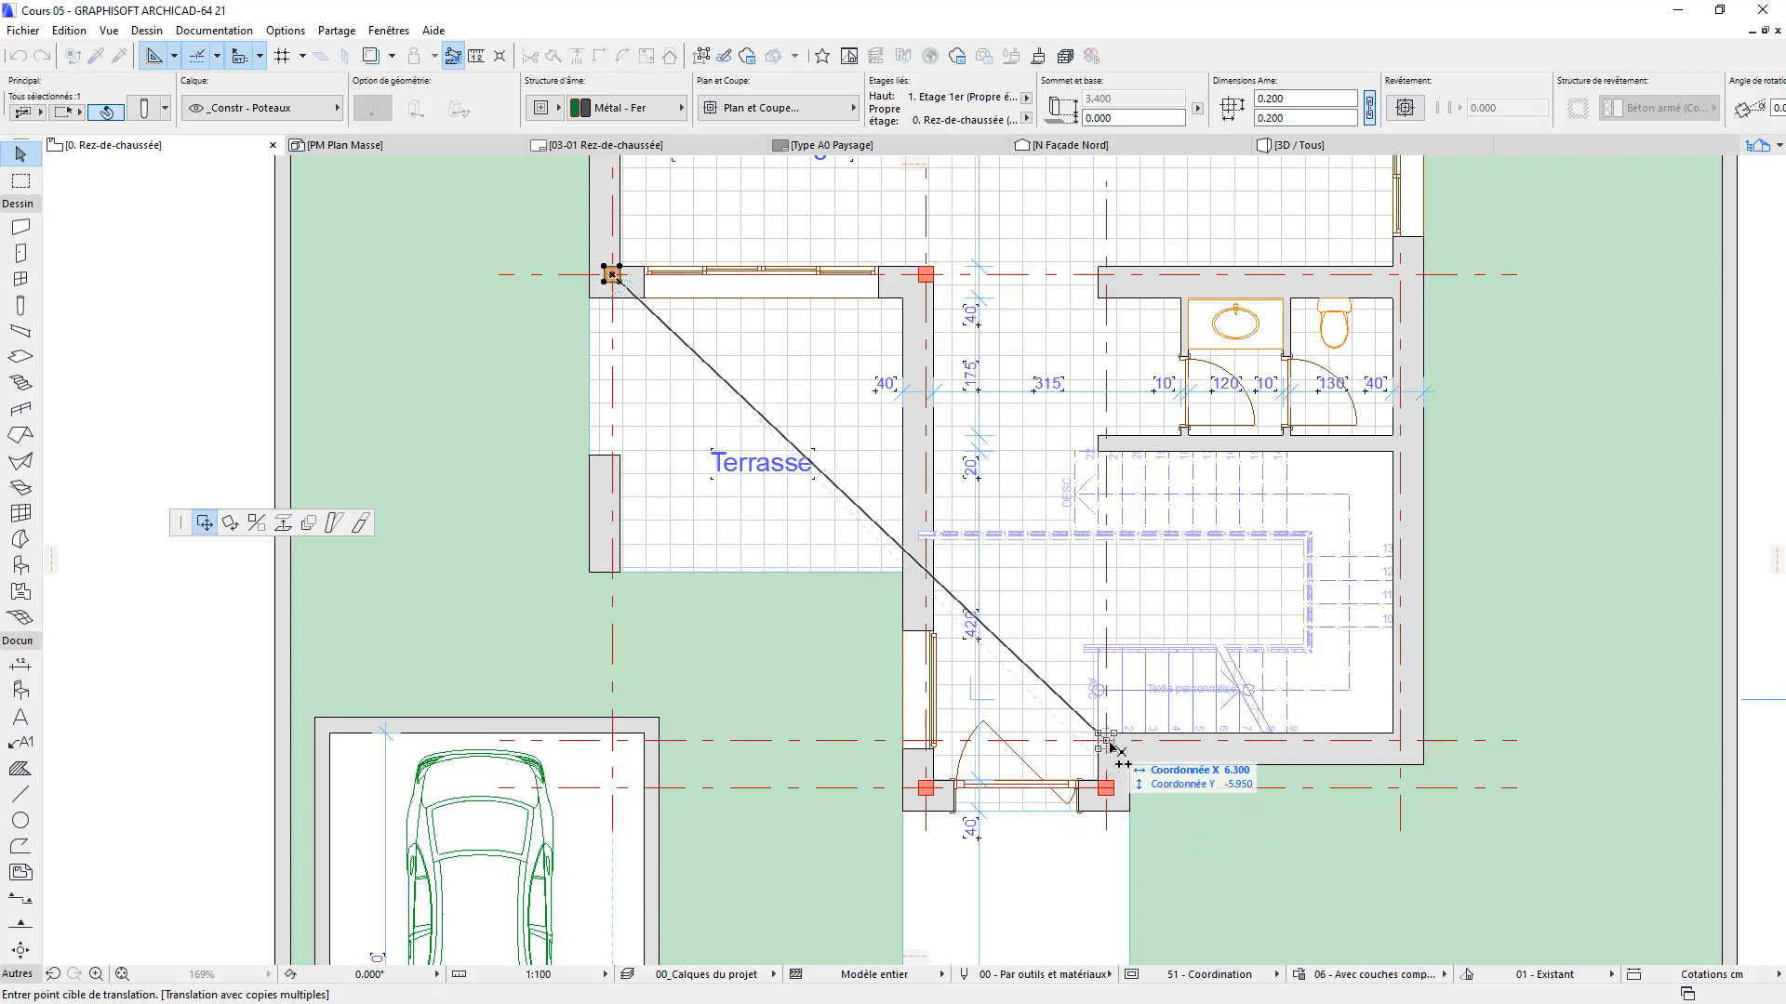
click(1401, 742)
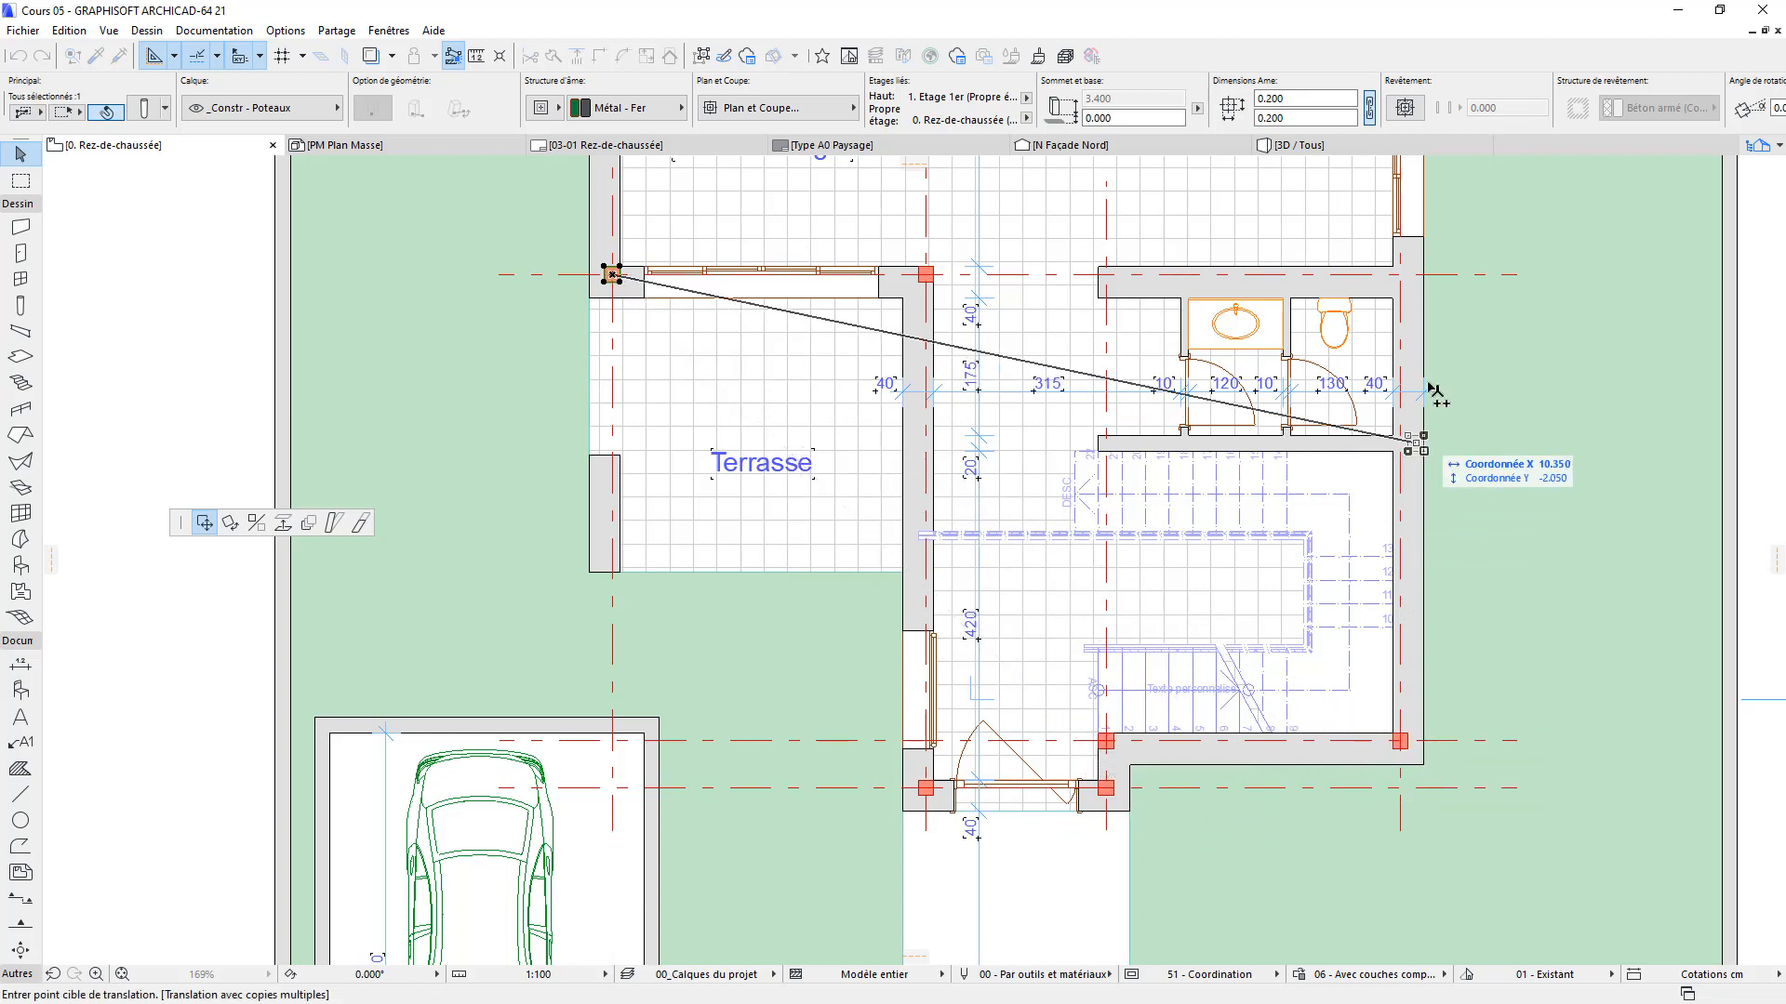
click(1402, 277)
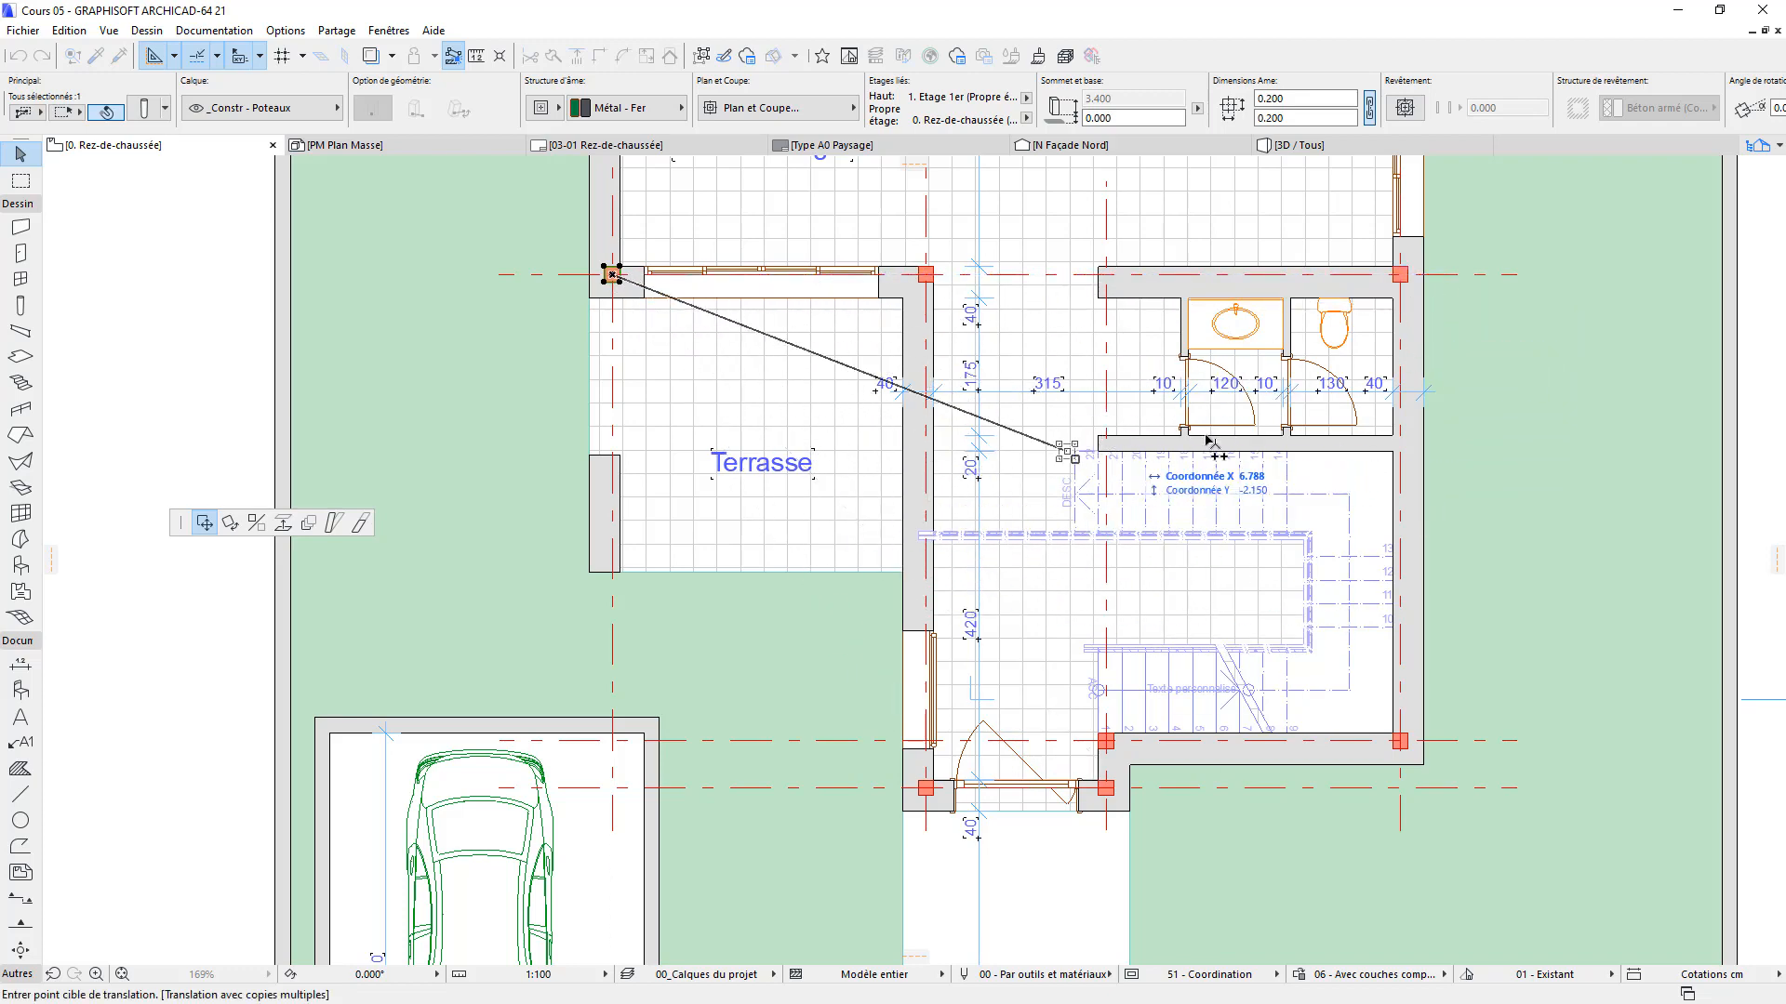
Place three column copies along the dining room's north wall axis, at its intersections with the west, middle and east vertical axes
scroll(1216, 406, down, 3)
middle_drag(1217, 407, 1017, 774)
scroll(869, 510, up, 4)
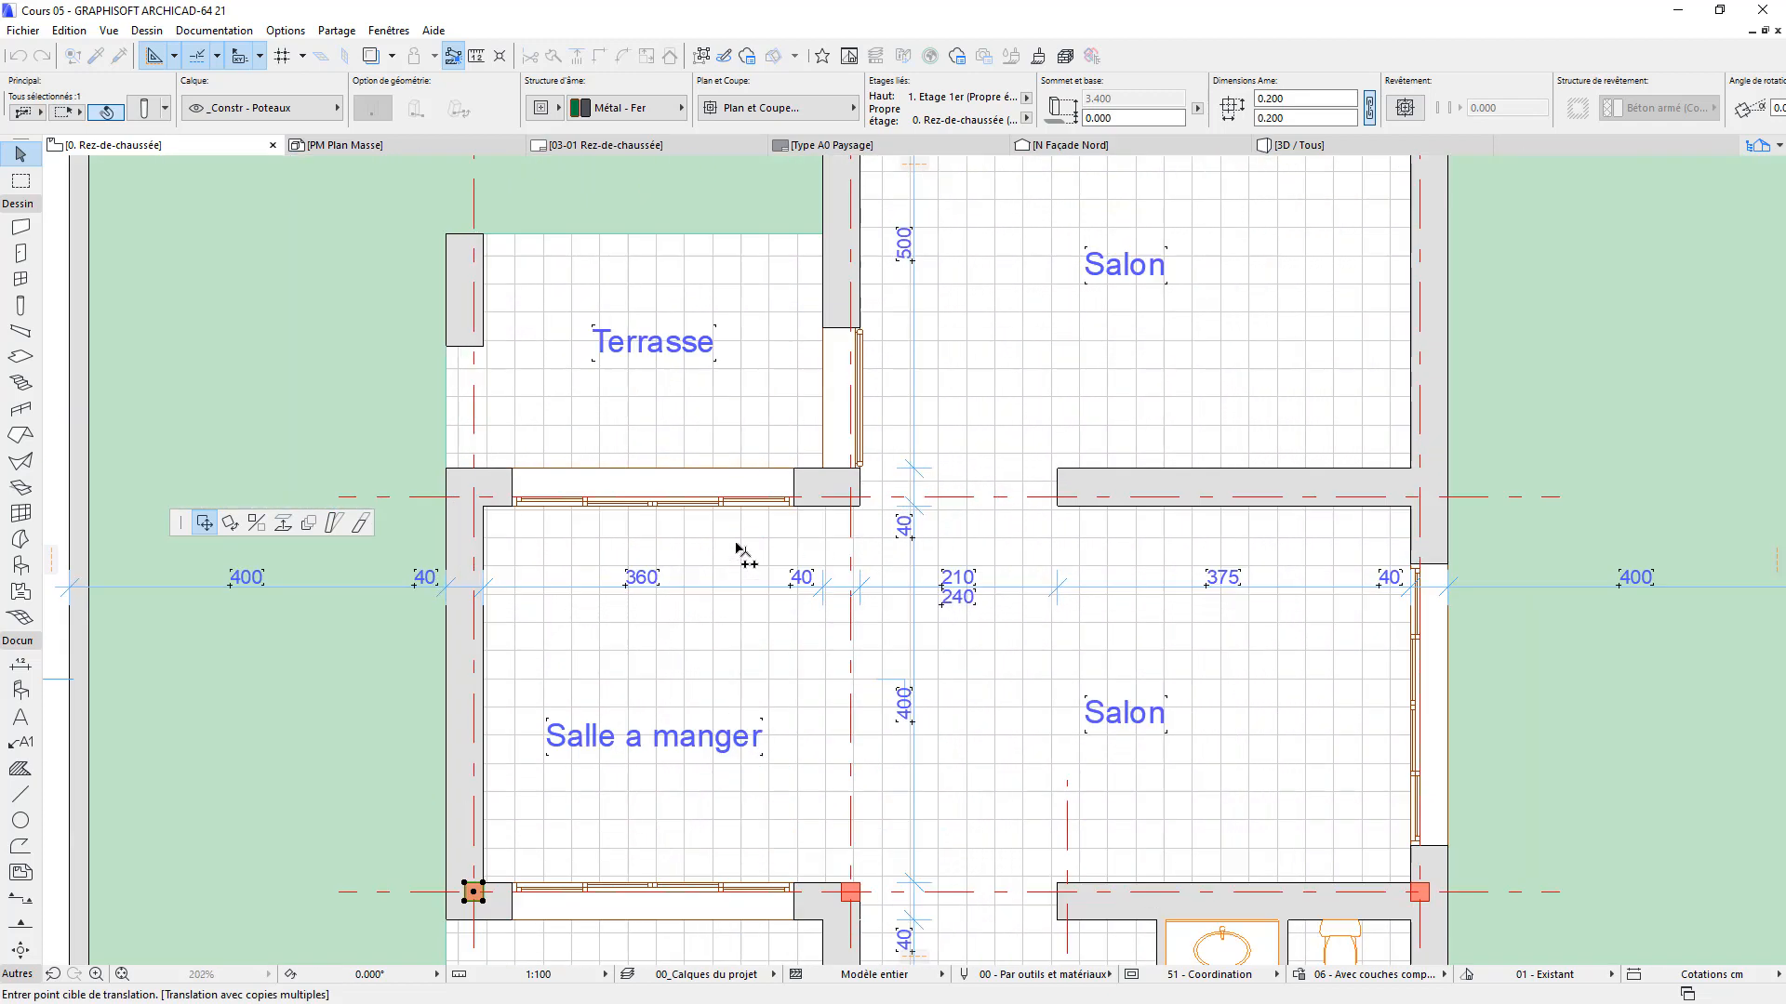
click(476, 498)
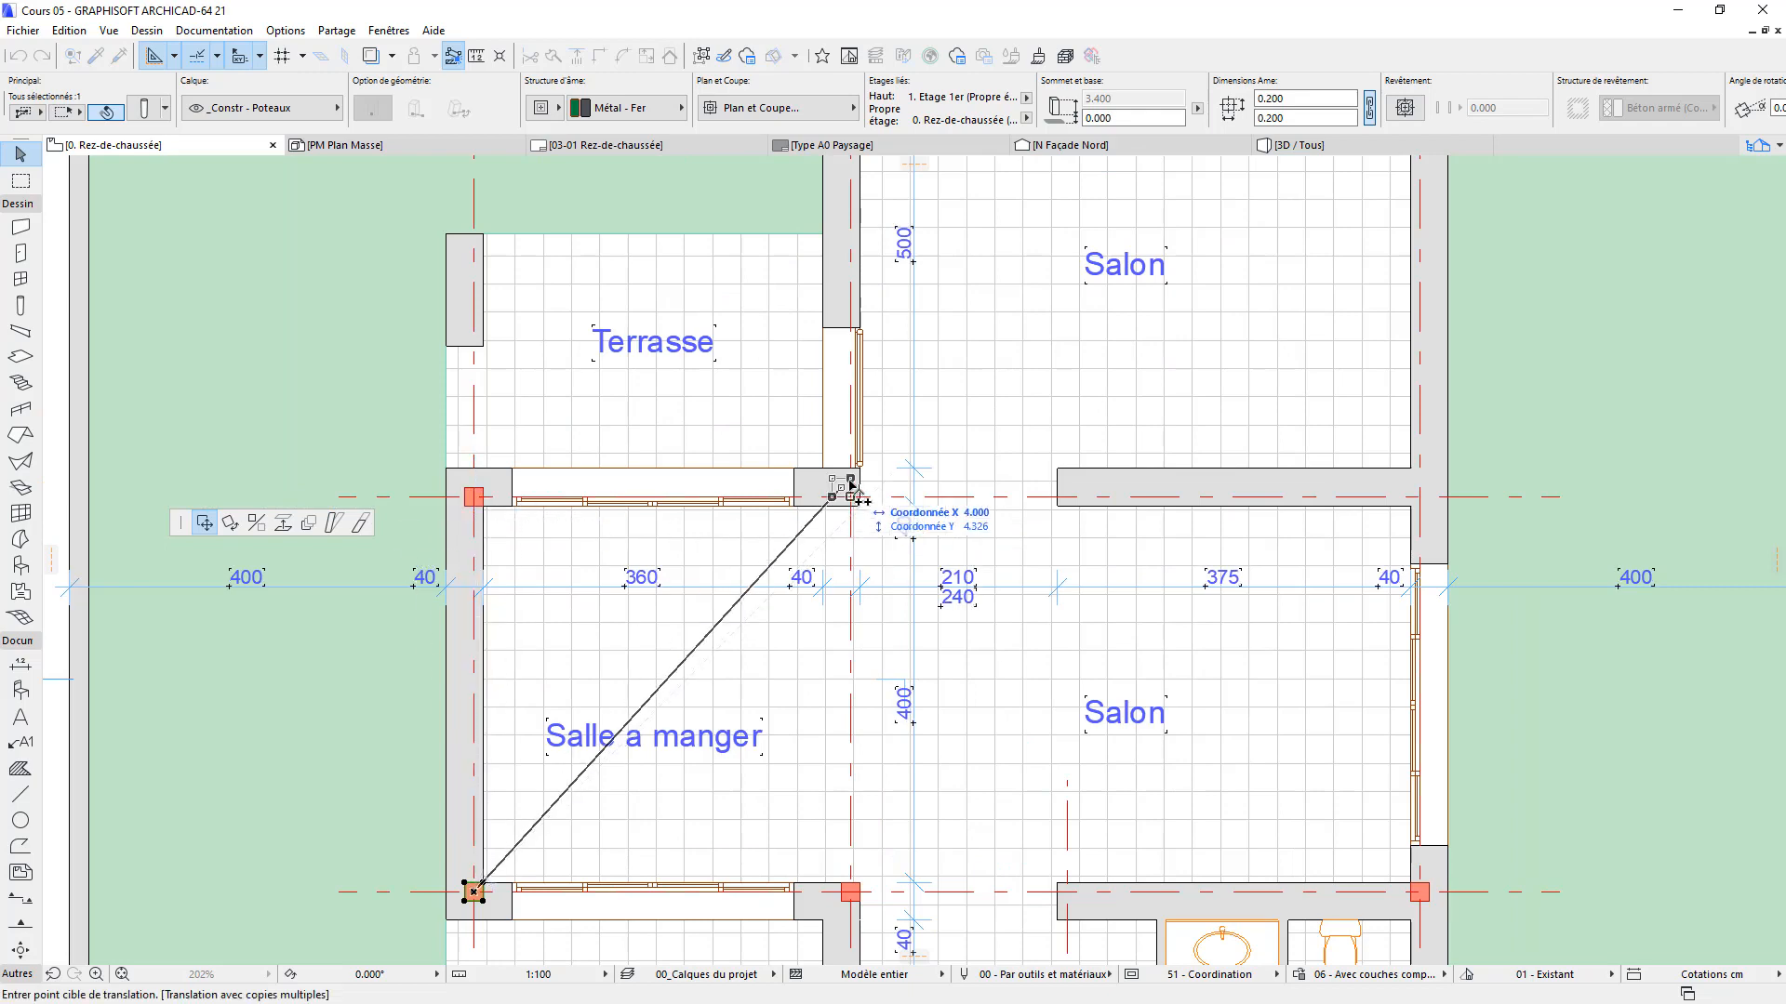
click(850, 496)
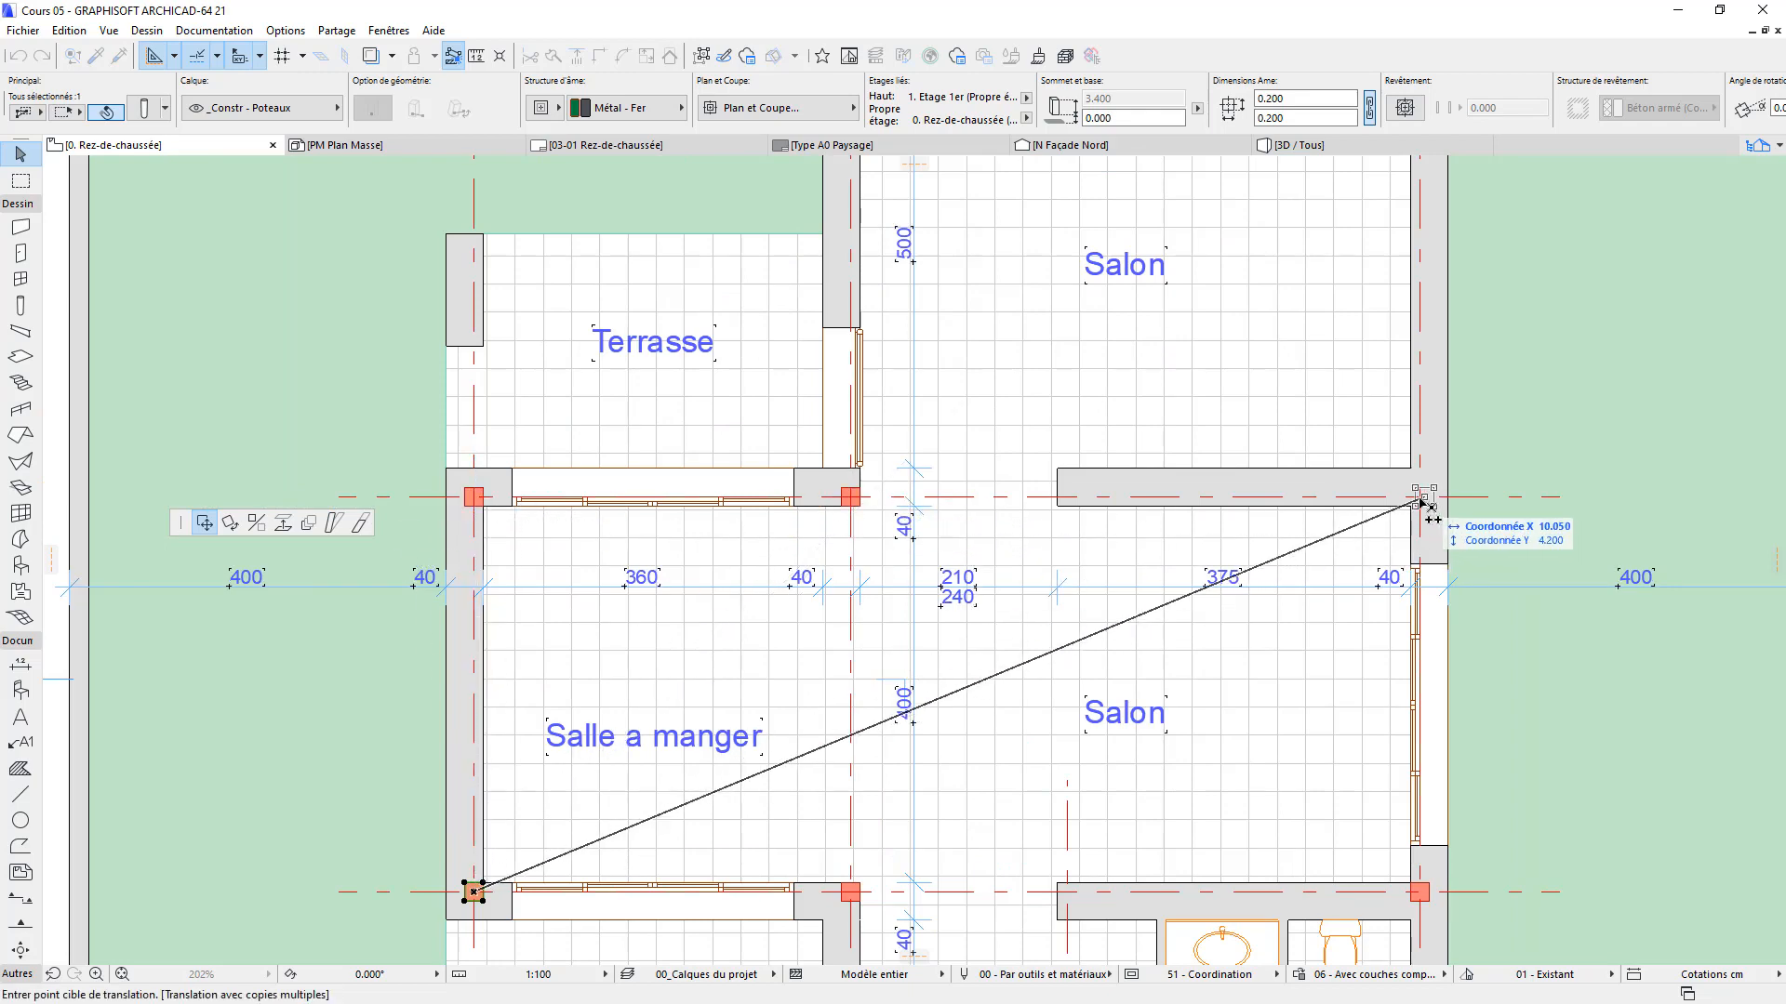
click(1419, 497)
Place column copies at the axis intersections in the northeast and northwest corners of the northern salon
middle_drag(1450, 442, 1360, 651)
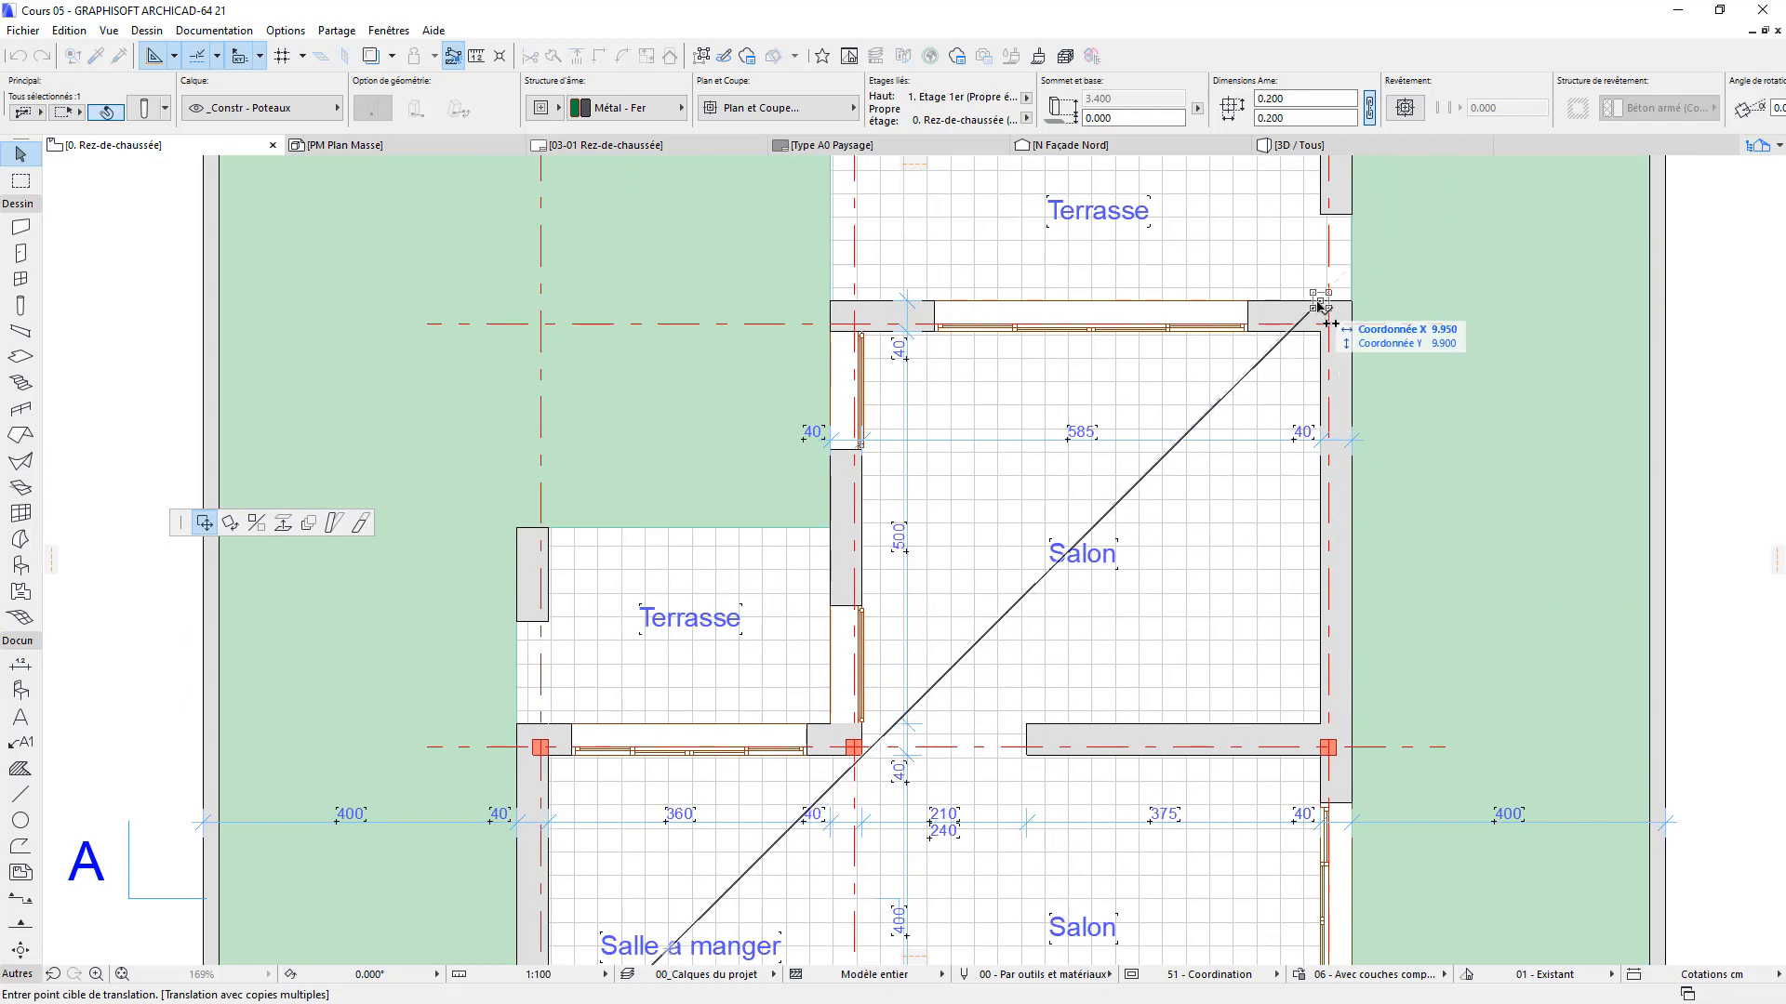
scroll(1321, 307, up, 2)
click(1336, 341)
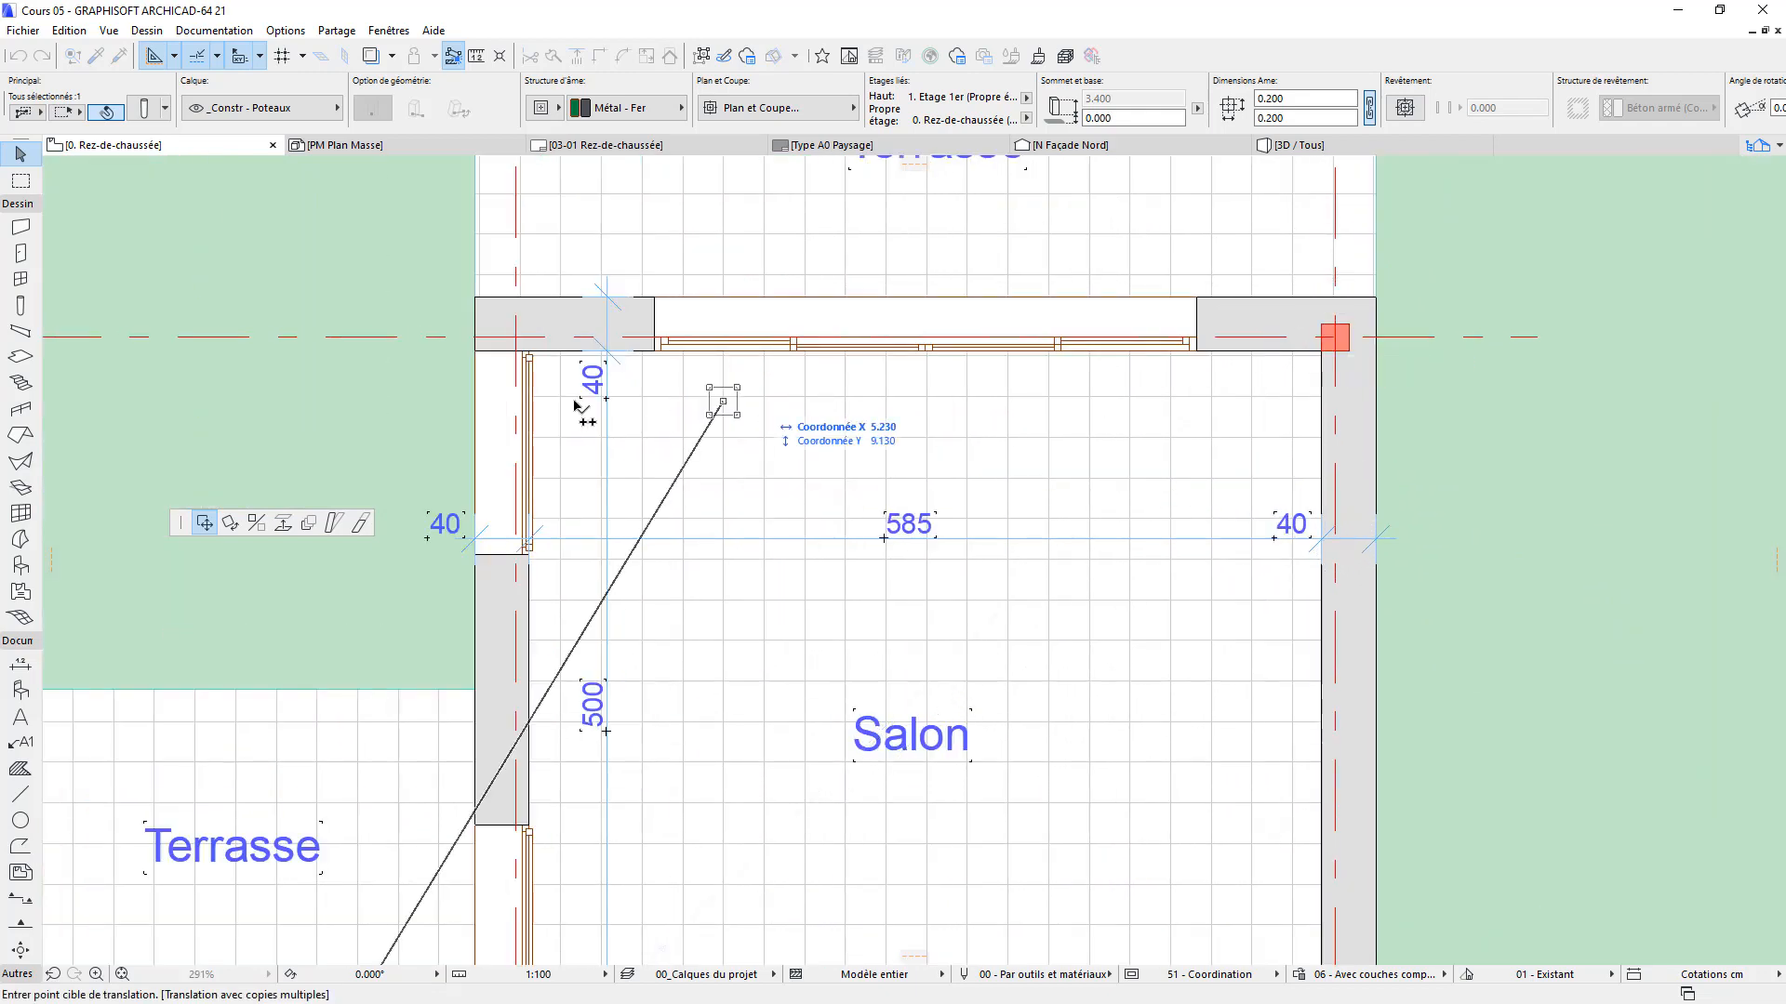
click(516, 340)
Place a column copy at the west end of the toilets' north wall, on the vertical axis beside the entrance
scroll(636, 379, down, 3)
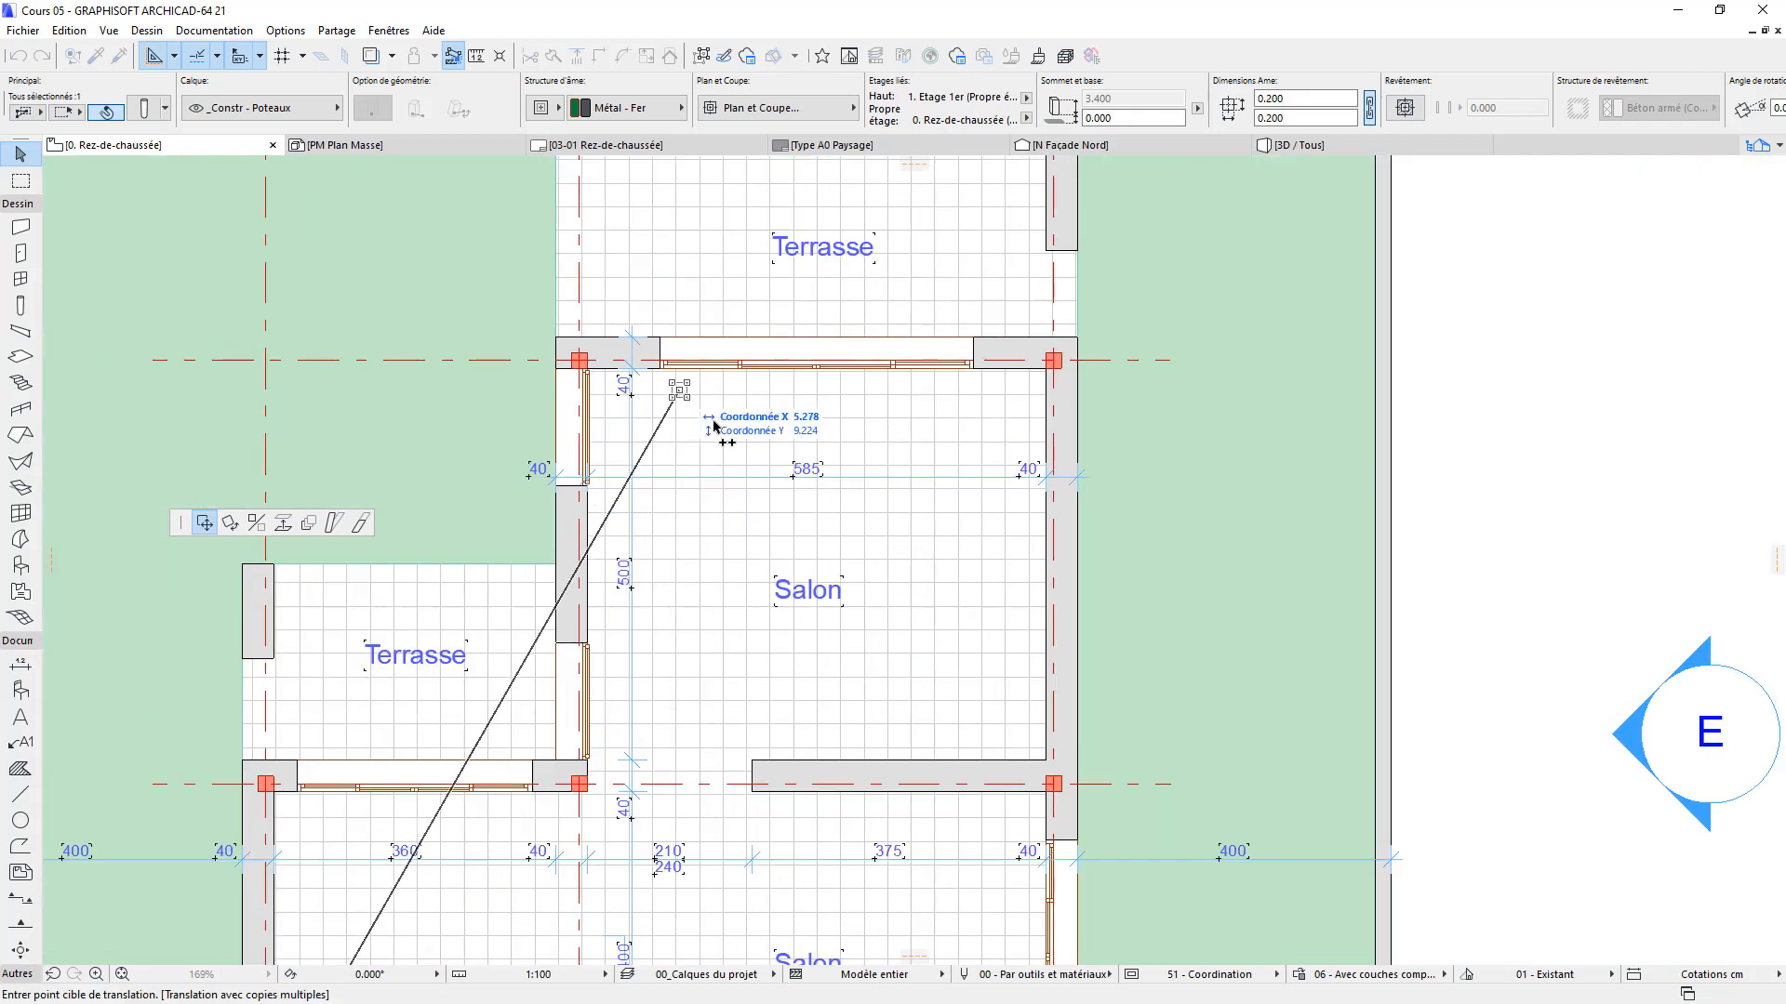
middle_drag(955, 671, 1136, 386)
scroll(1098, 479, down, 2)
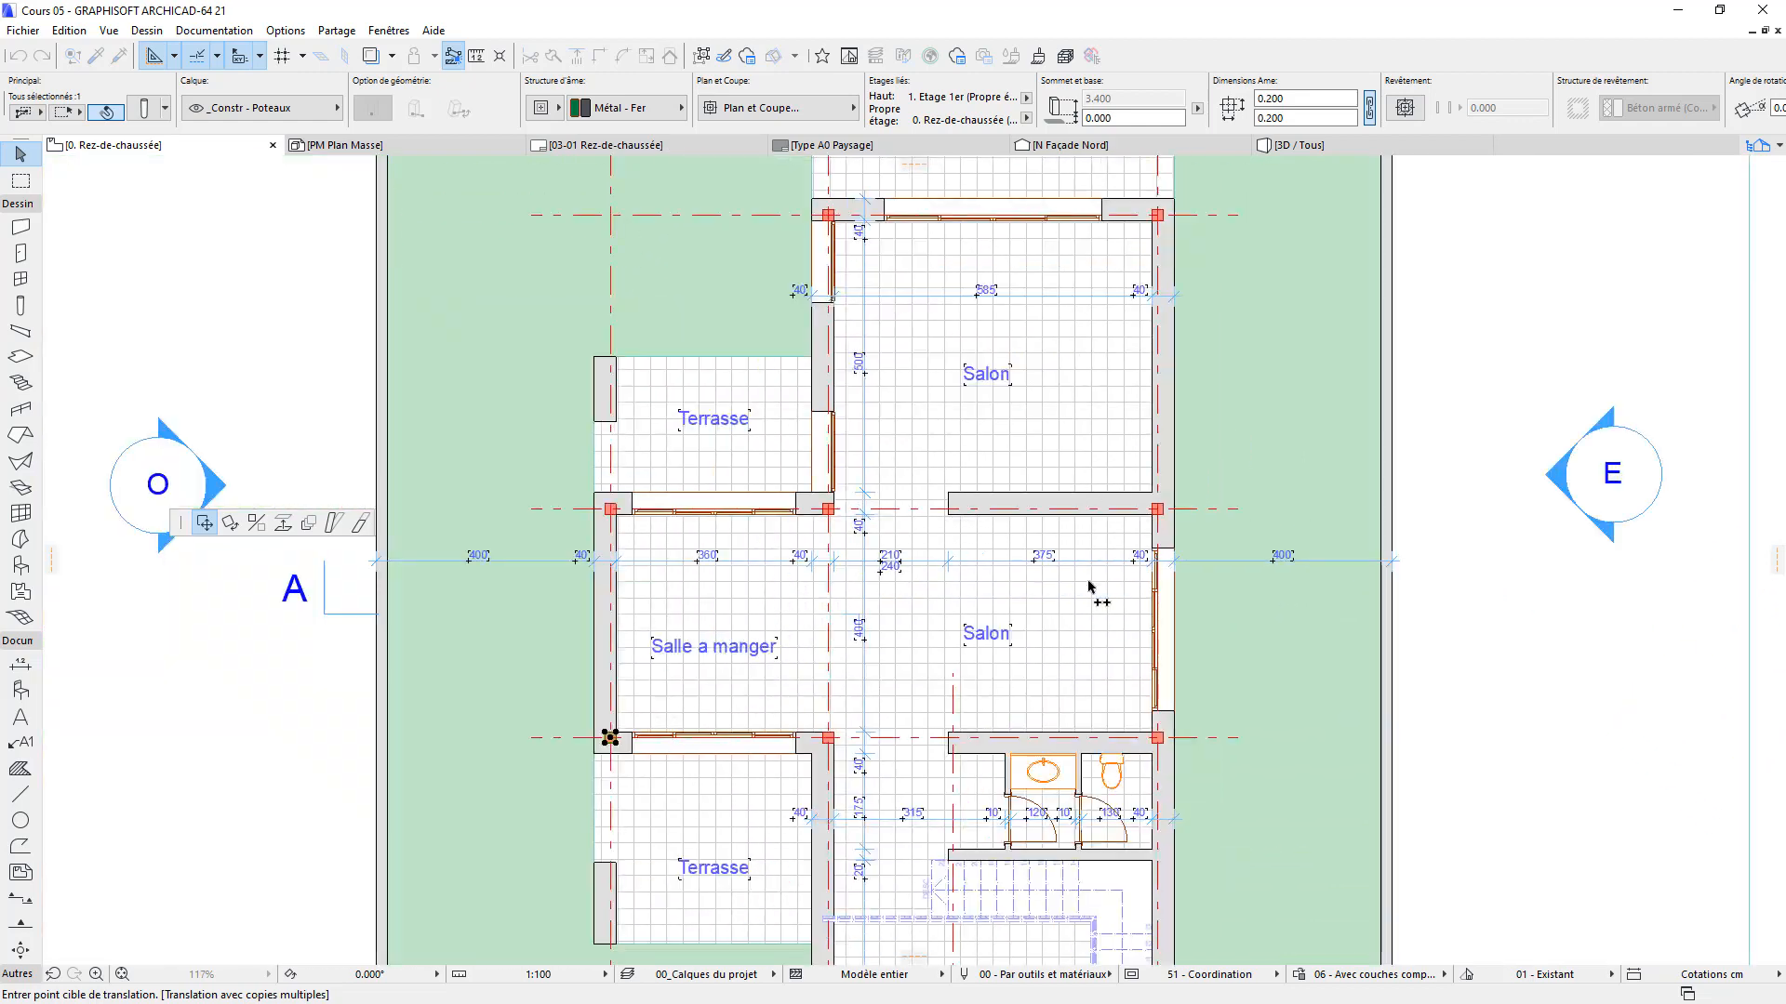
middle_drag(950, 657, 824, 373)
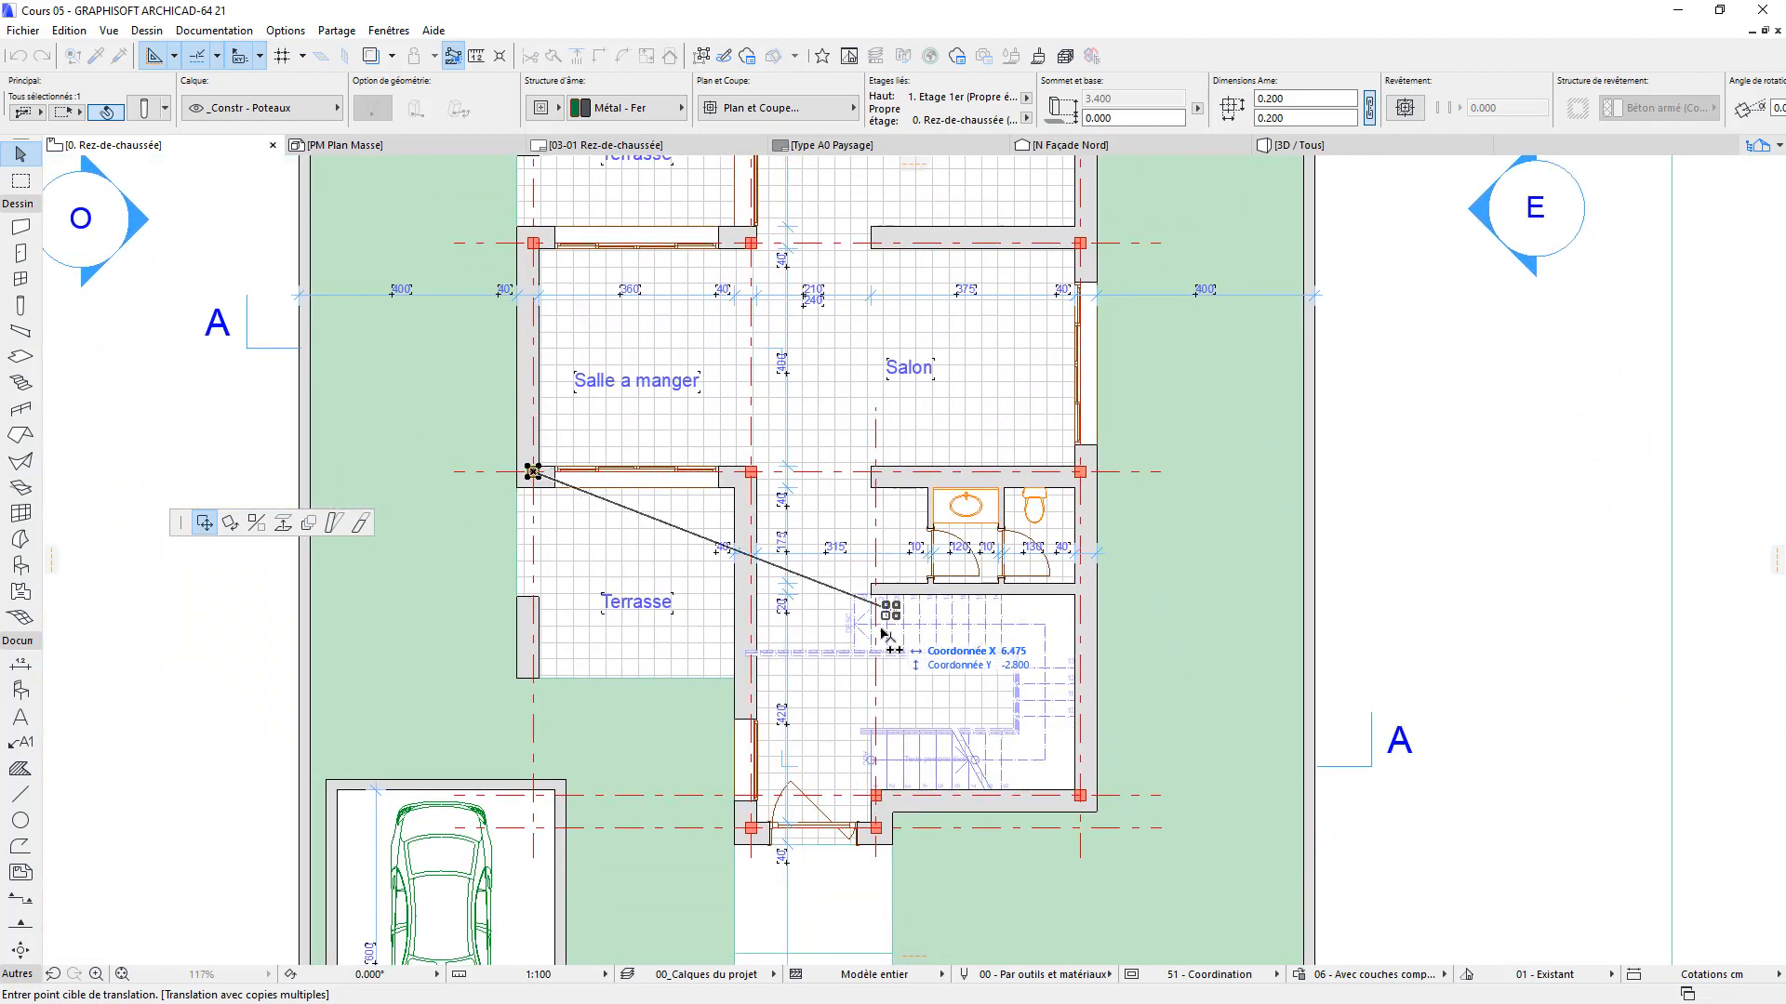
scroll(869, 677, up, 1)
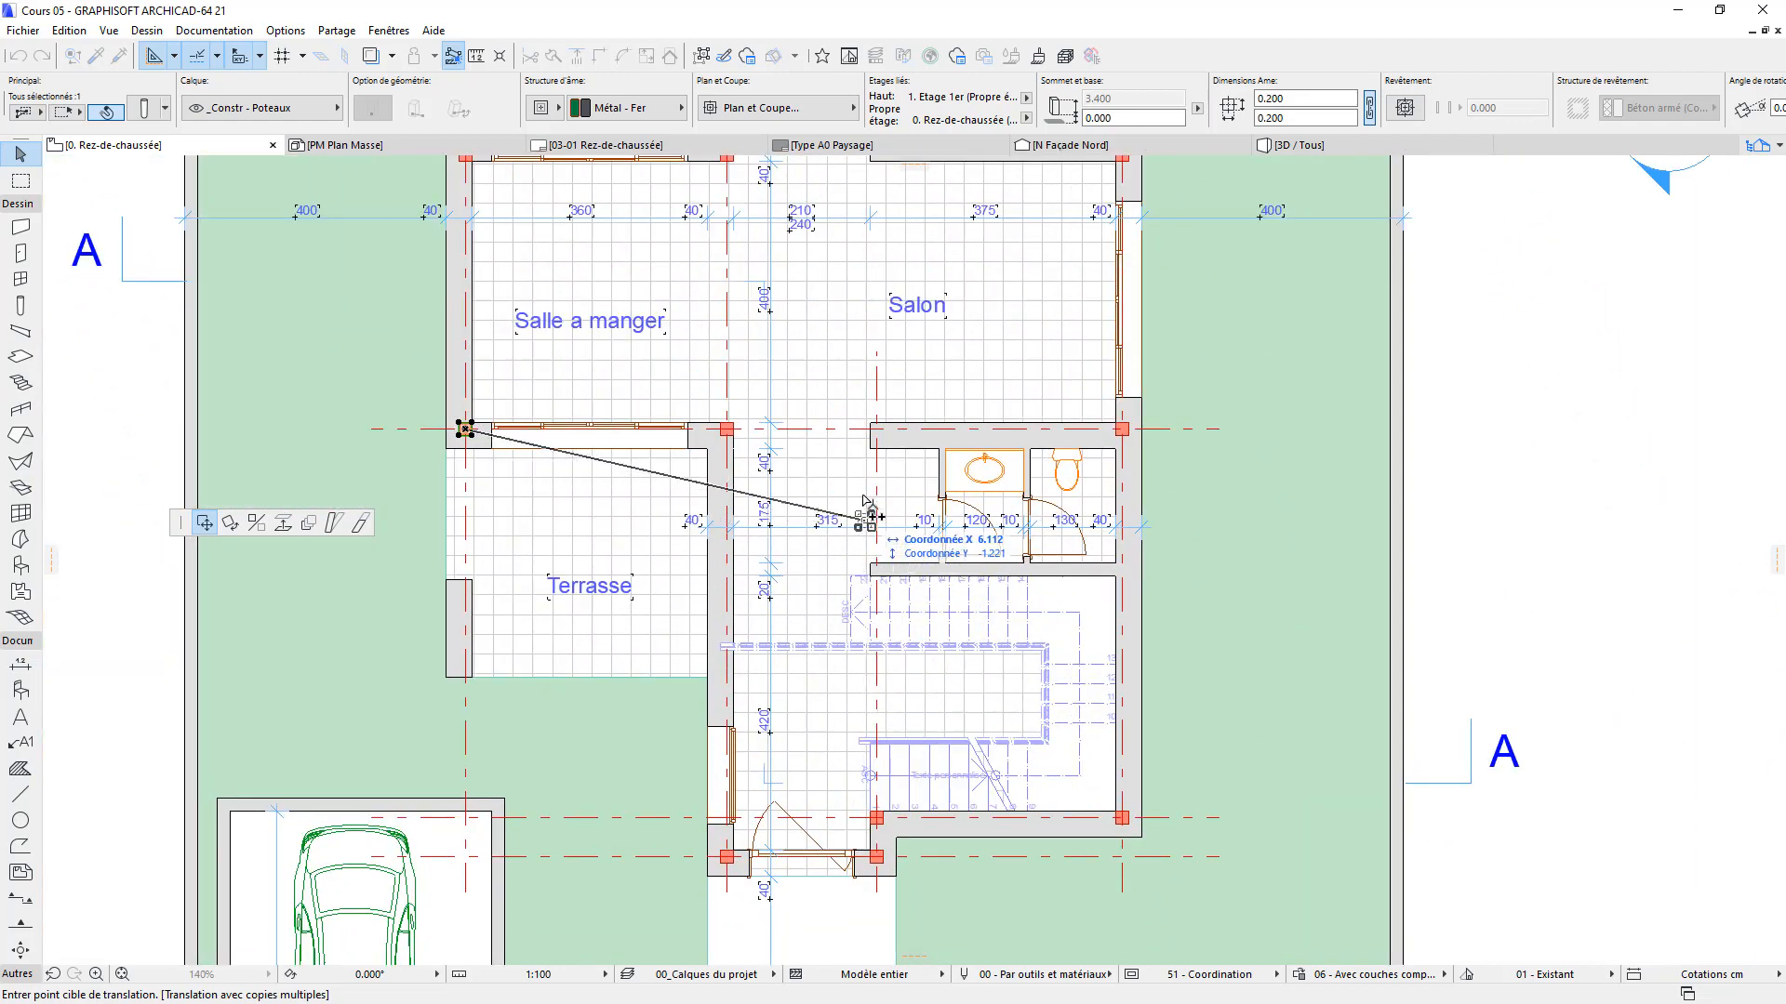
scroll(869, 510, up, 2)
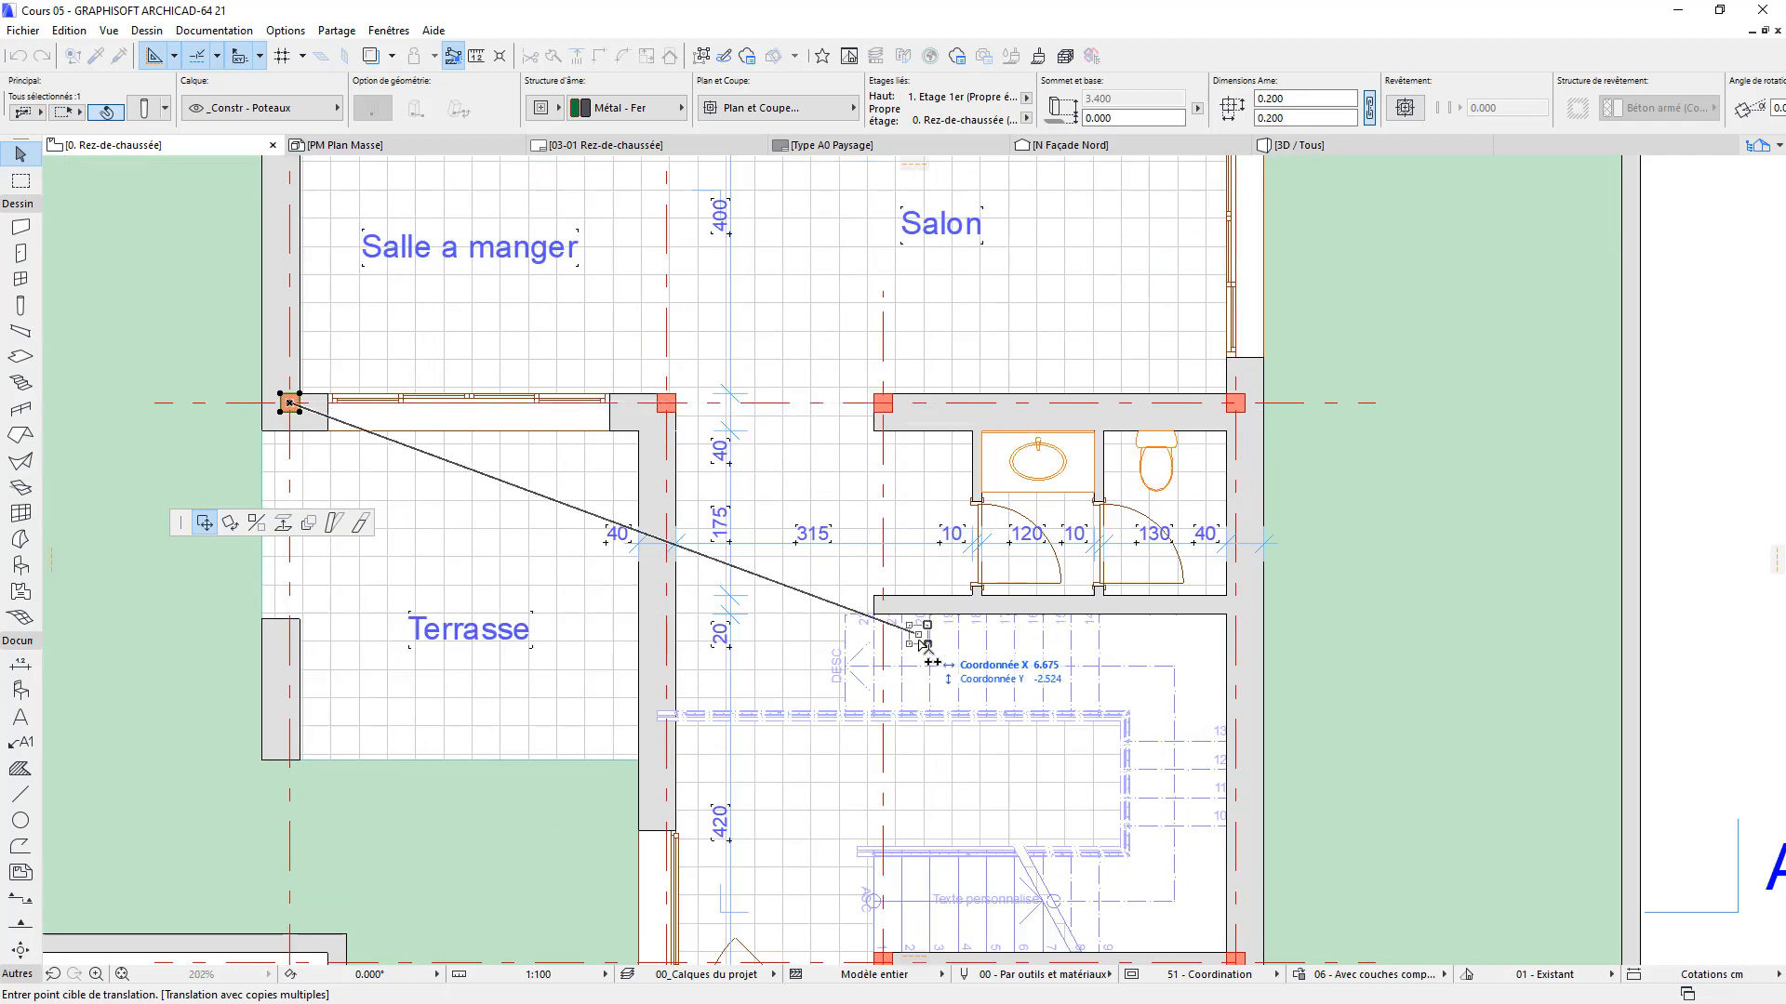
middle_drag(893, 705, 874, 446)
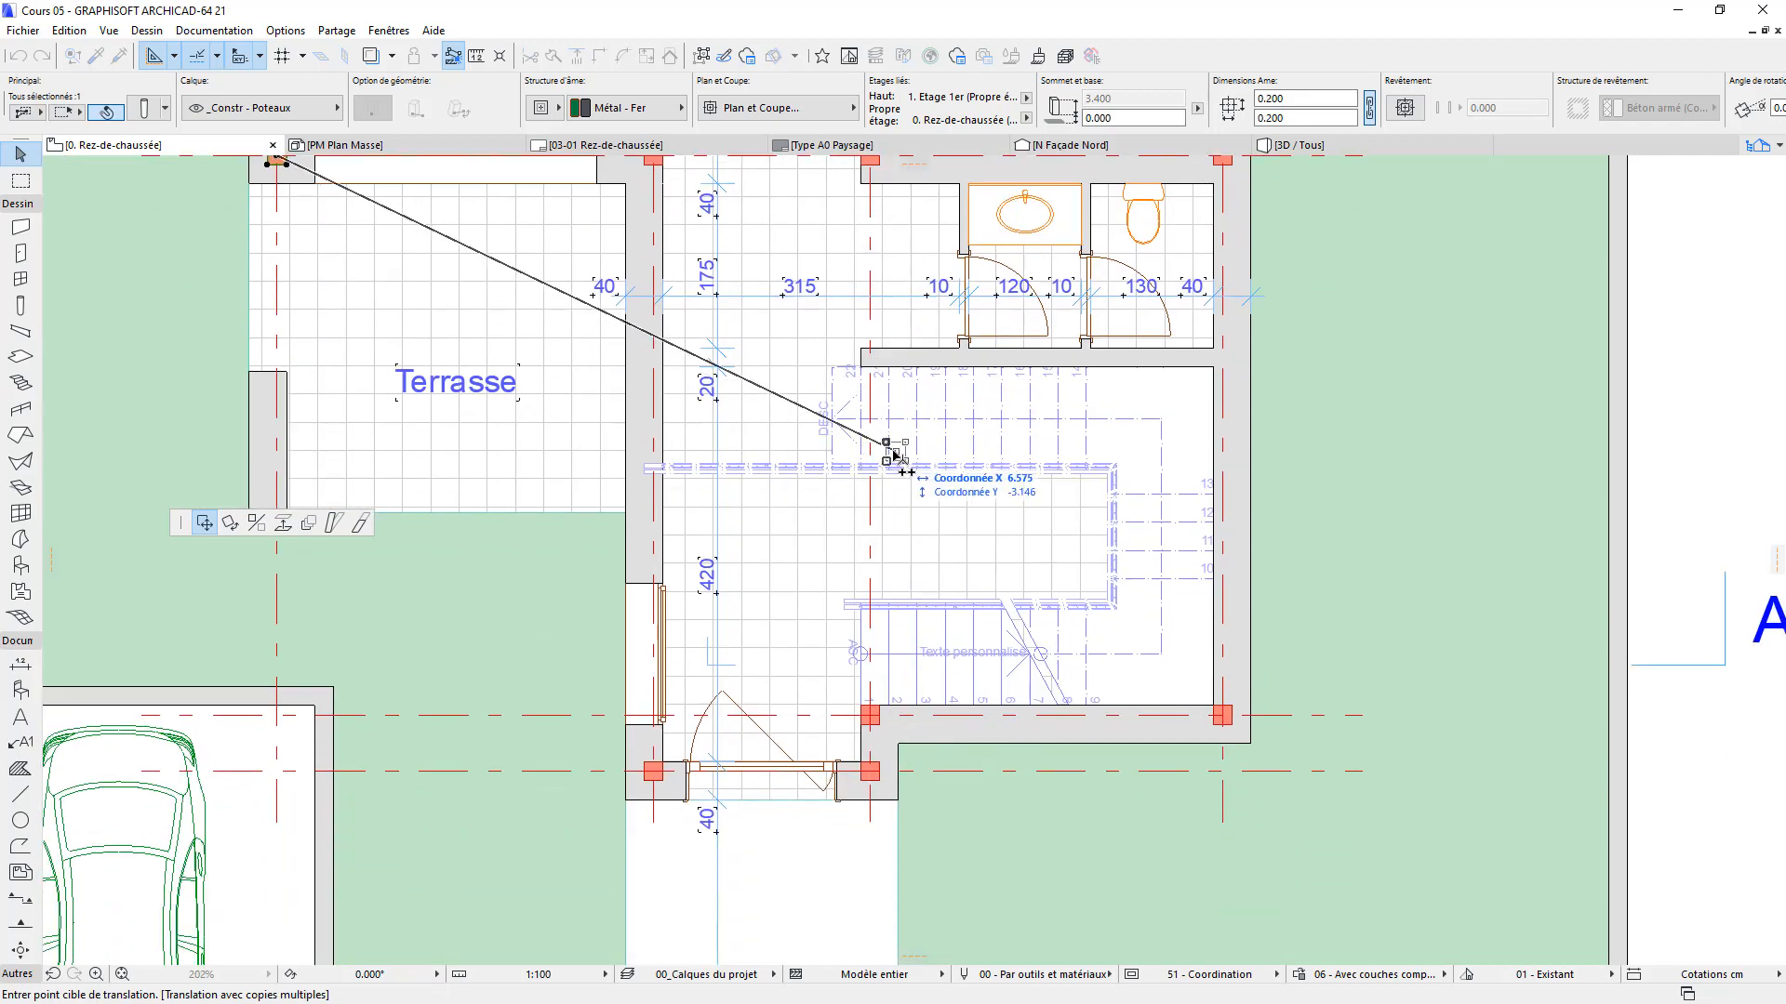
Finish placing column copies and copy the stairwell's south wall axis line north onto the centre of the toilets' south wall
key(Escape)
key(Escape)
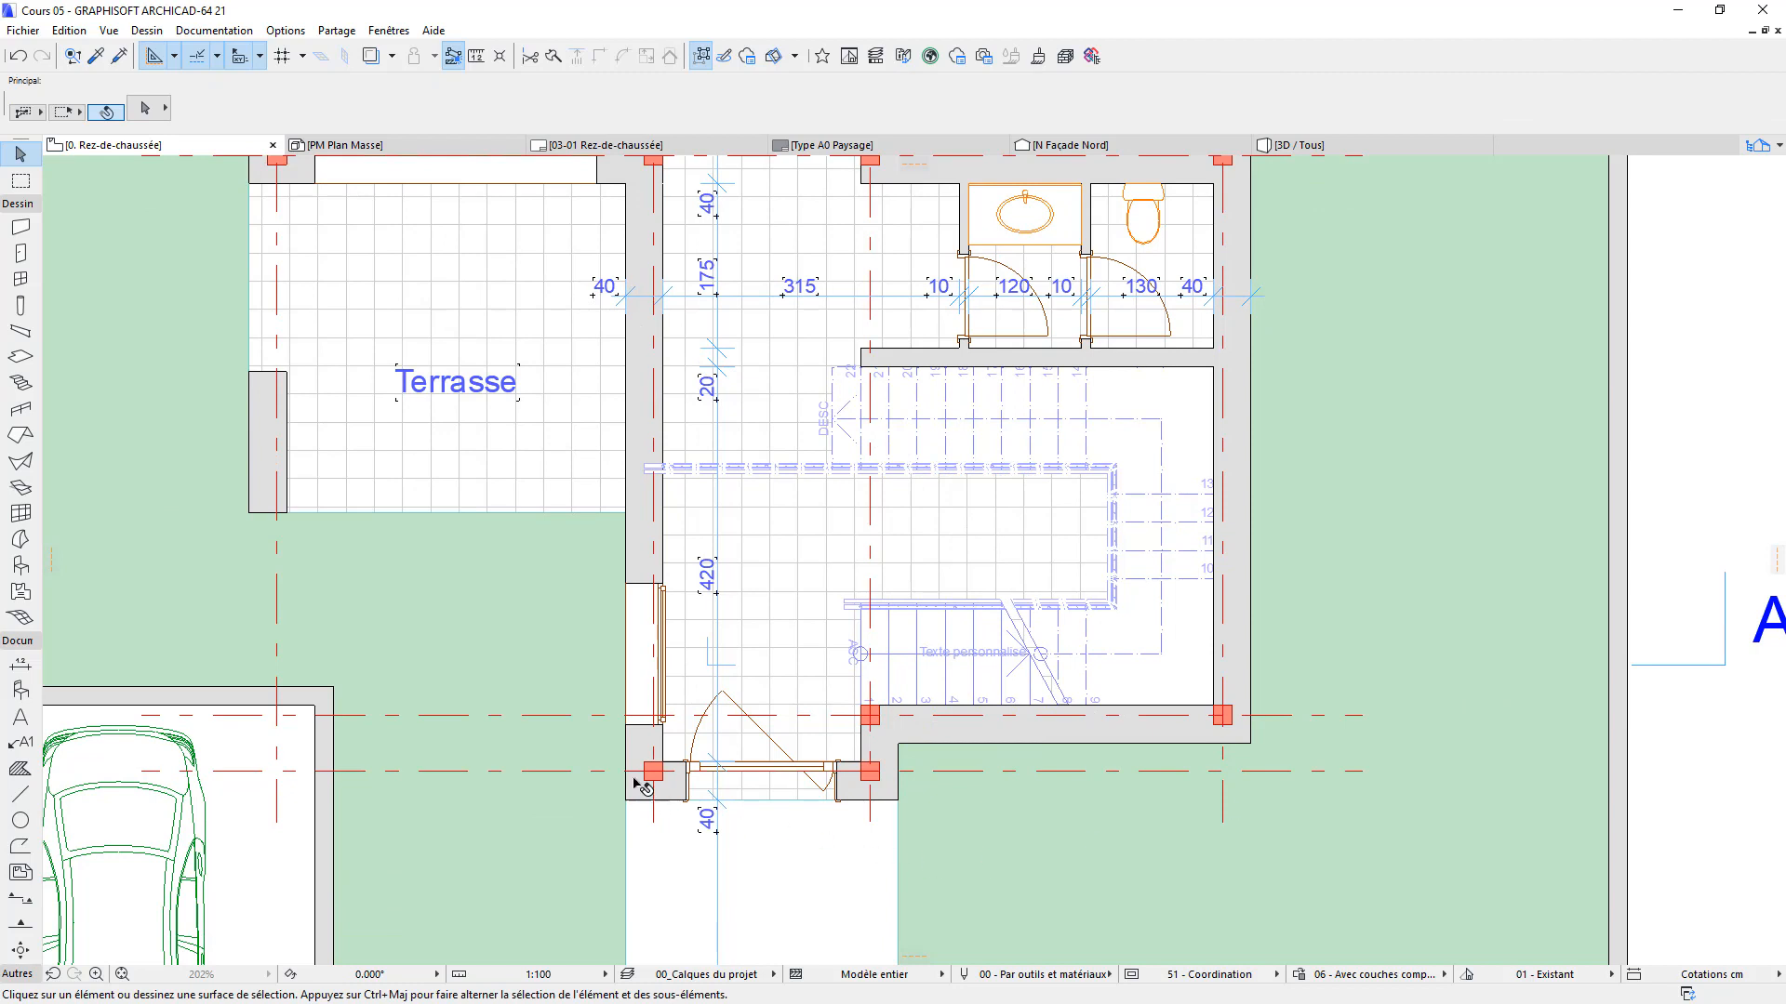
click(1142, 715)
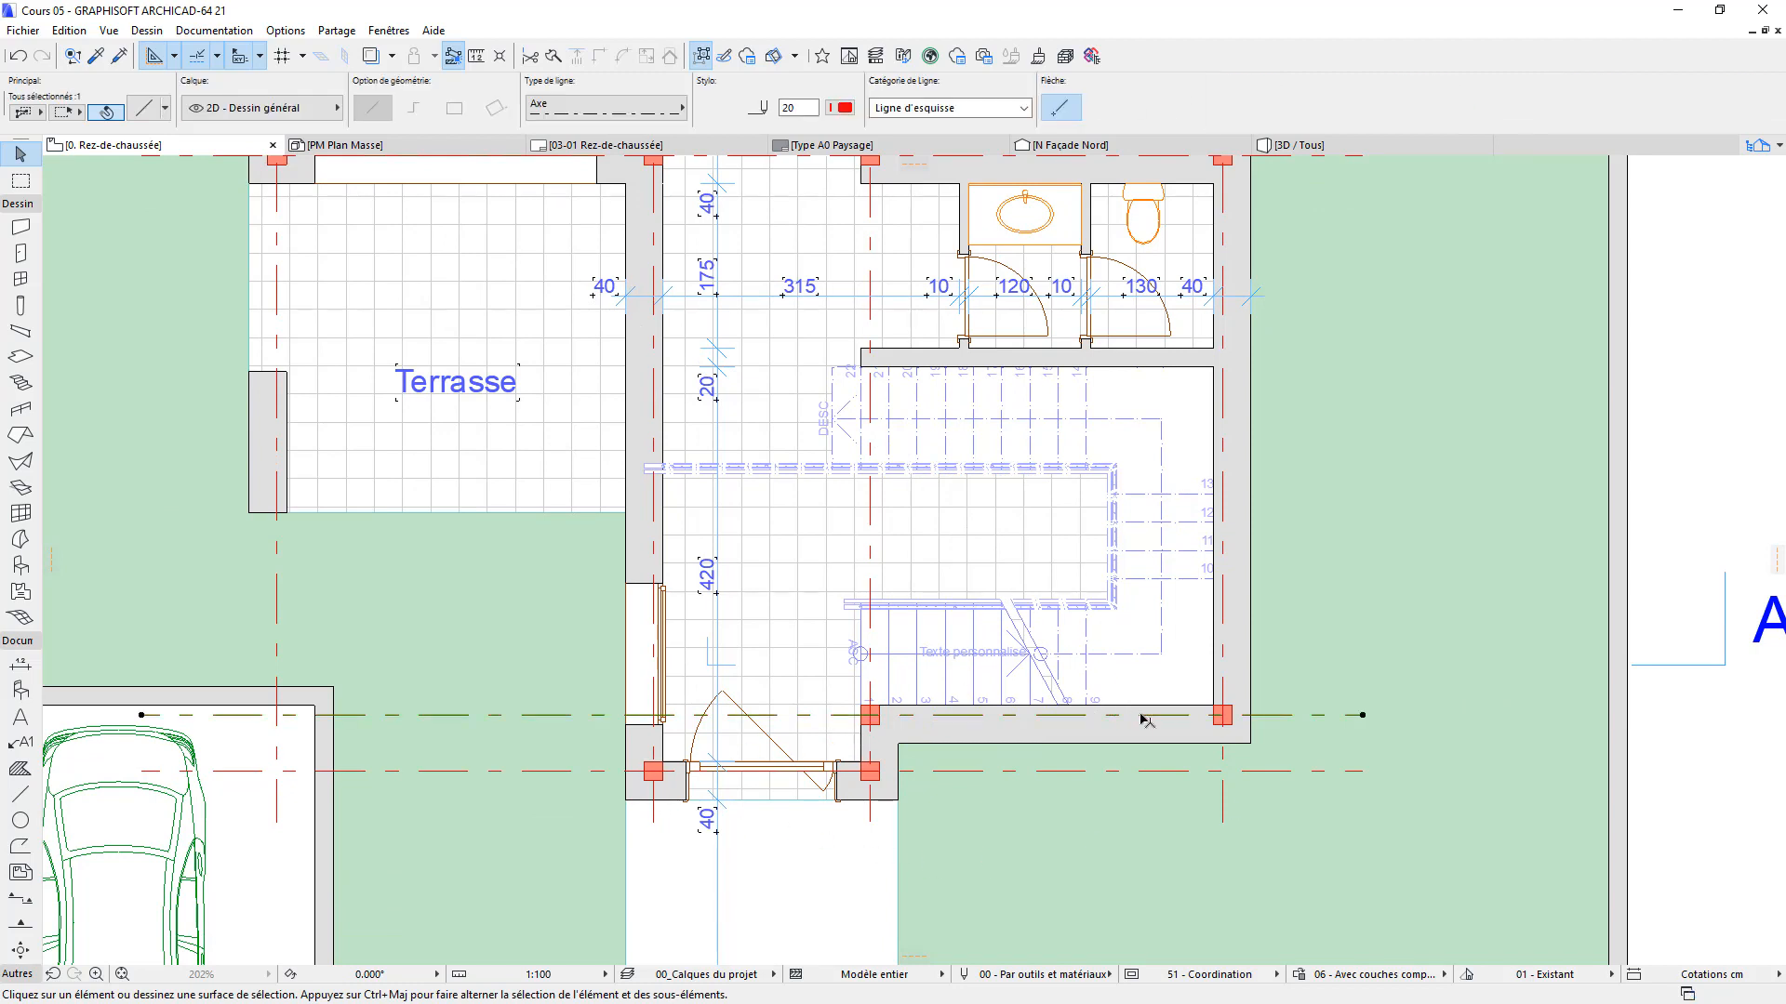
key(ctrl+d)
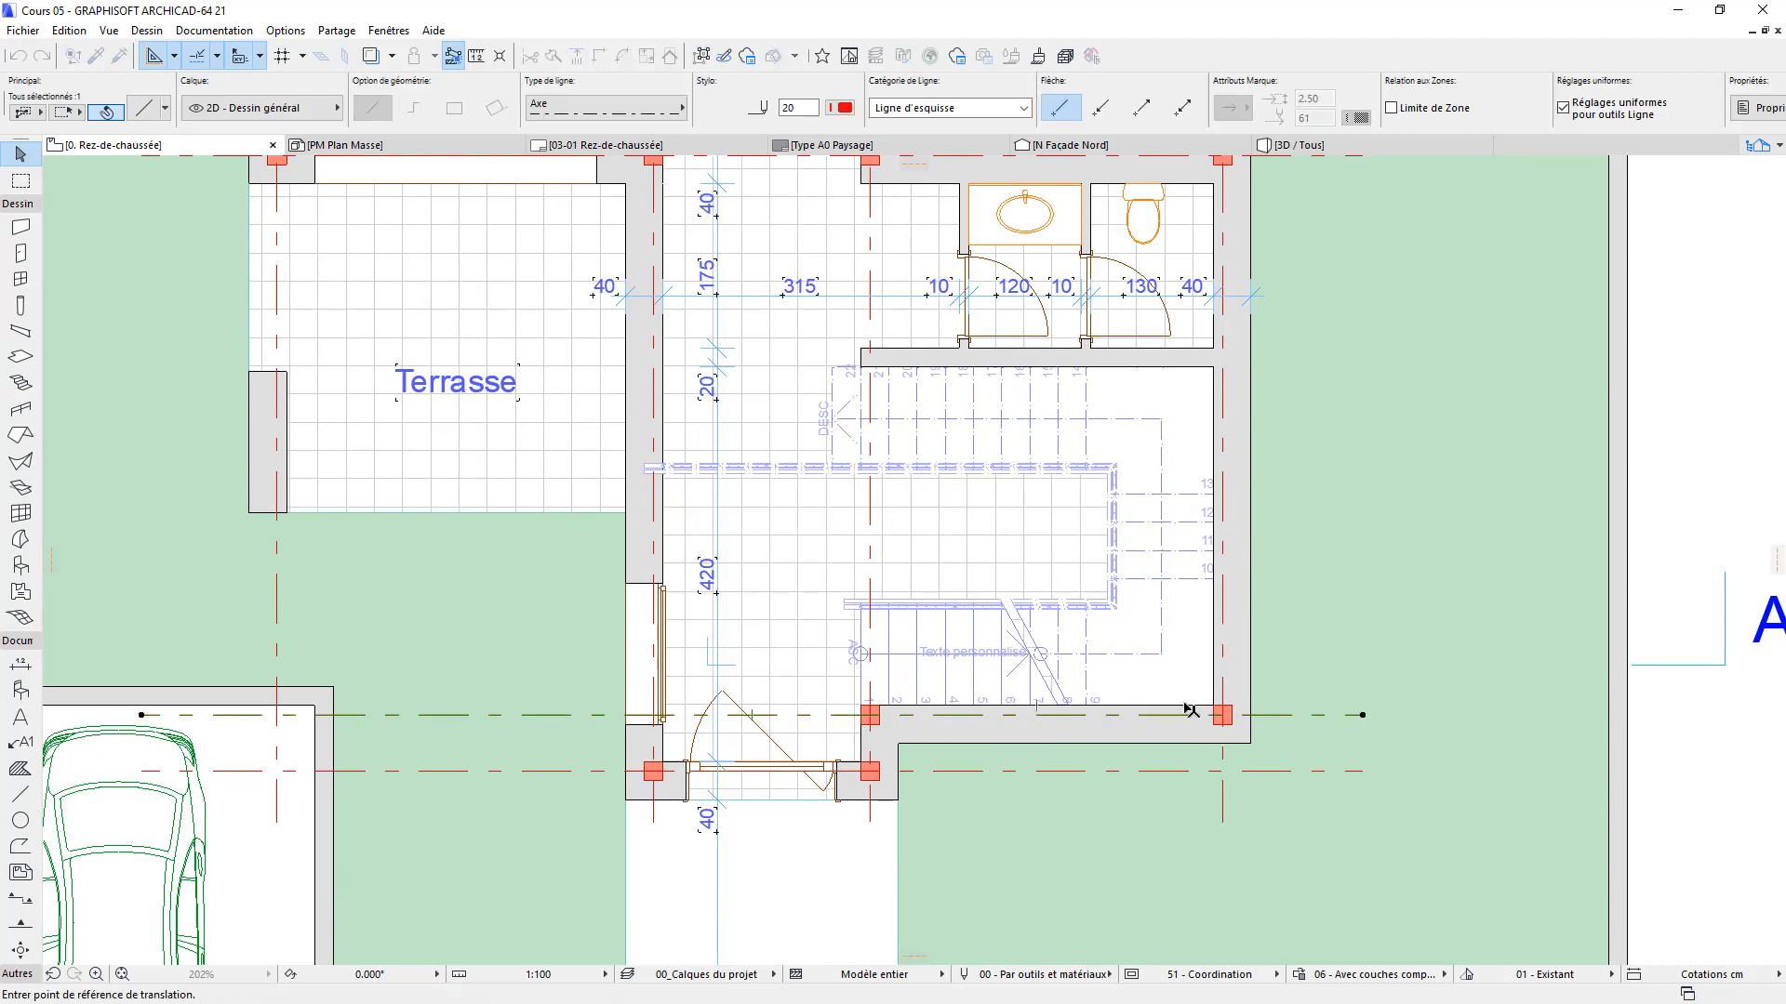
click(1184, 705)
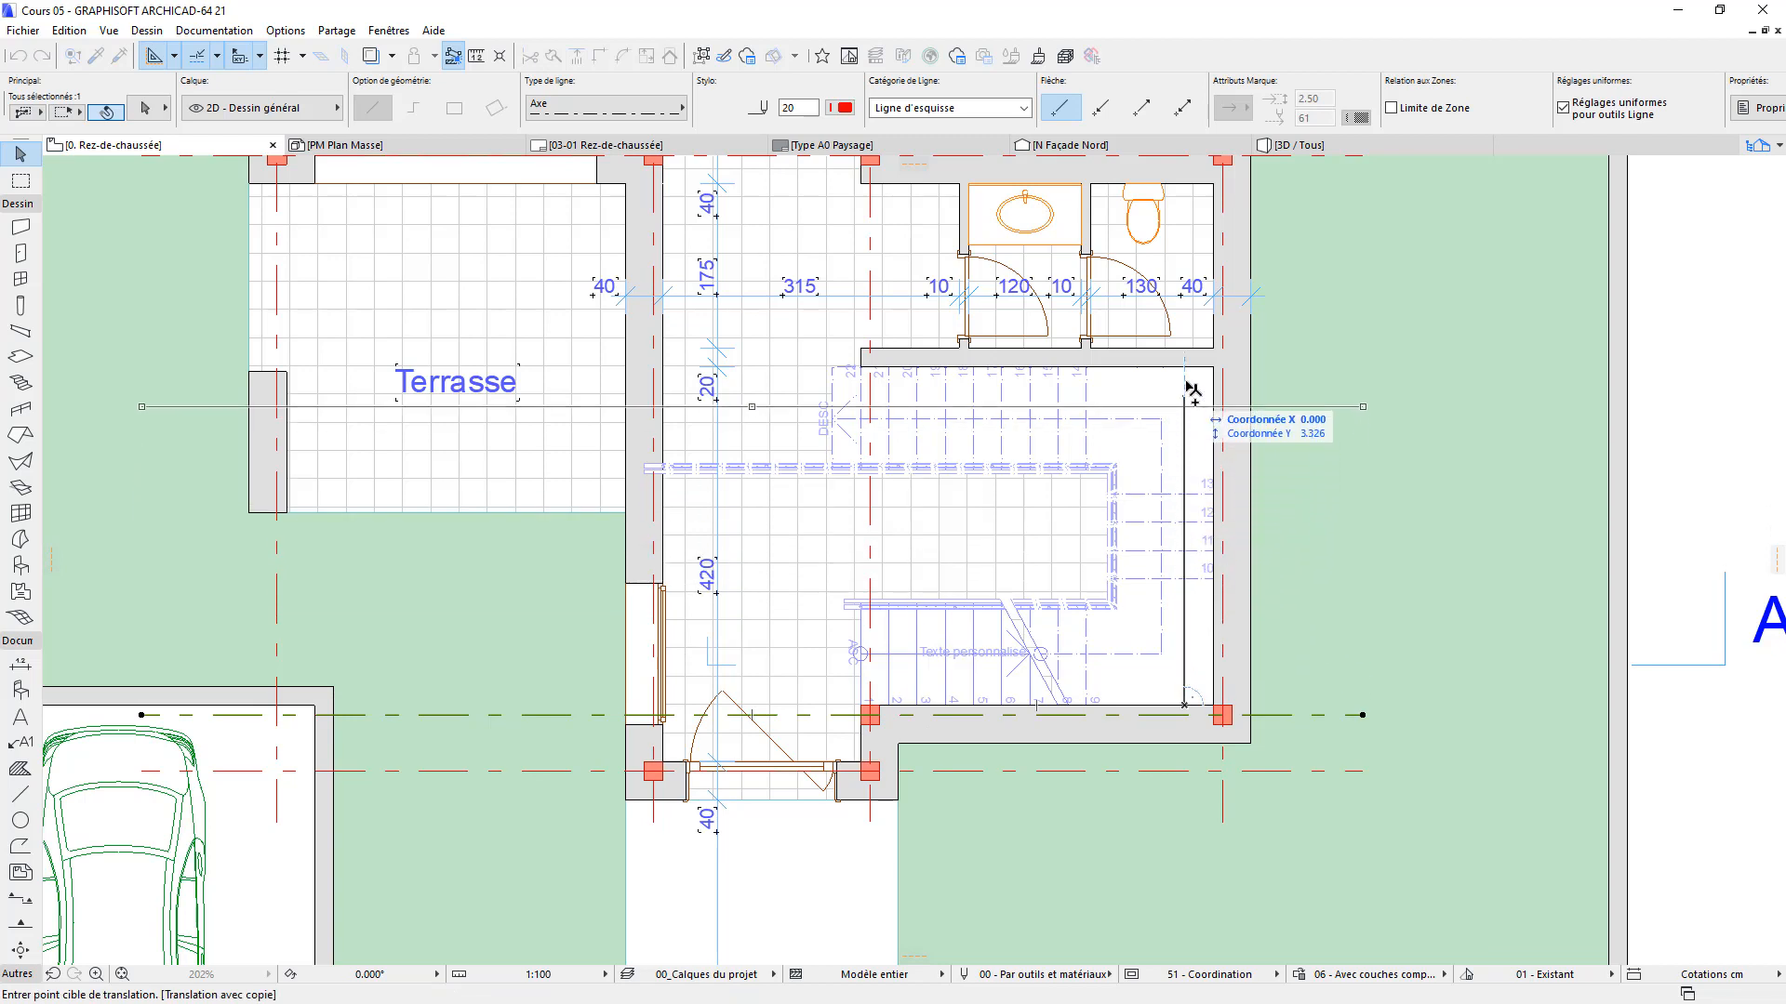
click(1184, 348)
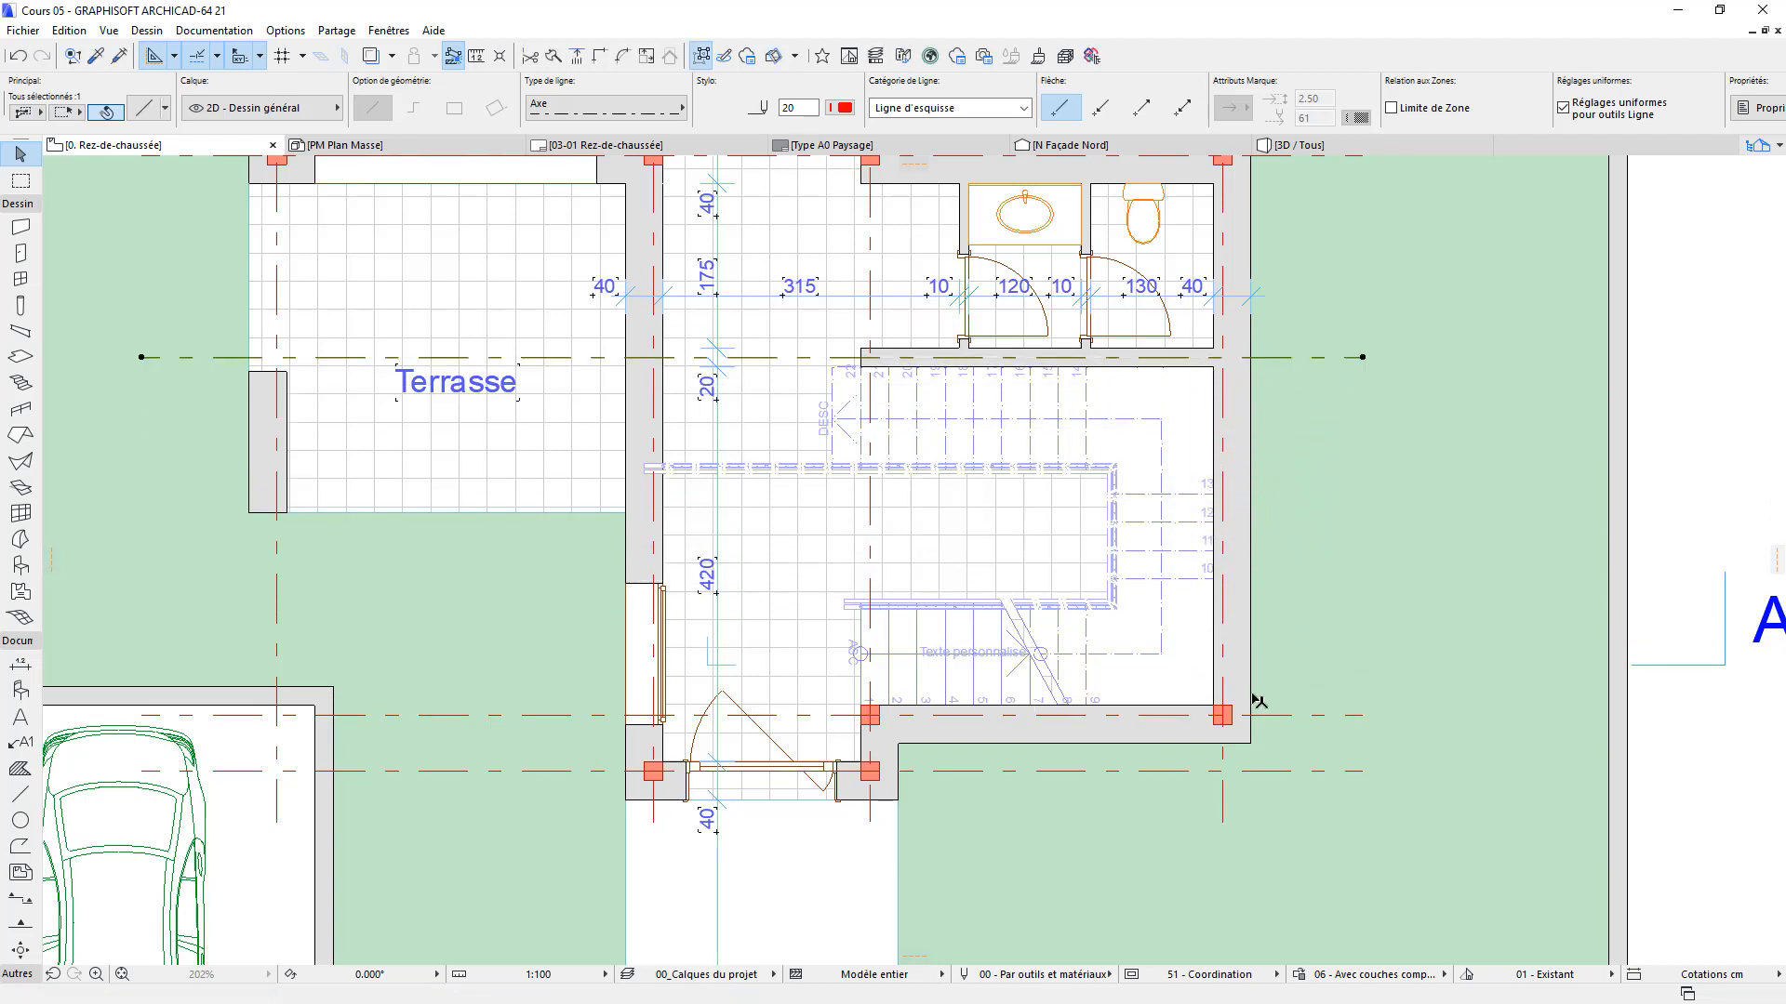
Place column copies where the toilets' south wall axis crosses the east wall, the wall's west end and the hall's west wall axes
click(1222, 717)
key(ctrl+d)
click(1218, 717)
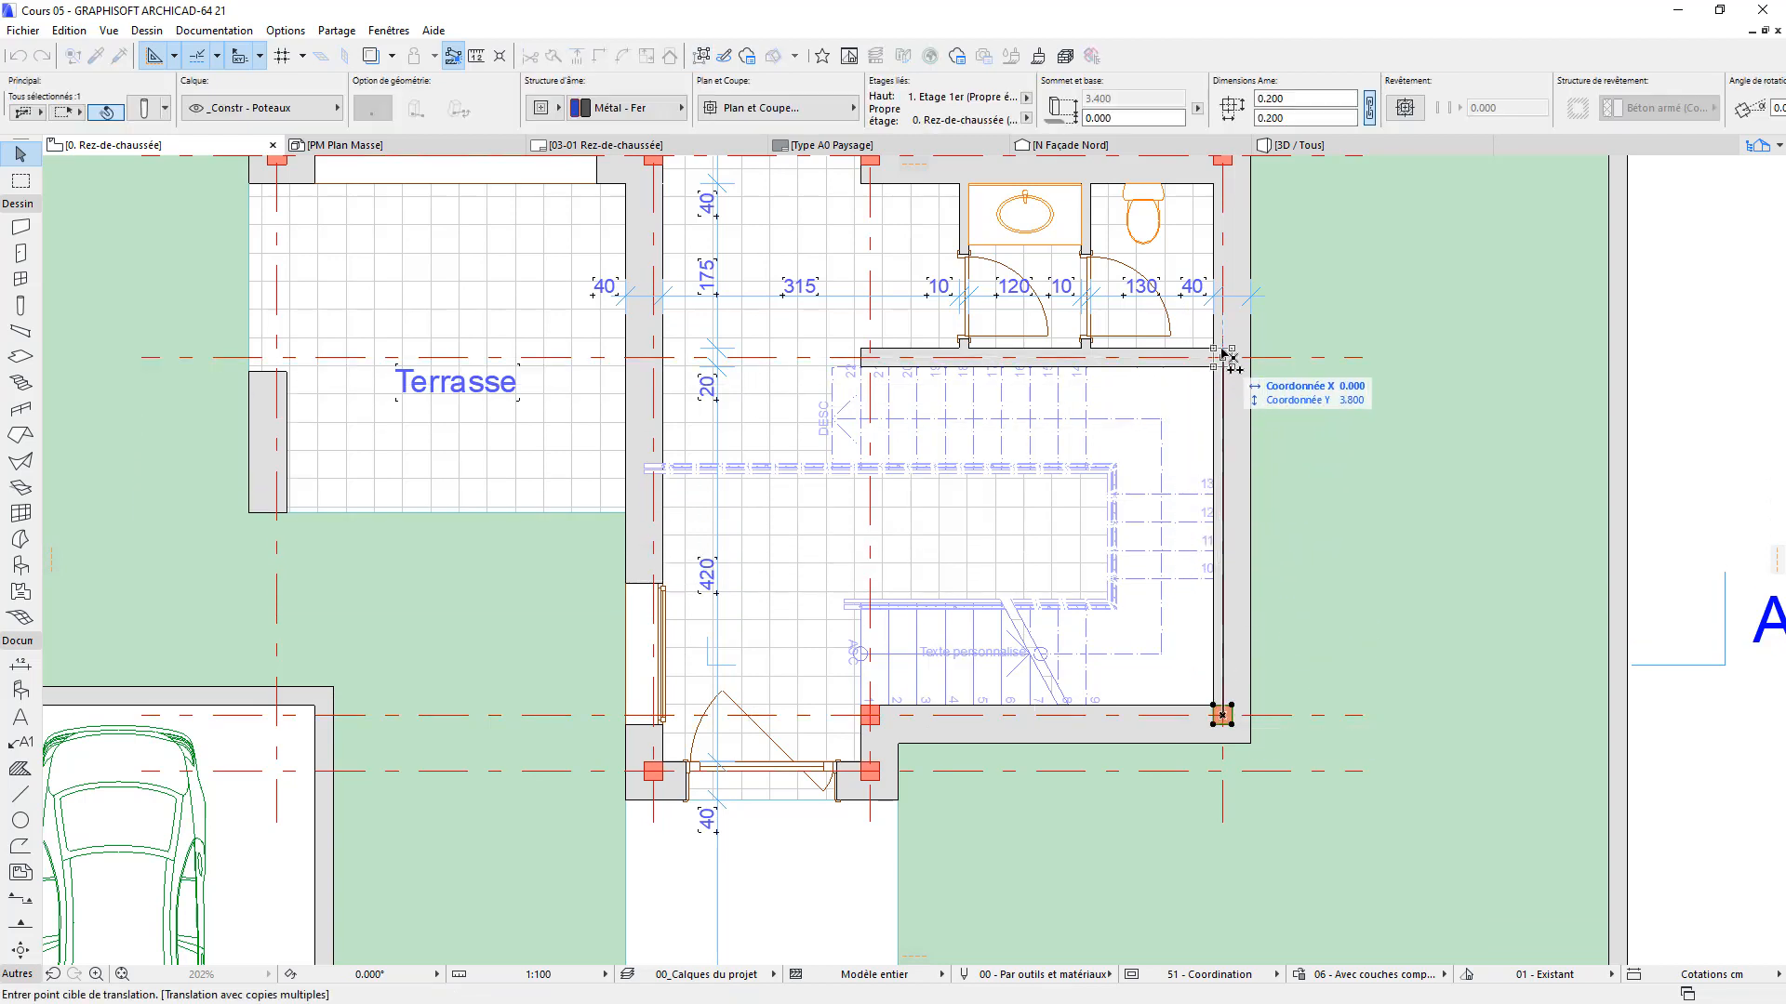
scroll(1222, 352, up, 3)
click(1229, 370)
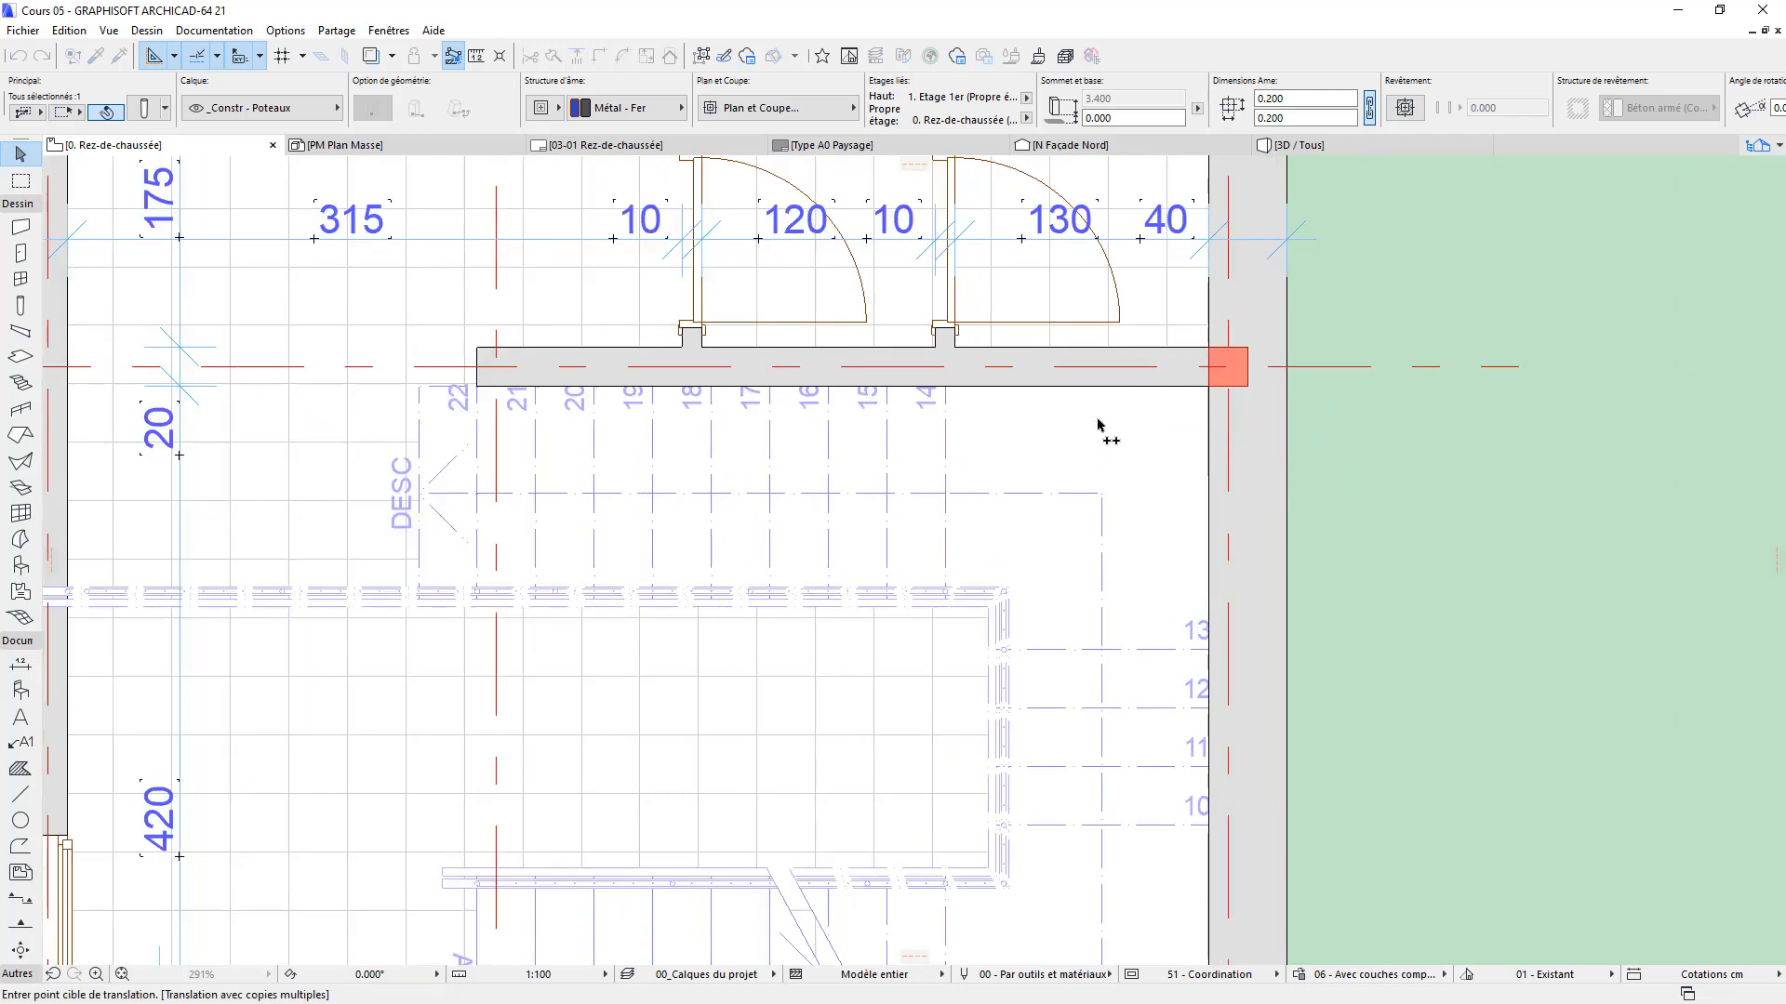
scroll(1098, 424, down, 2)
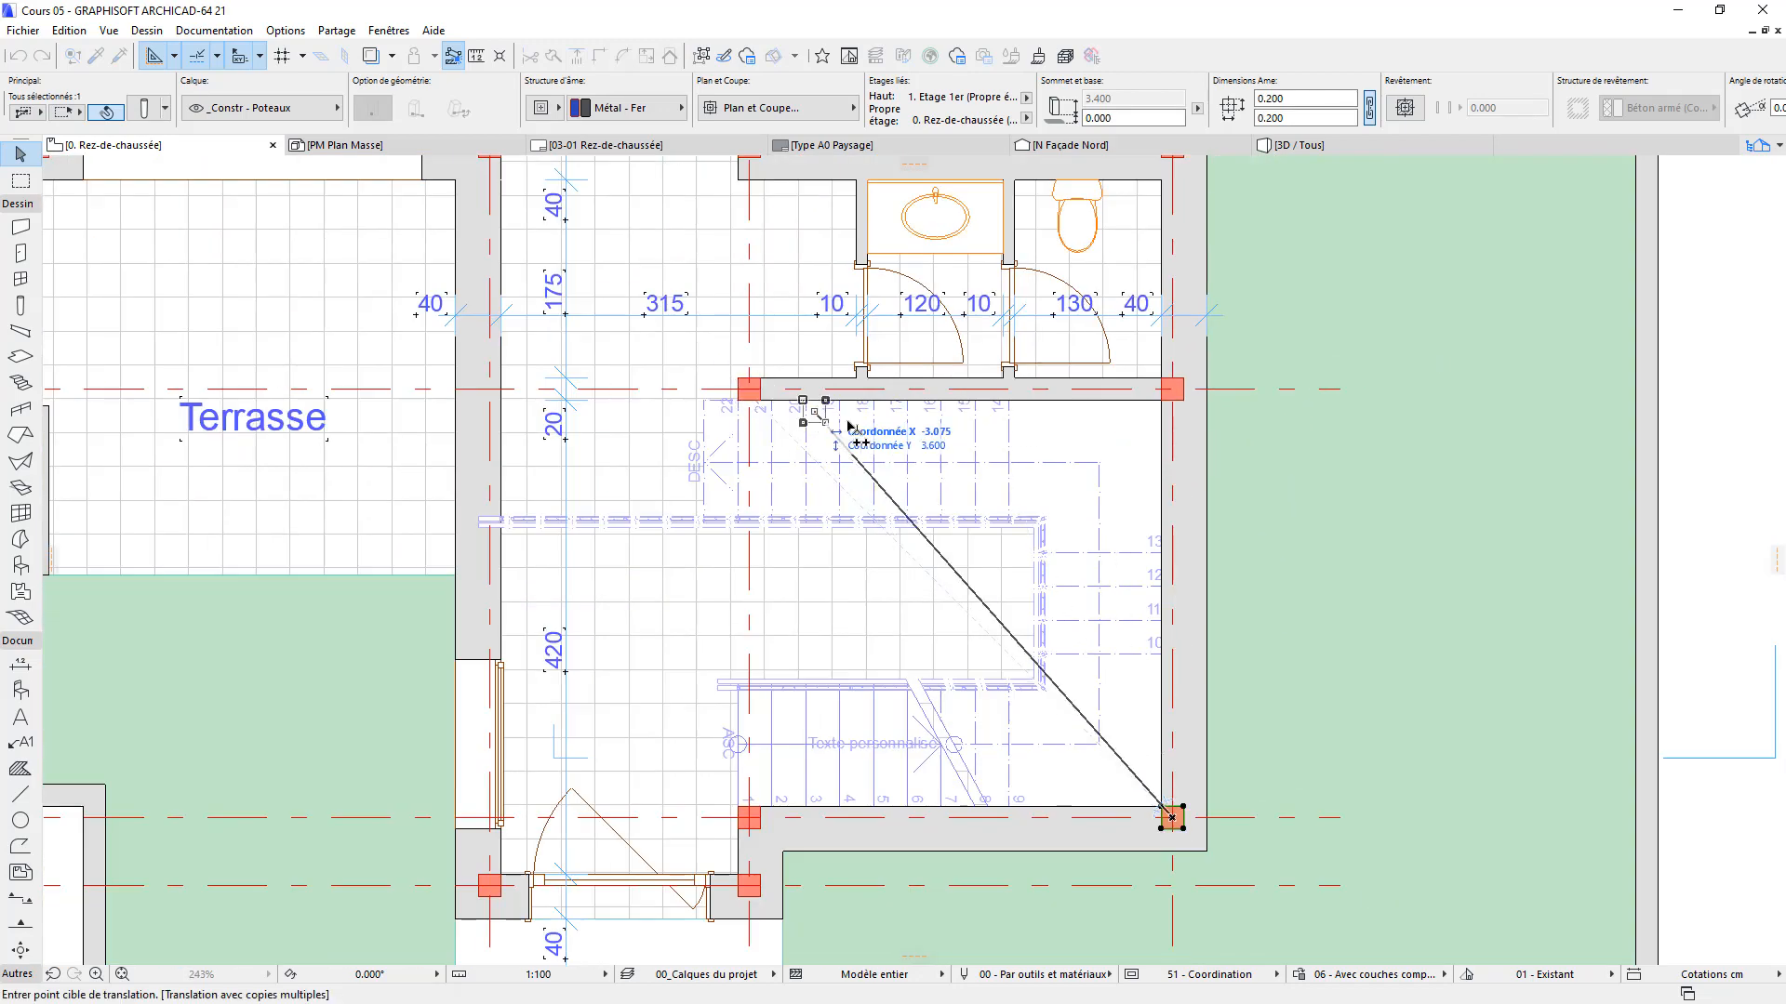
scroll(934, 445, down, 1)
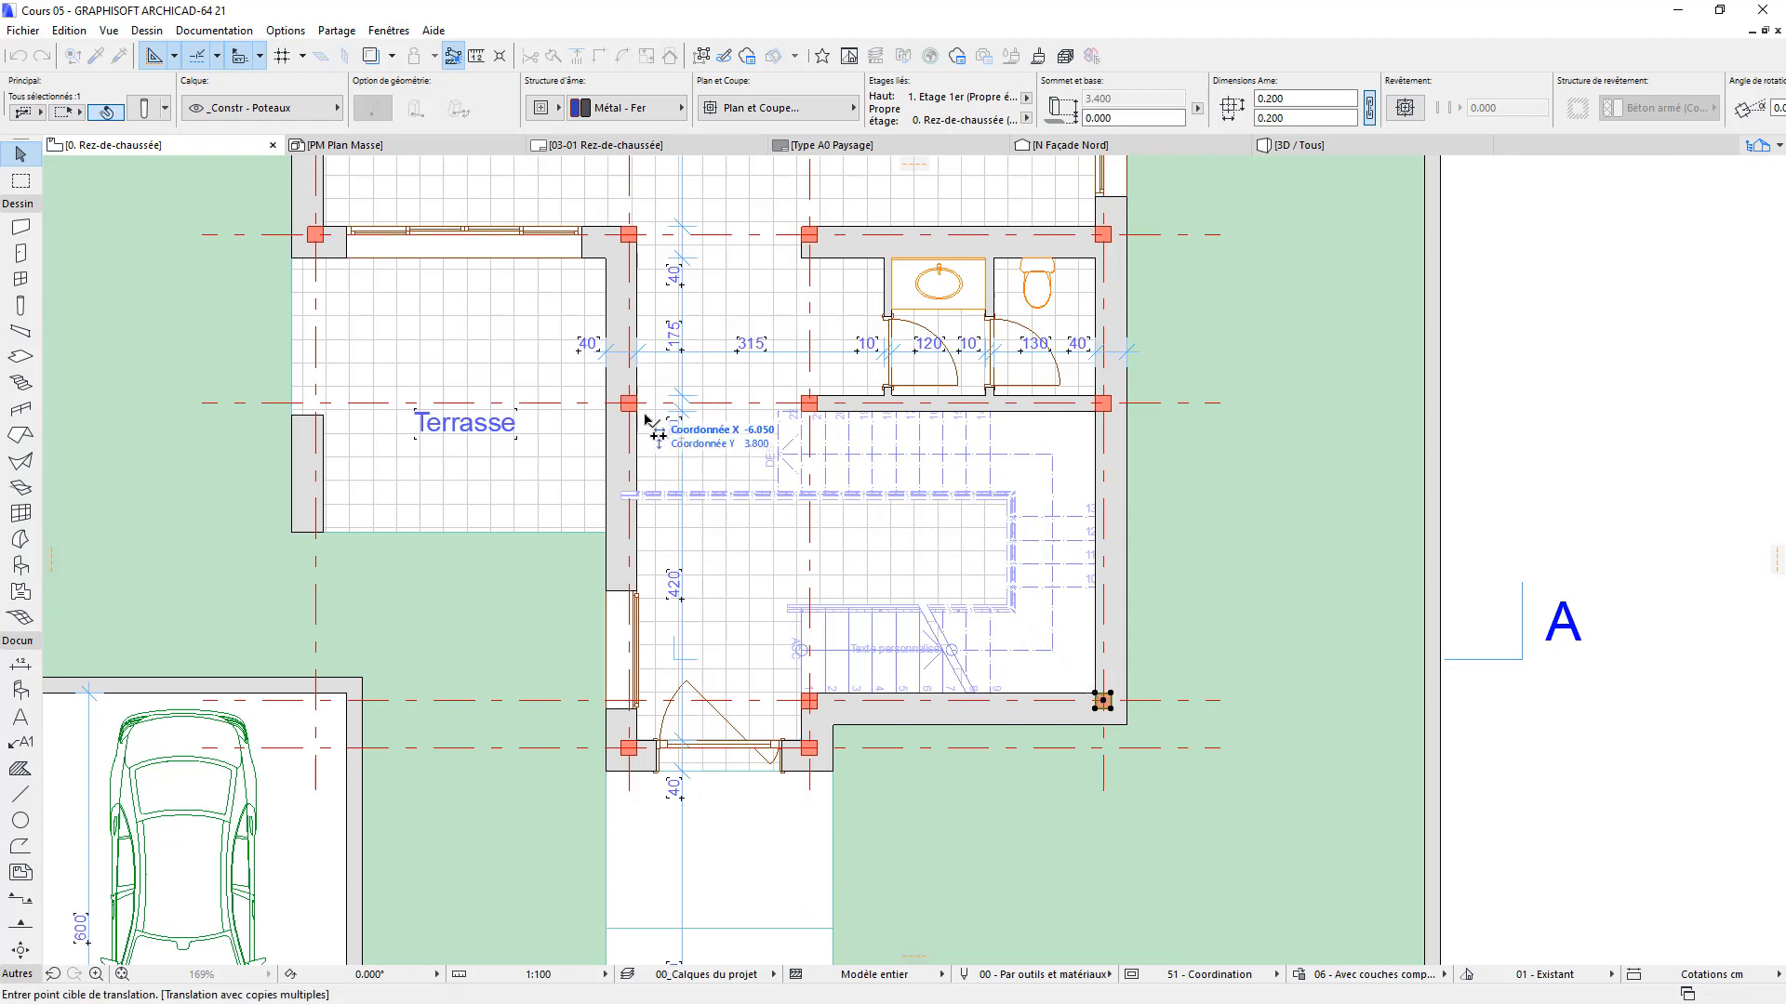
key(Escape)
key(Escape)
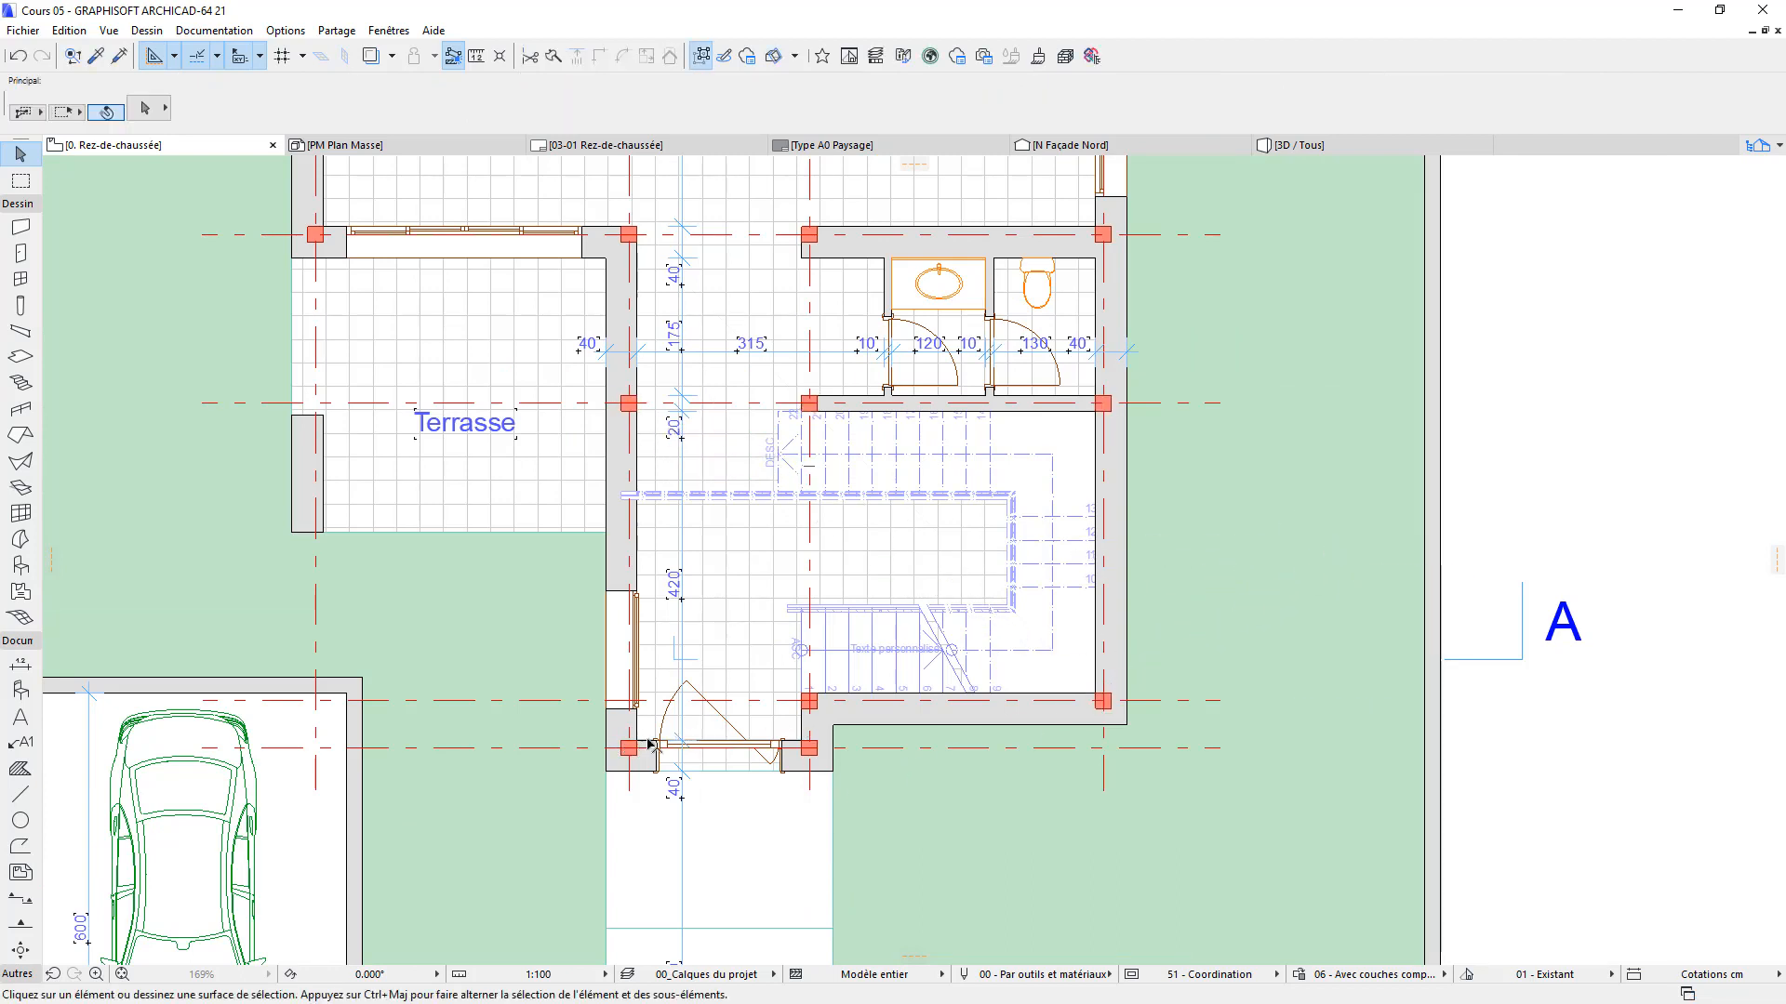
Move the column at the stairwell's southwest corner west along its axis onto the hall's west wall
scroll(614, 716, up, 2)
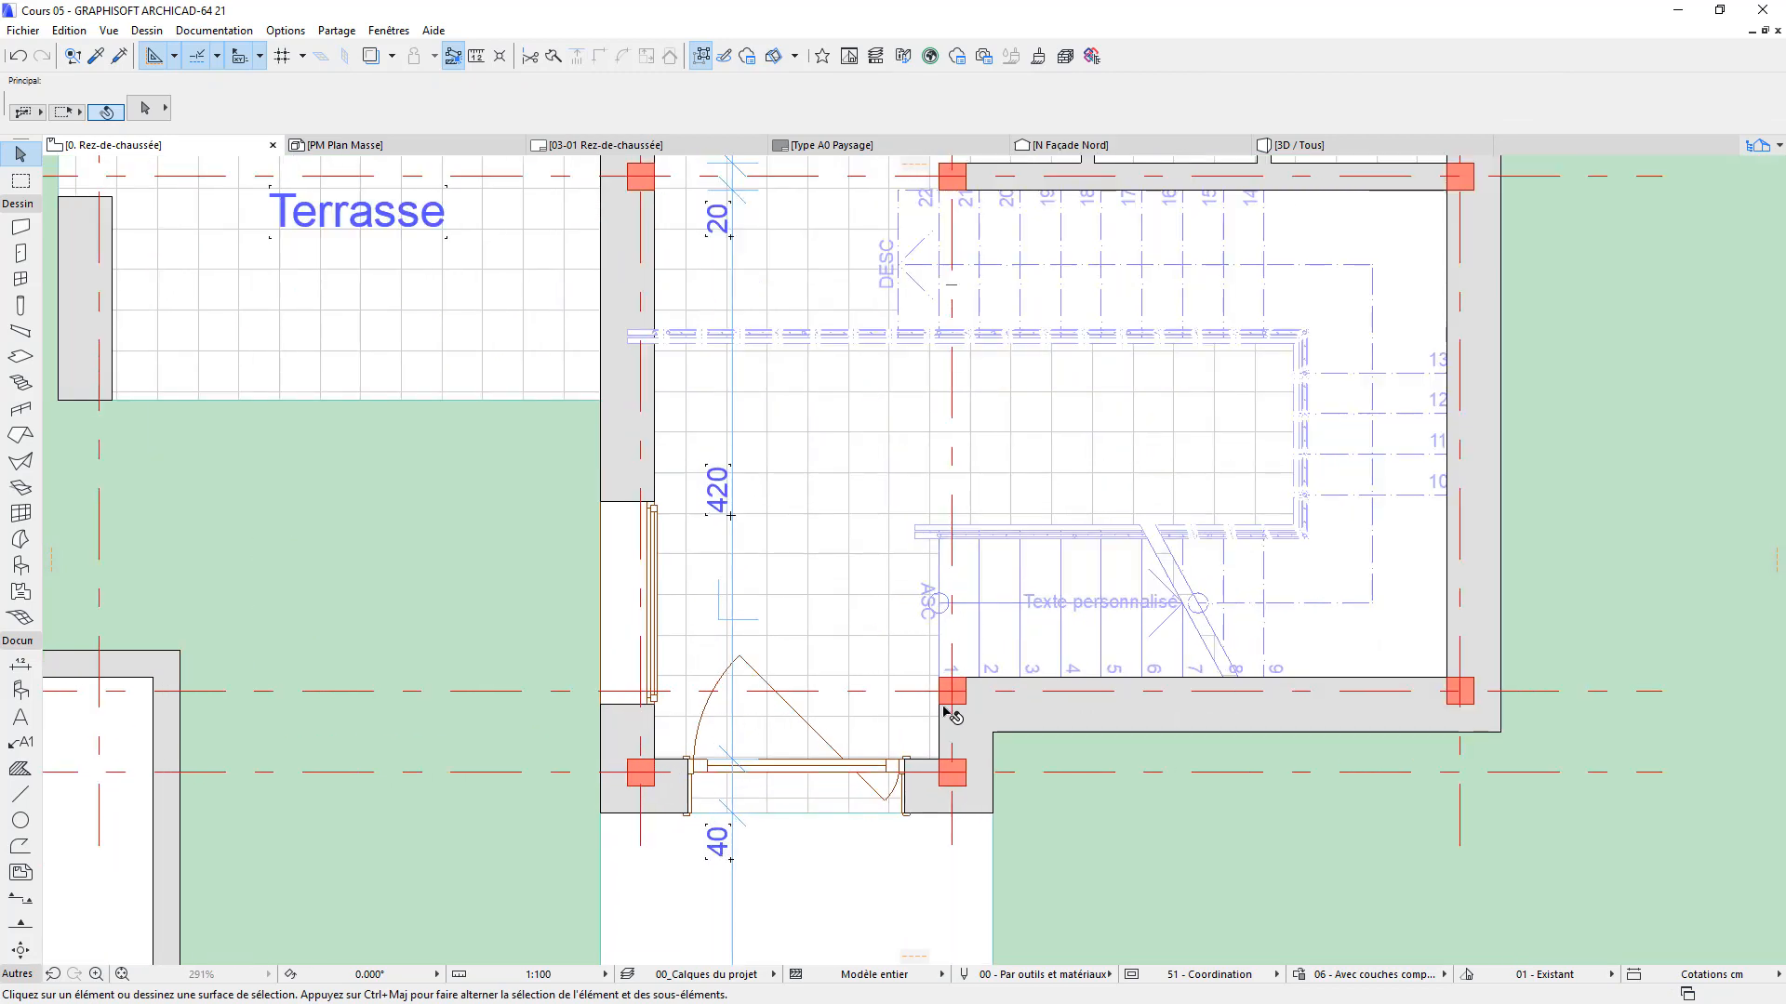
click(958, 690)
drag(958, 690, 640, 692)
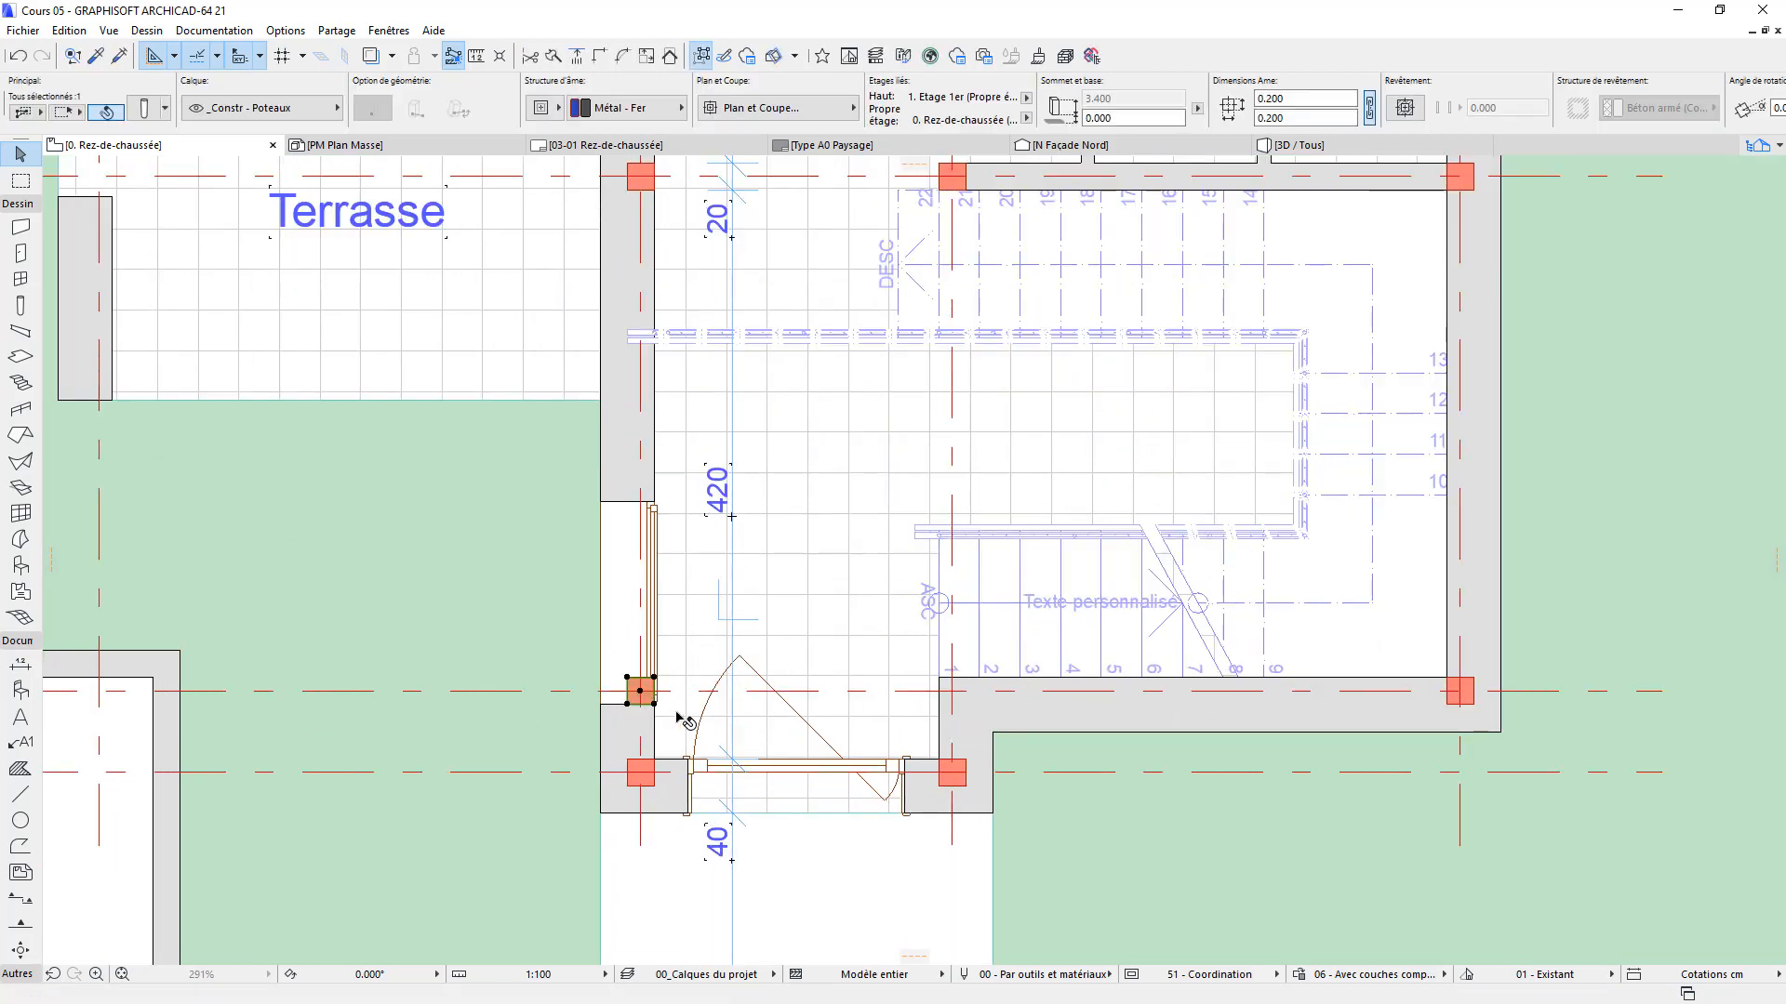
Shift the window in the hall's west wall north, clear of the column beside it
click(653, 504)
drag(654, 502, 654, 456)
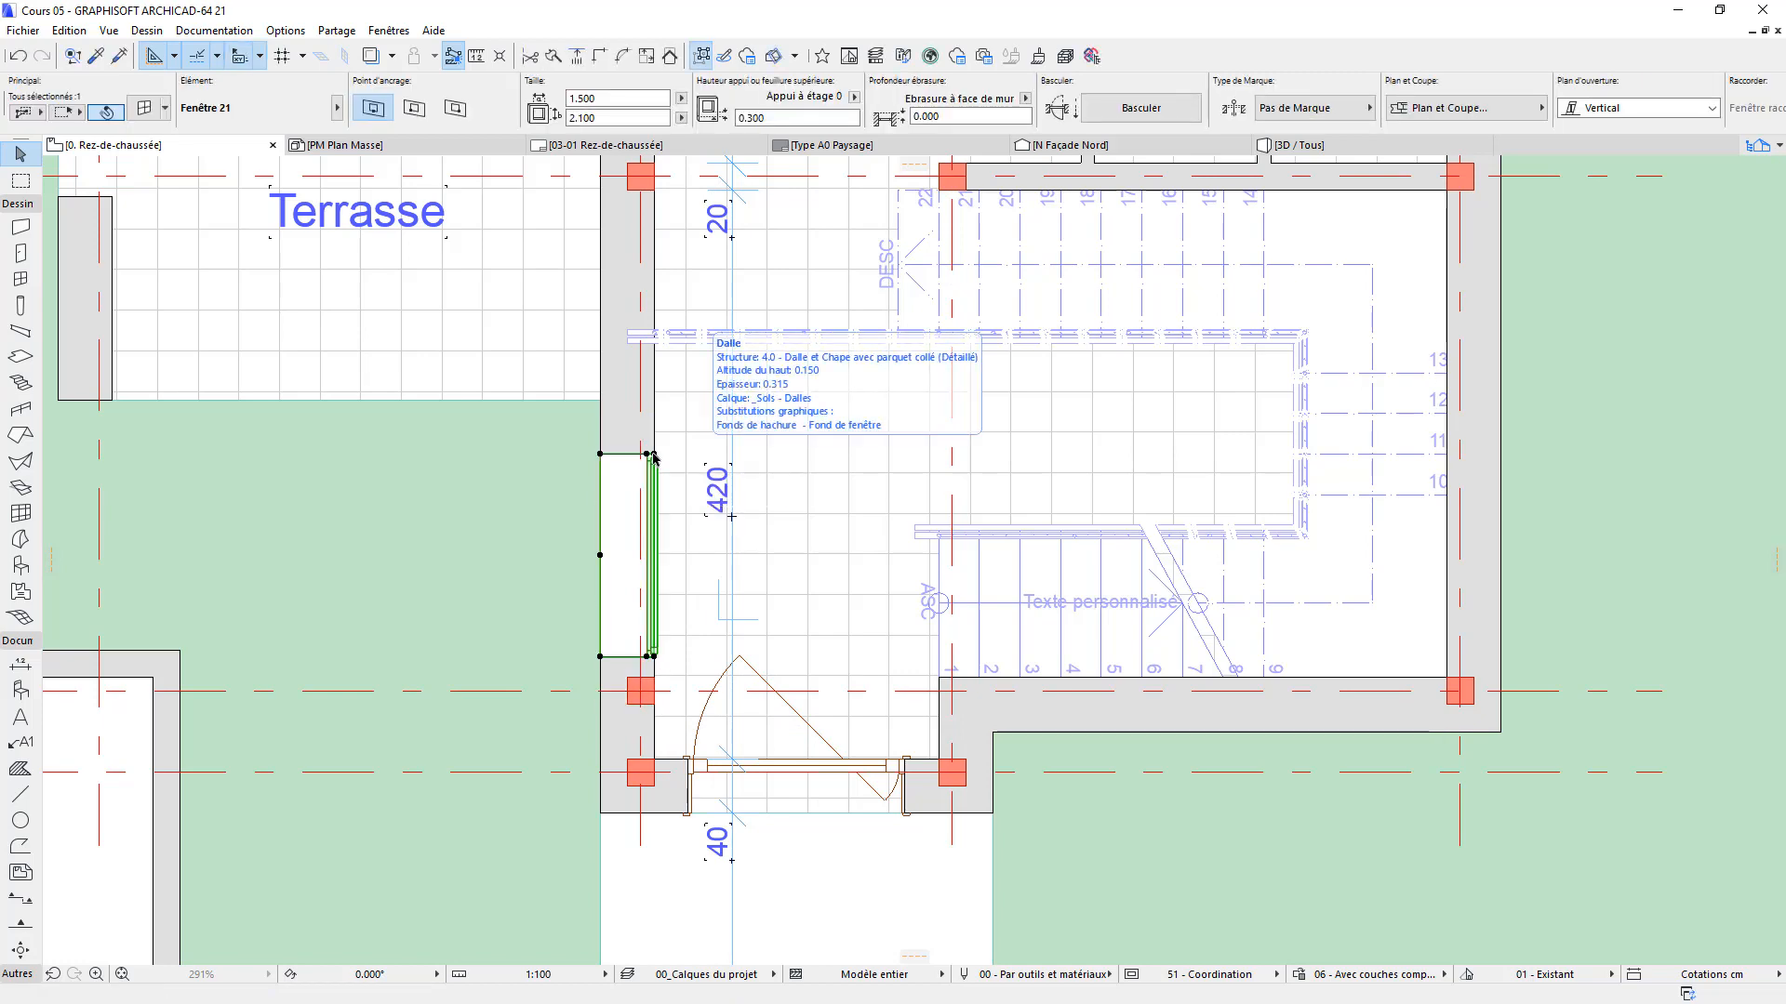
key(Escape)
Copy the toilets' south wall axis line south onto the southern edge of the terrace beside the hall
scroll(969, 662, down, 3)
middle_drag(936, 724, 907, 792)
scroll(904, 412, down, 3)
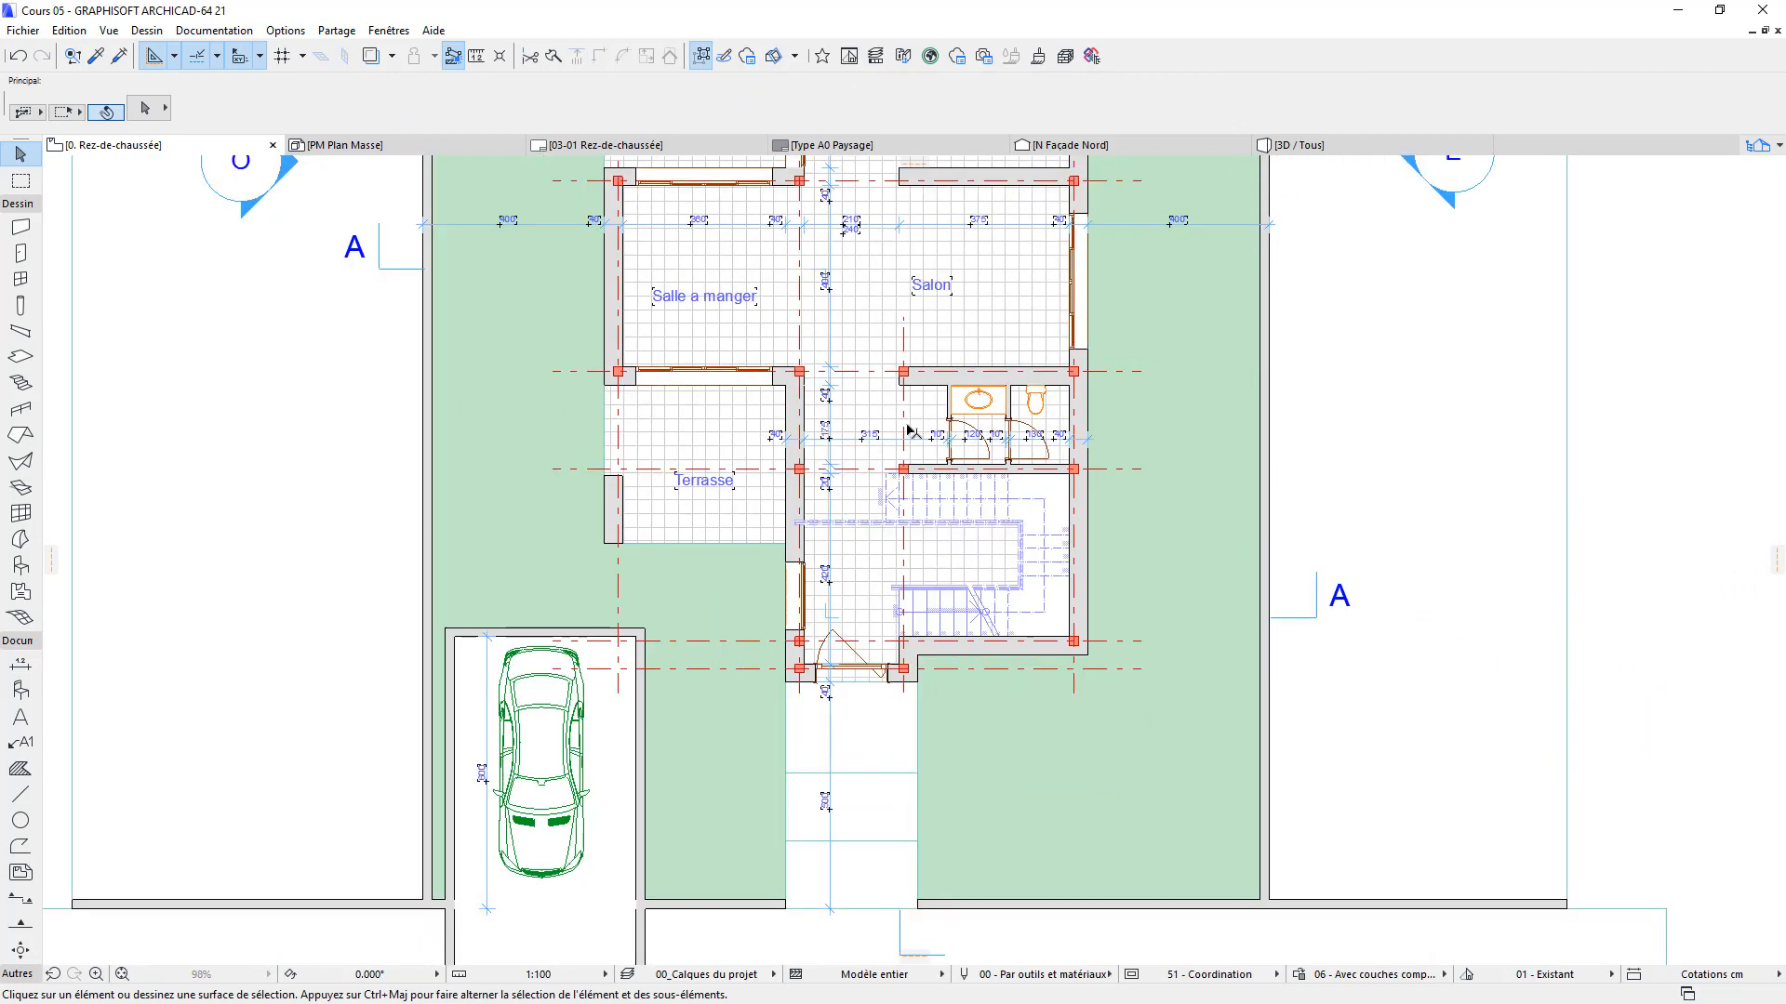
middle_drag(917, 534, 877, 795)
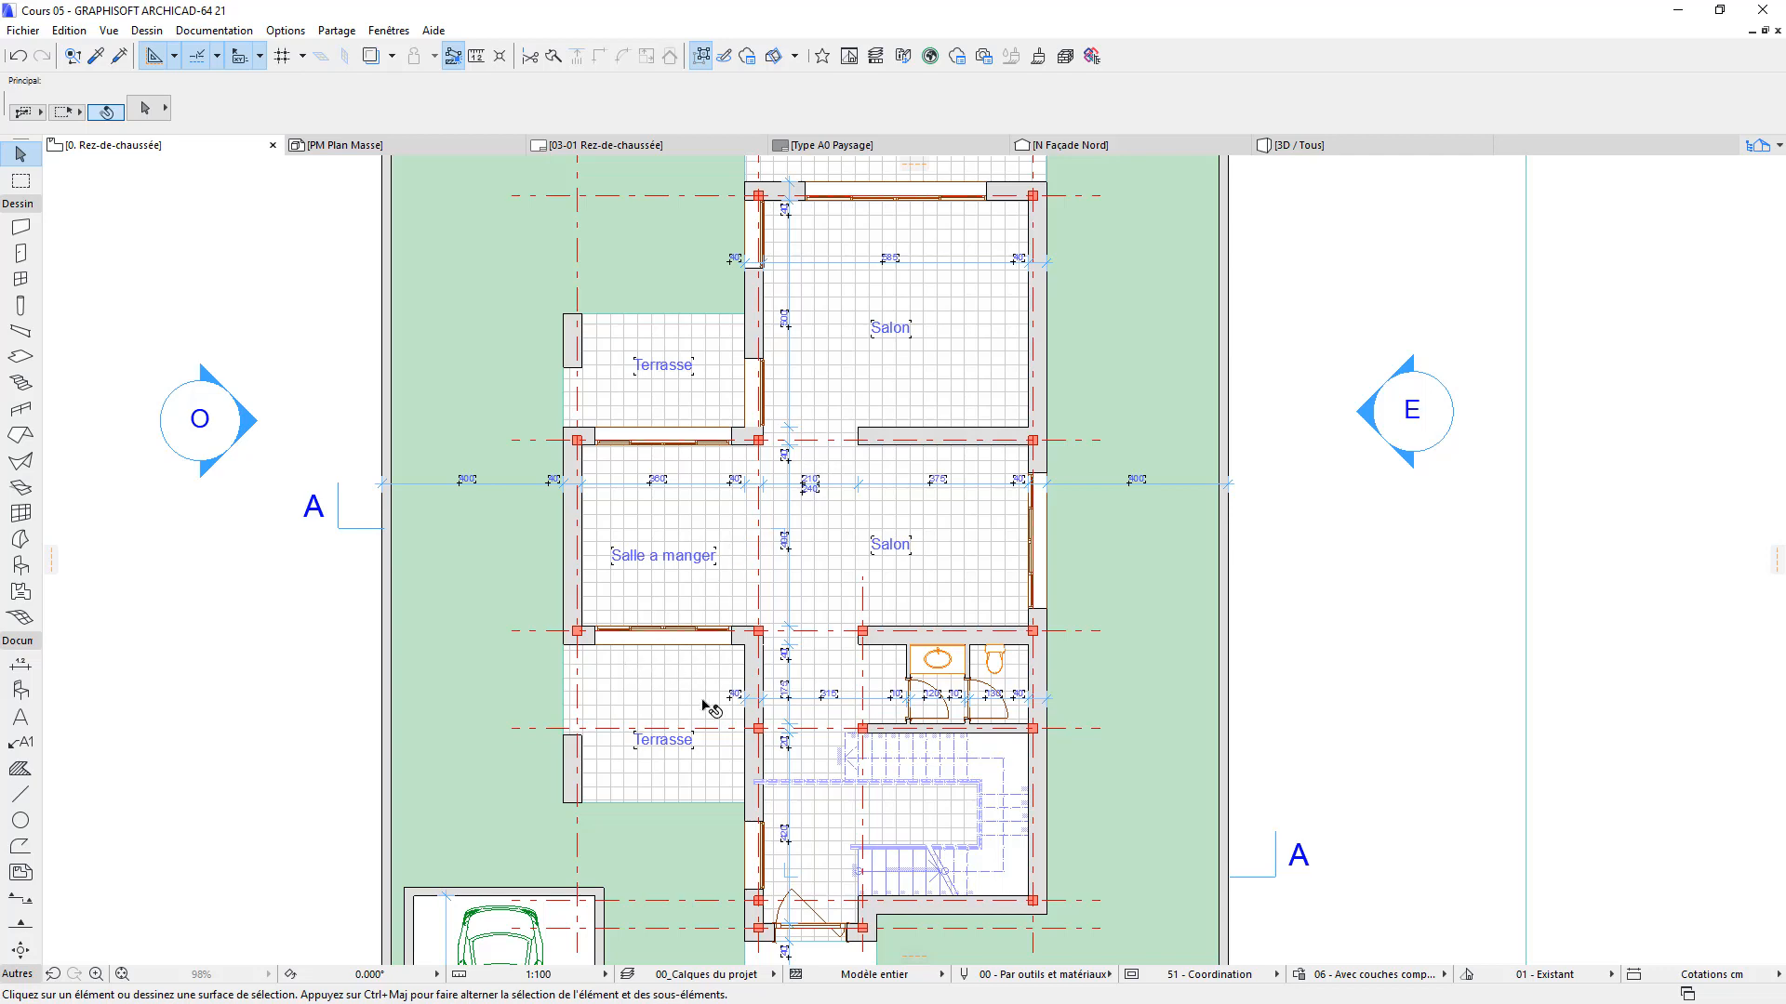
middle_drag(704, 701, 828, 485)
scroll(704, 541, up, 2)
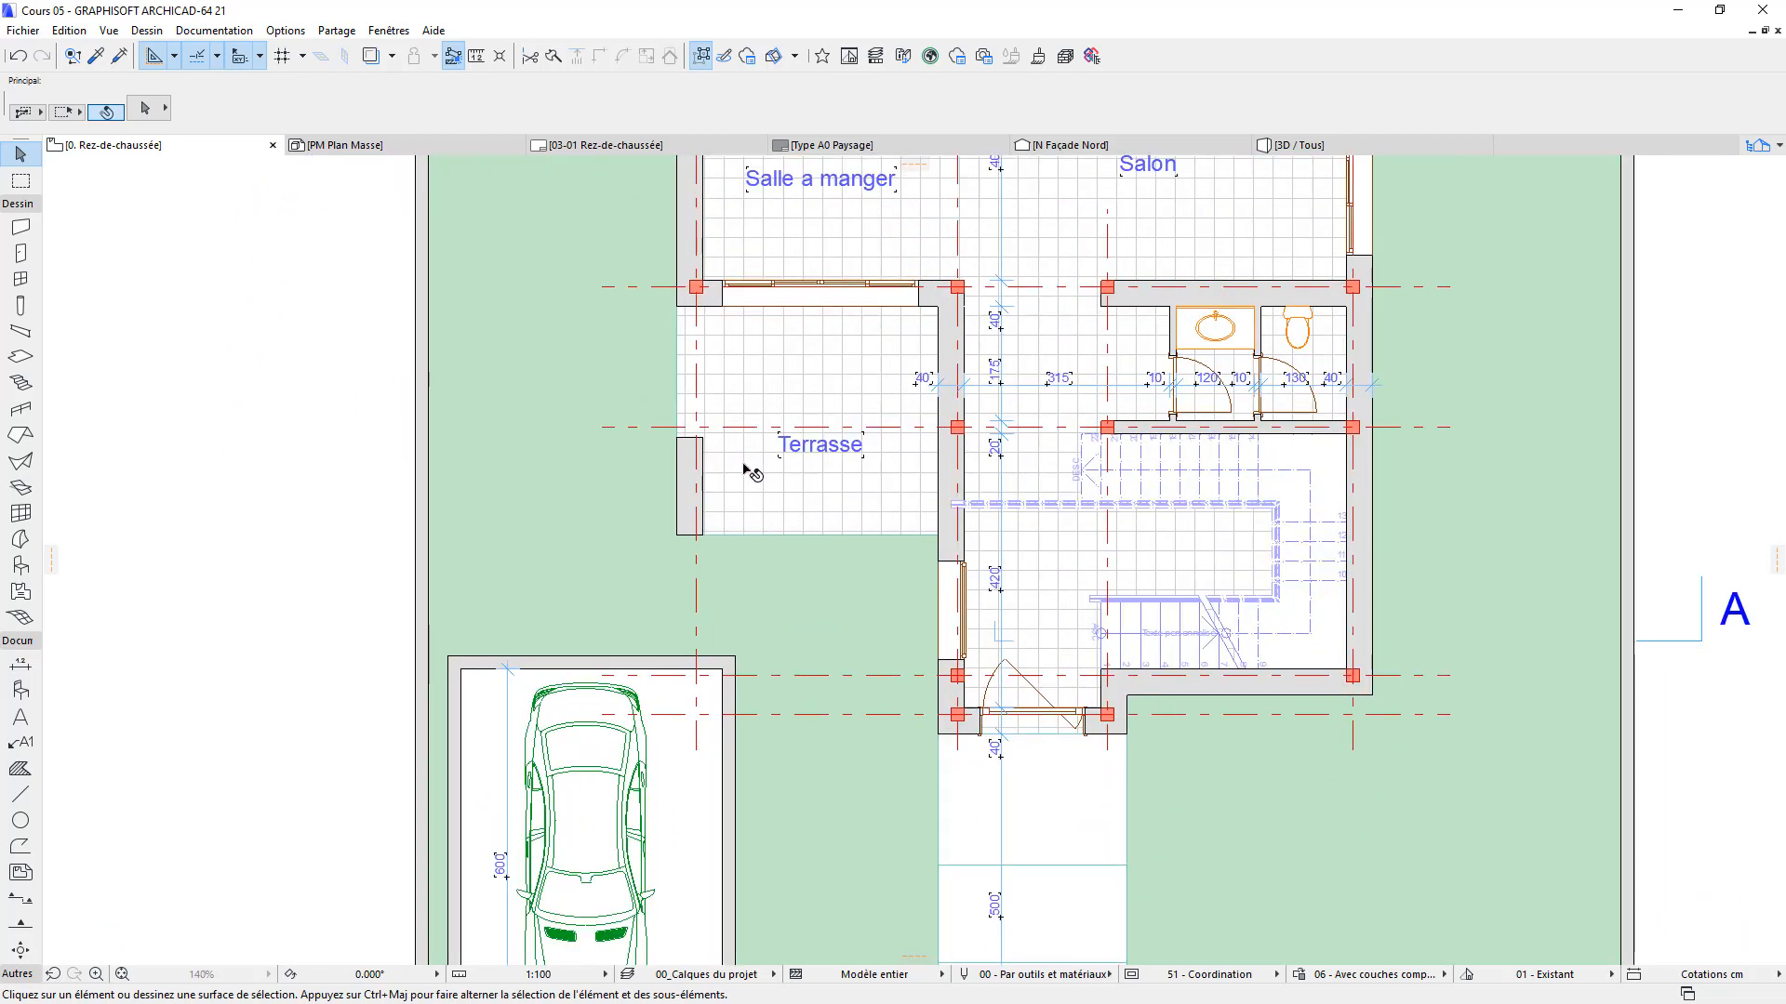
scroll(744, 464, up, 2)
click(737, 411)
key(ctrl+shift+d)
click(737, 411)
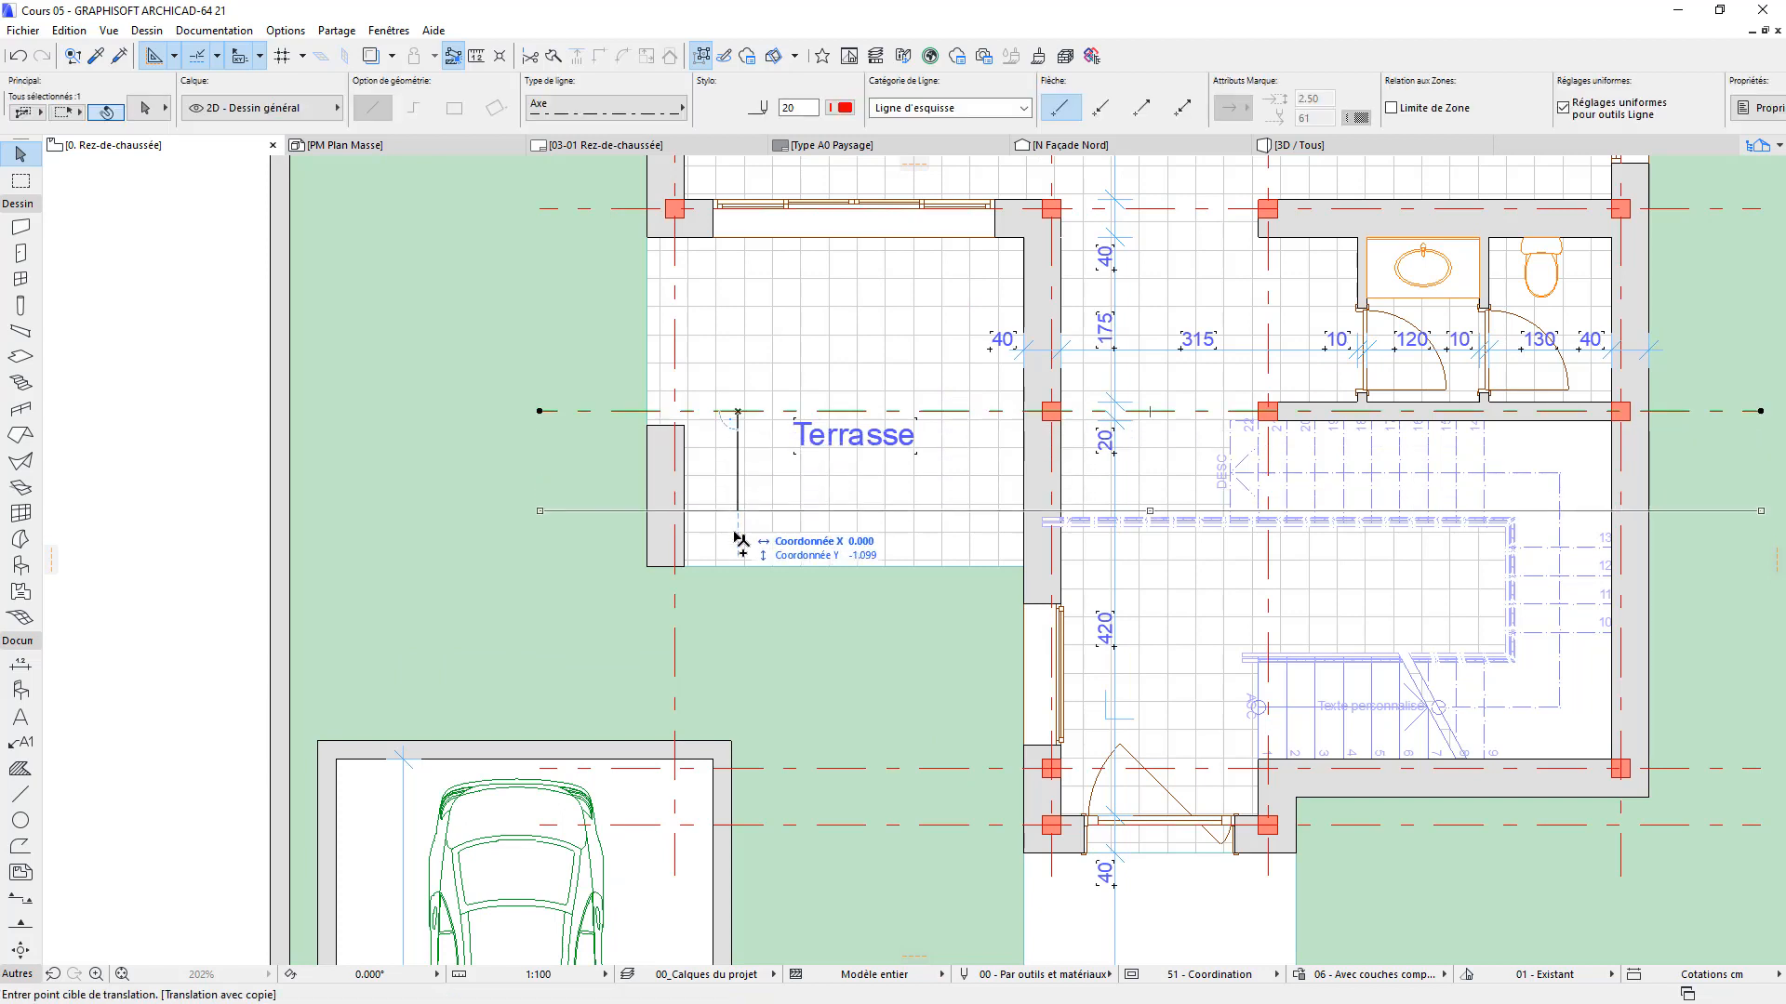
click(684, 566)
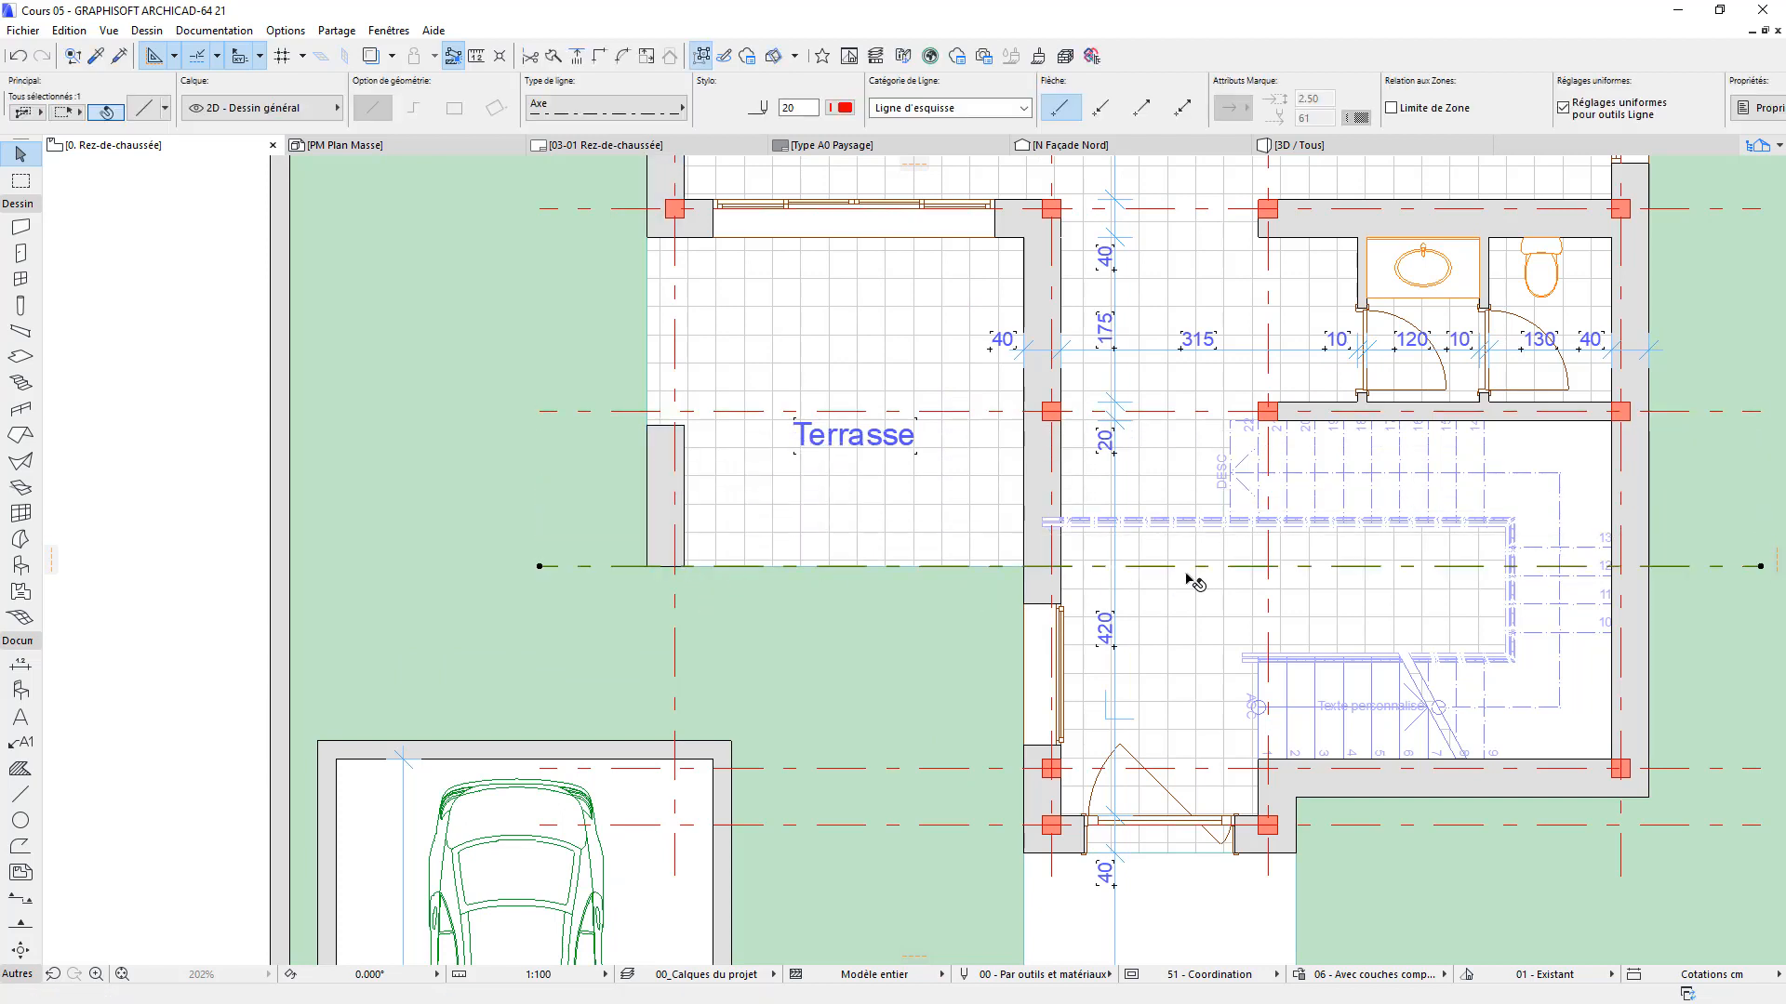
Move the terrace edge axis line 0.1 north, into the end of the terrace's west wall
click(1151, 565)
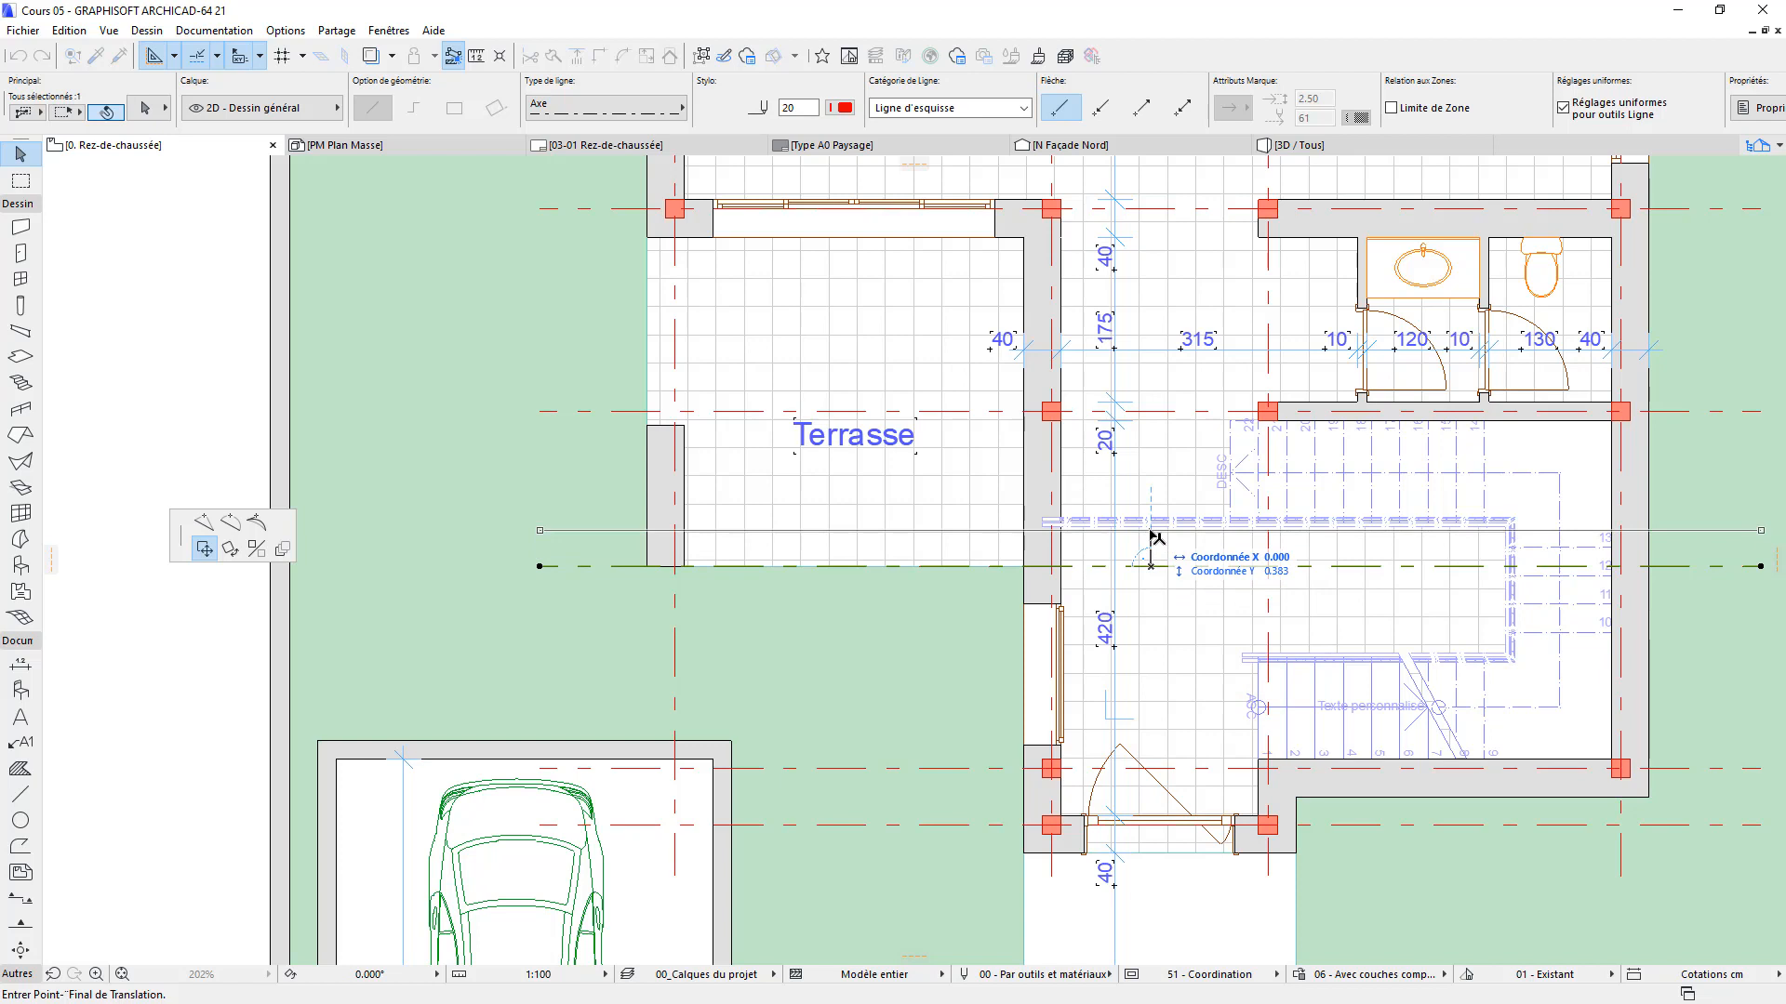
key(Tab)
text(.1)
key(Return)
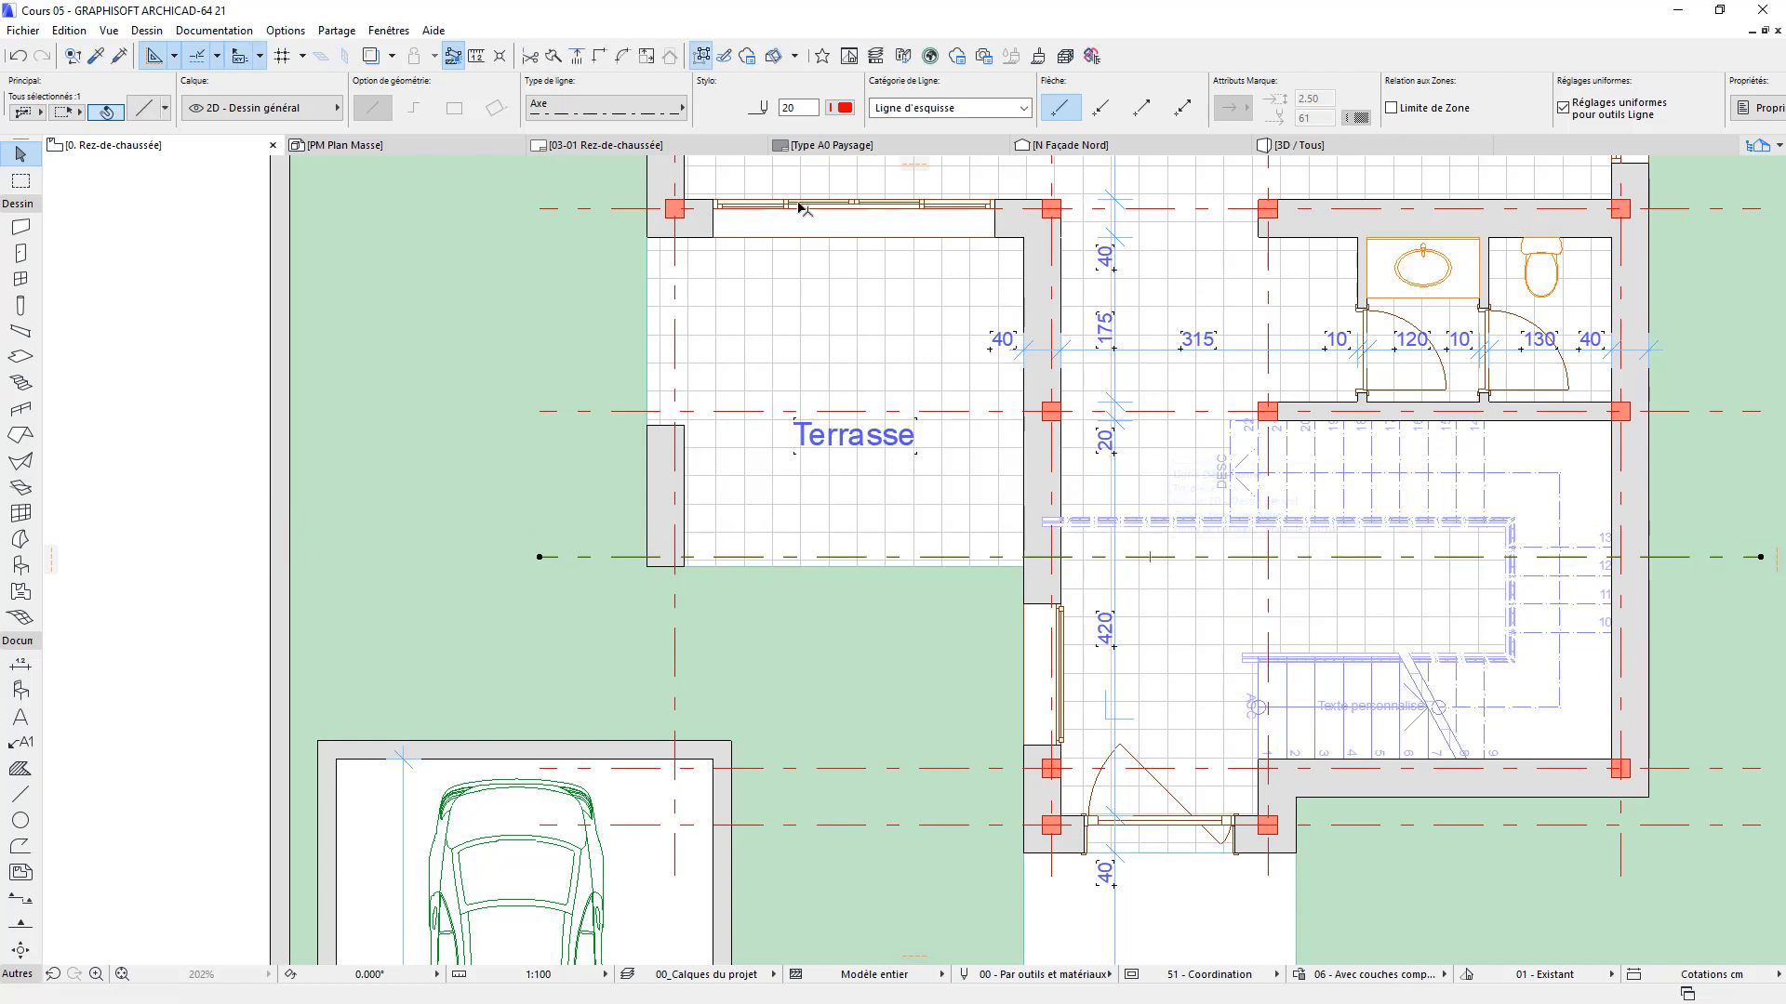
Copy the two columns on the dining room's south wall axis down to the terrace's southern axis
click(675, 210)
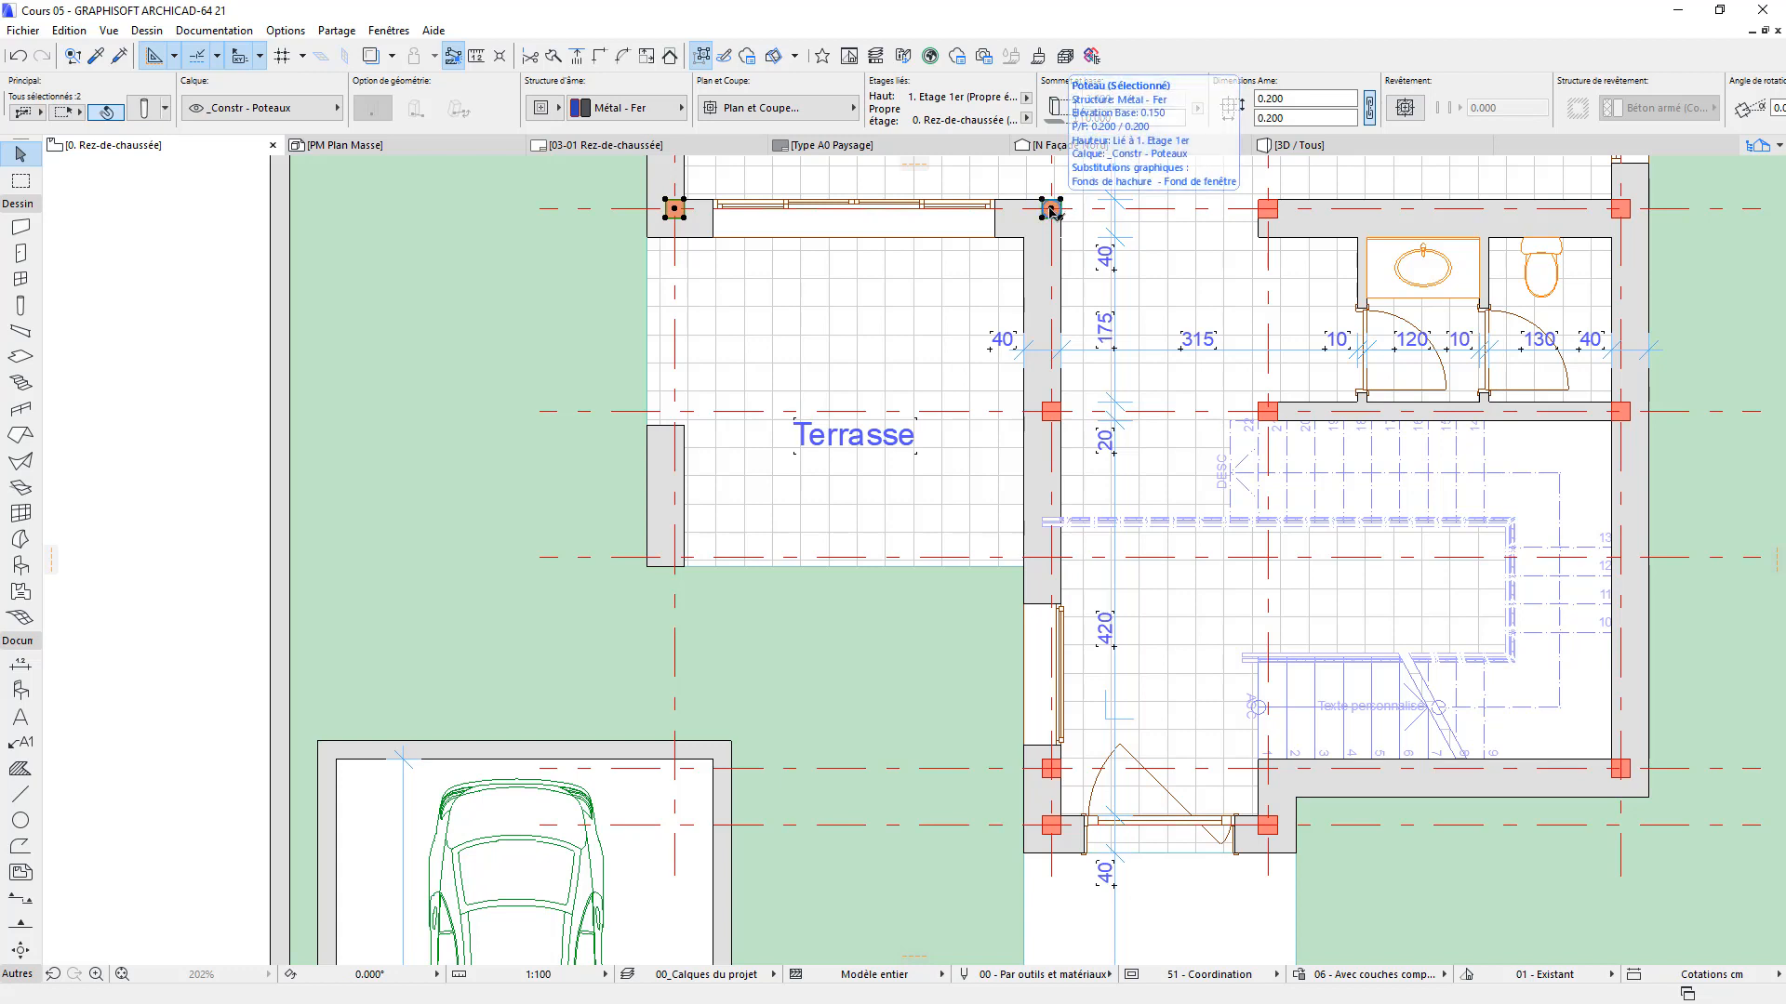
click(1051, 209)
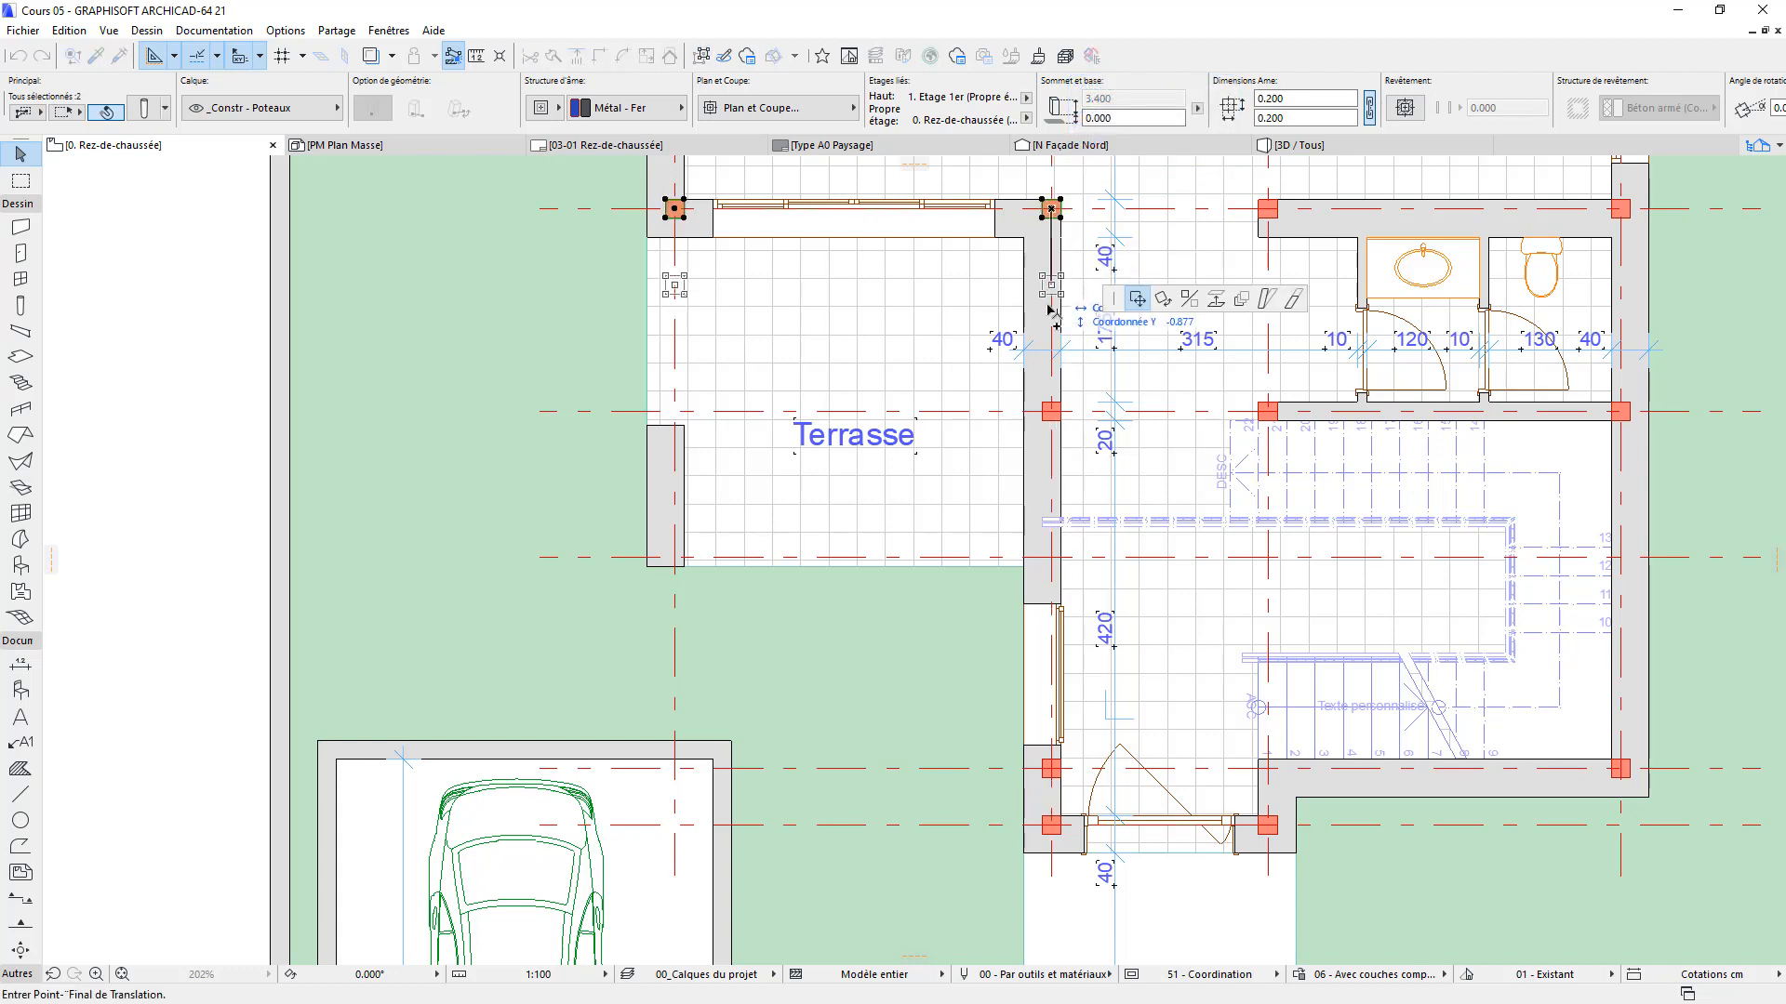
click(1051, 558)
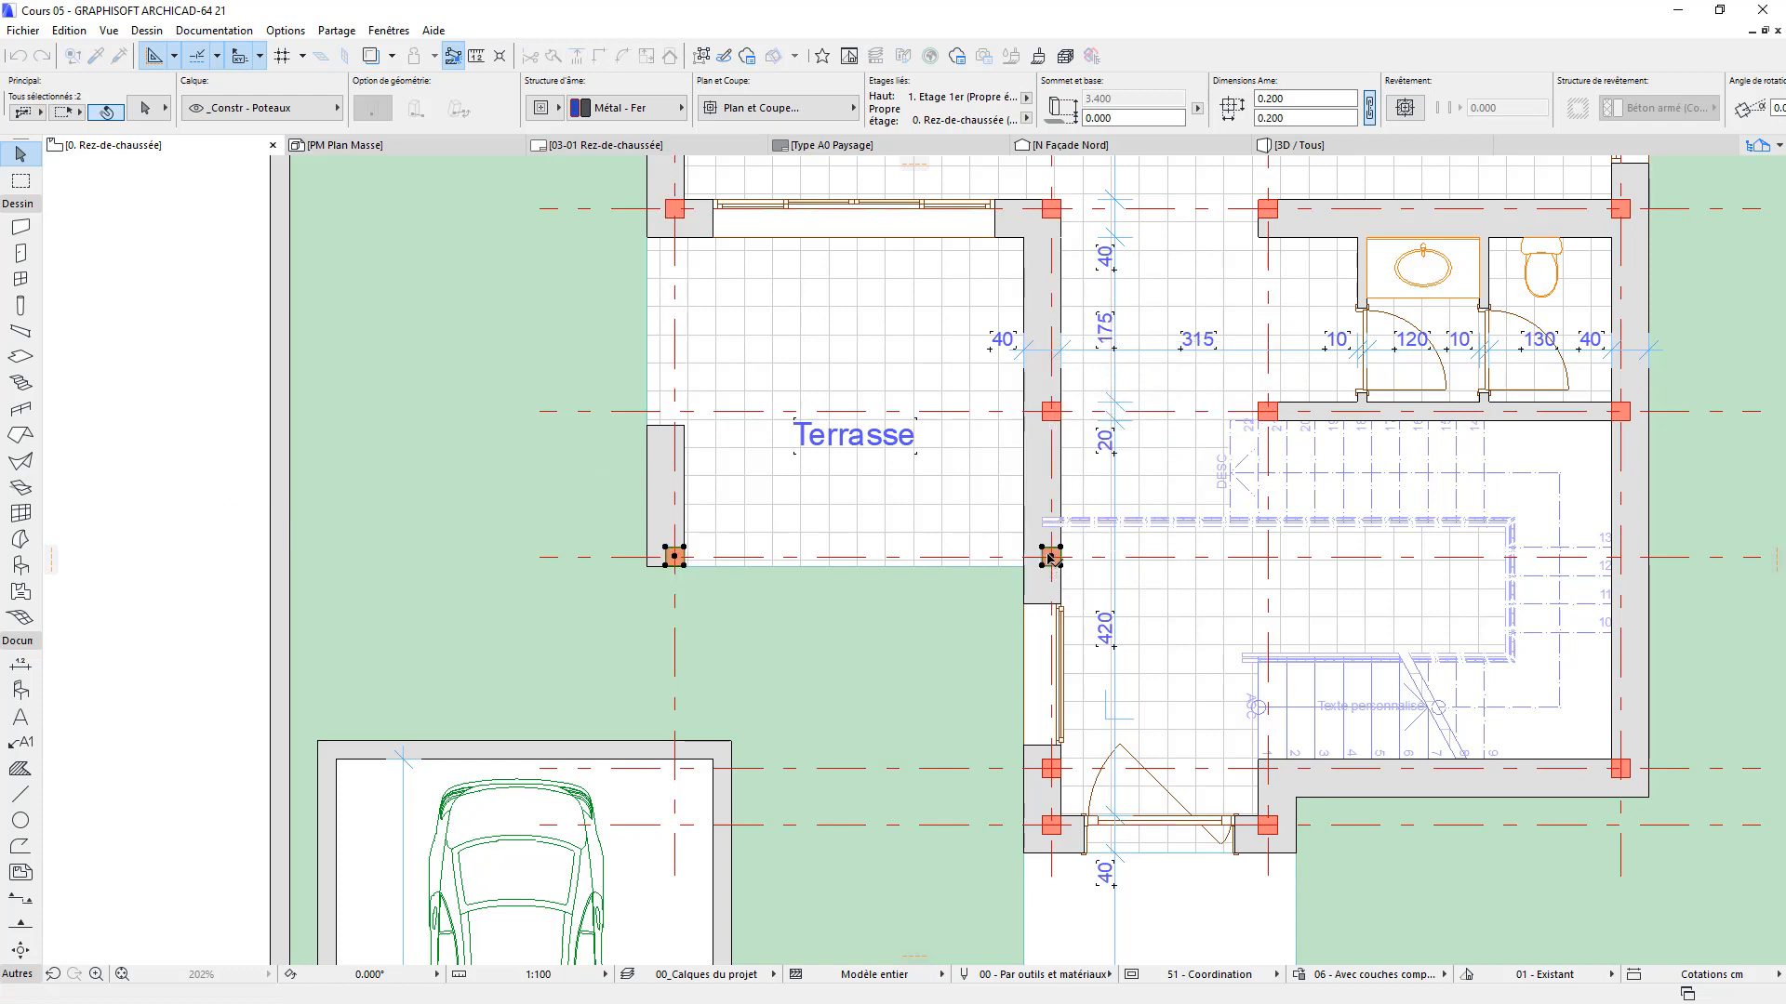
Move the terrace's southern axis line together with its two columns further north, away from the terrace edge
scroll(716, 567, up, 3)
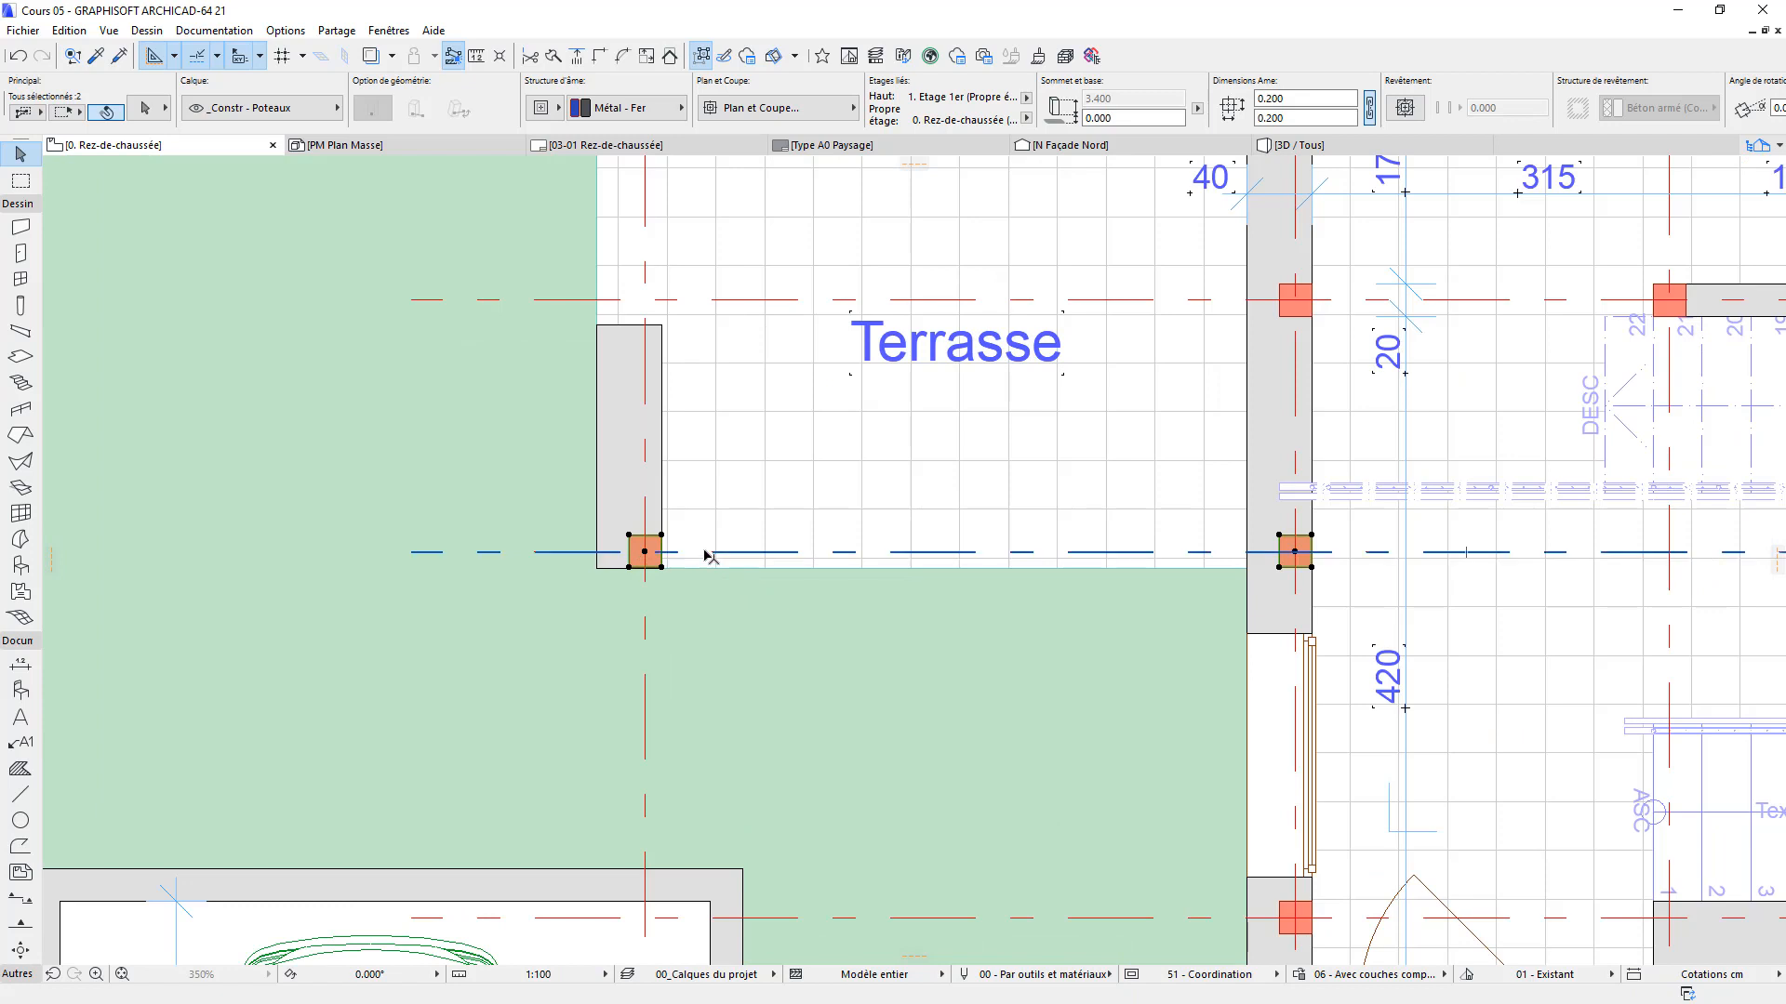
shift+click(709, 552)
key(ctrl+d)
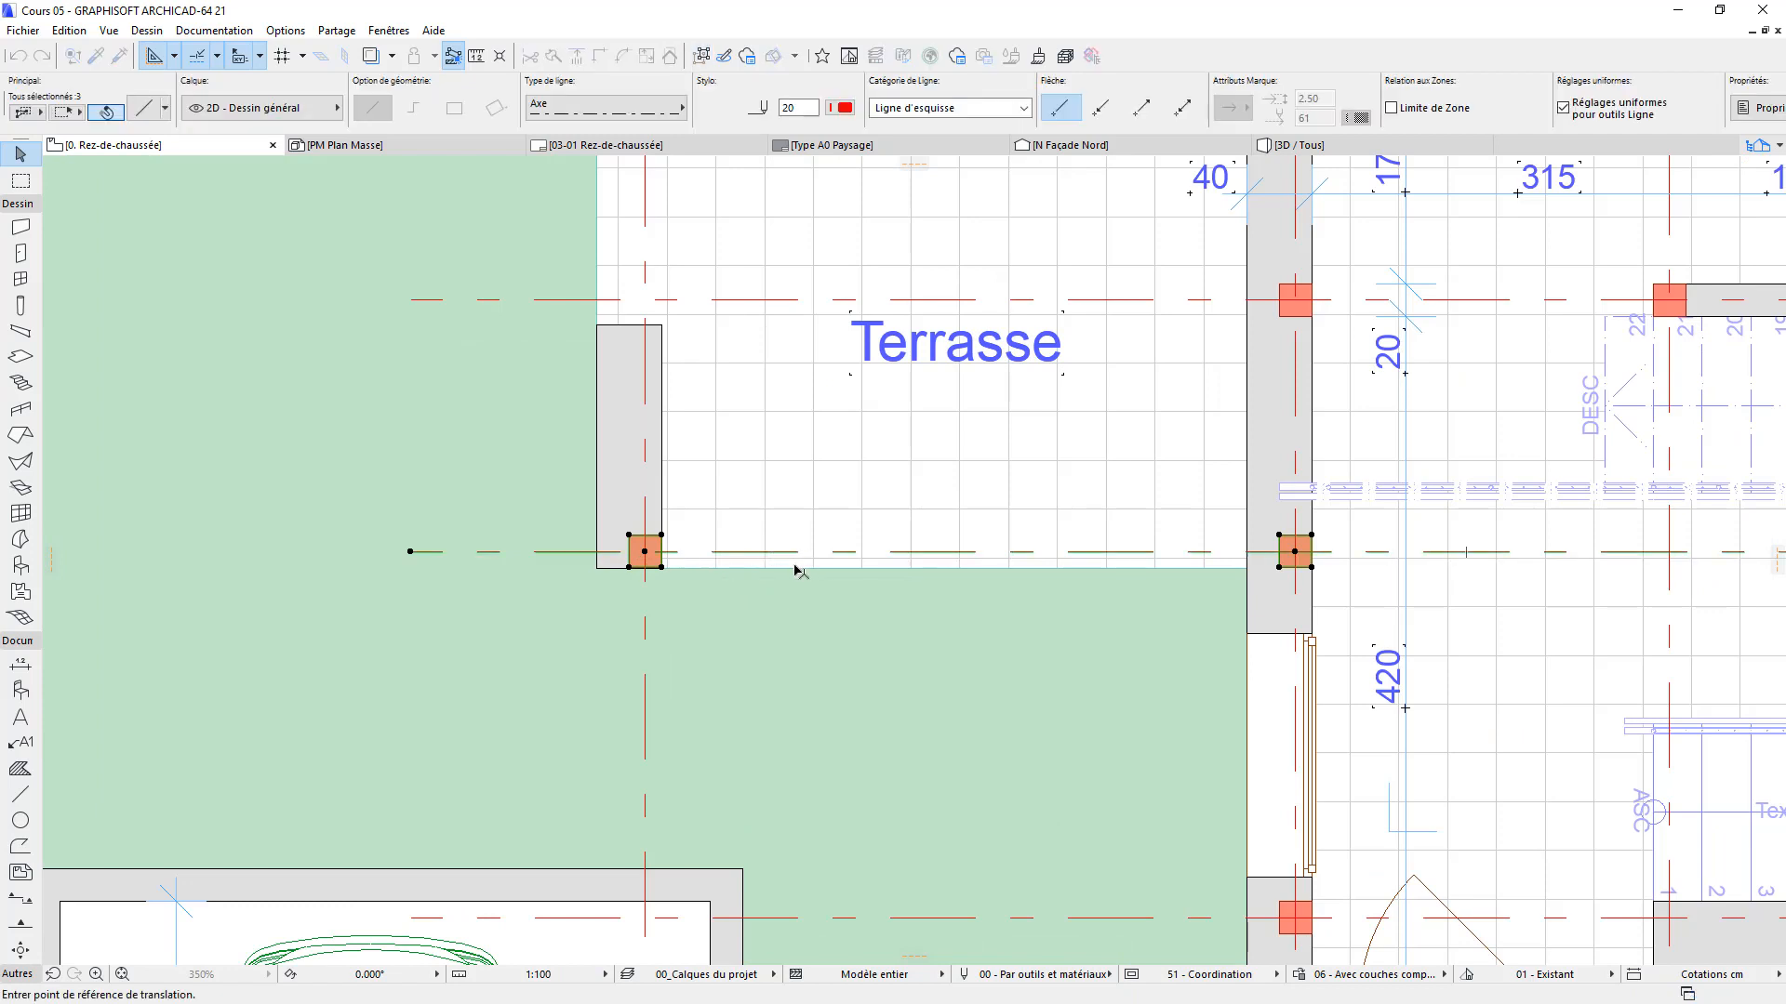
click(768, 553)
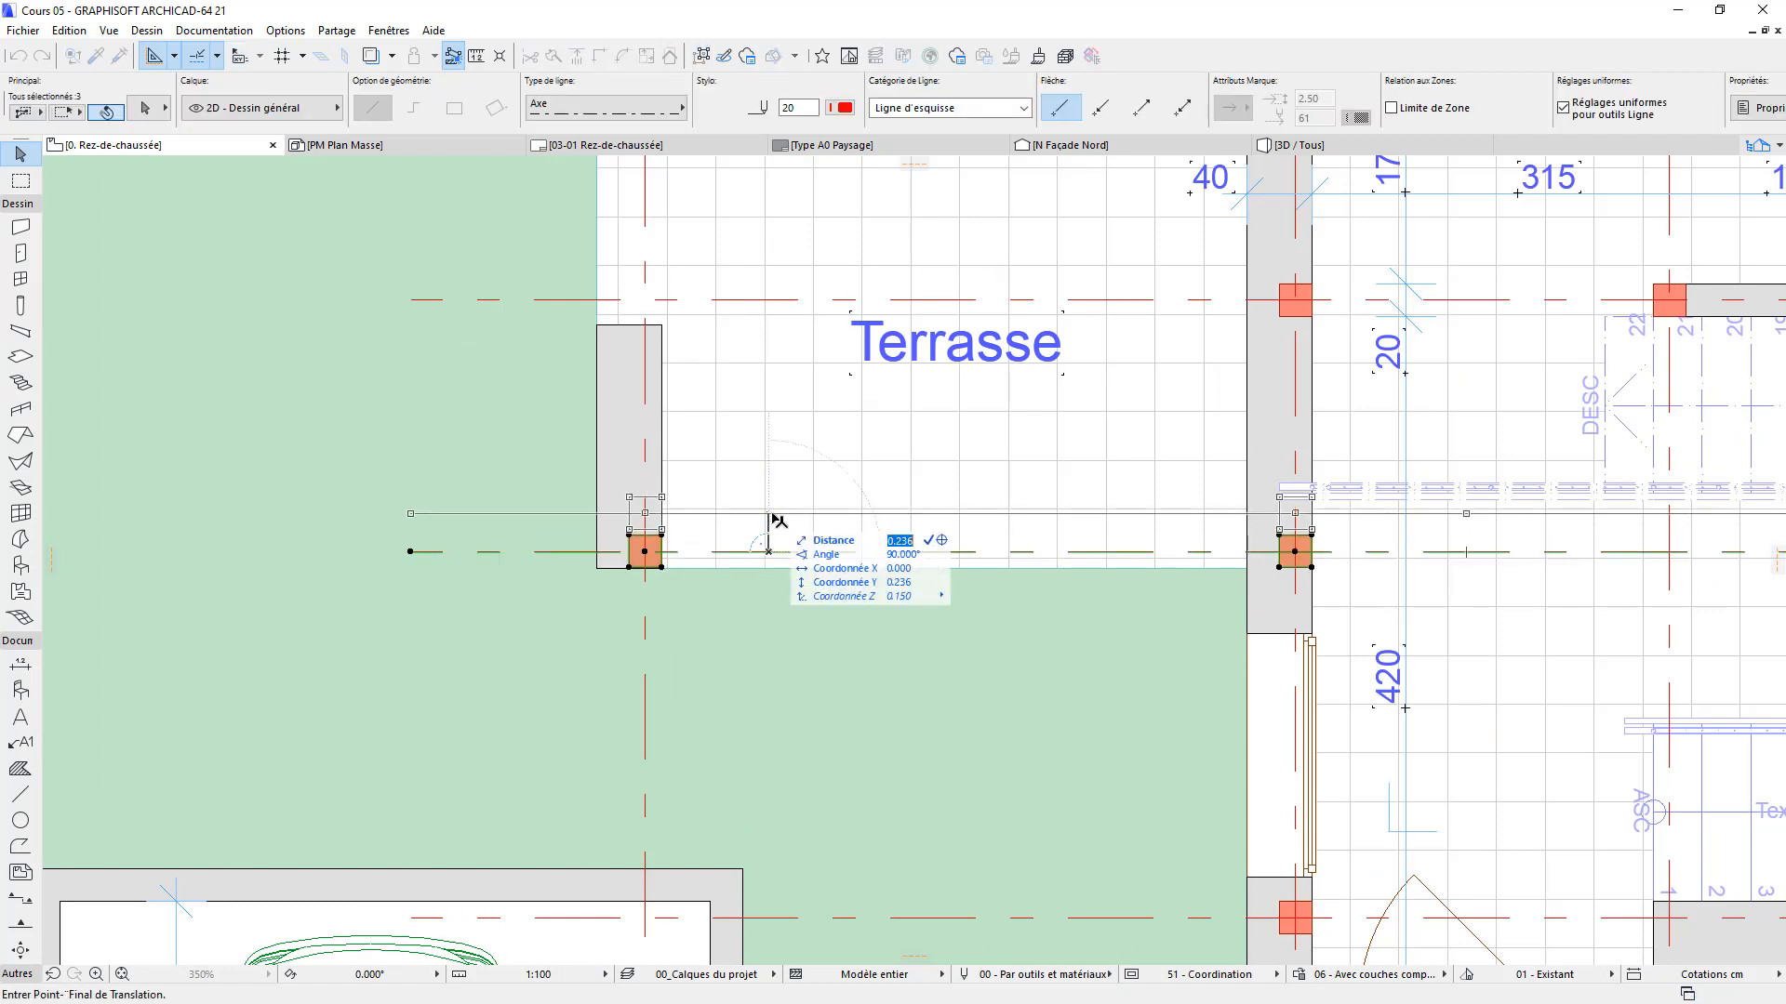
key(Return)
scroll(837, 549, down, 5)
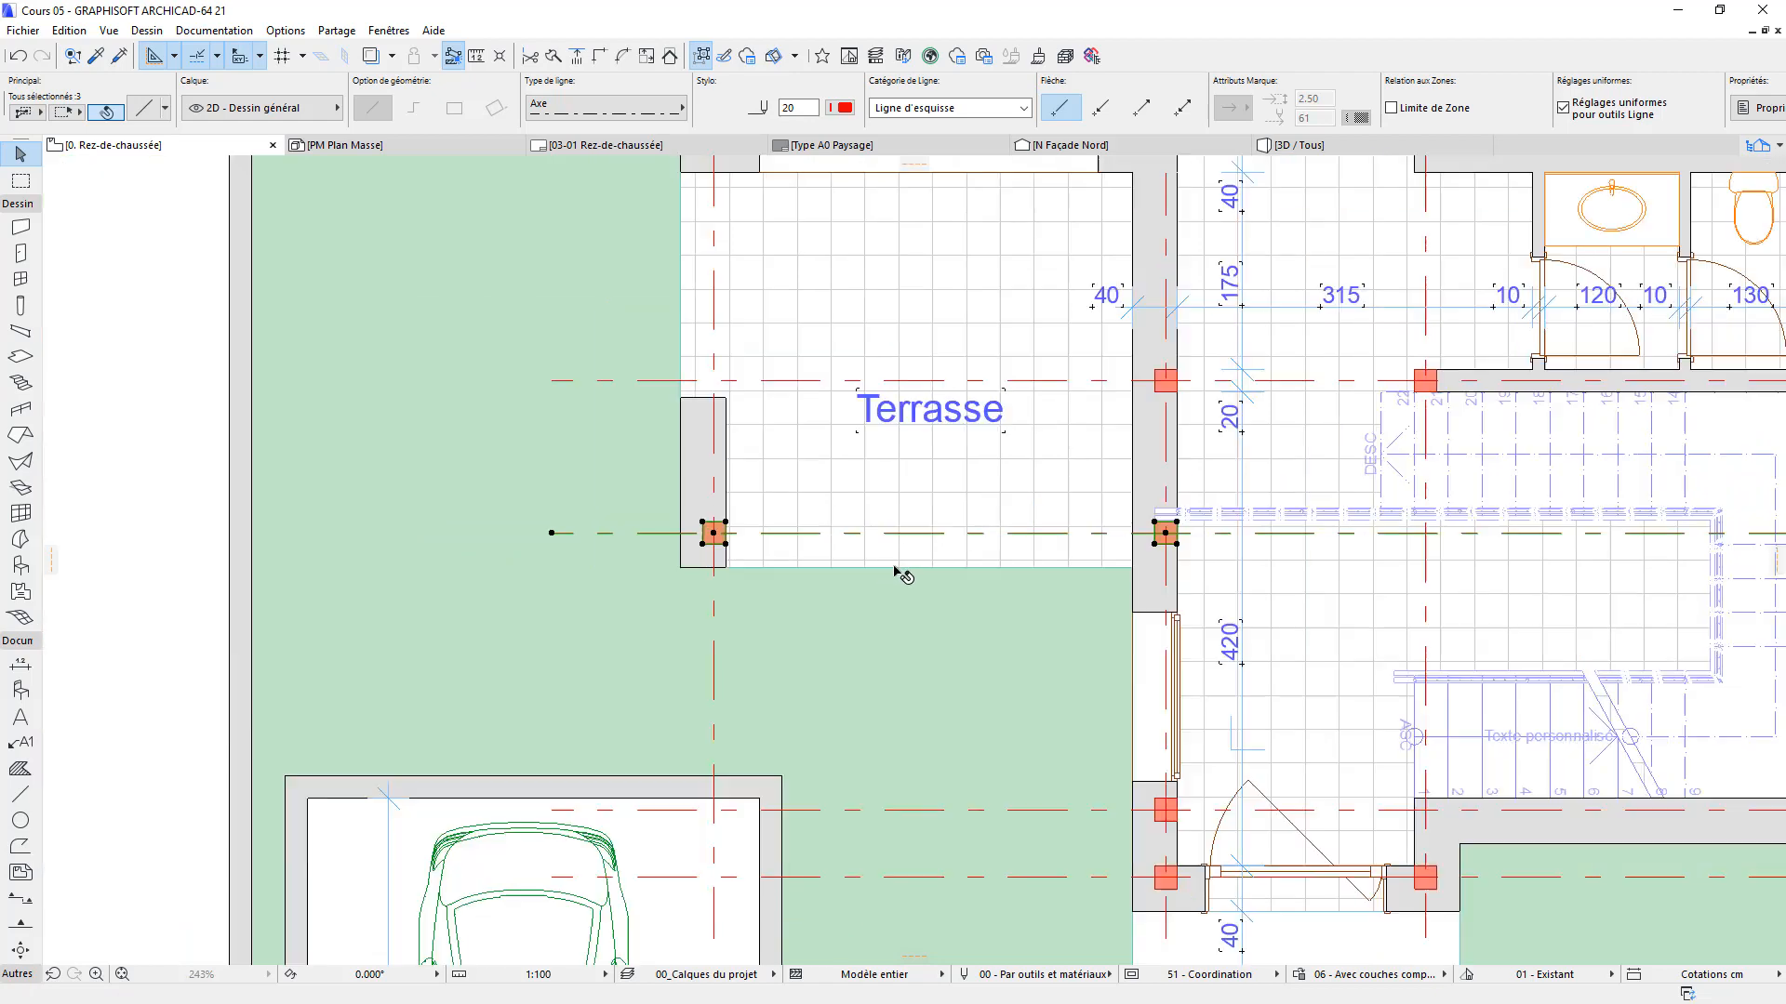
middle_drag(797, 581, 742, 580)
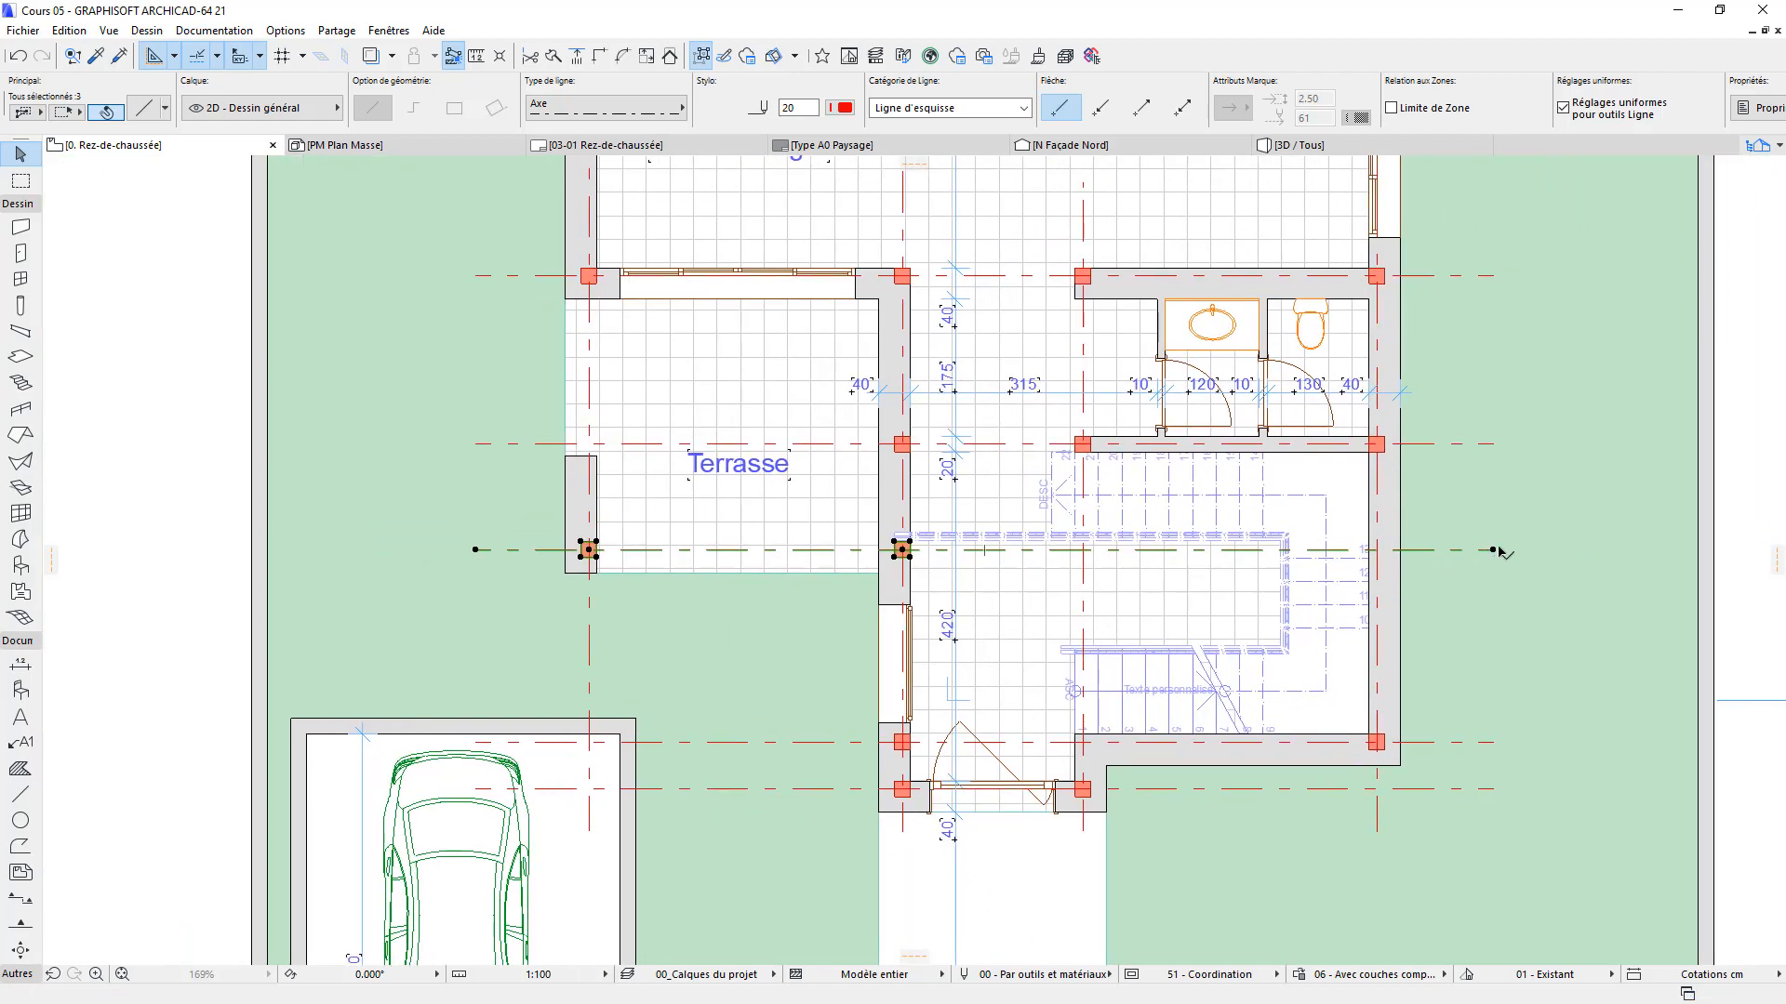
key(Escape)
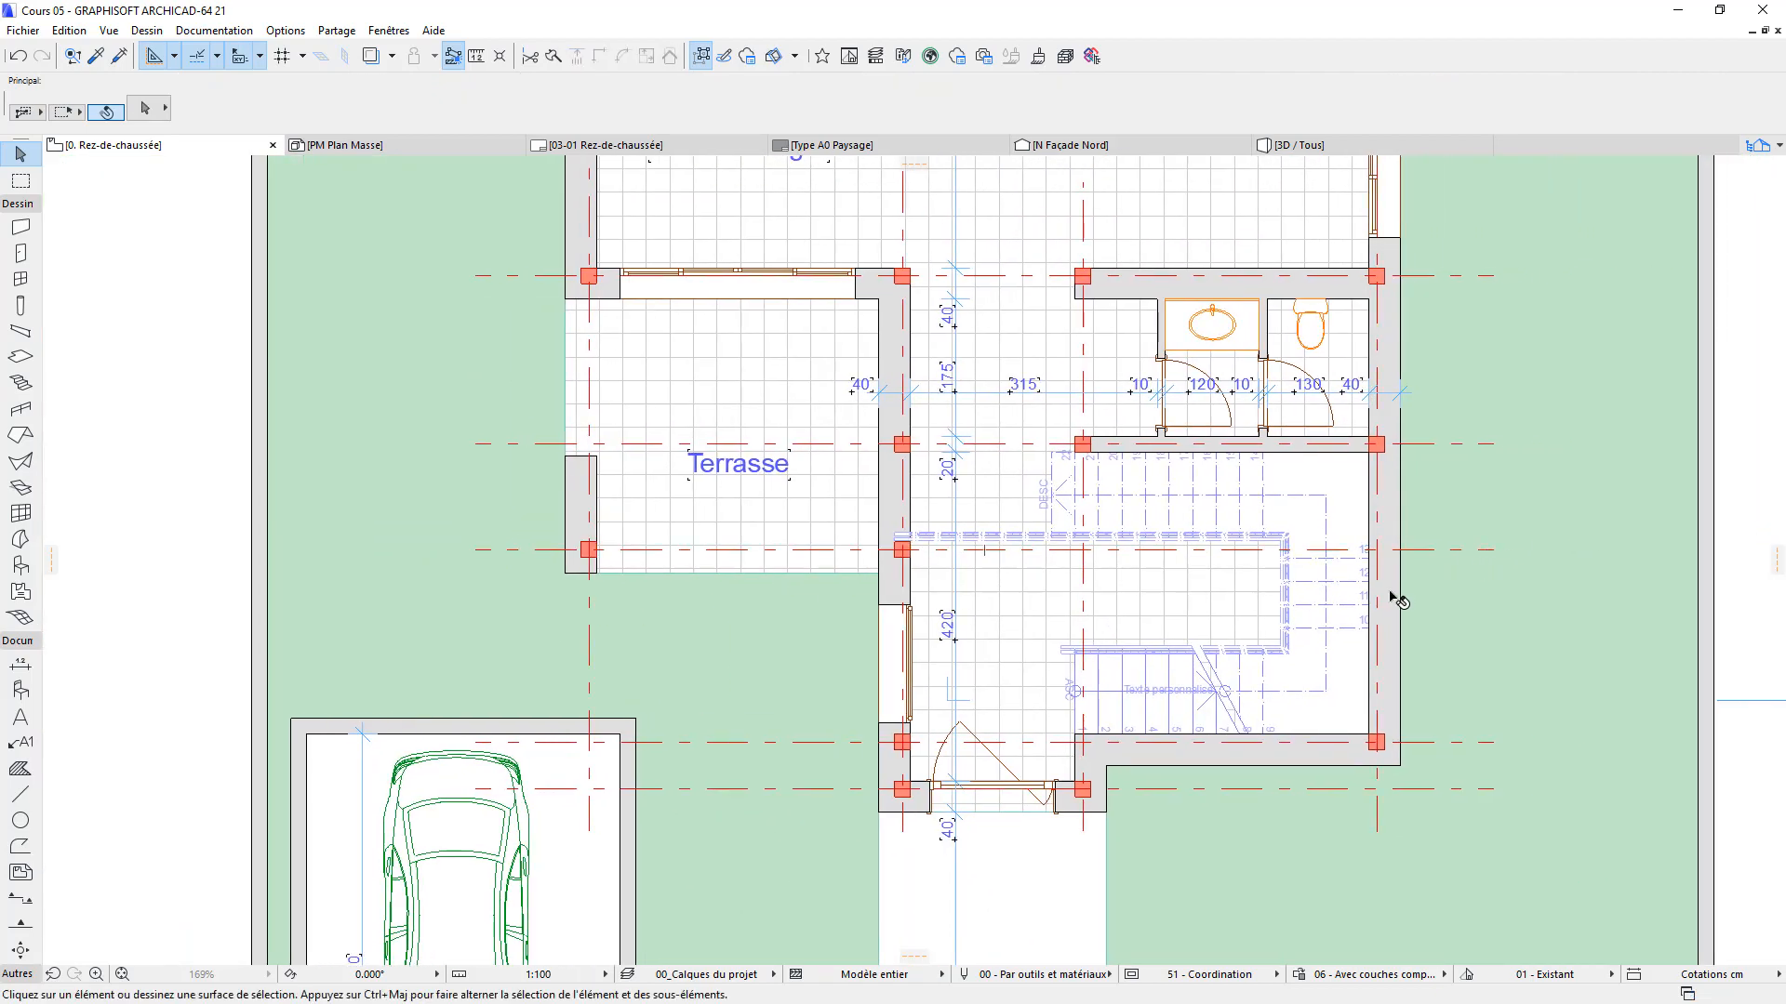
Delete the hall's west wall columns on the toilets' south wall axis and on the stairwell's south wall axis
click(894, 457)
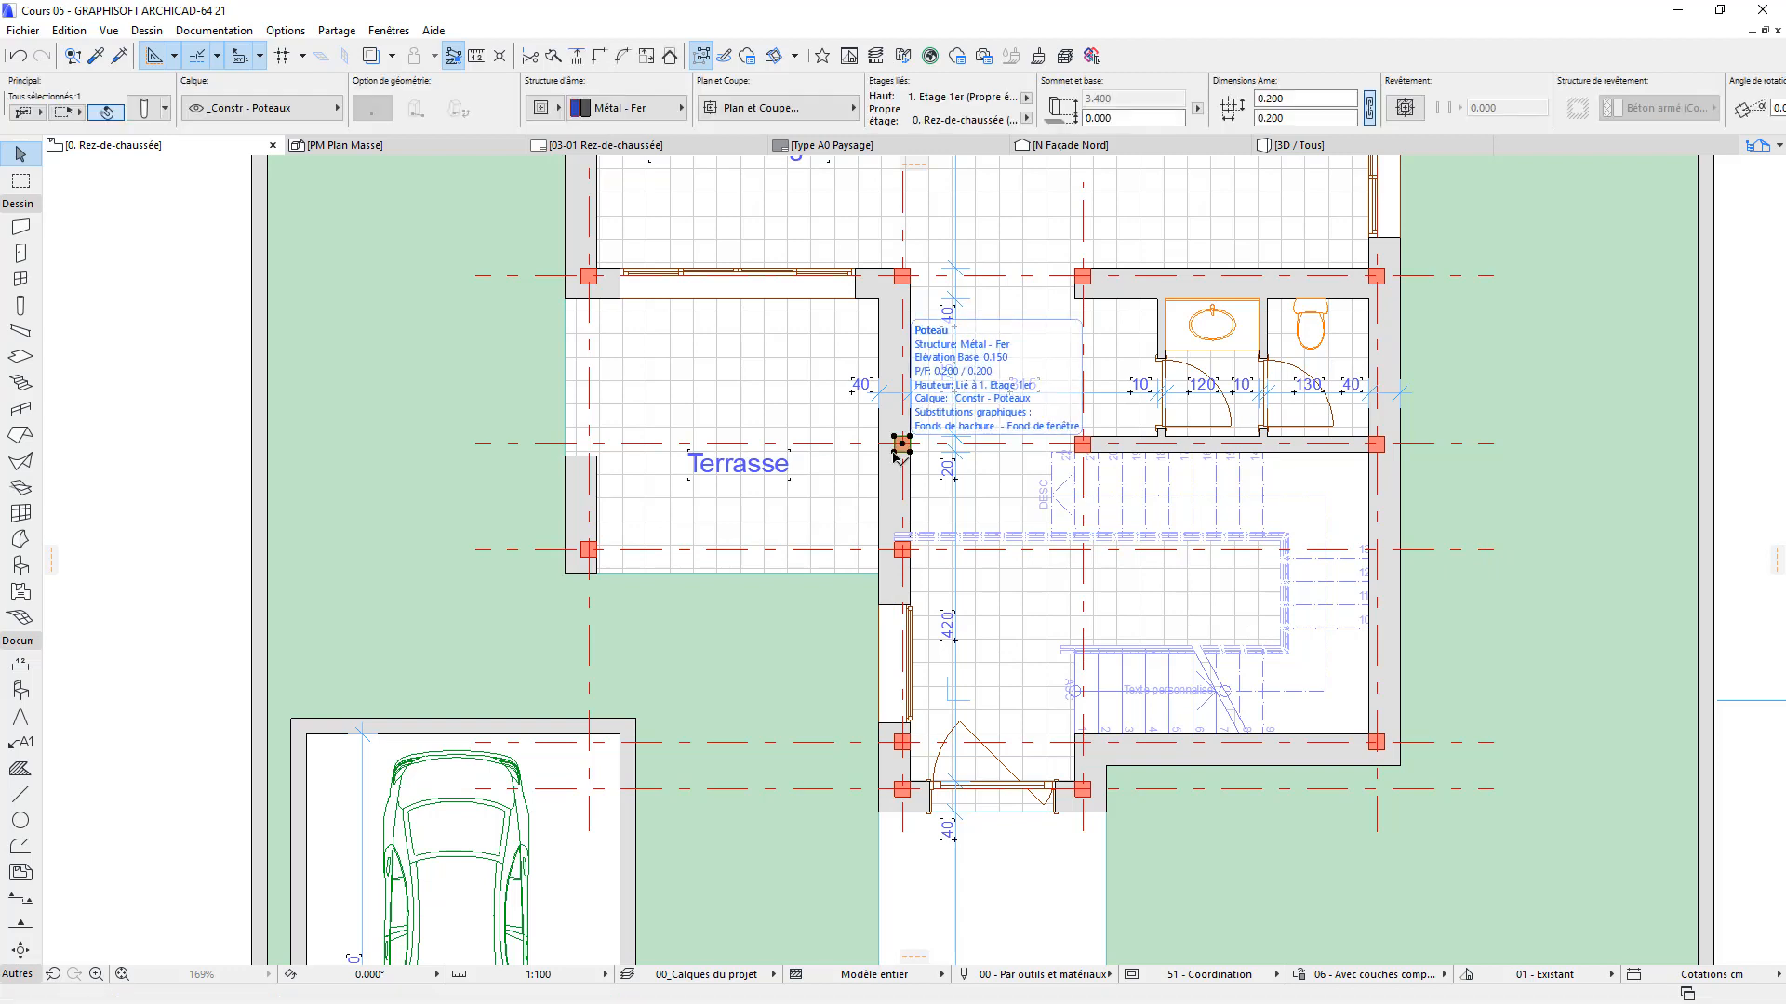
key(Delete)
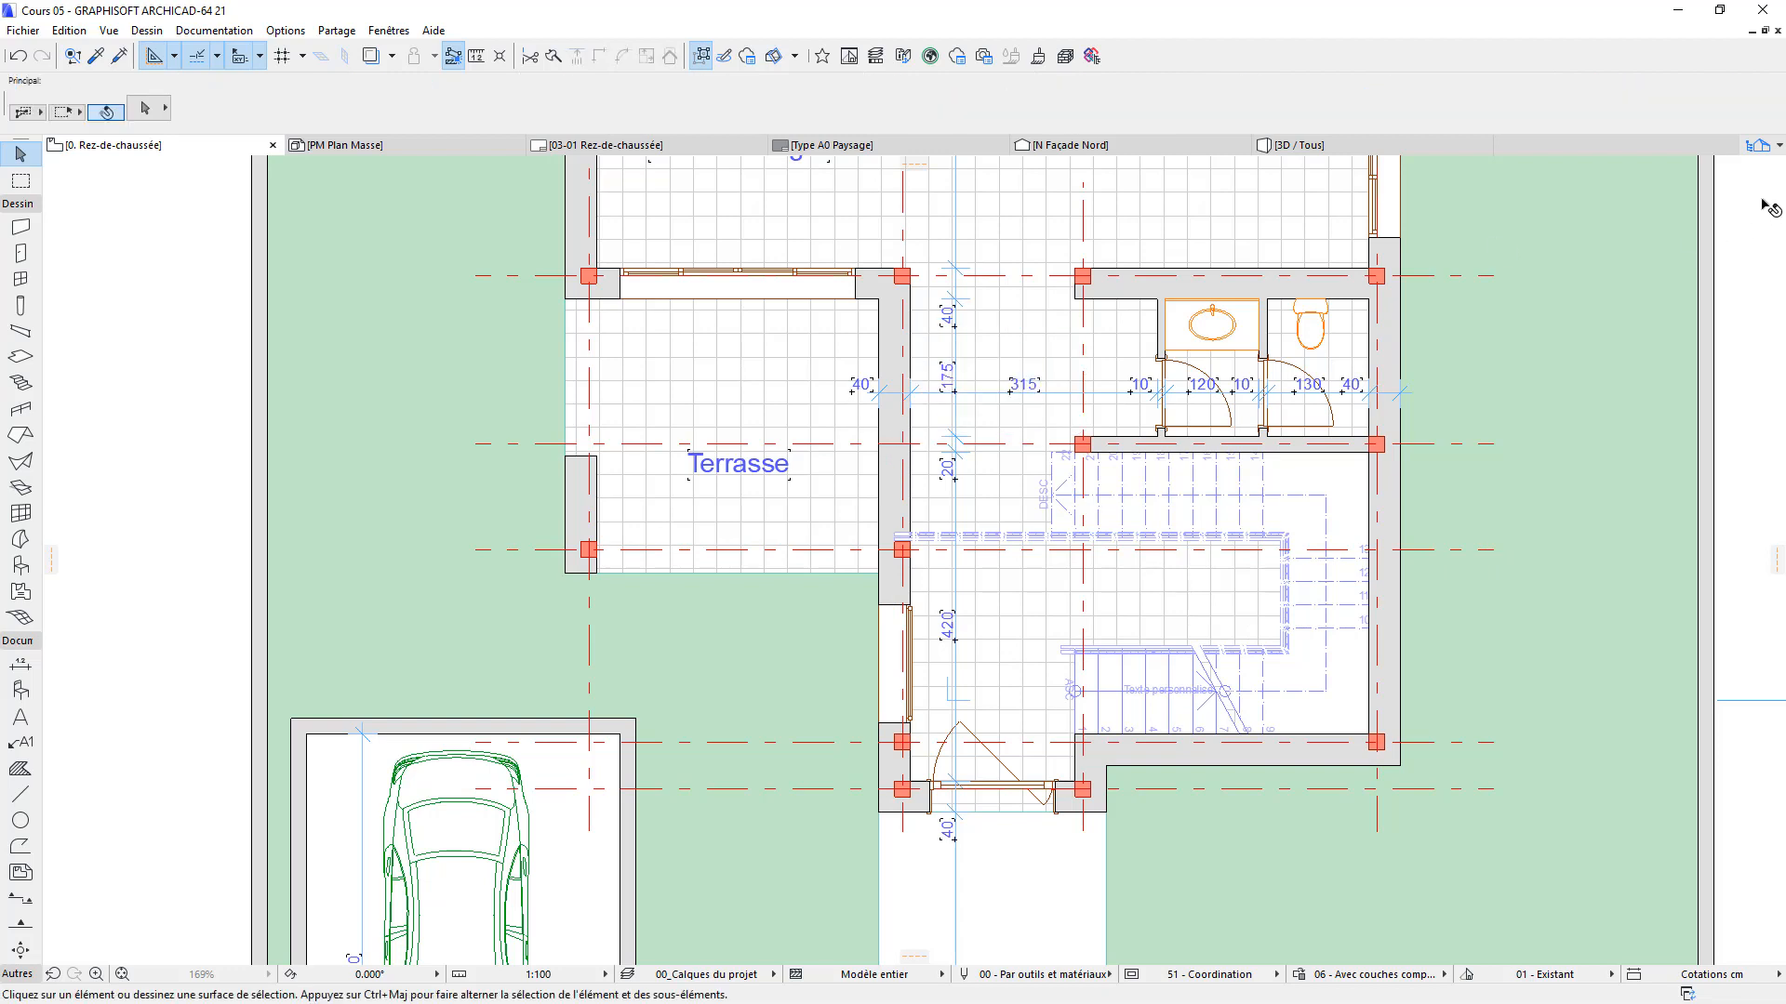
click(902, 744)
key(Delete)
Copy the column at the east side of the entrance north to the stairwell's southwest corner, on its south wall axis
scroll(1098, 791, up, 2)
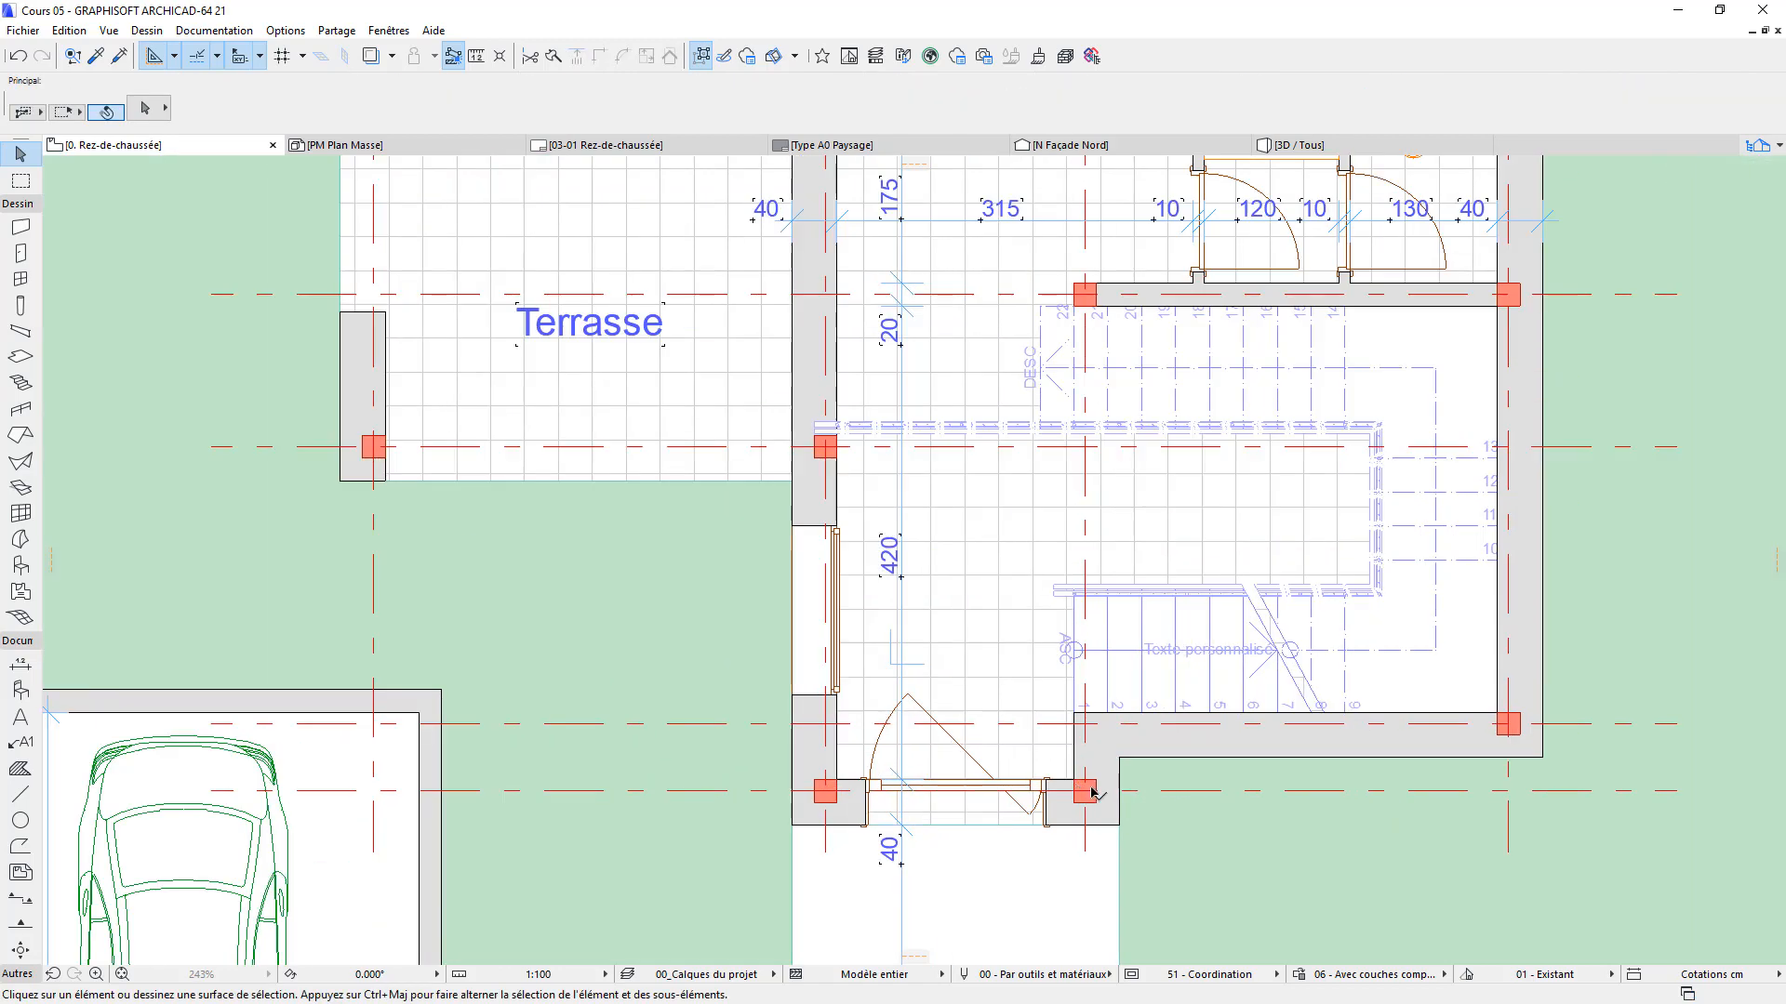
click(1084, 791)
key(ctrl+shift+d)
click(1084, 792)
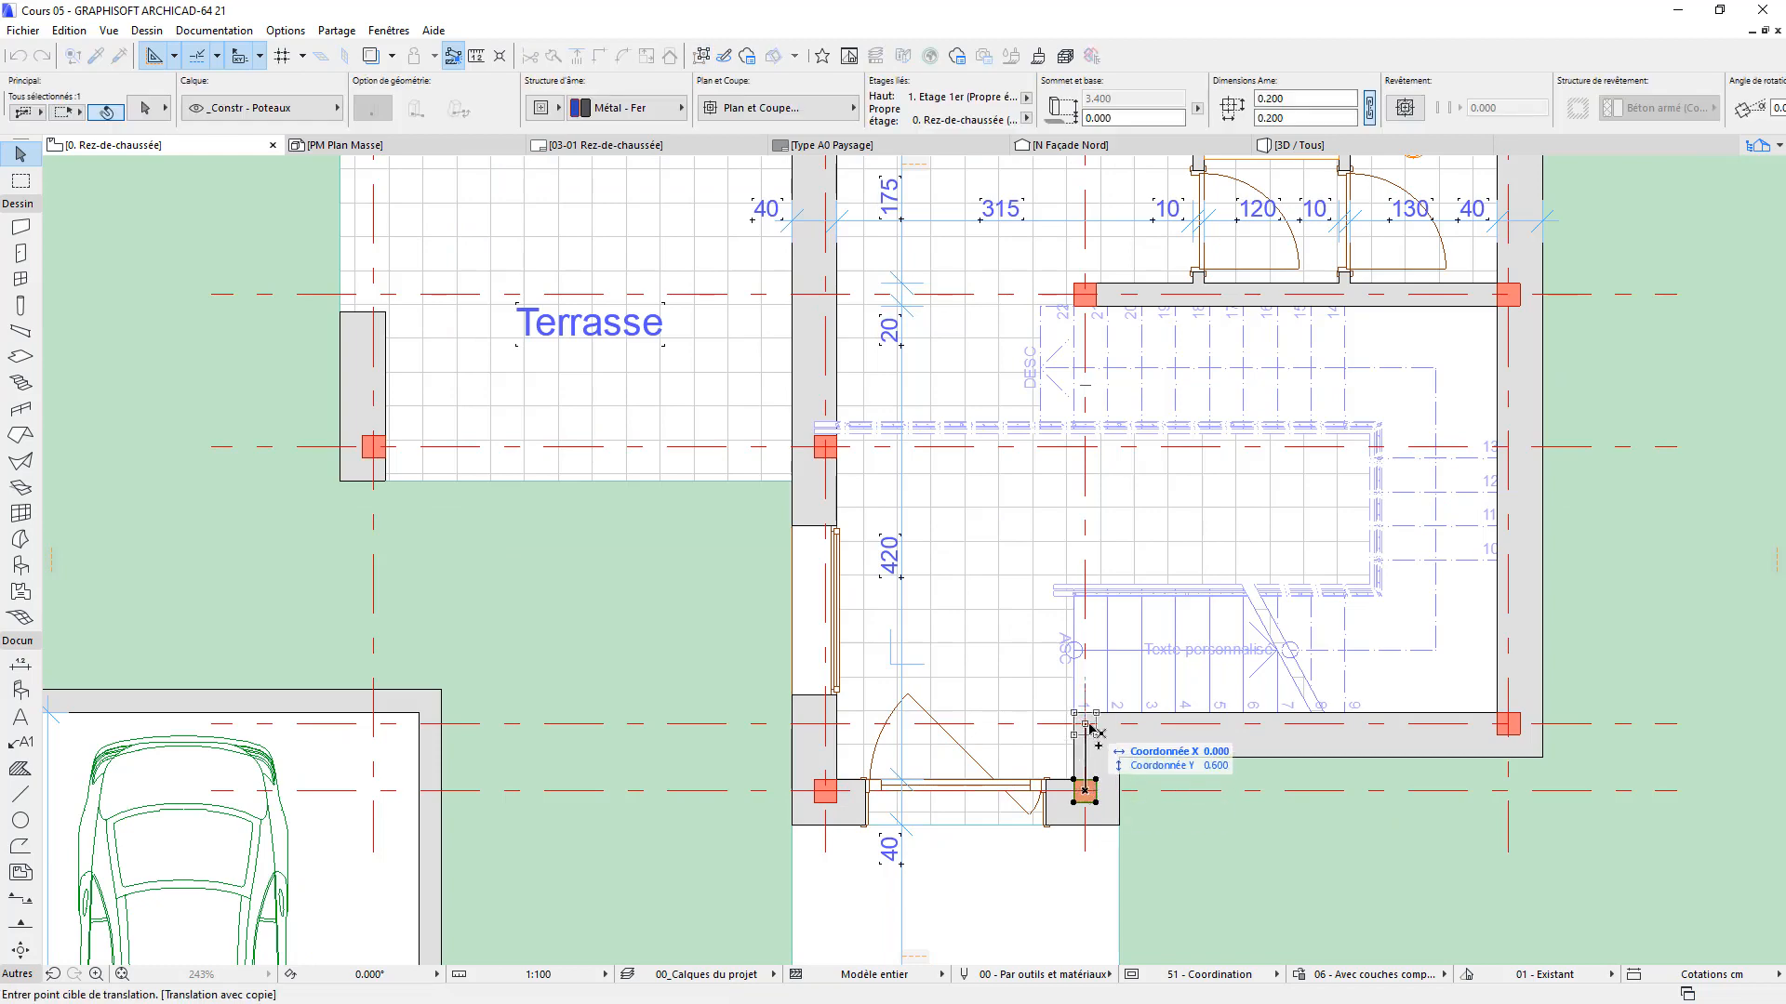
click(1086, 724)
key(Escape)
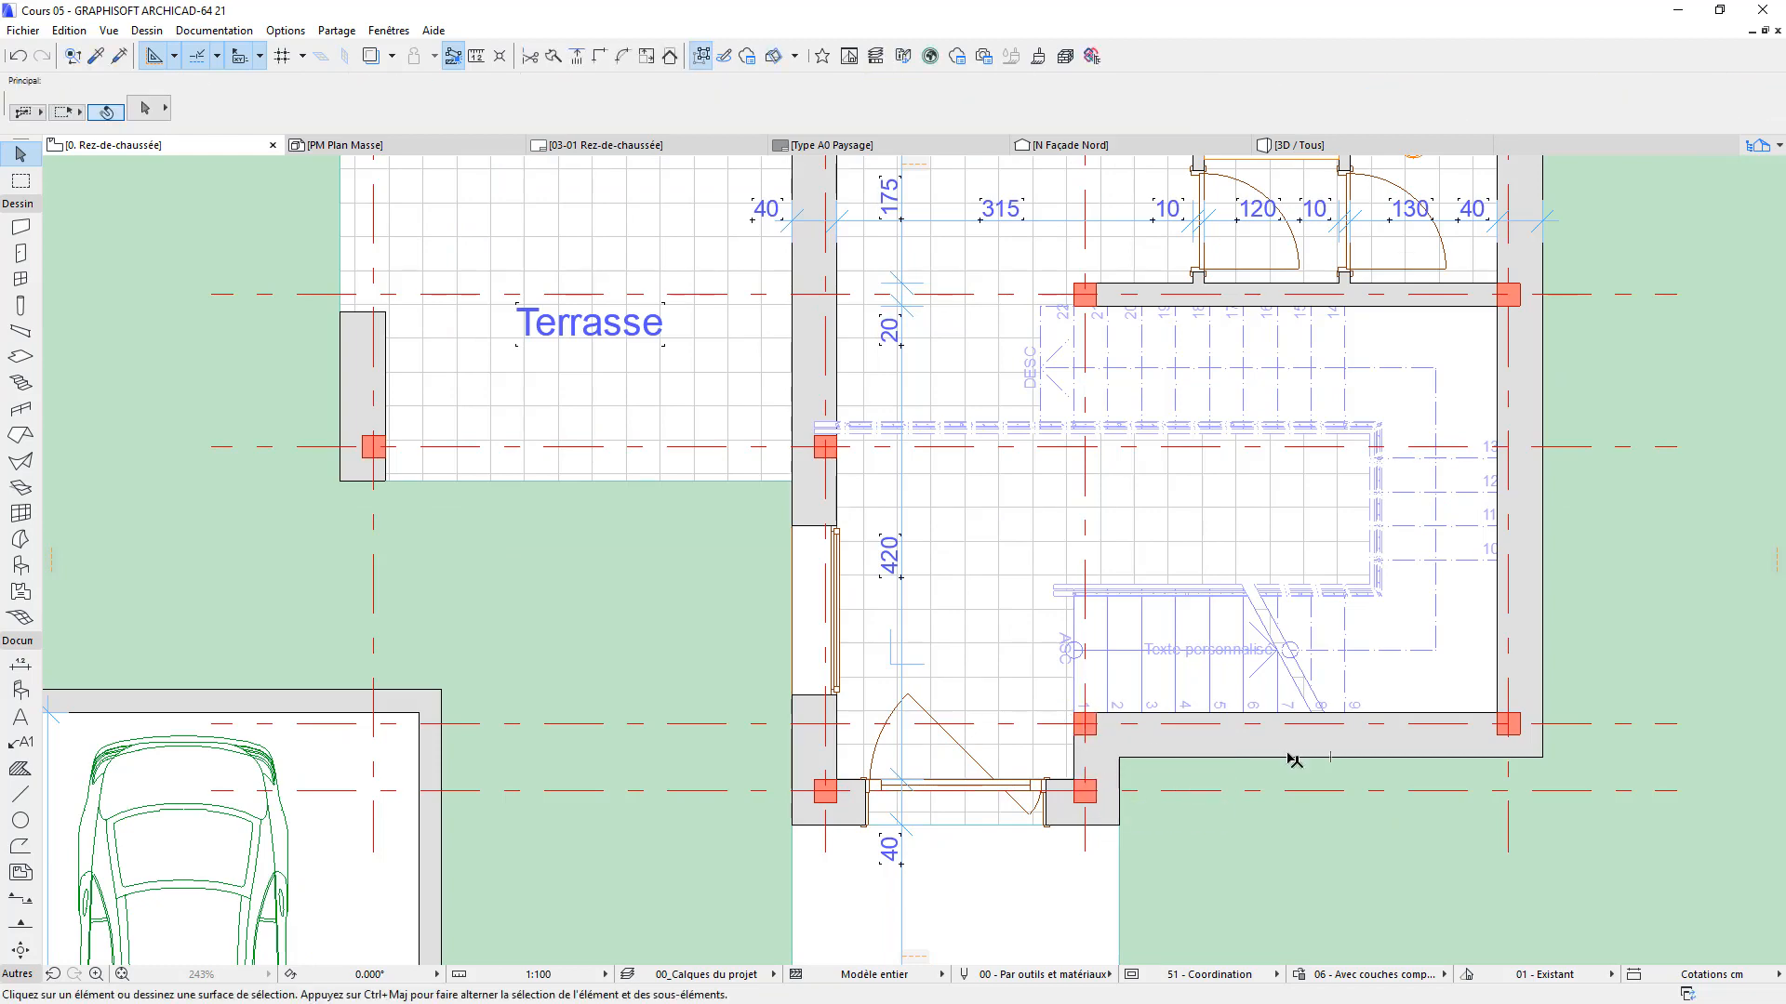
scroll(1319, 769, down, 4)
scroll(1395, 681, down, 2)
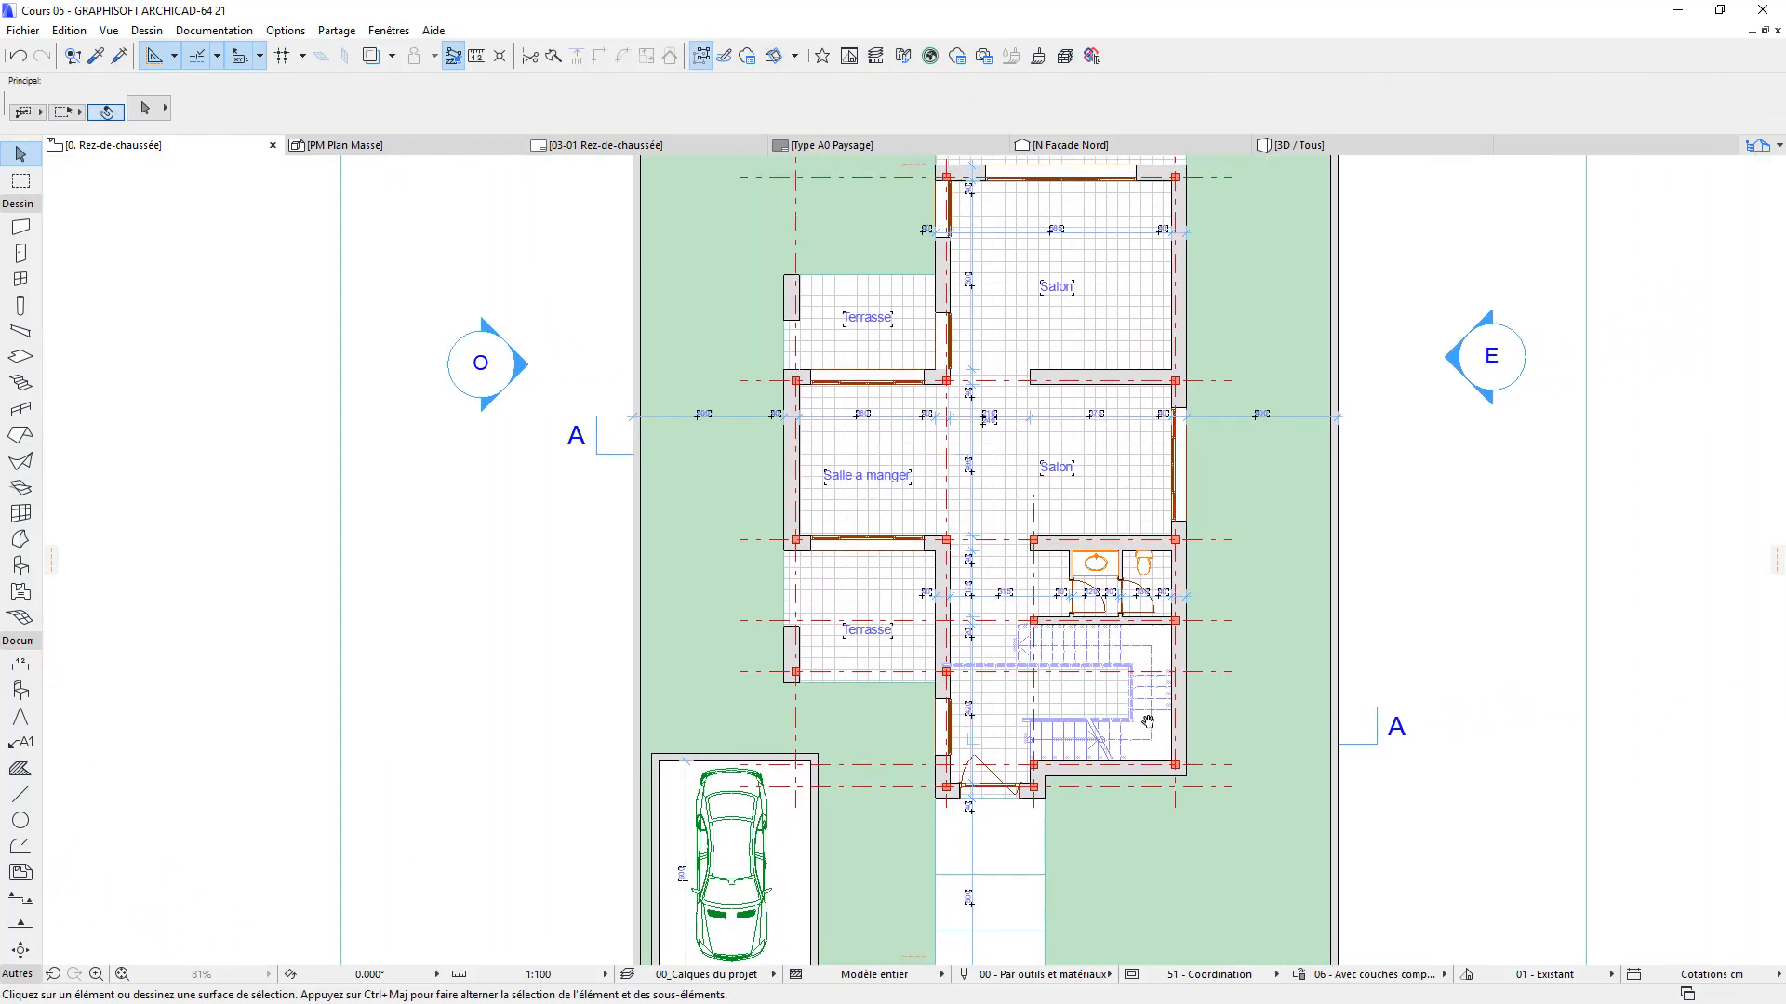
Copy the axis line of the salon's north wall north to the outer edge of the north terrace, matching the east wall pier's corner
middle_drag(1212, 669, 1199, 737)
scroll(1210, 637, down, 1)
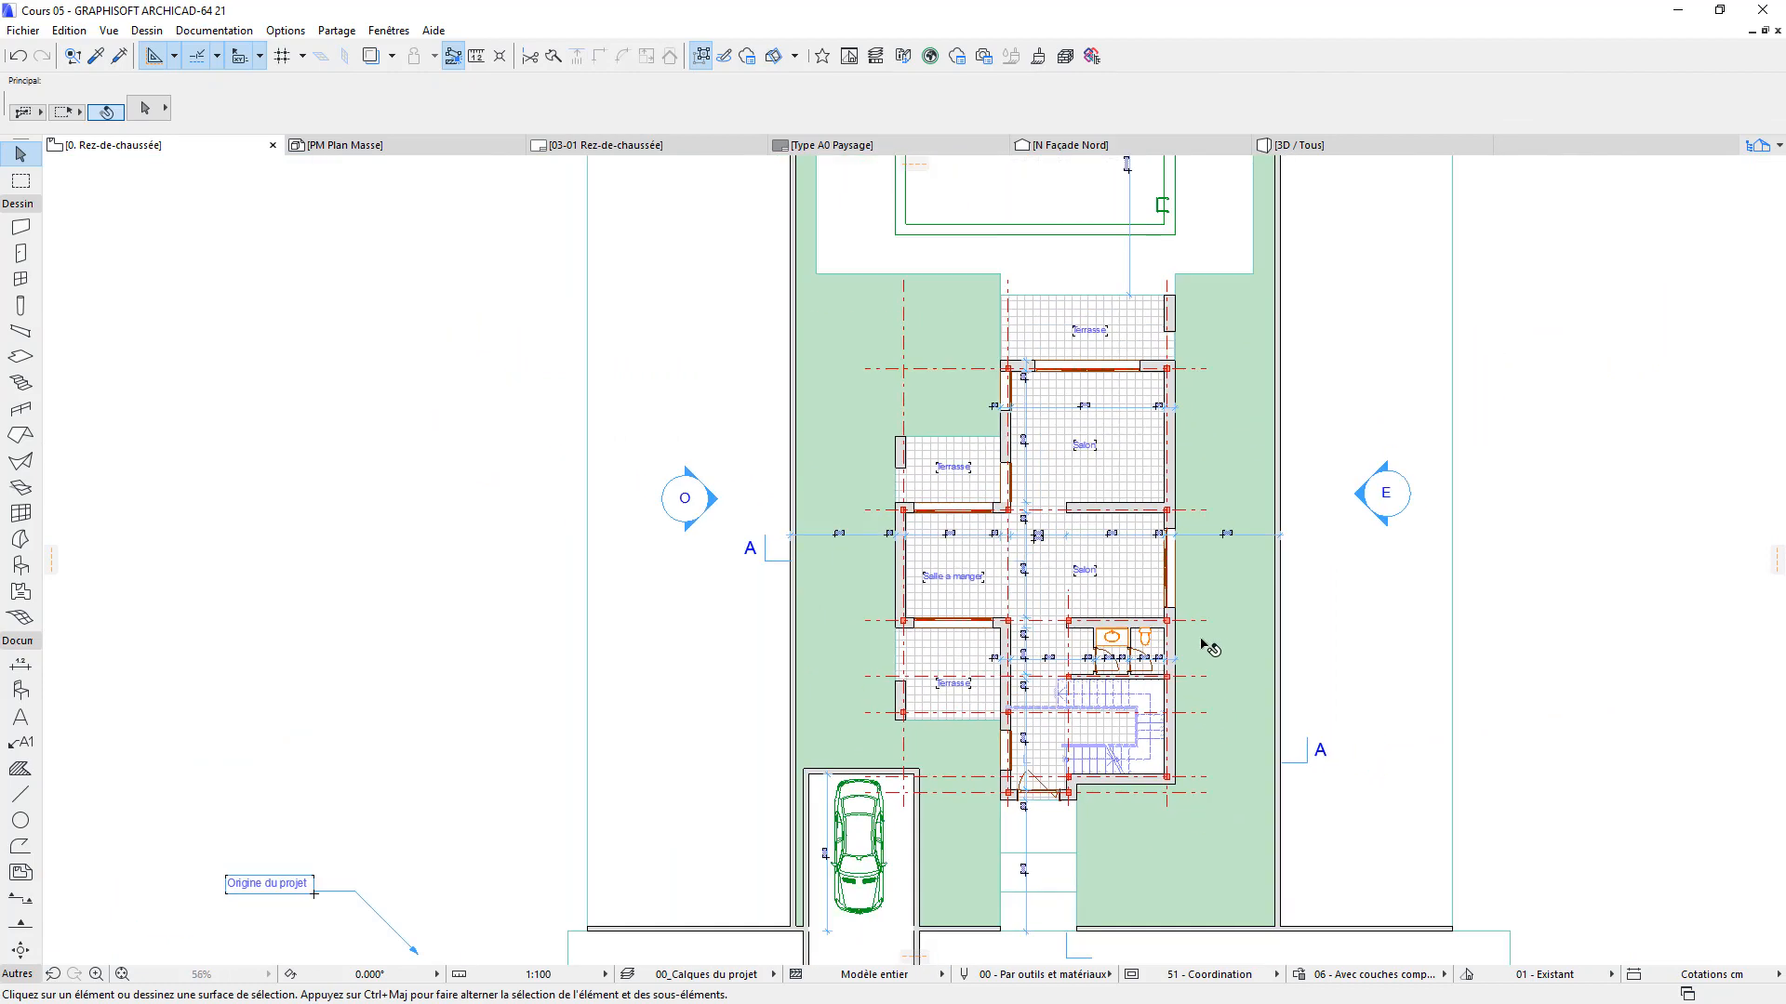
middle_drag(1185, 364, 1120, 540)
scroll(1094, 521, up, 3)
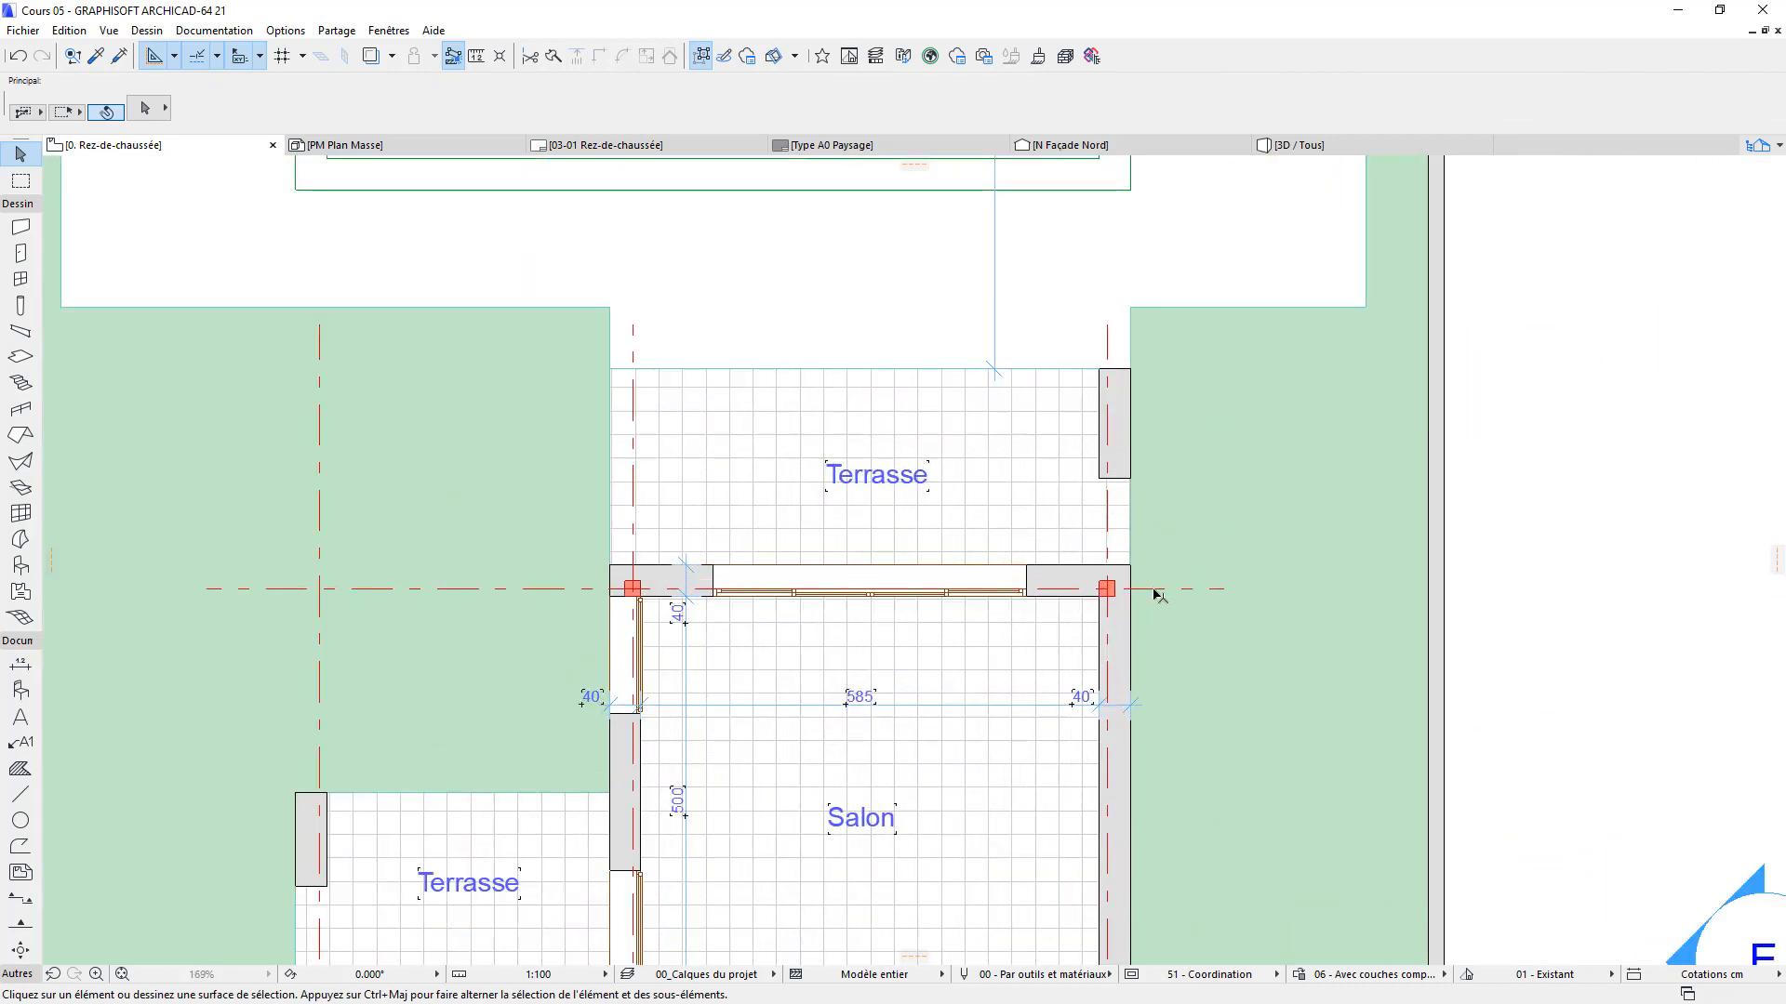
click(1156, 592)
key(ctrl+d)
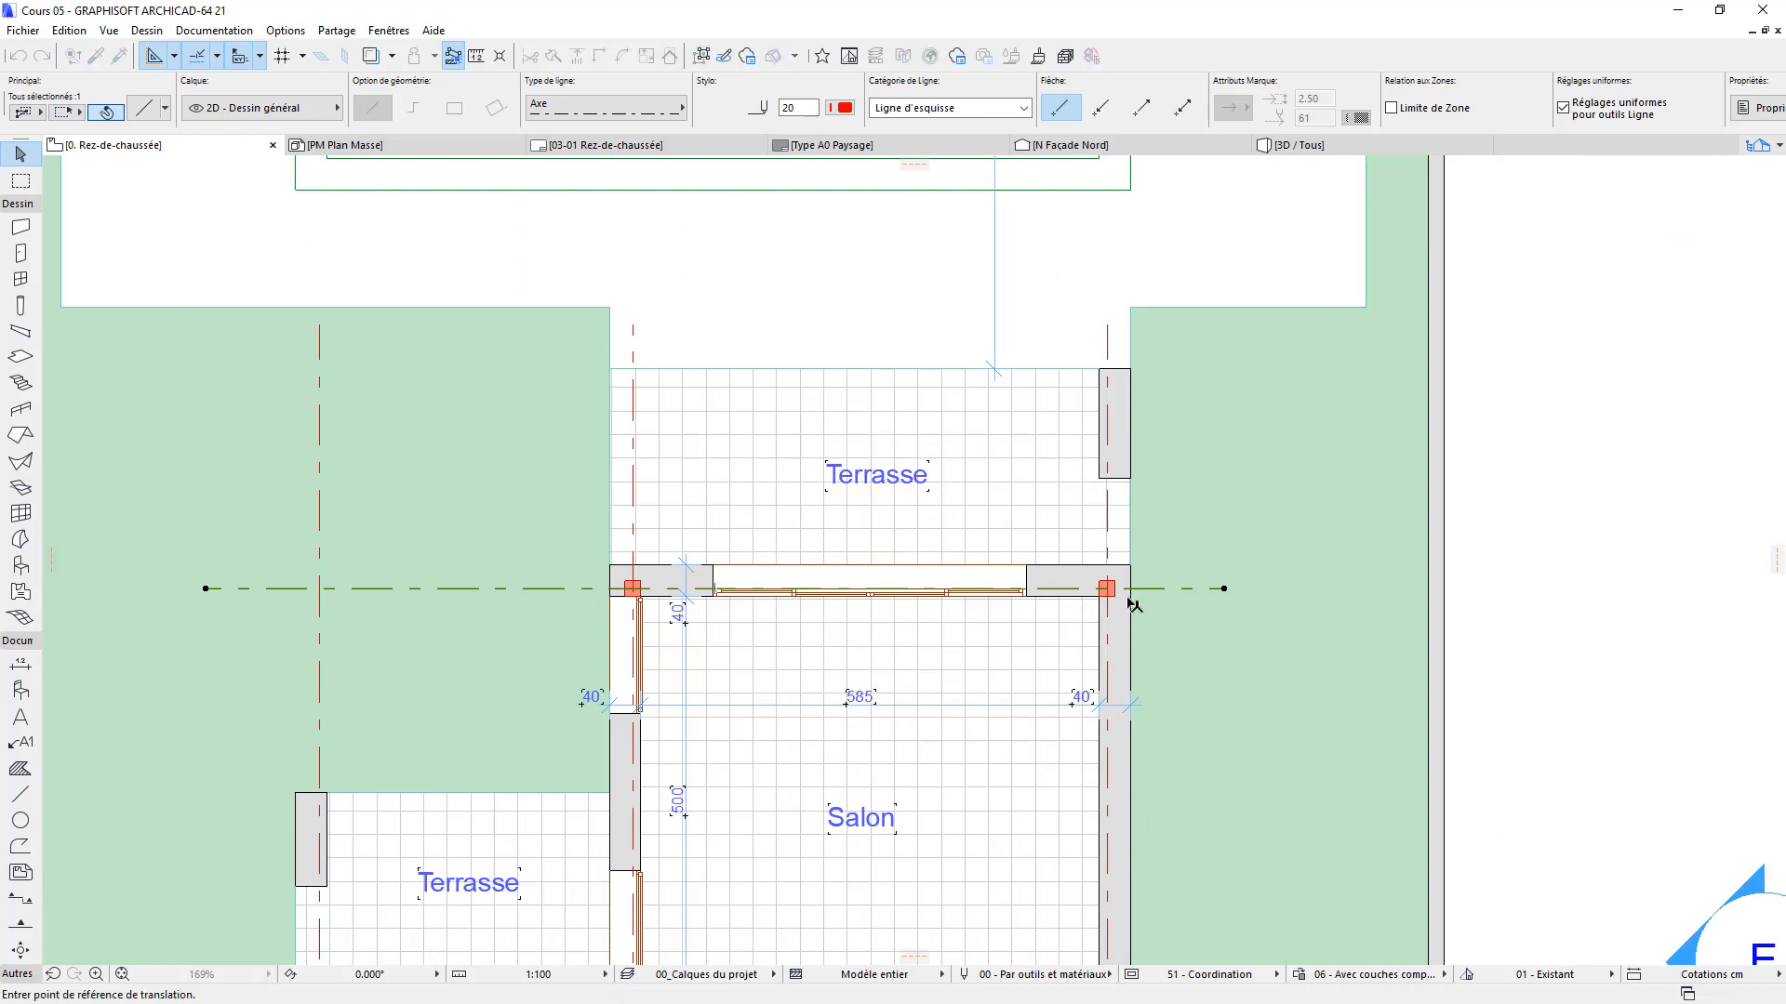
click(1132, 571)
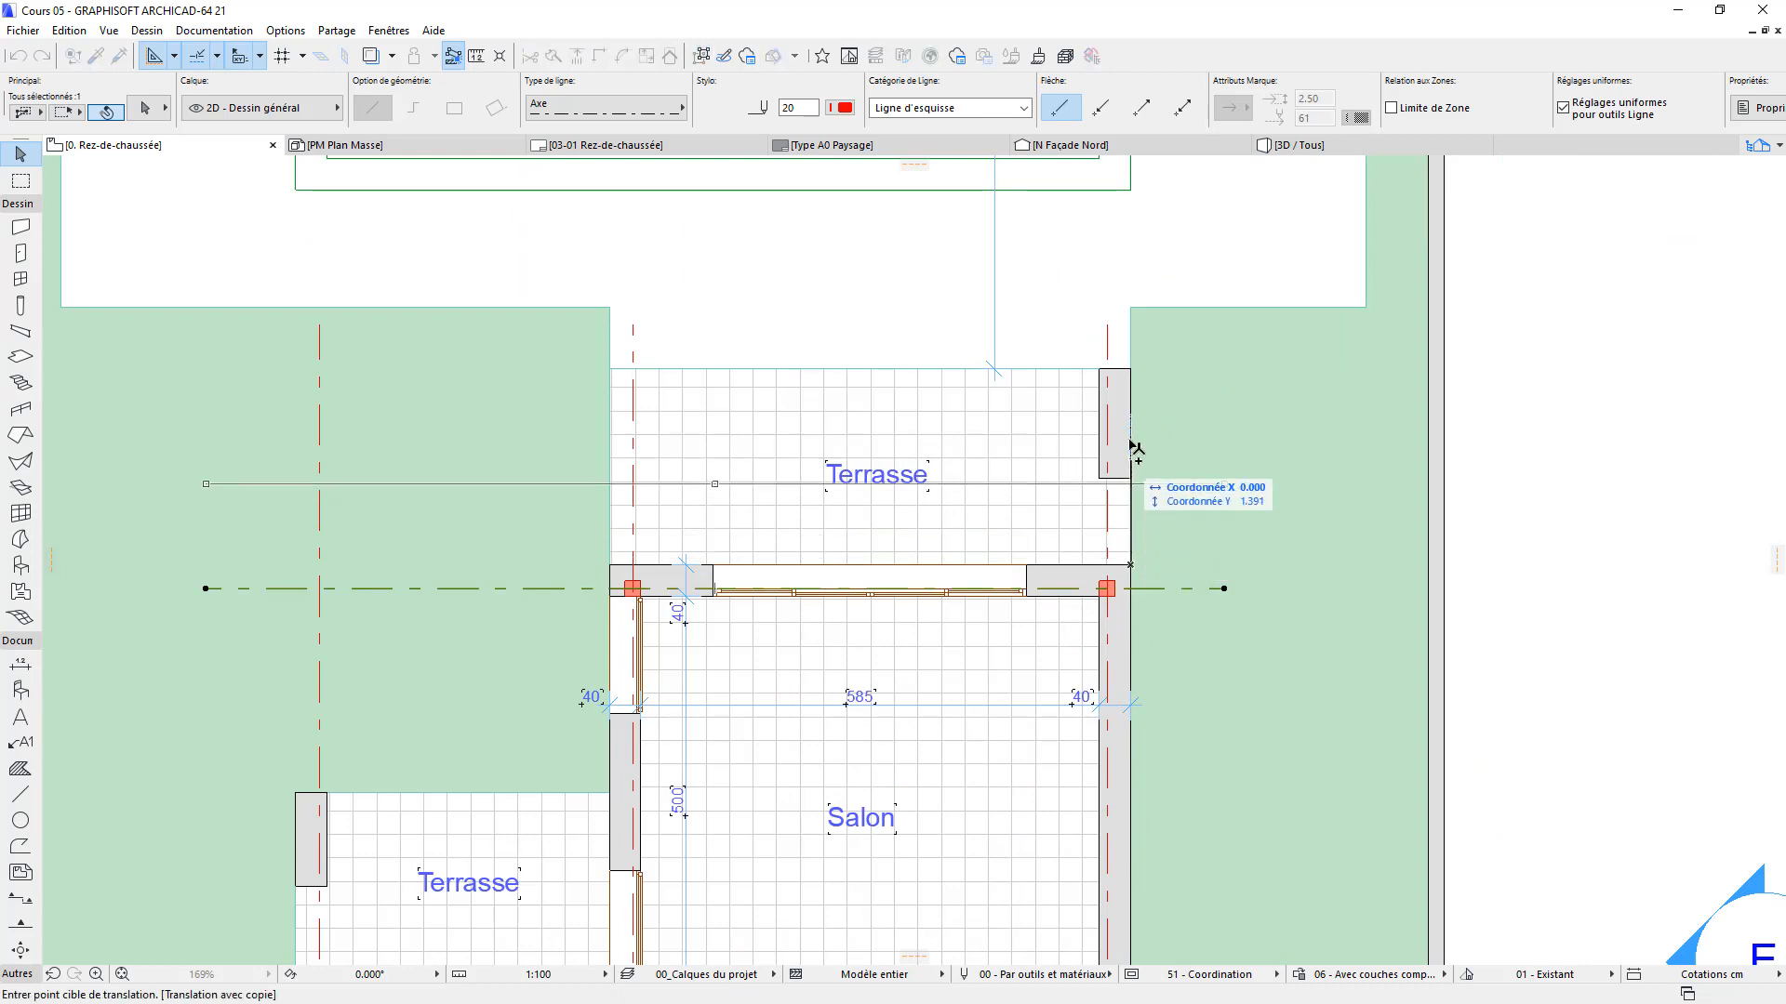
click(1135, 375)
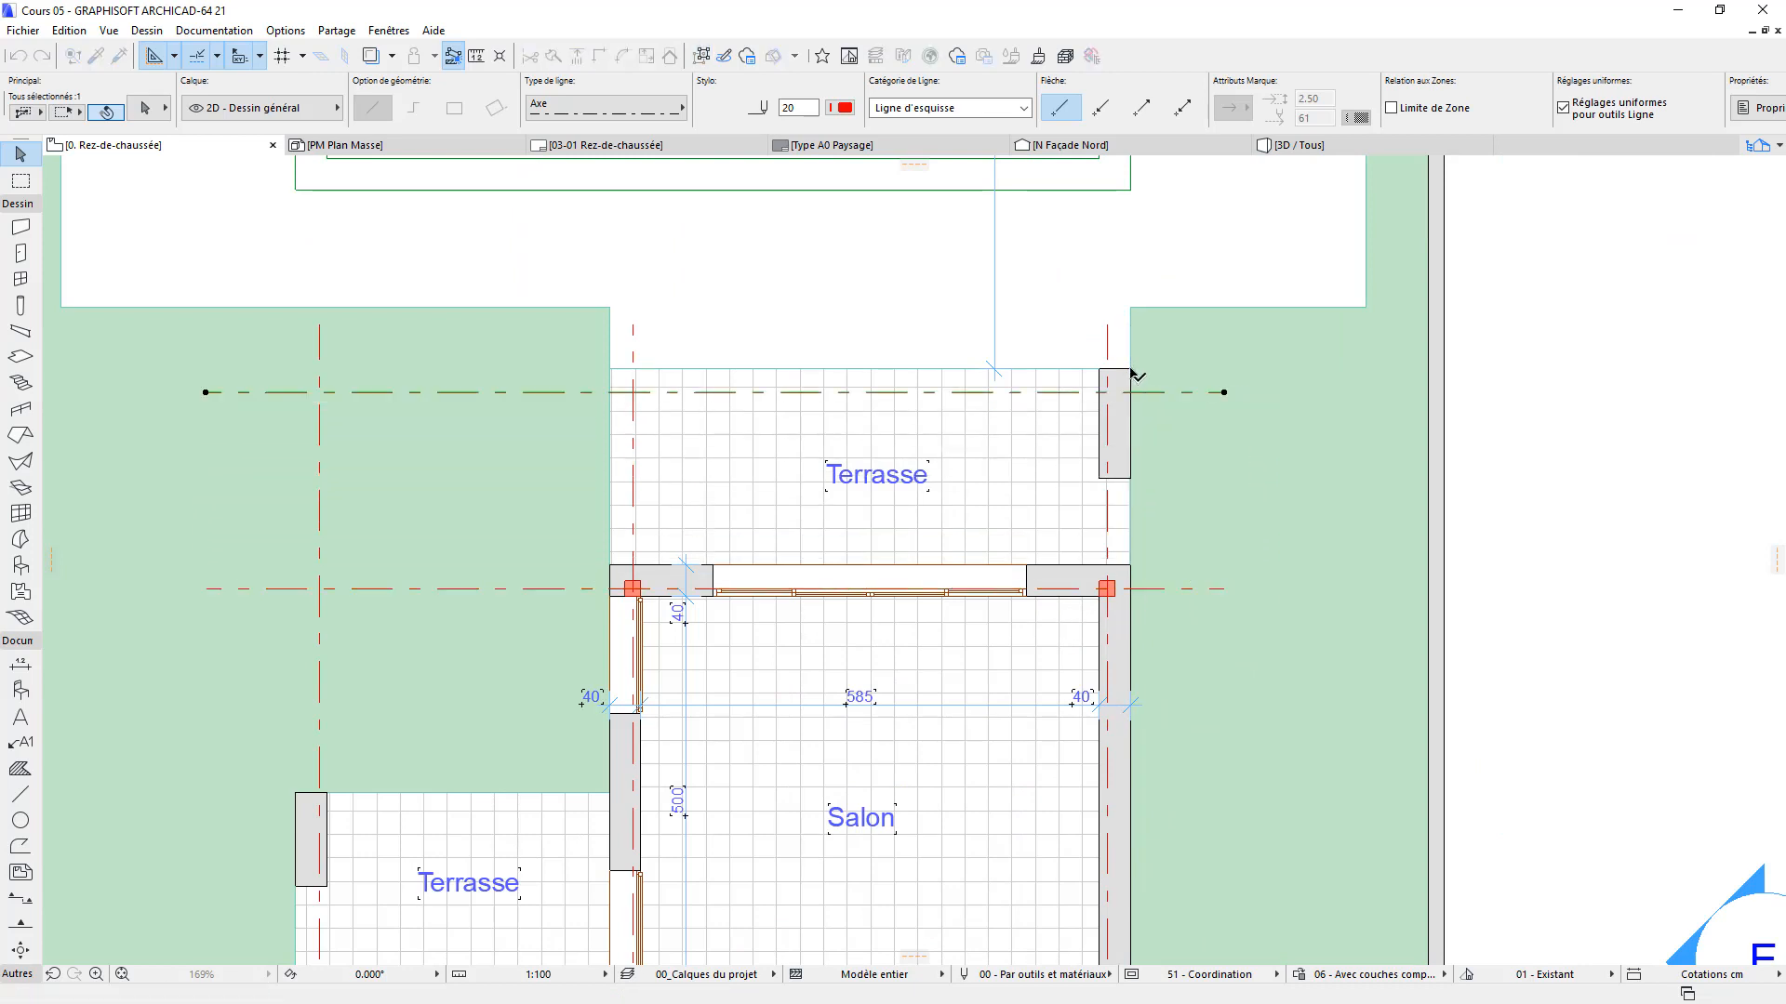
Copy the column at the salon's northeast corner north onto the terrace axis, inside the east wall pier
click(1106, 589)
key(ctrl+d)
click(1107, 588)
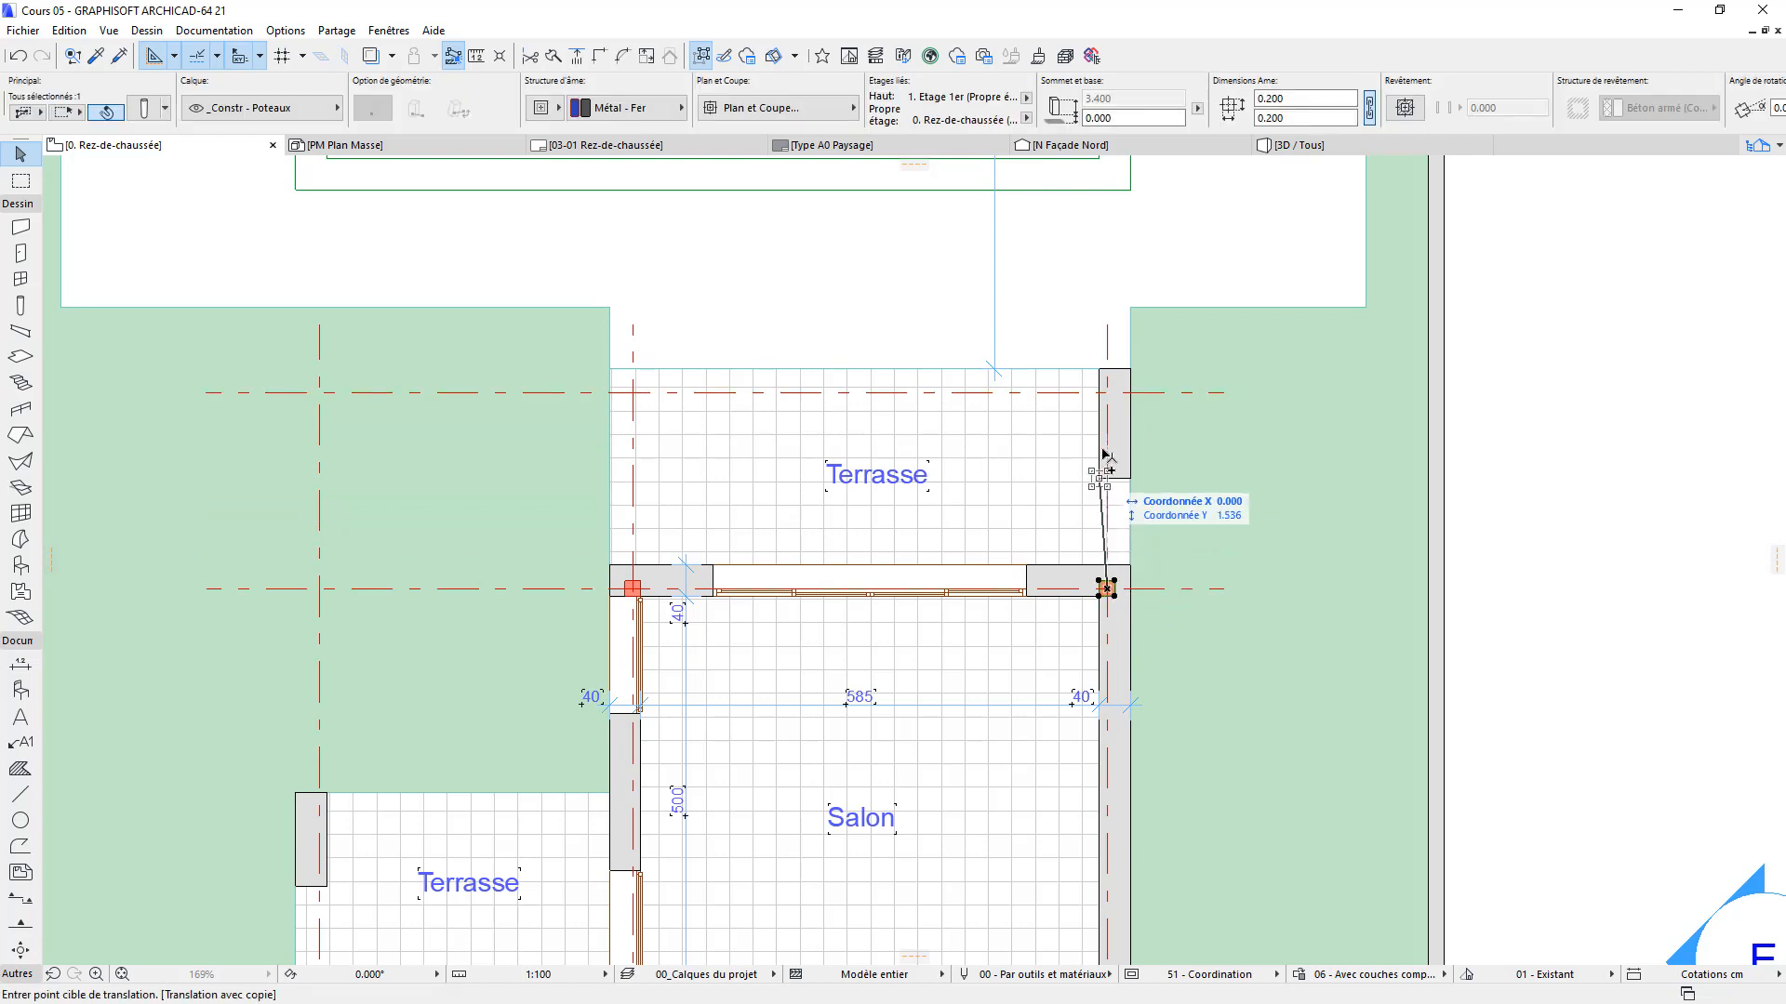
click(1107, 392)
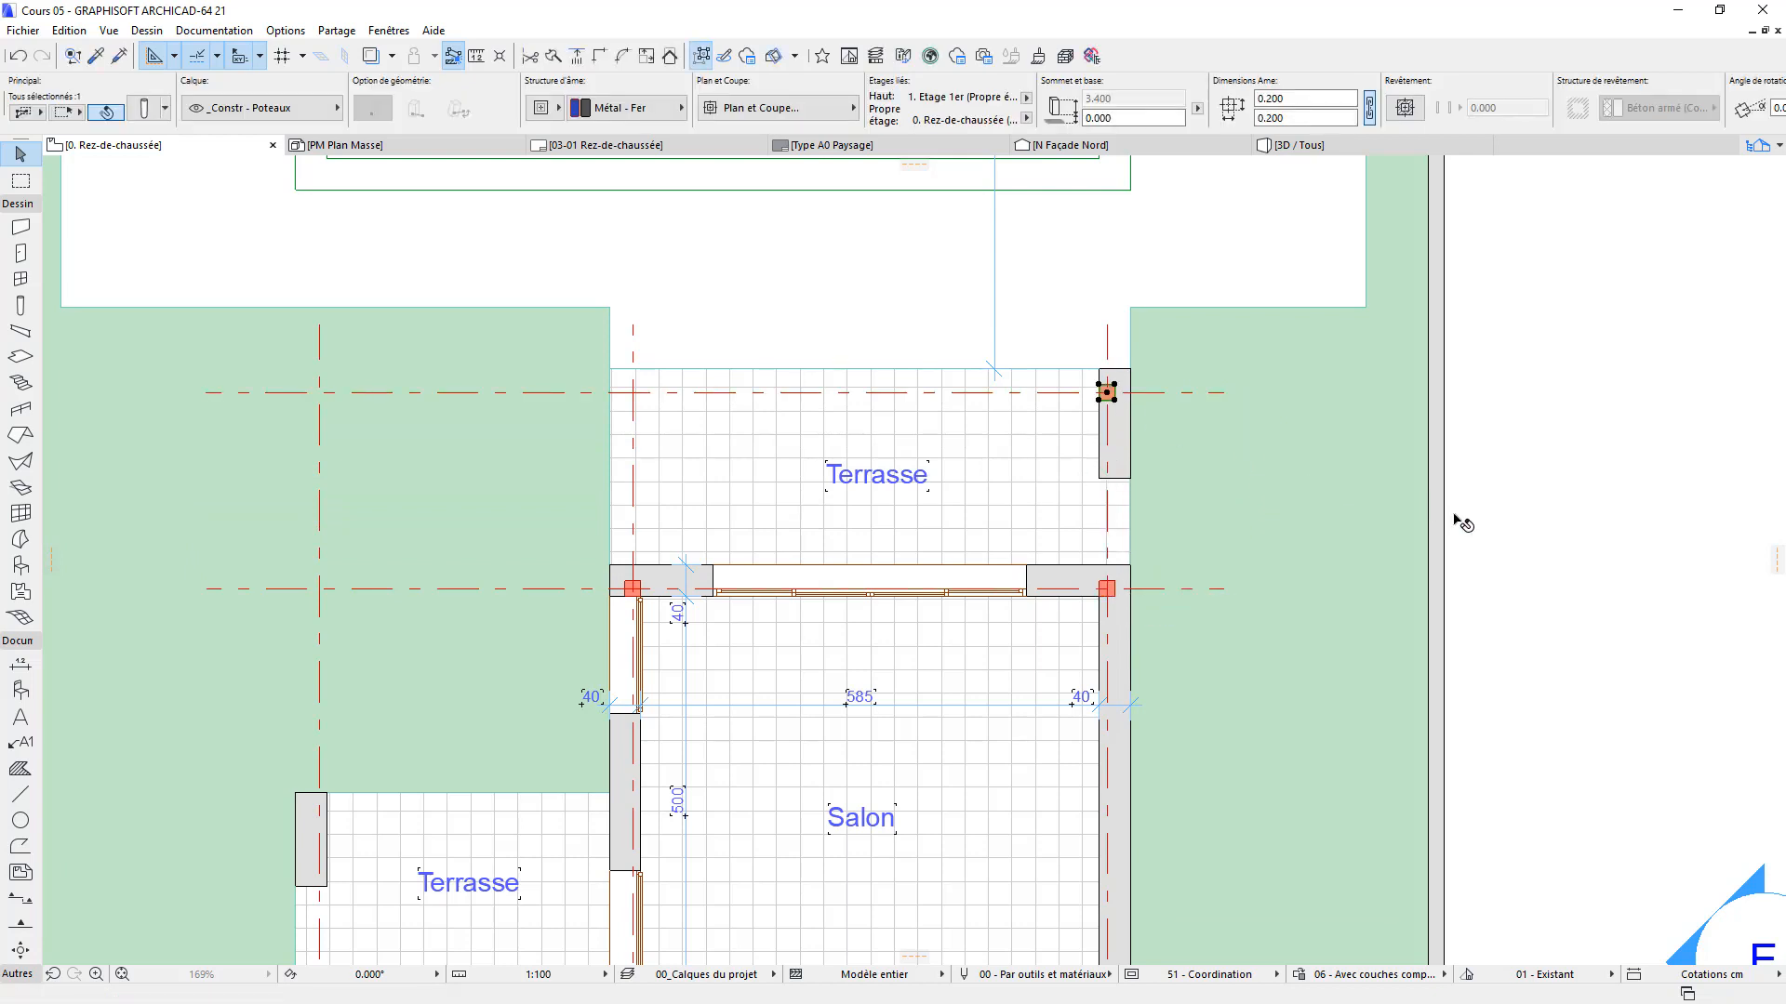
key(Escape)
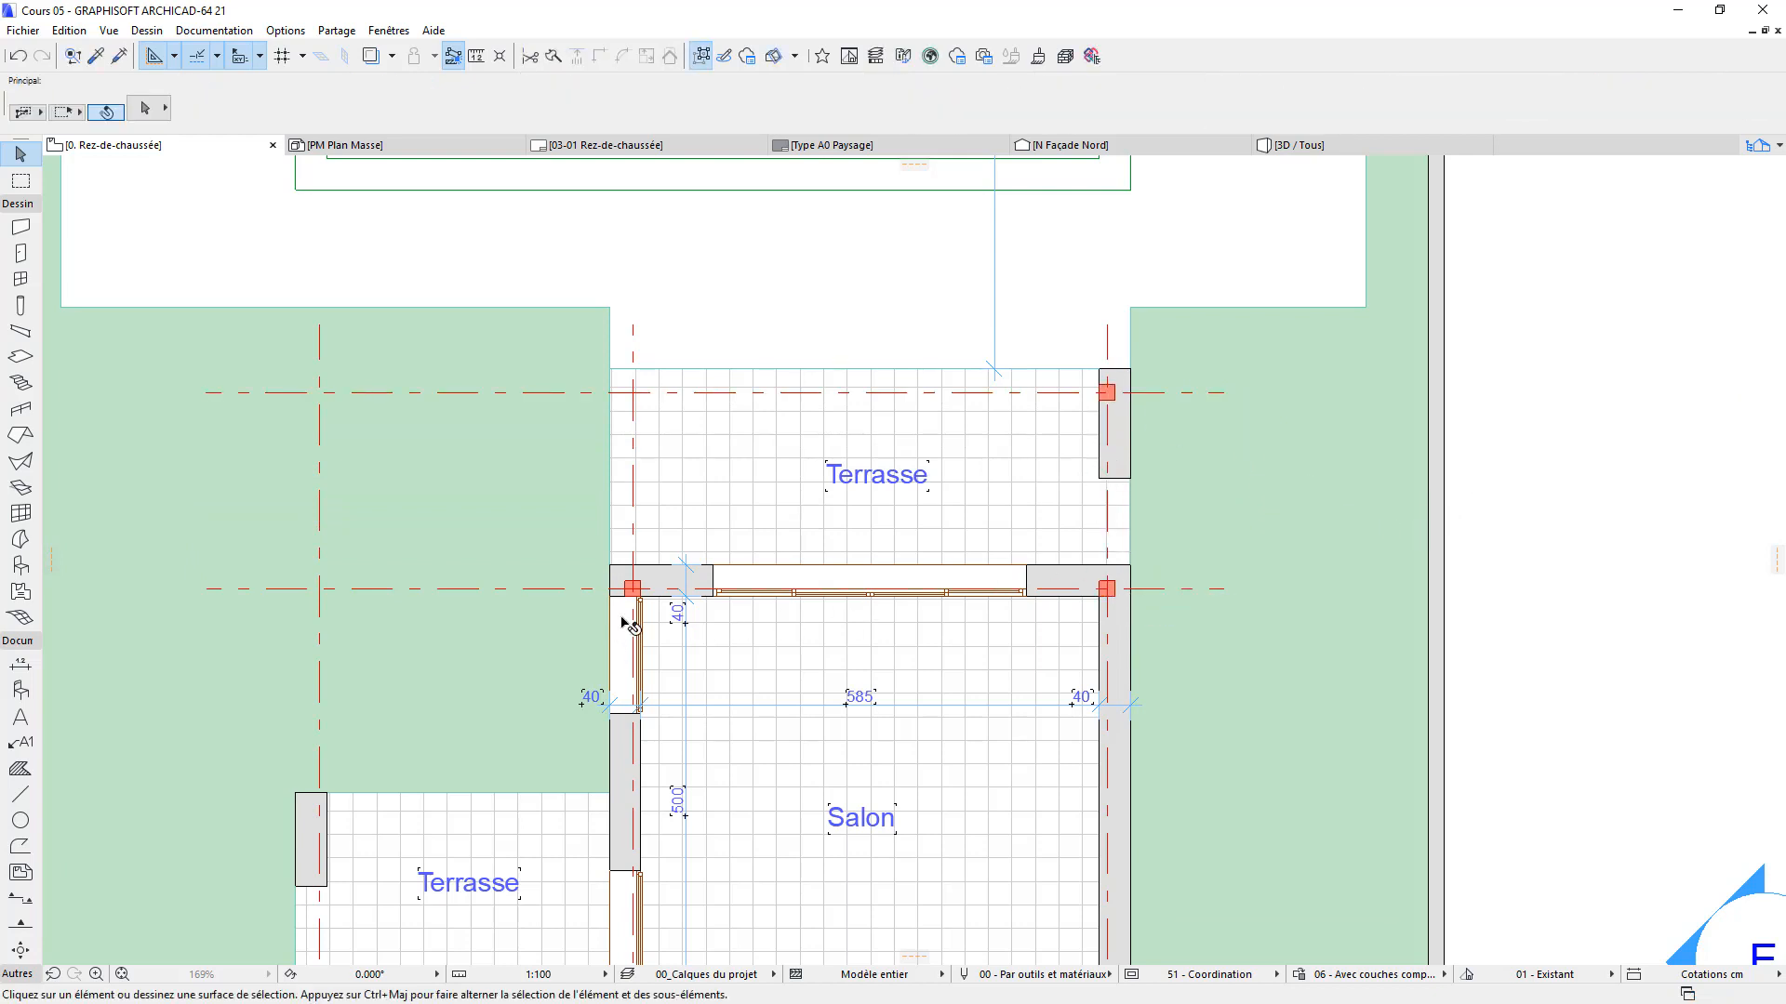
Check the Etage 1er plan, and delete the north terrace's column and axis line from the Rez-de-chaussée plan
scroll(1127, 588, down, 3)
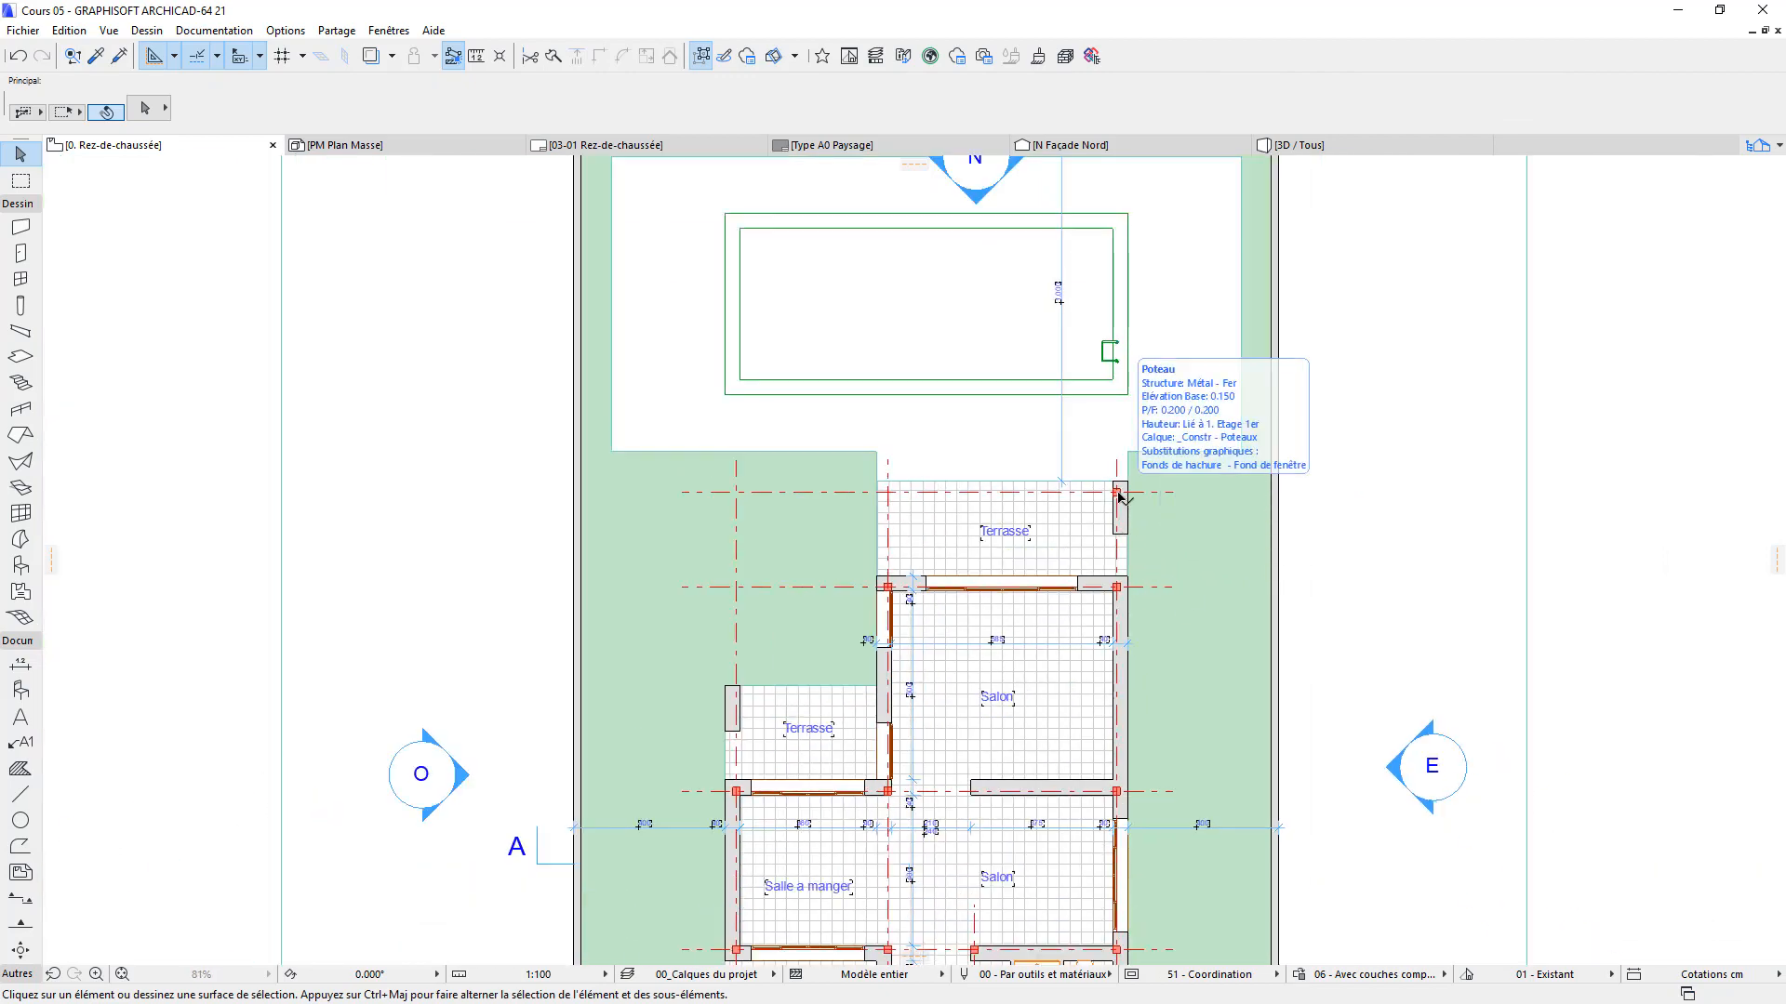
click(1778, 147)
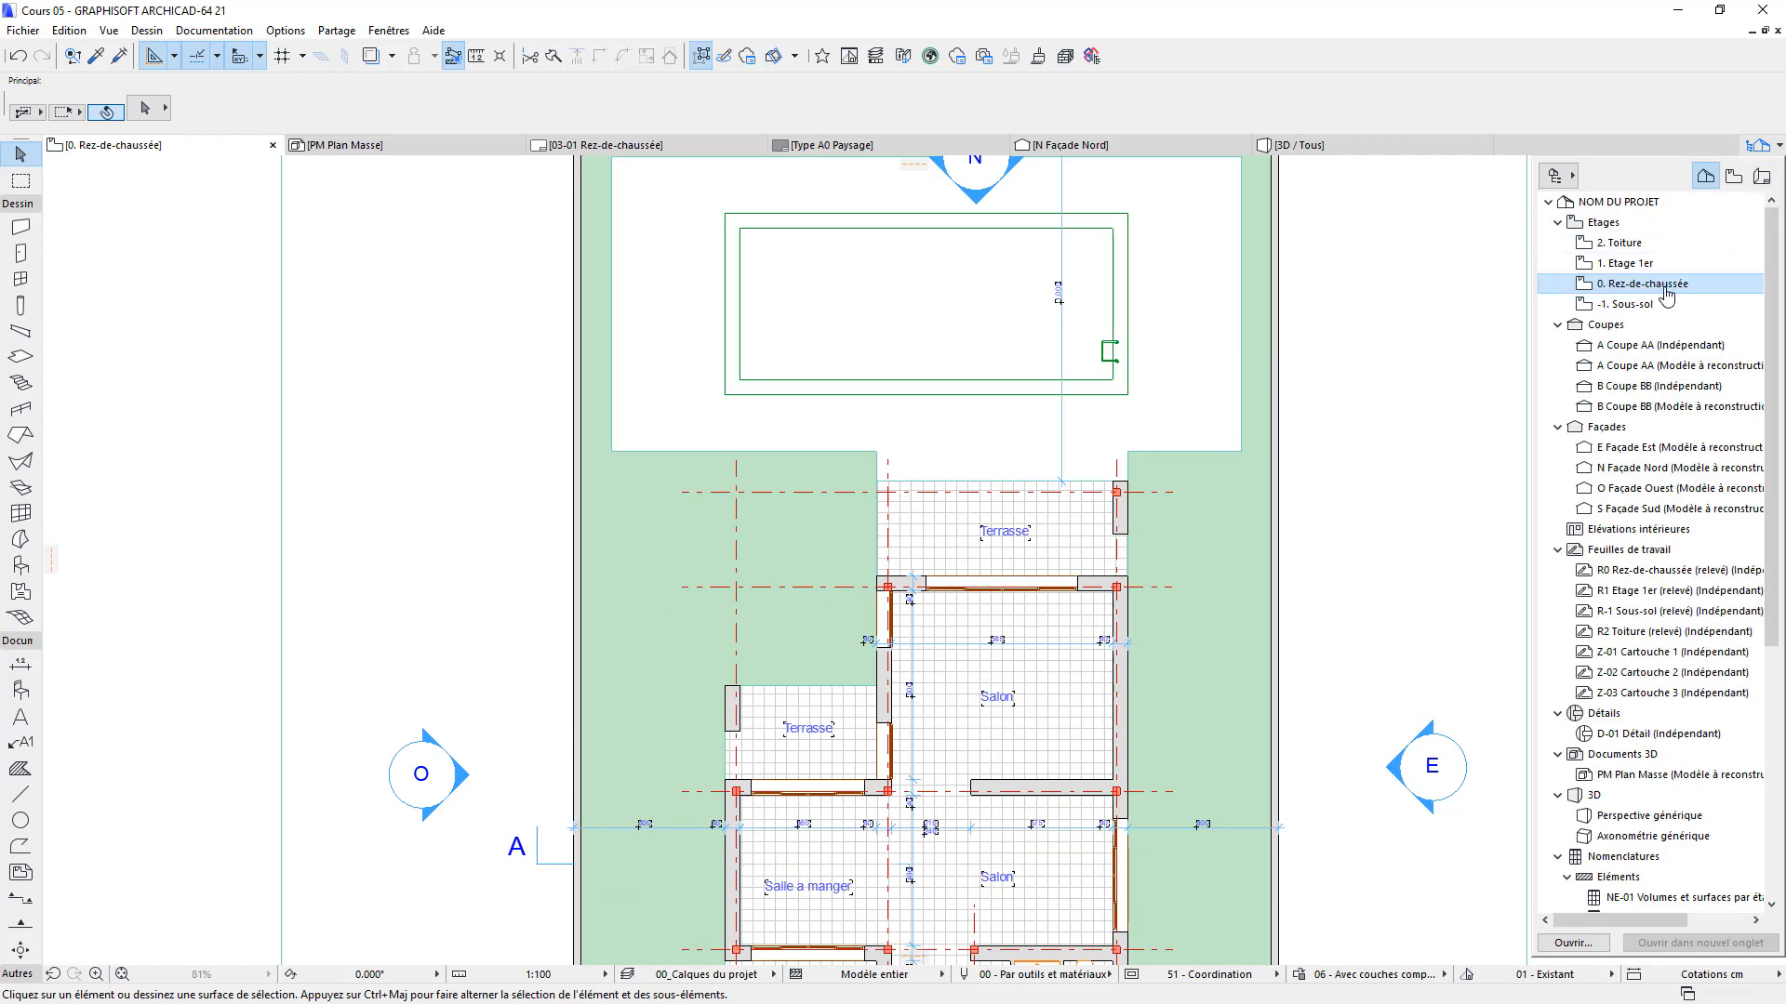
click(1647, 268)
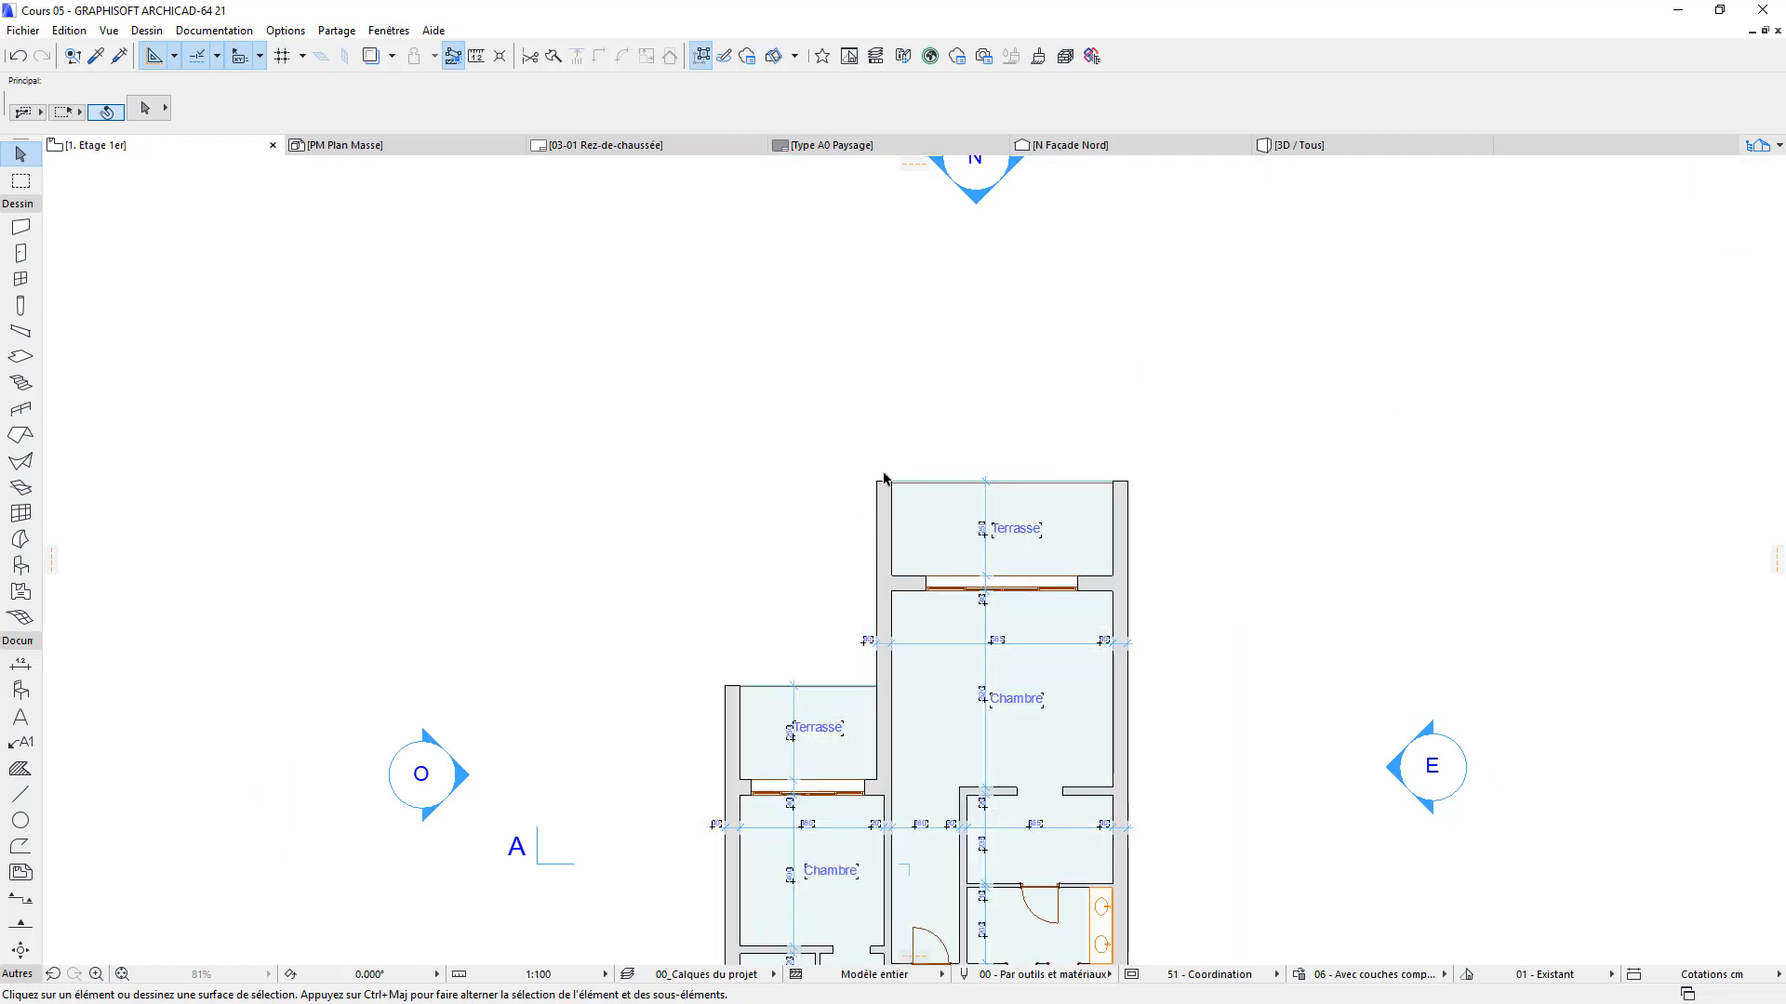
click(1780, 149)
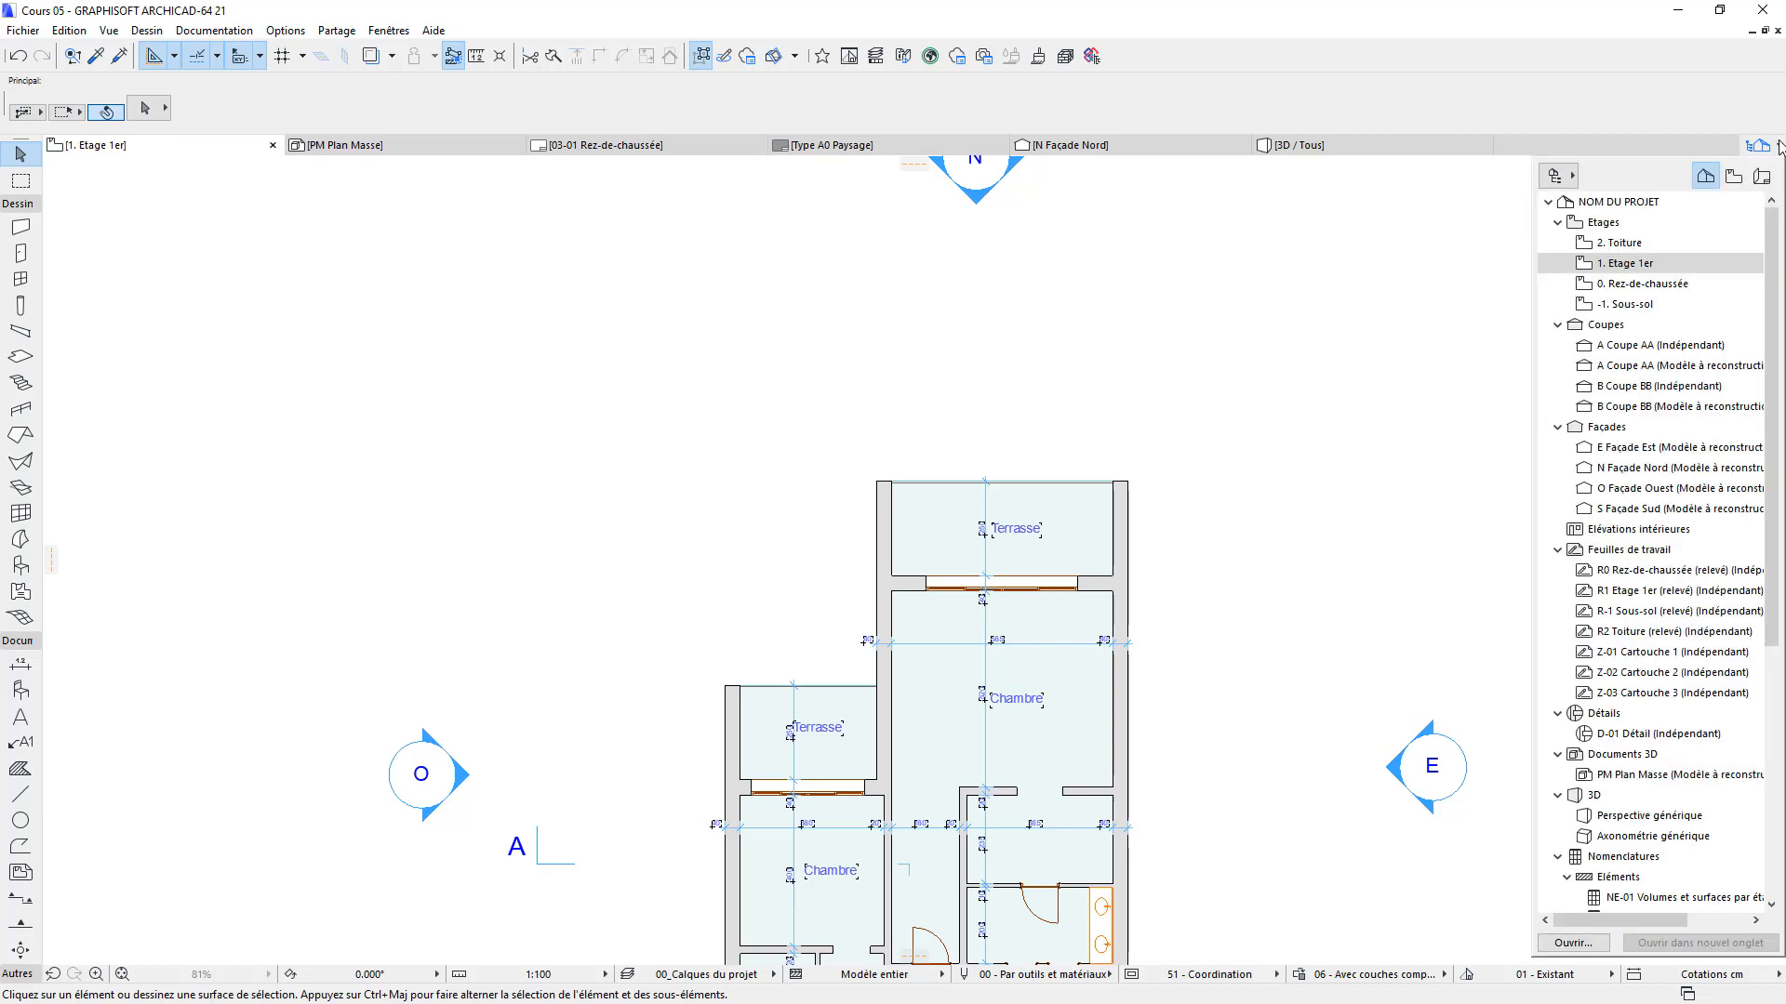
click(1674, 283)
click(1119, 496)
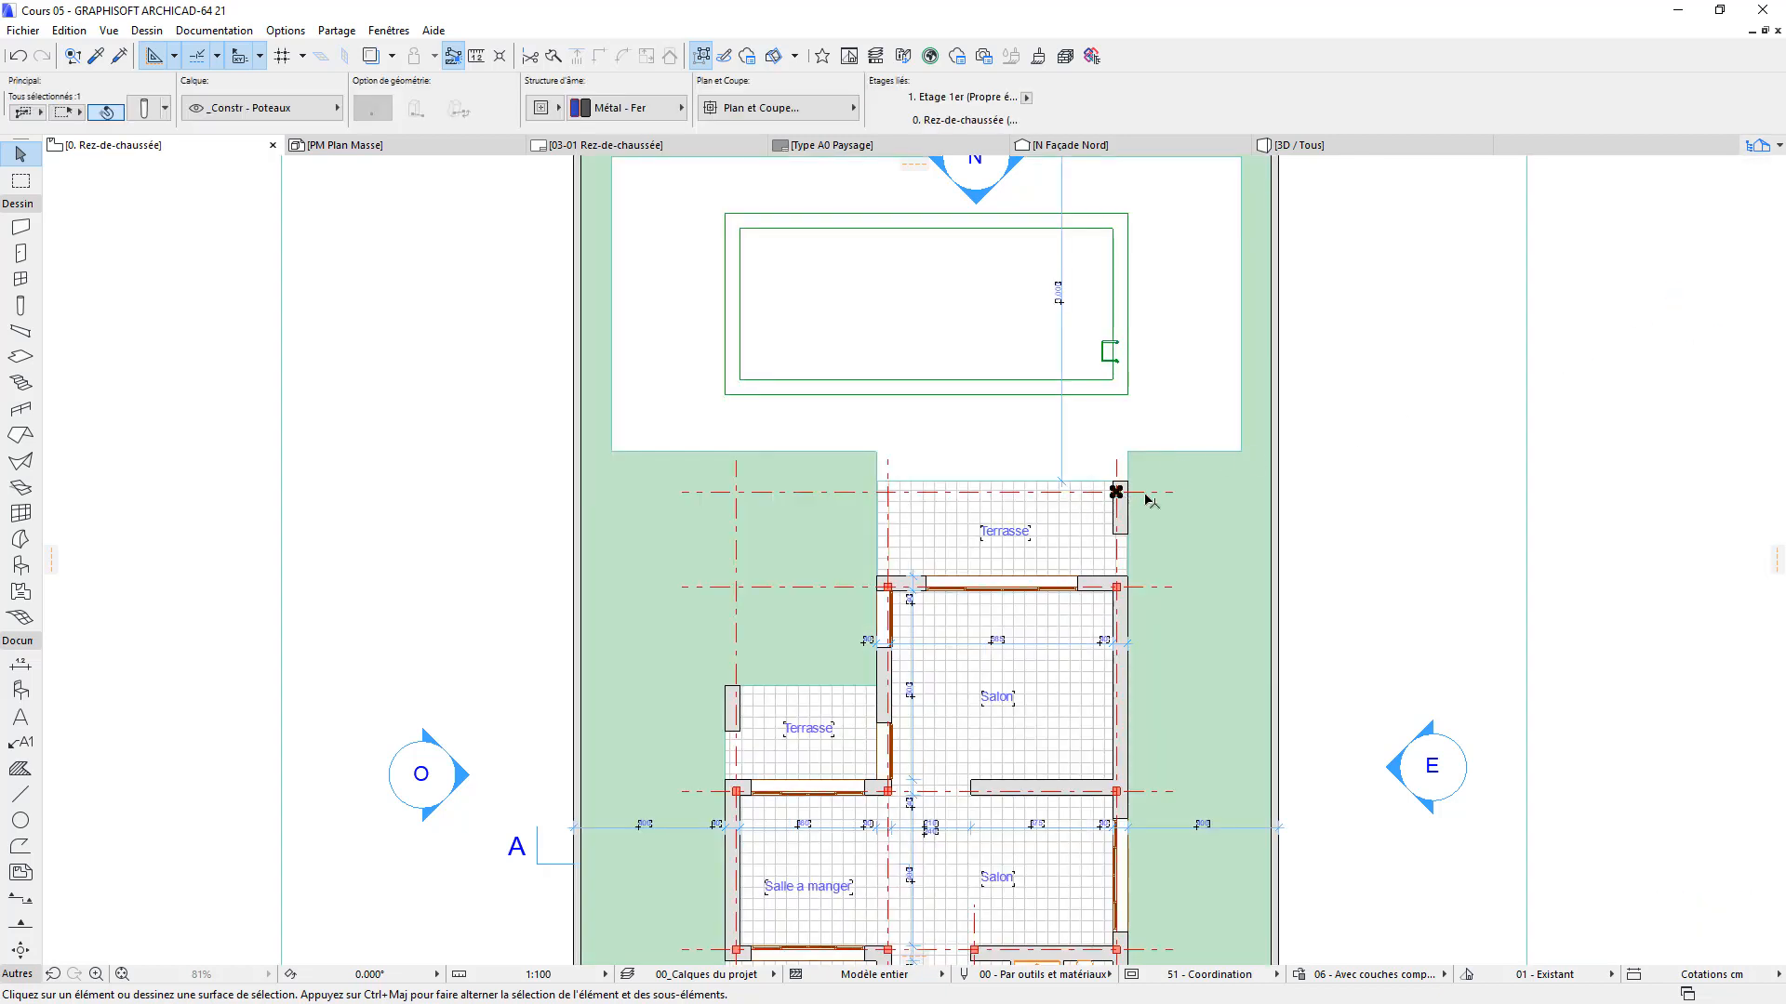
key(Delete)
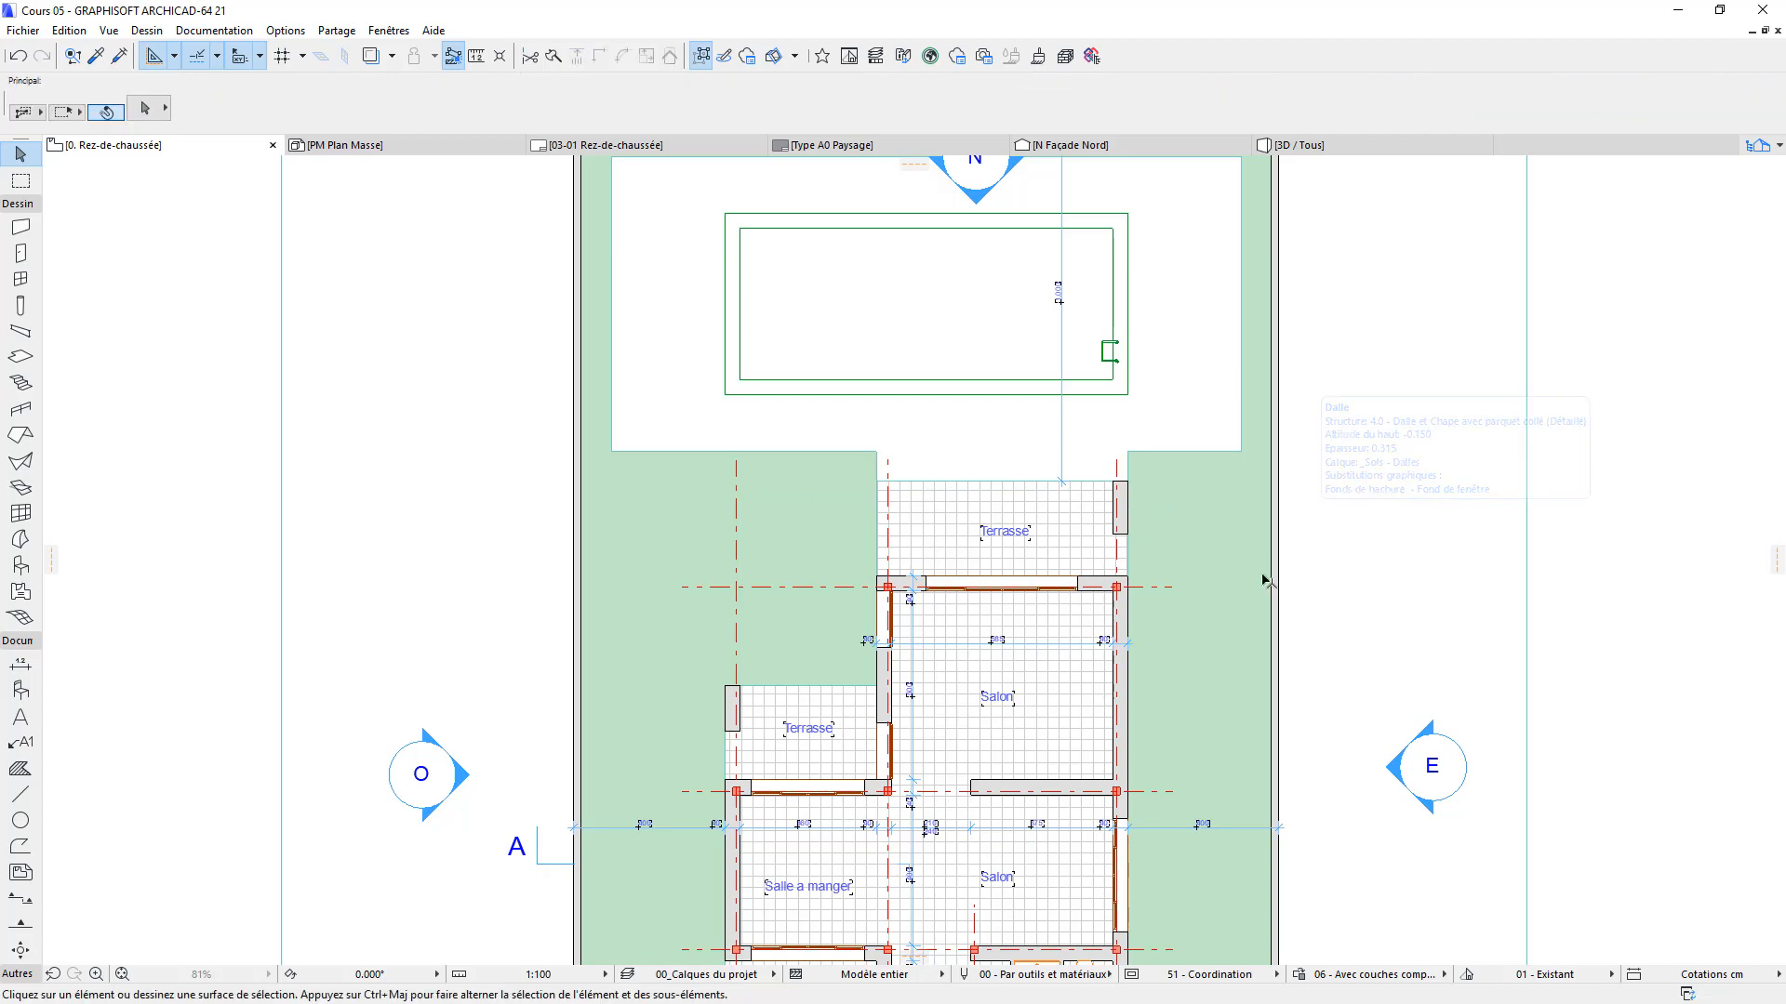
Compare the Etage 1er walls with the columns below using Rez-de-chaussée as trace reference, and return to the Rez-de-chaussée plan
middle_drag(794, 919, 683, 481)
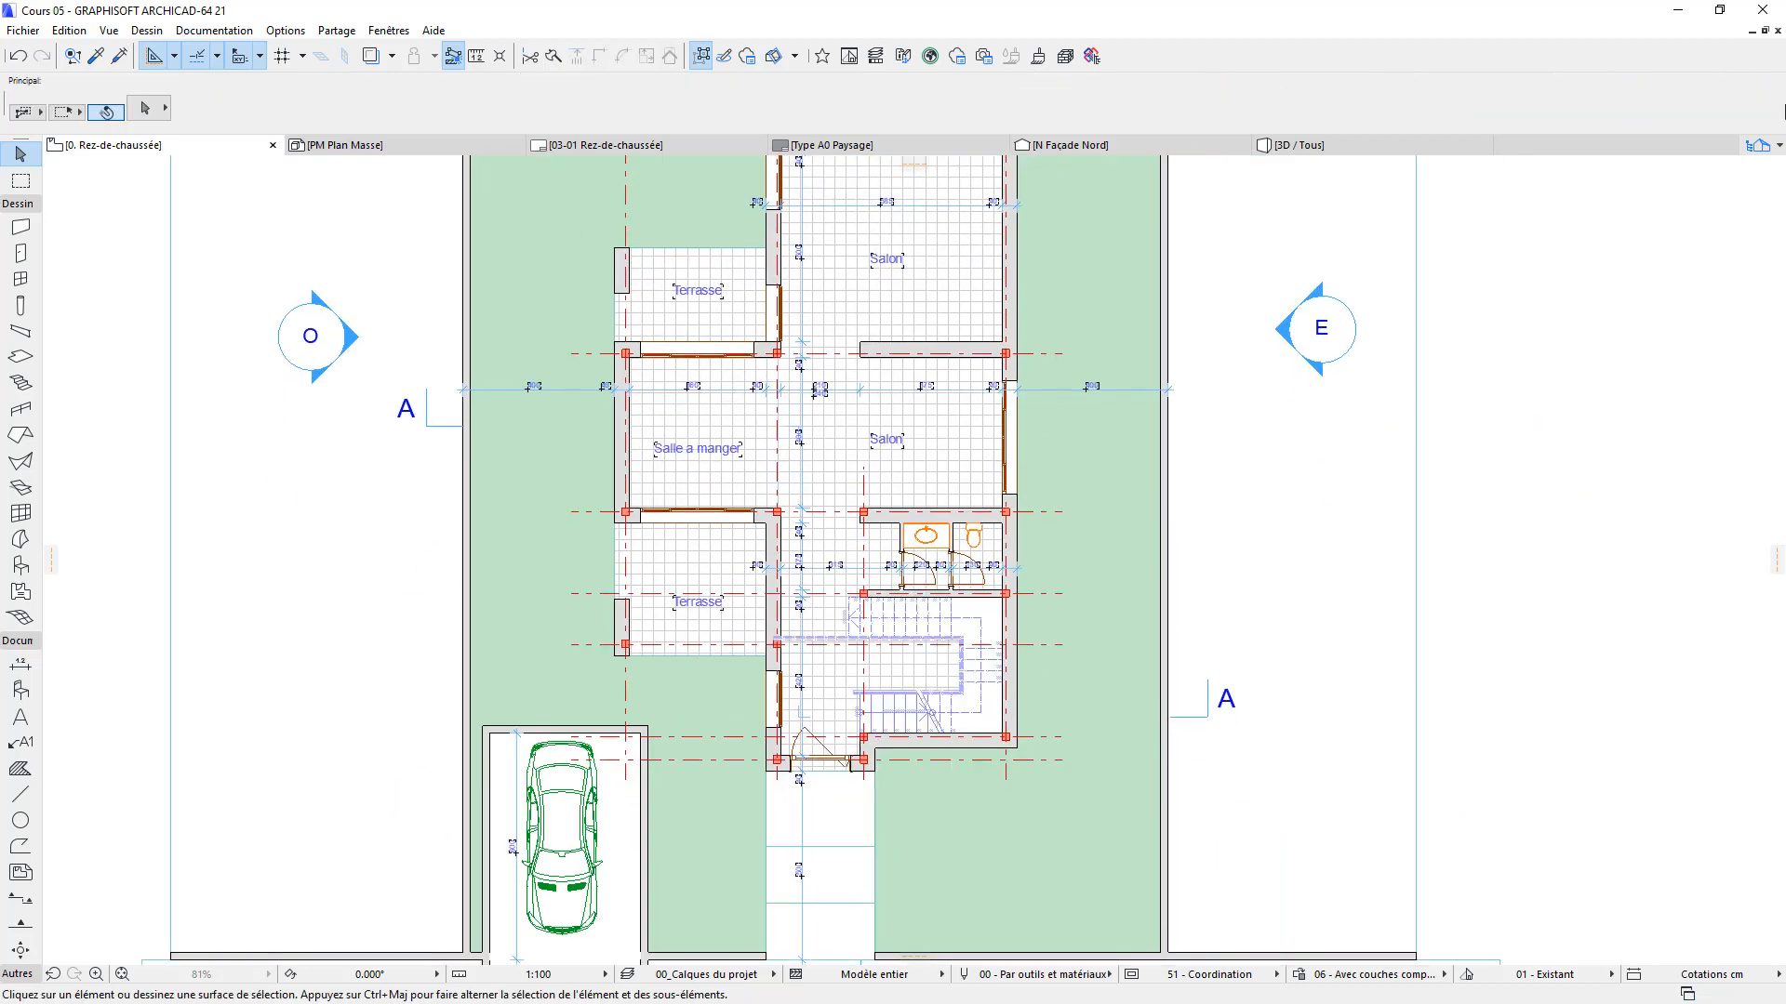
double_click(1683, 267)
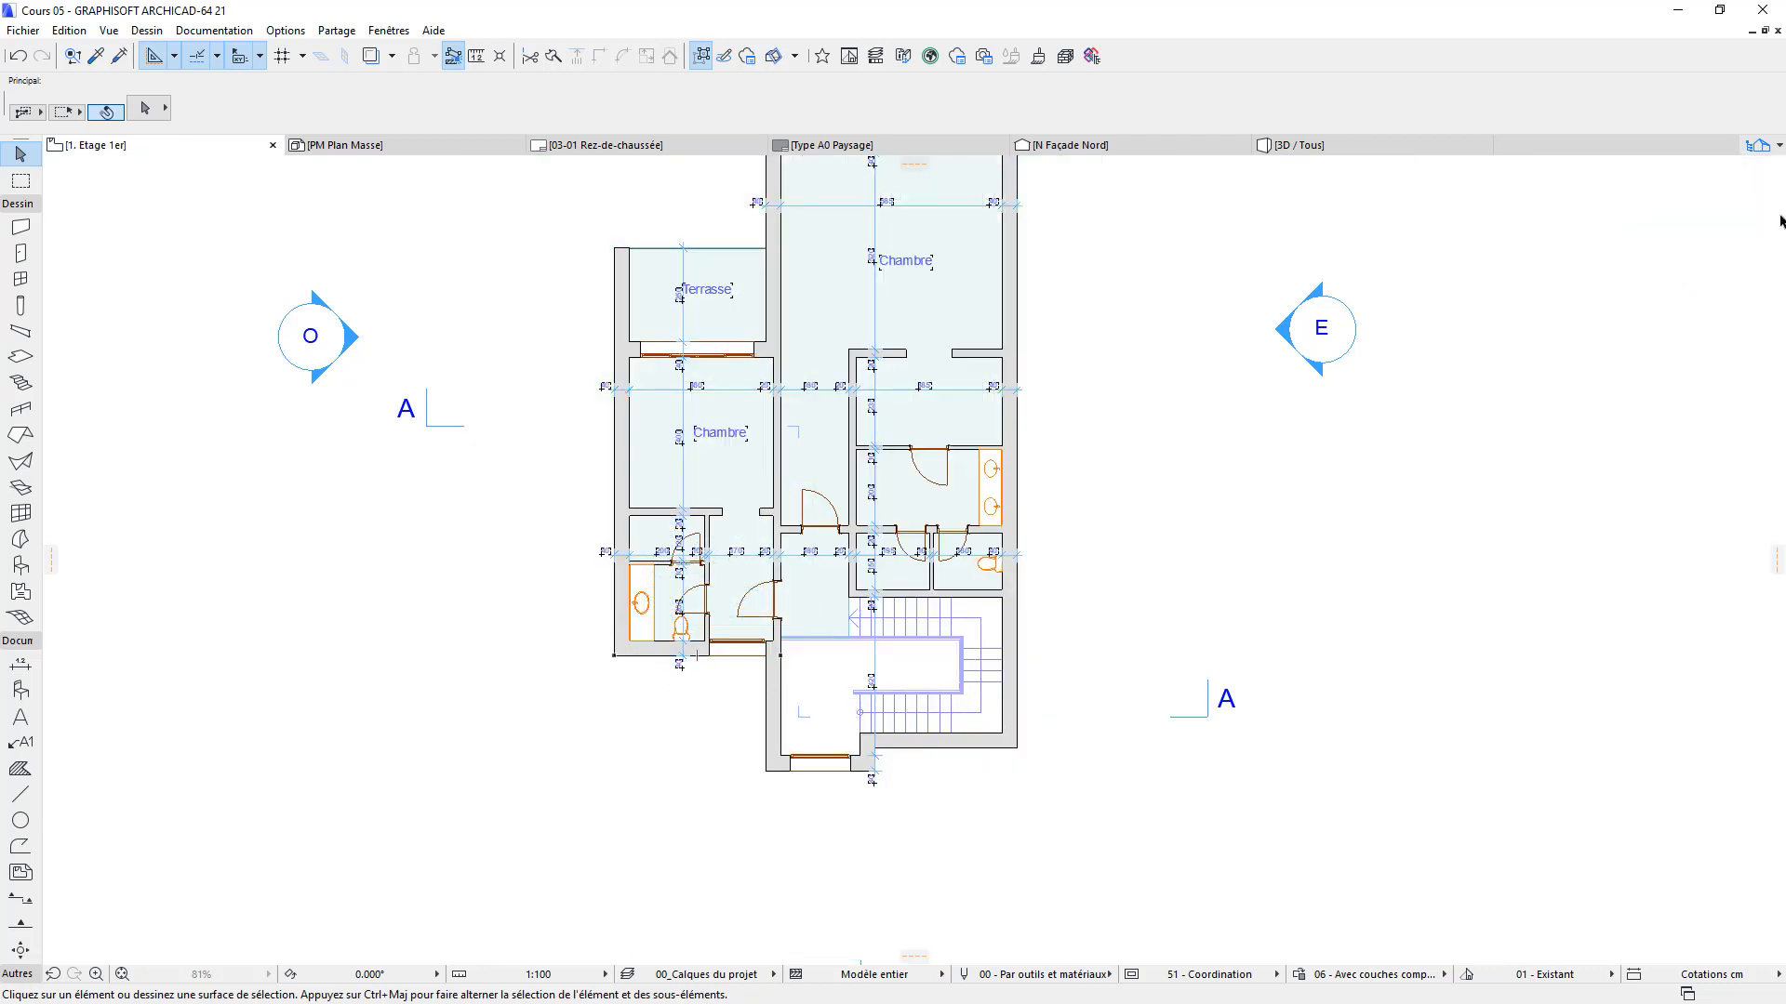
click(1758, 146)
right_click(1674, 283)
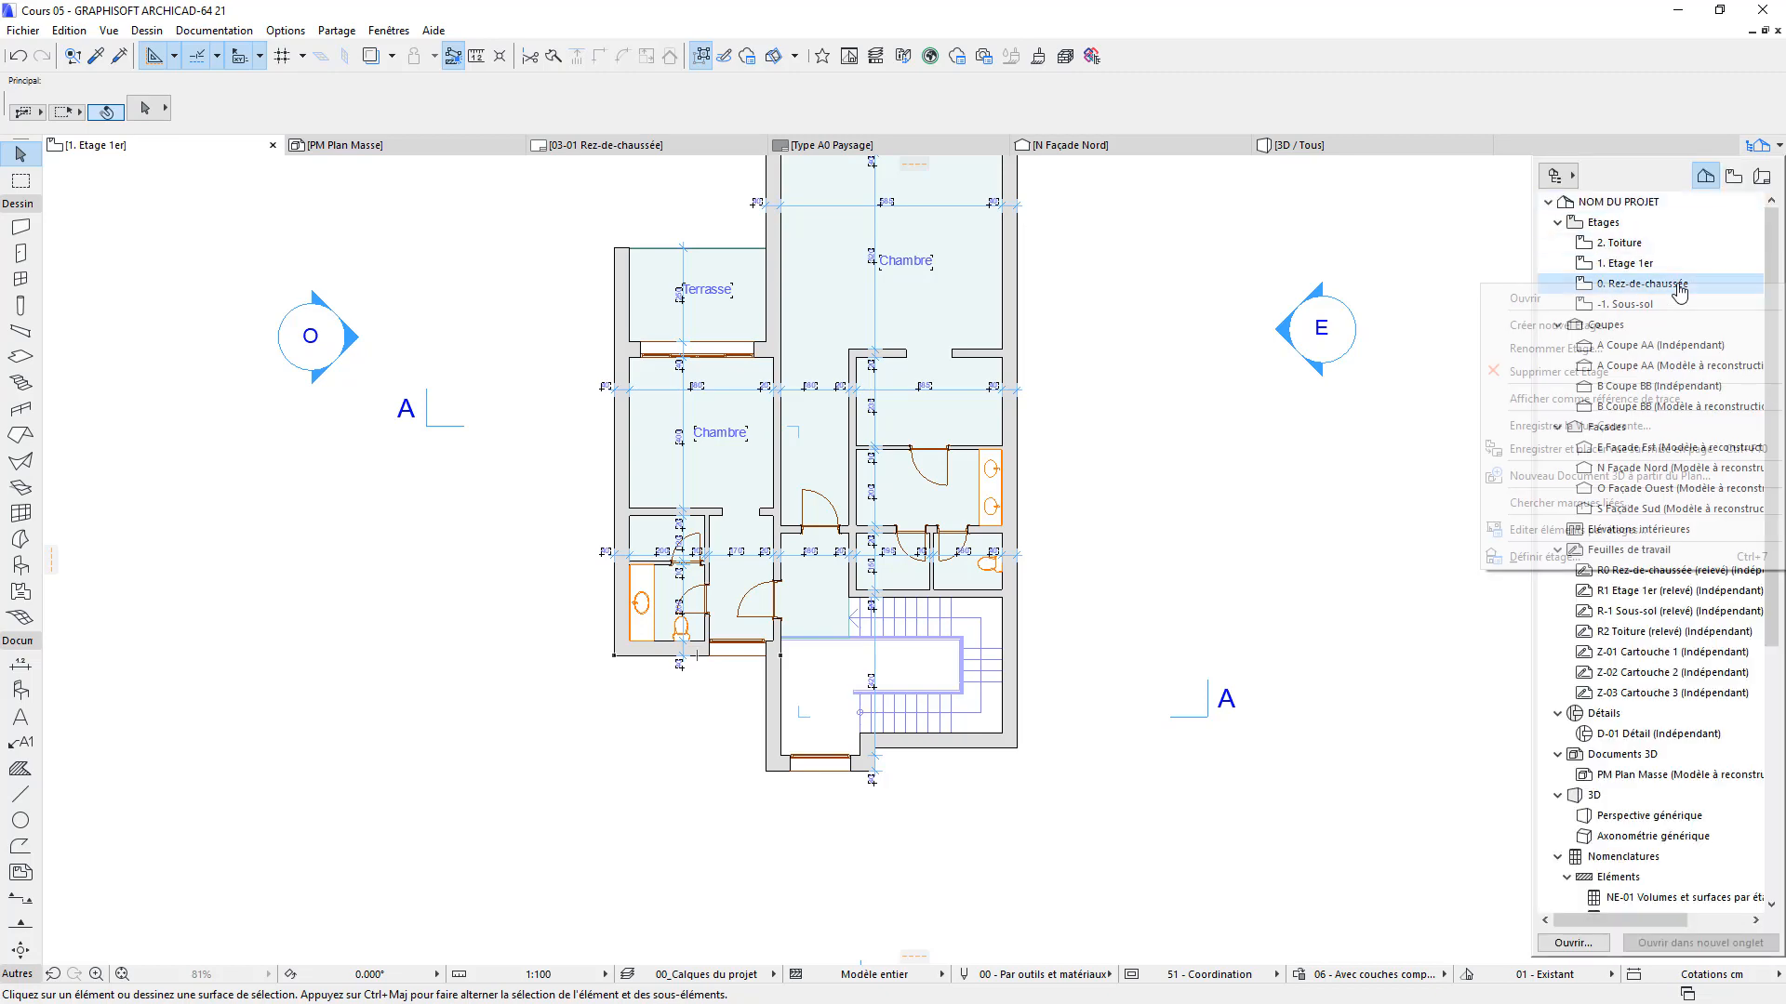
click(1654, 381)
scroll(670, 634, up, 5)
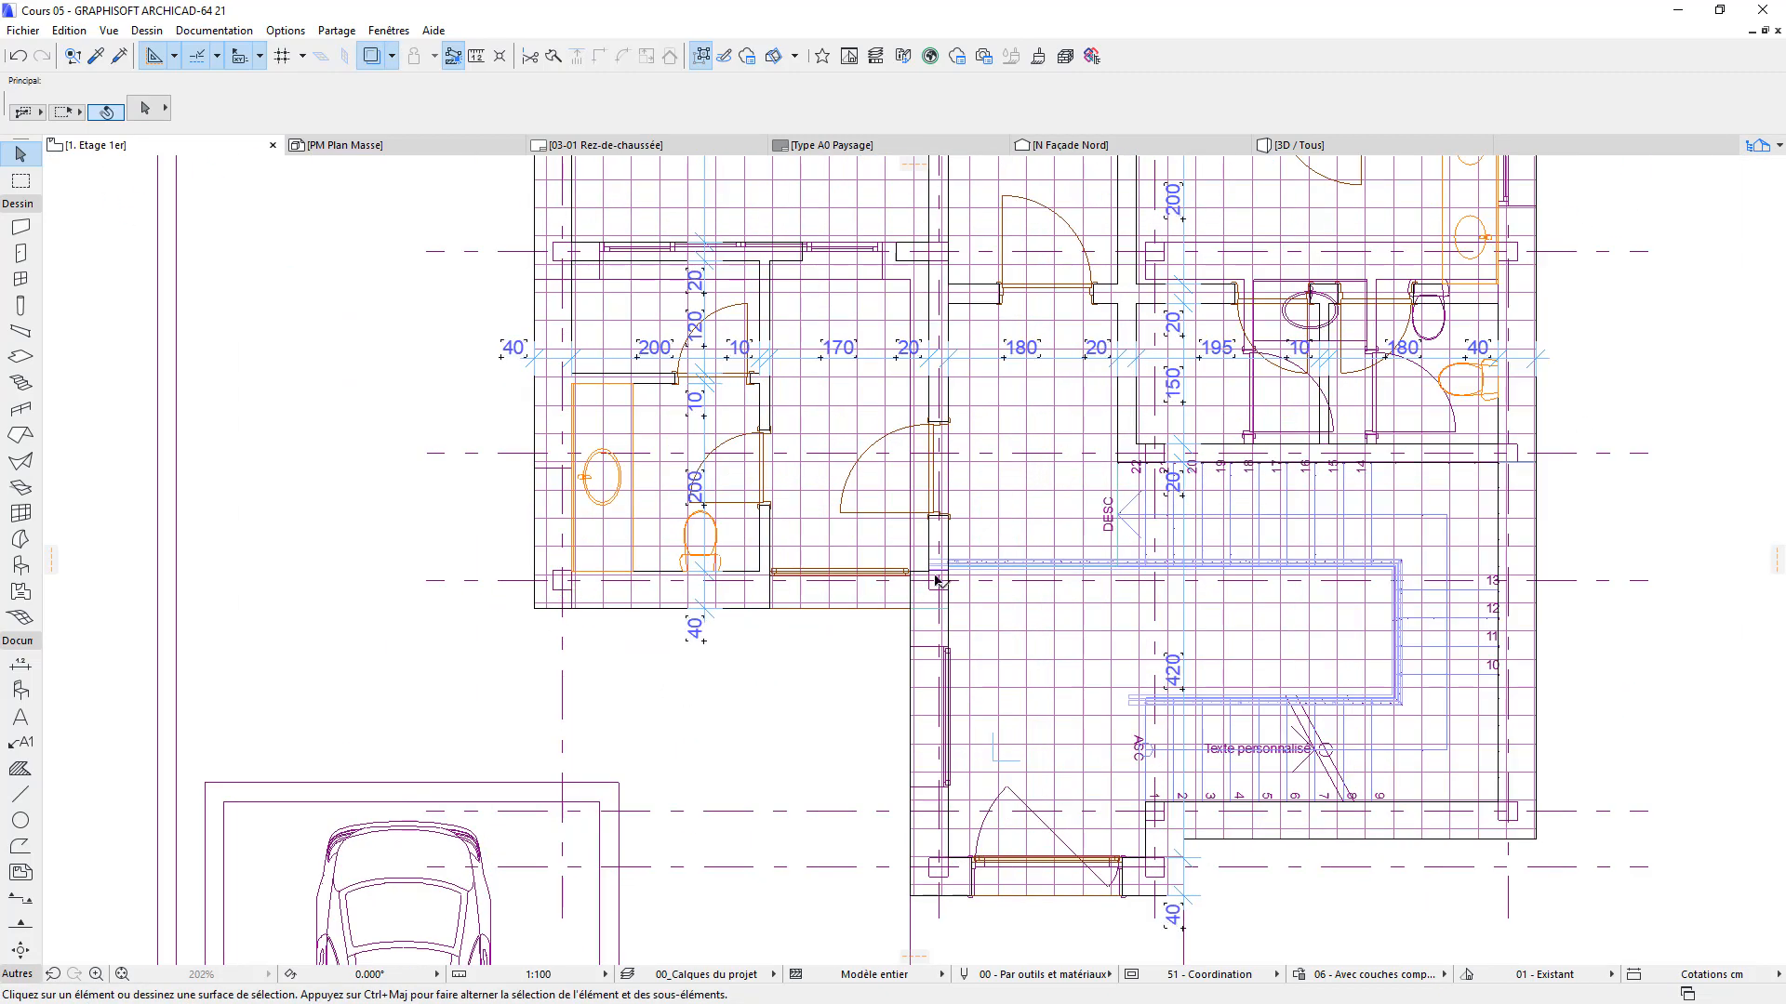
scroll(1509, 340, down, 3)
middle_drag(1486, 363, 1095, 799)
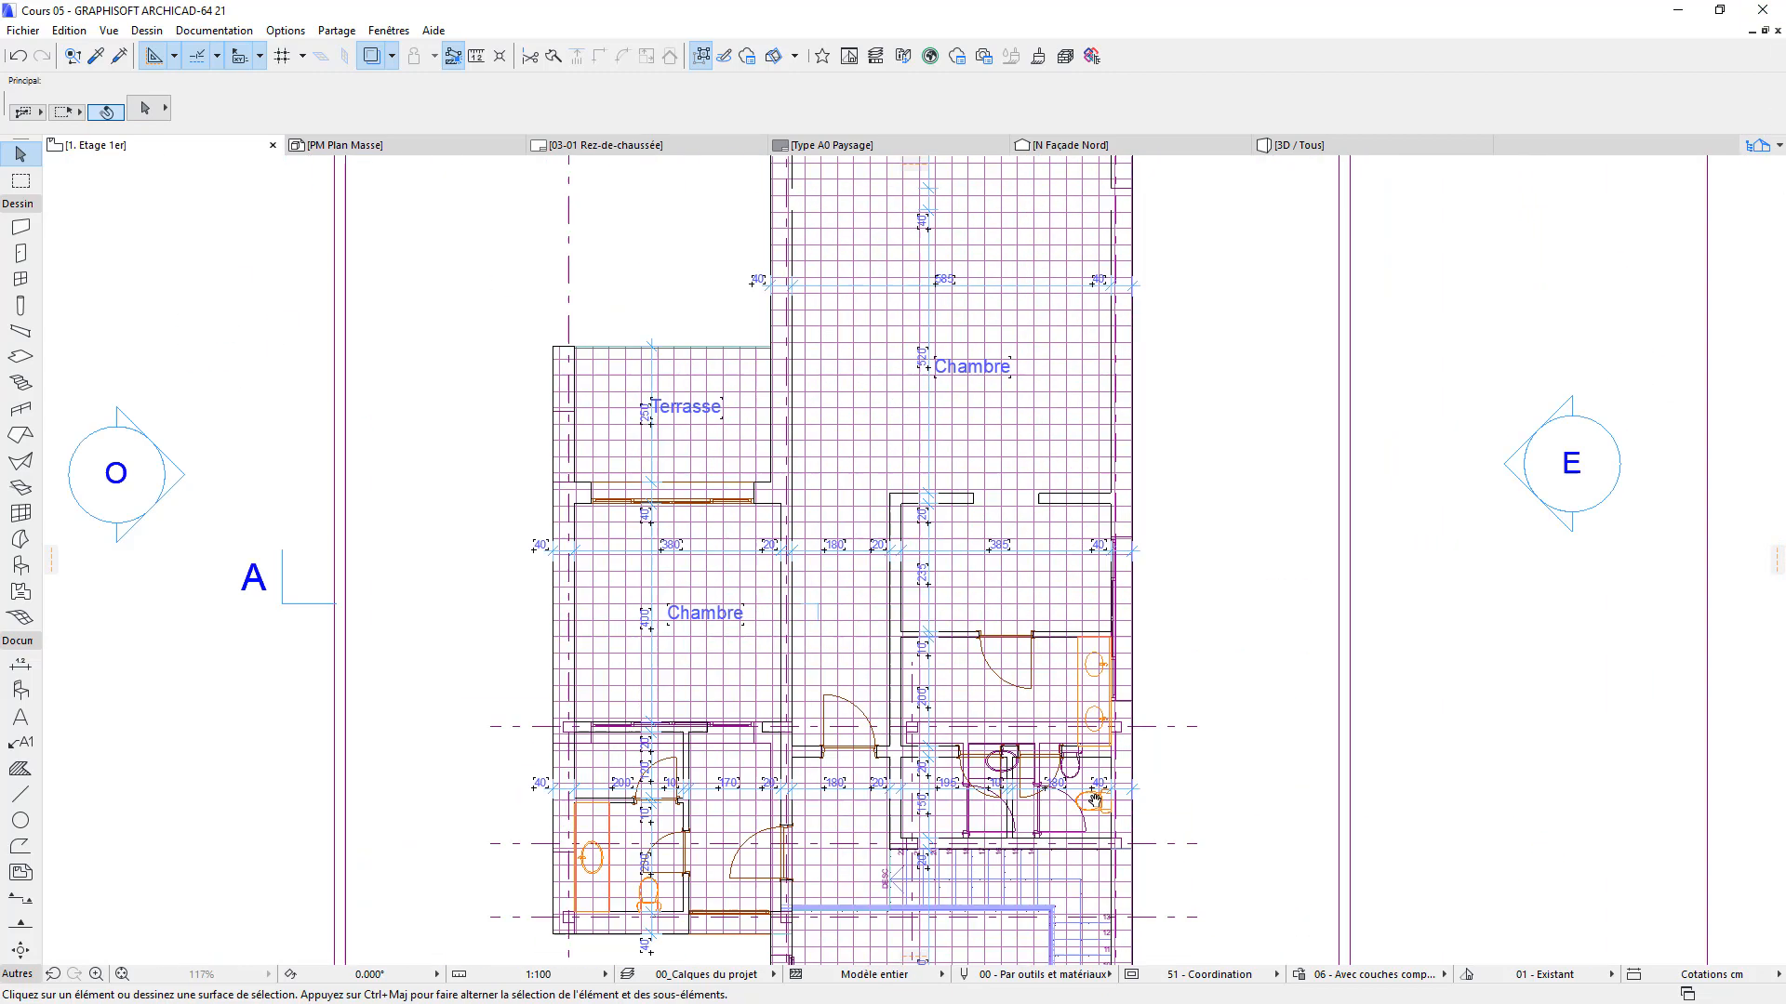
middle_drag(1025, 535, 951, 934)
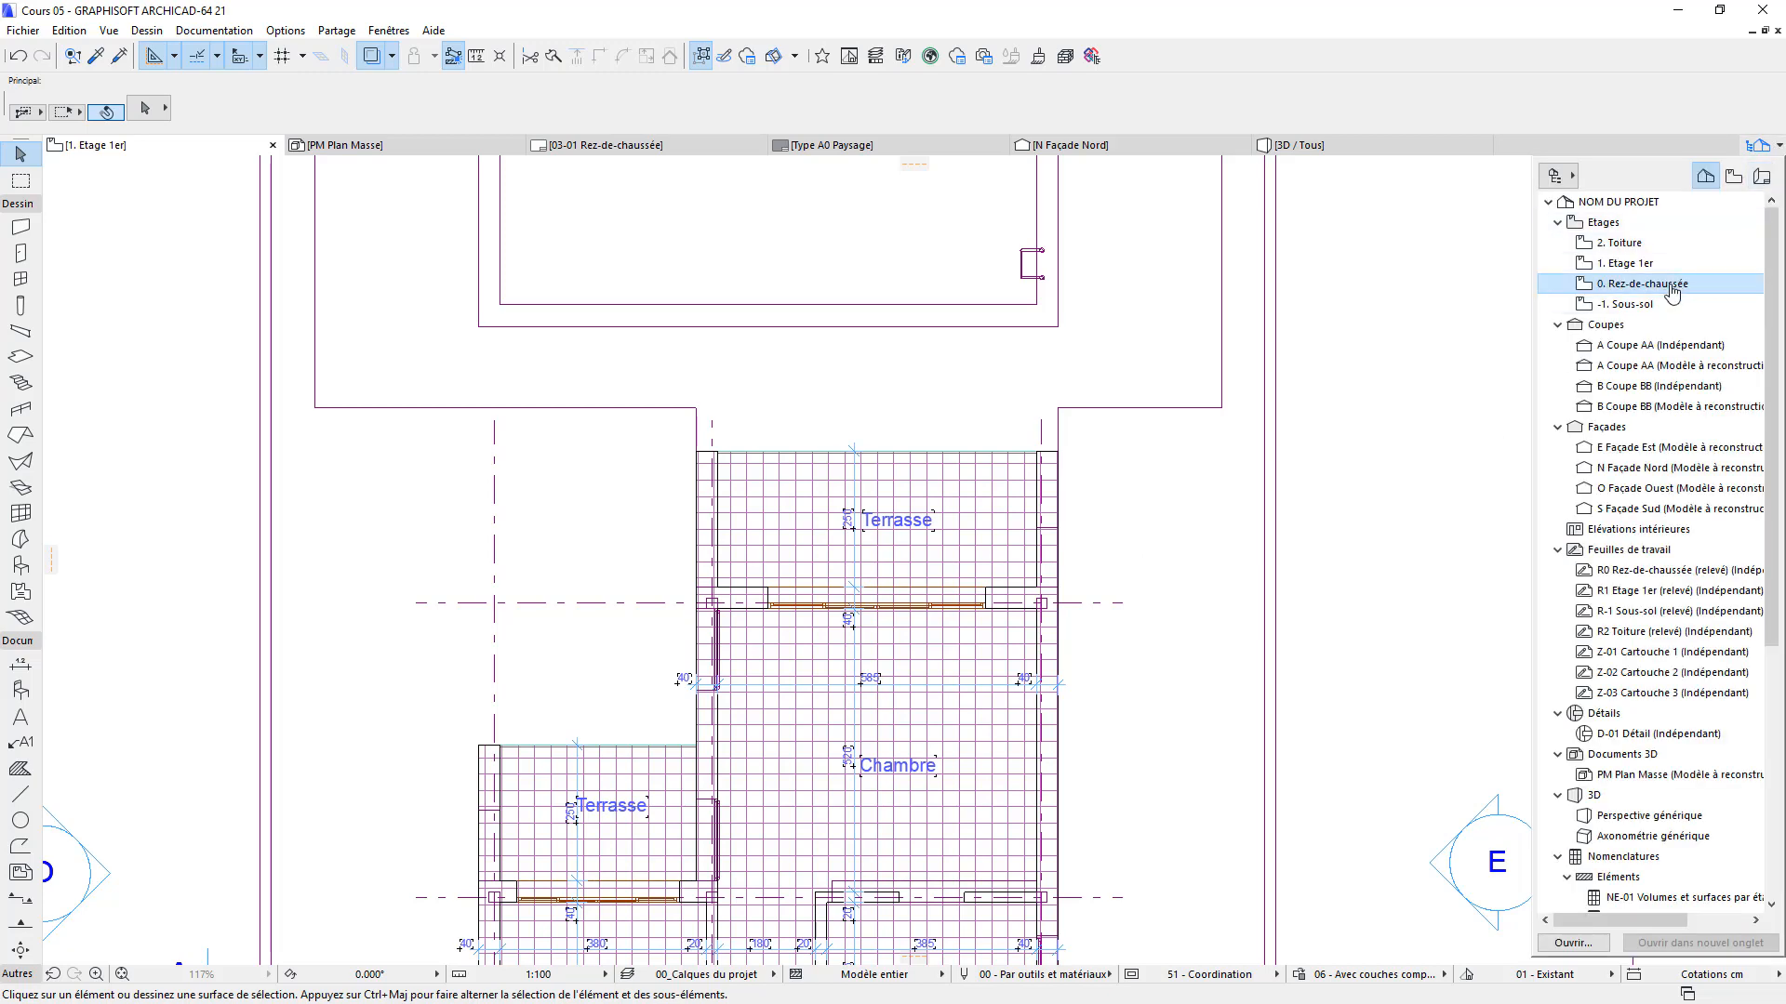
key(ctrl+Down)
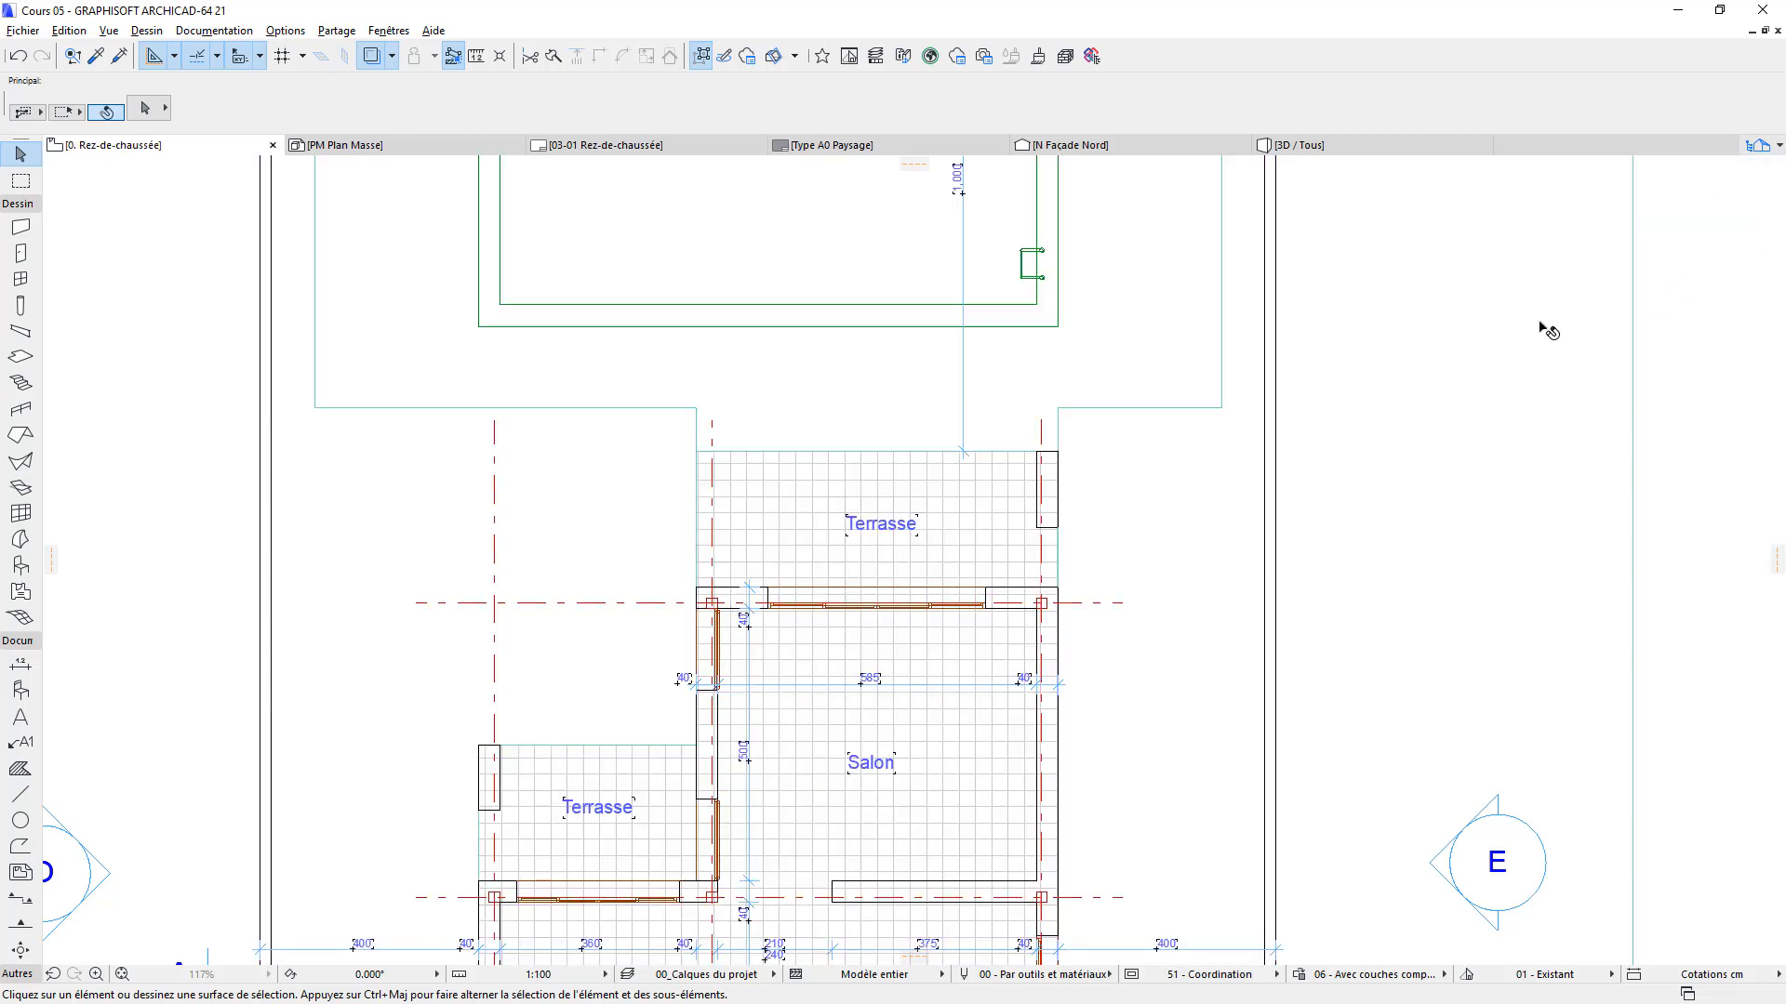
Copy all the ground-floor axis lines together 30 m horizontally to the west, into the empty area outside the plot
scroll(1154, 540, down, 4)
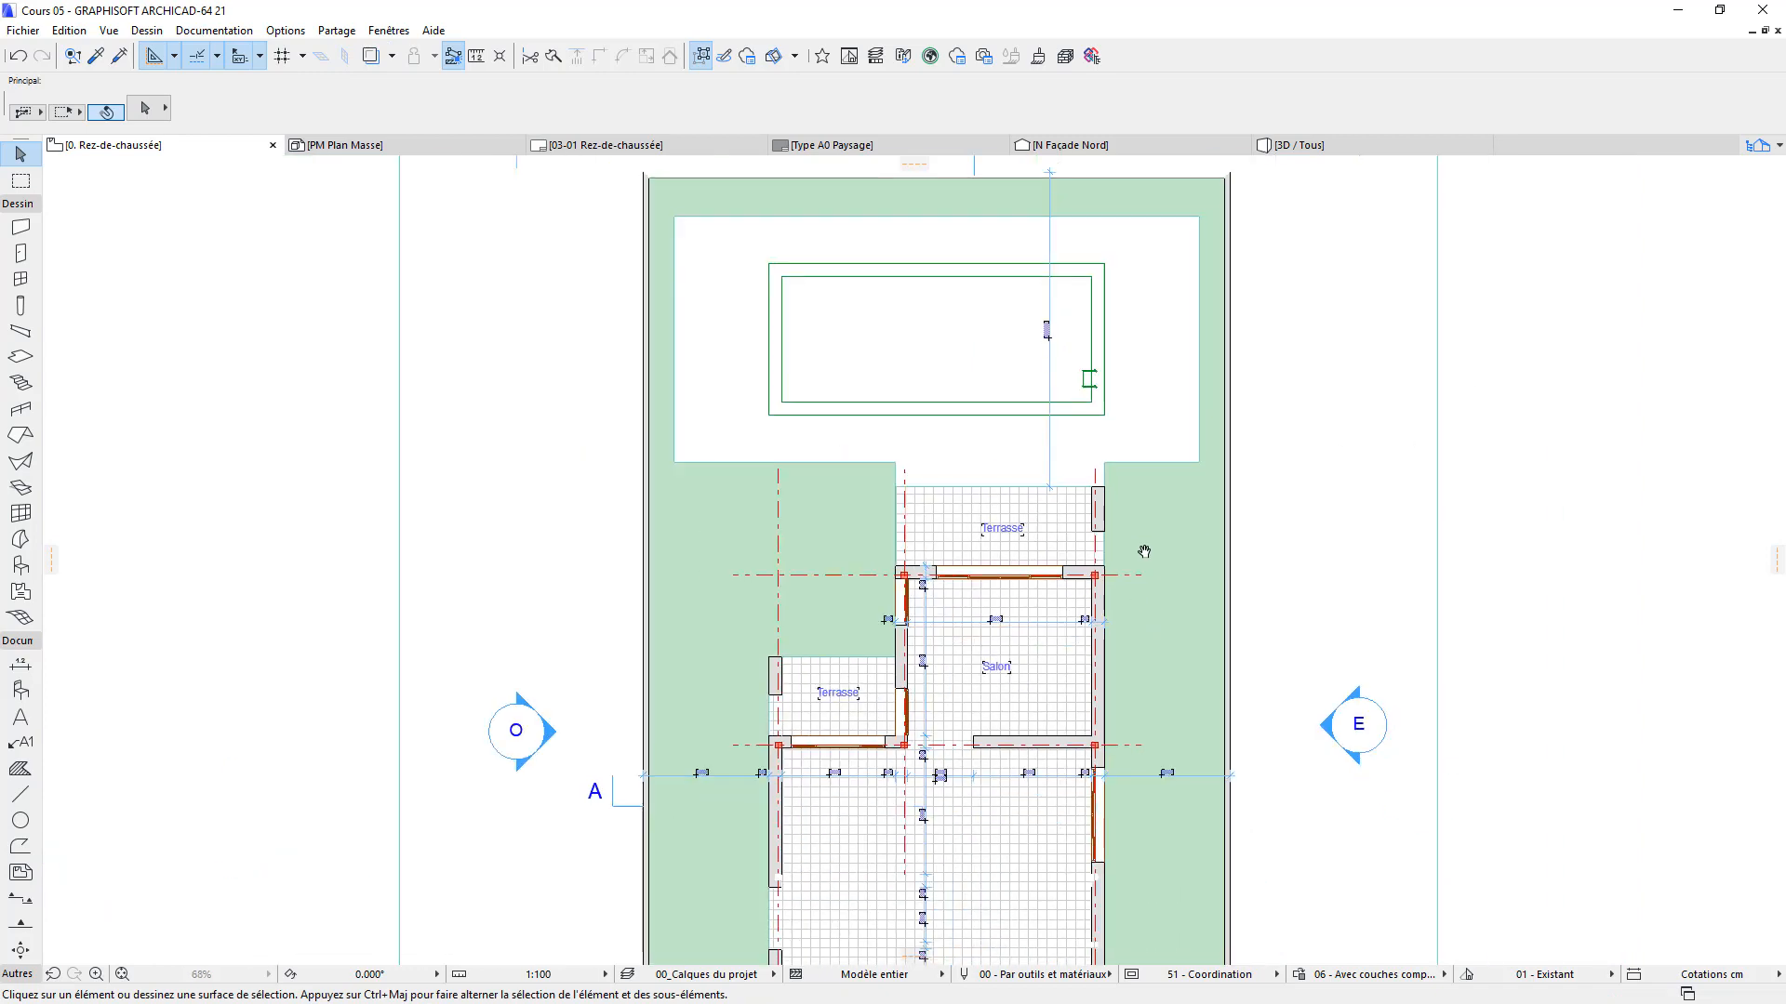
mouse_move(1144, 552)
middle_down()
mouse_move(1186, 284)
mouse_move(1151, 520)
middle_up()
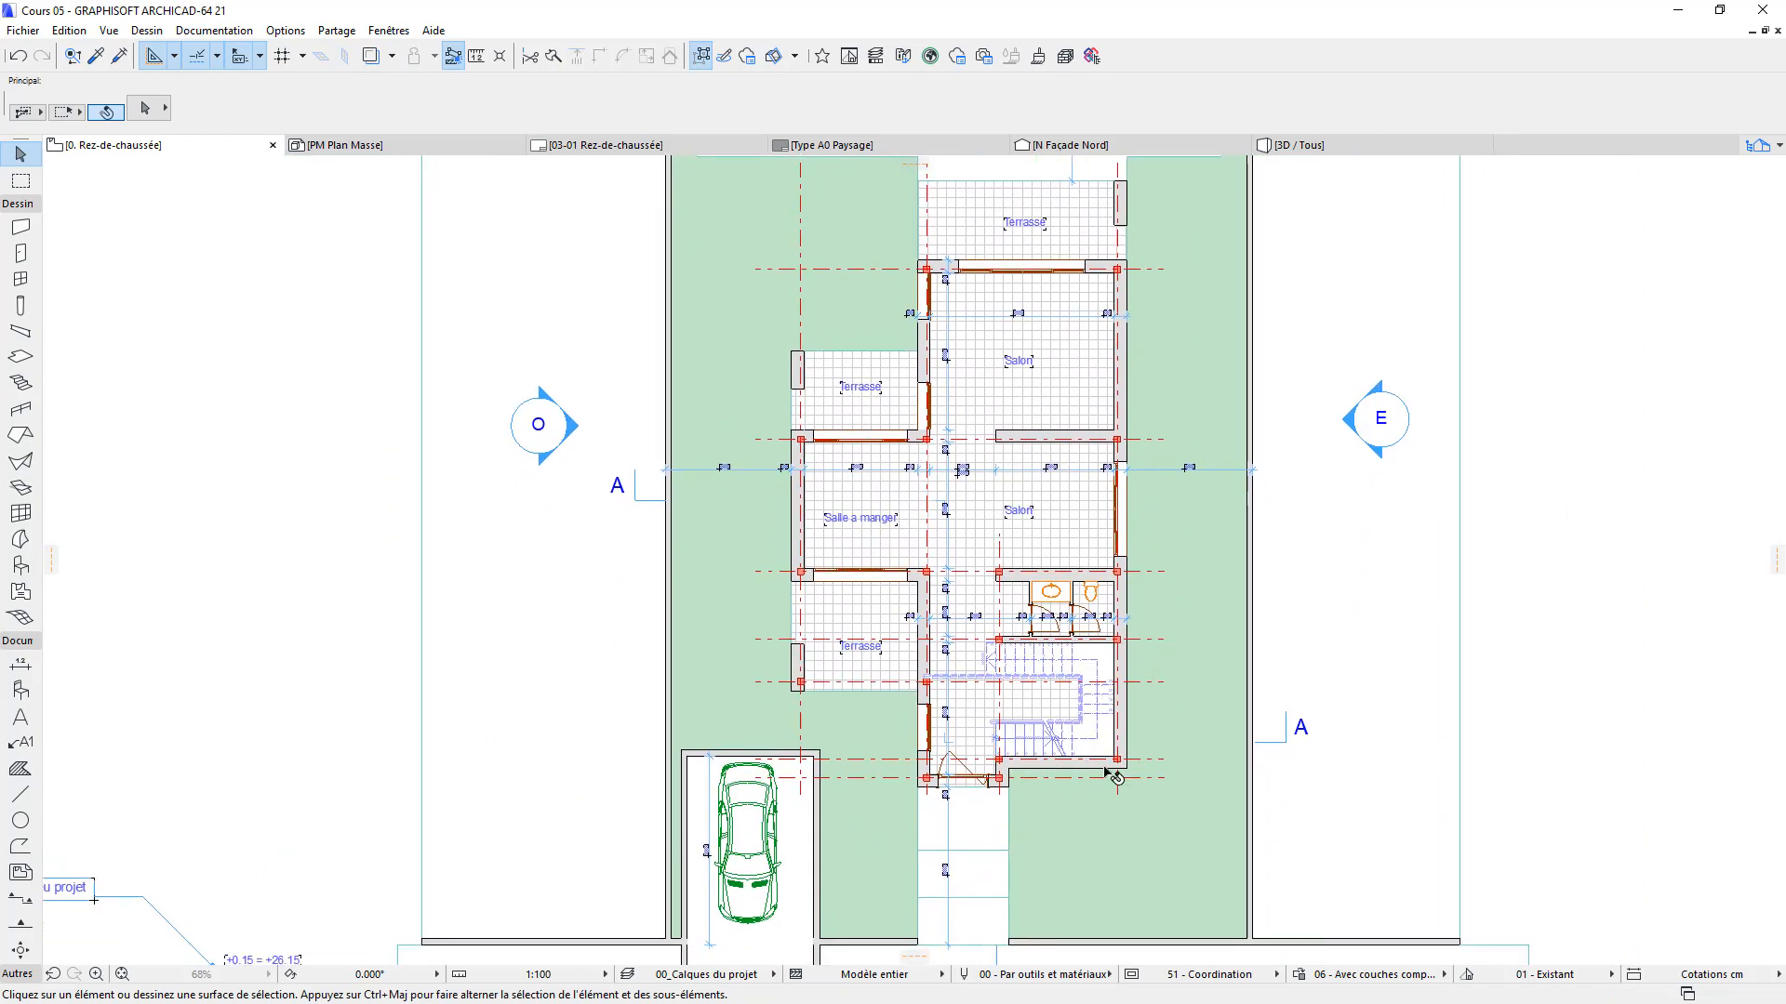
scroll(1132, 787, up, 1)
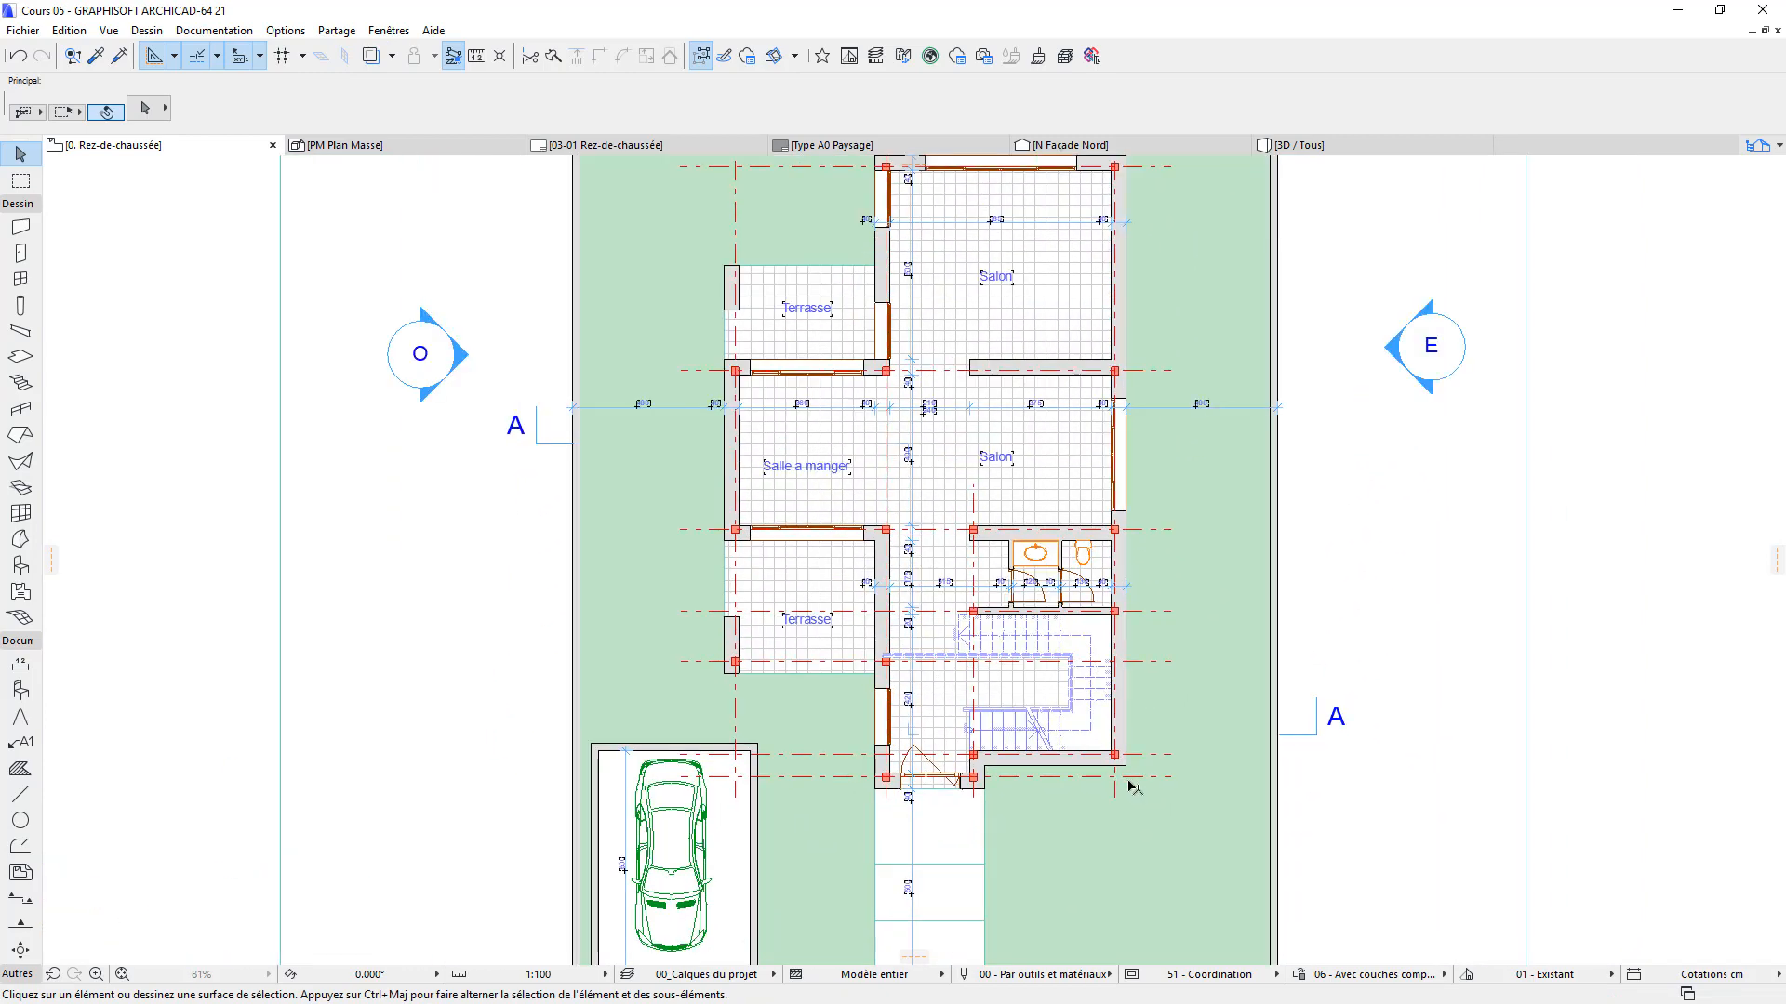
scroll(1105, 370, down, 2)
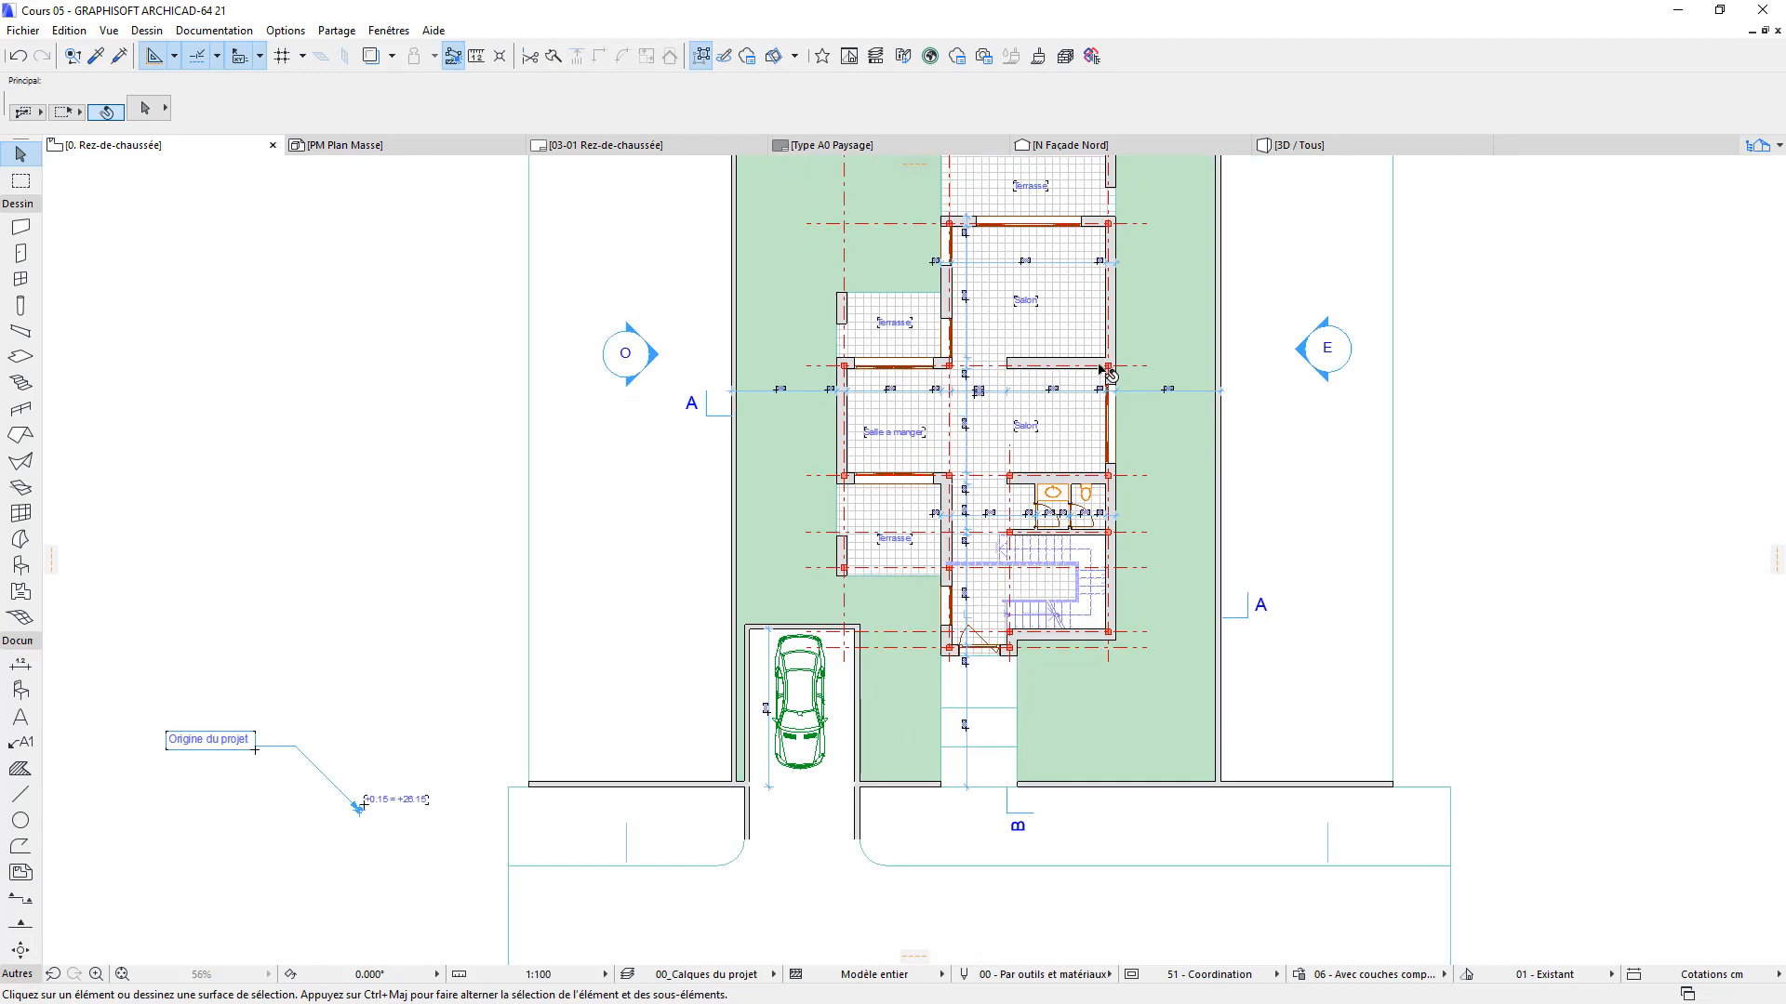
middle_drag(1105, 370, 1186, 568)
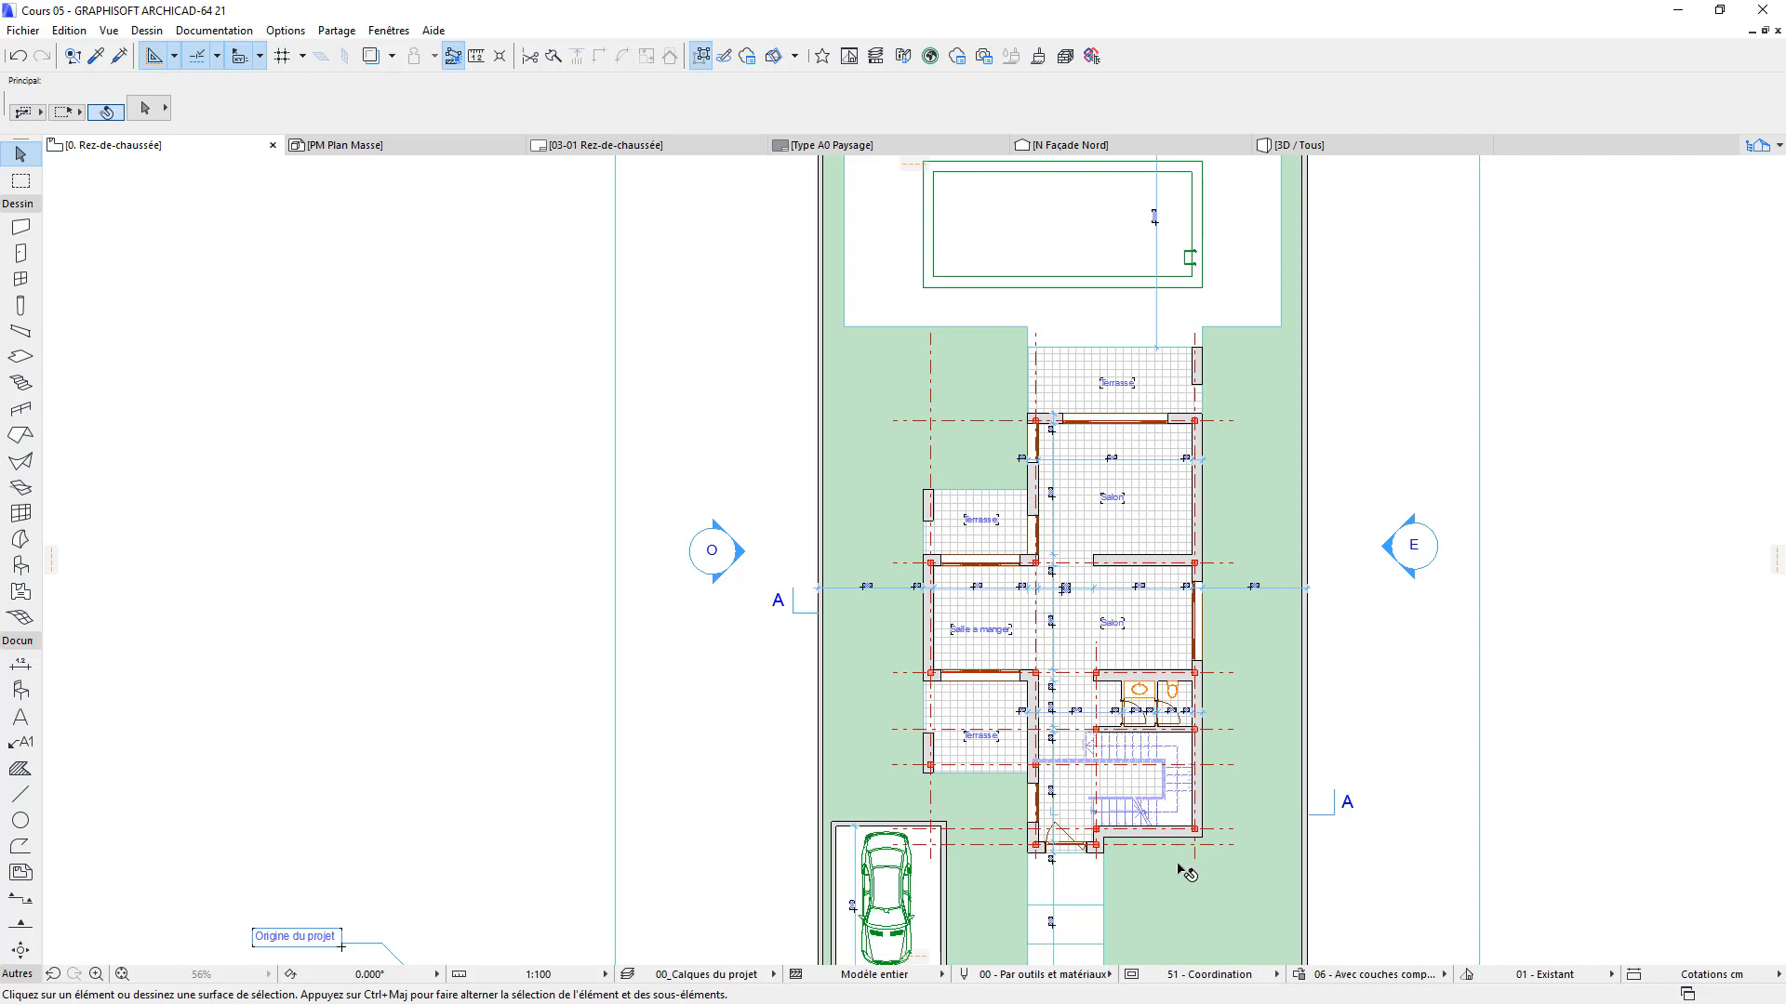
click(1230, 847)
shift+click(1219, 765)
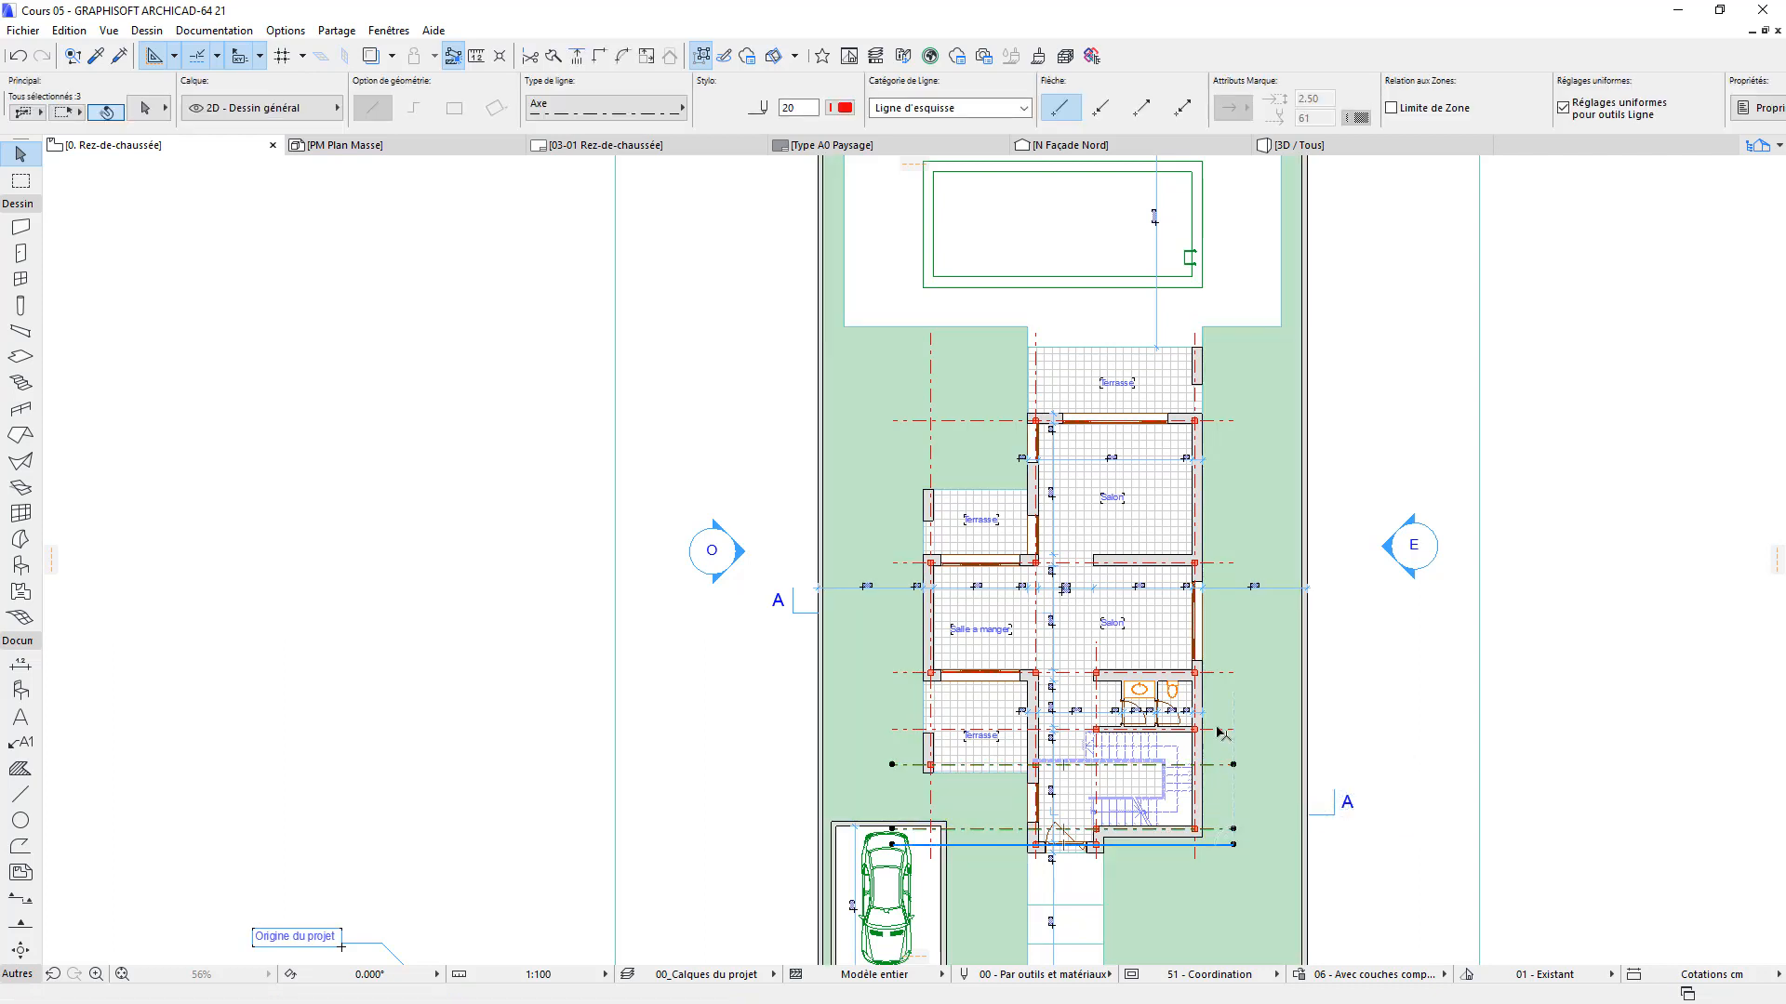
shift+click(1219, 730)
shift+click(1218, 672)
shift+click(1216, 564)
shift+click(1220, 422)
shift+click(1200, 335)
shift+click(1038, 335)
shift+click(931, 336)
shift+click(1038, 866)
key(ctrl+d)
click(1145, 628)
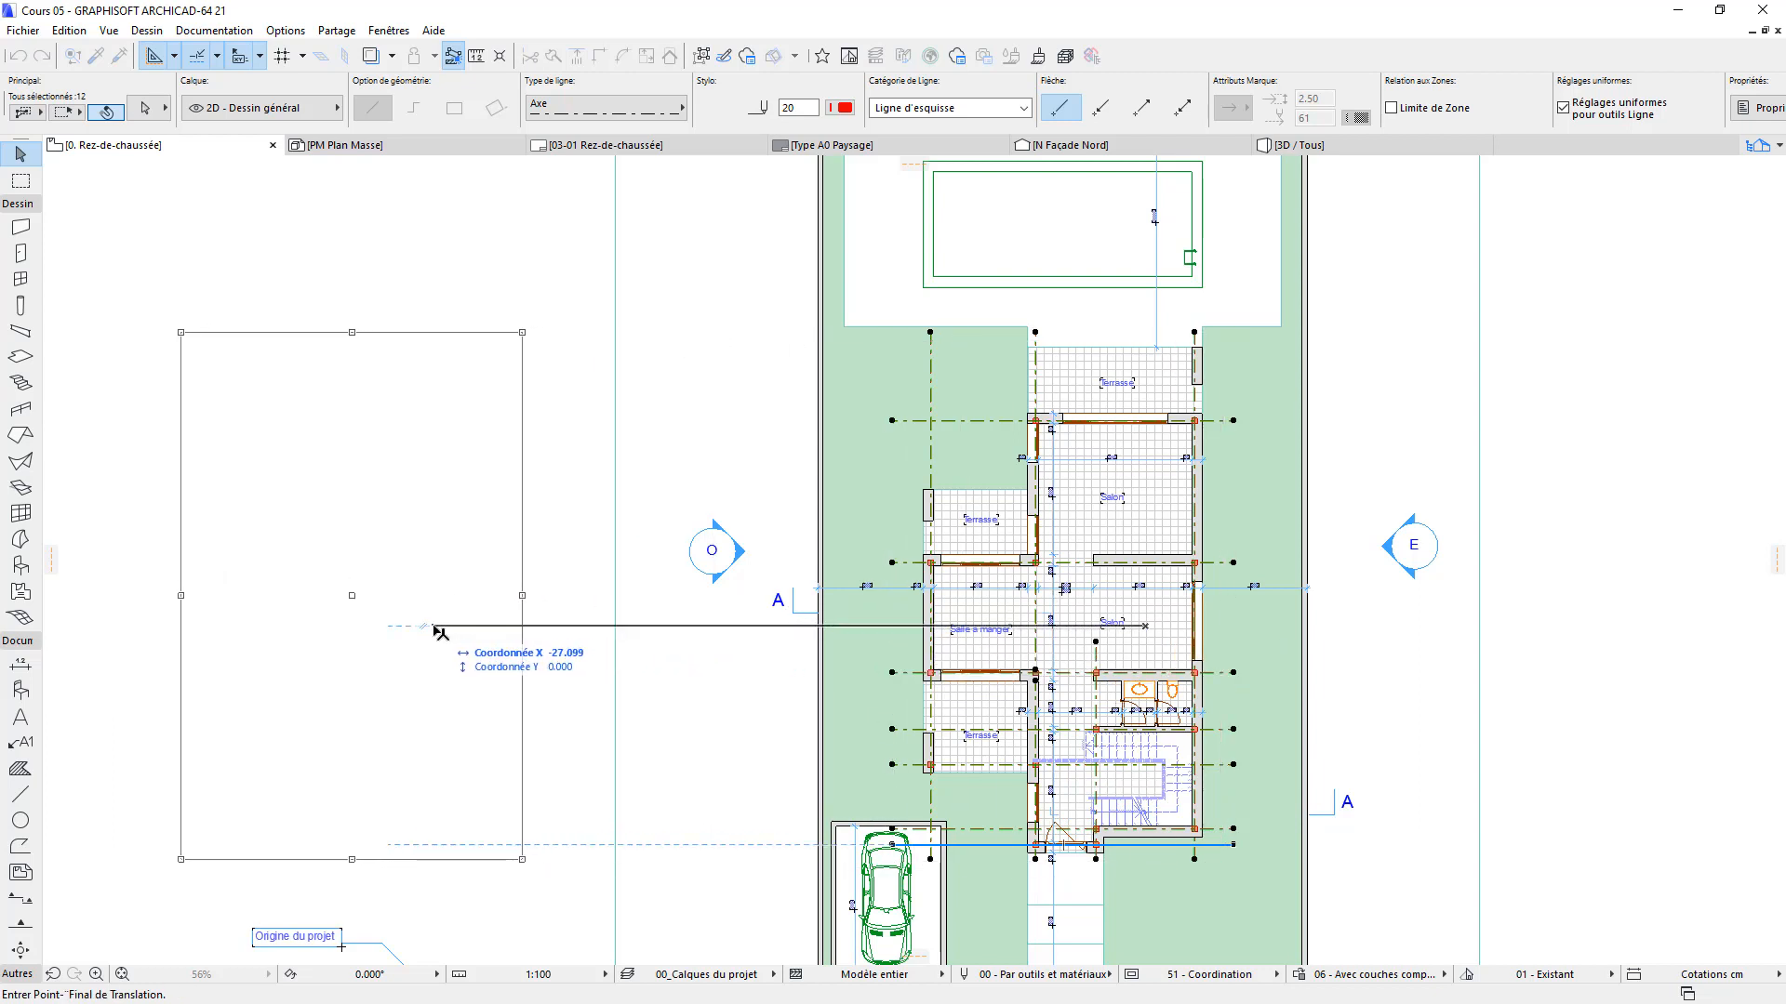
key(ctrl)
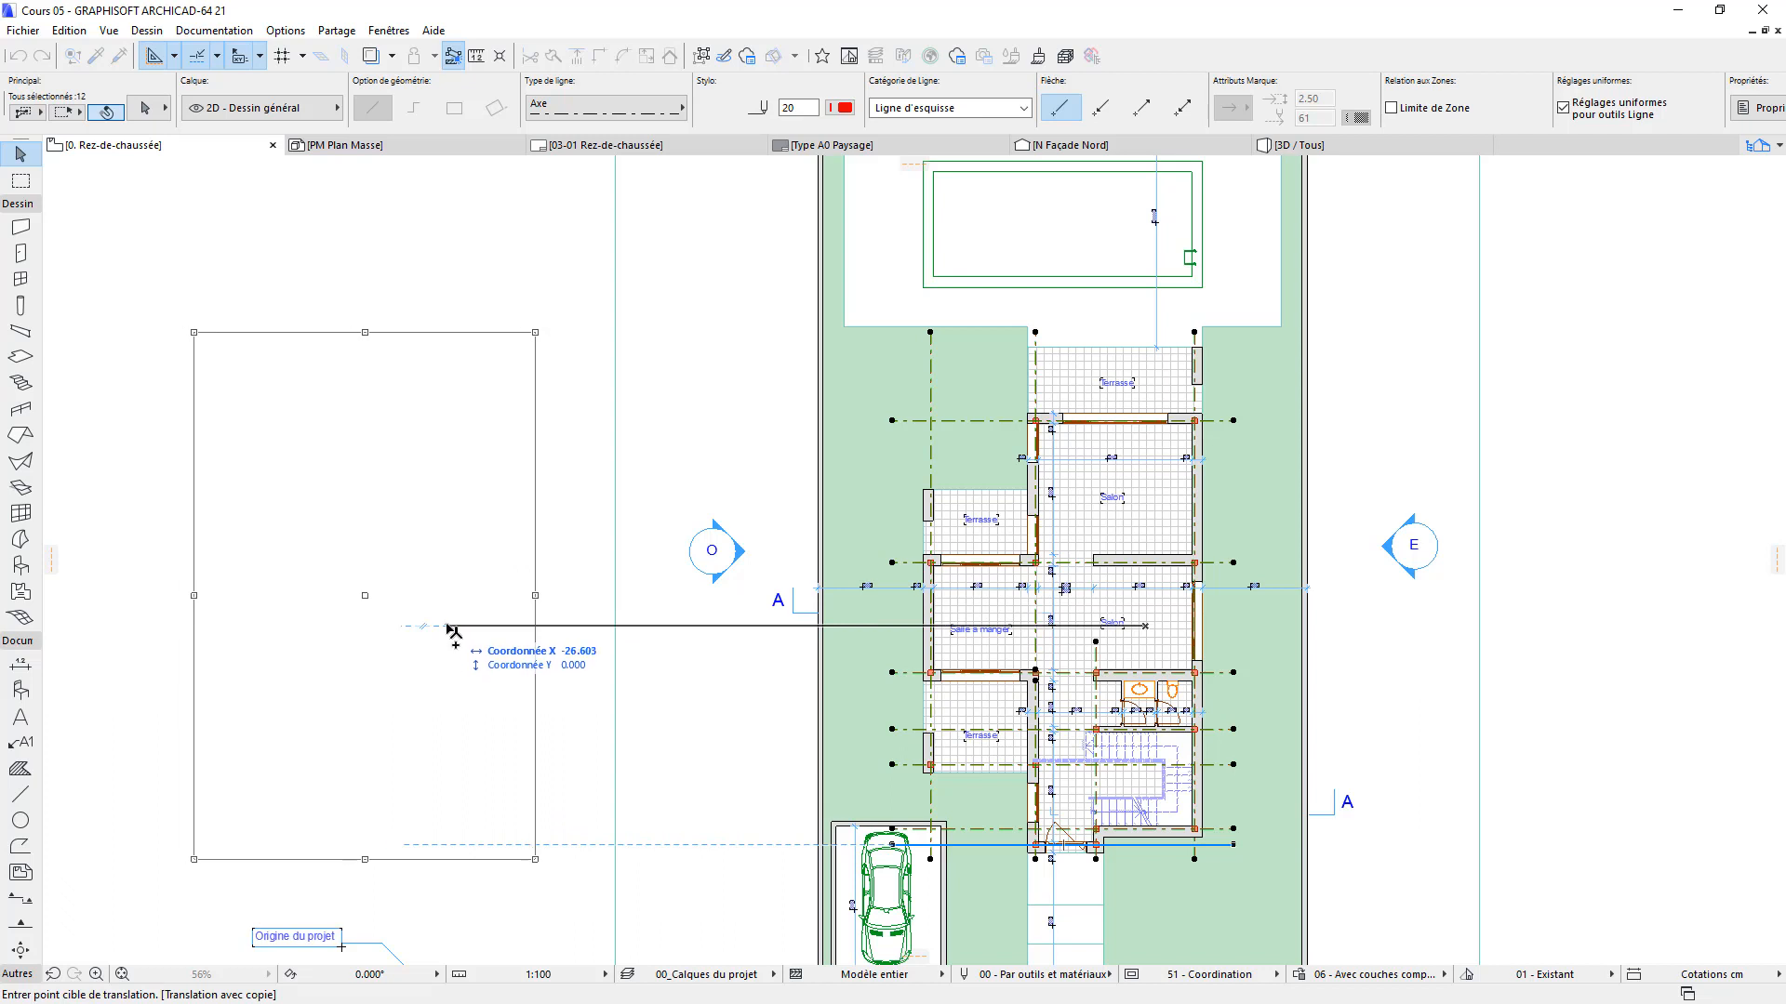
key(Tab)
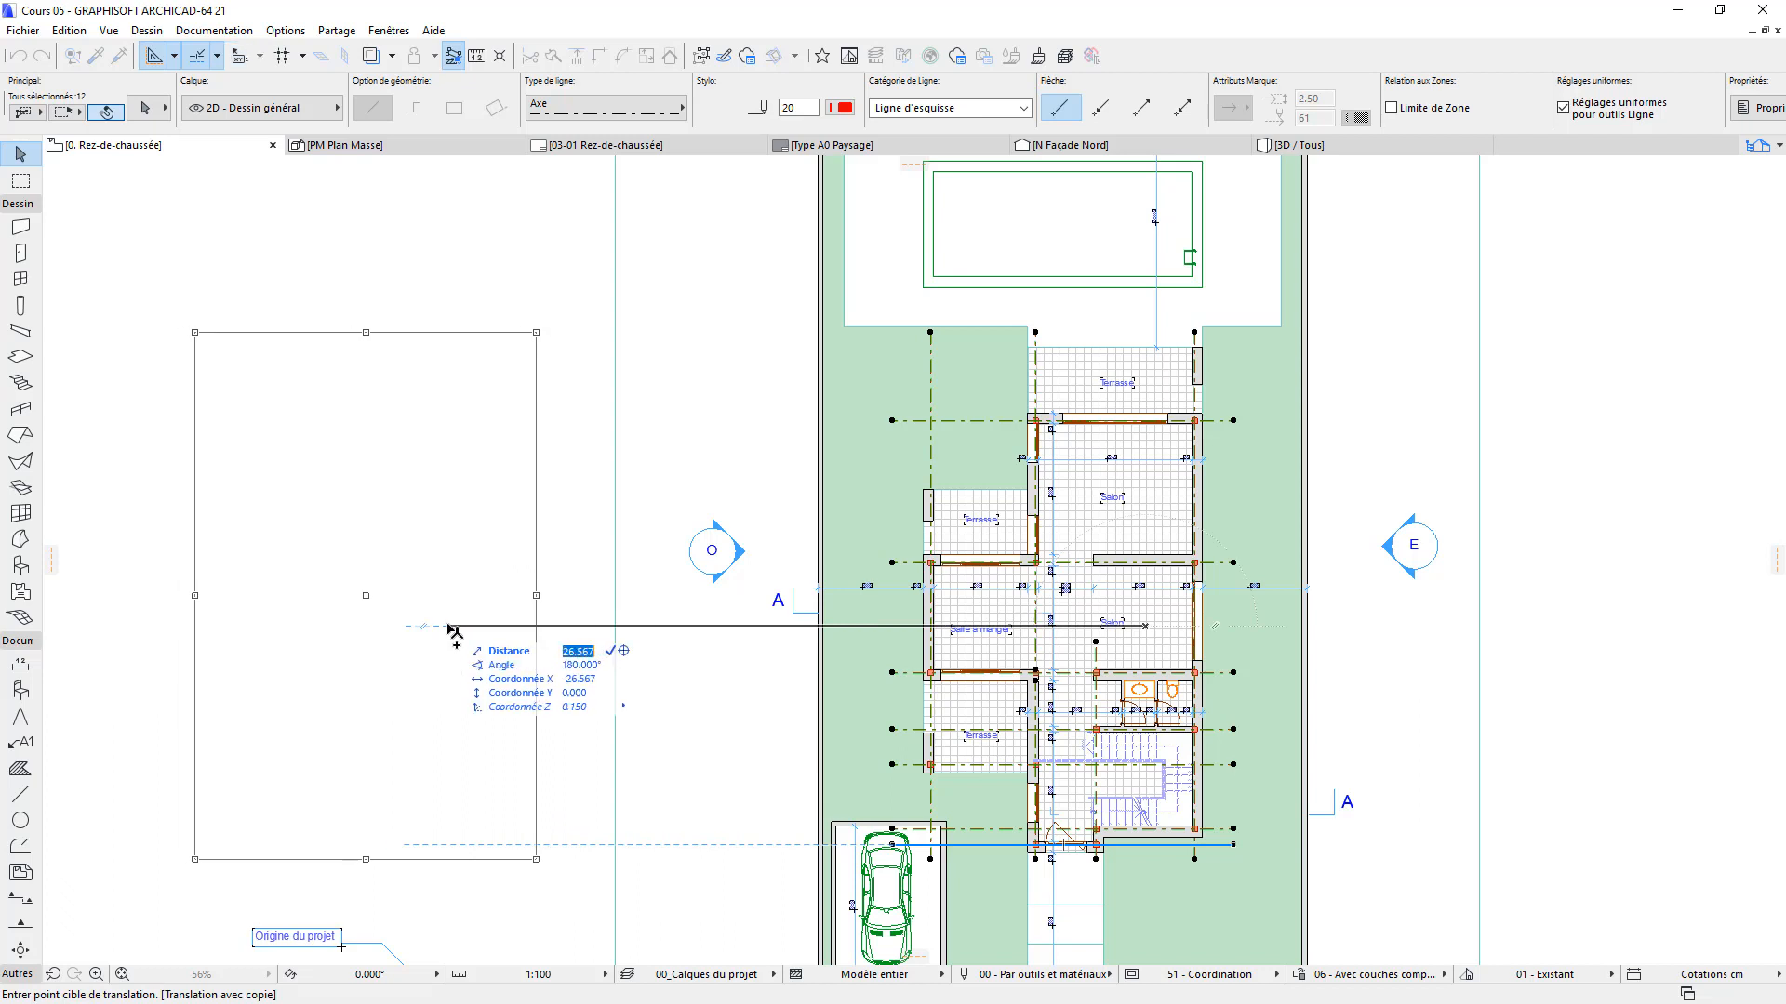
text(30)
key(Return)
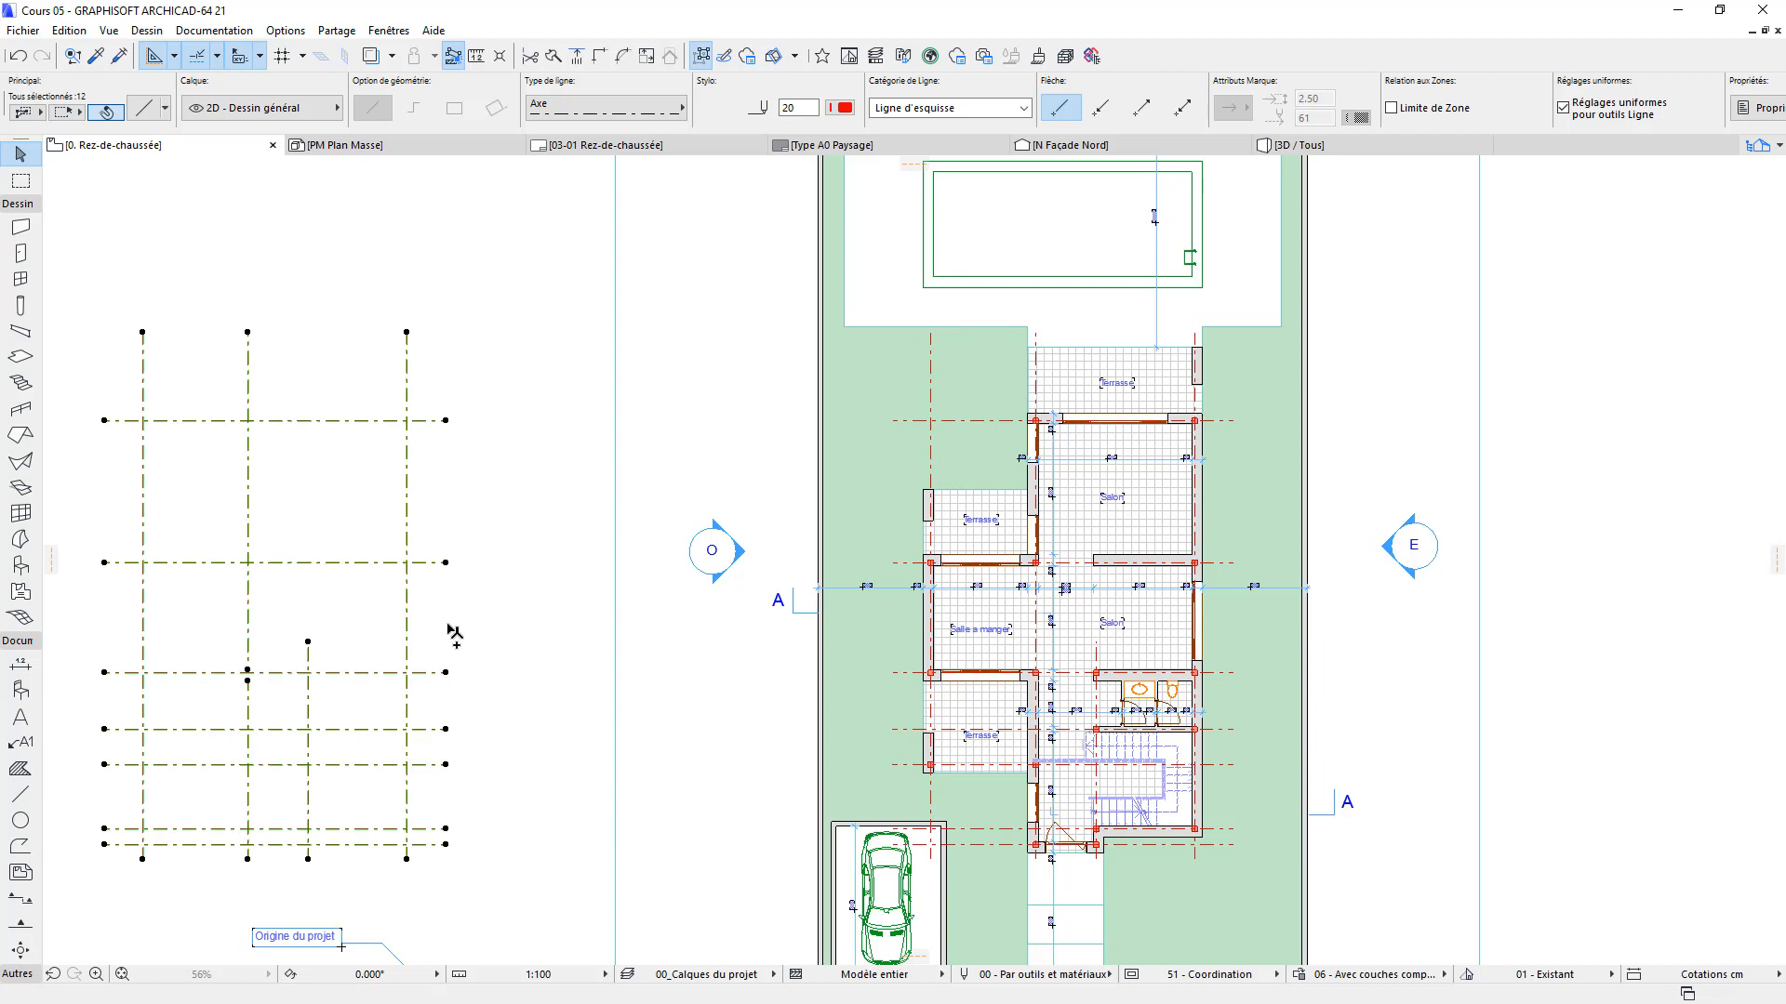
middle_drag(562, 657, 664, 601)
key(Escape)
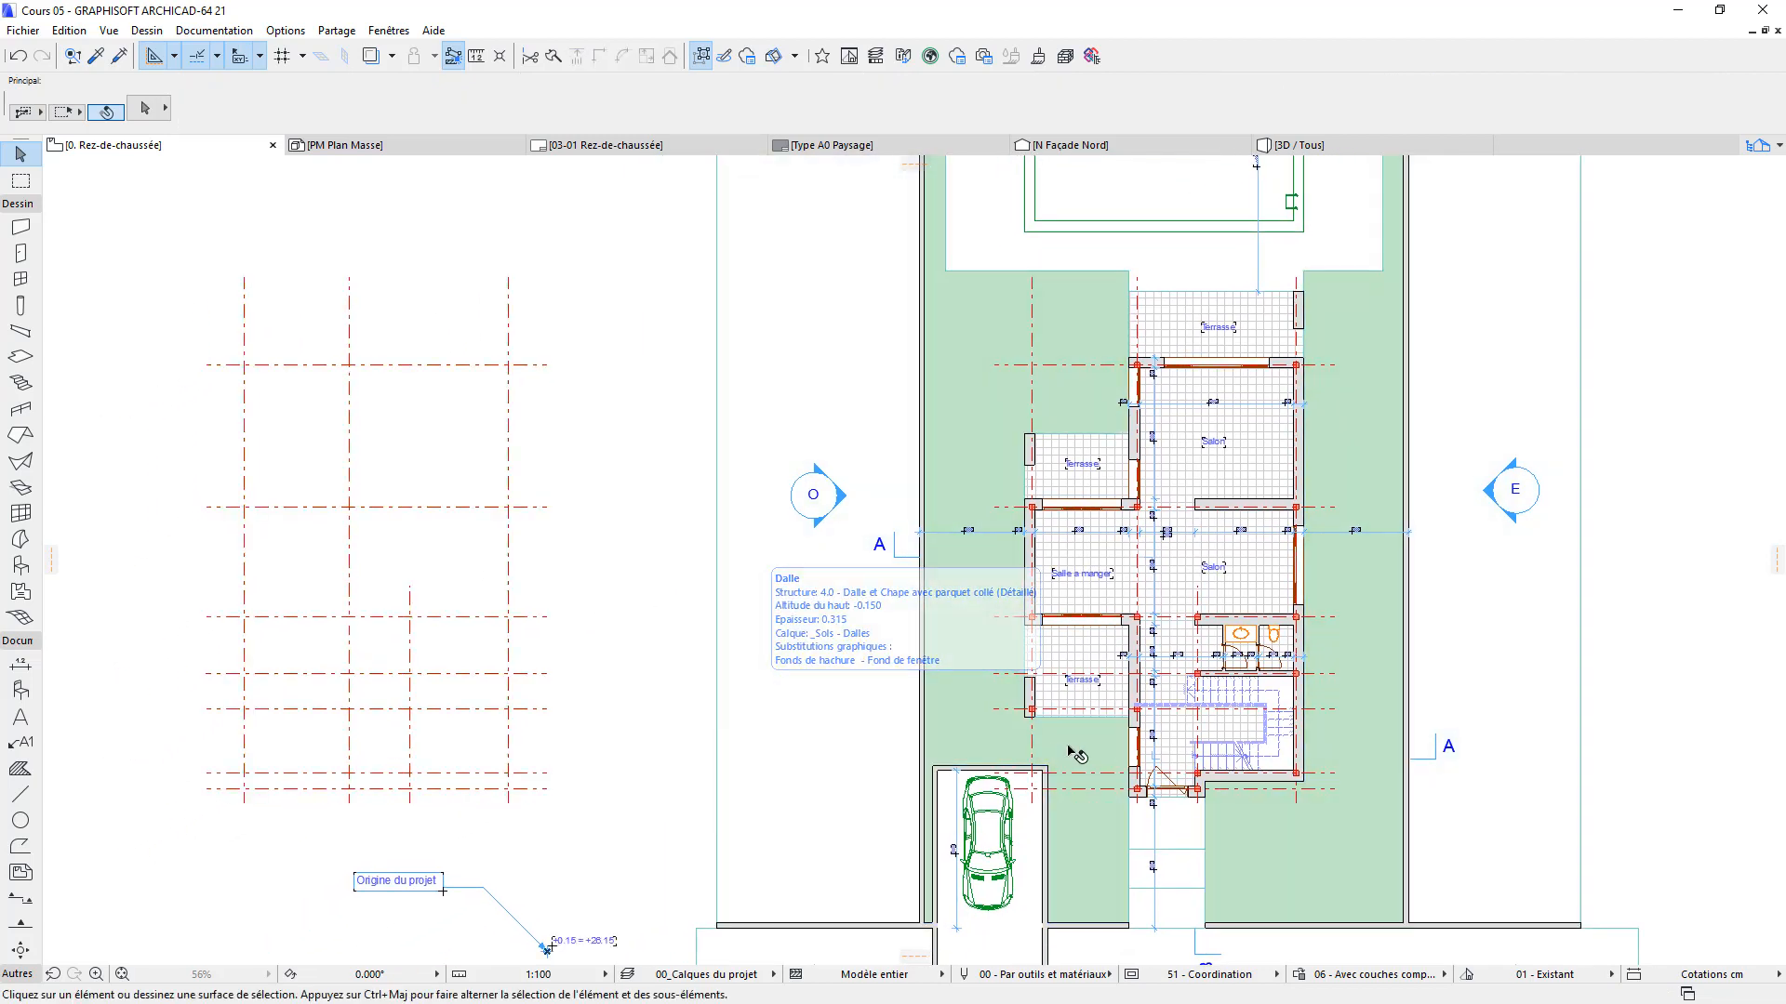
In the plan, stretch the upper segment of the axis along the salon's west wall down to the southern ends of the neighbouring axes
click(350, 601)
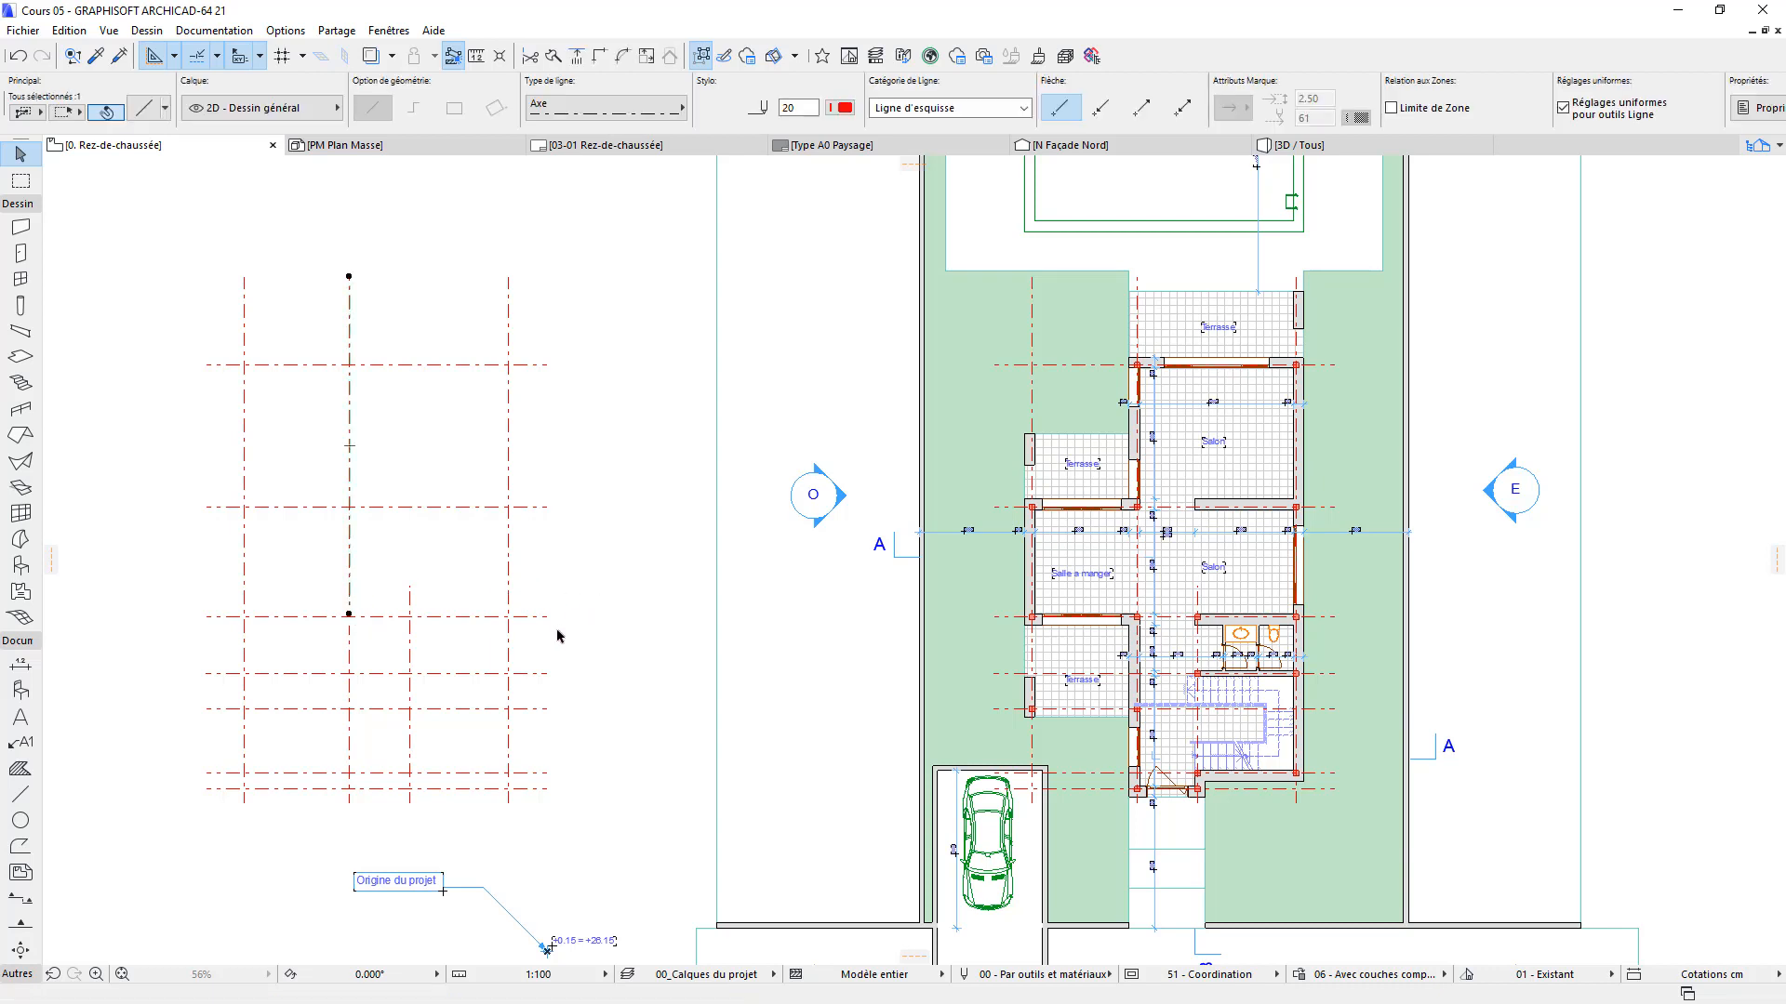
click(1137, 806)
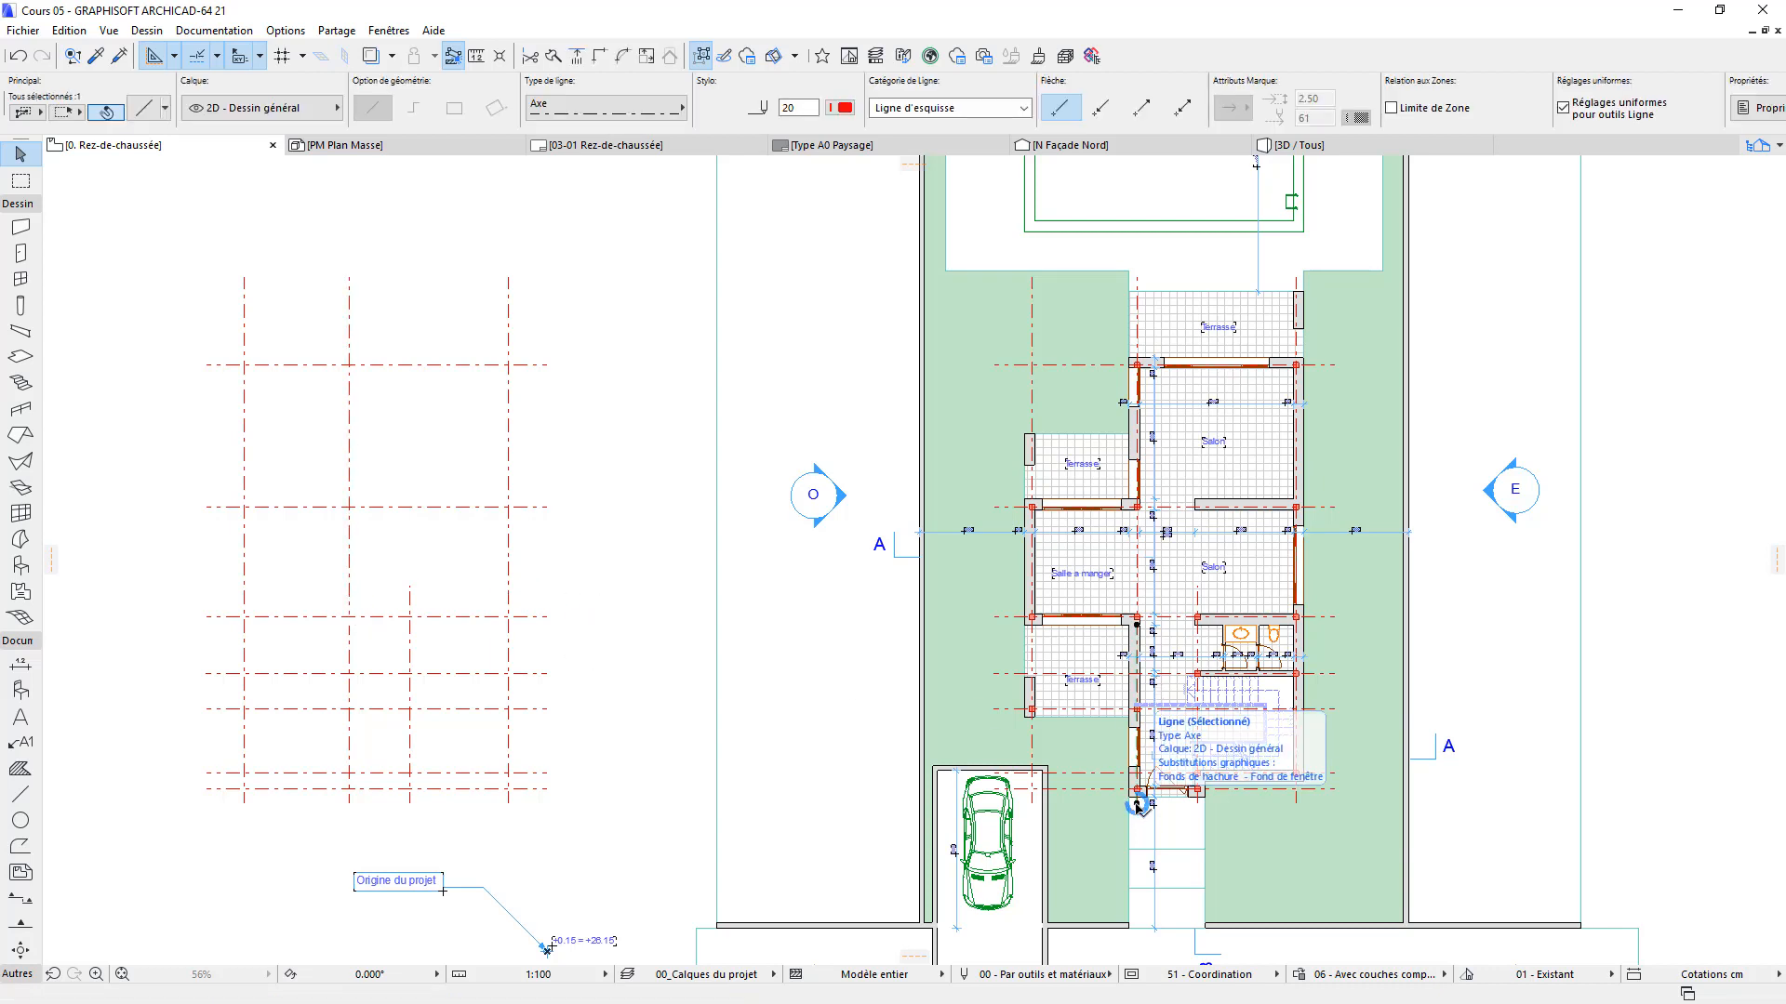
key(Escape)
click(1139, 612)
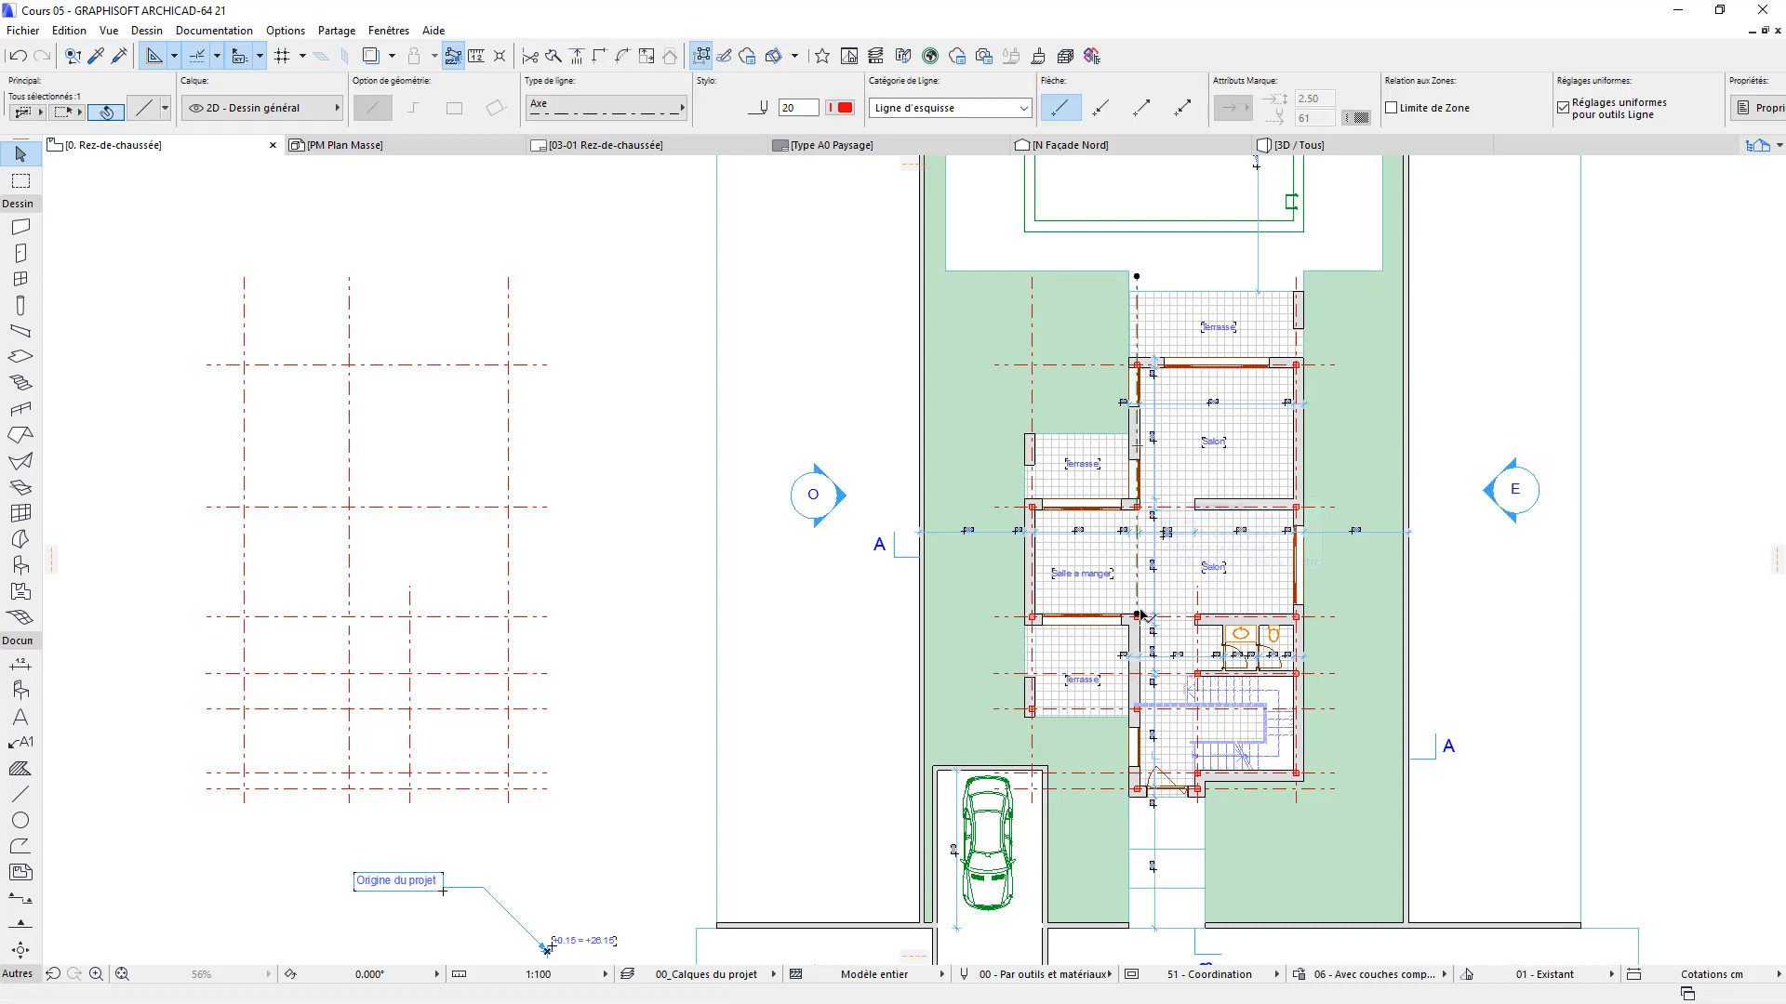
click(1137, 615)
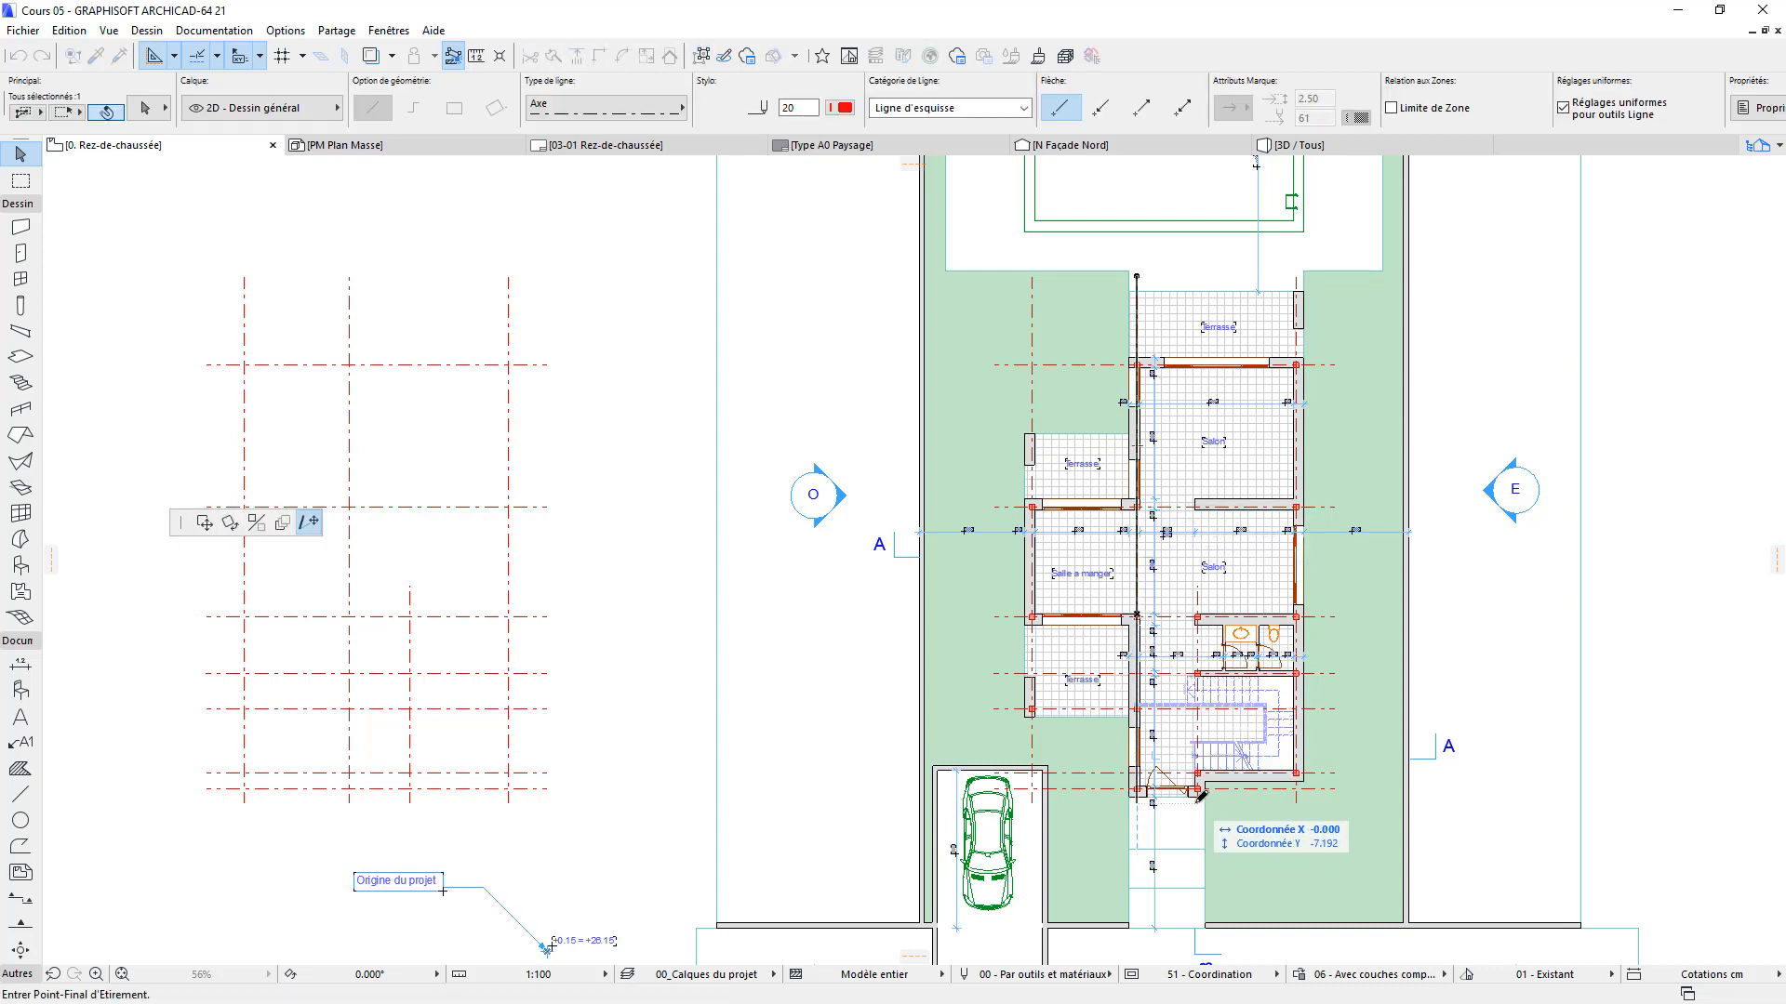
click(1198, 807)
In the copied grid, stretch the upper segment of the second vertical axis down to the neighbouring axis's southern end
click(349, 651)
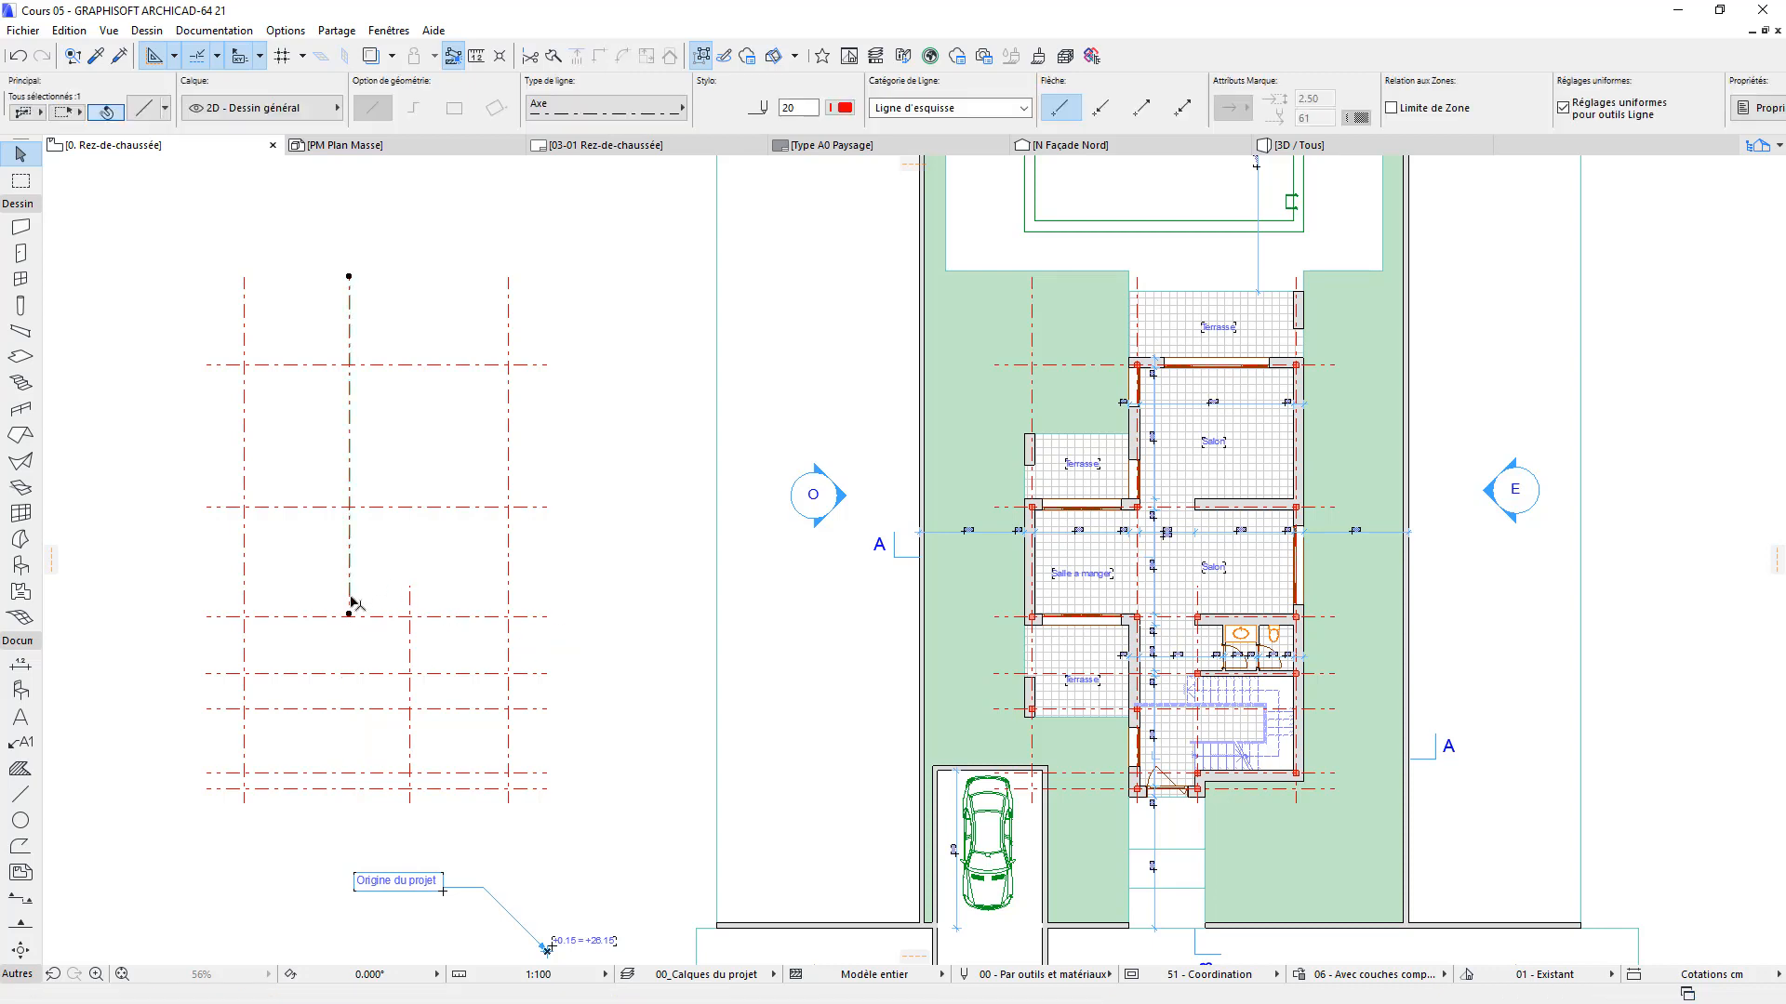
click(349, 614)
click(411, 803)
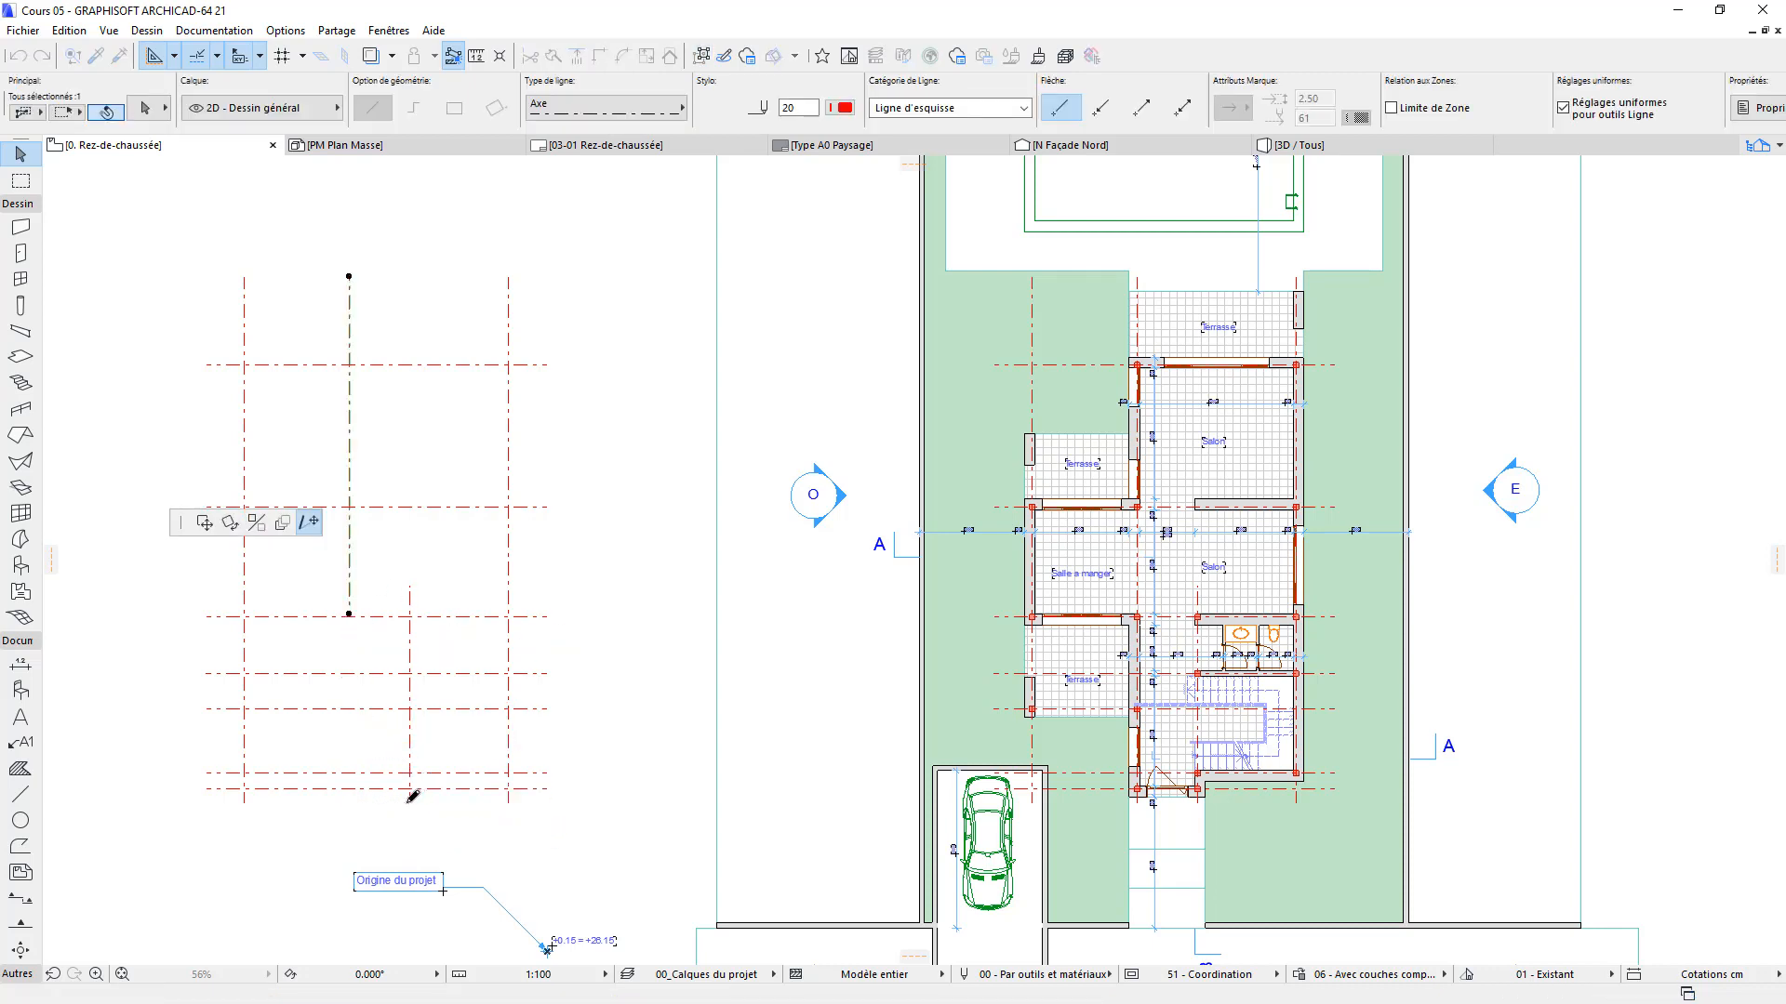
click(685, 638)
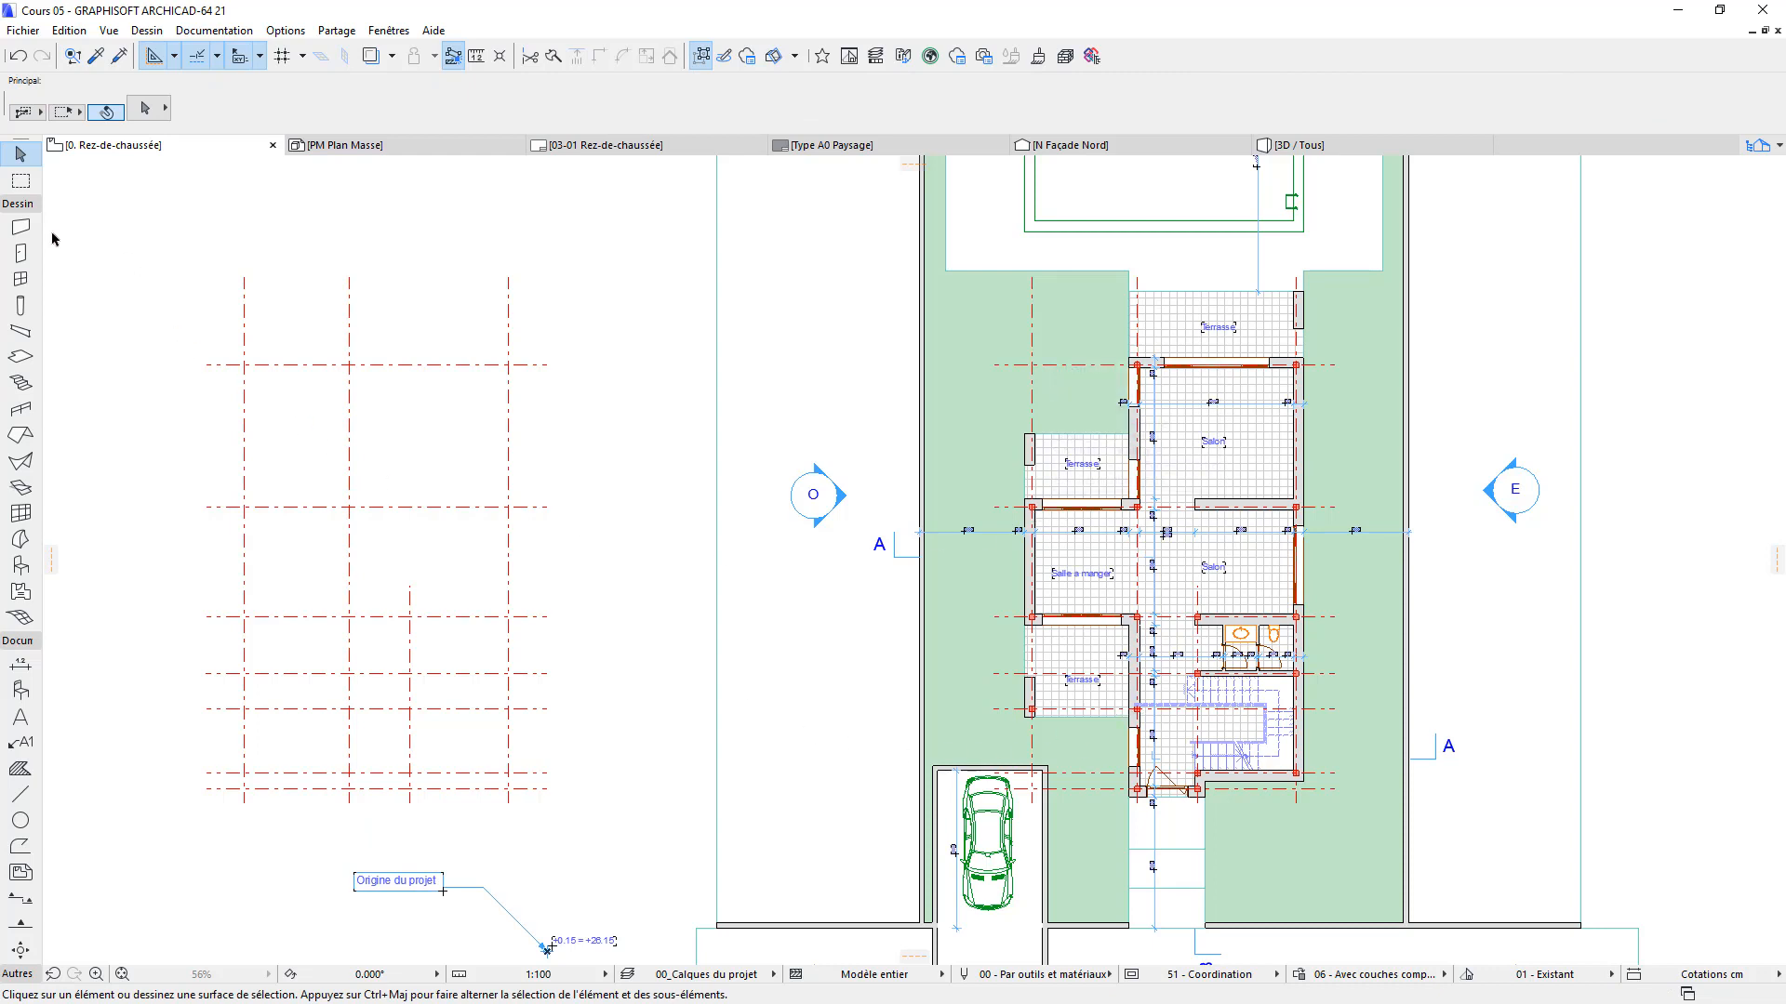
Copy all the ground-floor columns together 30 m horizontally to the west, onto the copied axis grid
click(21, 305)
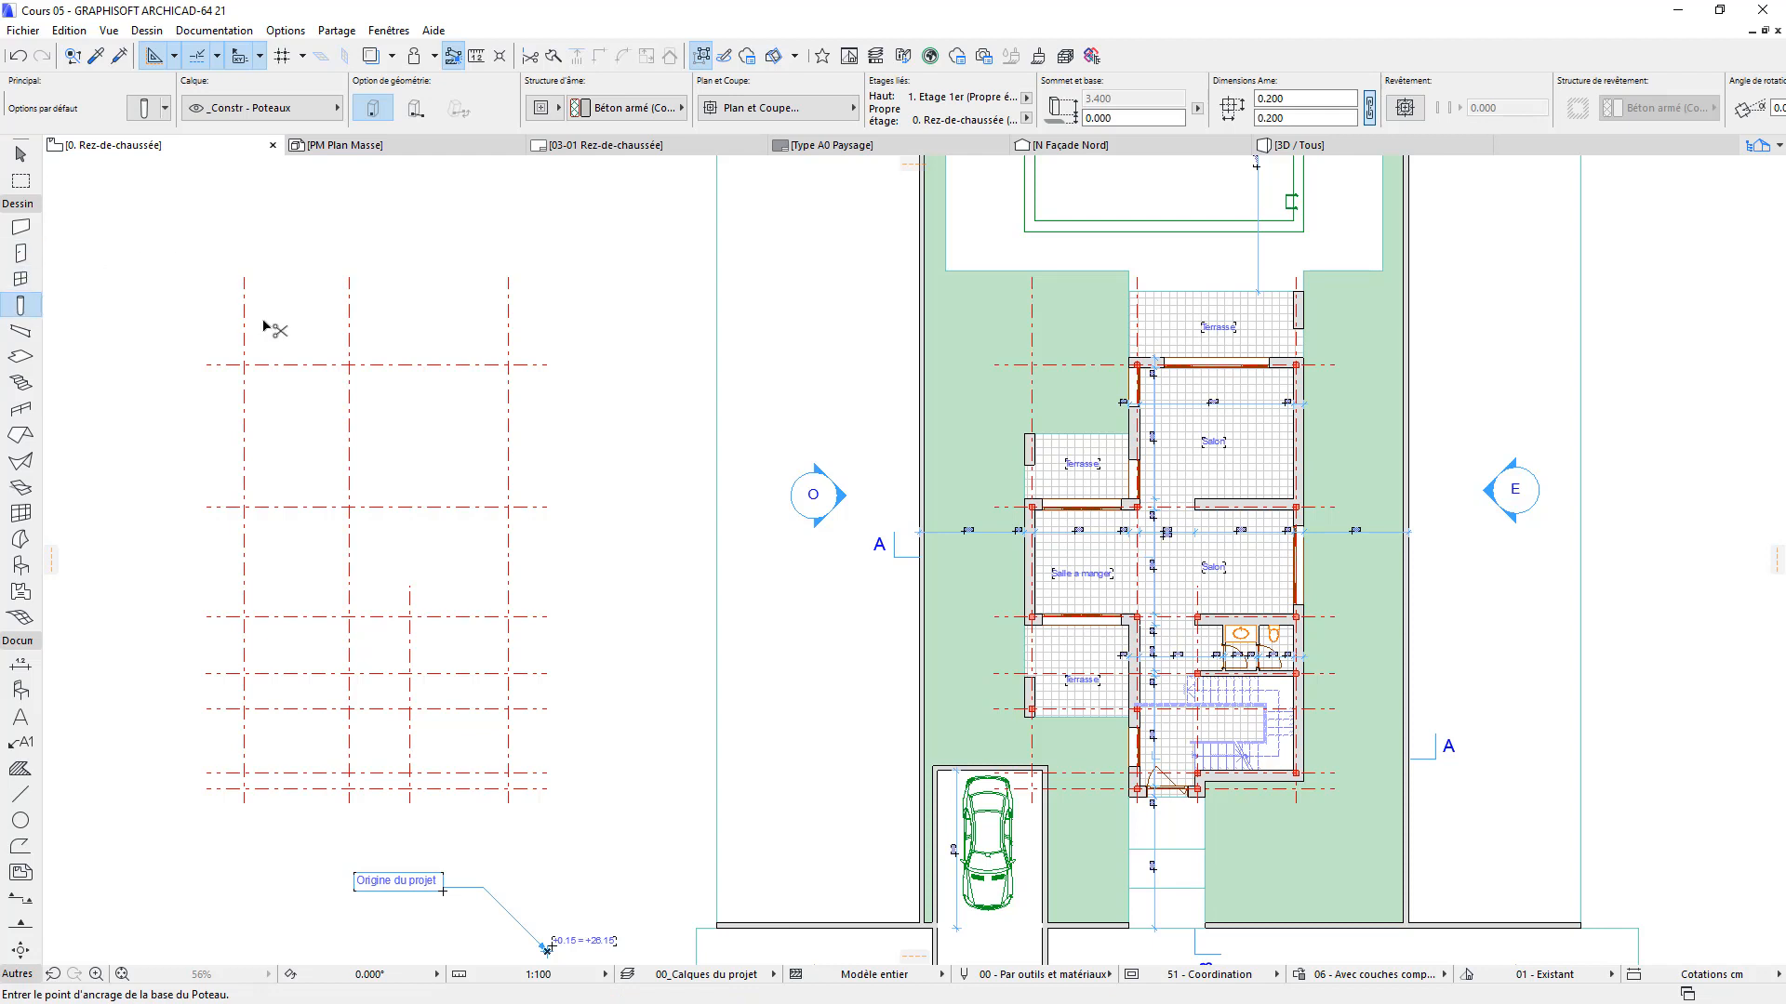
key(ctrl+a)
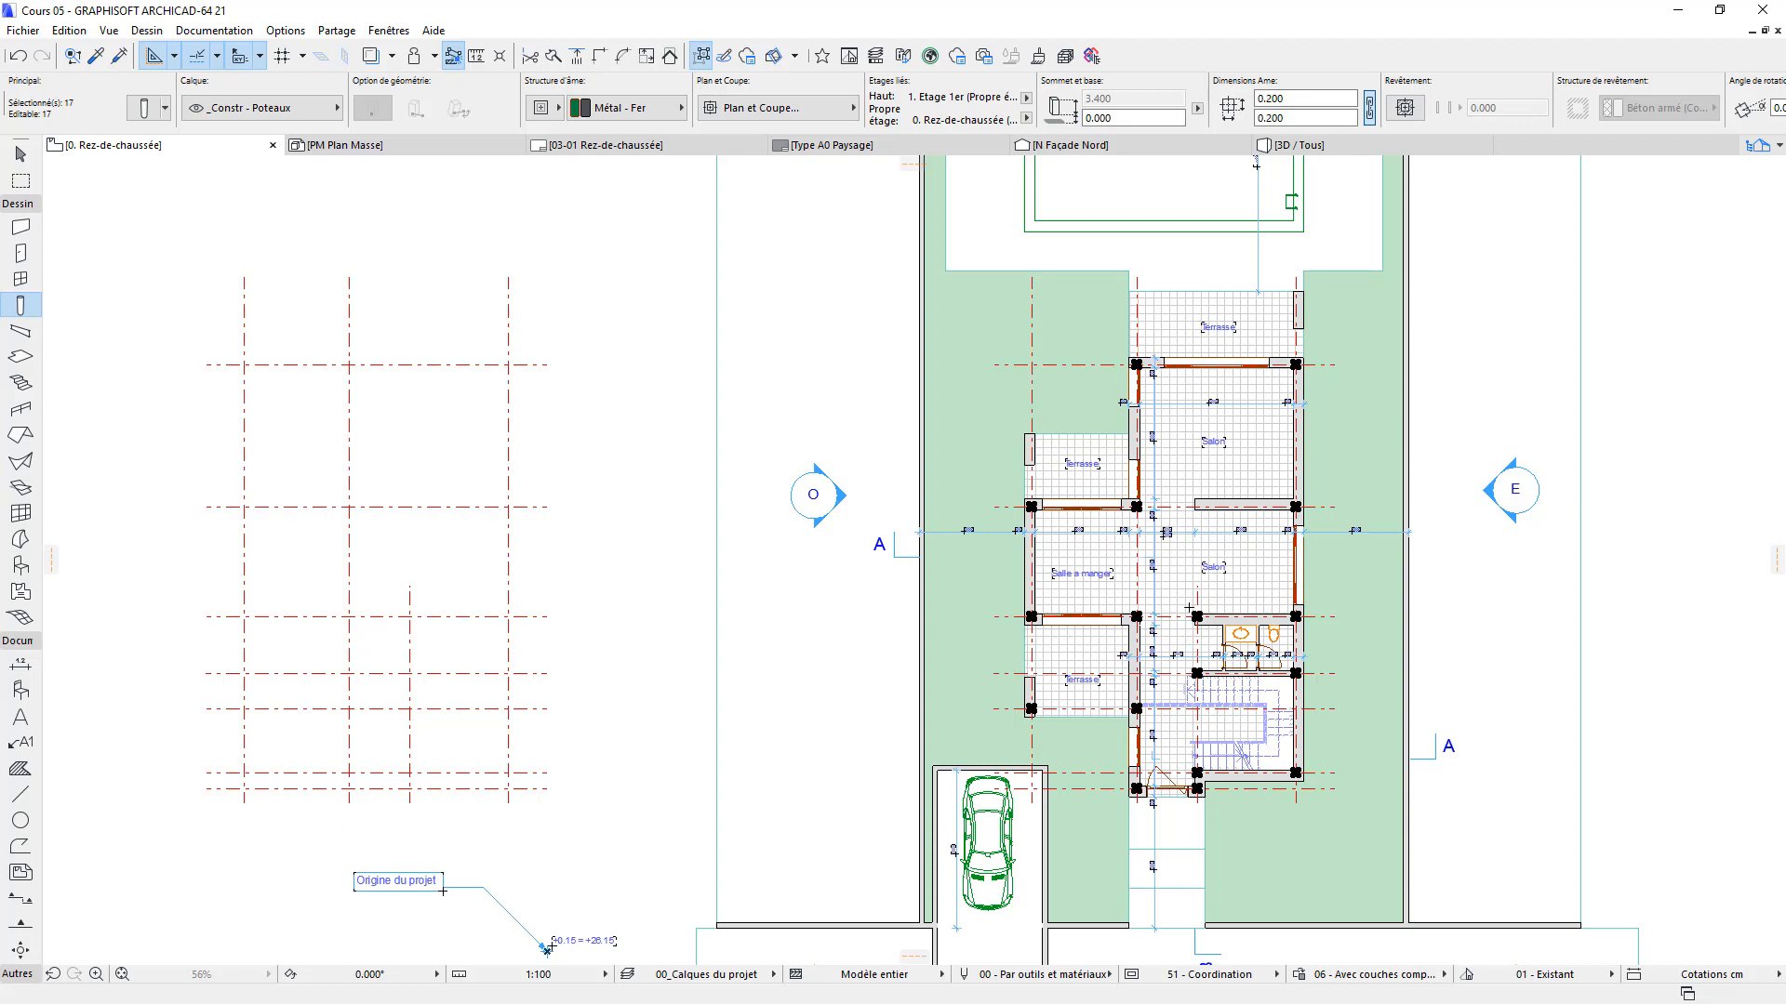
key(ctrl+d)
click(1177, 581)
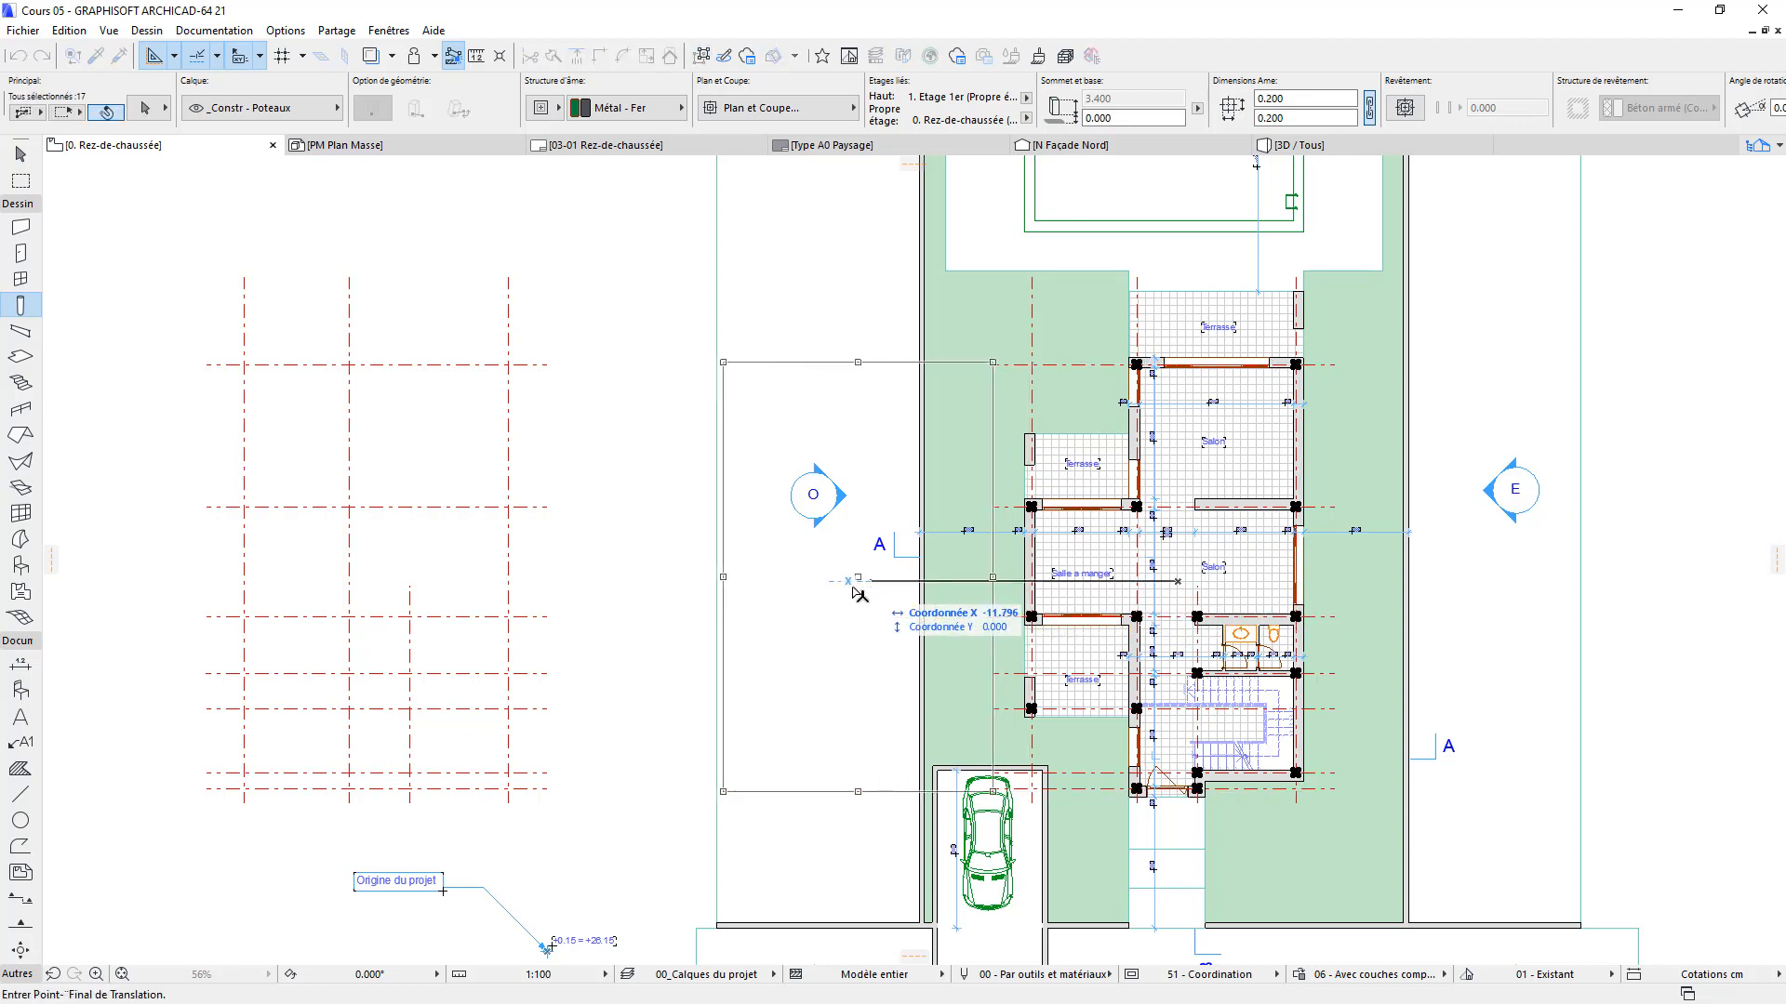
key(ctrl)
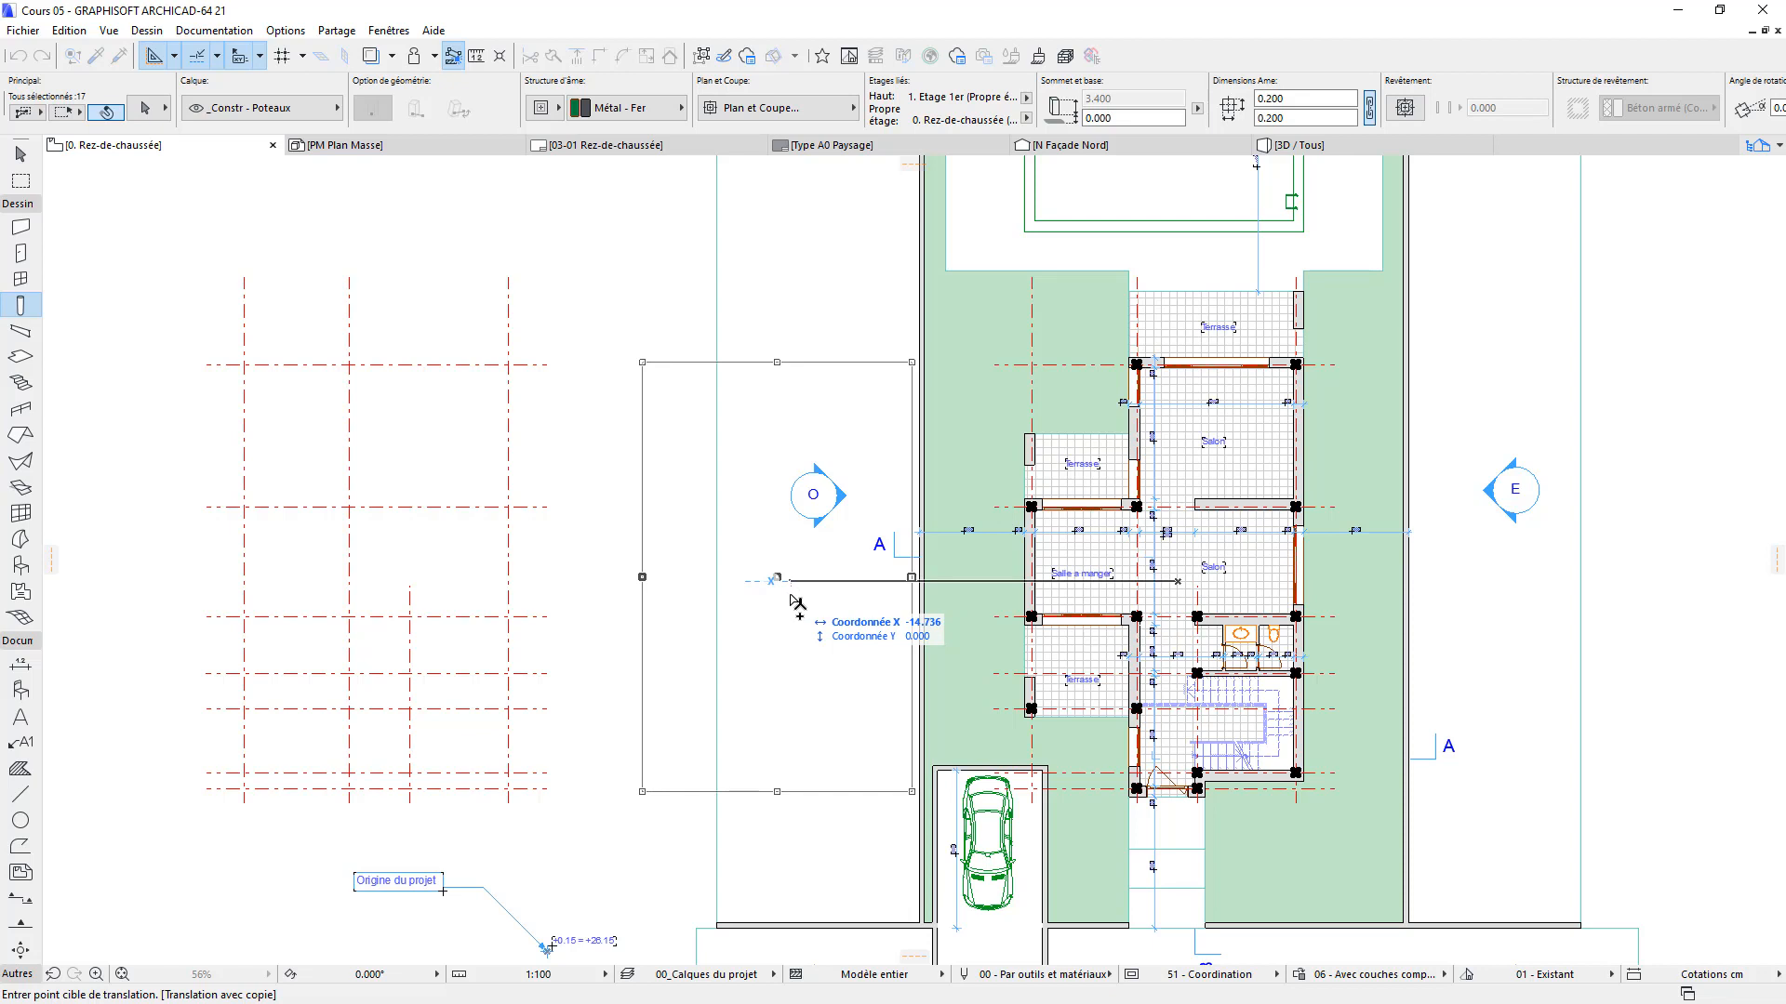
key(Tab)
text(30)
key(Return)
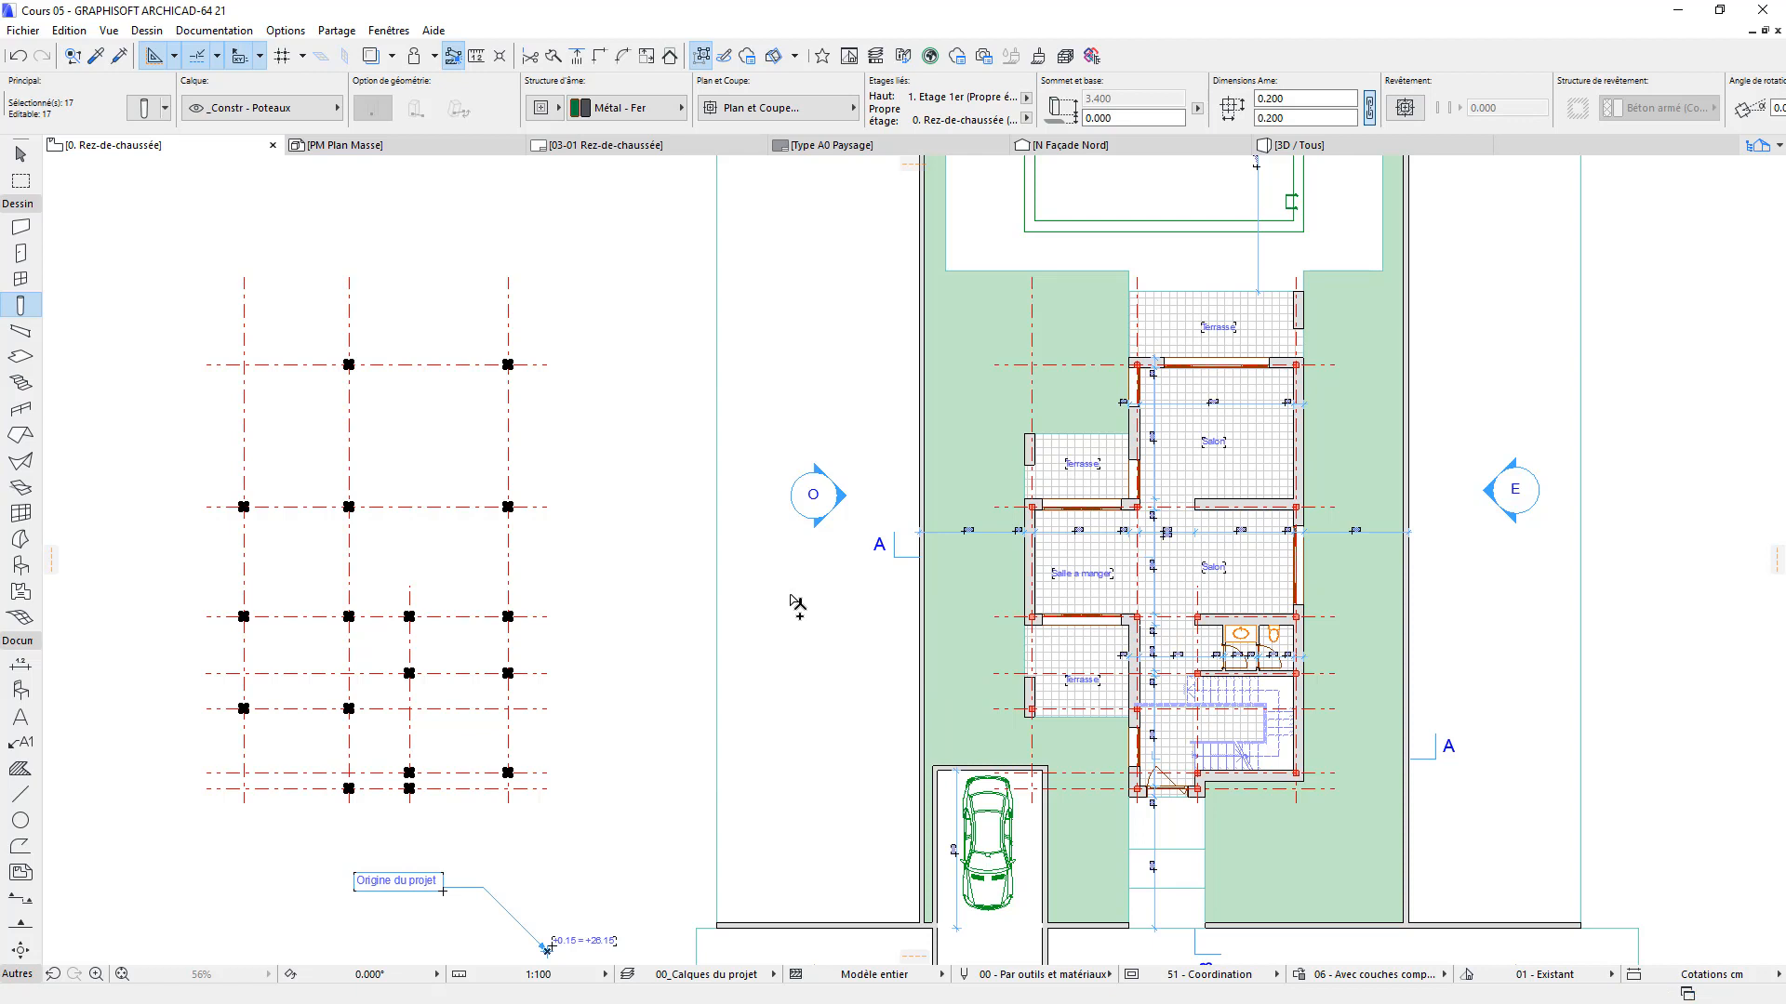
key(Escape)
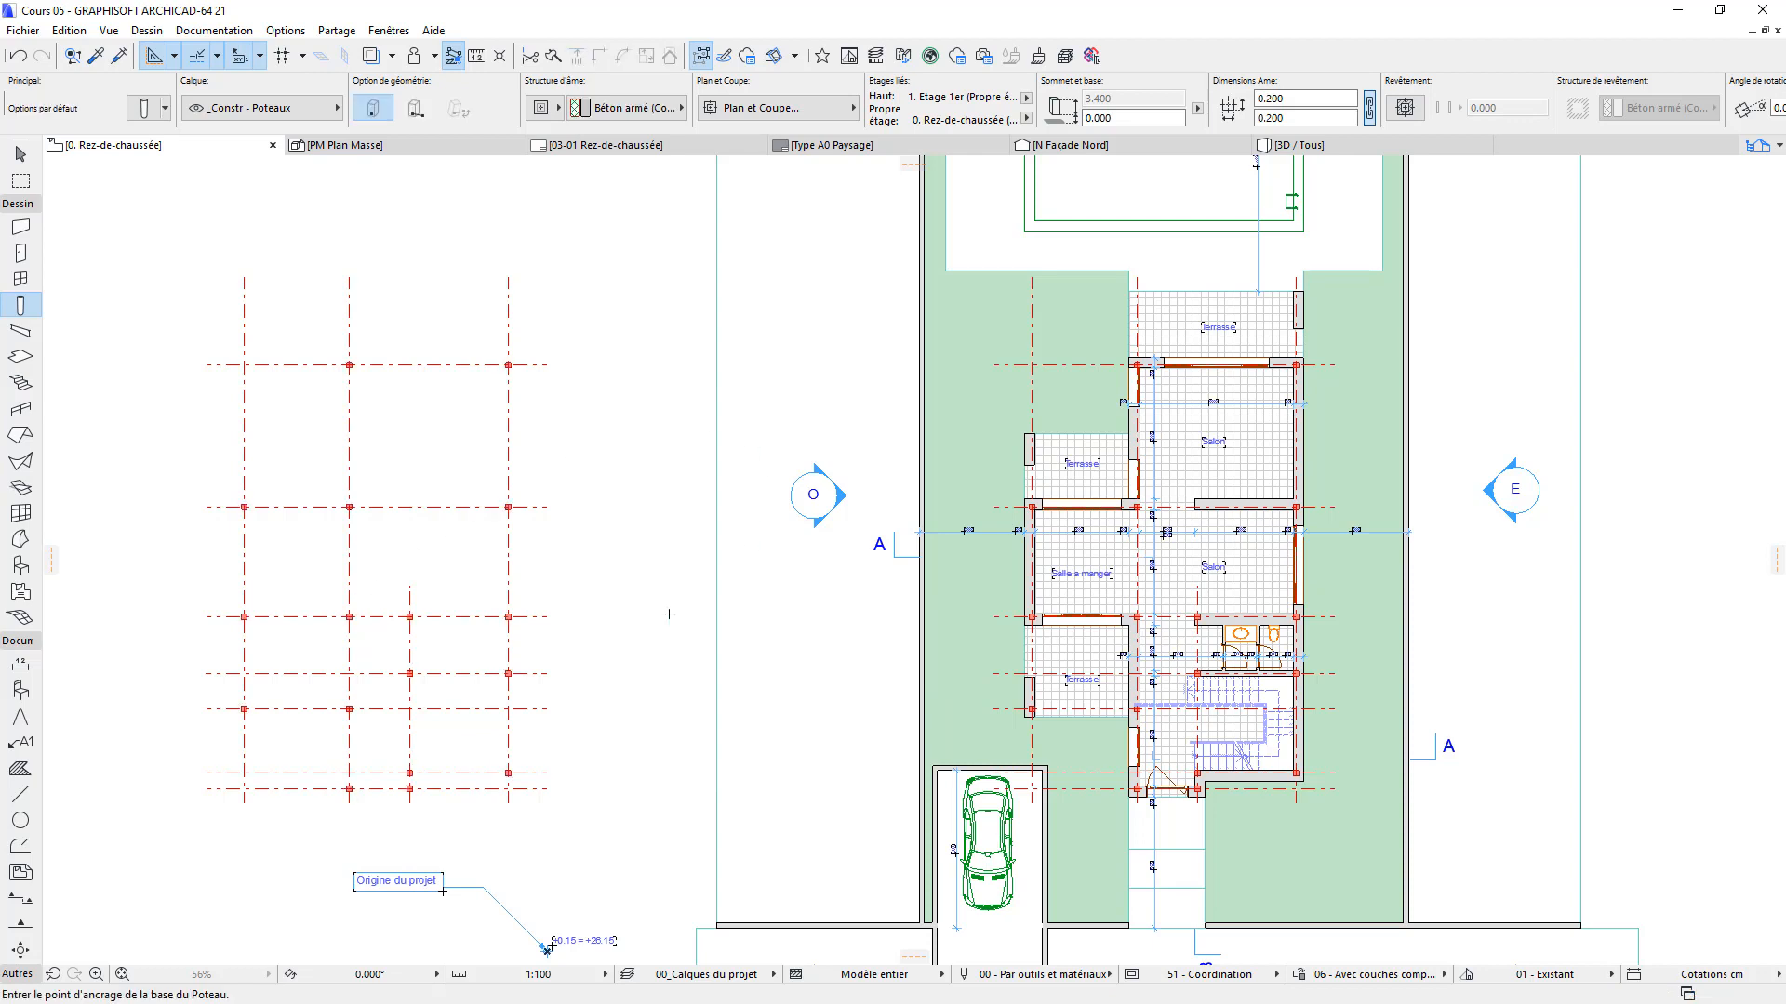
Copy the house's exterior walls, the salon's dividing wall and the wall between the toilets and stairs 30 m horizontally west onto the copied grid
middle_drag(639, 630, 756, 583)
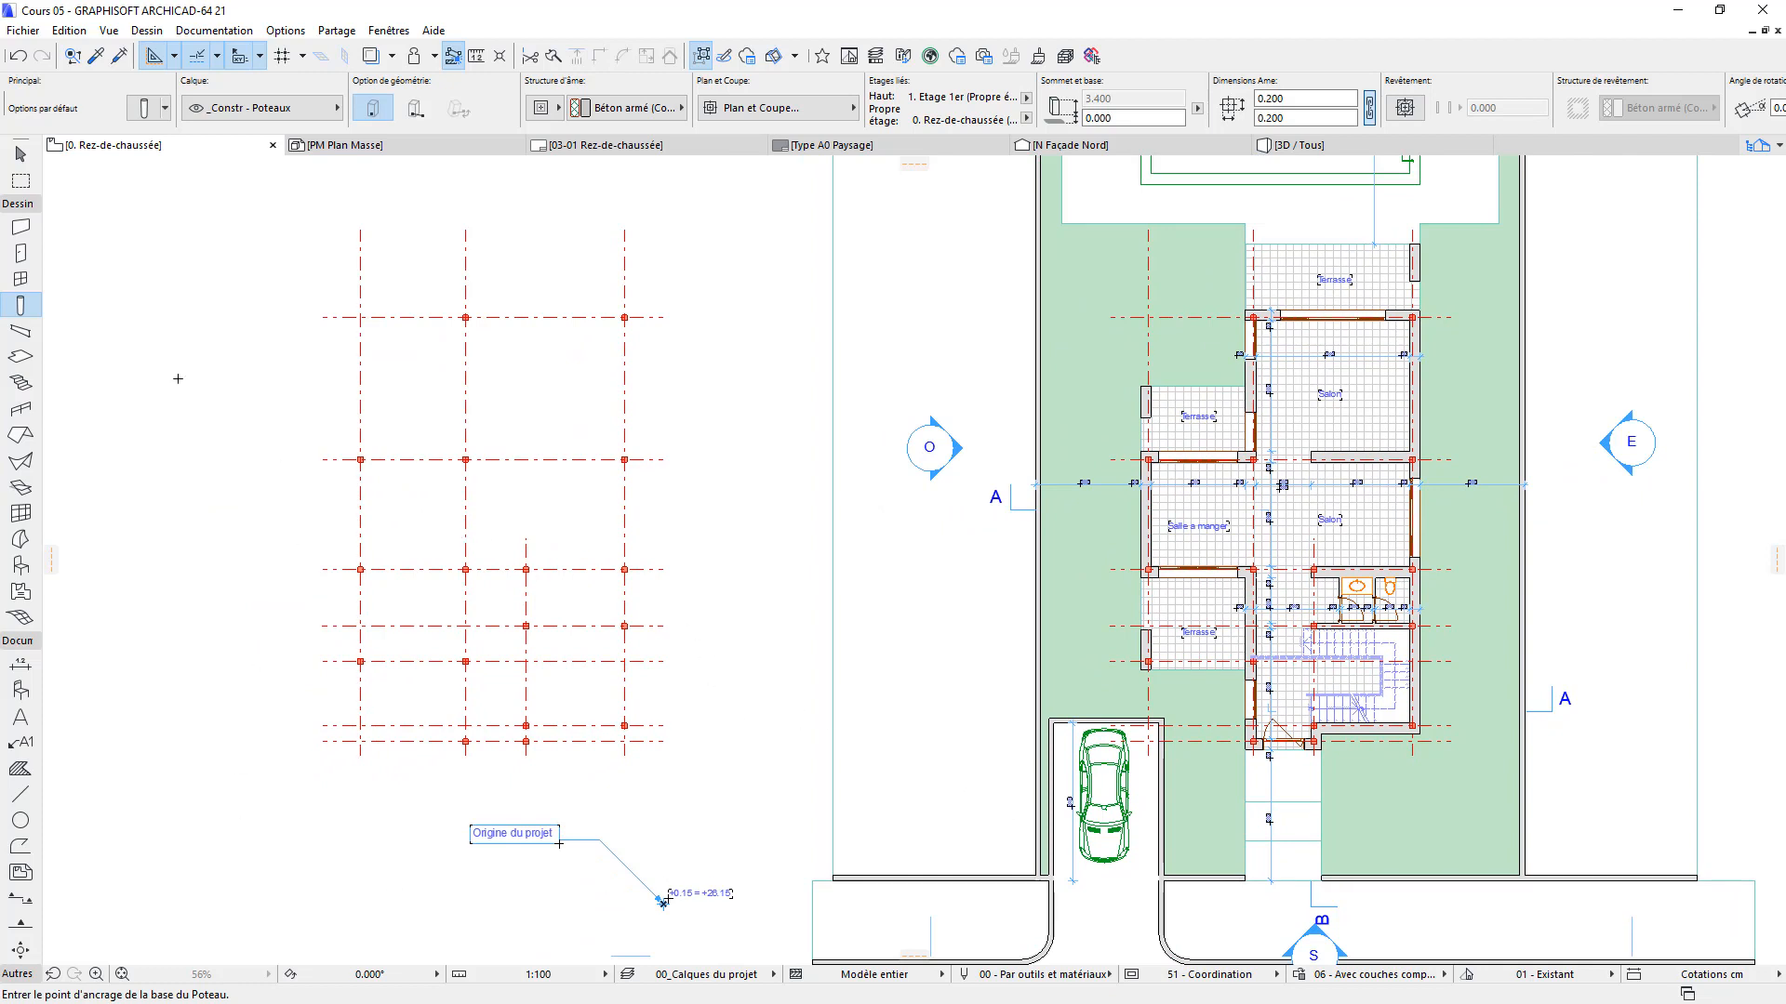
click(21, 154)
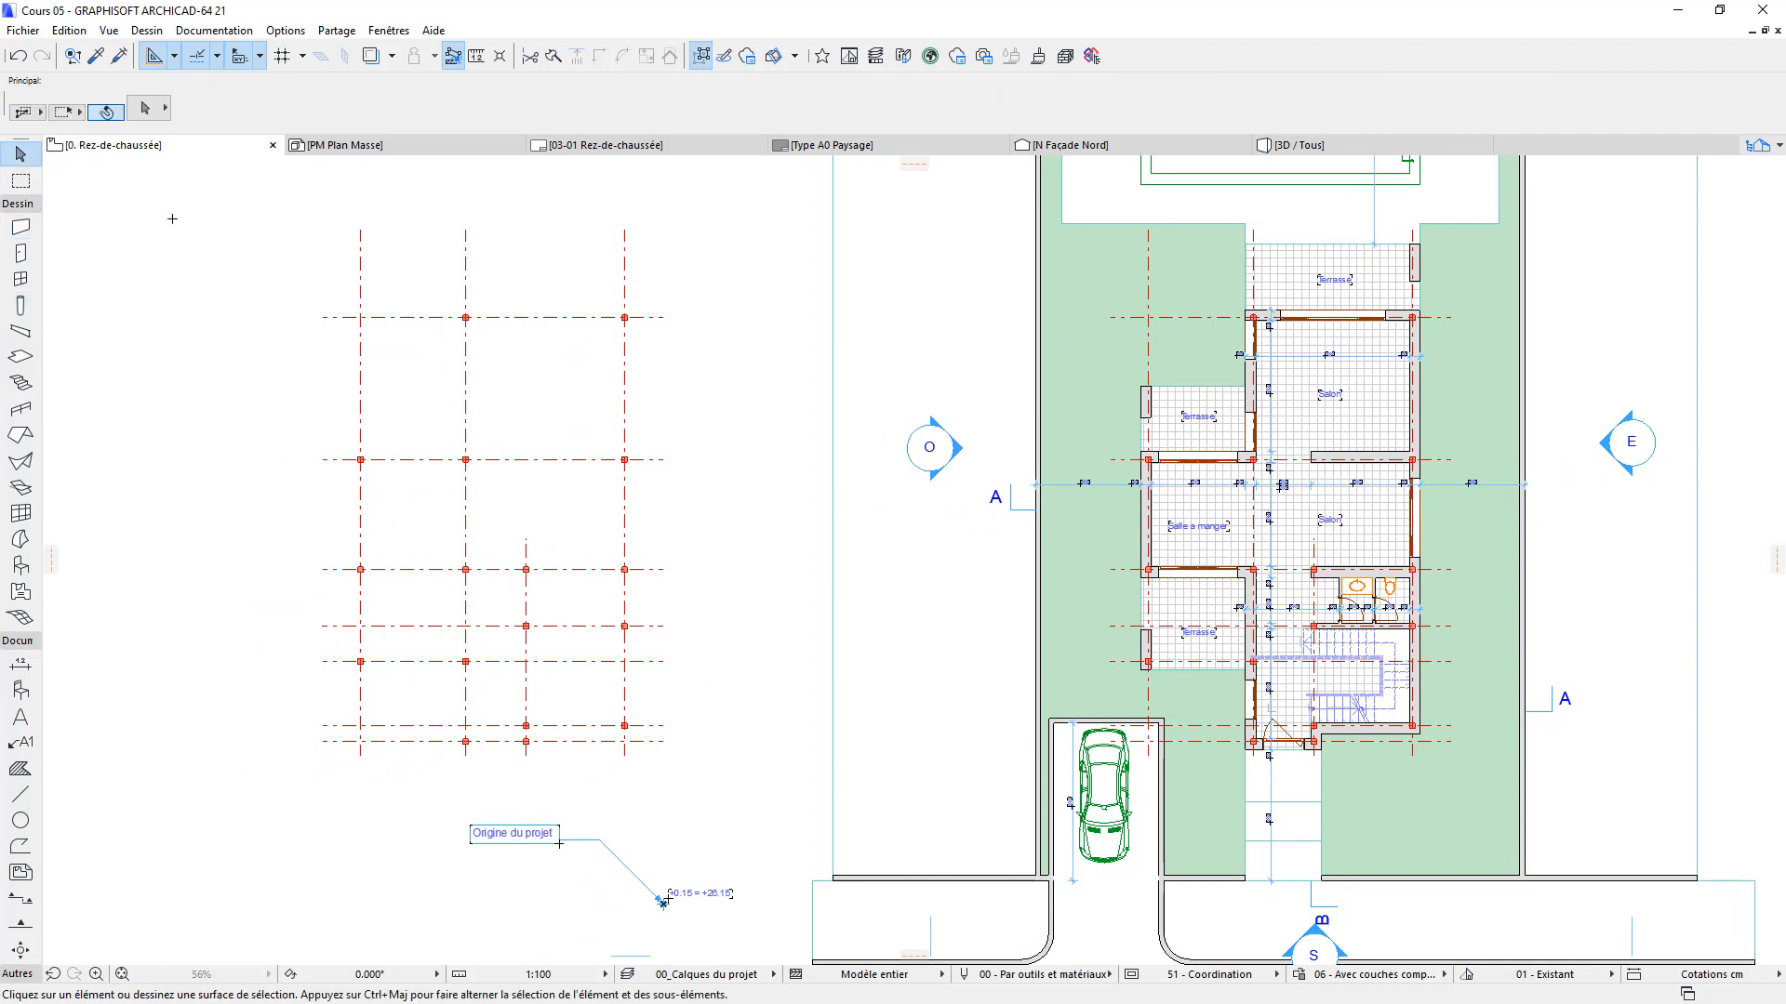
click(1419, 402)
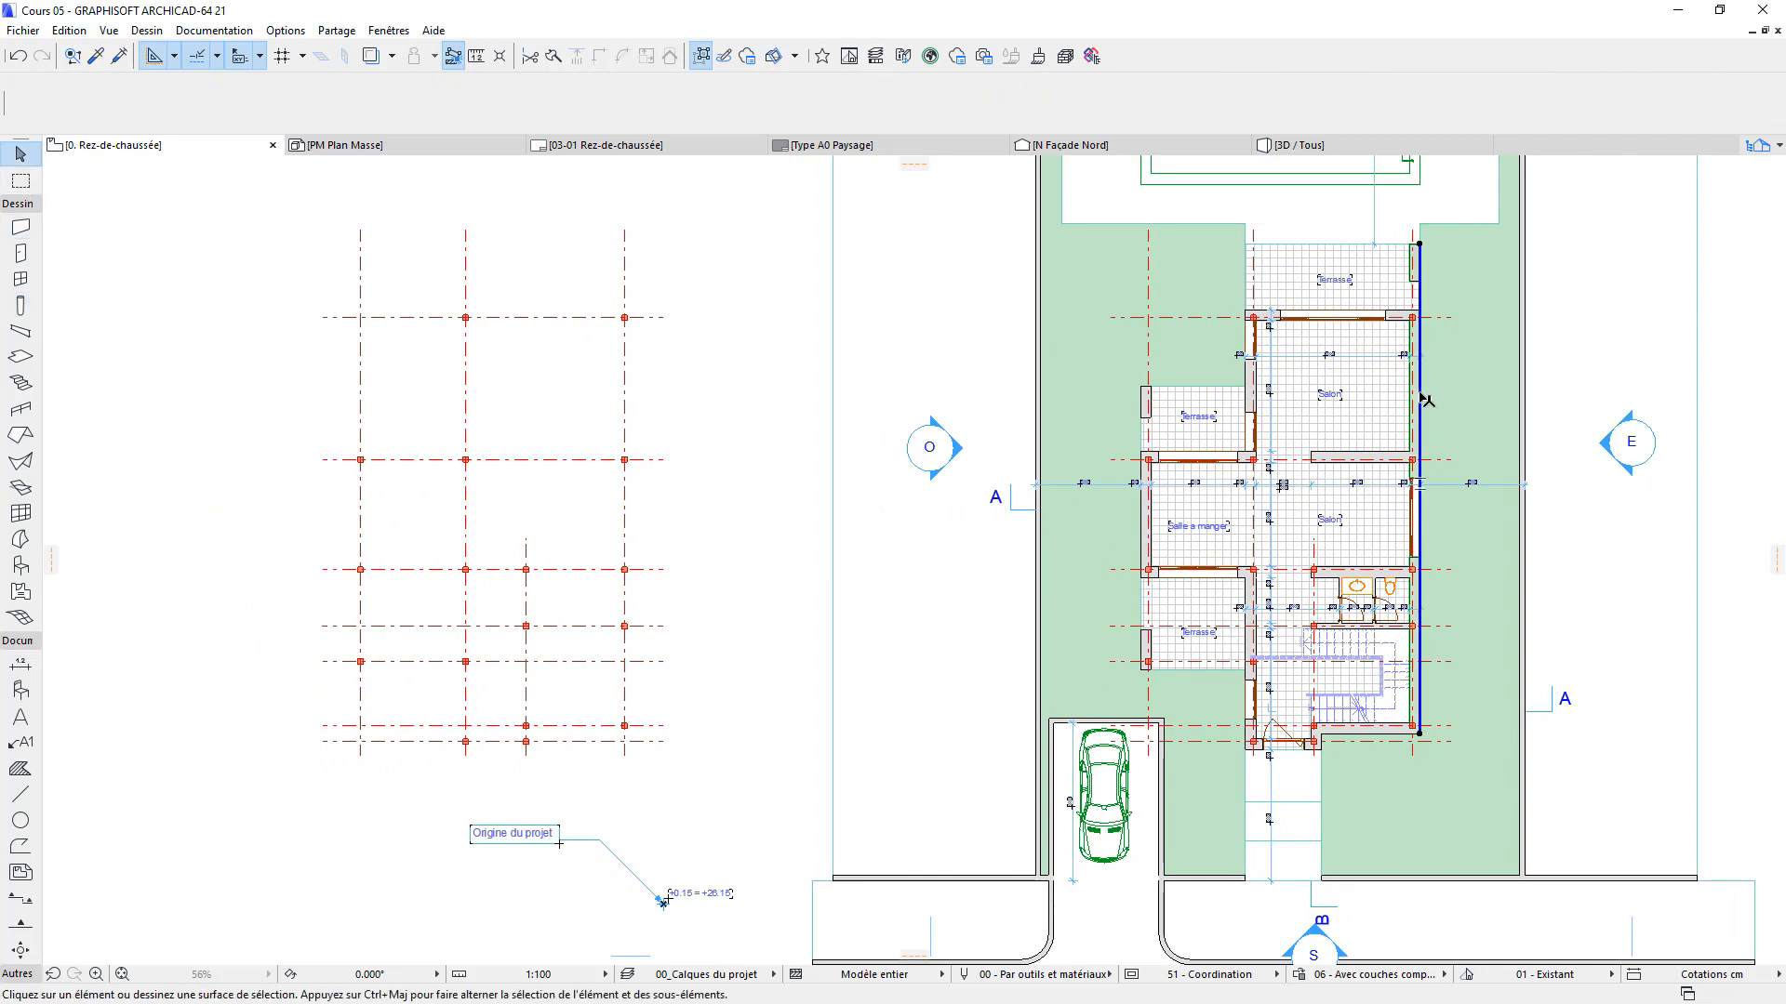
click(1247, 379)
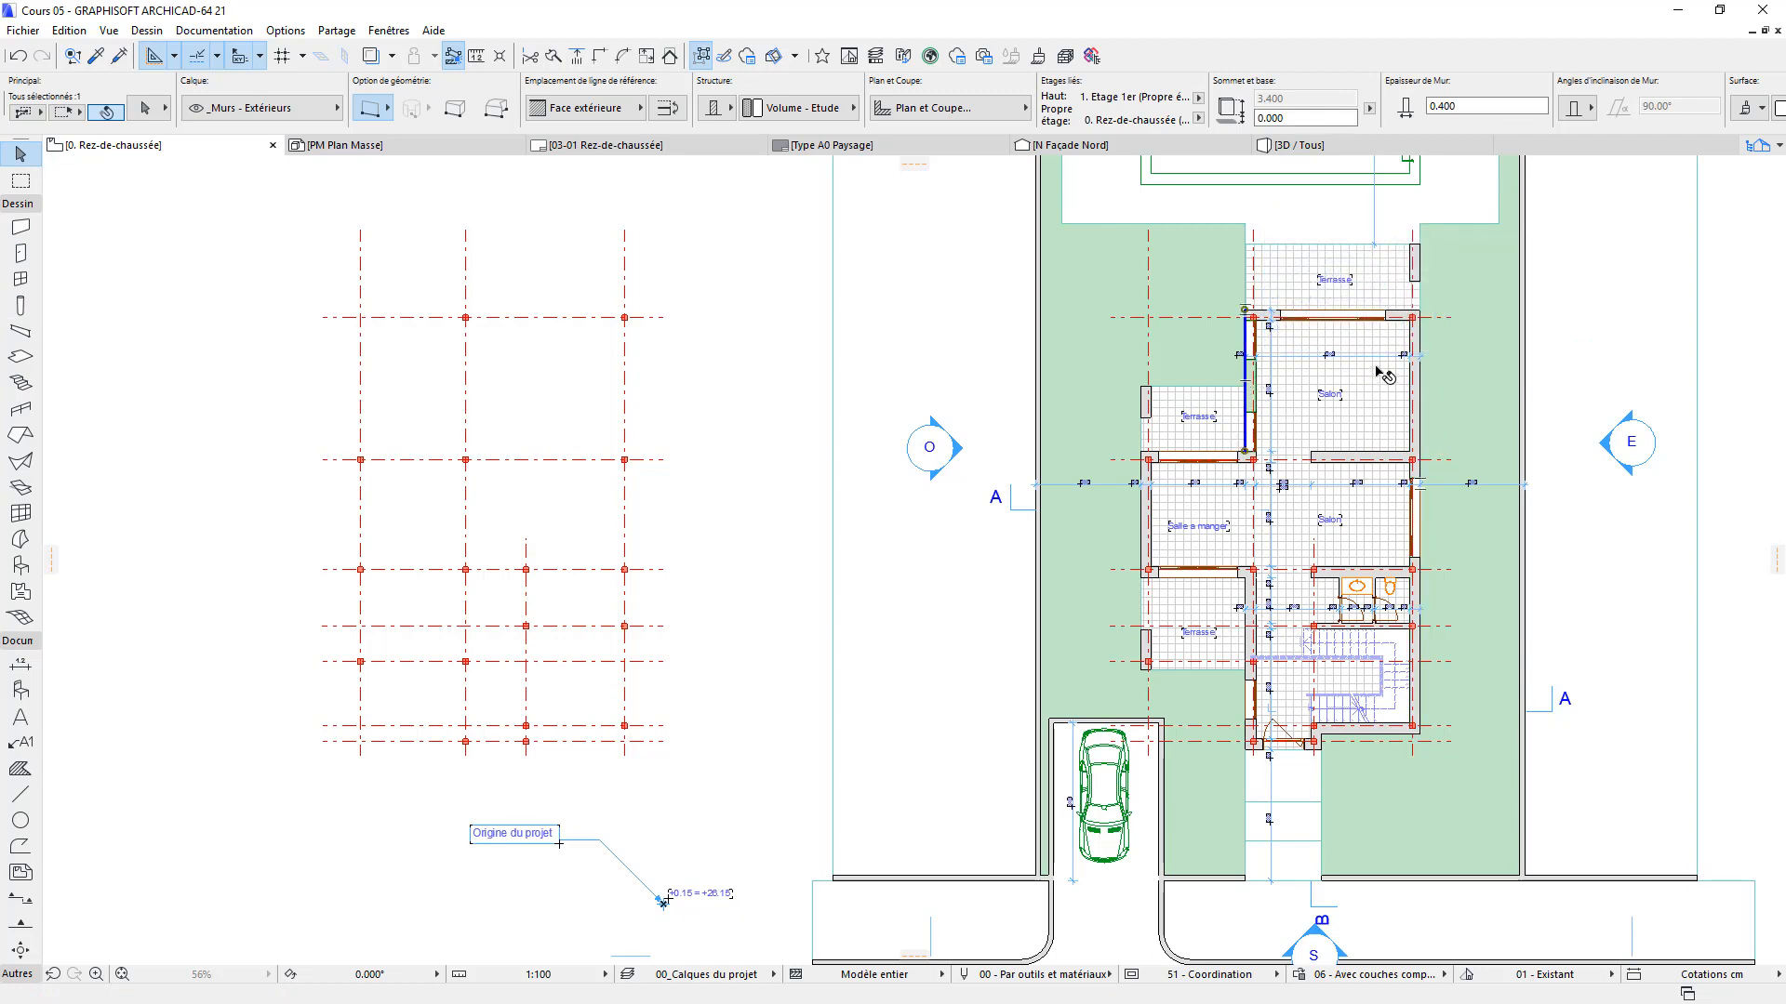
shift+click(1393, 314)
shift+click(1419, 283)
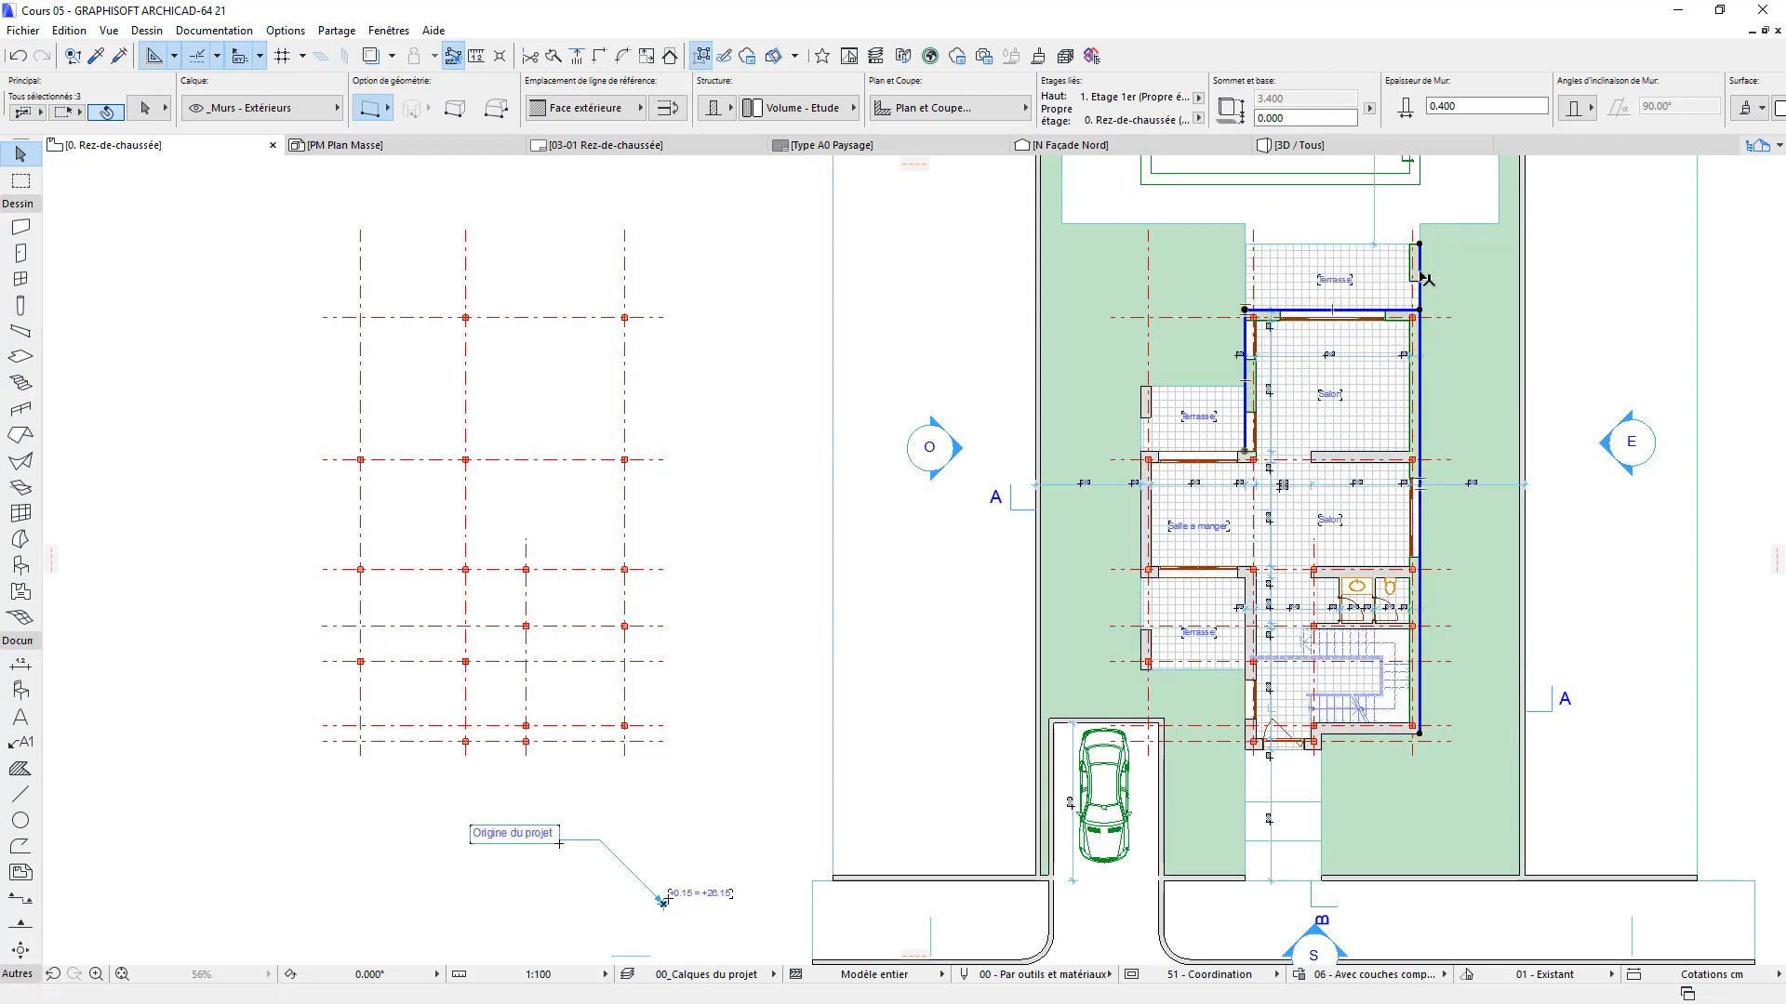
shift+click(1142, 484)
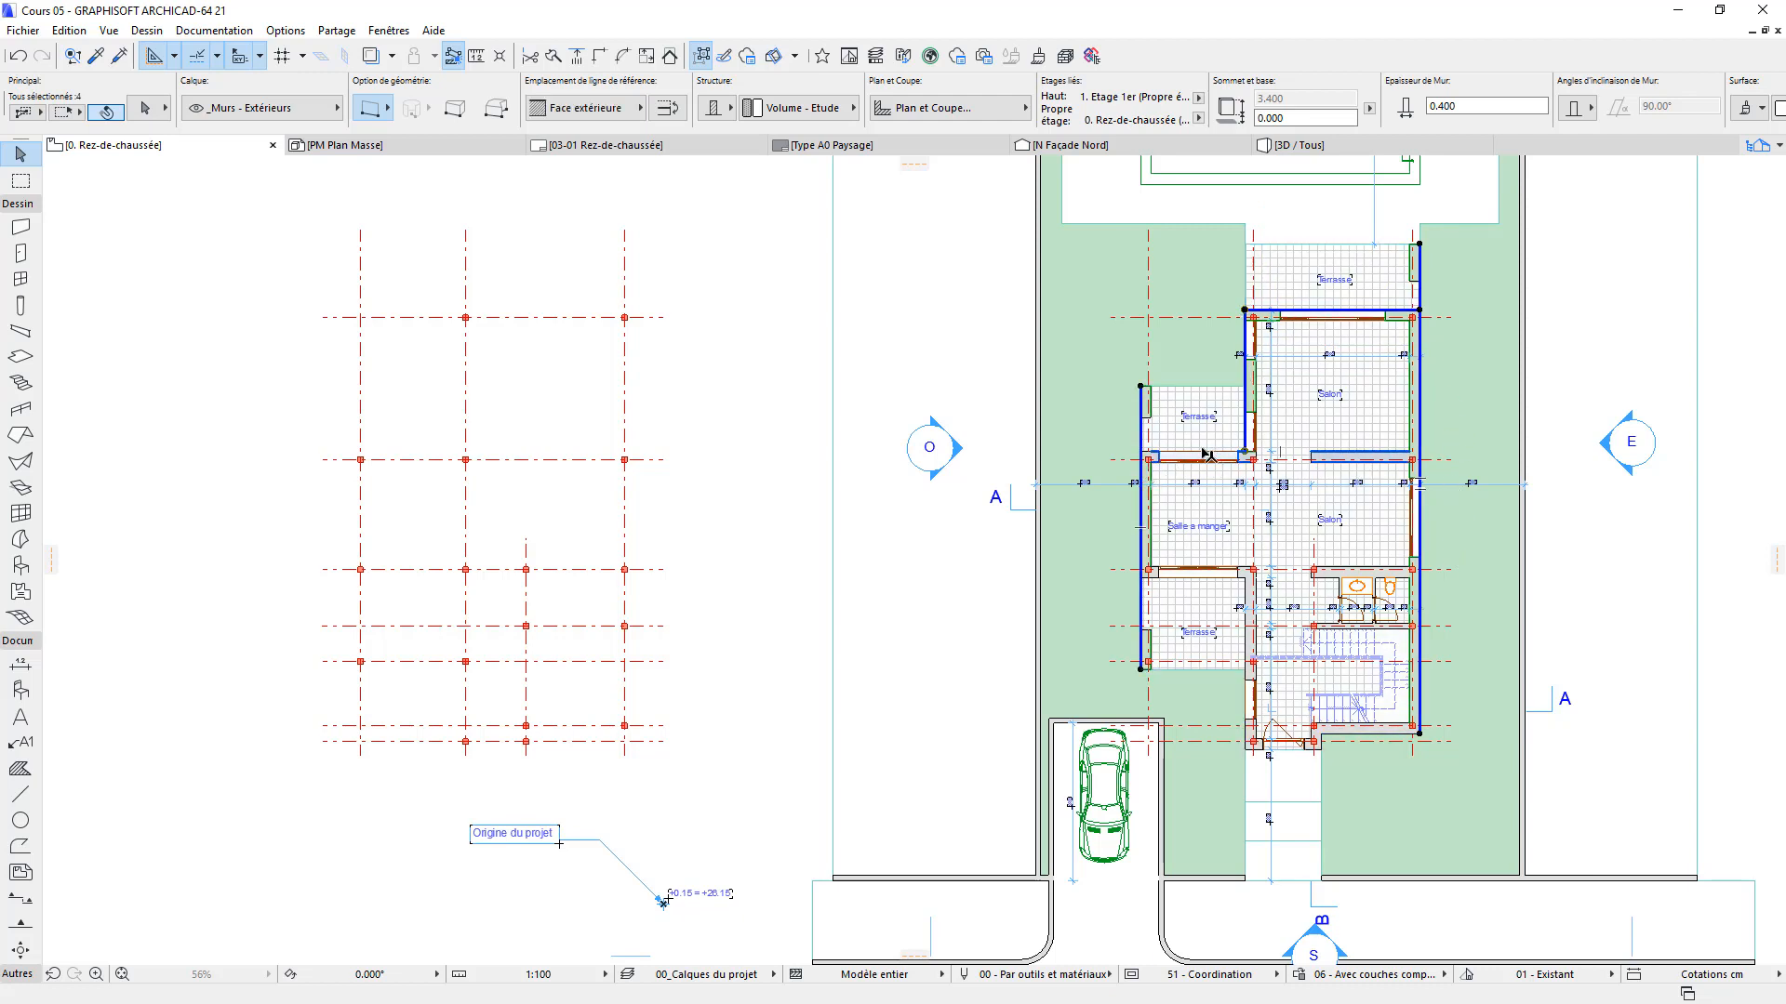
shift+click(1209, 453)
shift+click(1209, 576)
shift+click(1246, 595)
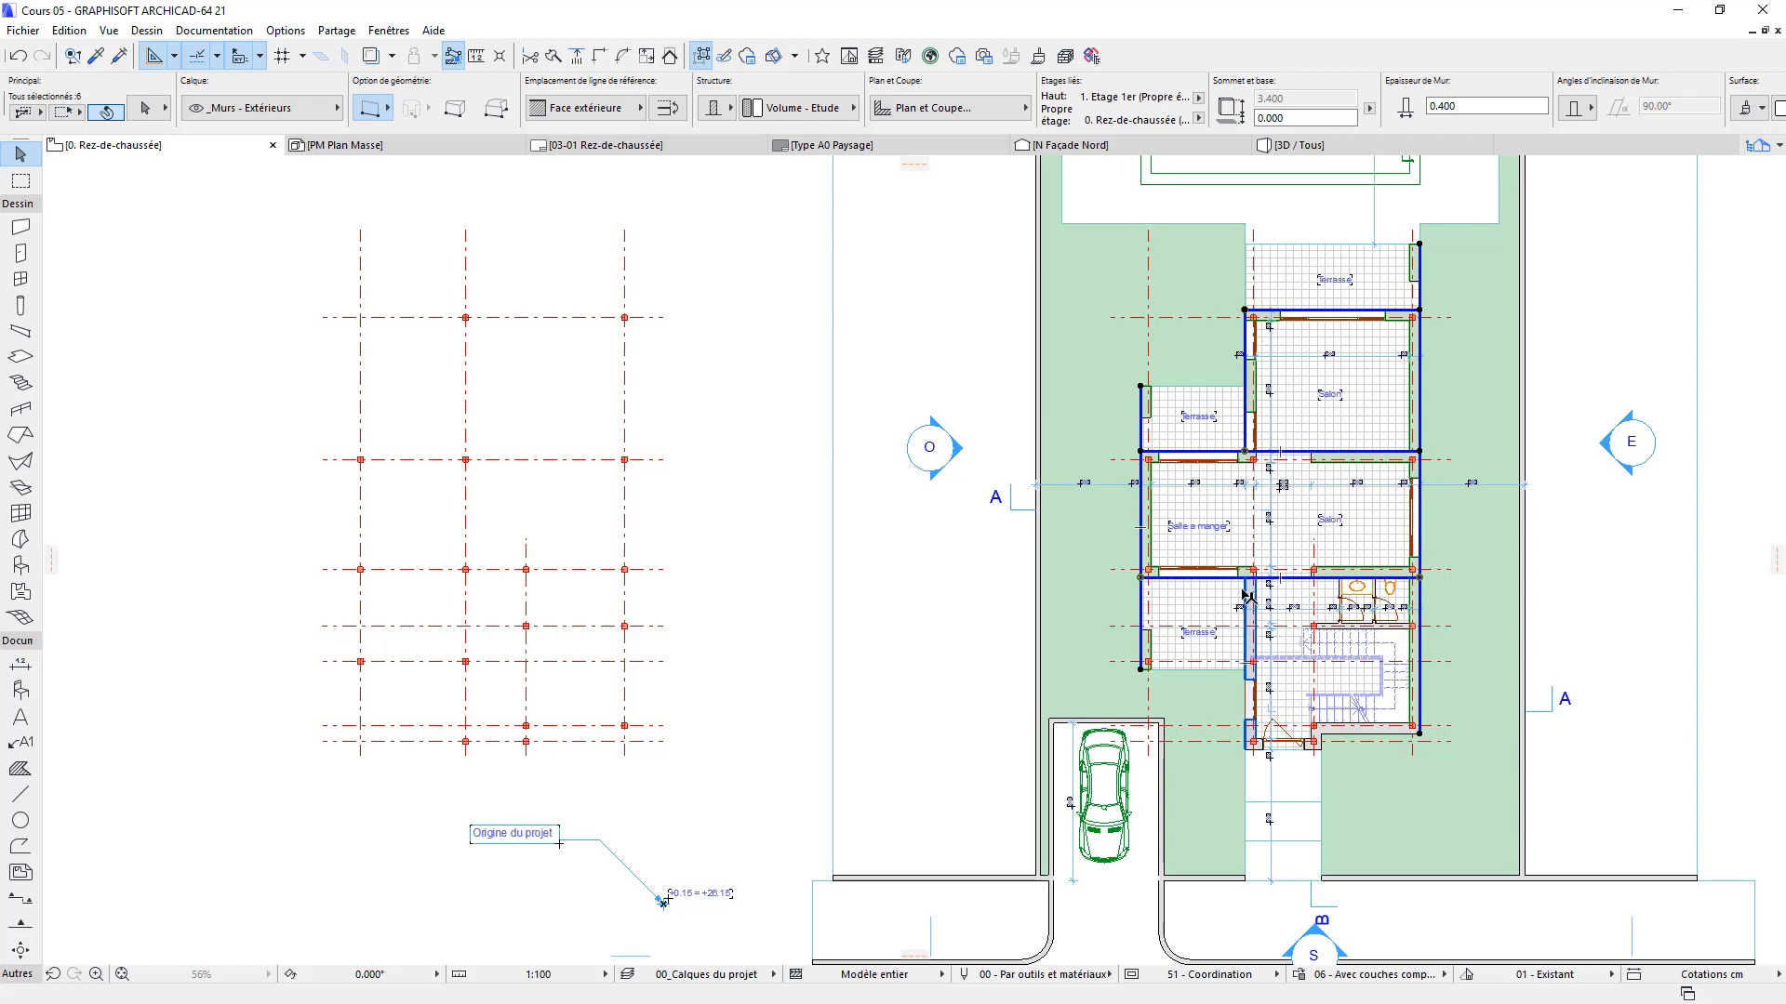
shift+click(1284, 747)
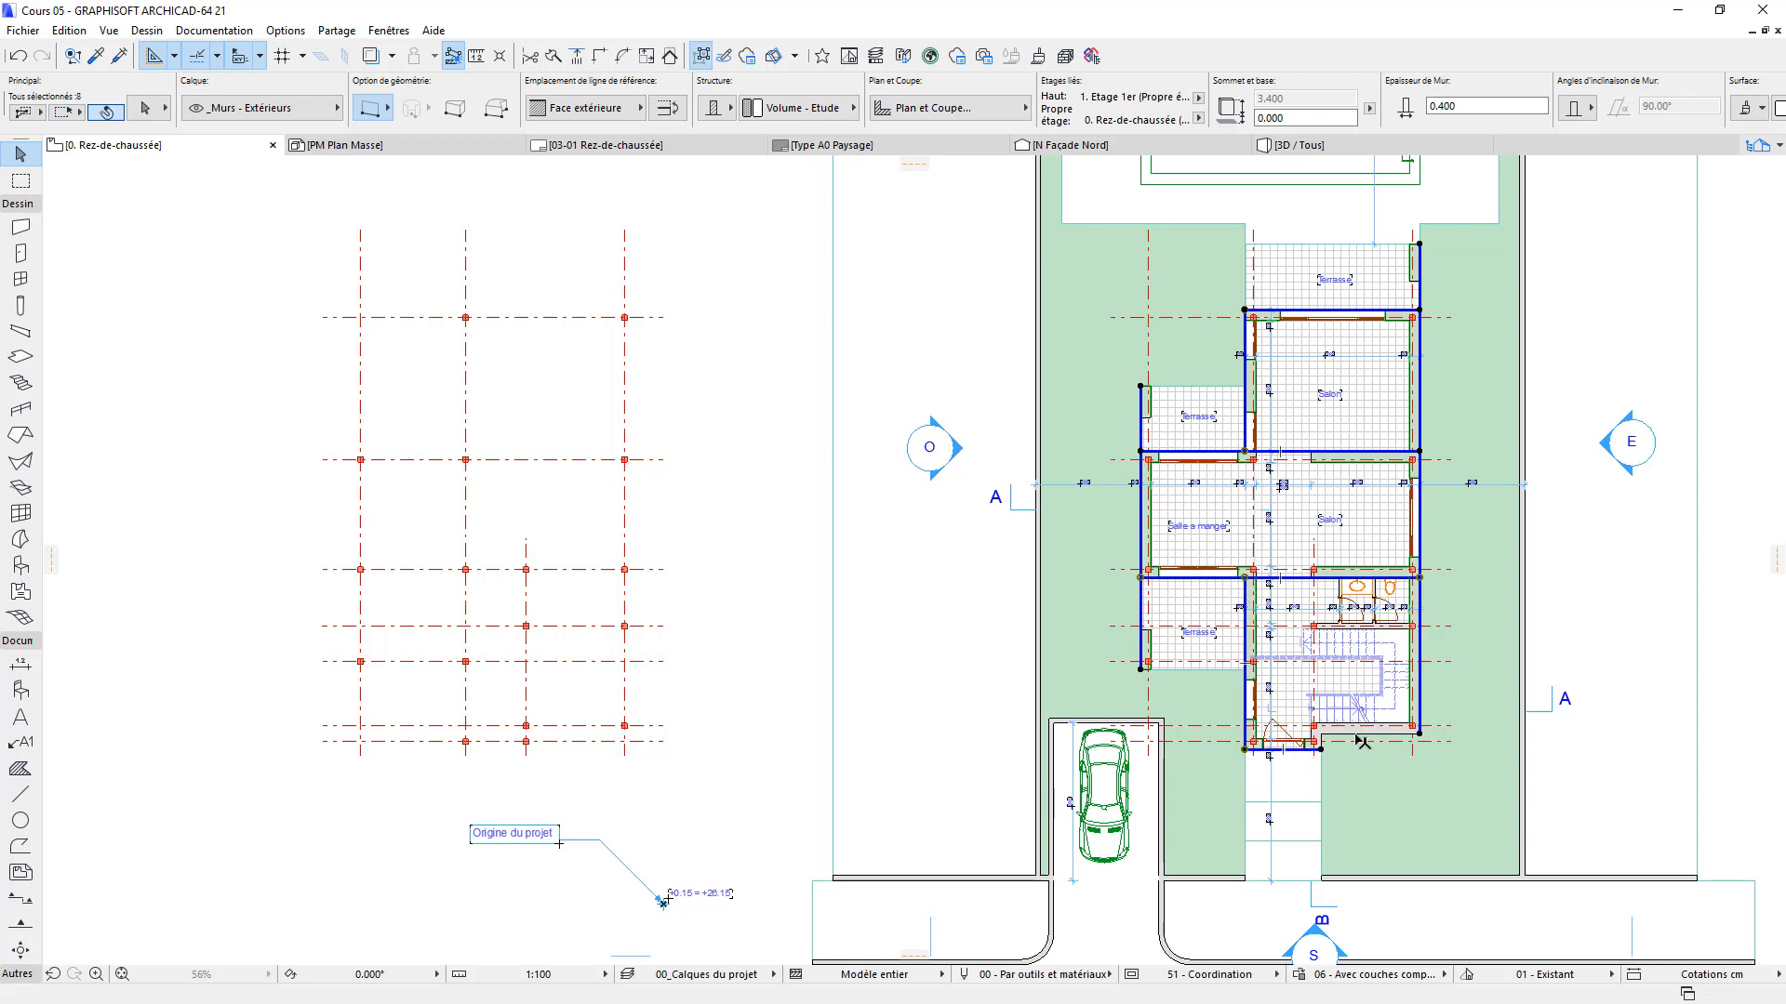
shift+click(1362, 734)
scroll(1367, 760, up, 5)
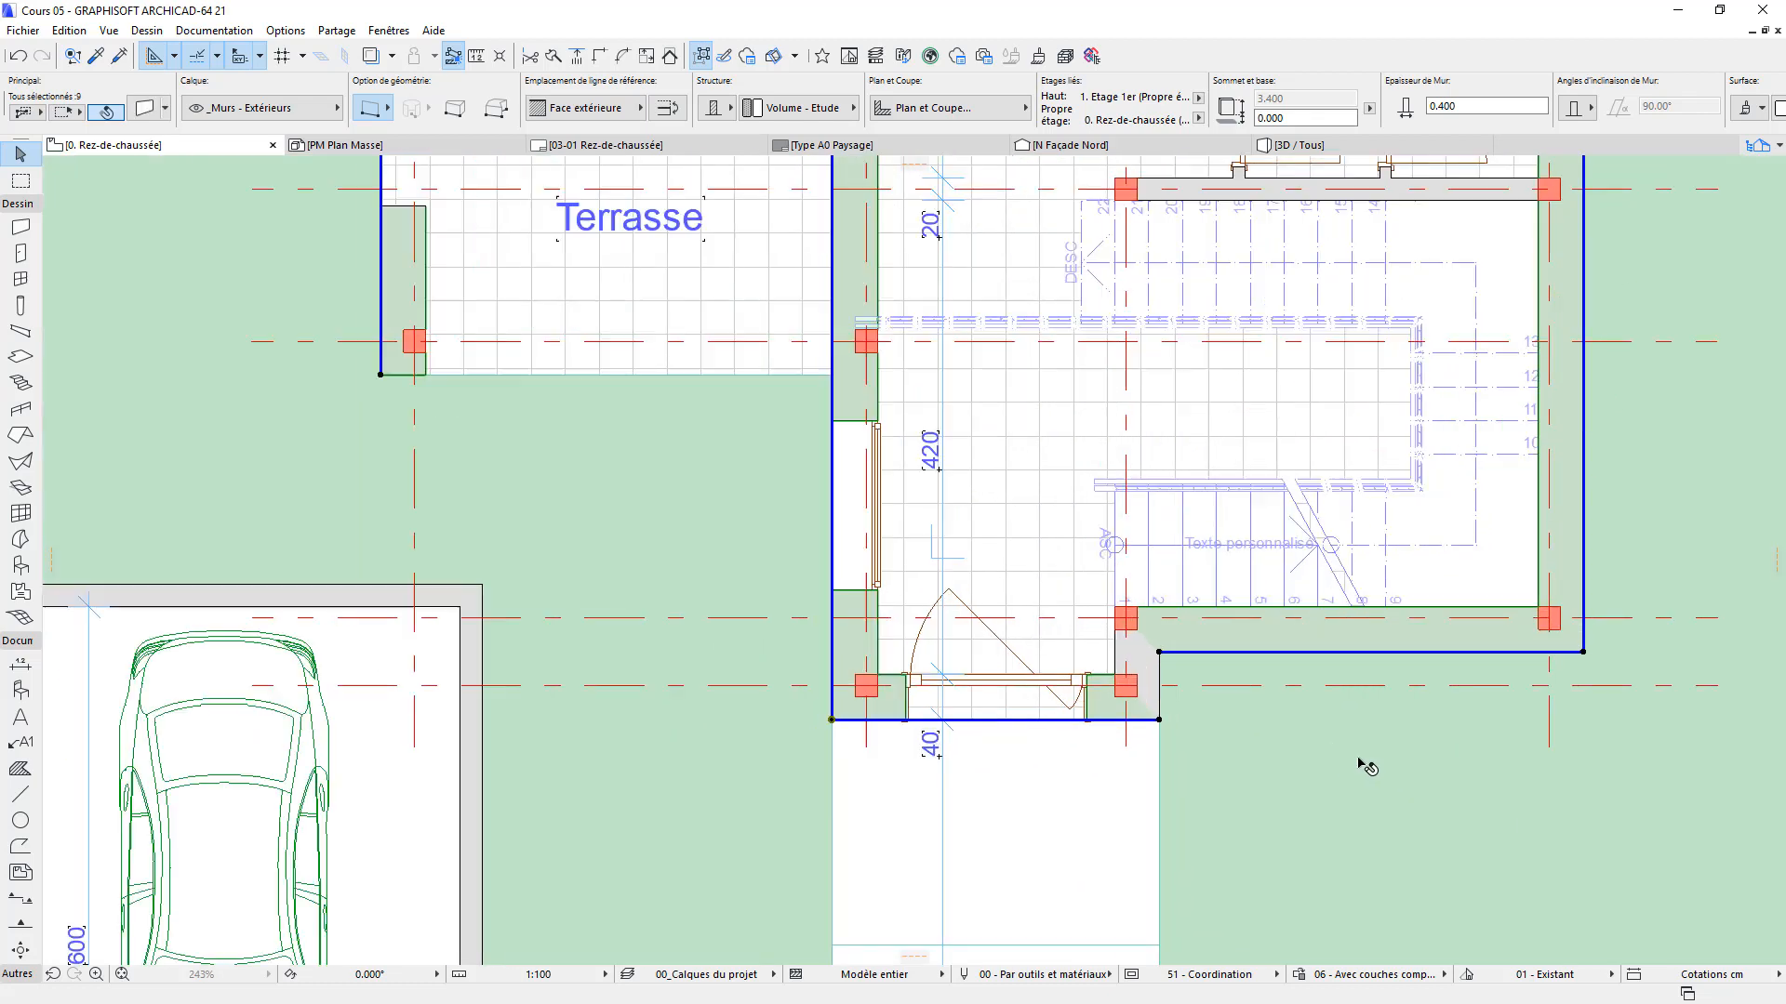
shift+click(1157, 677)
scroll(1227, 667, down, 3)
scroll(1311, 492, up, 2)
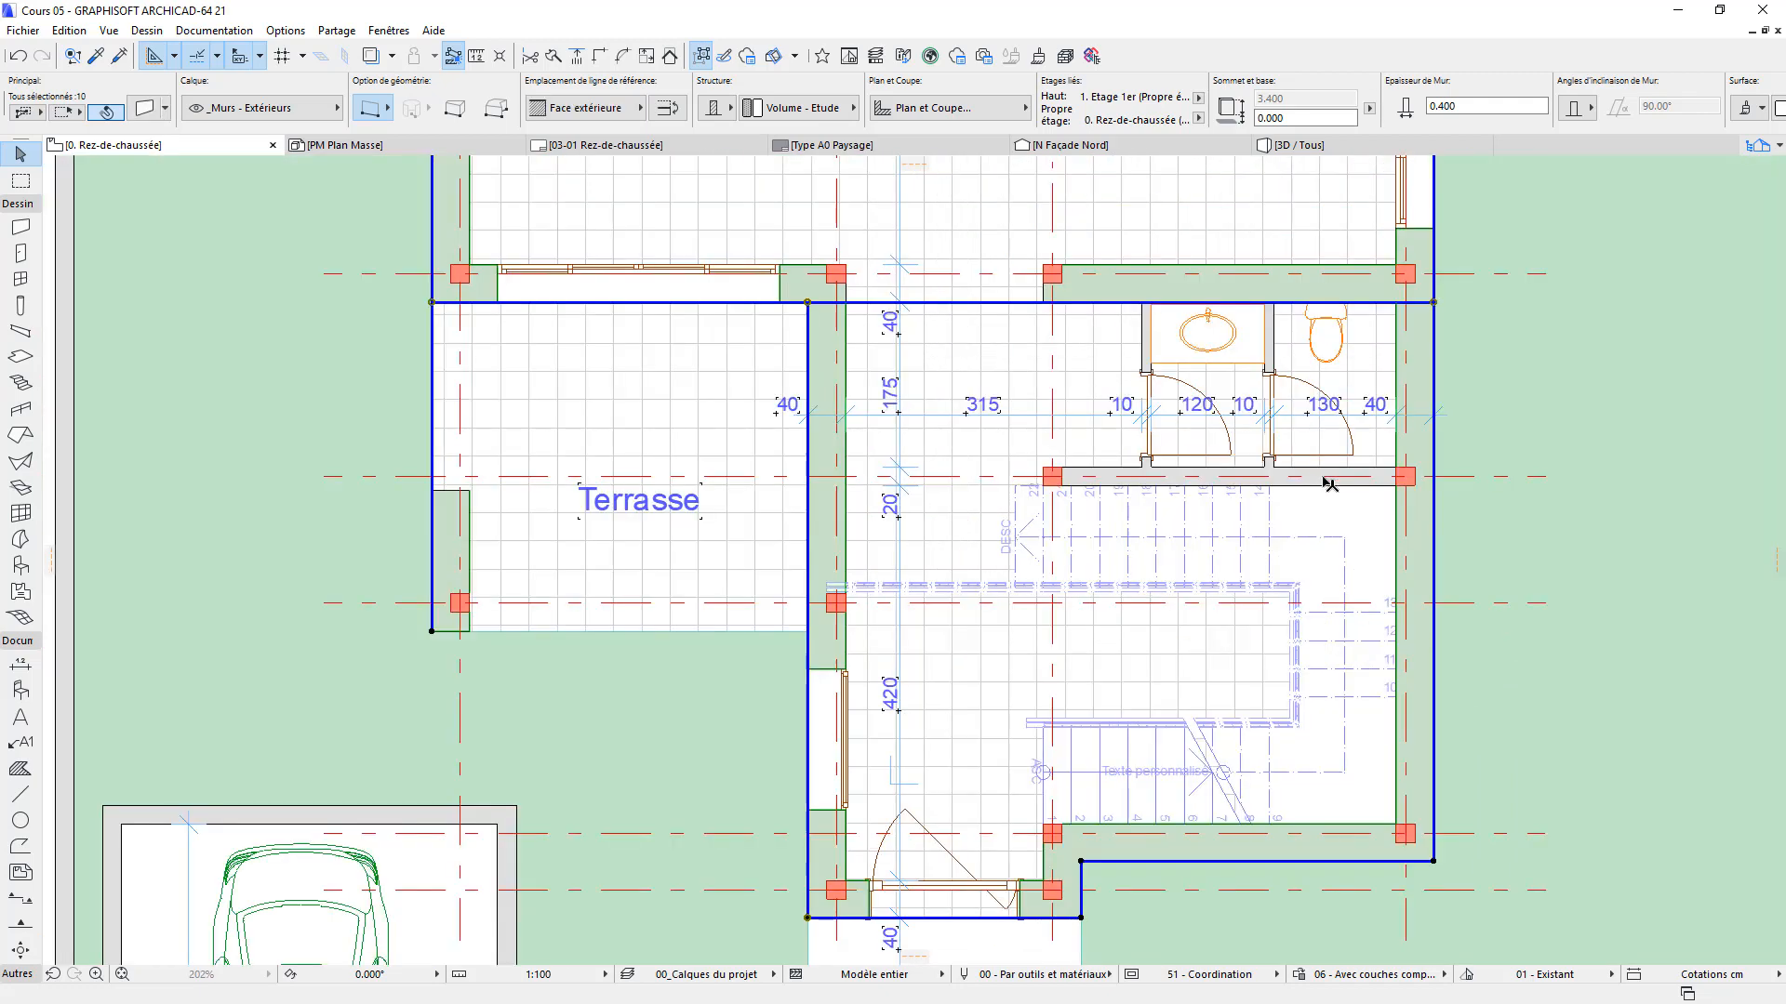
shift+click(1326, 482)
scroll(1329, 491, down, 4)
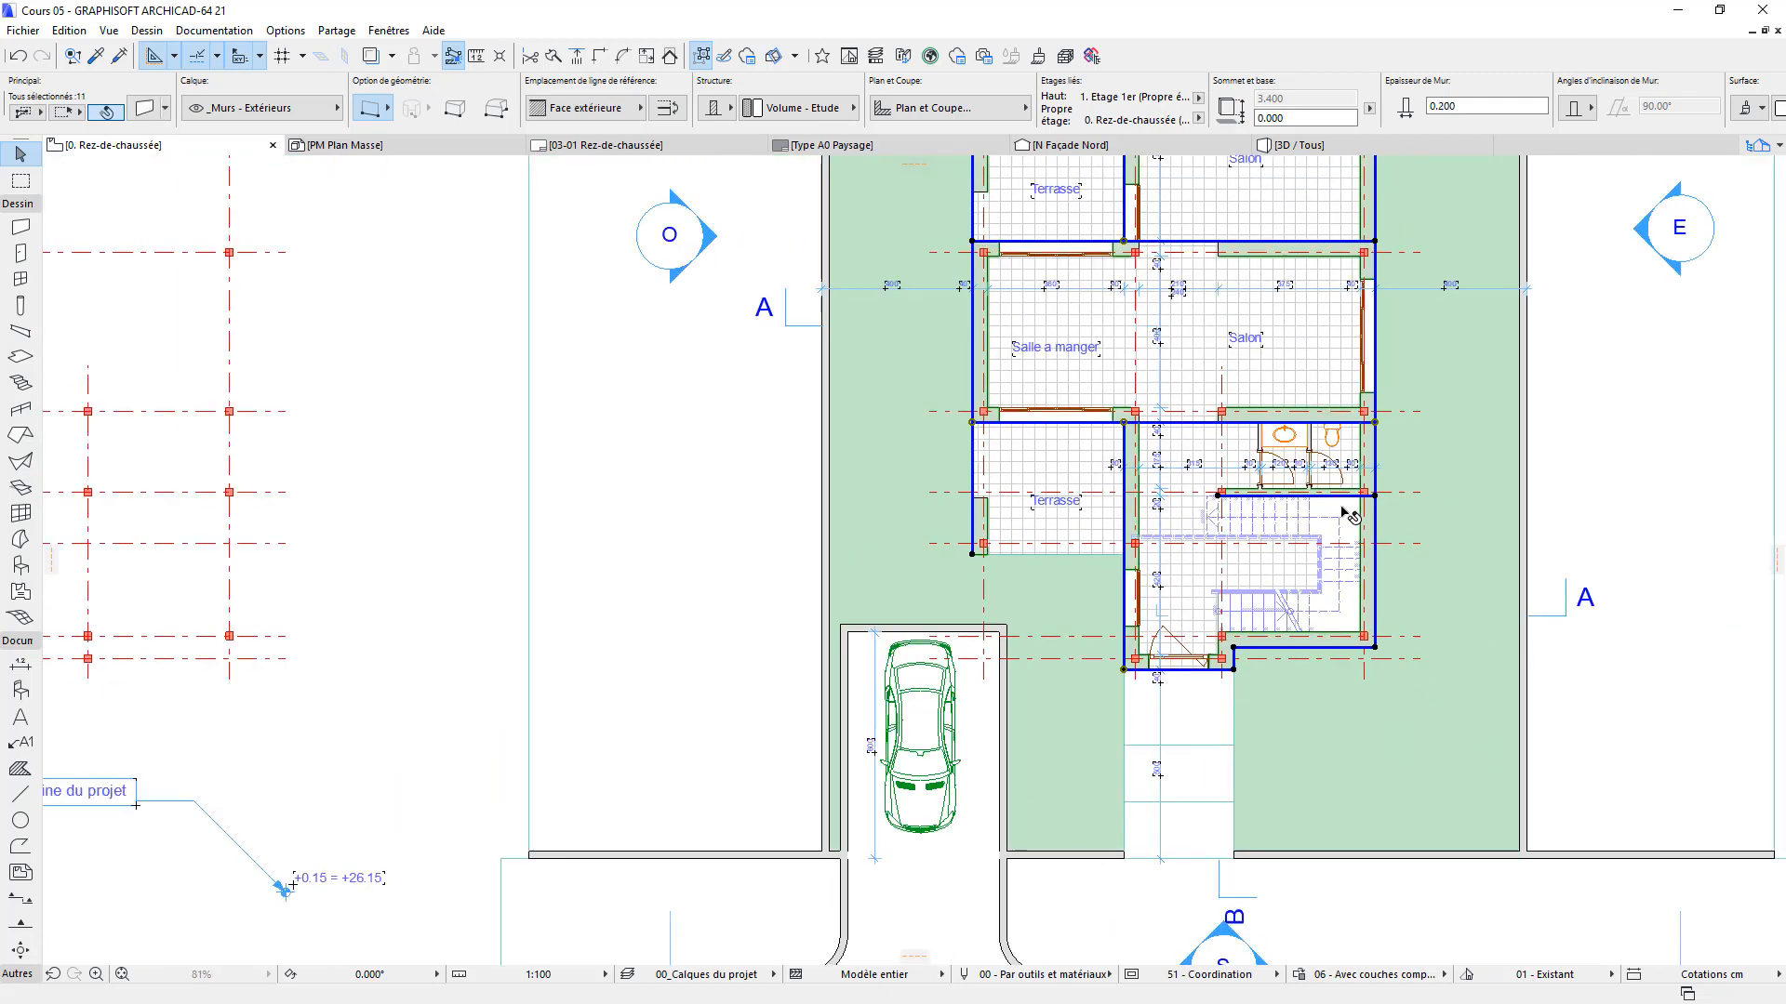
middle_drag(1351, 521, 1535, 666)
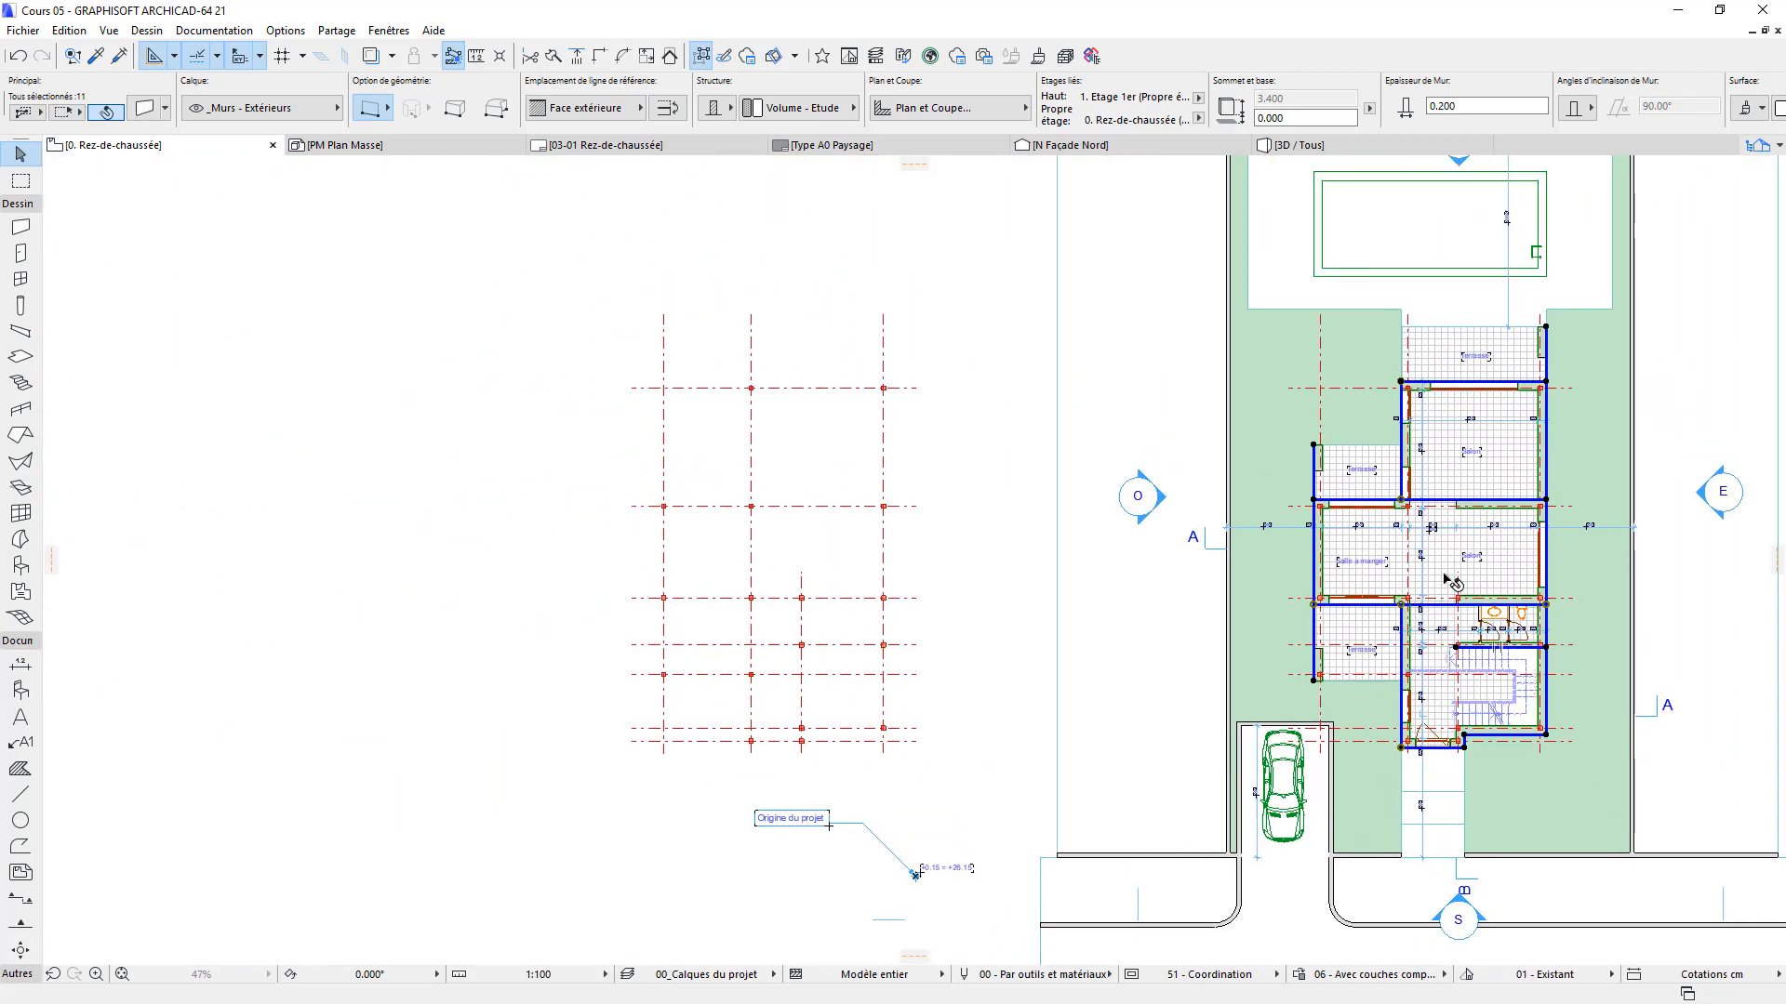
key(ctrl+d)
click(1383, 549)
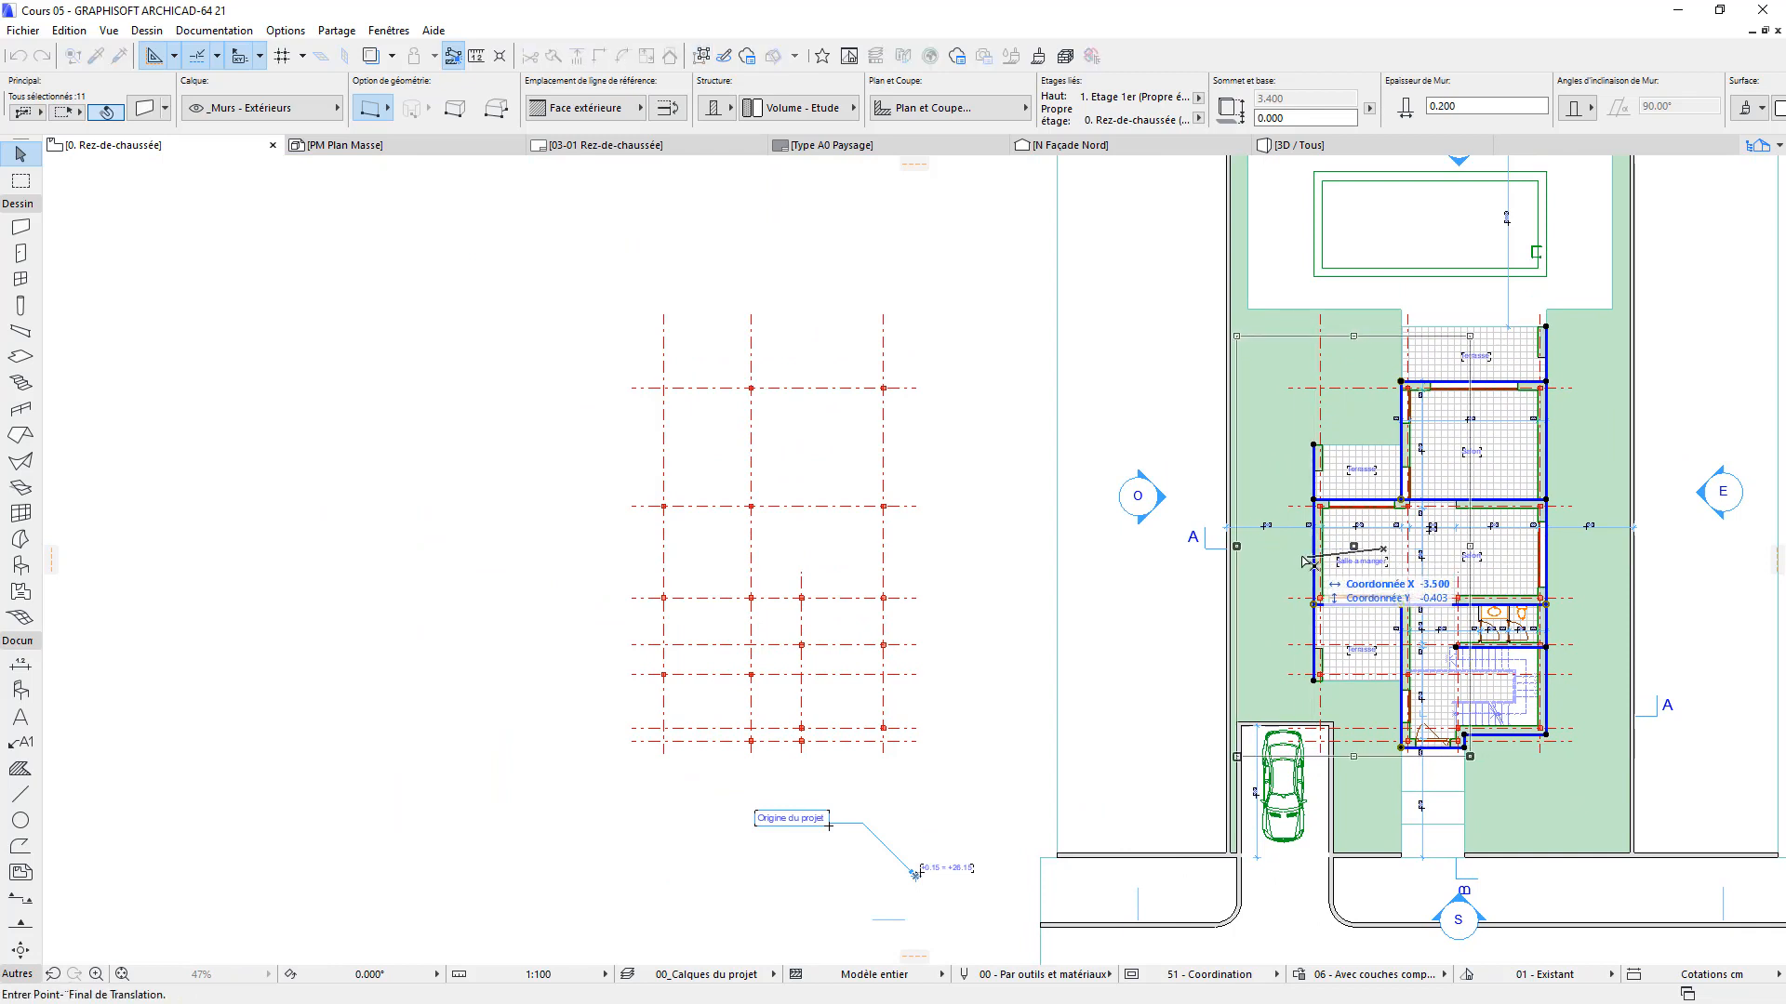
key(ctrl)
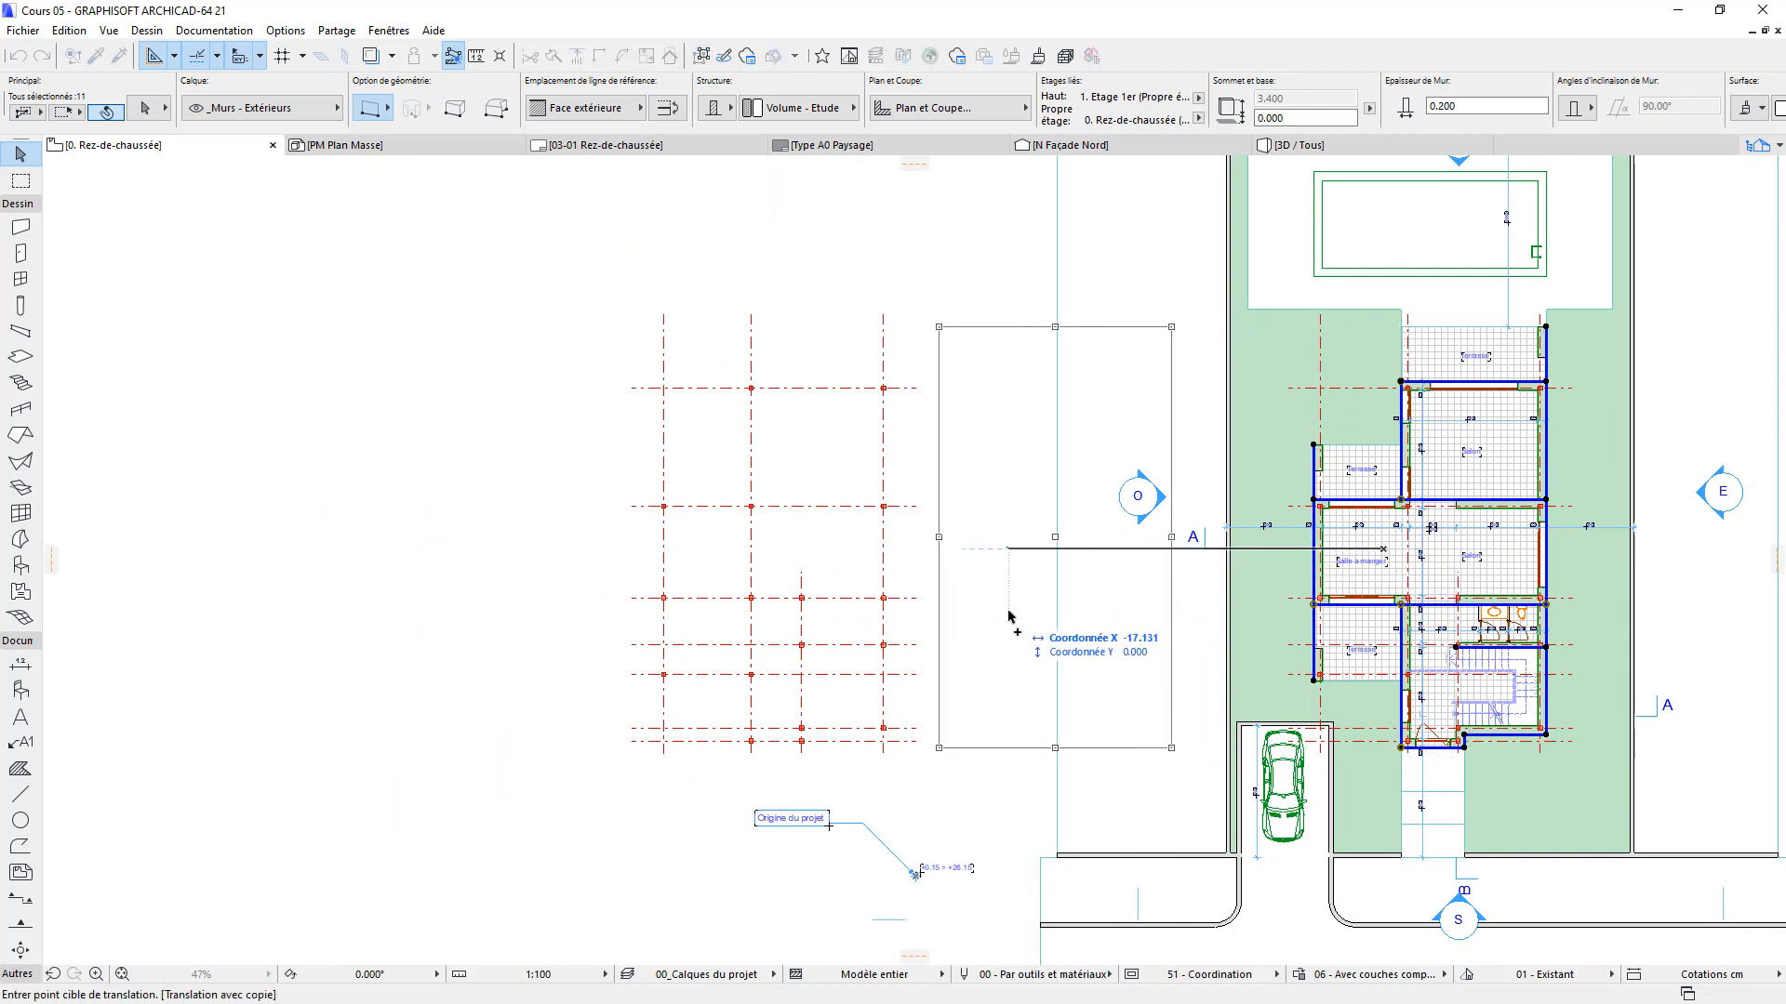
key(Tab)
text(30)
key(Return)
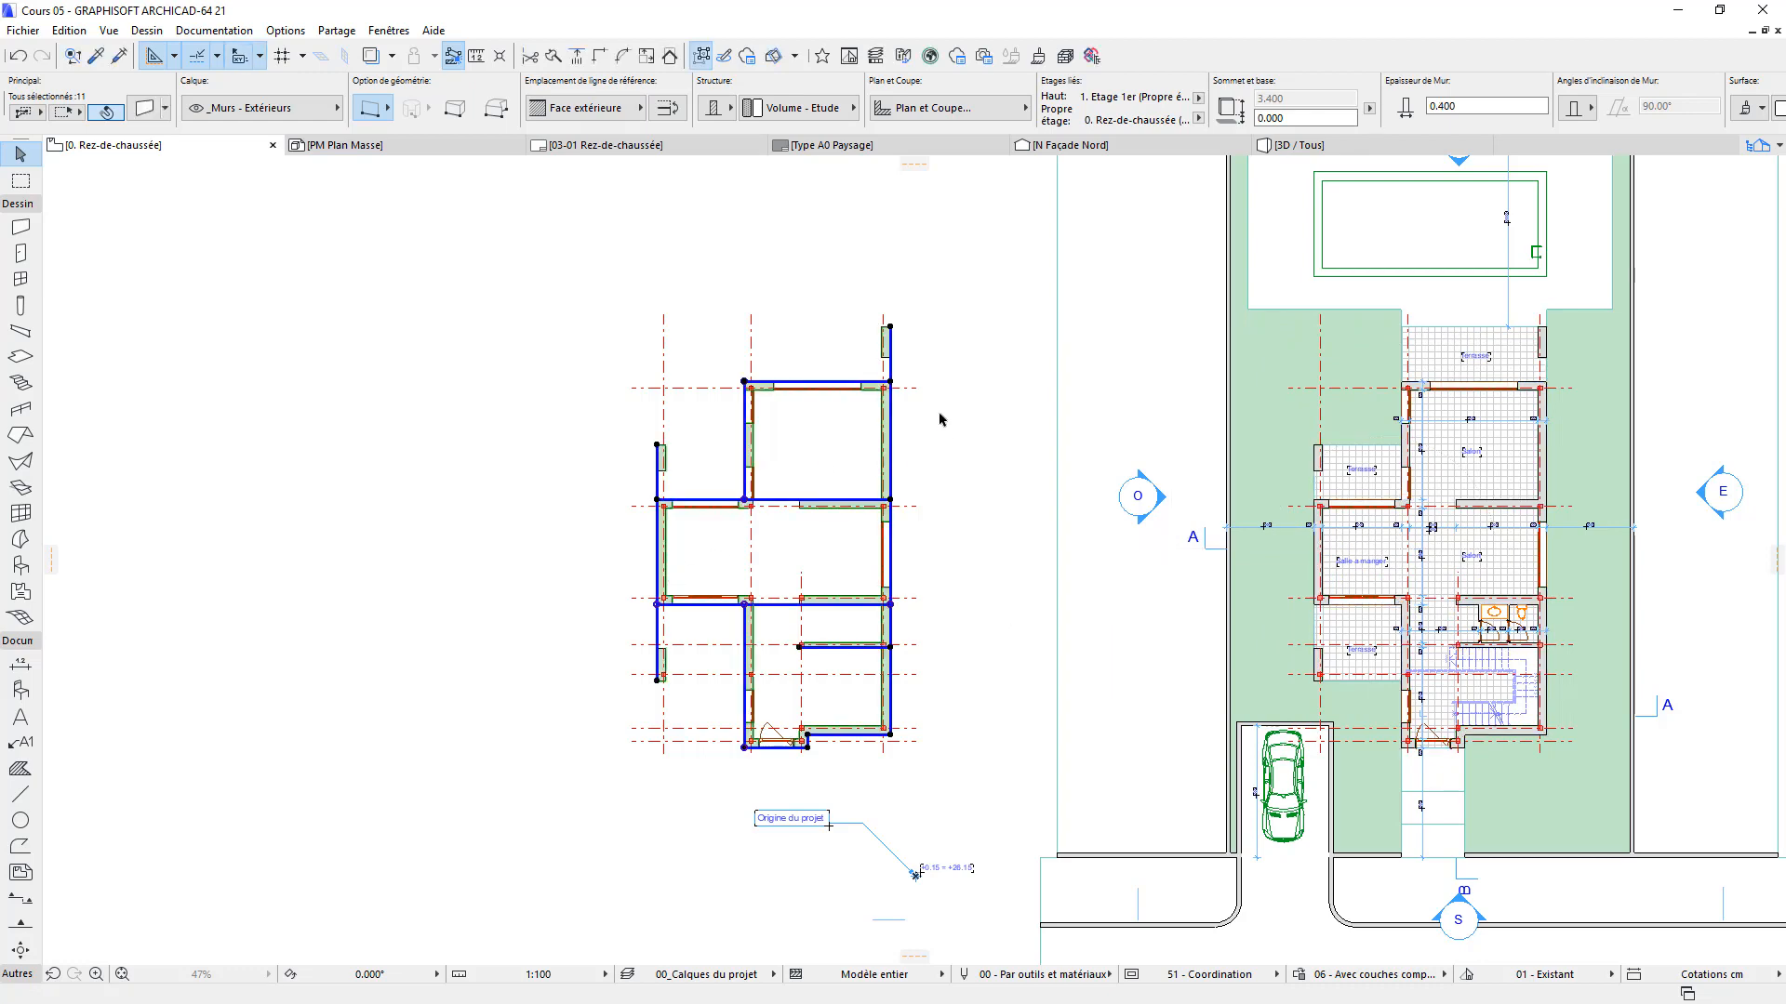
key(Escape)
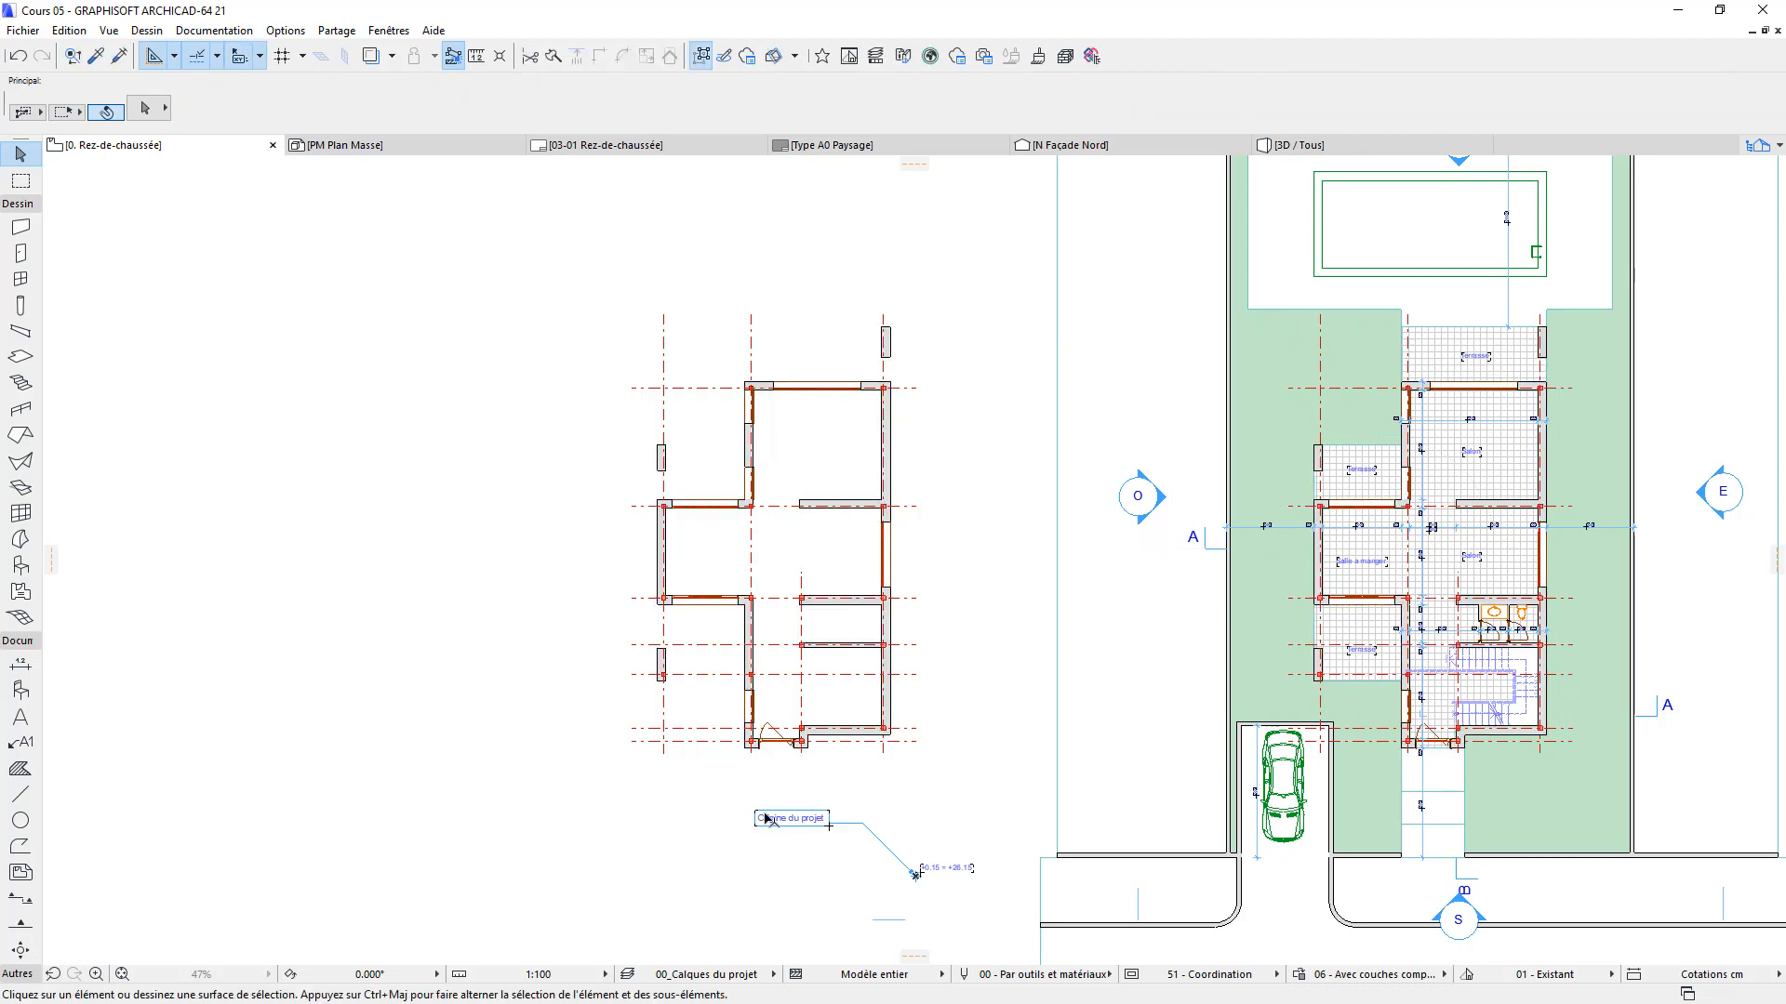
In the copied walls, delete the window north of the dining room and both openings in the north salon's west wall
scroll(765, 819, up, 5)
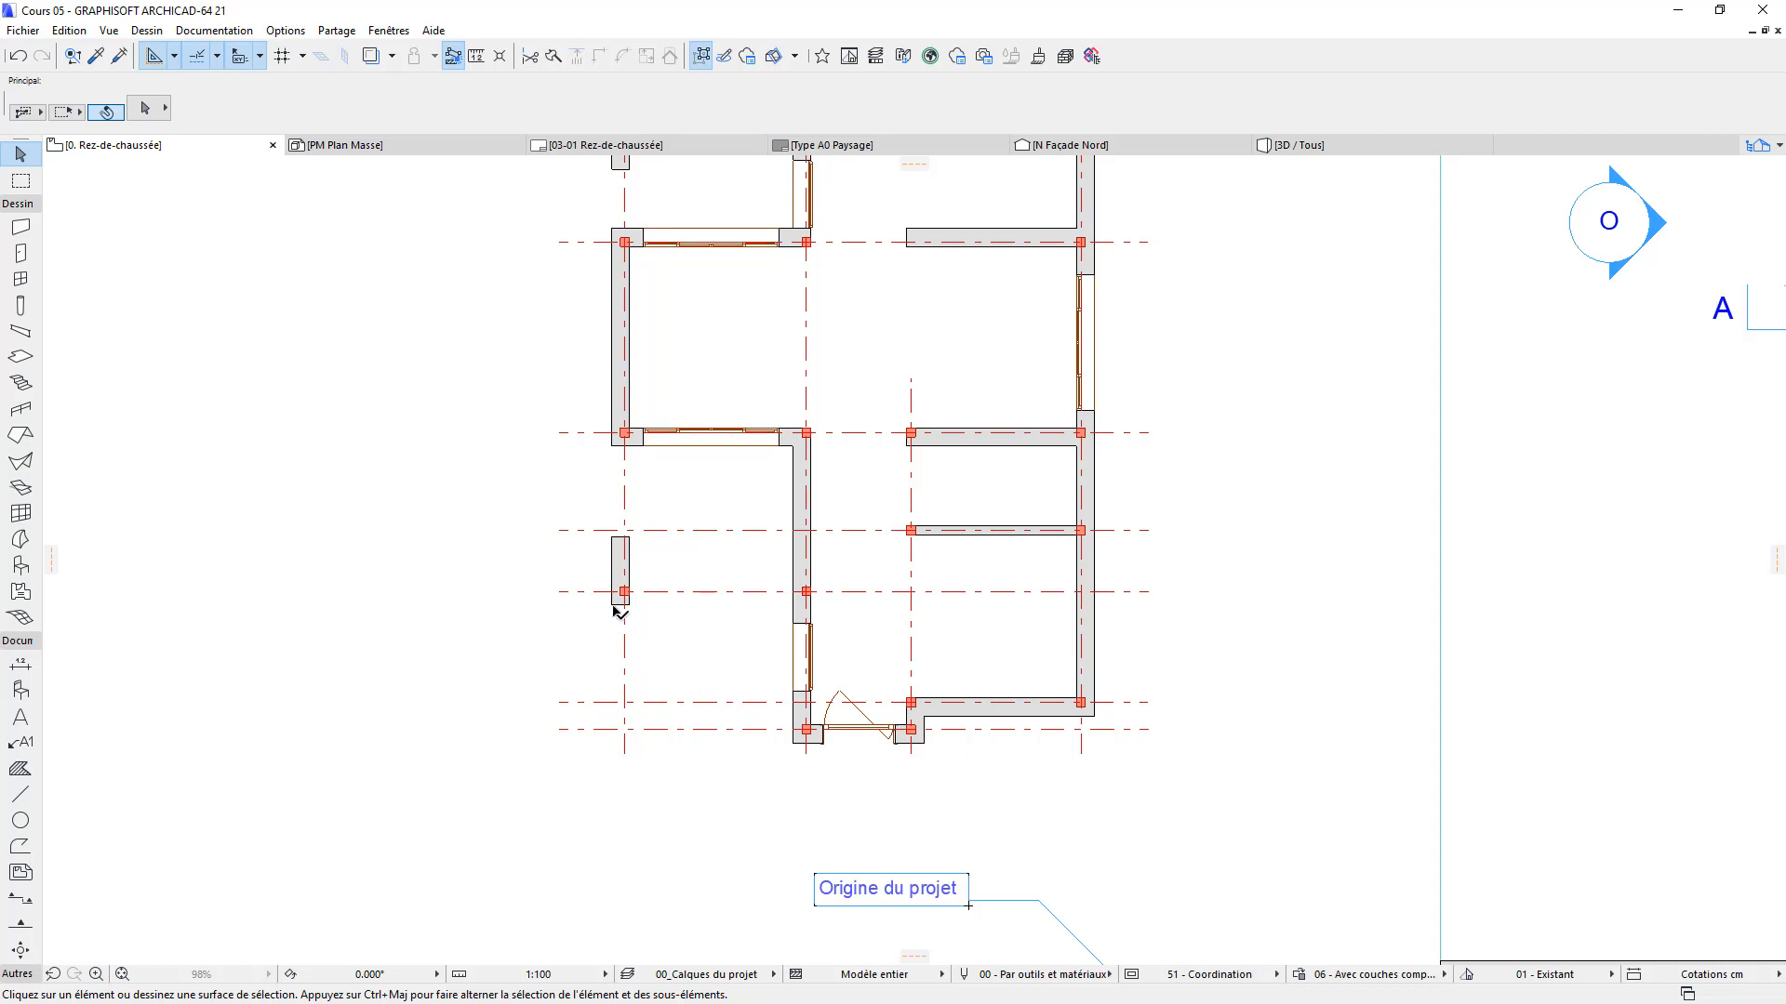
click(614, 607)
click(676, 629)
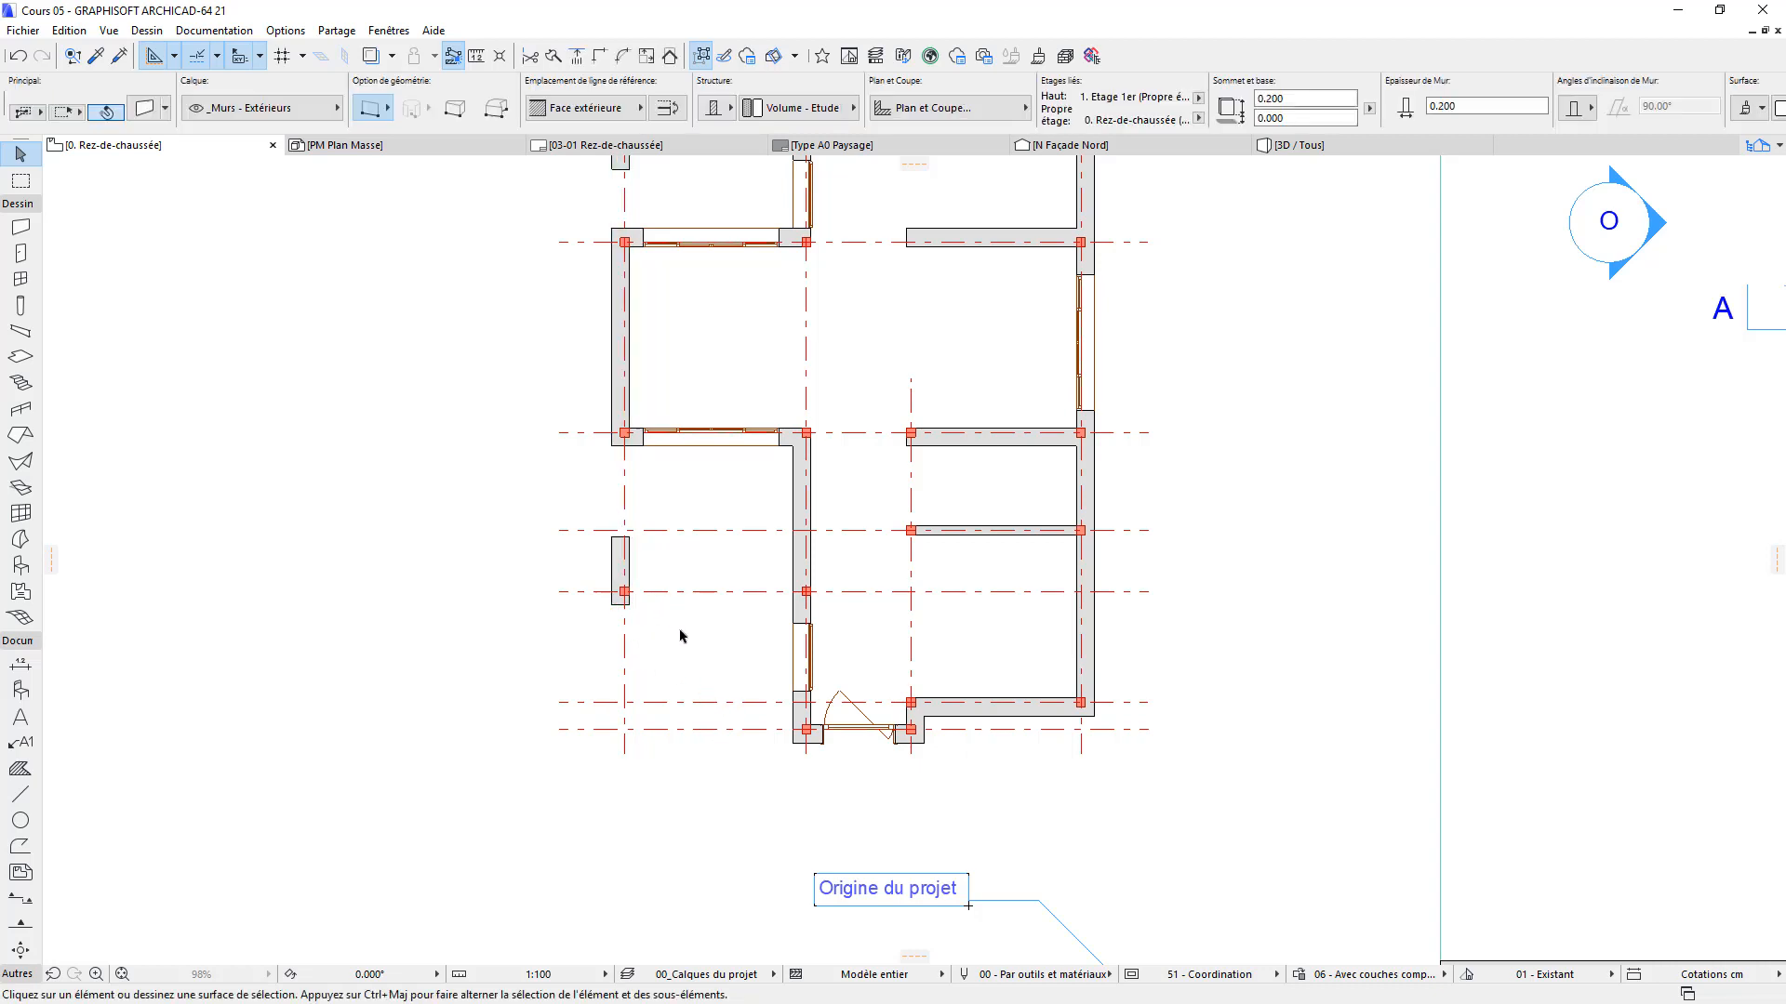
scroll(648, 604, down, 2)
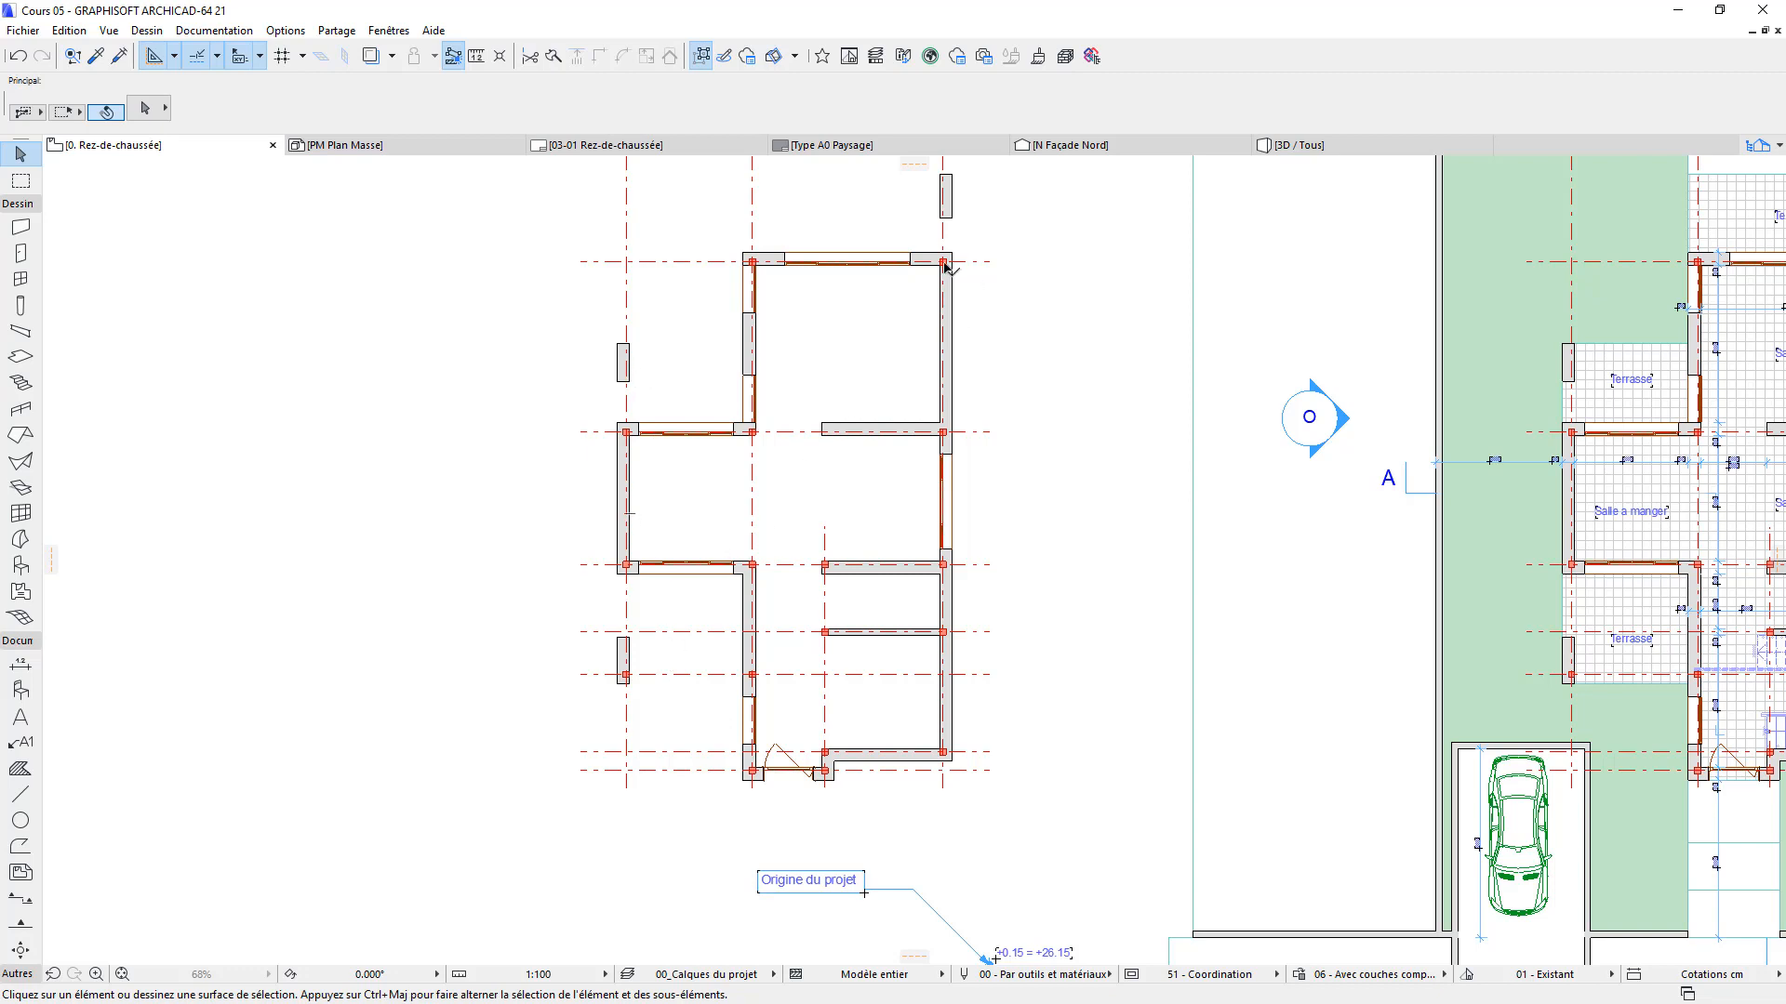
click(734, 434)
key(Delete)
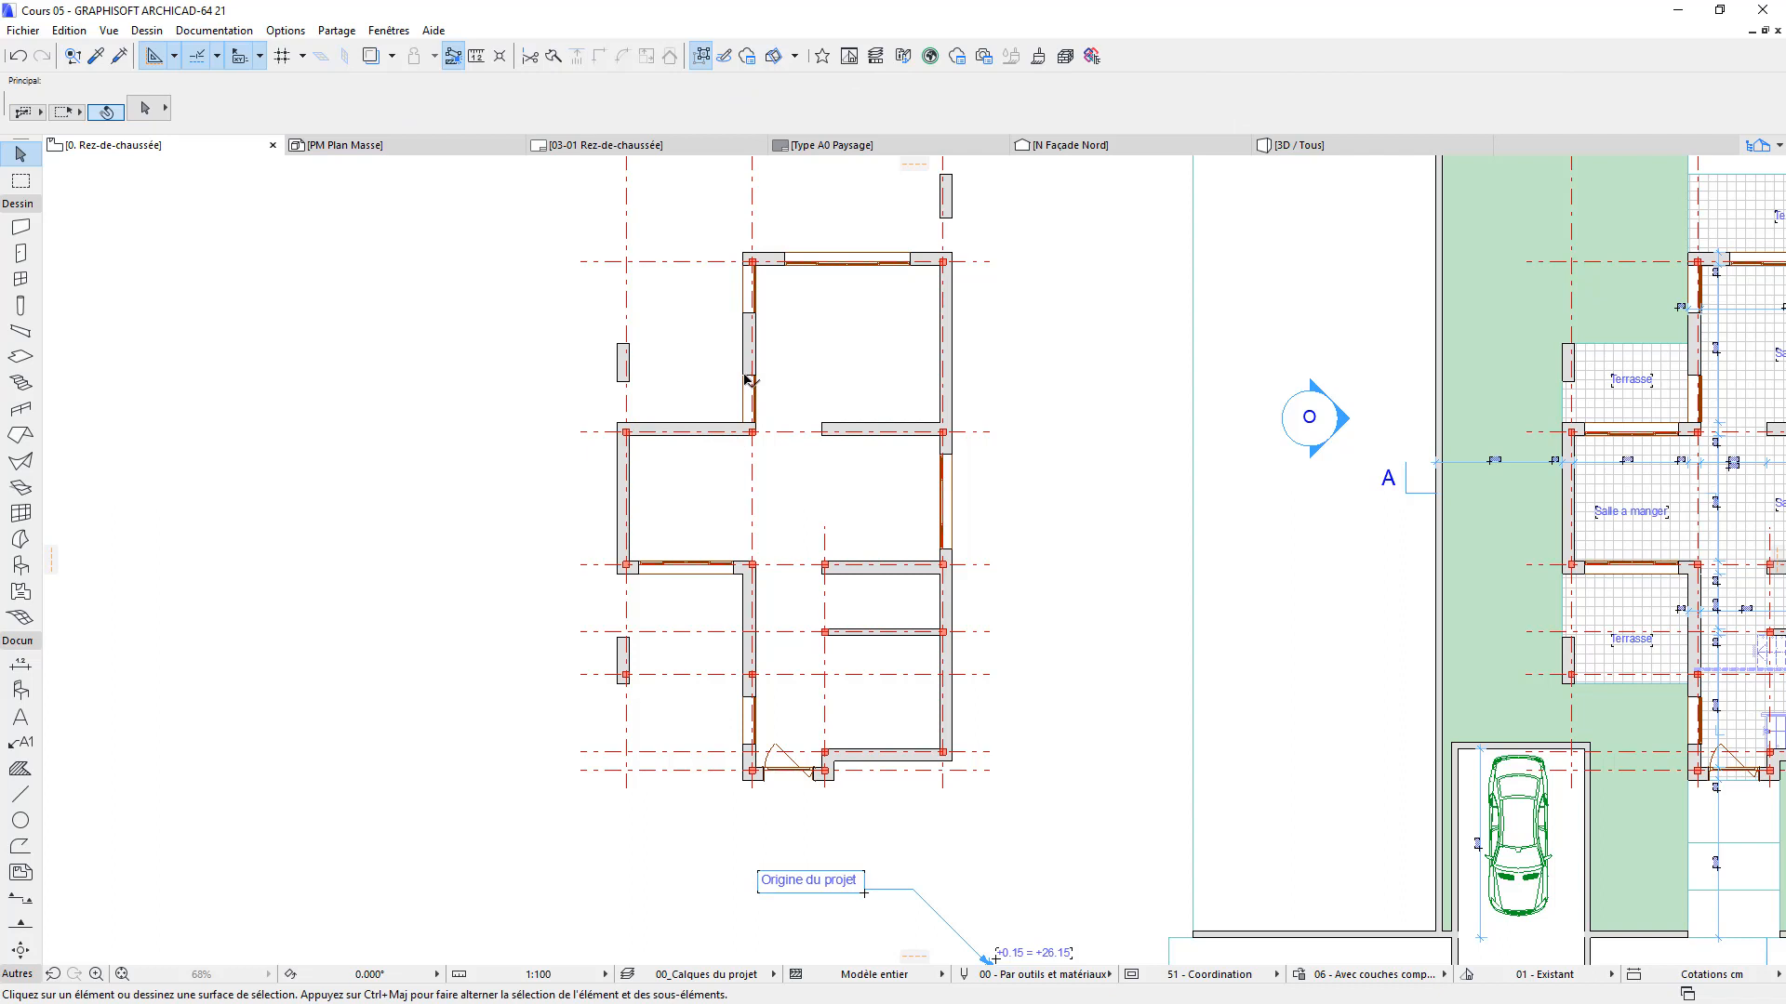
click(755, 377)
key(Delete)
click(754, 290)
key(Delete)
In the copied walls, delete the four-panel sliding window north of the salon and the window in the east wall
click(788, 262)
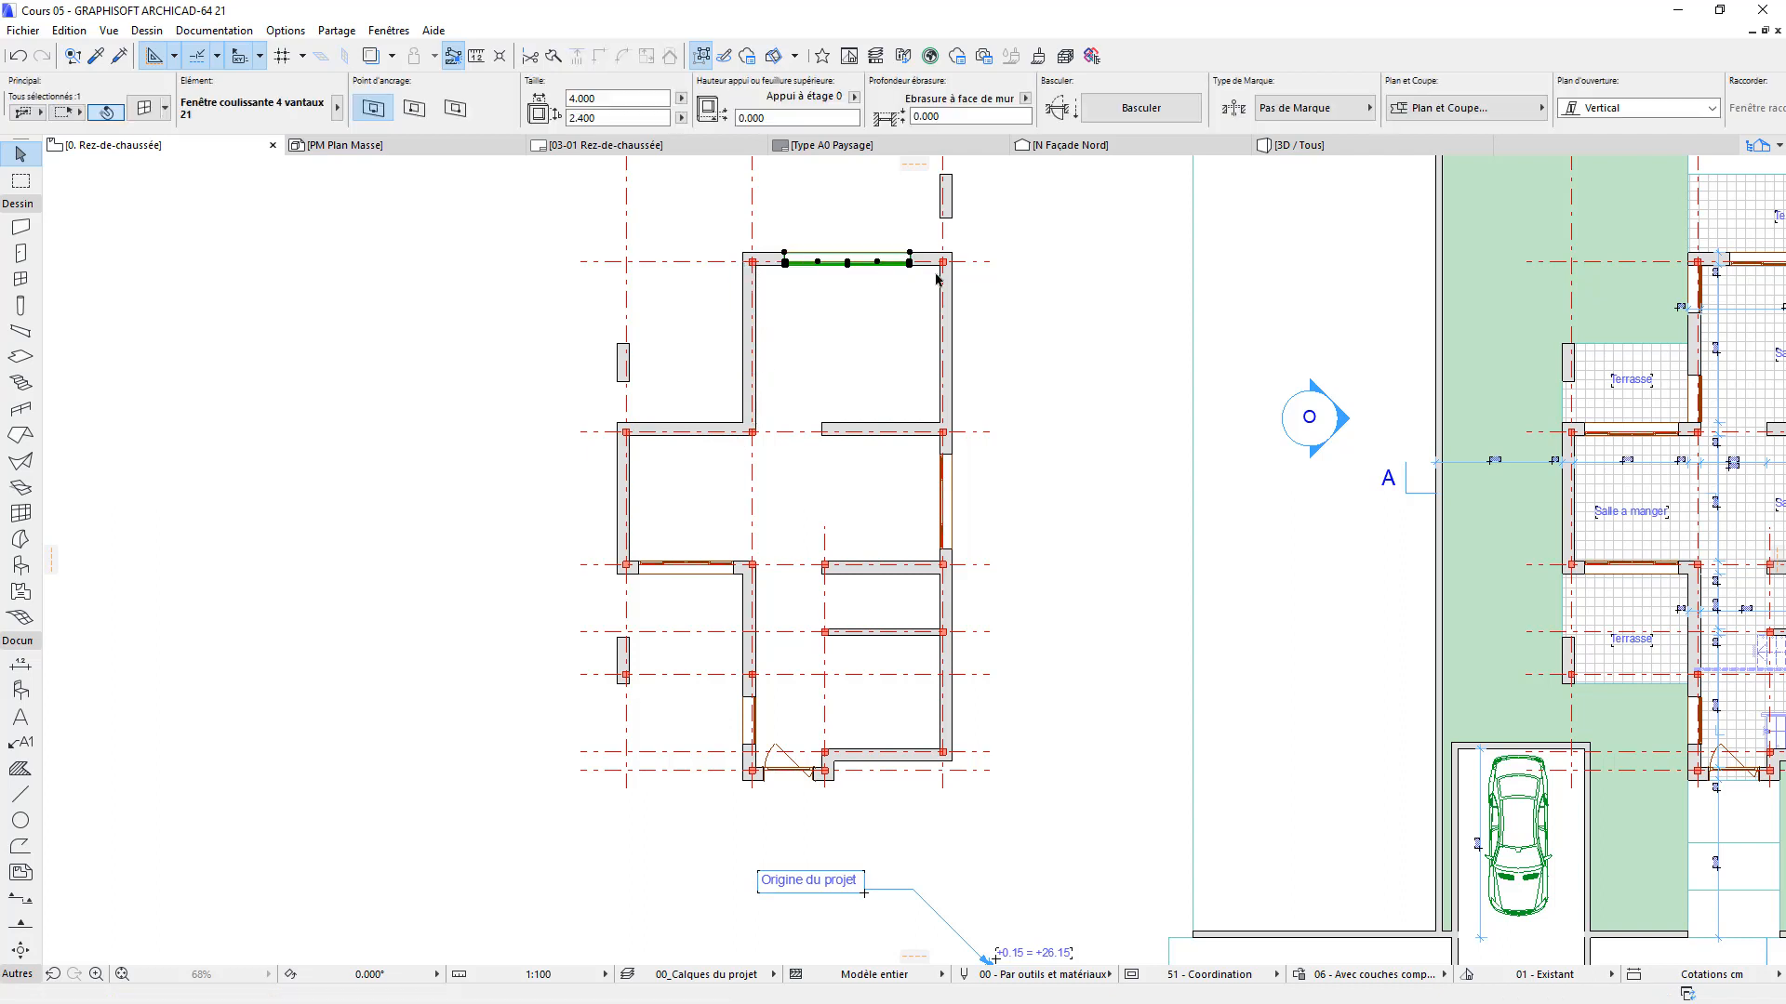
key(Delete)
click(951, 456)
key(Delete)
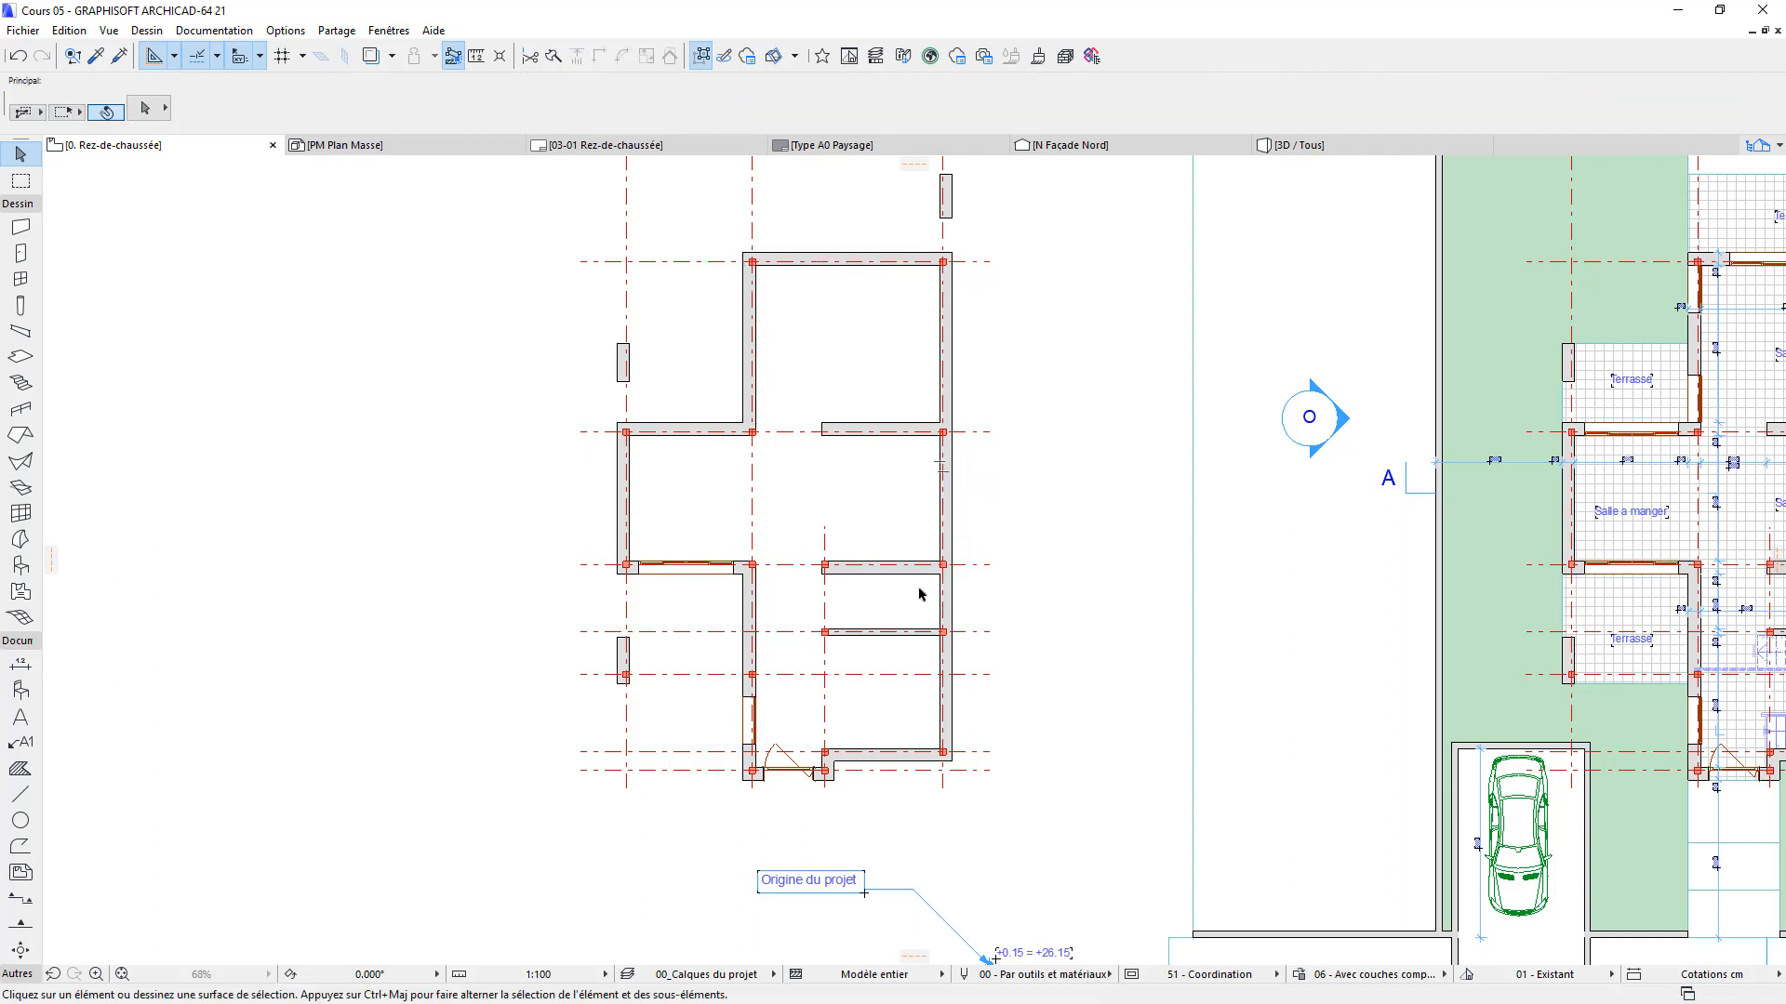
Trim away the copied wall south of the salon between the dining room's corner column and the east wall
click(916, 576)
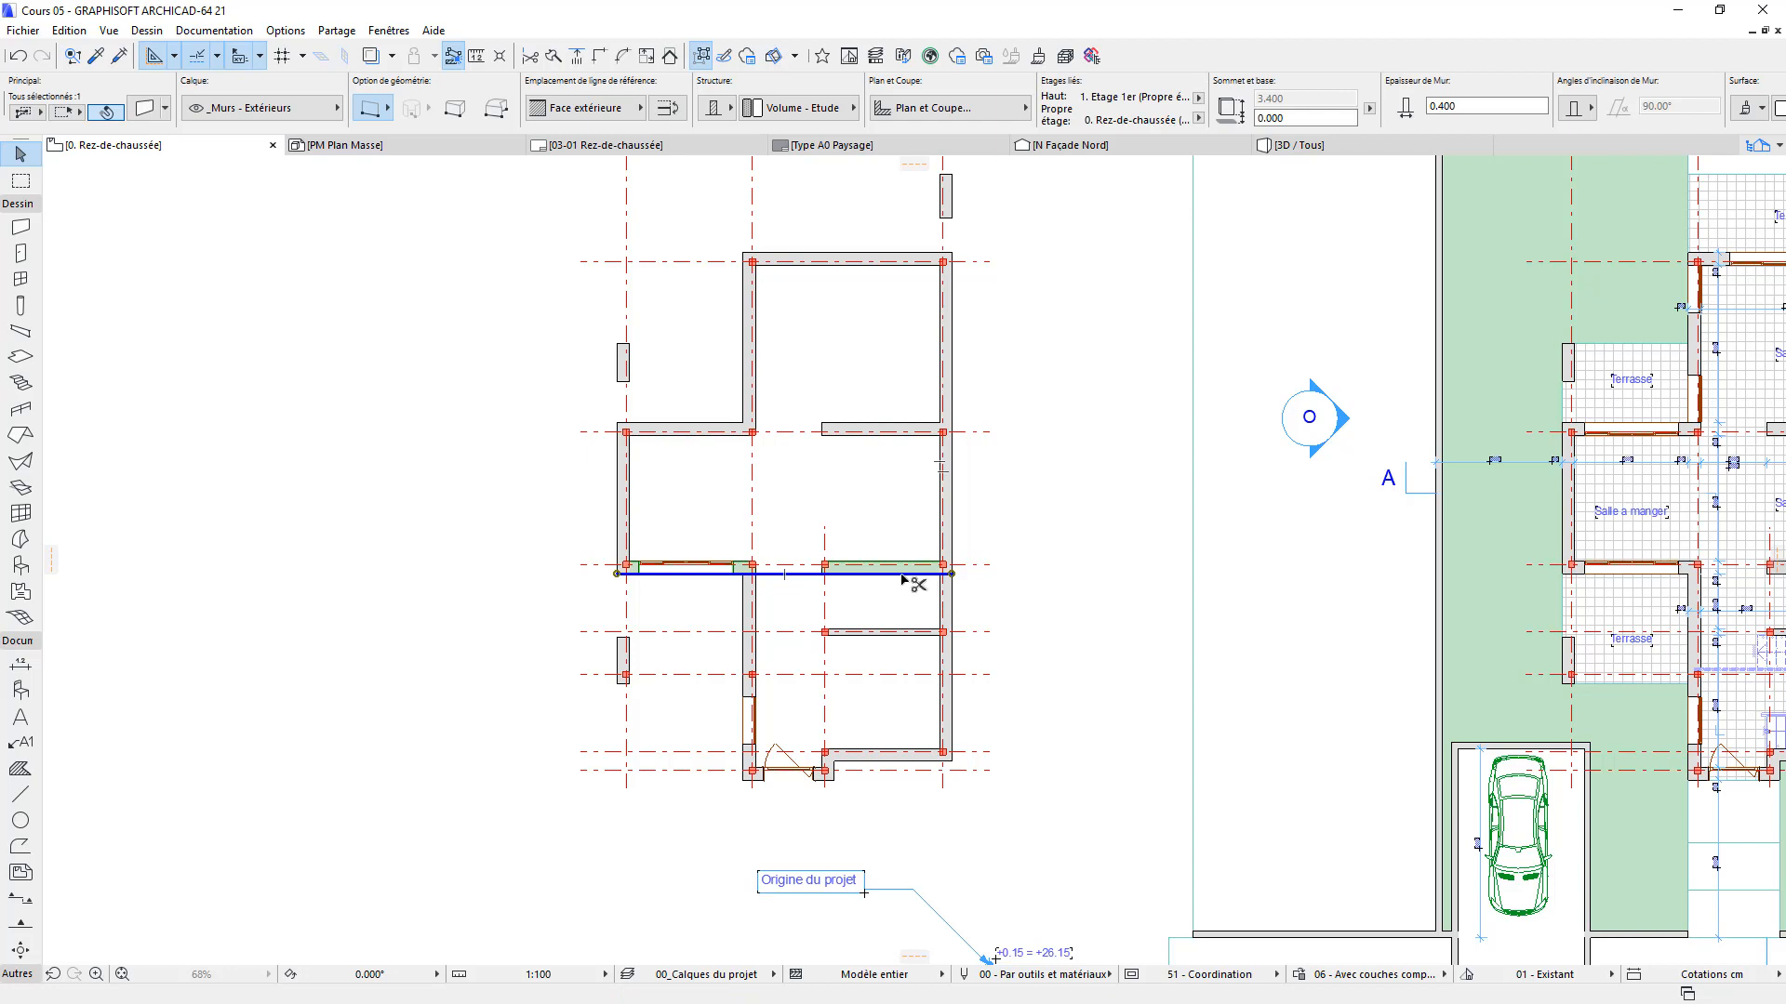
ctrl+click(902, 577)
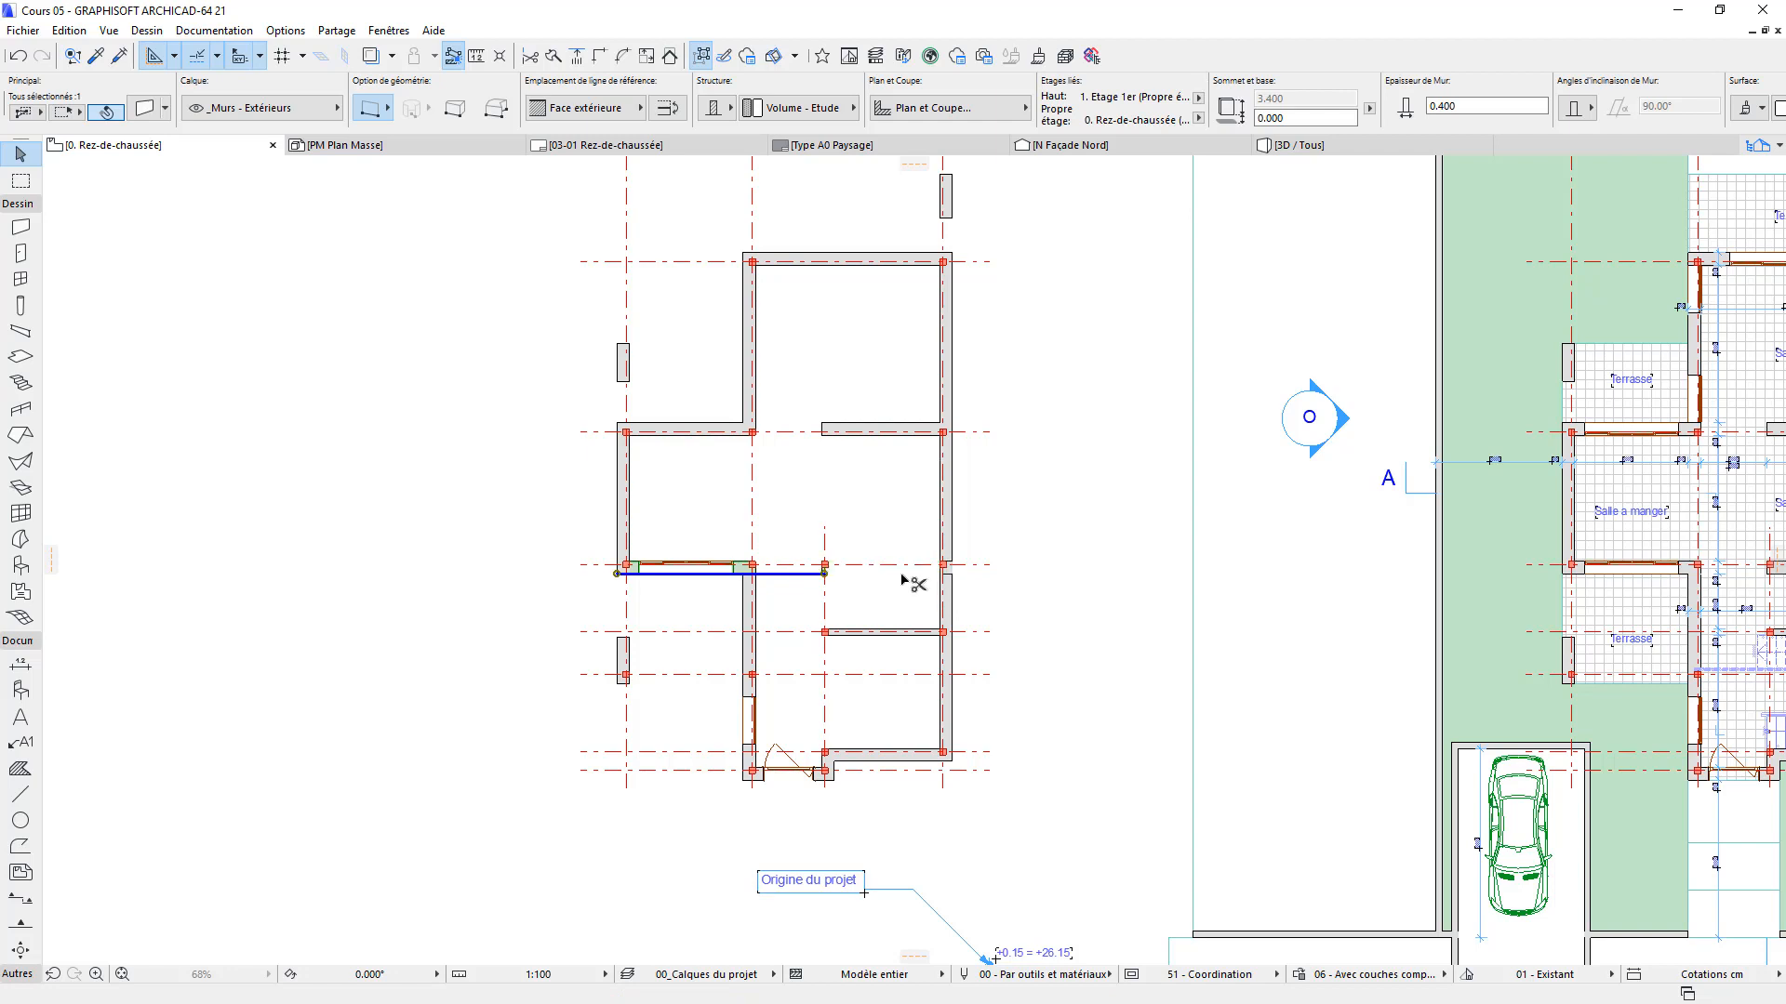
ctrl+click(791, 575)
click(831, 450)
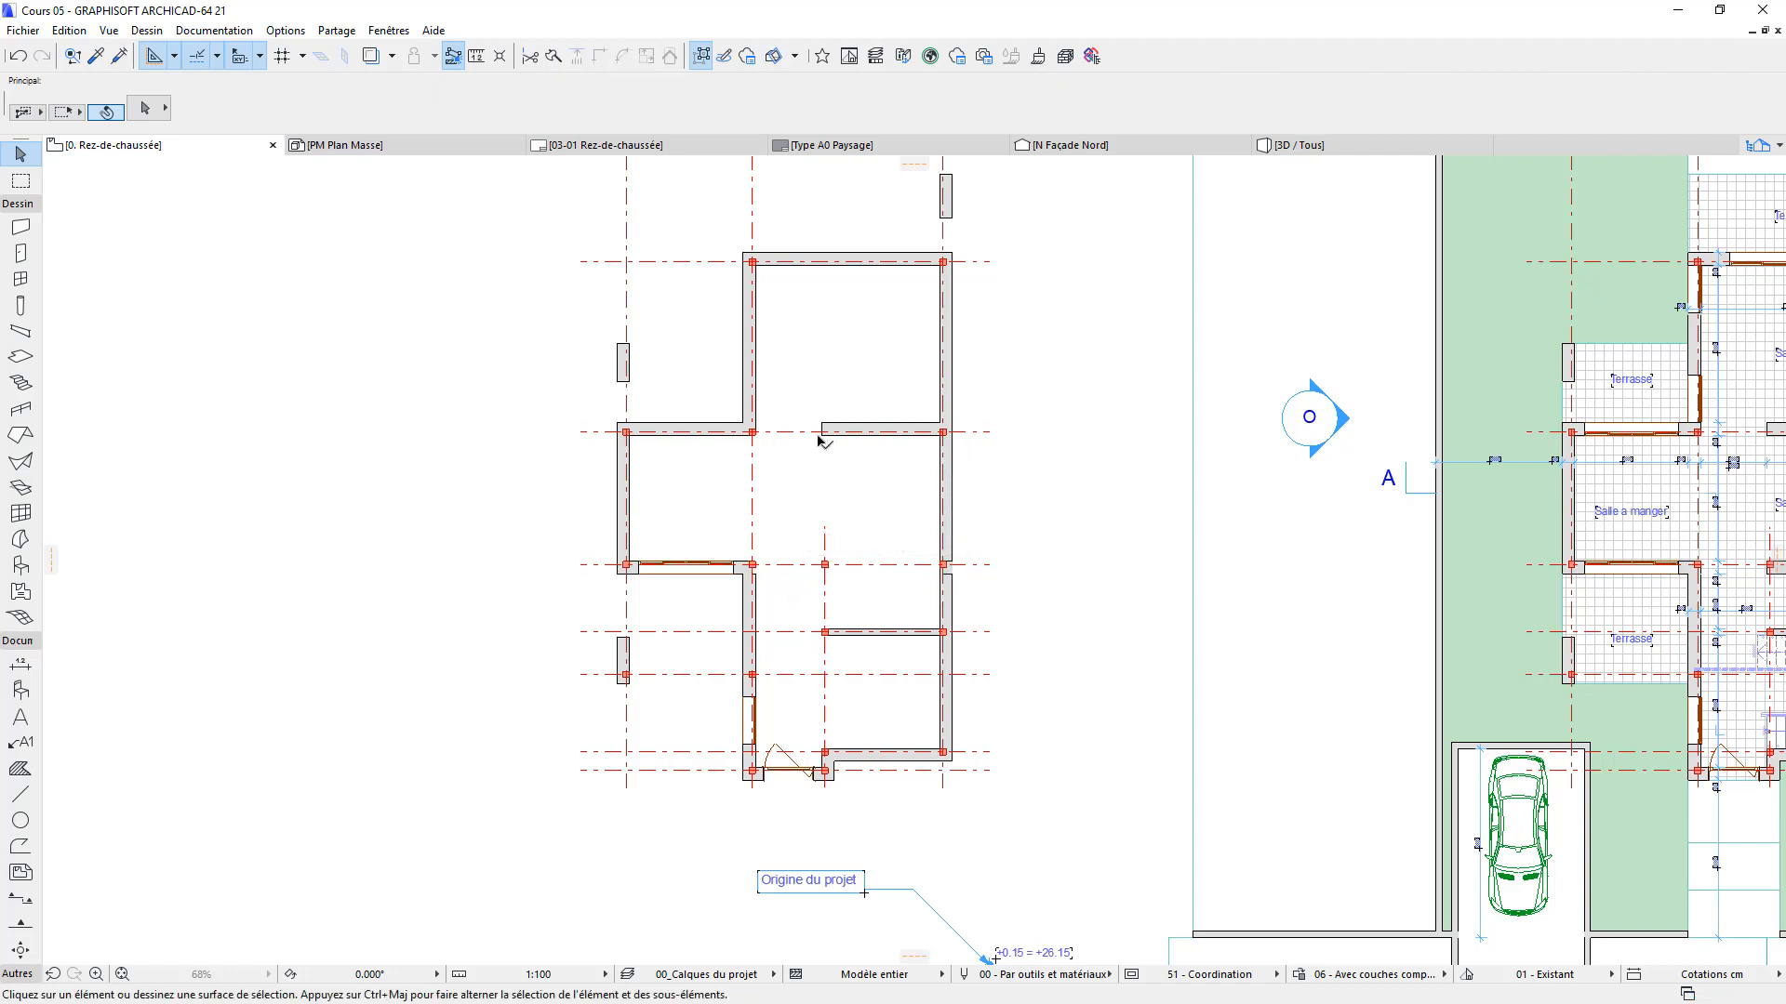
Delete the opening in the copied salon dividing wall and trim that wall away from the dining room corner to the east wall
click(819, 437)
key(Delete)
click(883, 430)
ctrl+click(885, 428)
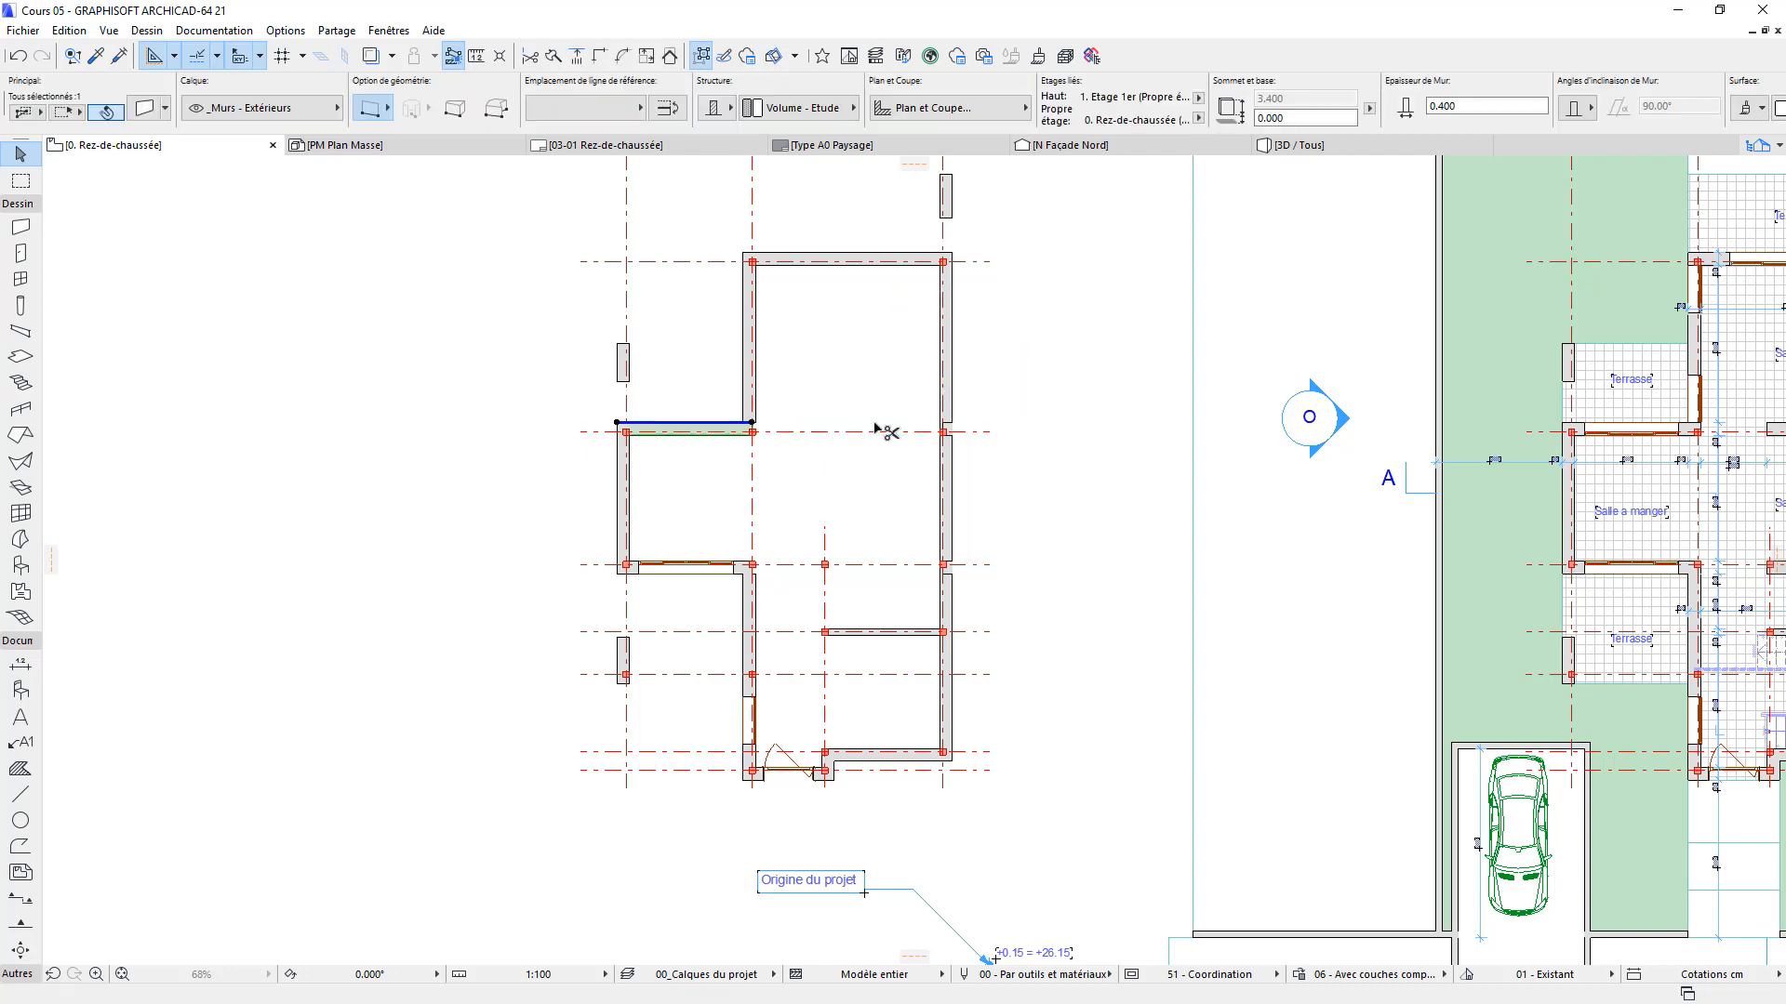
click(1016, 439)
click(951, 428)
key(Delete)
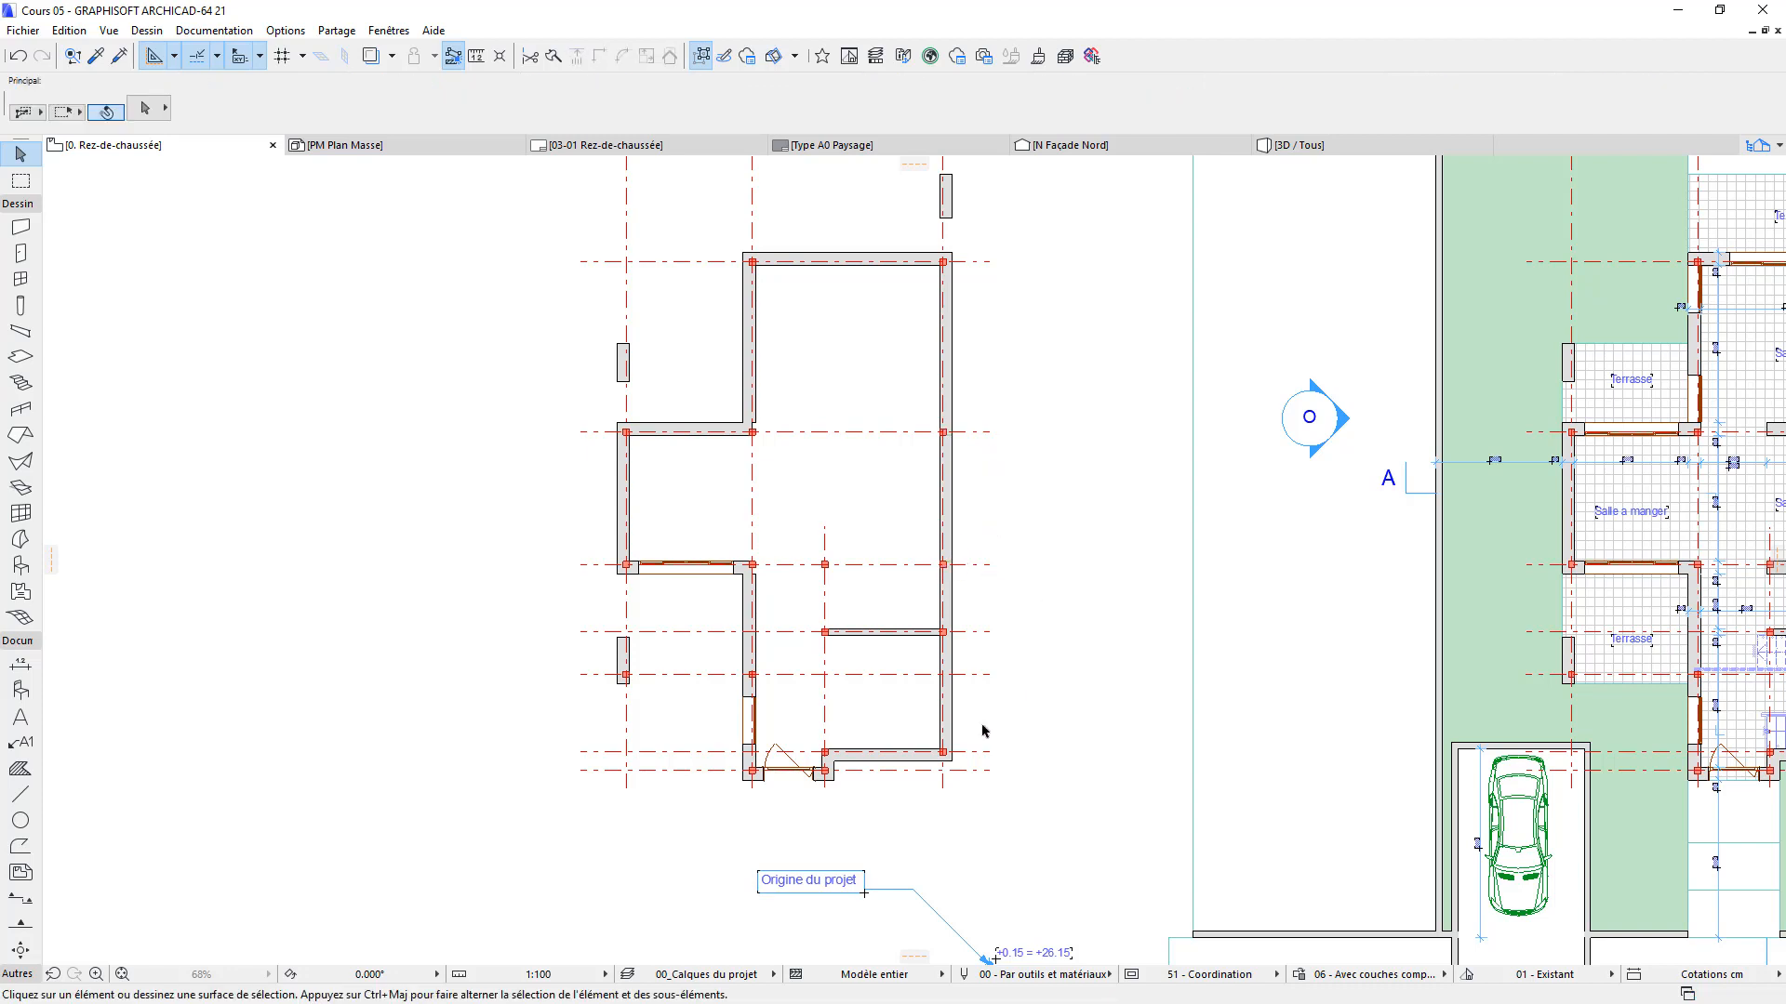
In the copied walls, delete the sliding window south of the dining room, the west window near the entrance and the entrance door
scroll(817, 808, up, 3)
click(913, 569)
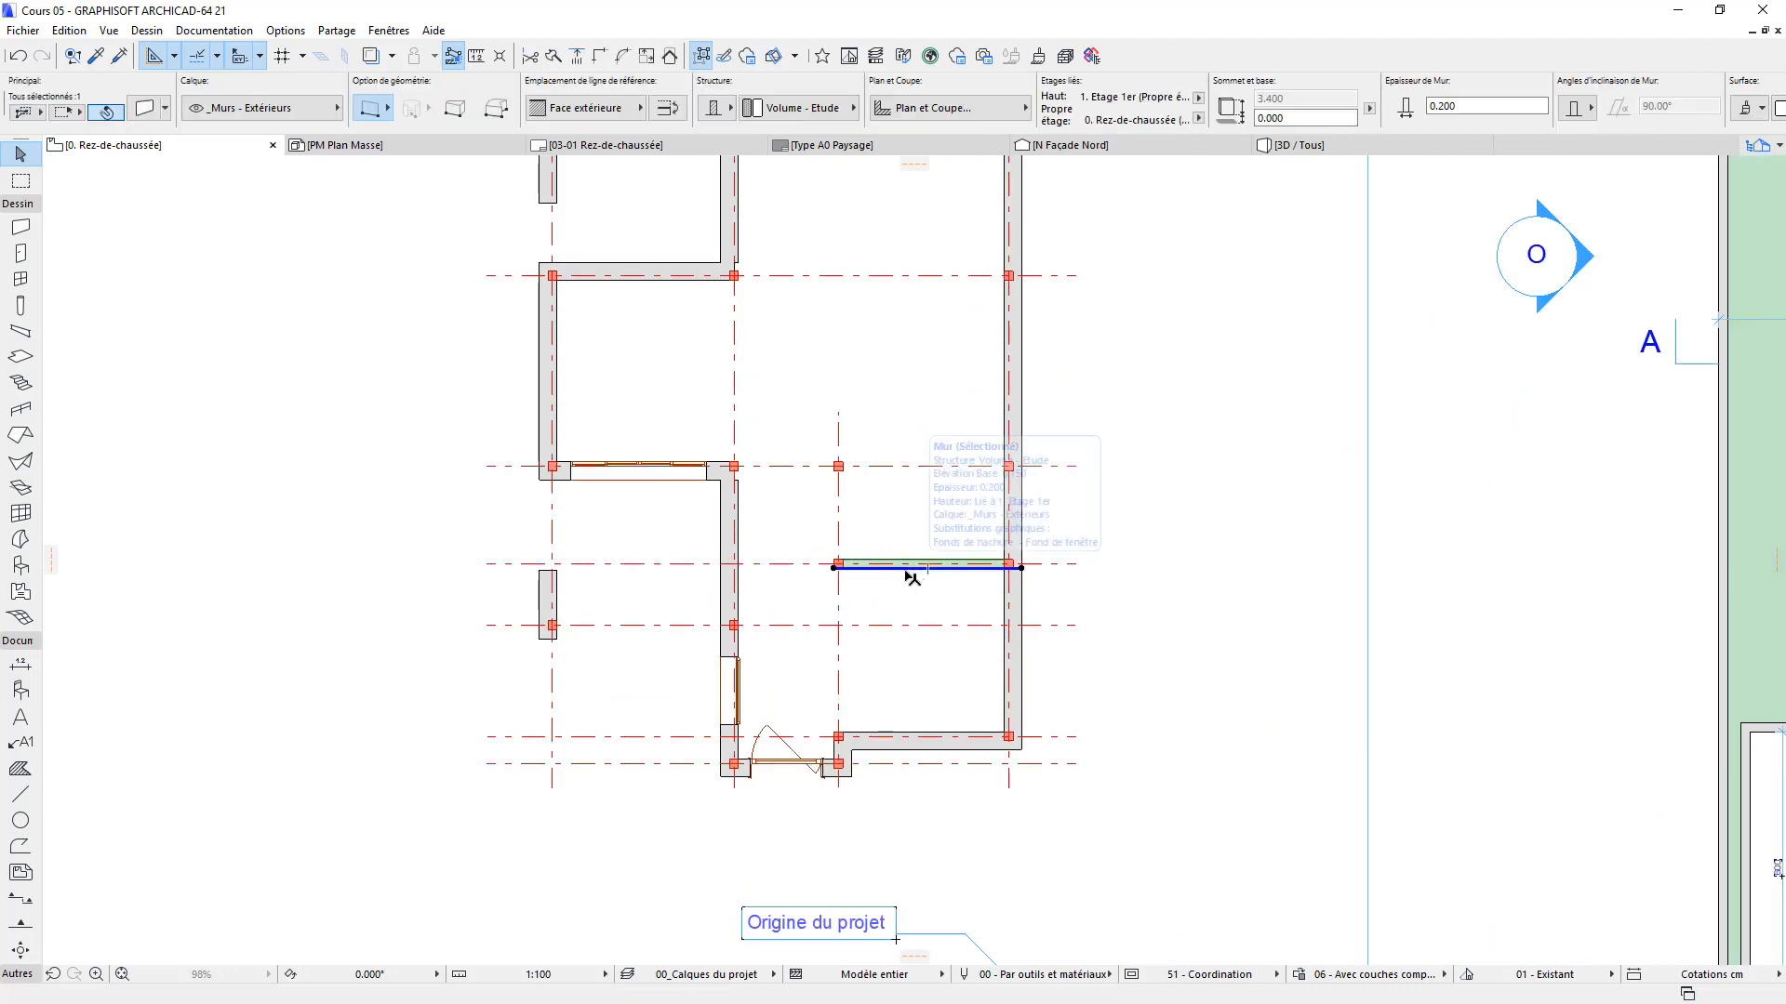
scroll(916, 642, down, 2)
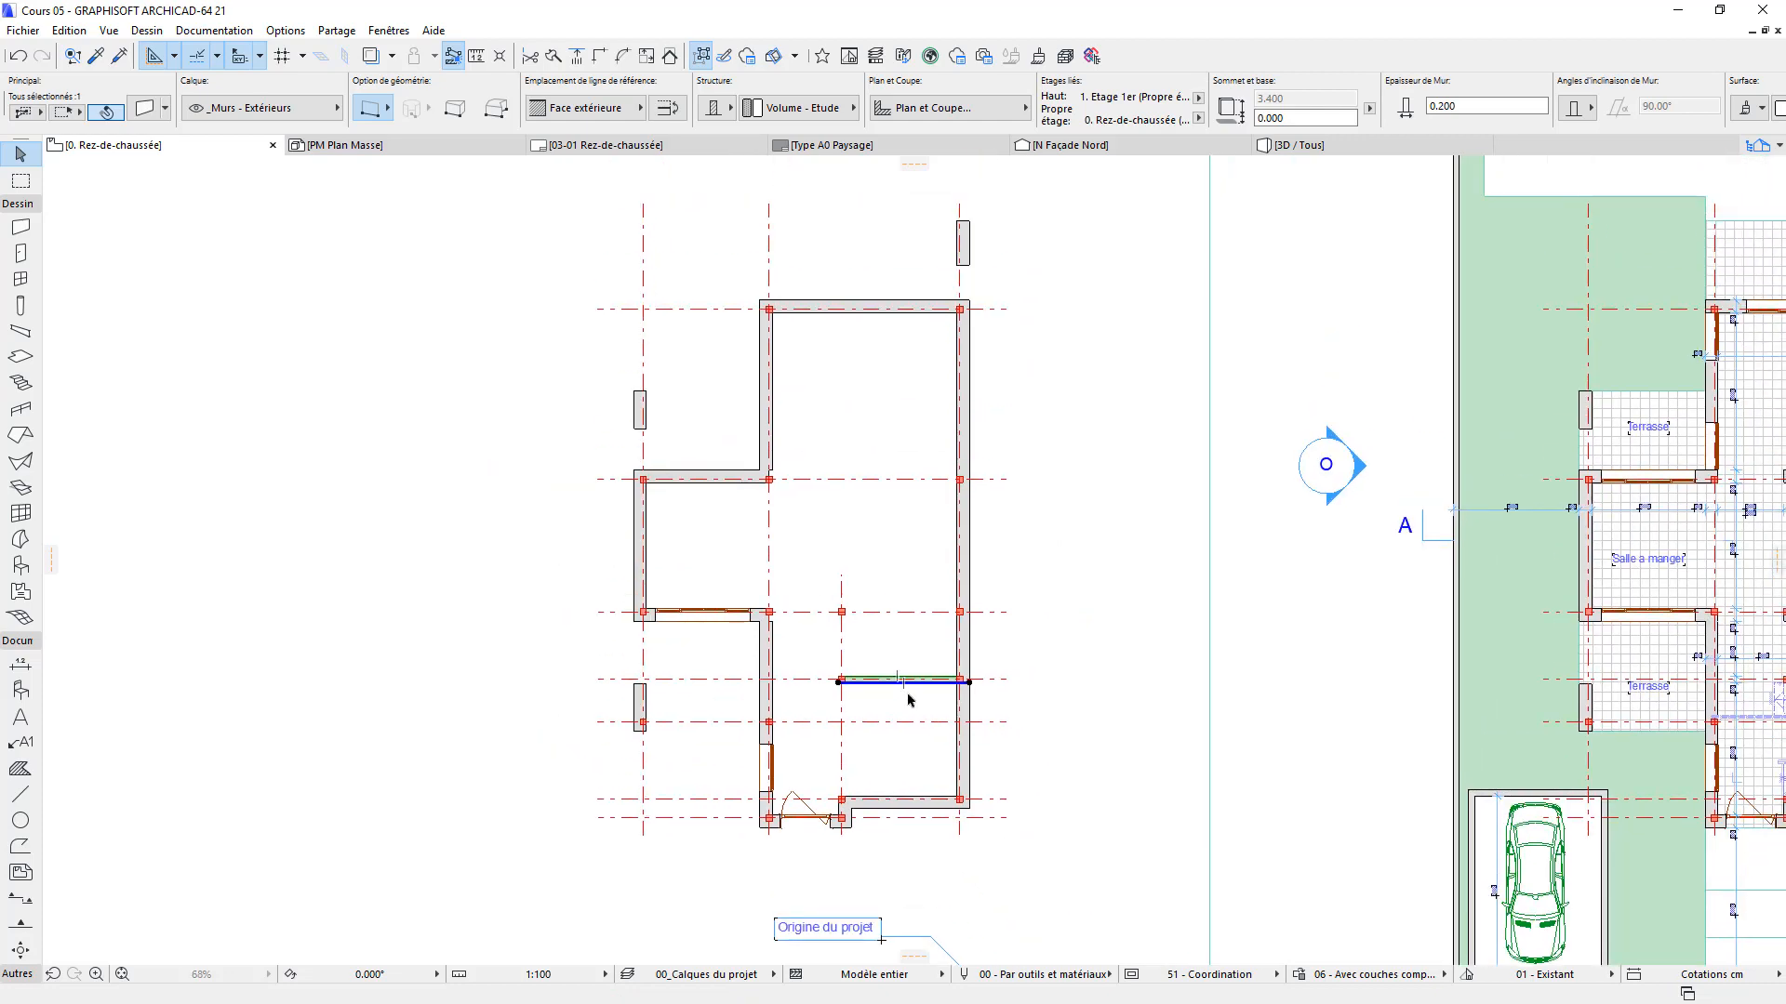
scroll(893, 693, up, 2)
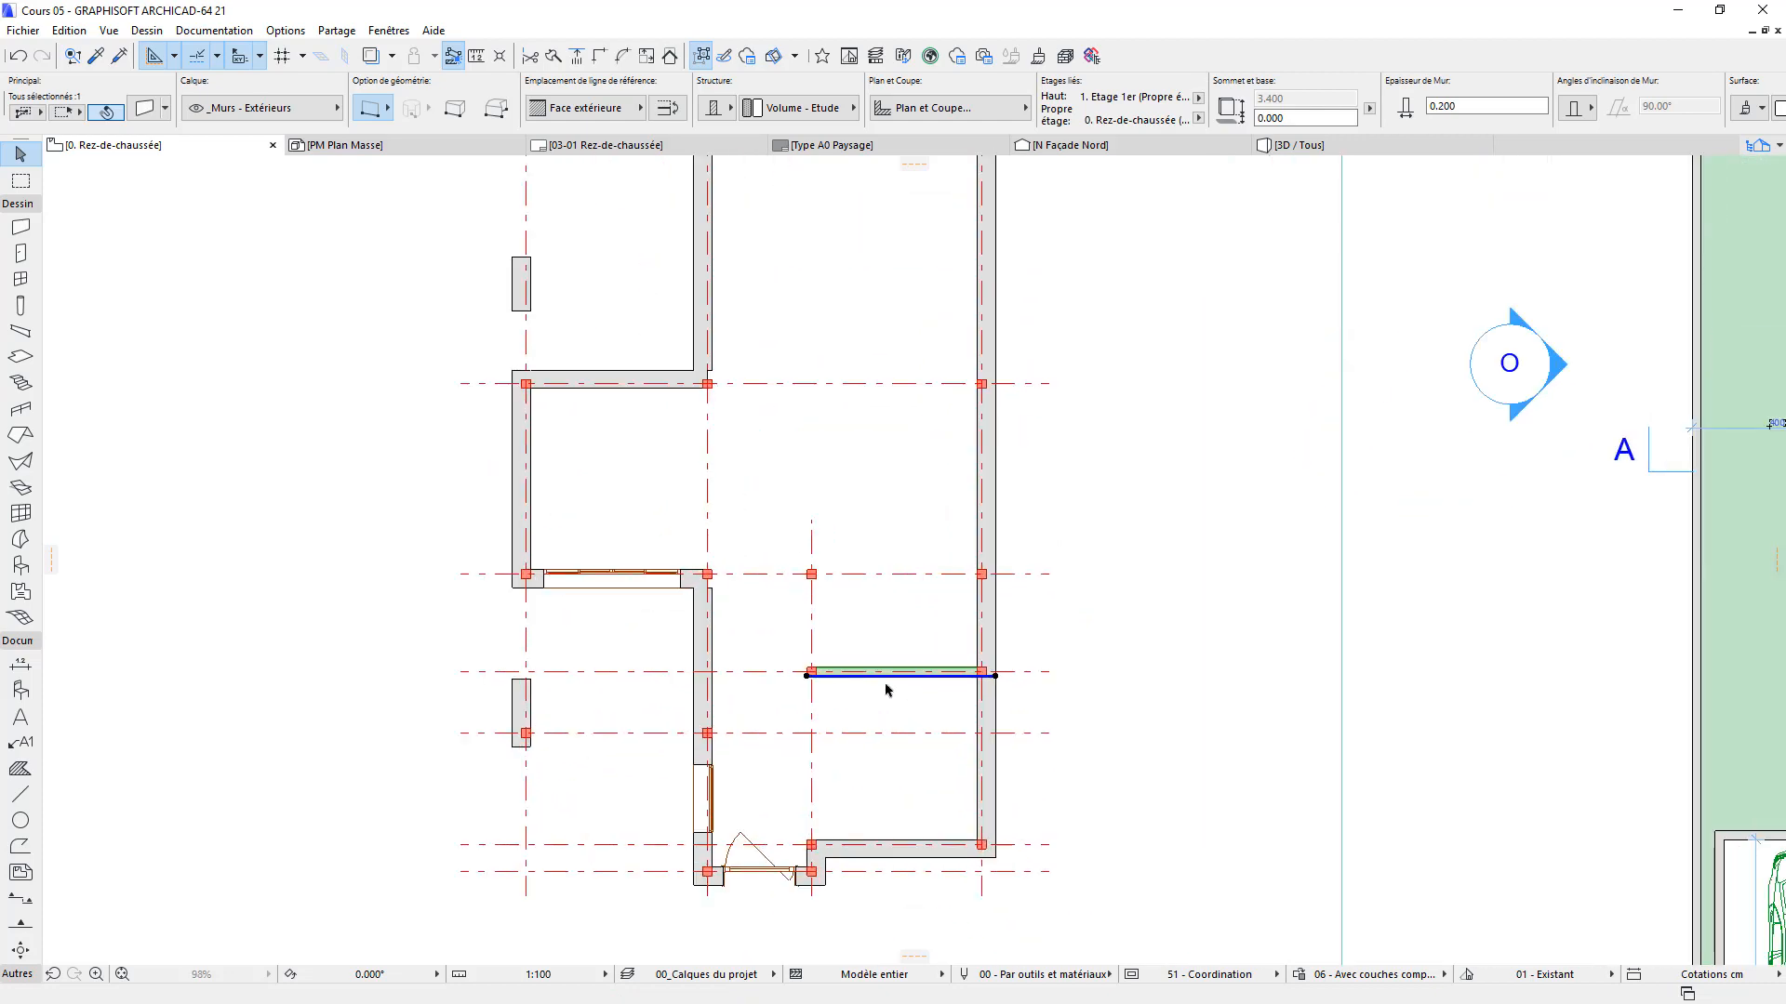
click(692, 591)
key(Escape)
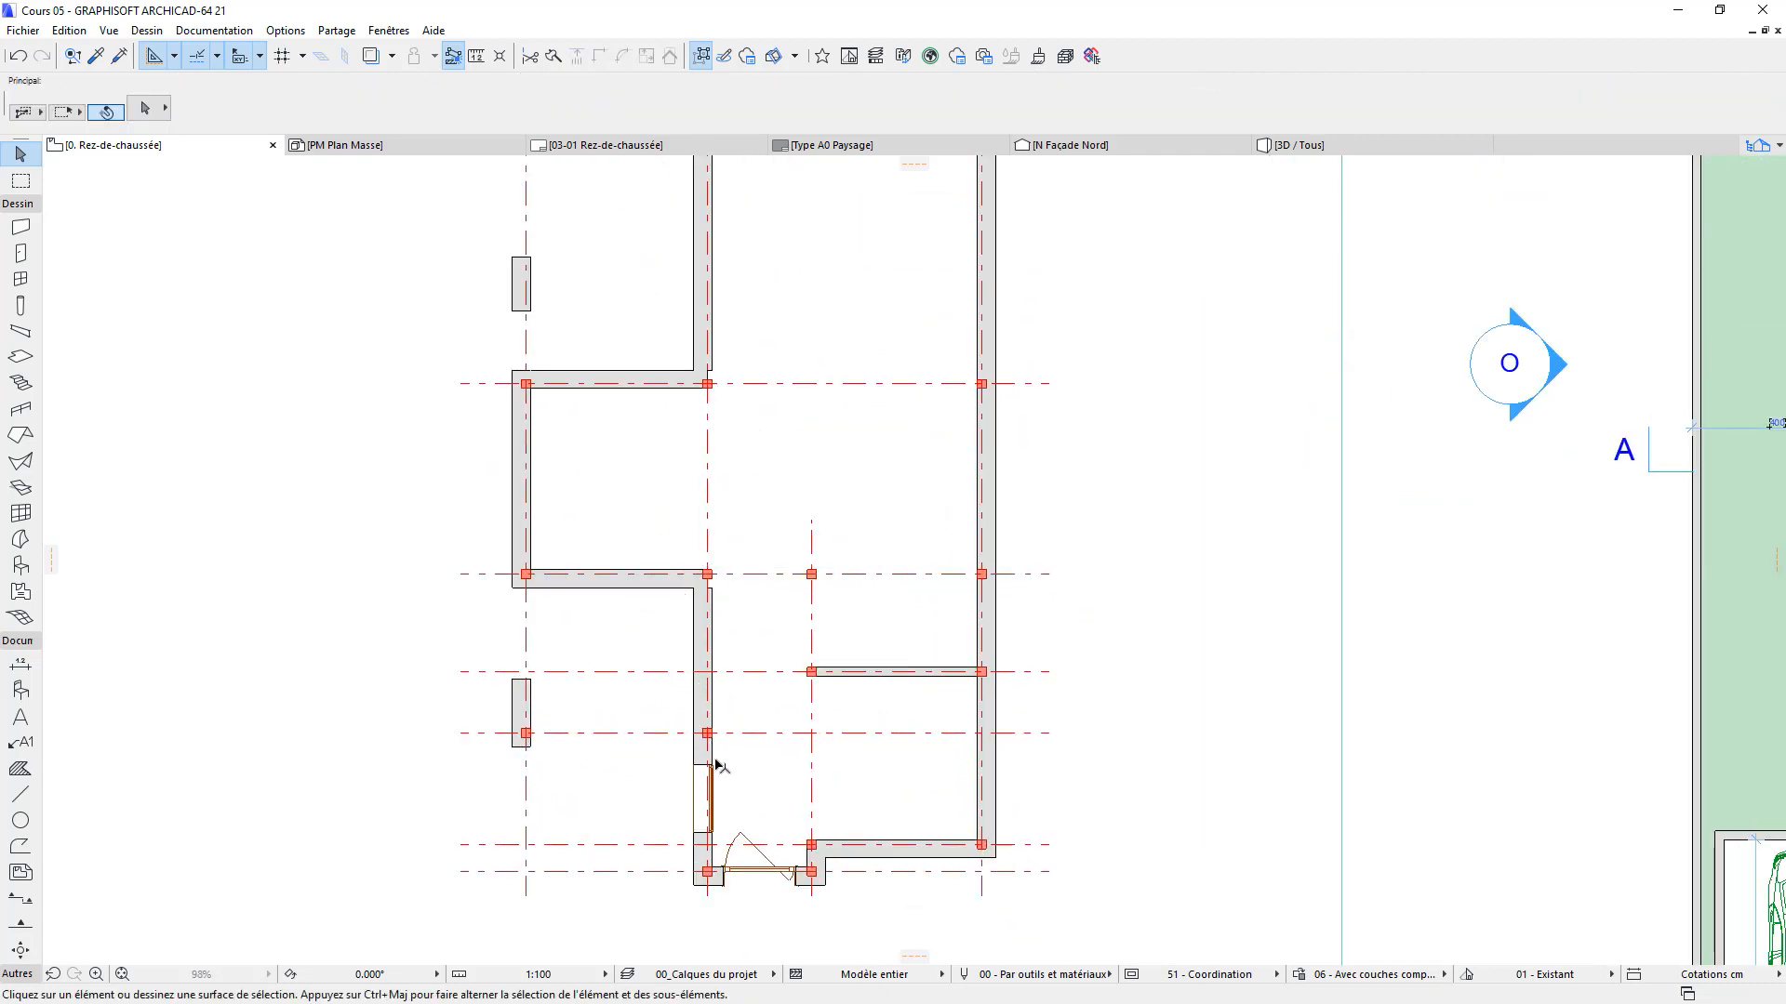
click(798, 884)
key(Delete)
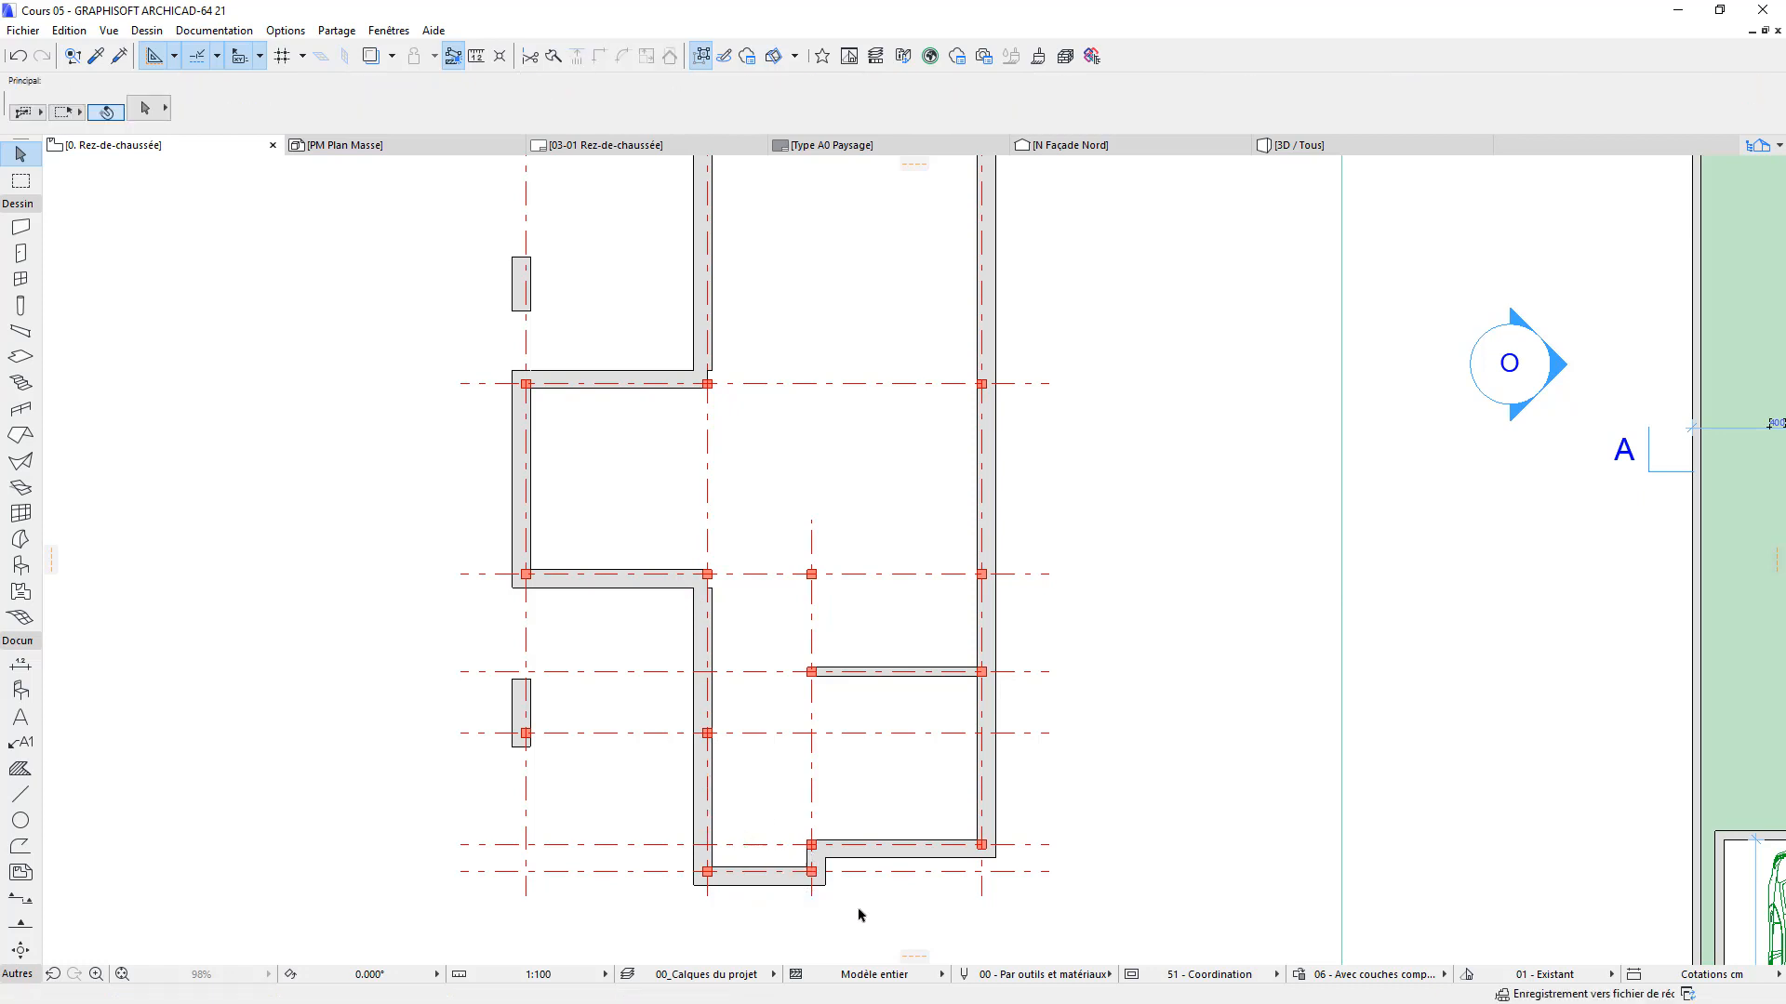
Intersect the wall south of the copied dining room with the entrance hall's west wall so they meet at a clean corner
click(711, 591)
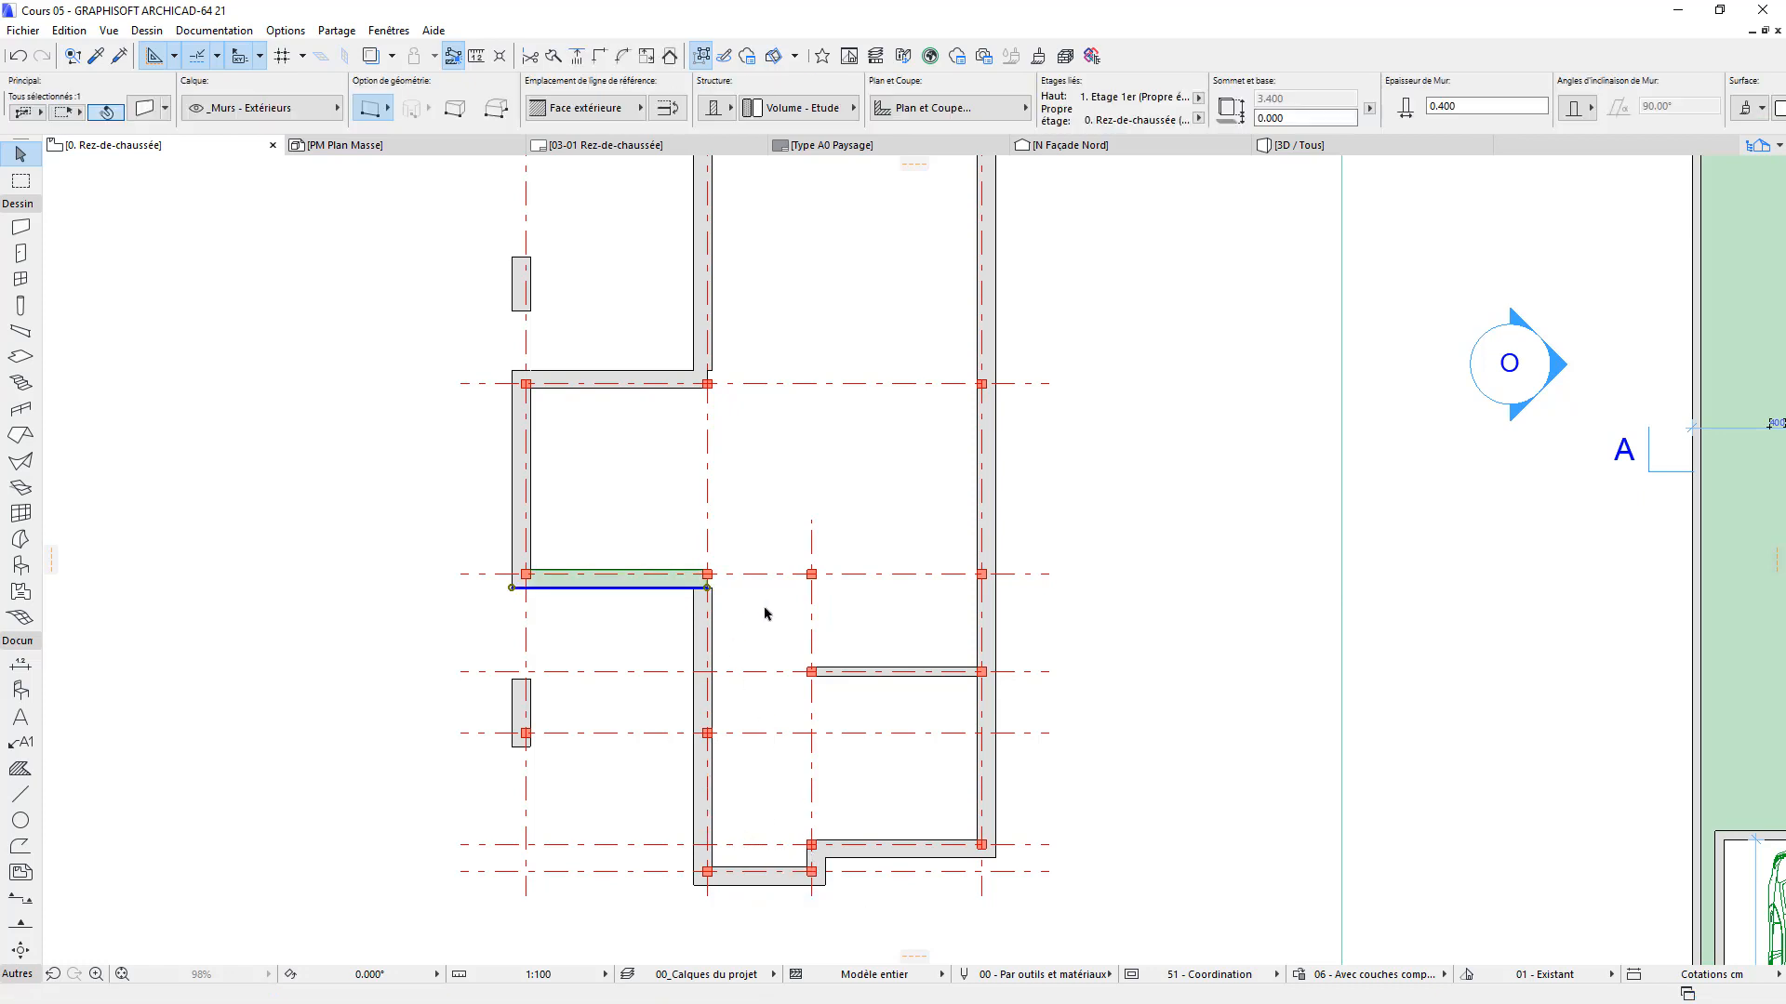
click(713, 612)
click(694, 622)
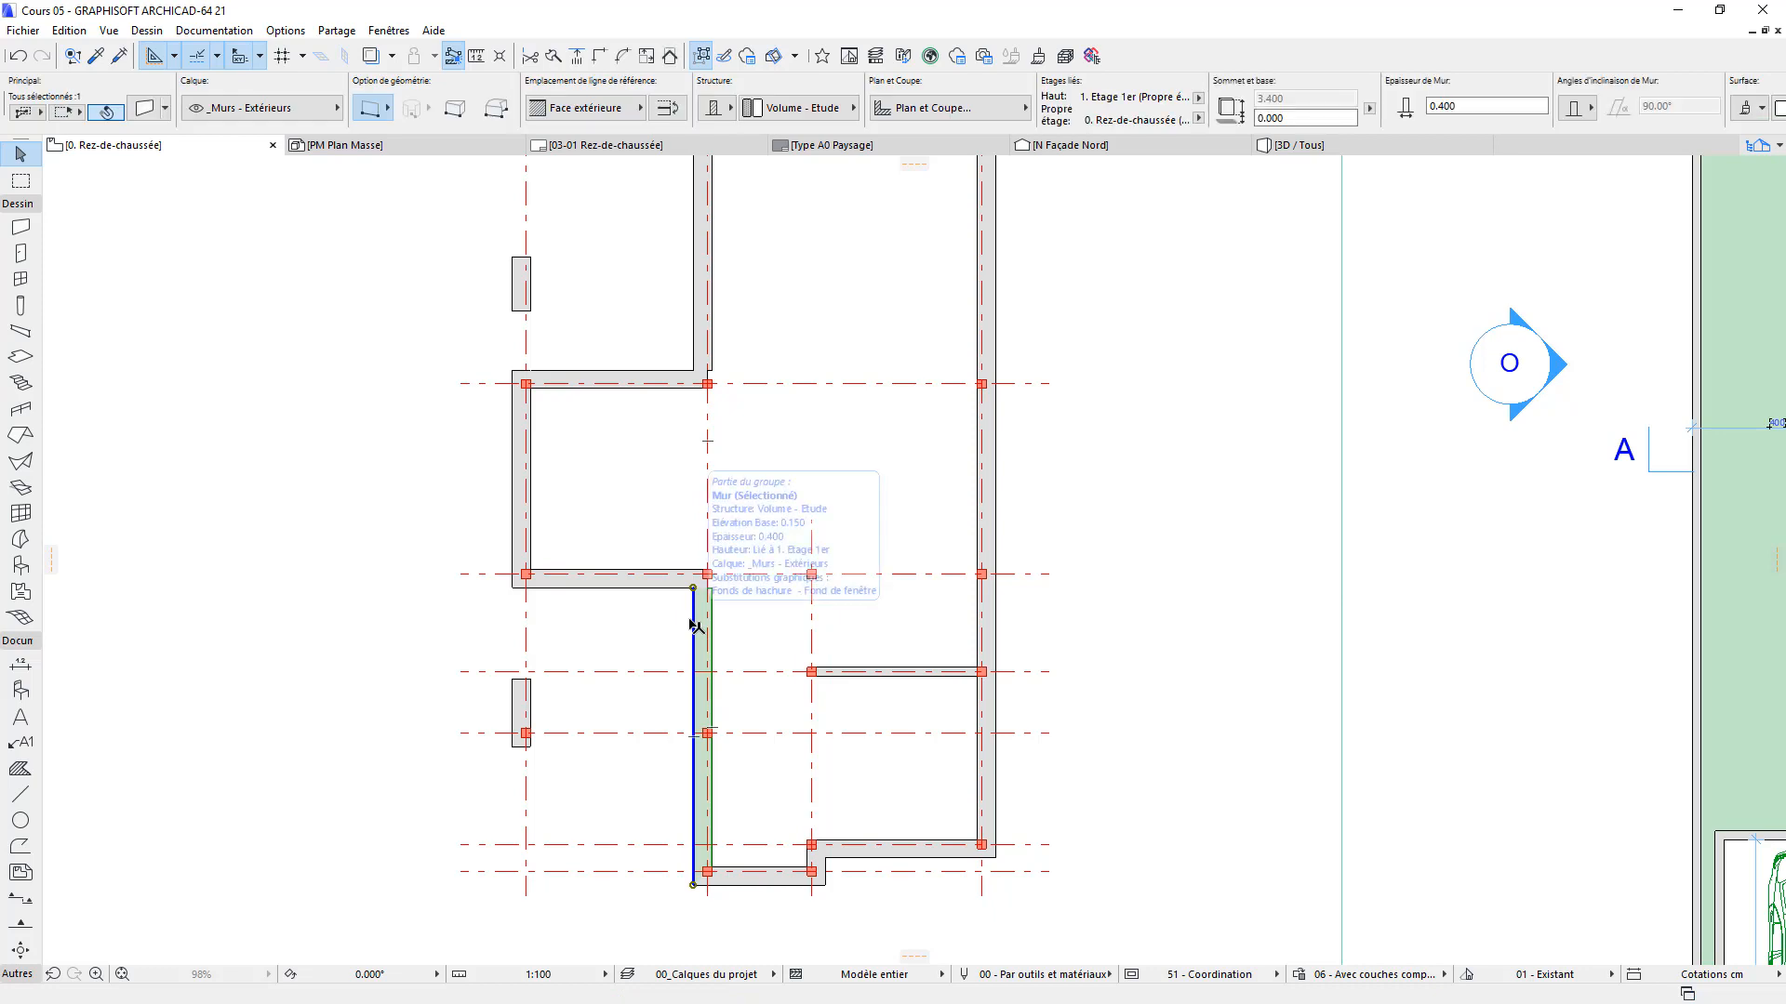
shift+click(667, 590)
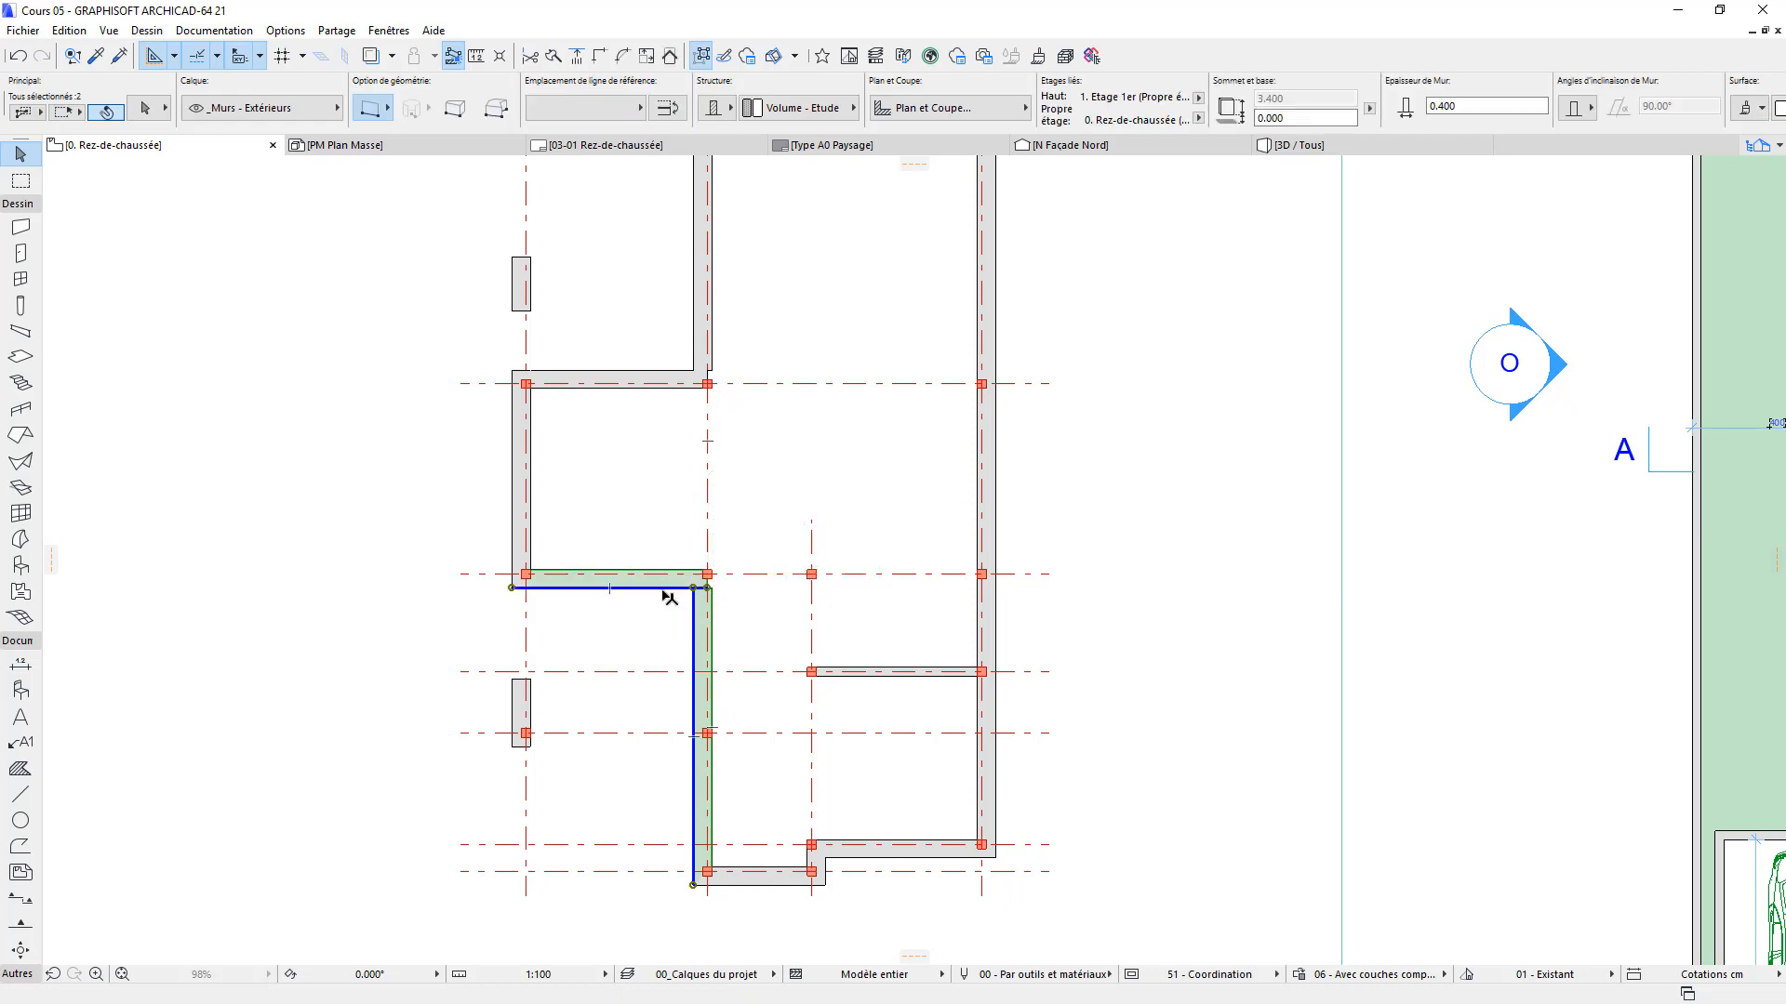
click(616, 59)
click(1102, 430)
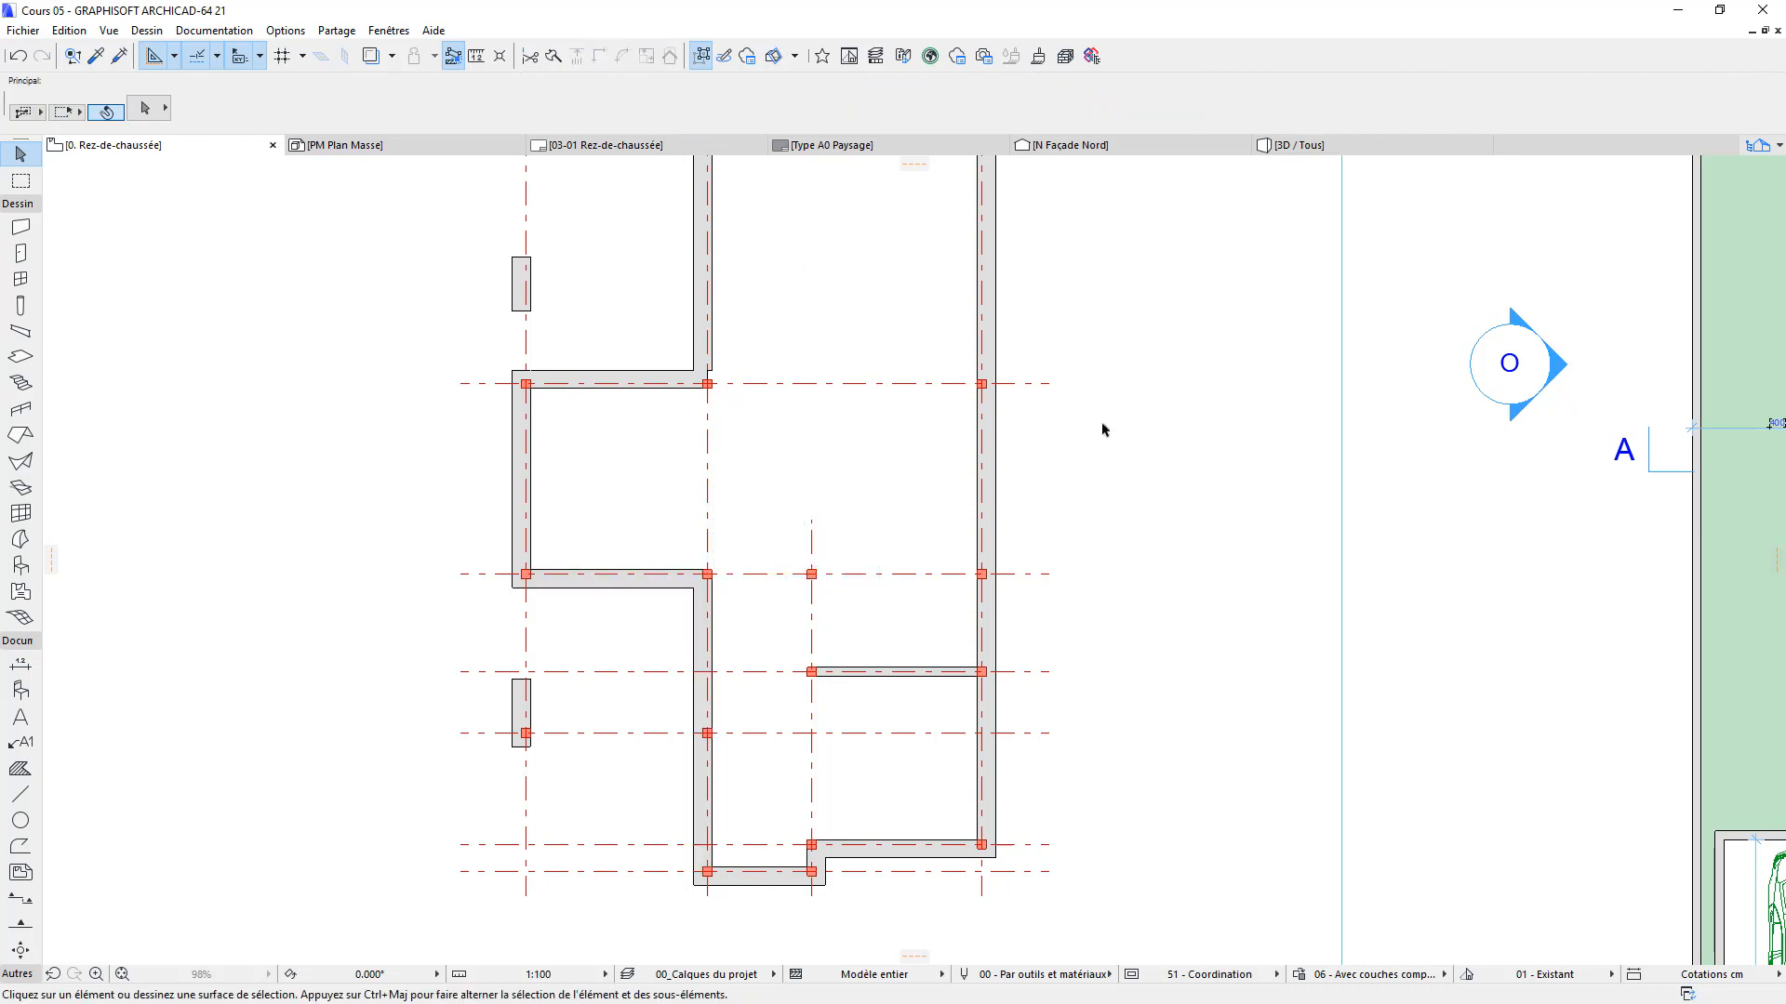
Intersect the copied salon's west wall with the wall north of the dining room at their shared corner
click(711, 347)
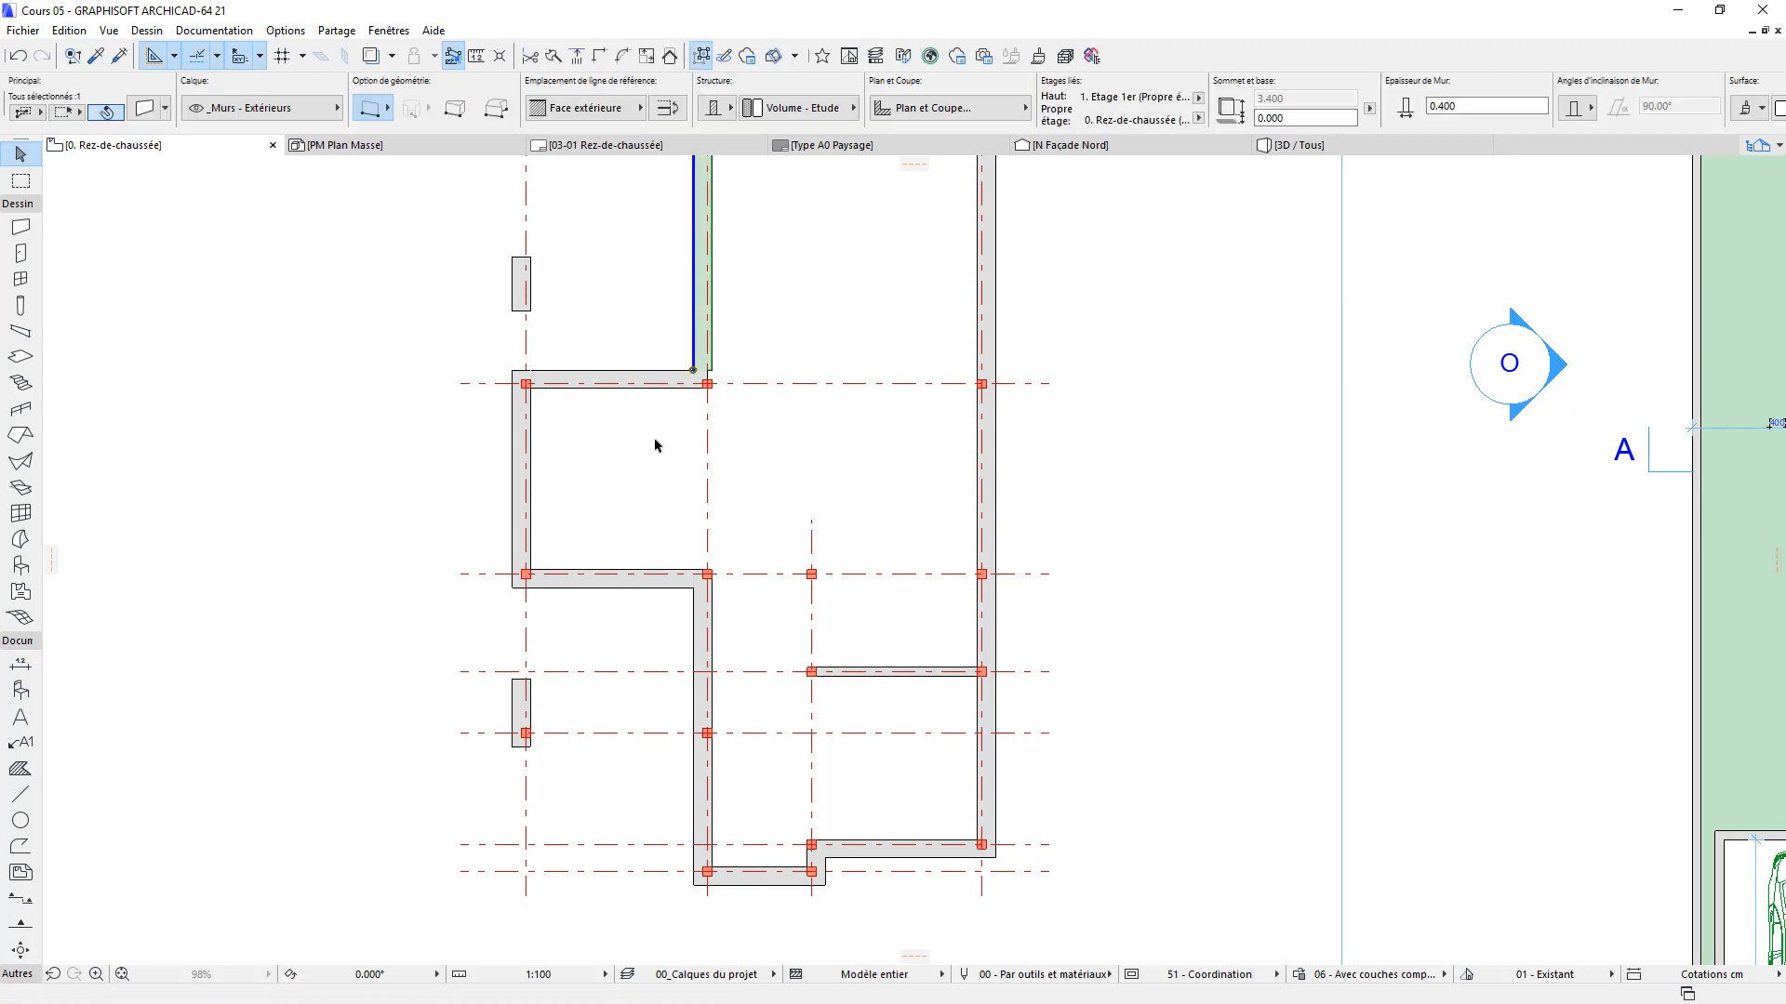
shift+click(624, 390)
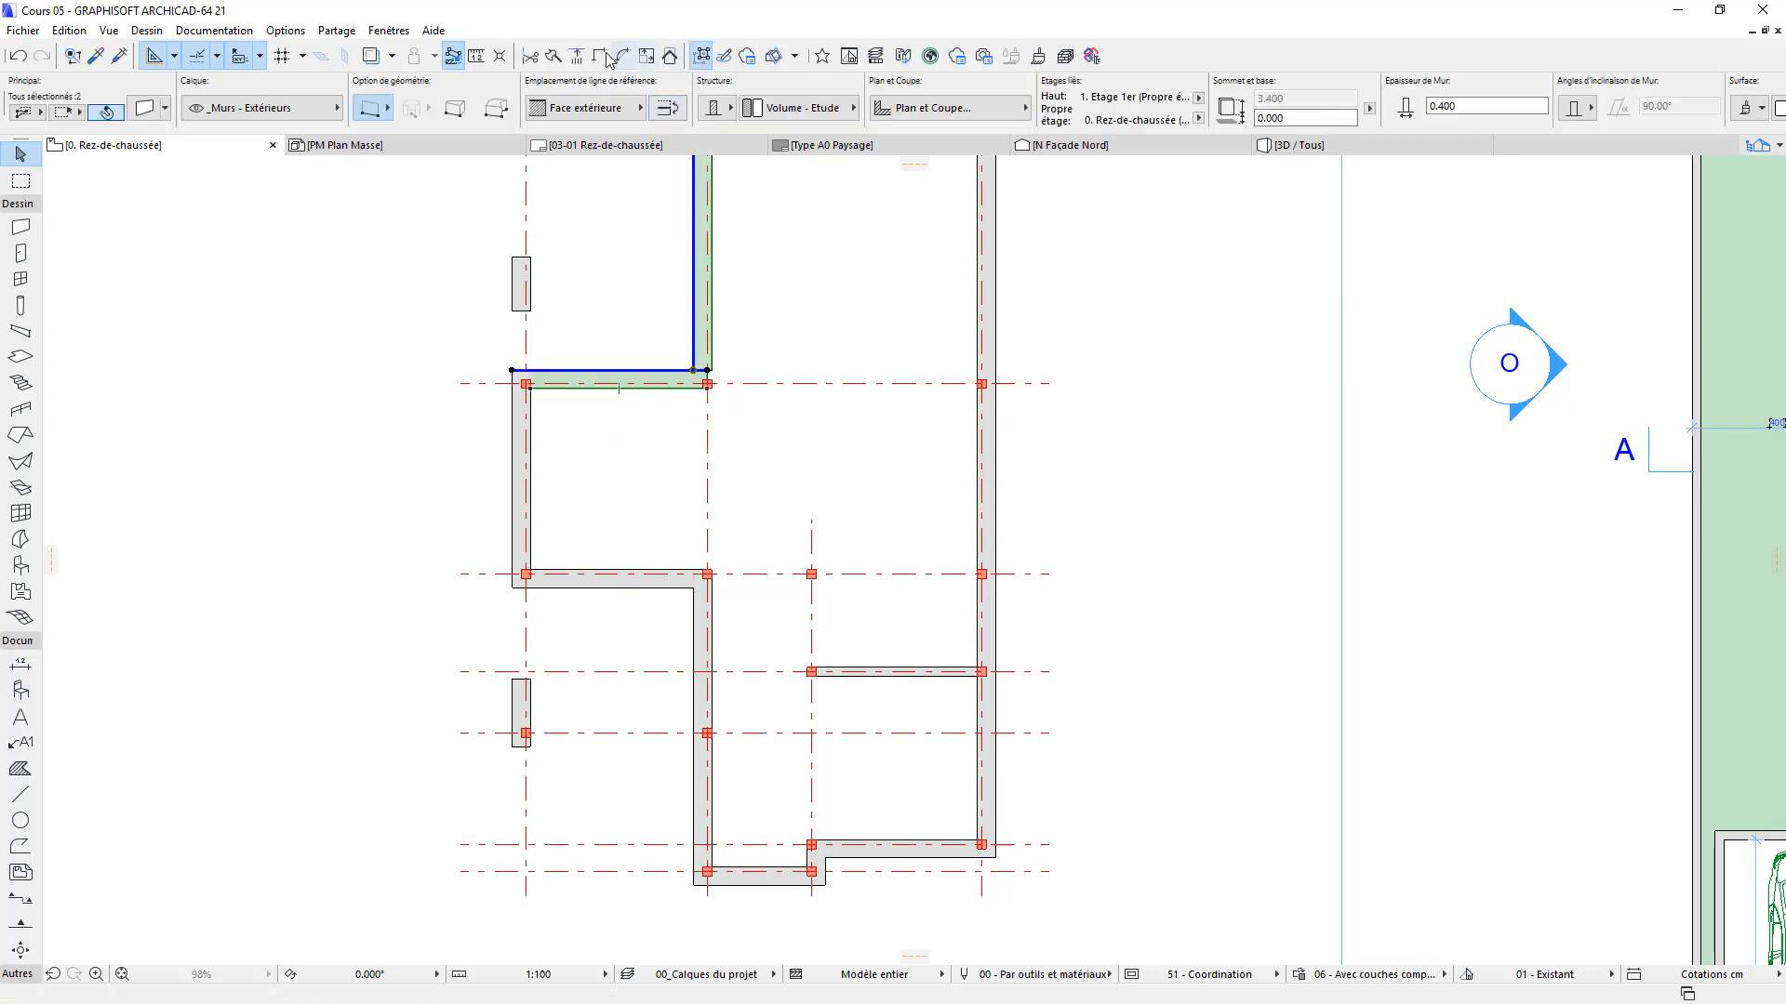
click(1038, 400)
Examine the cleaned-up copy of the plan, including its joined corners and the wall south of the dining room
scroll(1023, 560, down, 3)
middle_drag(1023, 561, 1020, 601)
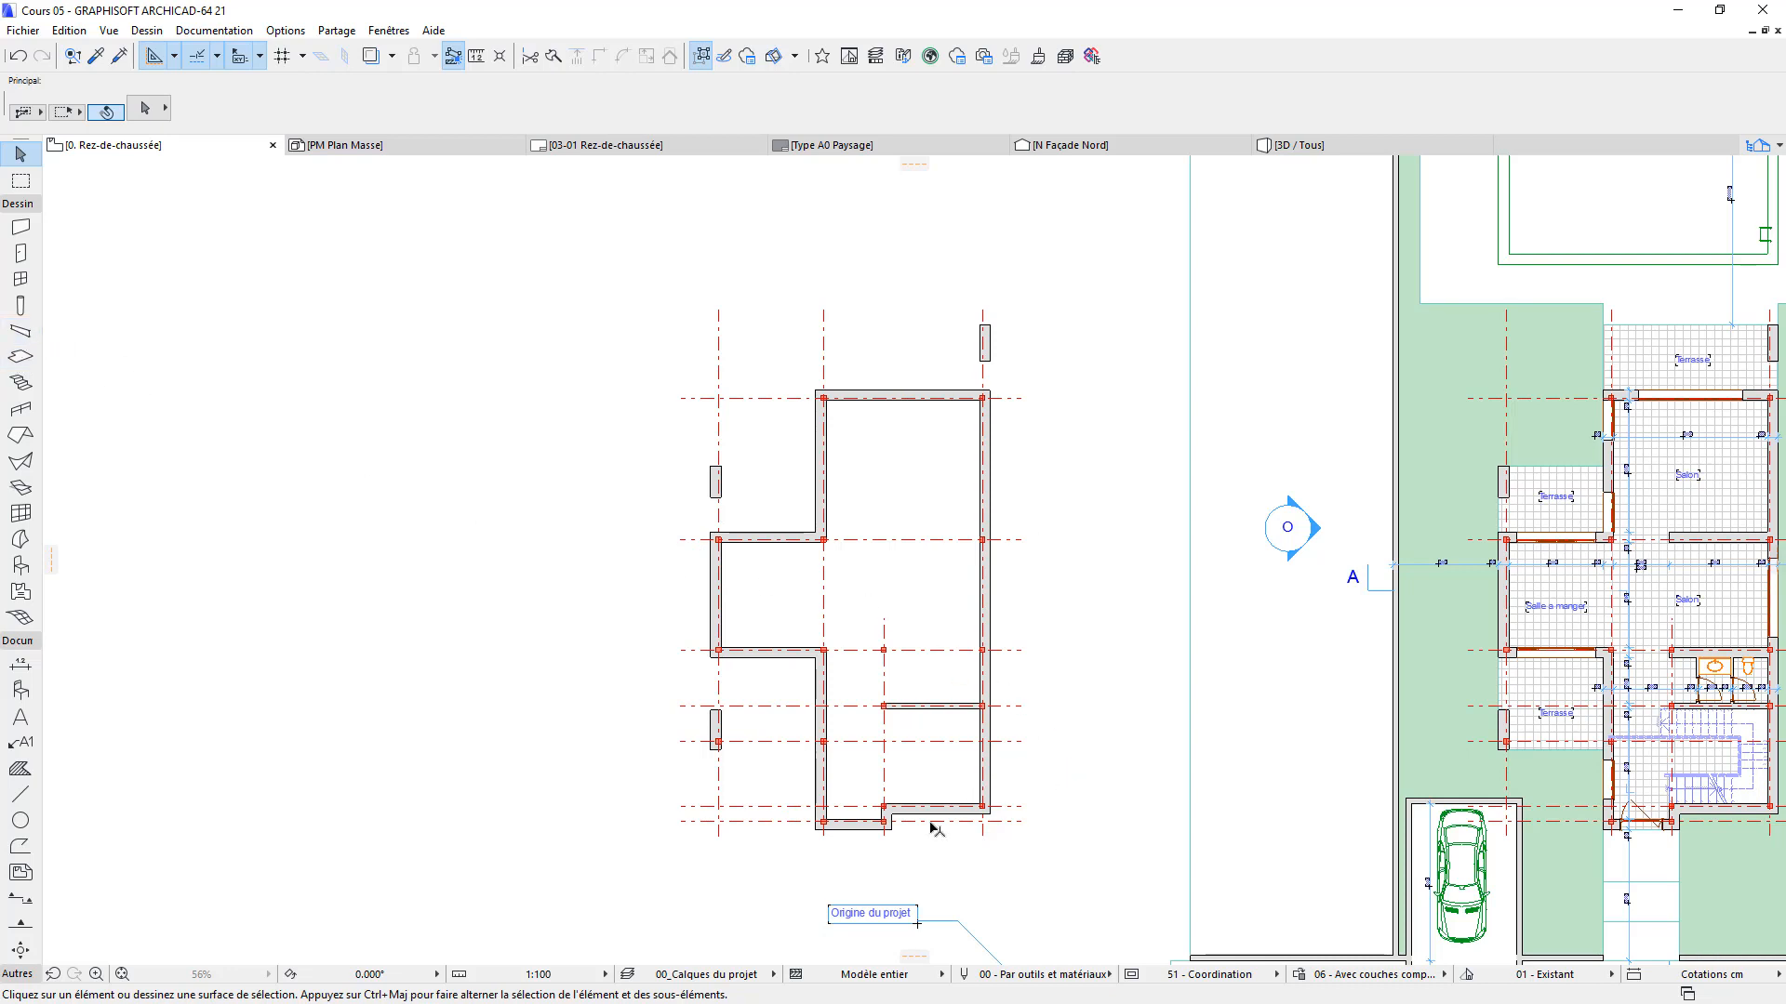
scroll(921, 840, up, 2)
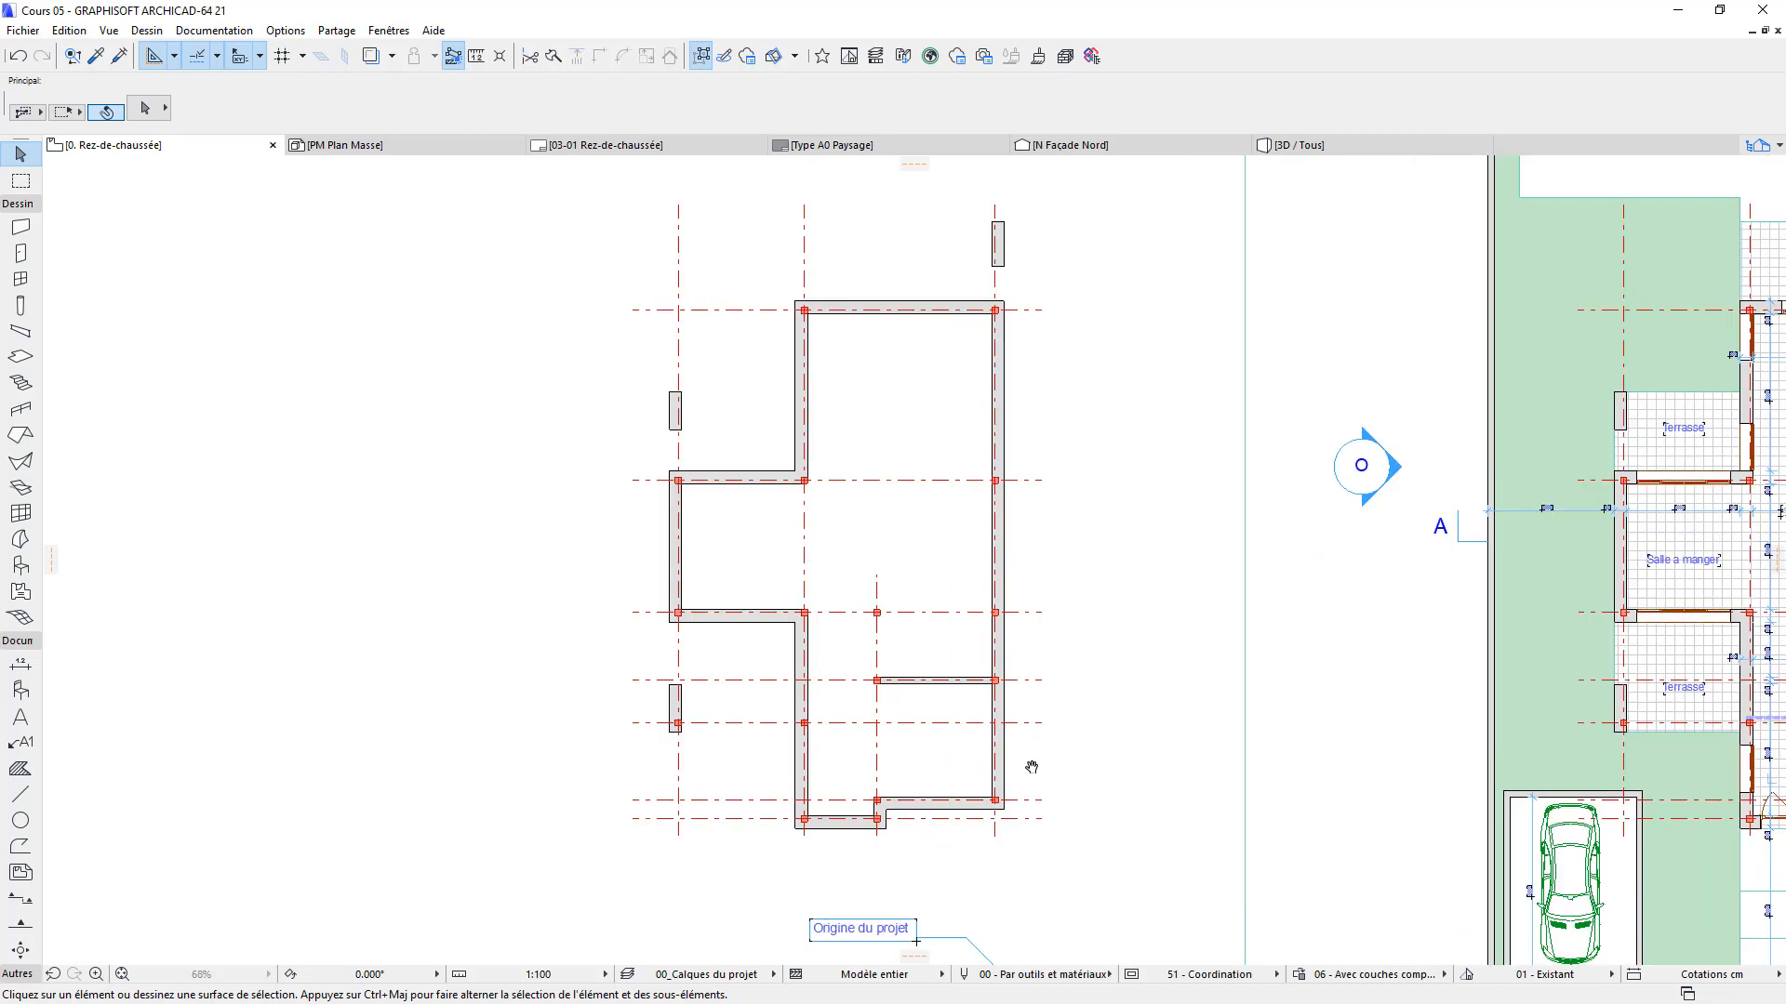
middle_drag(1031, 767, 1032, 777)
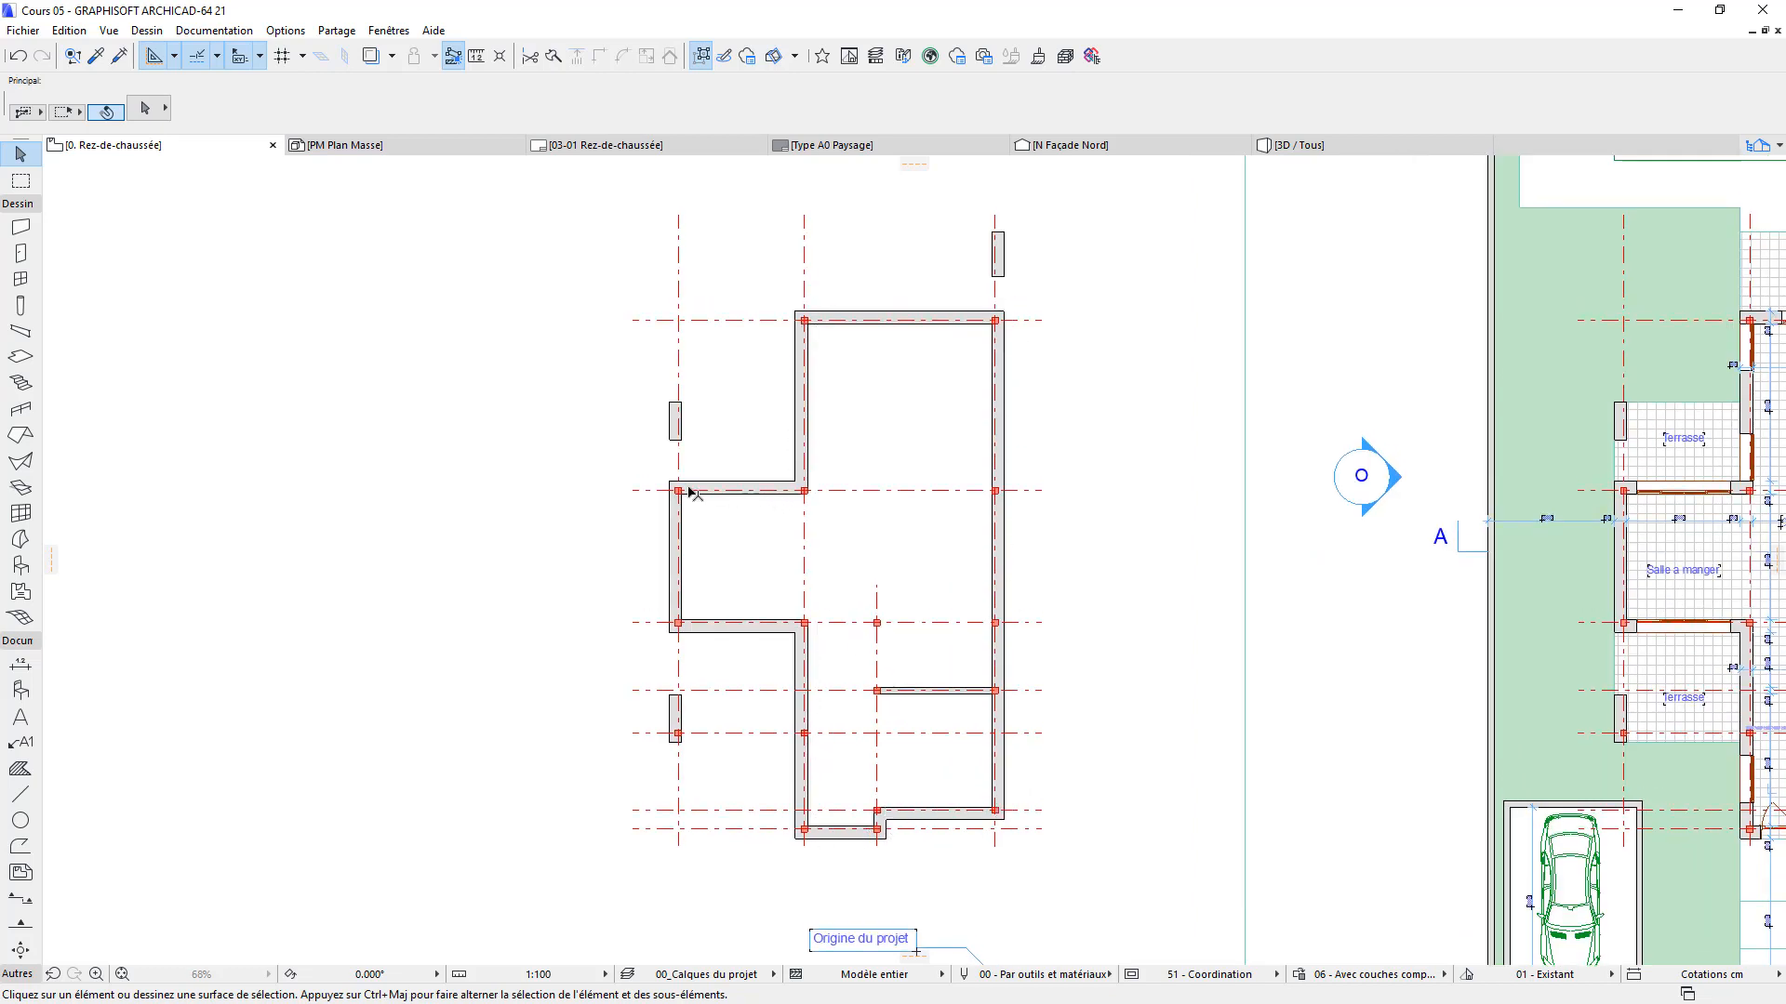
scroll(747, 636, up, 5)
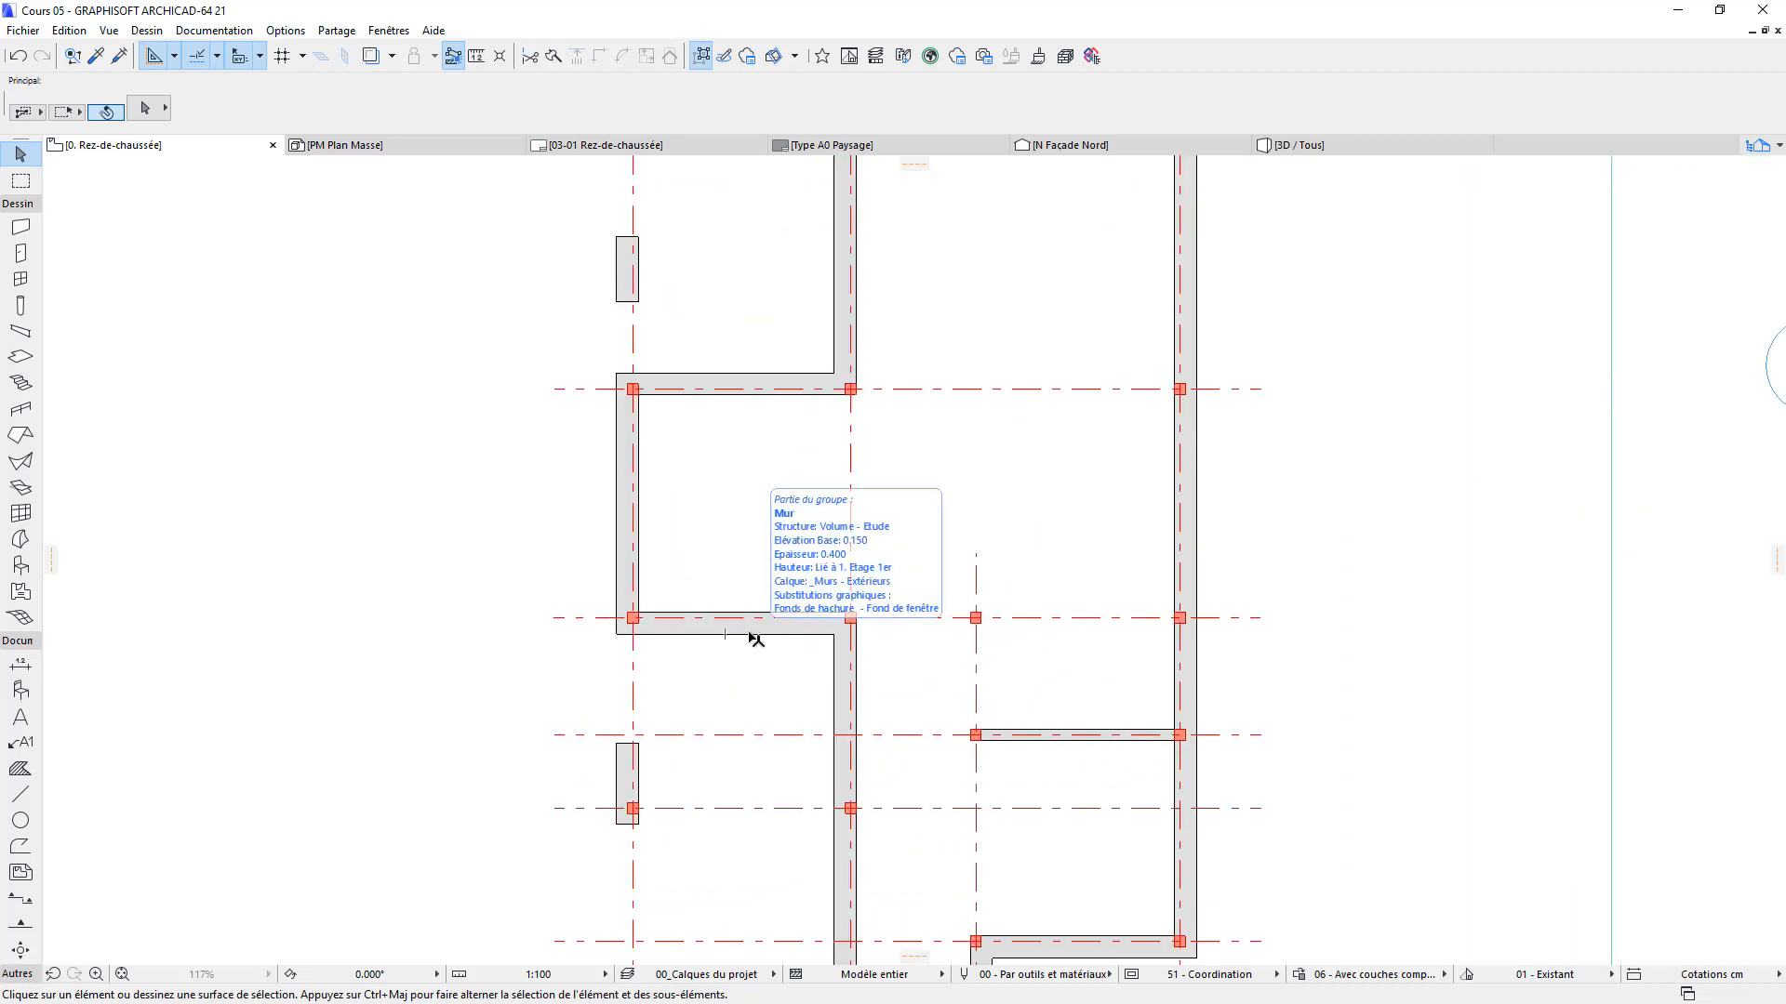
click(750, 636)
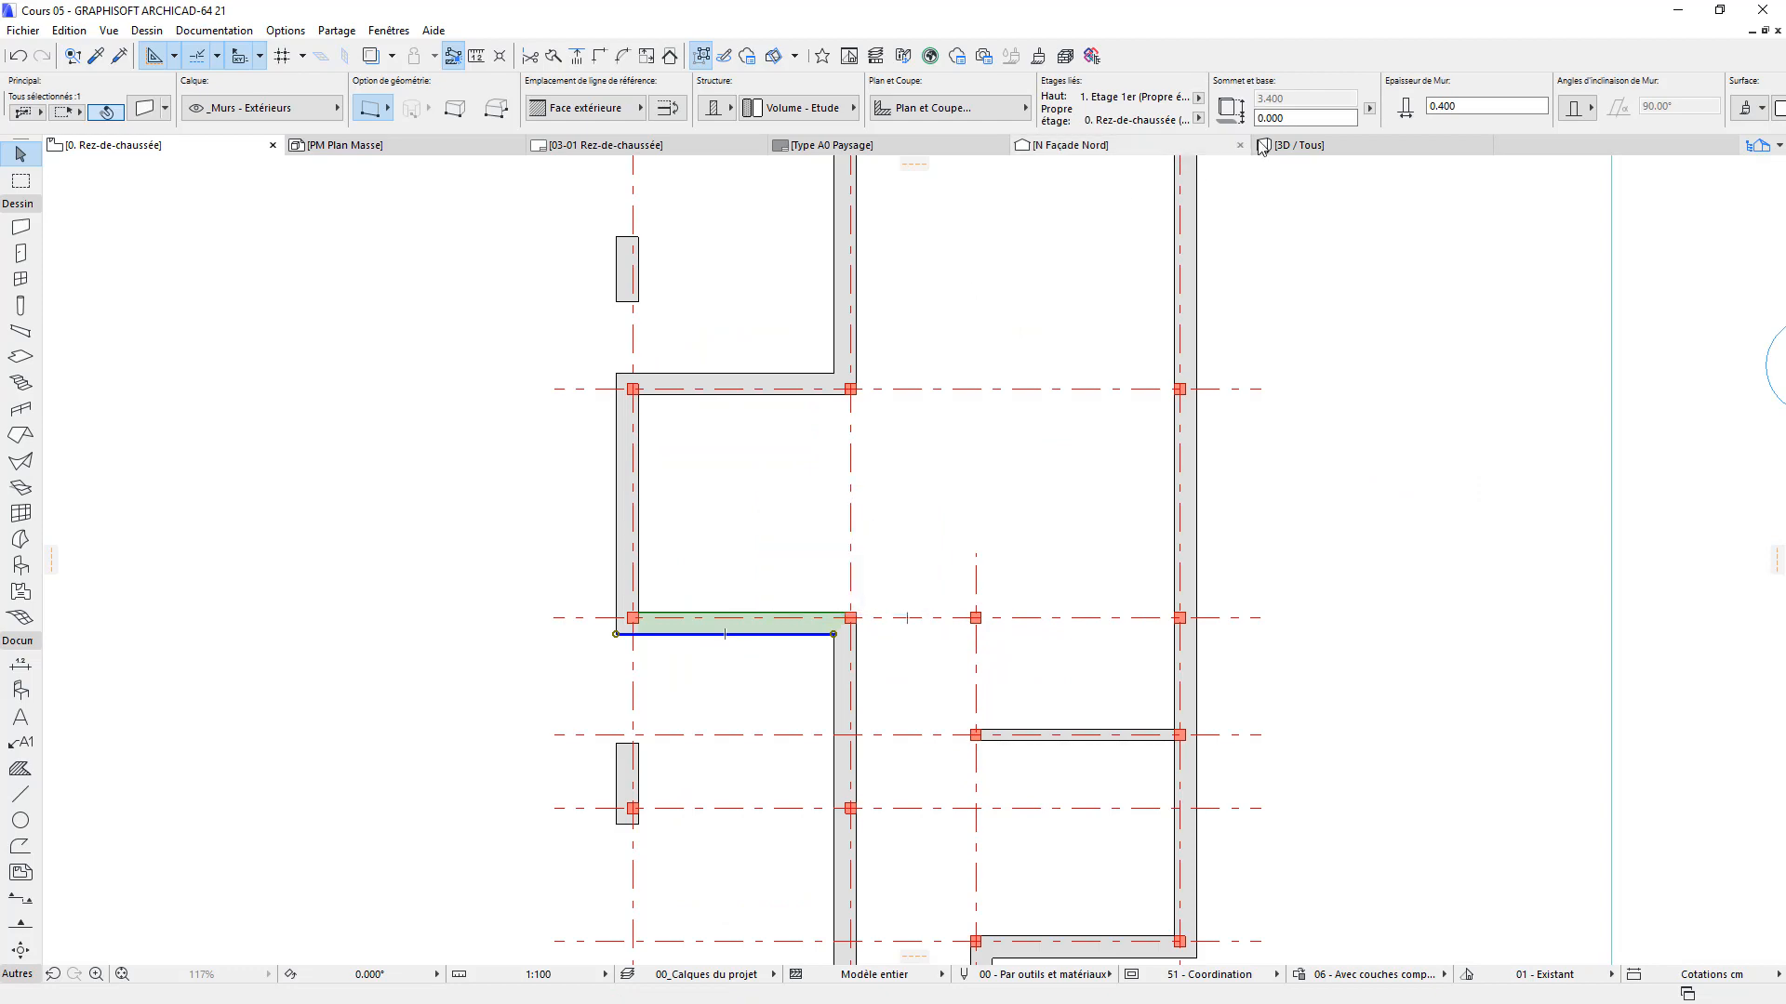
scroll(1358, 251, down, 6)
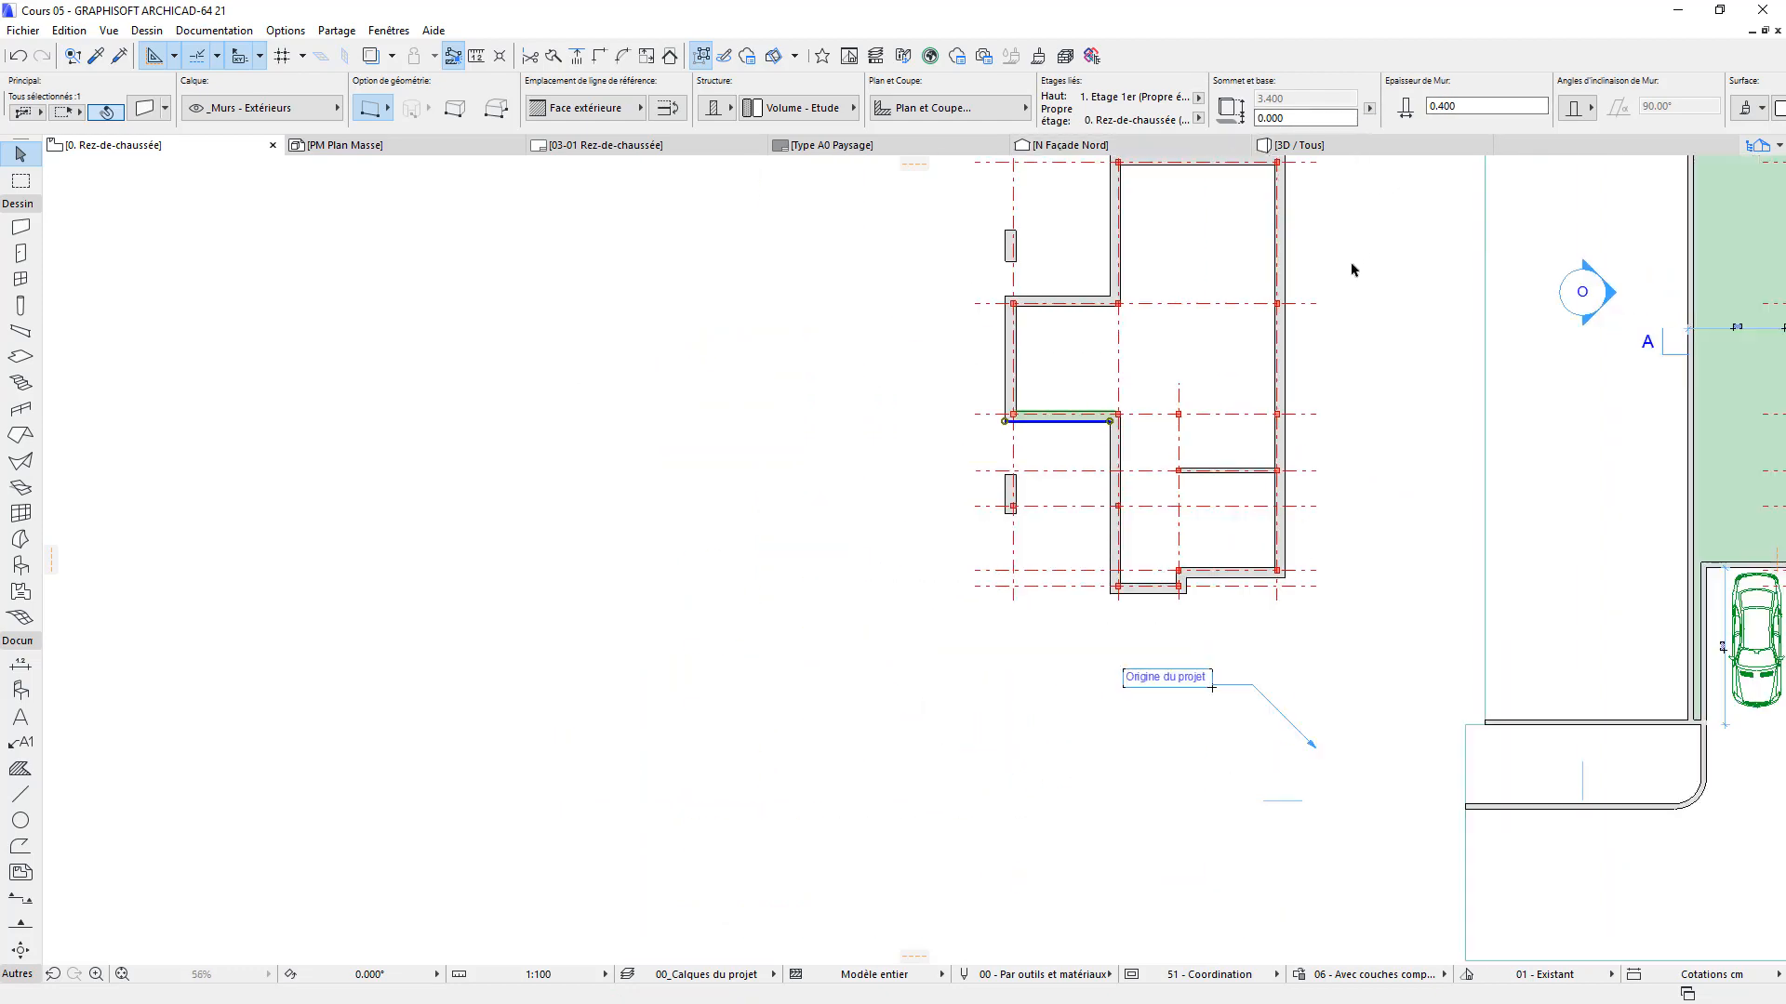
middle_drag(1352, 269, 1026, 403)
scroll(745, 516, up, 2)
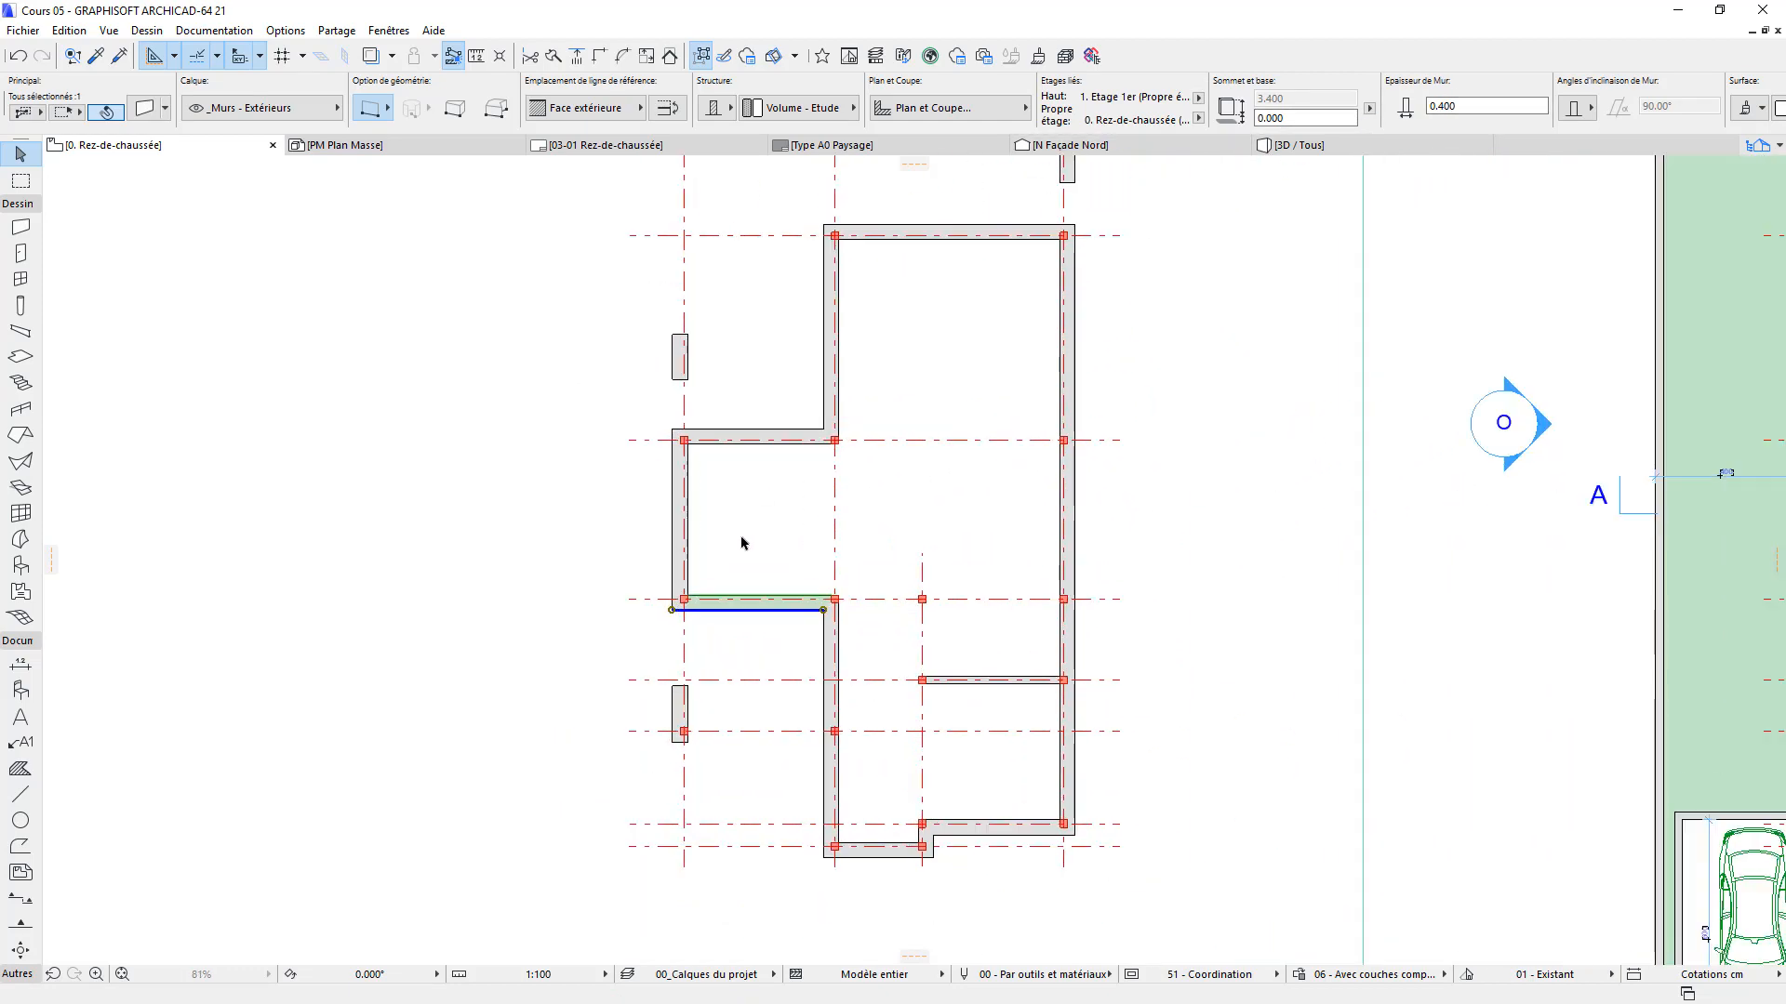
click(764, 551)
scroll(772, 554, down, 1)
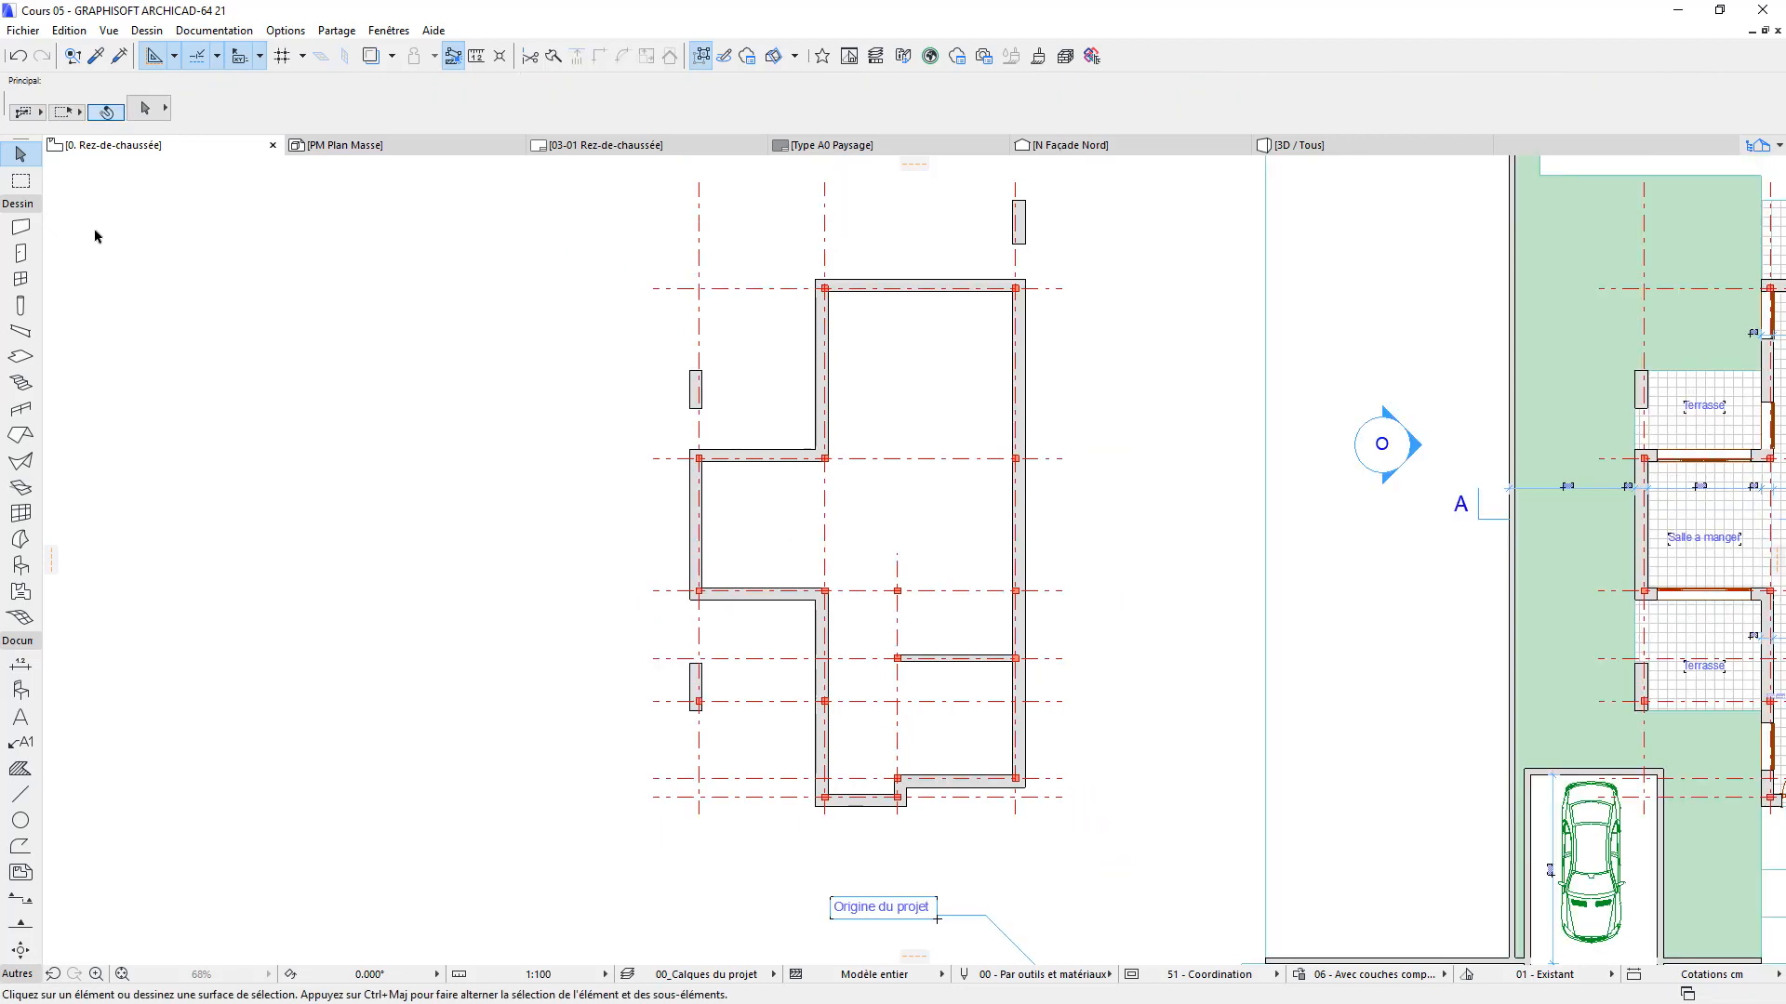
Enclose the copied axes, columns and walls in a rectangular marquee limited to the current storey
click(22, 180)
scroll(1083, 363, down, 2)
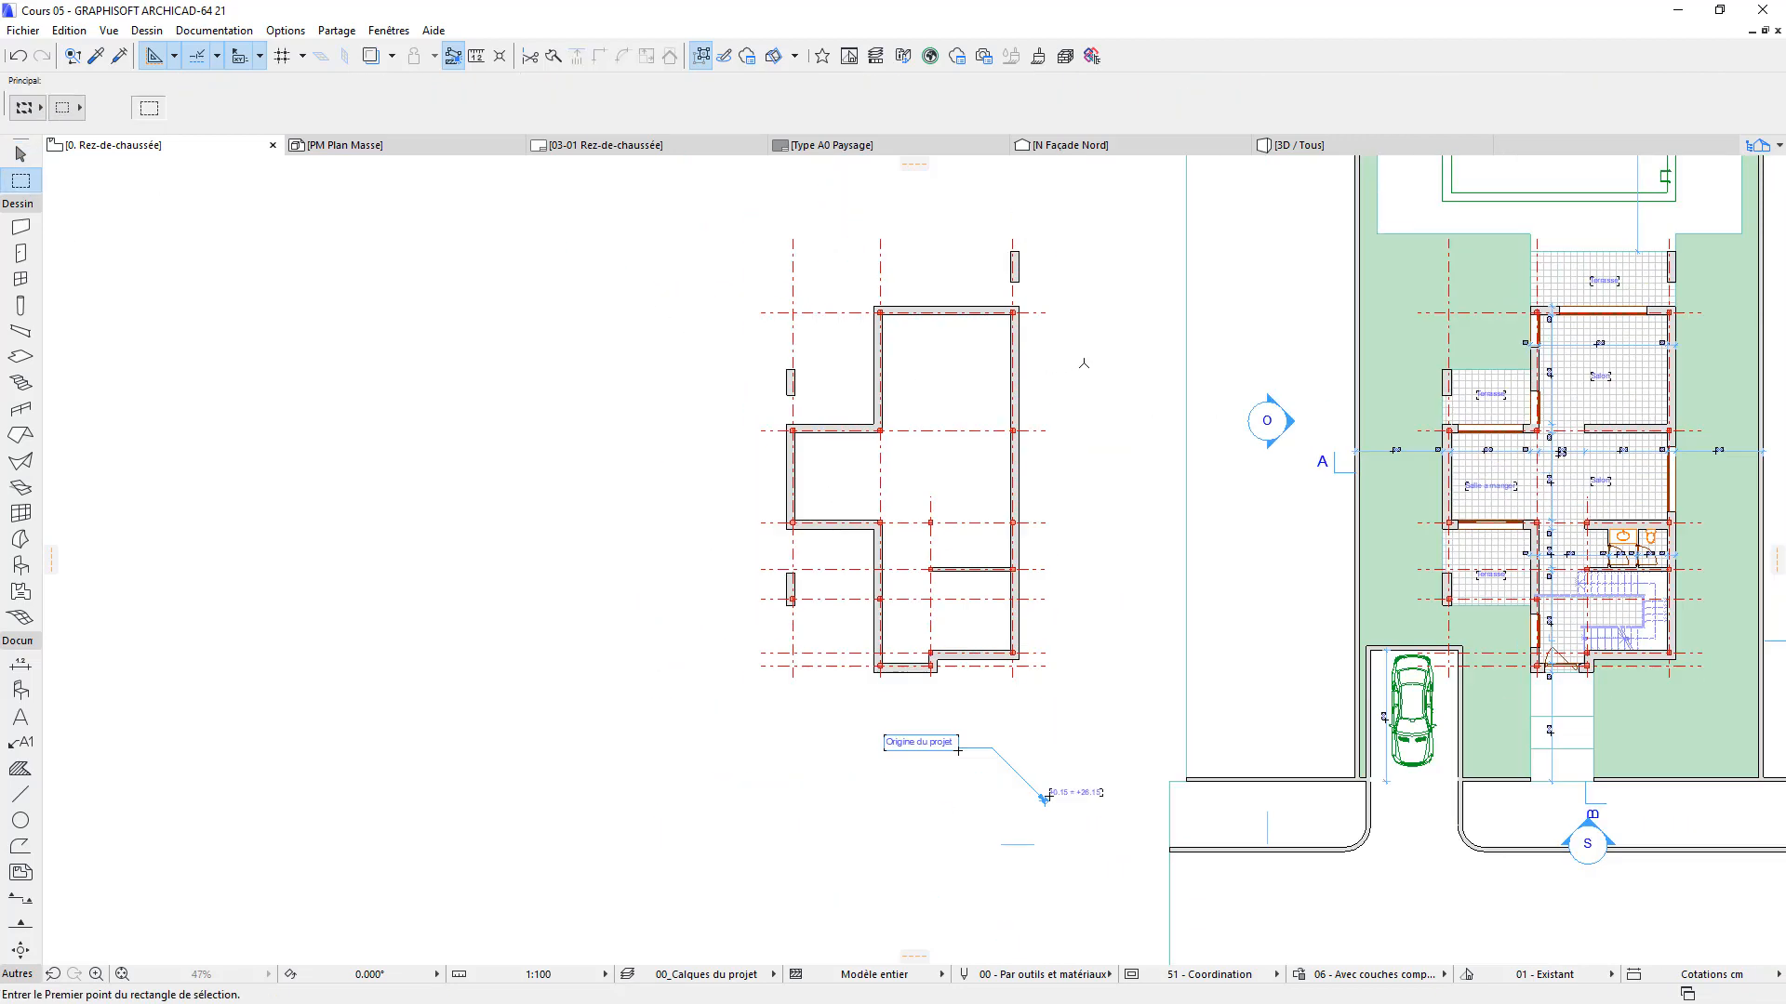
click(742, 212)
click(1104, 693)
click(25, 109)
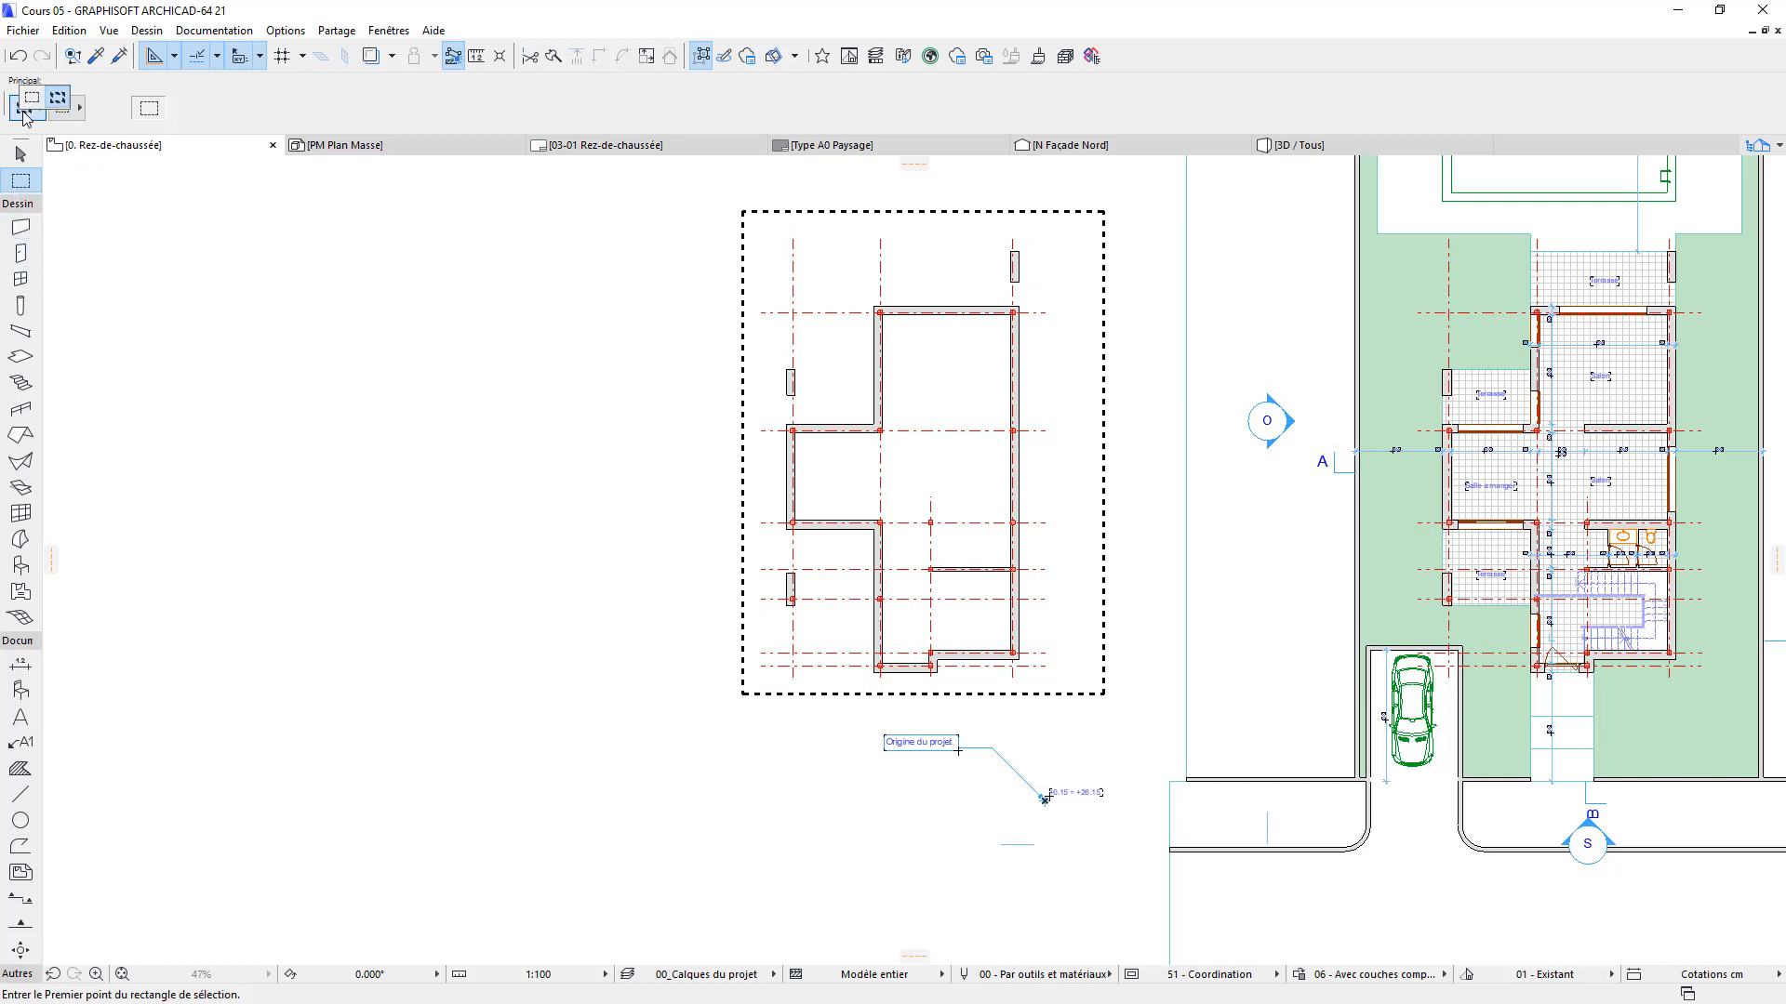
click(31, 97)
Select all walls inside the marquee, unlink their tops from the upper storey and set their height to 0.6 m
click(21, 226)
key(ctrl+a)
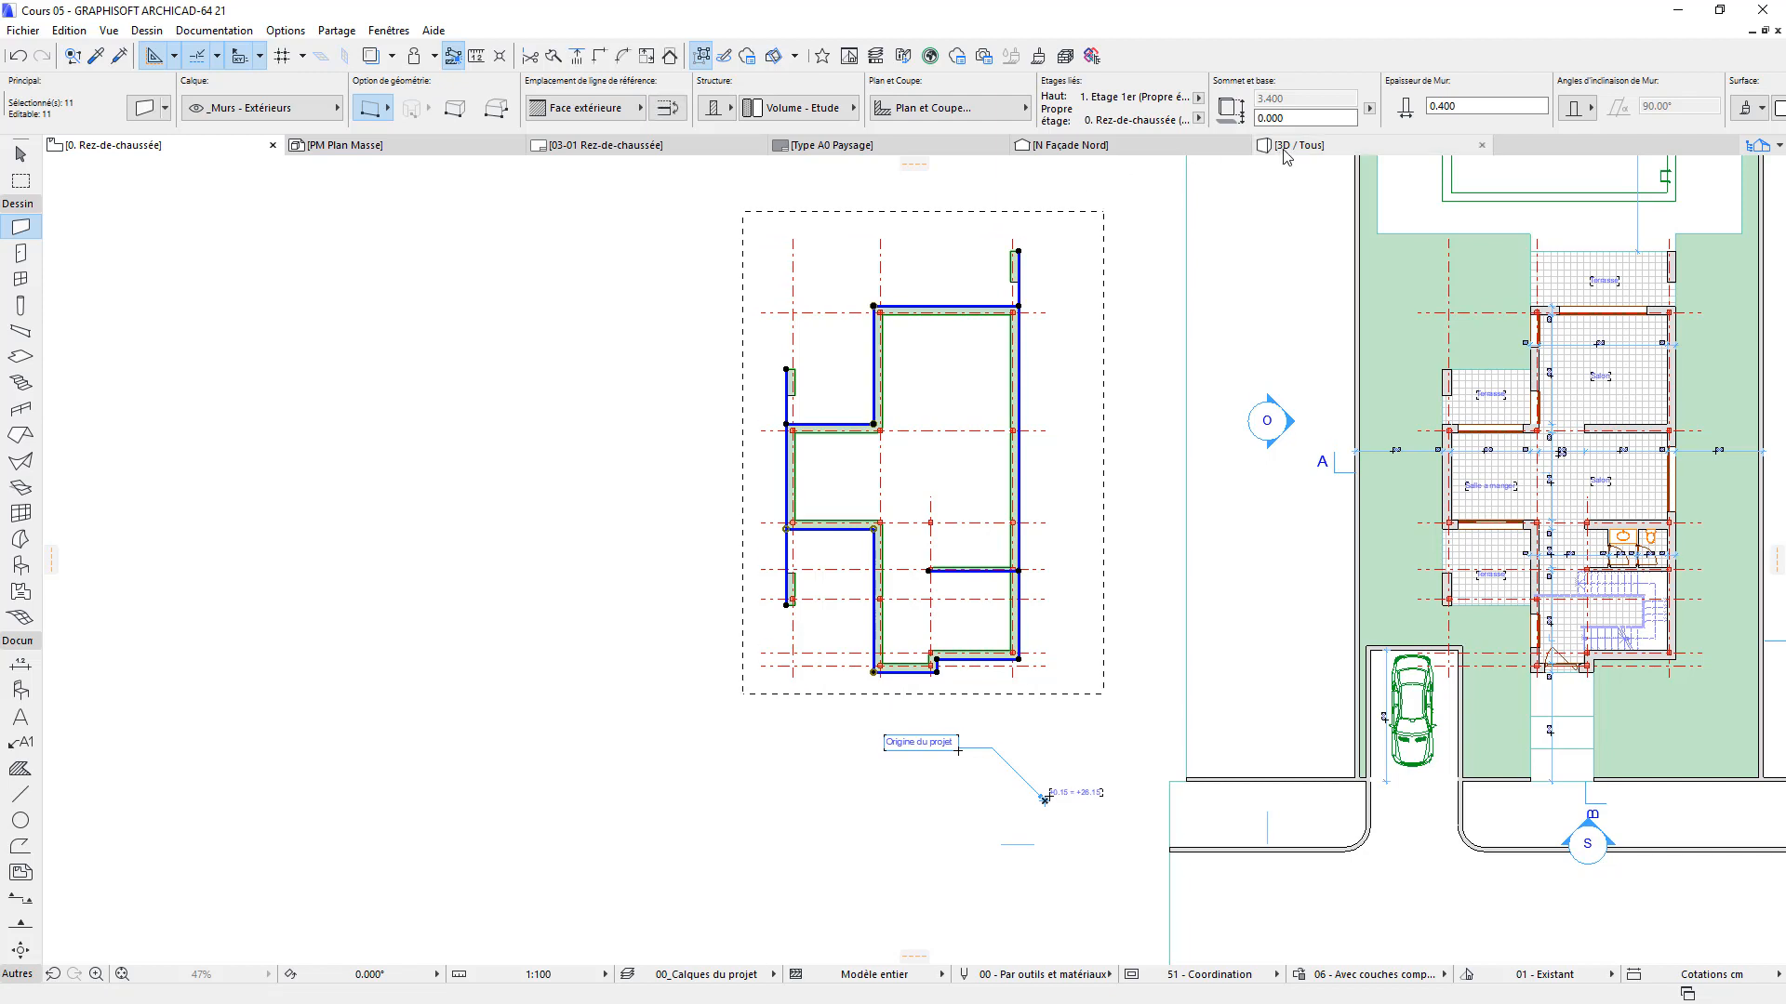
click(1197, 97)
click(1242, 144)
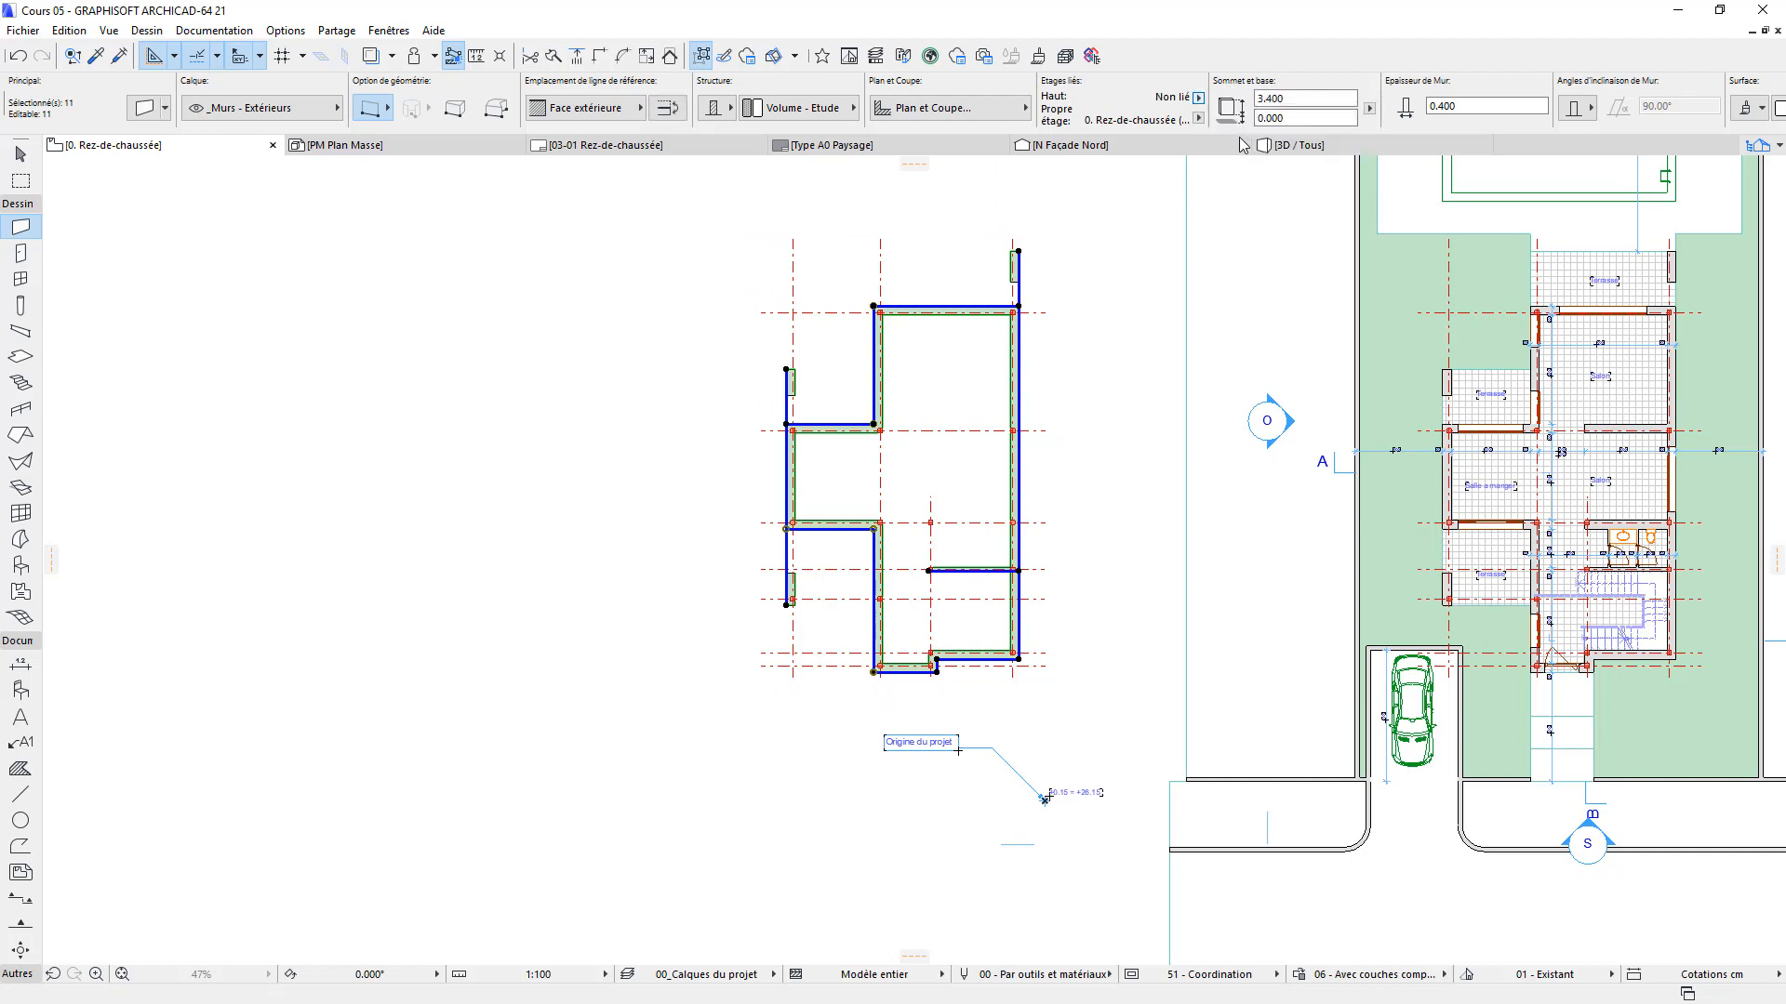
click(1294, 97)
text(.6)
key(Escape)
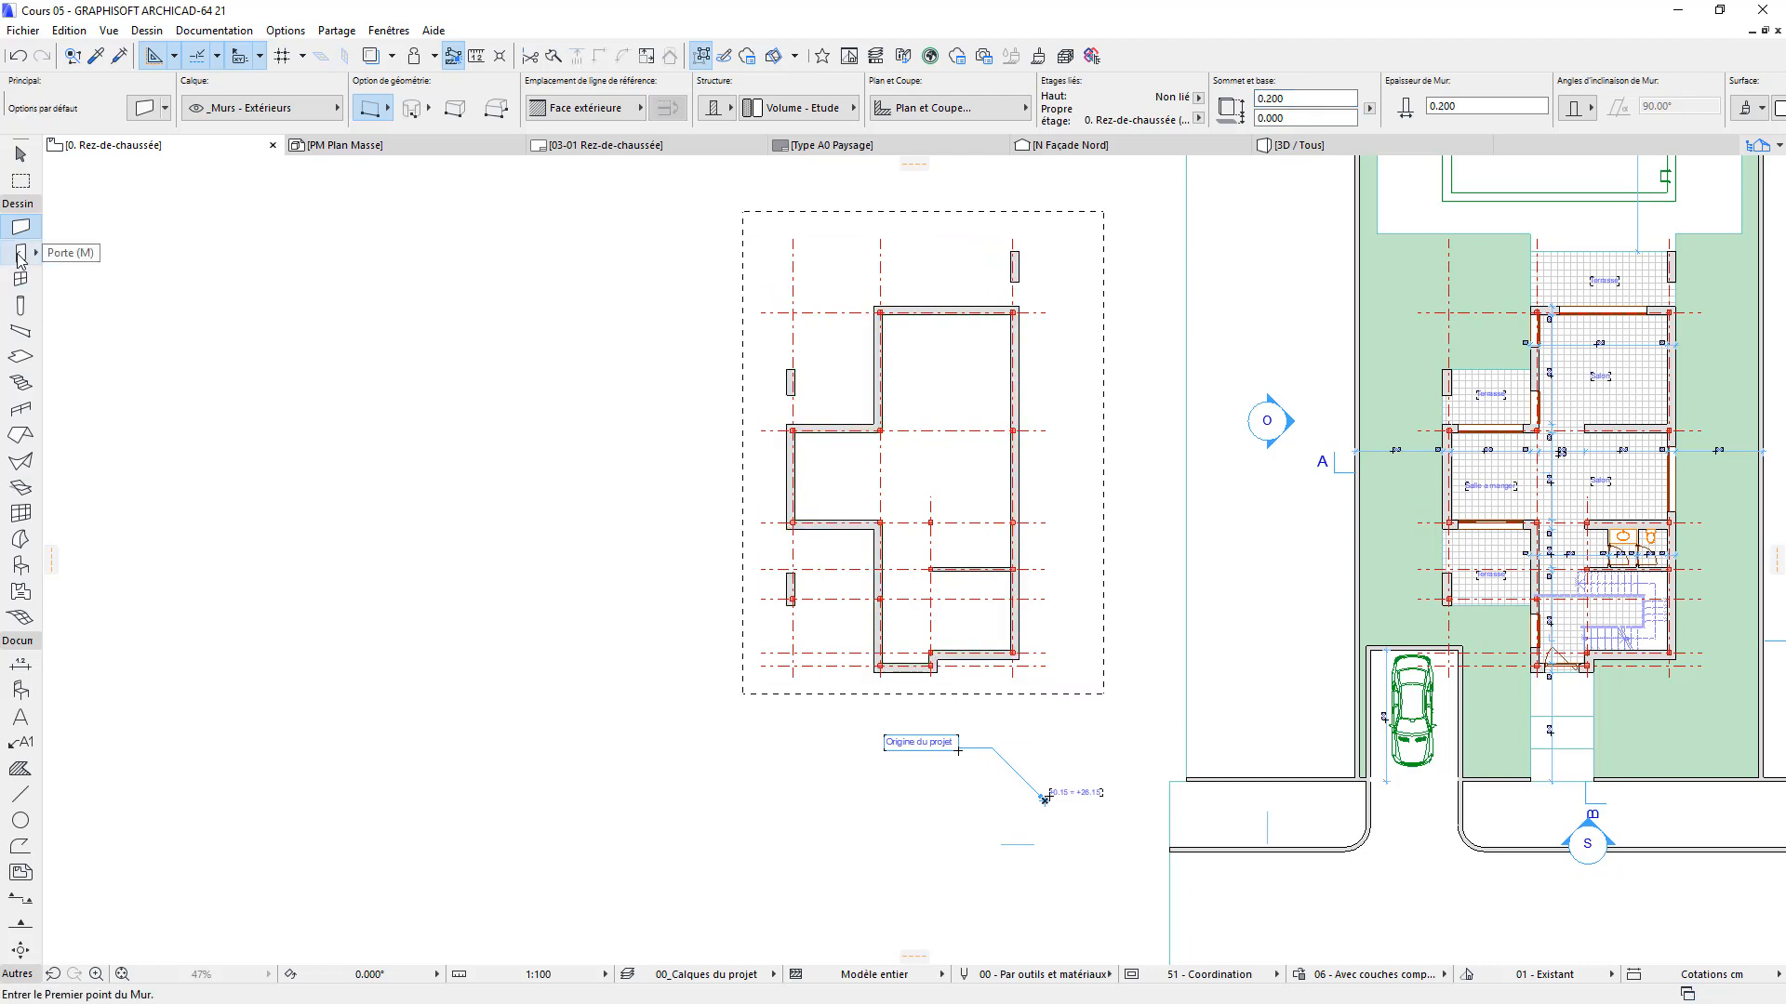
Select all columns inside the marquee and set their core dimensions to 1.200 x 1.200
click(21, 303)
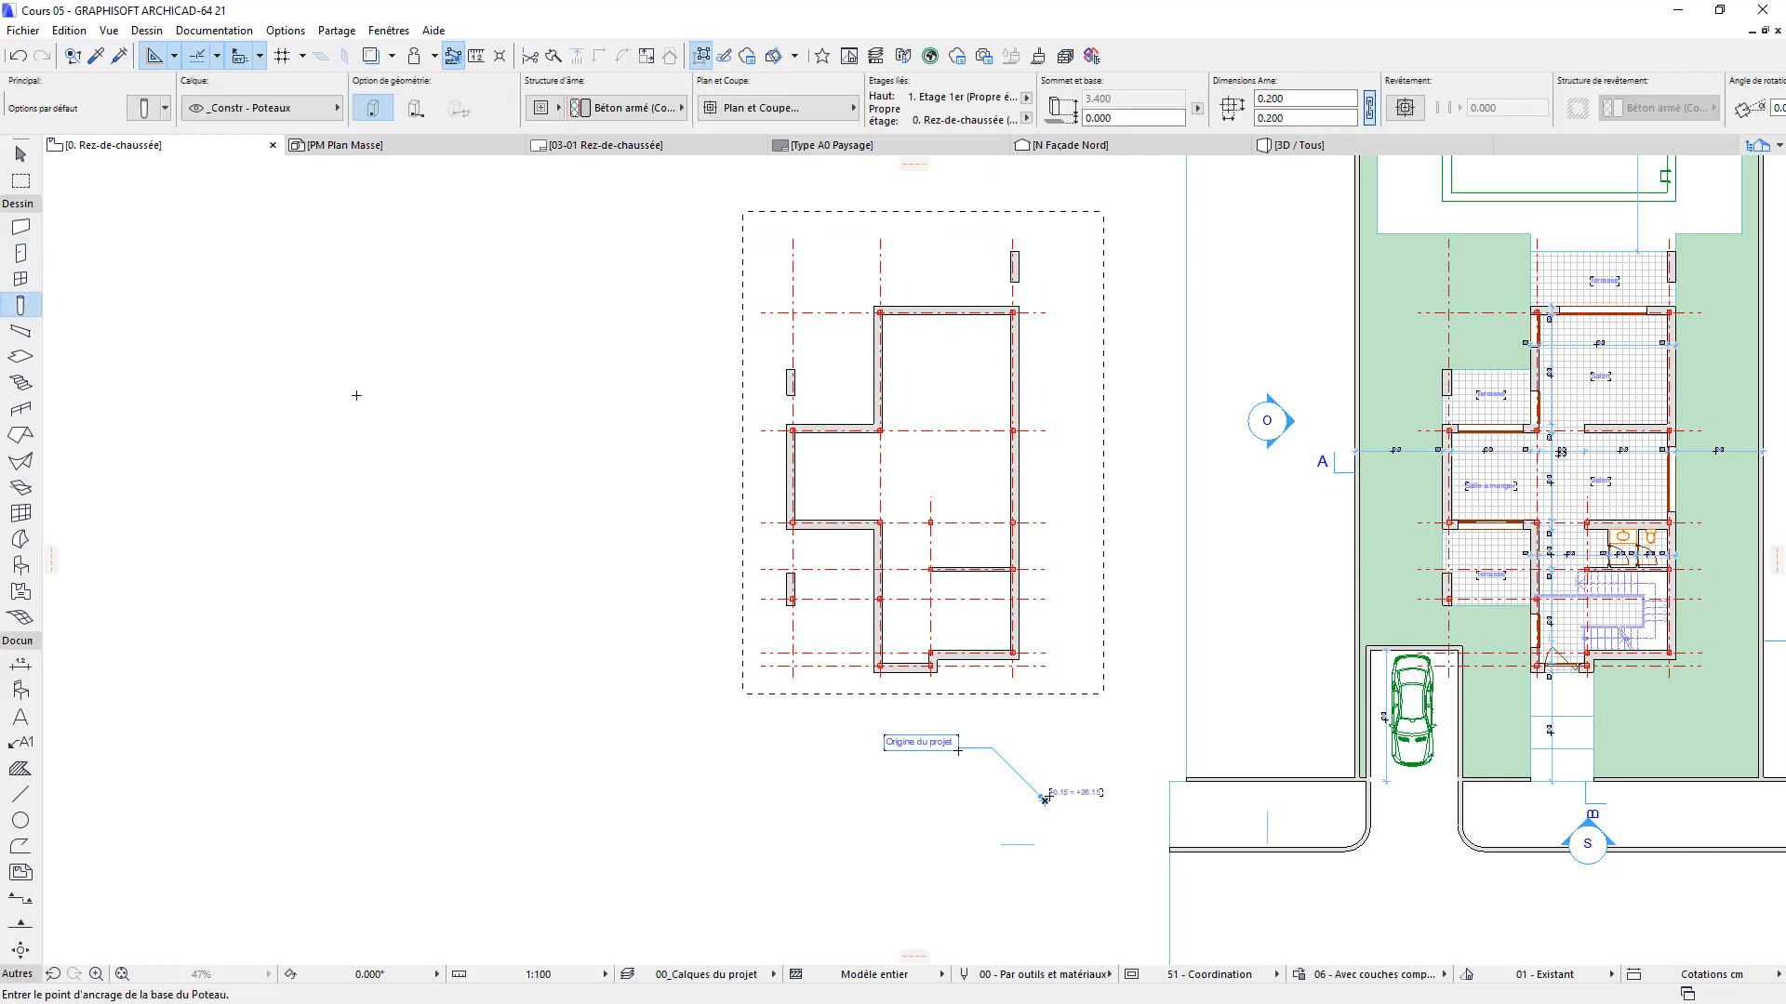
key(ctrl+a)
click(1318, 99)
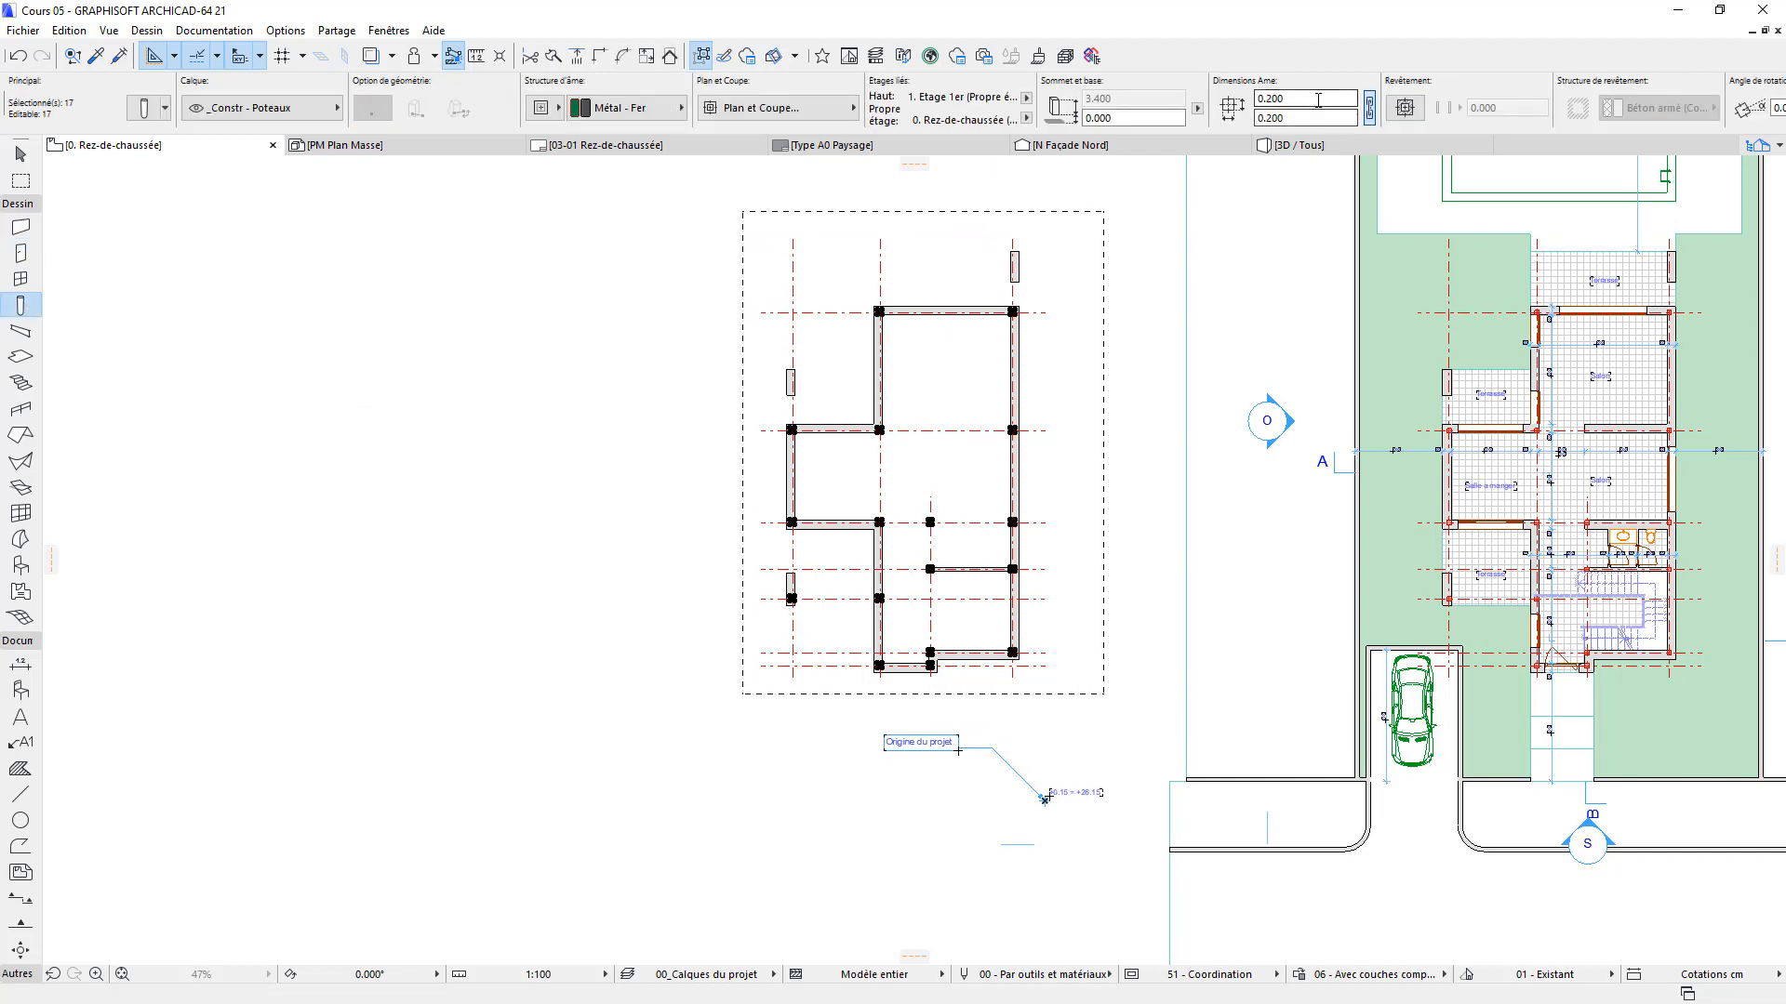
text(1.2)
click(1316, 118)
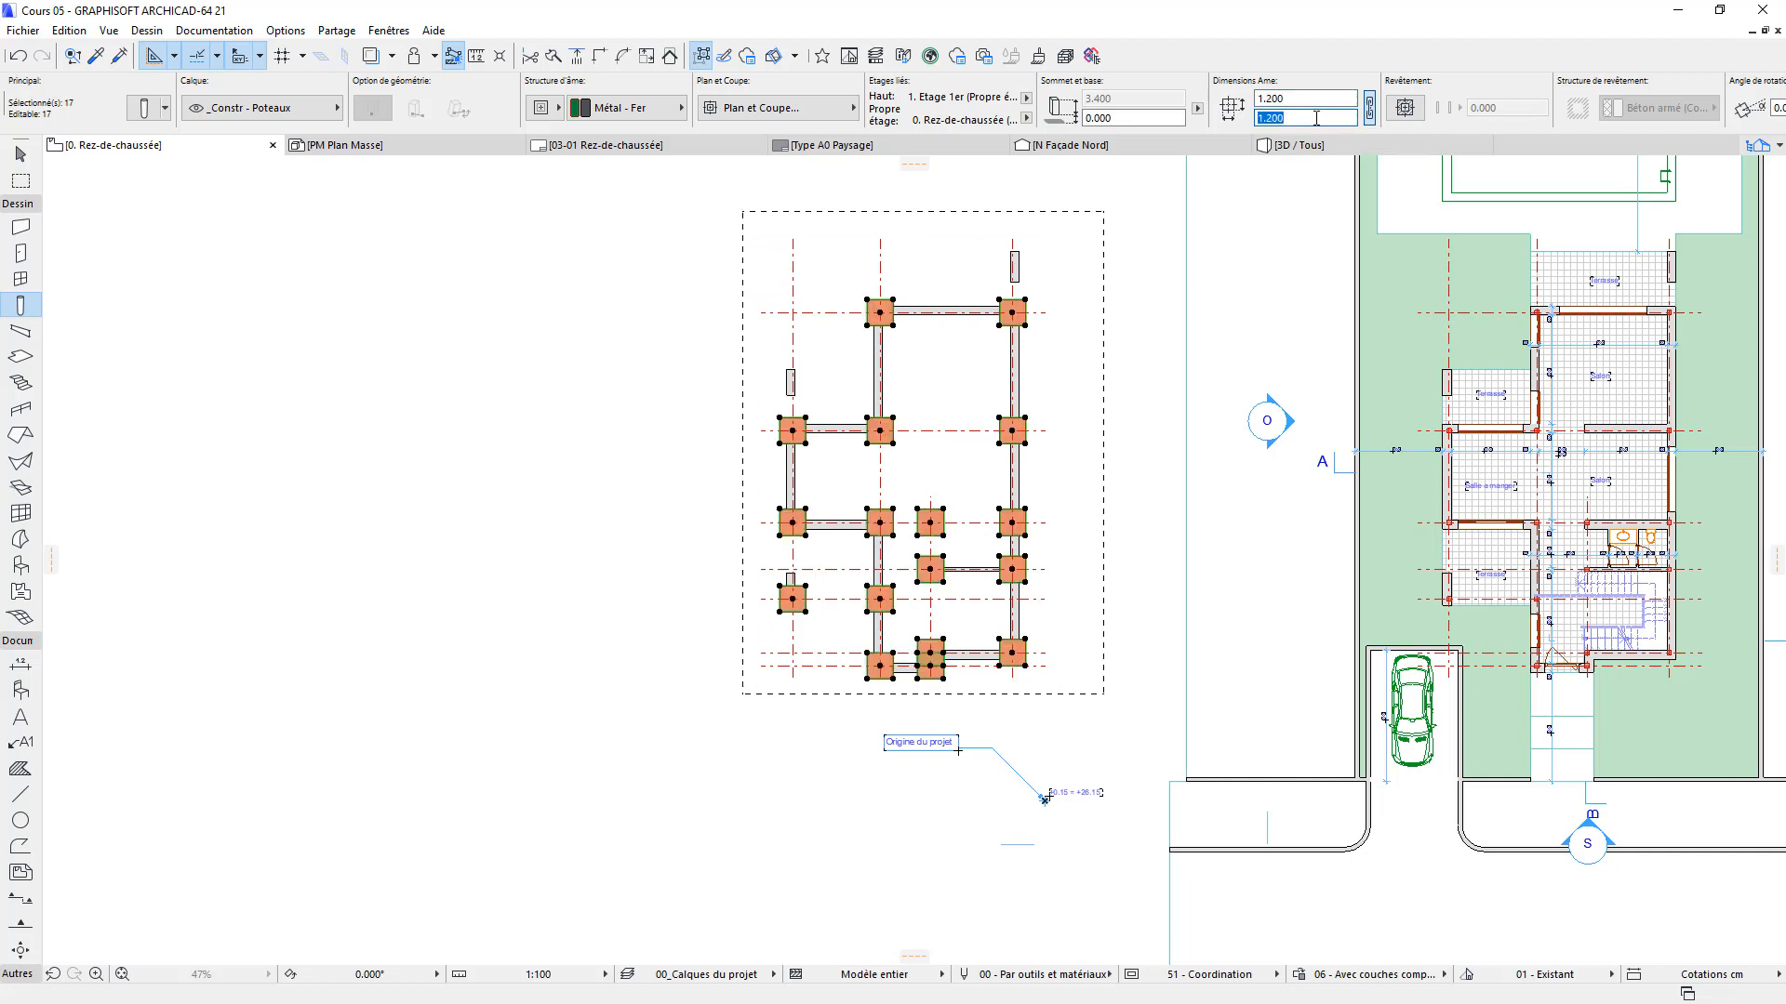
Open the first core dimension of the selected columns for editing and clear it
click(1315, 98)
key(BackSpace)
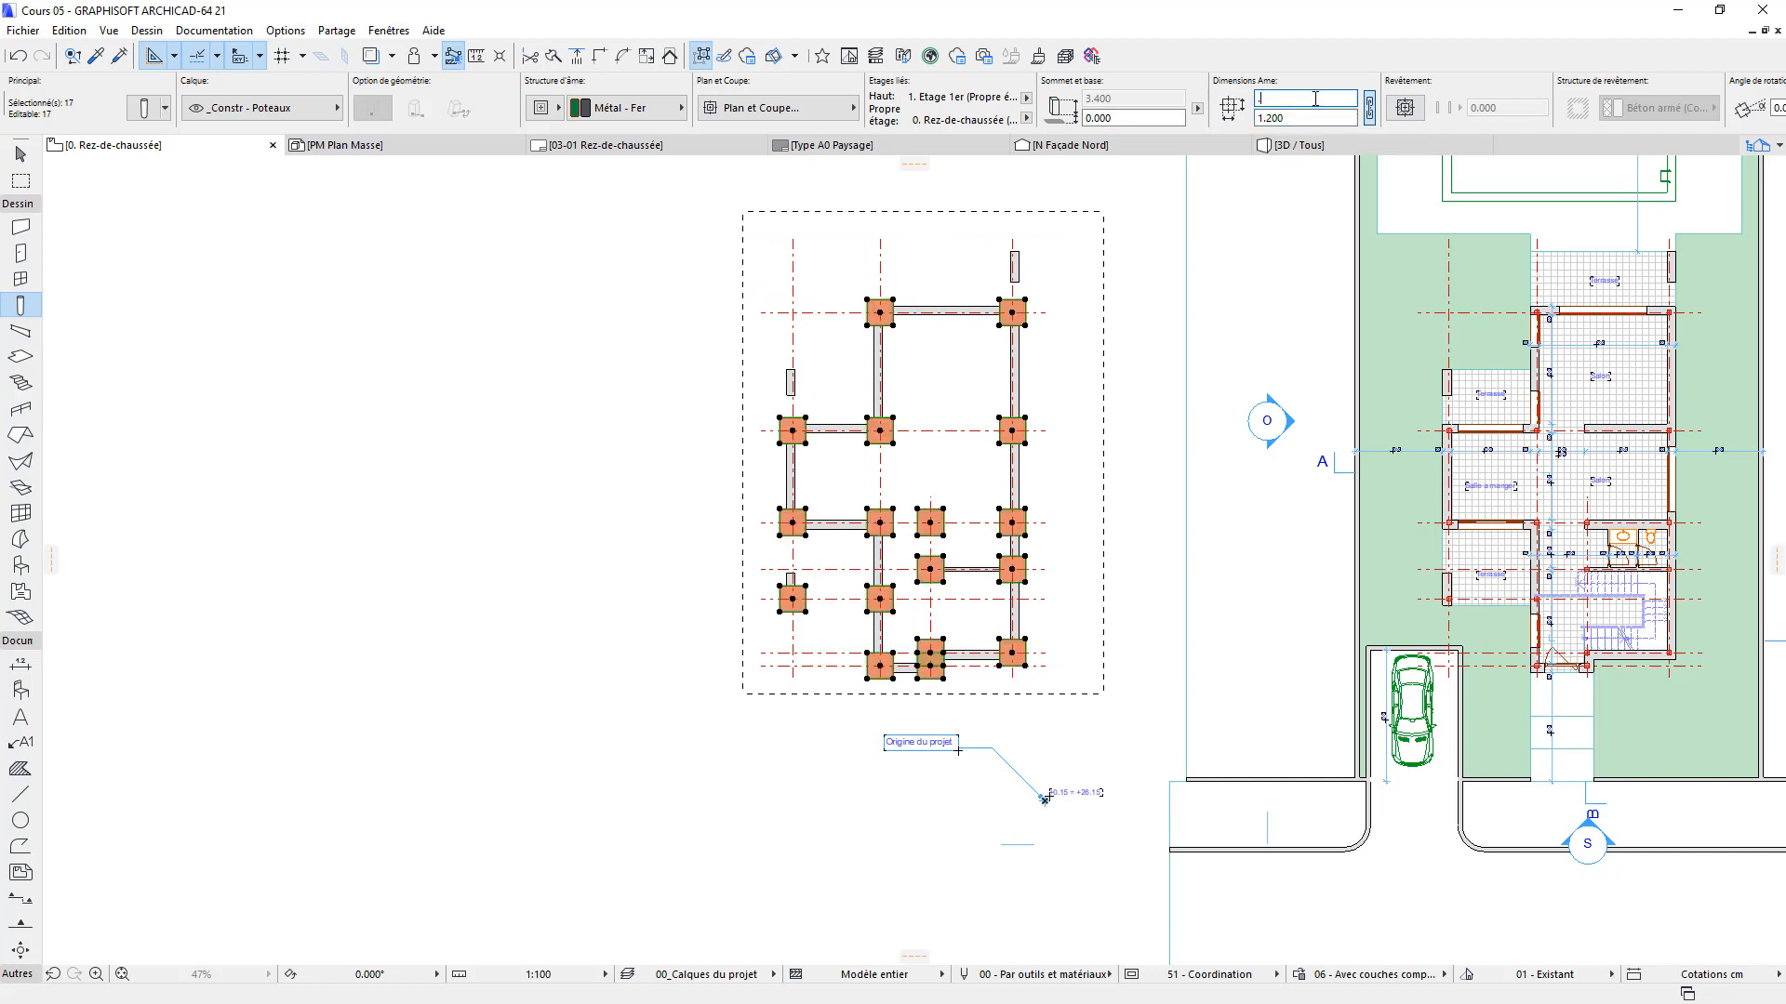
Resize the selected metal columns to 0.200 by 0.200, with their top unlinked from the storey and a height of 1.2
text(.2)
key(Return)
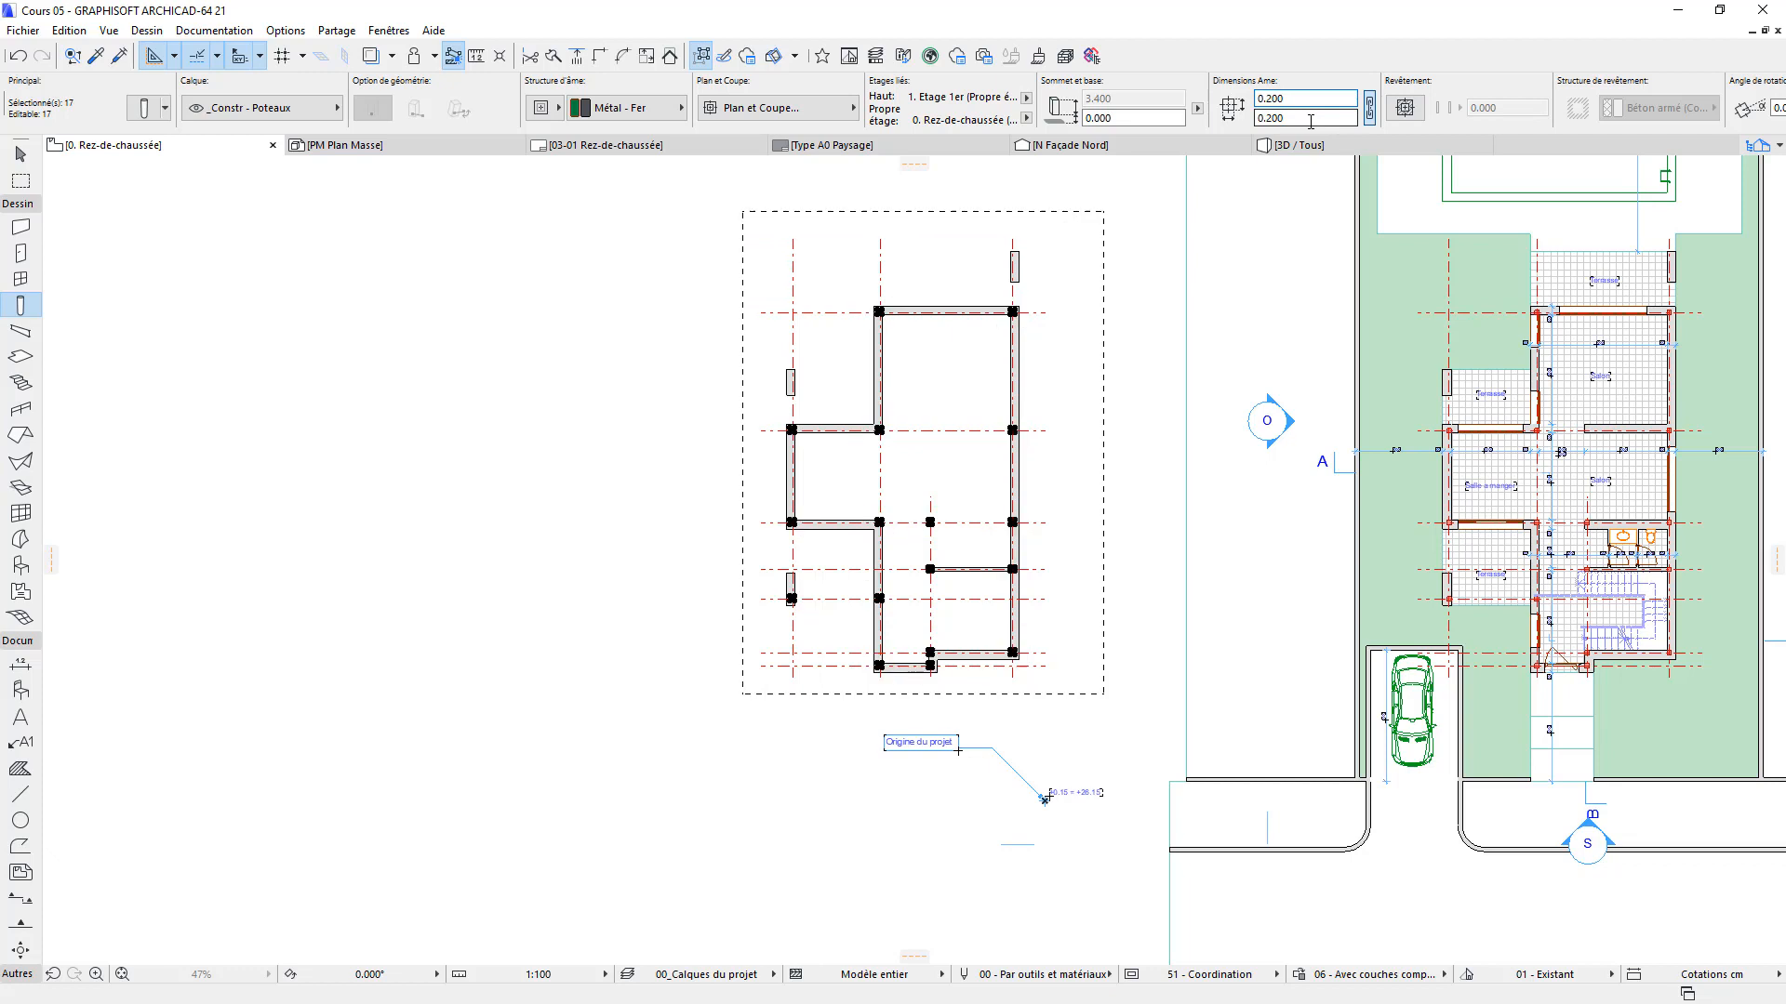
click(1026, 97)
click(1074, 137)
click(1139, 99)
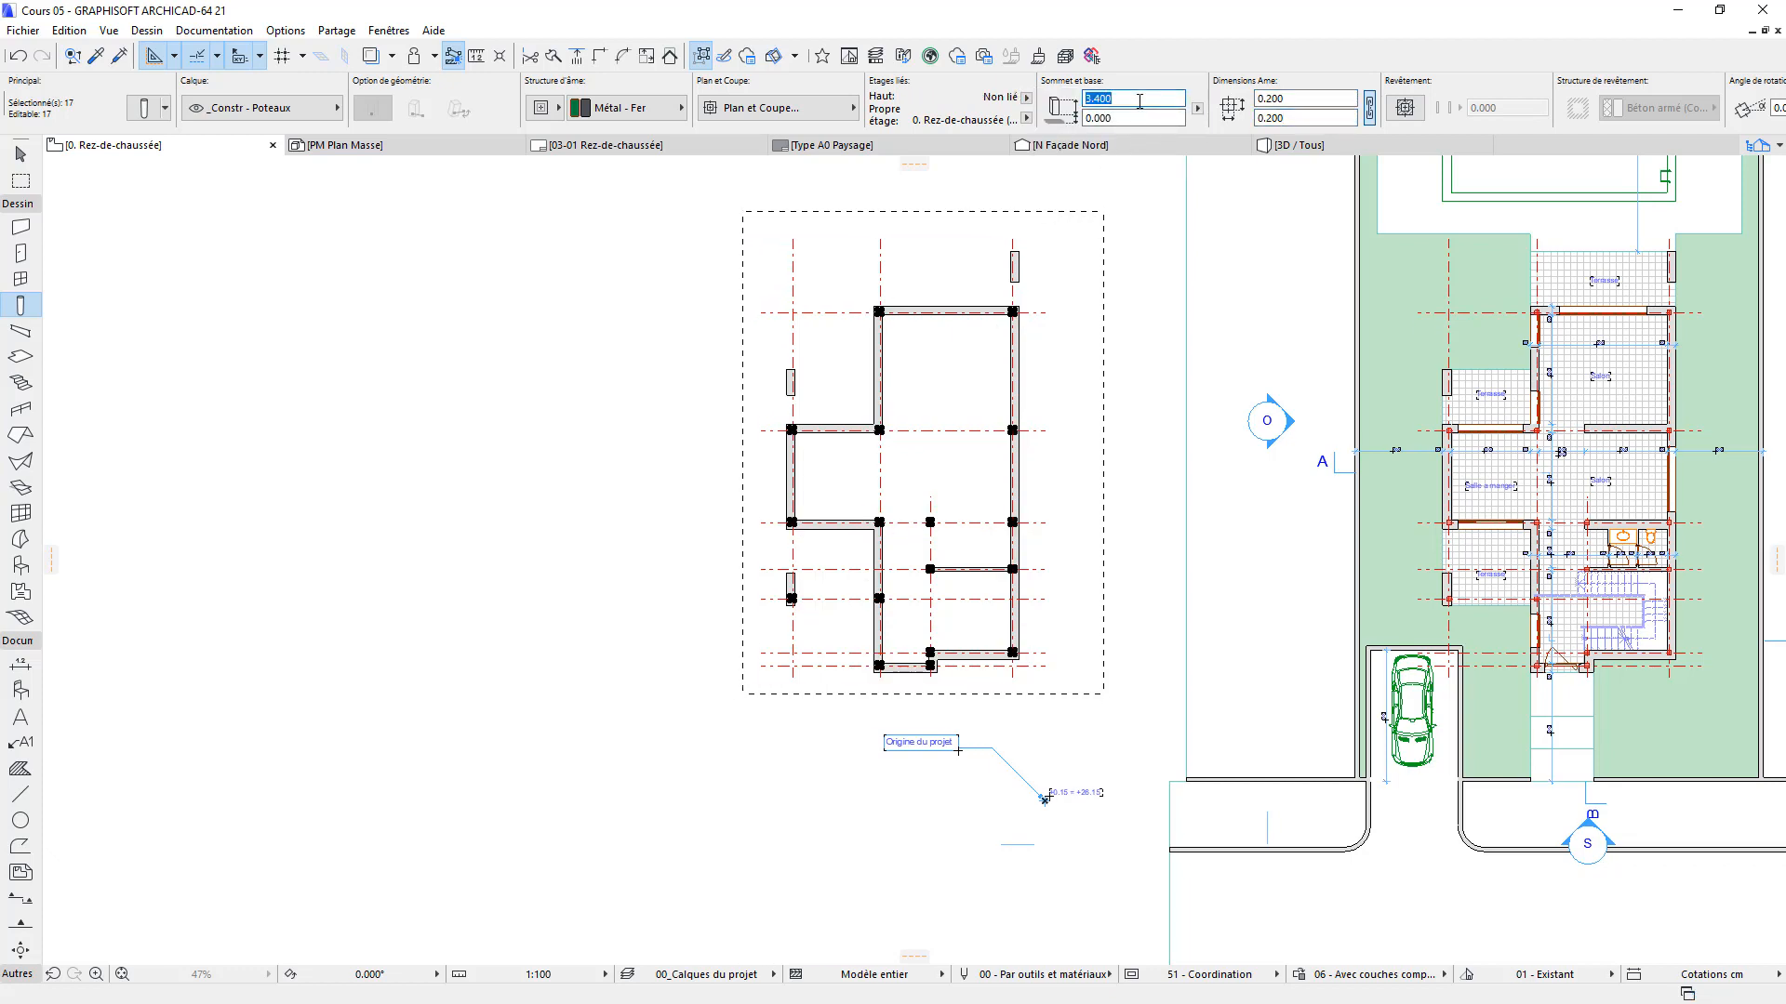
text(1.2)
key(Return)
key(Escape)
click(21, 157)
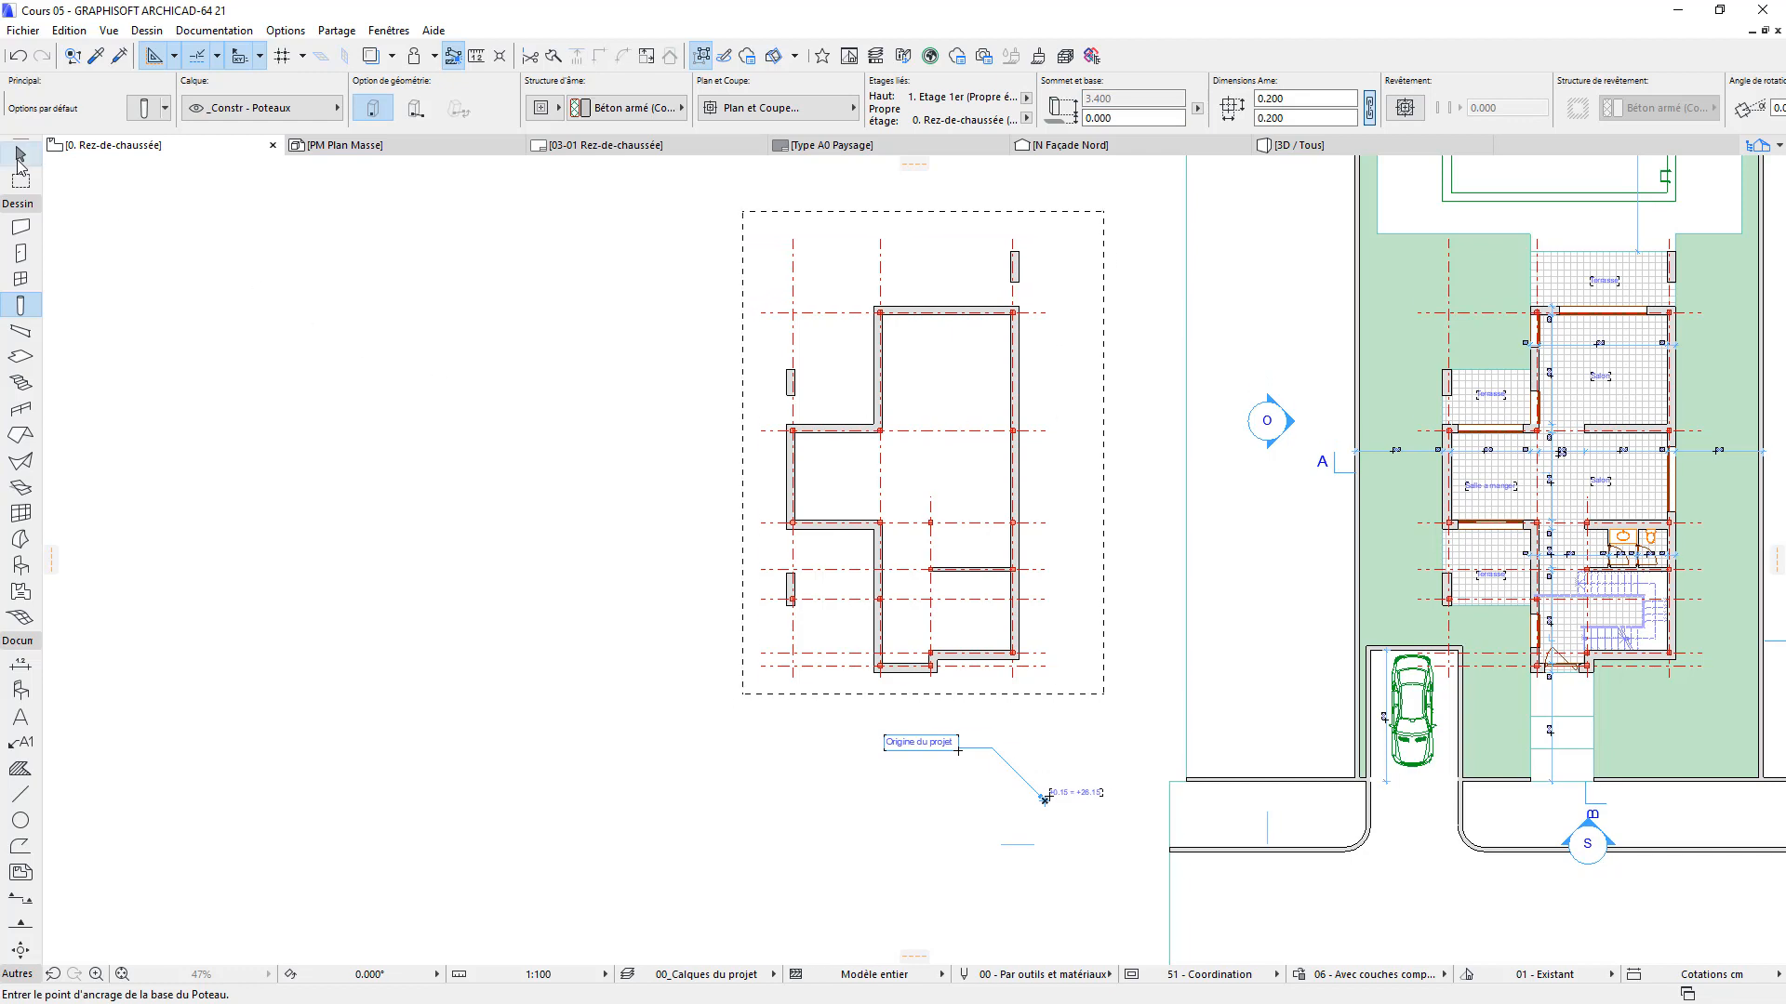
Copy the ground-floor slab 30 m horizontally to the left, onto the foundation plan copy
click(1634, 389)
click(1632, 388)
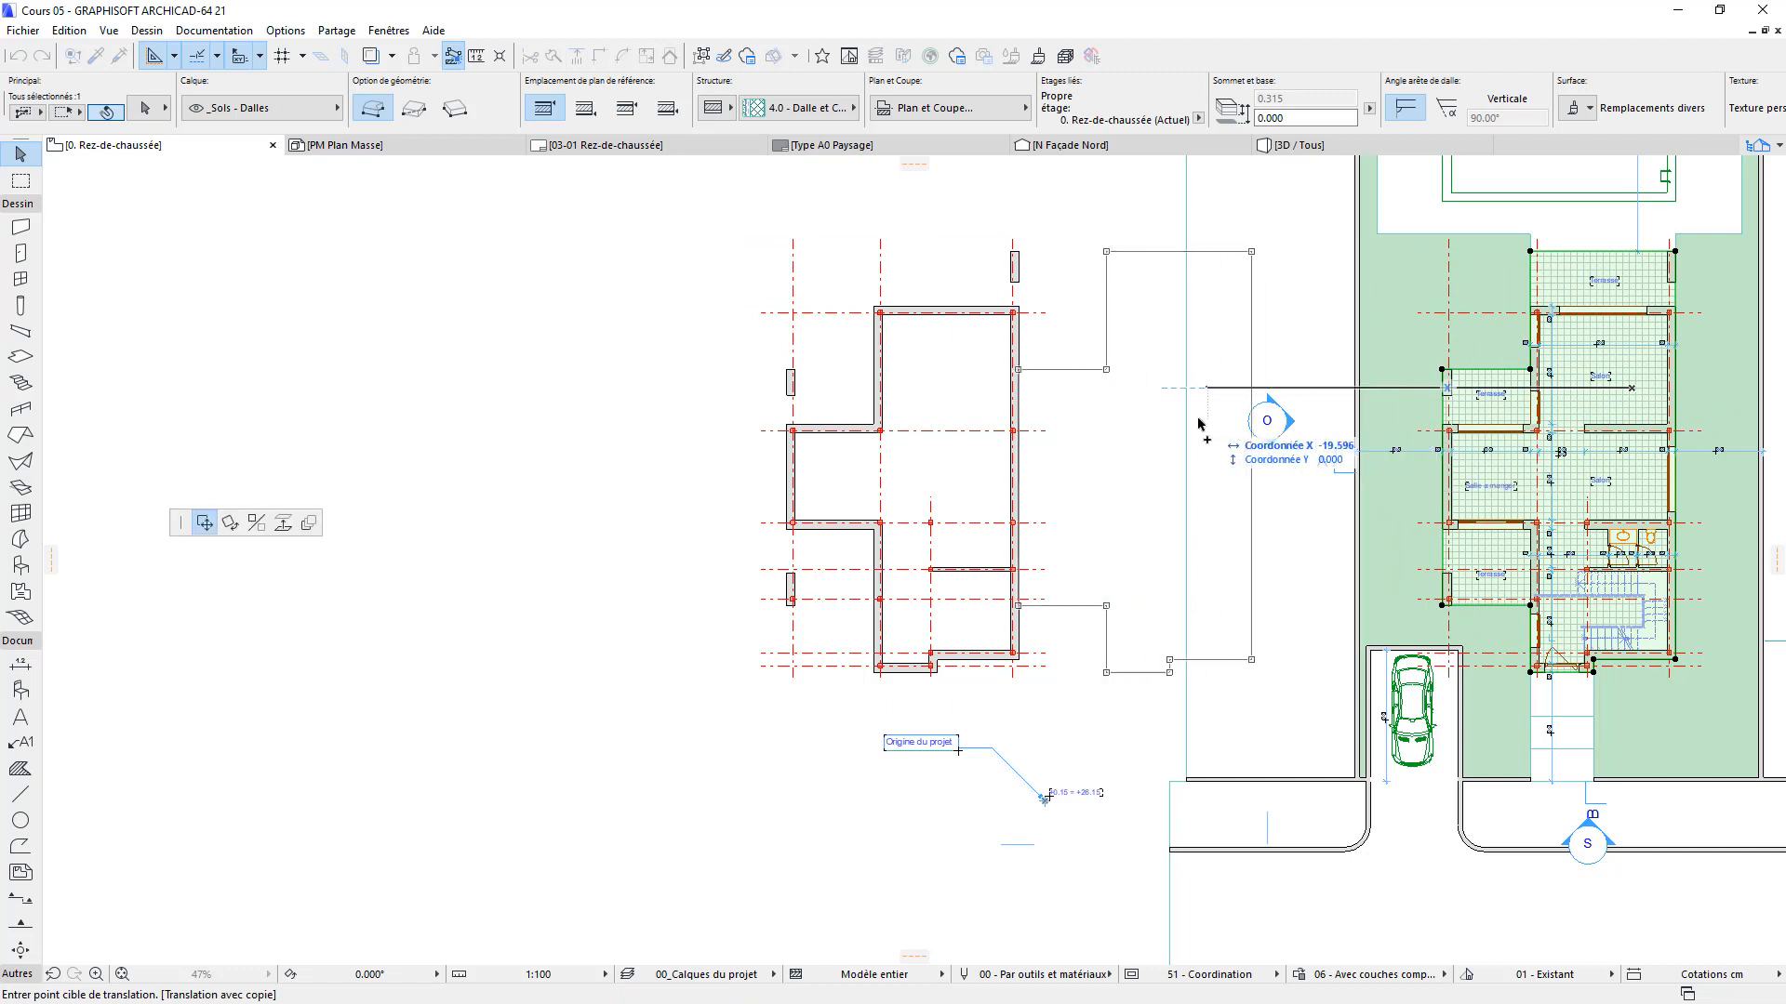
text(r)
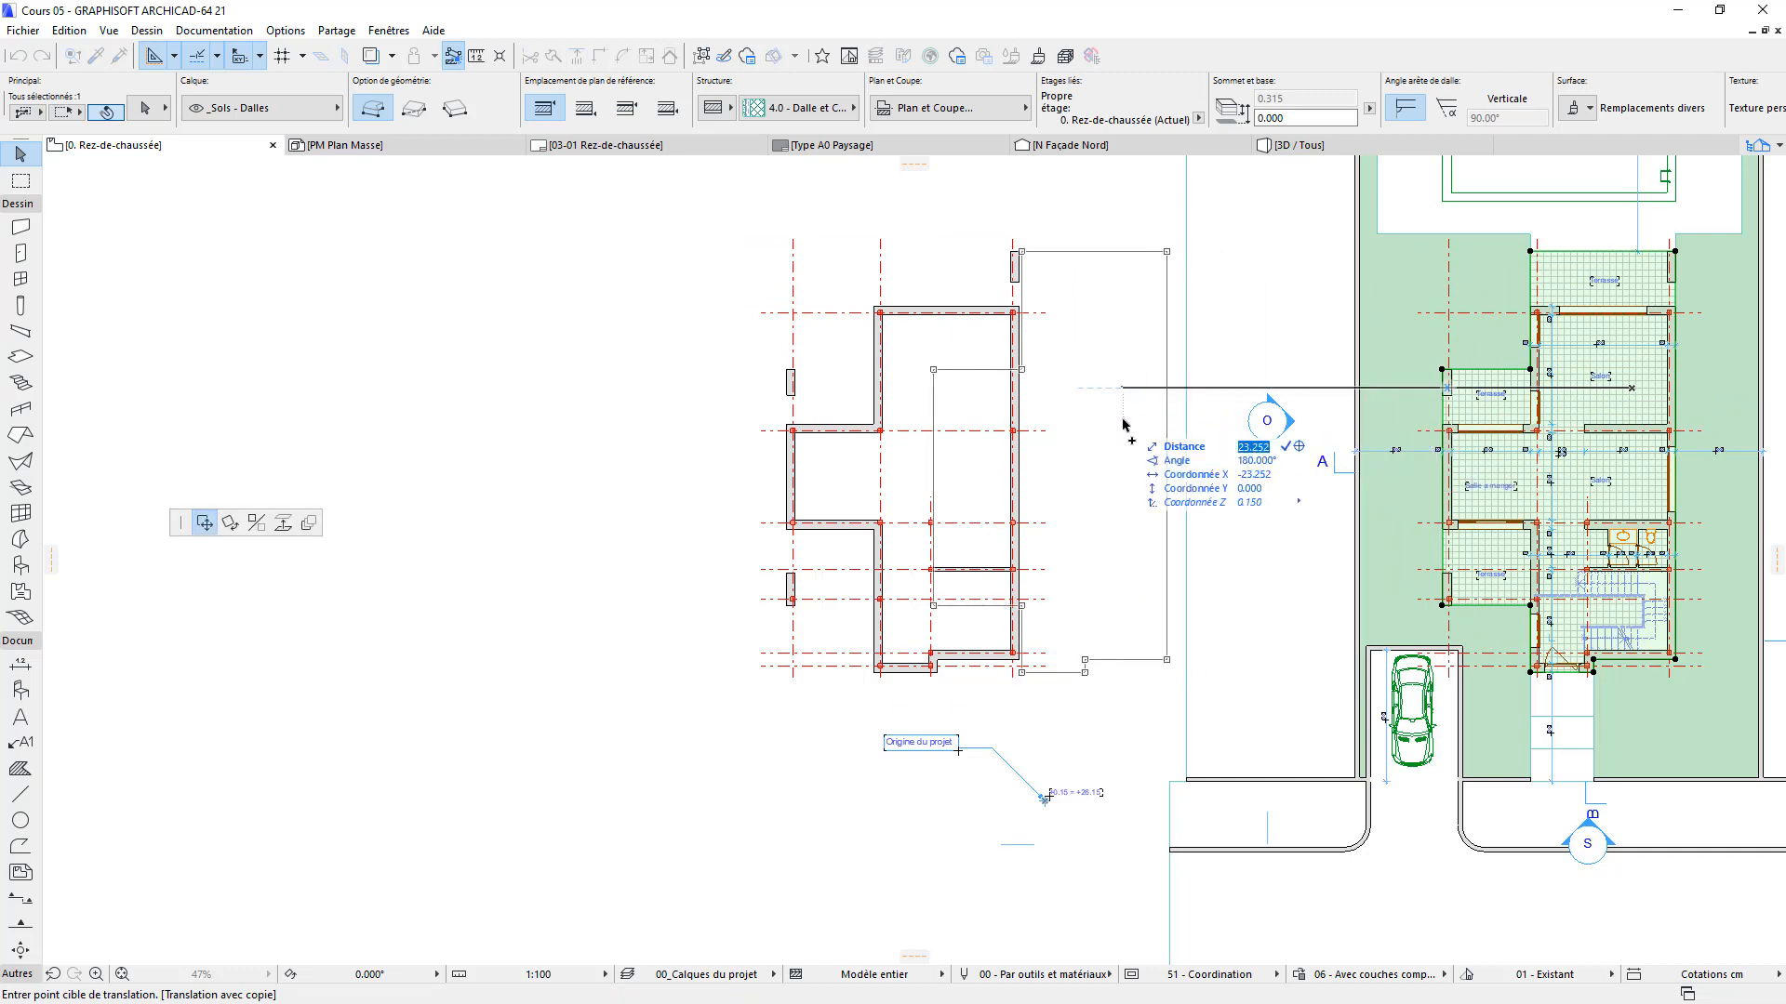
text(30)
key(Return)
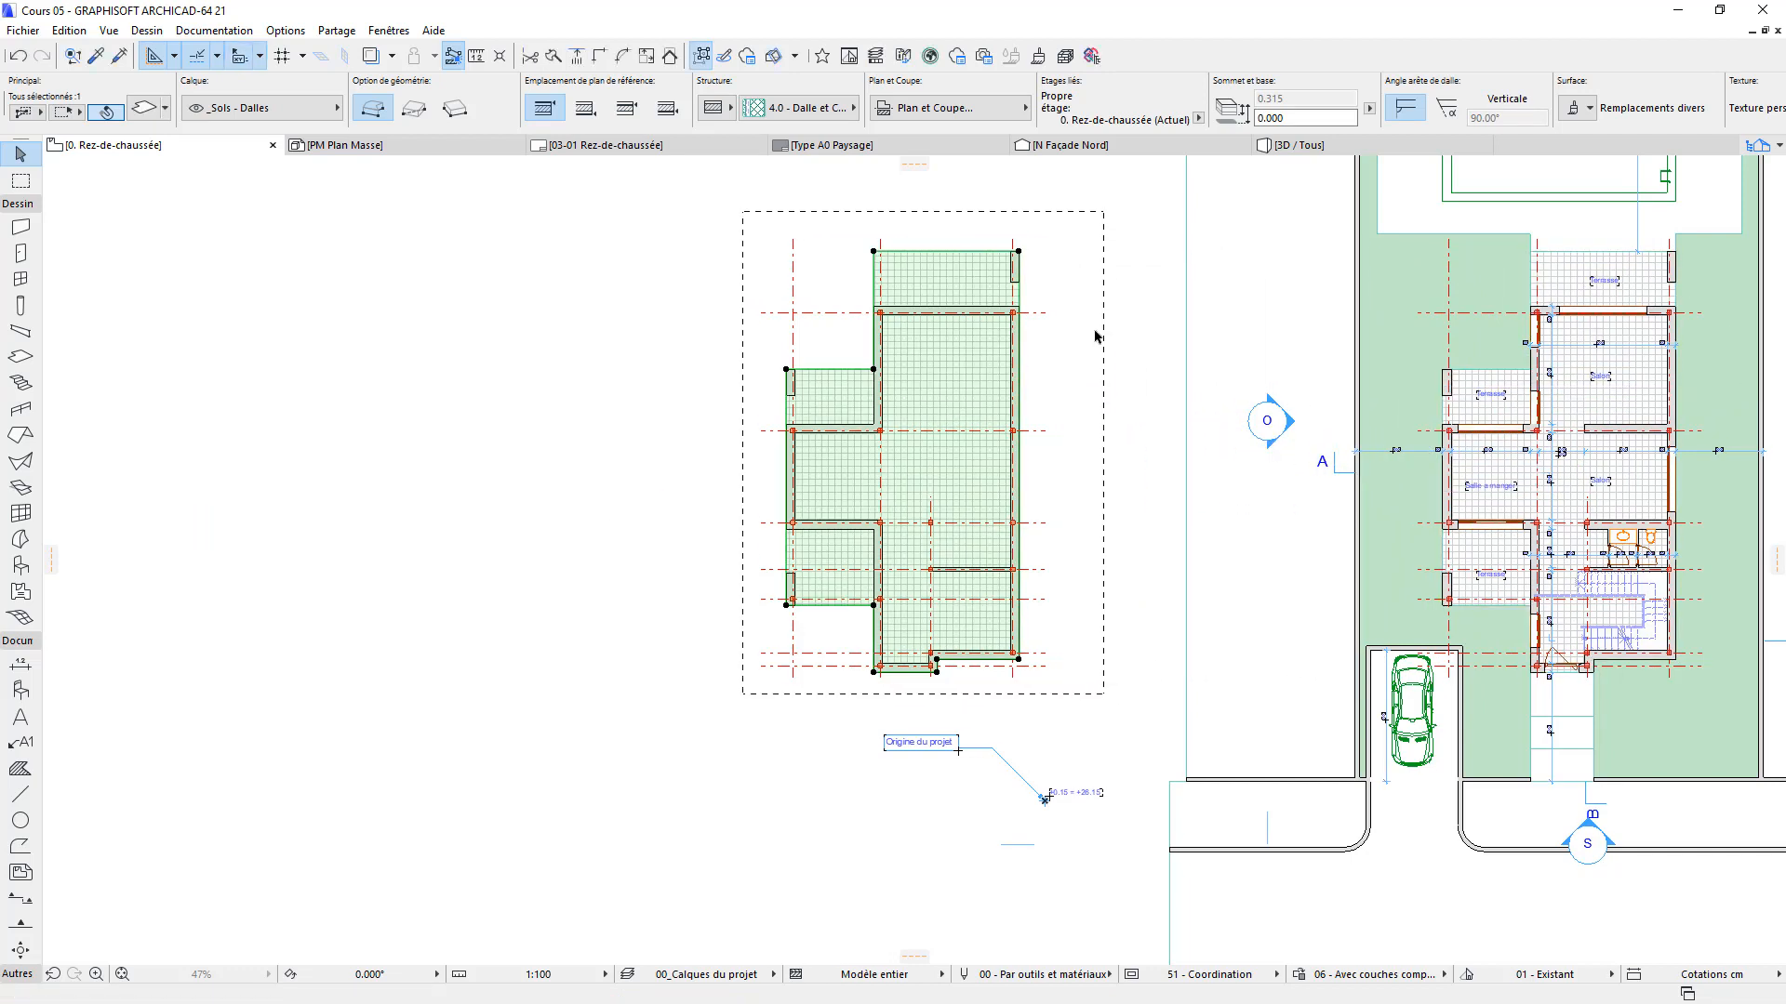
Turn off the cover hatching (Hachures de Recouvrement) of the copied slab and deselect it
click(949, 108)
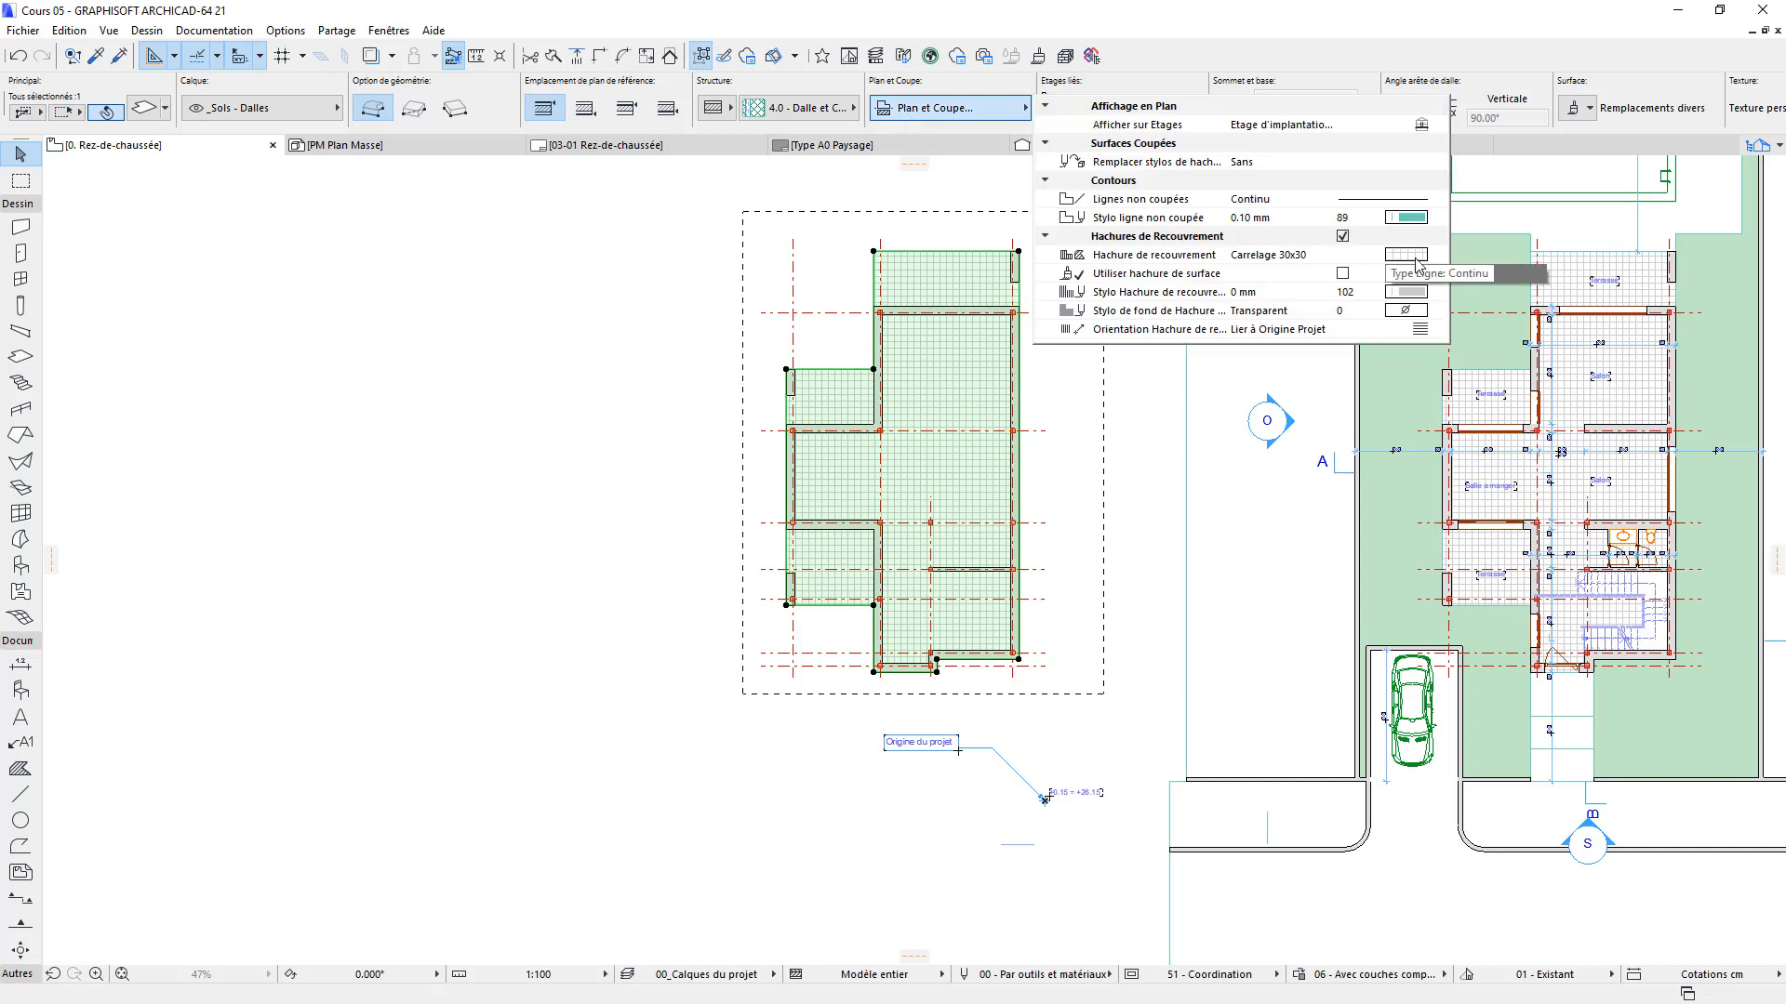
click(1342, 235)
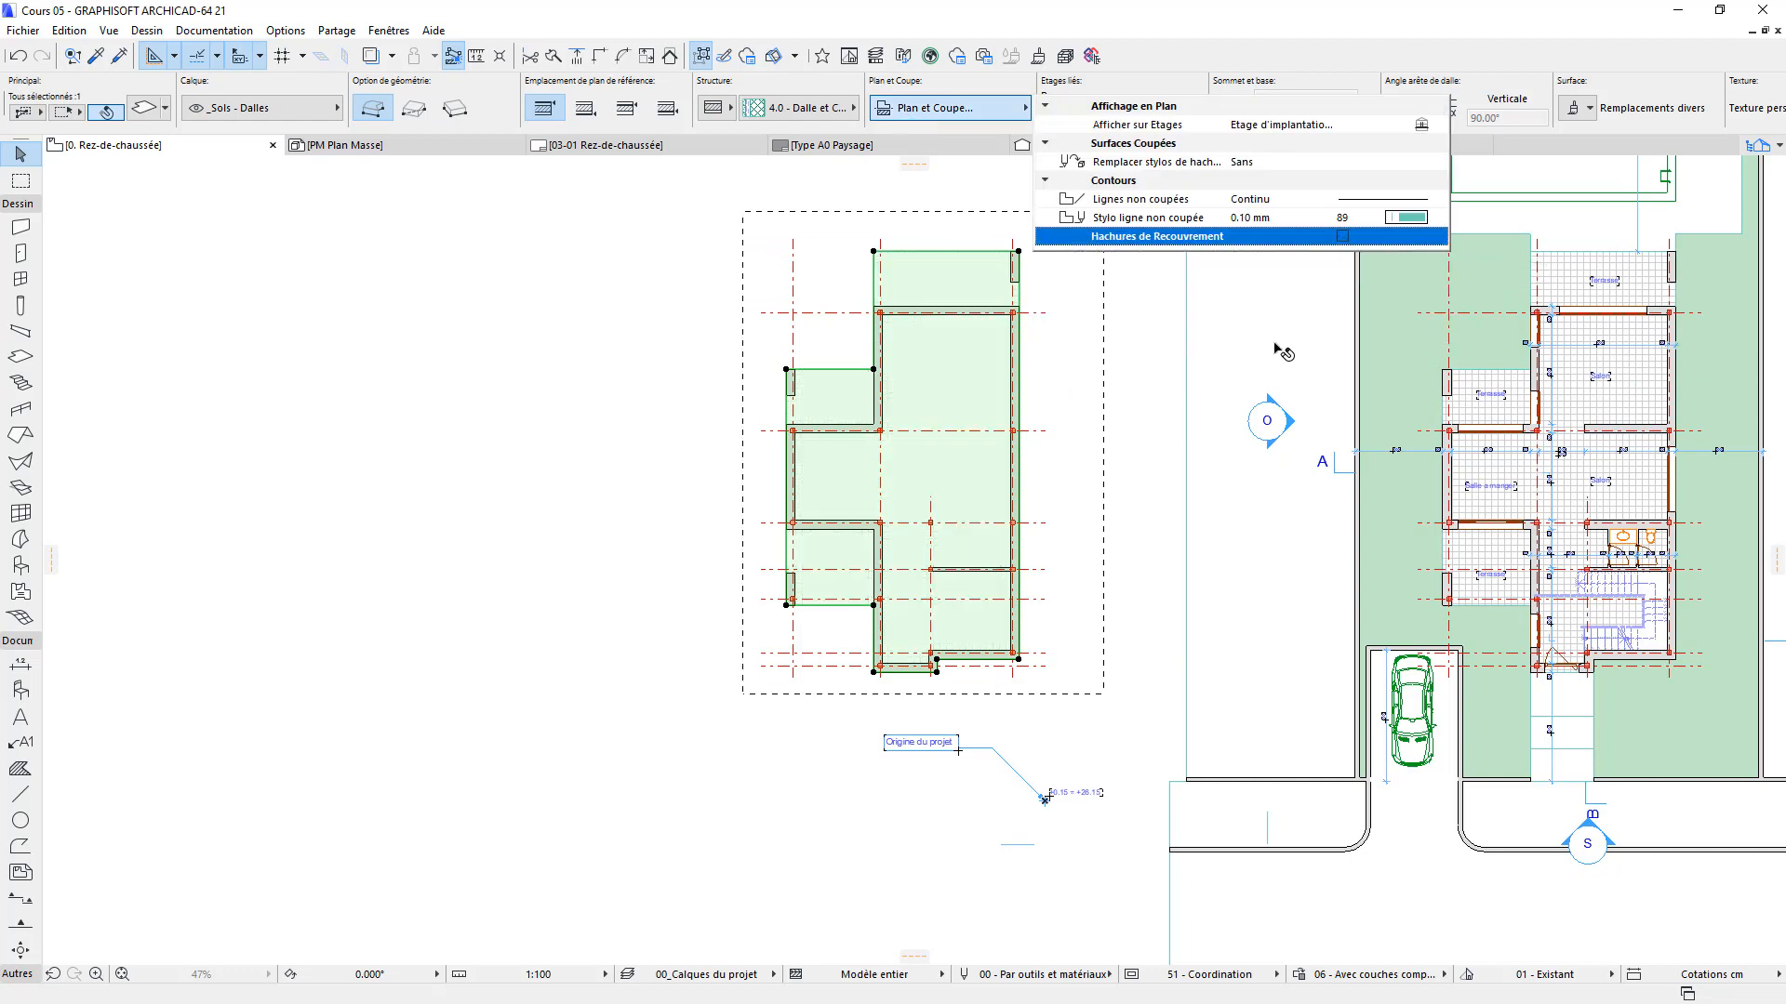
click(545, 325)
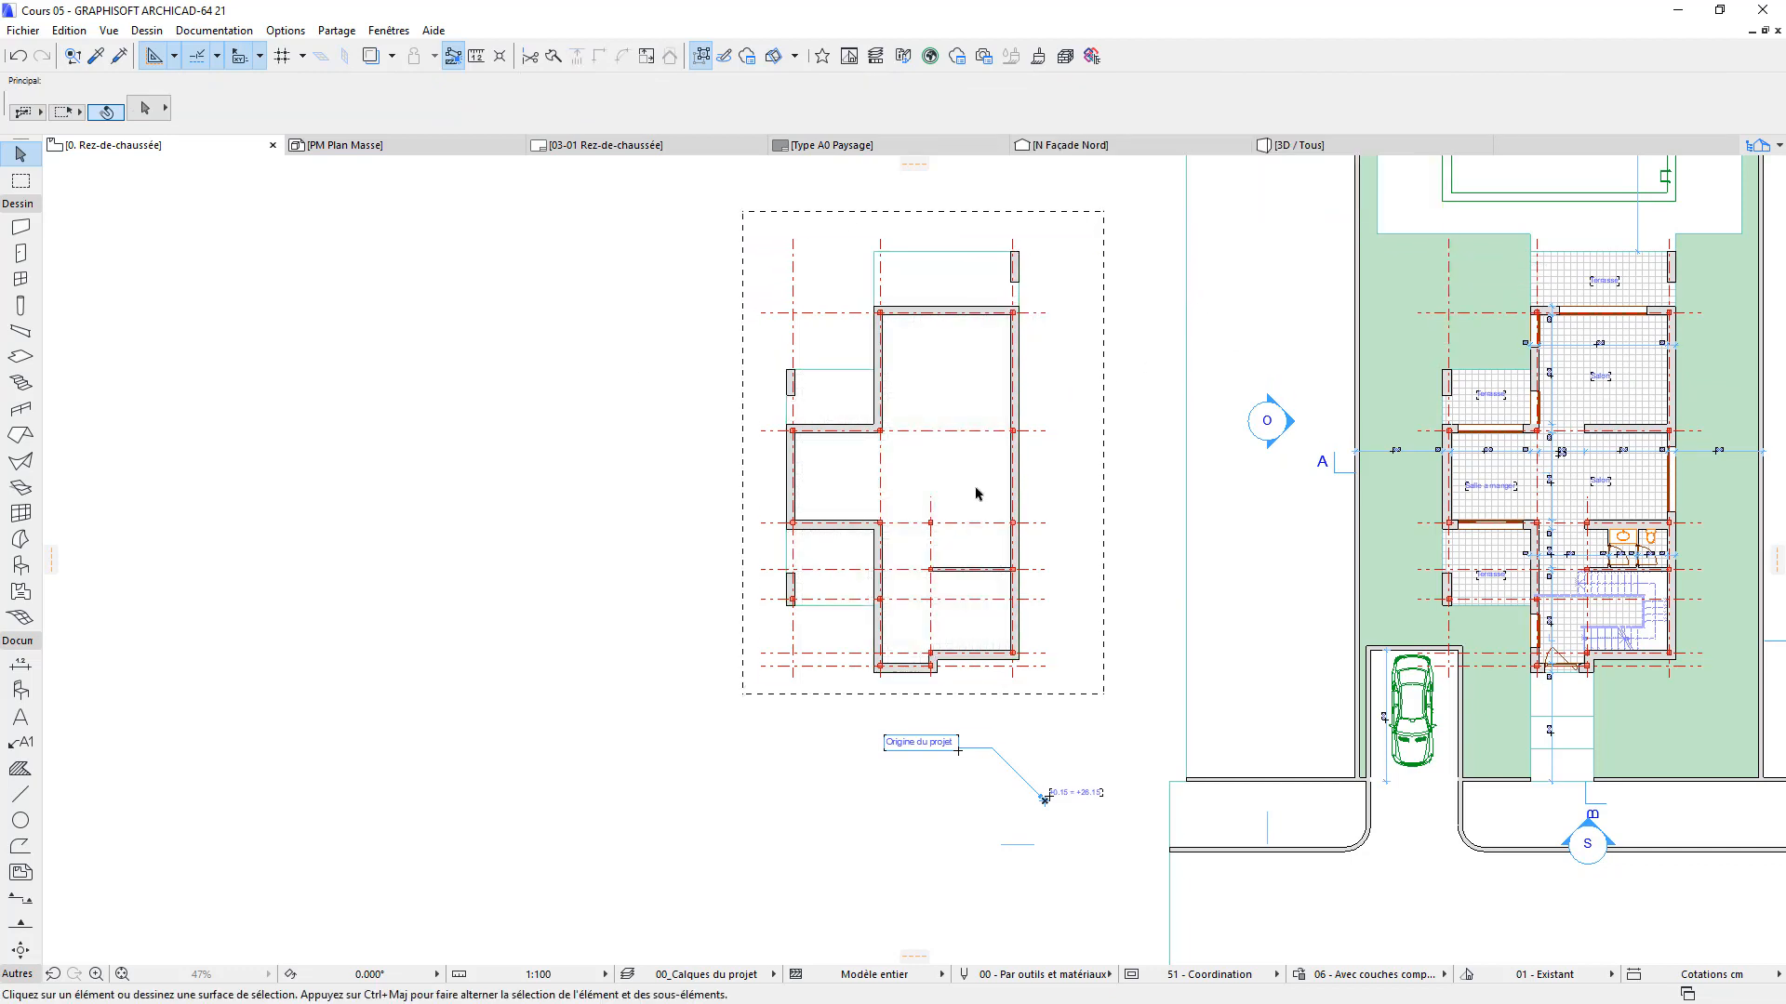
Delete the opening in the right outer wall beside the upper terrace of the foundation plan
scroll(909, 478, up, 2)
scroll(930, 465, down, 1)
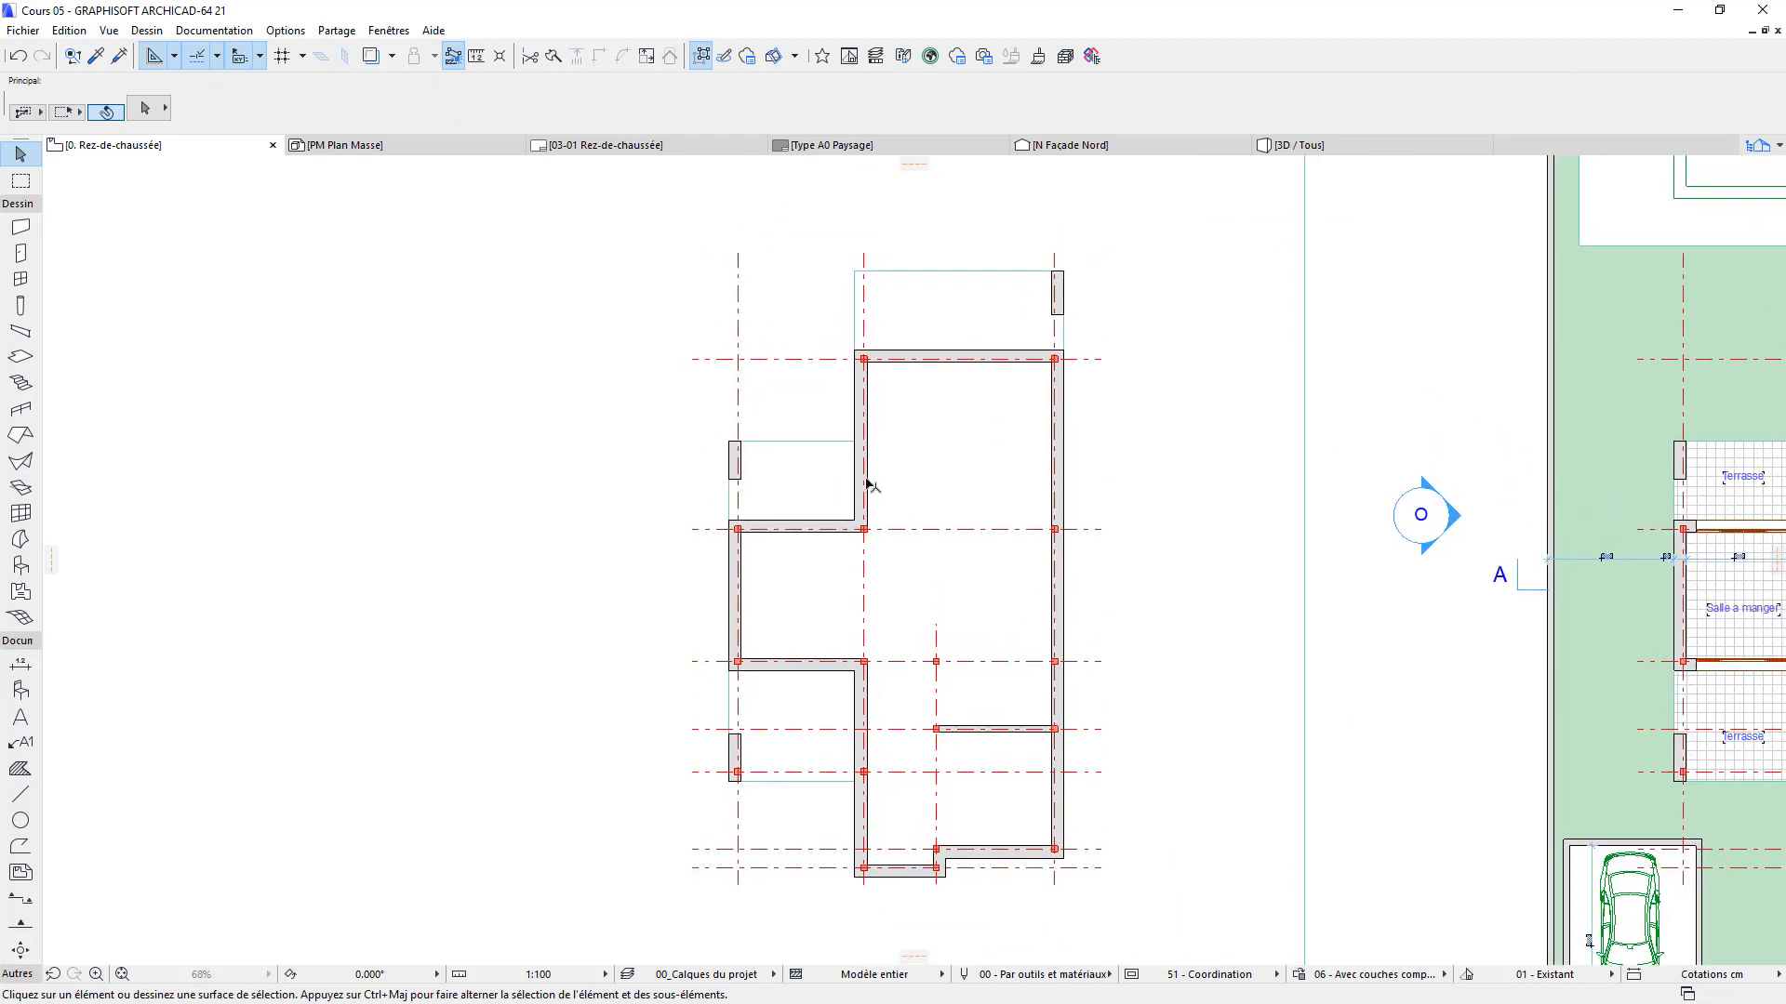
scroll(921, 284, up, 3)
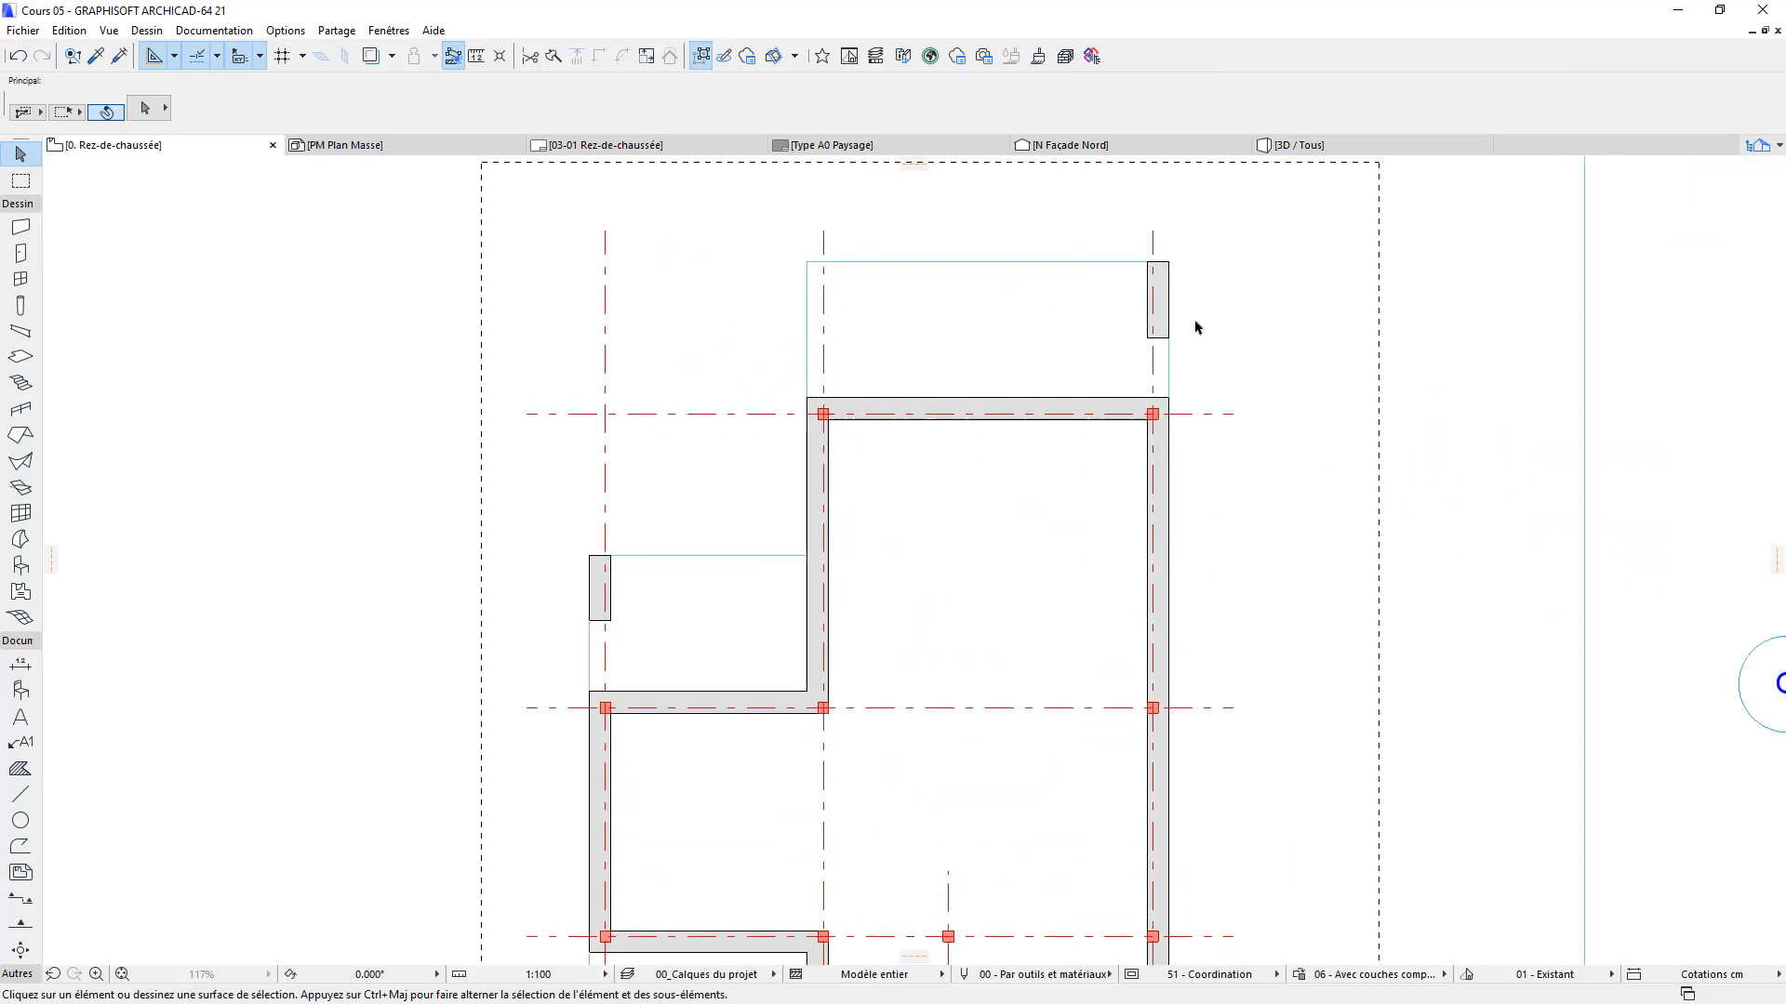
click(1168, 339)
key(Delete)
Draw 0.400-thick walls along the open upper and left edges of the top terrace and the upper edge of the left terrace
alt+click(1160, 307)
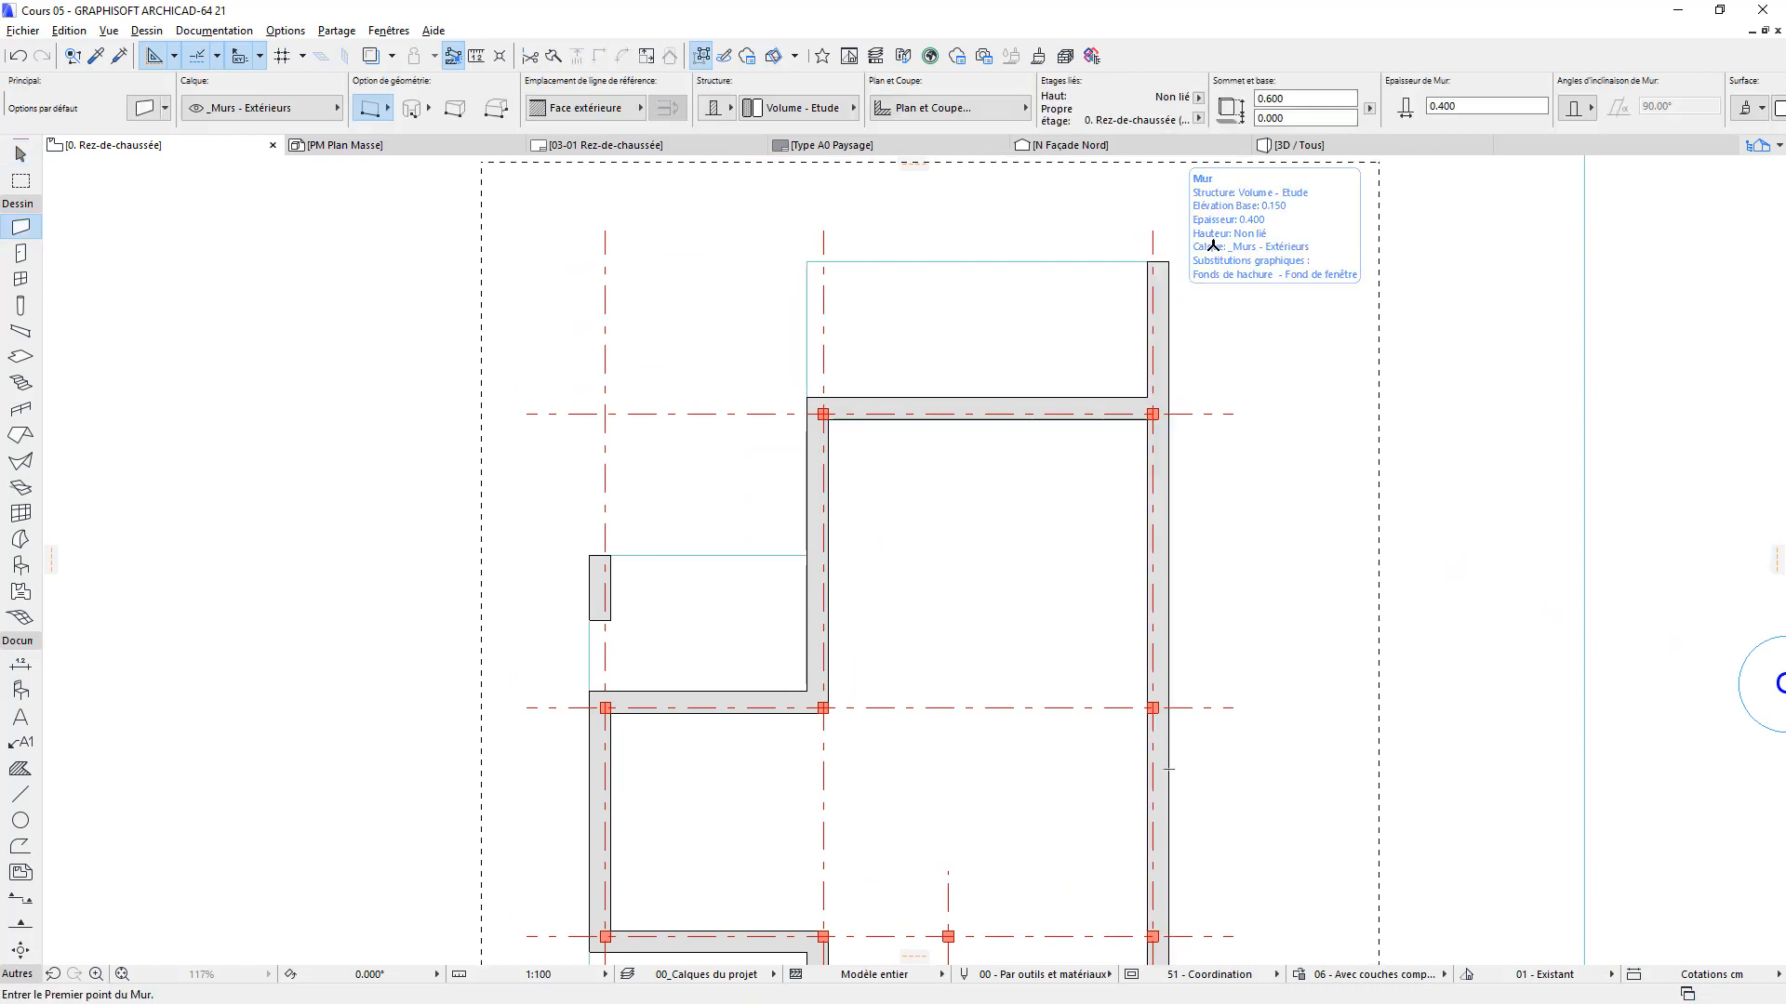
click(1169, 260)
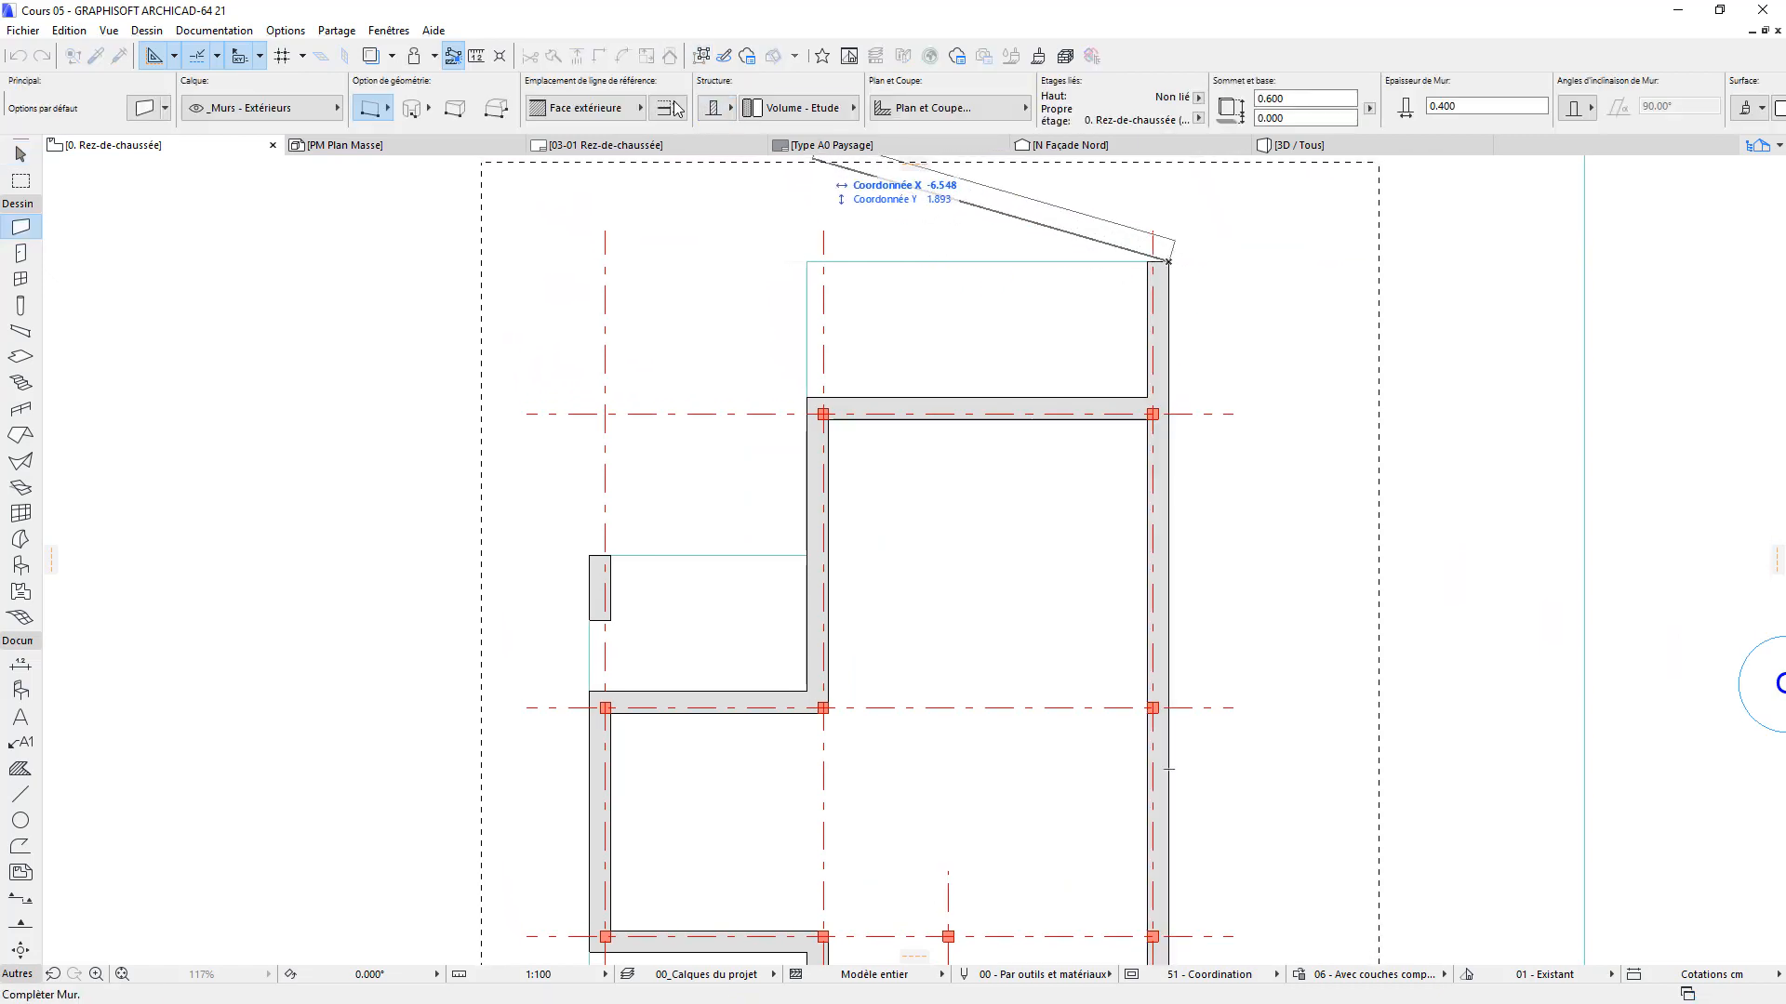
click(806, 263)
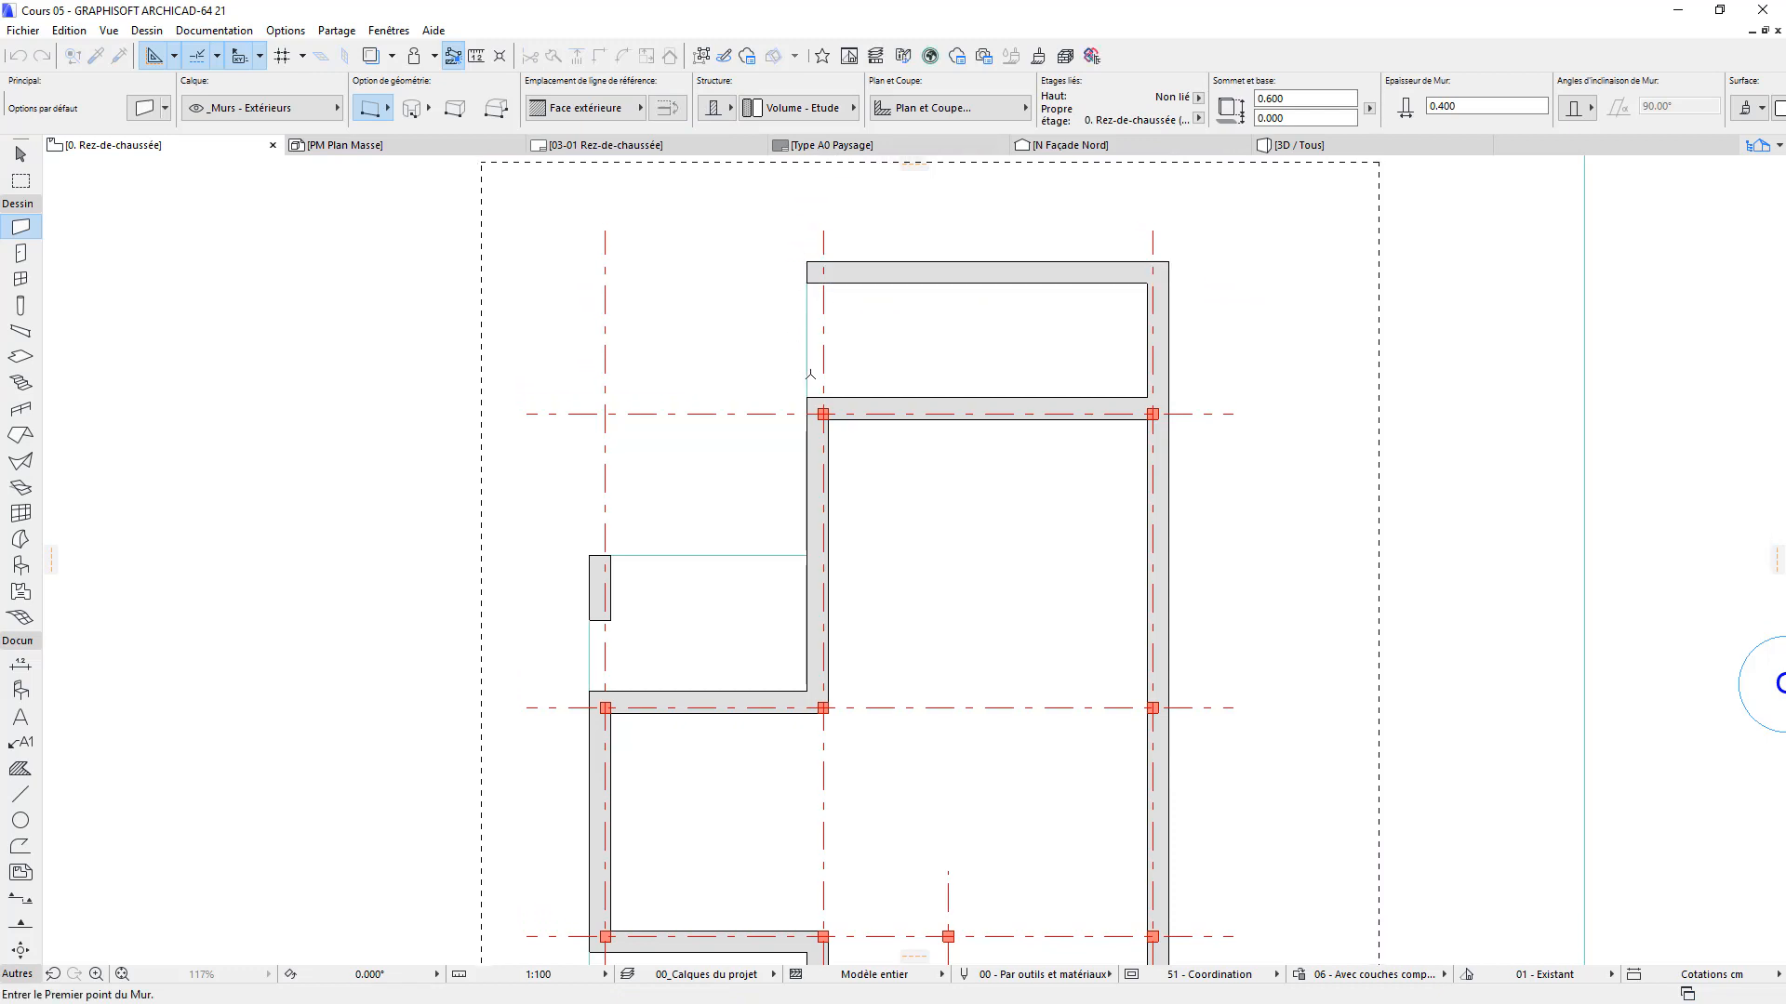
click(808, 262)
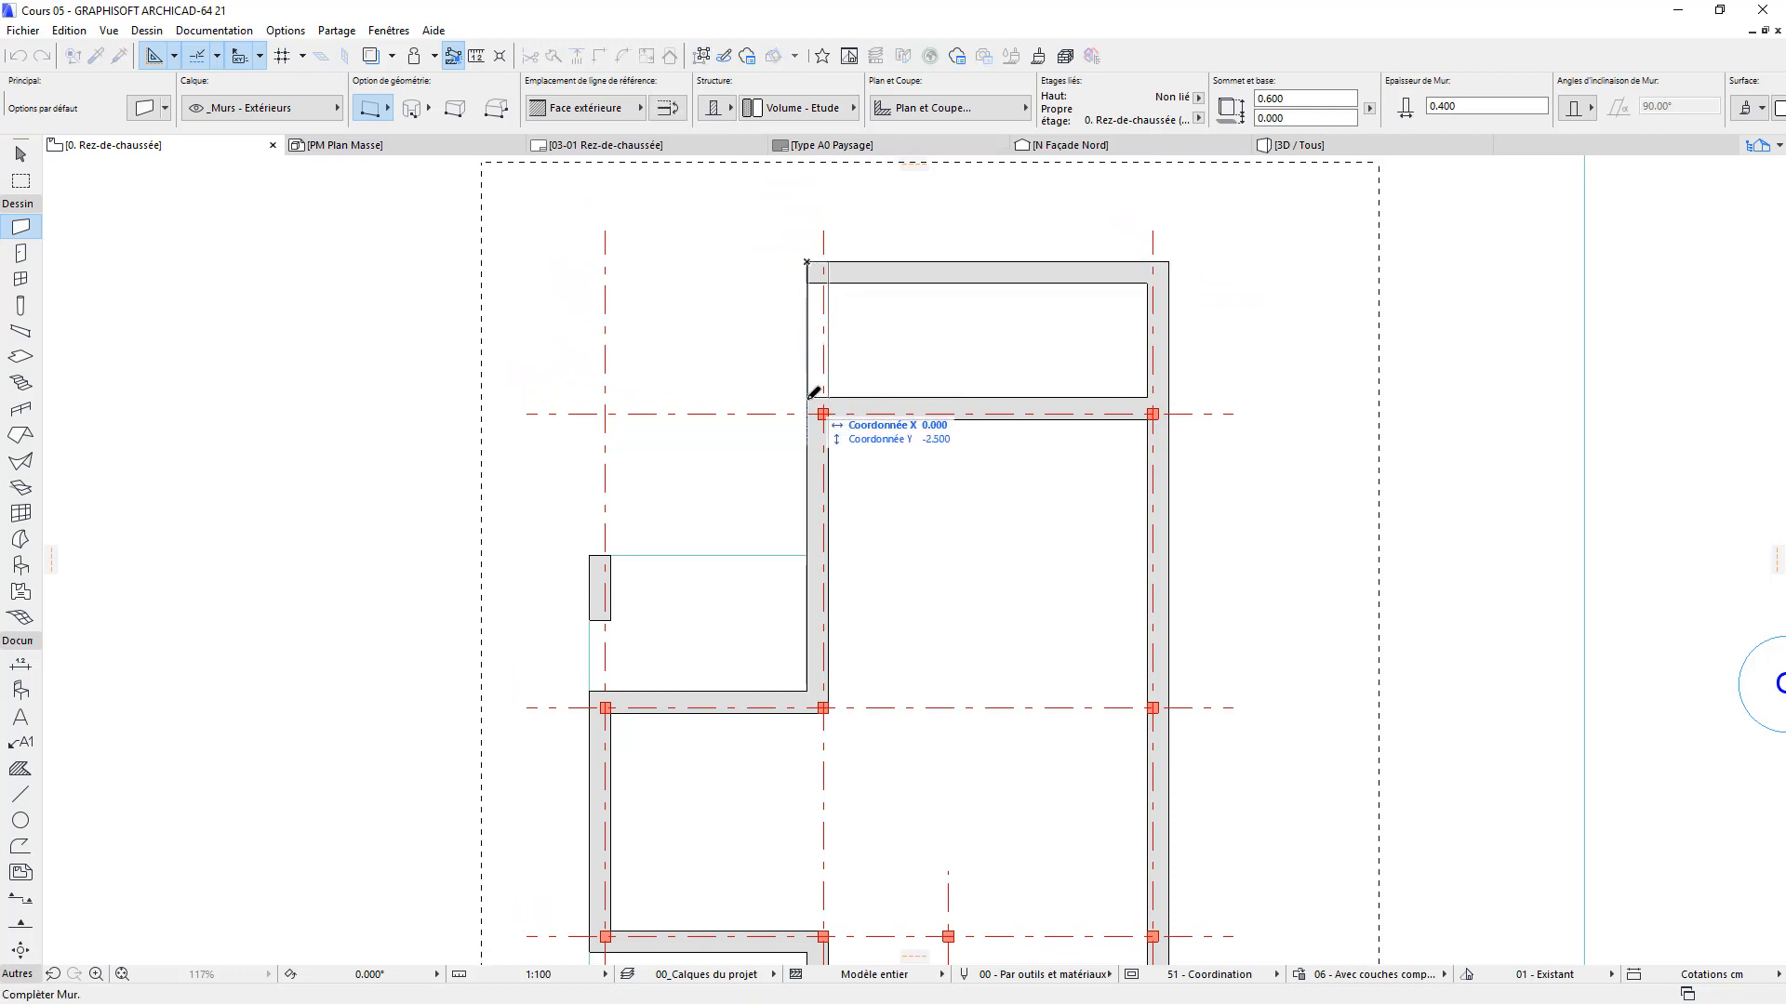
click(809, 400)
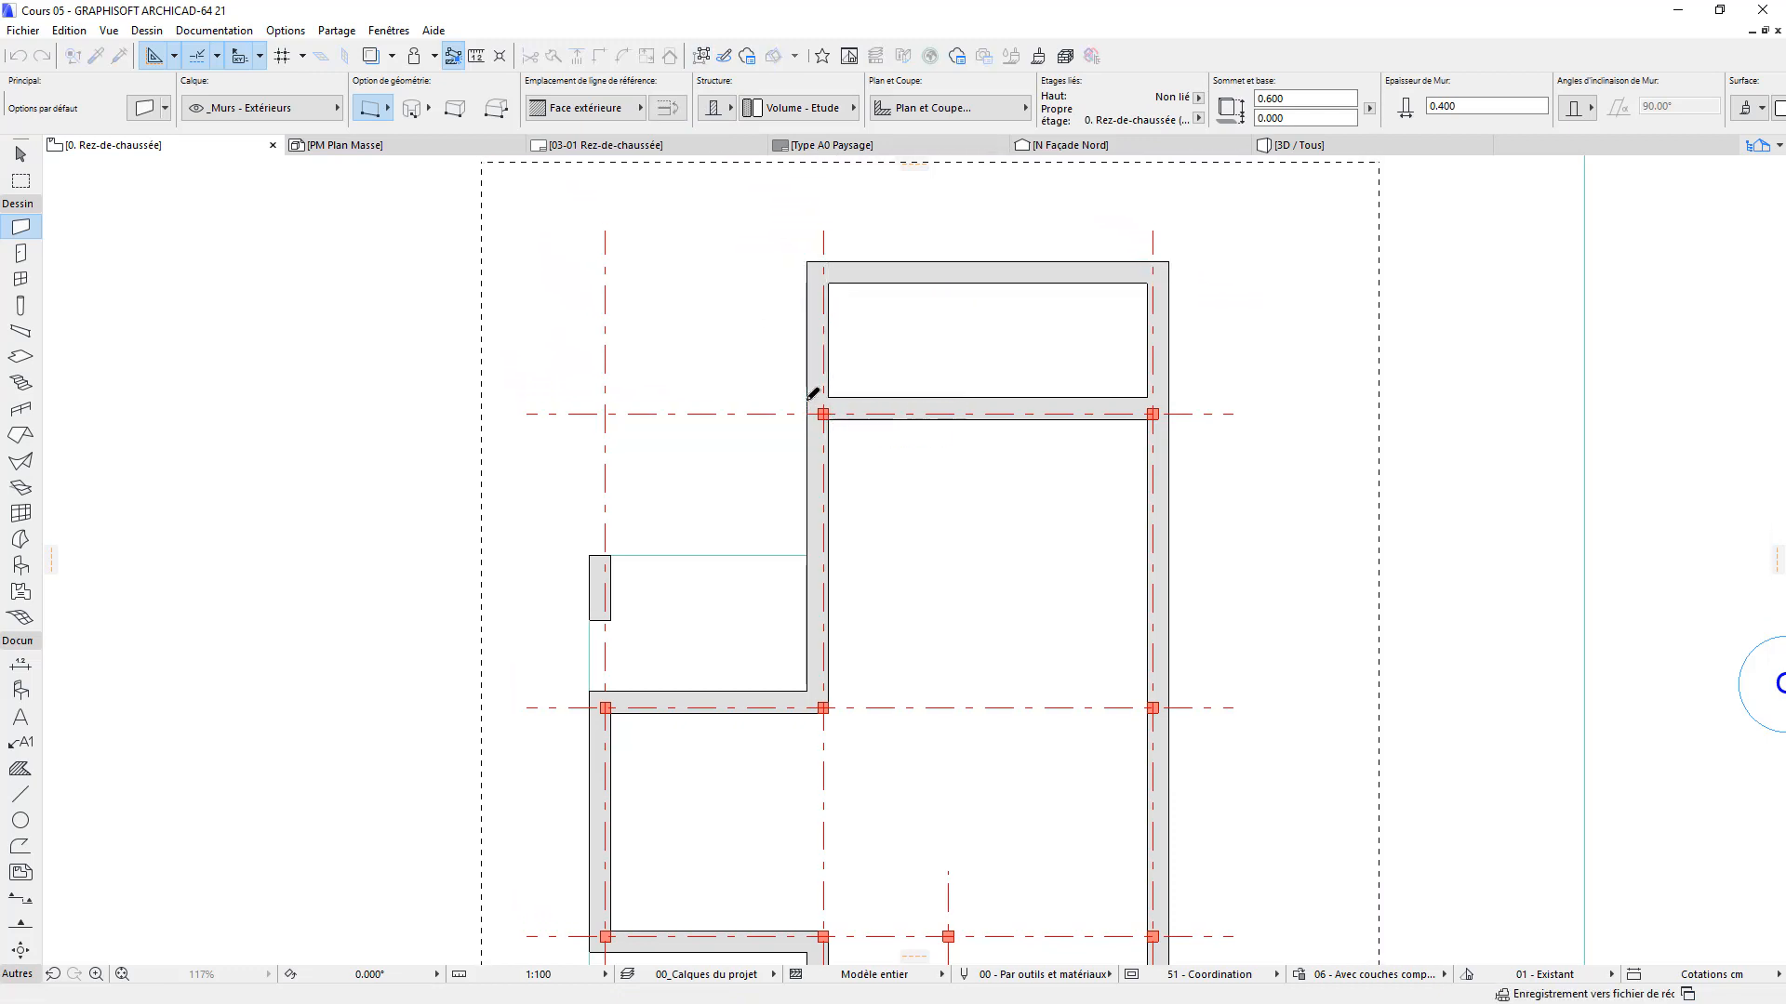
click(590, 555)
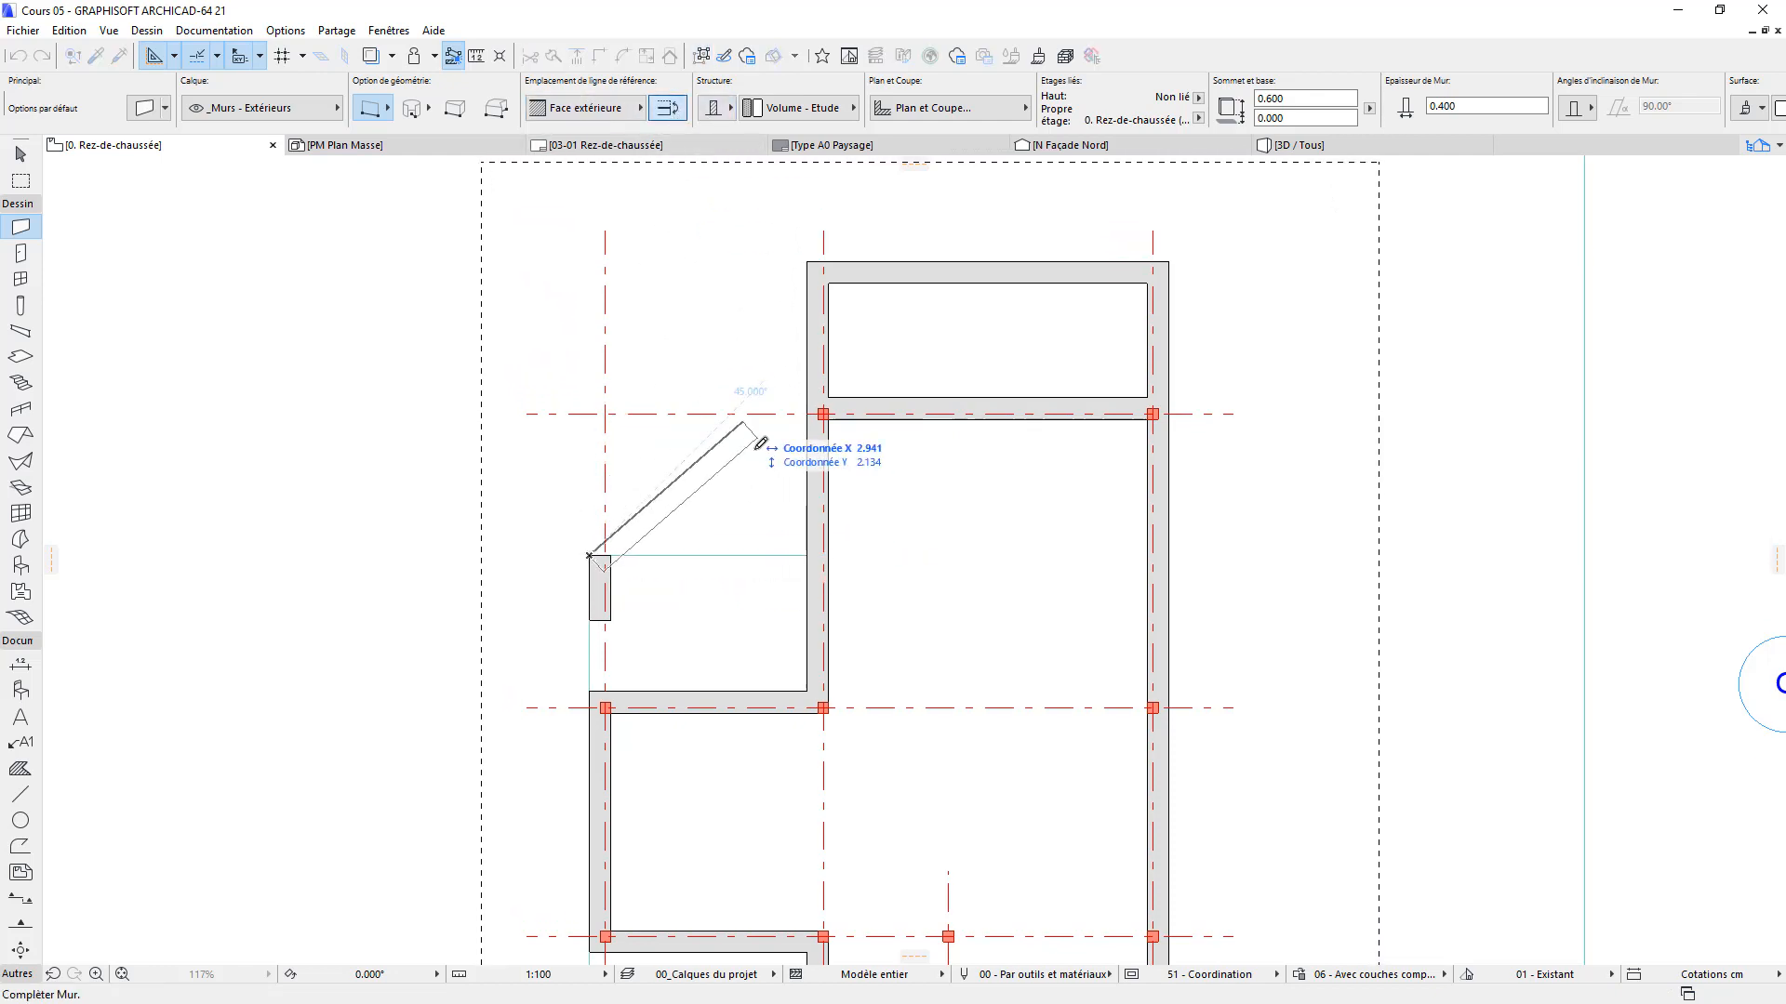
click(807, 557)
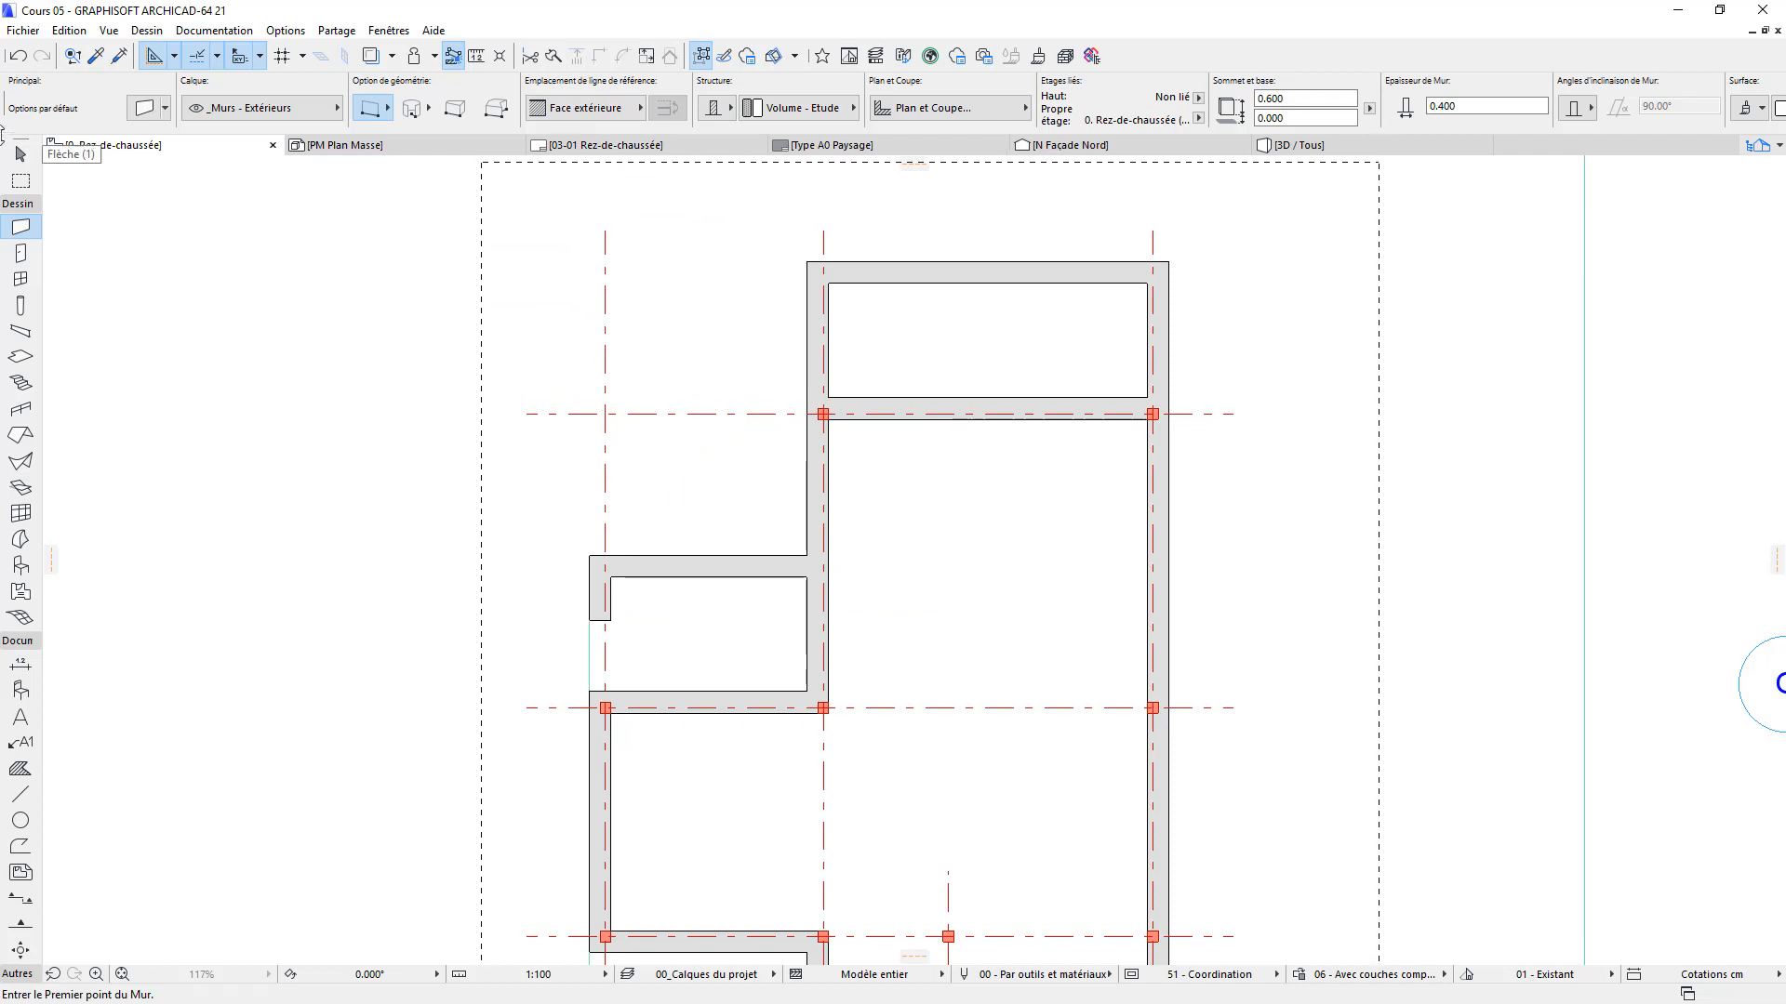
Delete the two door openings in the left outer wall, beside the upper-left and lower-left terraces
click(20, 154)
click(606, 623)
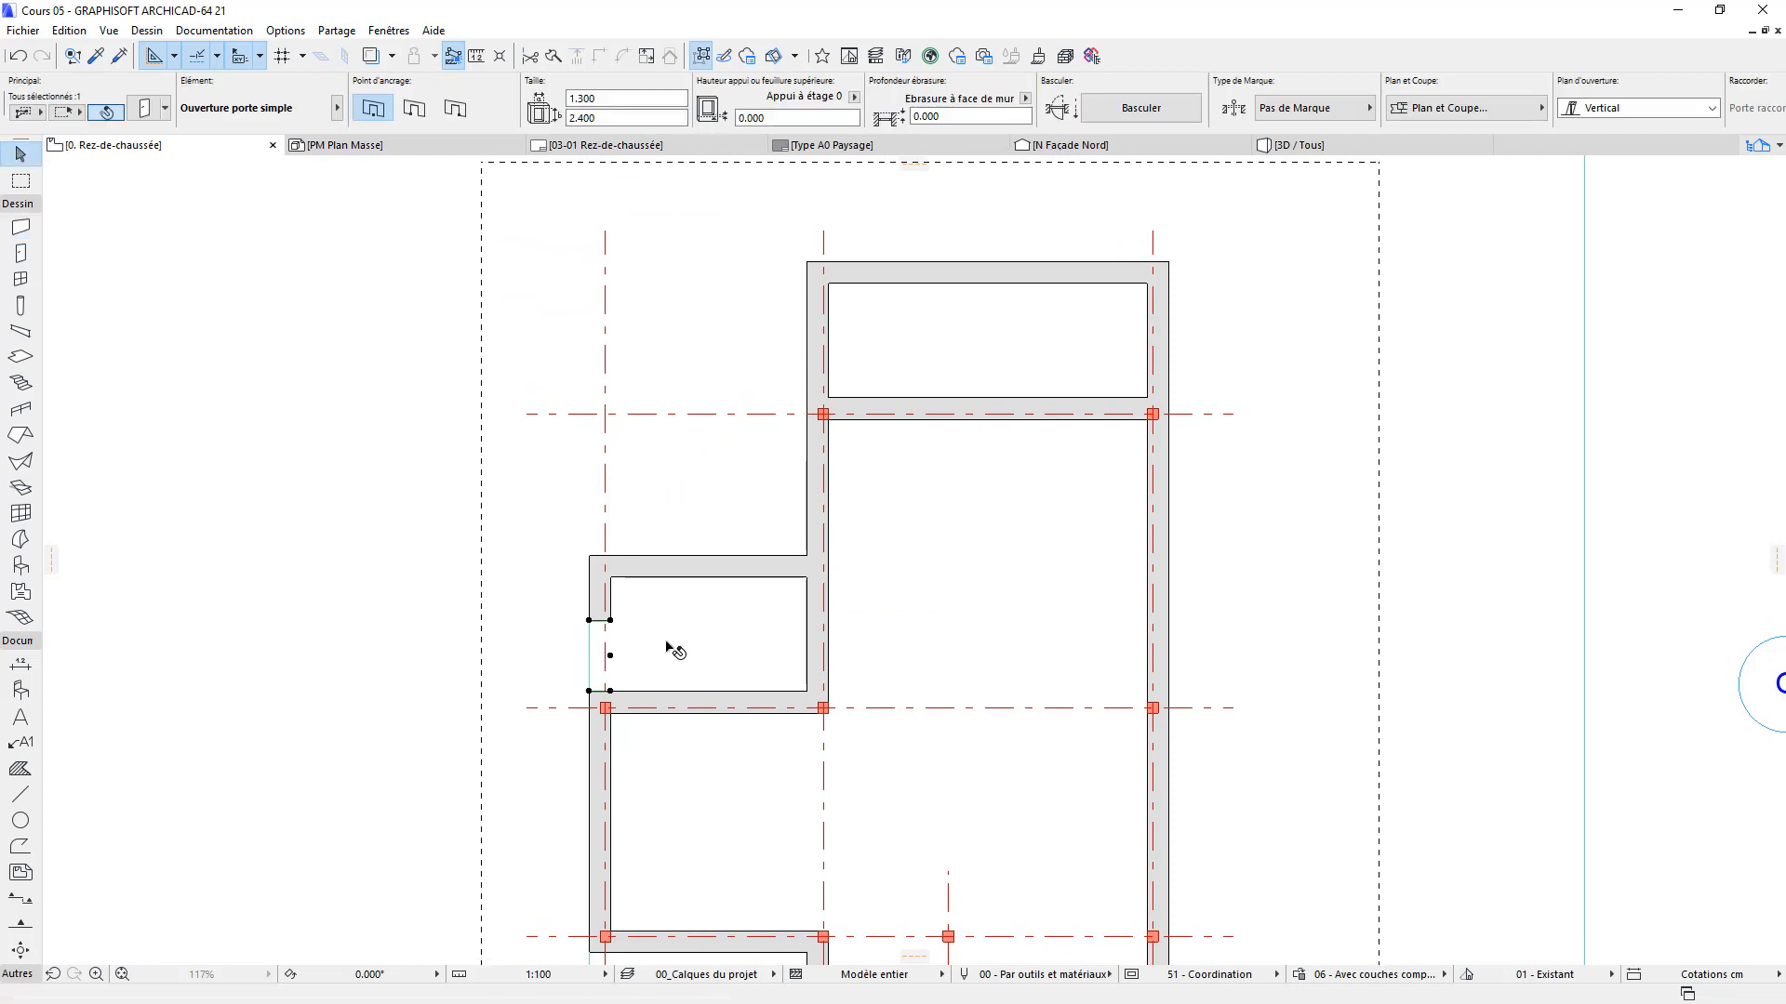
key(Delete)
scroll(796, 689, down, 1)
middle_drag(796, 687, 758, 382)
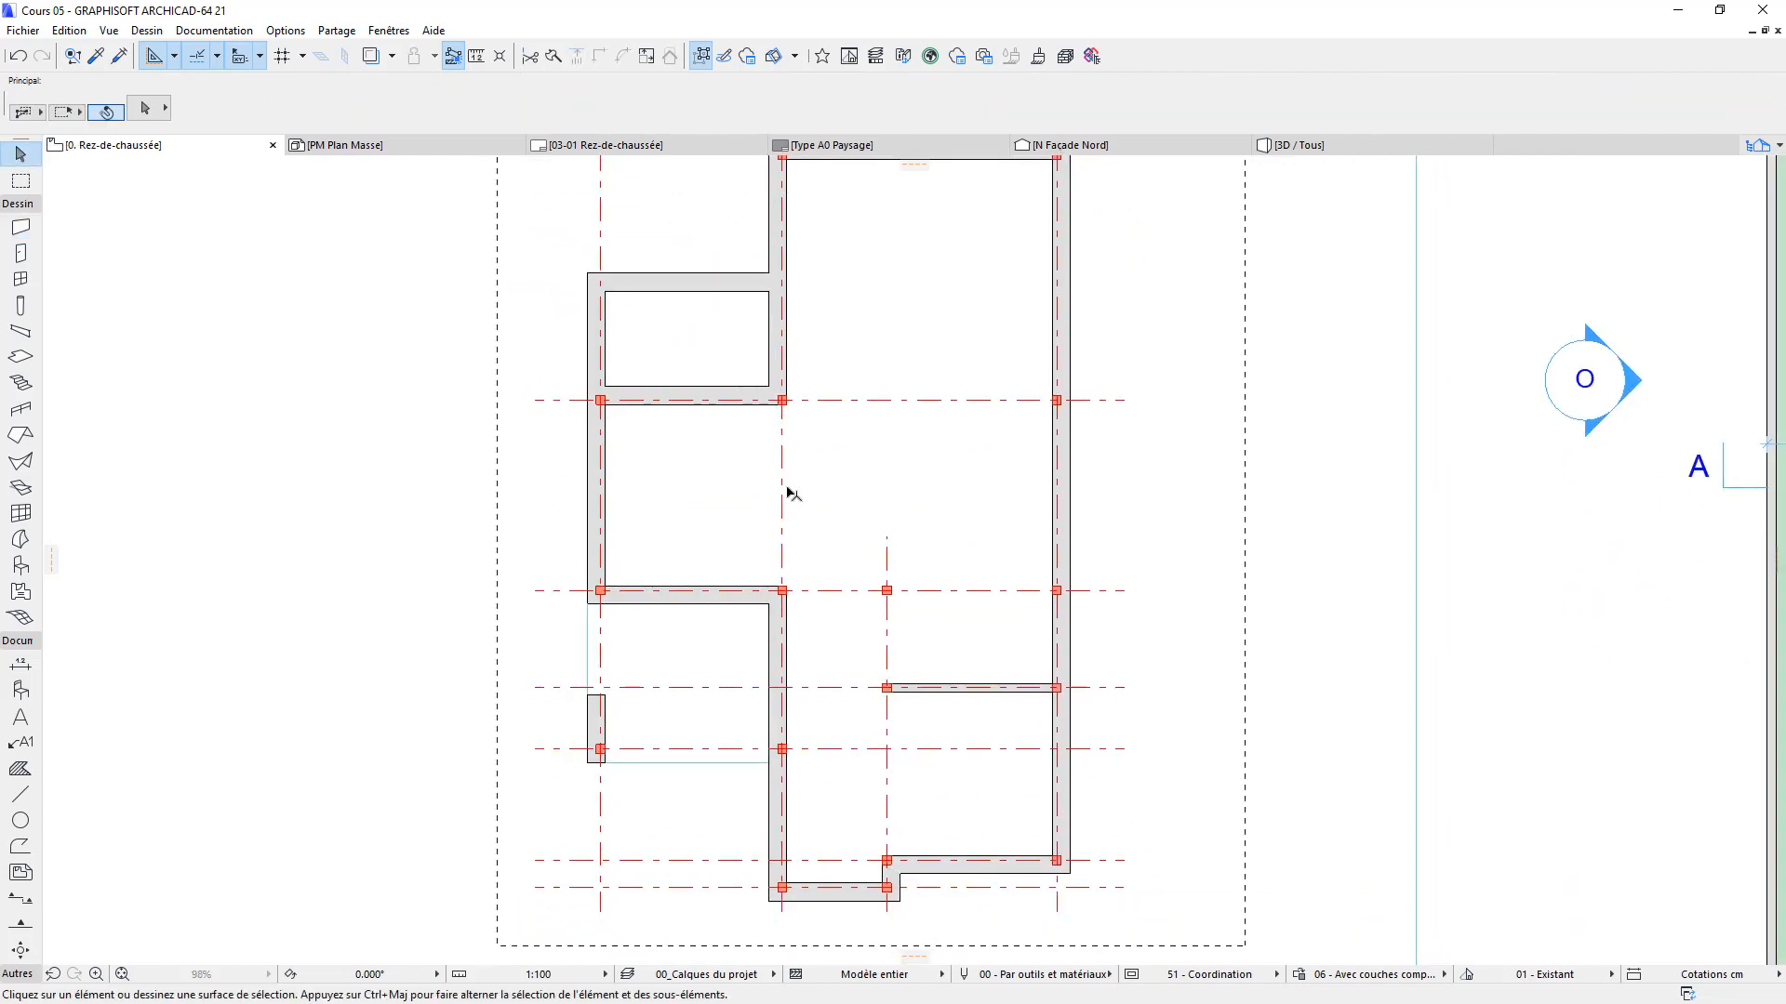
click(608, 705)
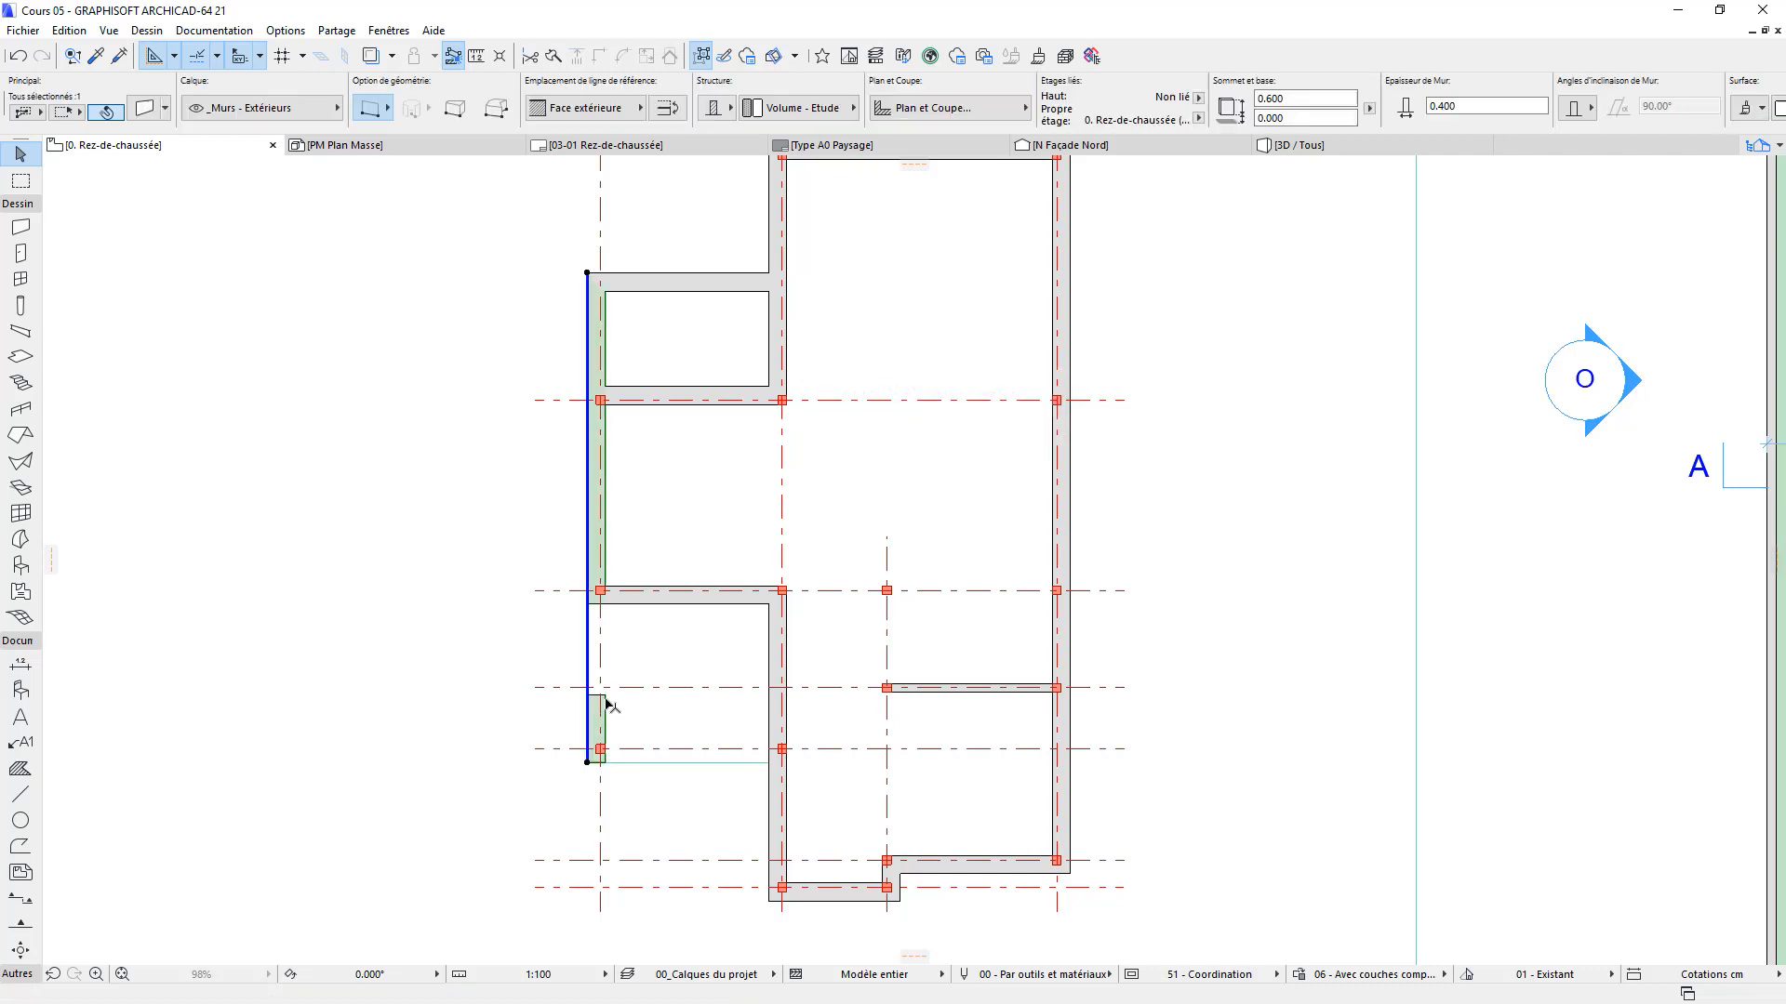
click(607, 699)
key(Delete)
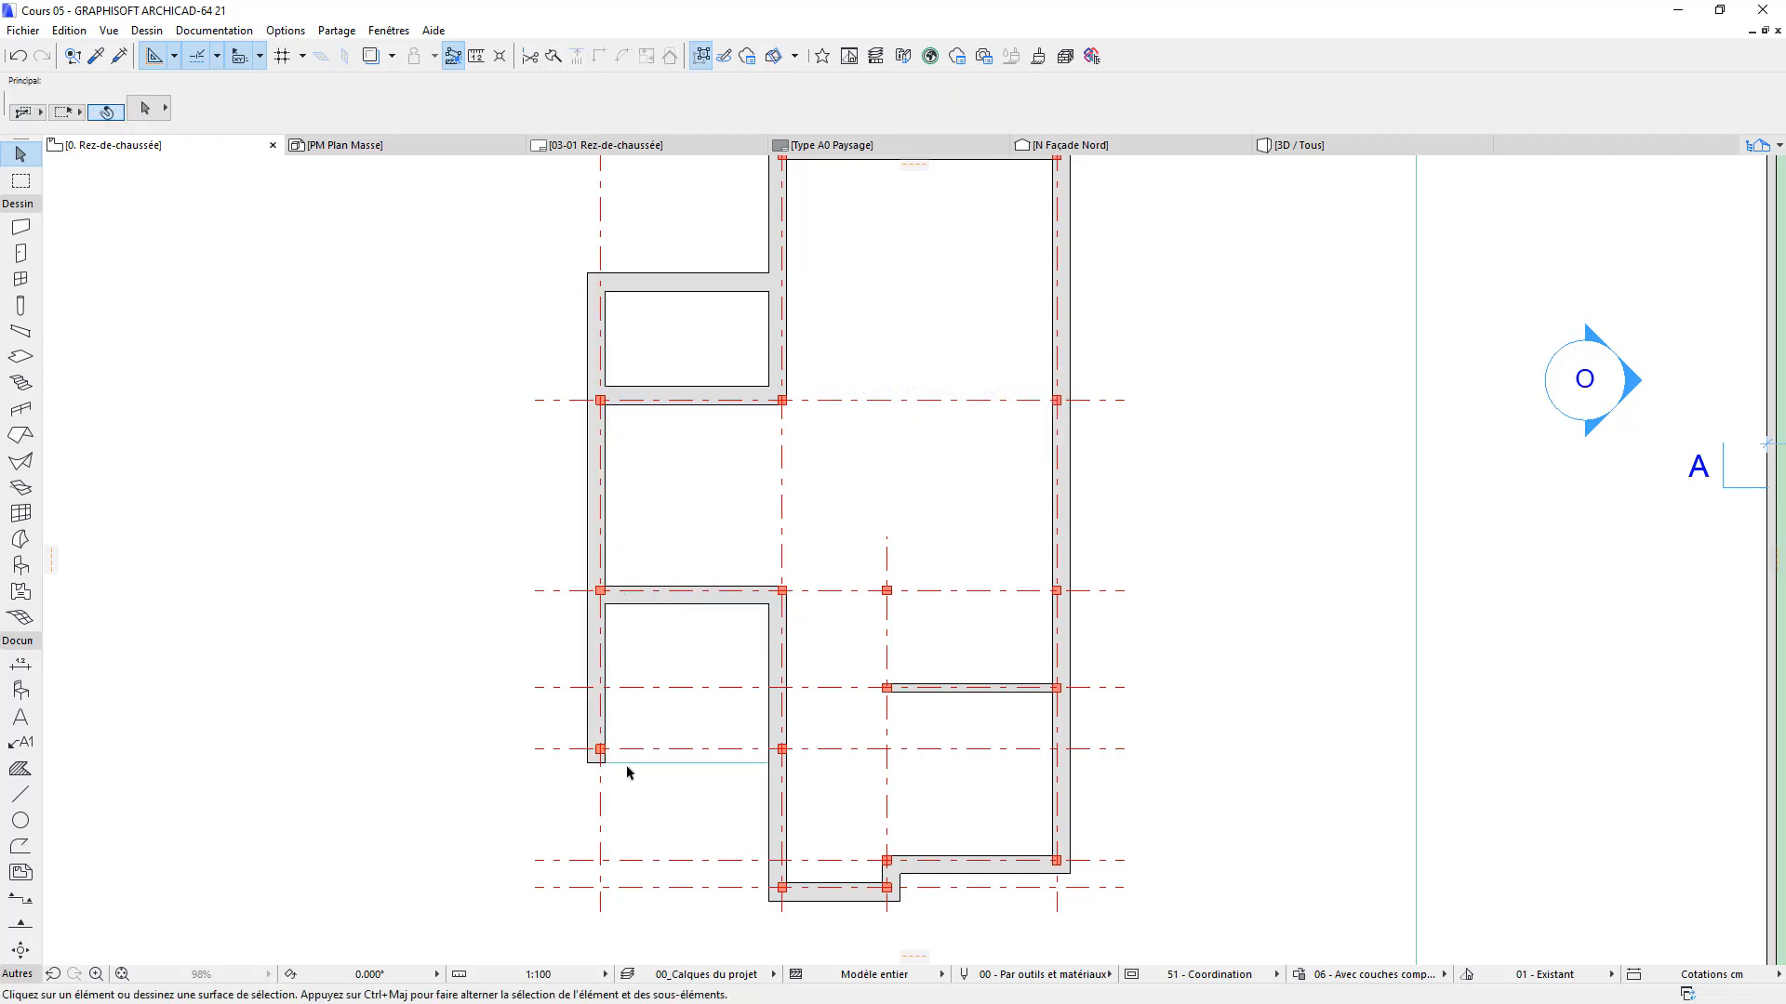
Close the lower-left terrace with a 0.400-thick wall along its lower edge, flipped to lie inside the slab outline
alt+click(690, 286)
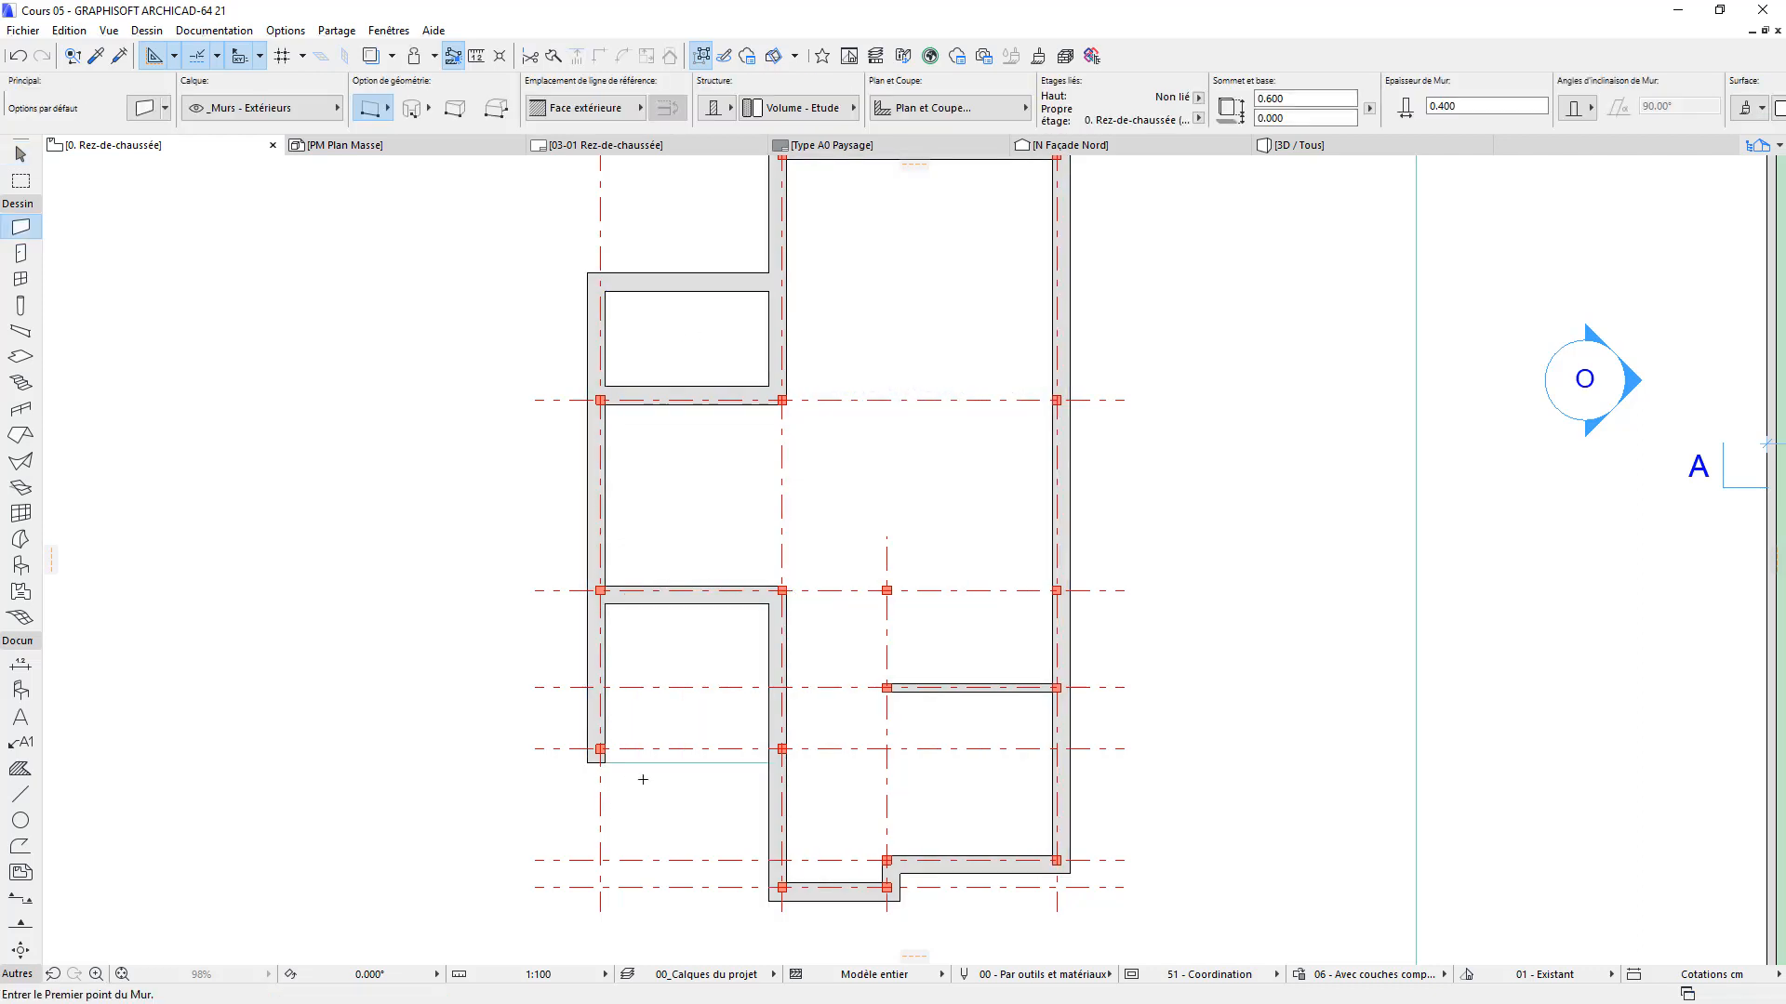
click(588, 760)
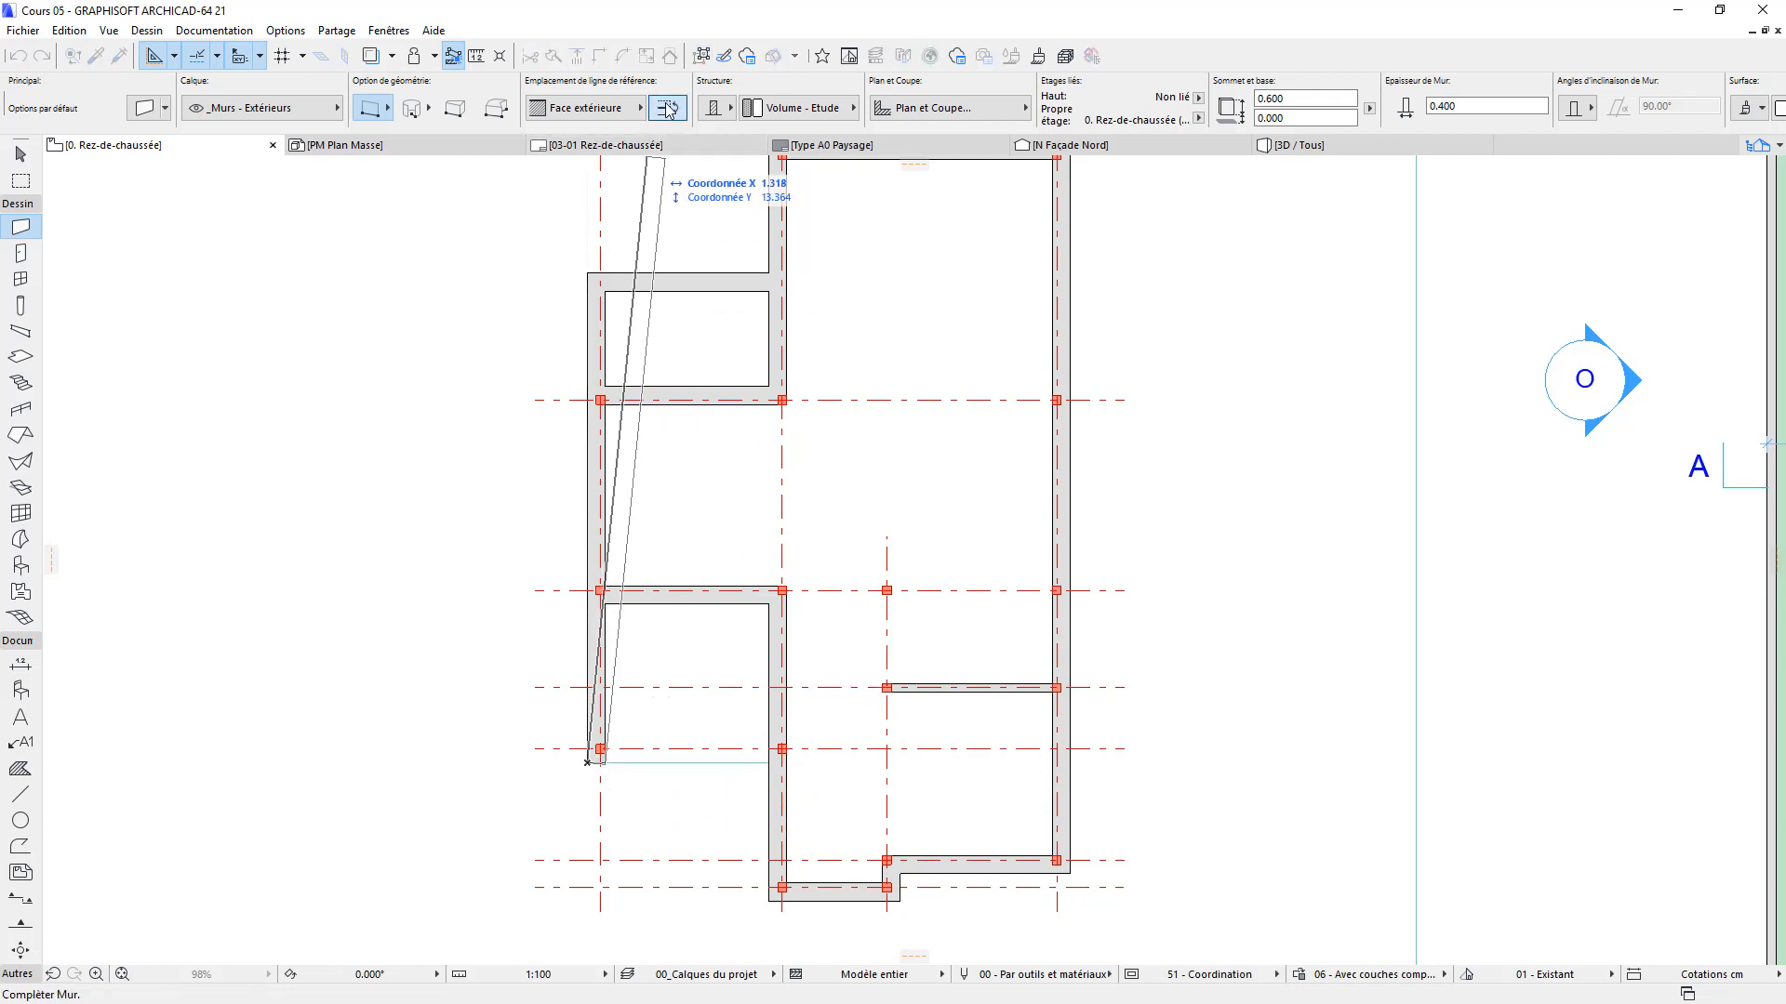
click(770, 758)
scroll(921, 801, down, 3)
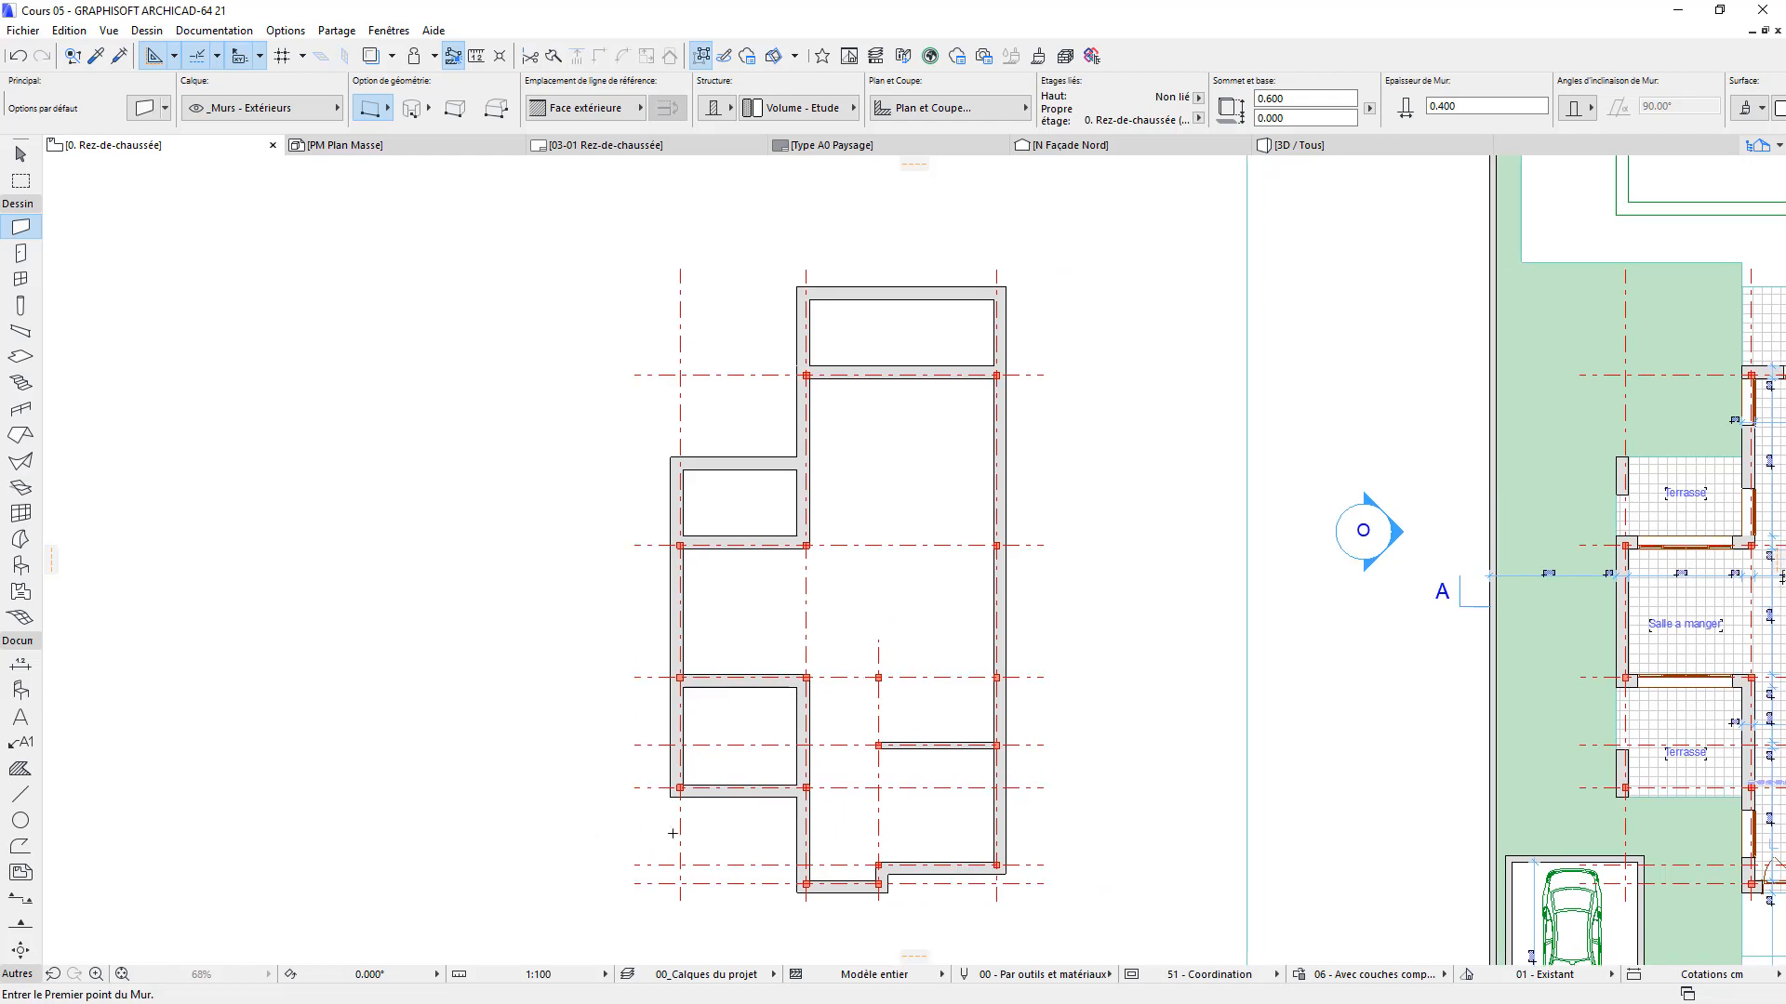
scroll(916, 873, up, 3)
Extend the thin horizontal interior wall to the left main wall using the Adjust command
click(20, 153)
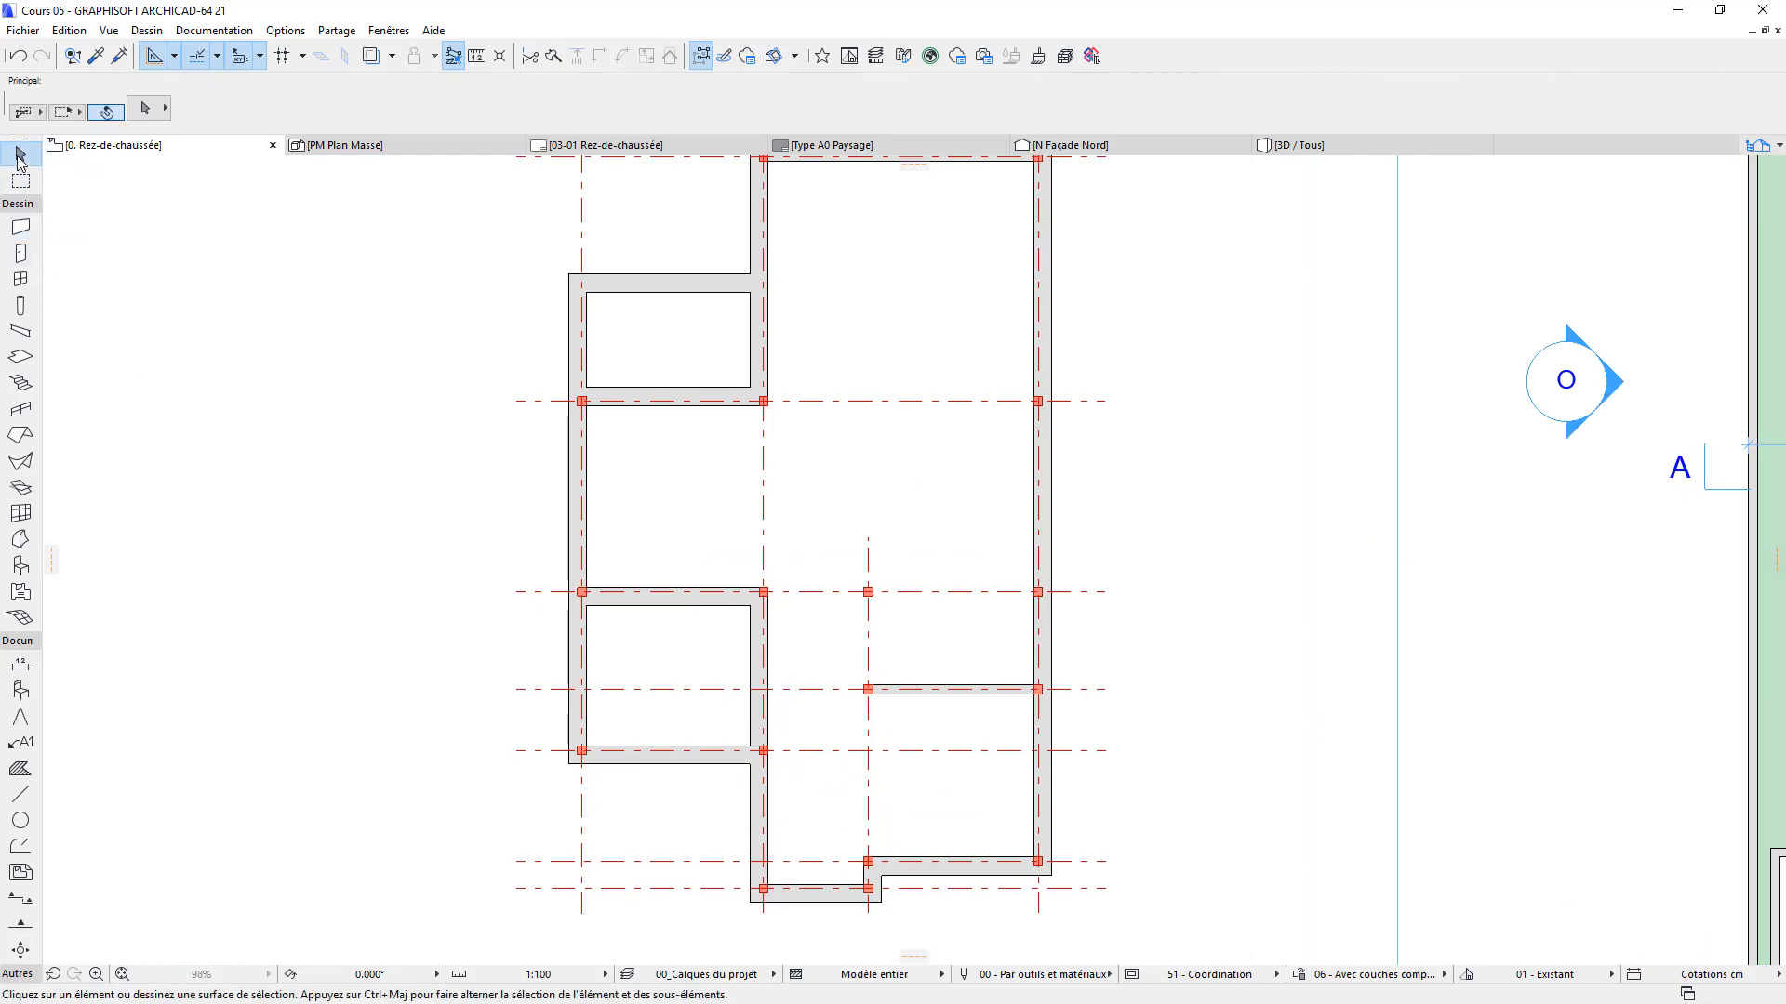
click(906, 688)
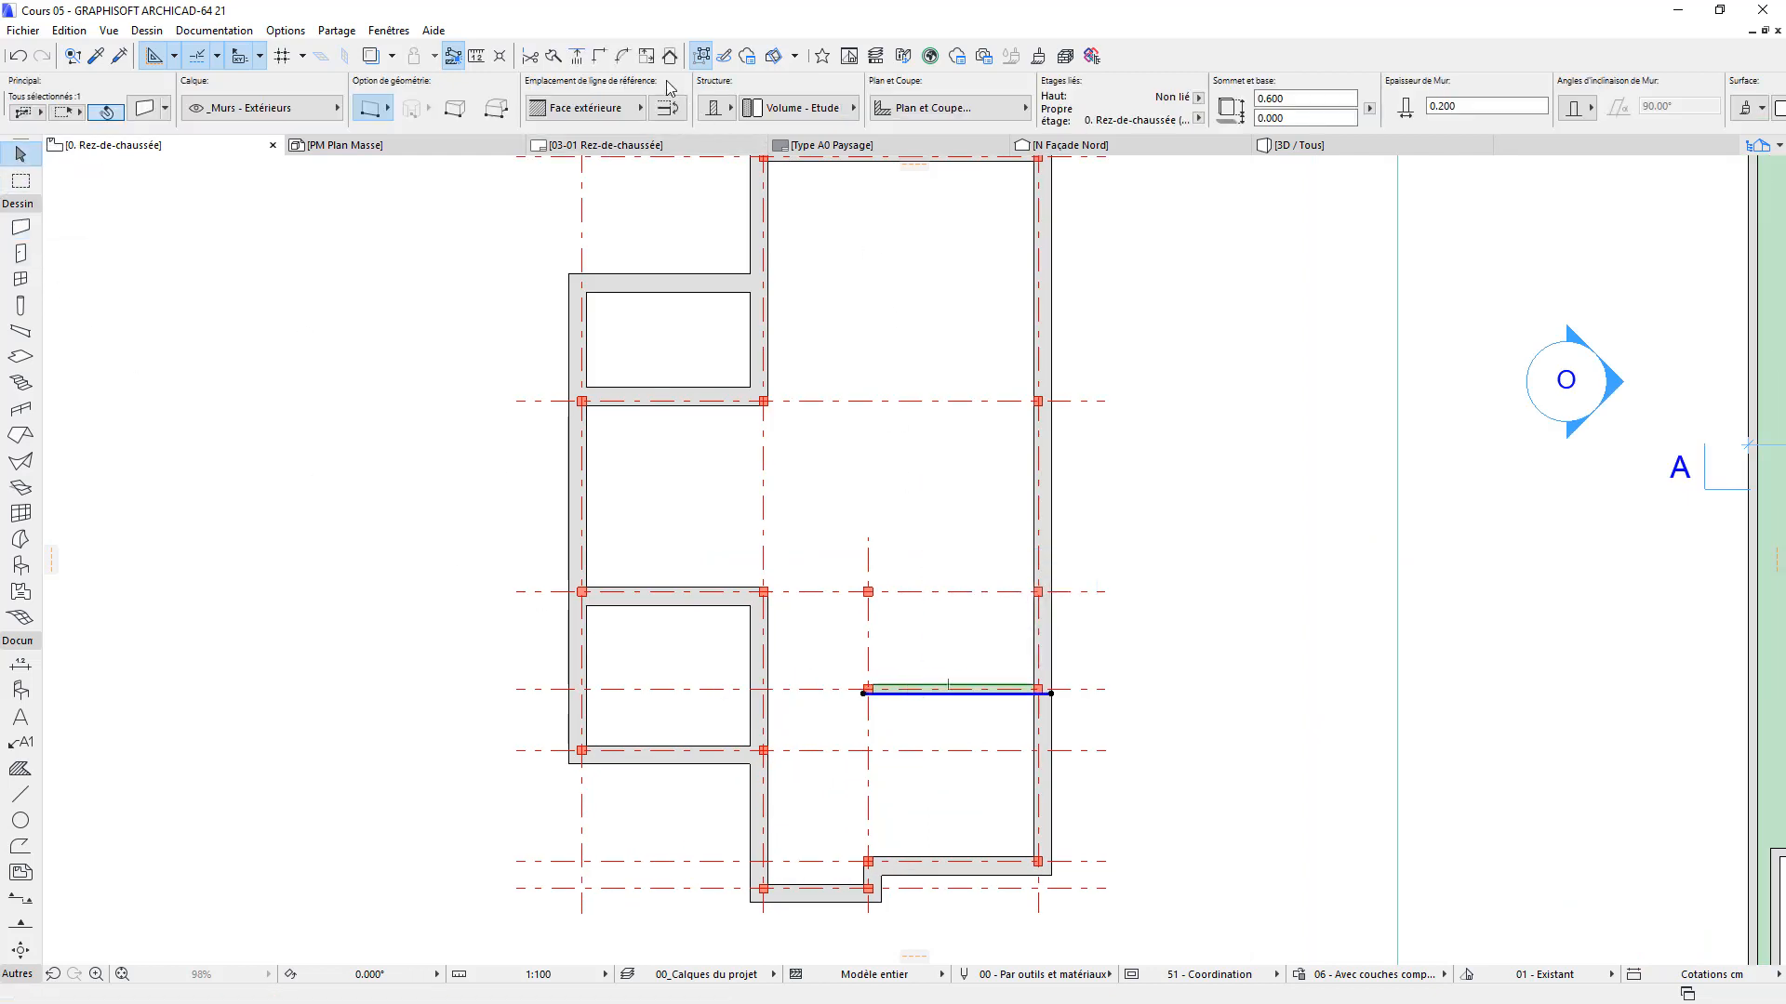
click(576, 56)
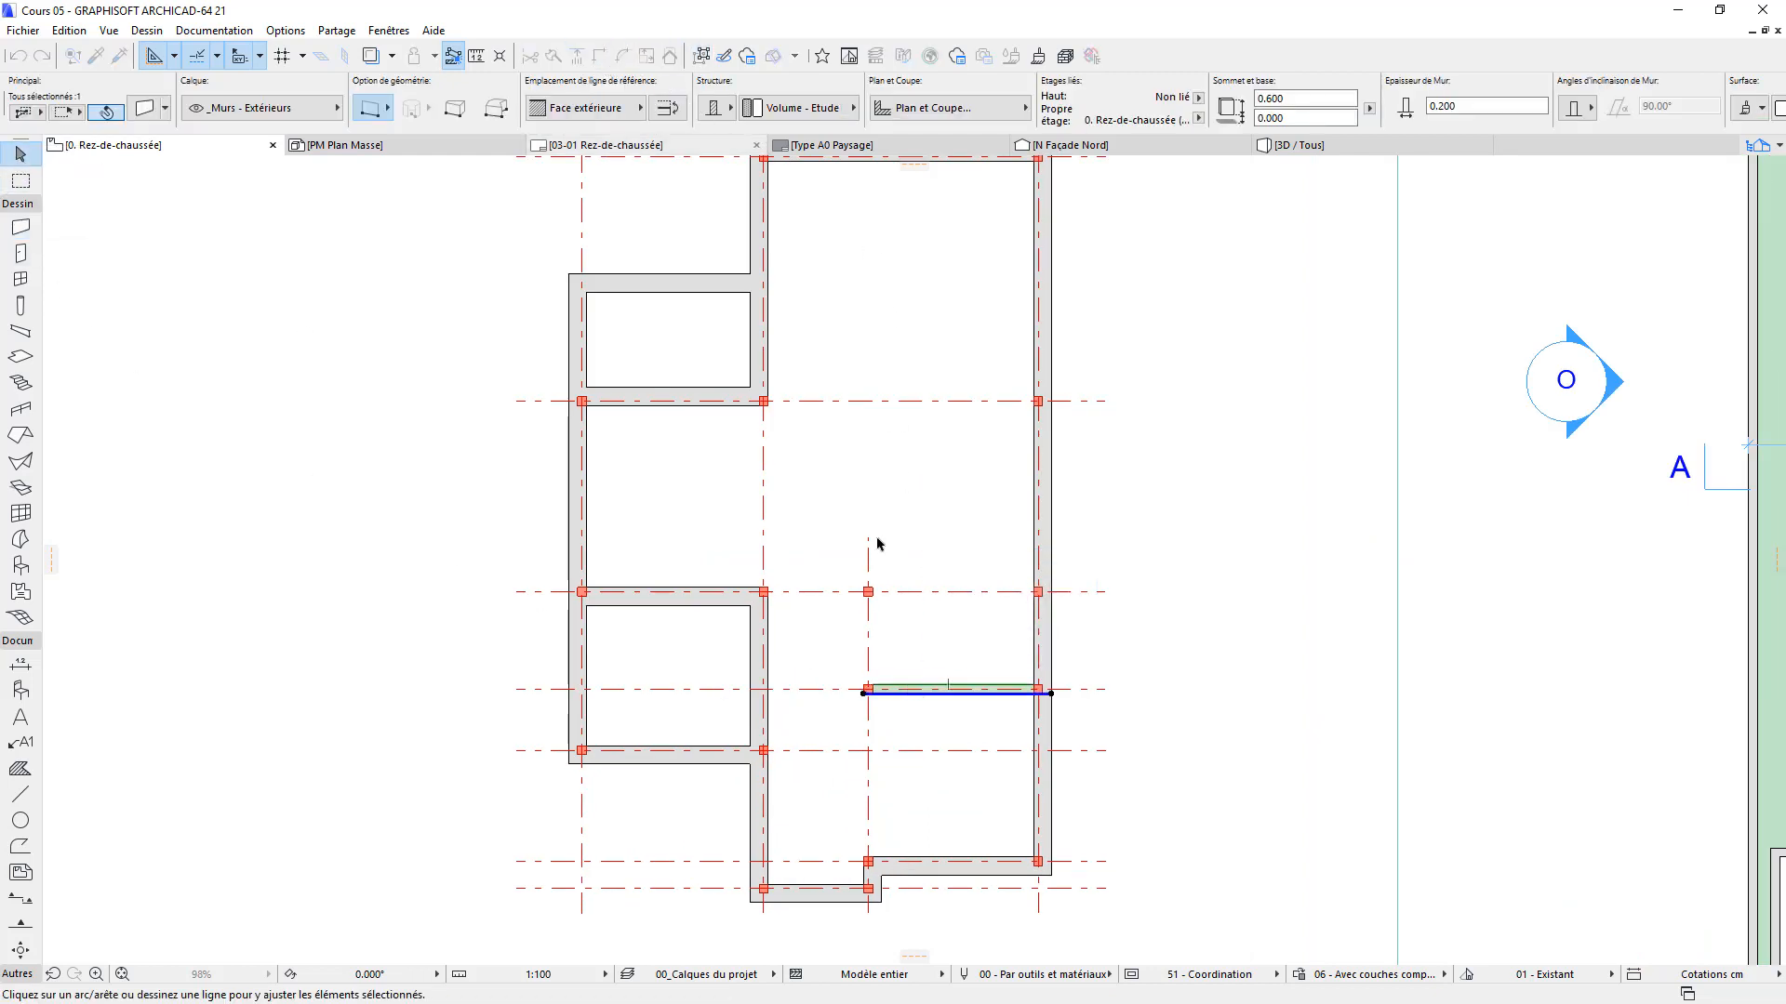
click(758, 662)
click(1113, 745)
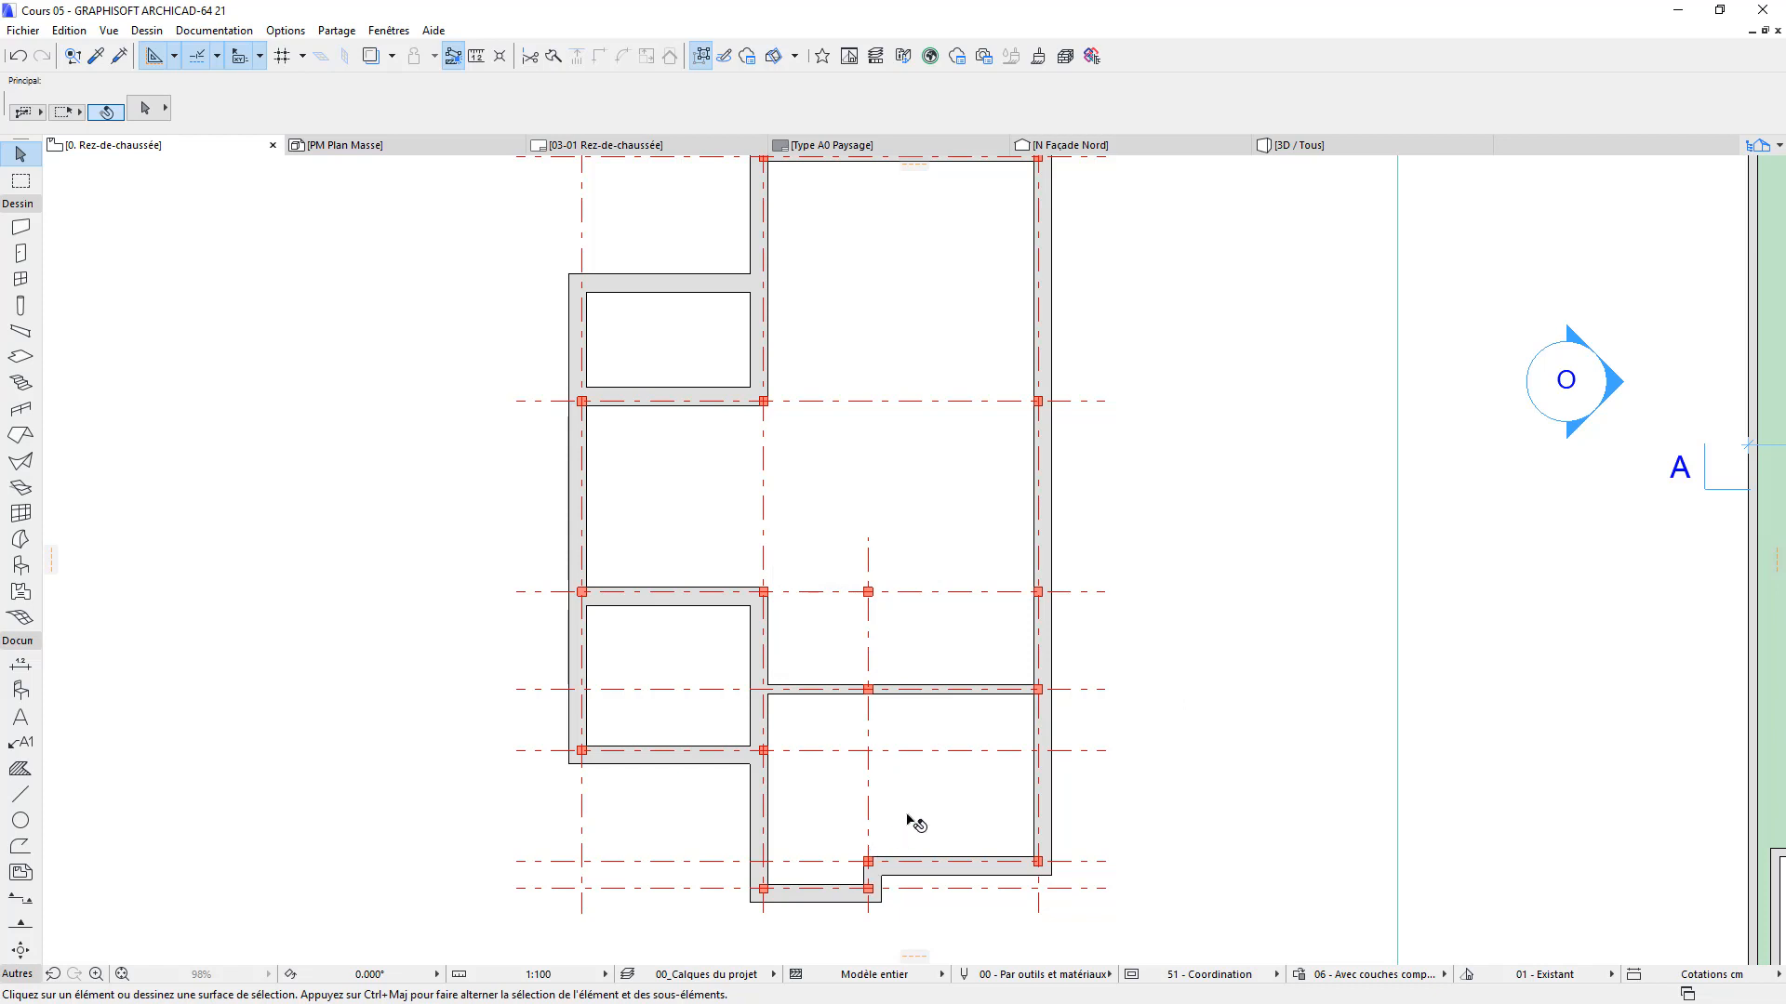
Draw a vertical 0.200-thick wall with a centred reference line from the lower recess corner up to the isolated interior column
alt+click(928, 688)
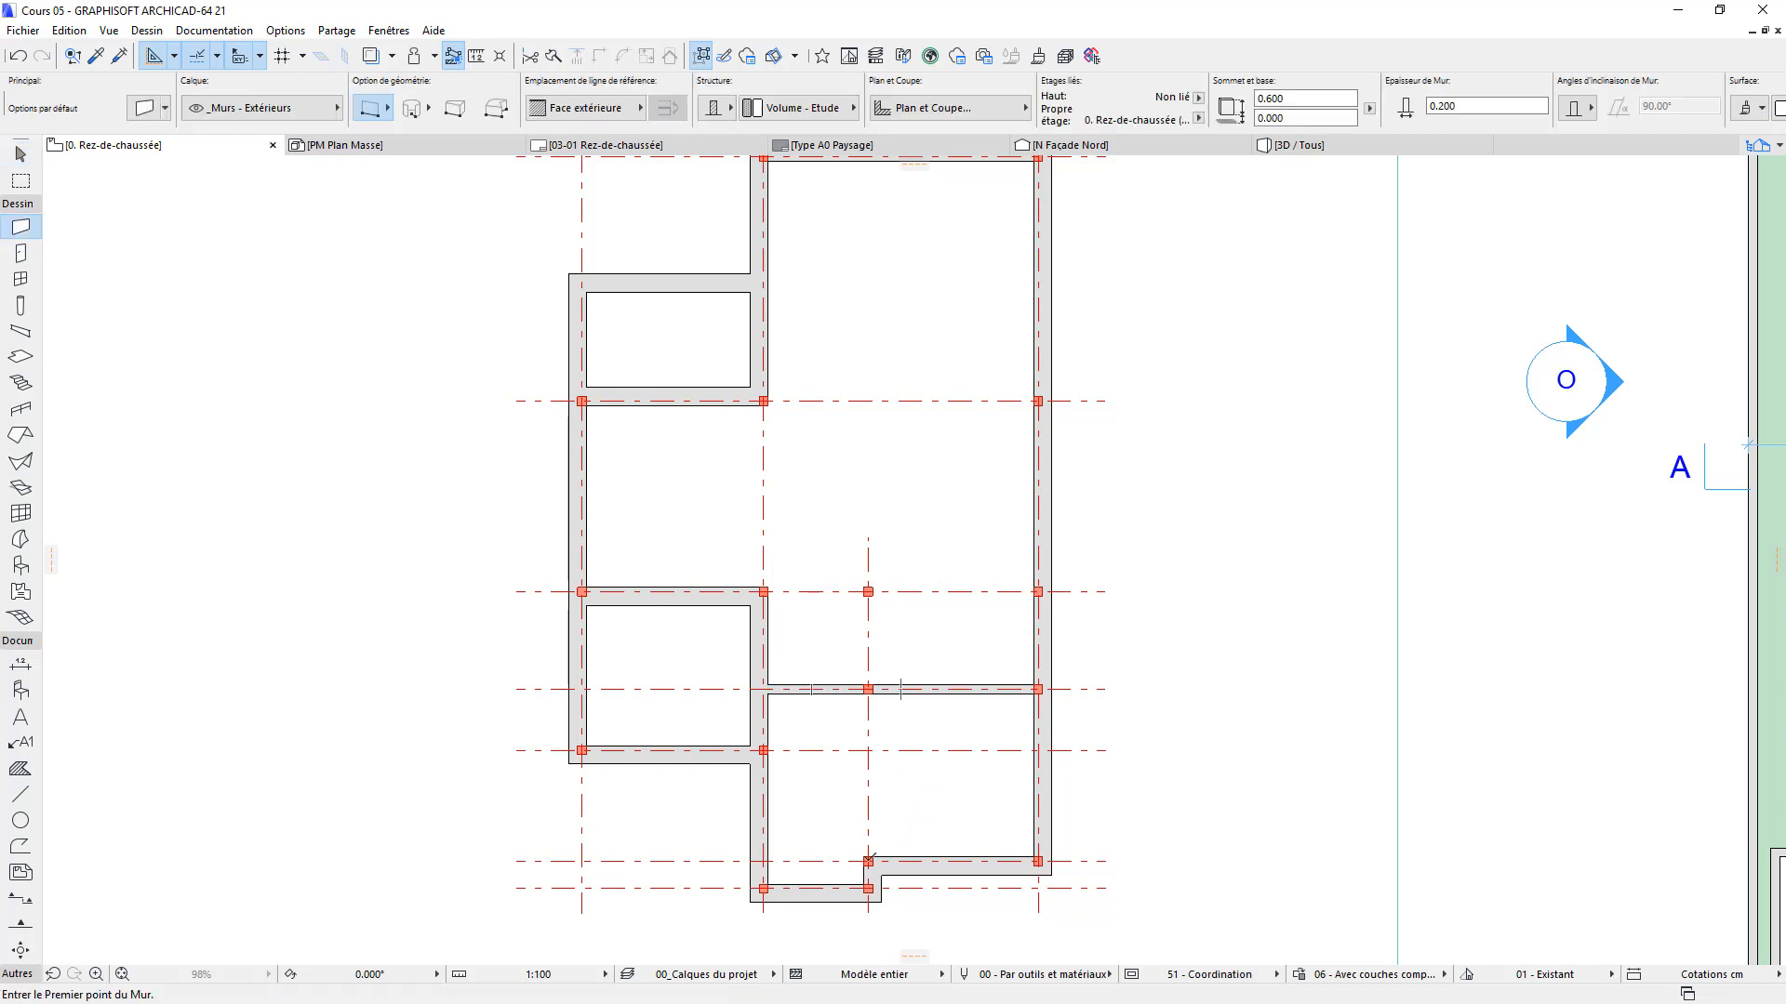
scroll(855, 874, up, 5)
click(888, 830)
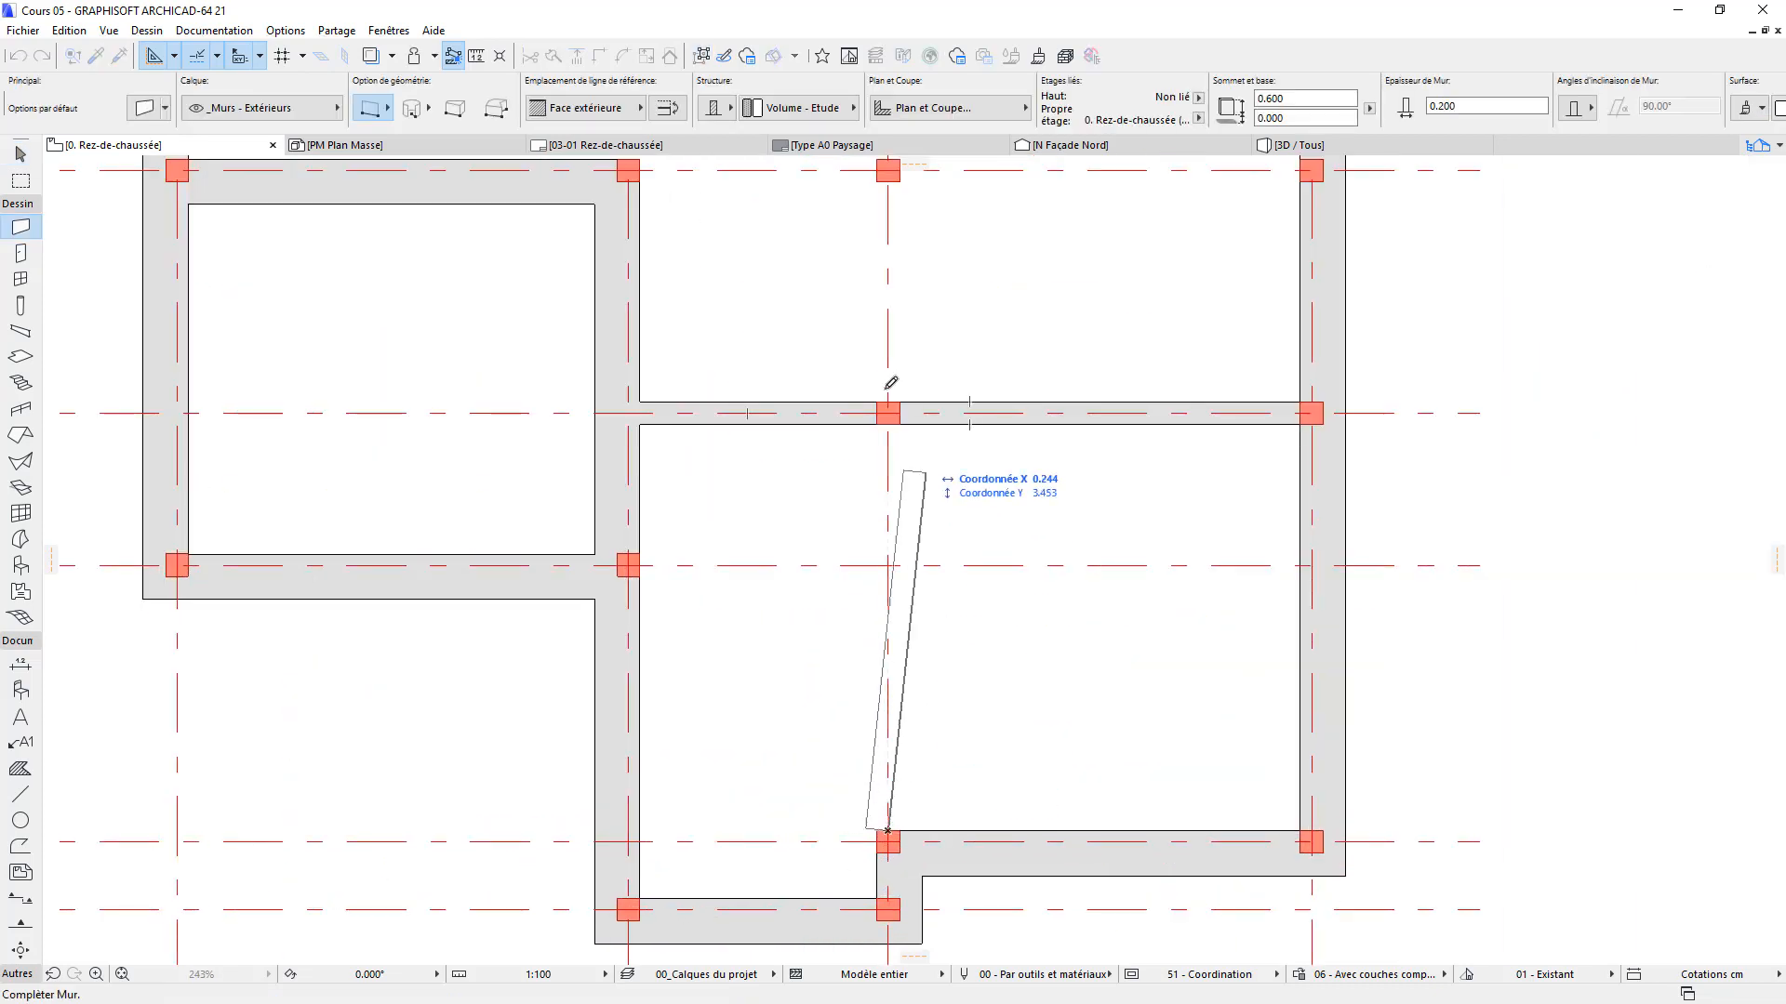
click(636, 109)
click(691, 129)
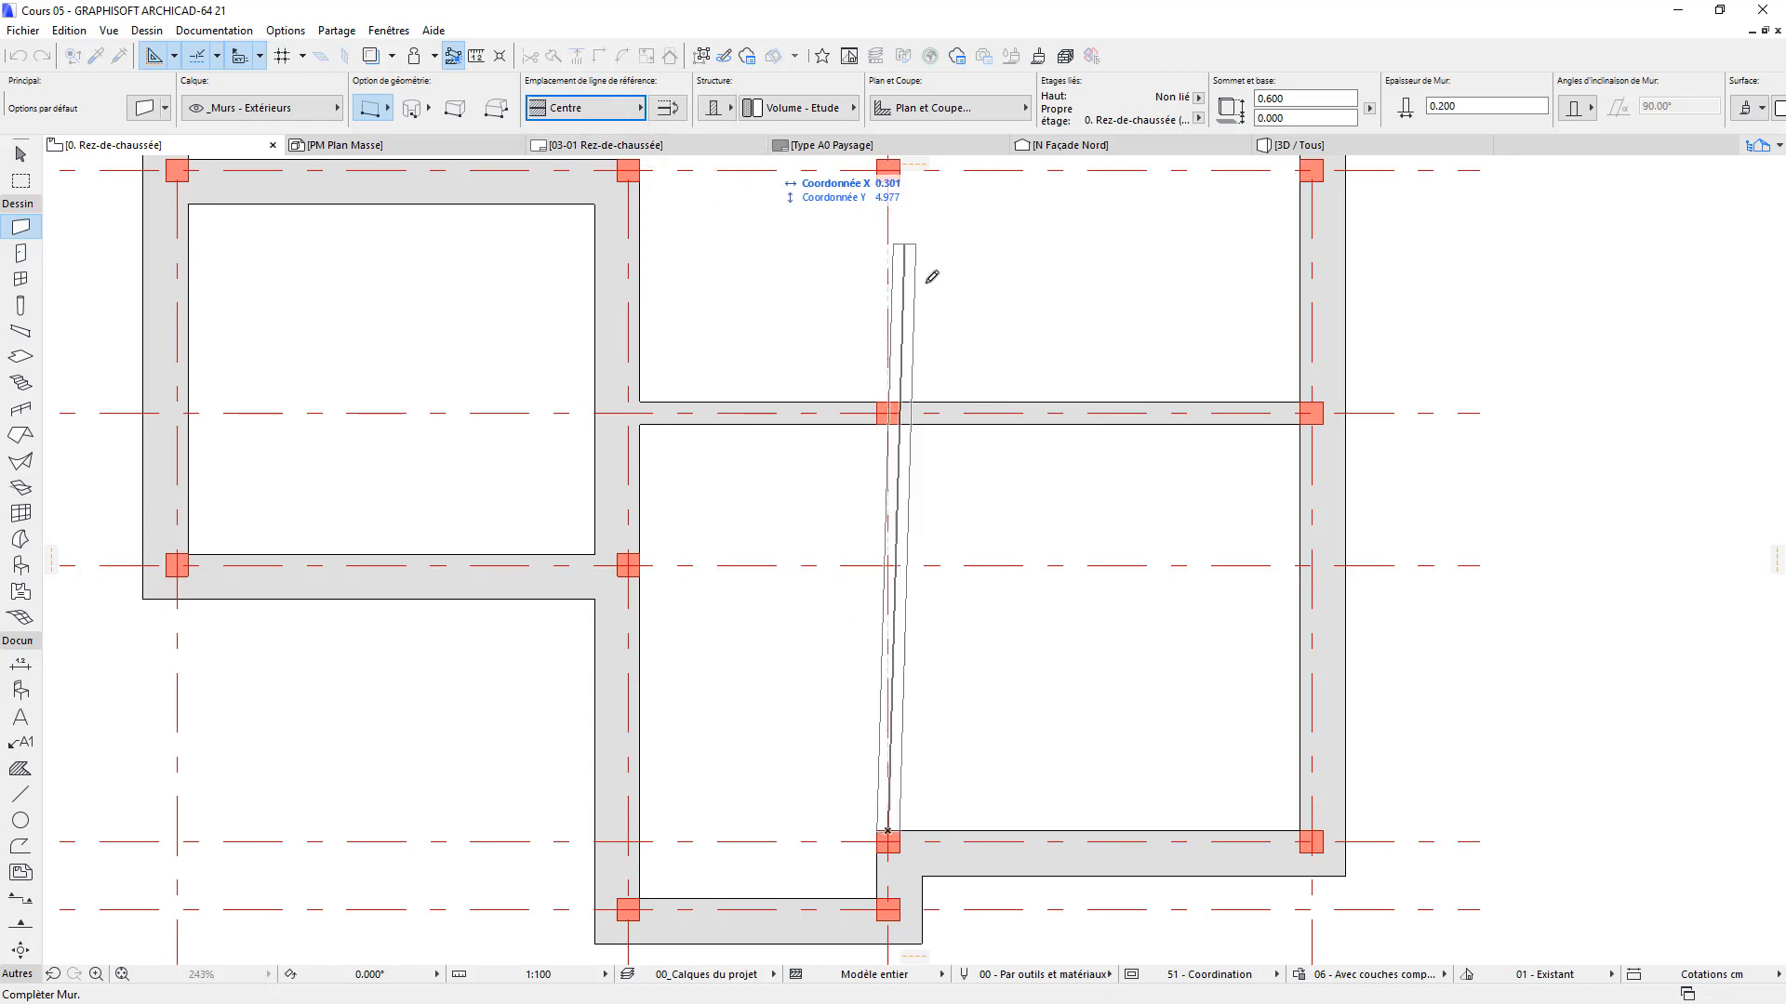
scroll(906, 558, down, 5)
scroll(865, 693, up, 2)
scroll(865, 693, up, 4)
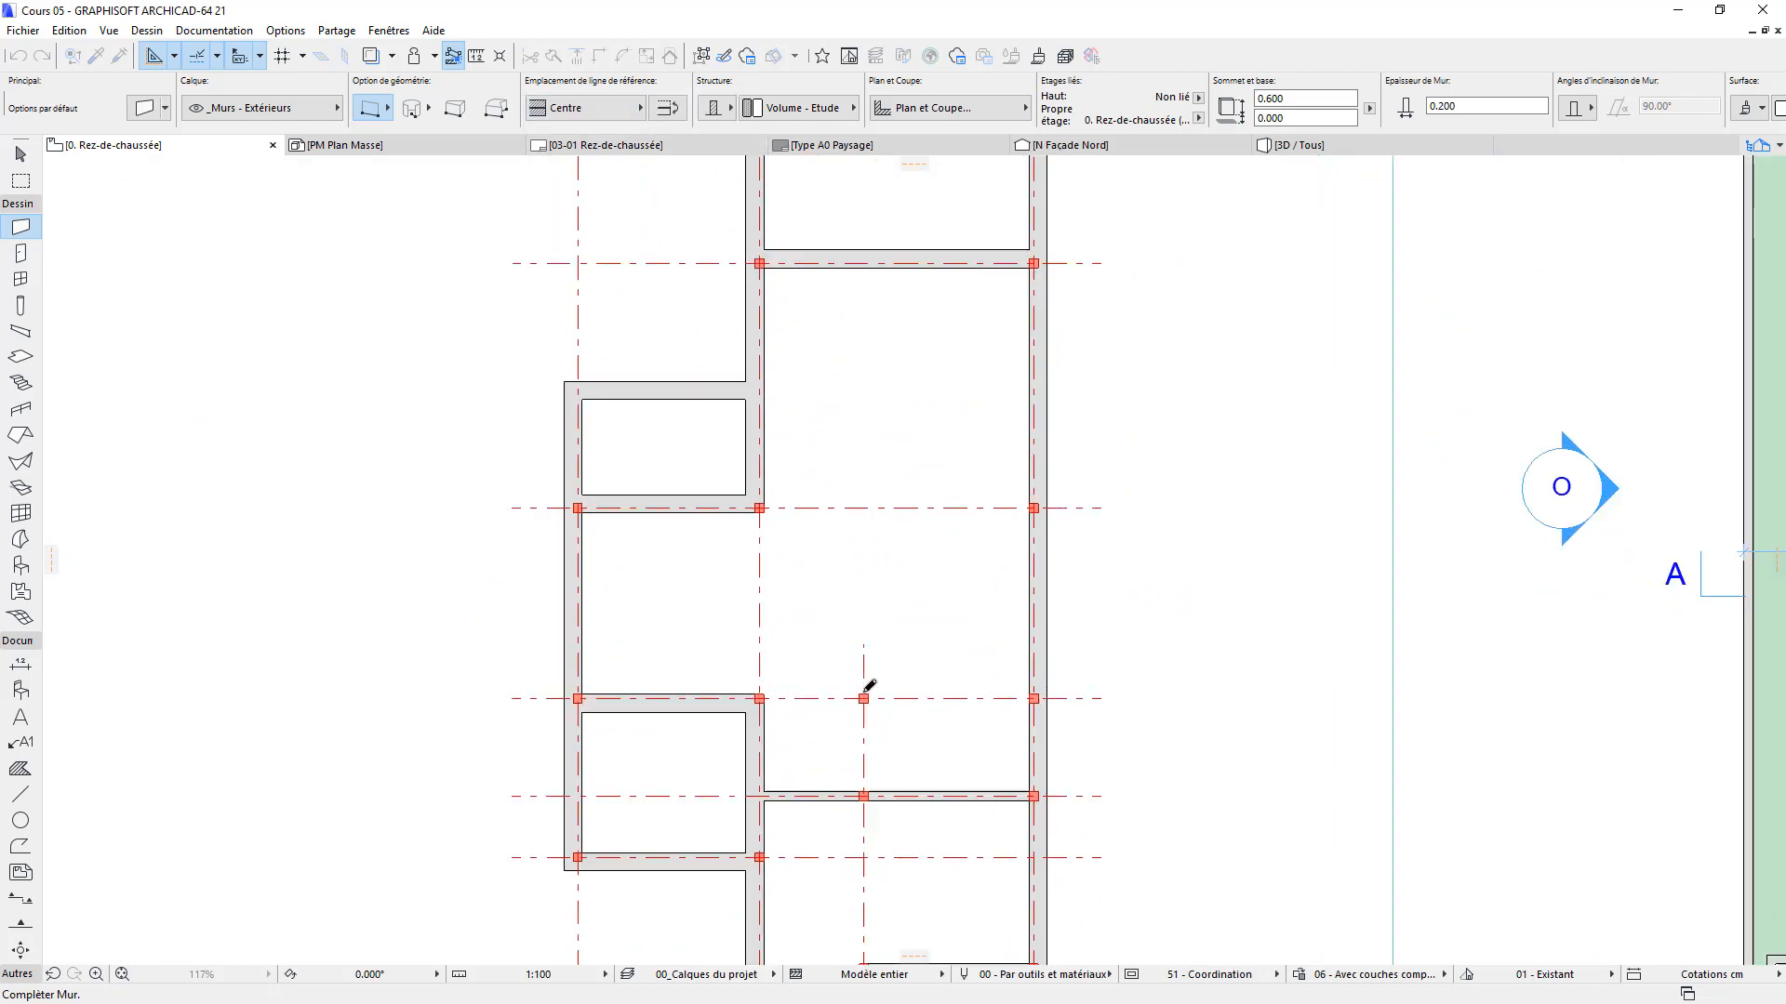
click(863, 704)
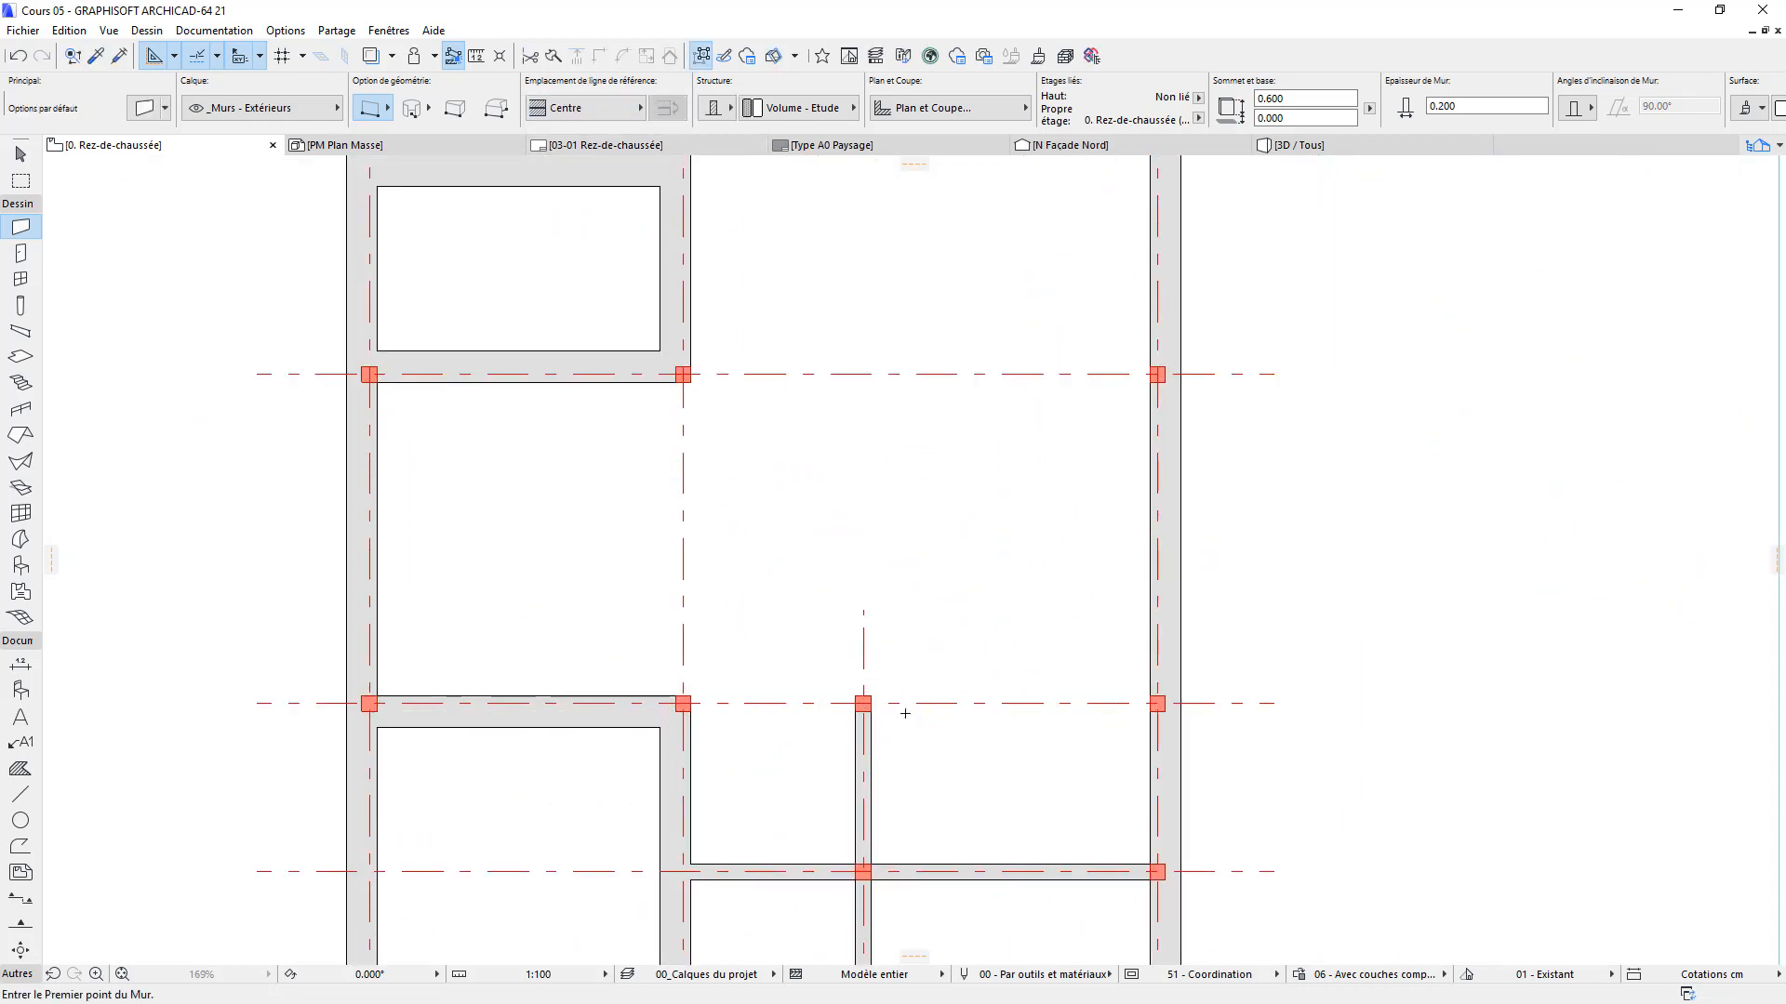
Draw three 0.200-thick walls with centred reference lines between the columns, along the lower, left and upper axes of the central room
click(1157, 705)
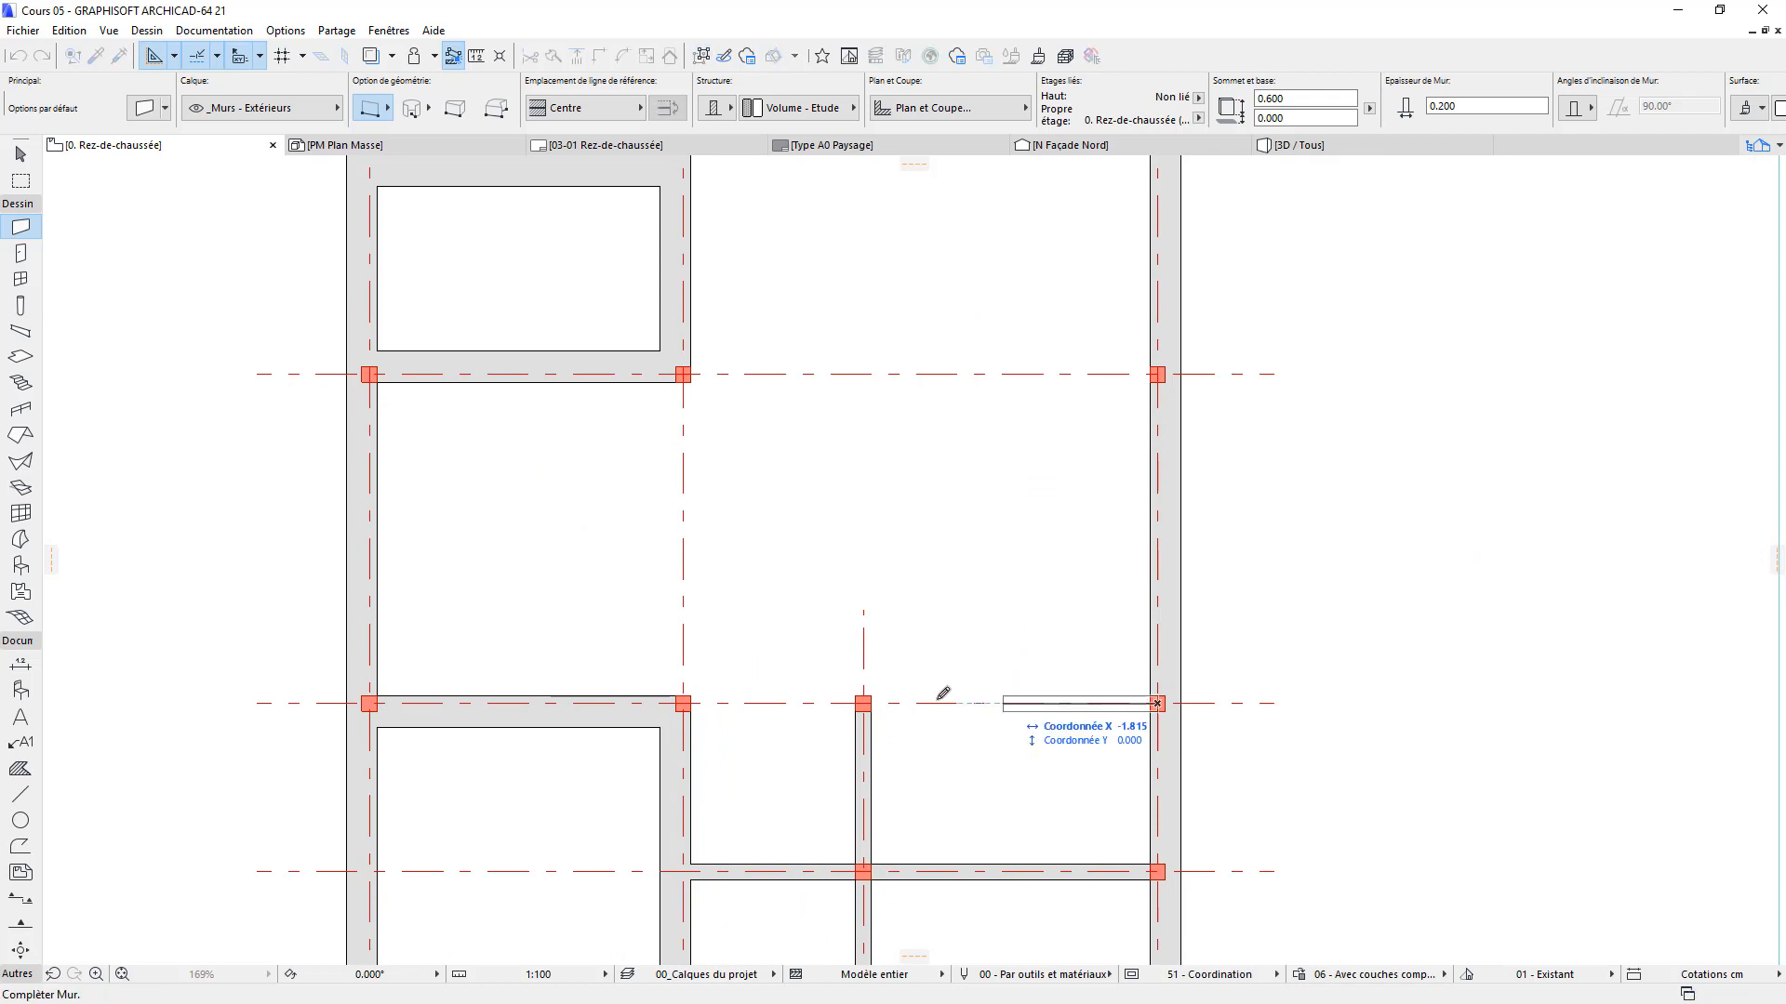
click(683, 704)
click(684, 697)
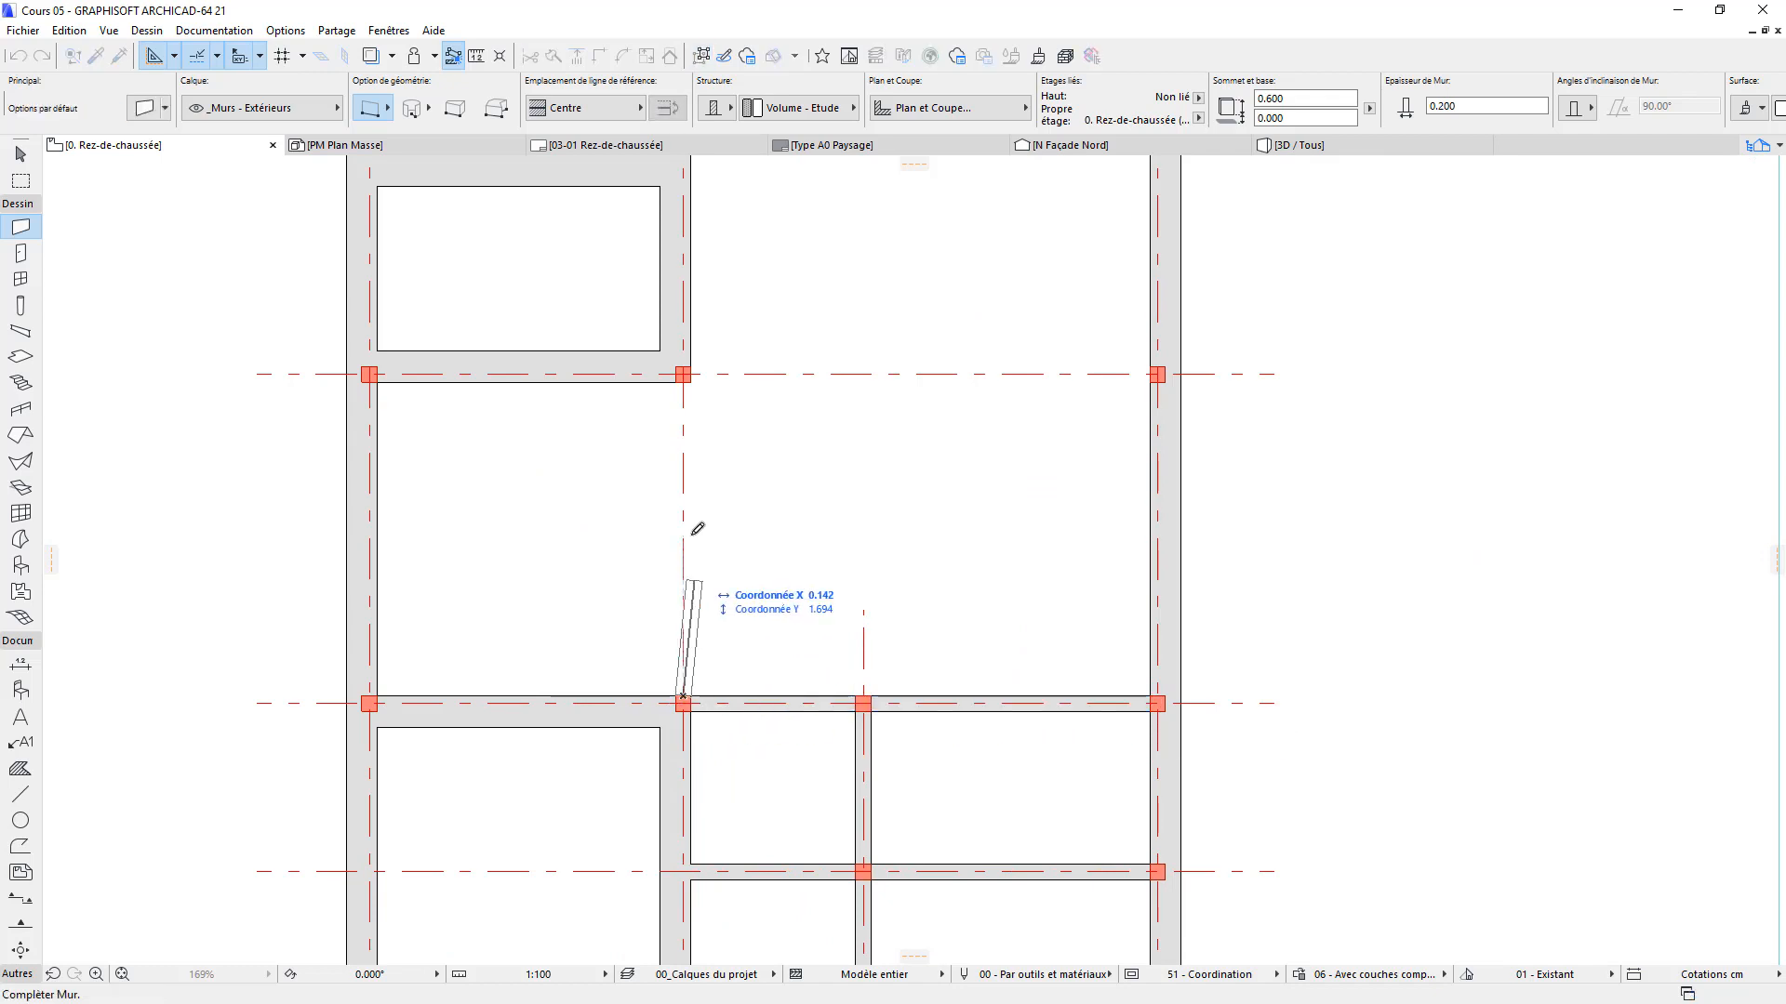
click(687, 374)
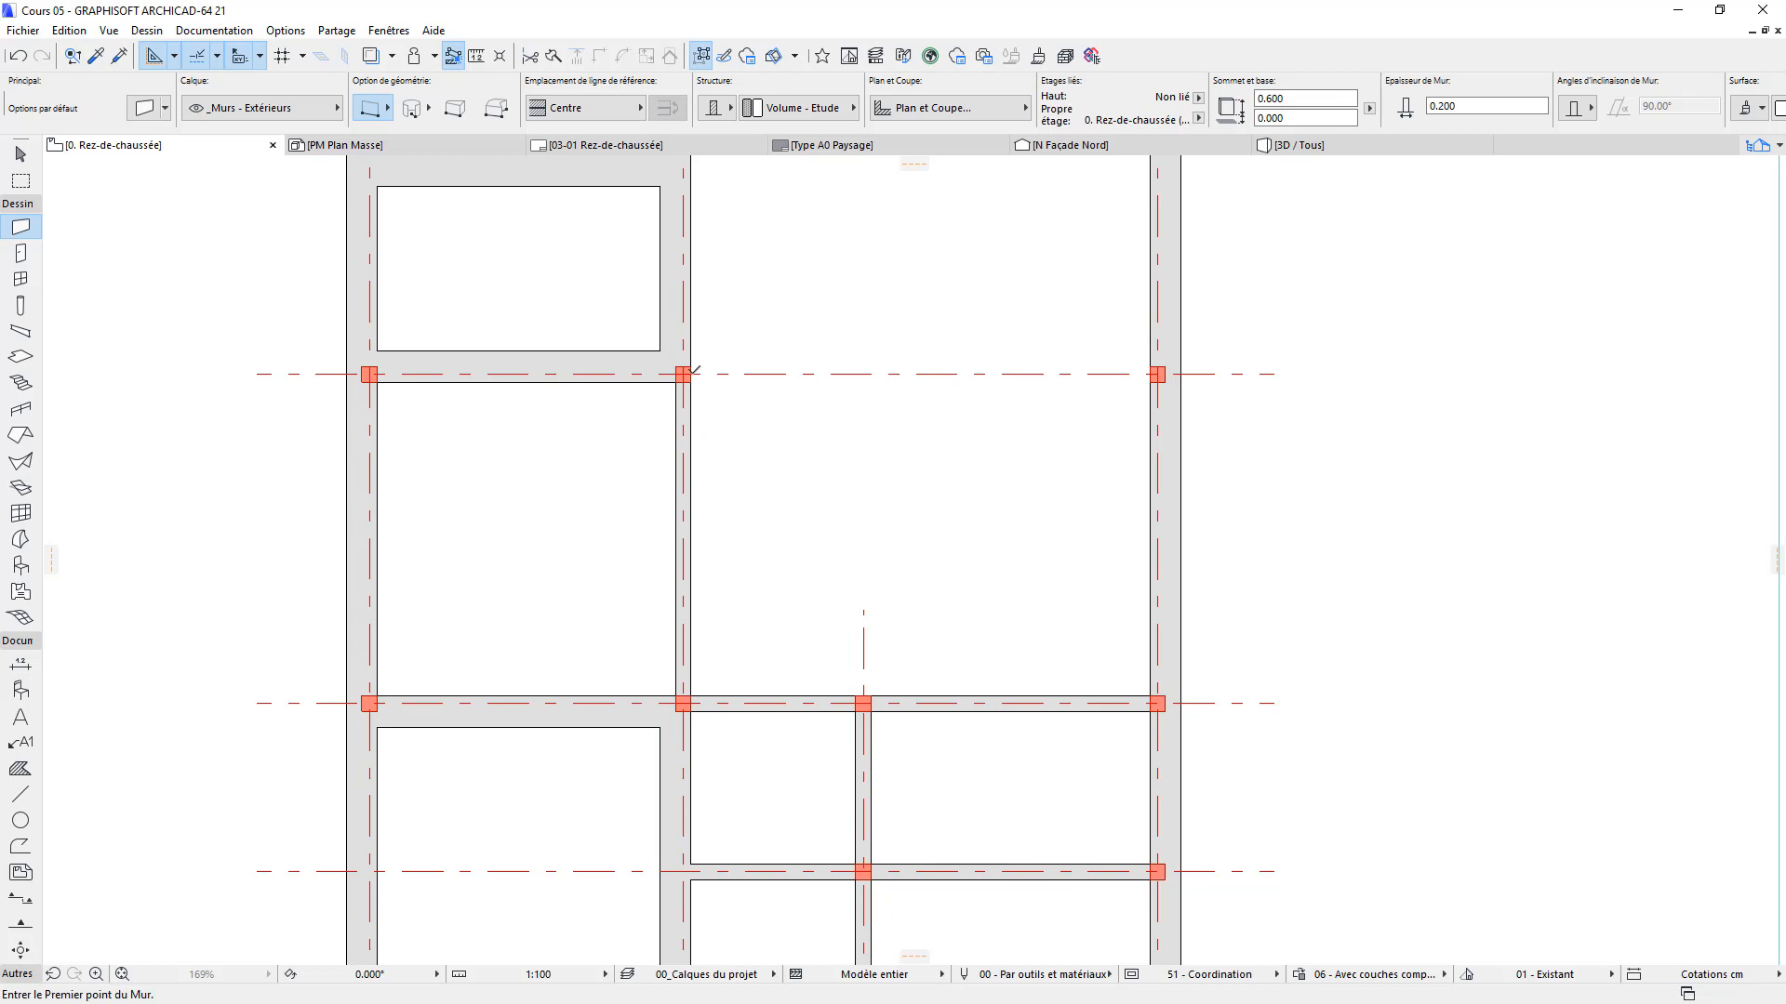
click(686, 373)
click(1157, 374)
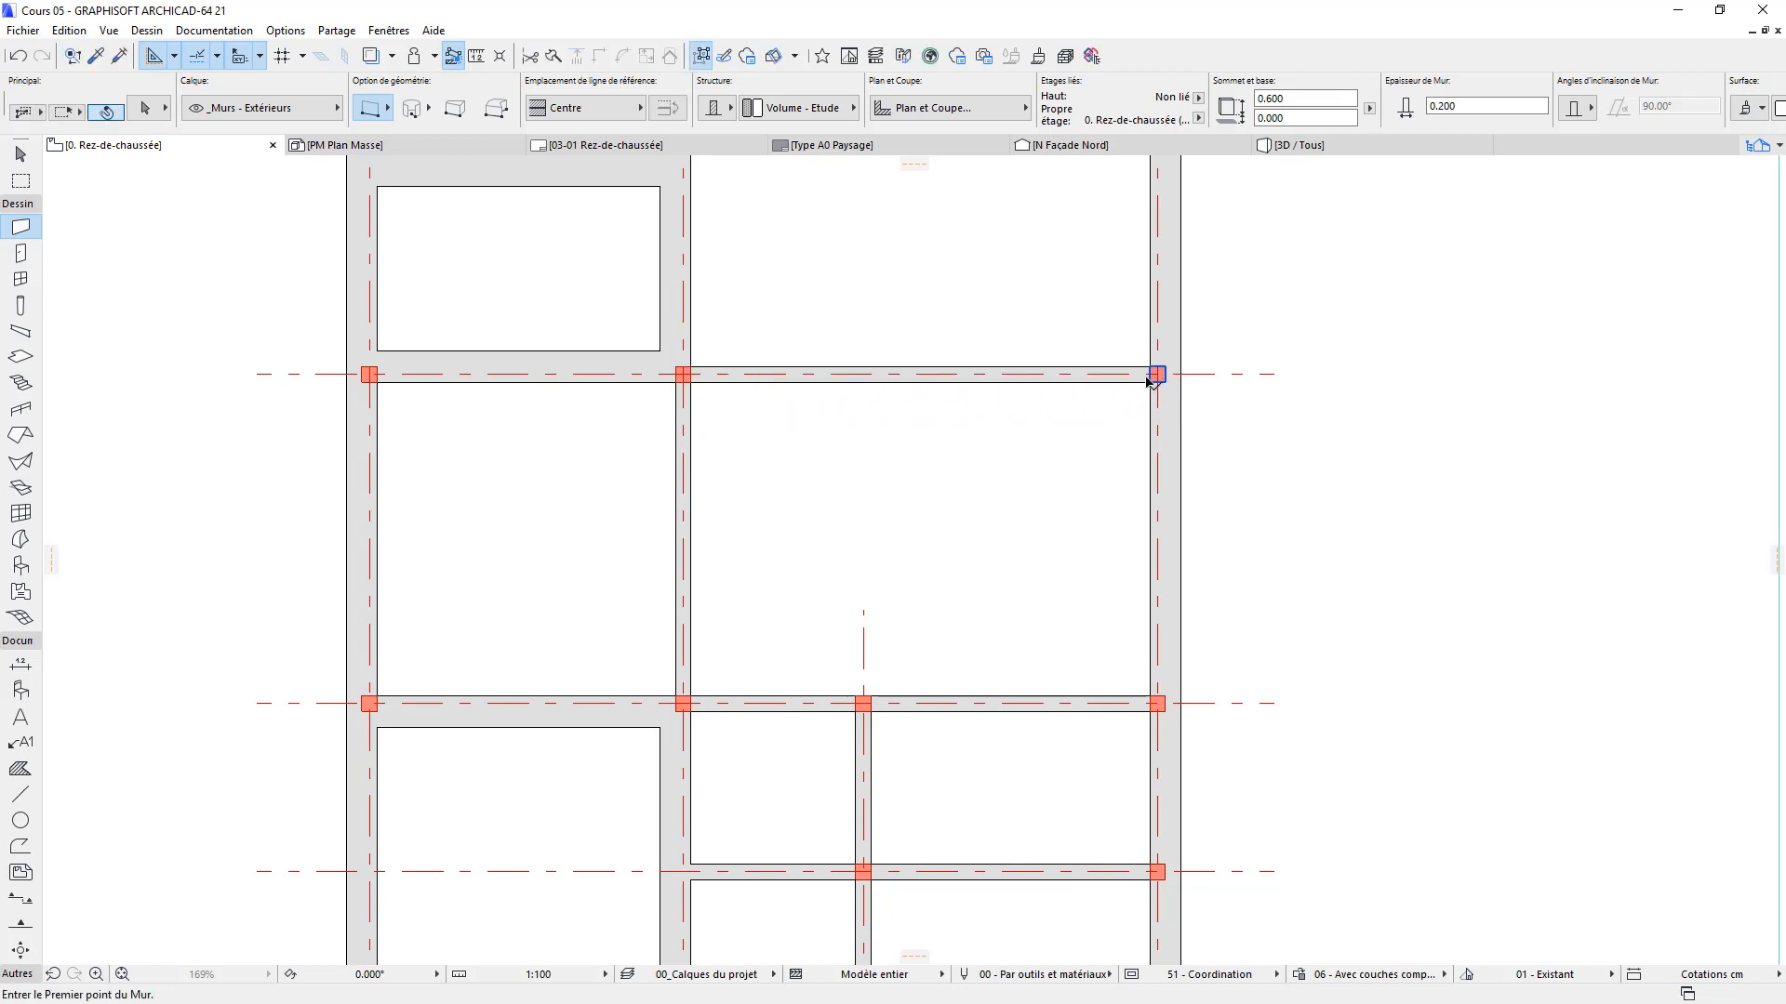
Draw a short horizontal 0.200-thick wall from the lower-left terrace's inner column to the vertical interior wall
scroll(1148, 381, down, 5)
middle_drag(954, 661, 858, 504)
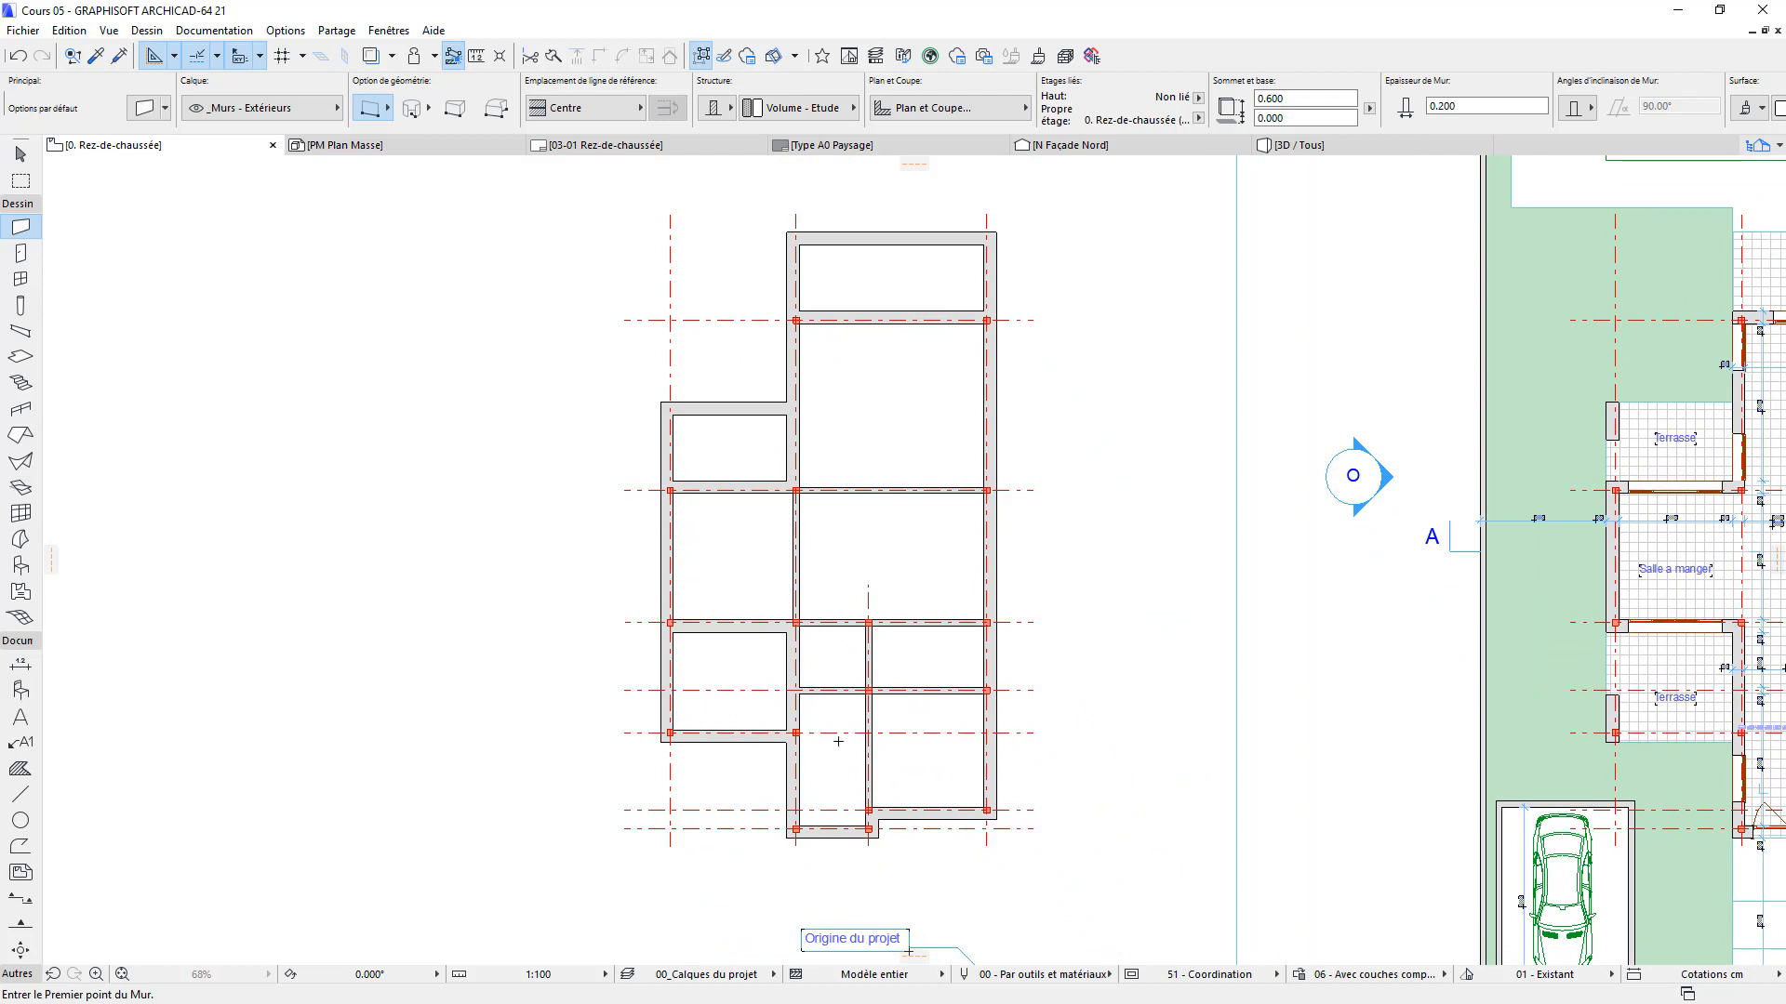
scroll(832, 741, up, 5)
click(736, 707)
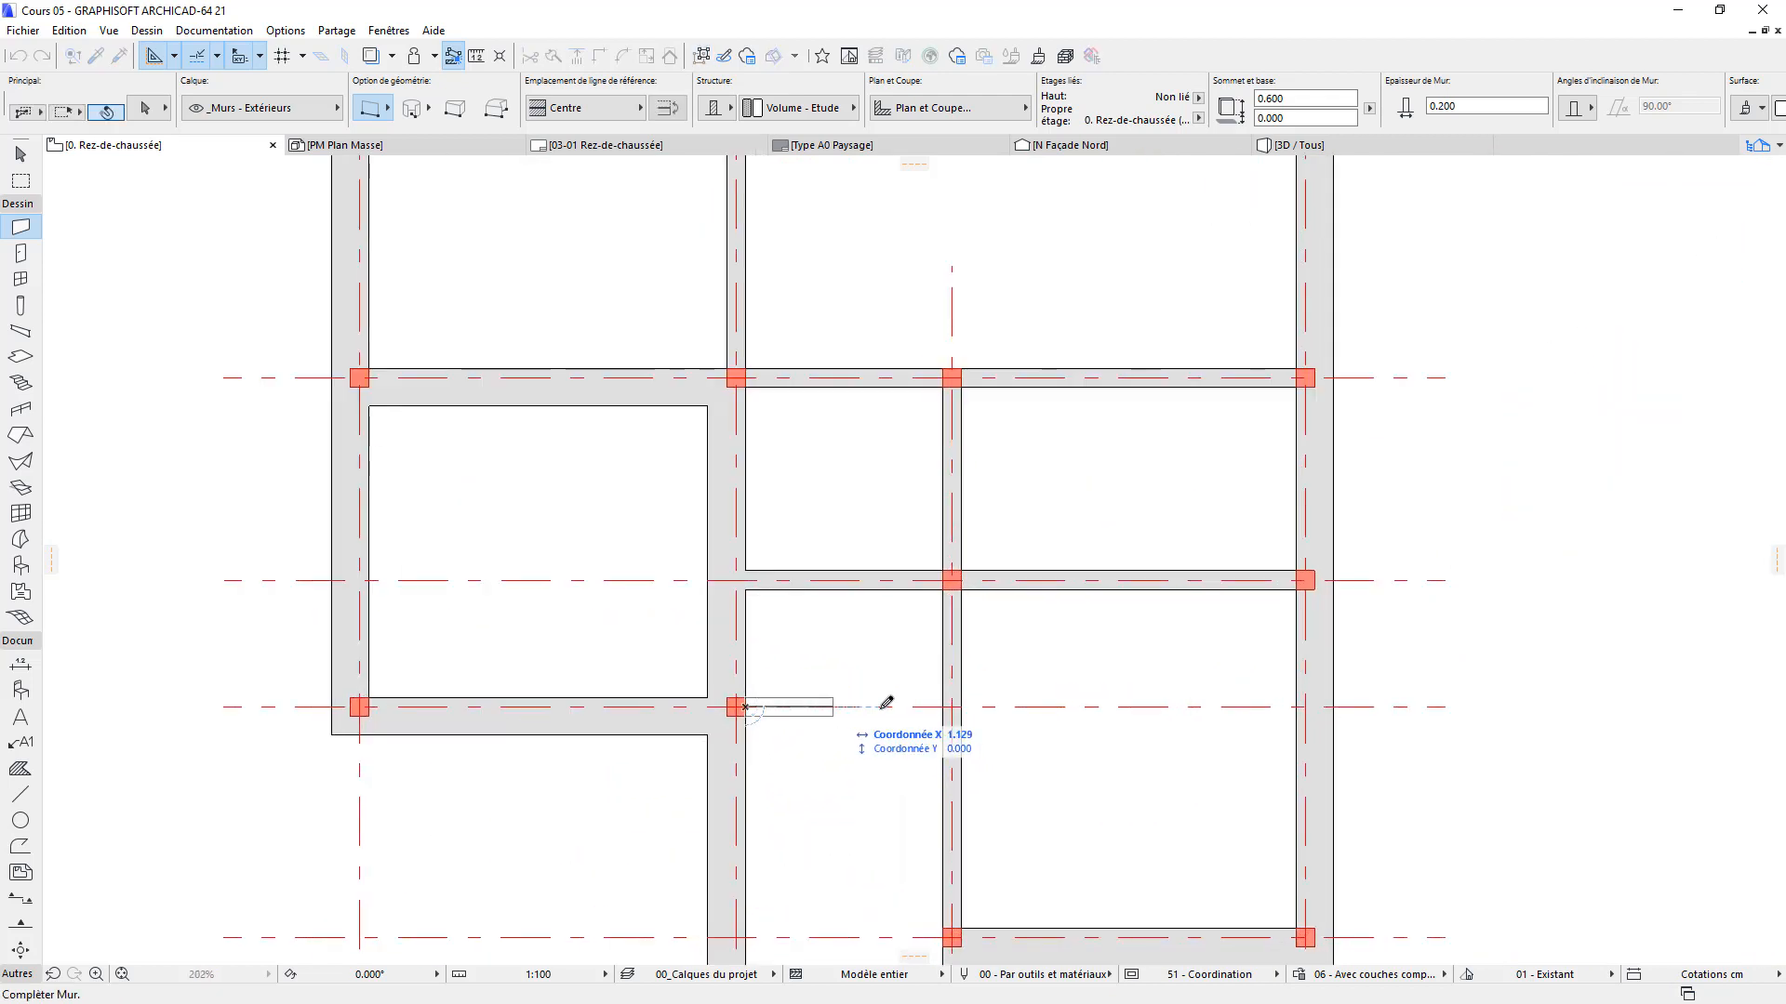
click(952, 707)
Draw a 1 by 1 m square with the rectangular polyline tool in the empty area between the foundation plan and the ground-floor plan
scroll(1102, 763, down, 4)
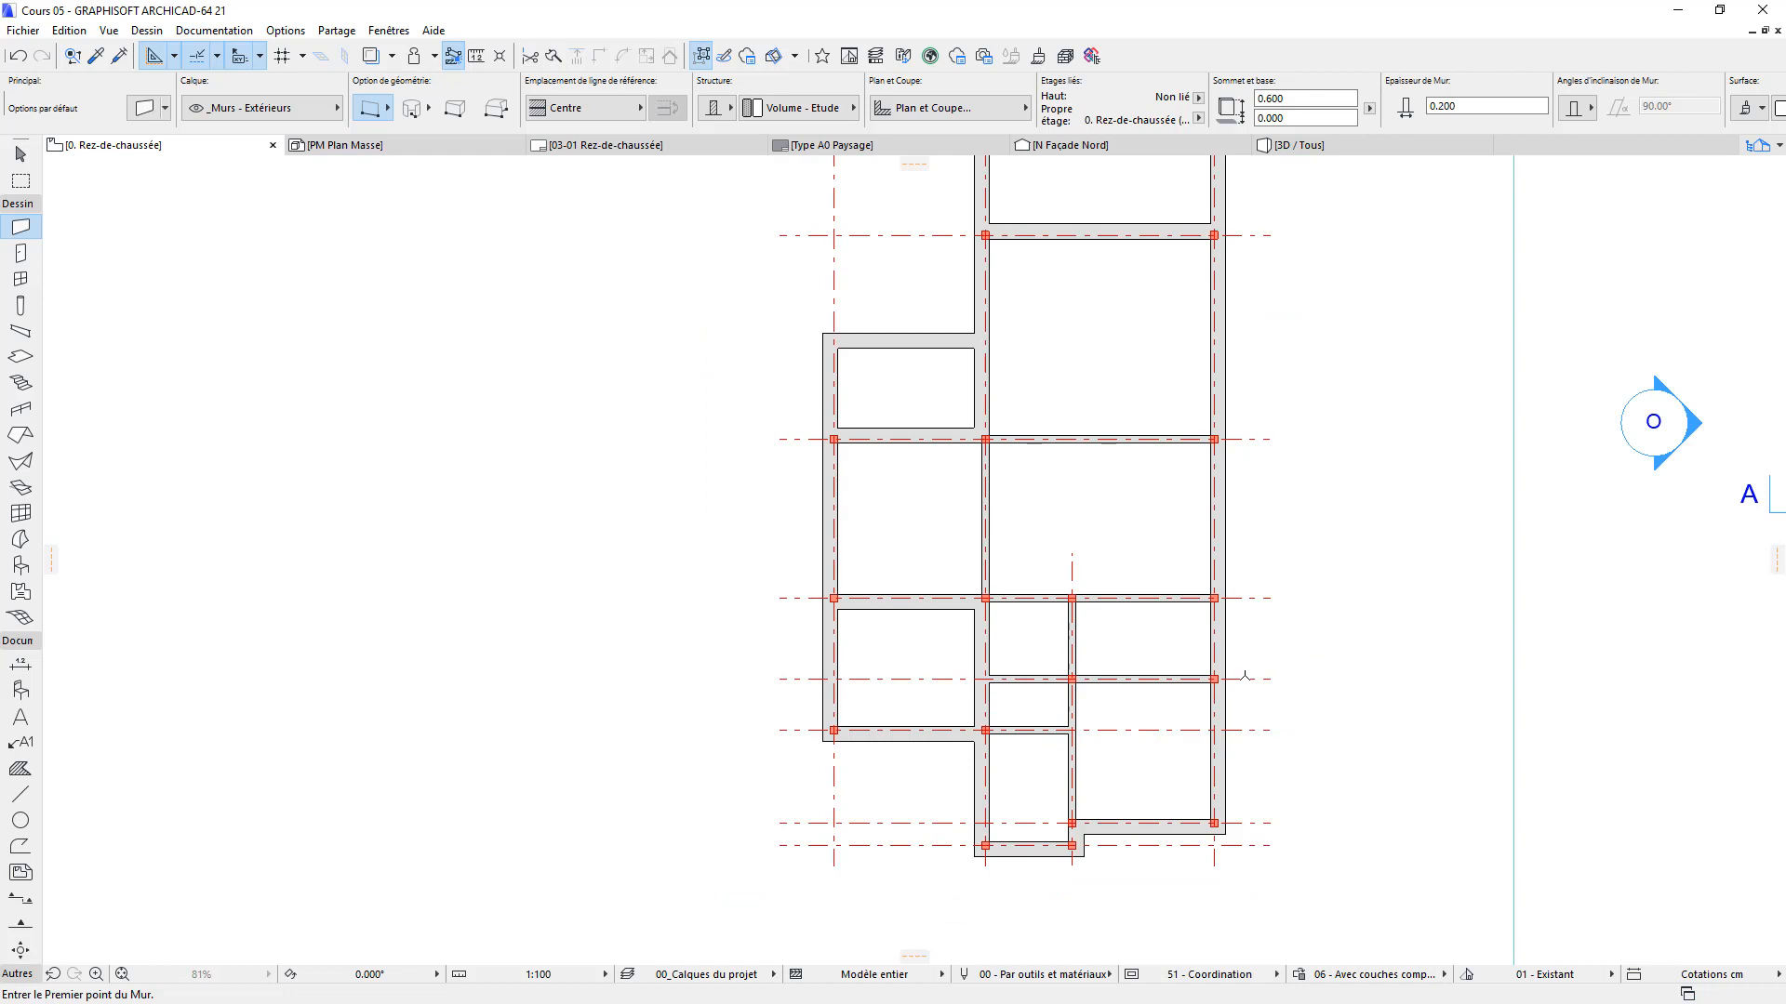
mouse_move(1244, 676)
middle_down()
mouse_move(1168, 725)
mouse_move(1037, 746)
middle_up()
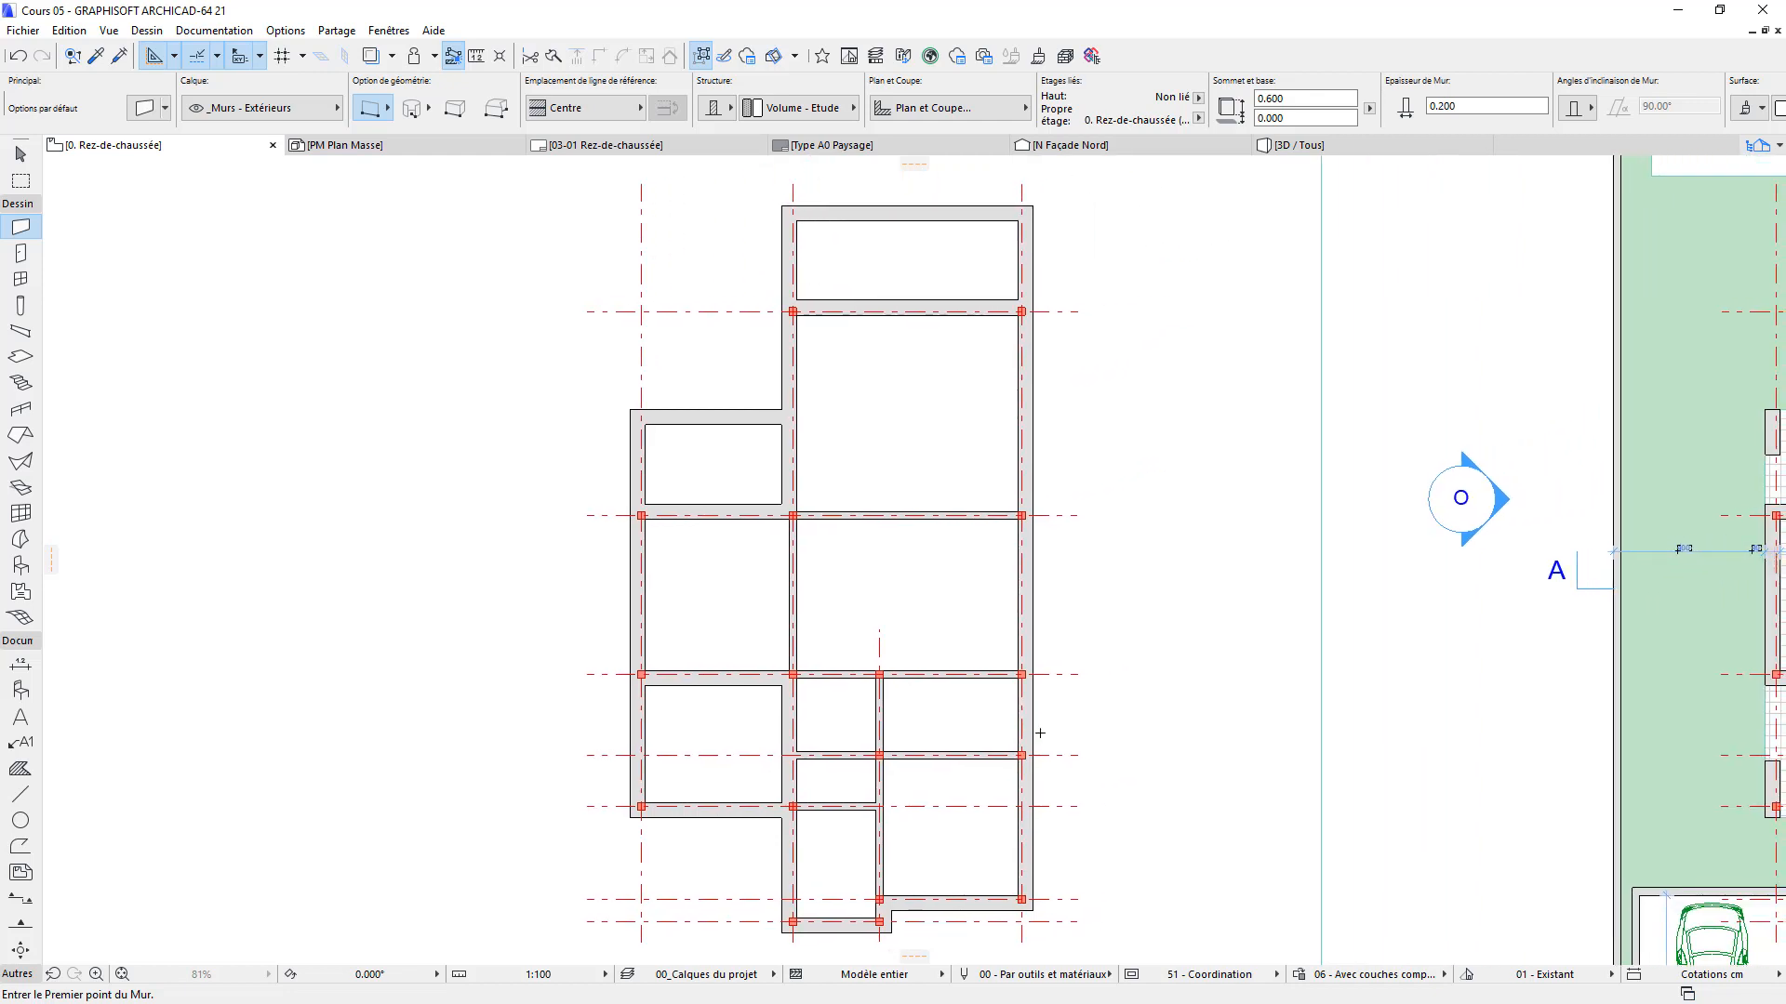
scroll(1024, 700, down, 2)
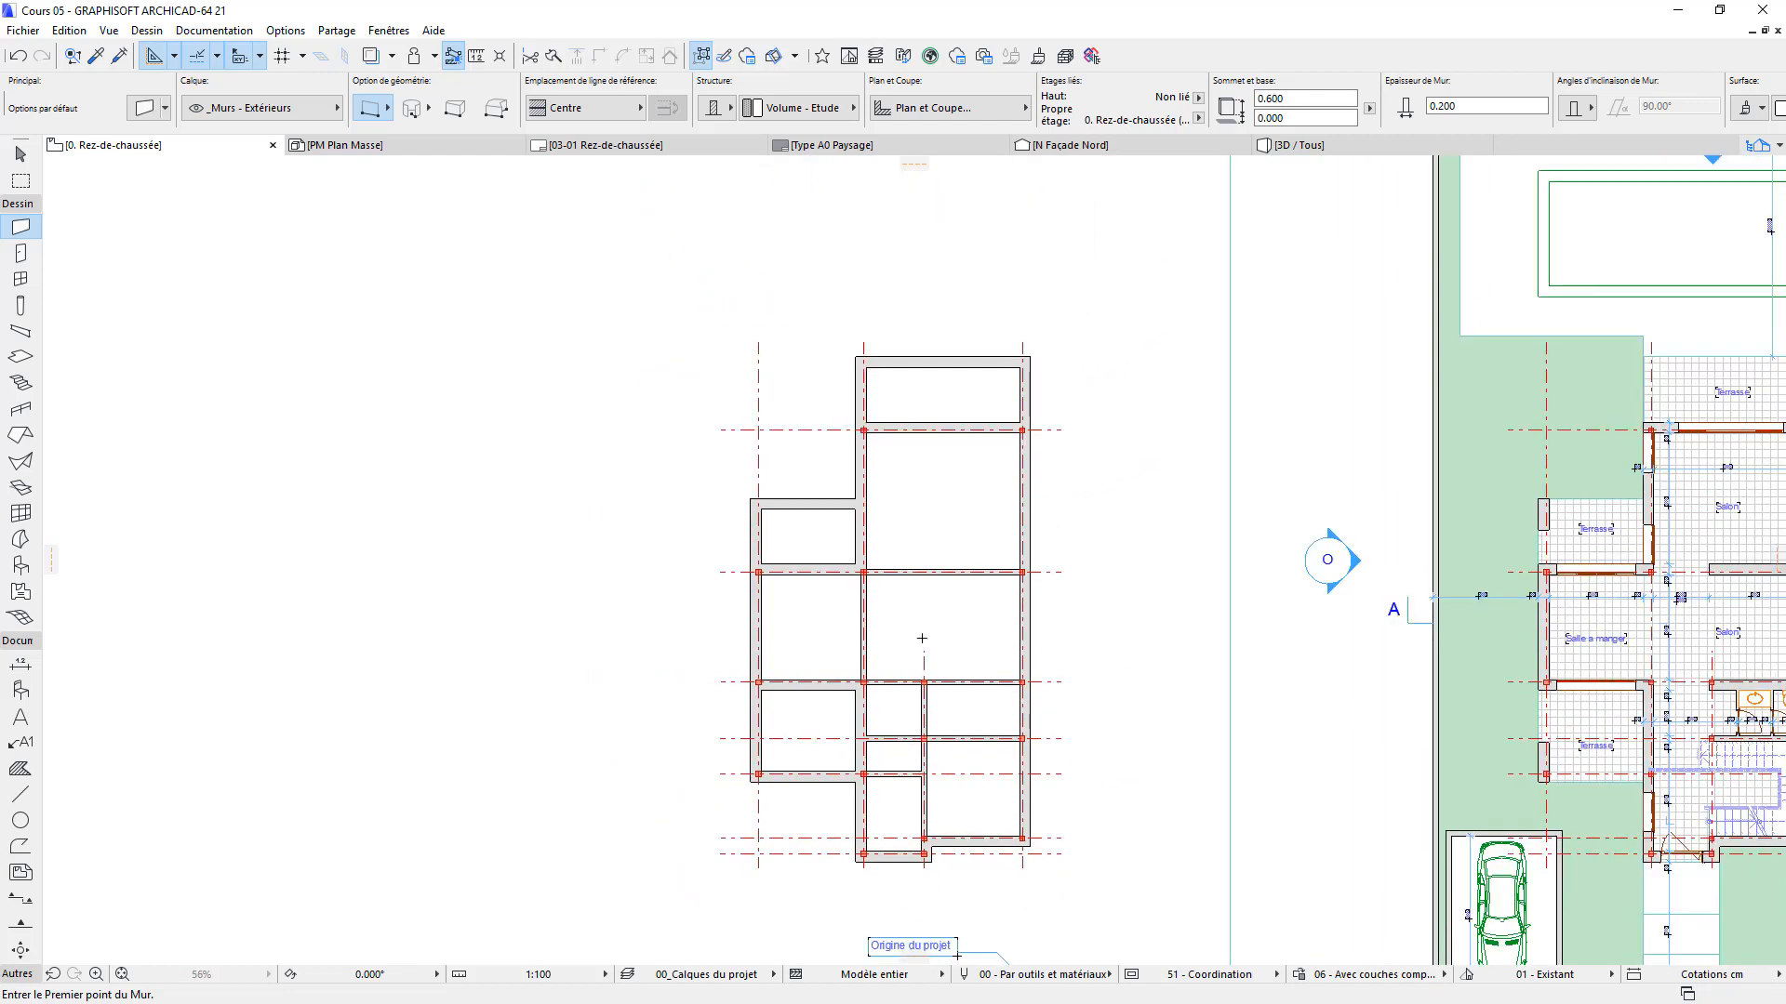
middle_drag(1022, 664, 784, 581)
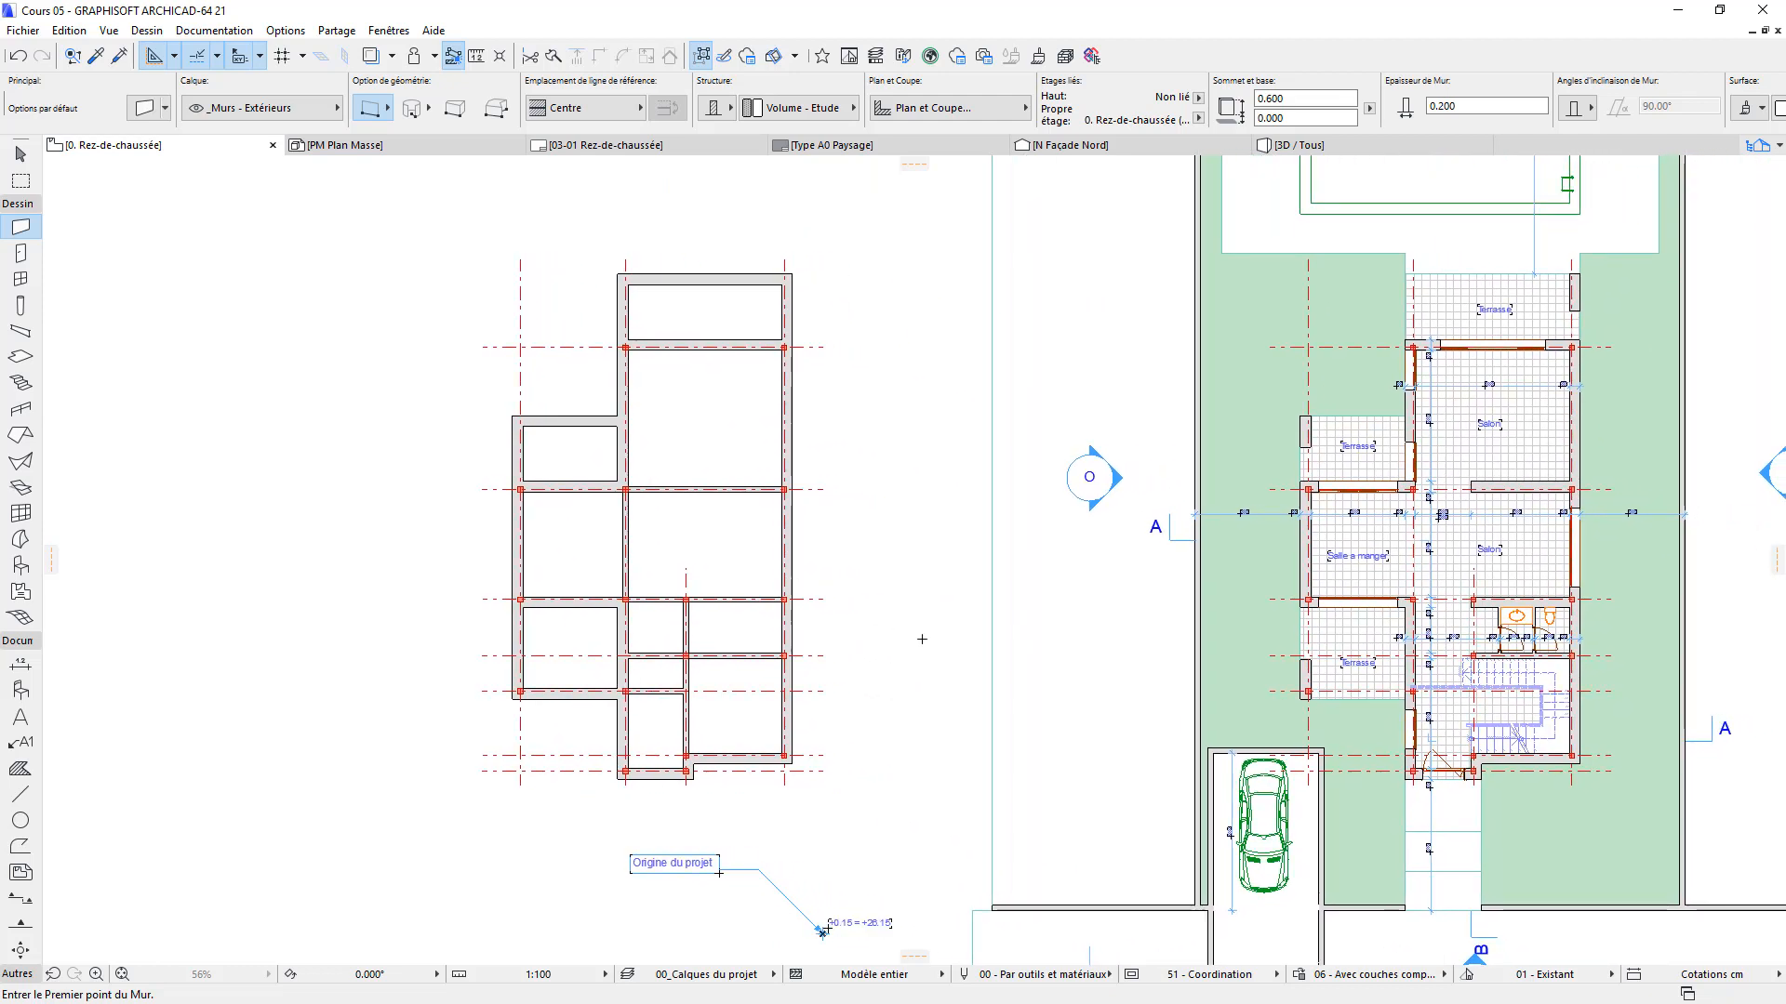
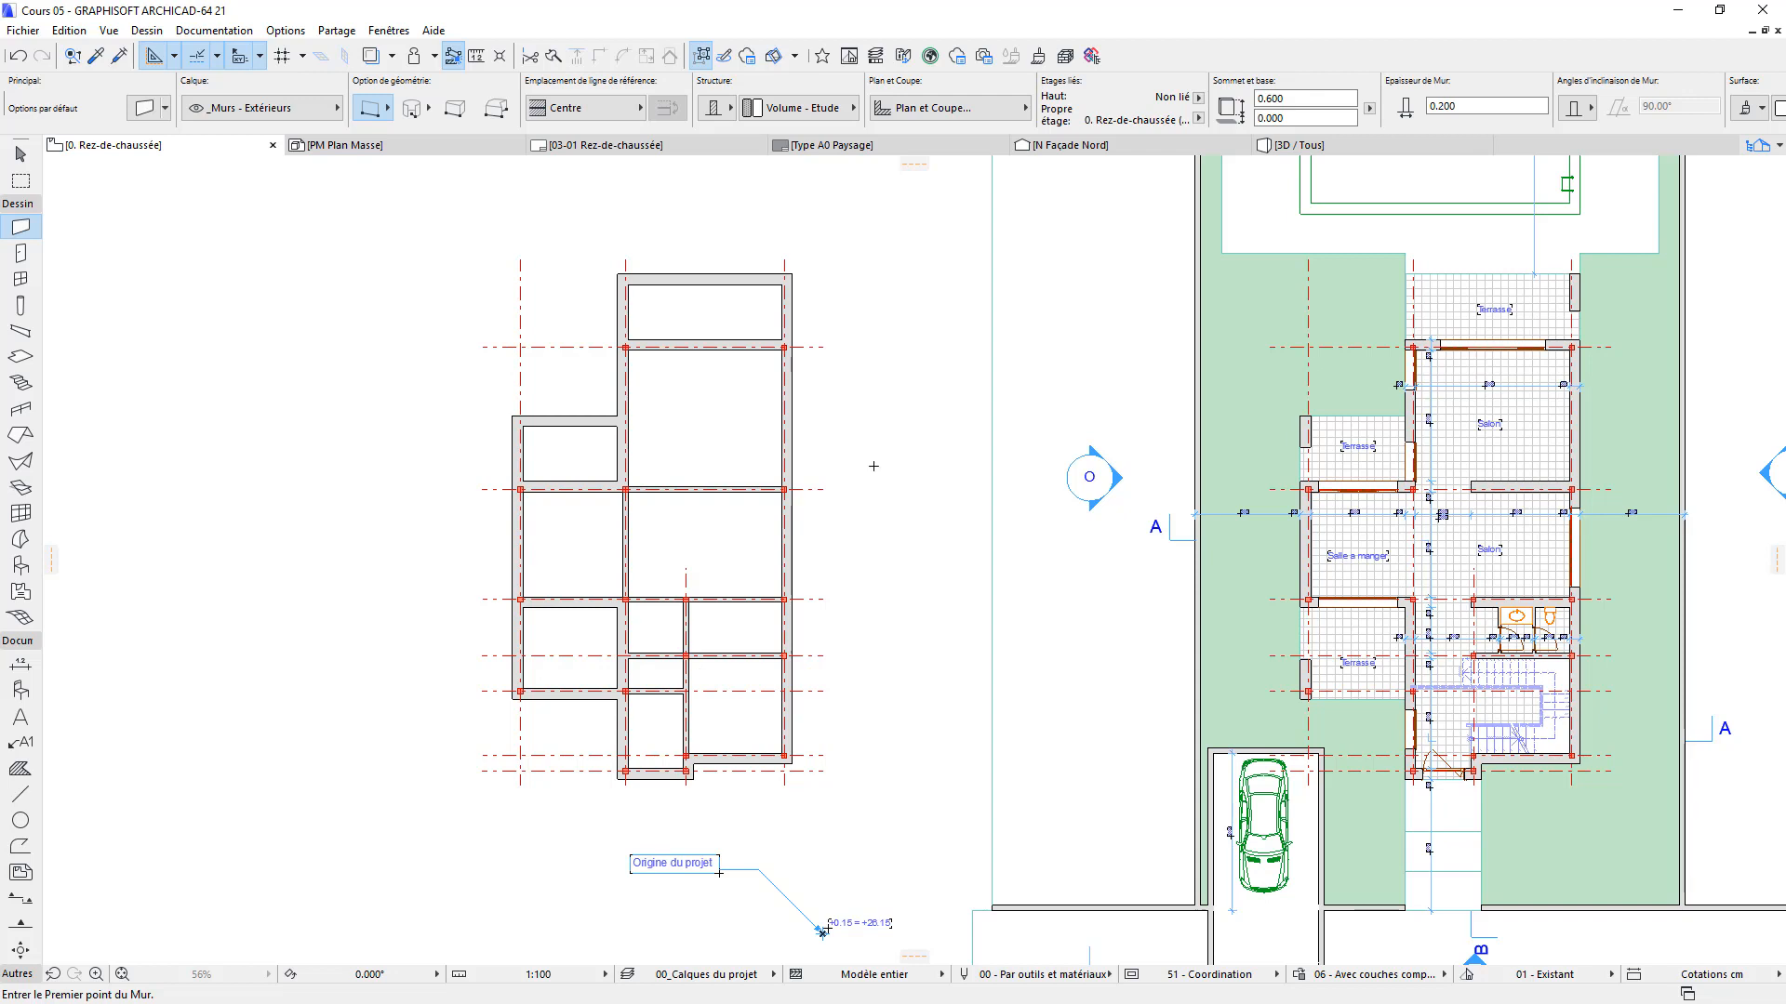
click(21, 846)
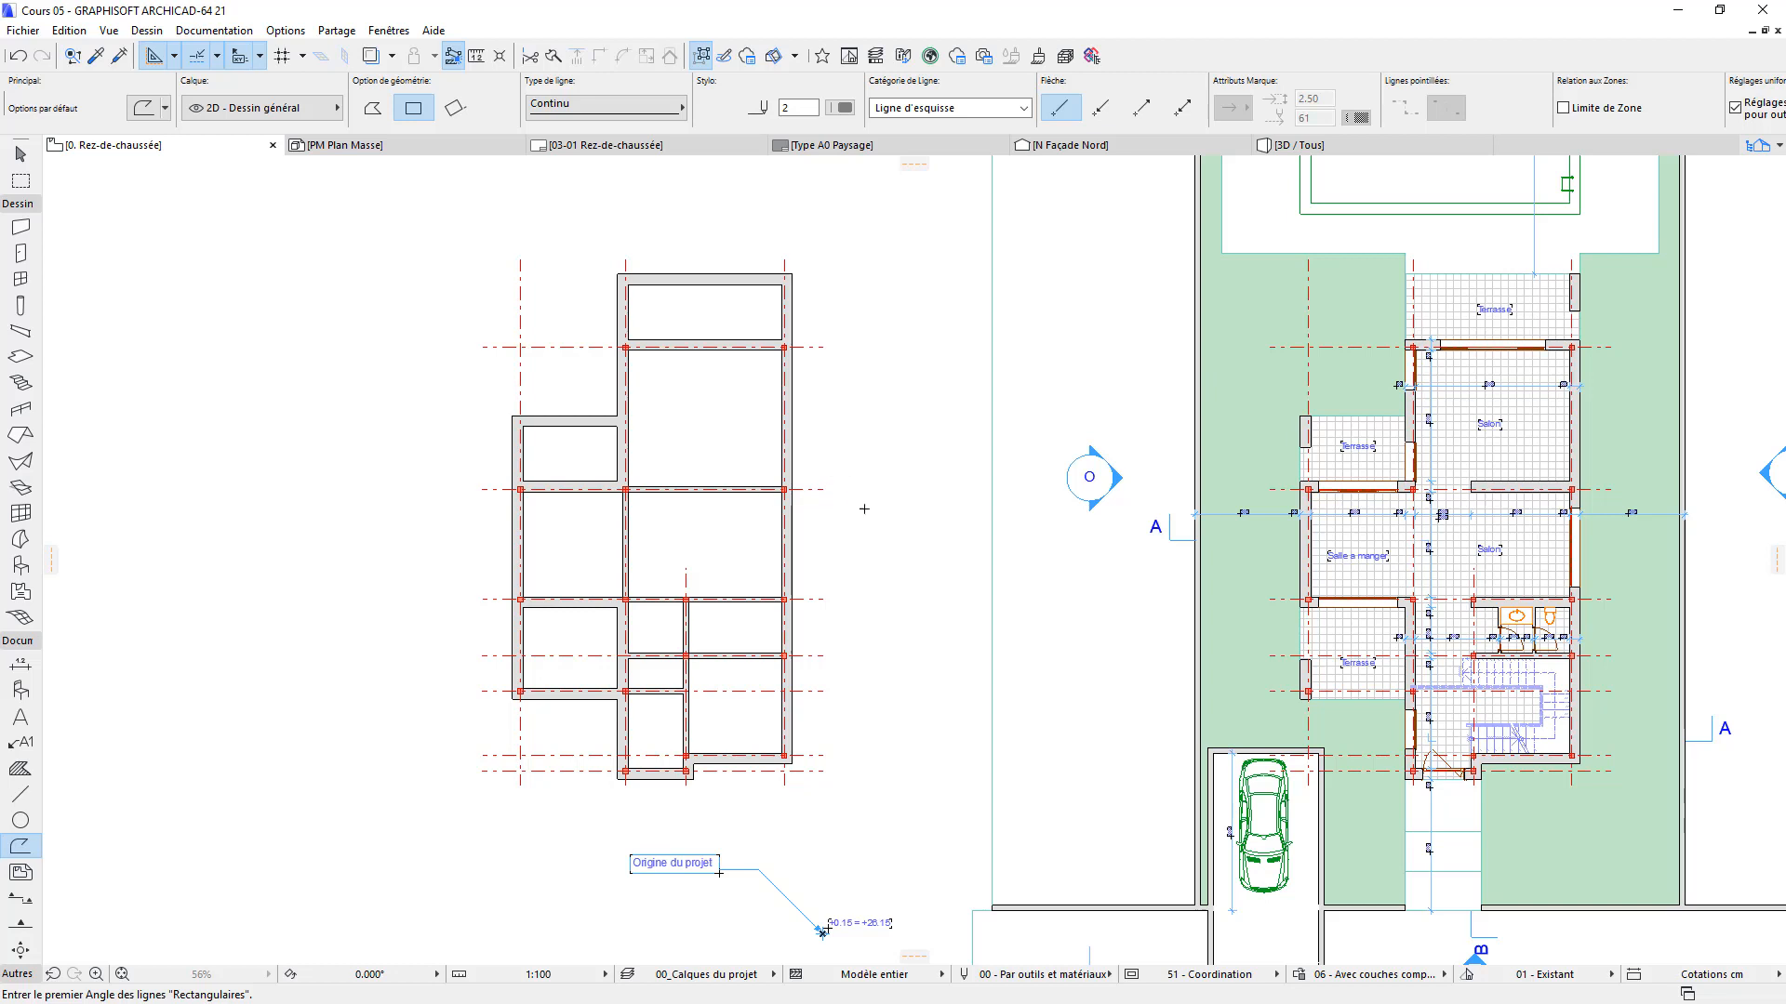
click(864, 553)
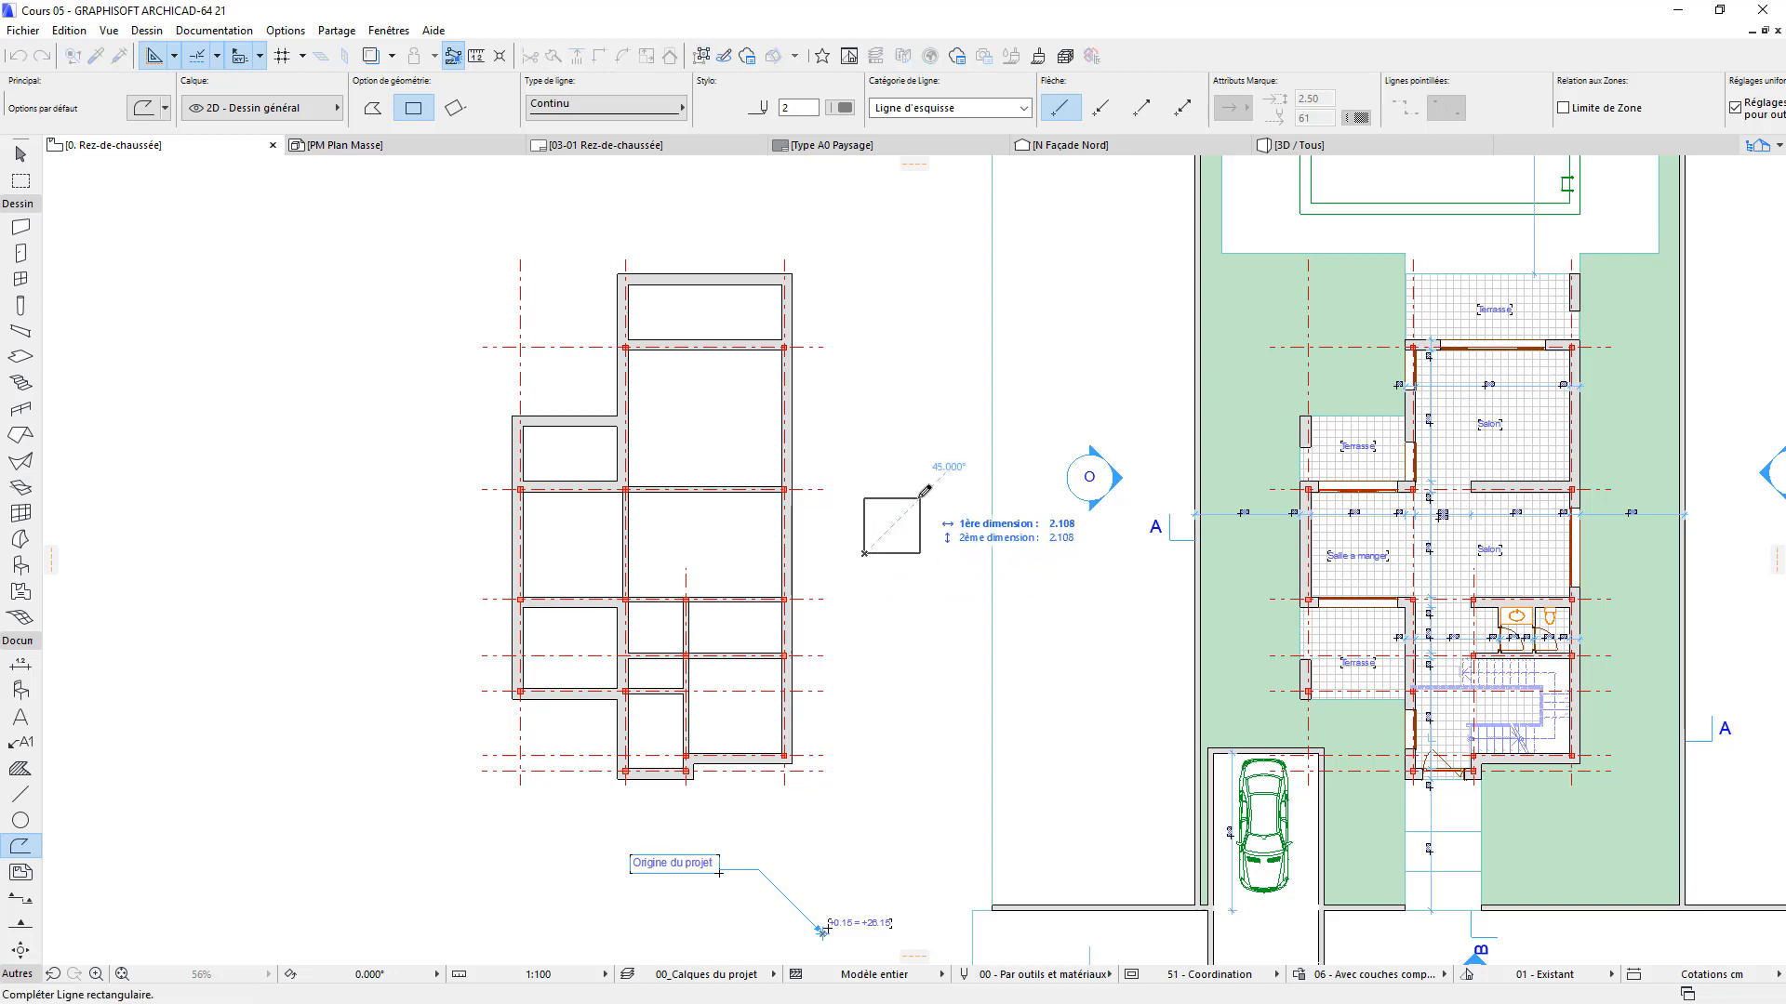
text(x)
text(1)
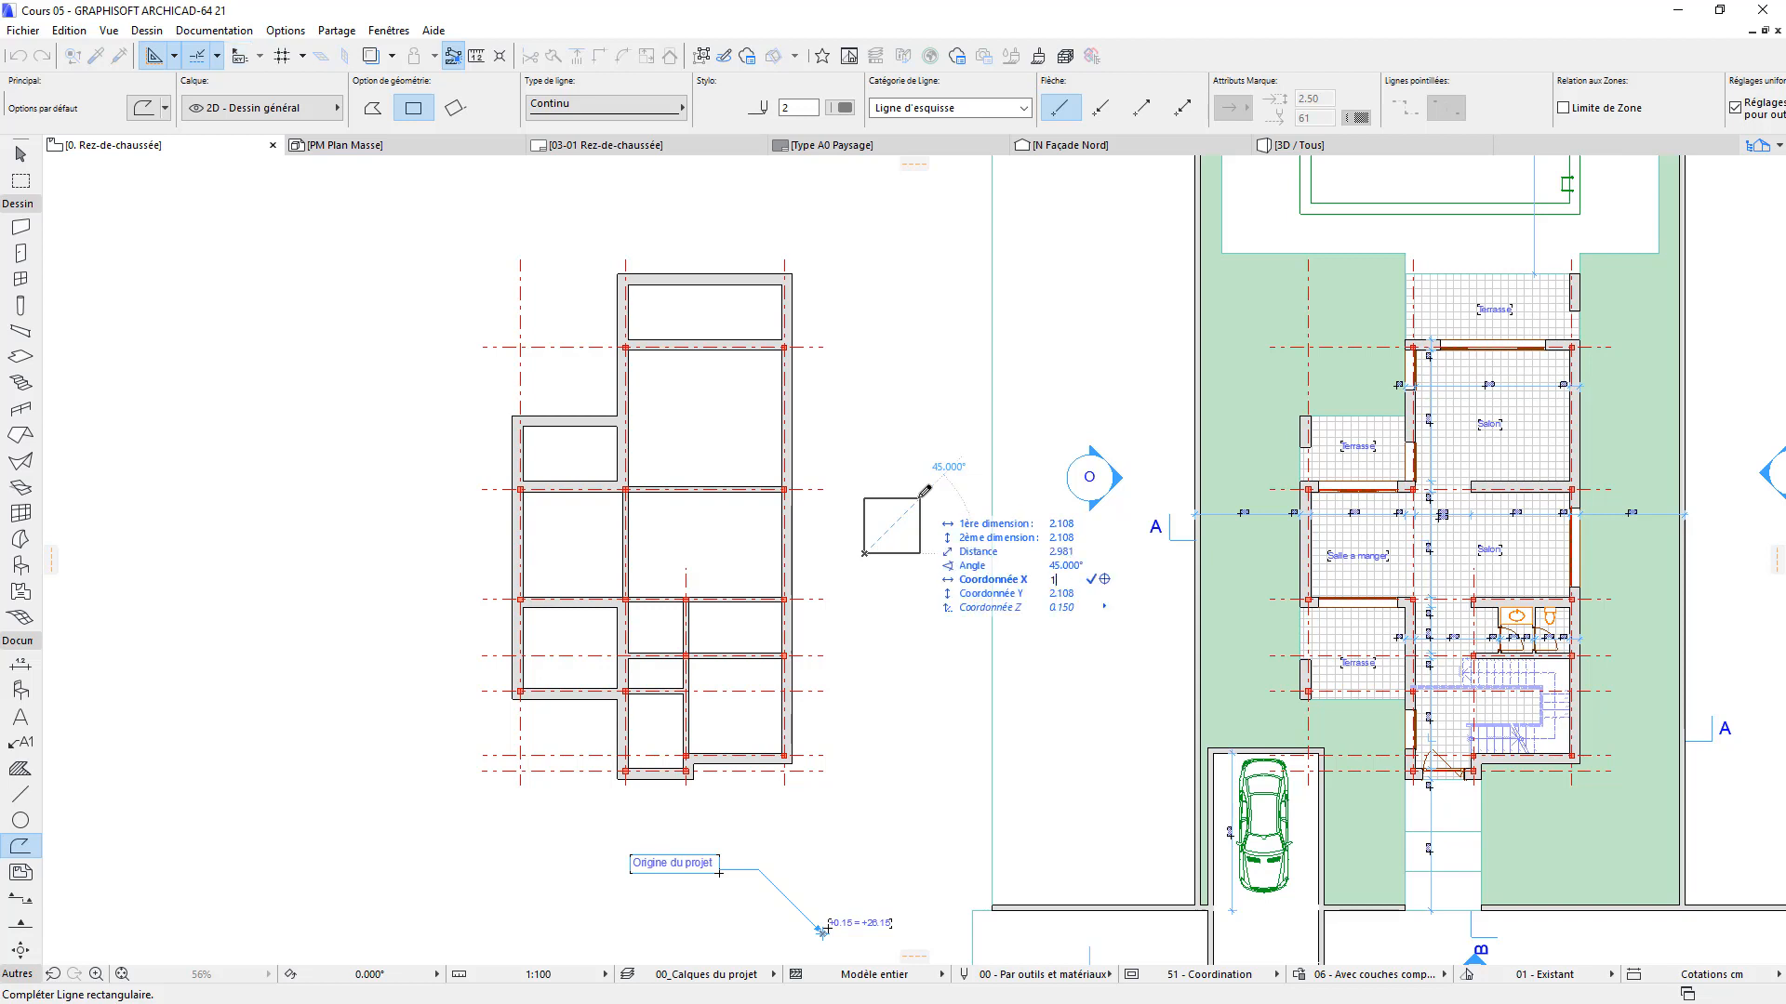
text(y1)
key(Return)
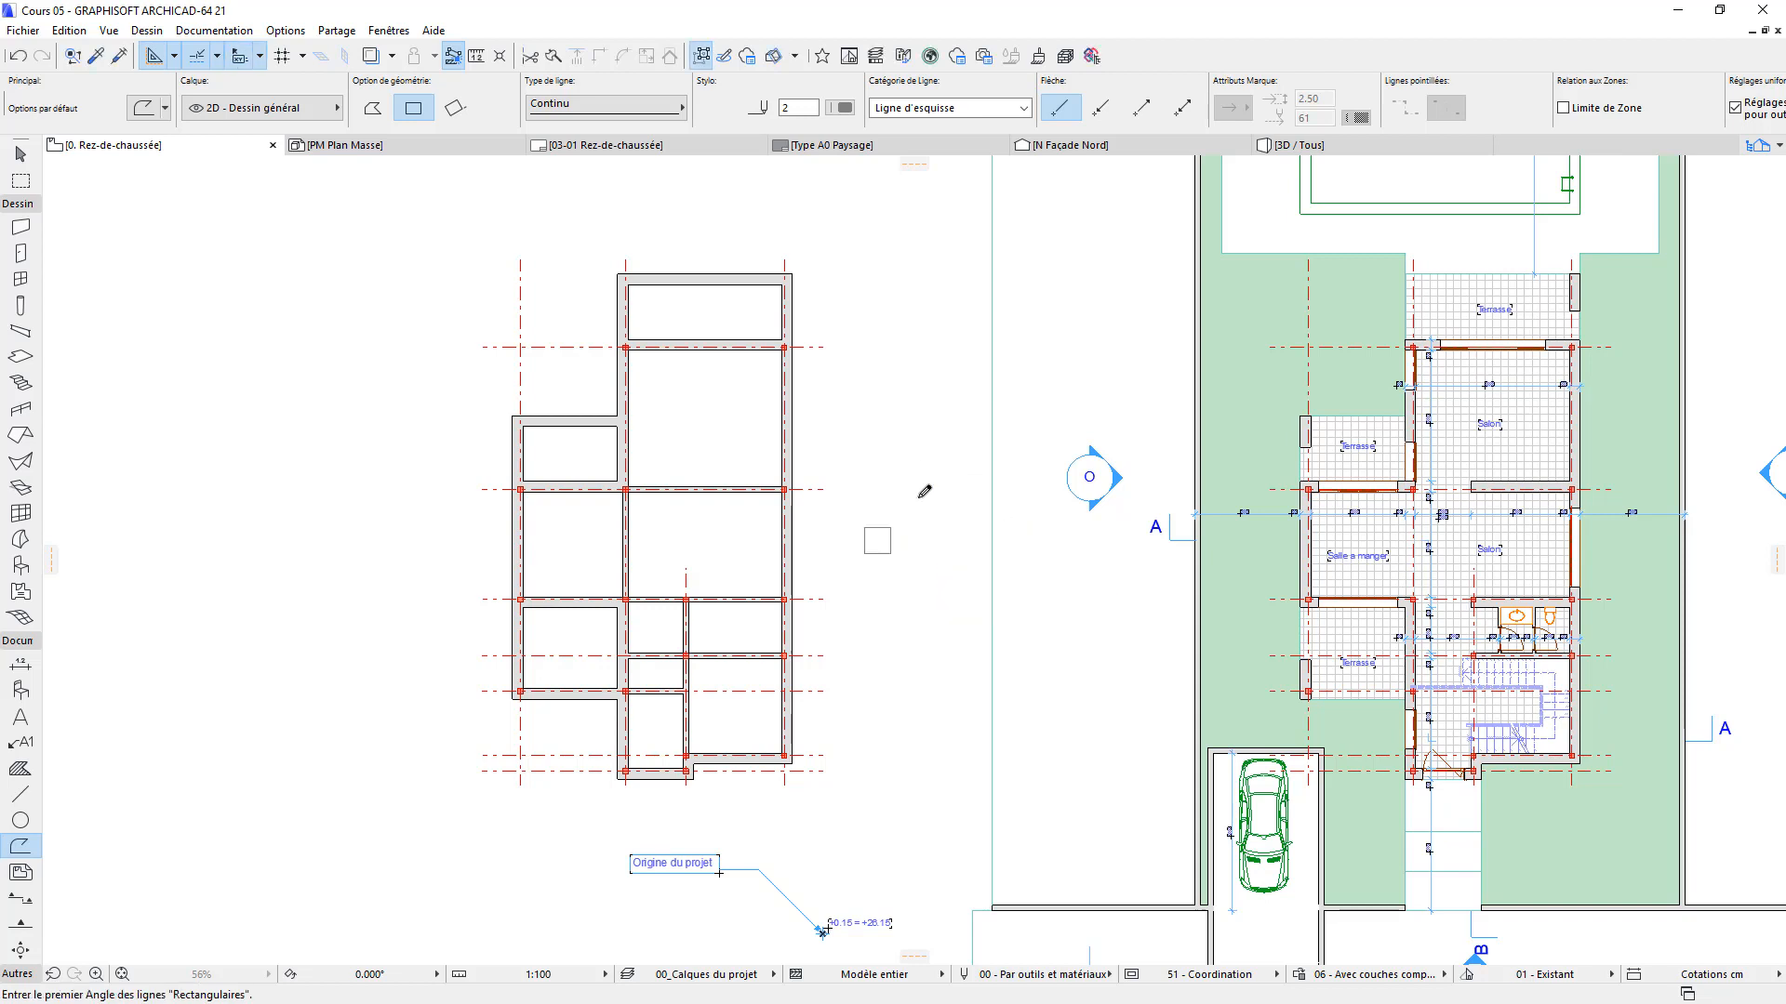
Change the square's line type to the dashed Lignes cachées
click(20, 153)
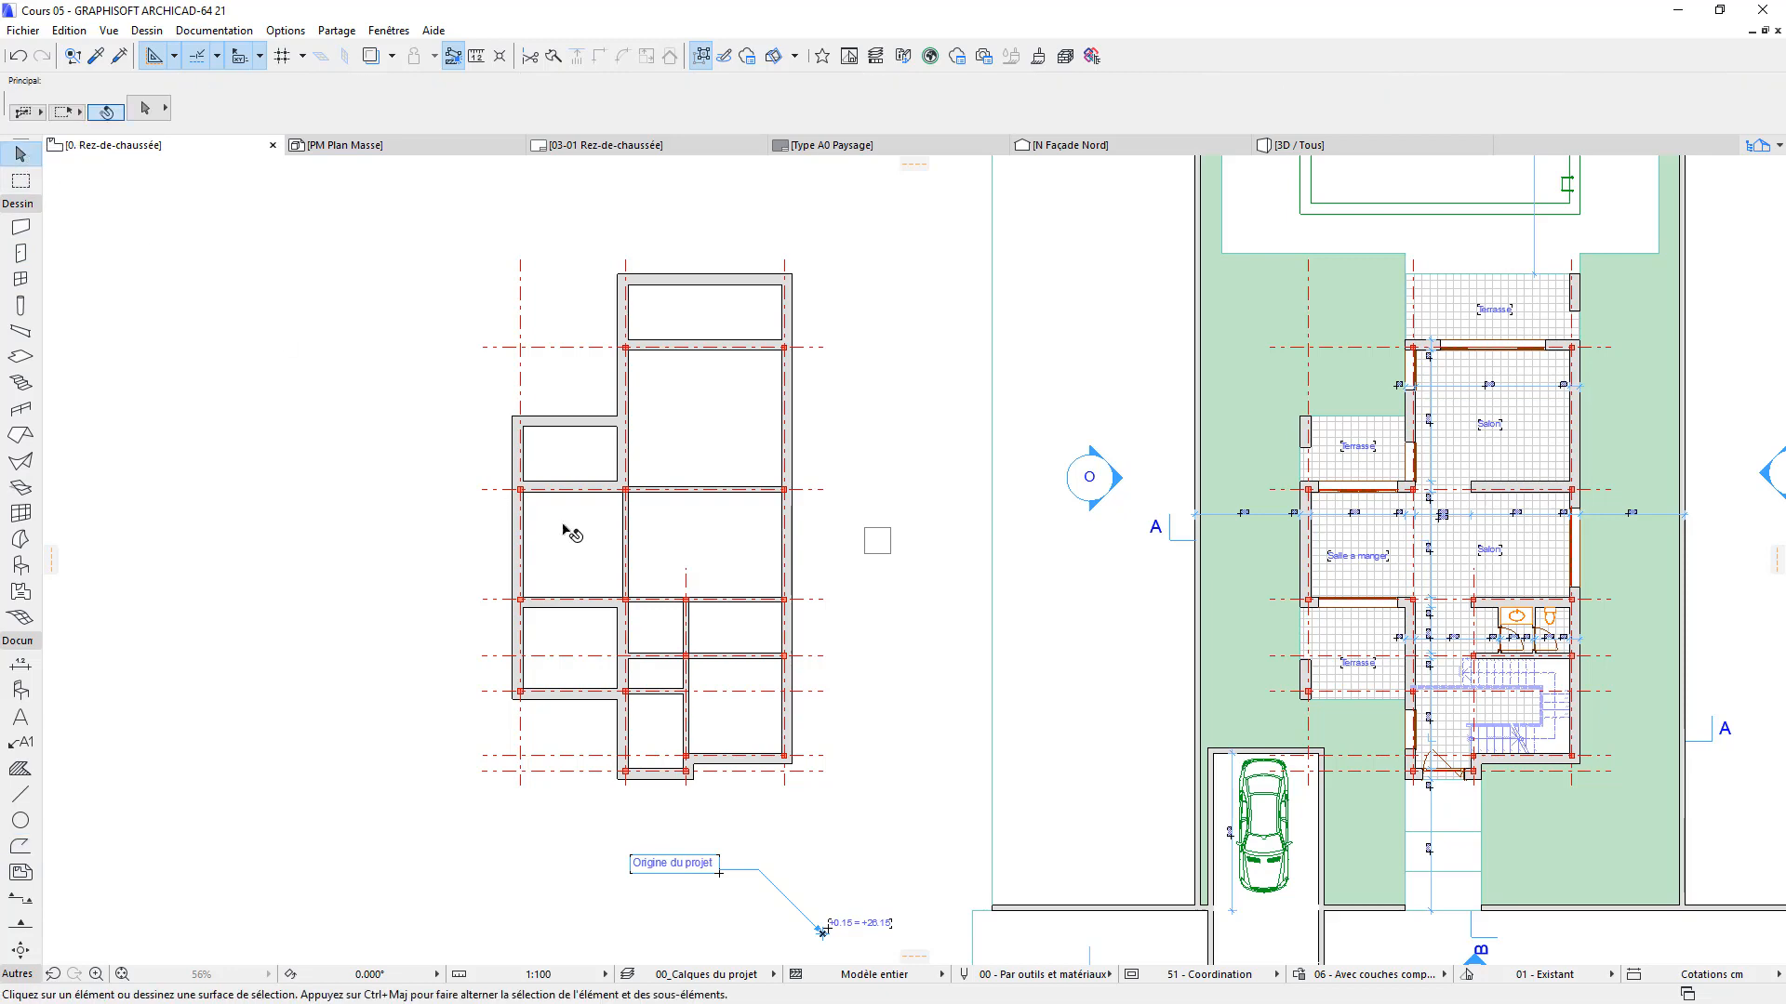
scroll(930, 572, up, 5)
click(946, 526)
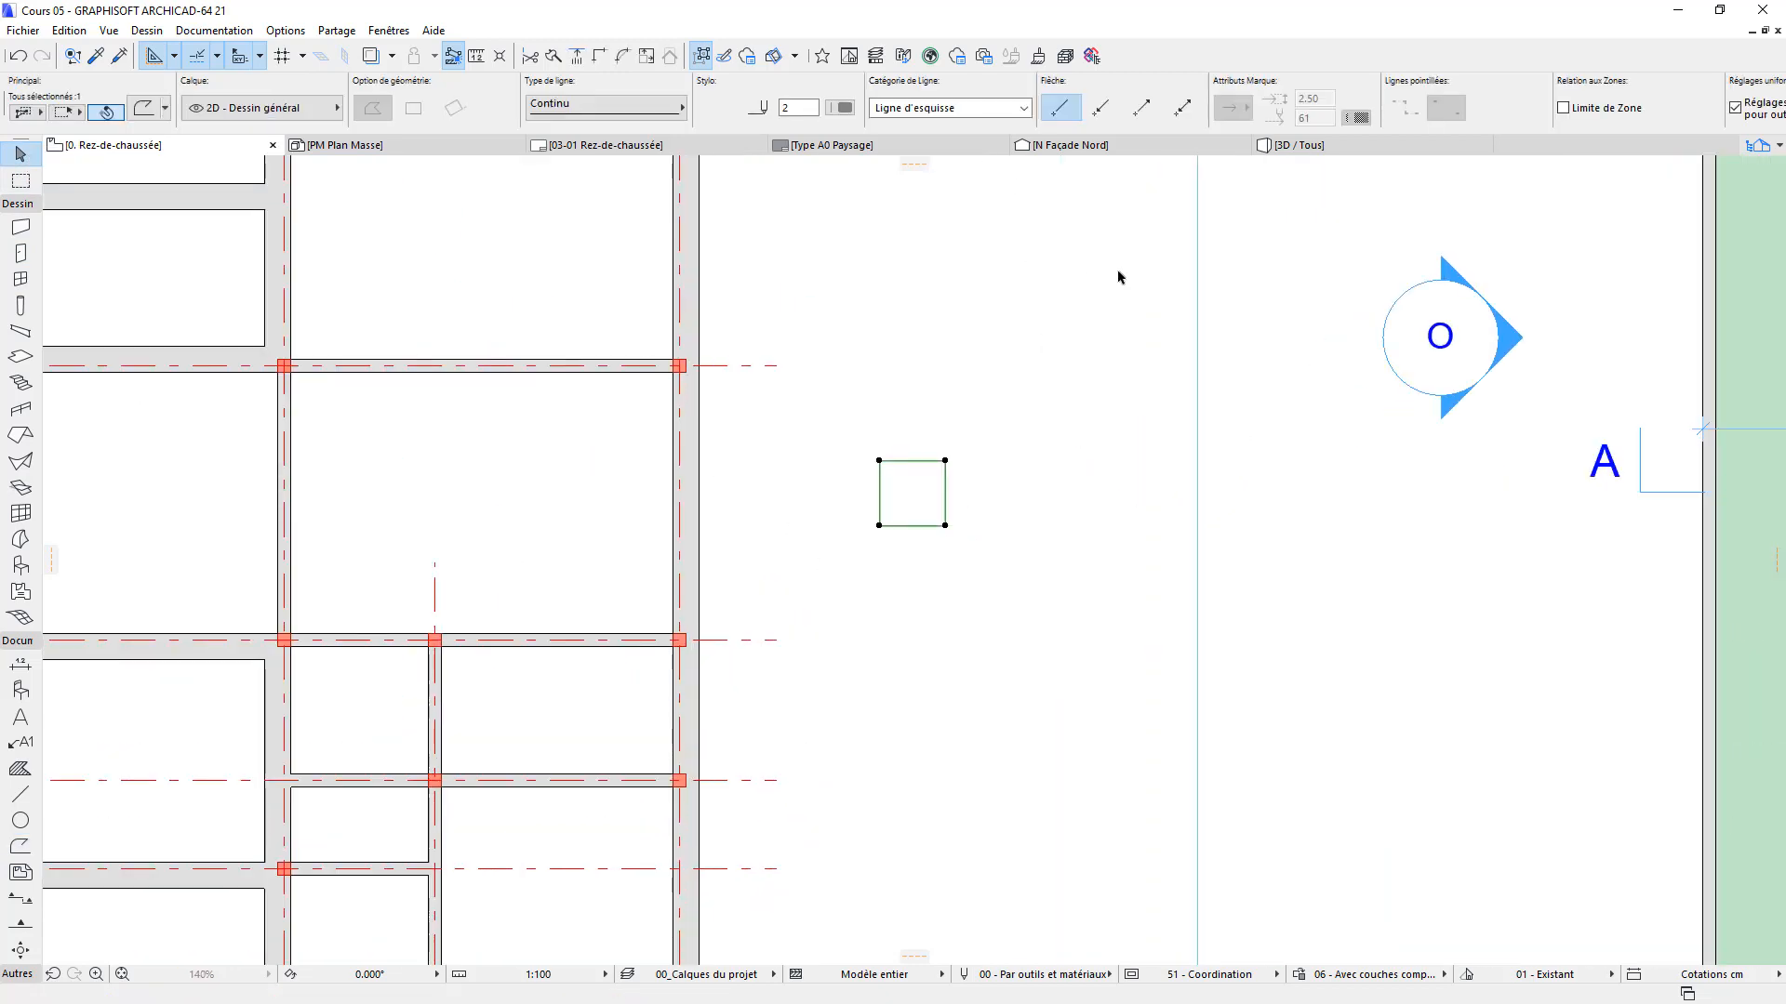
click(669, 106)
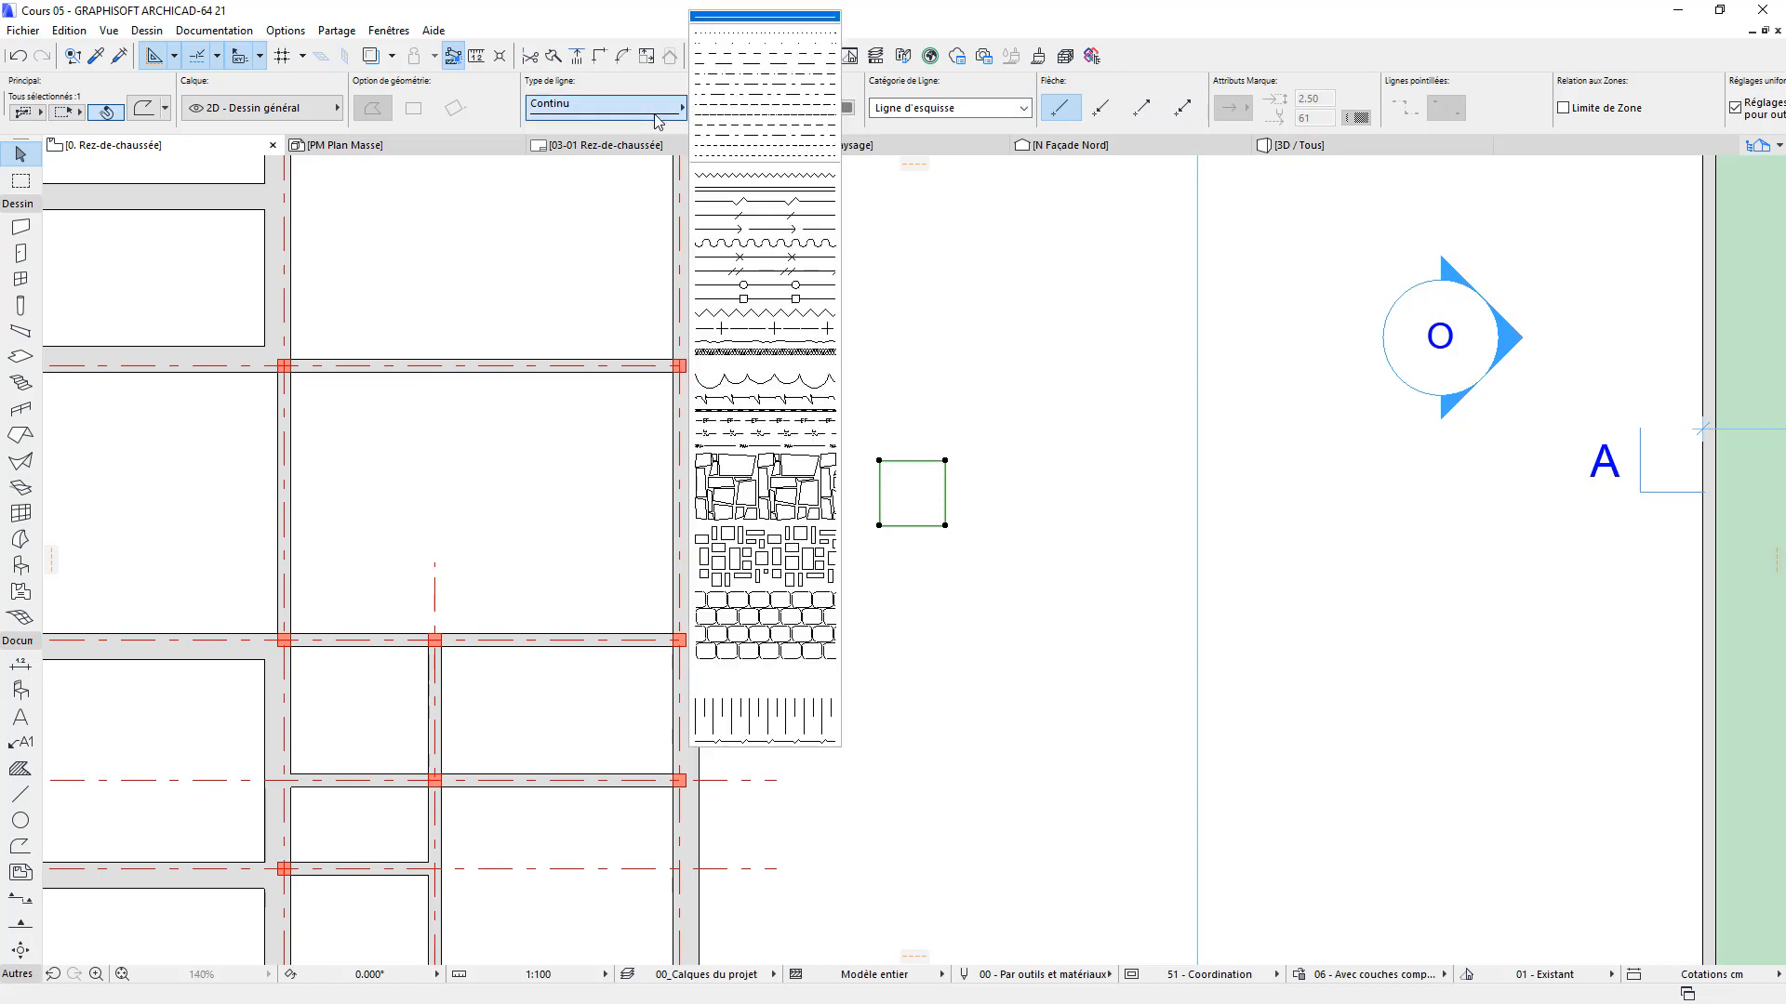
click(761, 53)
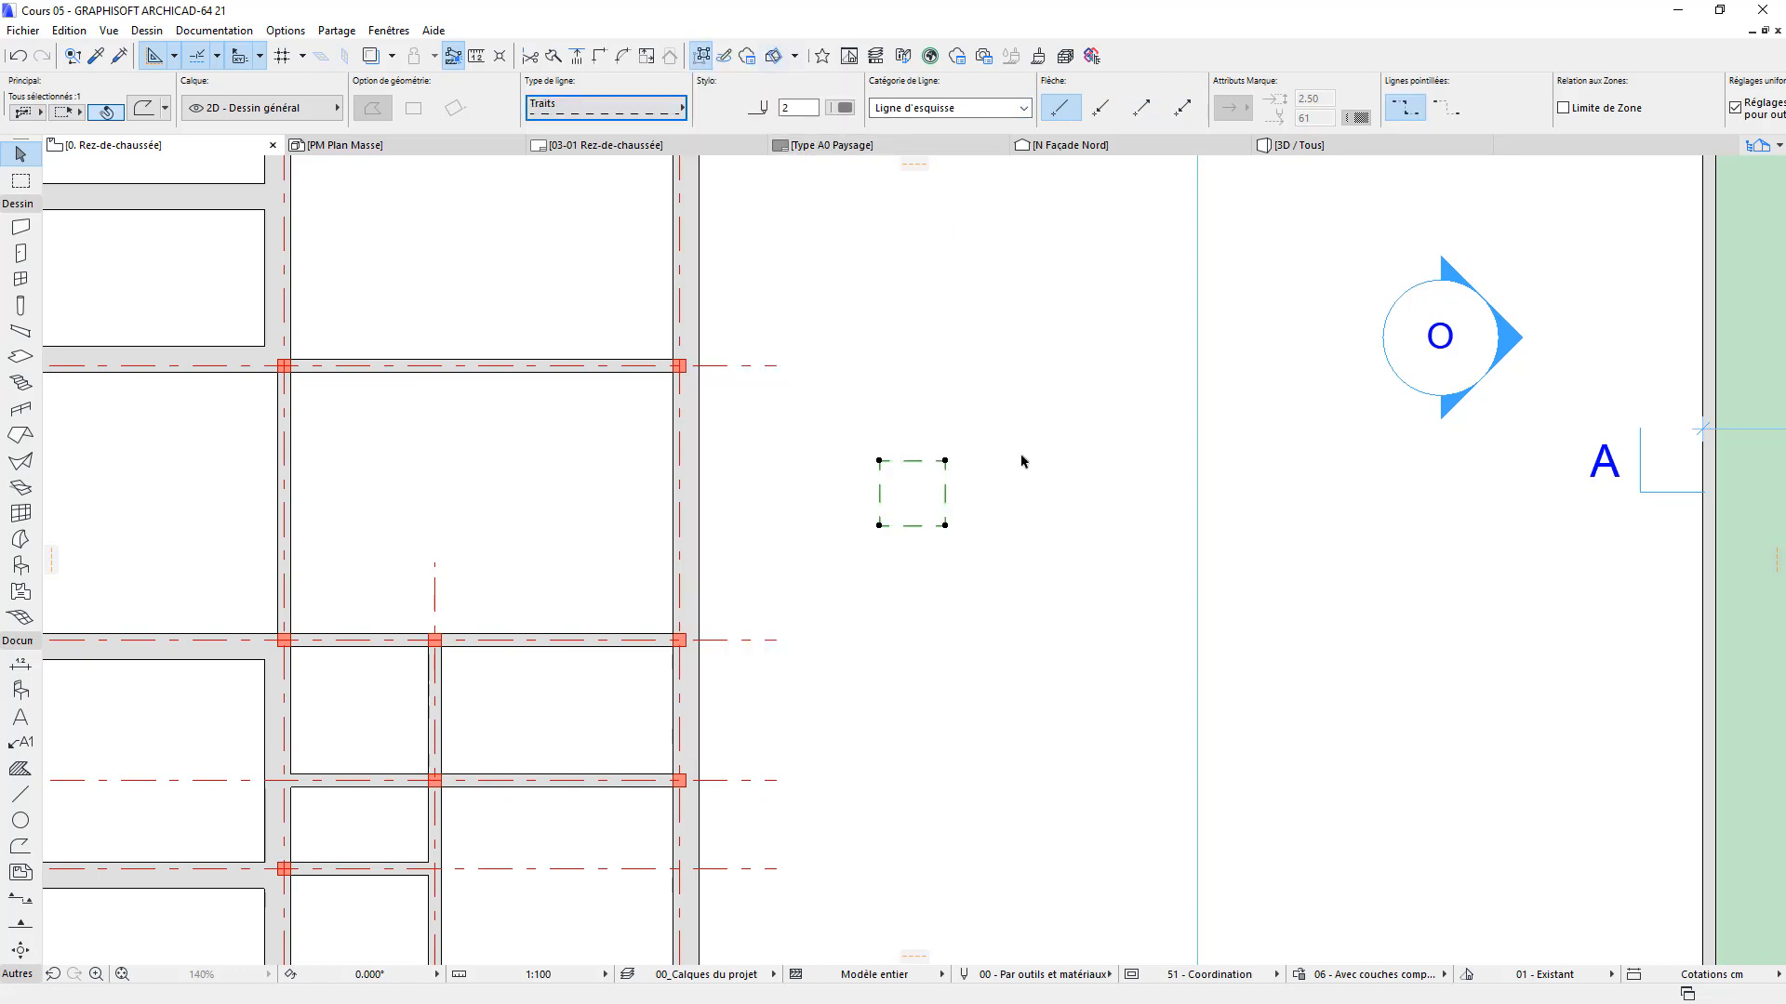
click(682, 107)
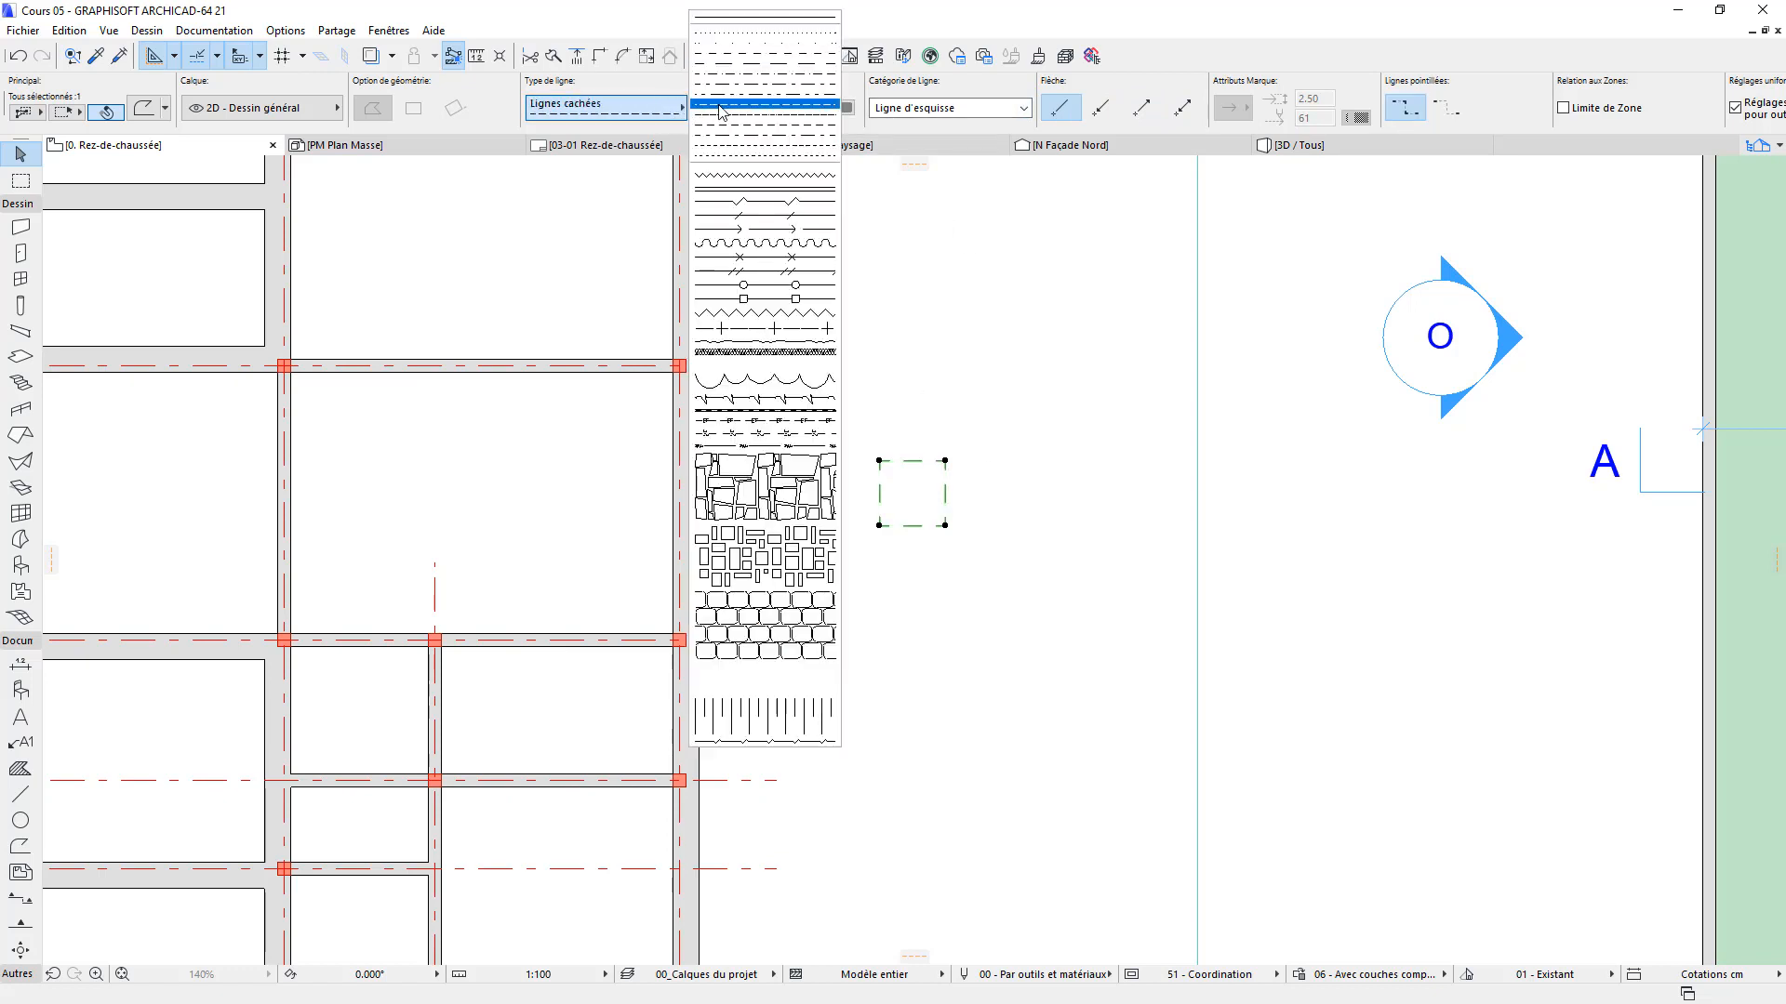
click(764, 52)
click(1028, 390)
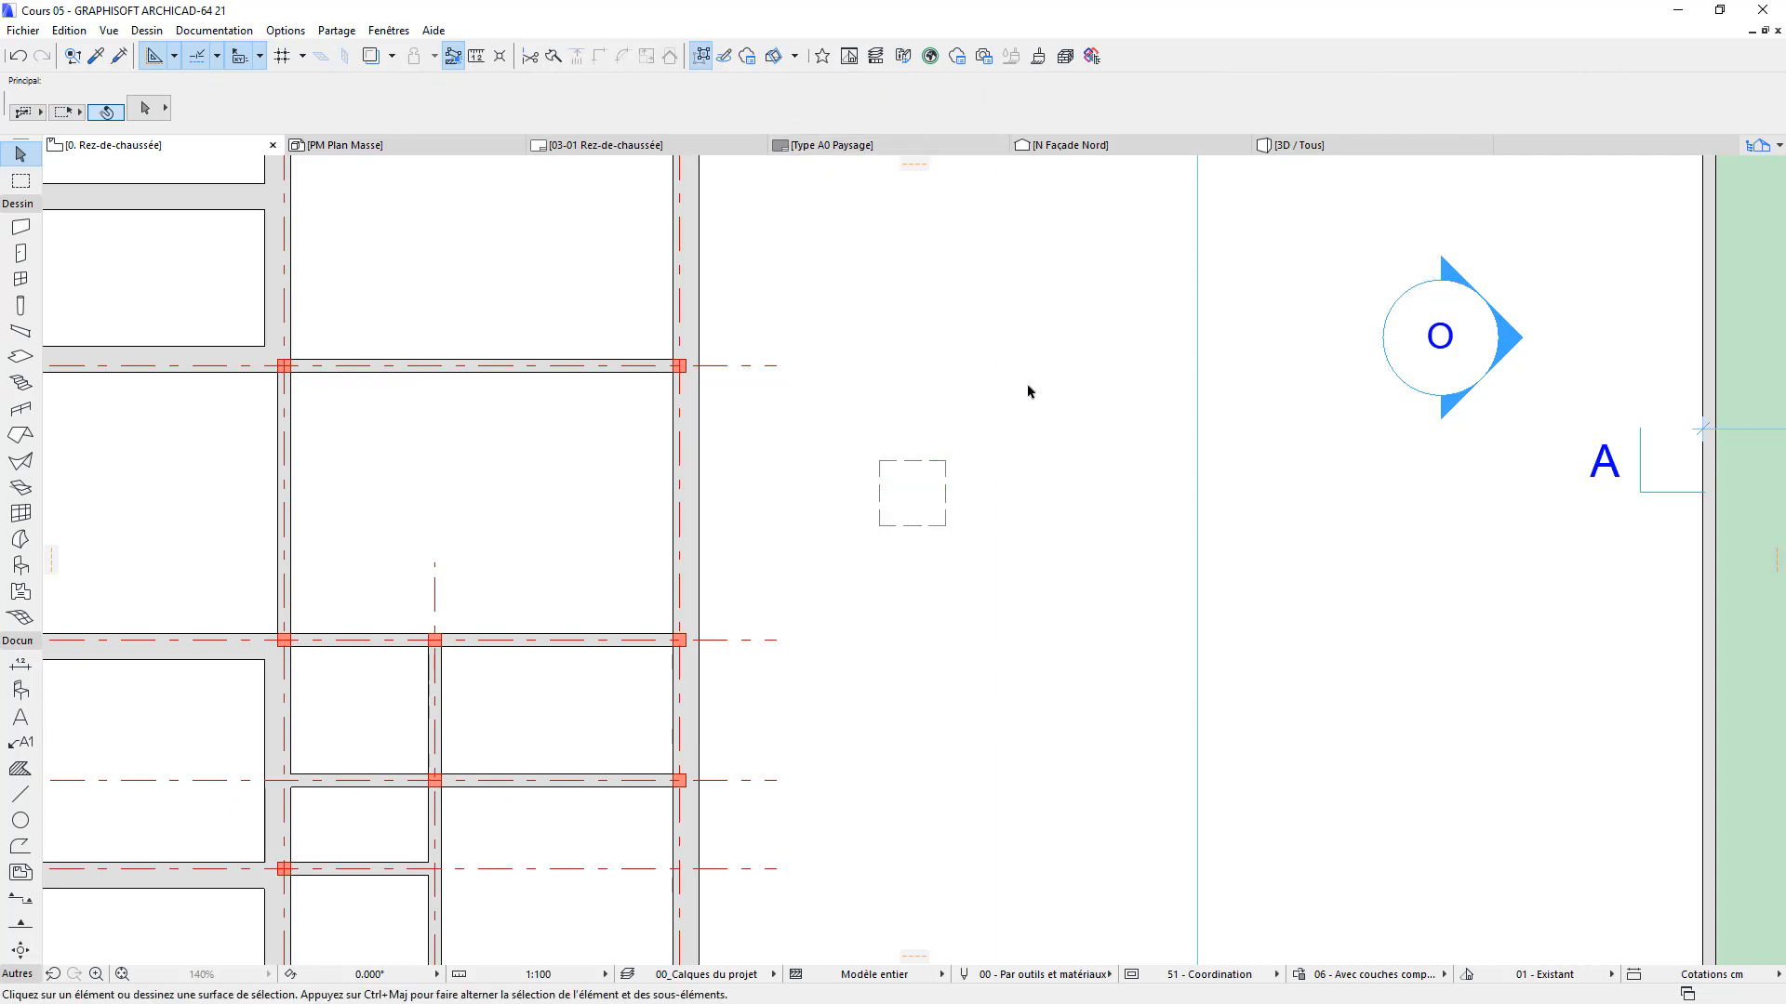
Draw the square's two diagonals as Lignes cachées lines from corner to corner
alt+click(939, 465)
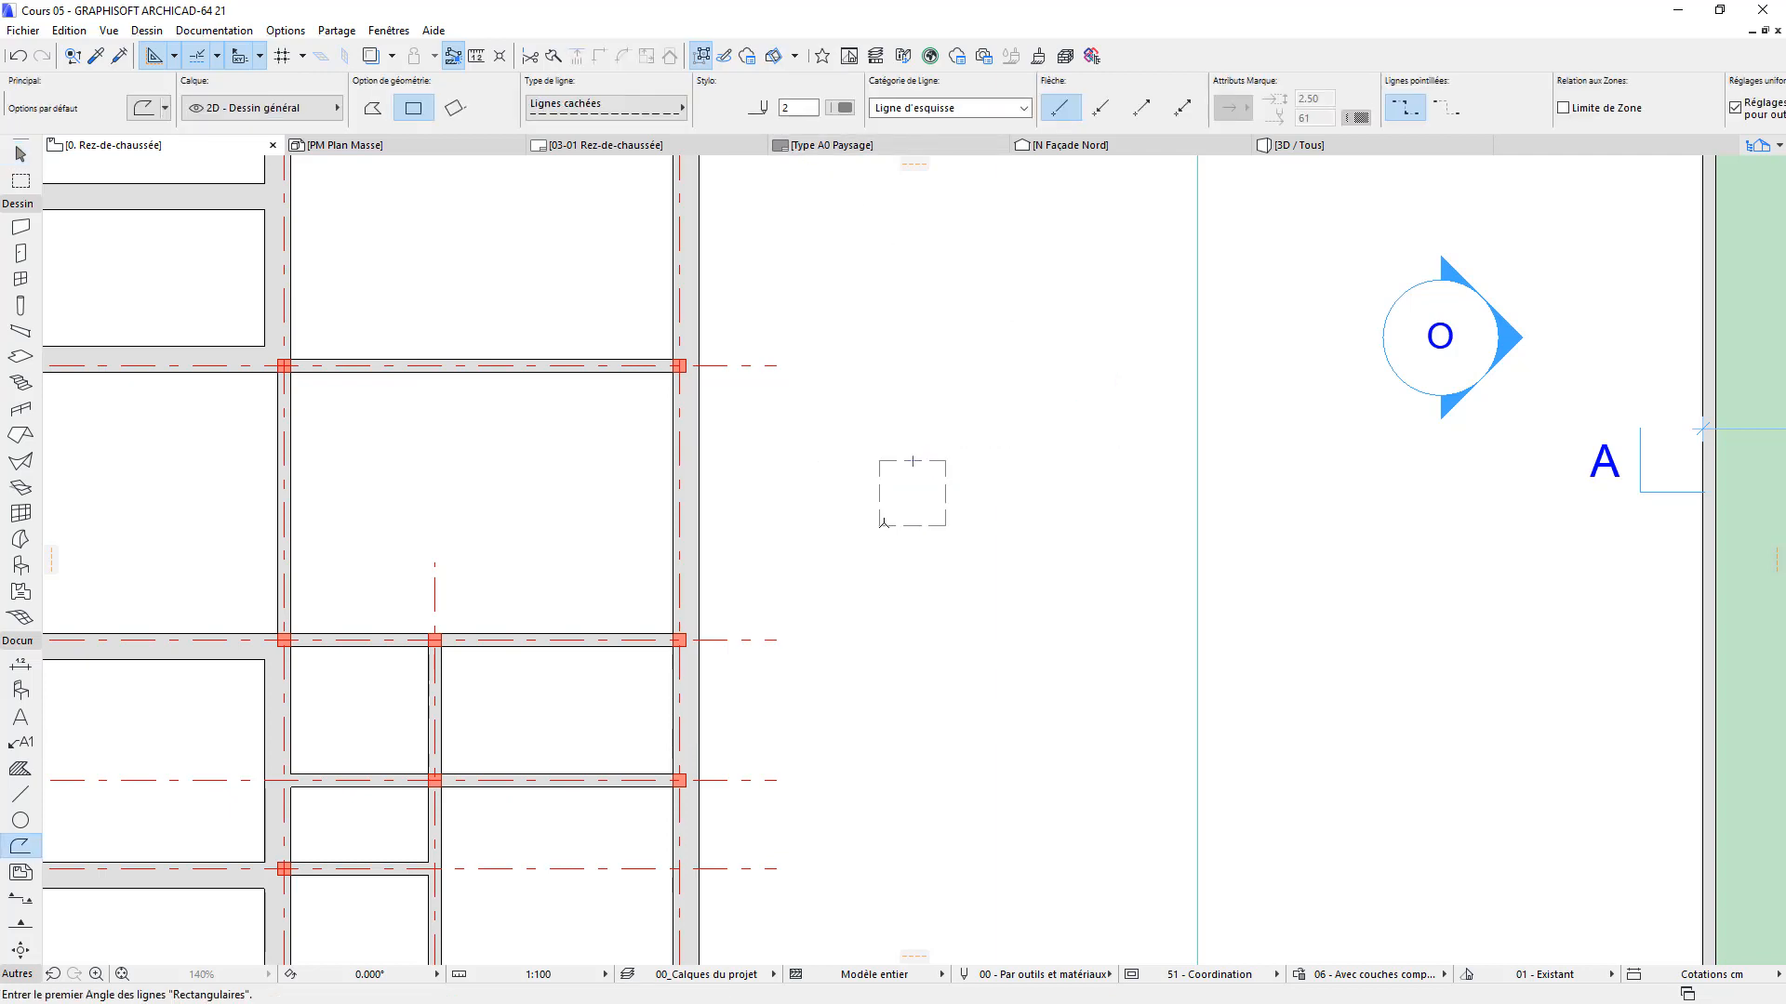
click(880, 526)
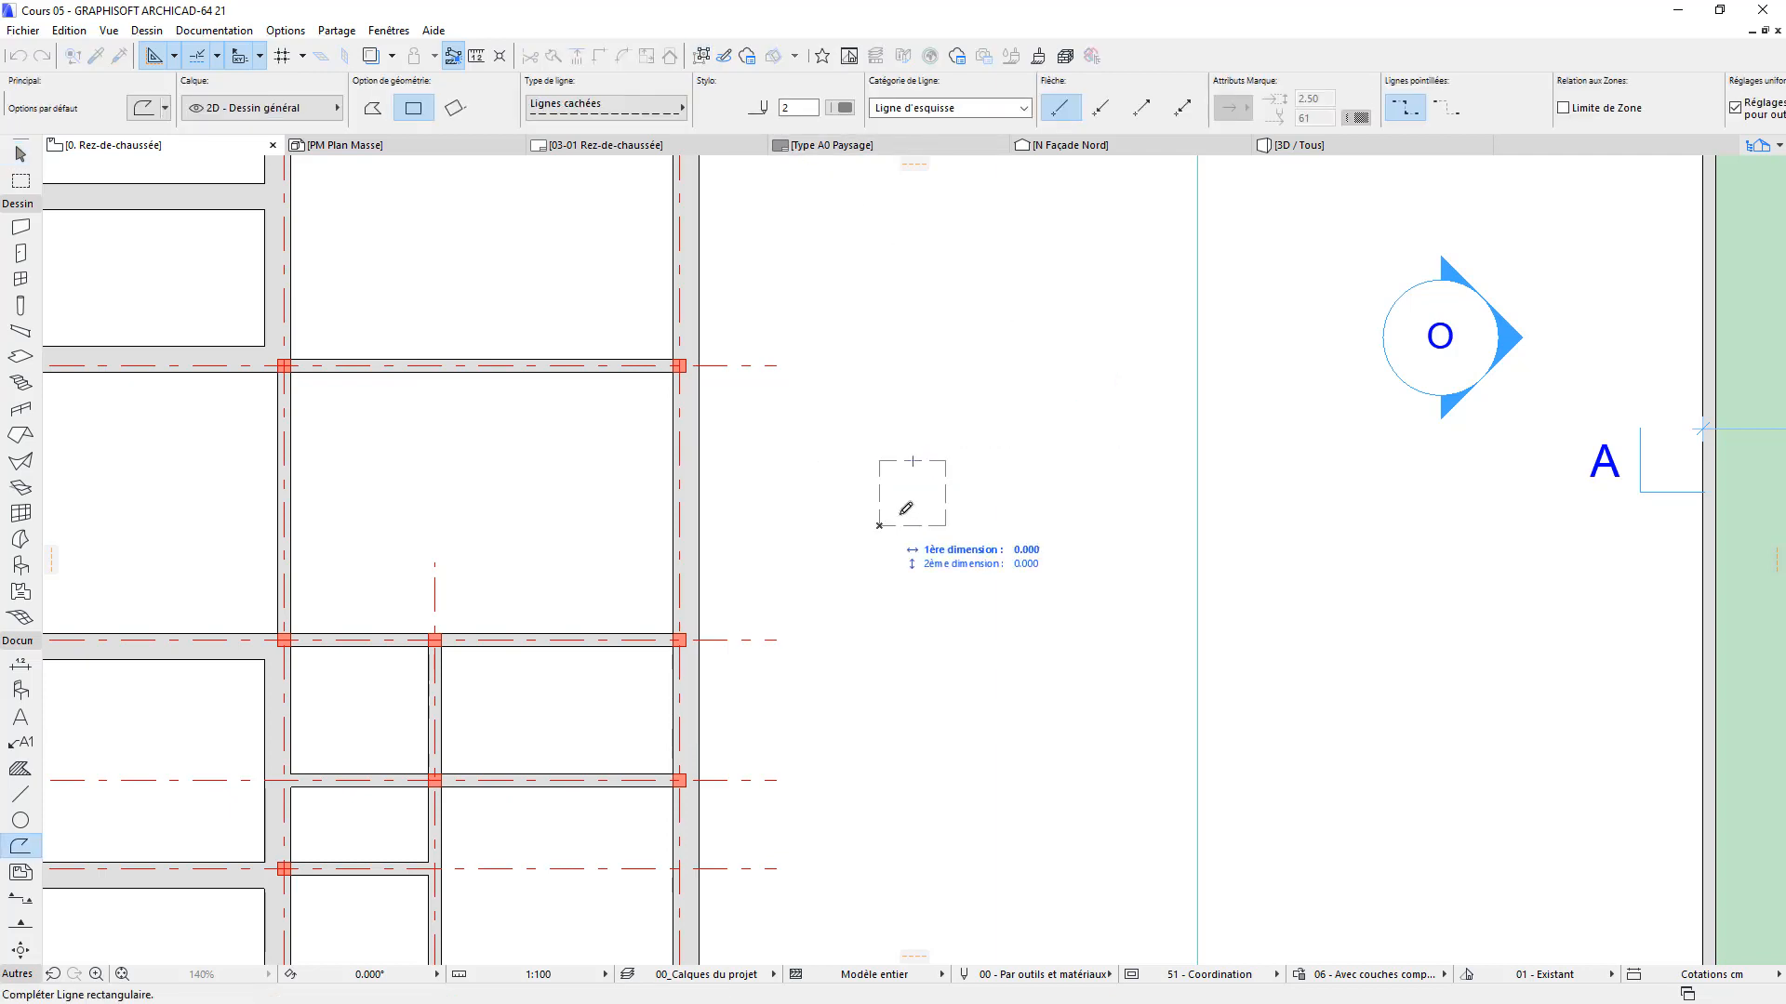
click(20, 793)
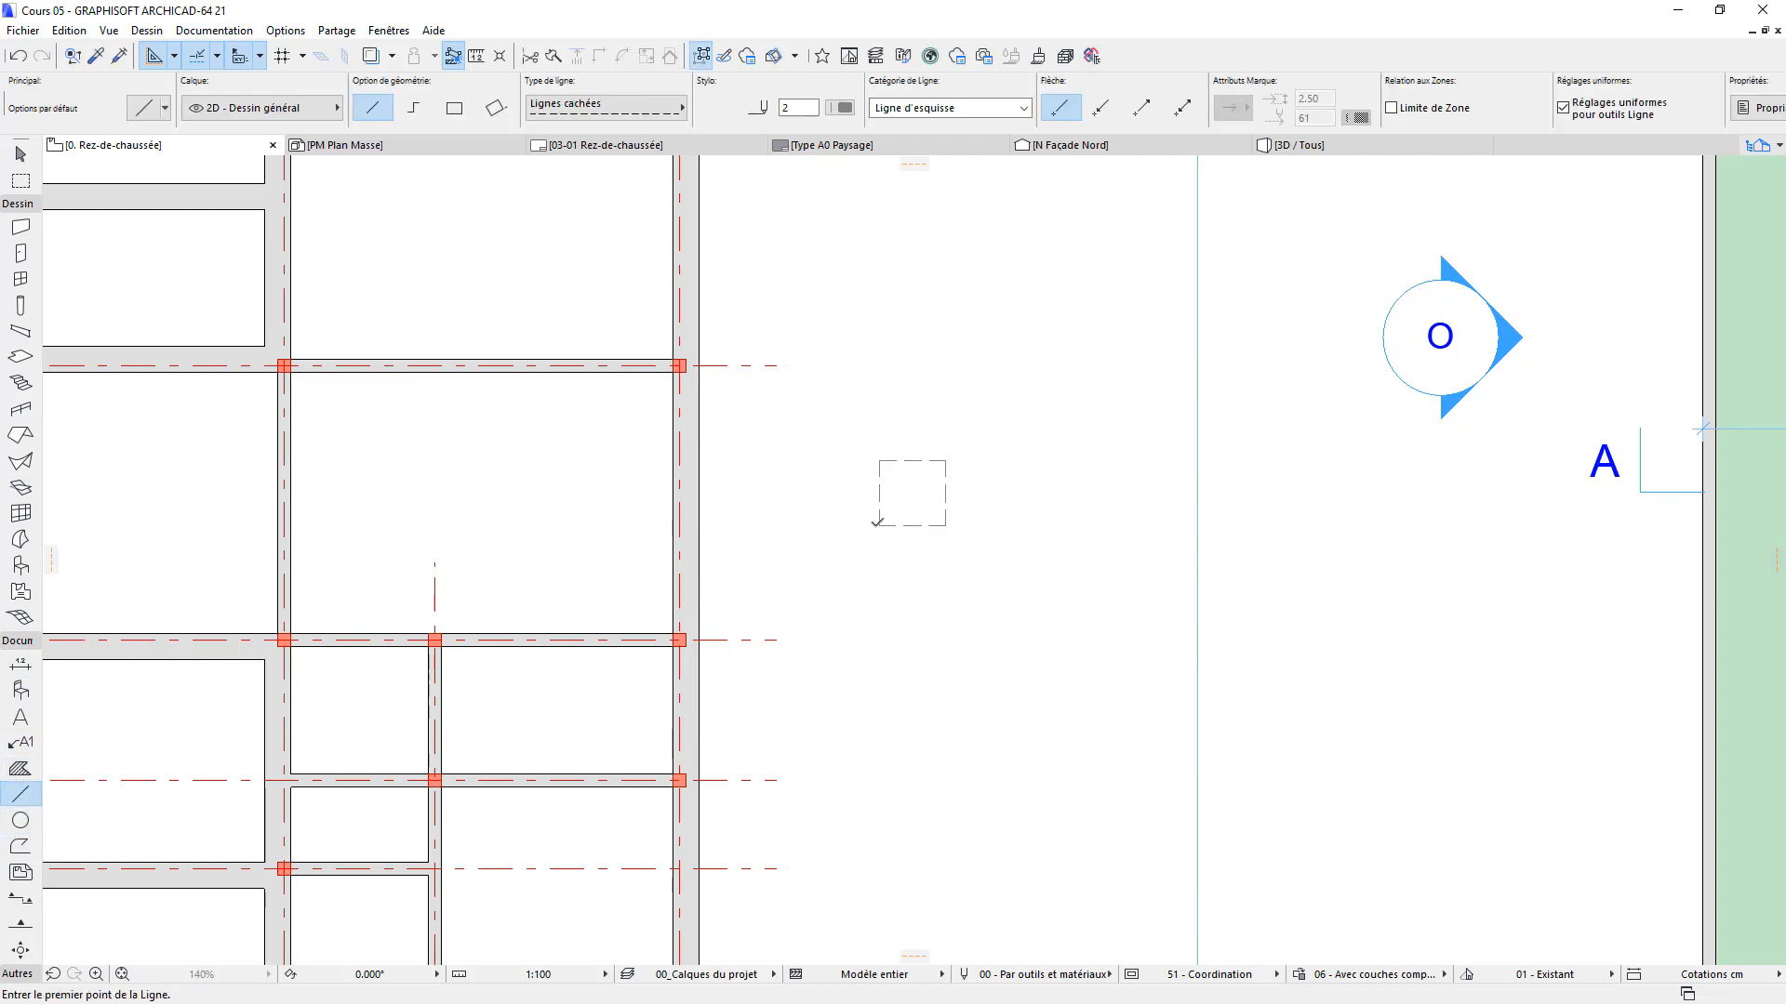
click(880, 525)
click(945, 461)
click(945, 525)
click(880, 461)
Group the square with its two diagonals and make the group selectable as a single unit
click(21, 153)
drag(856, 413, 1032, 595)
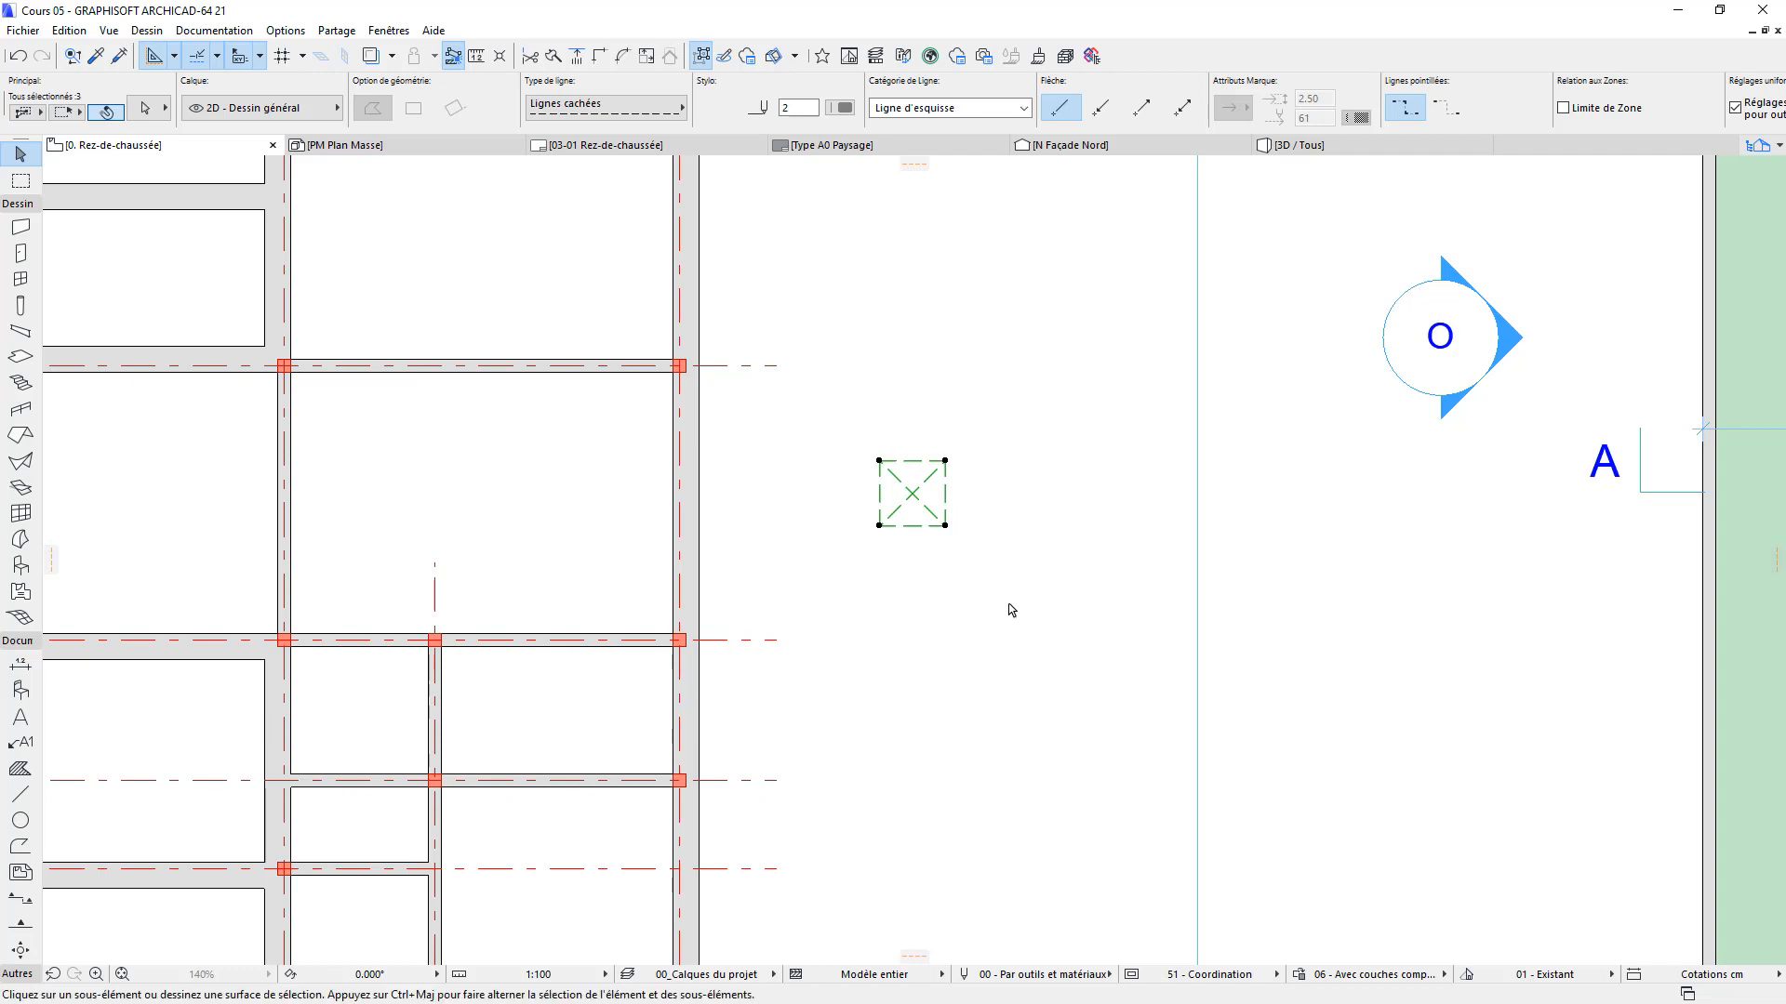
click(1016, 519)
click(926, 513)
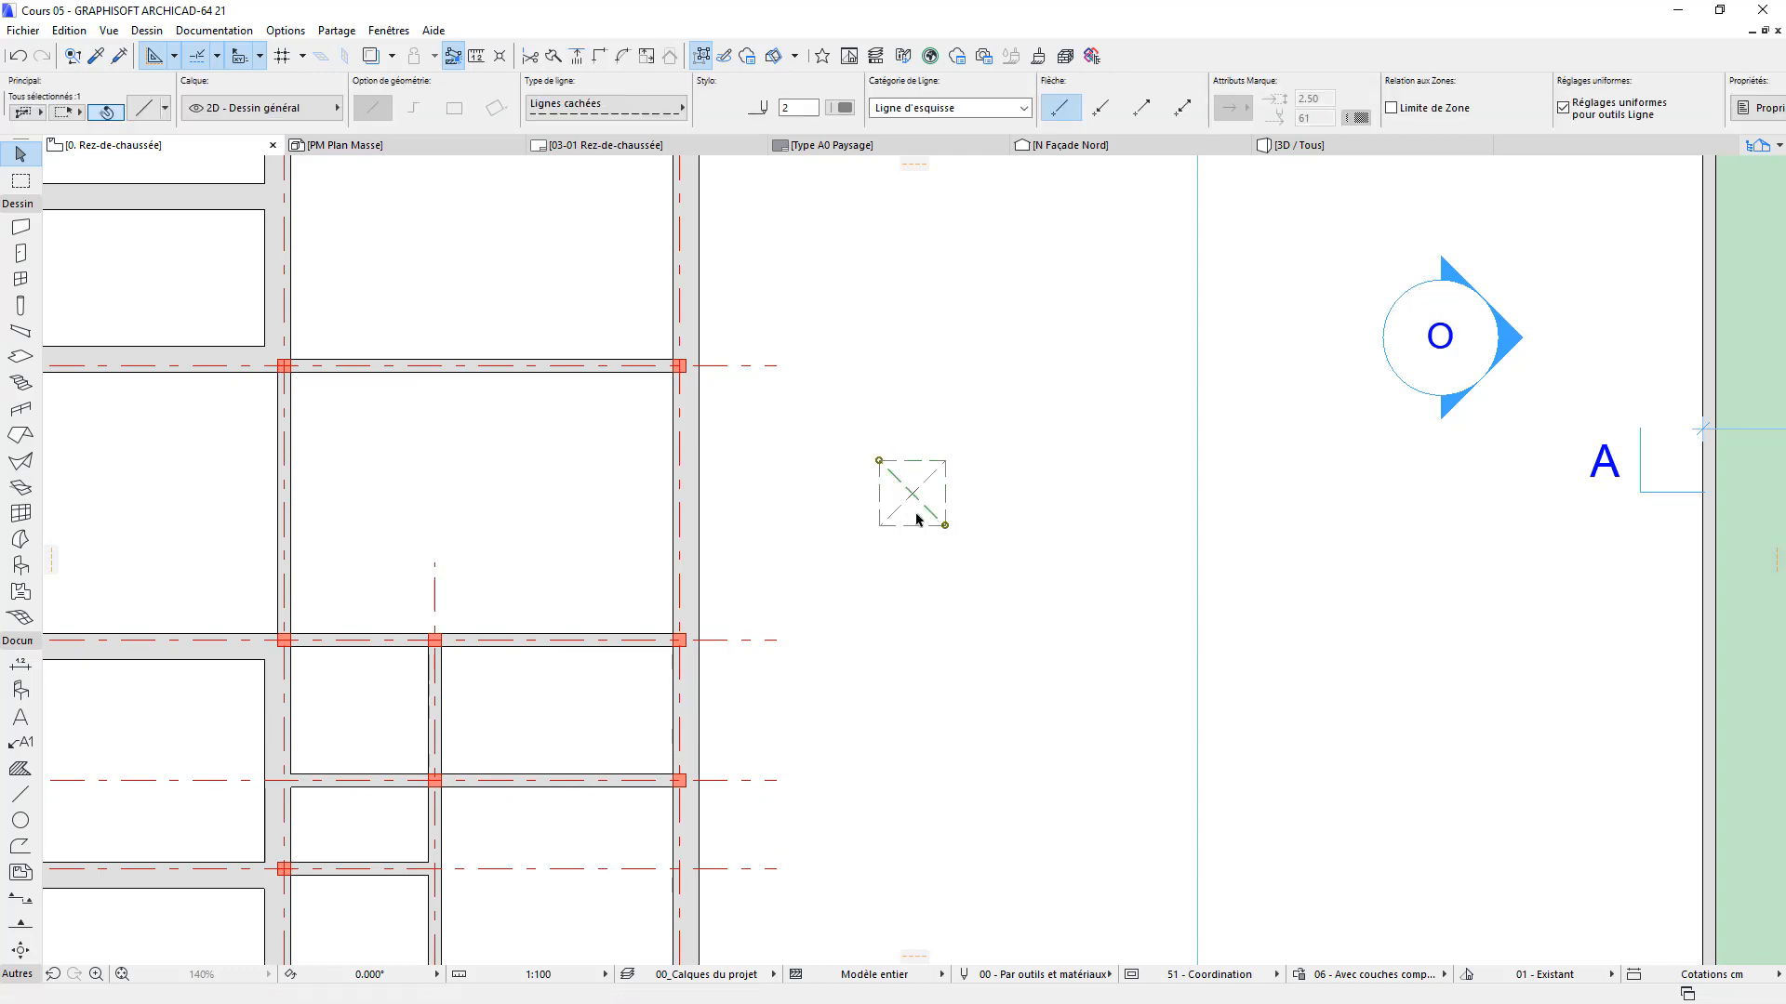
key(alt+g)
Move the grouped footing symbol by its centre onto the right outer wall's column at the upper edge of the central room
scroll(994, 561, down, 3)
middle_drag(992, 562, 1097, 549)
scroll(1060, 546, up, 4)
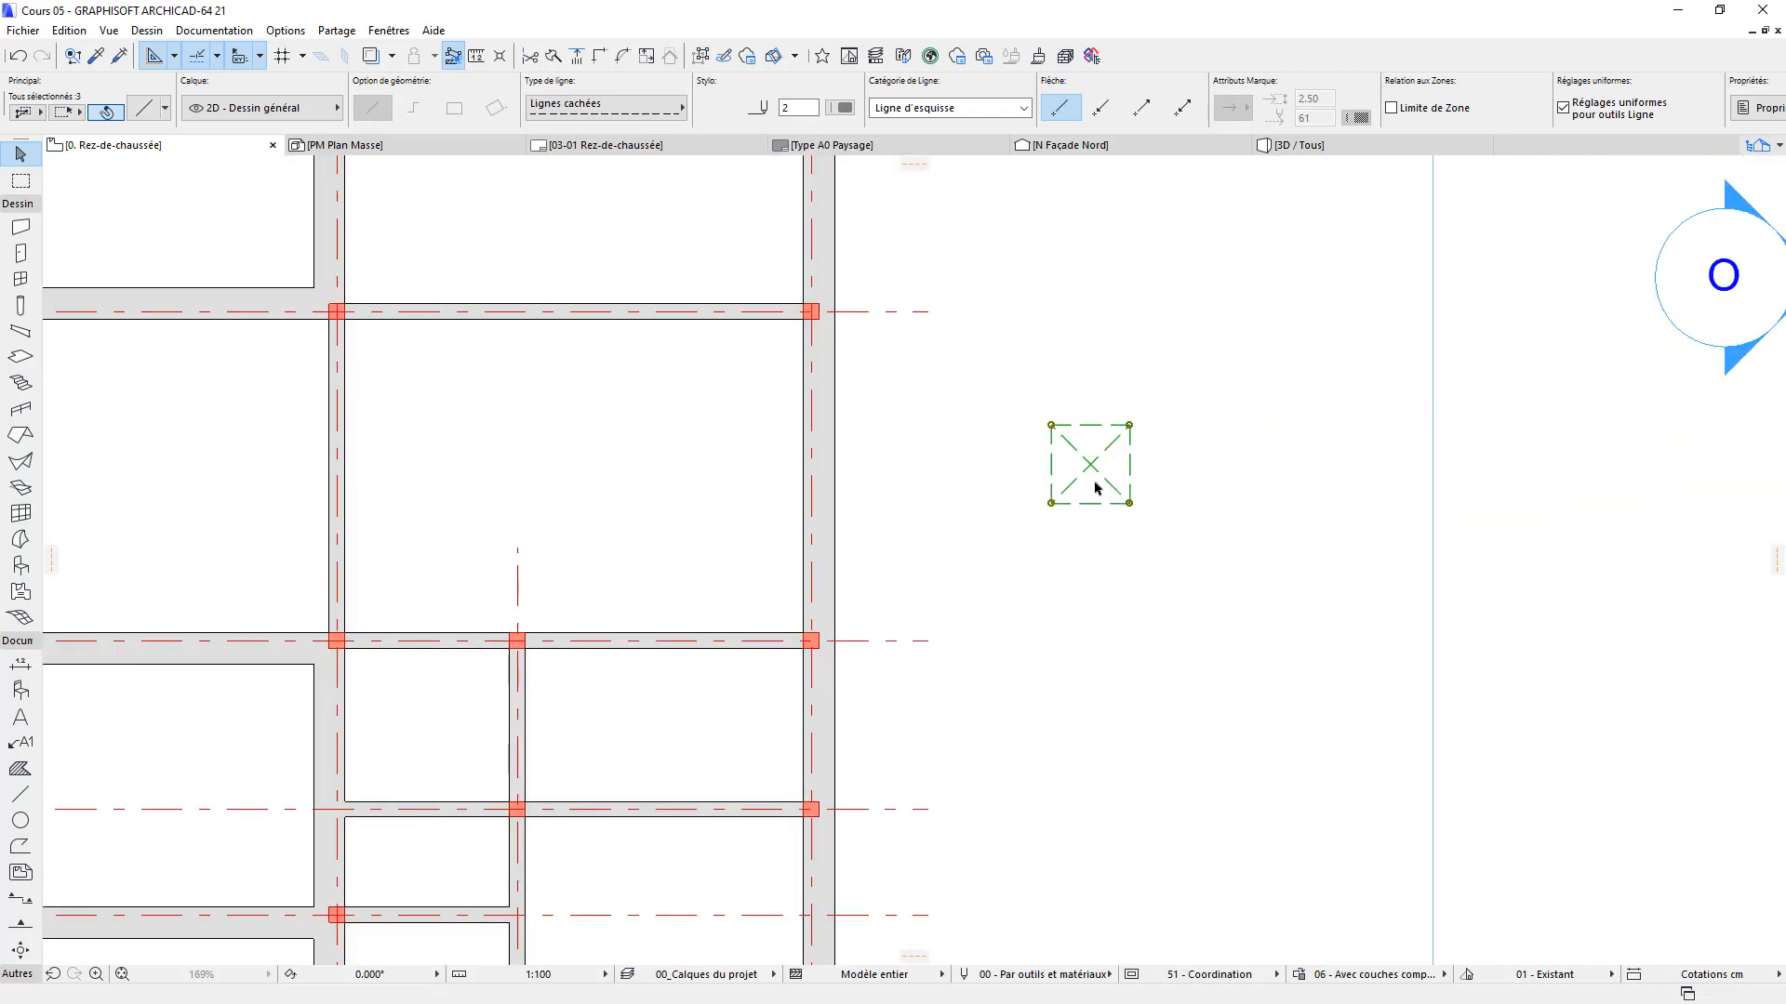
click(1093, 465)
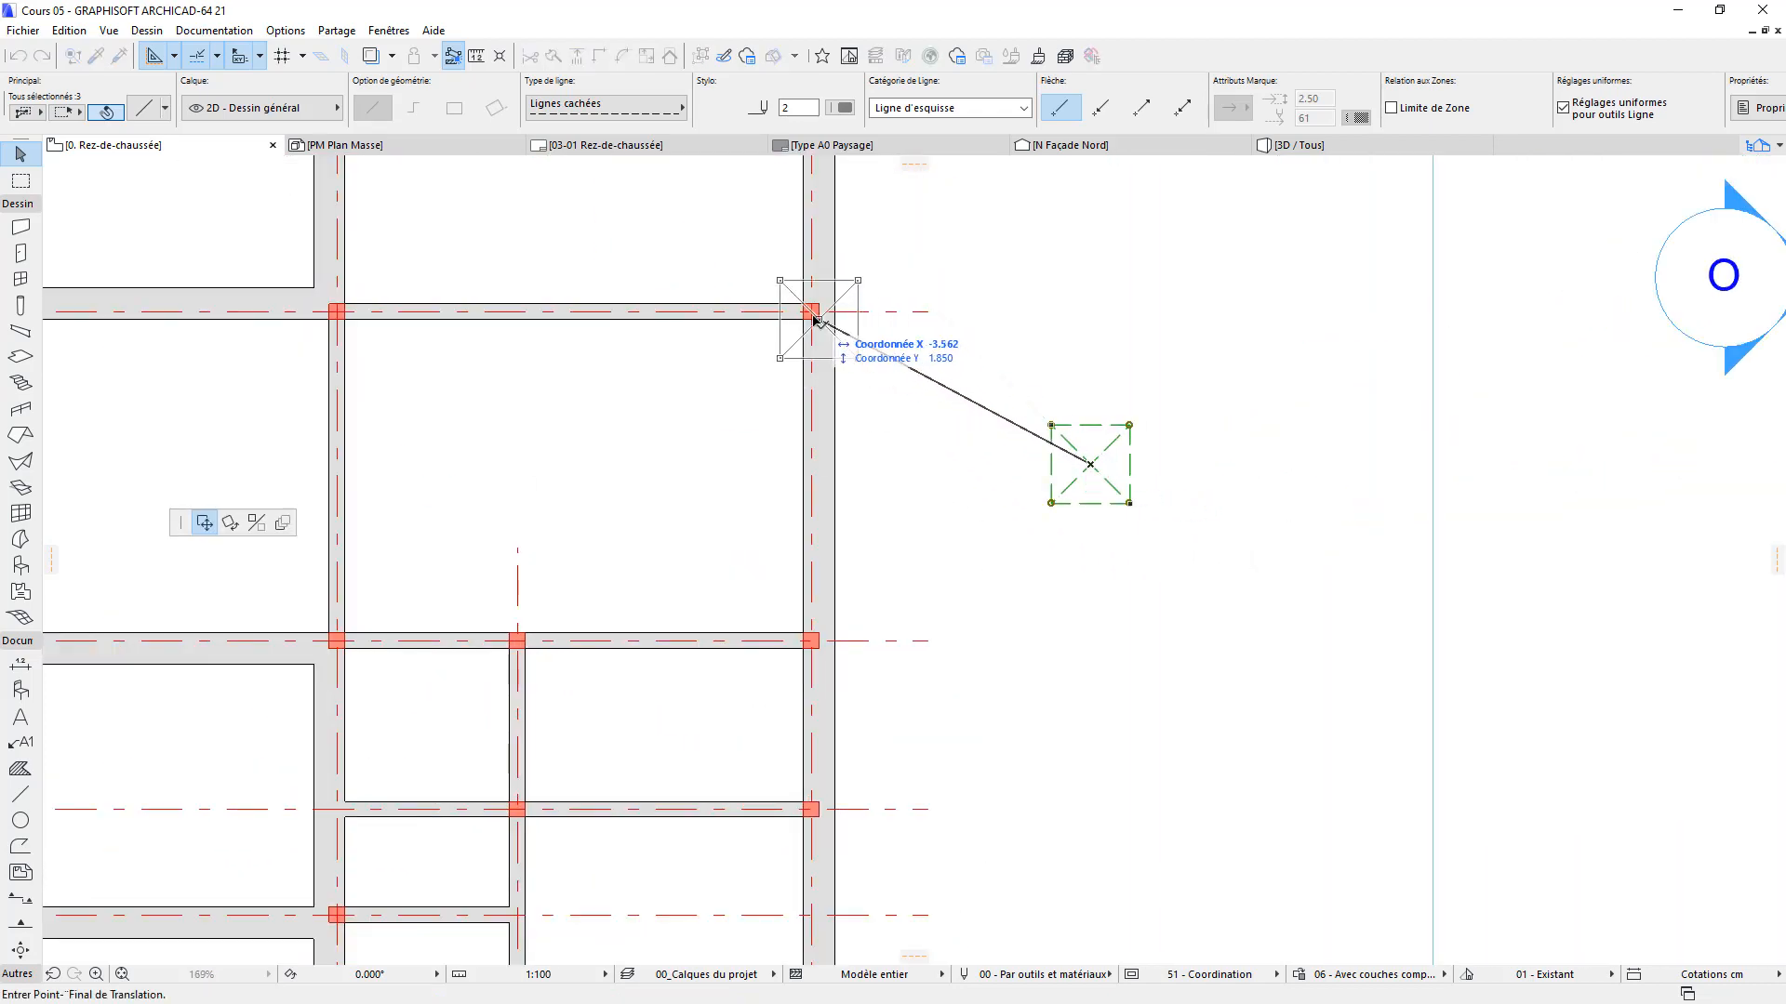
click(811, 311)
scroll(1016, 420, down, 3)
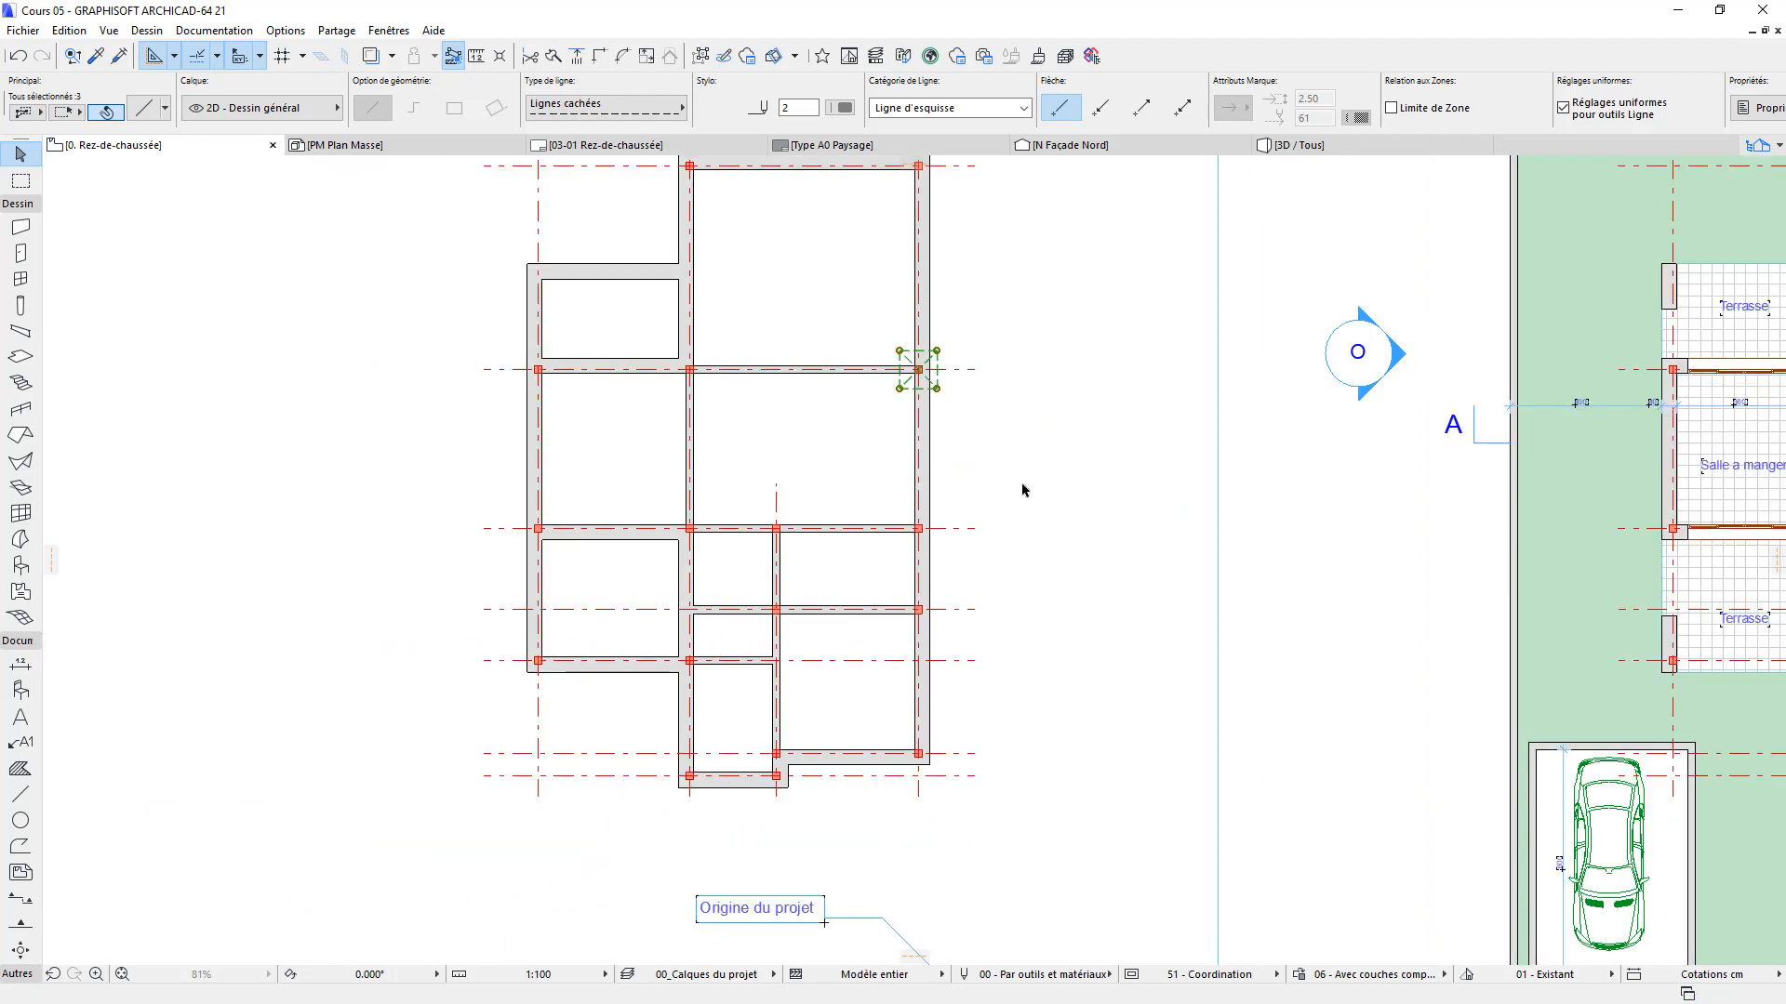
scroll(1023, 490, down, 2)
middle_drag(1008, 499, 697, 530)
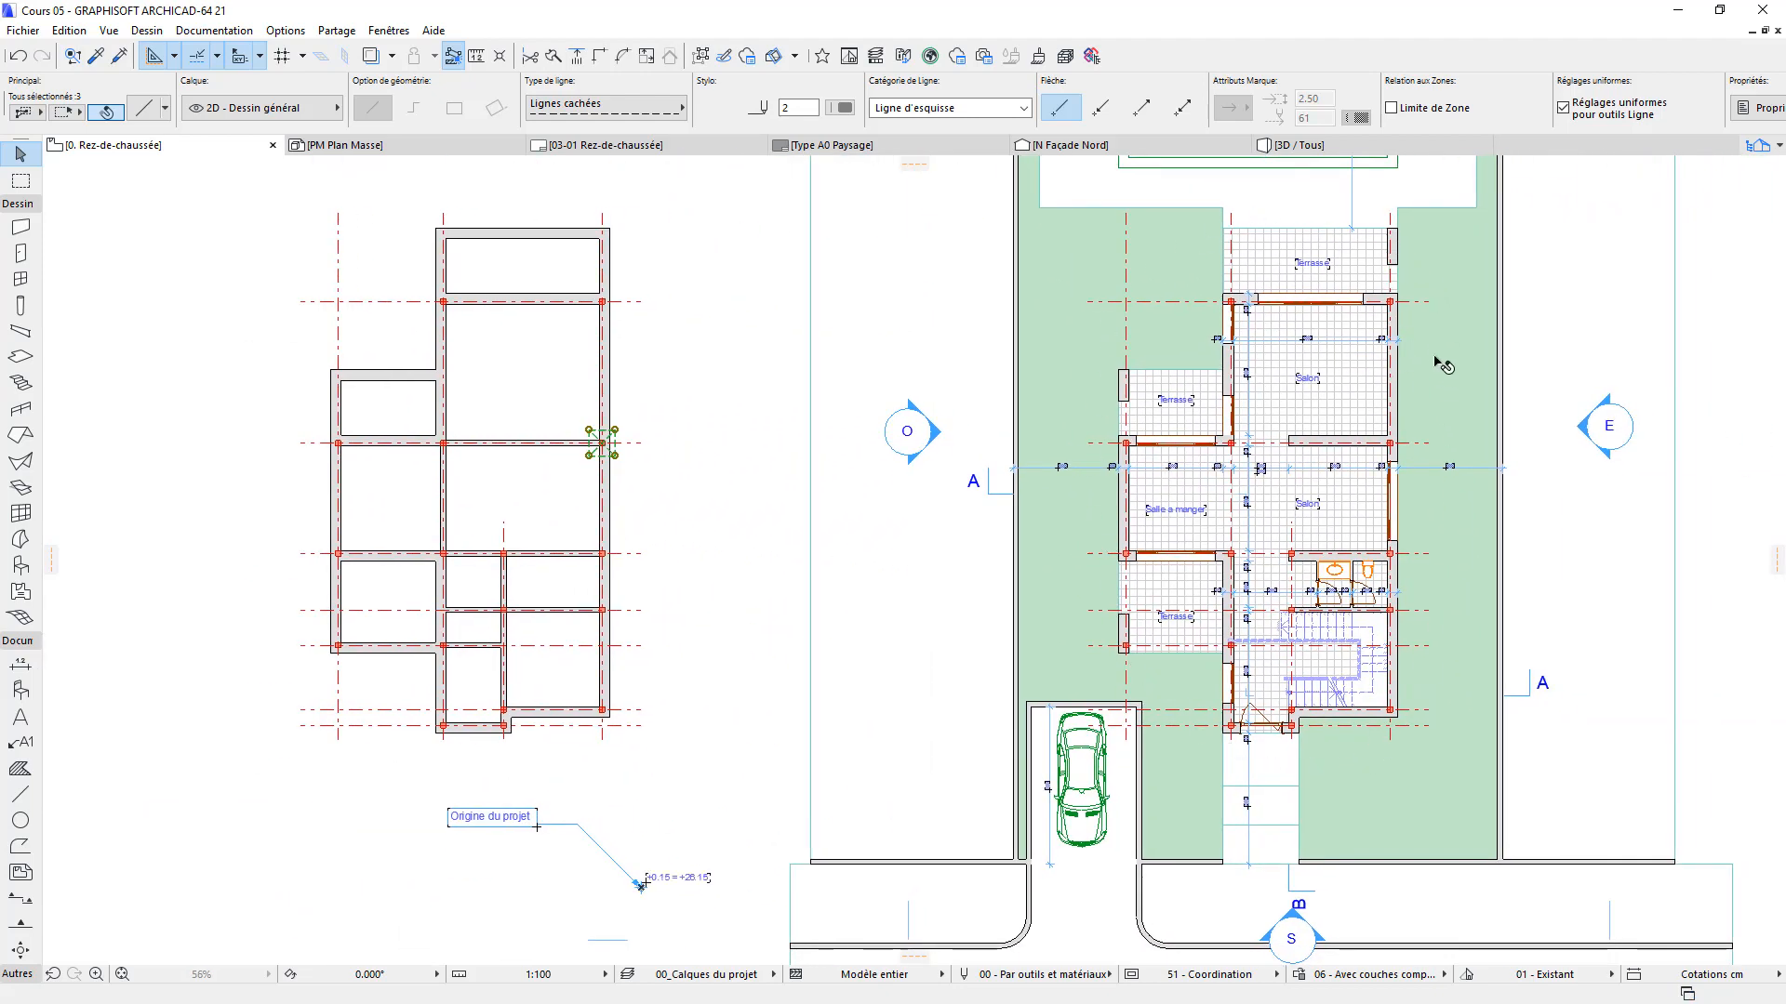
middle_drag(690, 502, 1053, 646)
scroll(979, 571, up, 7)
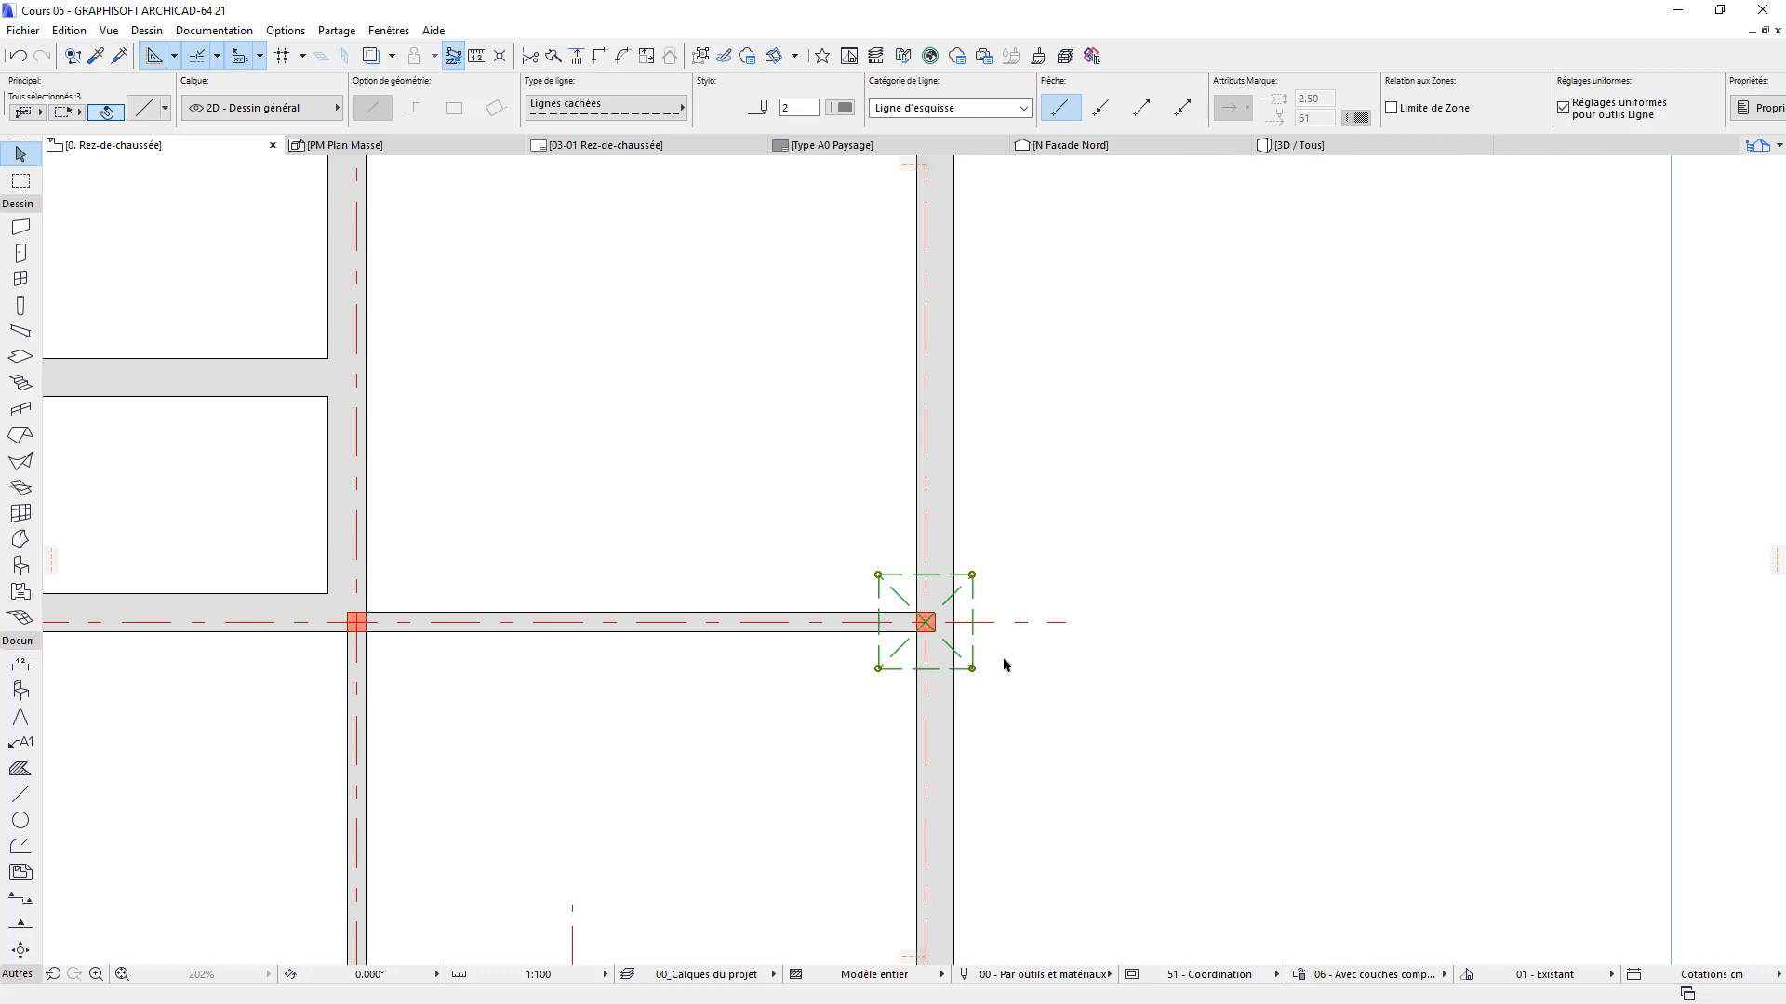
Make multiple copies of the footing symbol from its centre onto the two upper columns and the two remaining columns on its own axis
scroll(1011, 682, down, 3)
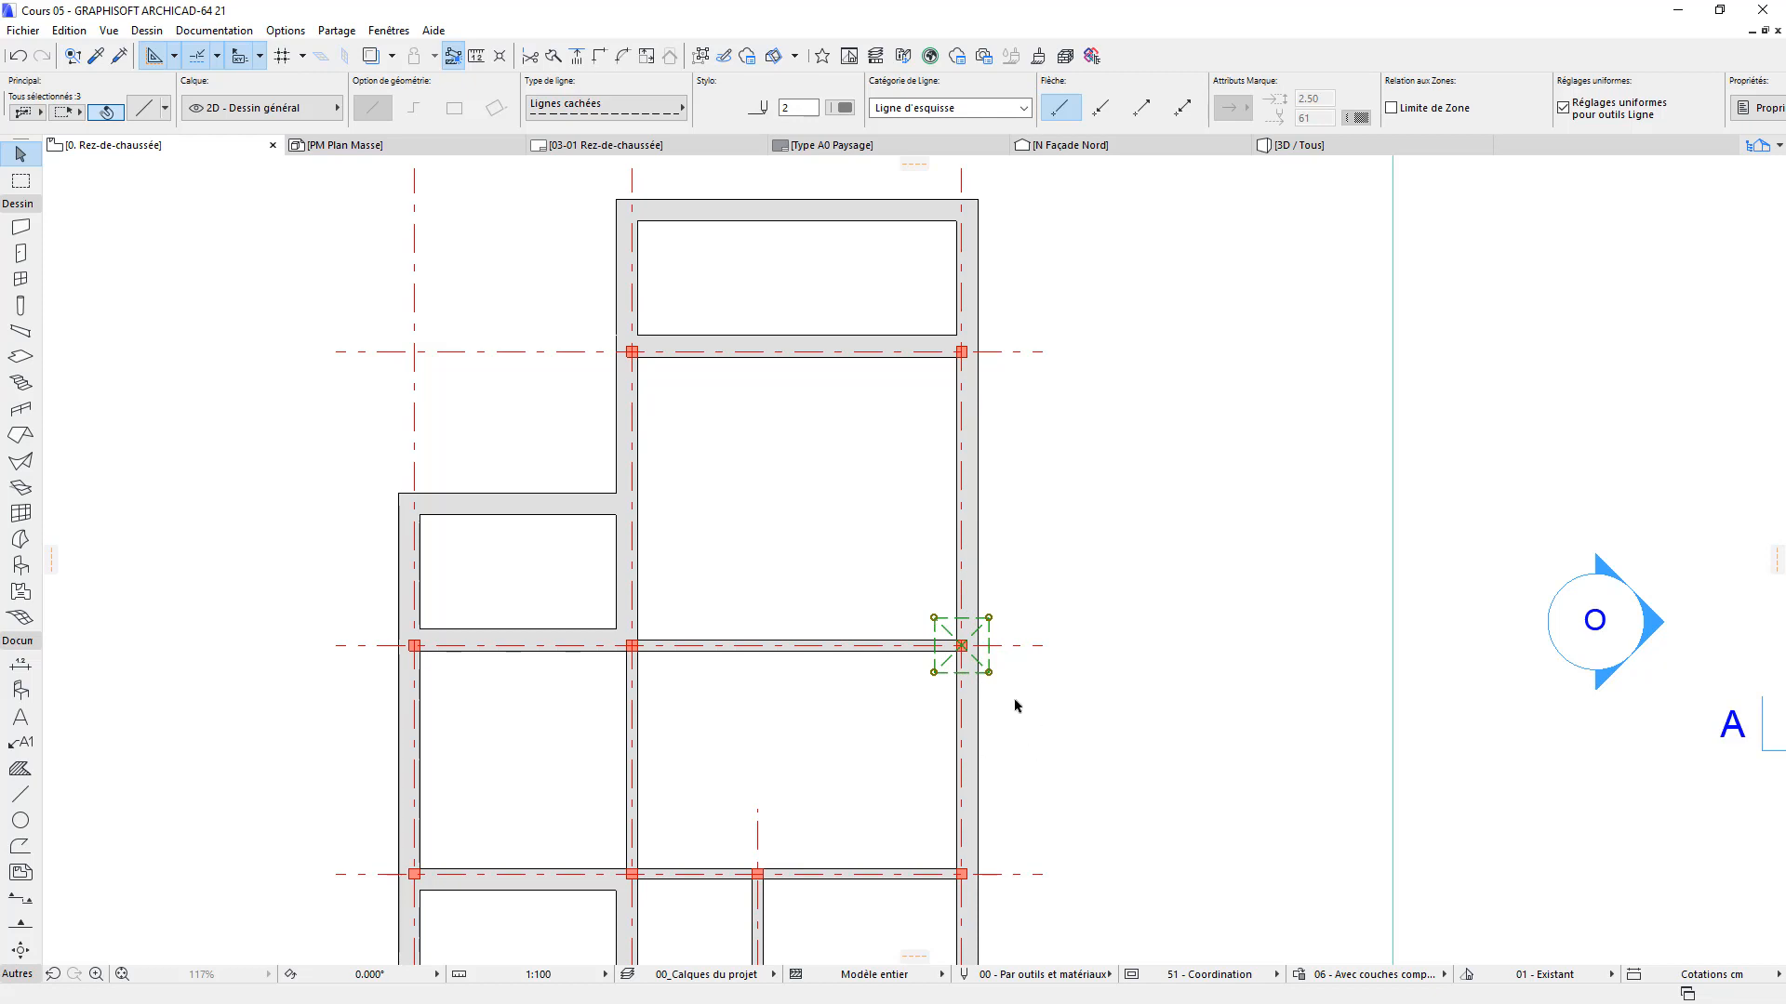
key(ctrl+d)
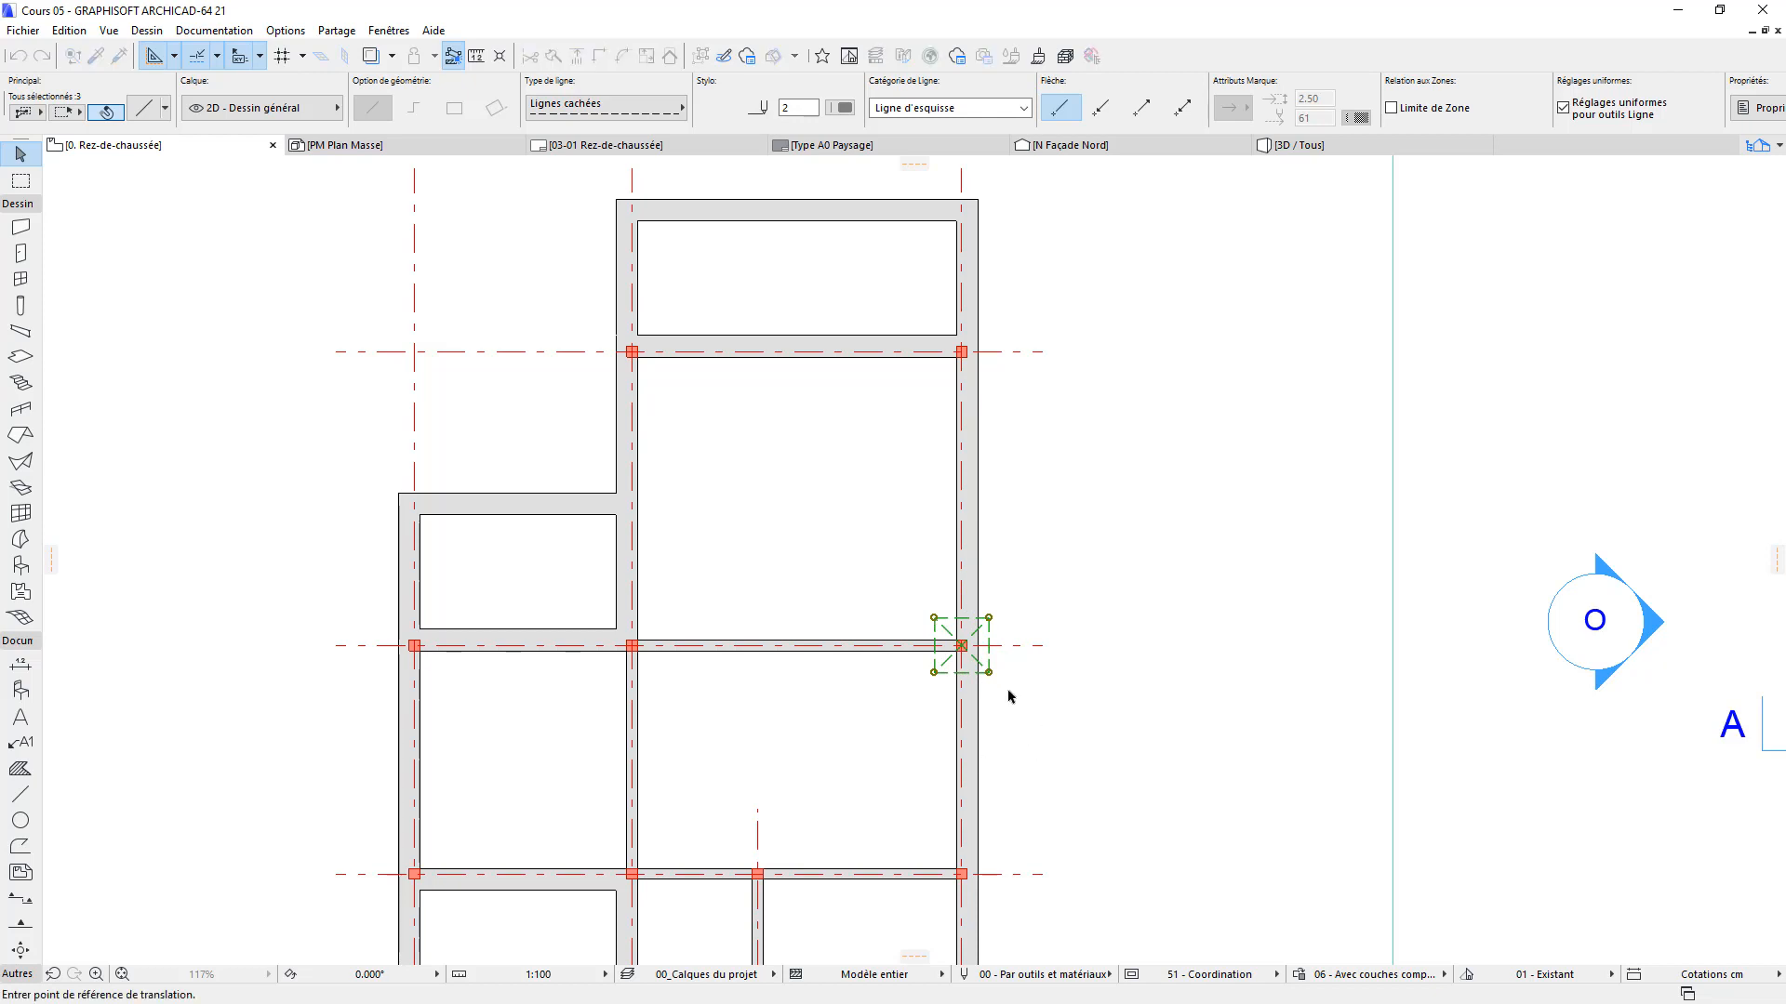
click(961, 645)
key(ctrl+alt)
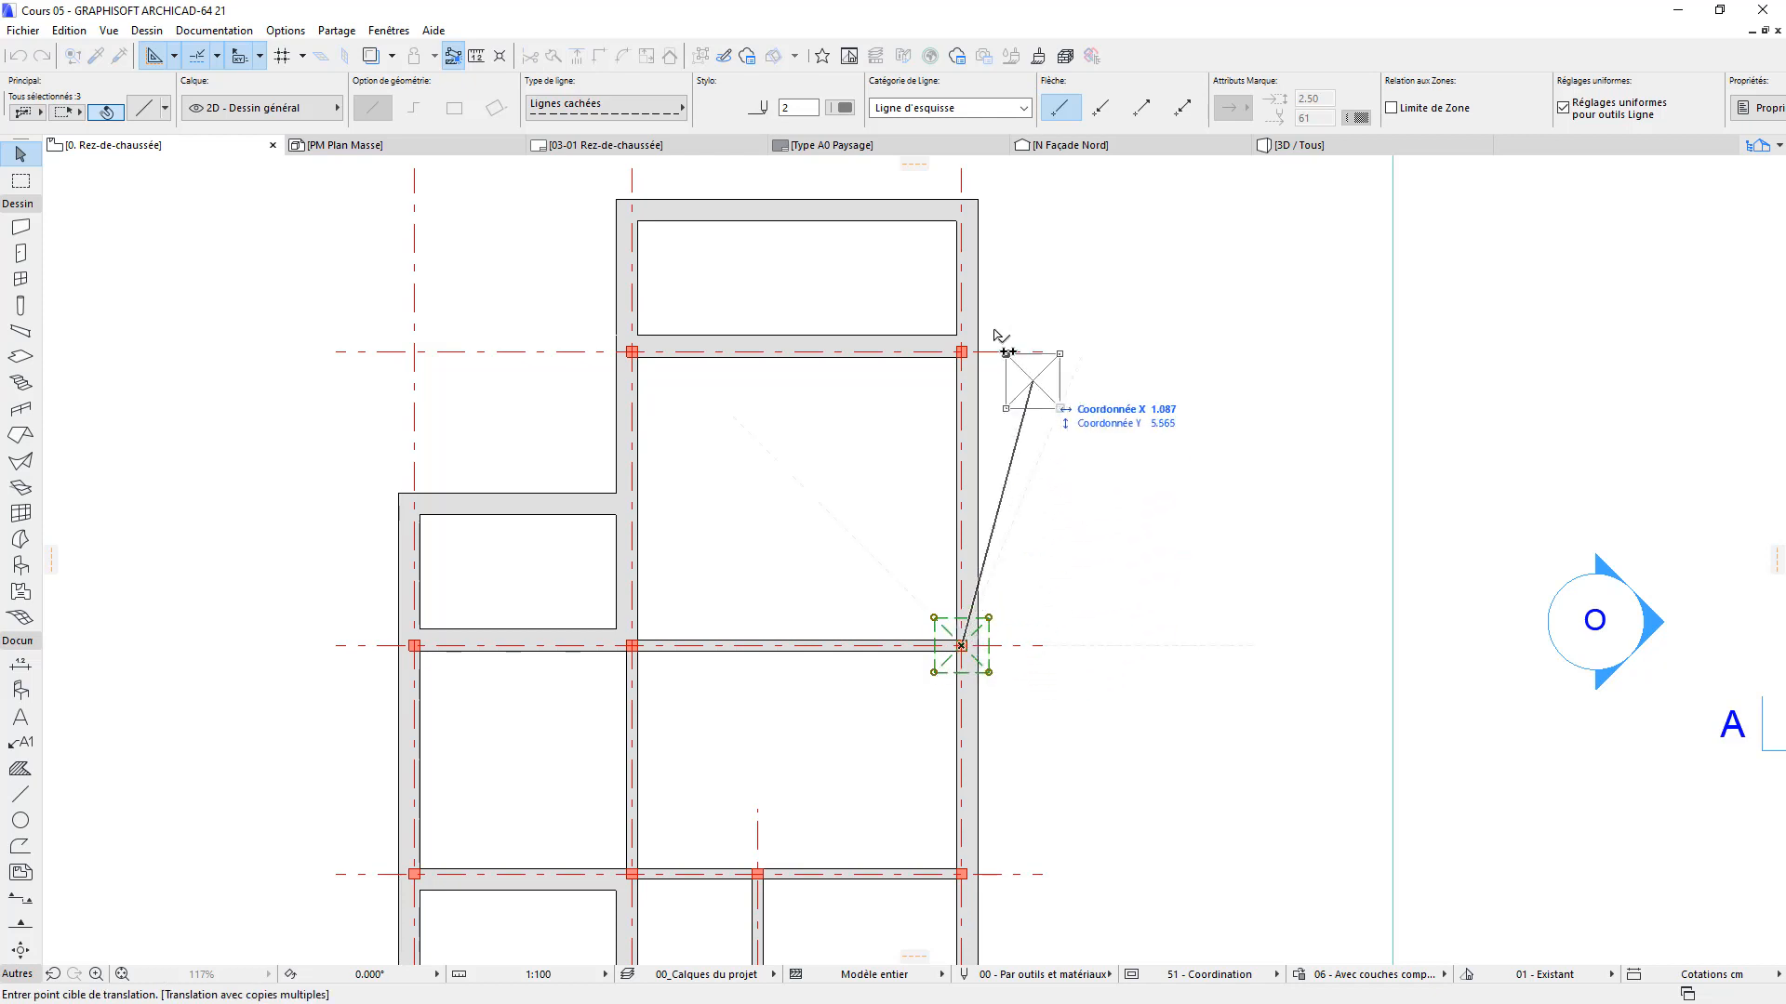
scroll(1001, 339, up, 5)
scroll(1092, 451, down, 4)
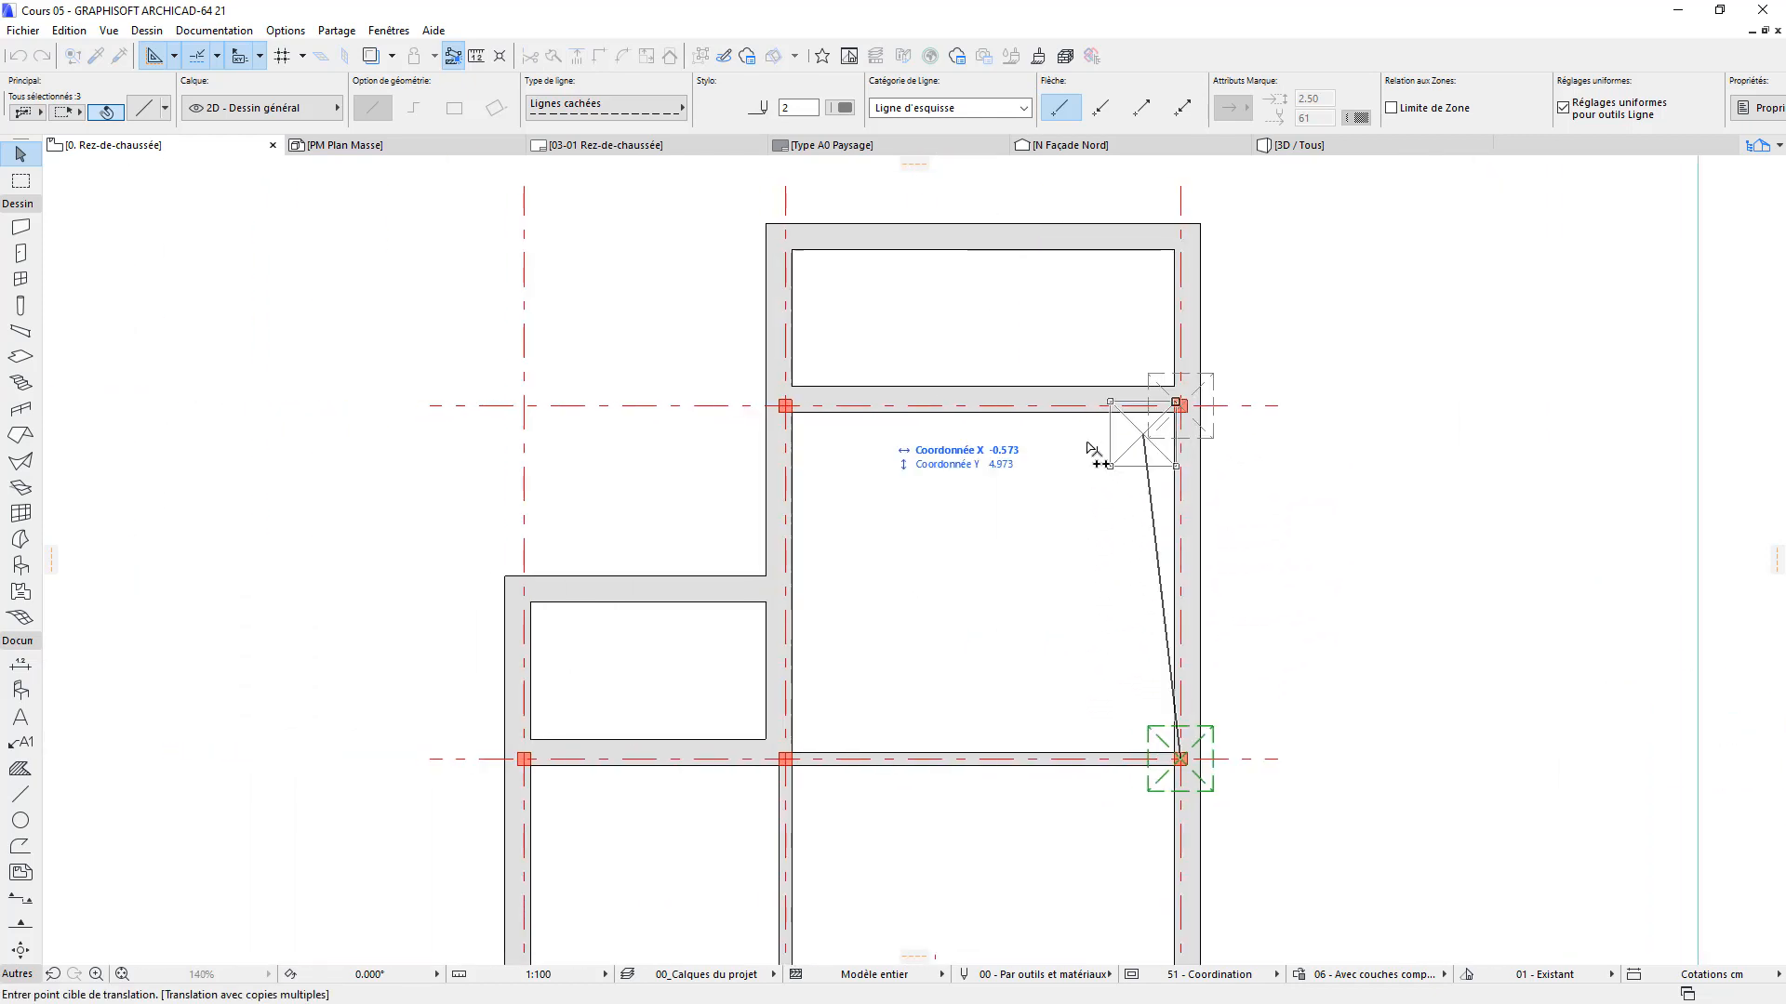
click(785, 406)
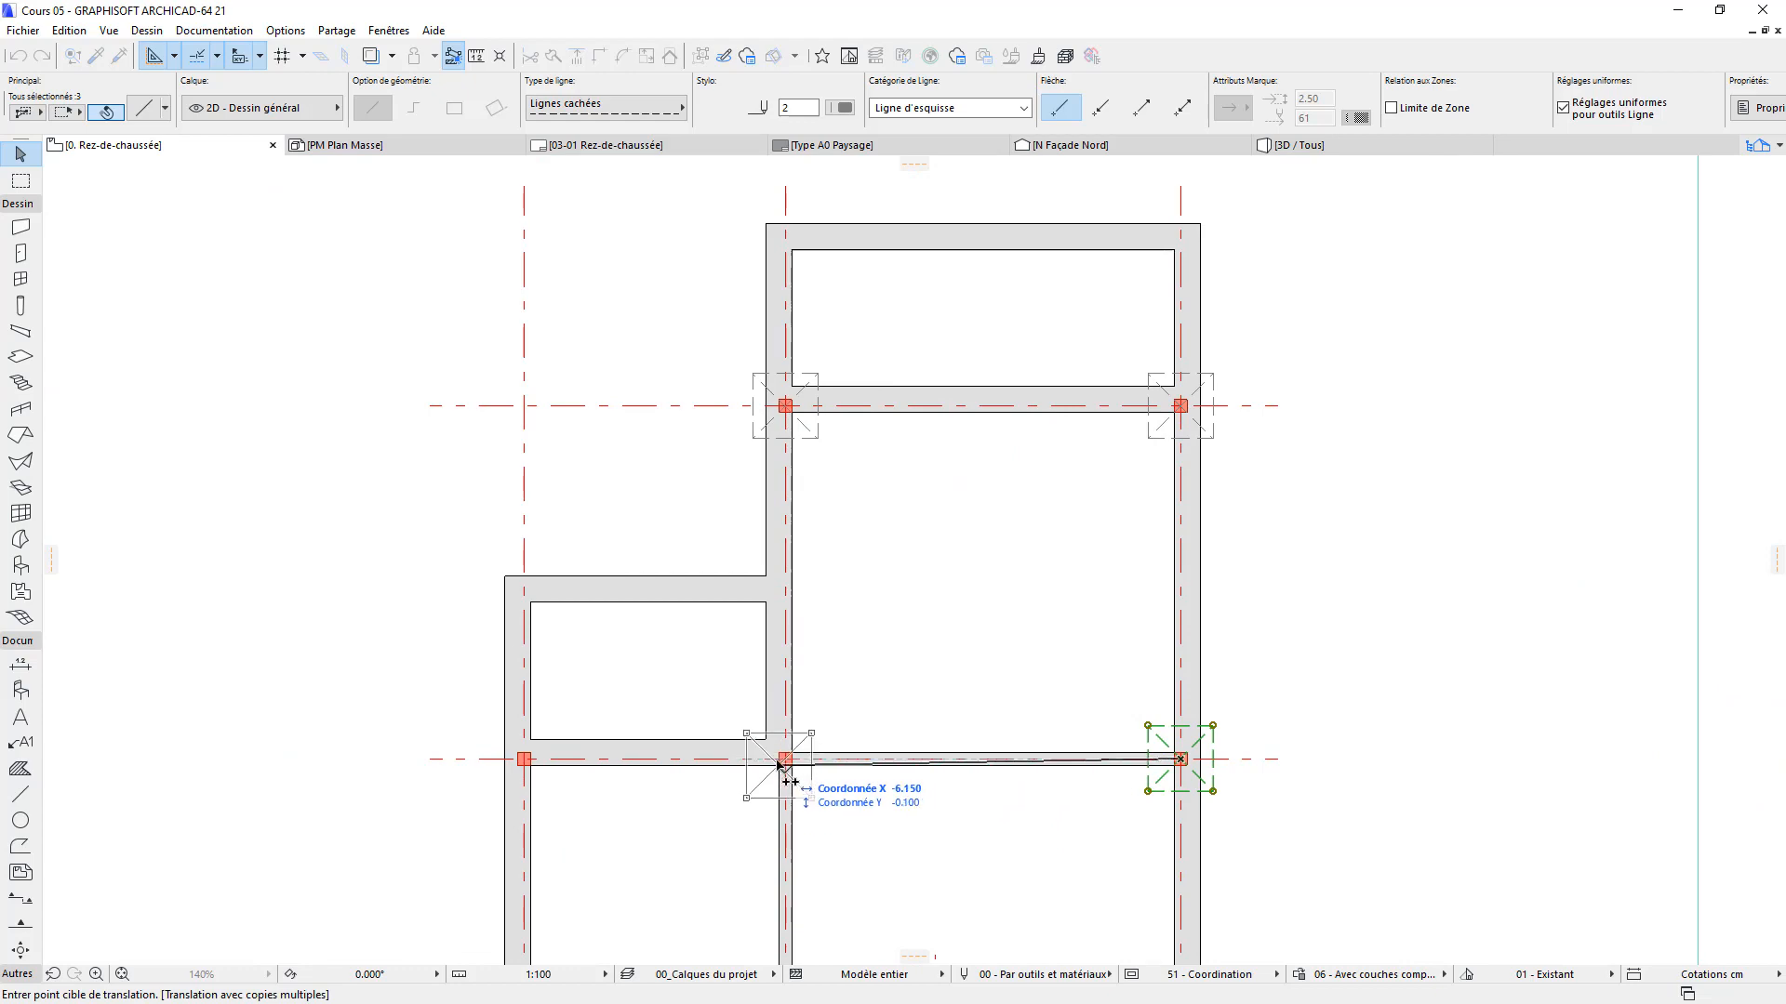
click(785, 760)
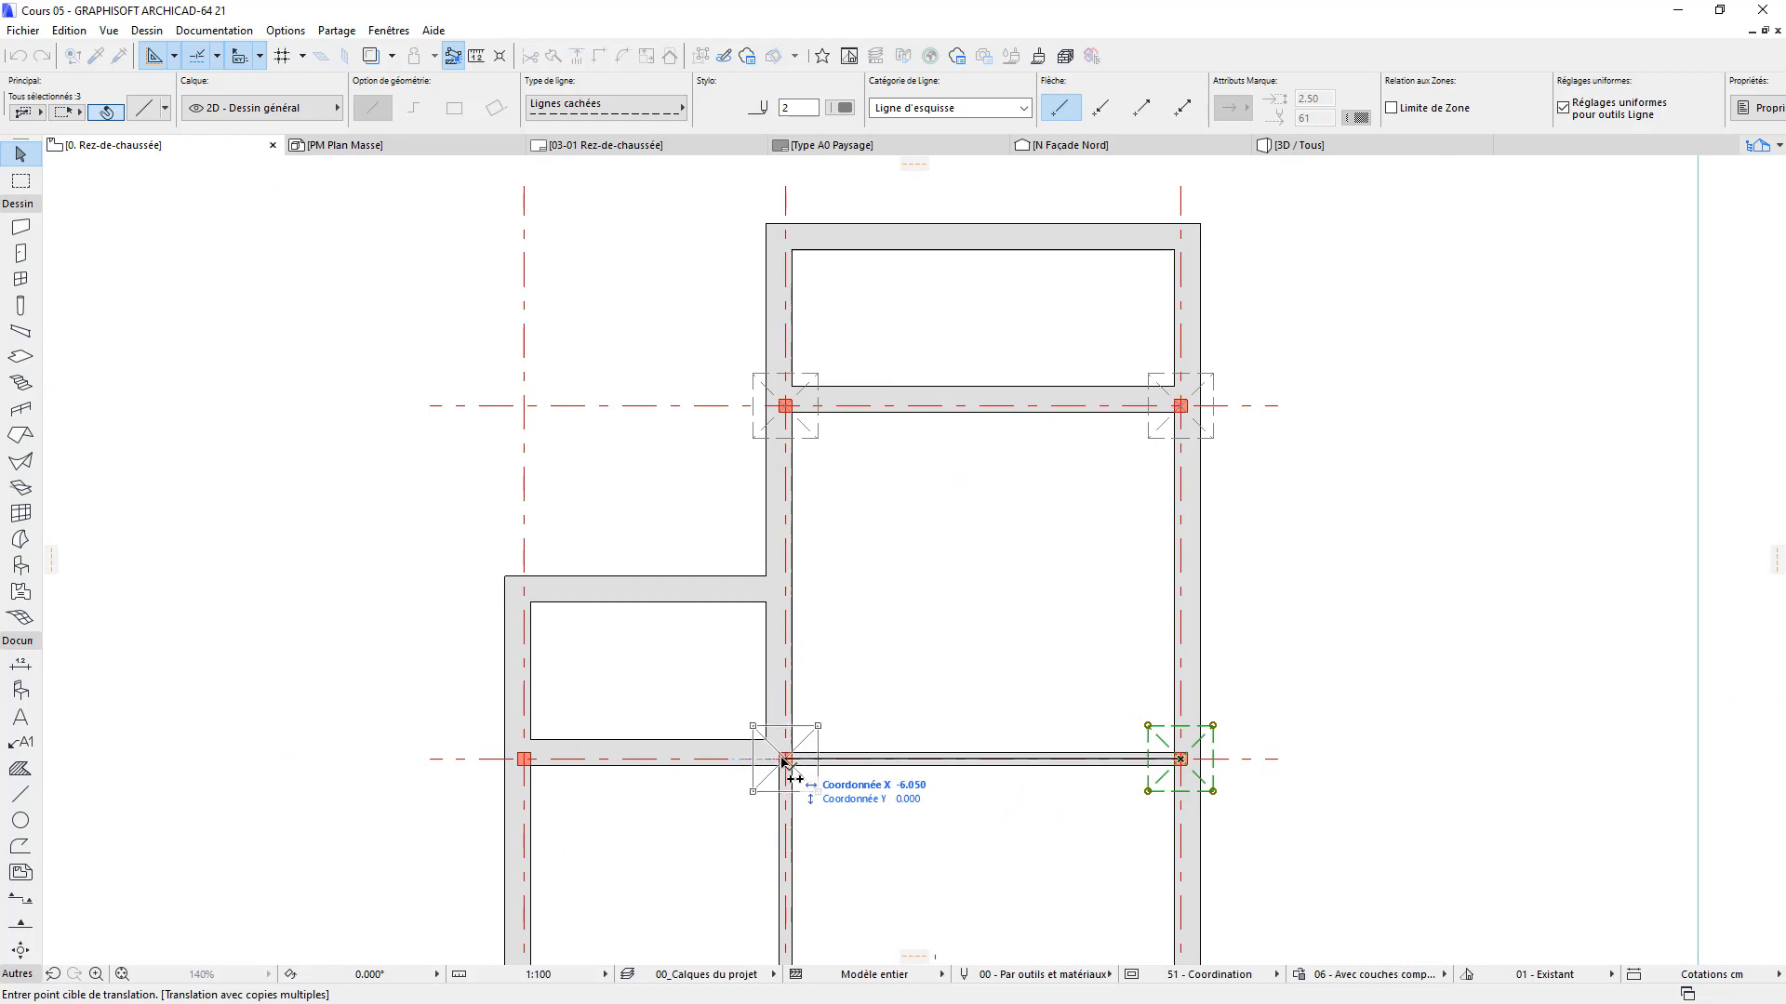
click(526, 762)
Place footing symbol copies on the four columns of the axis along the lower edge of the central room
scroll(753, 825, down, 2)
middle_drag(761, 826, 879, 284)
scroll(749, 452, up, 3)
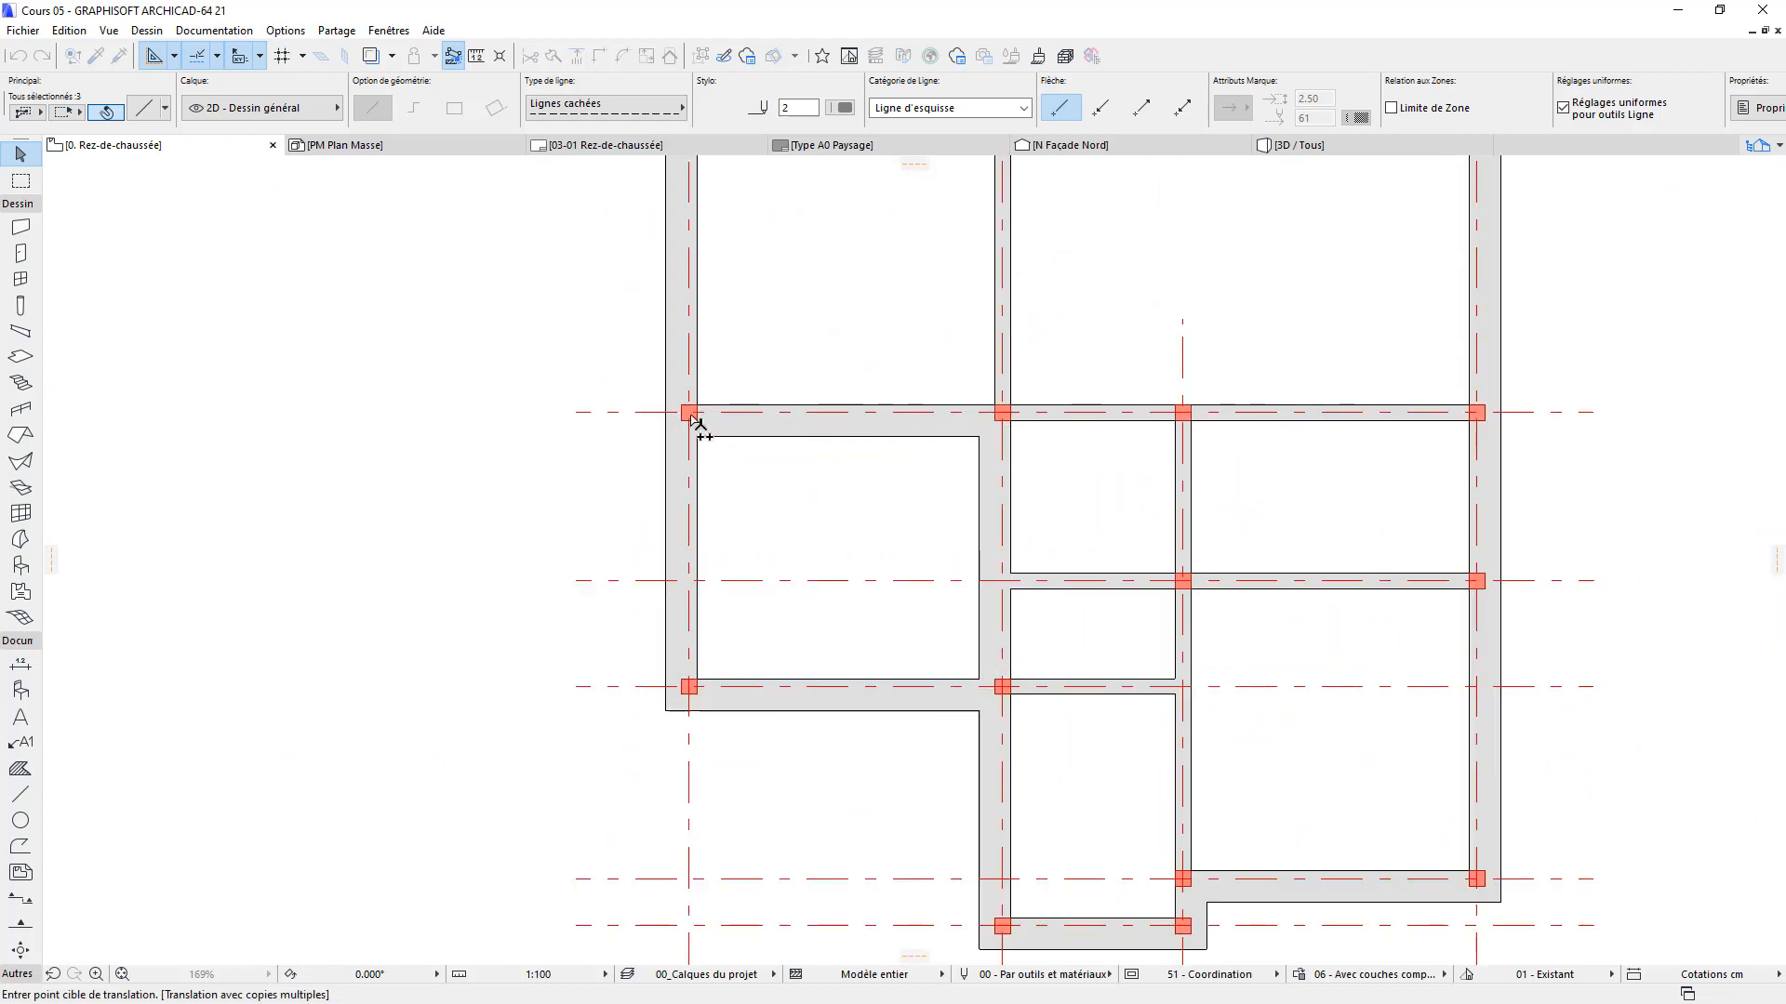
click(688, 412)
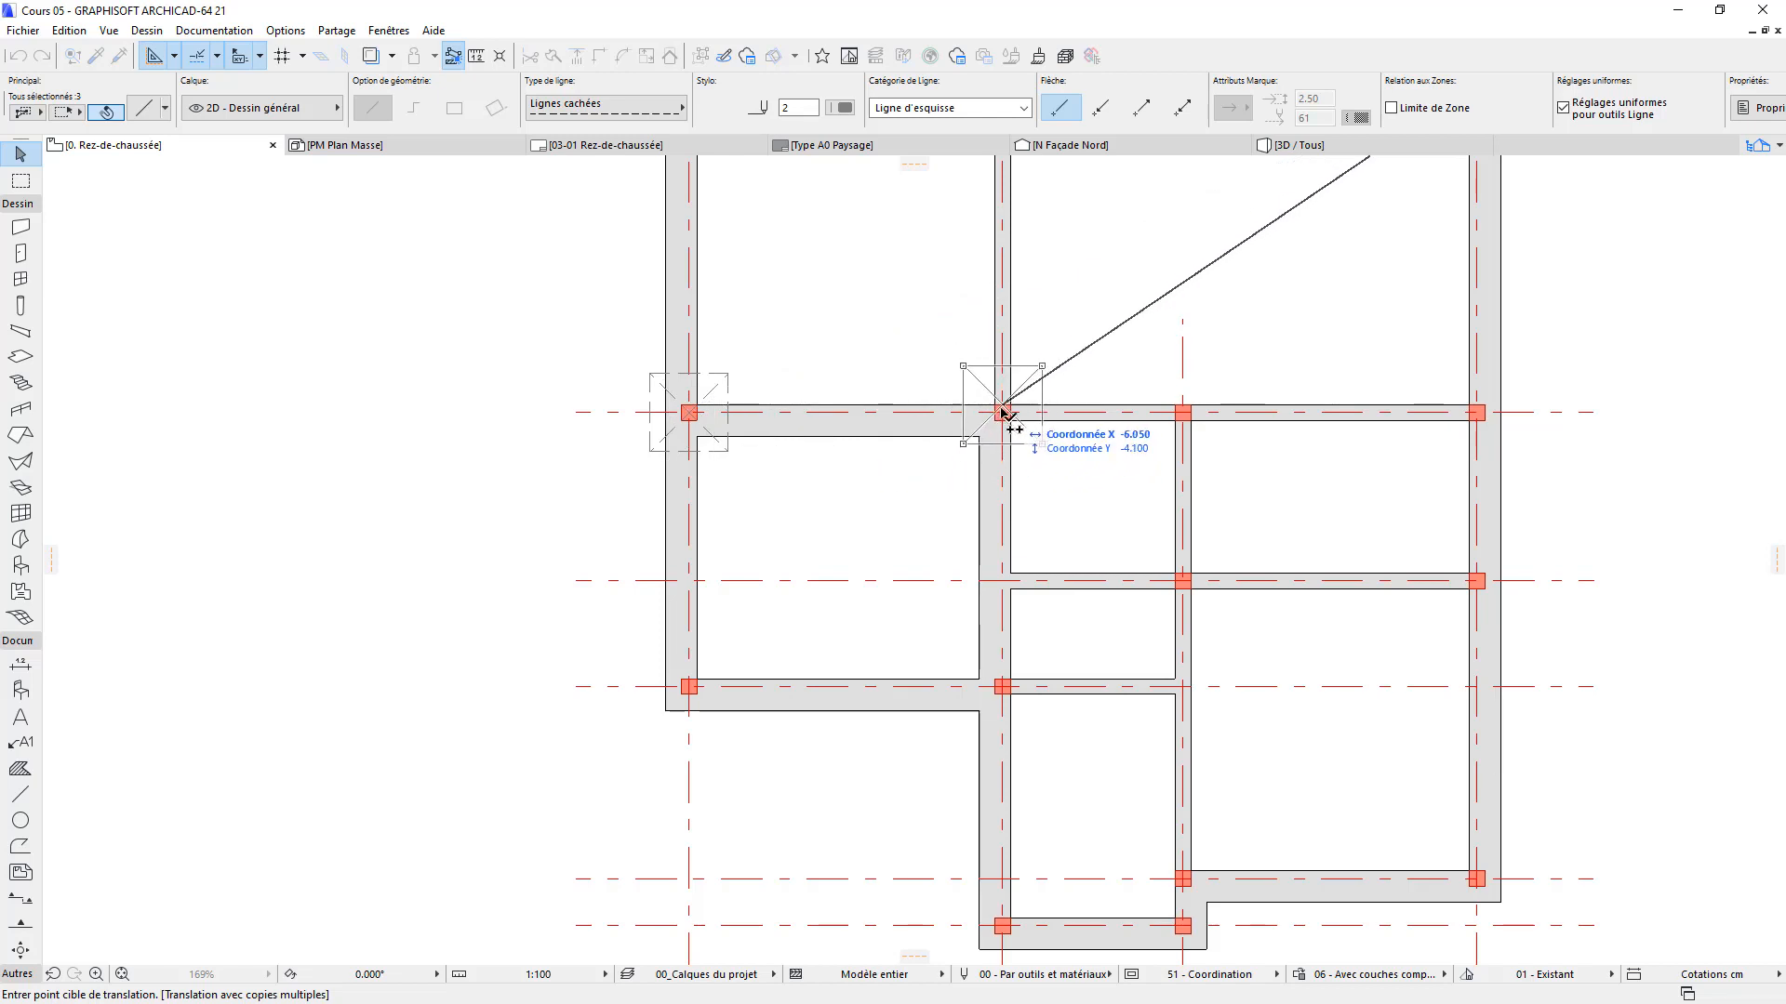
click(1001, 412)
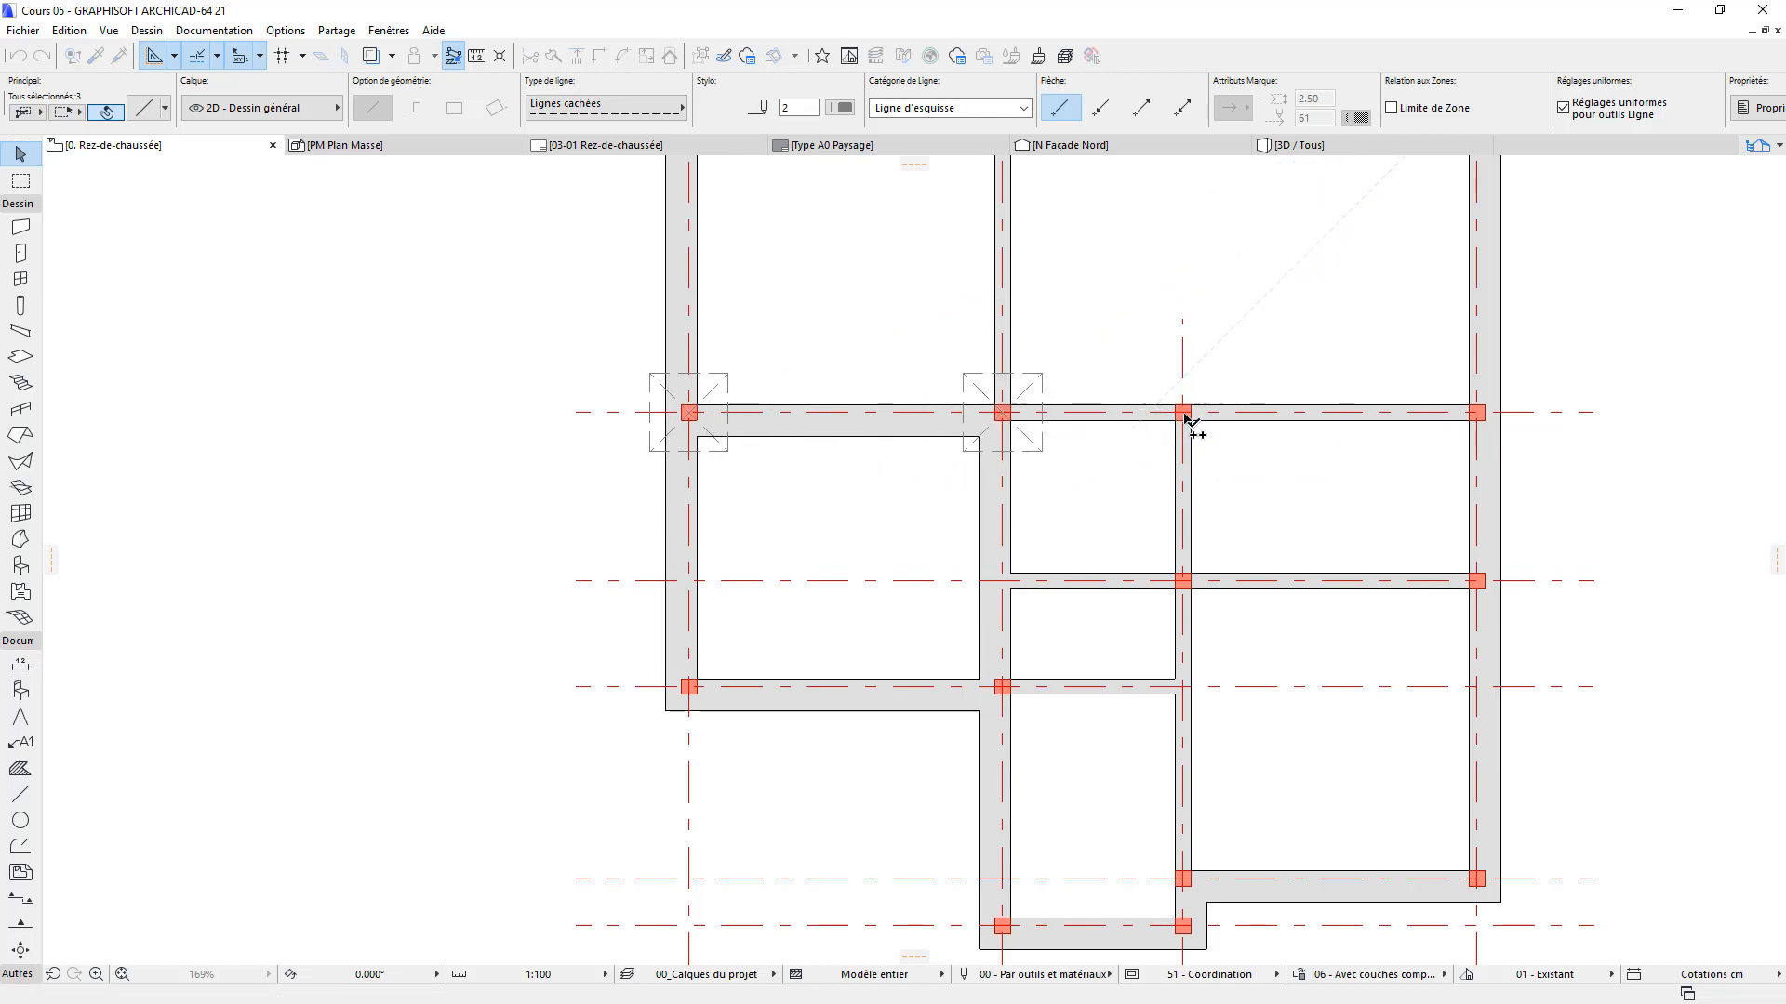
click(1182, 412)
click(1476, 412)
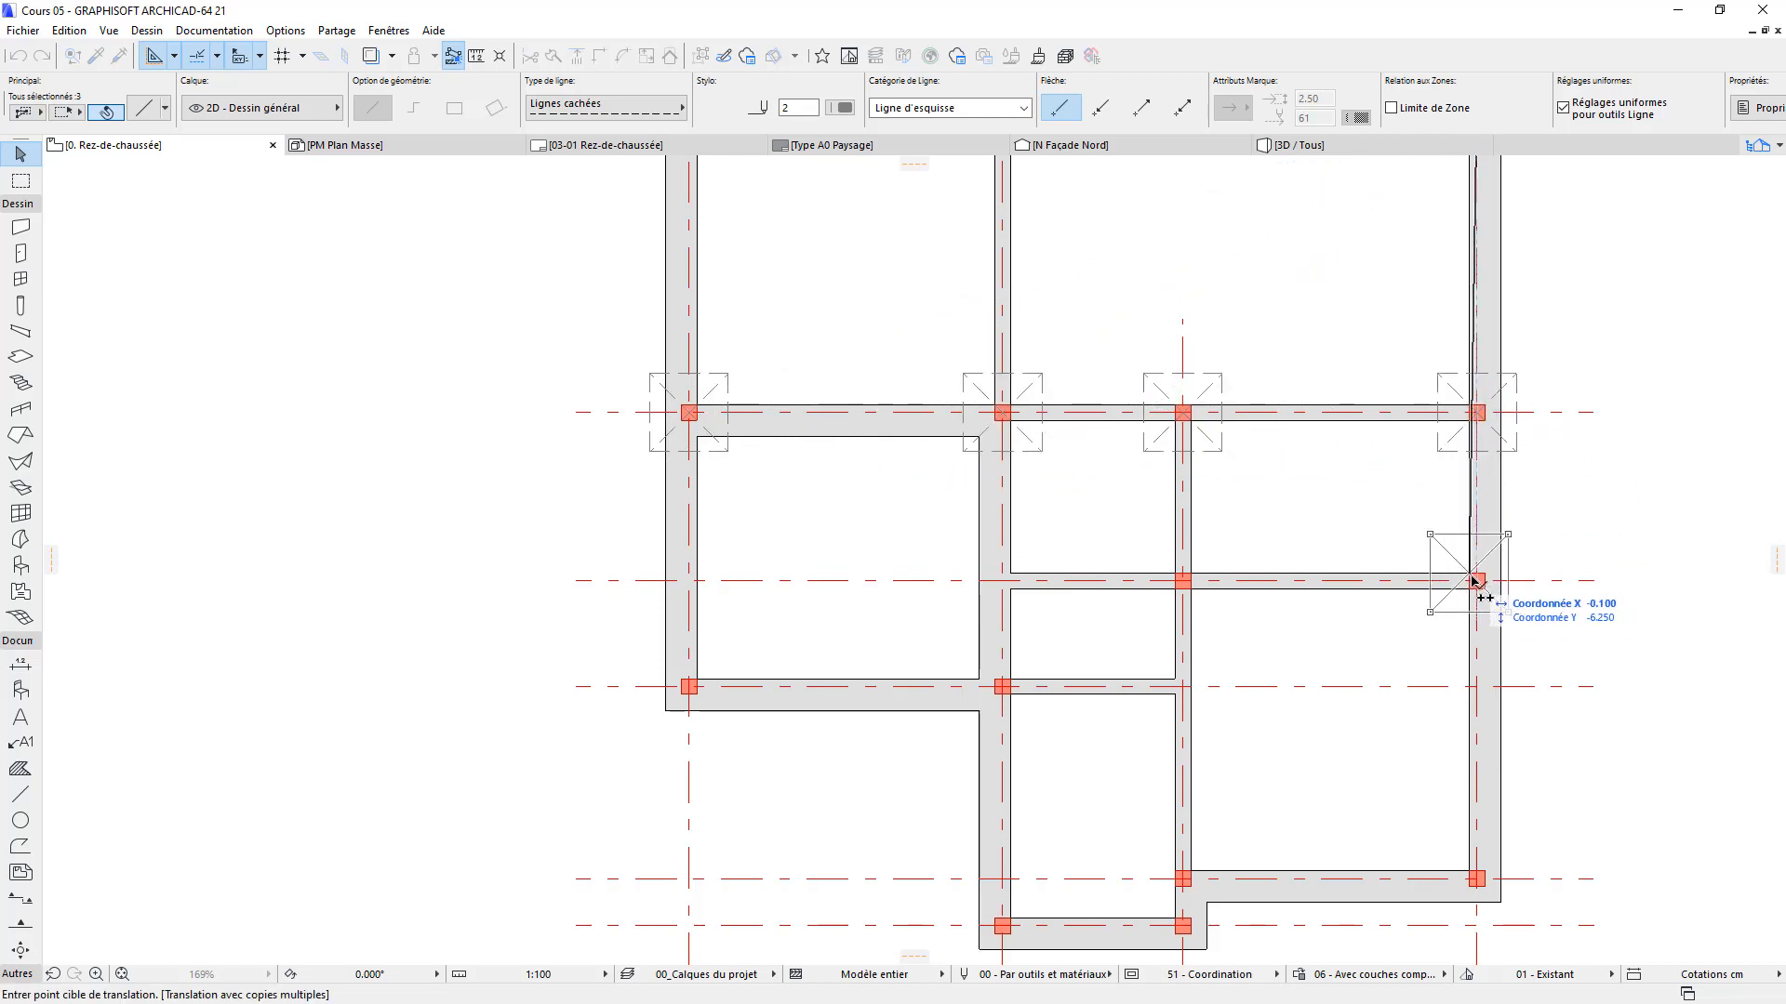
Place footing copies on the two columns of the next axis down and the two columns of the axis below it
click(1476, 579)
click(1182, 580)
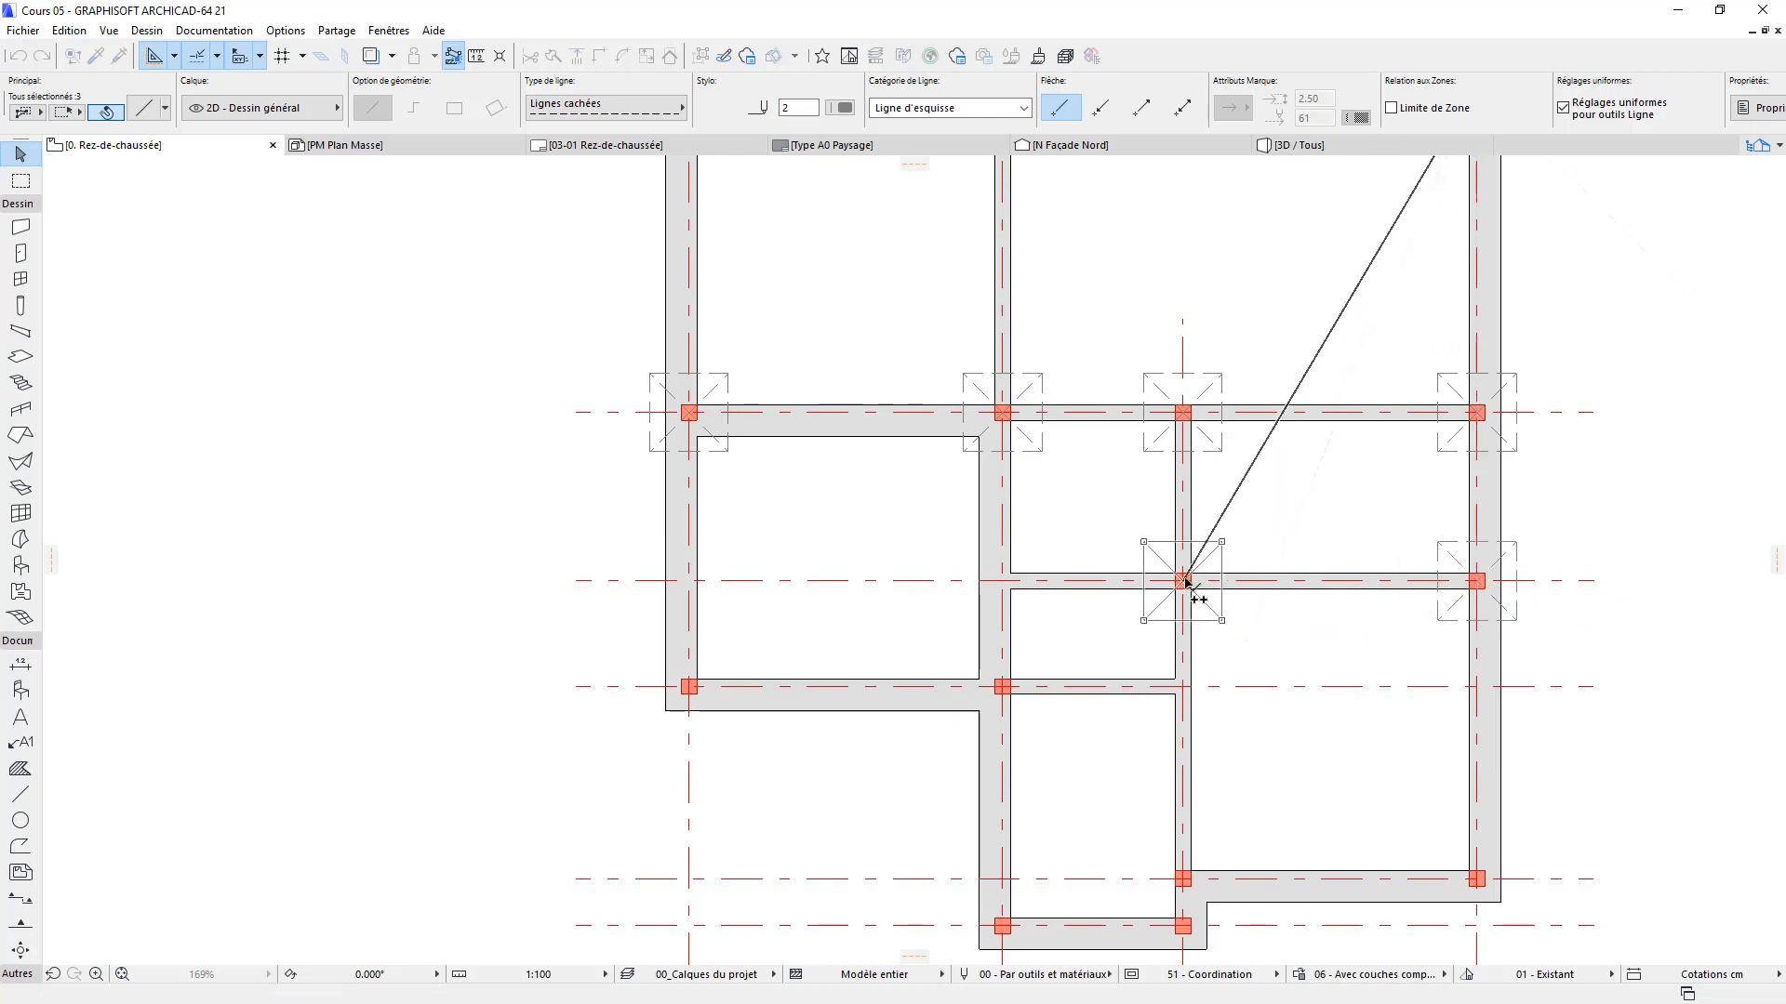
click(1002, 686)
key(Escape)
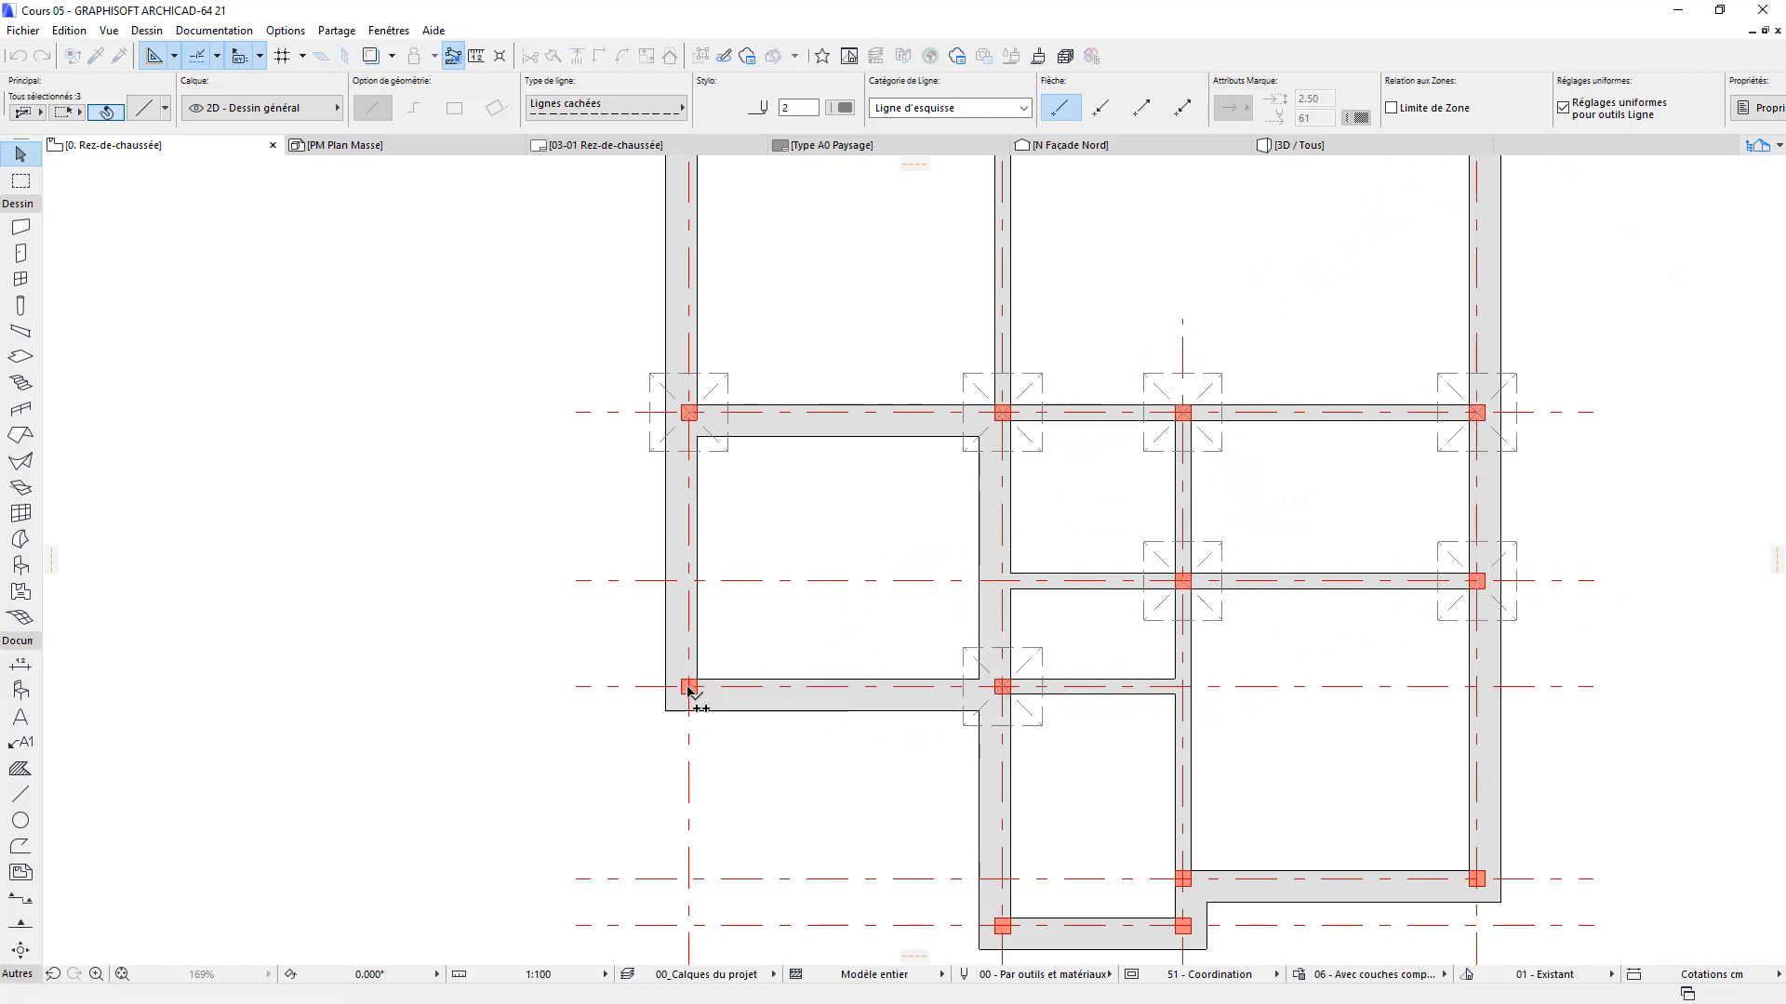
click(688, 689)
Place footing copies on the four columns of the two lowest axes and end the multiple copy
middle_drag(964, 865, 728, 608)
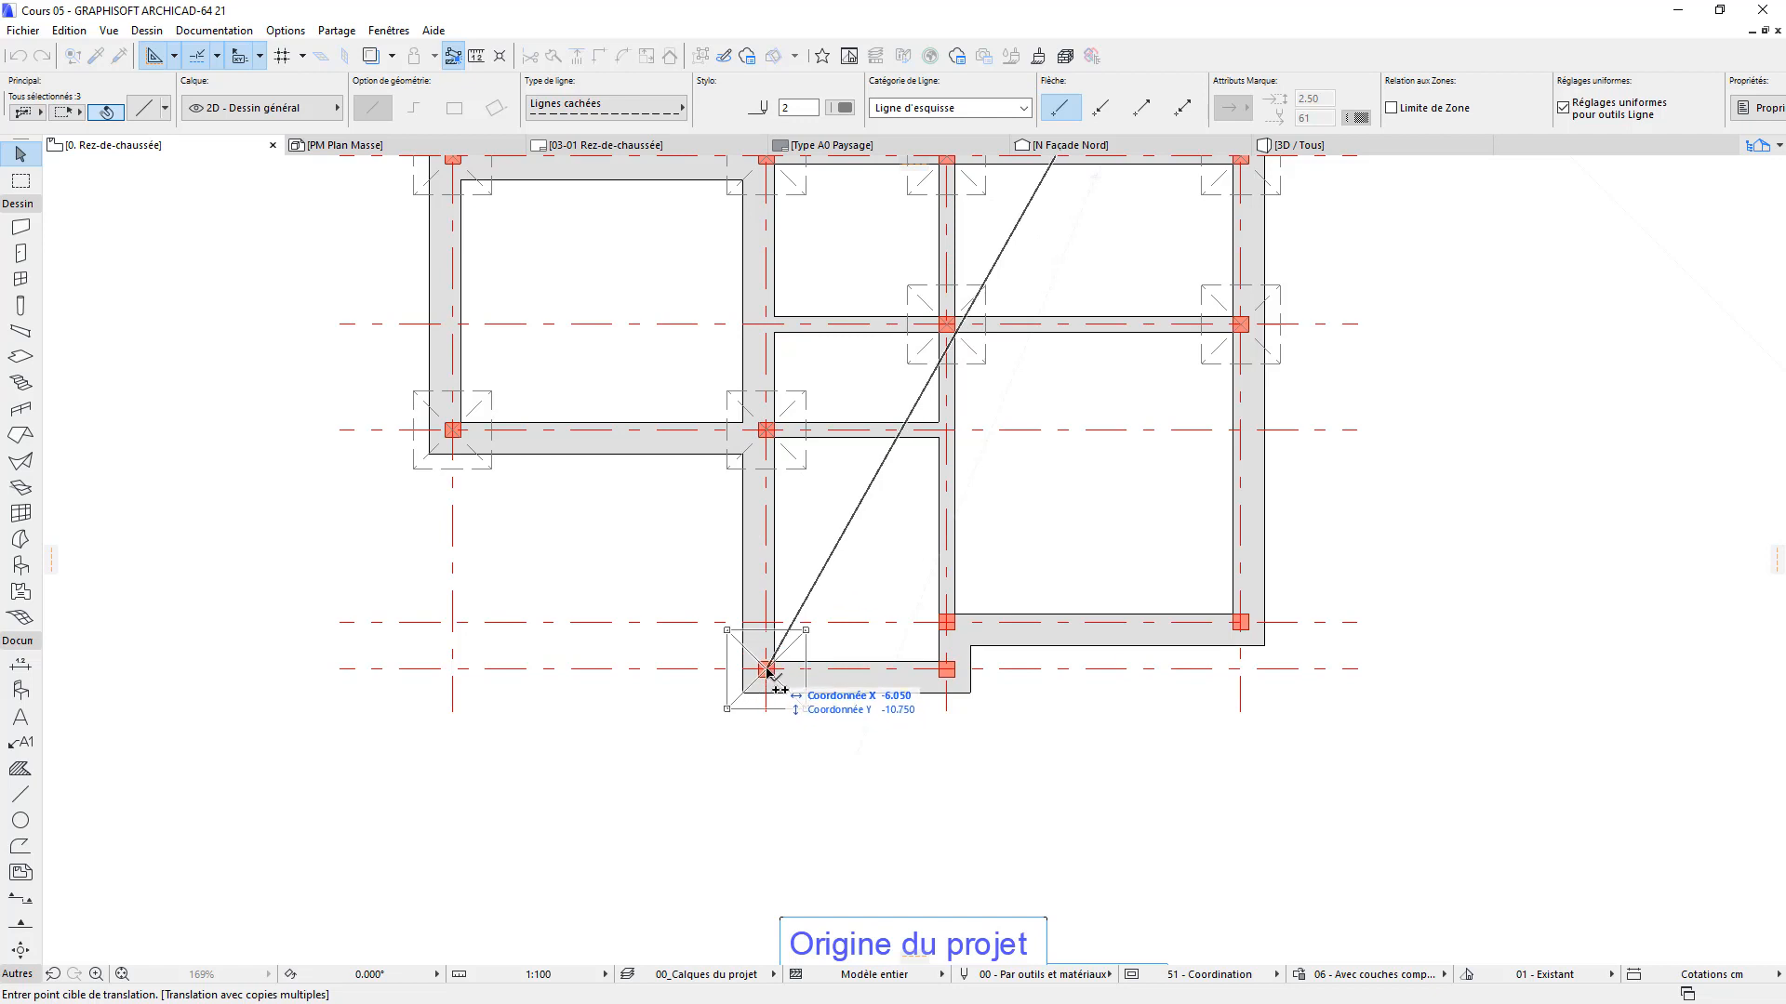
click(766, 671)
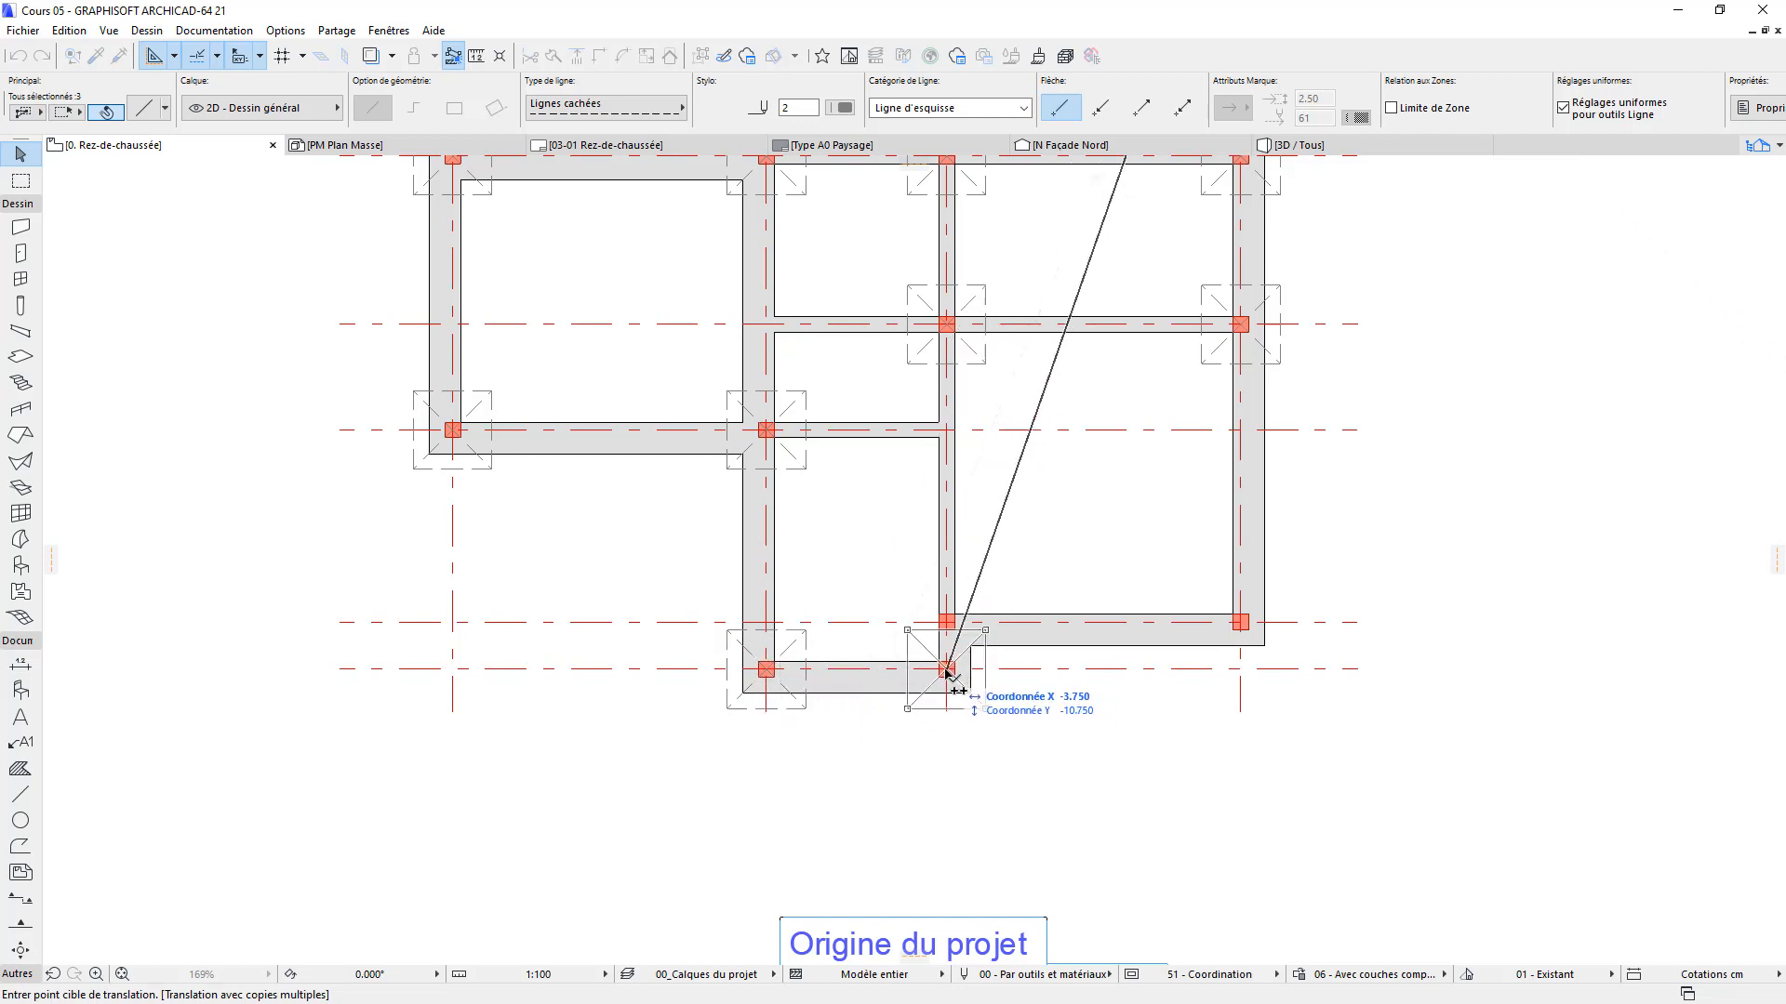
click(947, 671)
click(1240, 621)
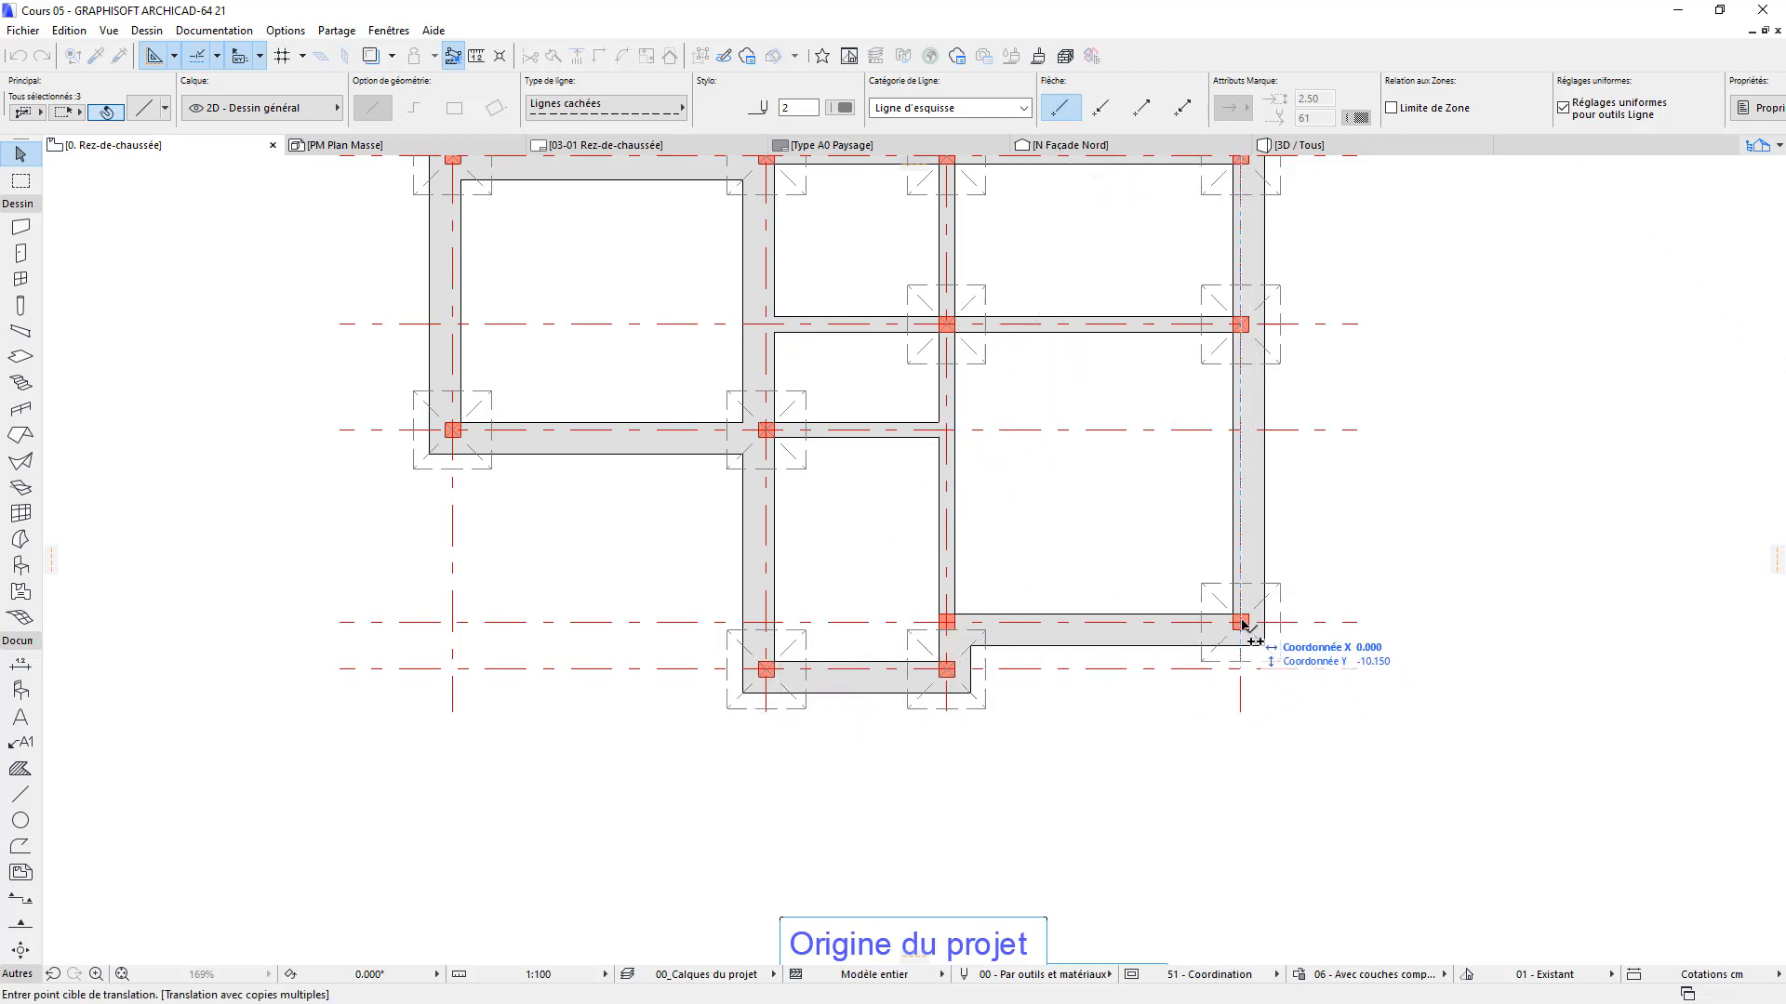
click(947, 622)
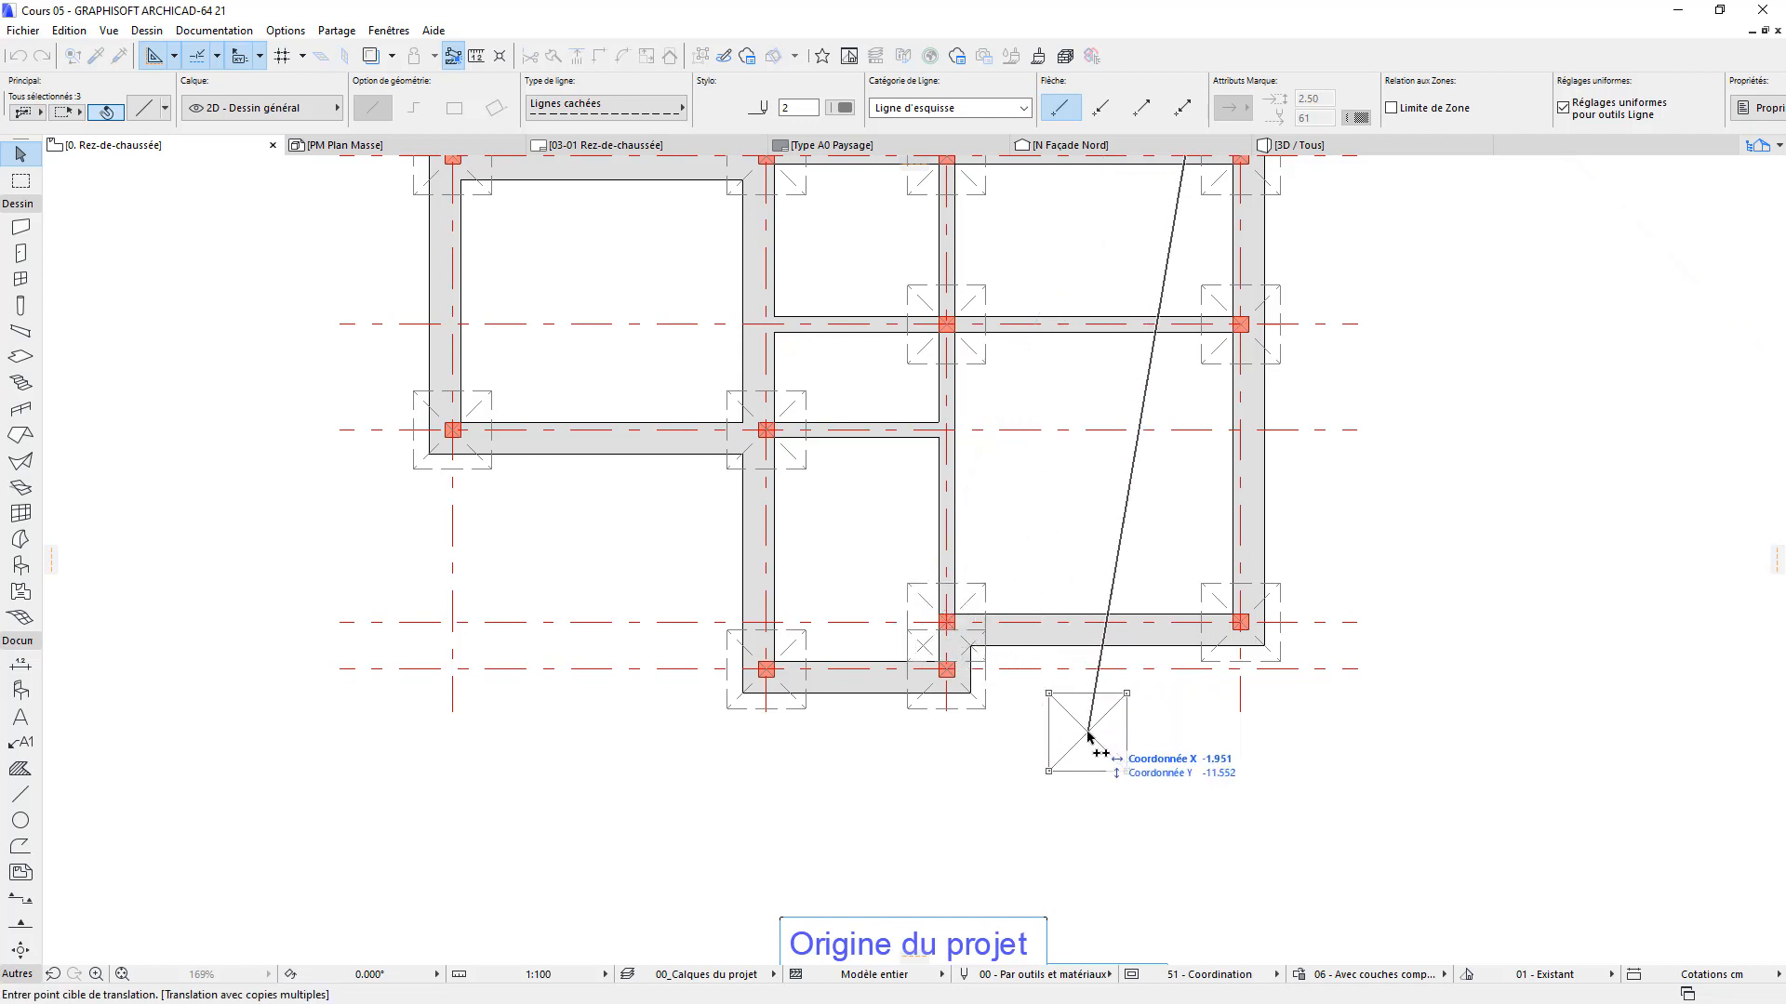
key(Escape)
key(Escape)
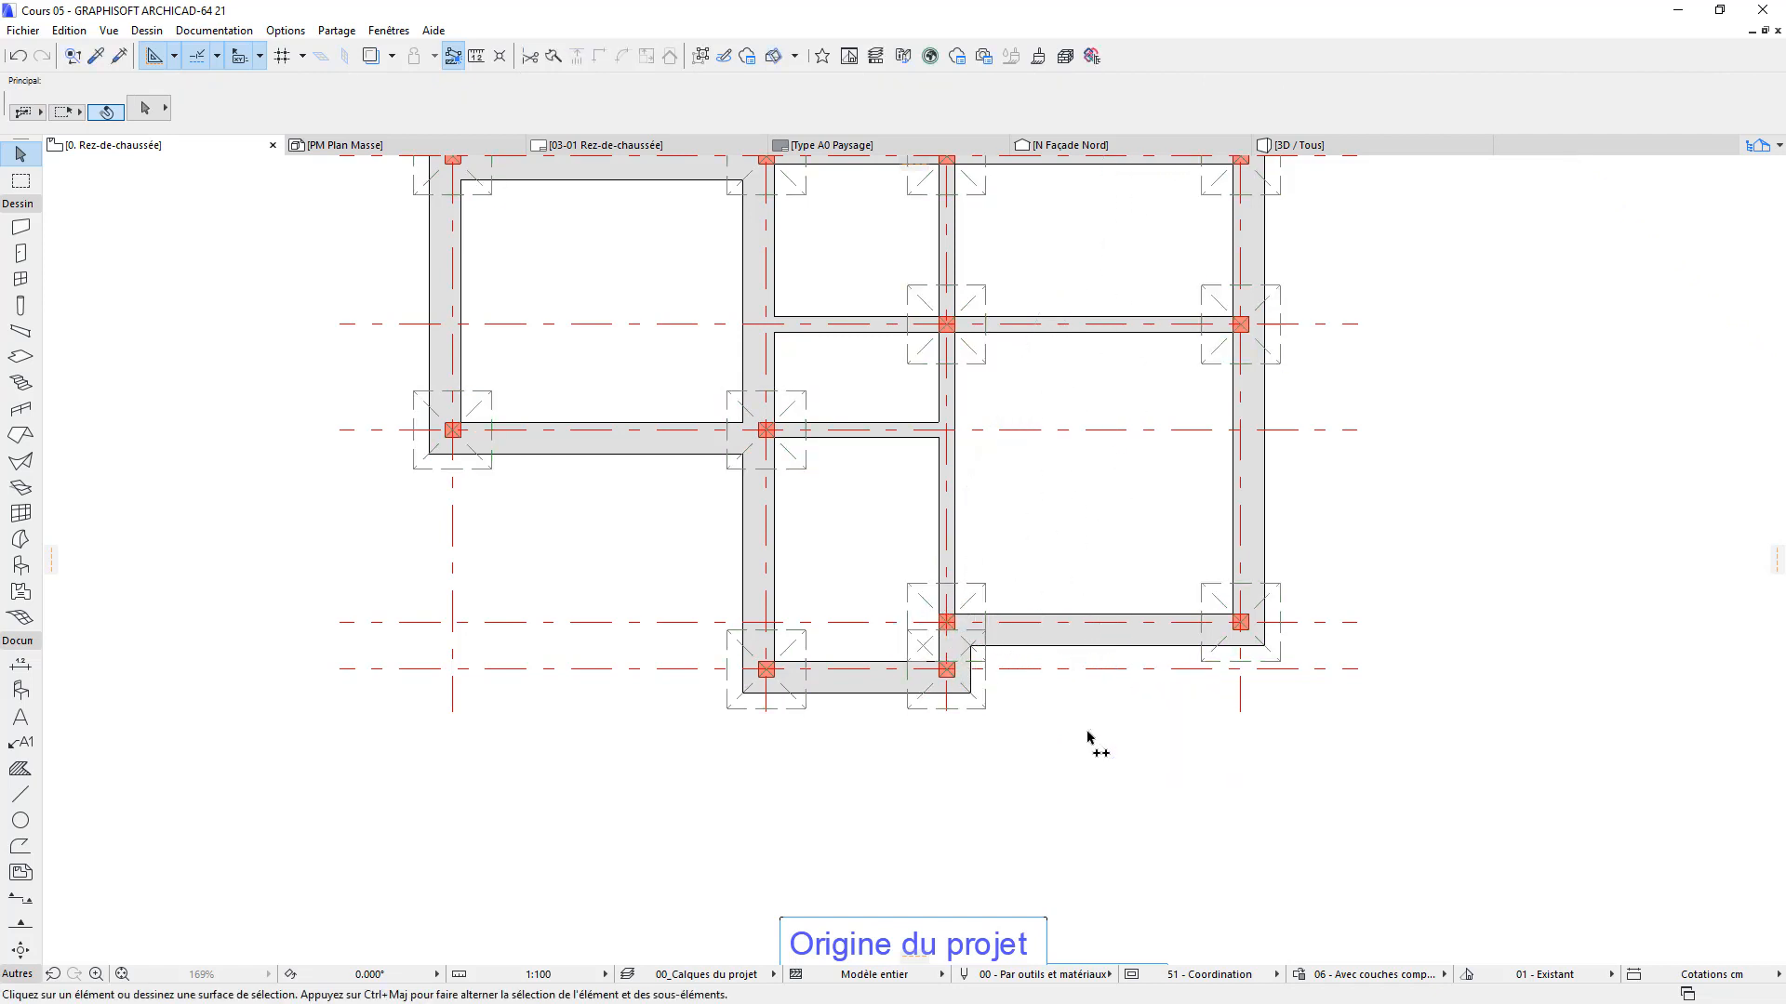
scroll(980, 740, up, 3)
scroll(994, 722, up, 1)
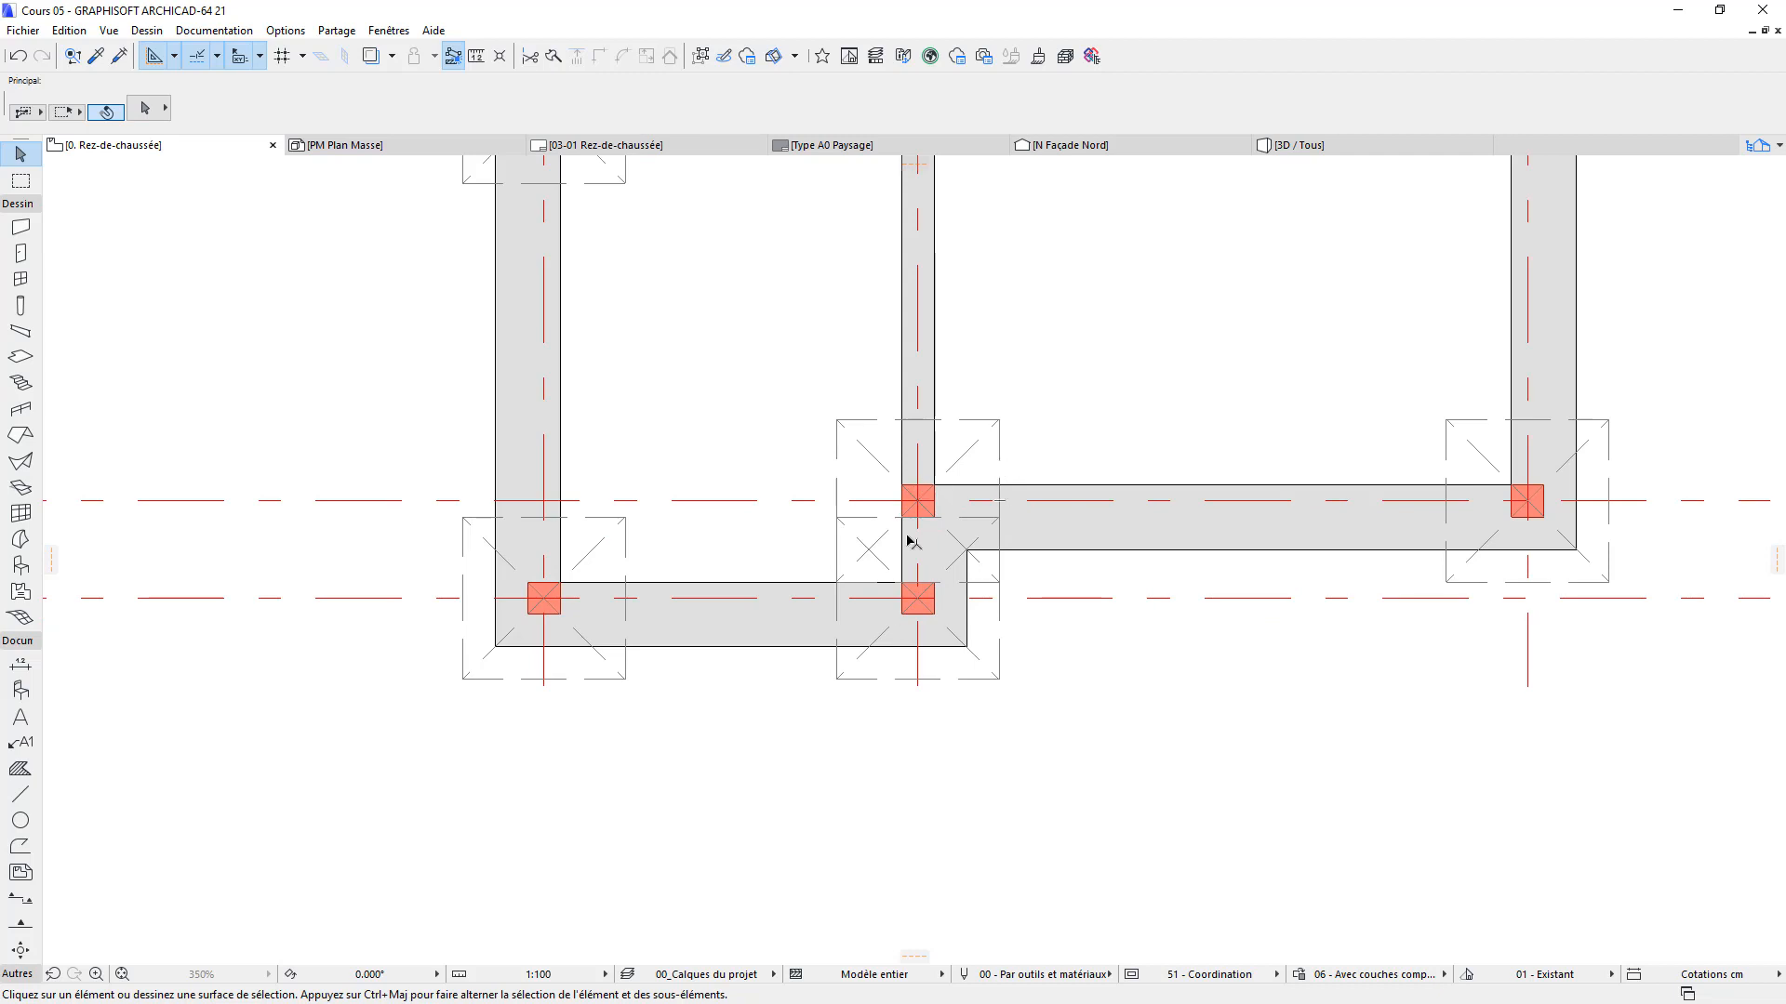
click(1000, 471)
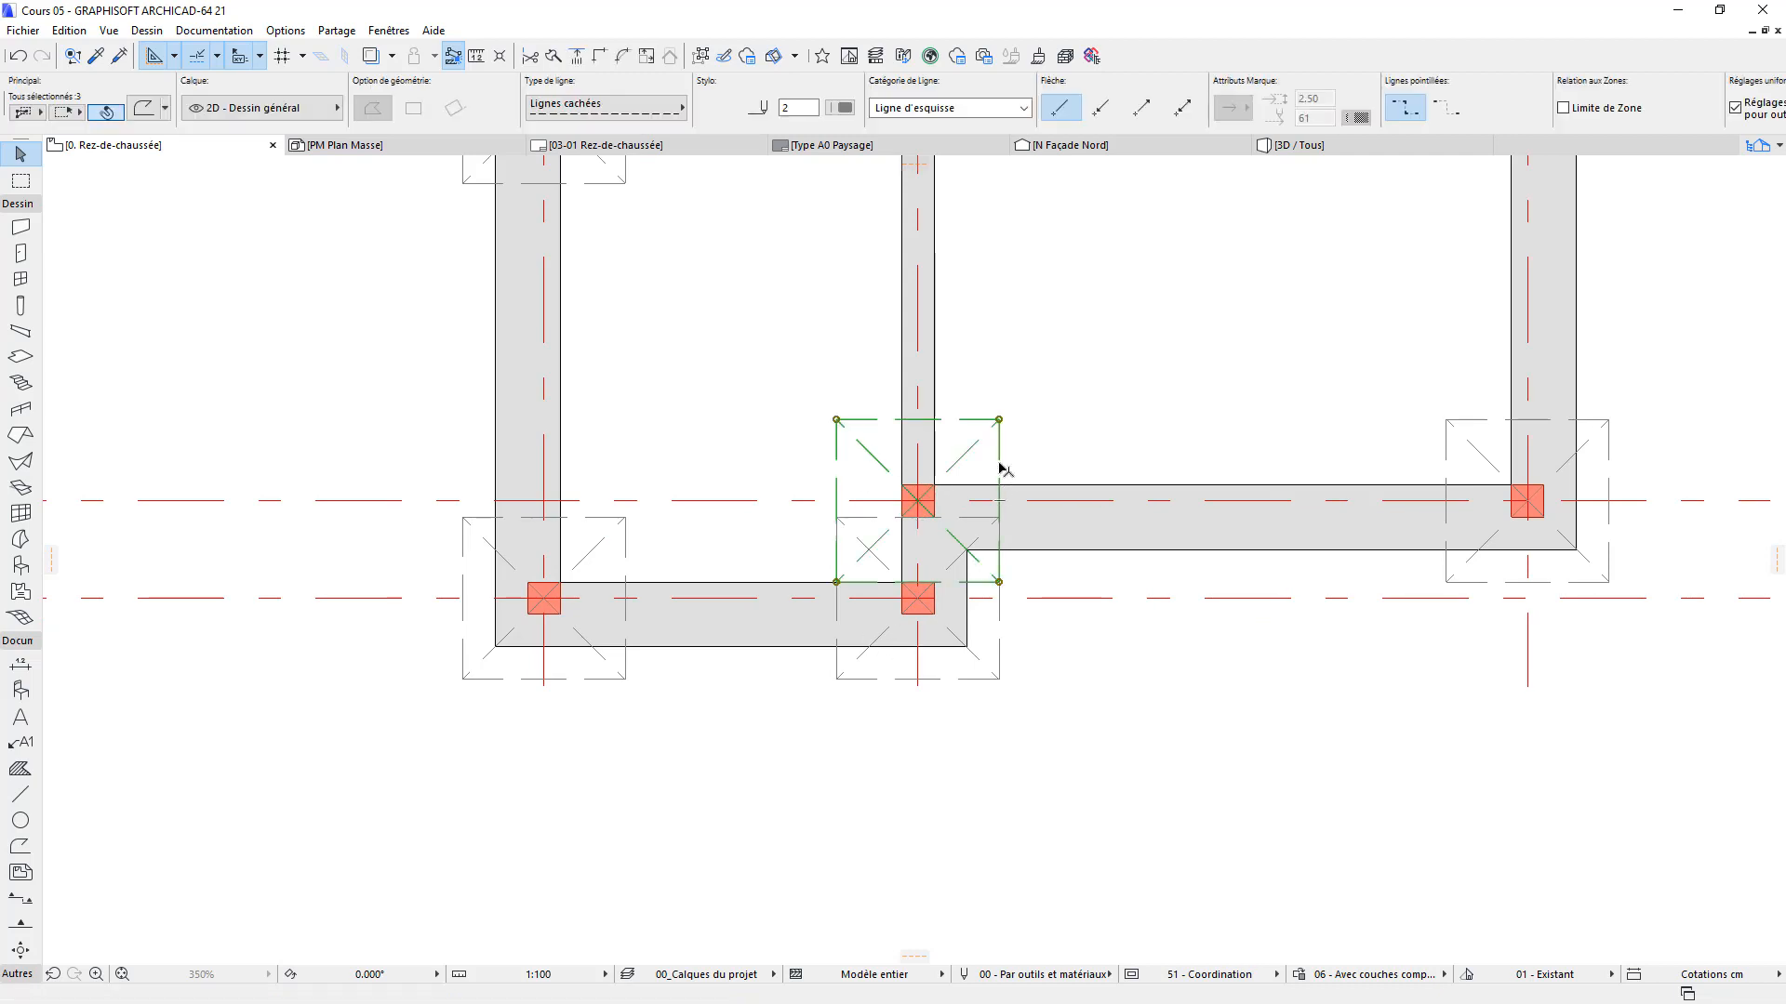
click(979, 583)
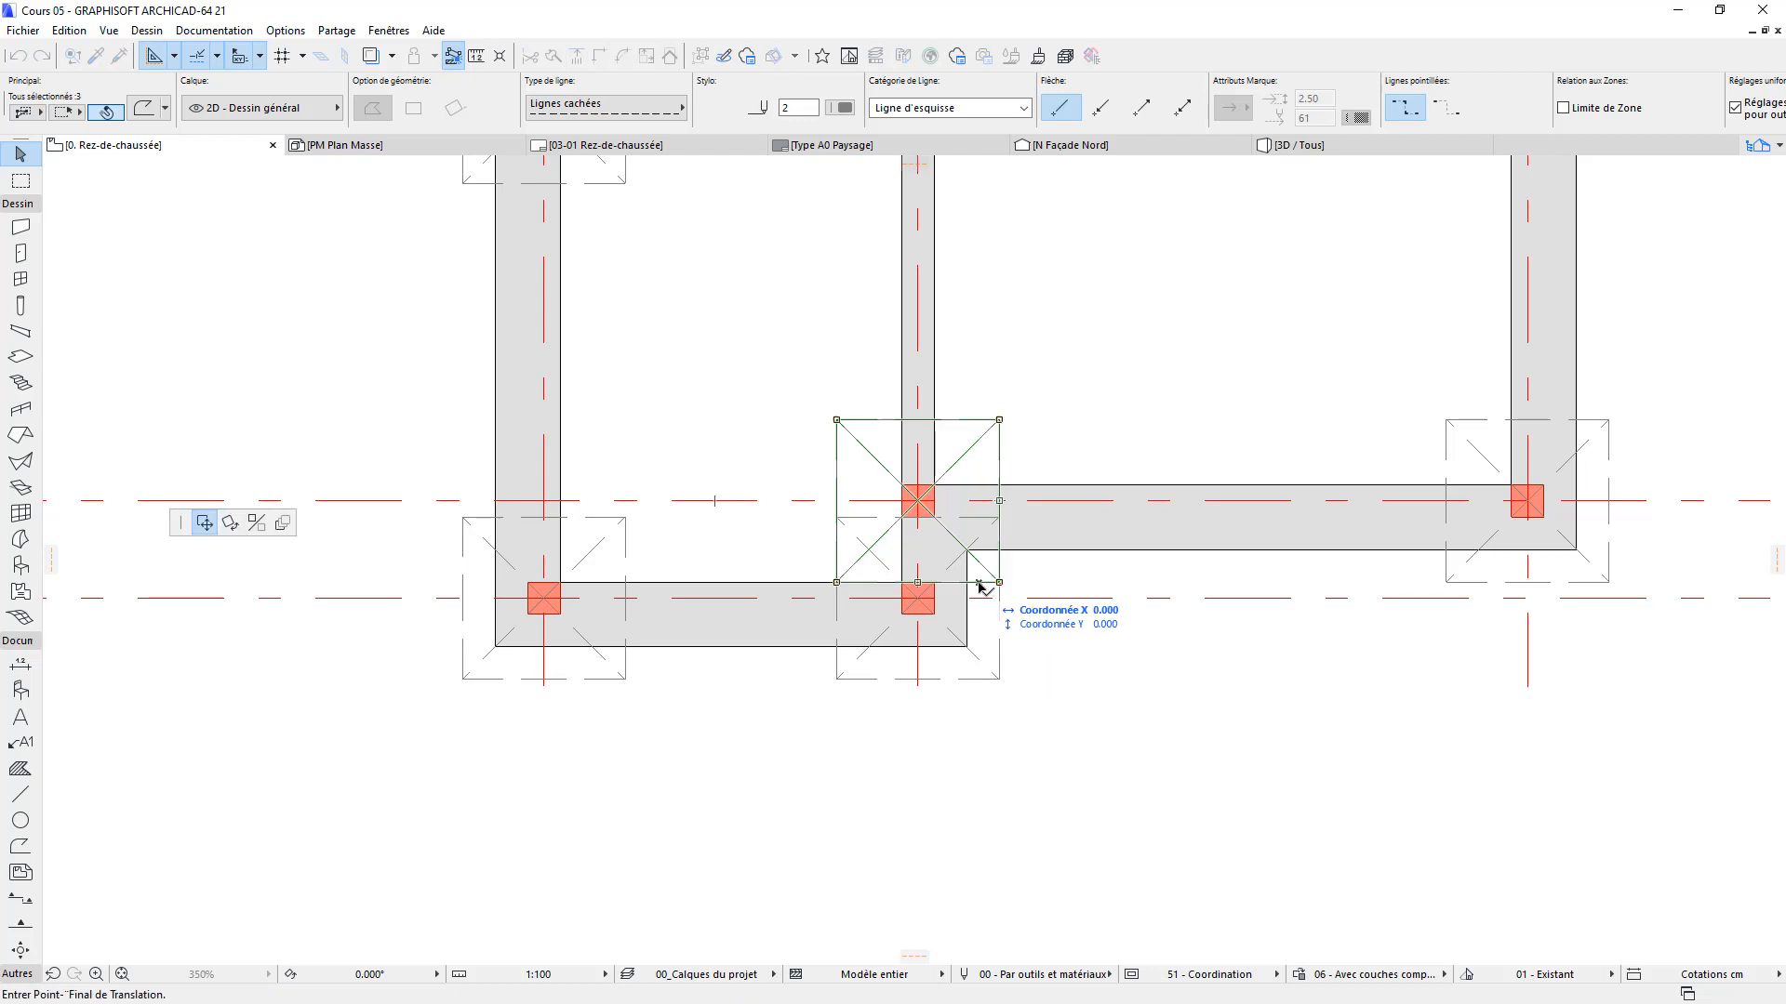
key(Escape)
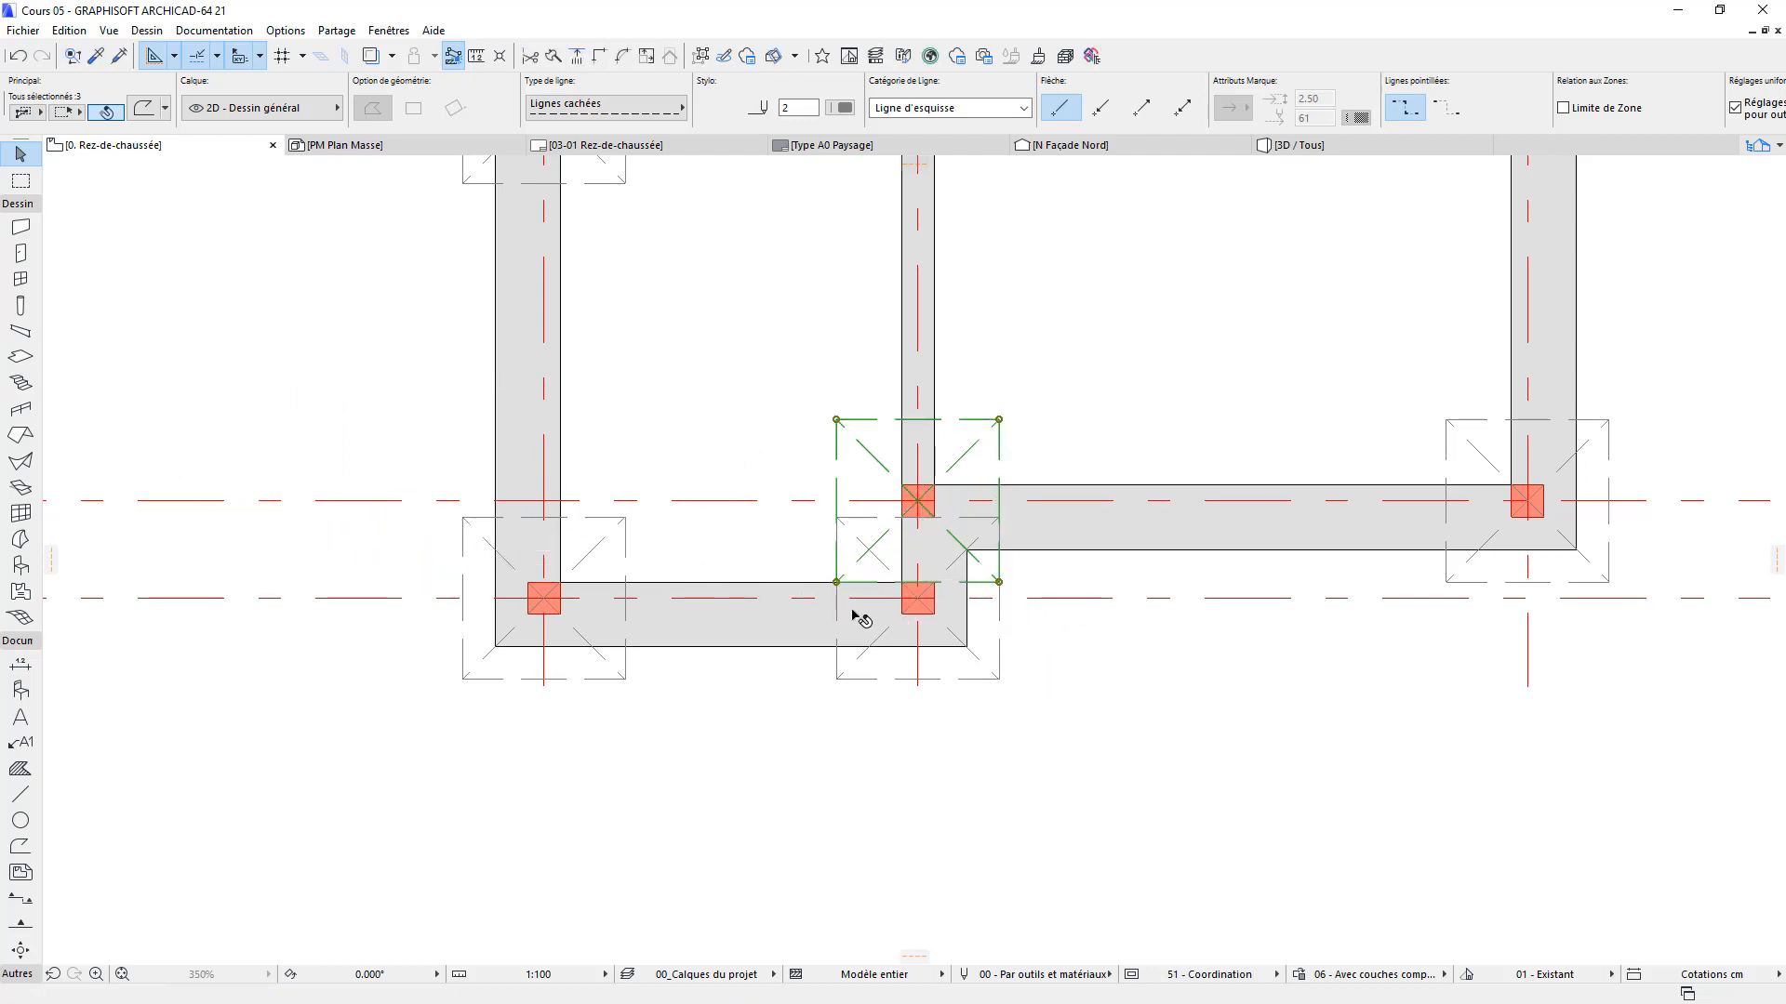
key(Escape)
With grouping suspended, remove the upper footing square's lower edge where it overlaps the footing below at the wall's inner corner
click(971, 583)
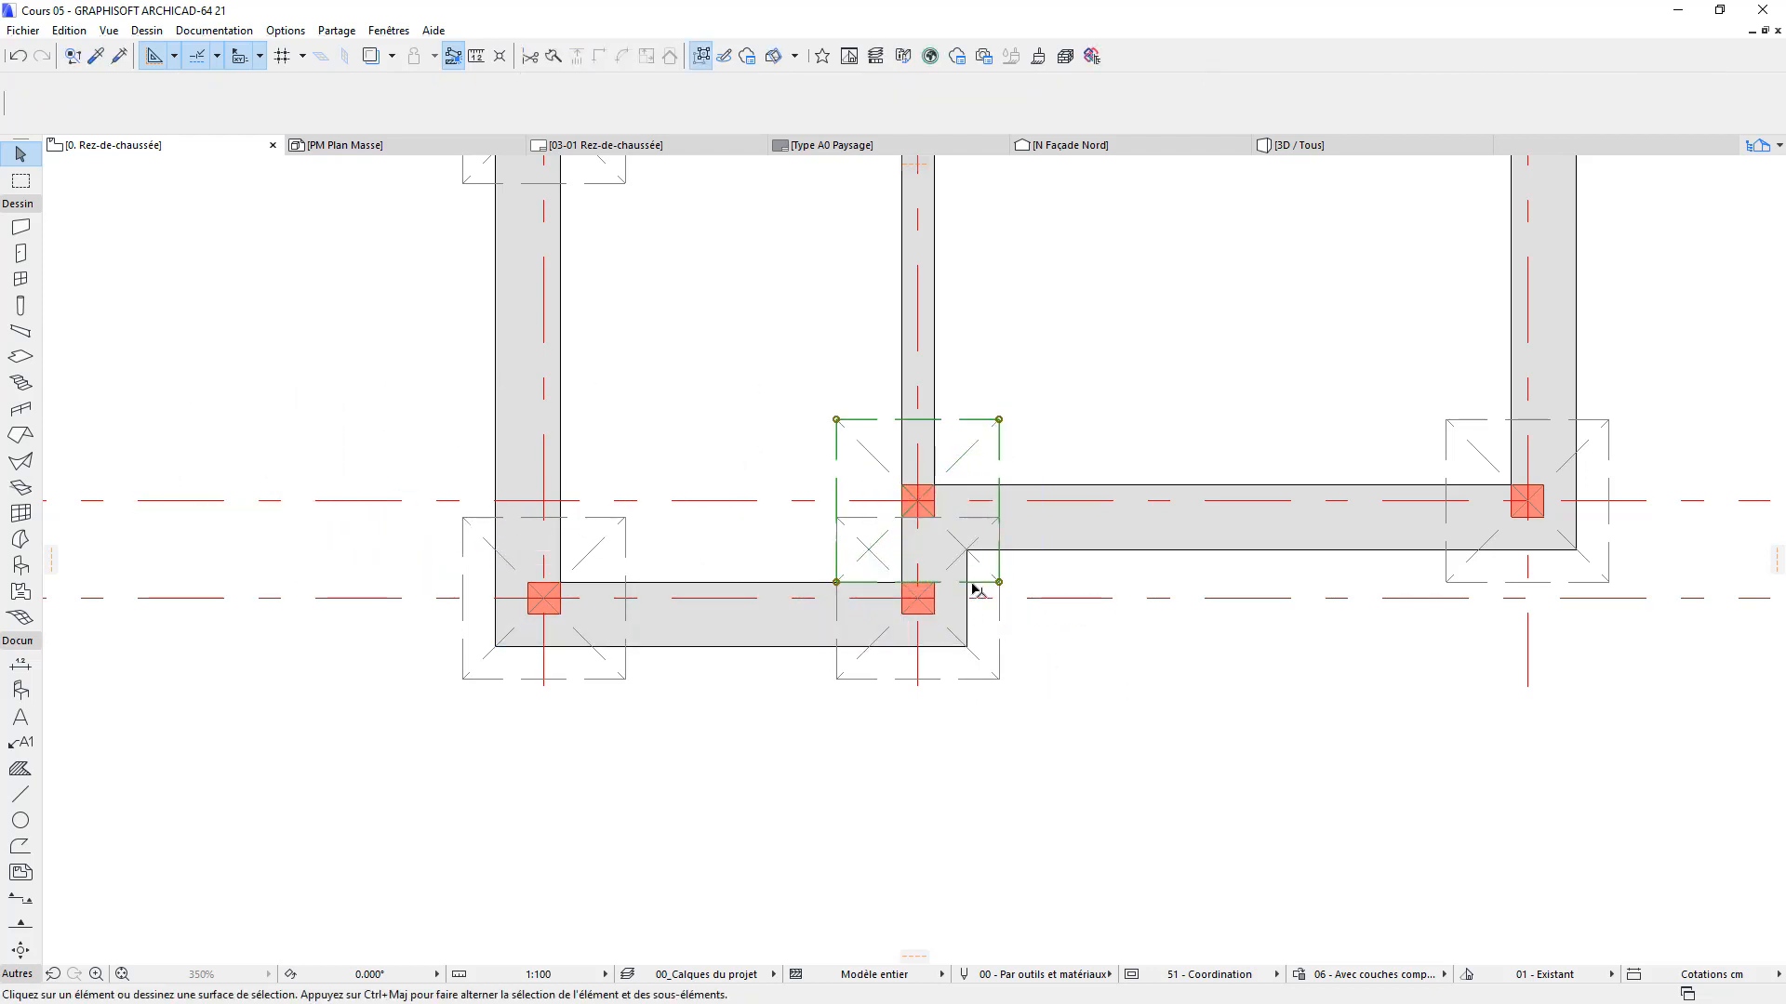
click(976, 584)
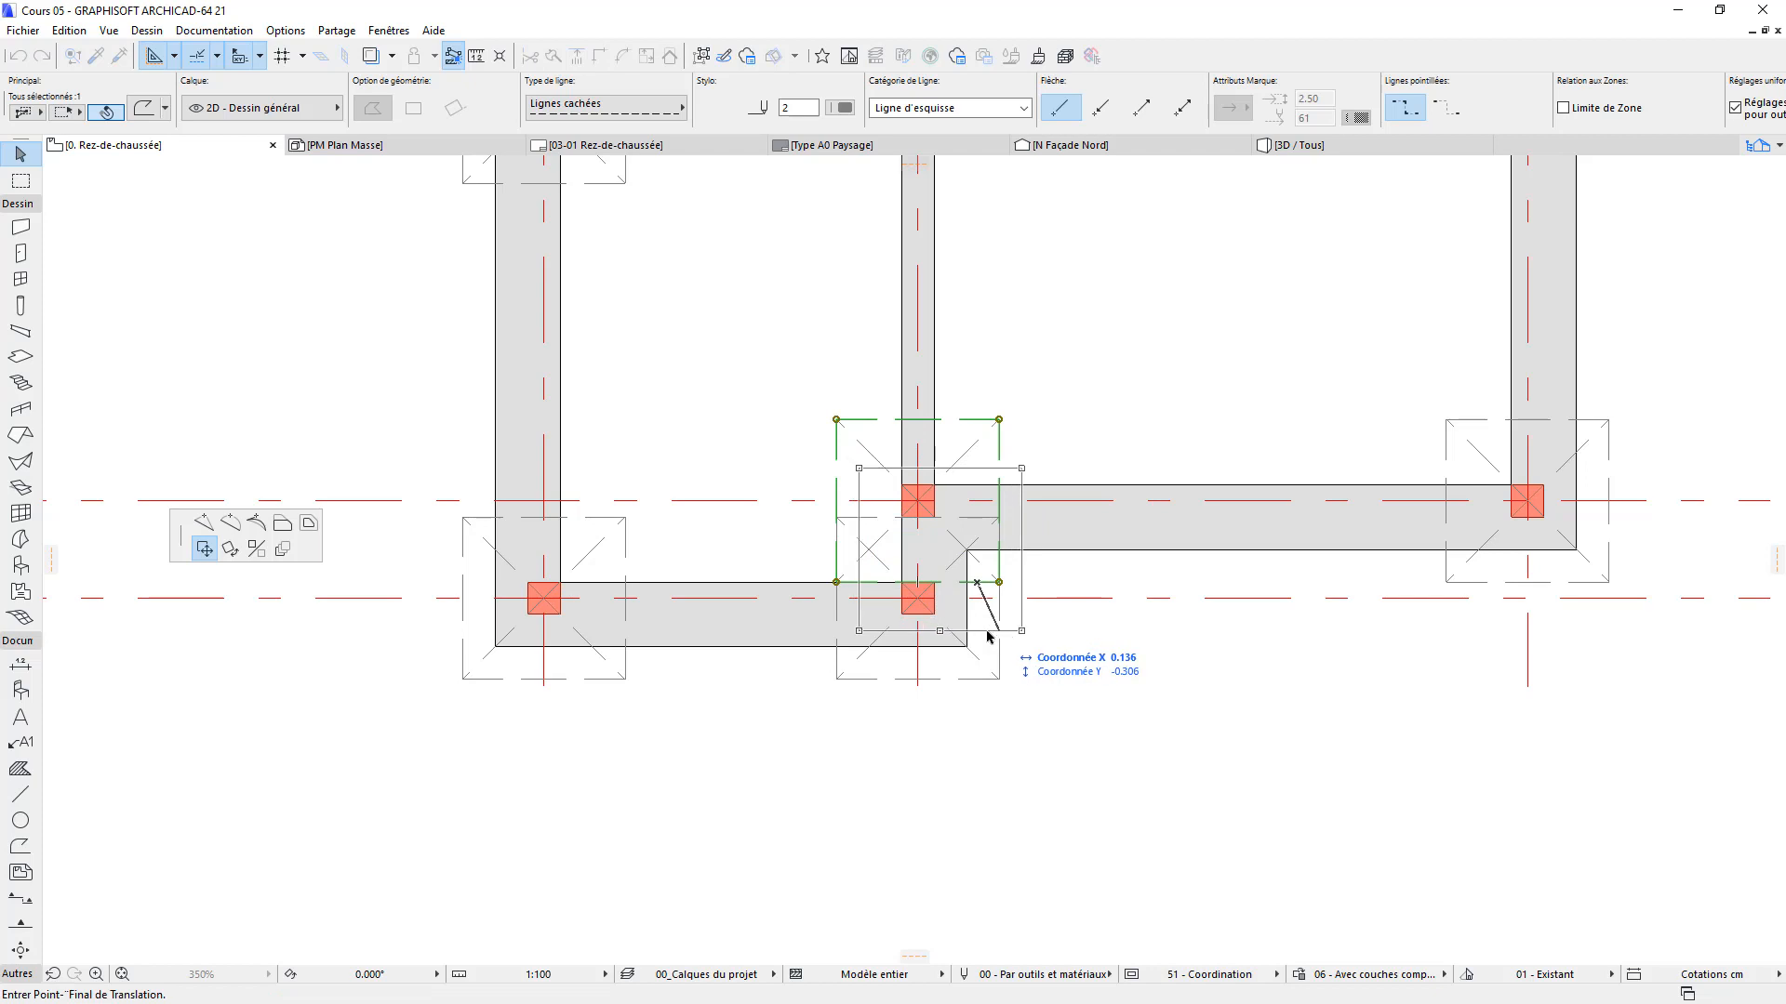
click(283, 524)
key(Escape)
key(Escape)
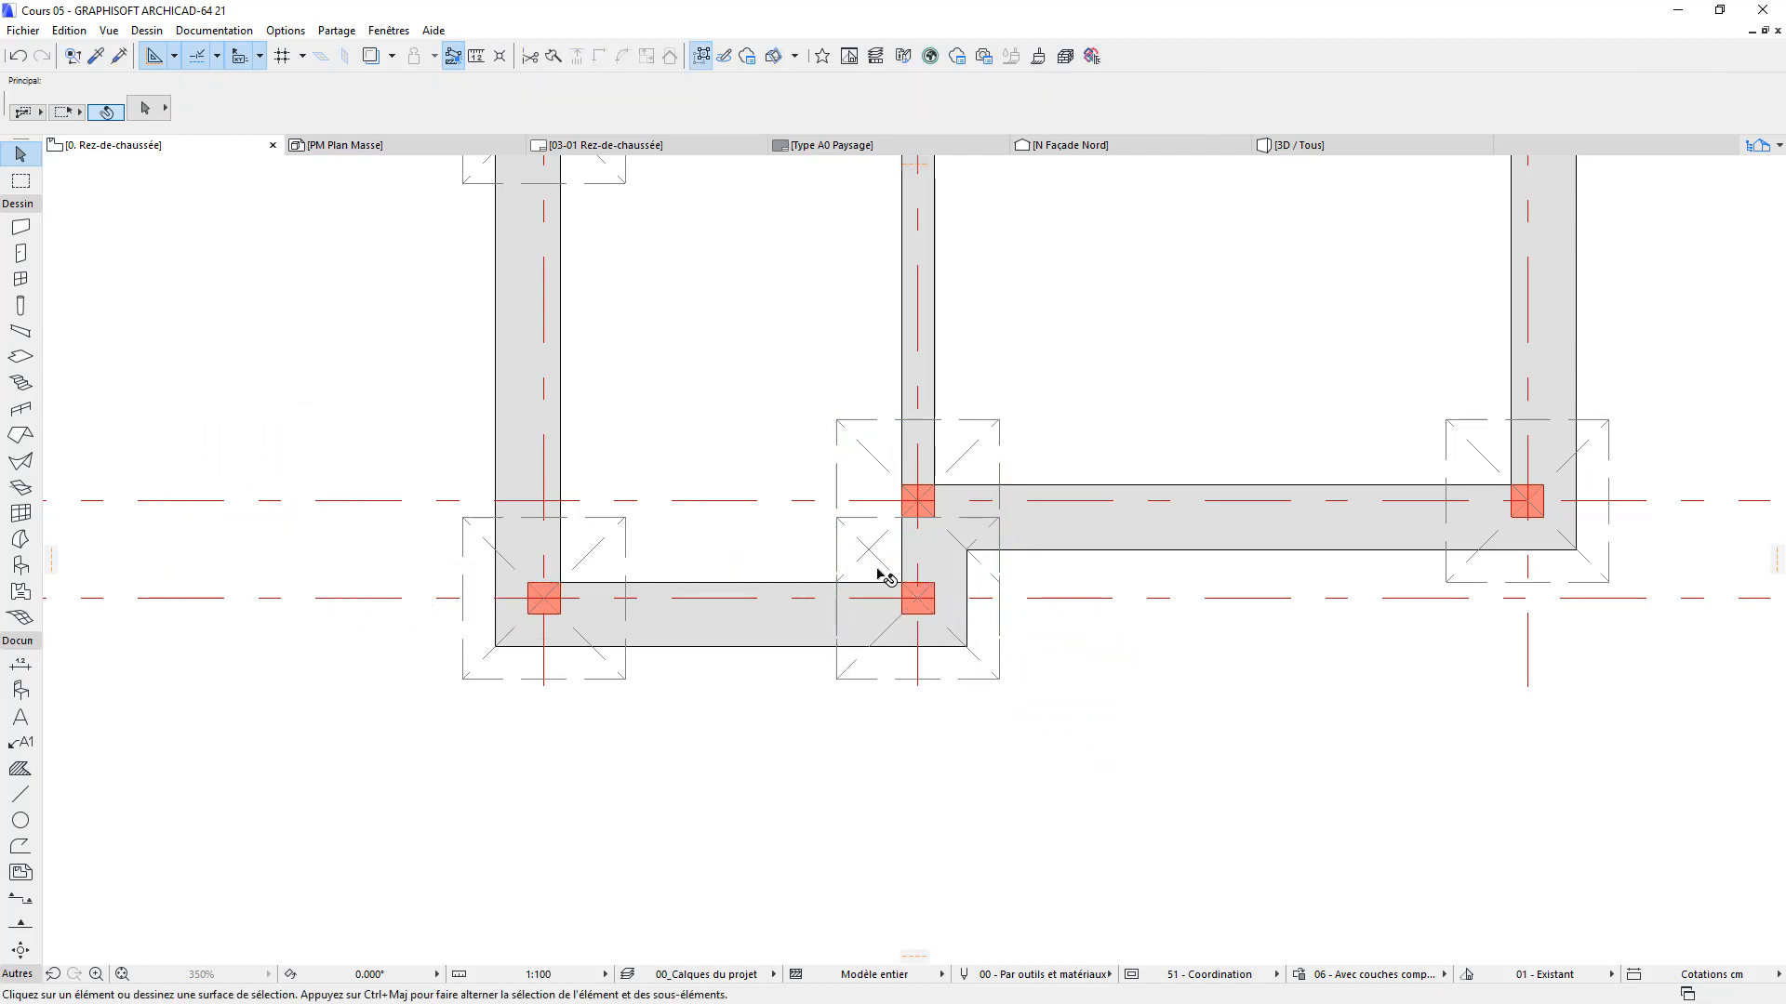
Remove the lower footing square's upper edge so the two overlapping footings share one outline
click(974, 519)
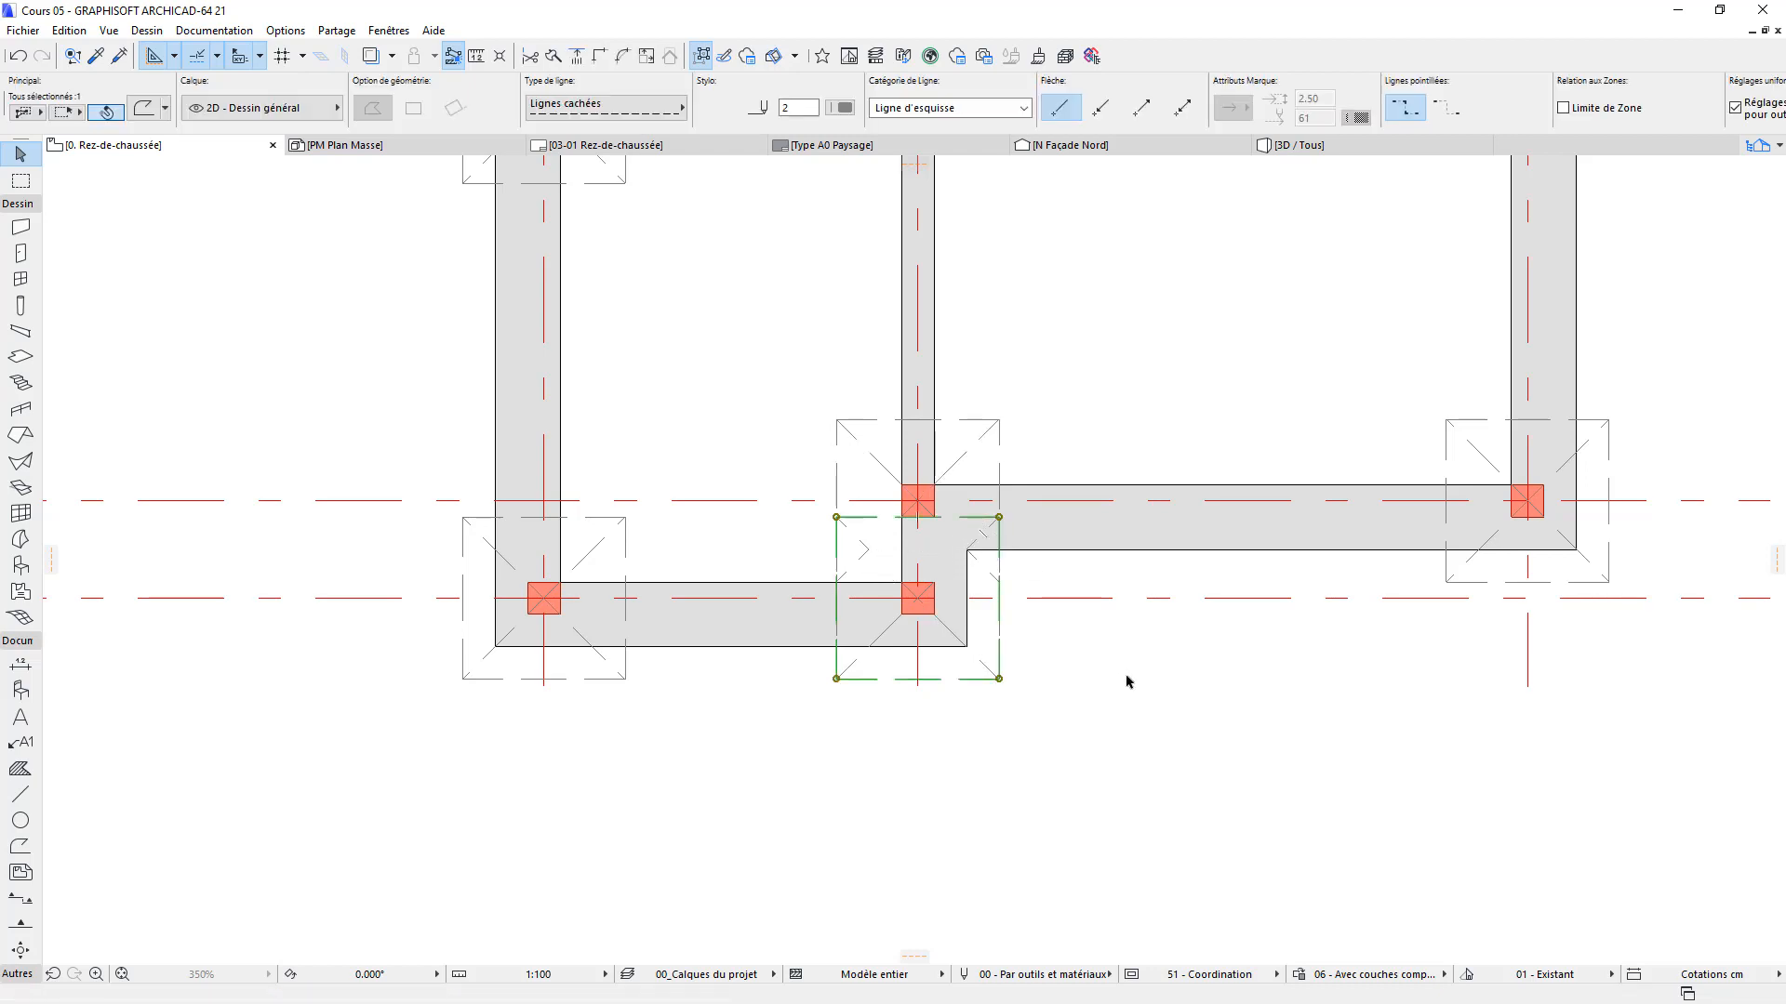
key(Escape)
click(861, 561)
key(Escape)
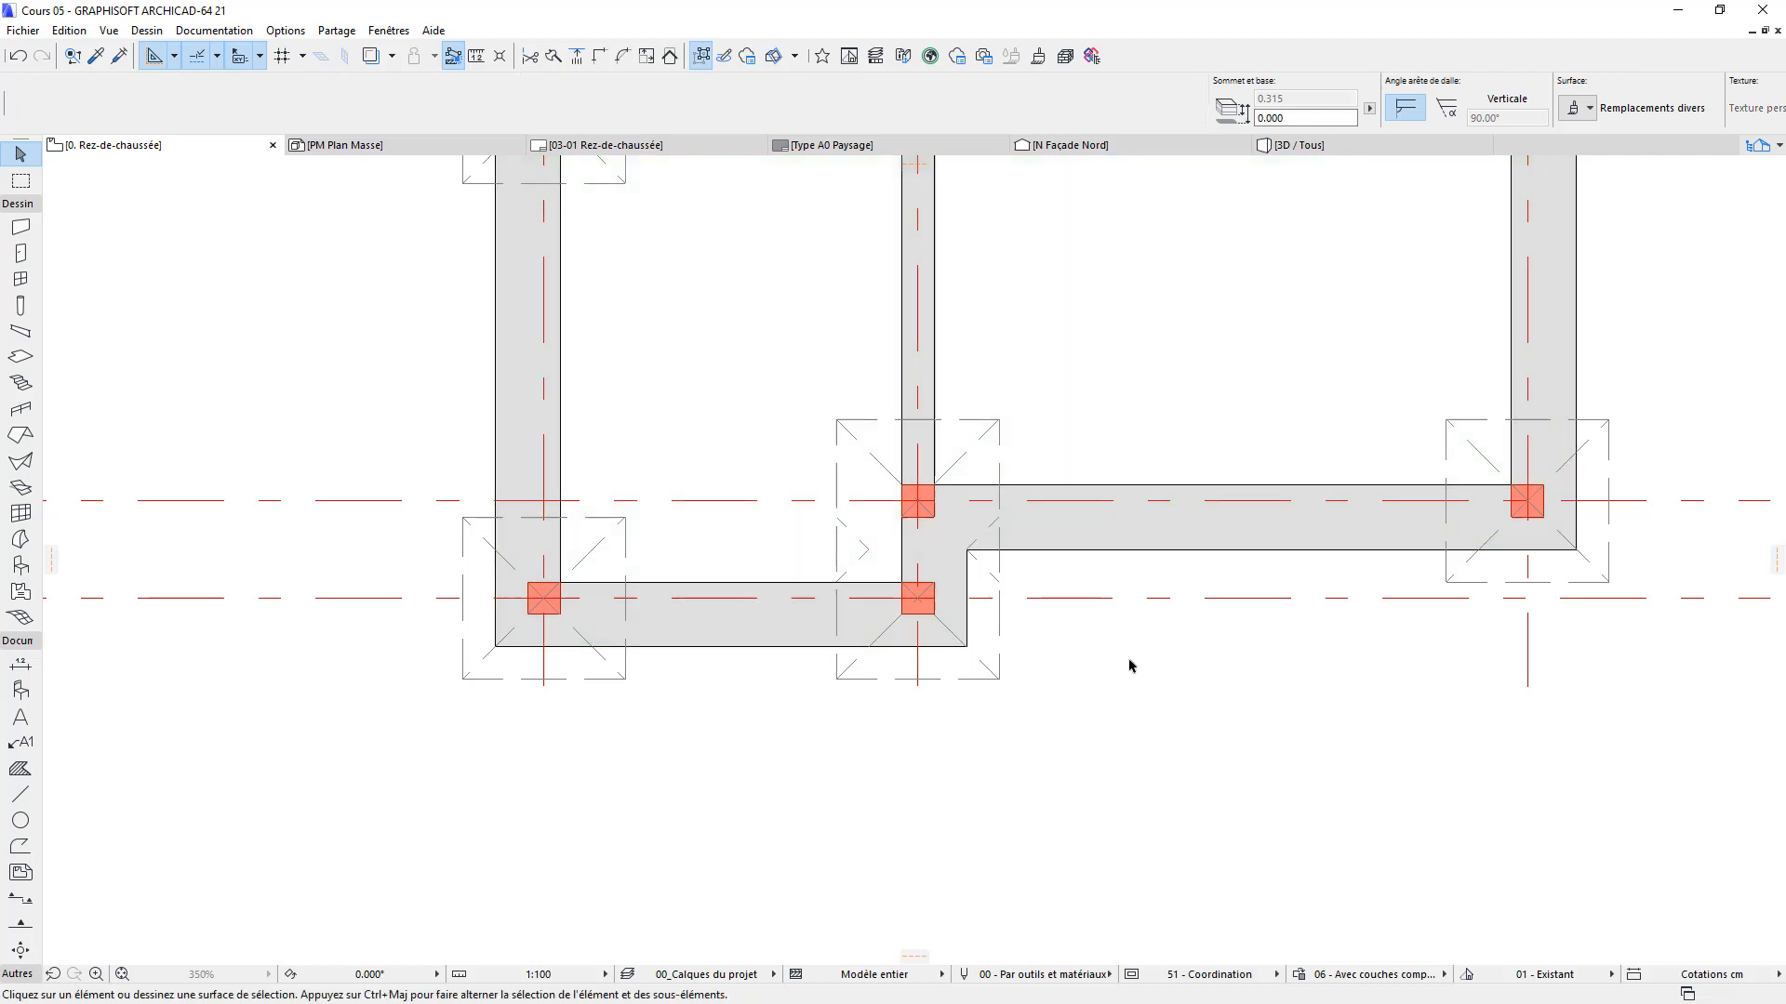
Delete the leftover diagonal line pieces on both sides of the overlap between the two merged footings
click(854, 532)
key(Delete)
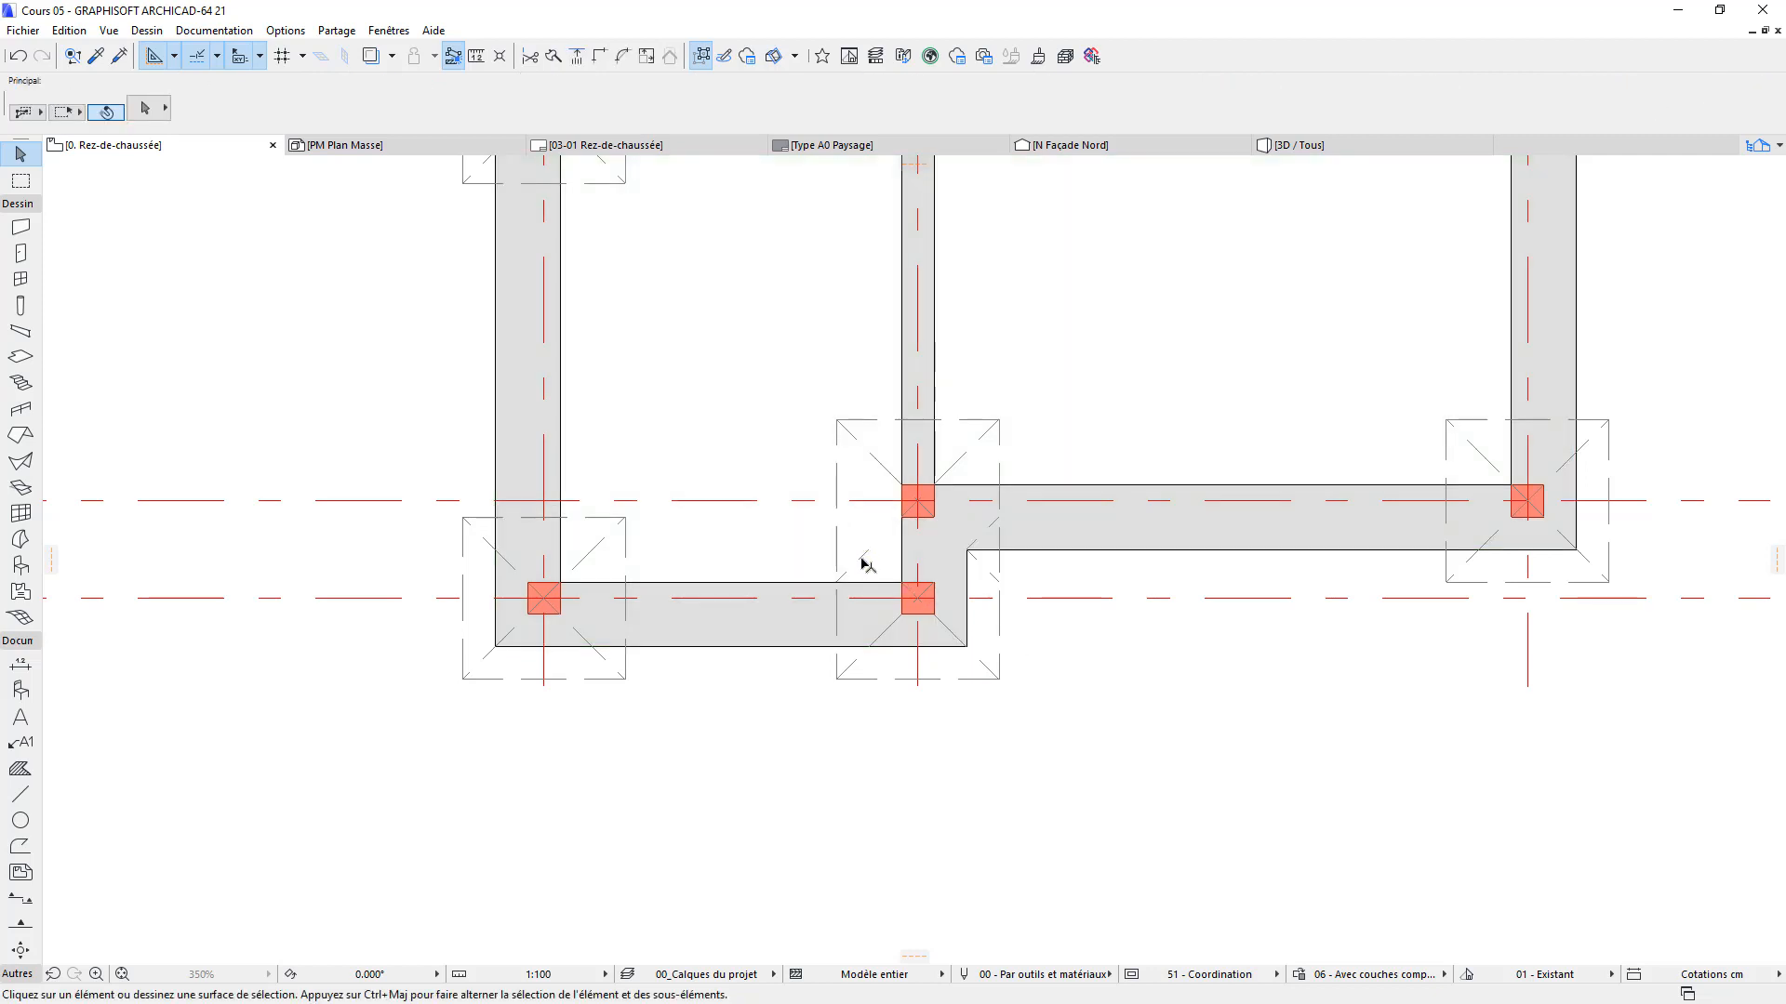
click(861, 558)
key(Delete)
click(982, 566)
key(Delete)
click(983, 533)
key(Delete)
Examine the foundation plan's footing layout beside the ground-floor plan, including the sanitary rooms and stair area
scroll(1090, 742, down, 3)
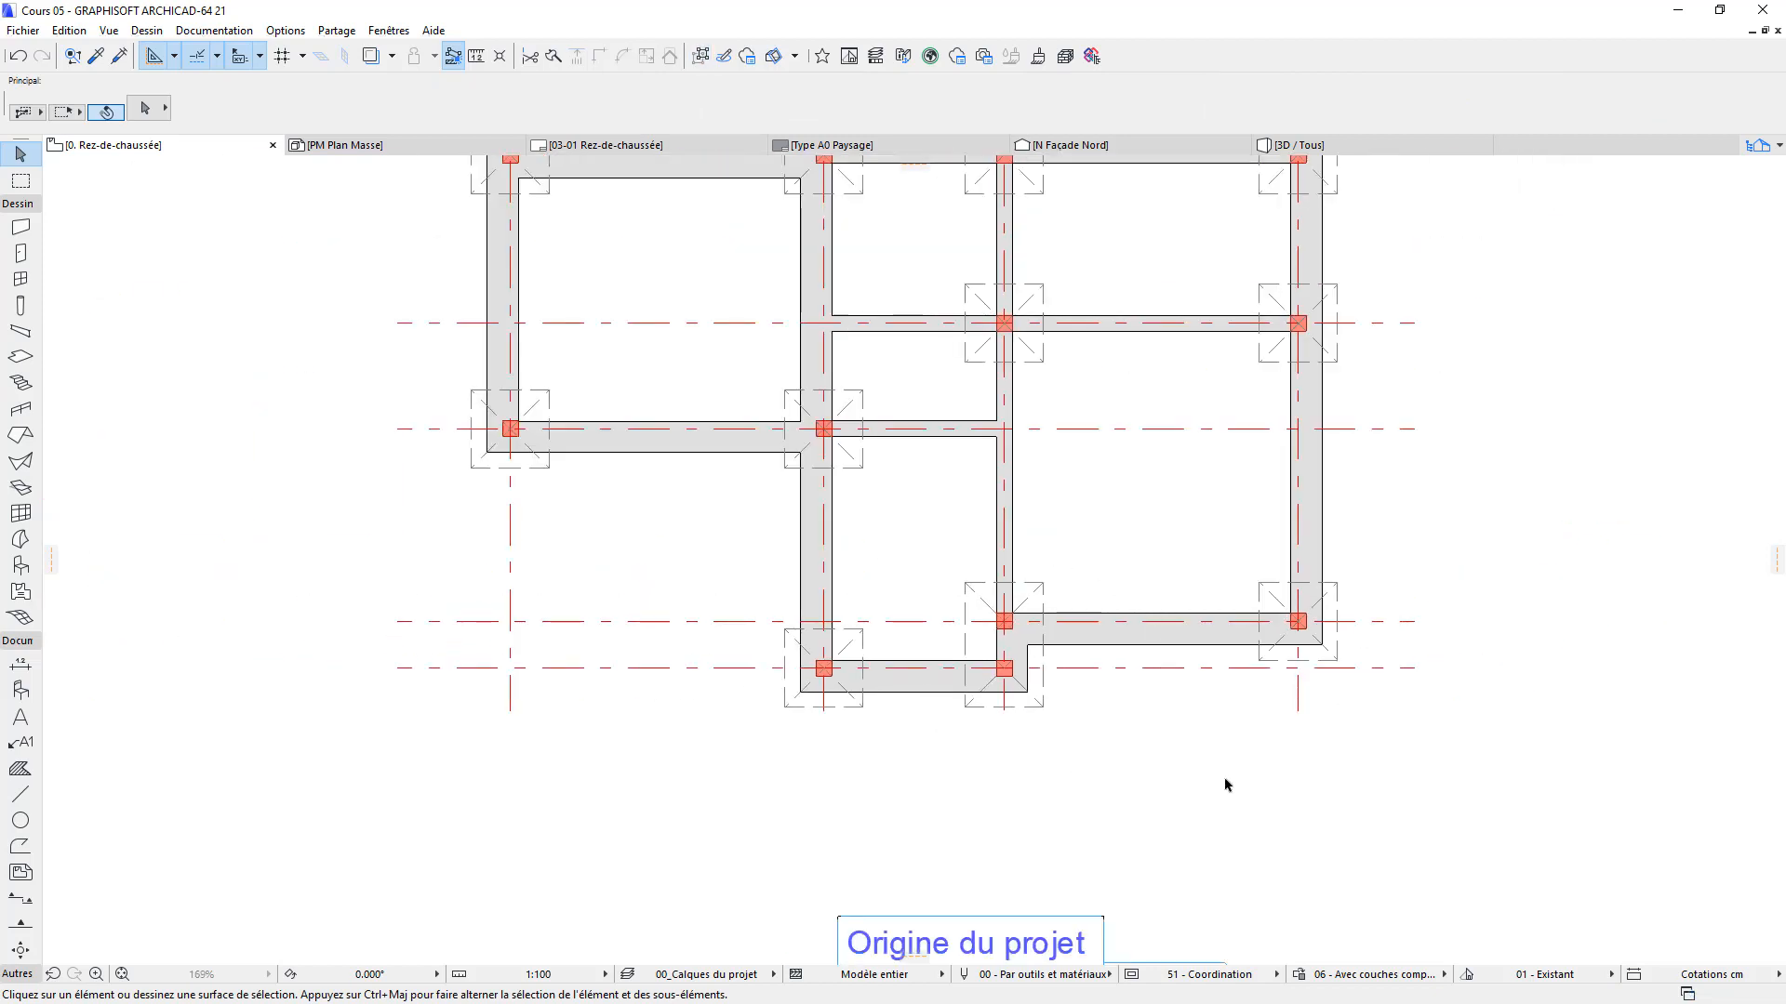
scroll(1219, 710, down, 2)
scroll(1201, 455, down, 1)
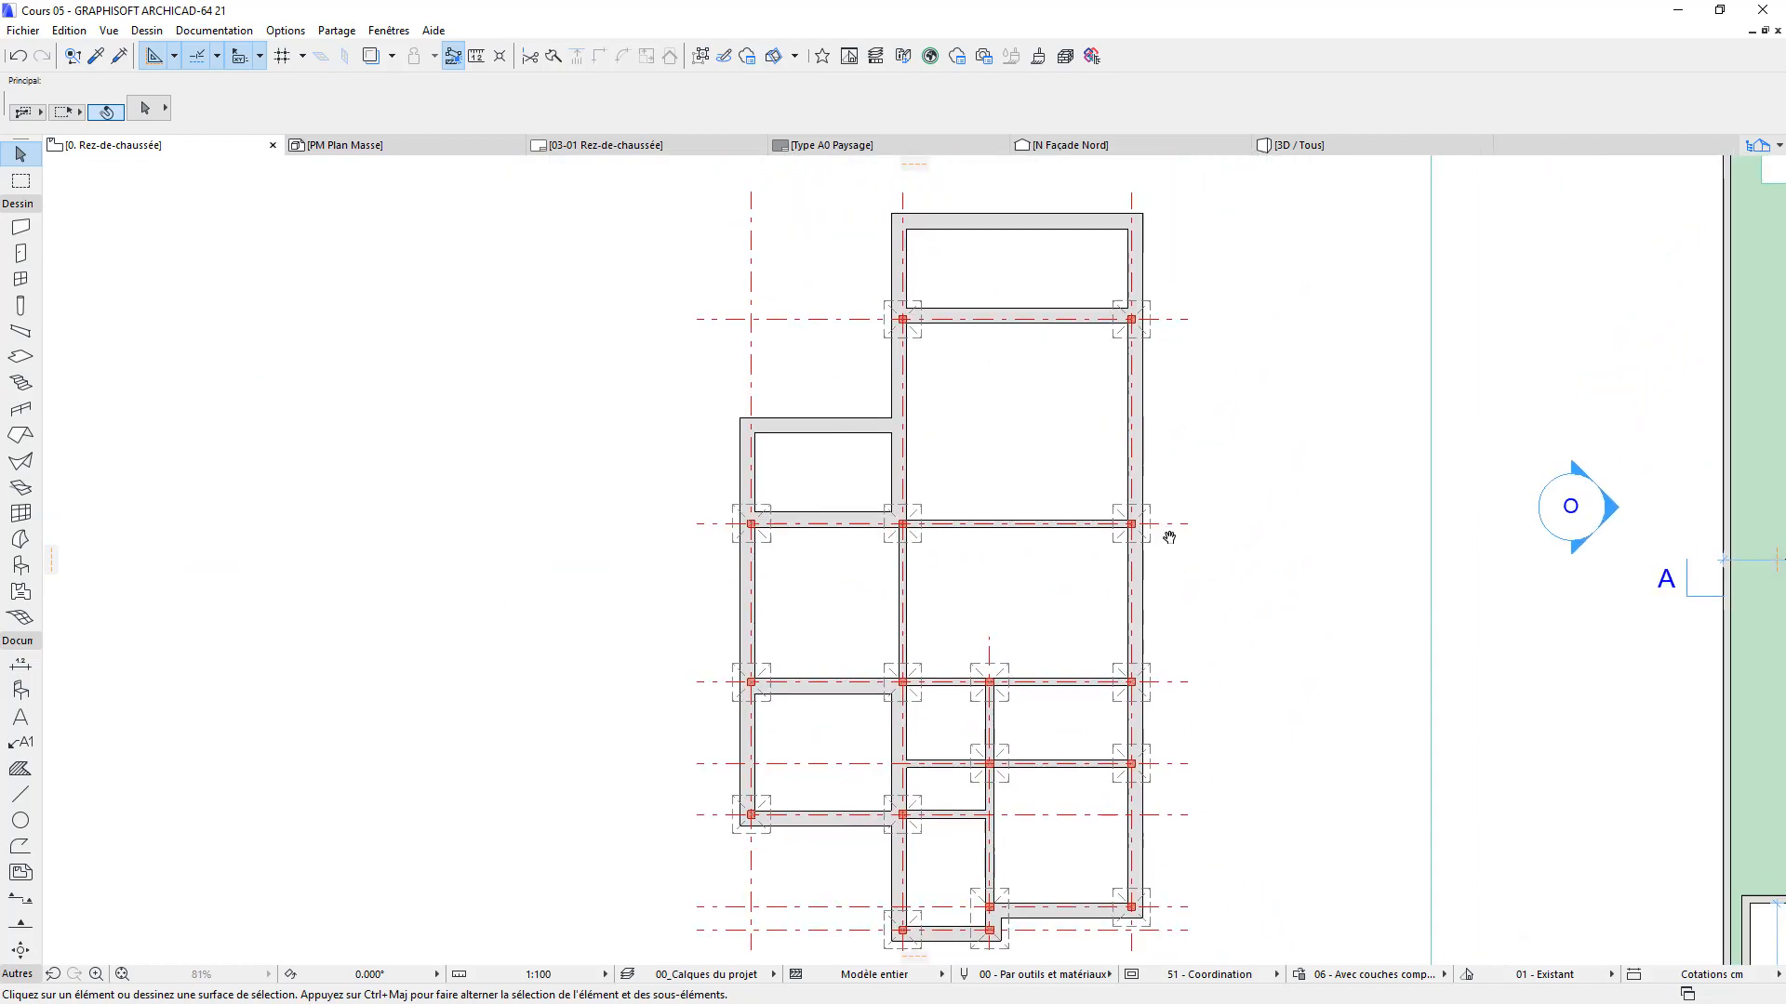
scroll(1017, 733, down, 1)
middle_drag(1118, 777, 826, 671)
middle_drag(955, 749, 946, 754)
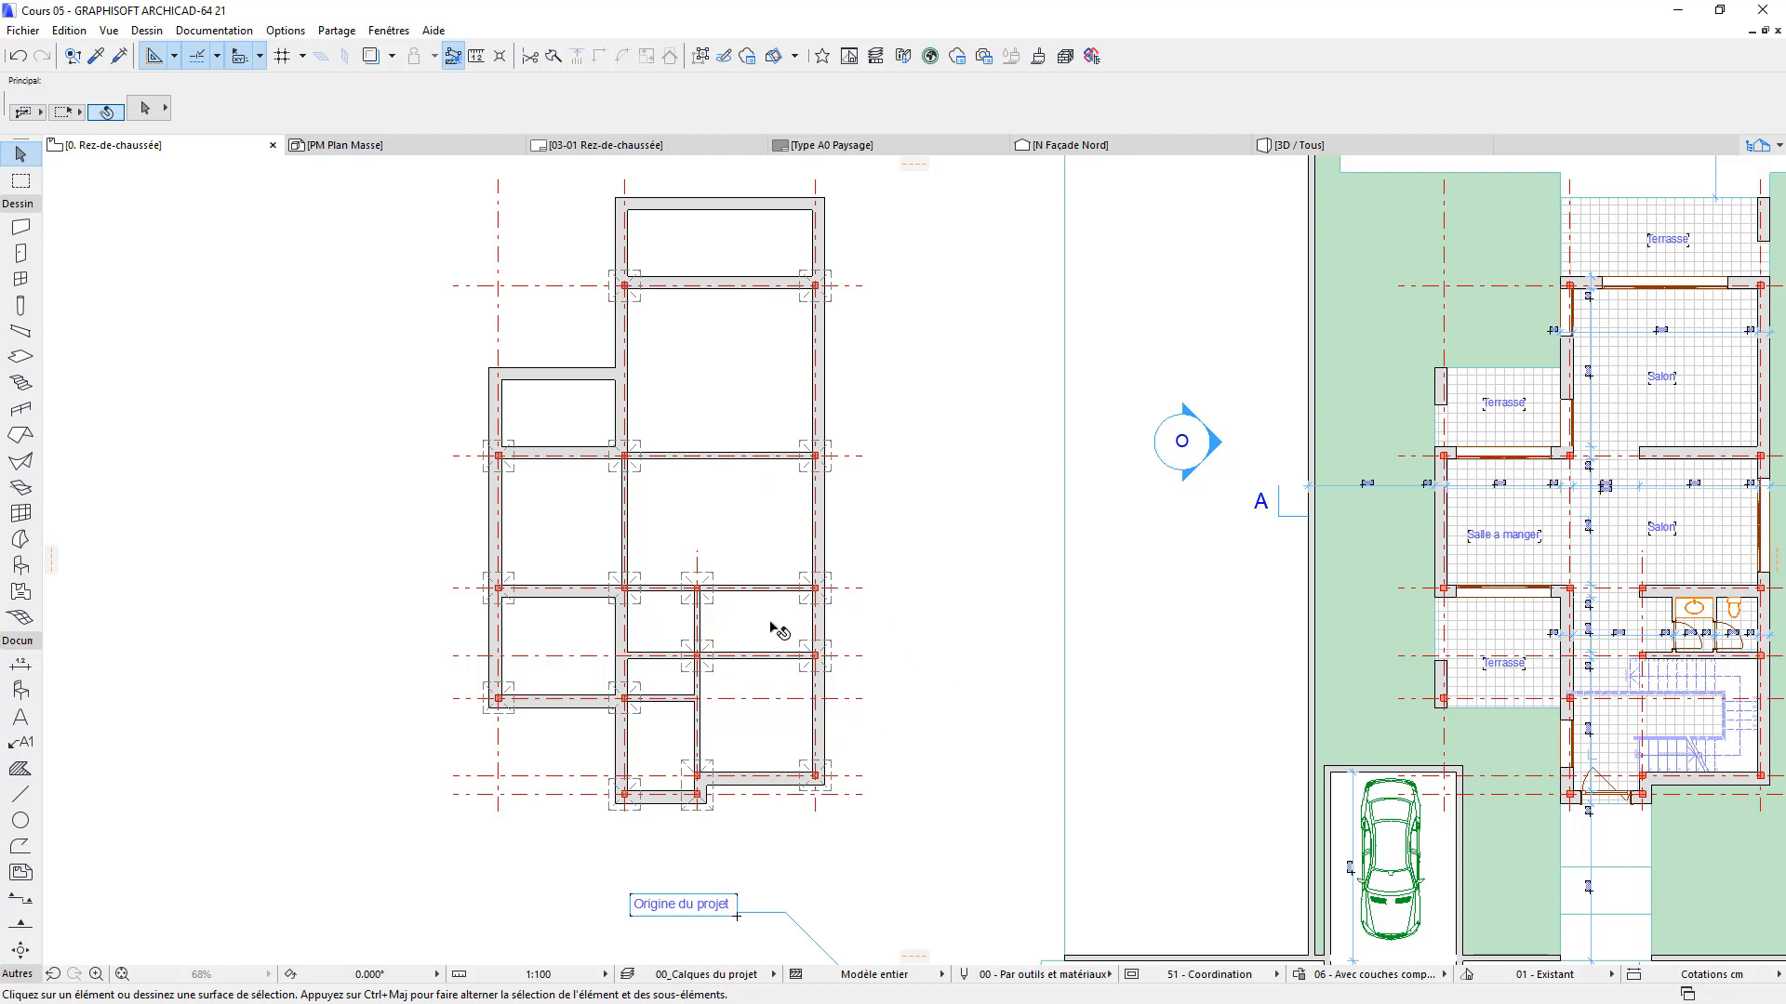
middle_drag(1733, 636, 1591, 566)
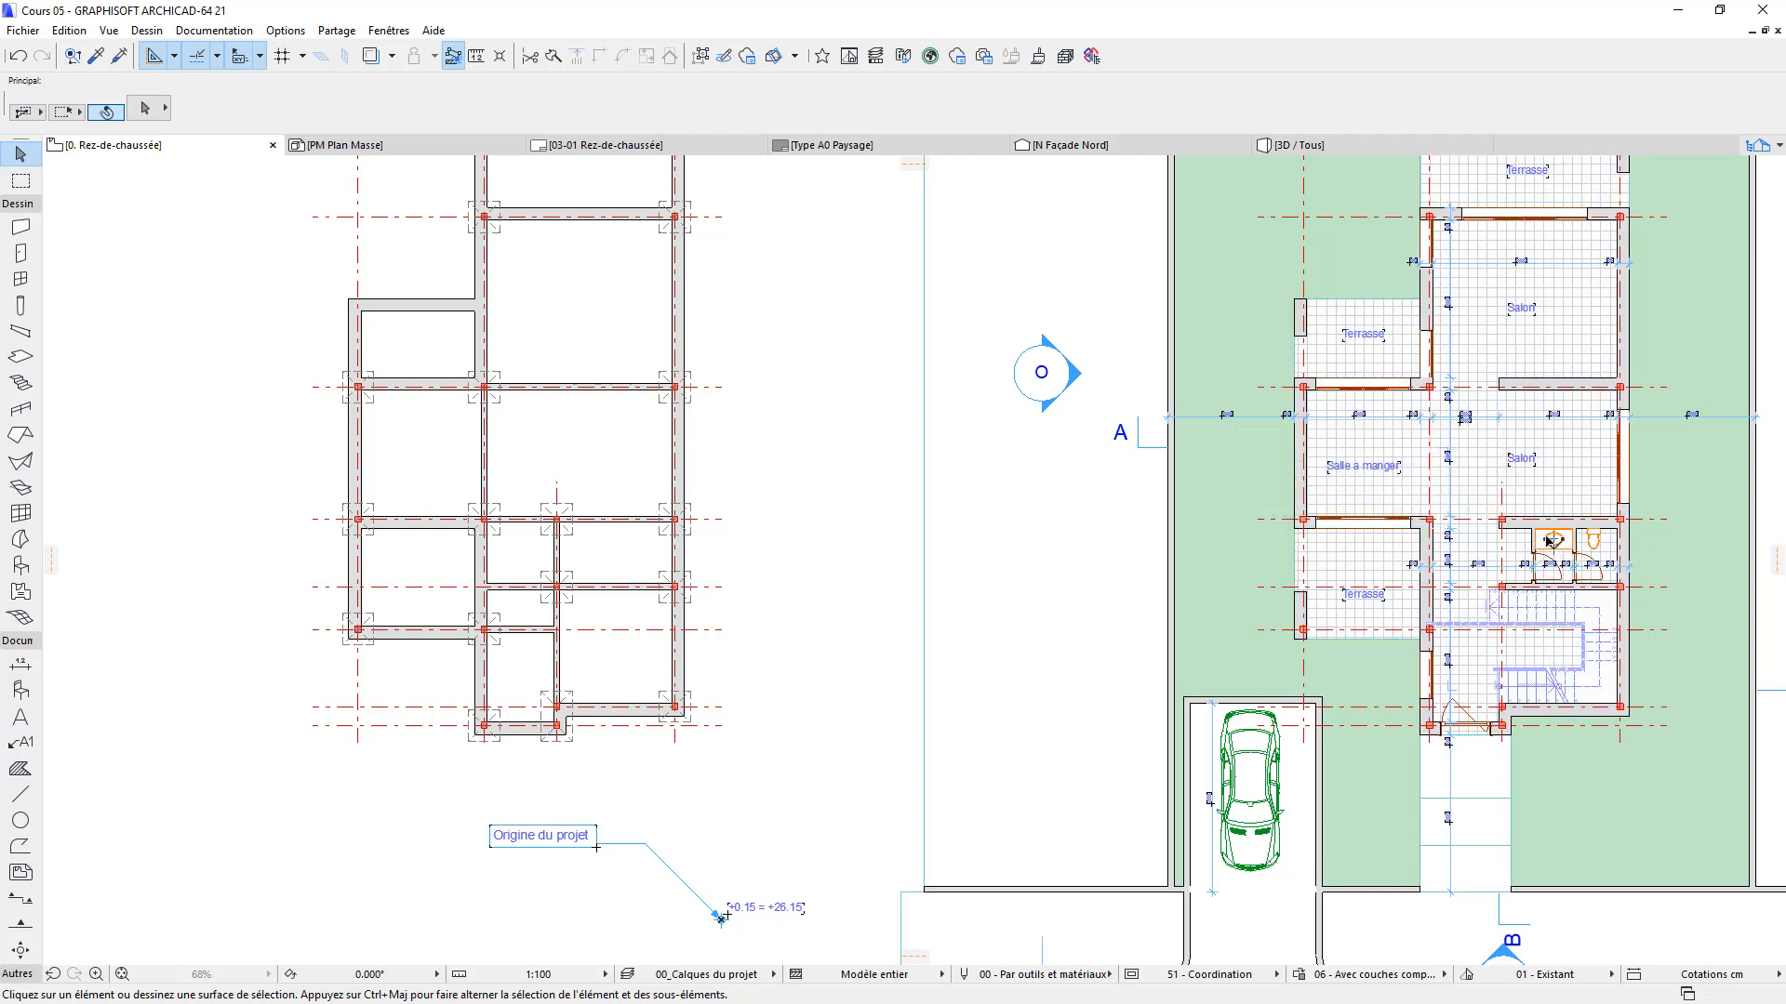
scroll(1548, 539, up, 2)
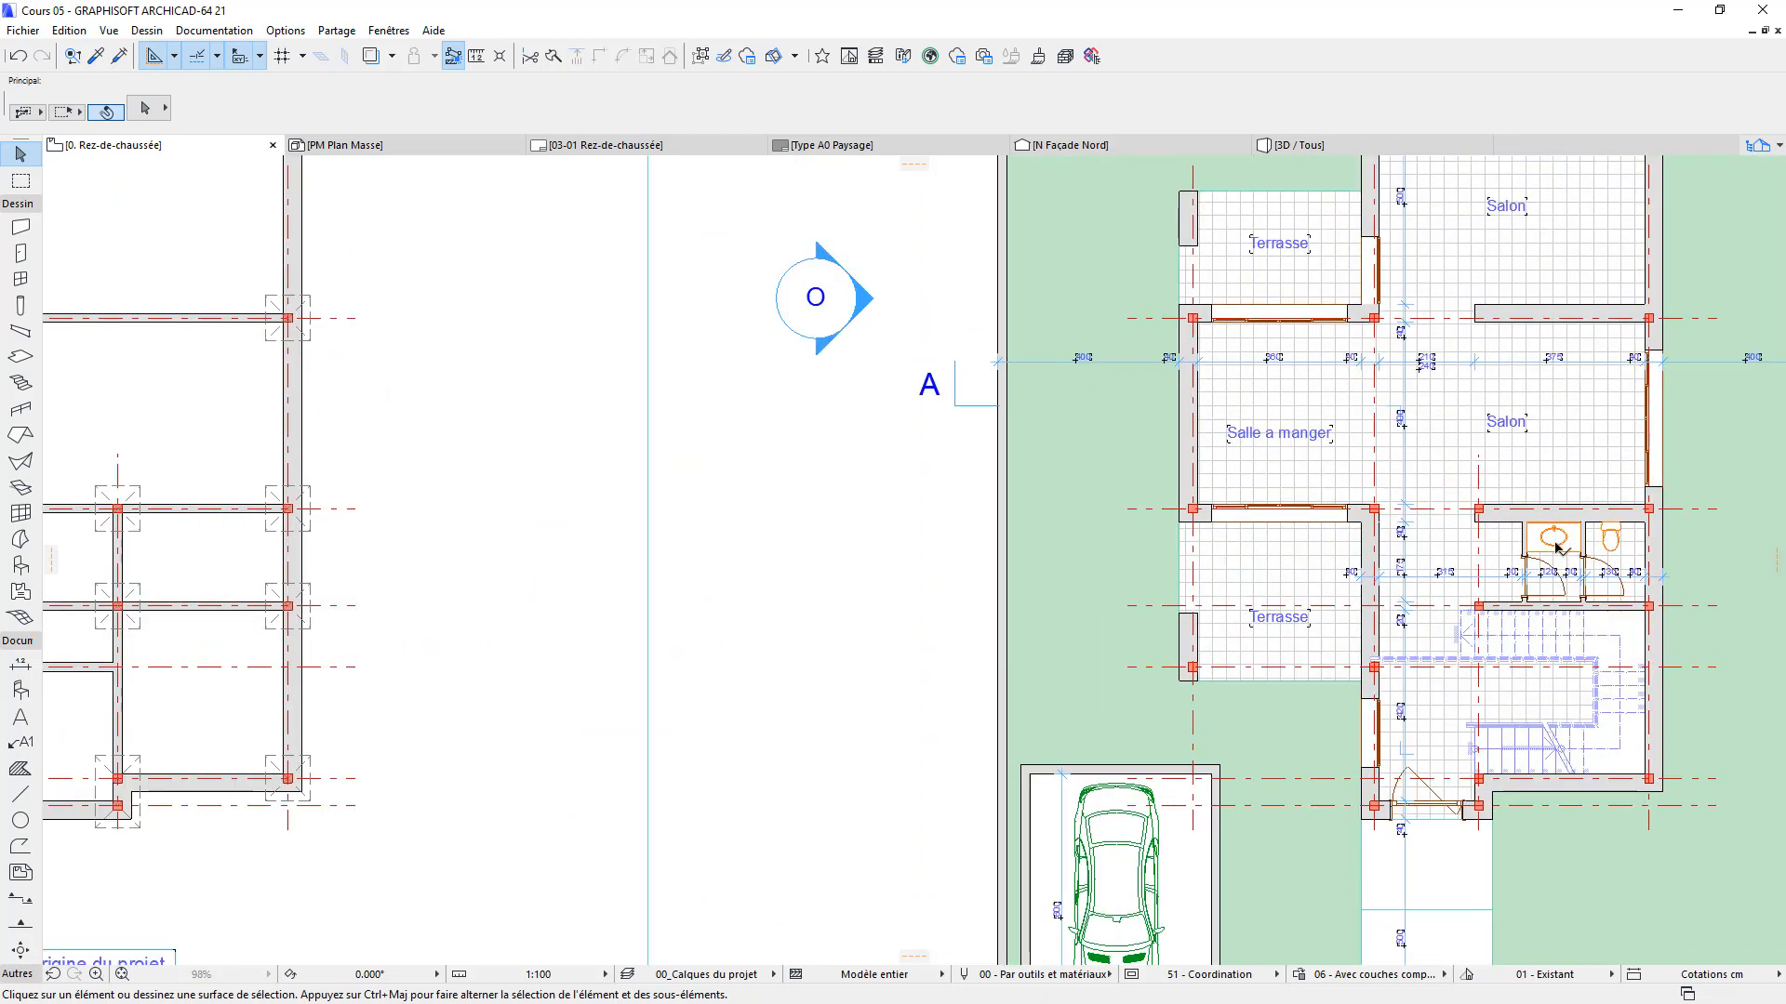
Set up the Wall tool from the foundation's inner wall, with 0.100 thickness and the rectangular geometry method
scroll(1555, 544, down, 2)
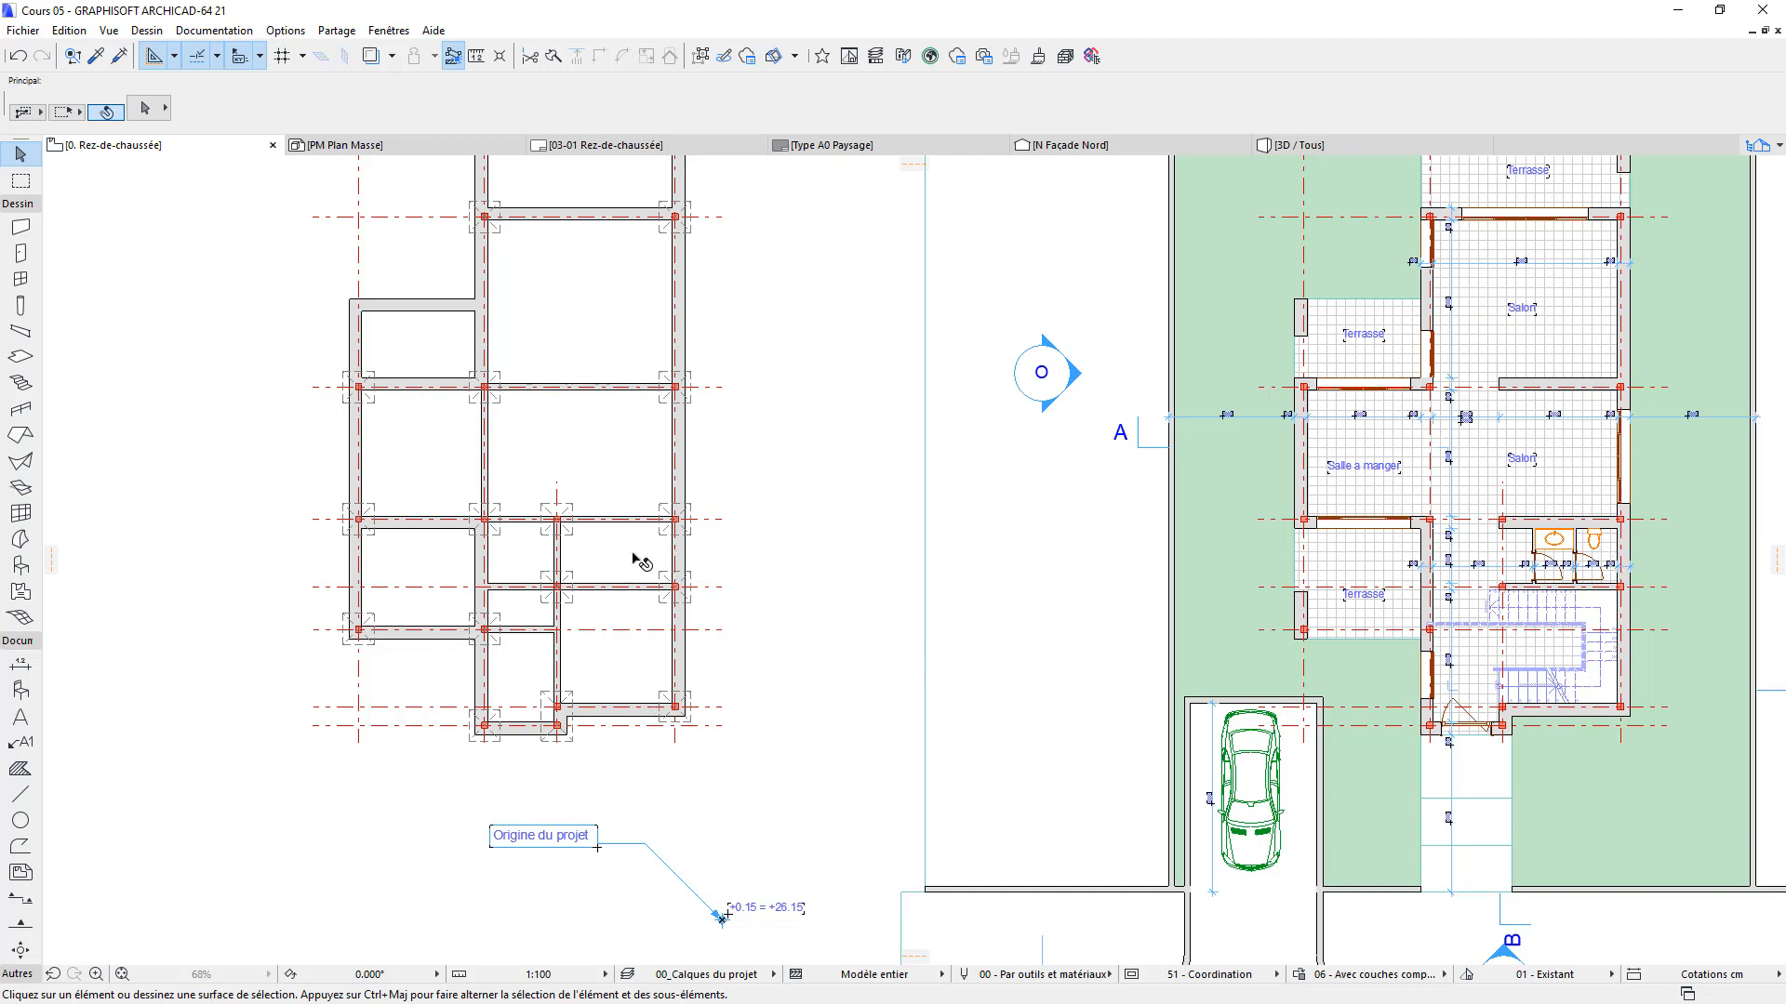
middle_drag(693, 554, 891, 545)
scroll(957, 587, down, 2)
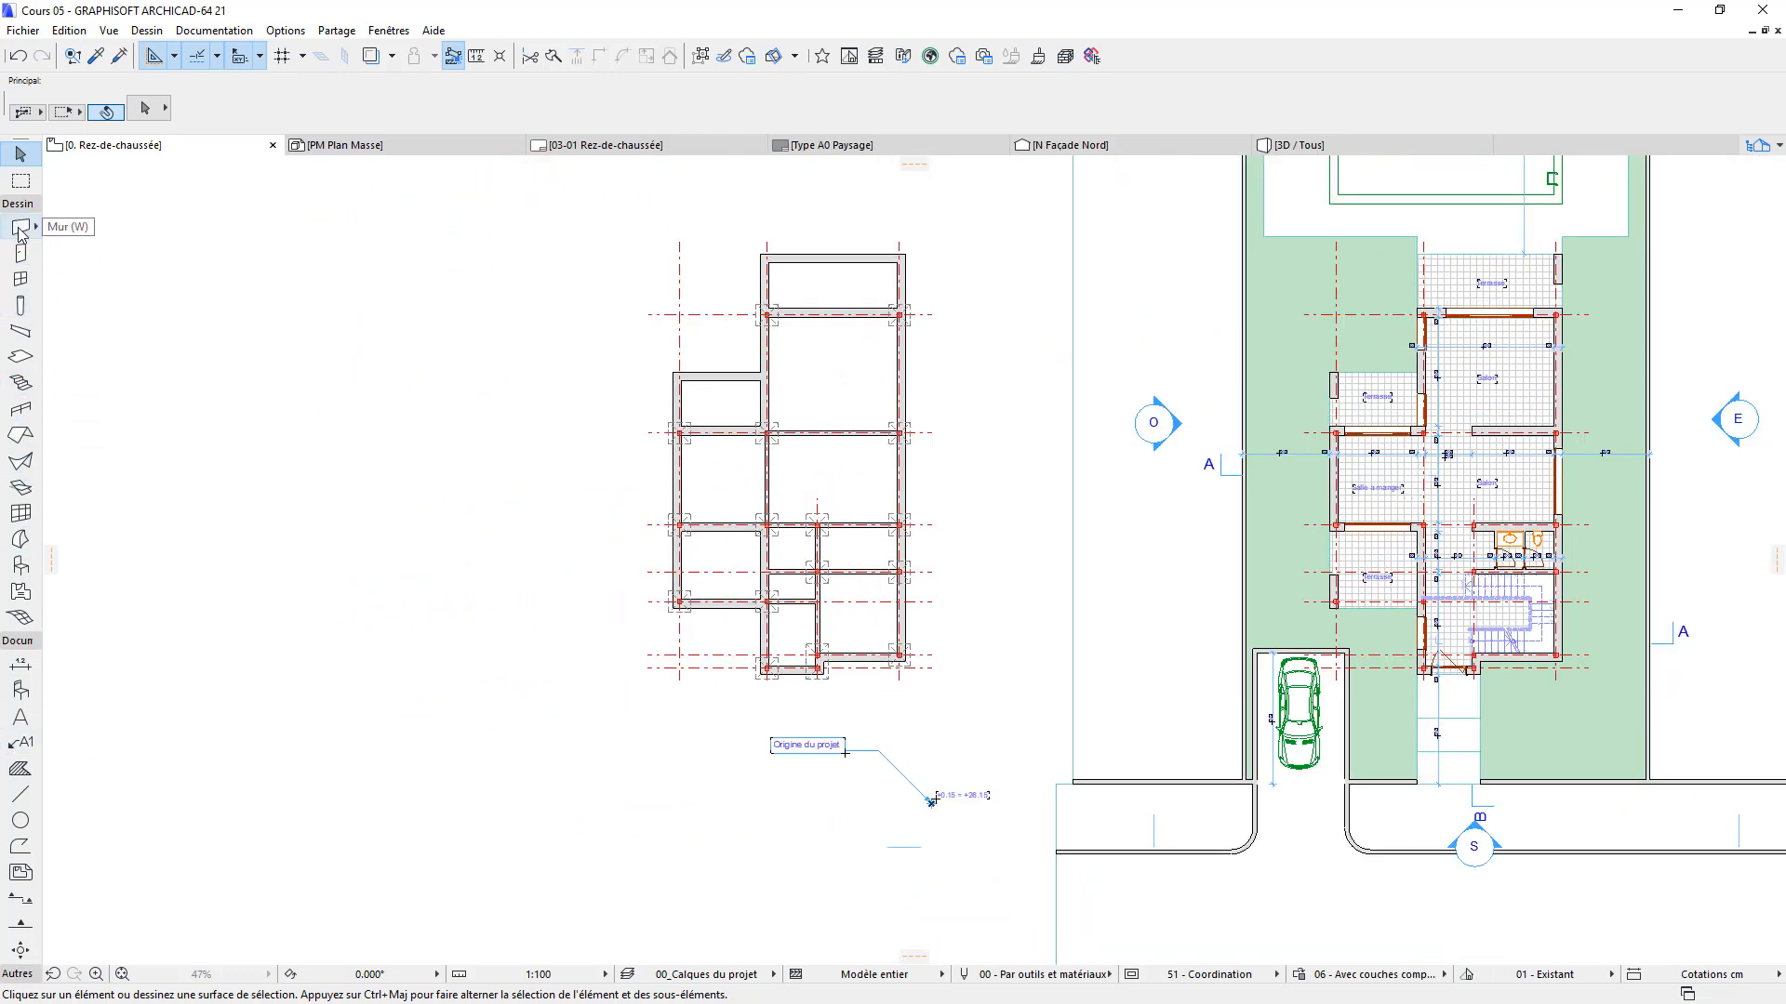
scroll(1004, 479, up, 5)
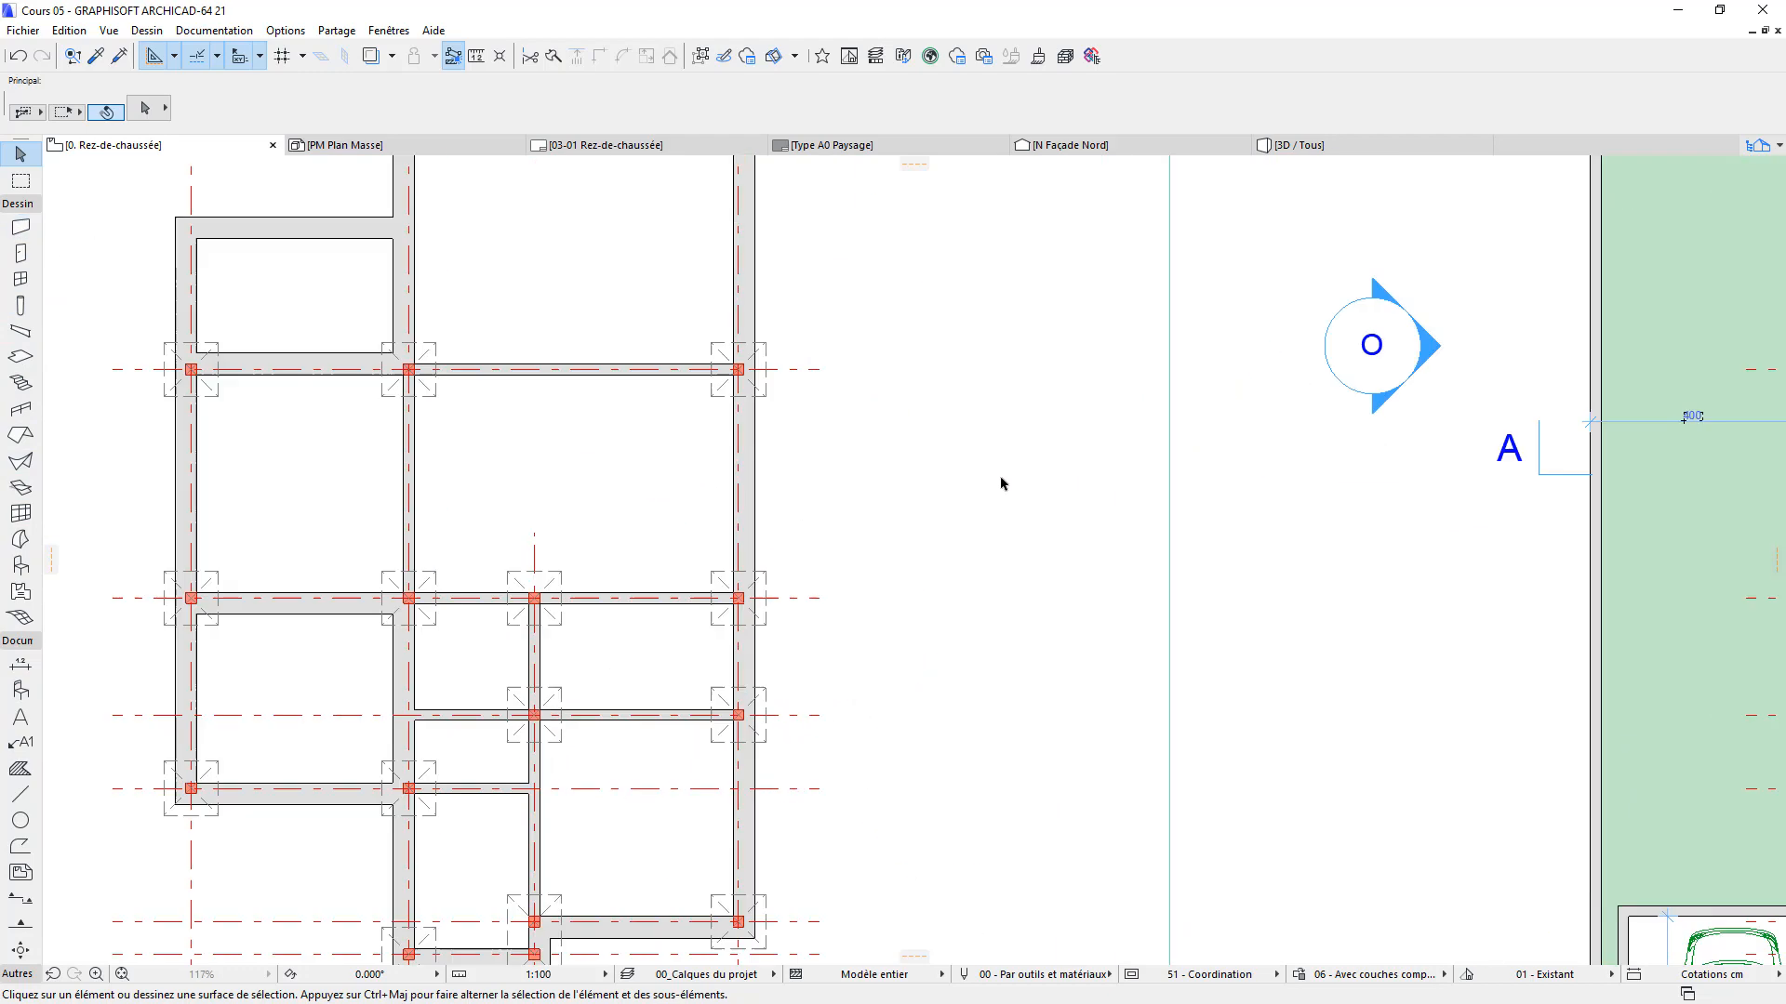
alt+click(692, 358)
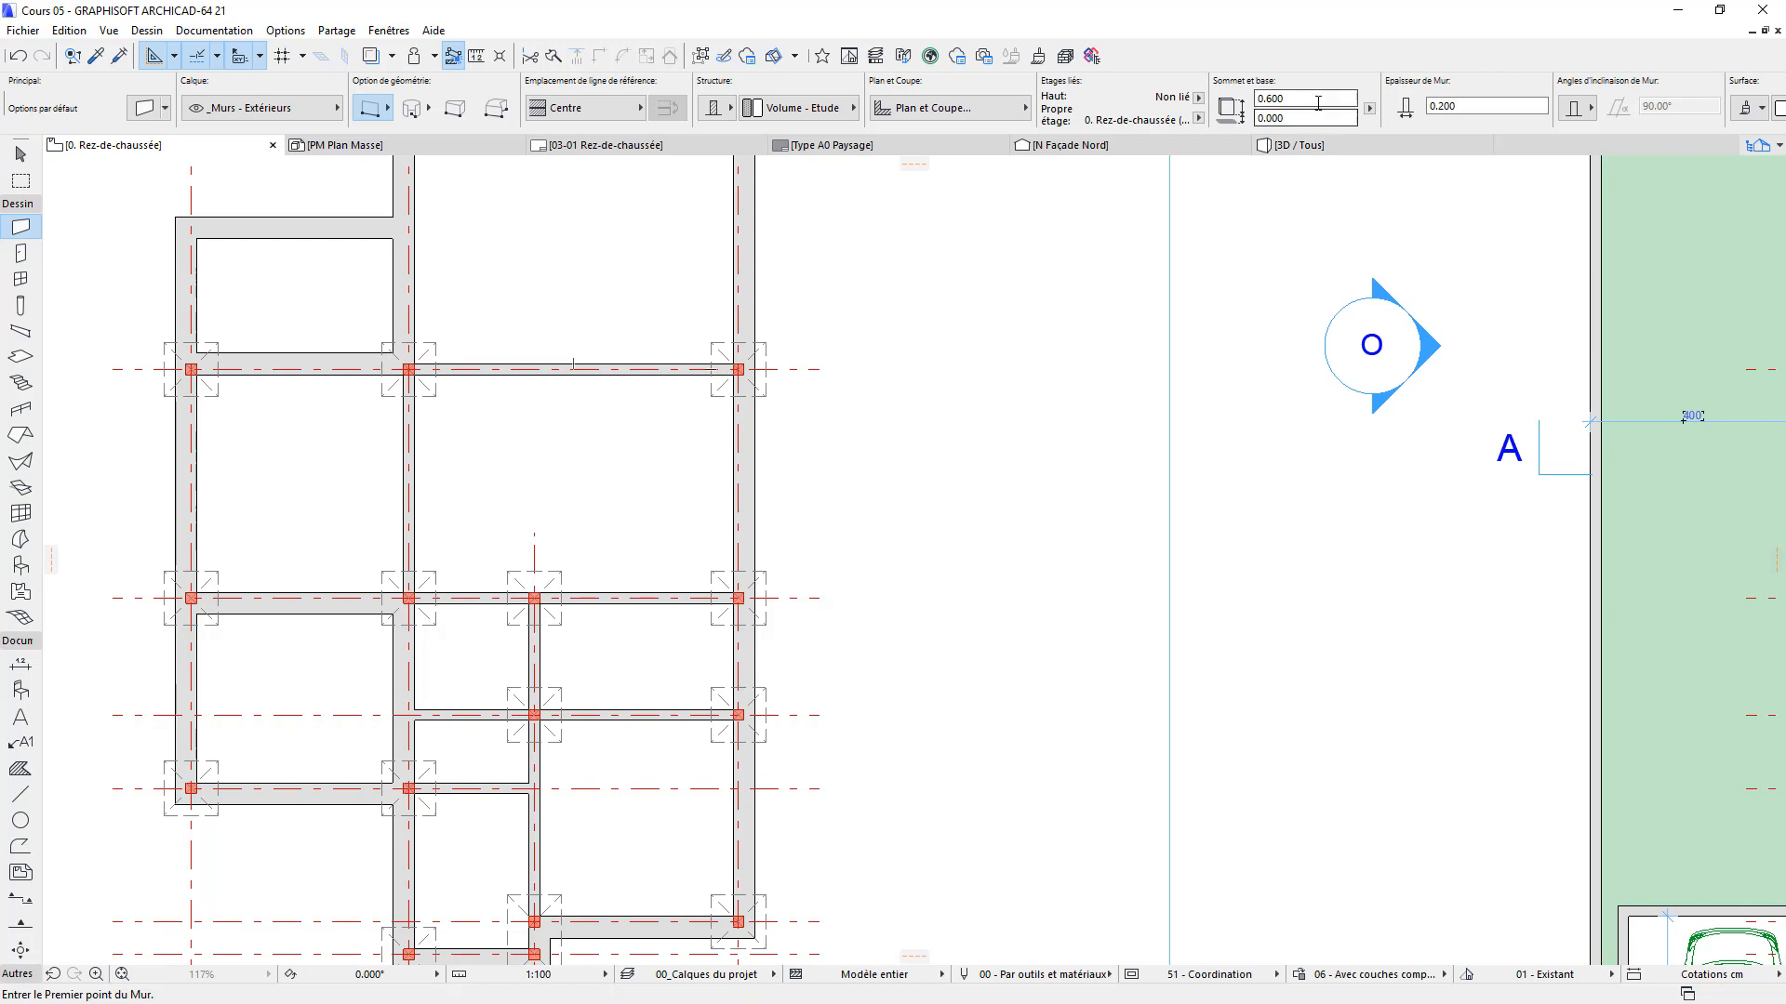
click(1469, 106)
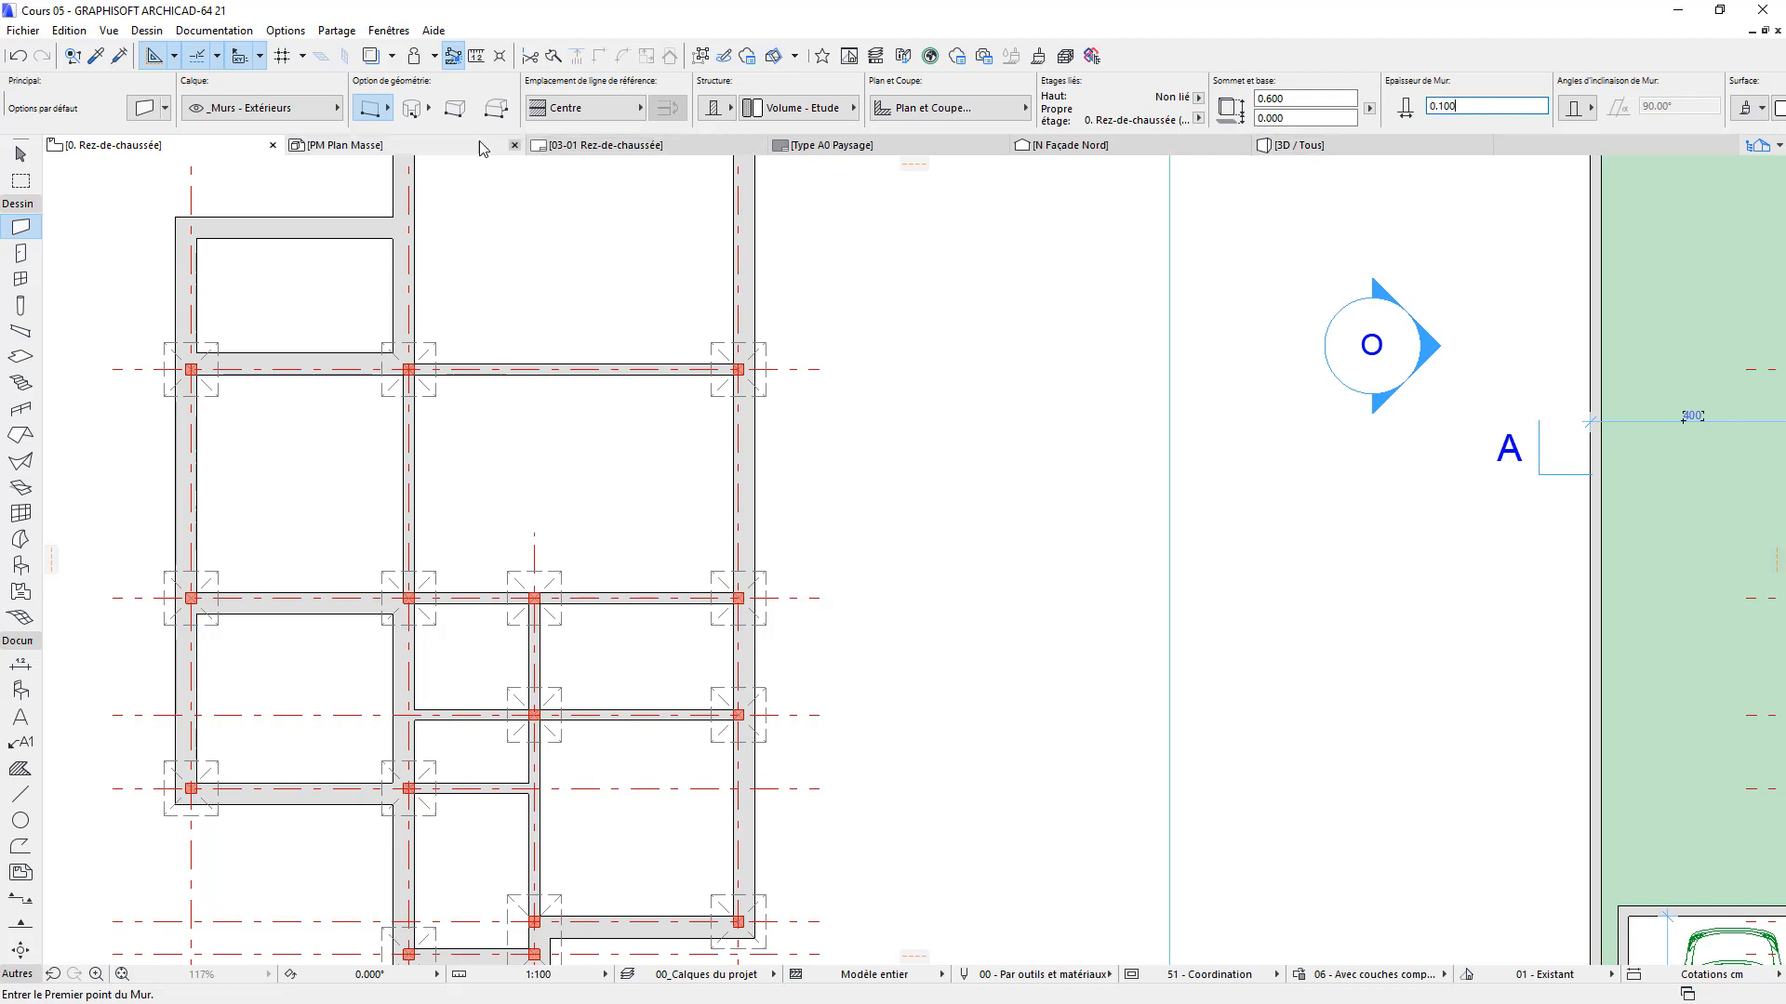
click(369, 107)
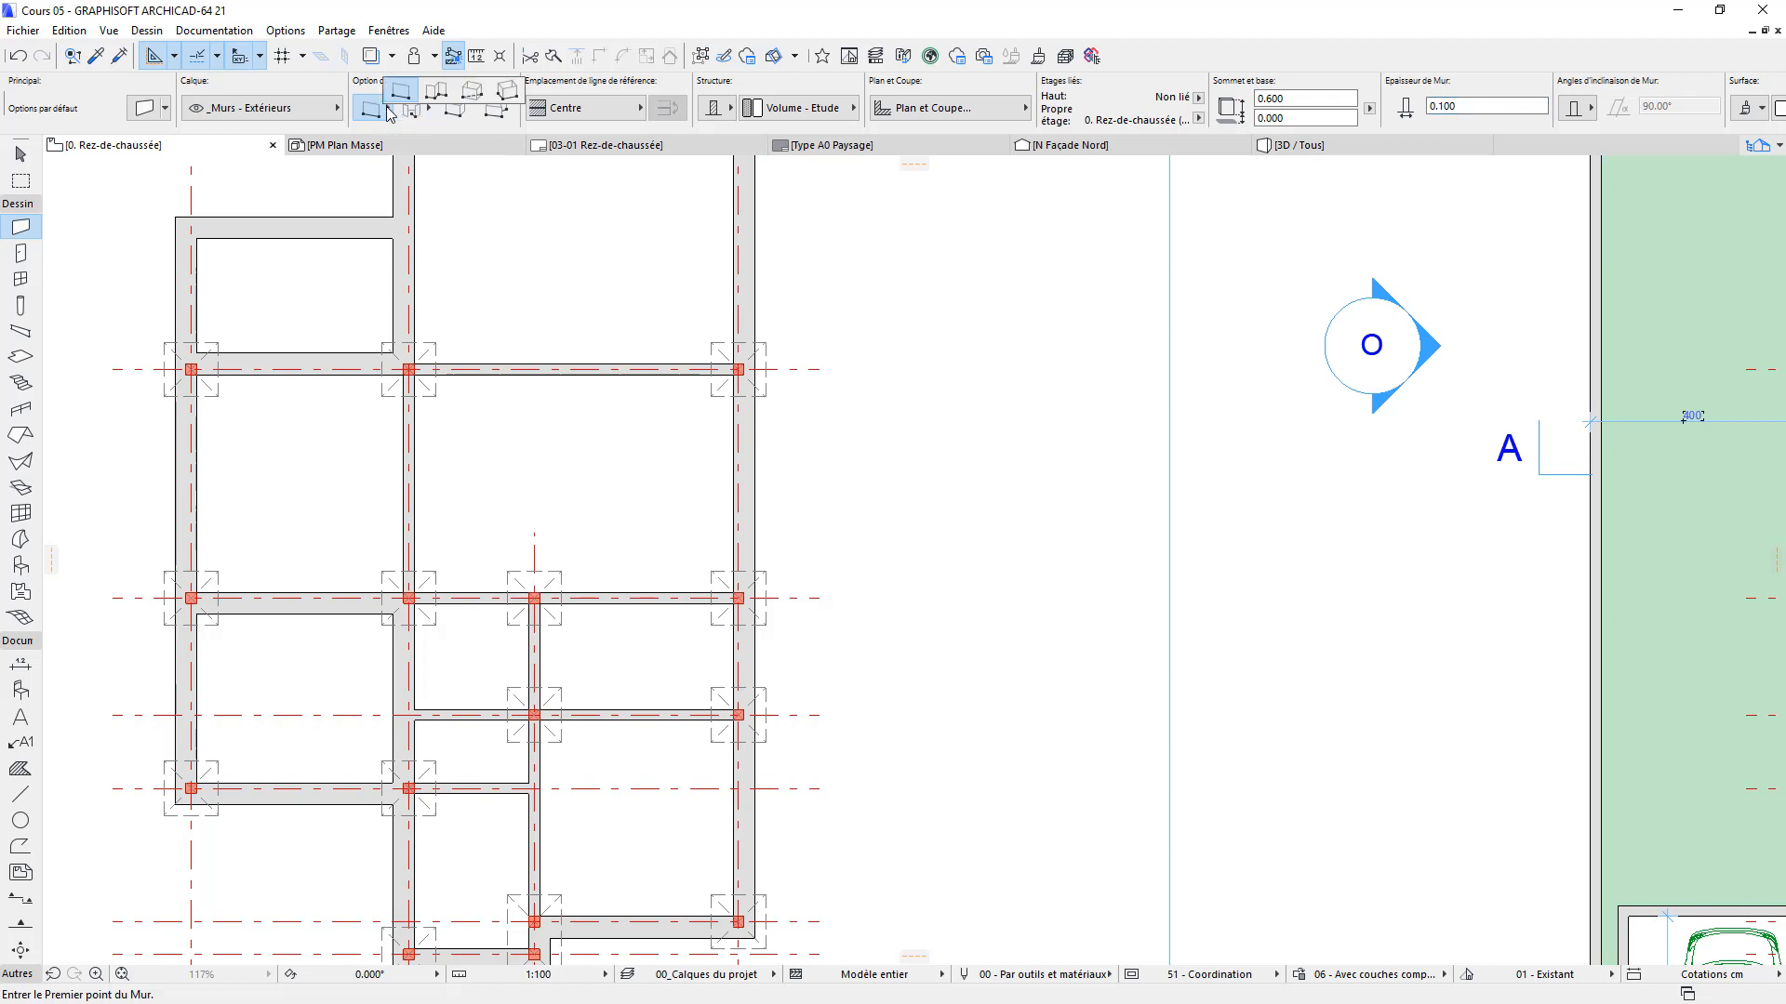
click(437, 92)
Draw a 0.4 by 0.4 m square box of walls beside the foundation plan, with the reference line on the inner face
click(888, 539)
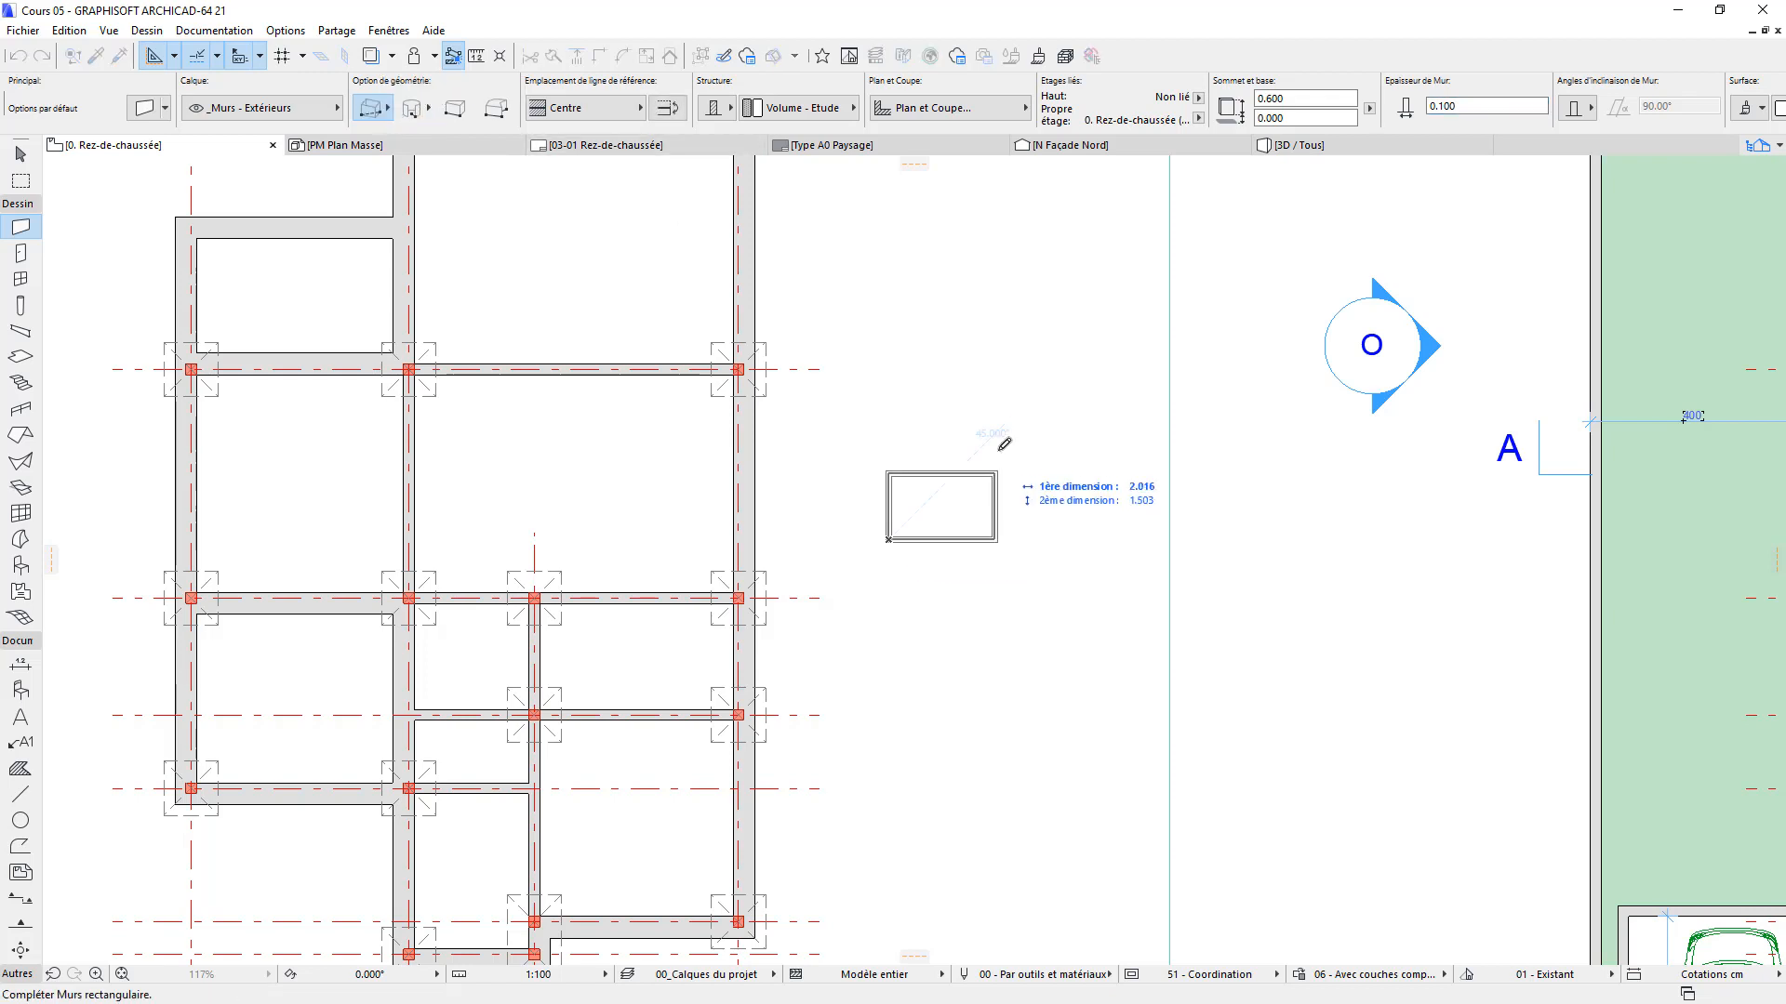
click(586, 108)
click(707, 109)
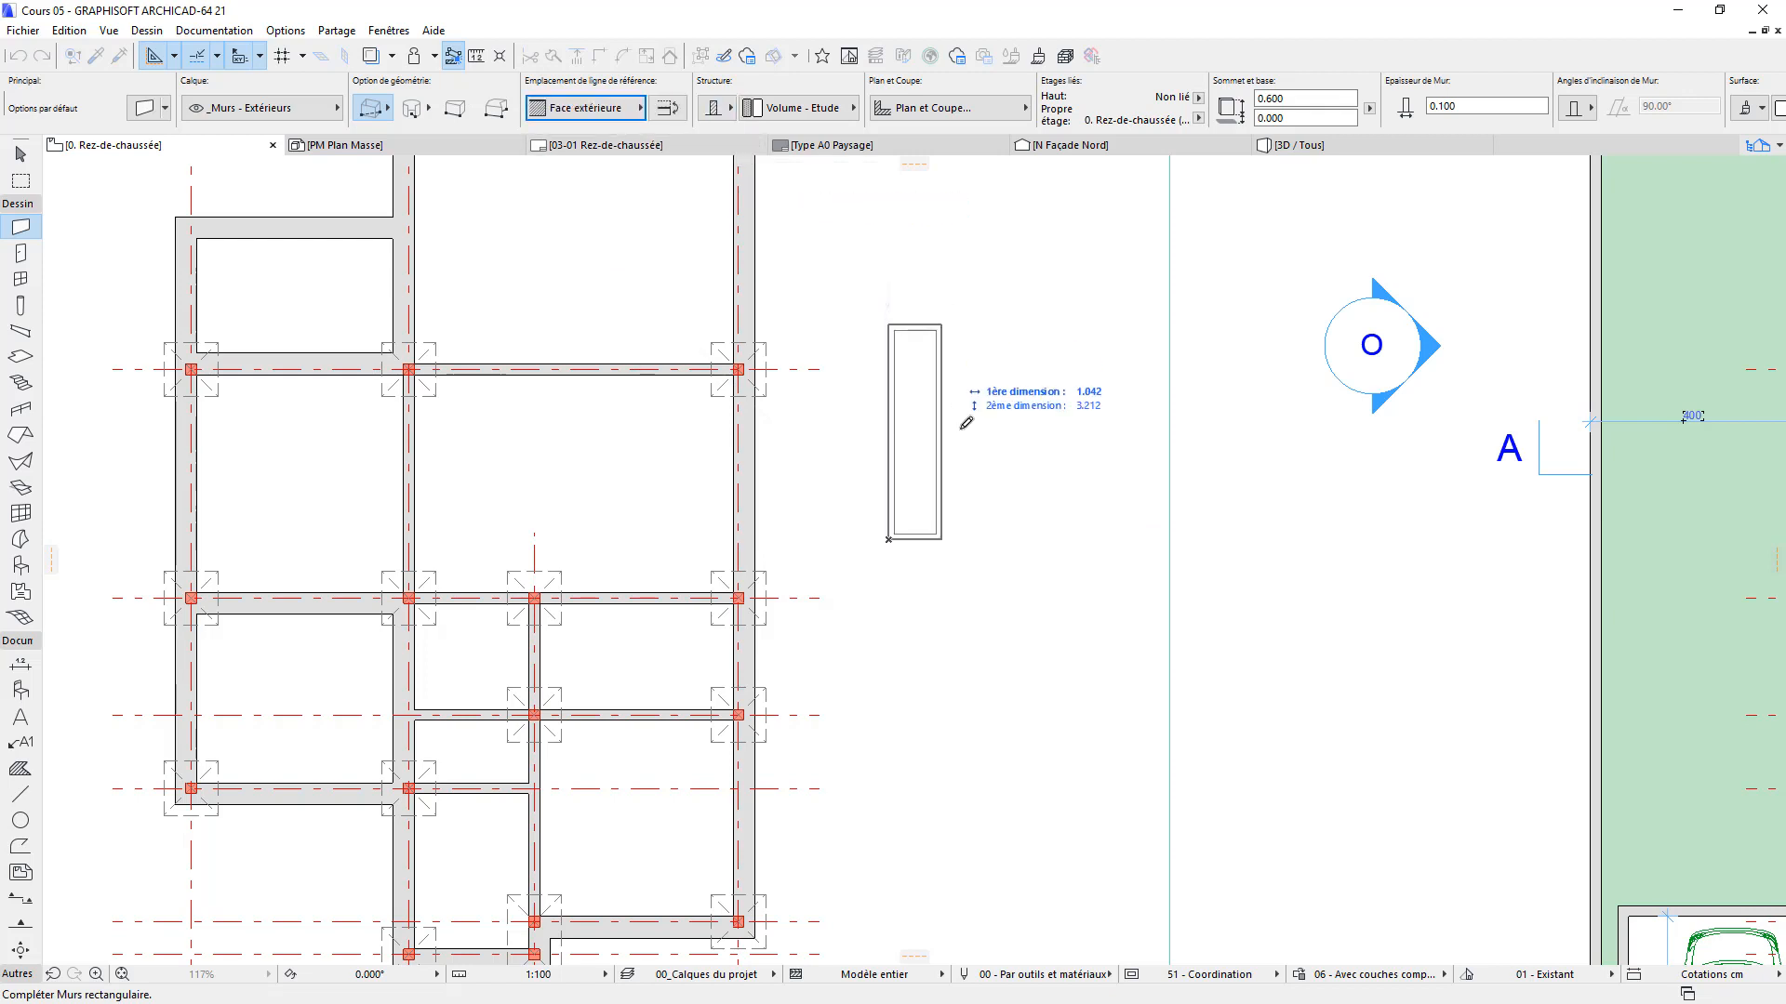
click(633, 108)
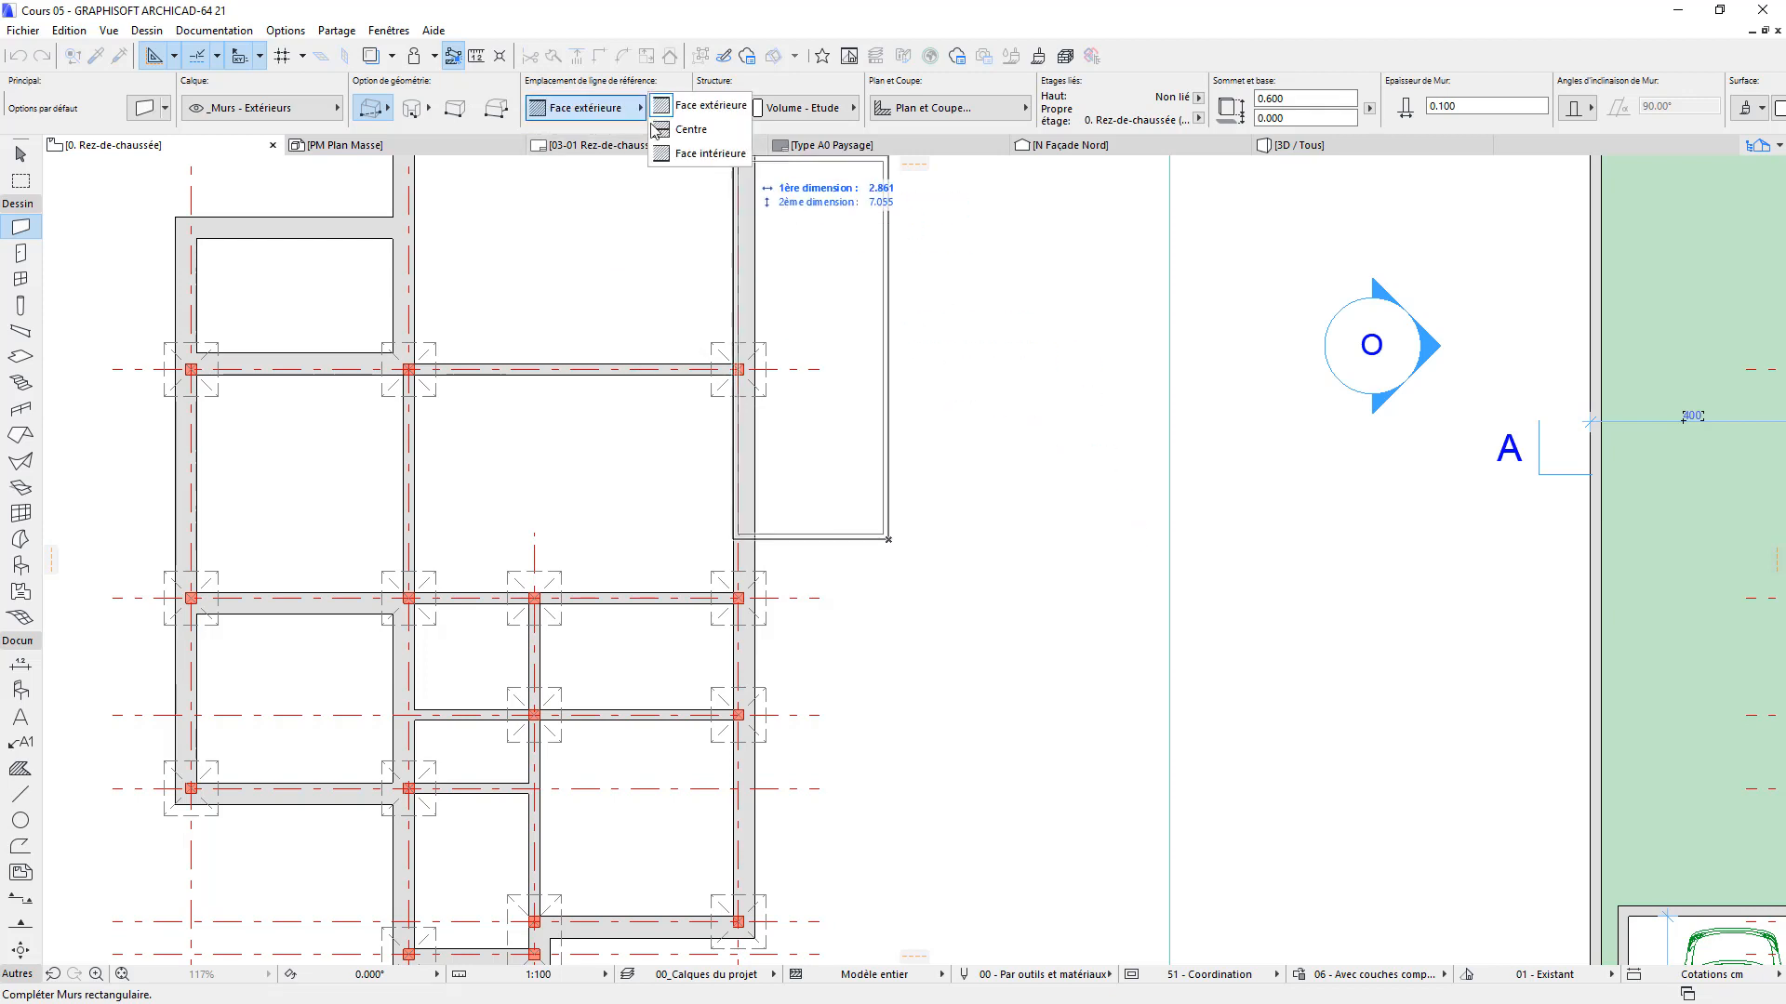
click(721, 155)
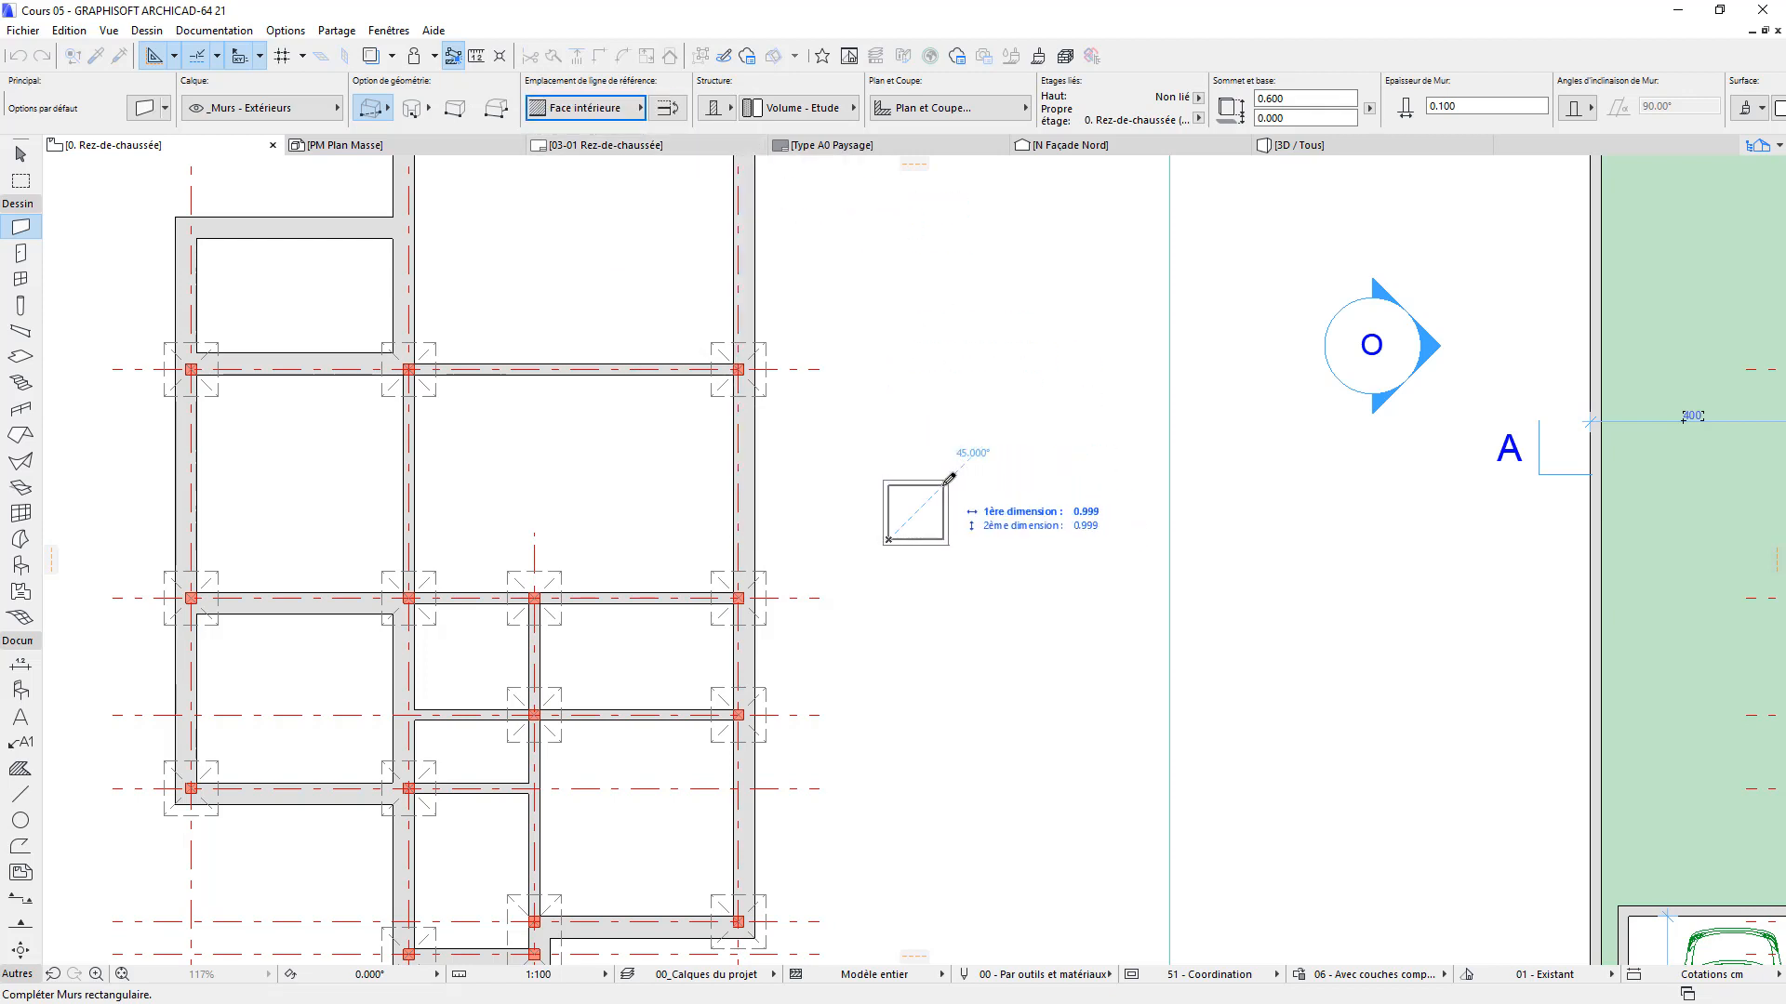
key(x)
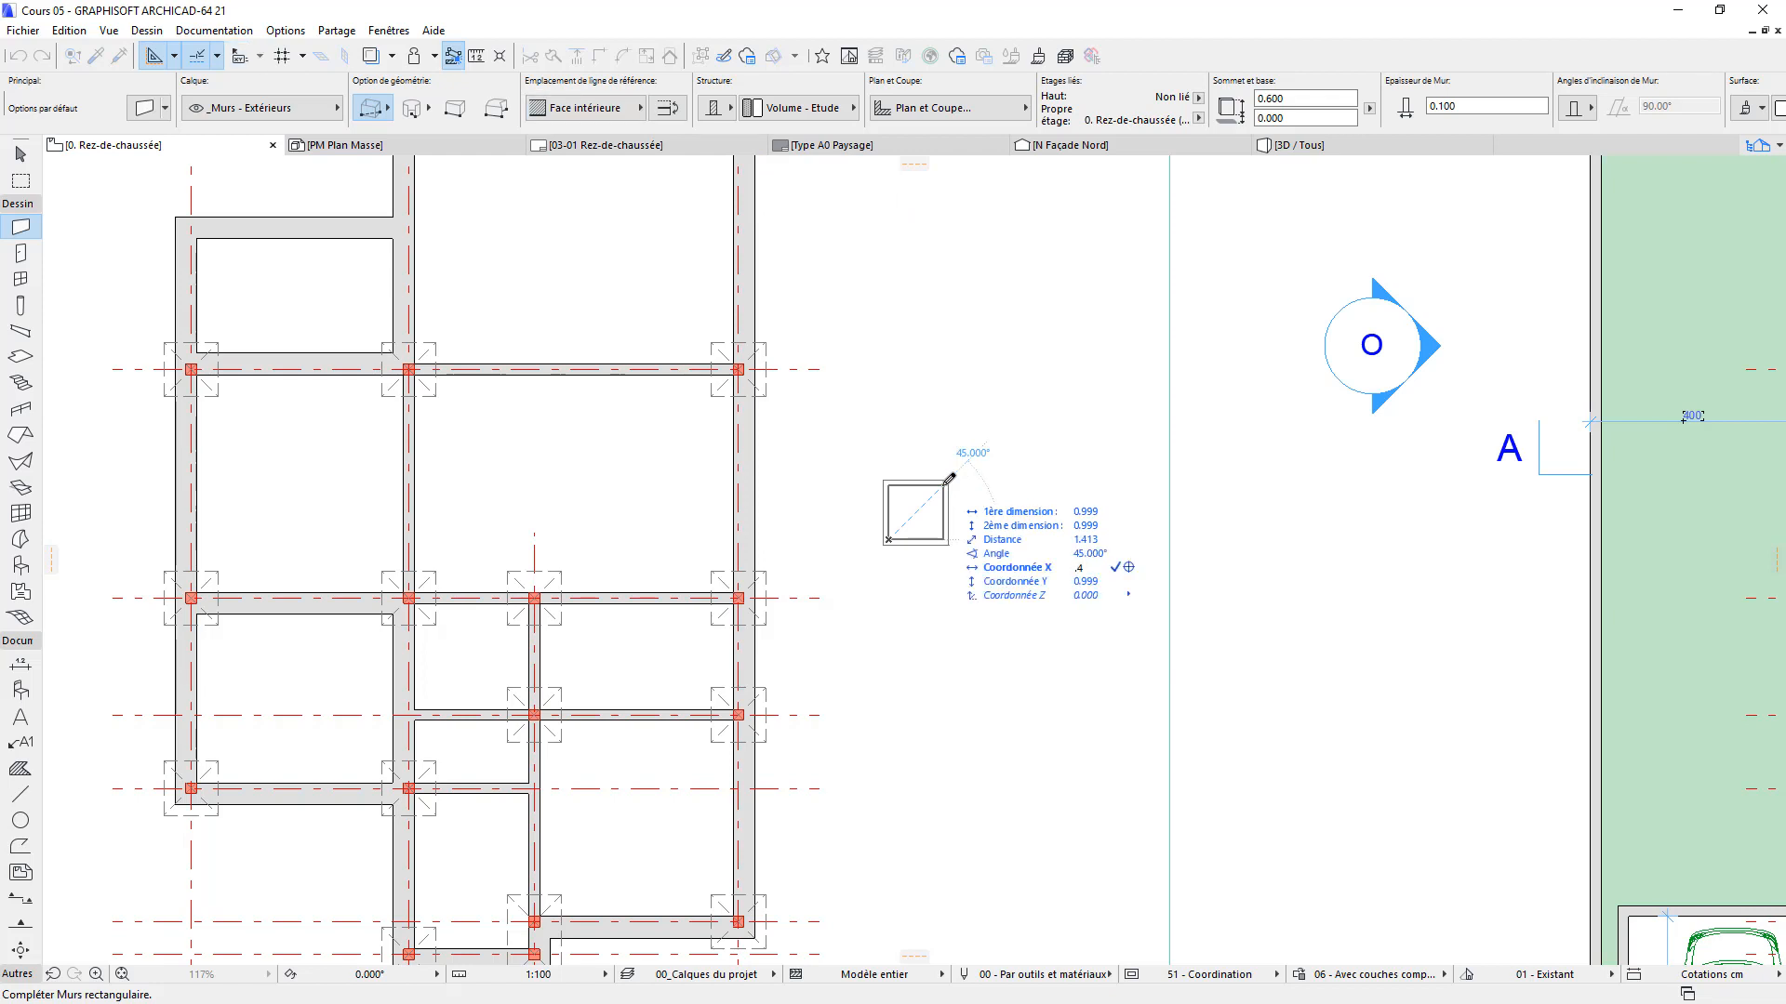
key(Tab)
text(.4)
key(Return)
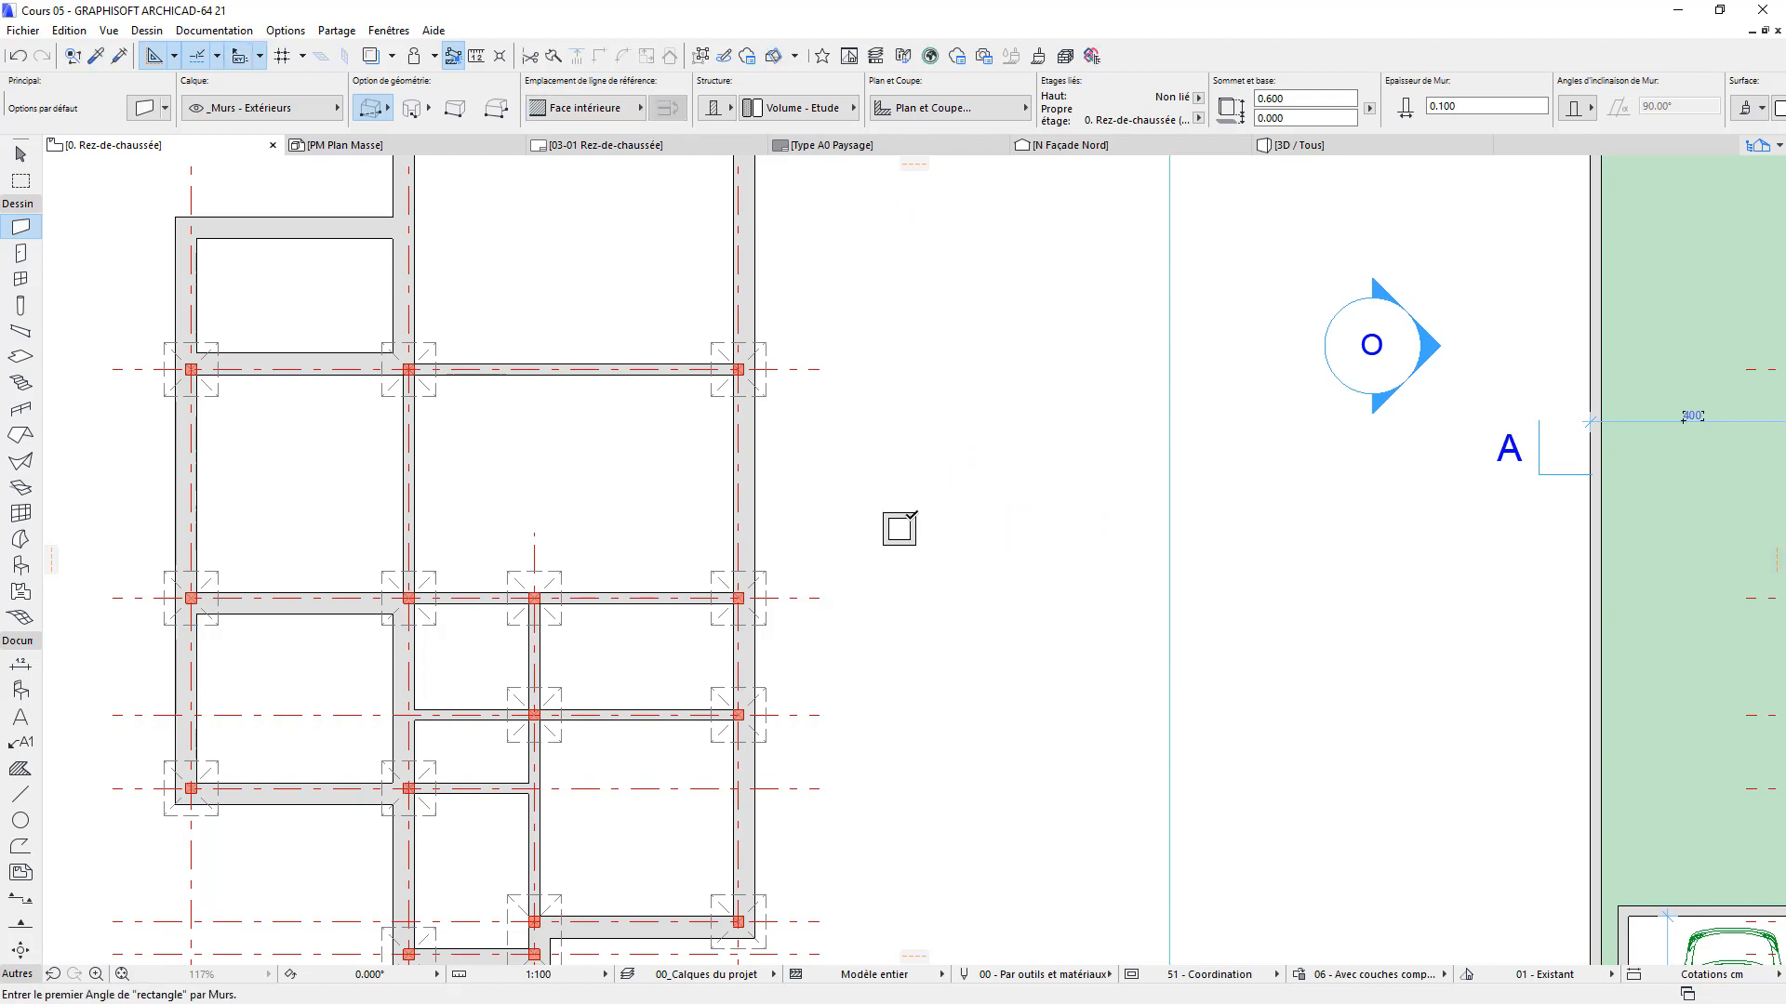
Move the square wall box onto the ground-floor toilet and place a copy on the adjacent washbasin
click(20, 154)
scroll(809, 494, down, 3)
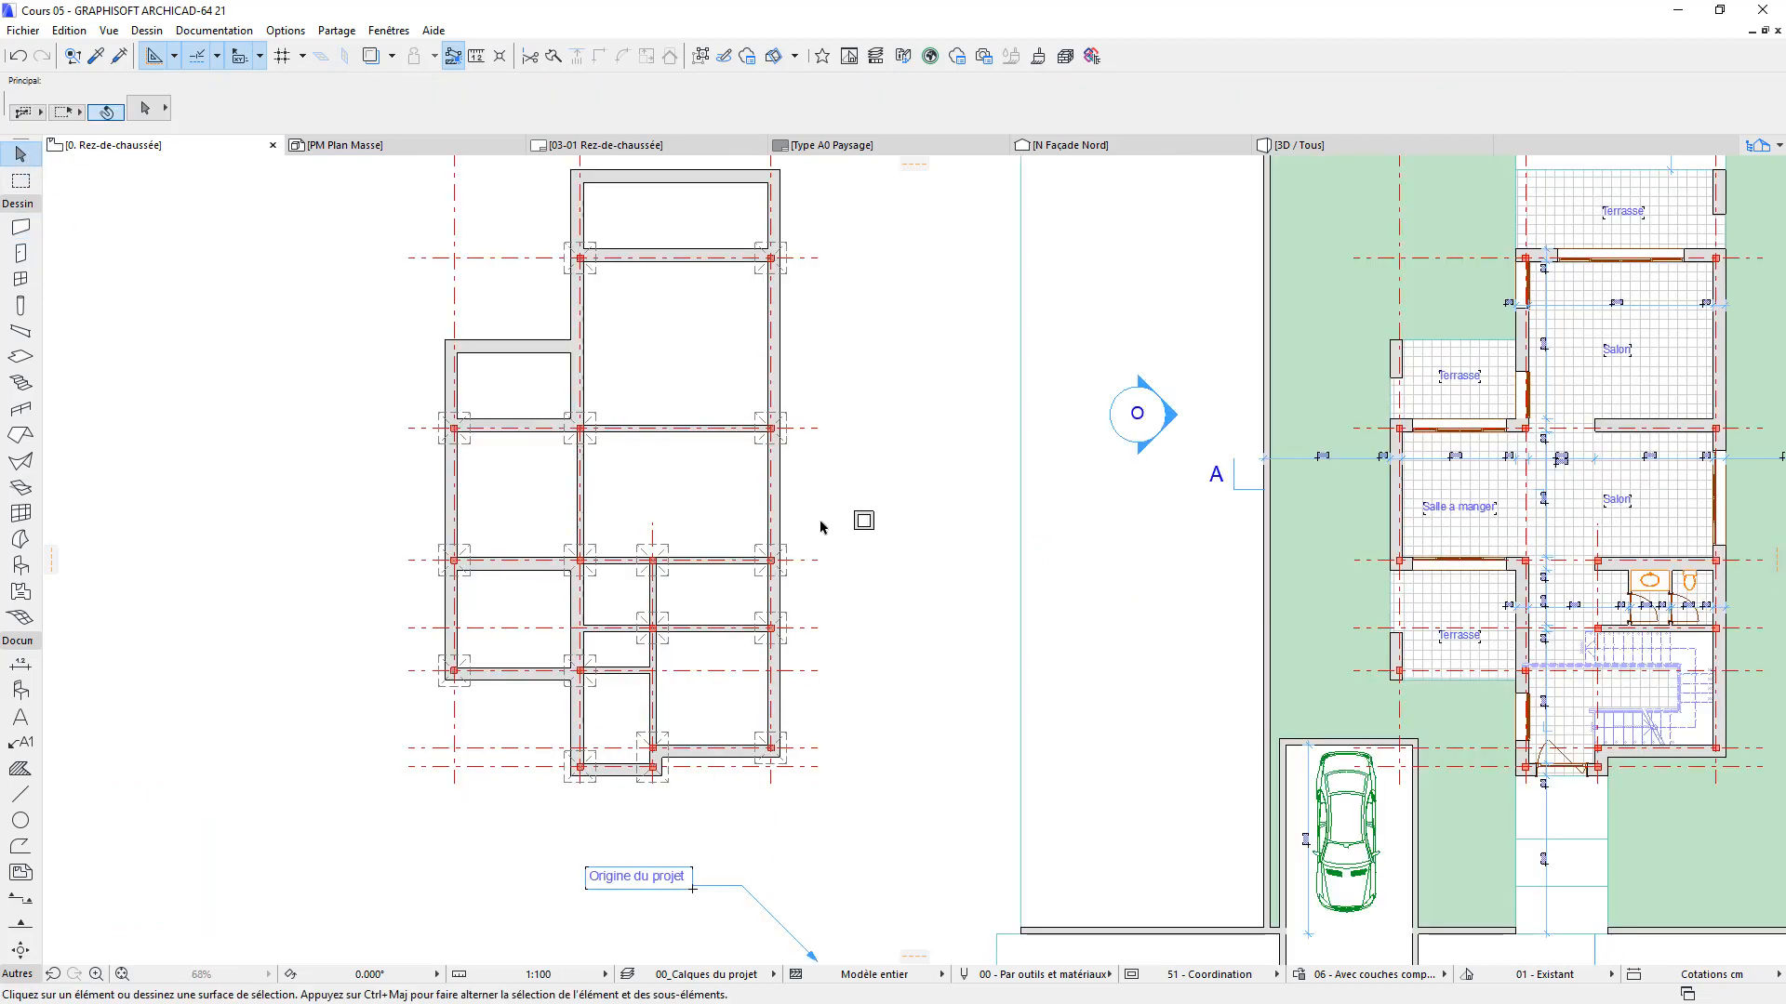
drag(842, 484, 906, 562)
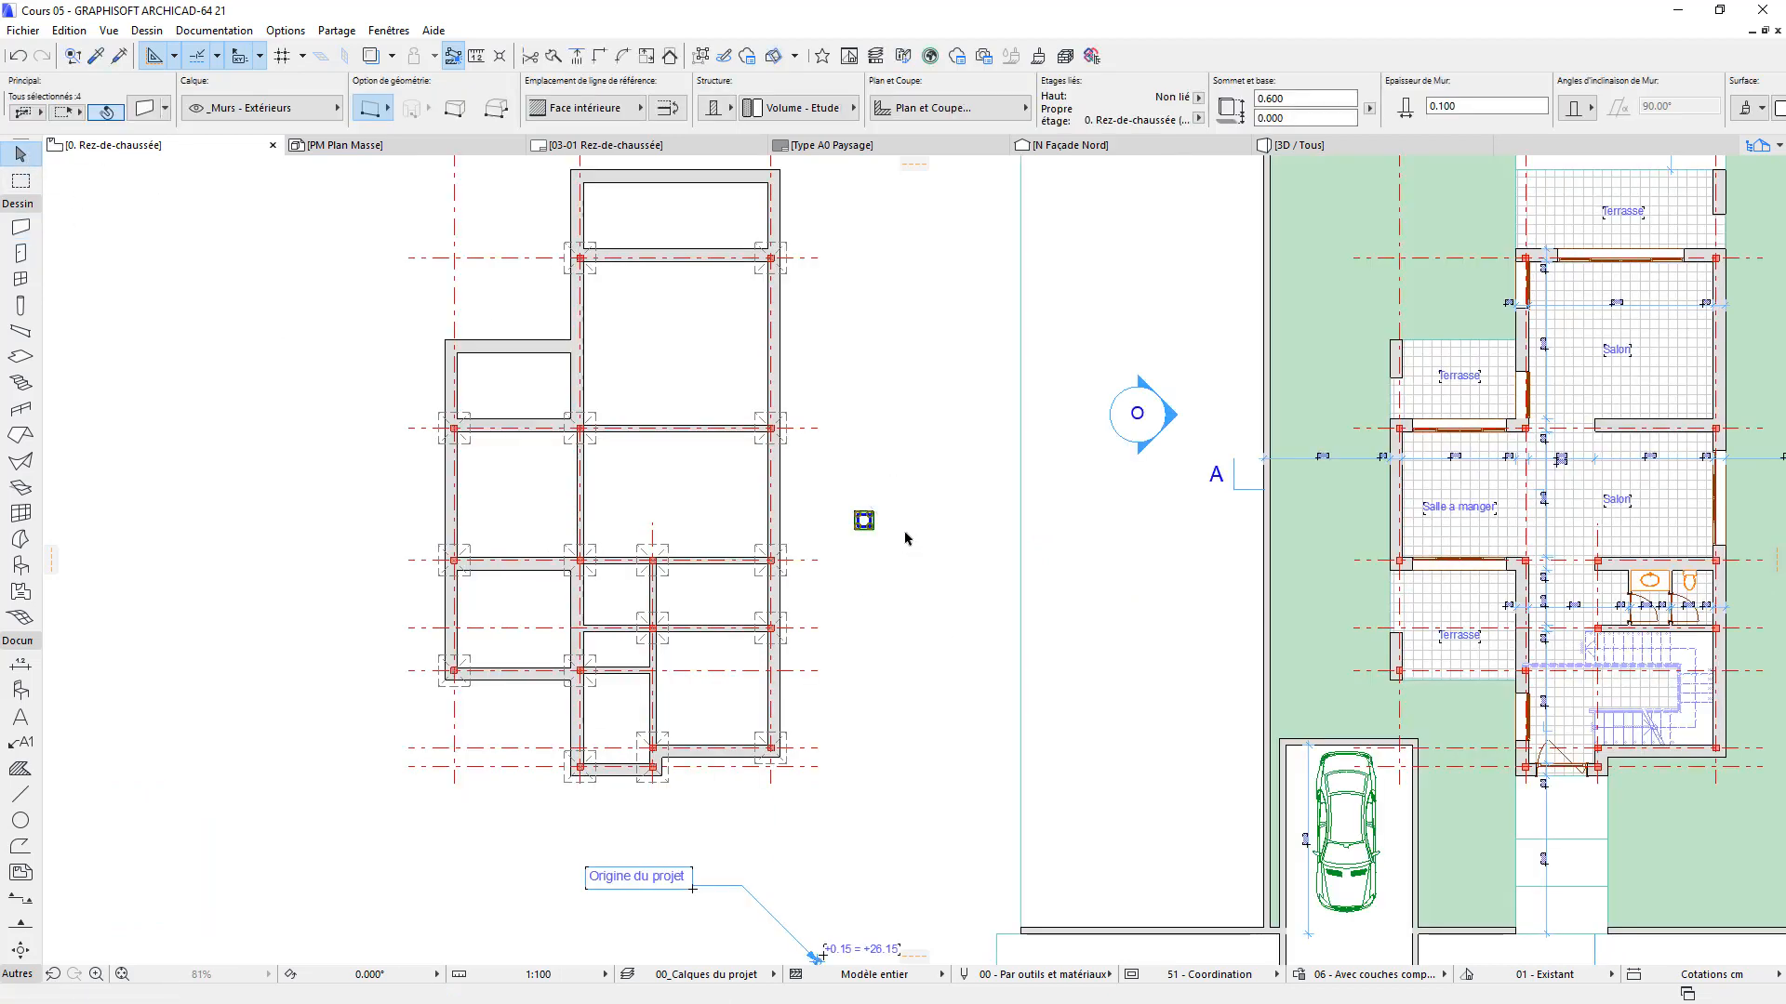
scroll(904, 535, up, 6)
click(806, 518)
scroll(1016, 589, down, 4)
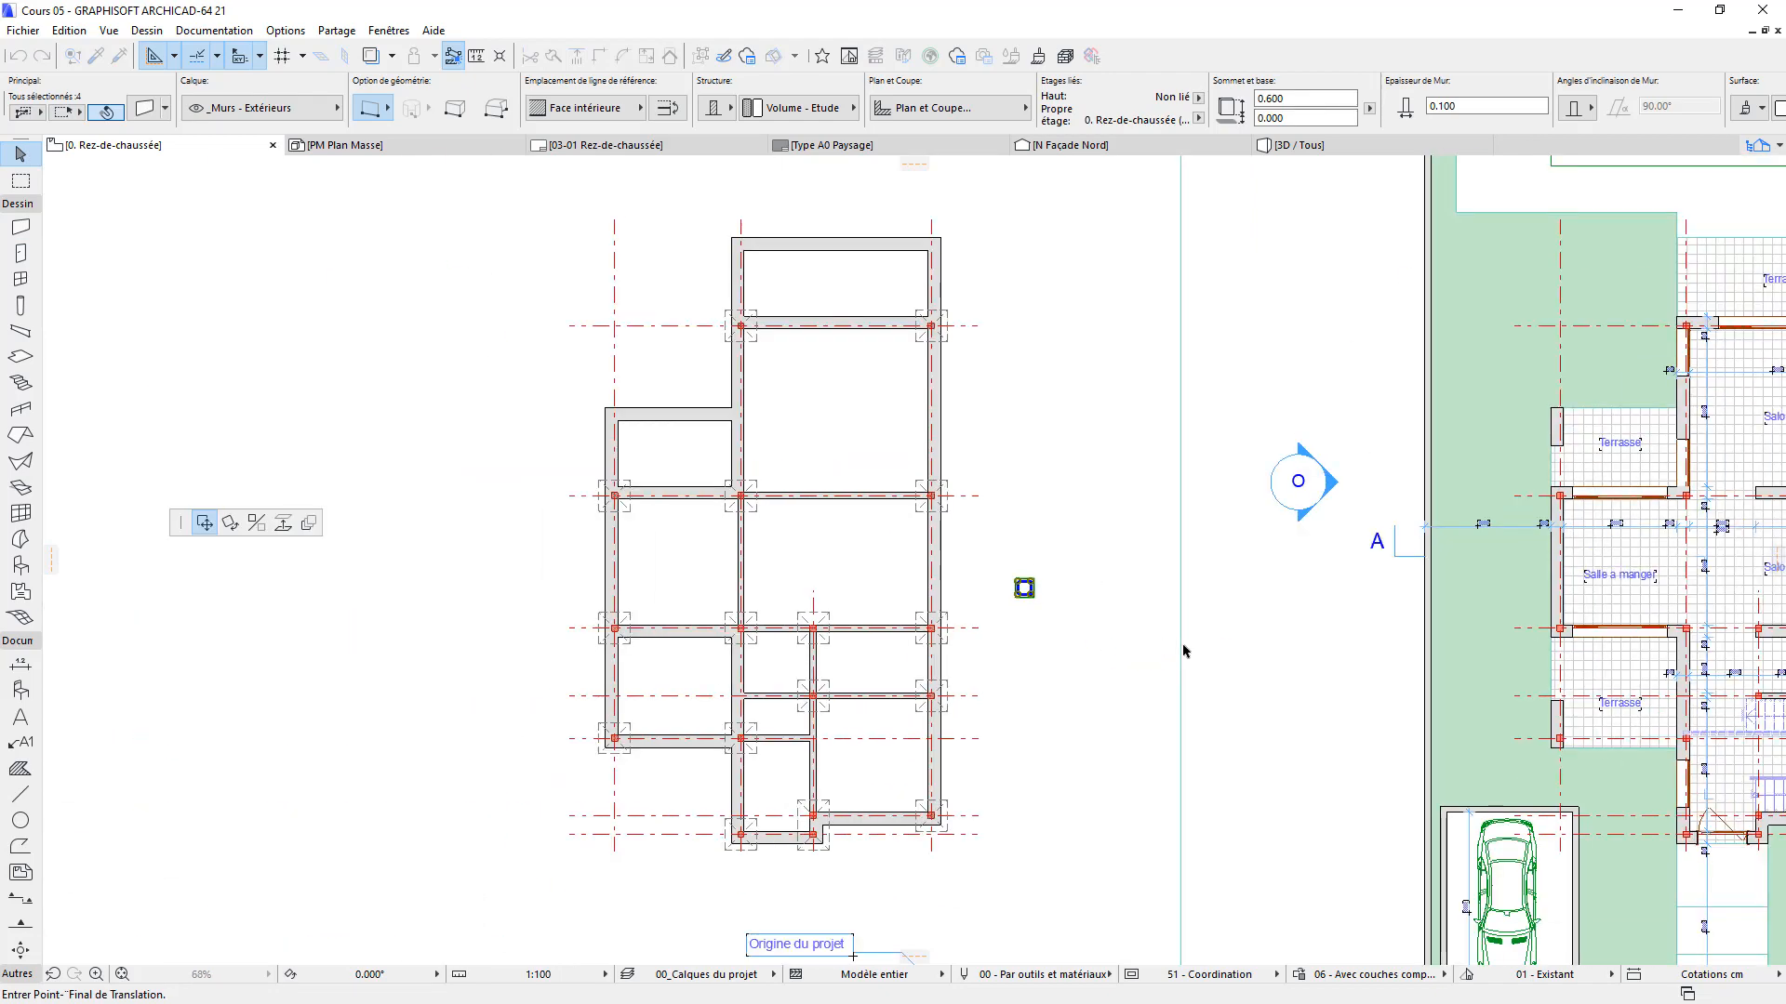
scroll(1057, 598, up, 5)
scroll(1114, 580, up, 1)
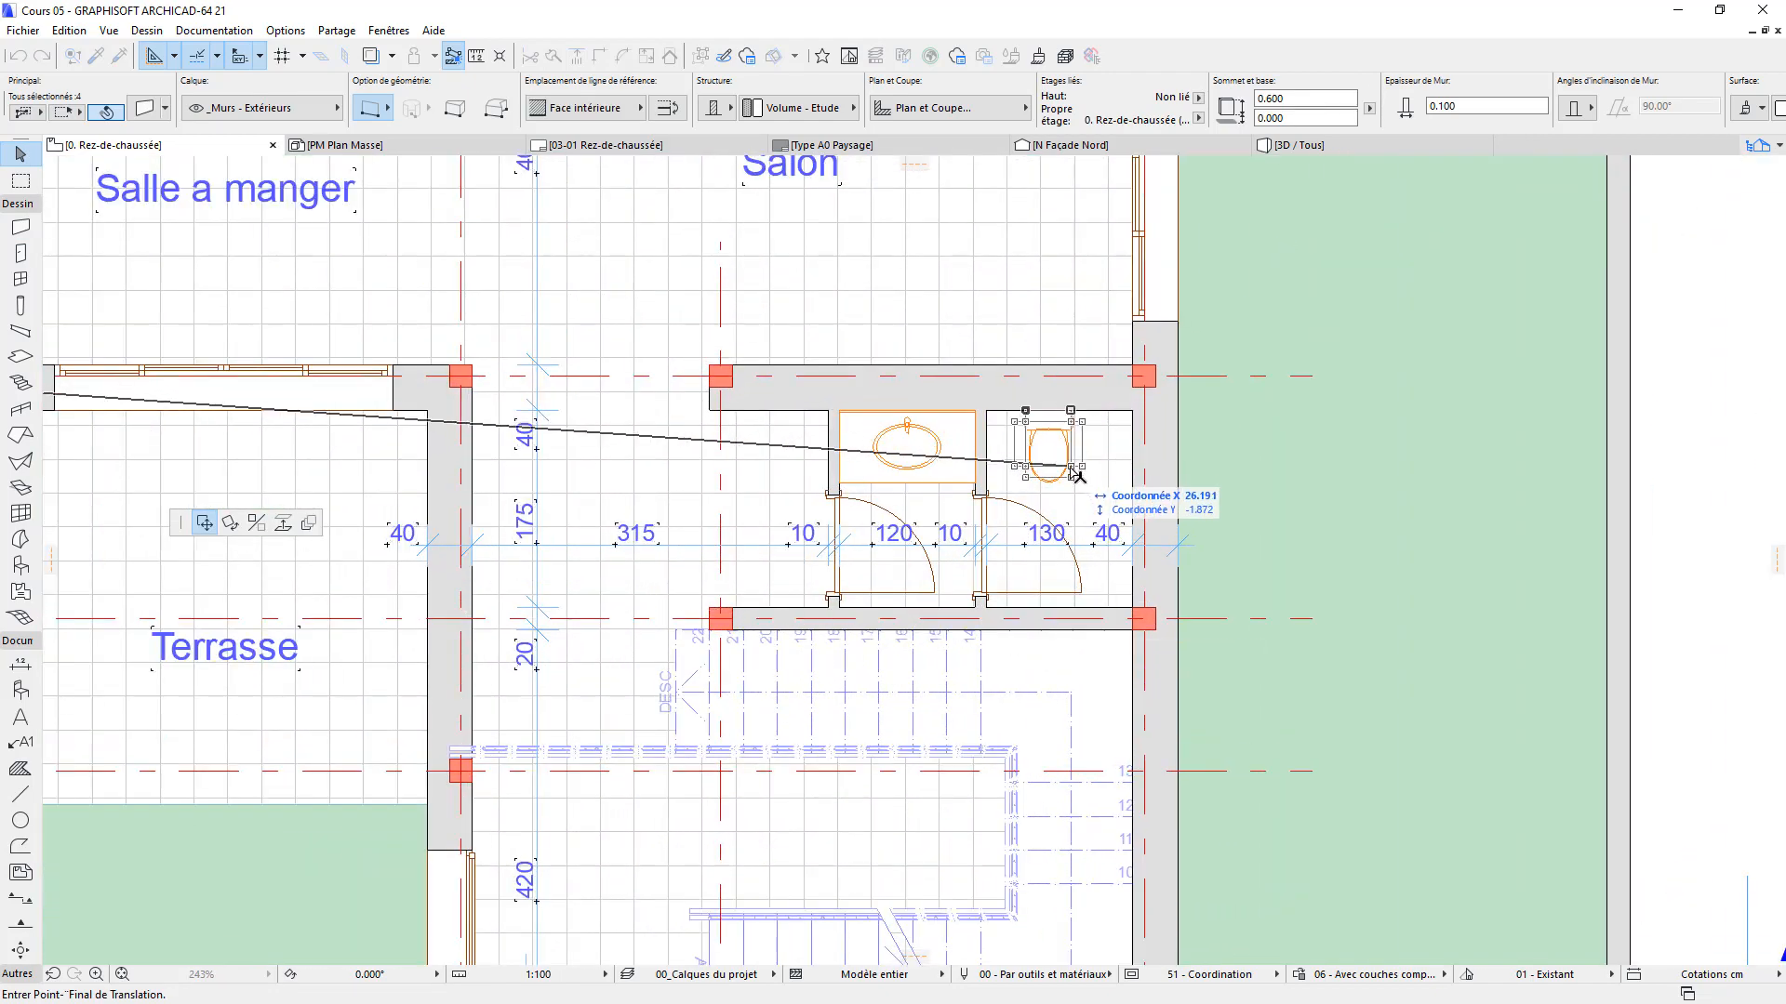
click(1074, 469)
click(1071, 468)
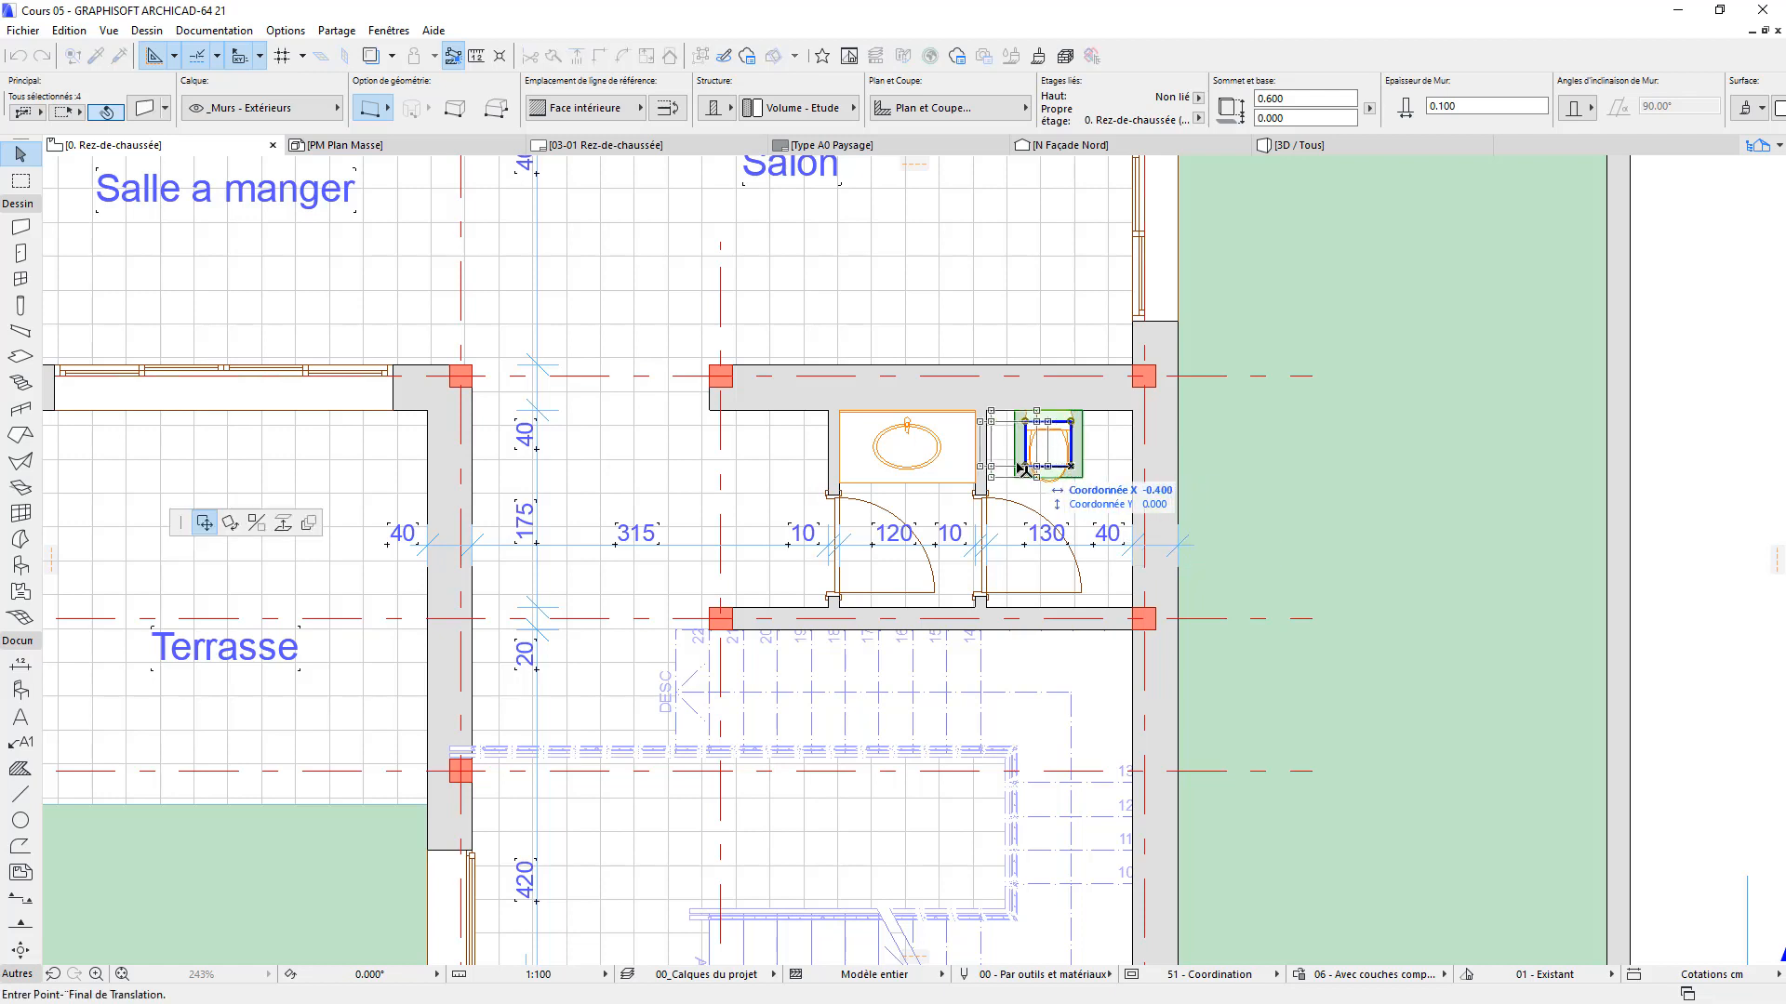
click(933, 475)
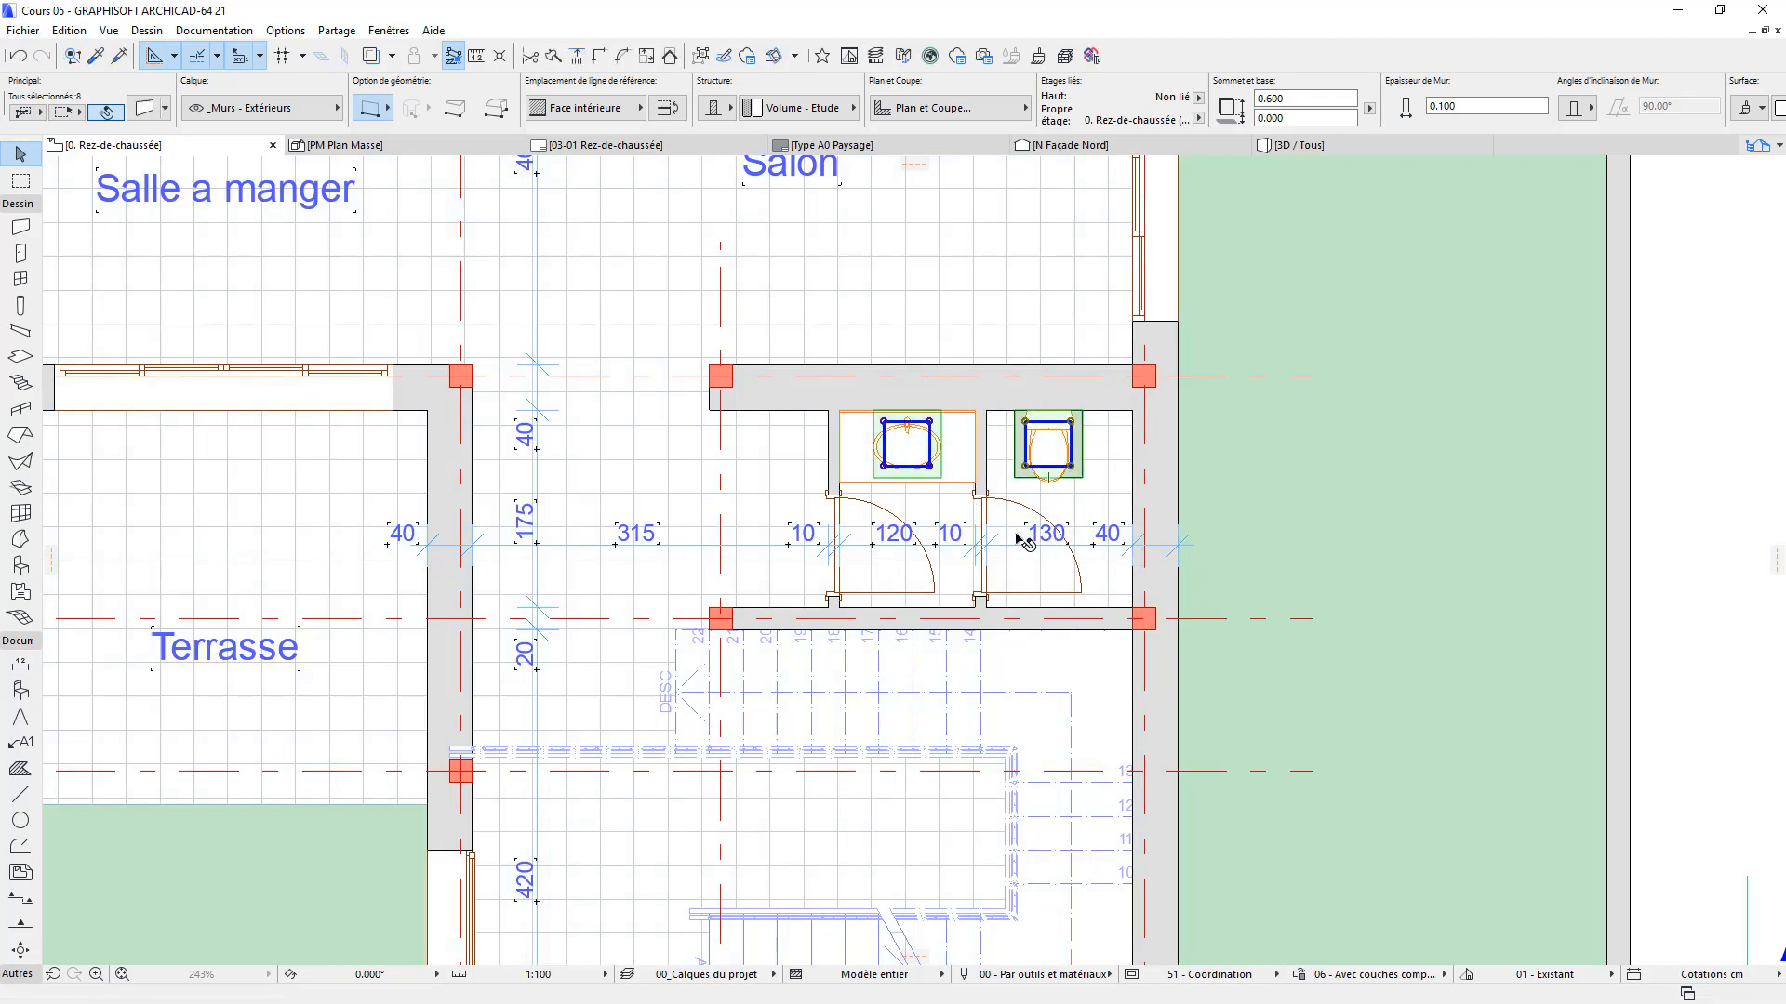
Shift both square wall boxes 30 m horizontally from the ground-floor plan into the foundation plan
scroll(1027, 552, down, 3)
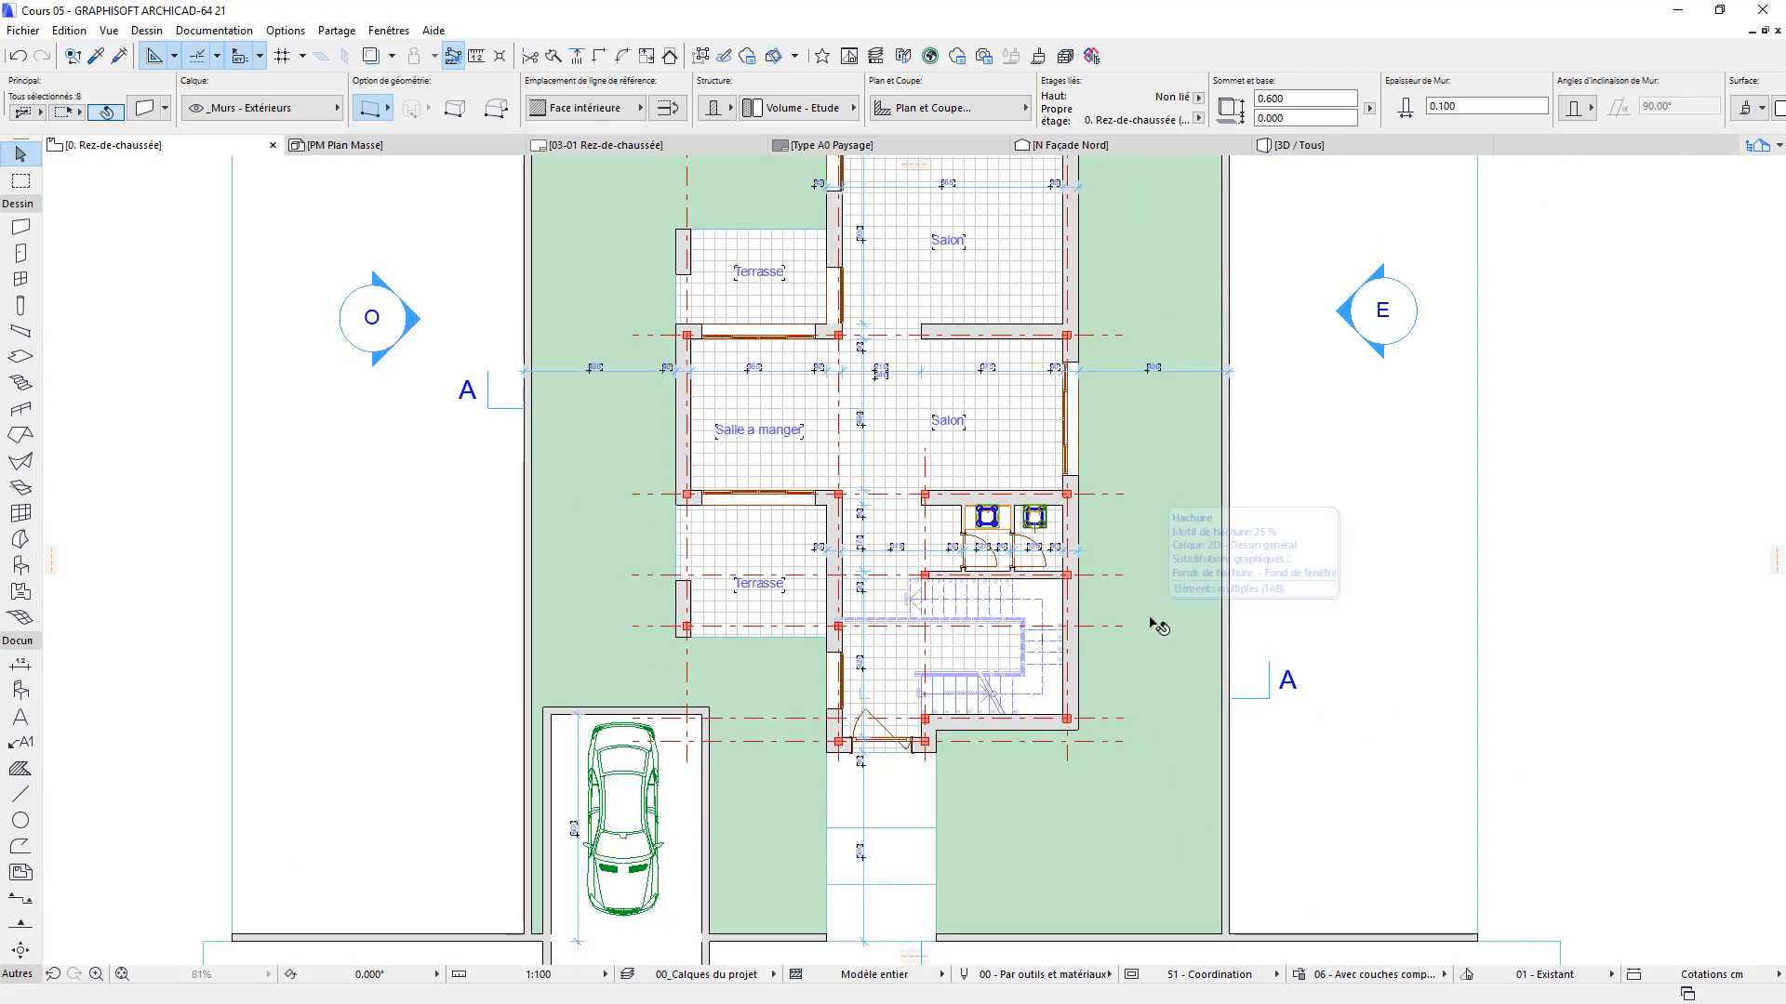
click(1042, 524)
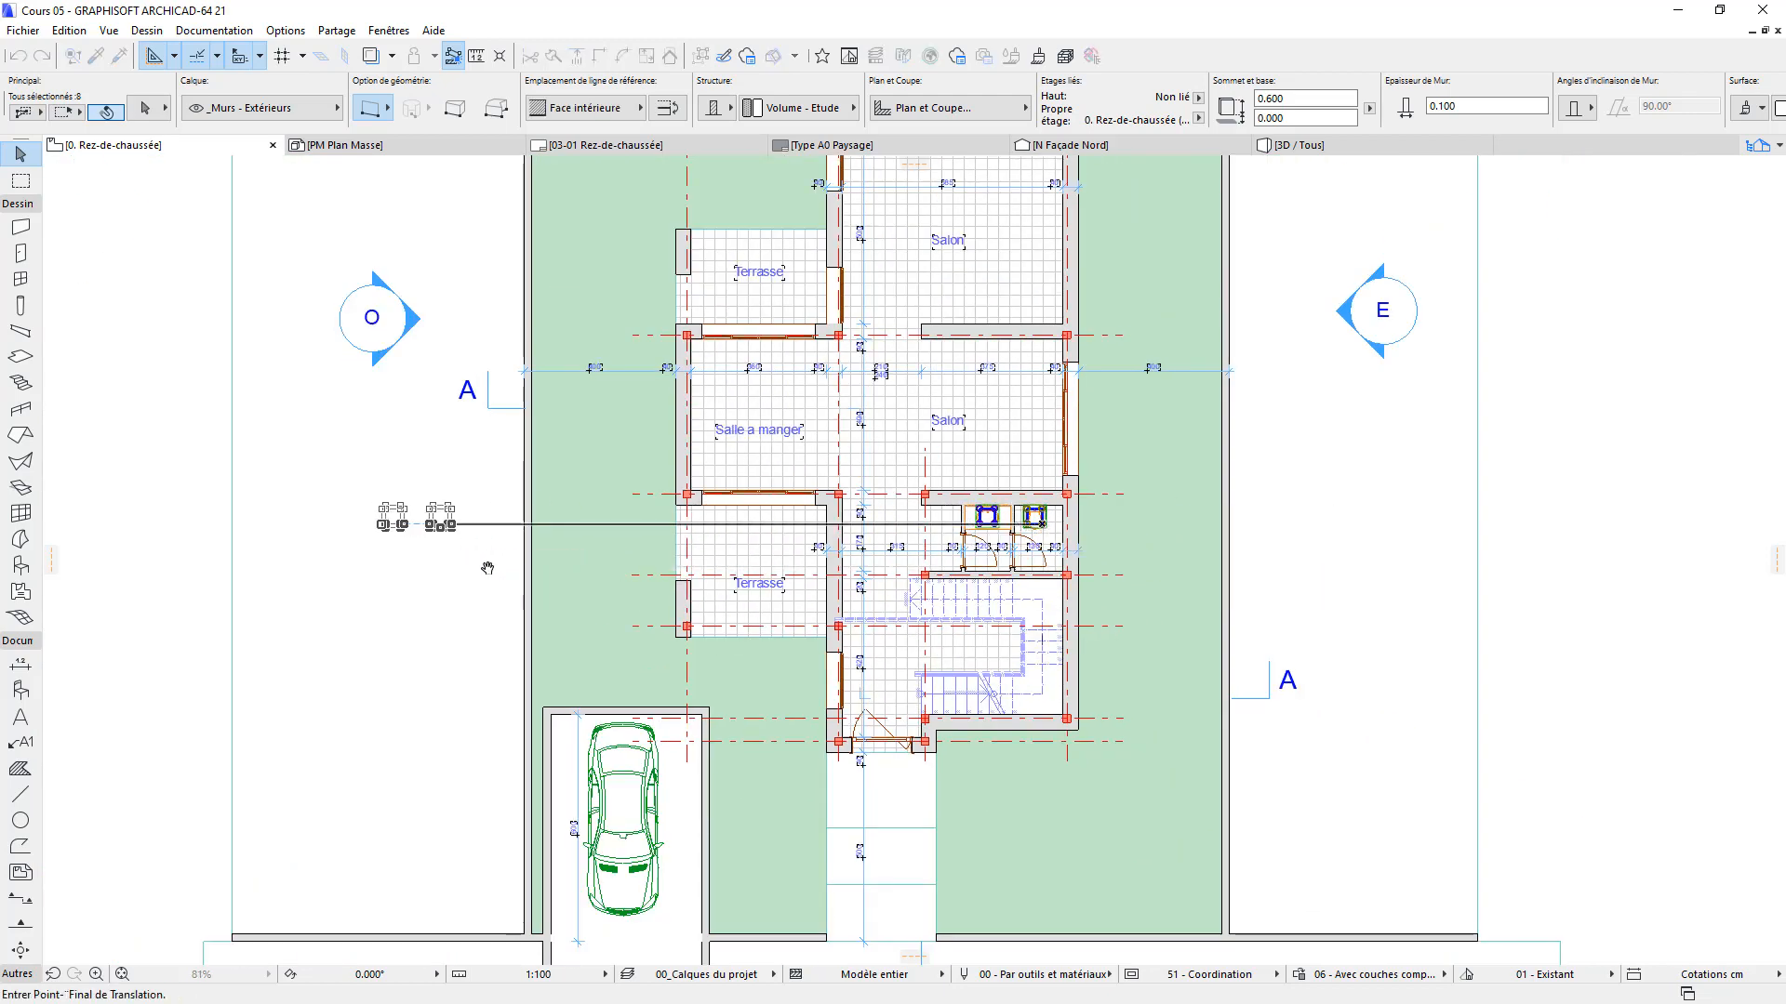
middle_drag(367, 537, 1335, 596)
text(r)
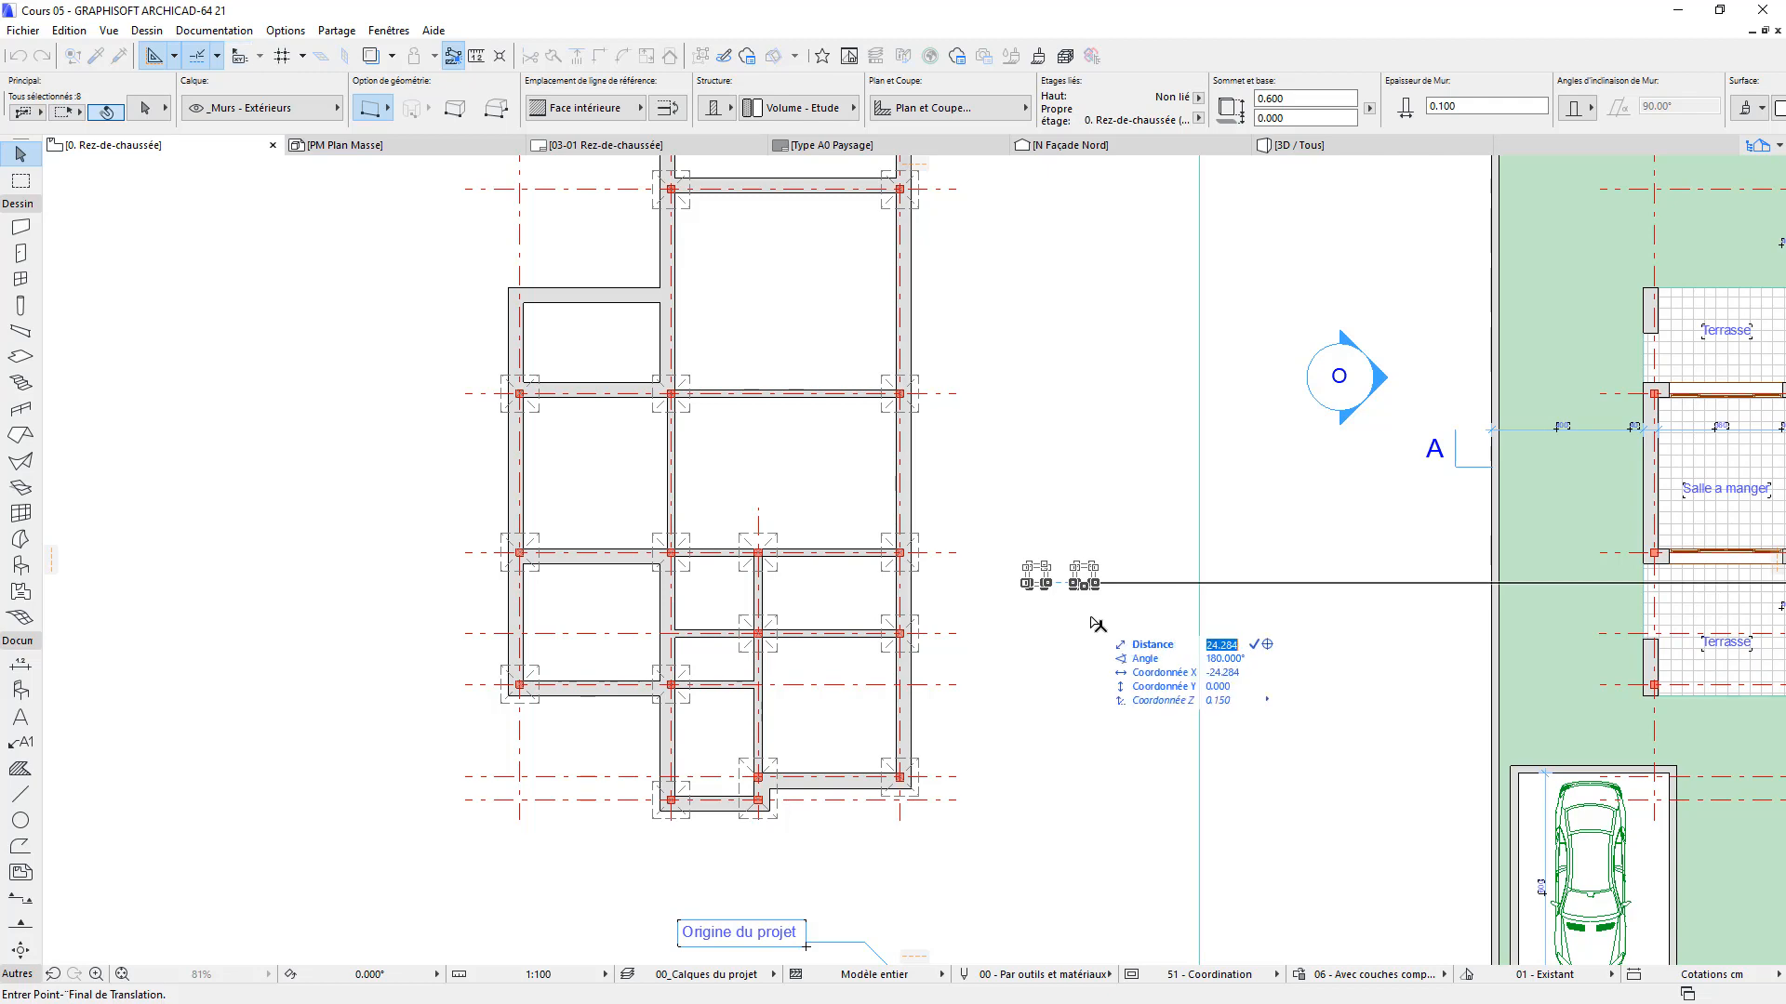
text(30)
key(Return)
click(991, 604)
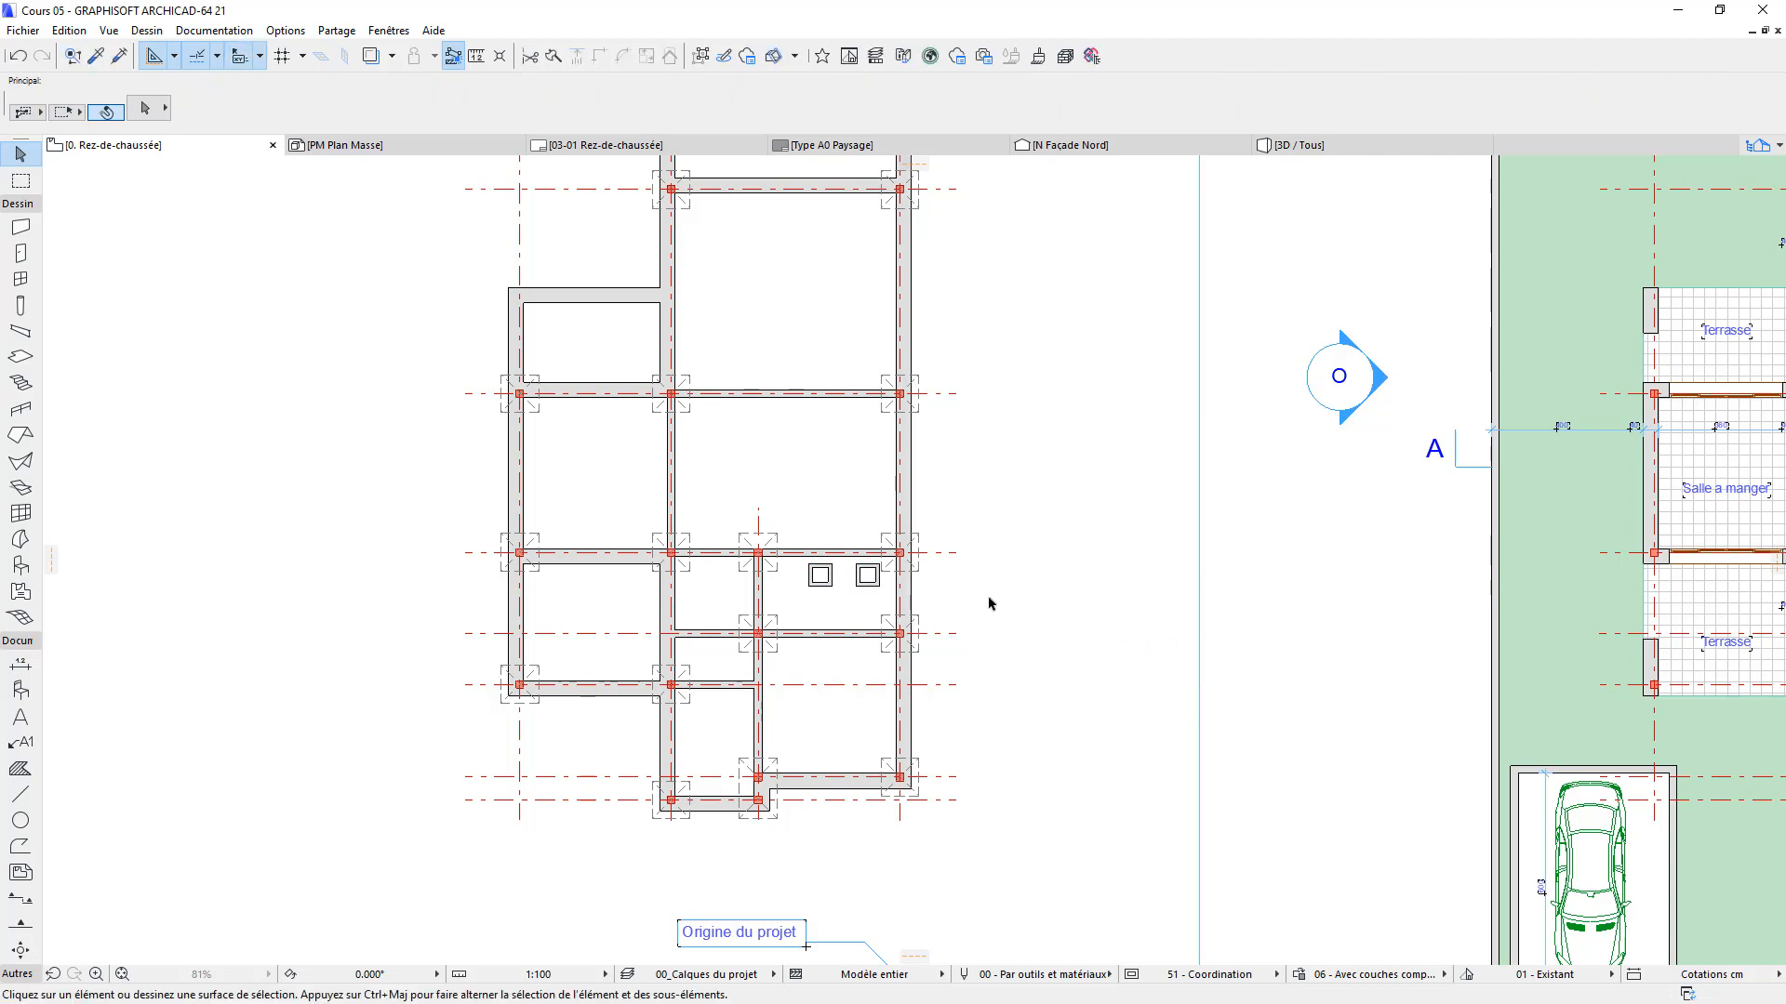
Draw dashed lines with end arrows from the first square box to the second, and from the second out past the exterior wall
middle_drag(986, 695, 678, 538)
scroll(865, 532, down, 2)
scroll(462, 517, up, 5)
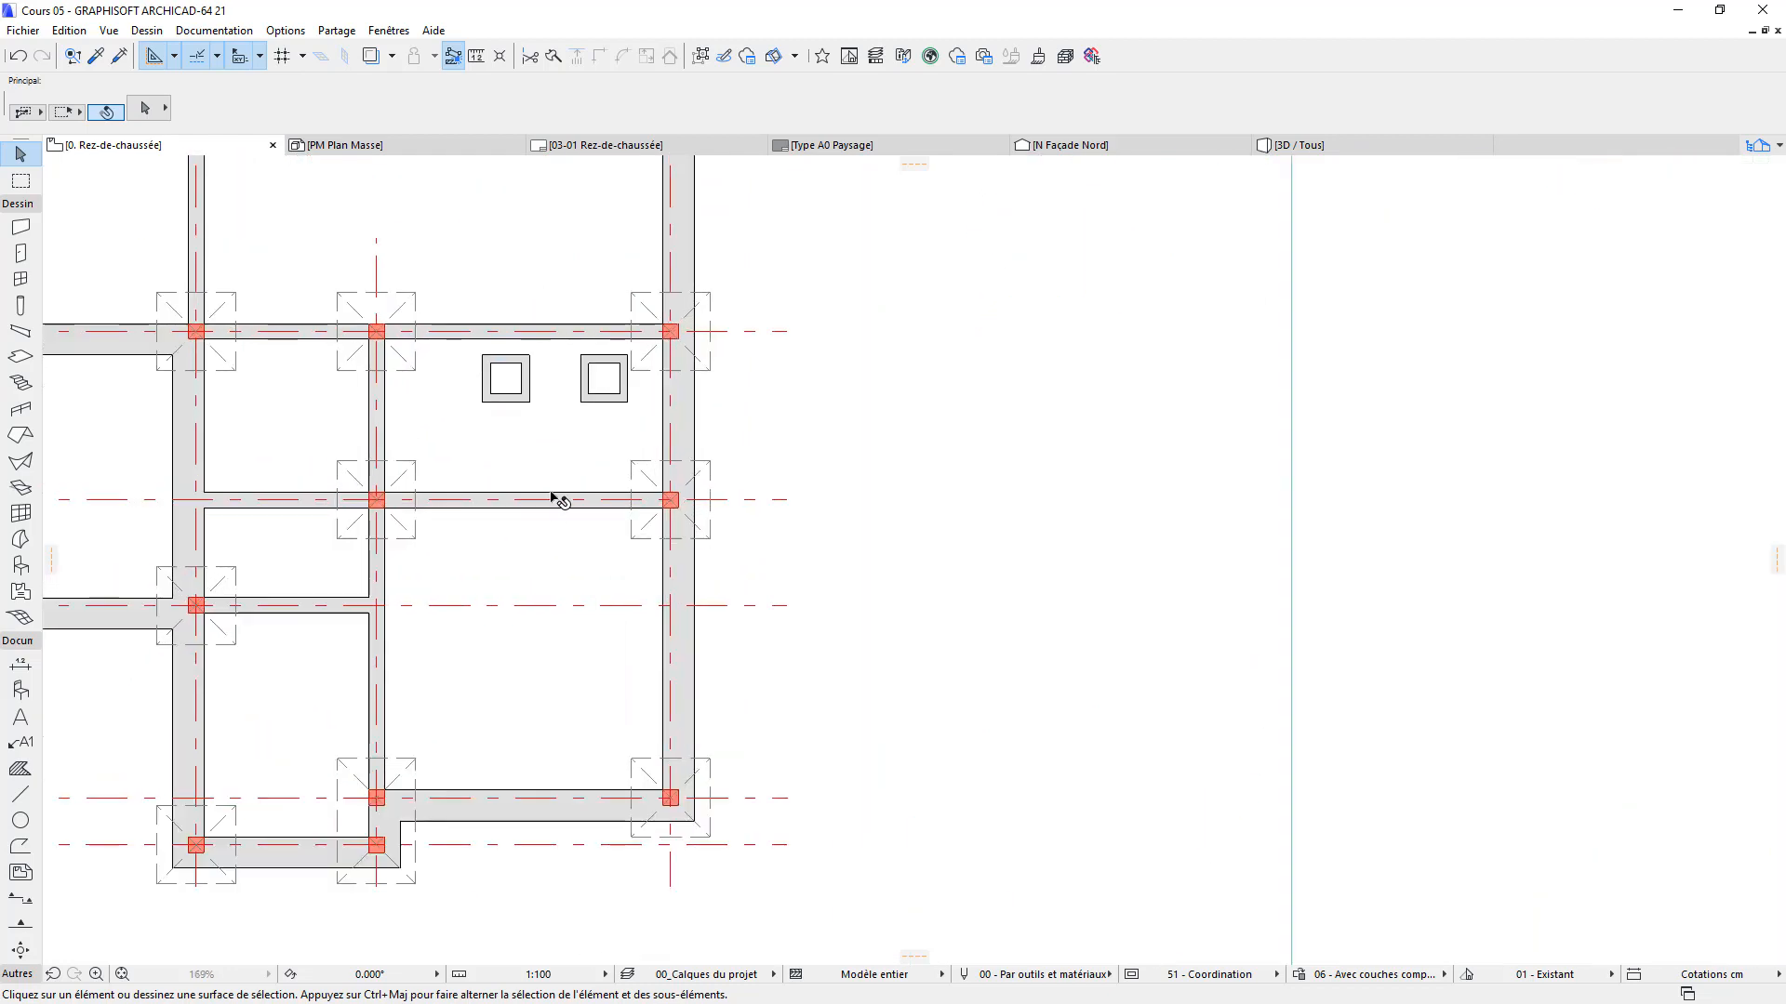
click(20, 796)
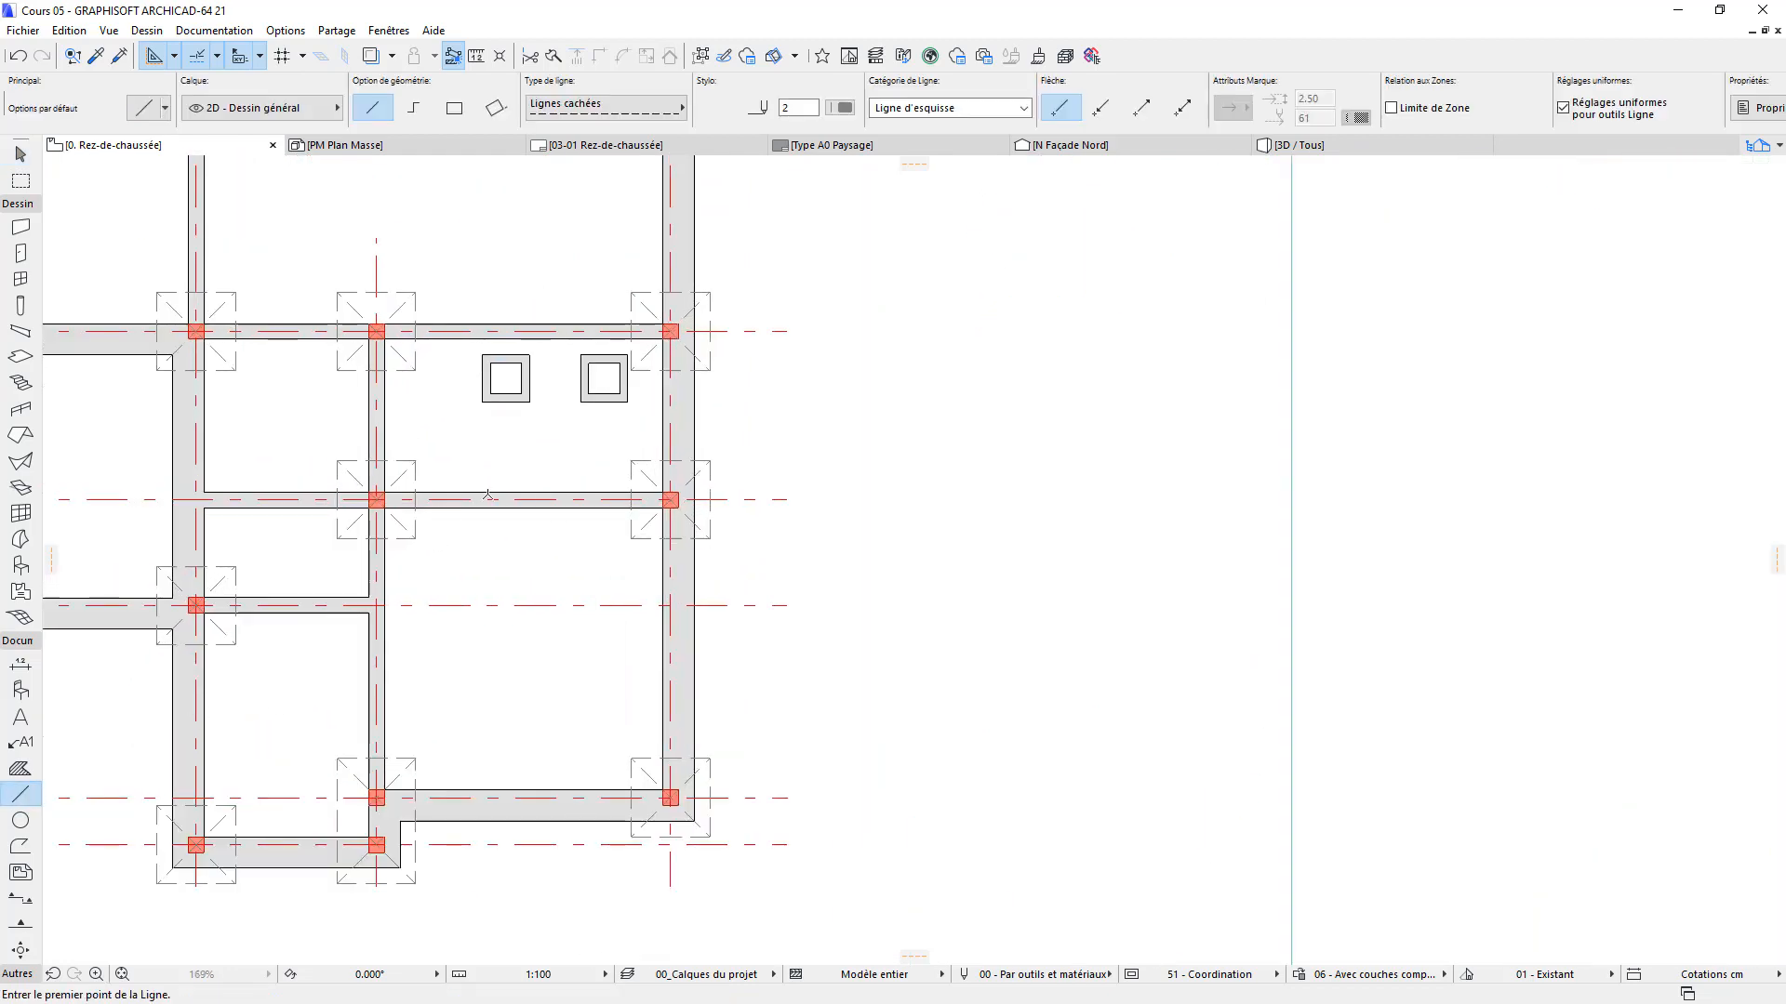
click(530, 379)
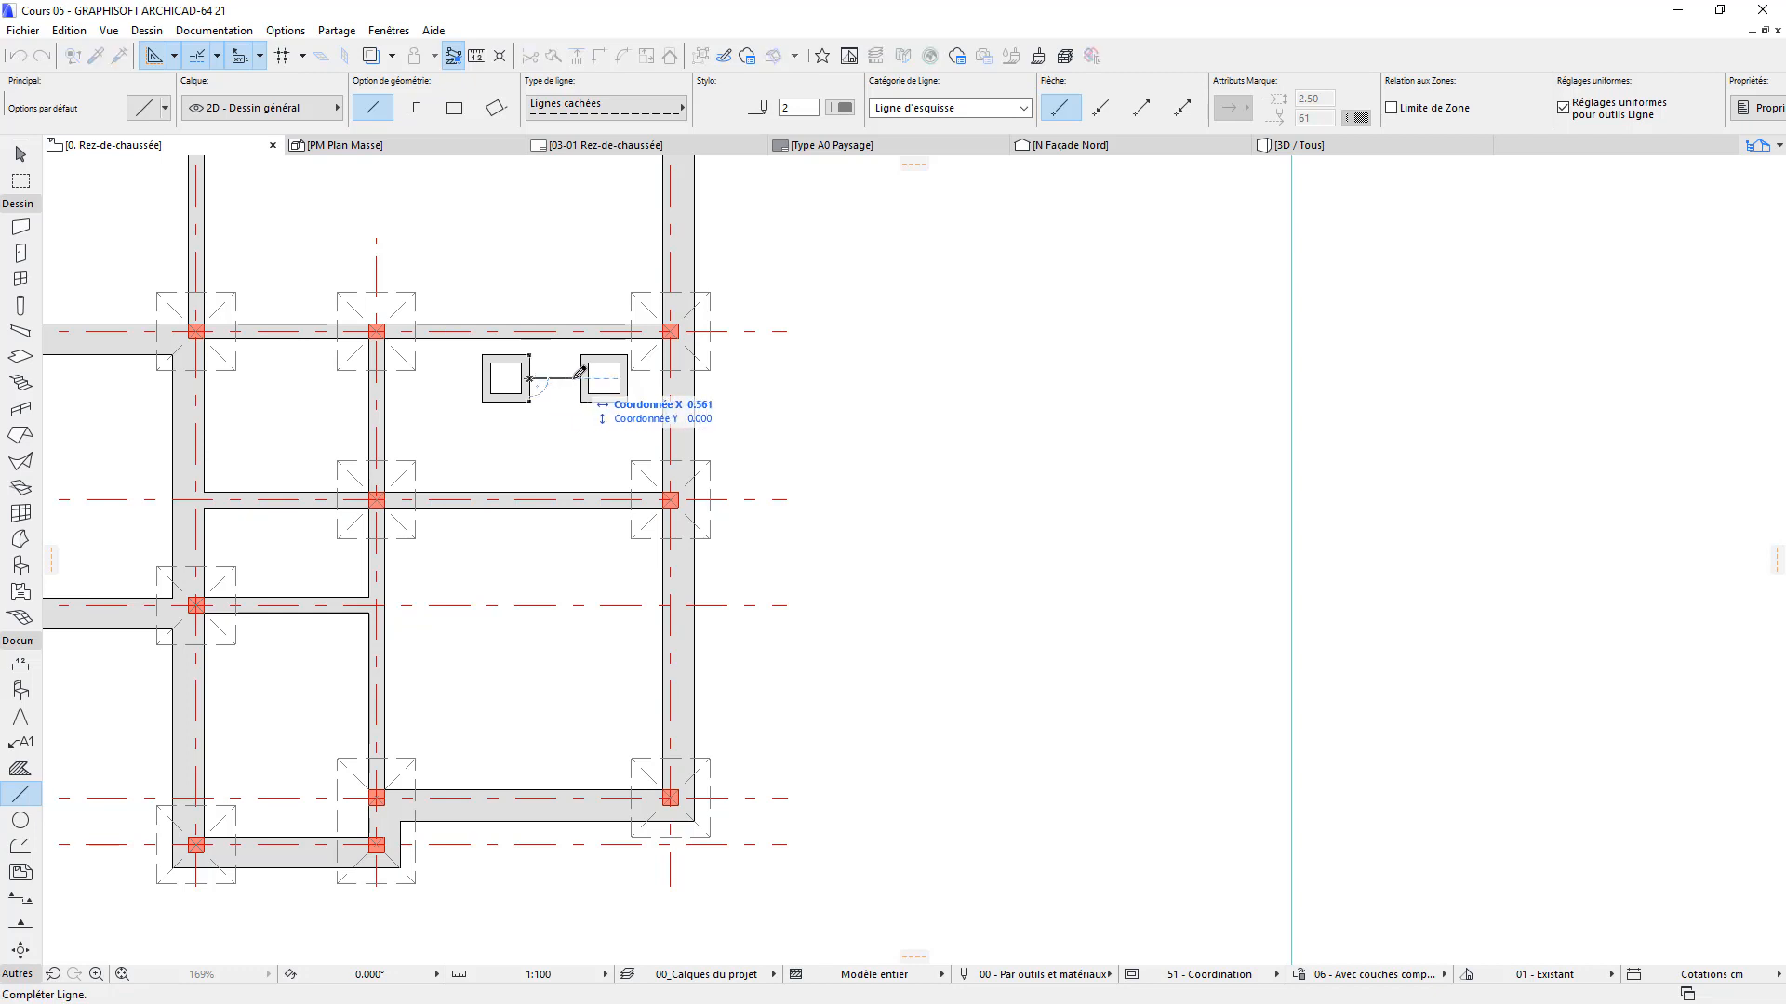
click(1141, 108)
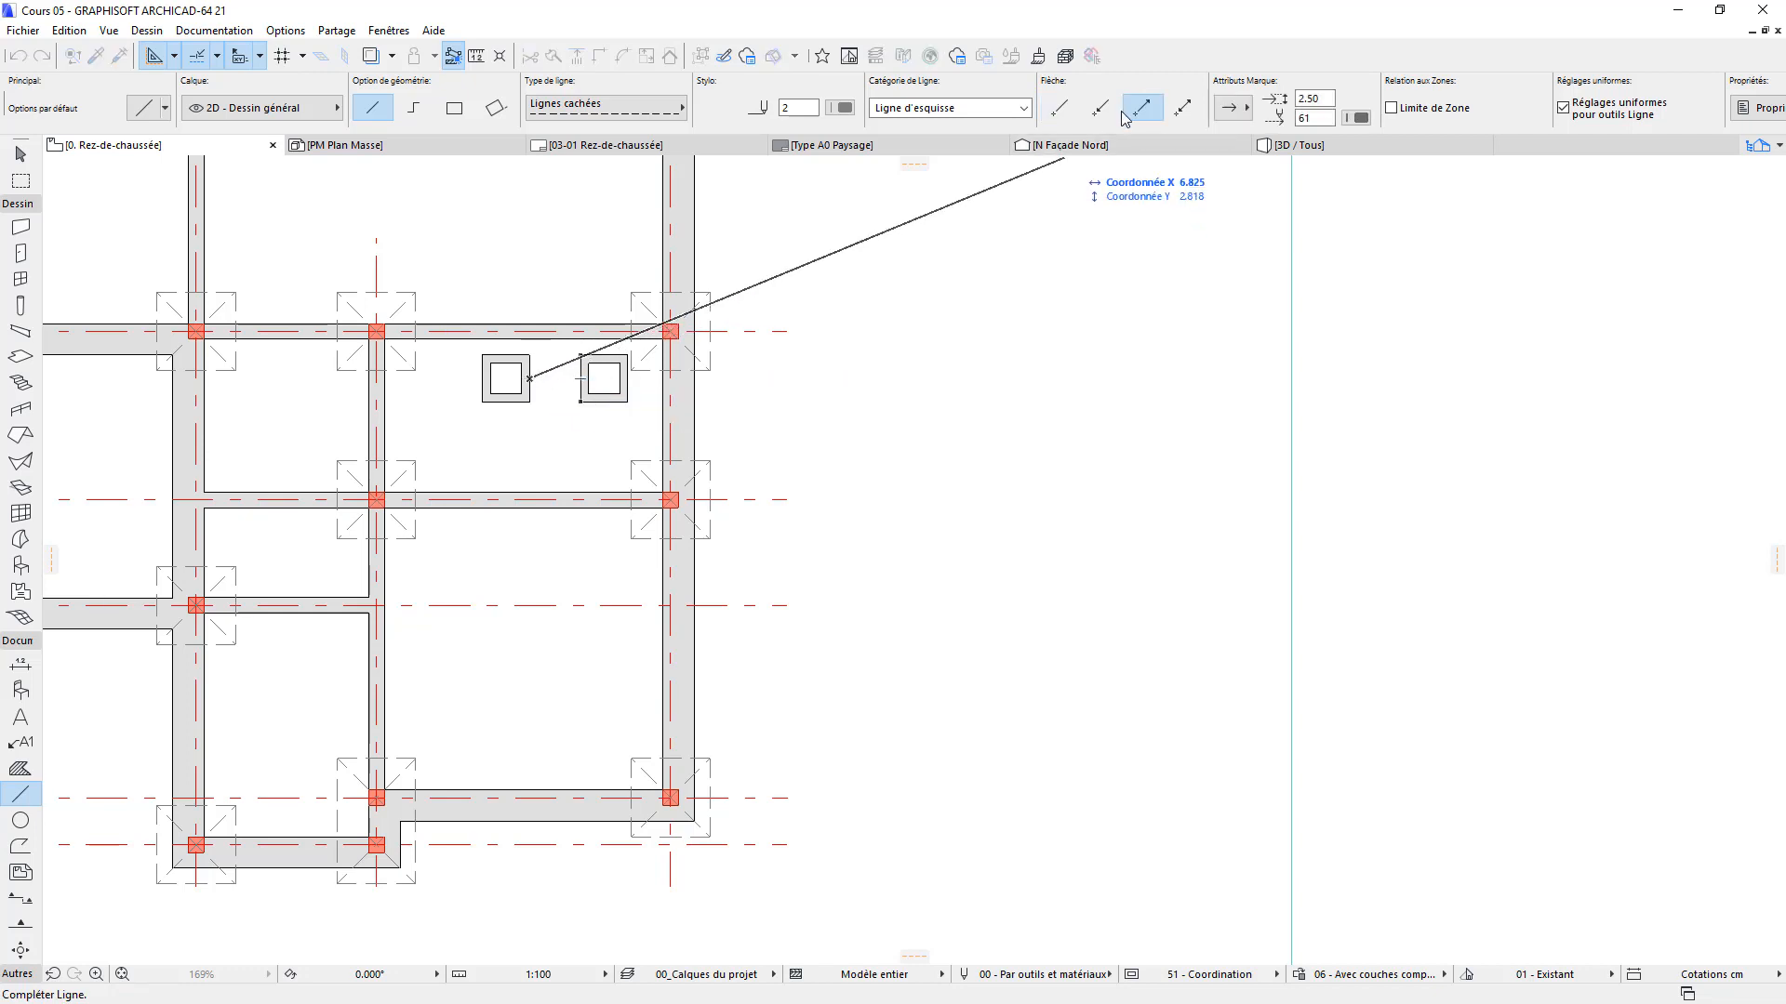
click(580, 379)
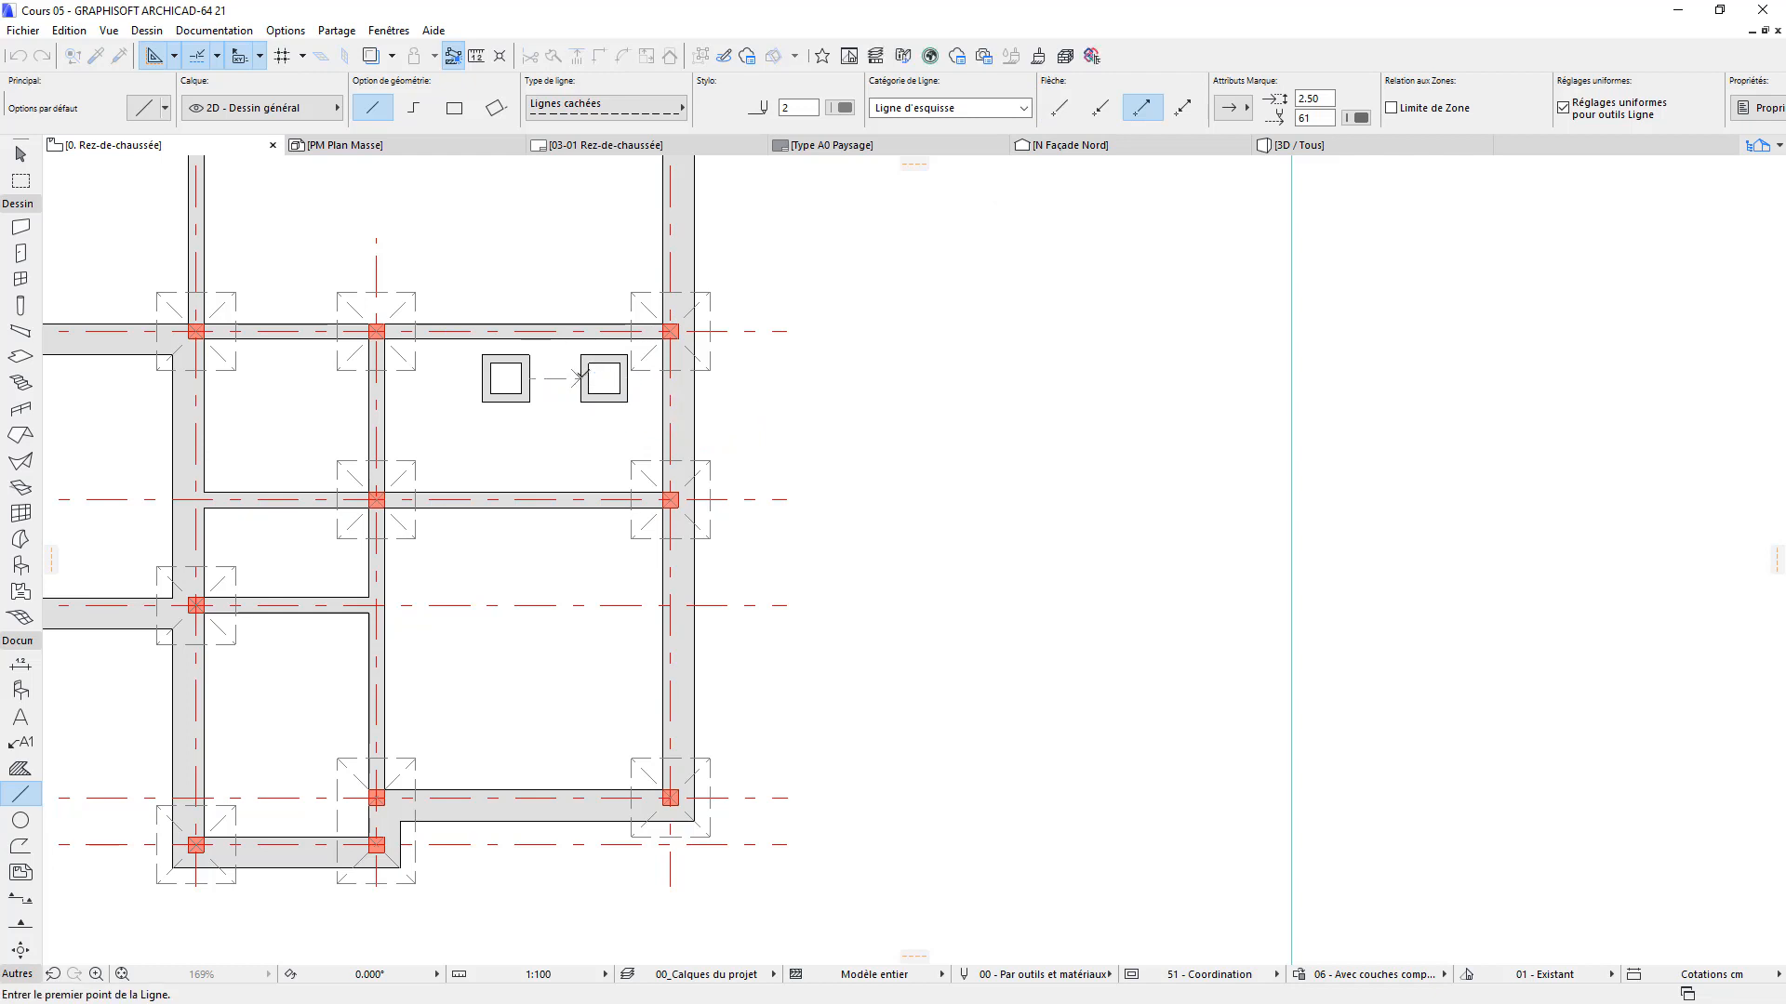
click(628, 378)
click(754, 379)
Change the arrowheads of both dashed connecting lines to the solid filled triangle style
click(20, 153)
scroll(651, 352, up, 3)
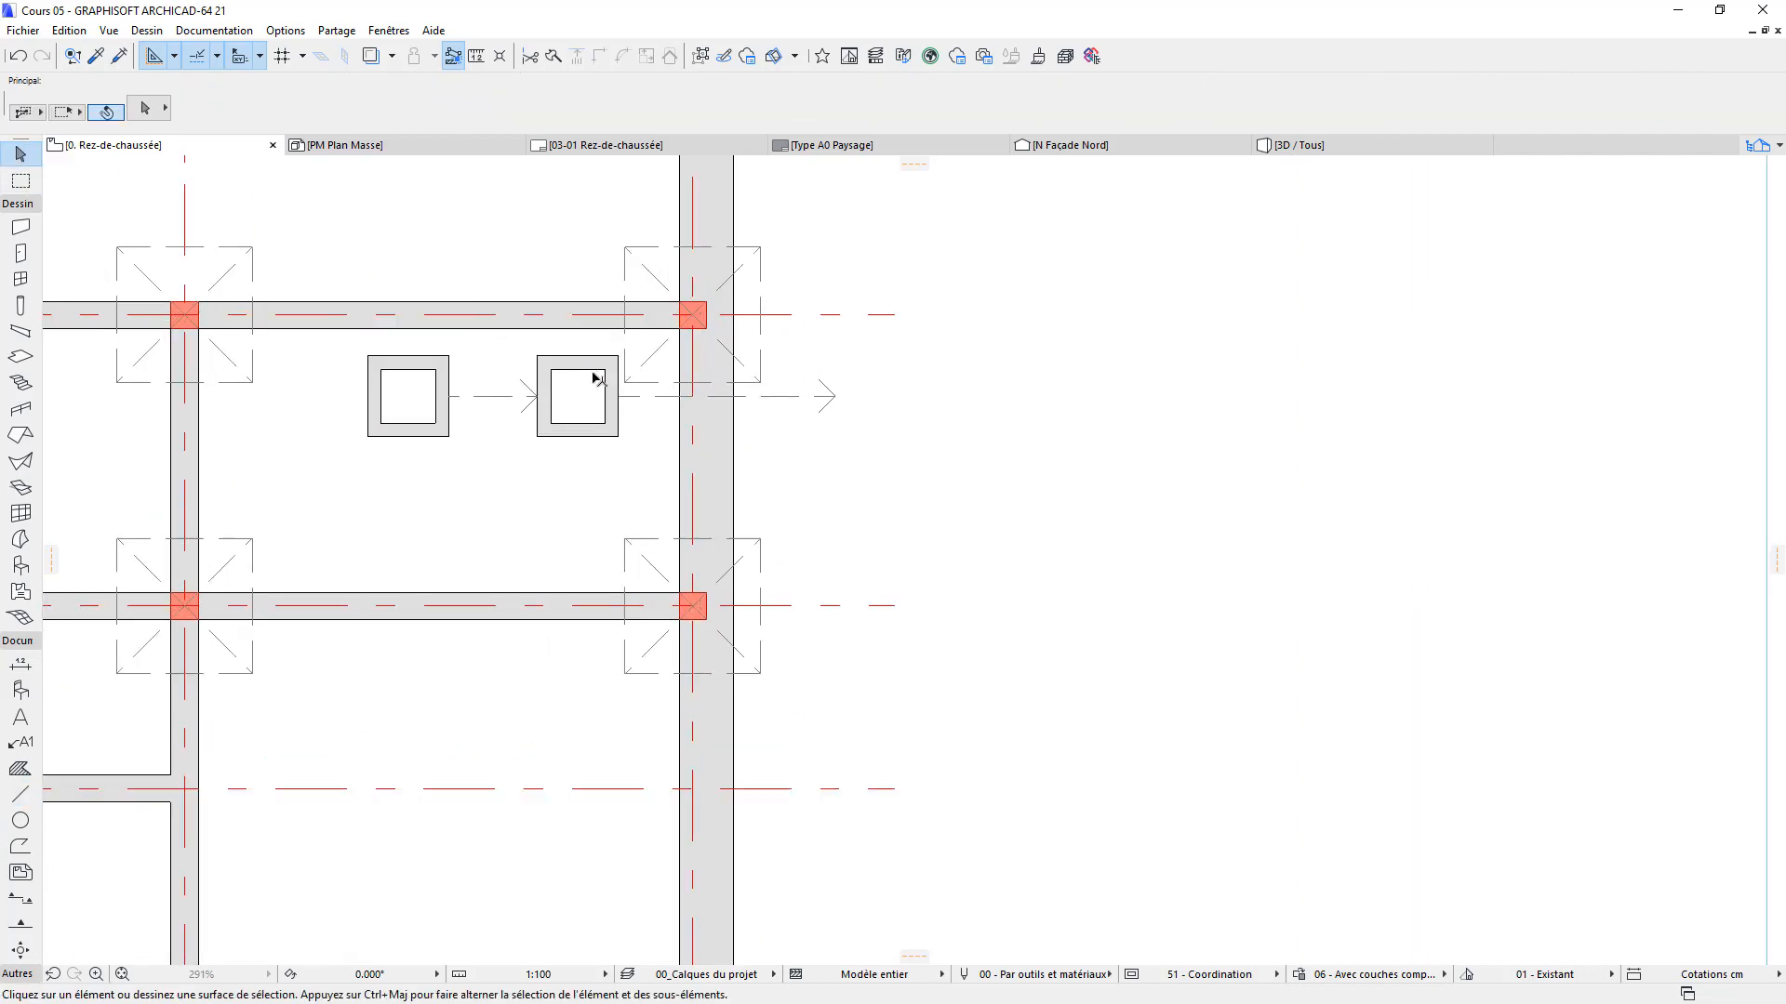
click(509, 400)
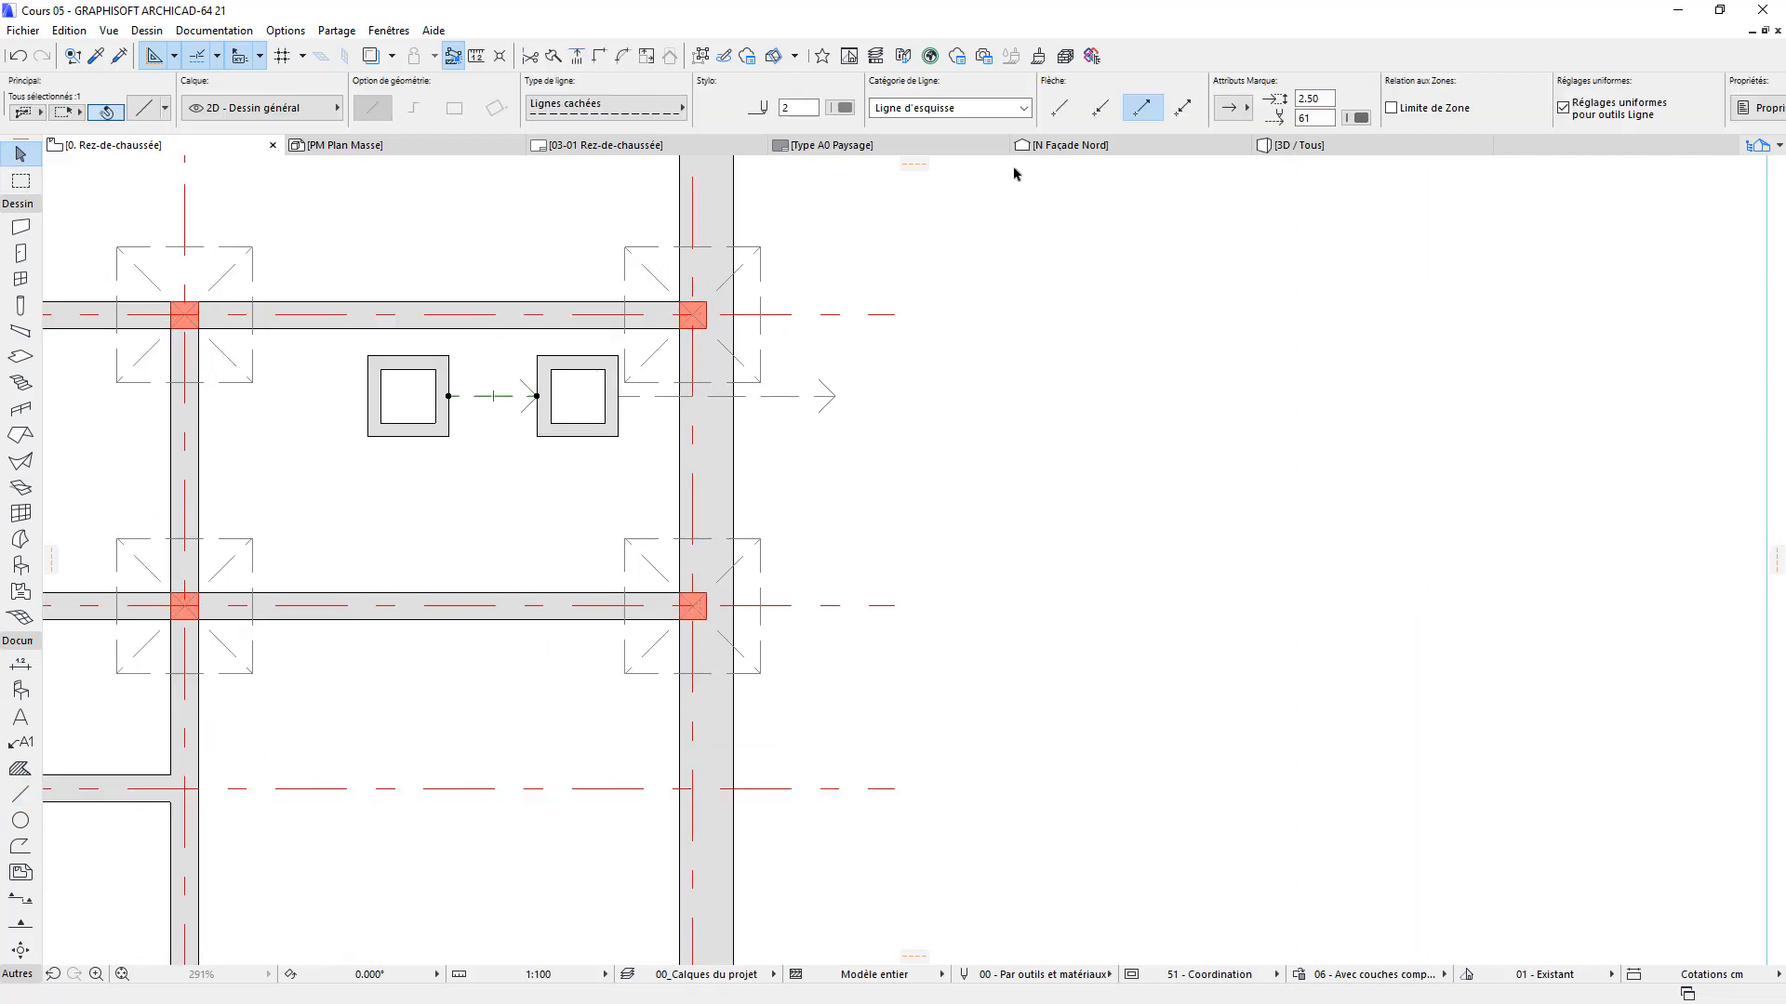
click(1233, 108)
click(1292, 70)
alt+click(490, 395)
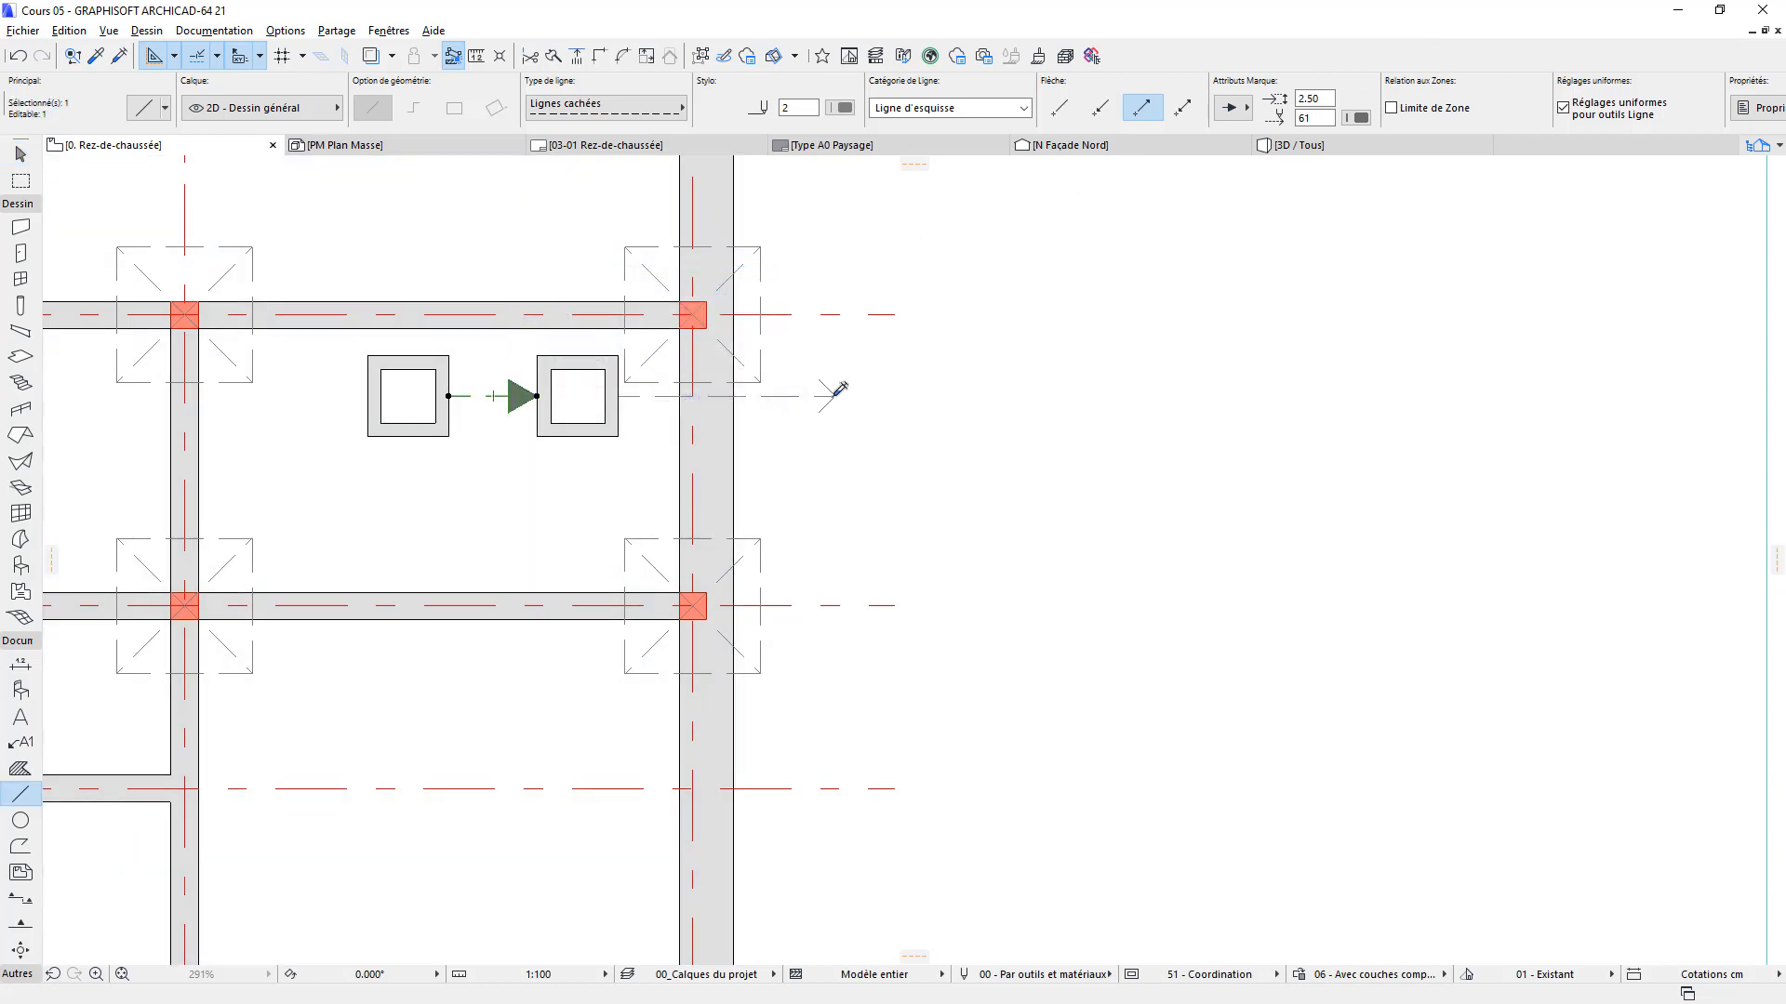
Copy the second square wall box to the tip of the outgoing arrow outside the exterior wall
click(20, 153)
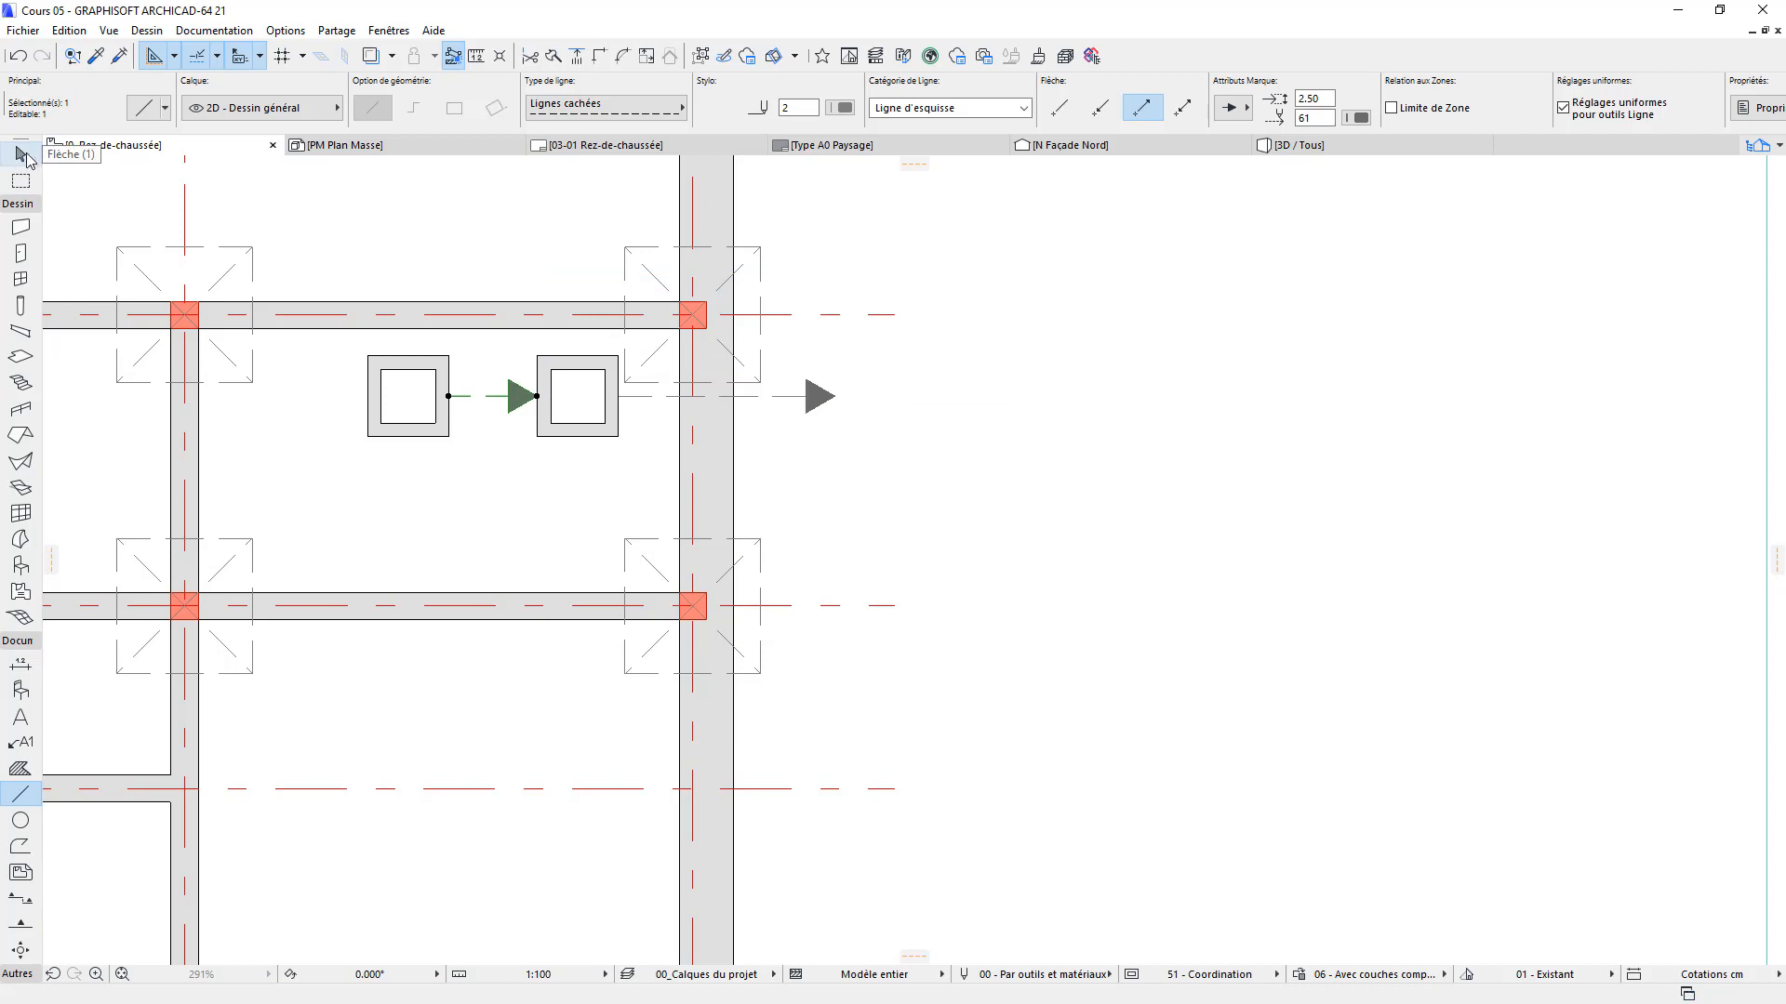
click(537, 435)
drag(537, 436, 840, 398)
click(912, 482)
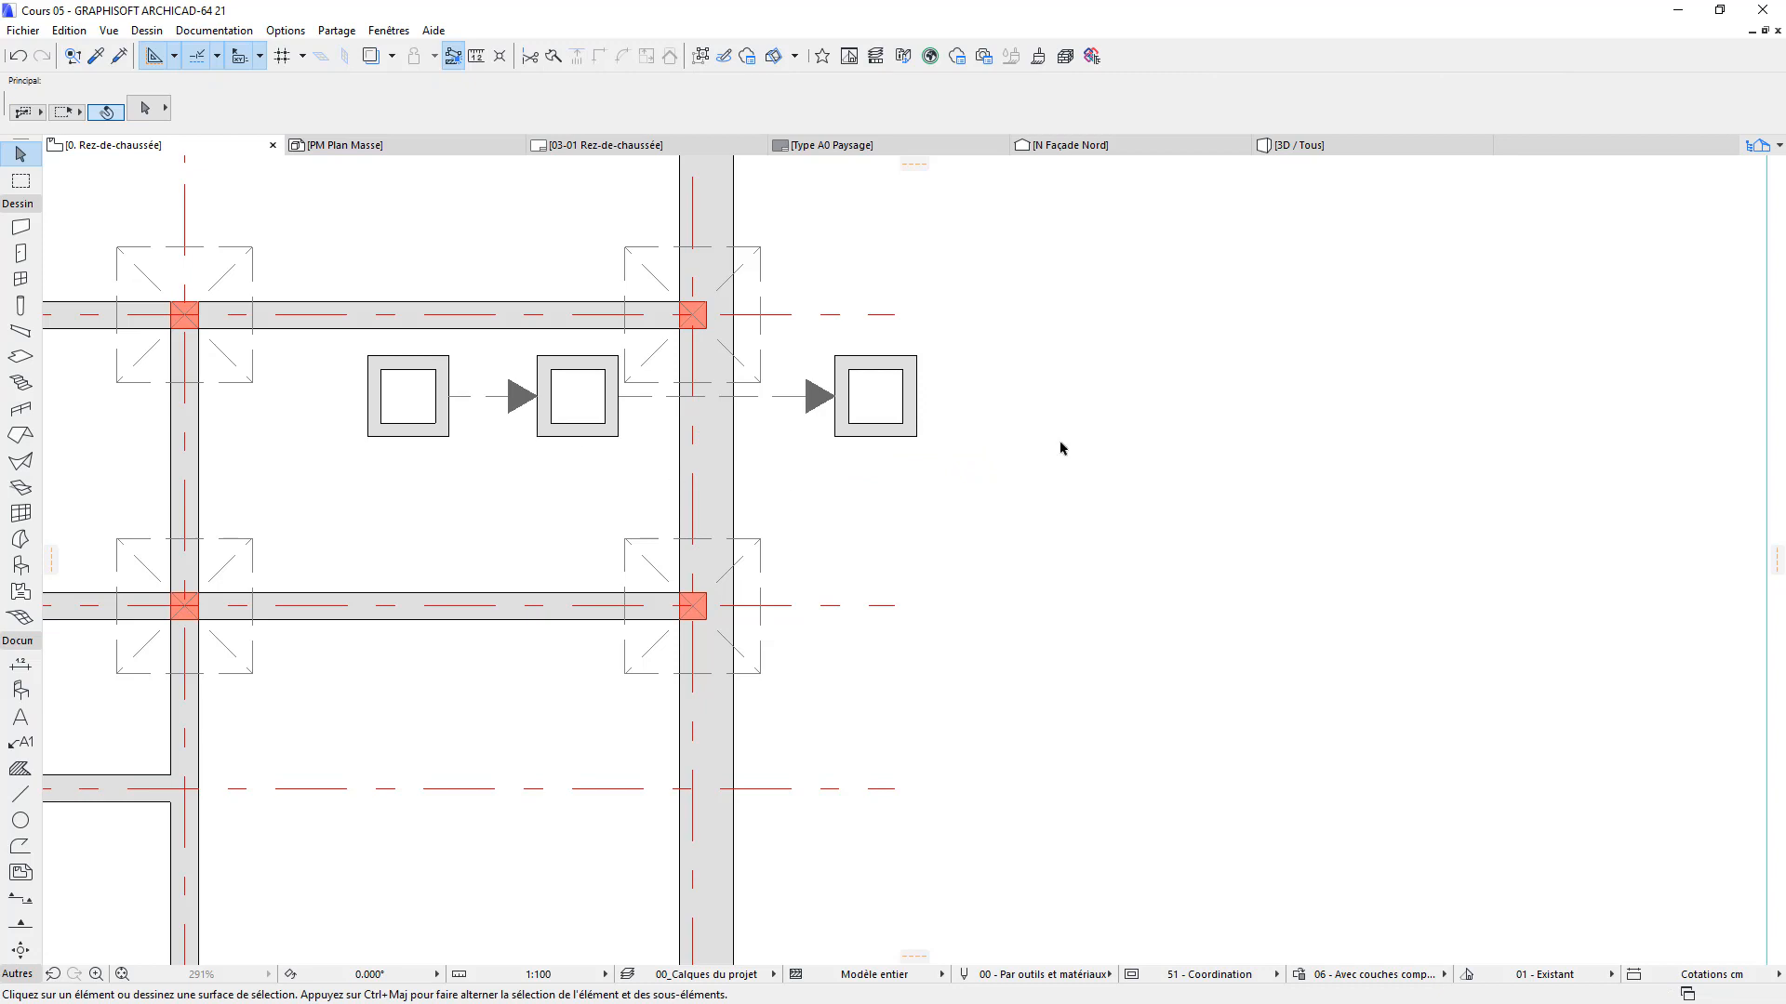
scroll(949, 493, down, 4)
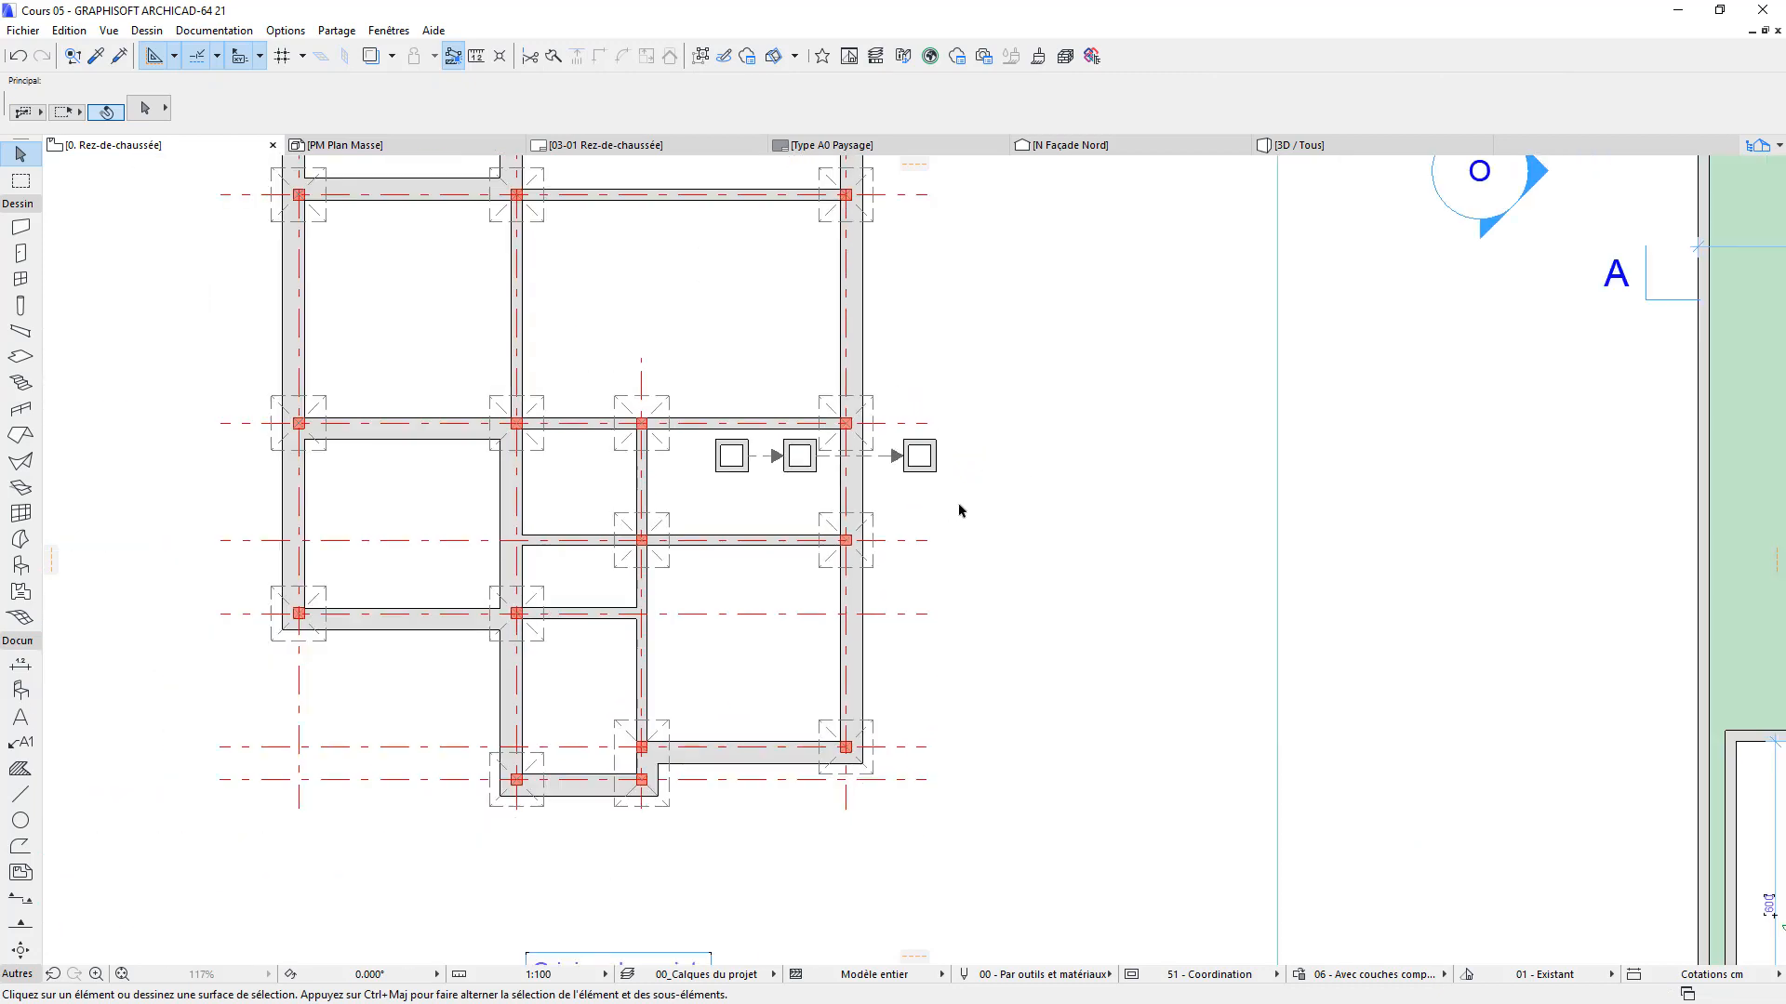
scroll(967, 510, up, 1)
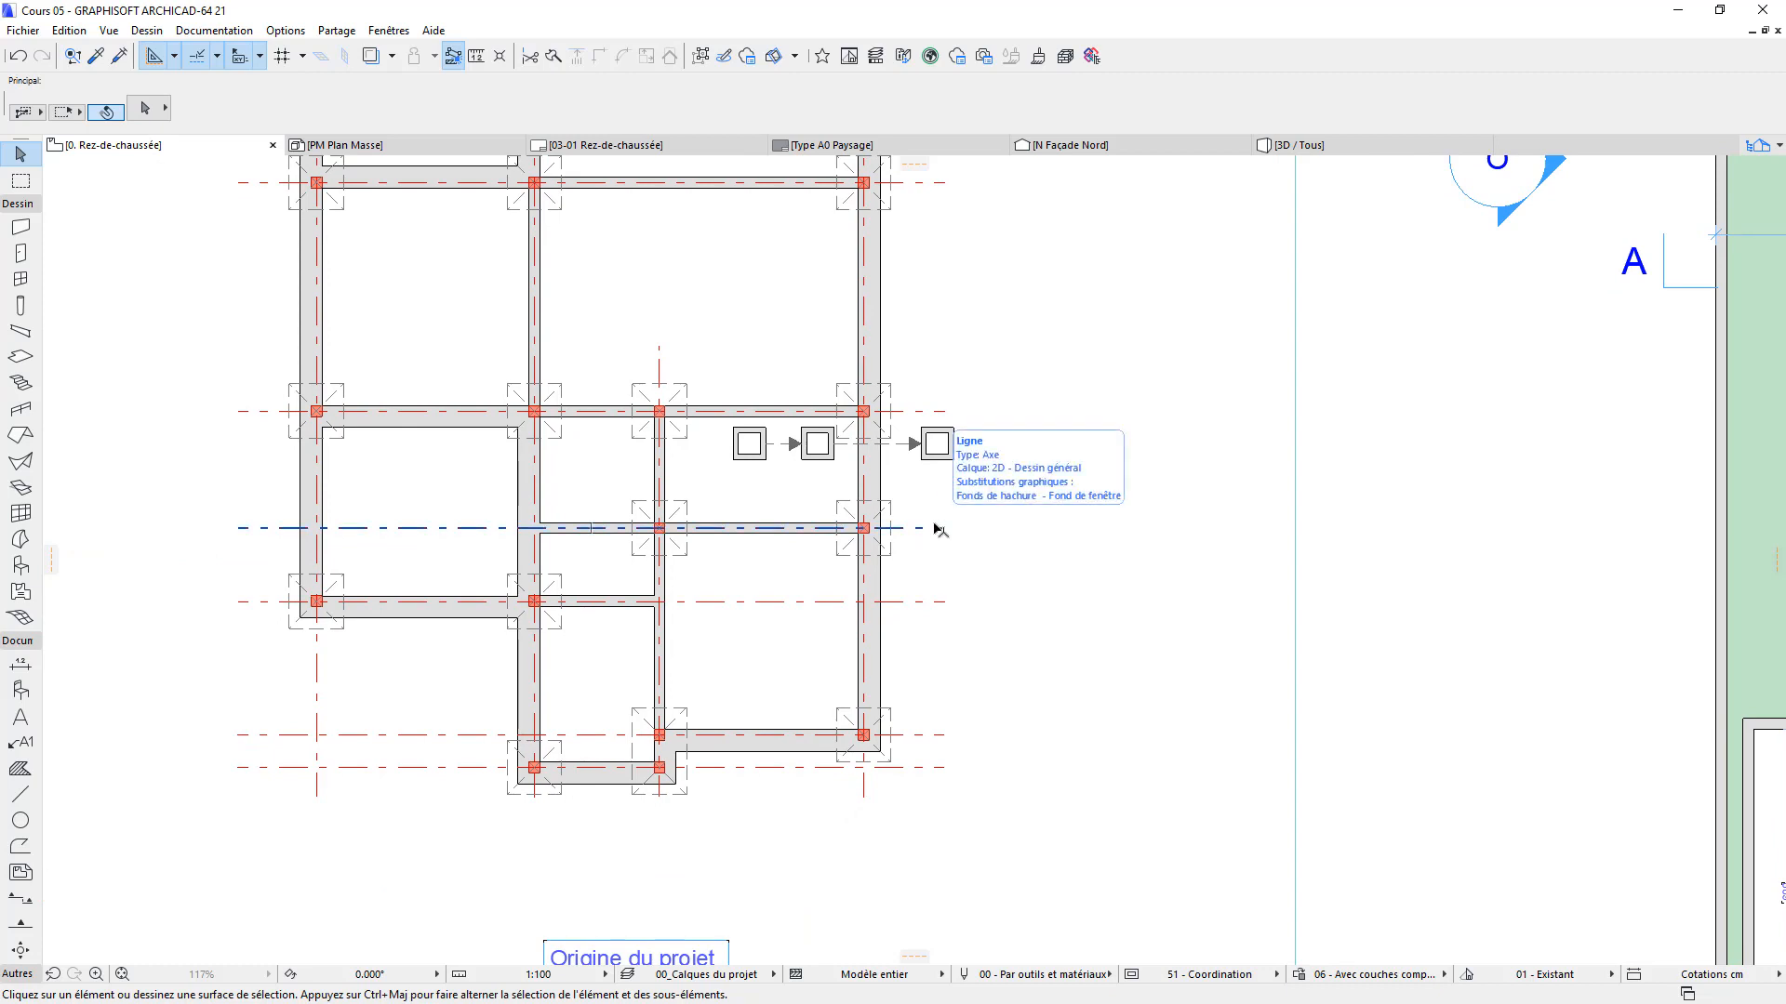
scroll(901, 462, up, 3)
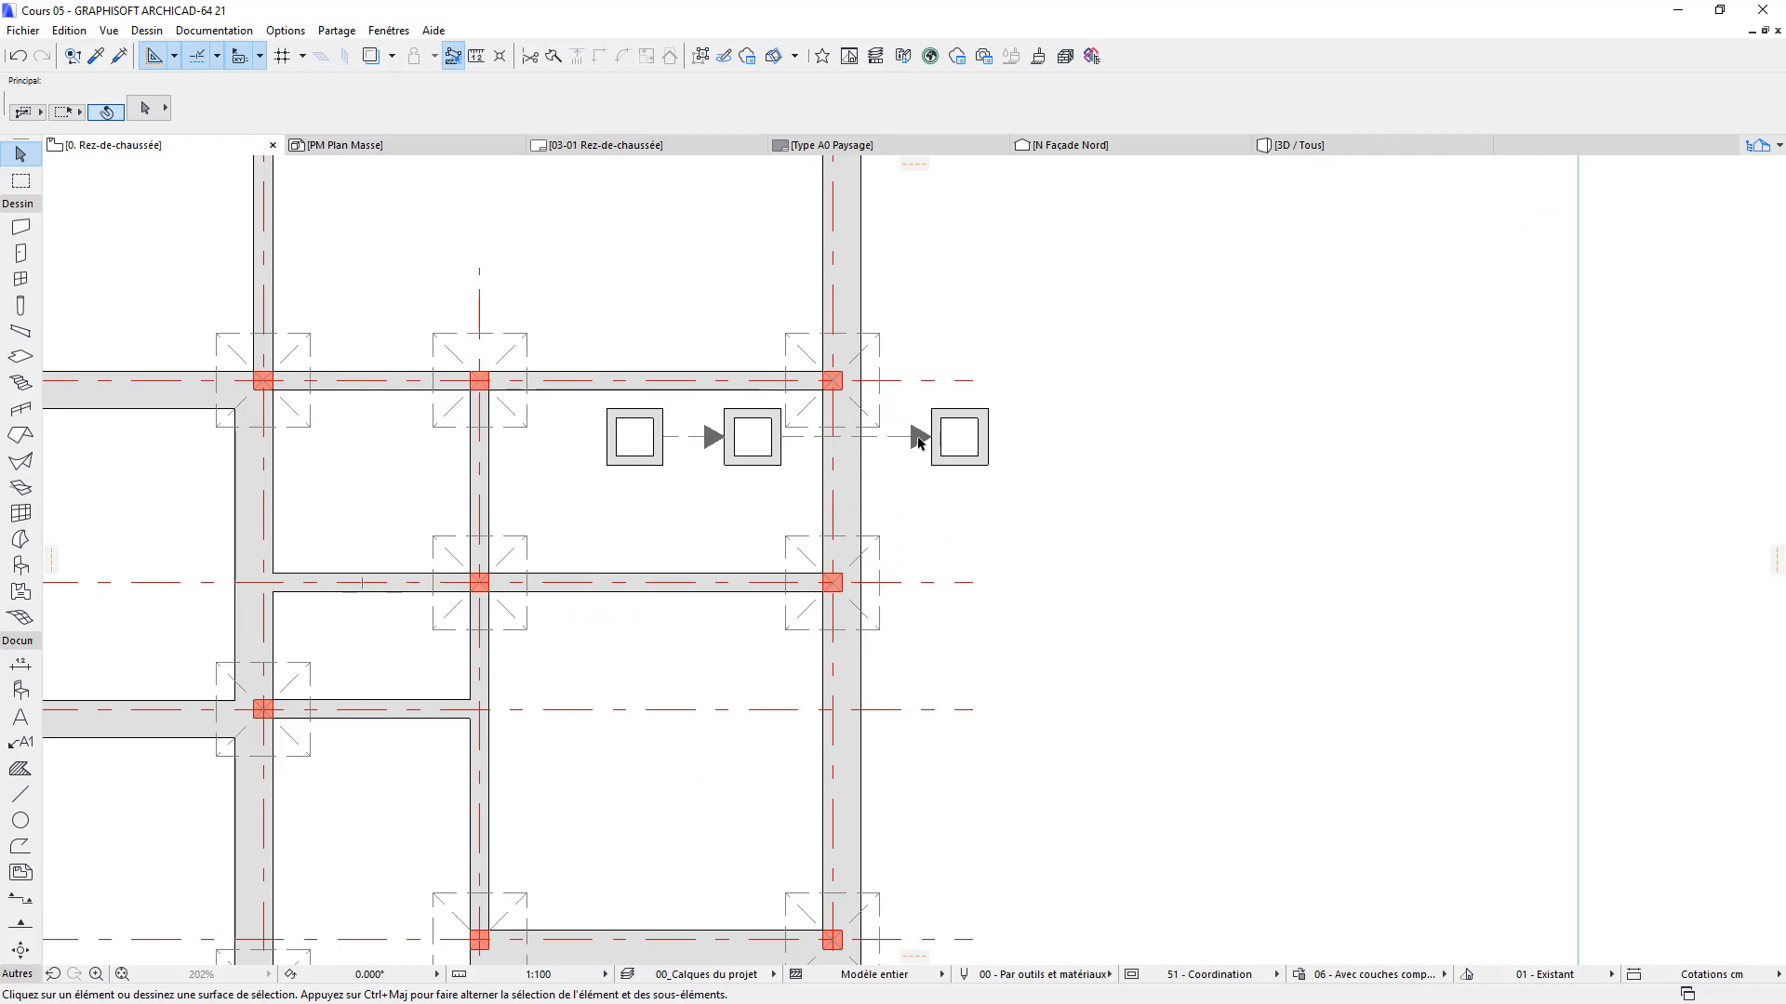
Draw a dashed line with a solid end arrow straight down from the lower edge of the outermost square chamber
click(919, 436)
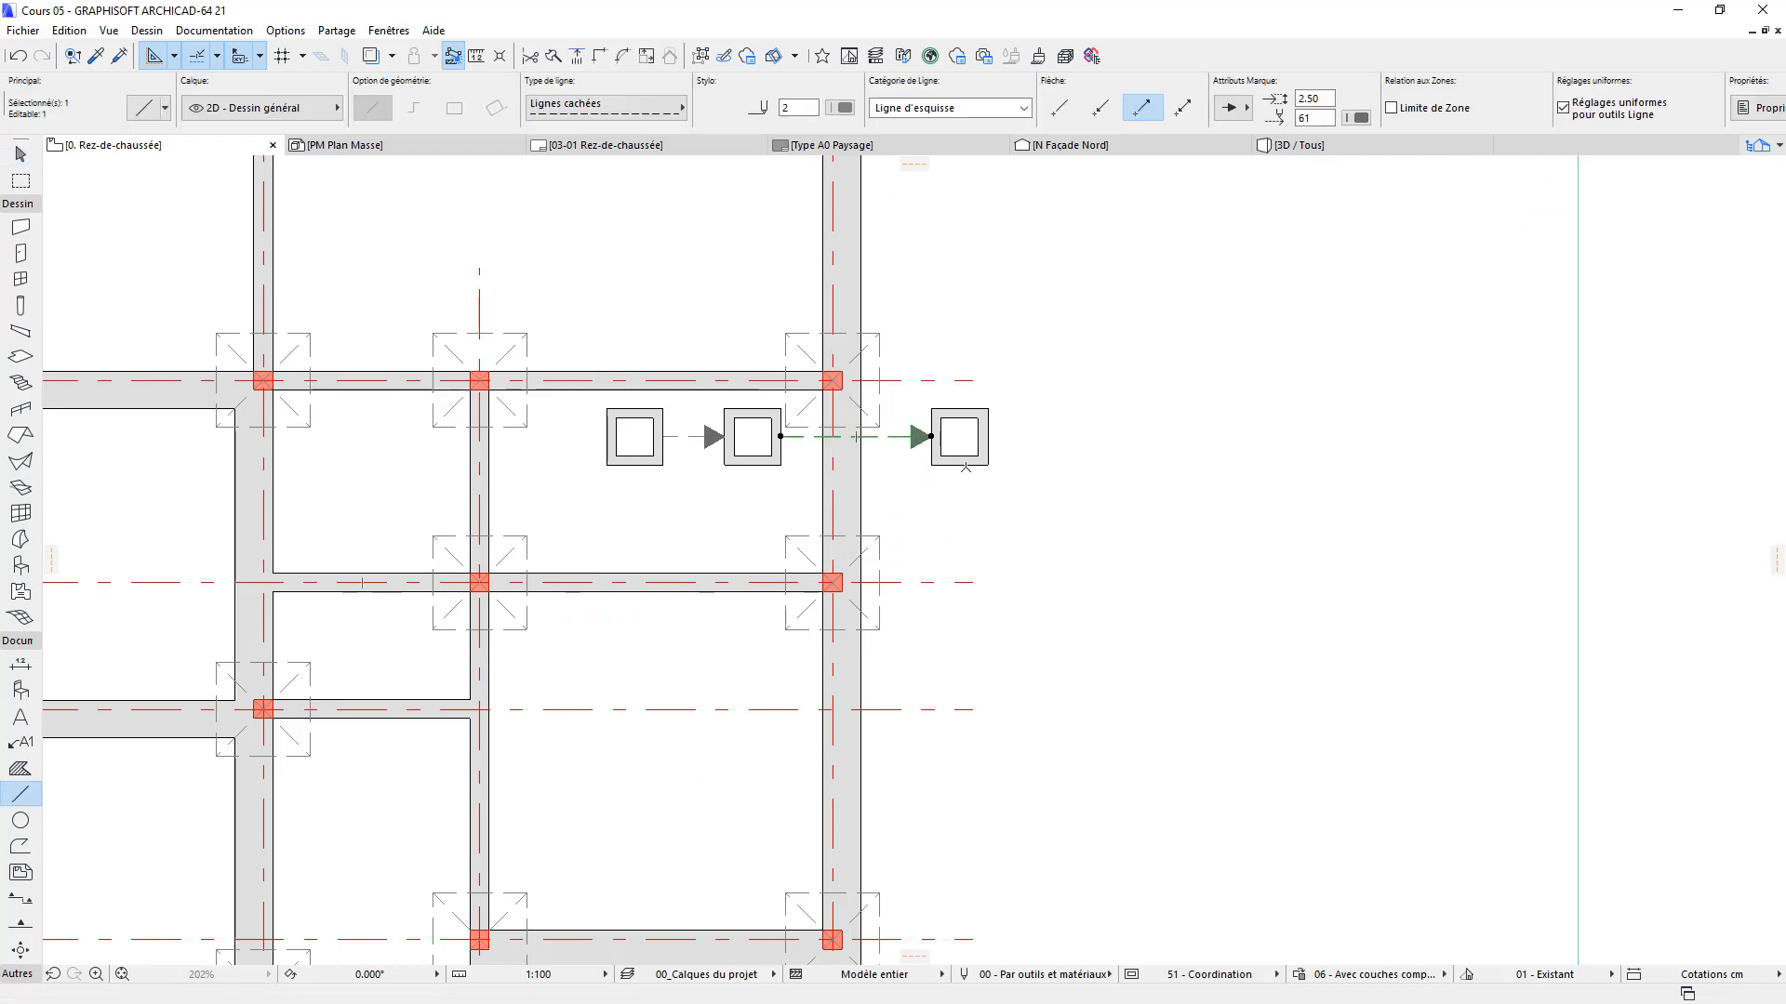
key(Escape)
click(958, 463)
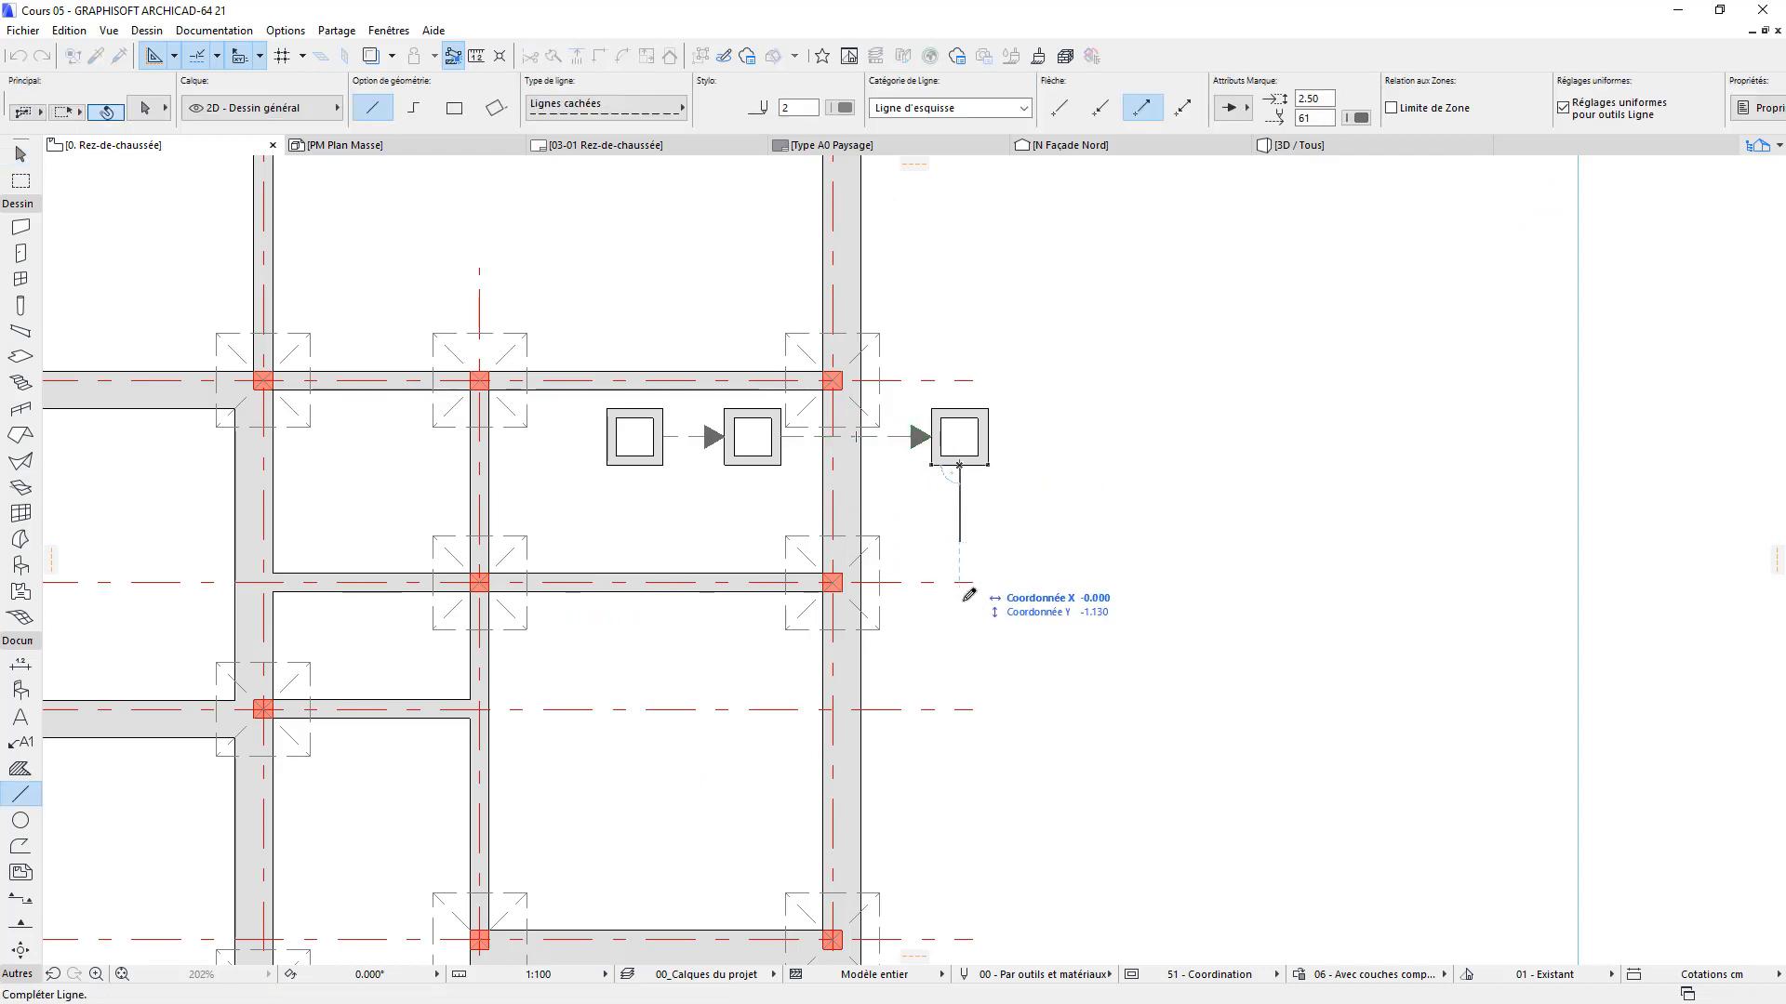
click(980, 792)
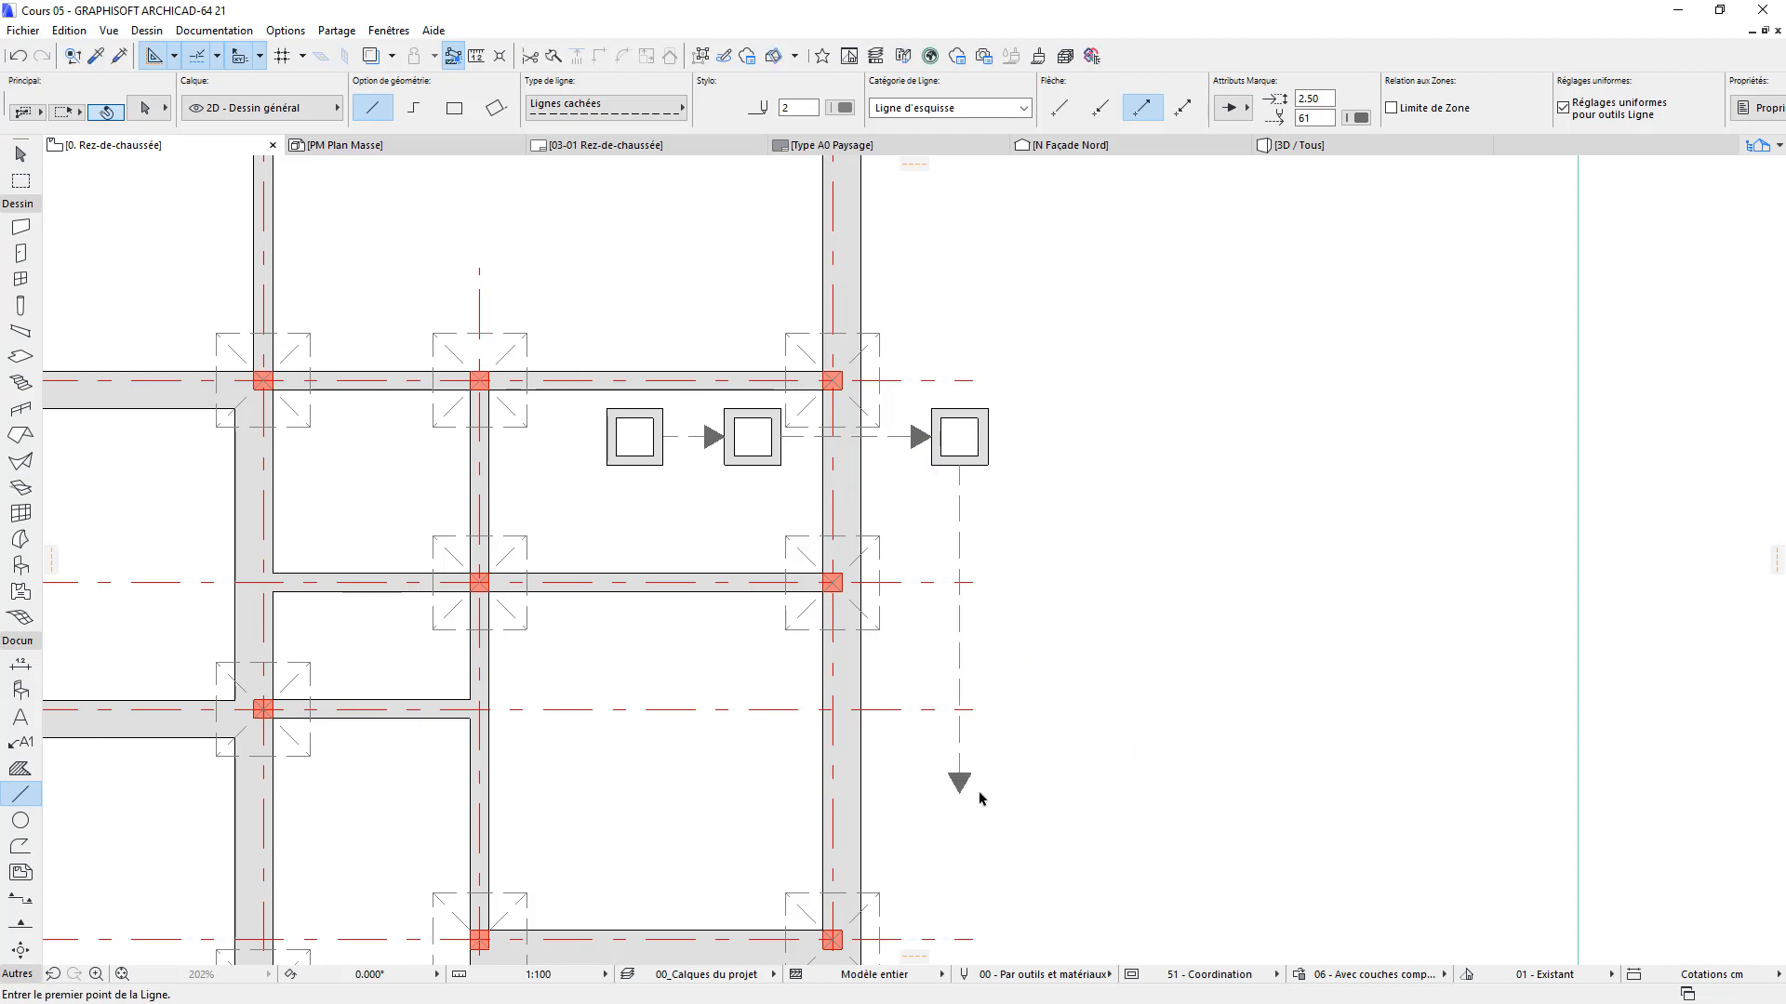
scroll(875, 574, down, 5)
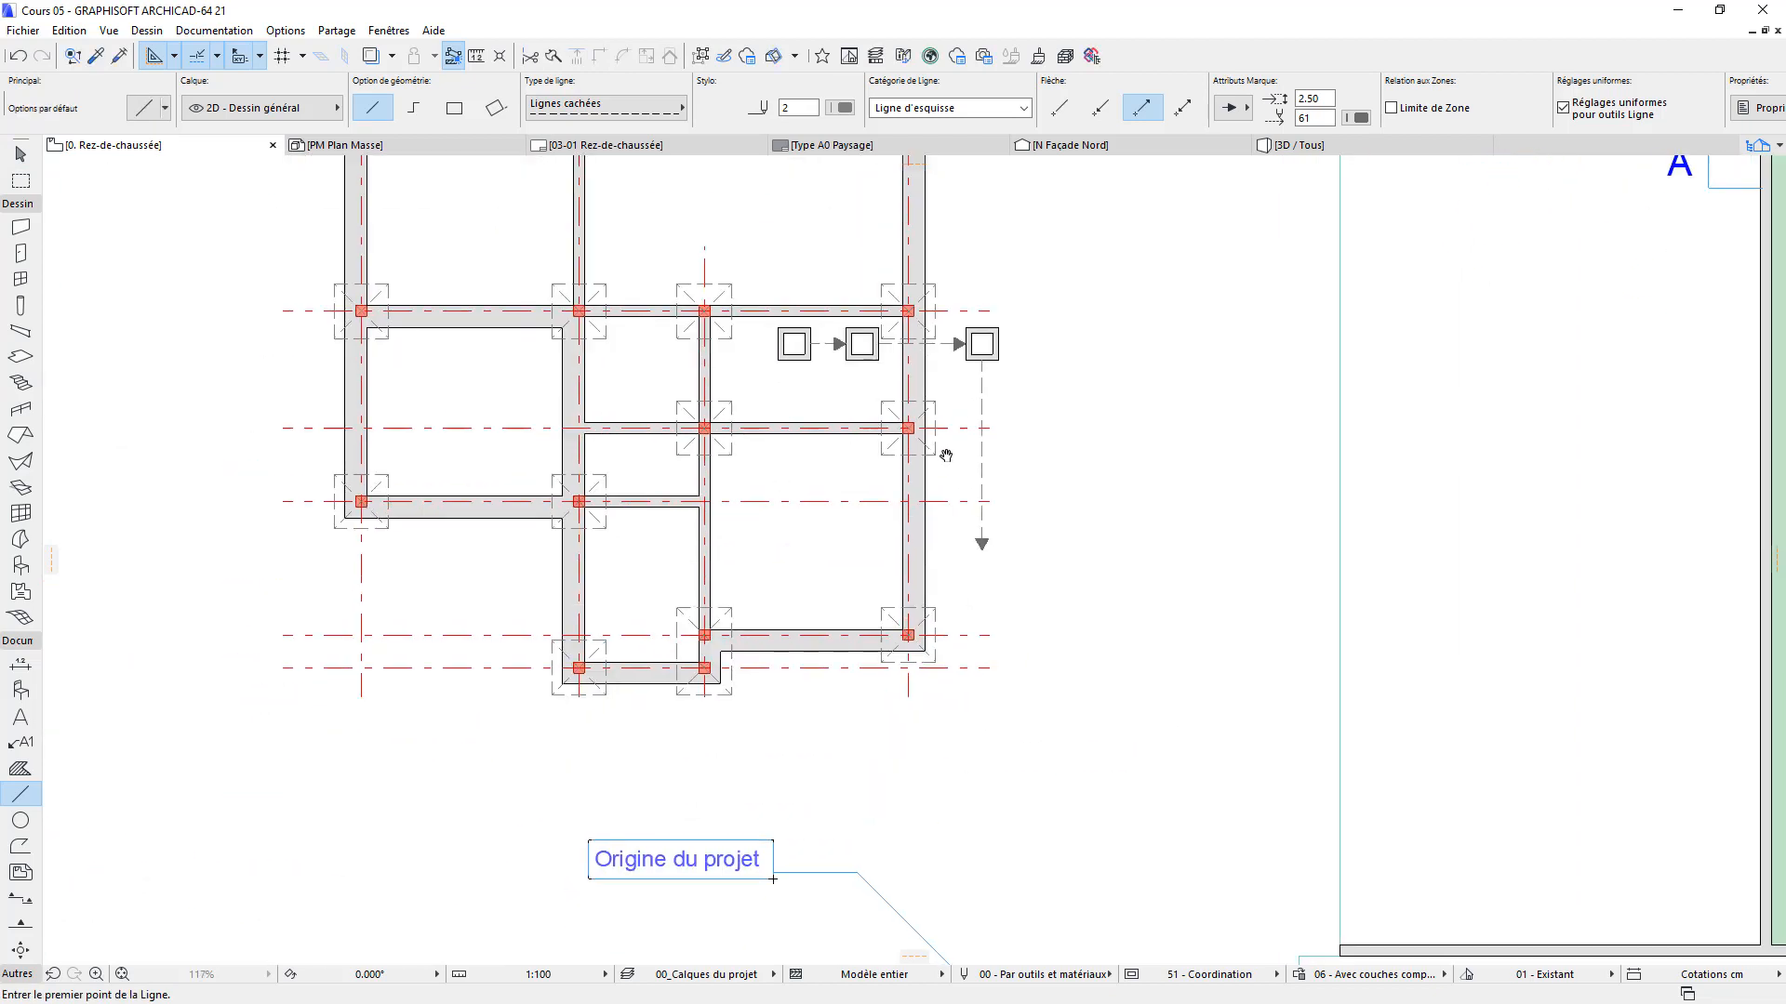
Add the text "Vers Egouts publics" at the tip of the downward arrow with a text height of 2.00 mm
click(20, 717)
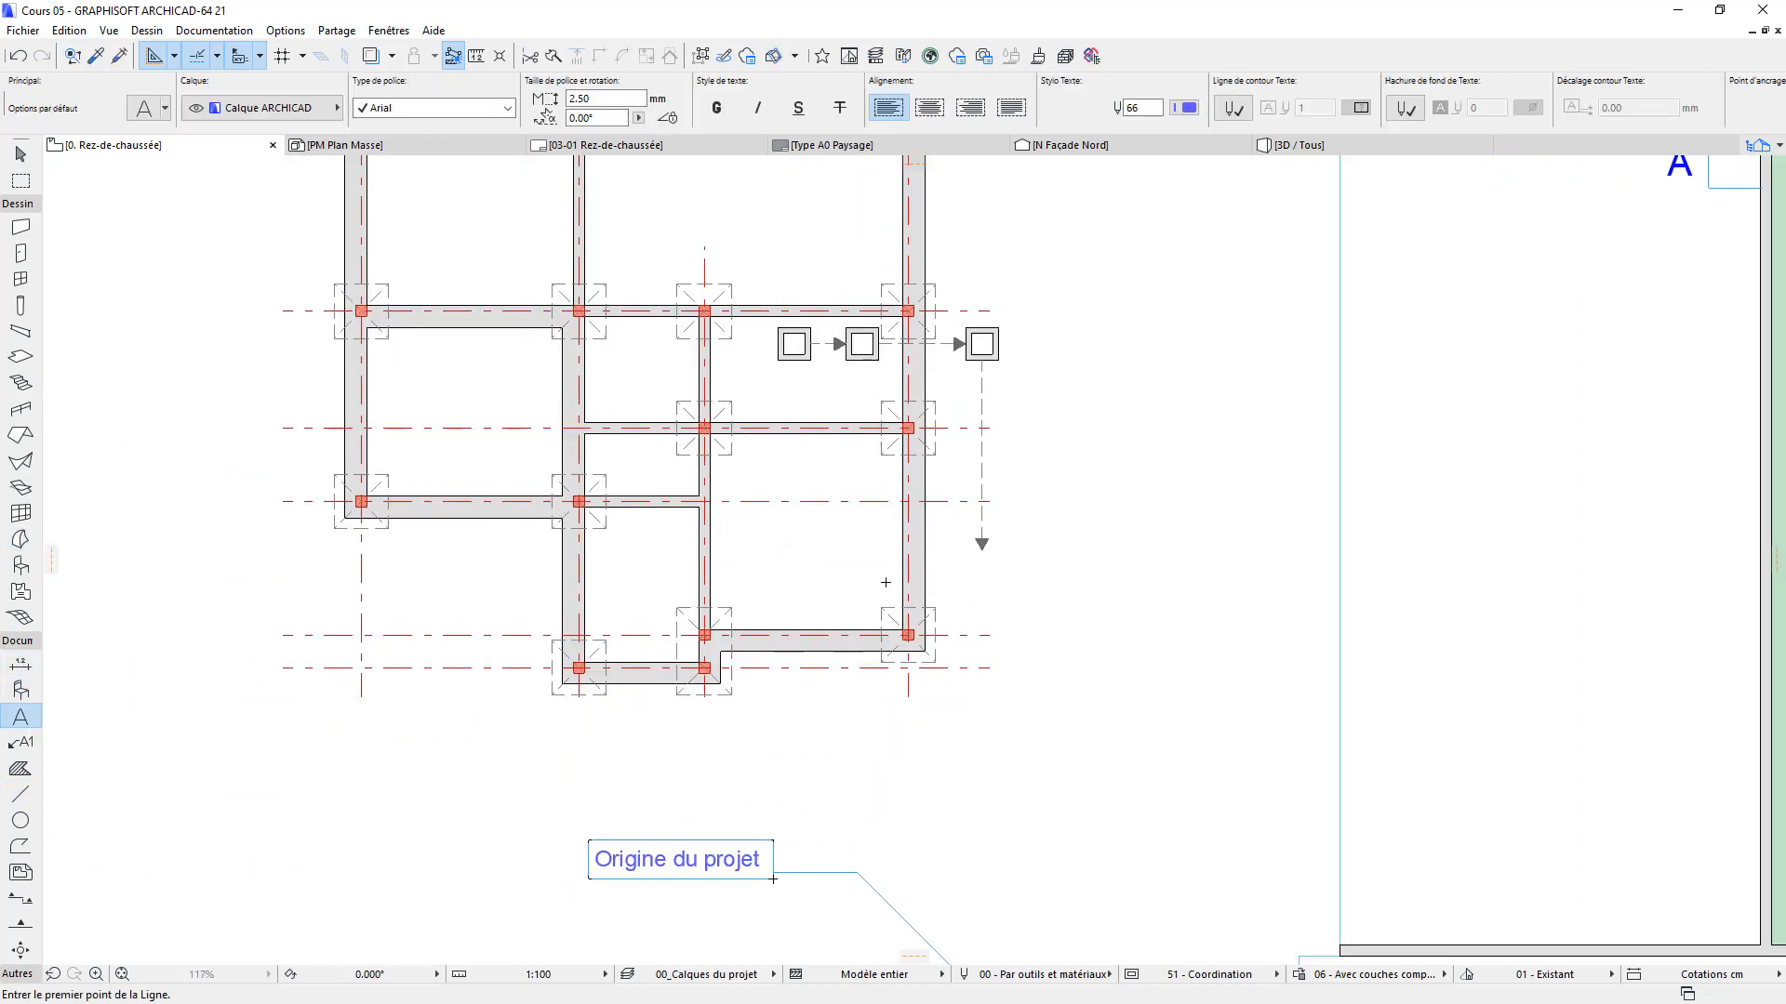
scroll(1051, 537, up, 5)
click(960, 539)
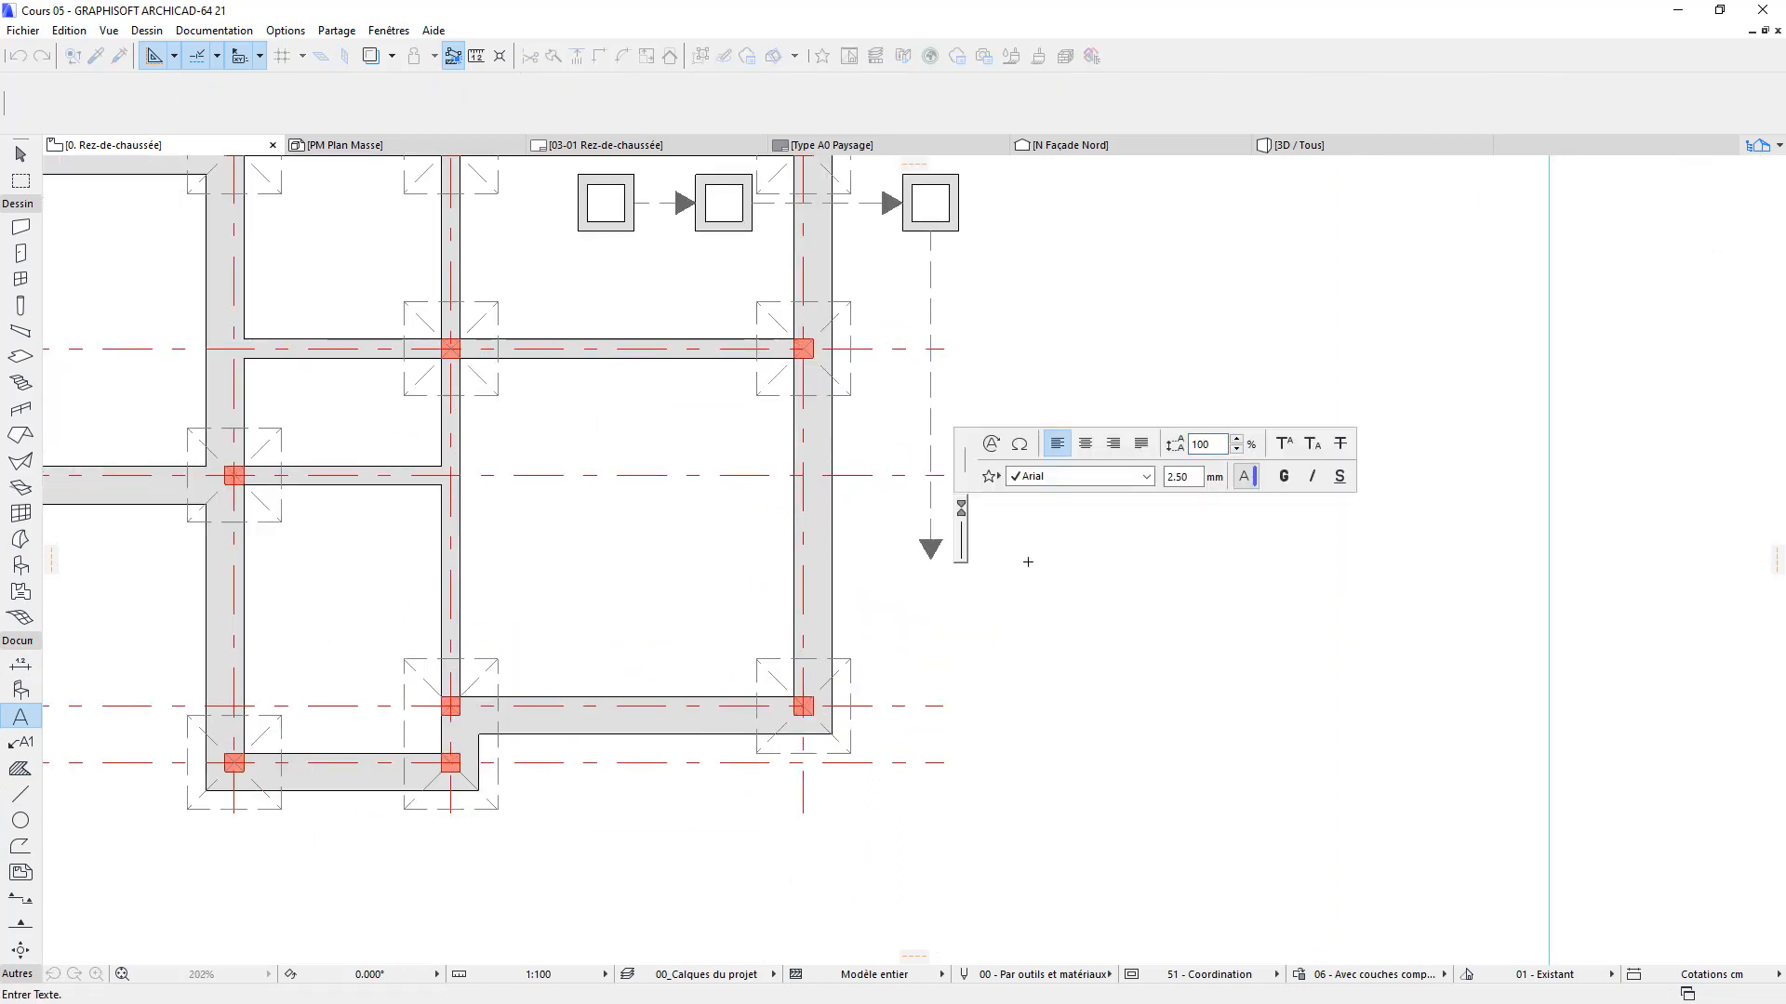
text(Vers)
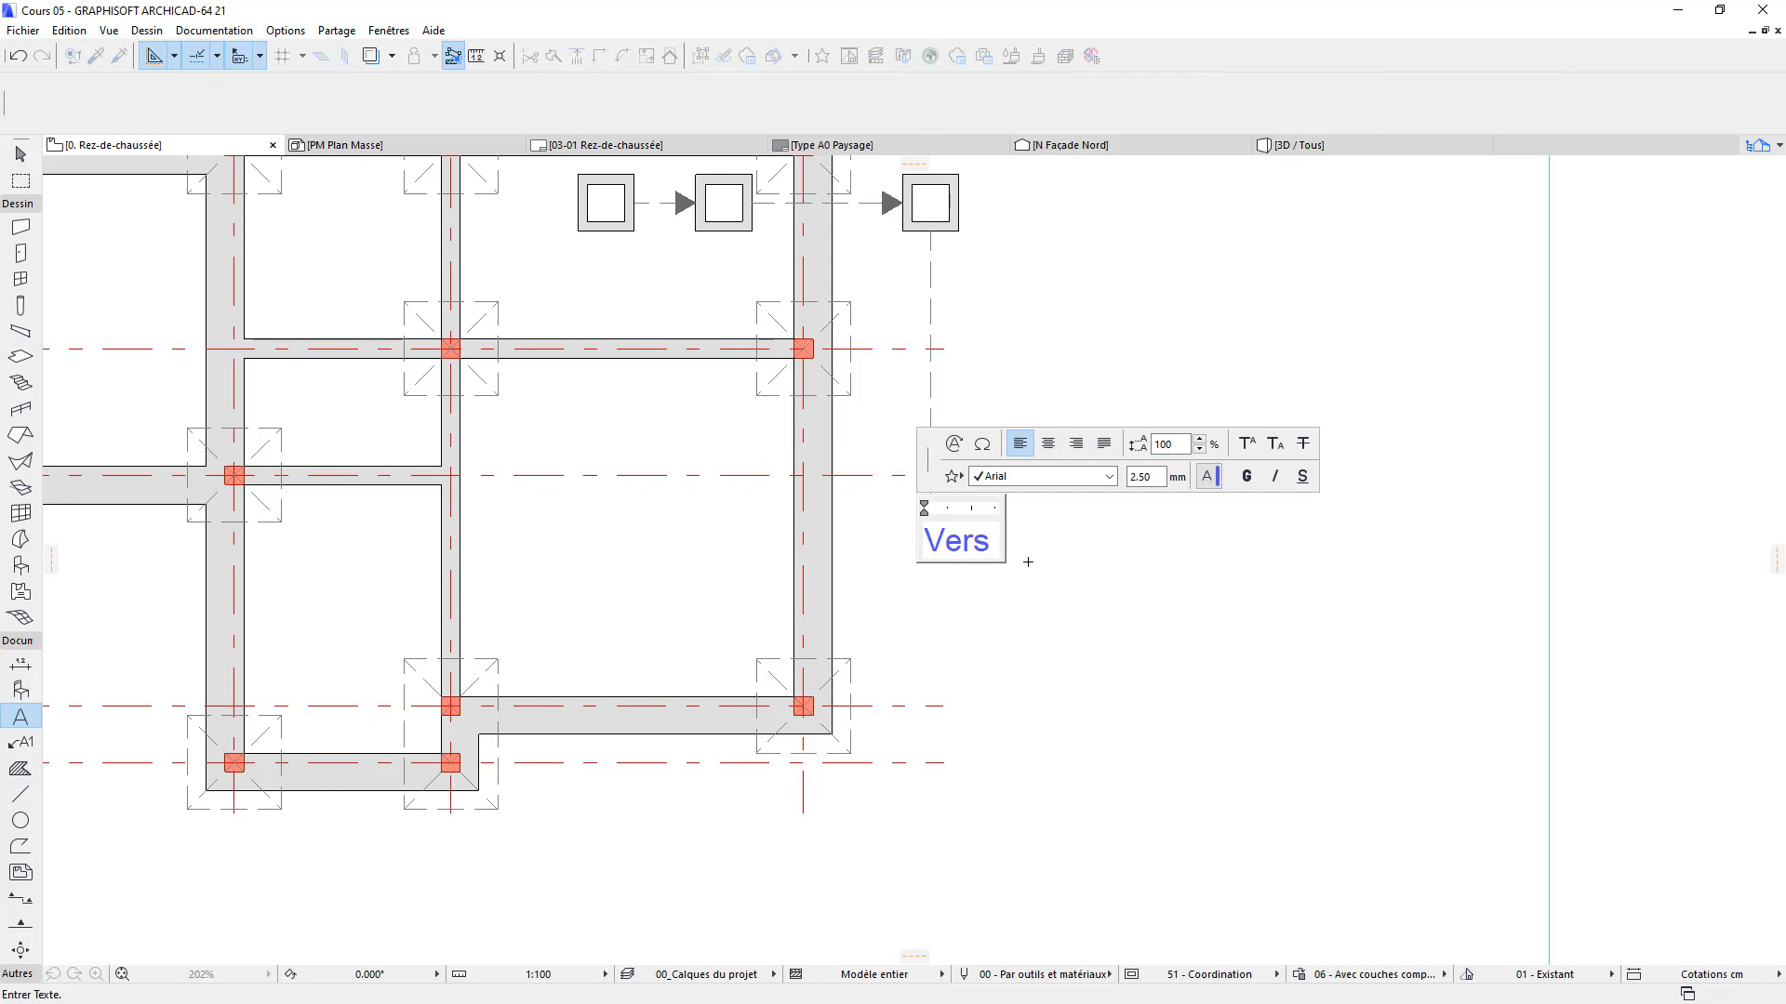
text( E)
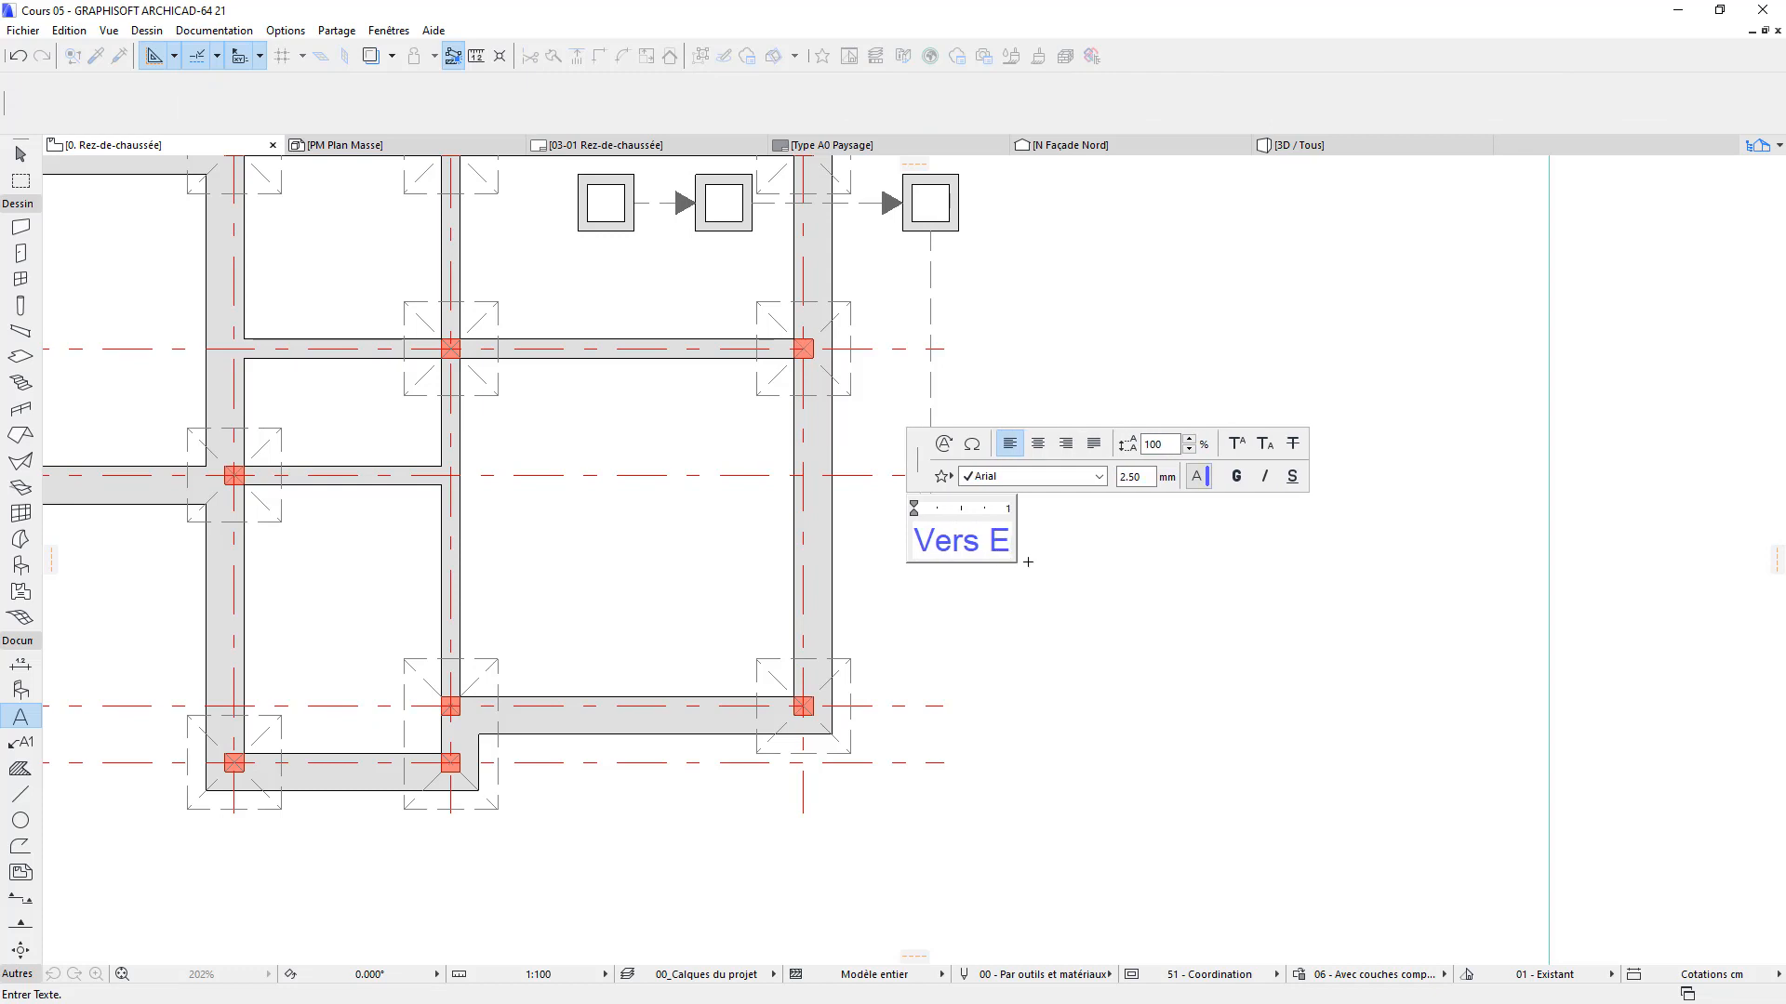
text(gouts p)
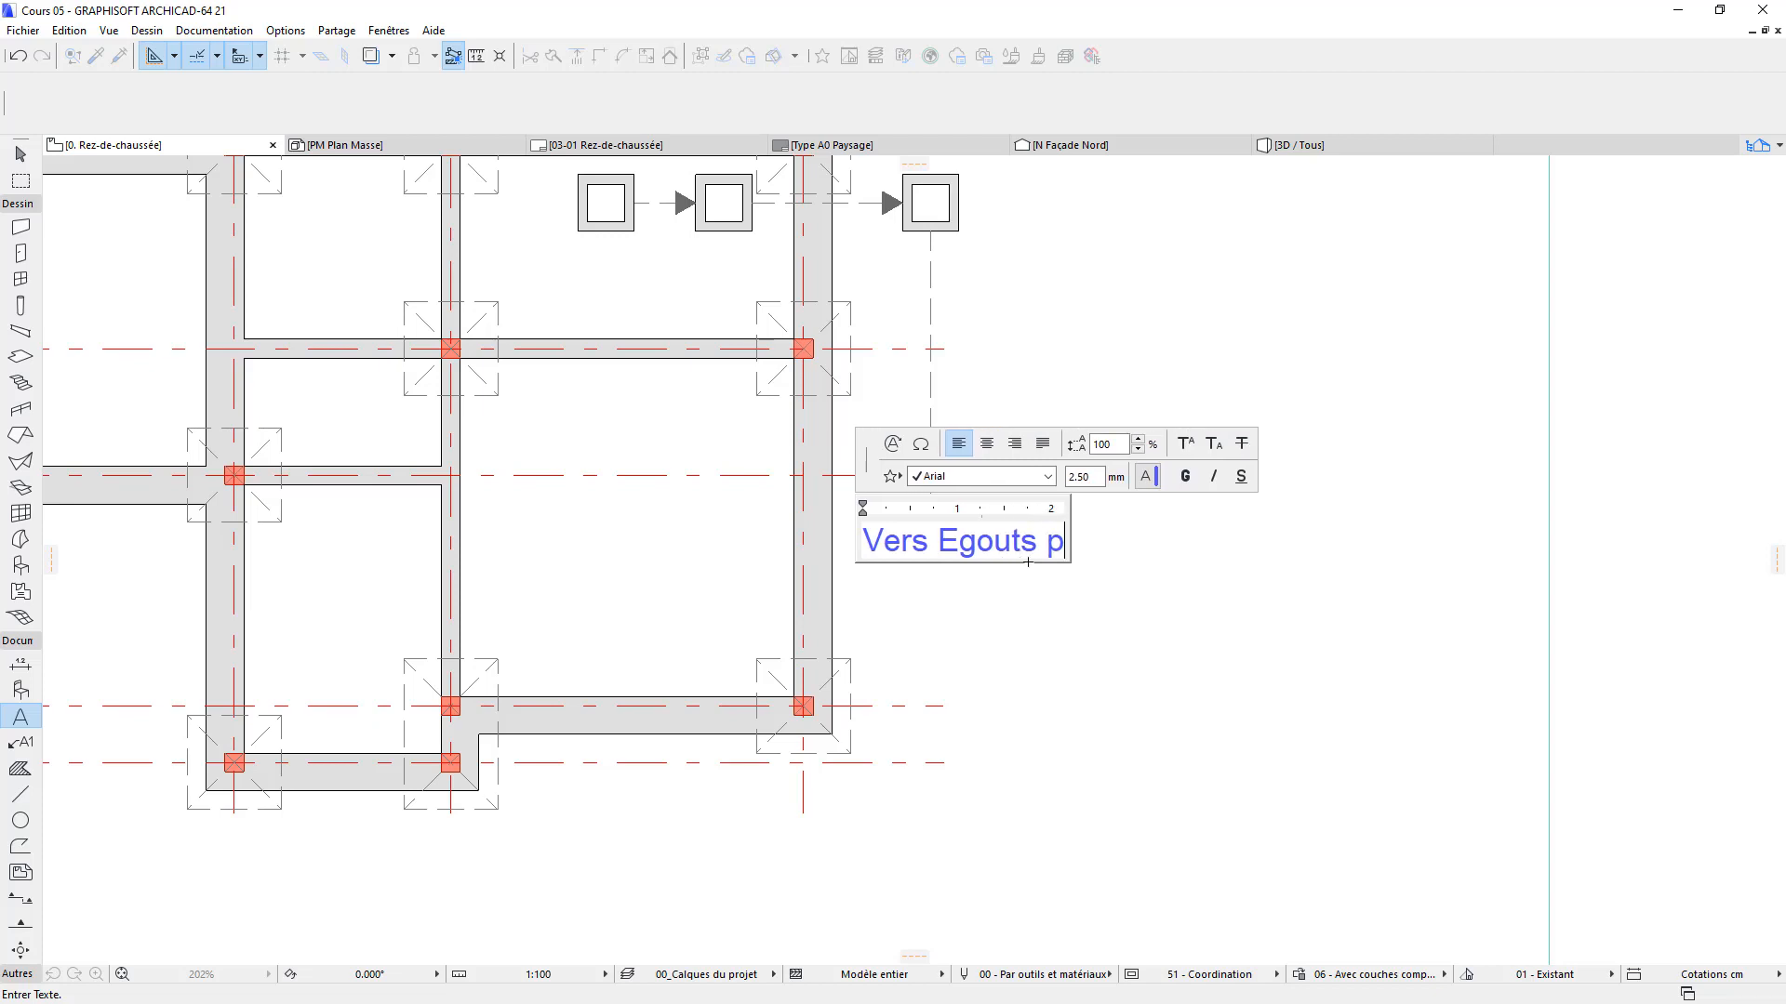
text(ublics)
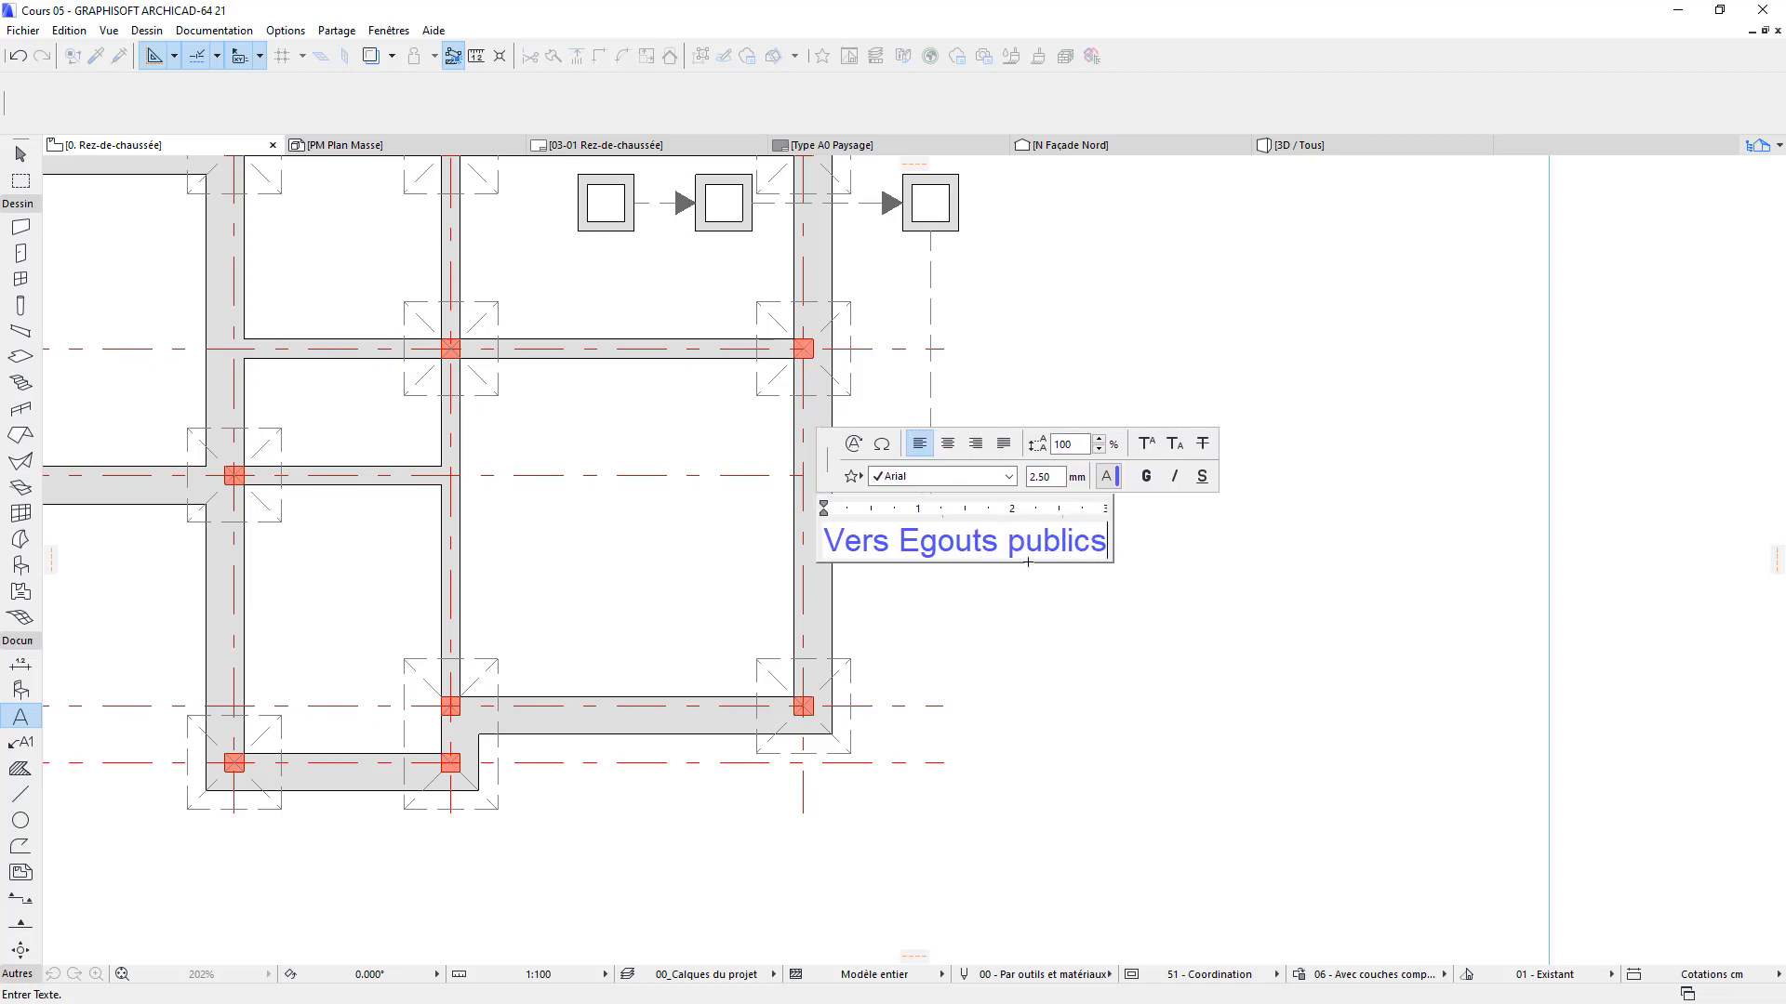
key(ctrl+a)
click(1060, 478)
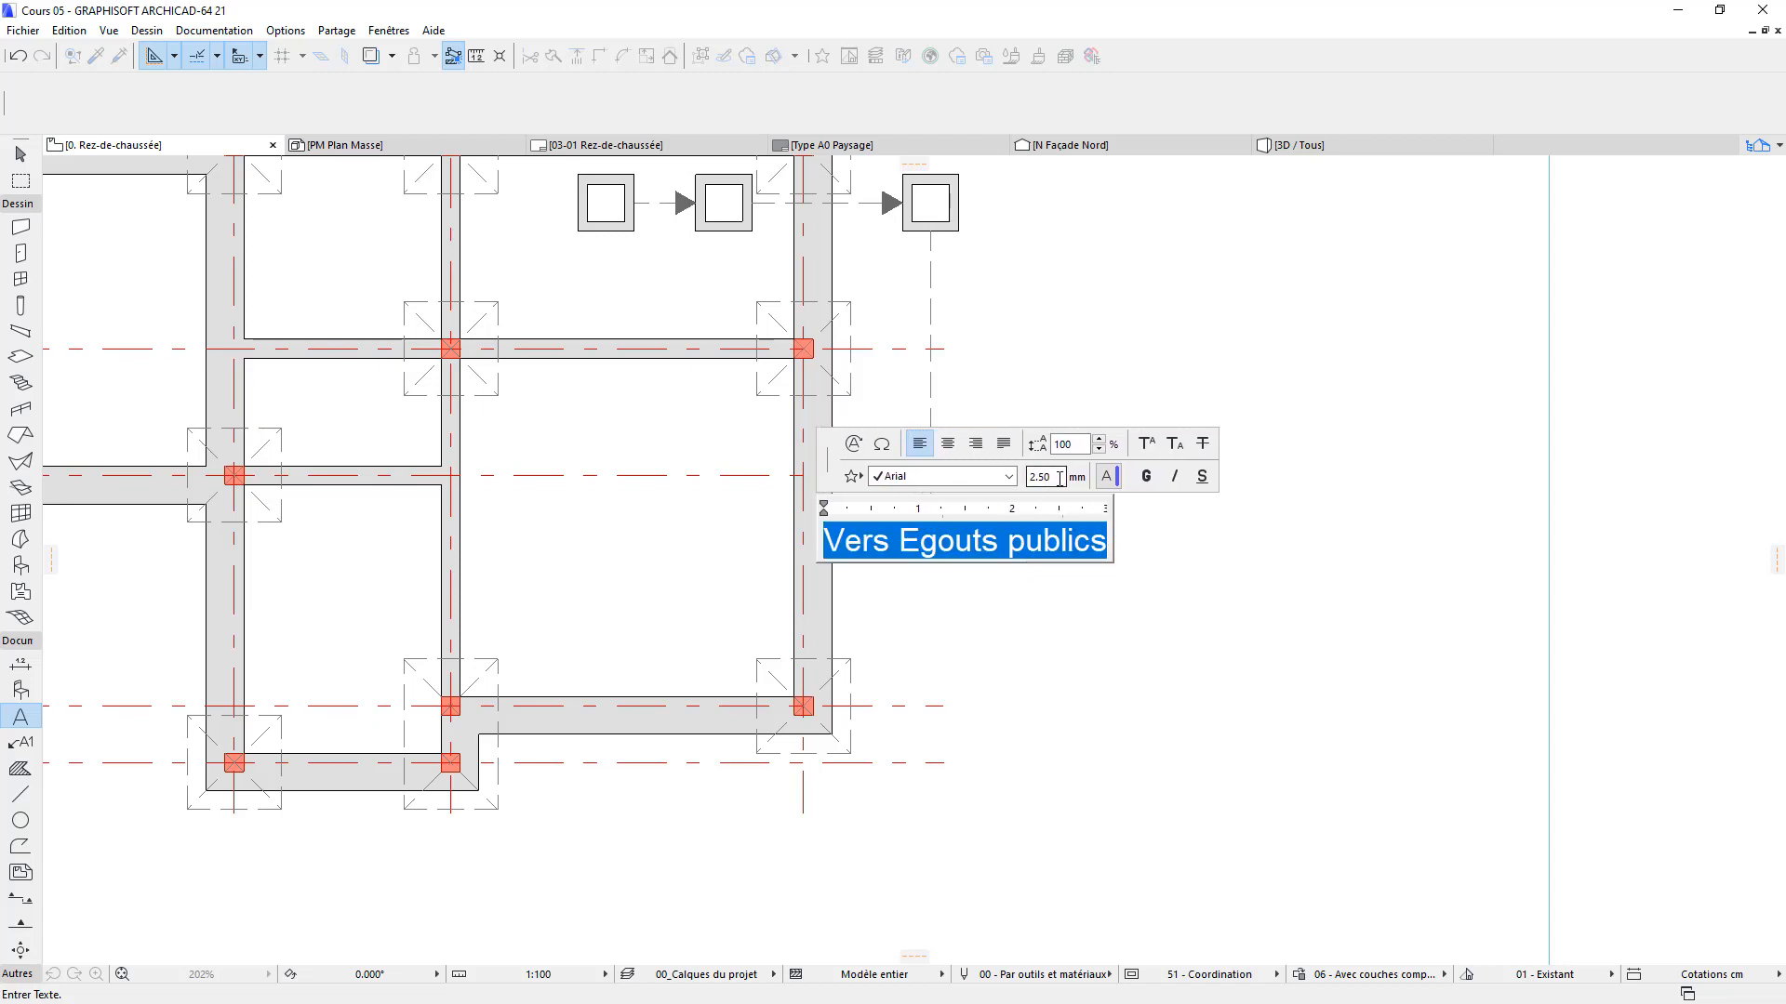
key(Return)
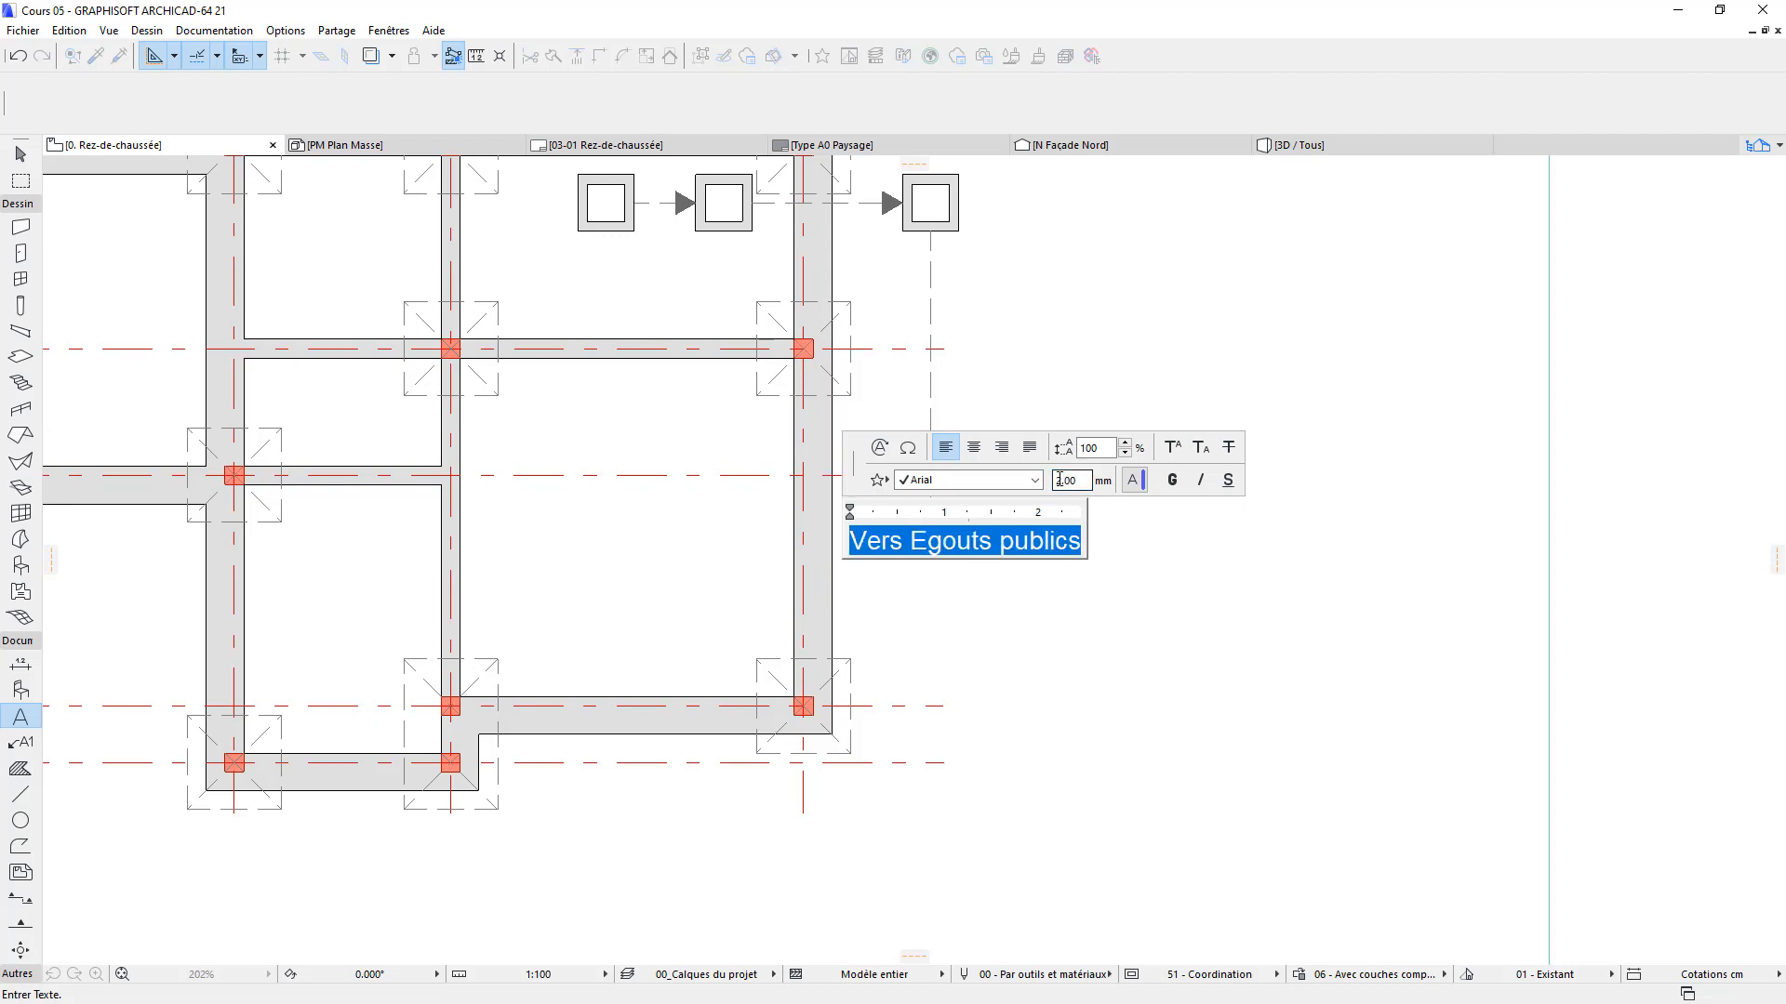
click(1090, 637)
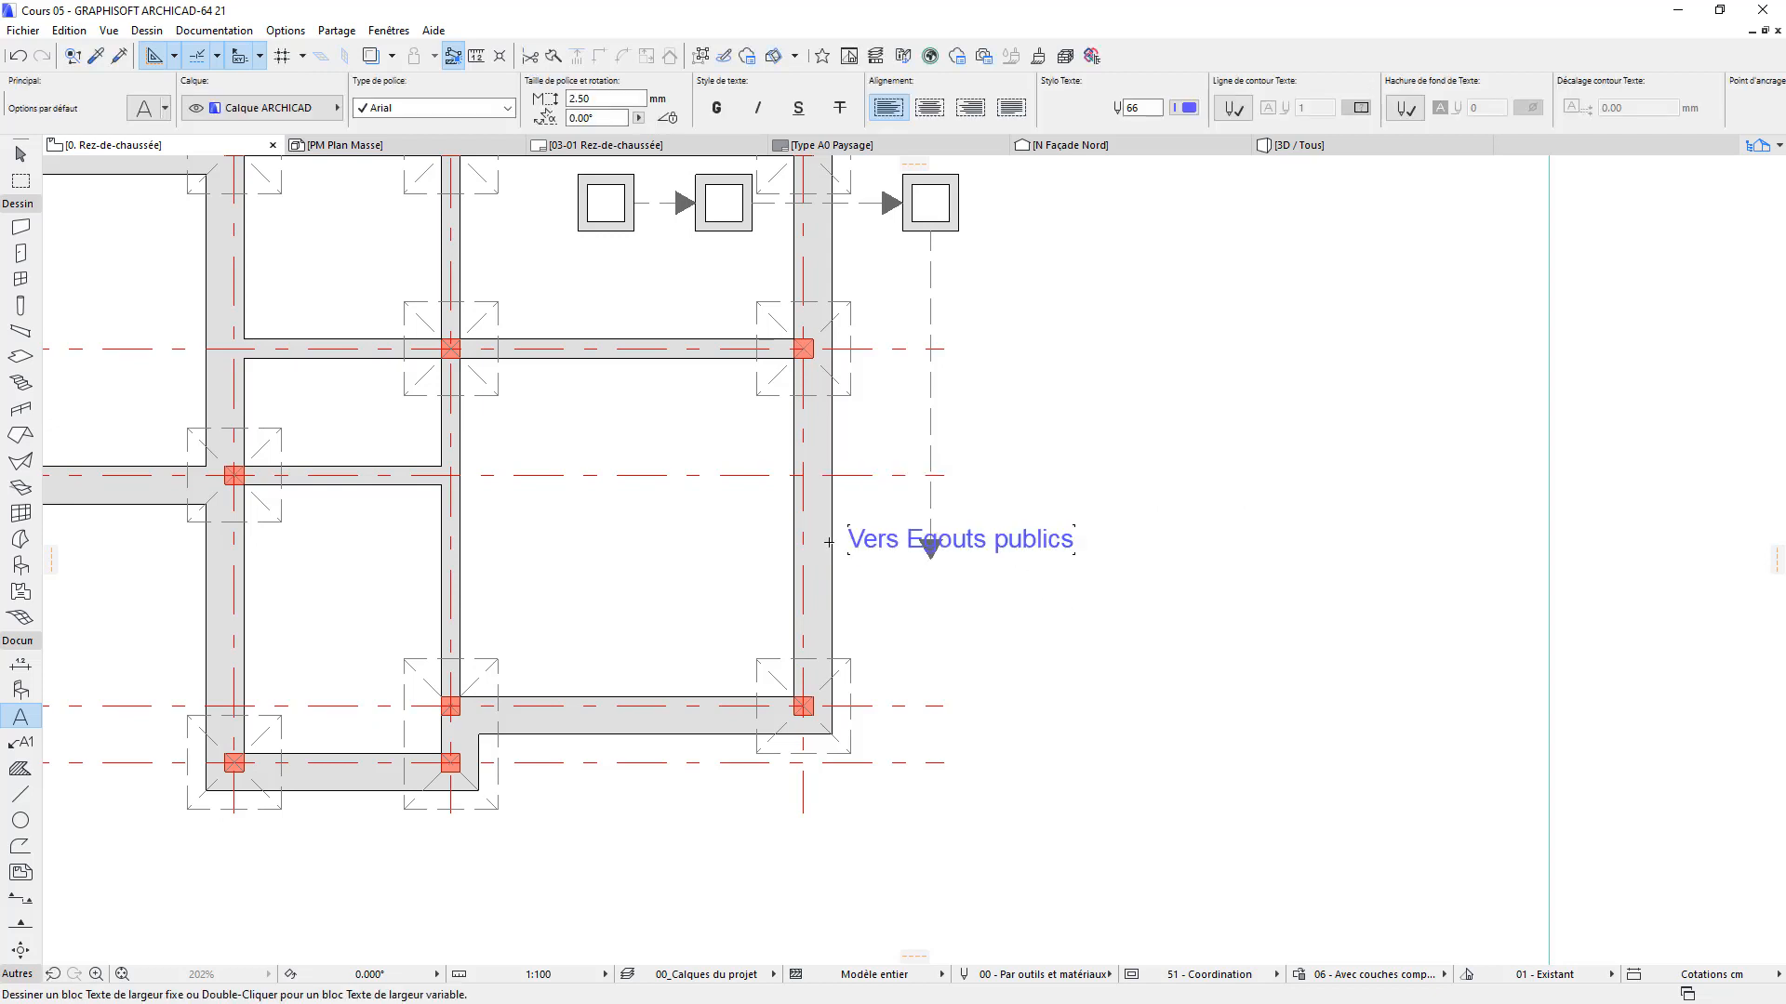
Move the "Vers Egouts publics" text just below the tip of the downward arrow
click(20, 153)
click(1001, 545)
drag(1025, 572, 1047, 610)
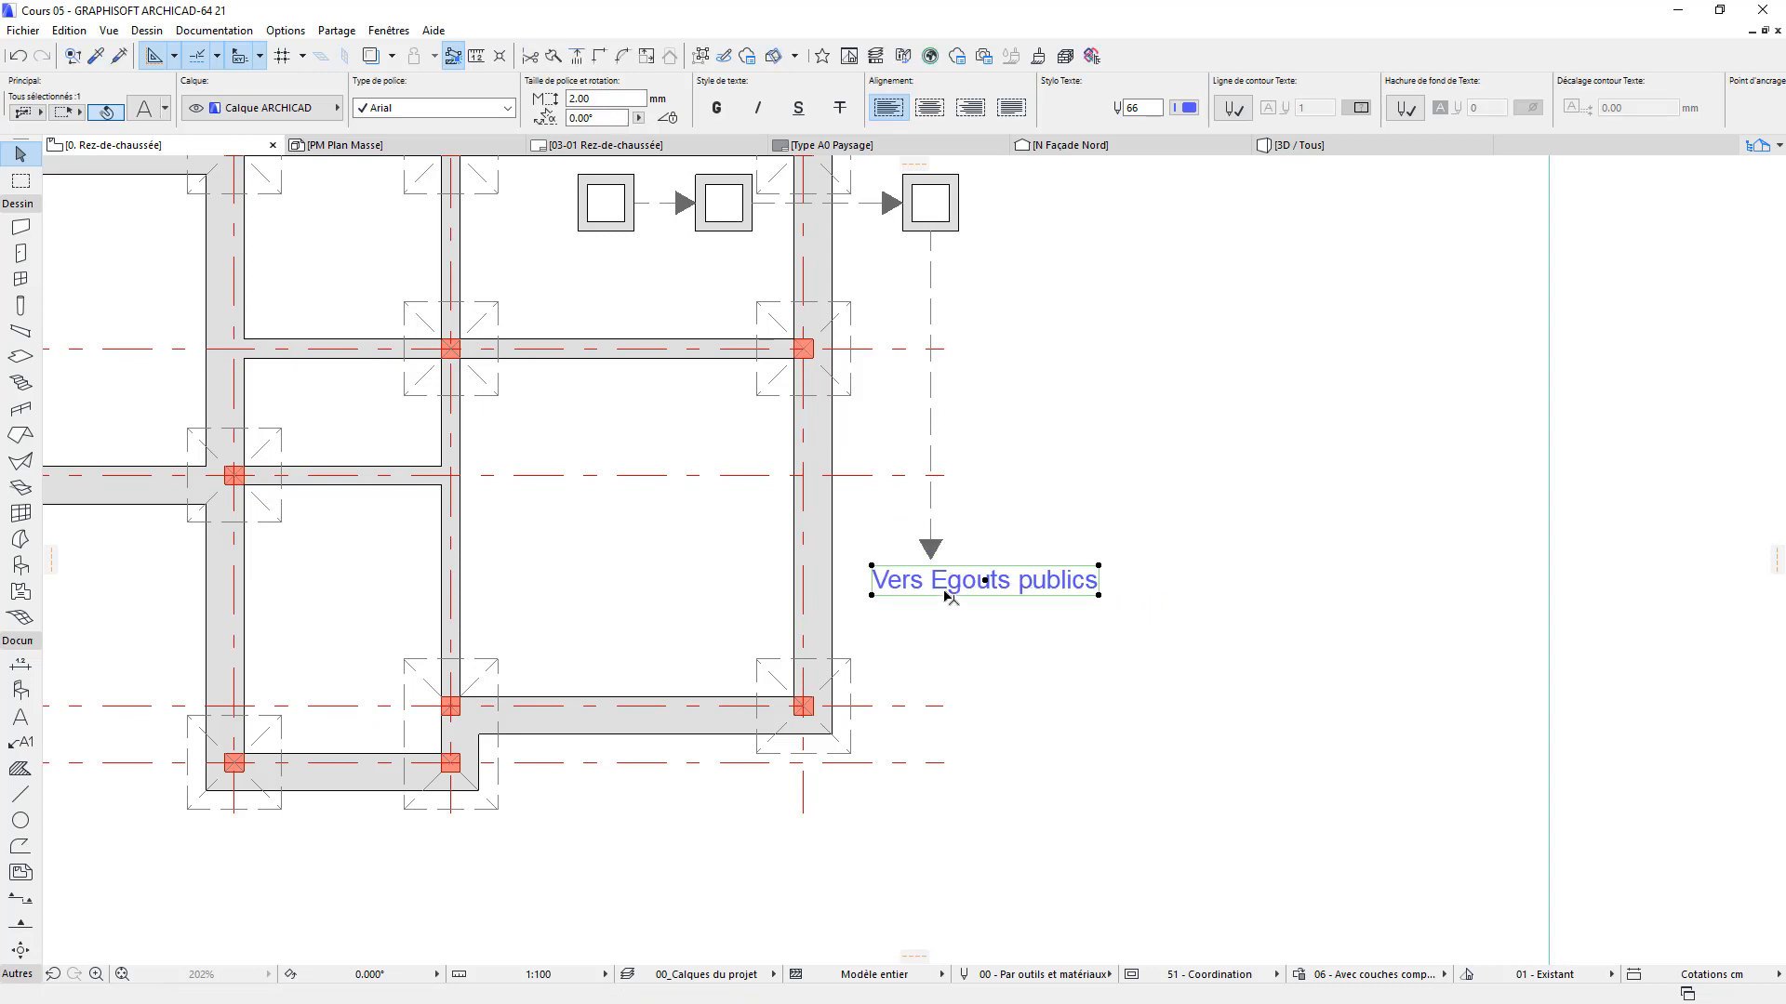
click(1005, 632)
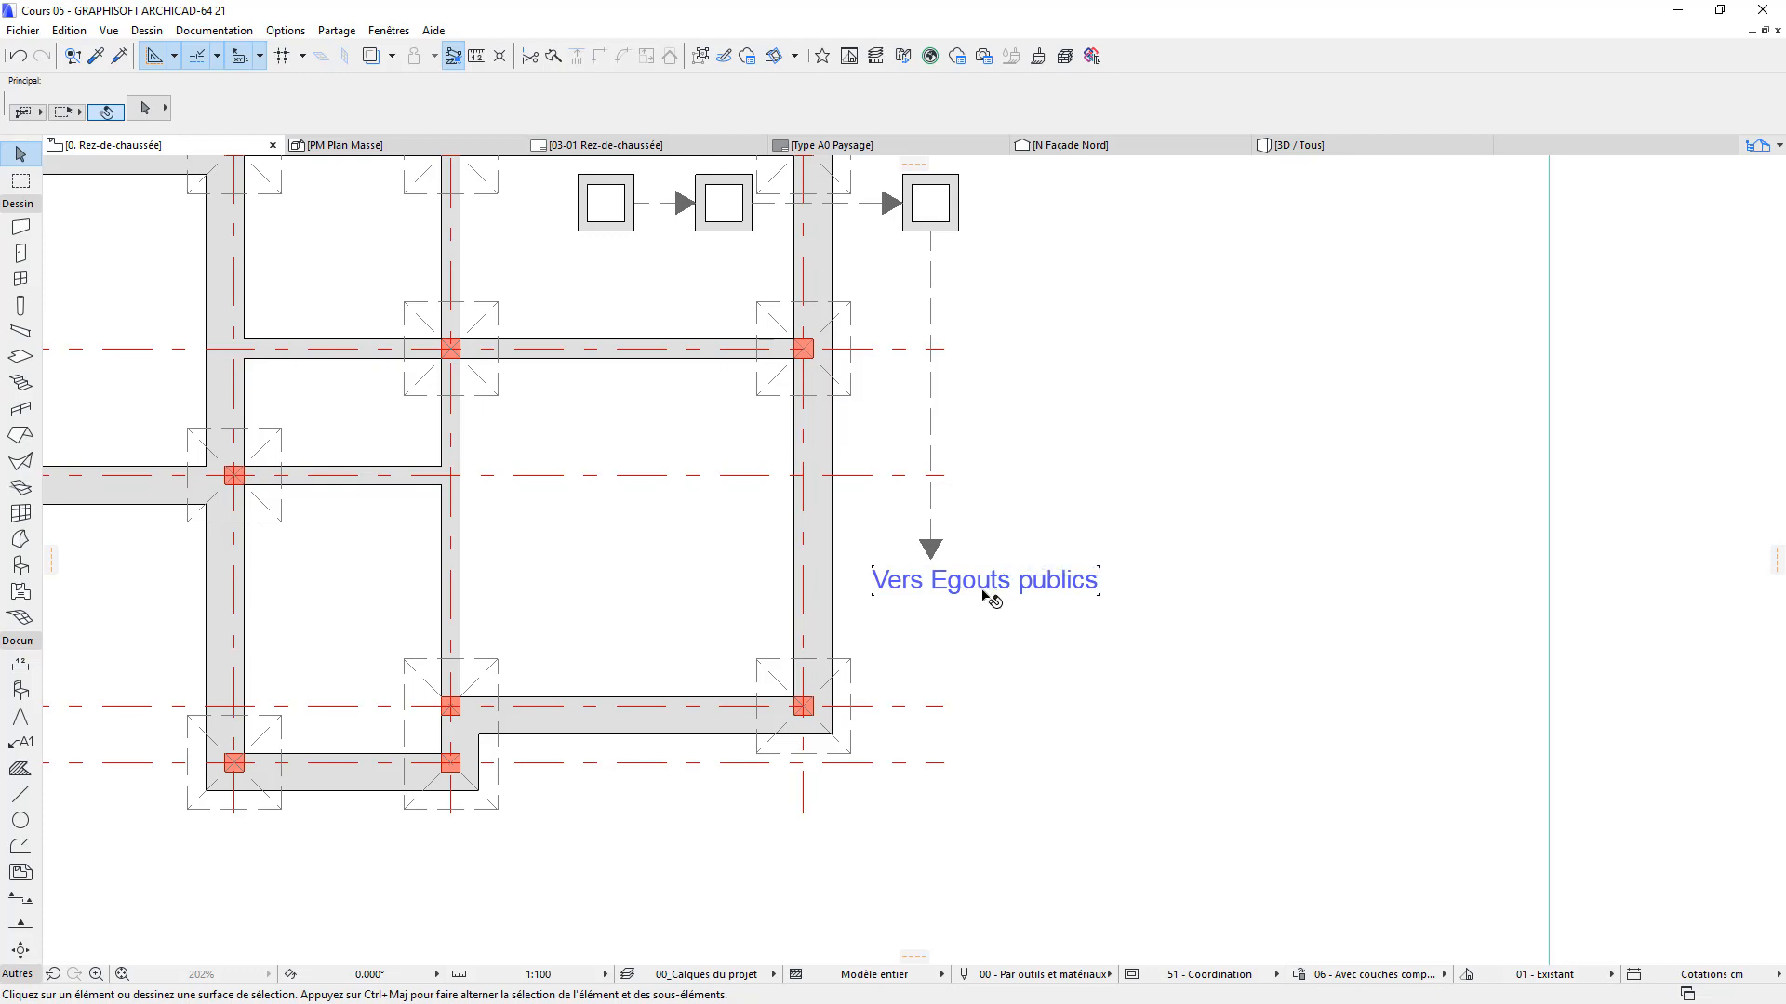
Inspect the street-side boundary wall and garden slab beside the driveway in the ground-floor plan
scroll(986, 597, down, 2)
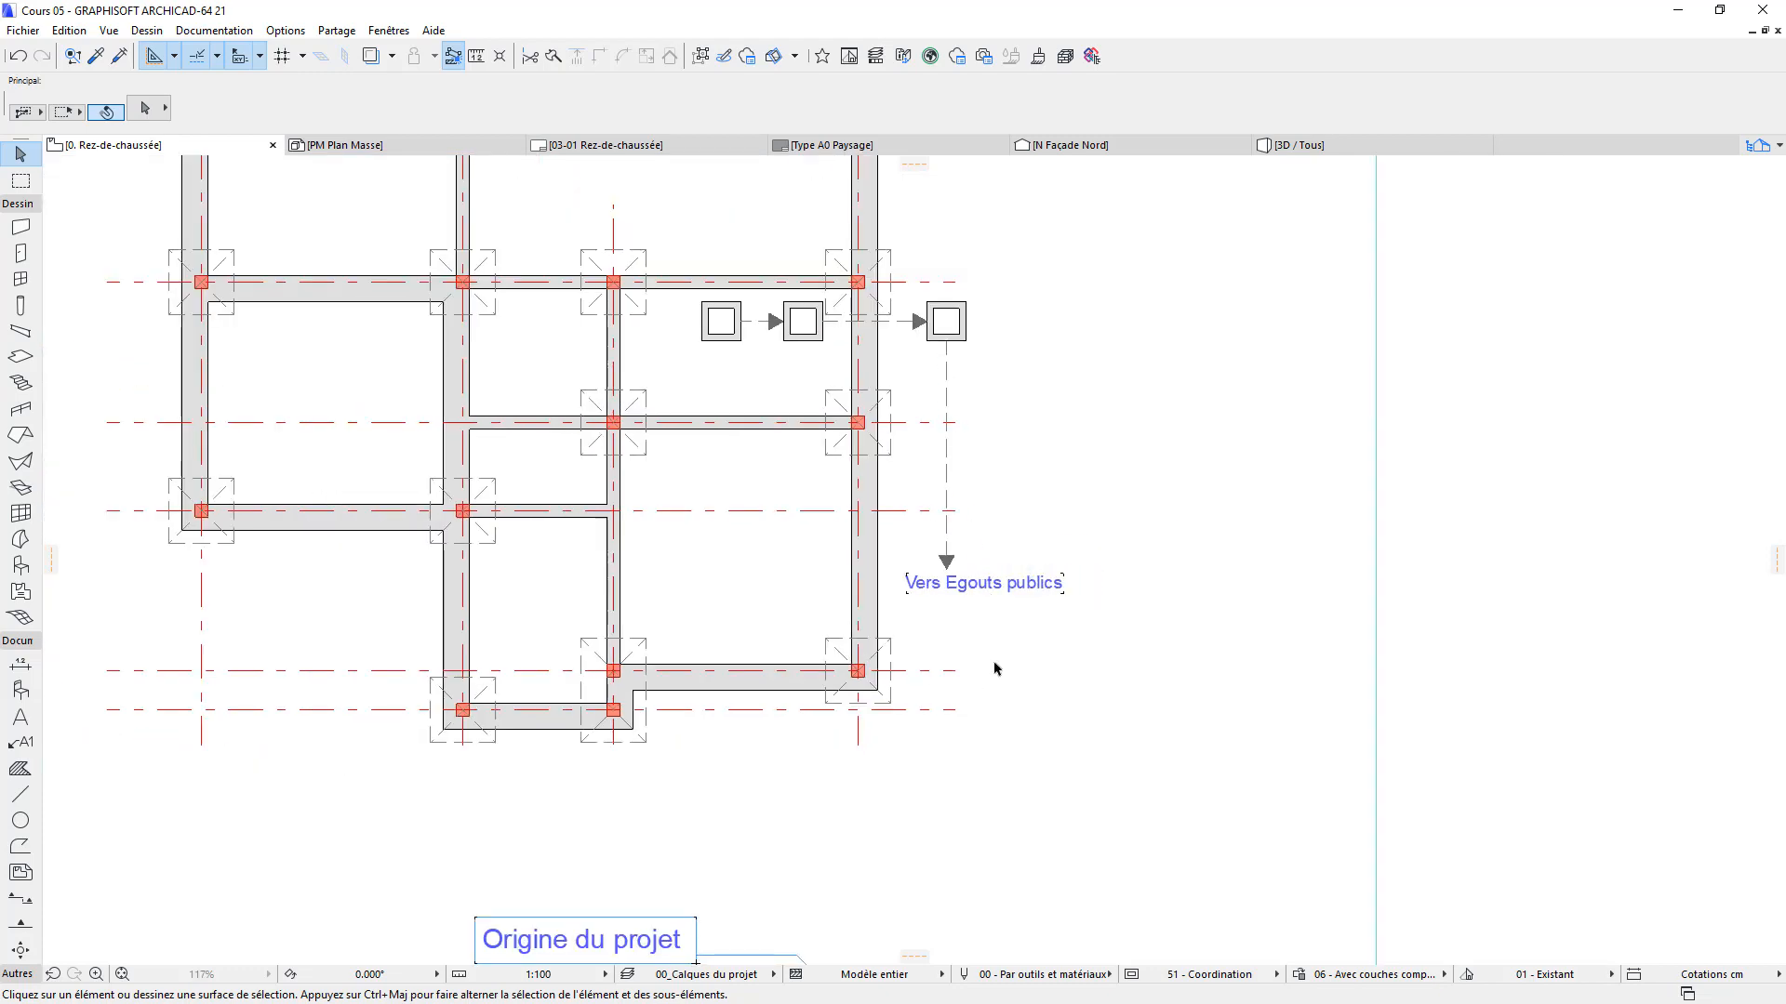
scroll(993, 666, down, 5)
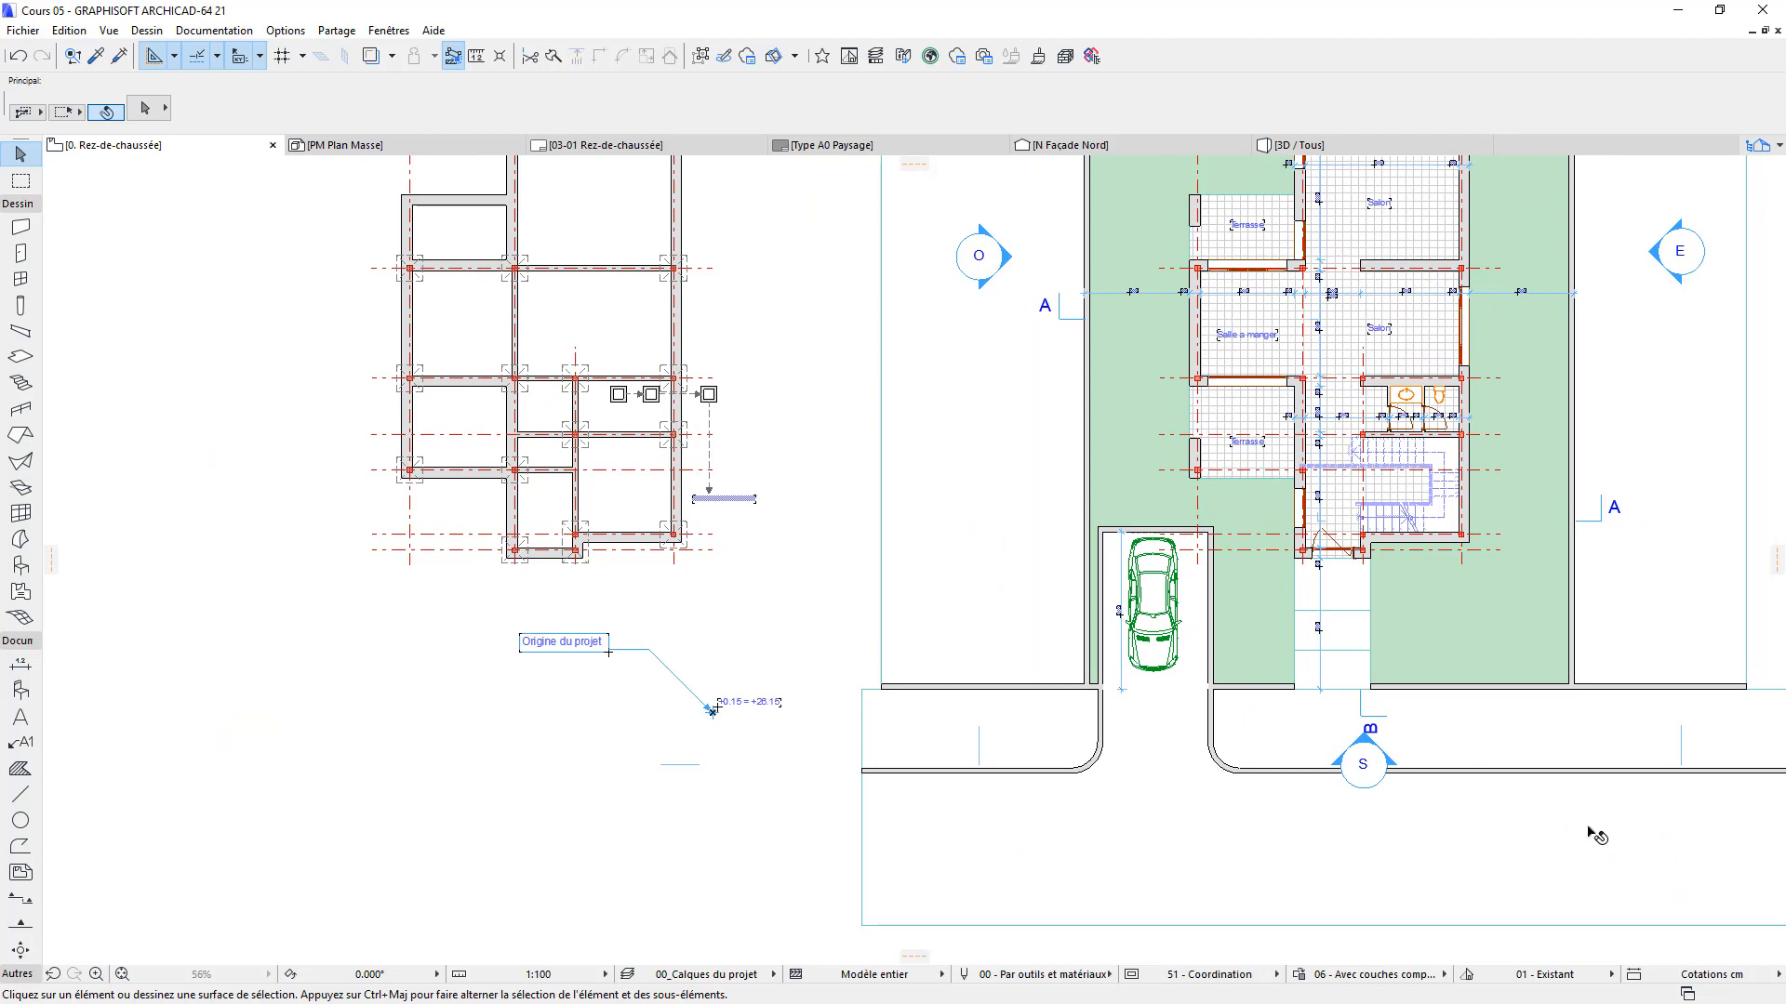
scroll(1220, 709, up, 5)
scroll(1223, 716, up, 2)
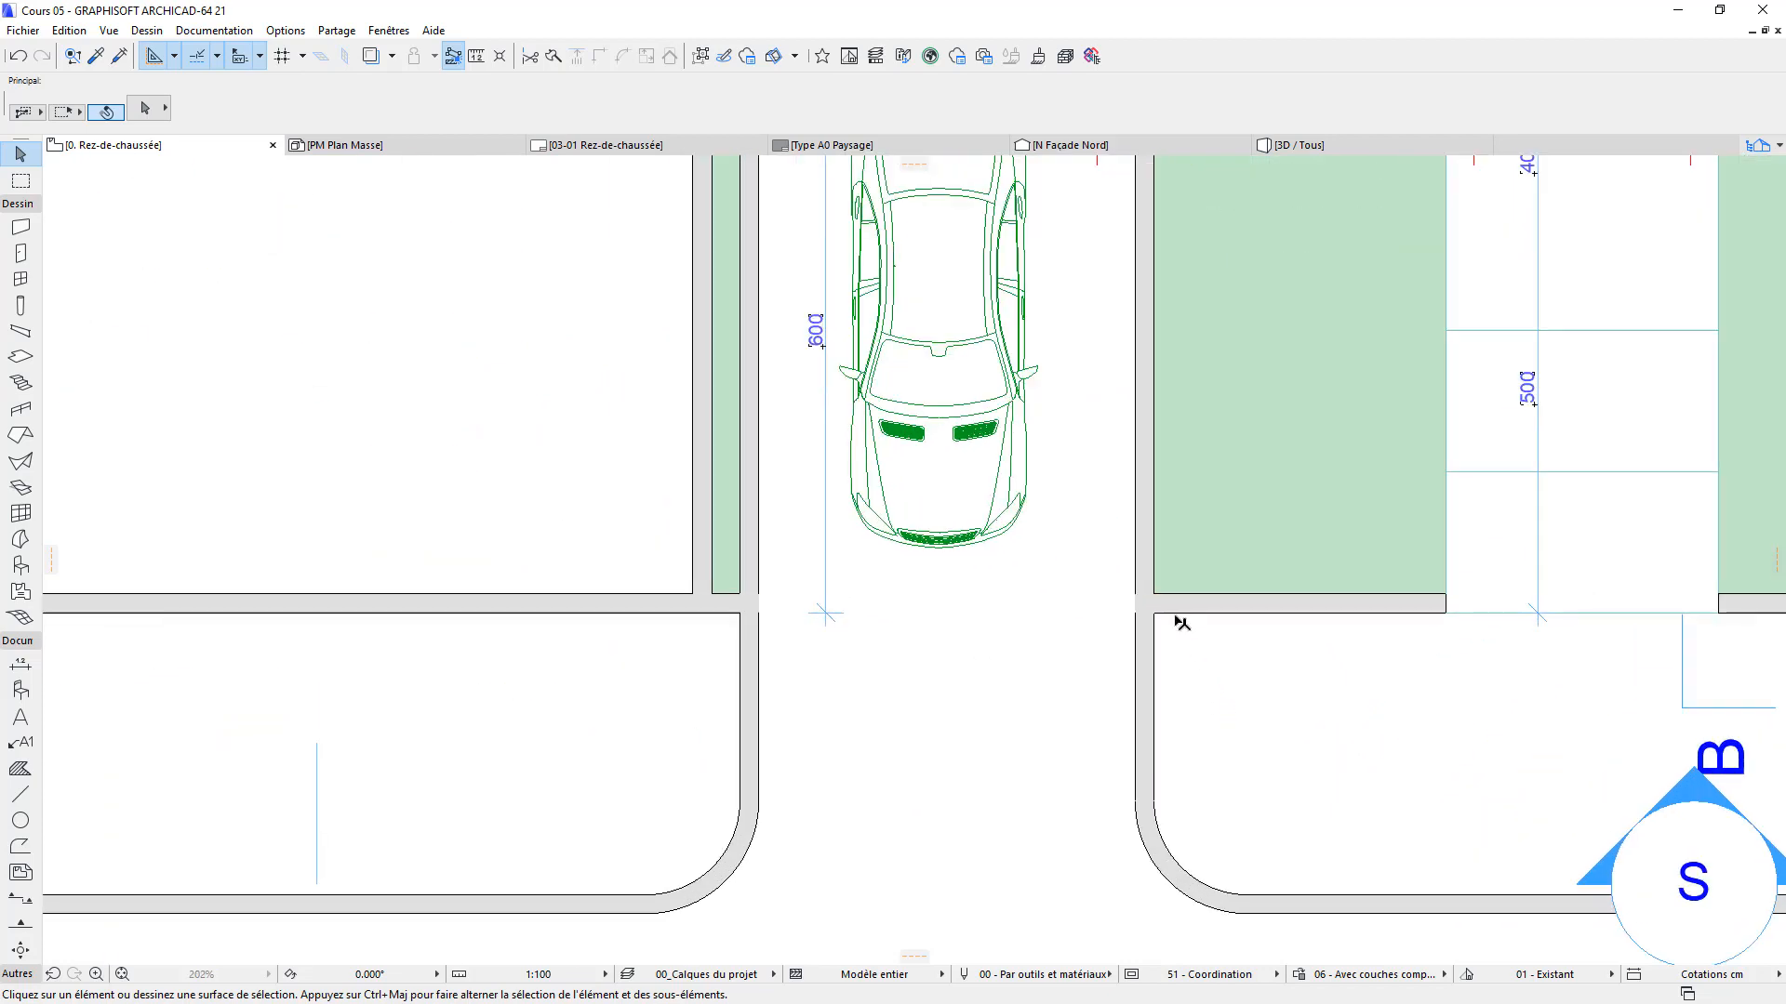
click(1179, 613)
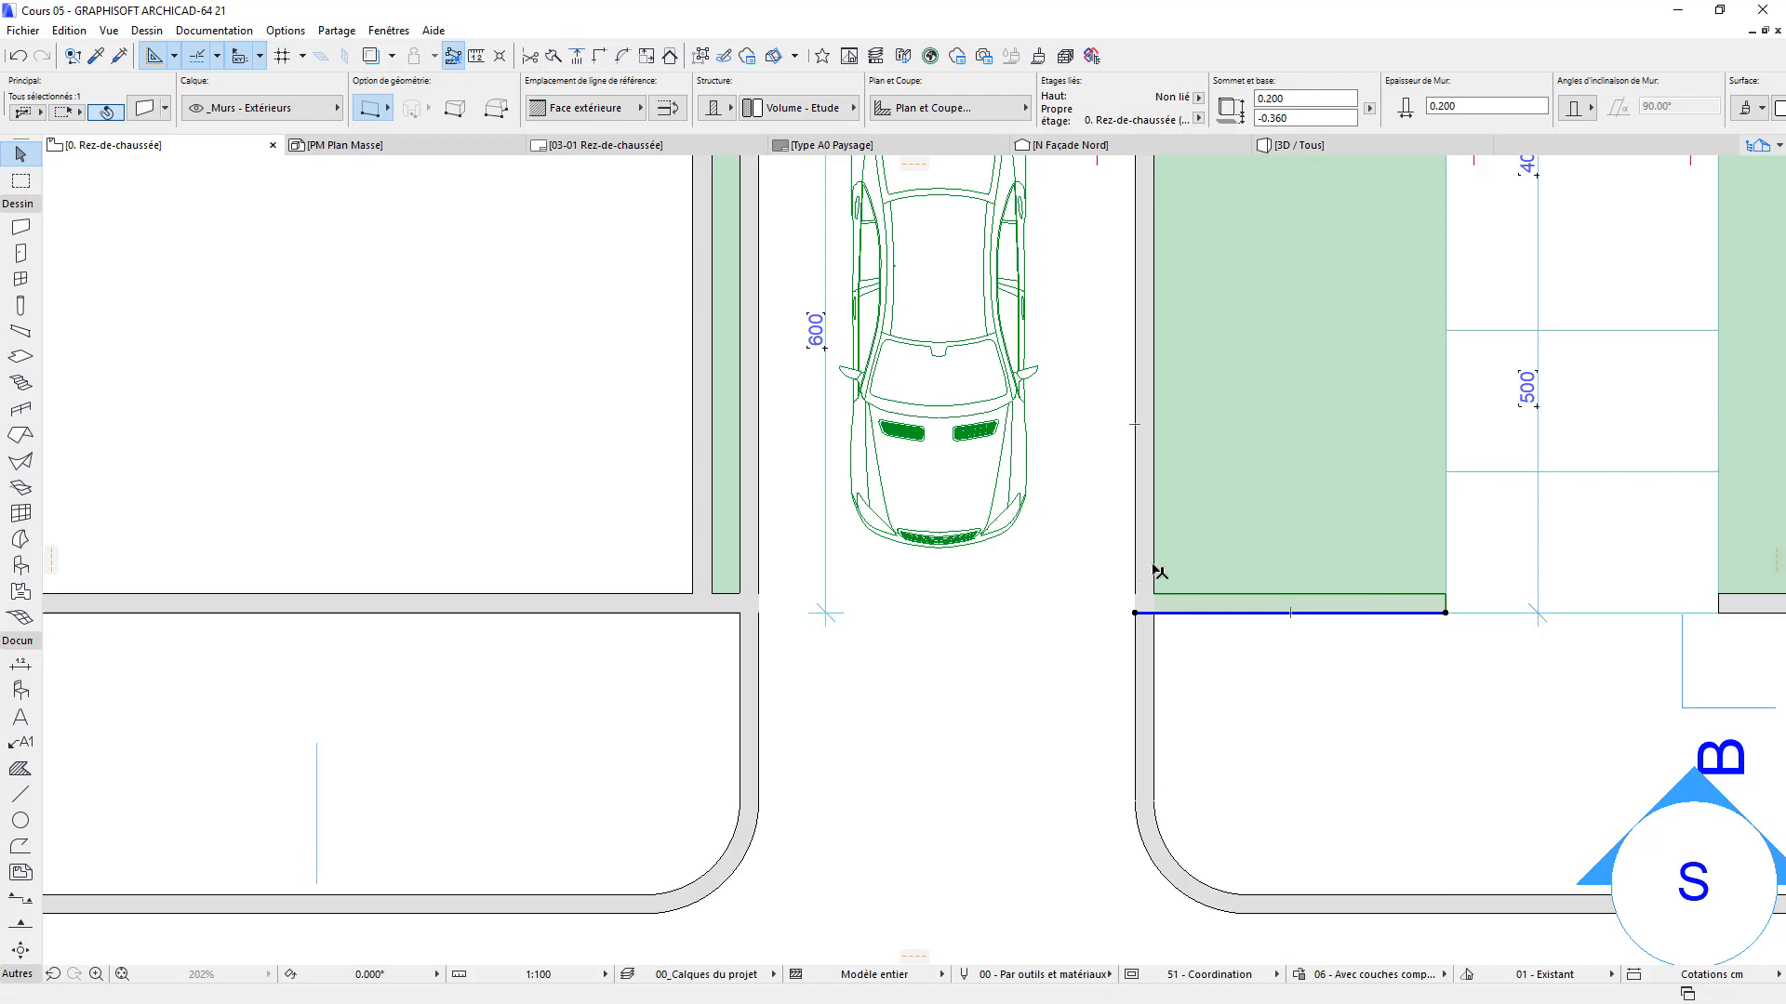
click(582, 486)
scroll(723, 636, down, 5)
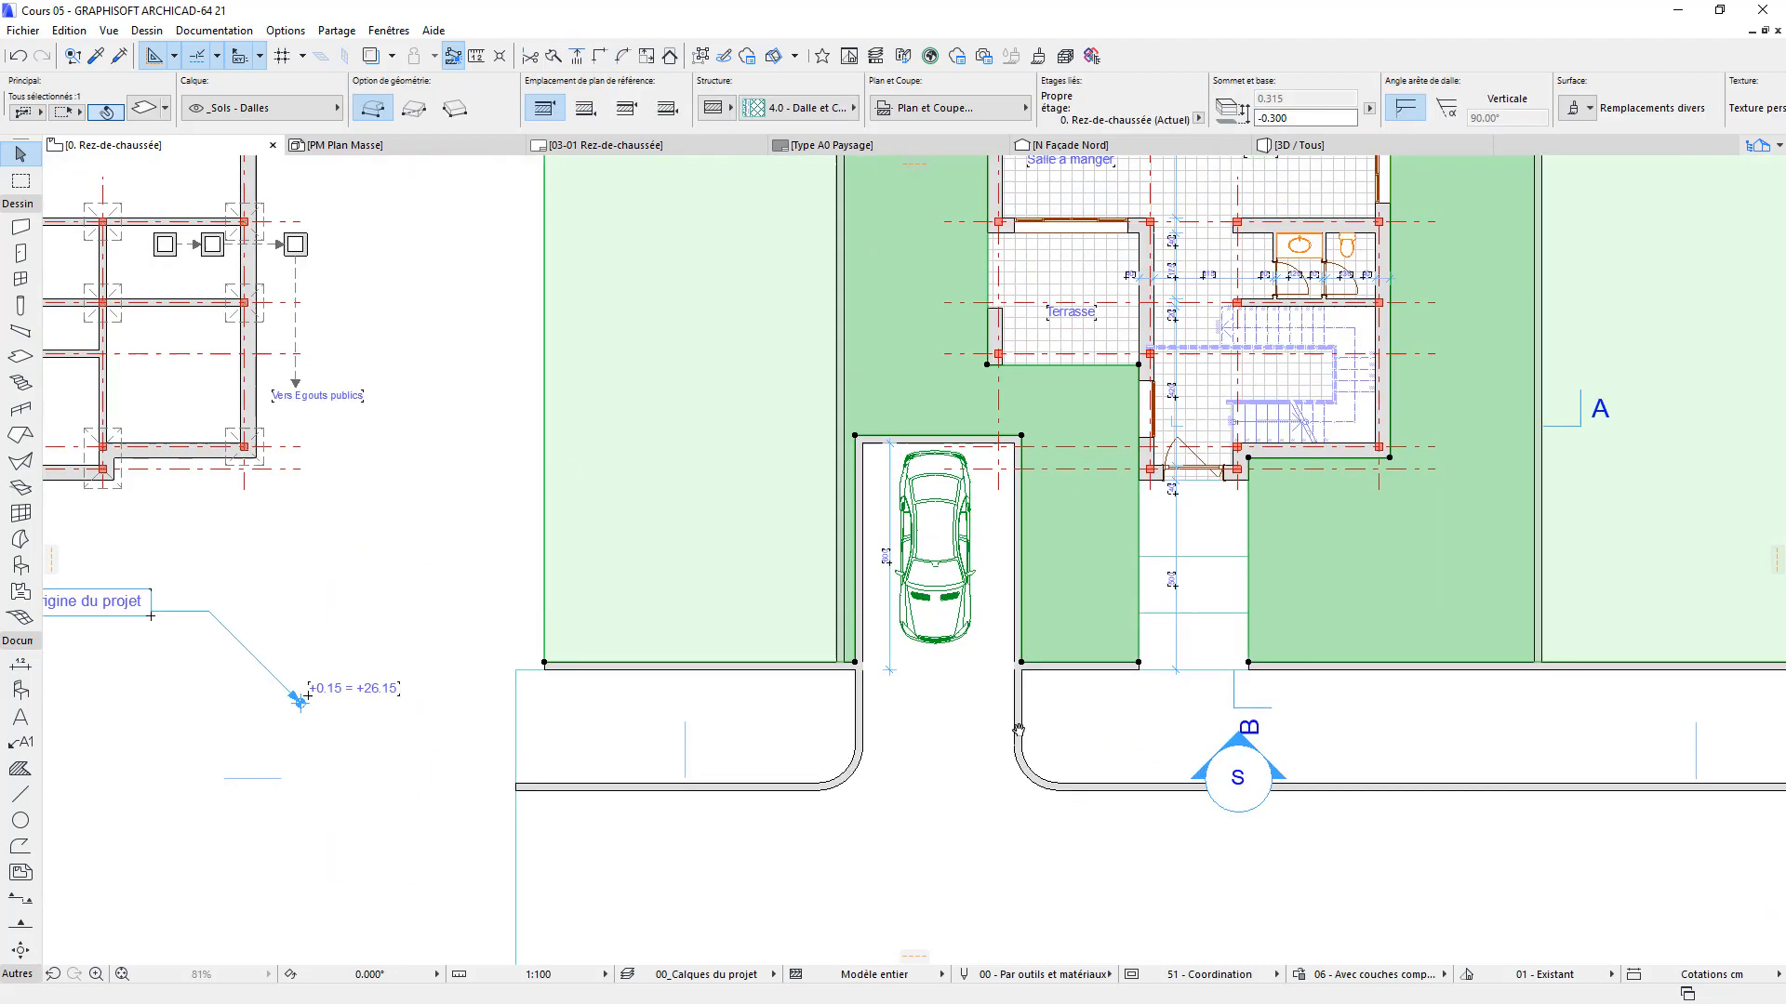
click(723, 635)
scroll(737, 530, down, 2)
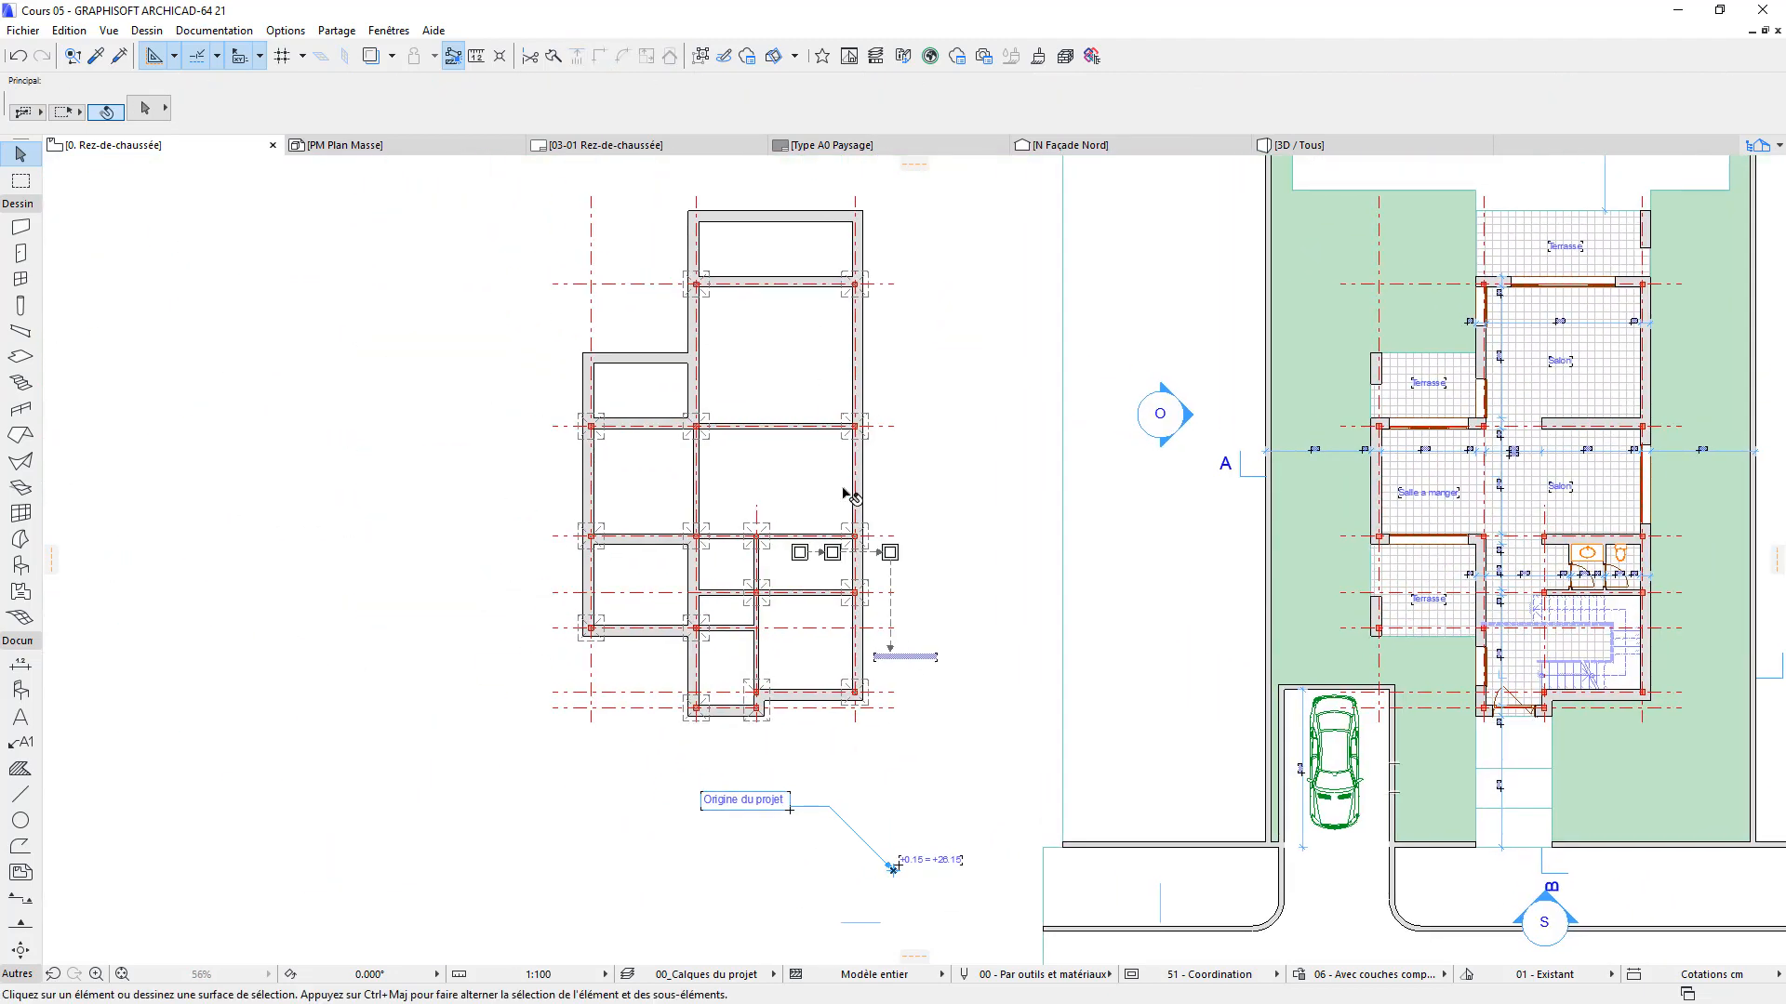
Add the text "R 40x40" below the first square chamber with a text height of 1.50 mm
scroll(768, 720, up, 3)
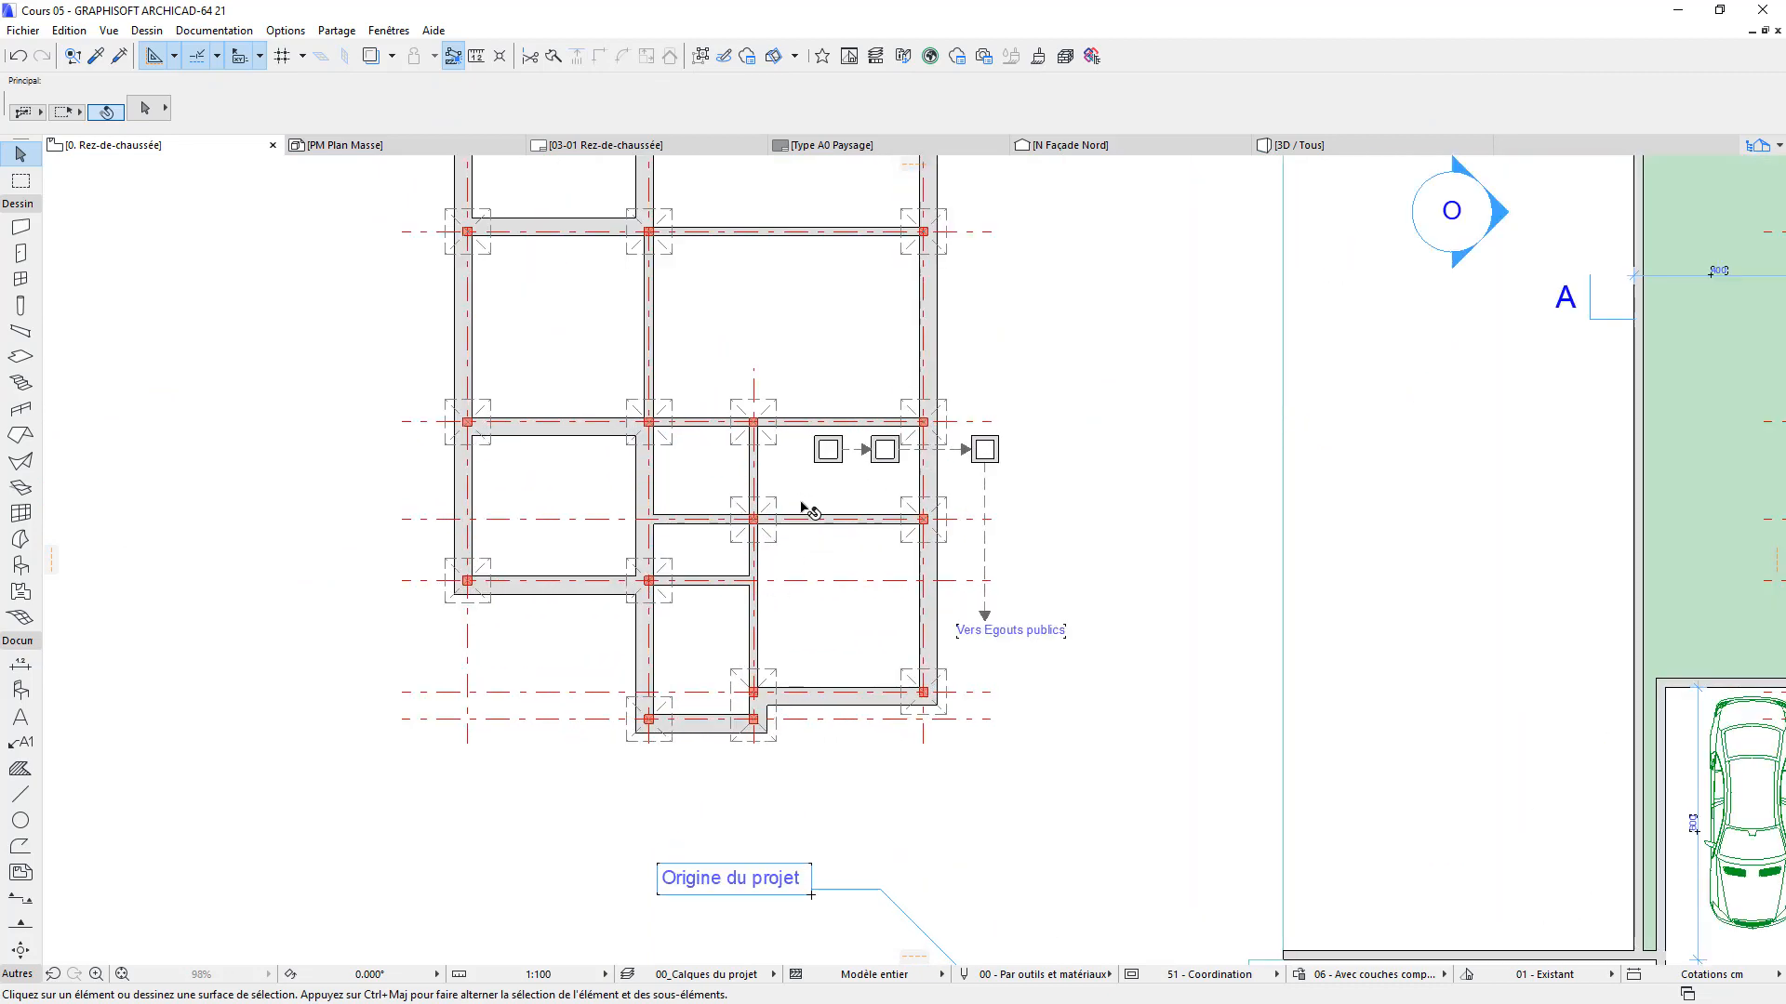
scroll(809, 510, up, 2)
click(21, 717)
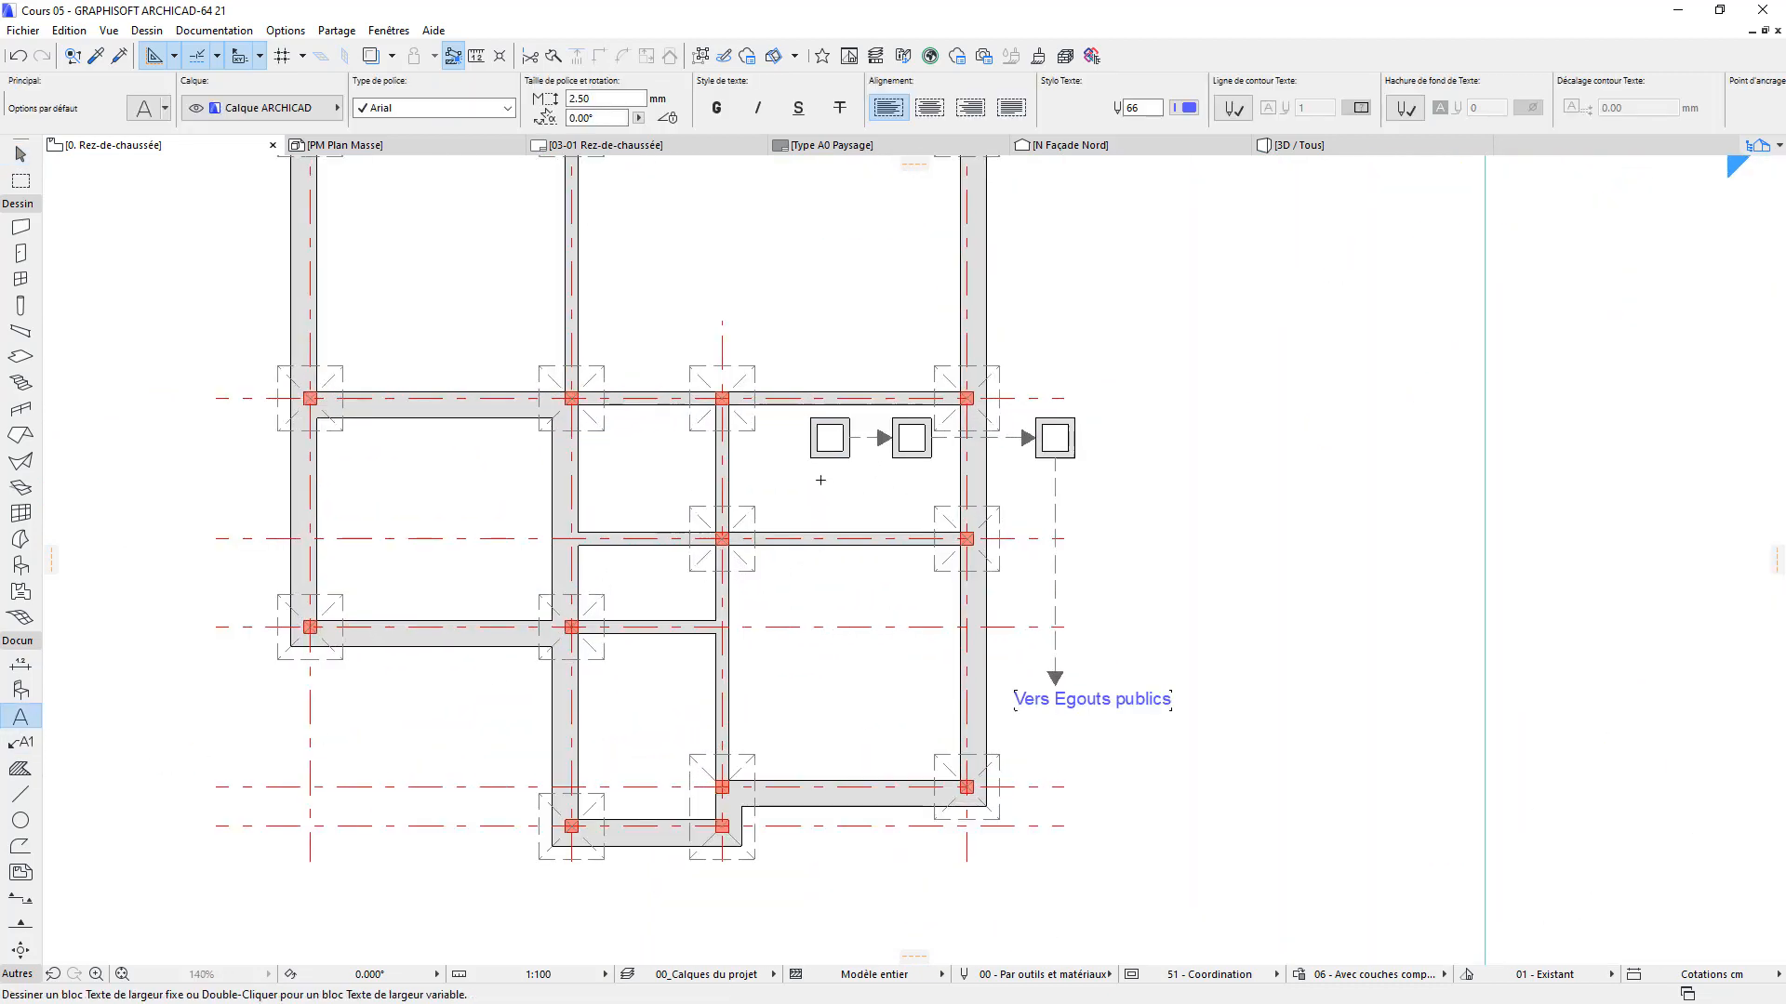
click(820, 470)
click(820, 470)
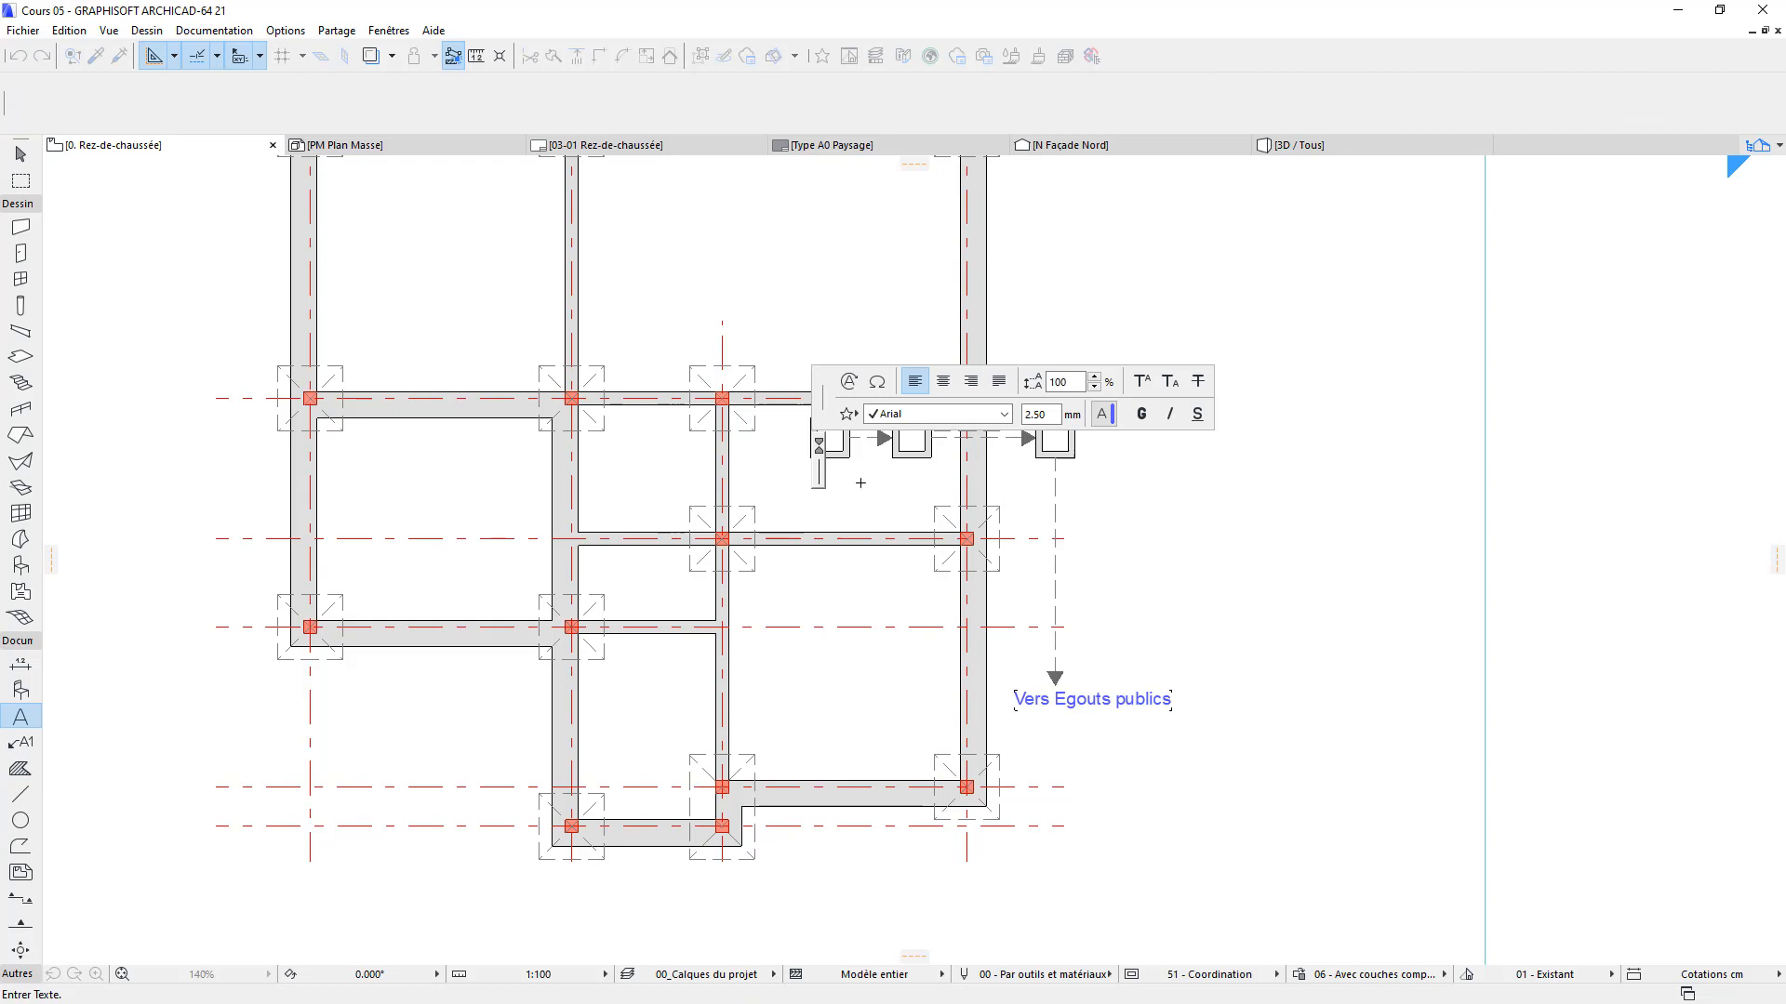
text(R)
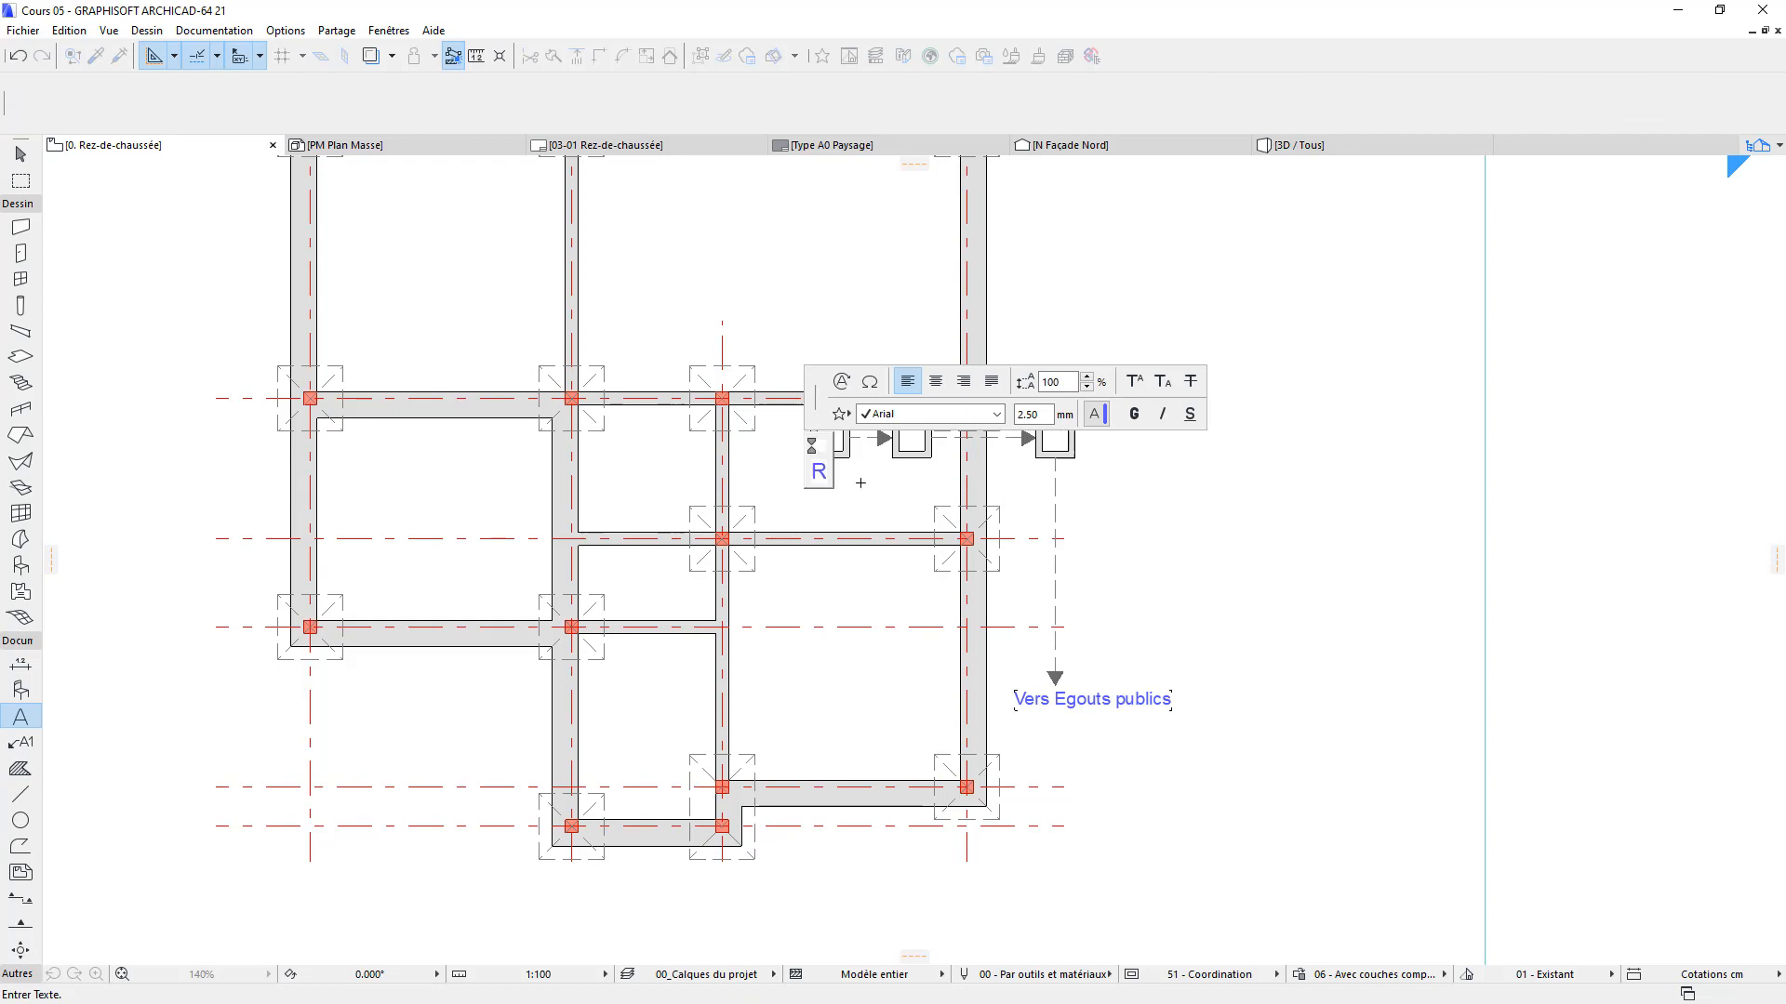
text( 40)
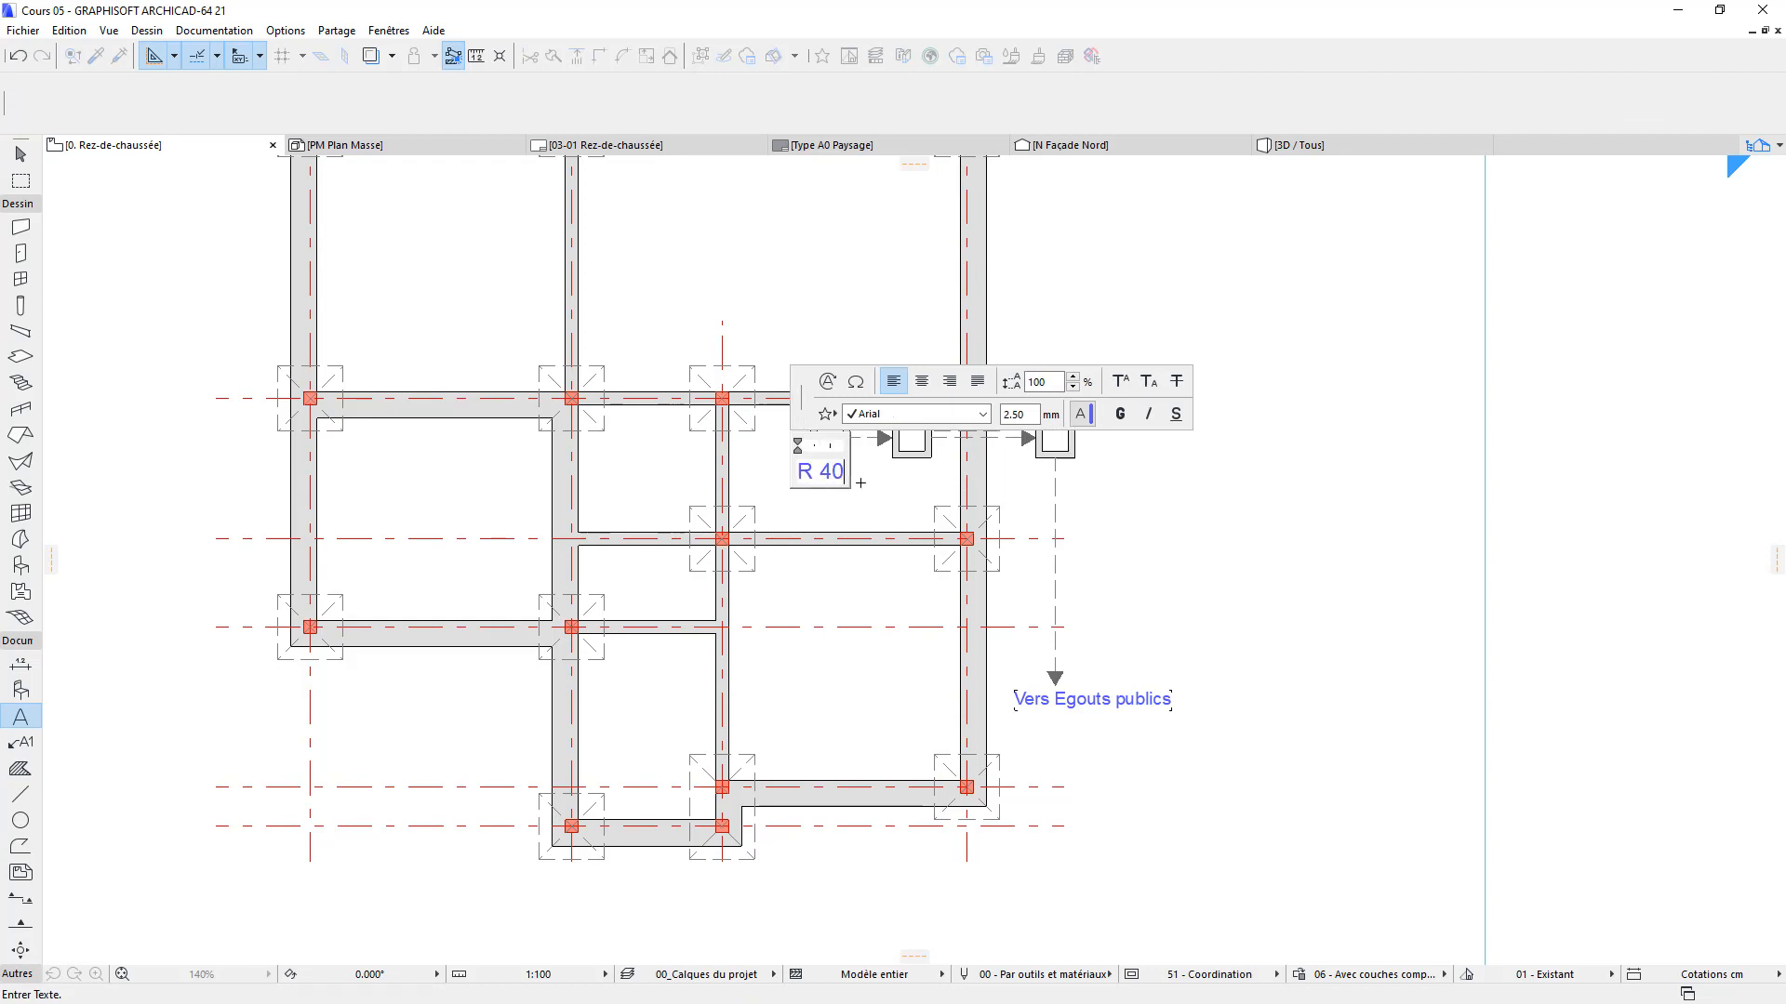
text(x40)
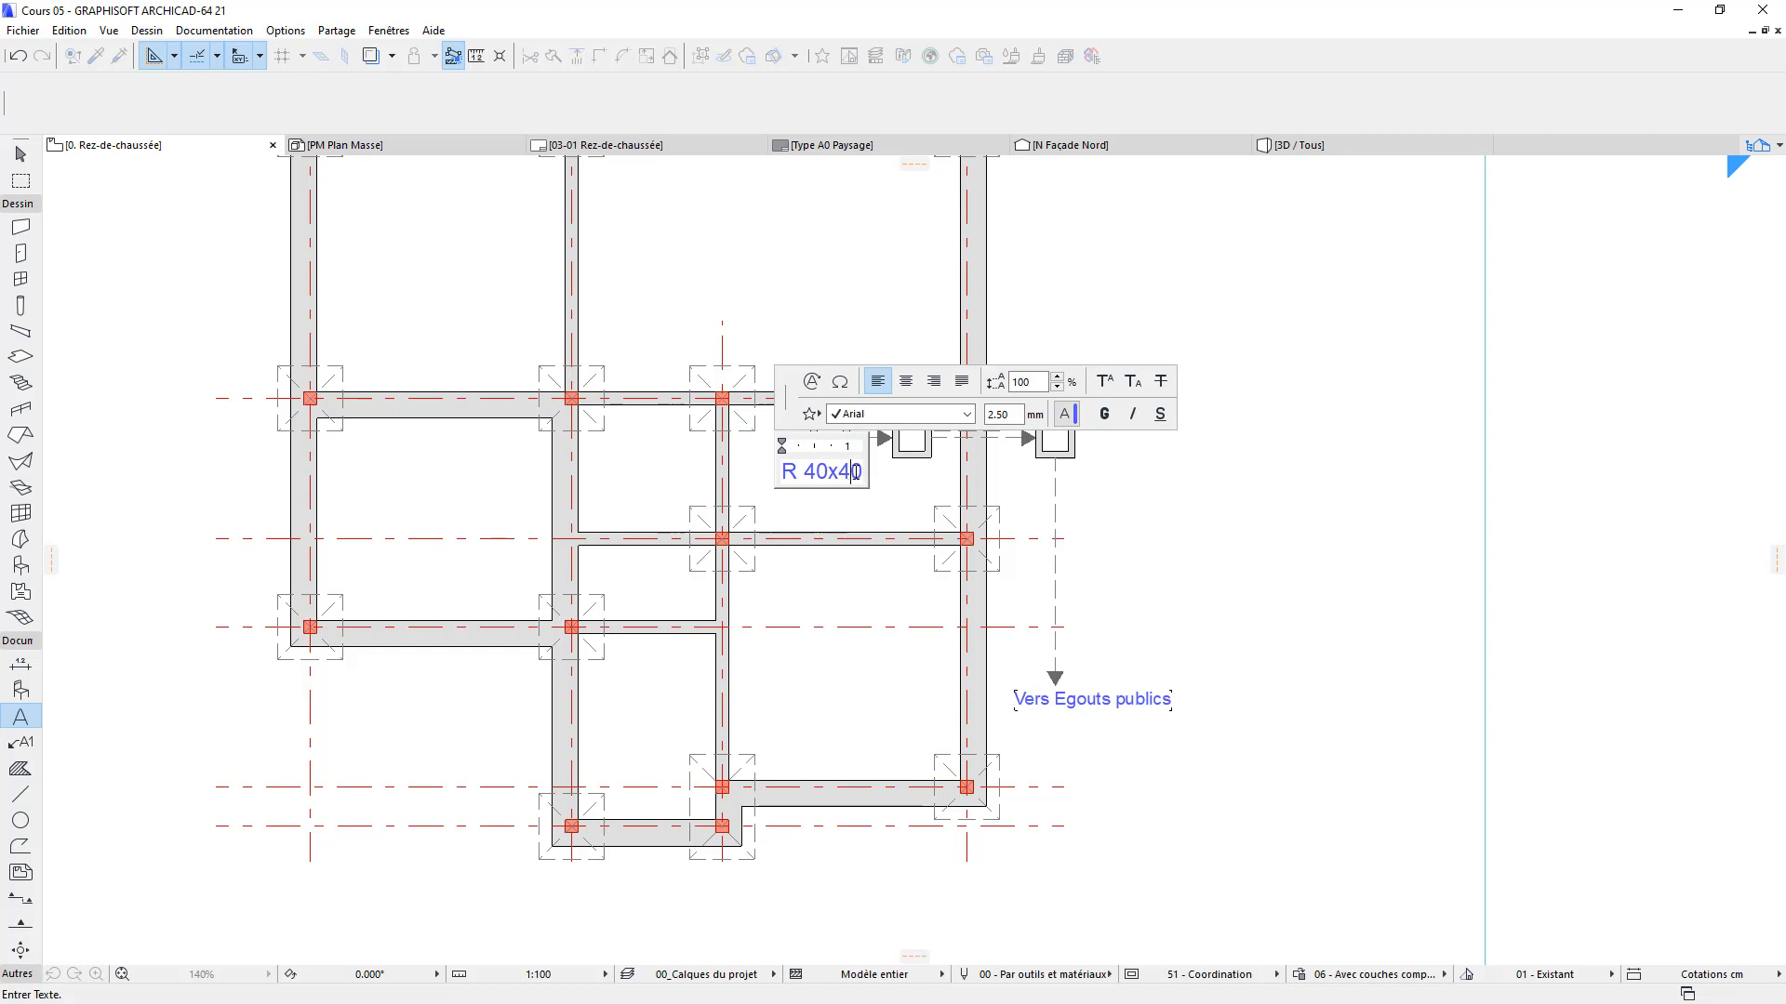
drag(854, 474, 799, 478)
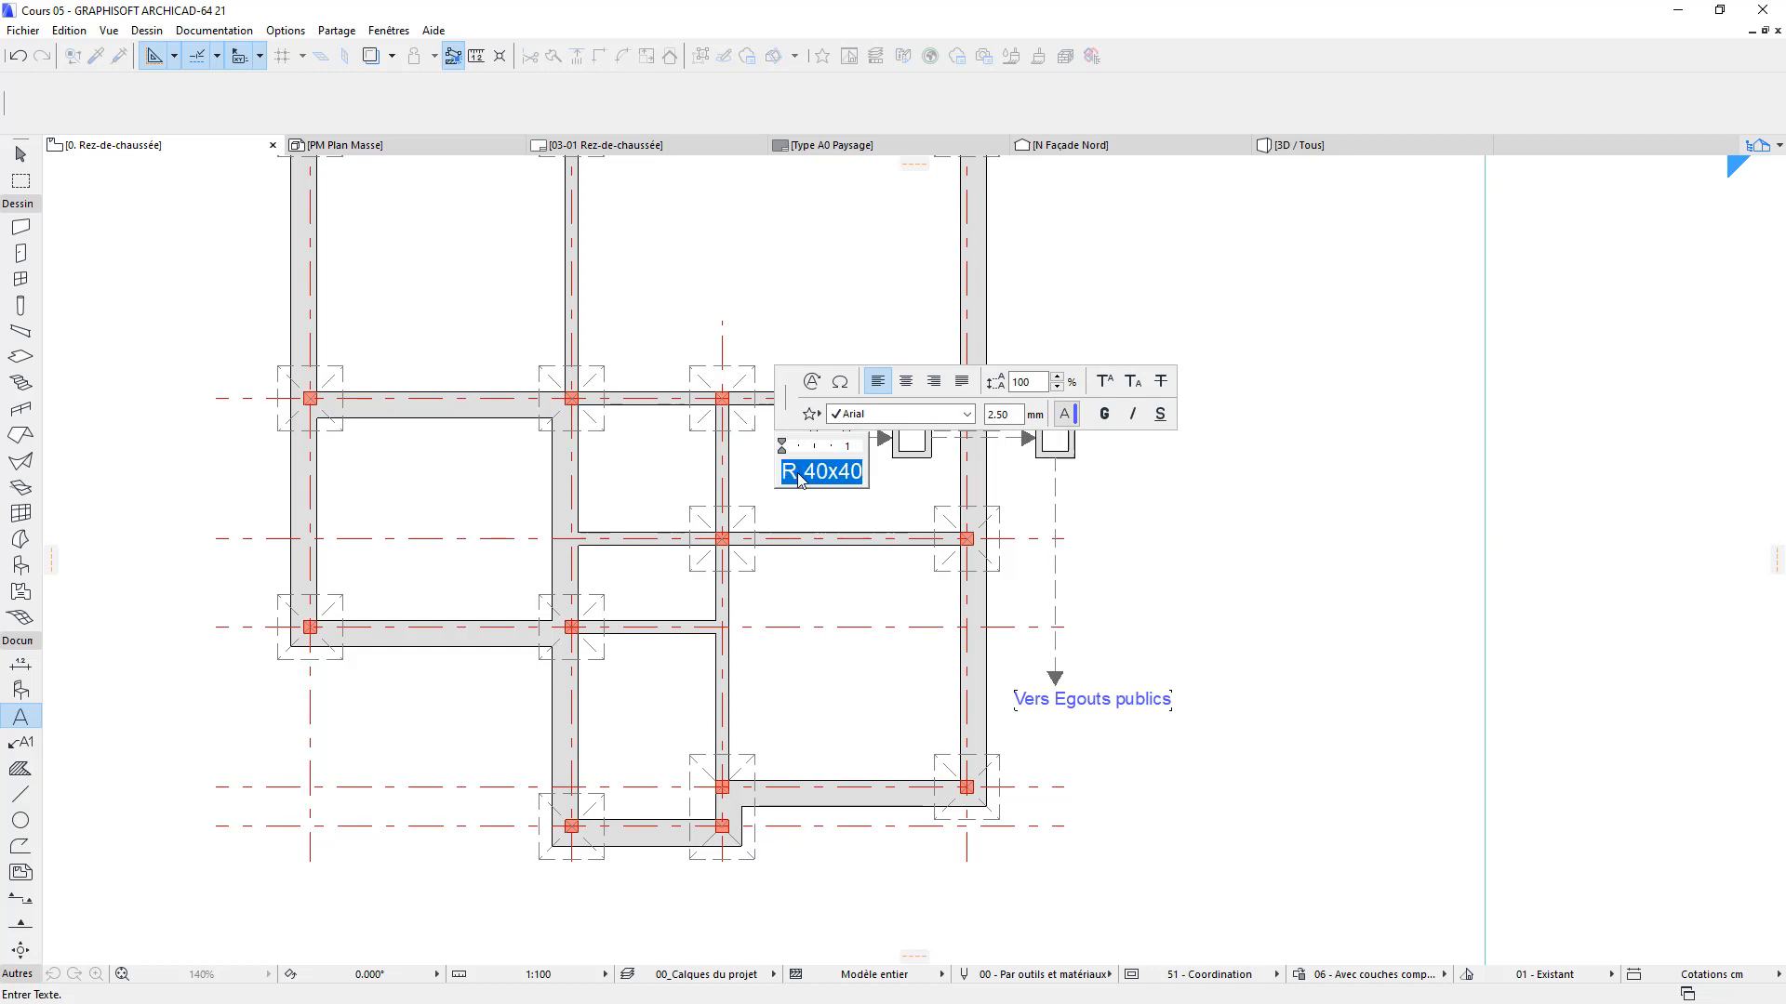
double_click(1016, 413)
key(Return)
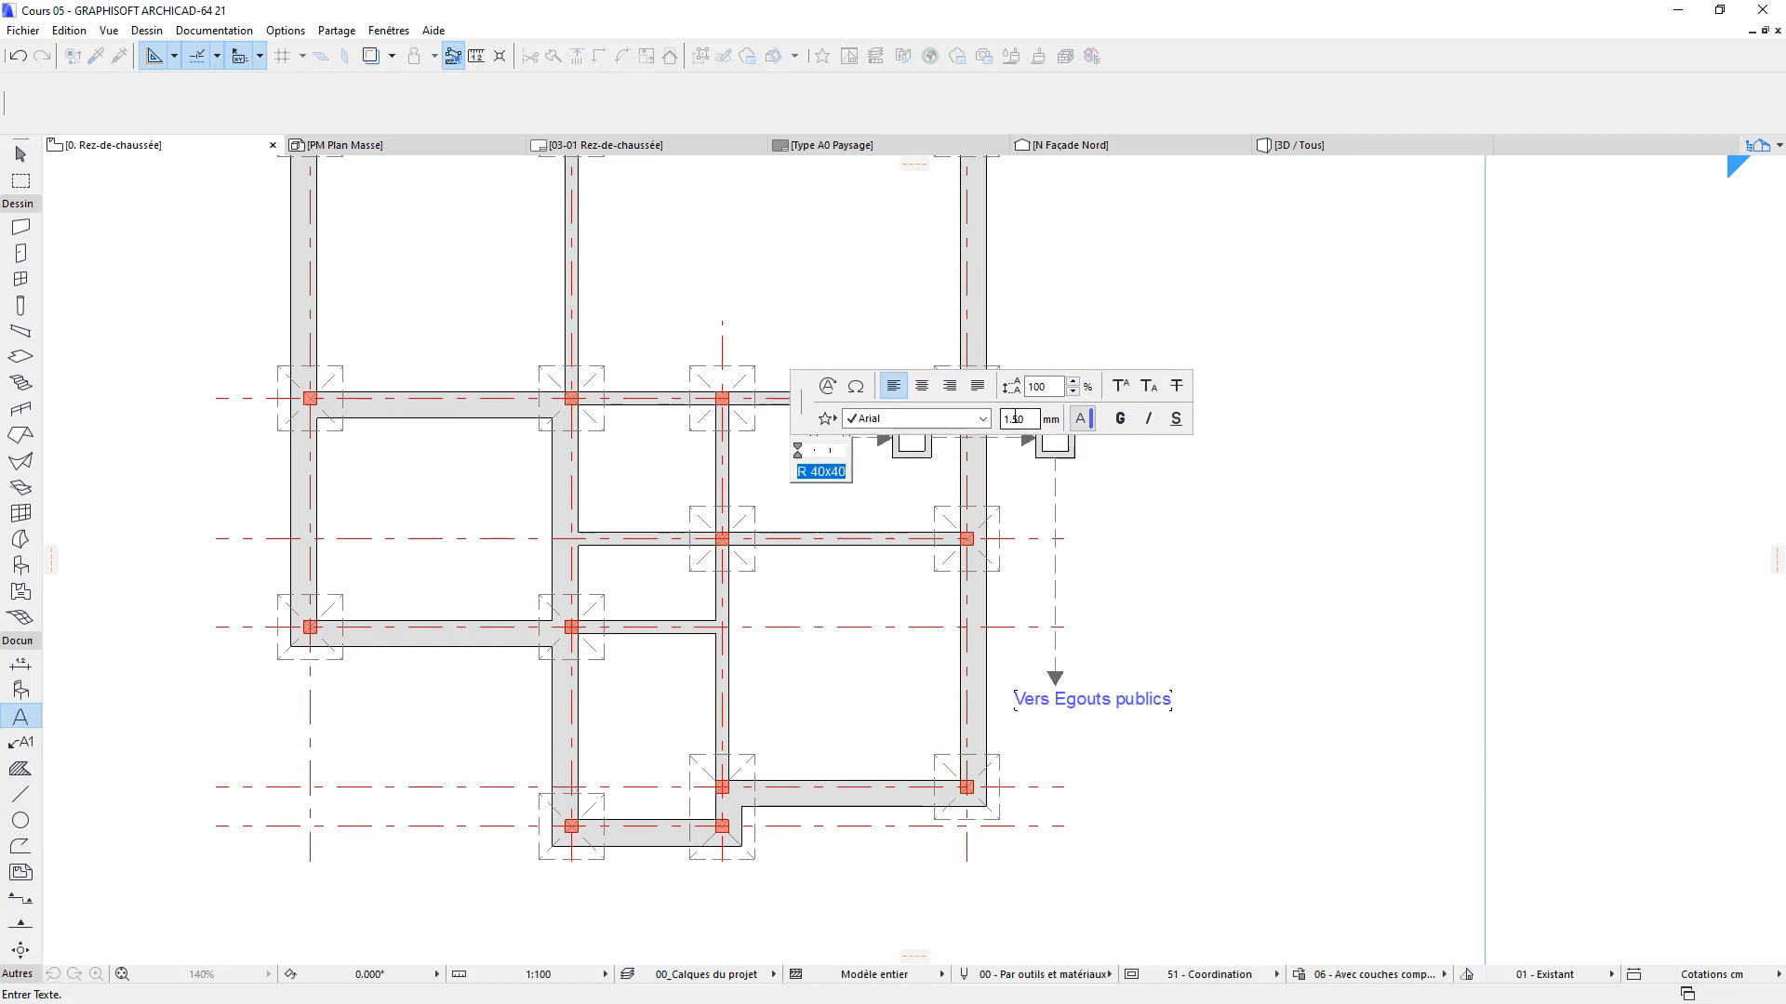
click(1361, 492)
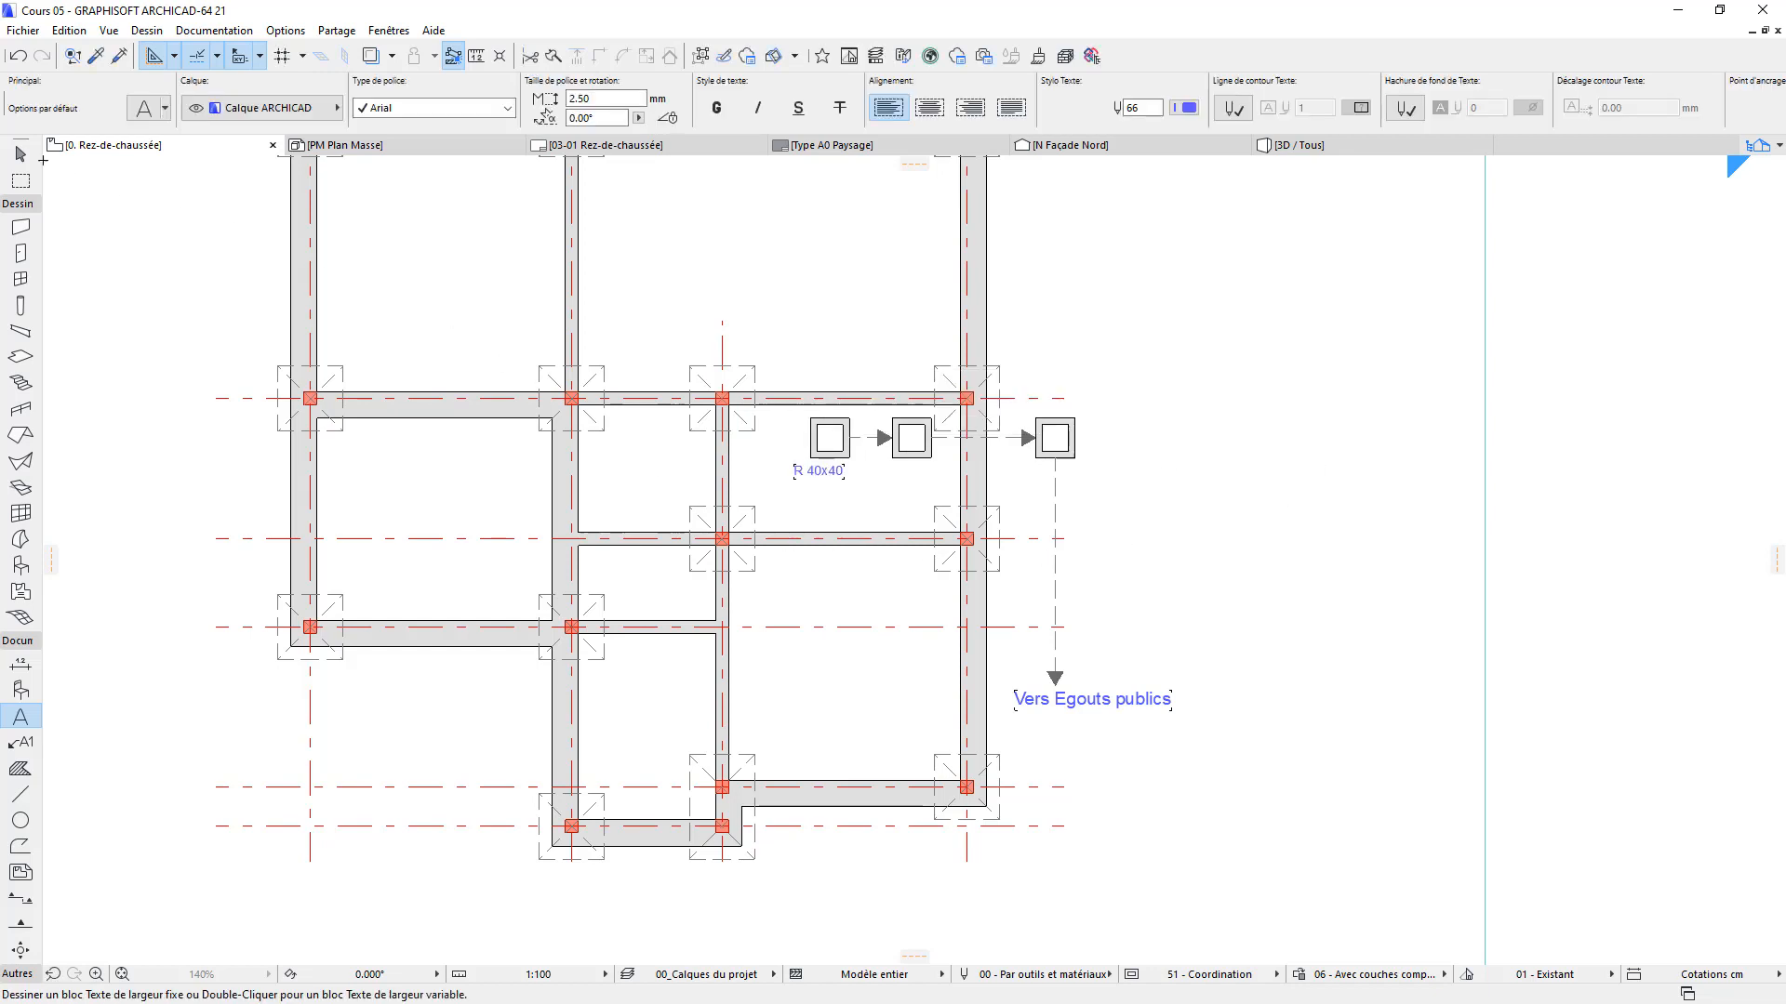
Copy the "R 40x40" label horizontally to just below the second square chamber
click(21, 156)
click(821, 475)
key(ctrl+shift+d)
click(820, 472)
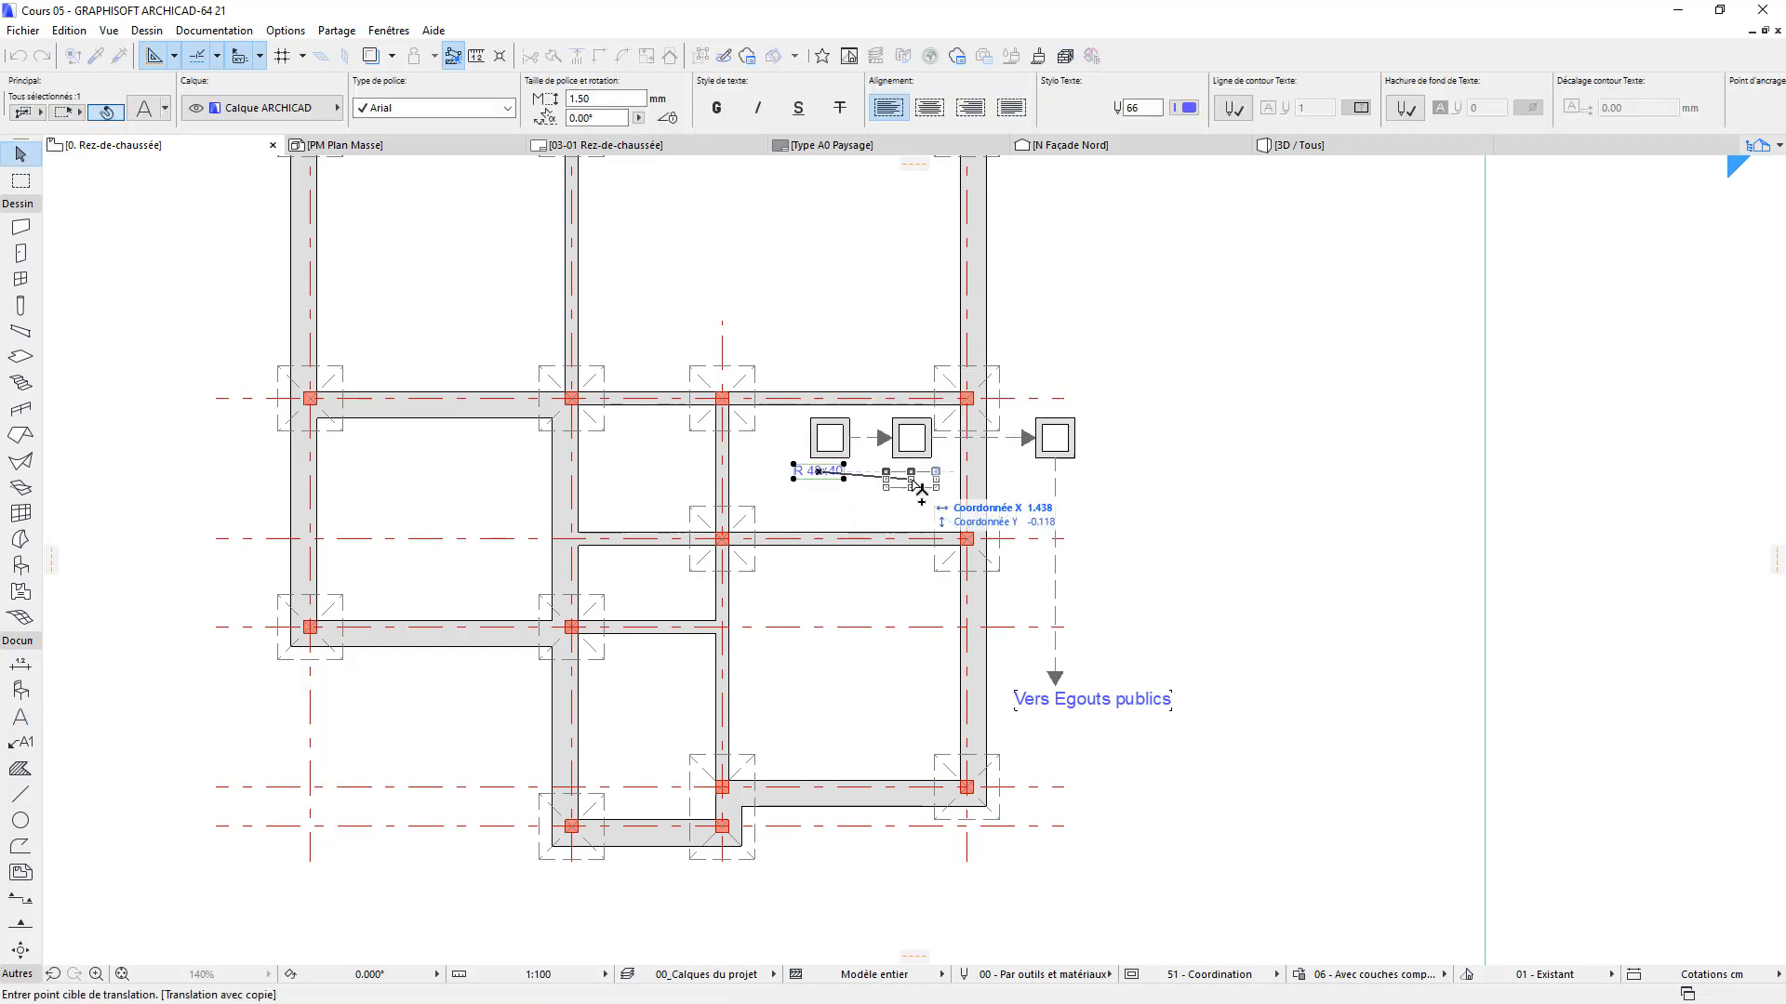
click(913, 471)
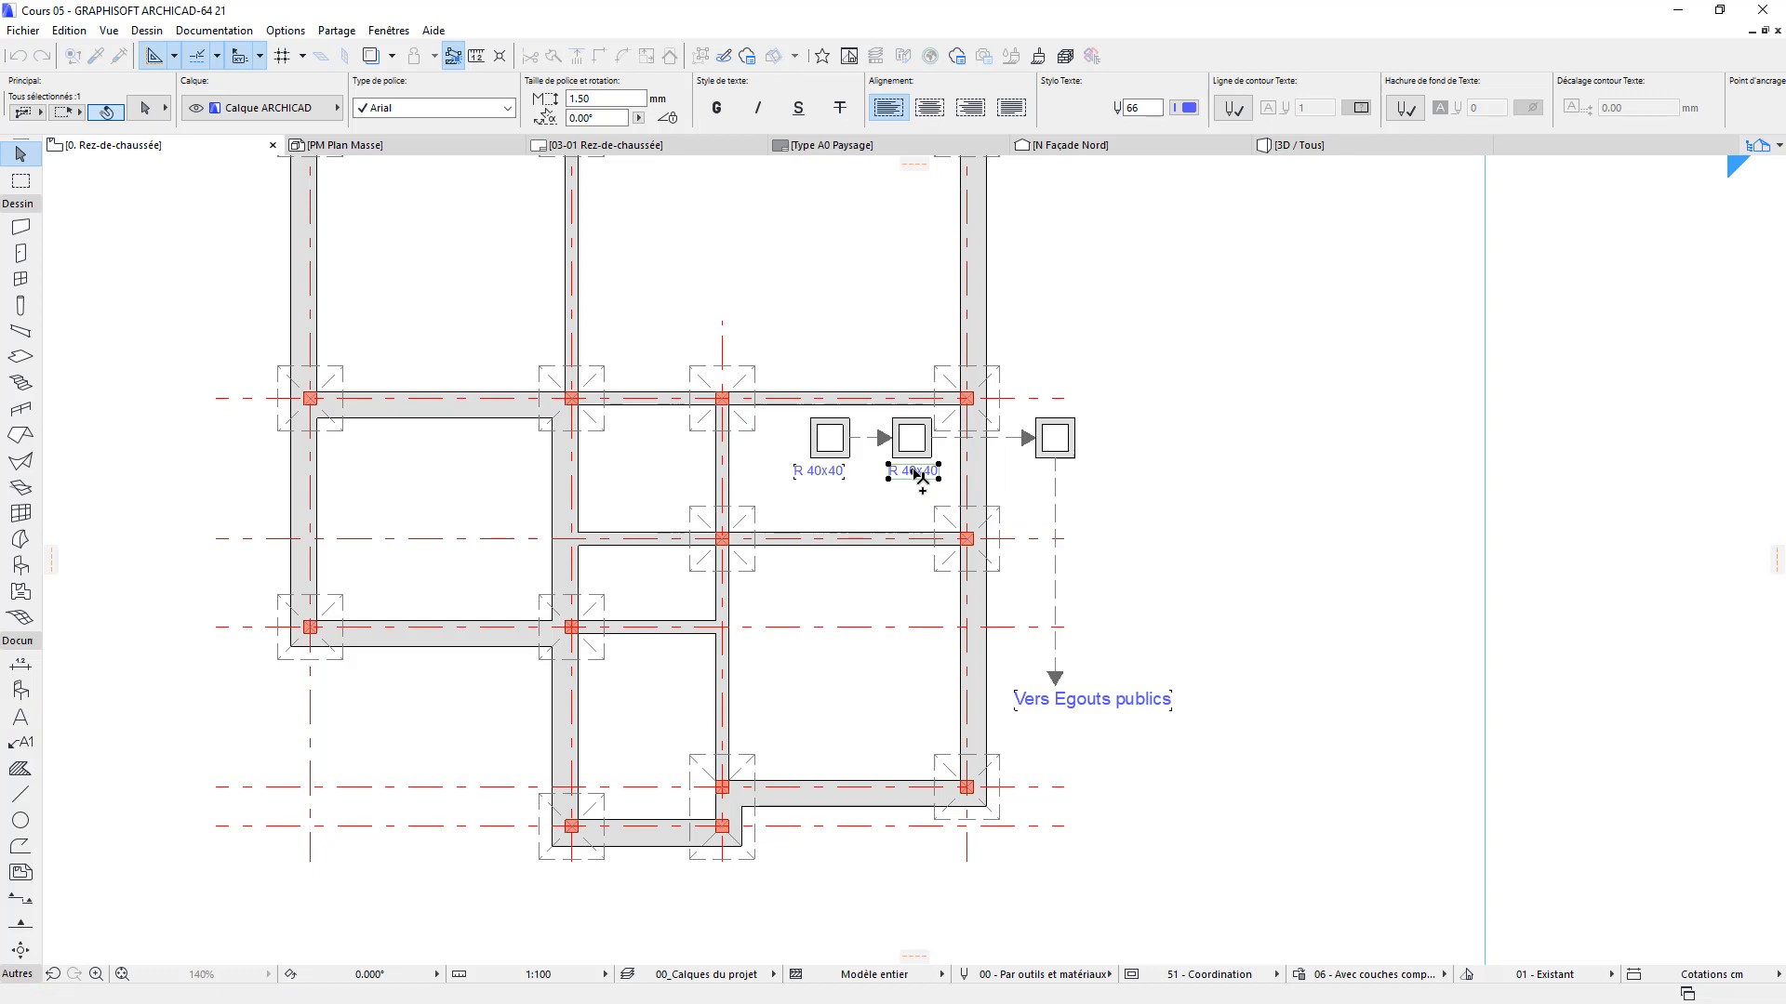
click(1164, 484)
Copy the "R 40x40" label from the second chamber to below the outer chamber, beside the downward dashed line
click(917, 473)
key(ctrl+shift+d)
click(919, 472)
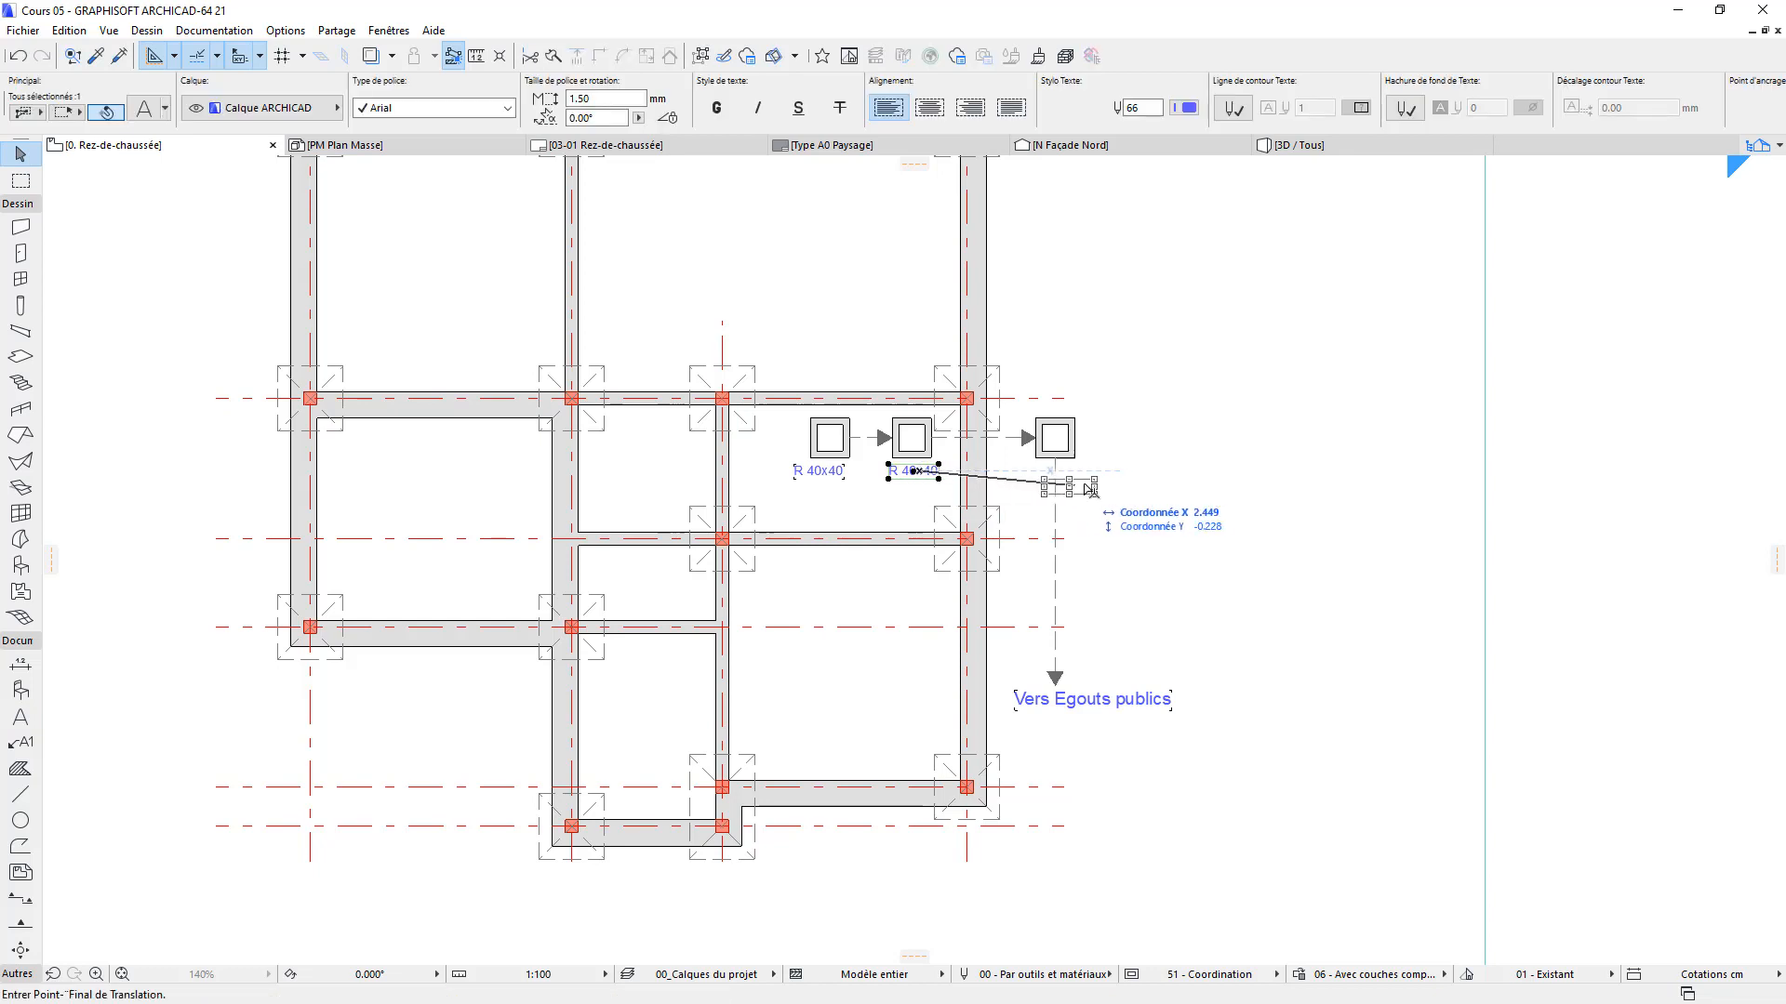
click(1102, 471)
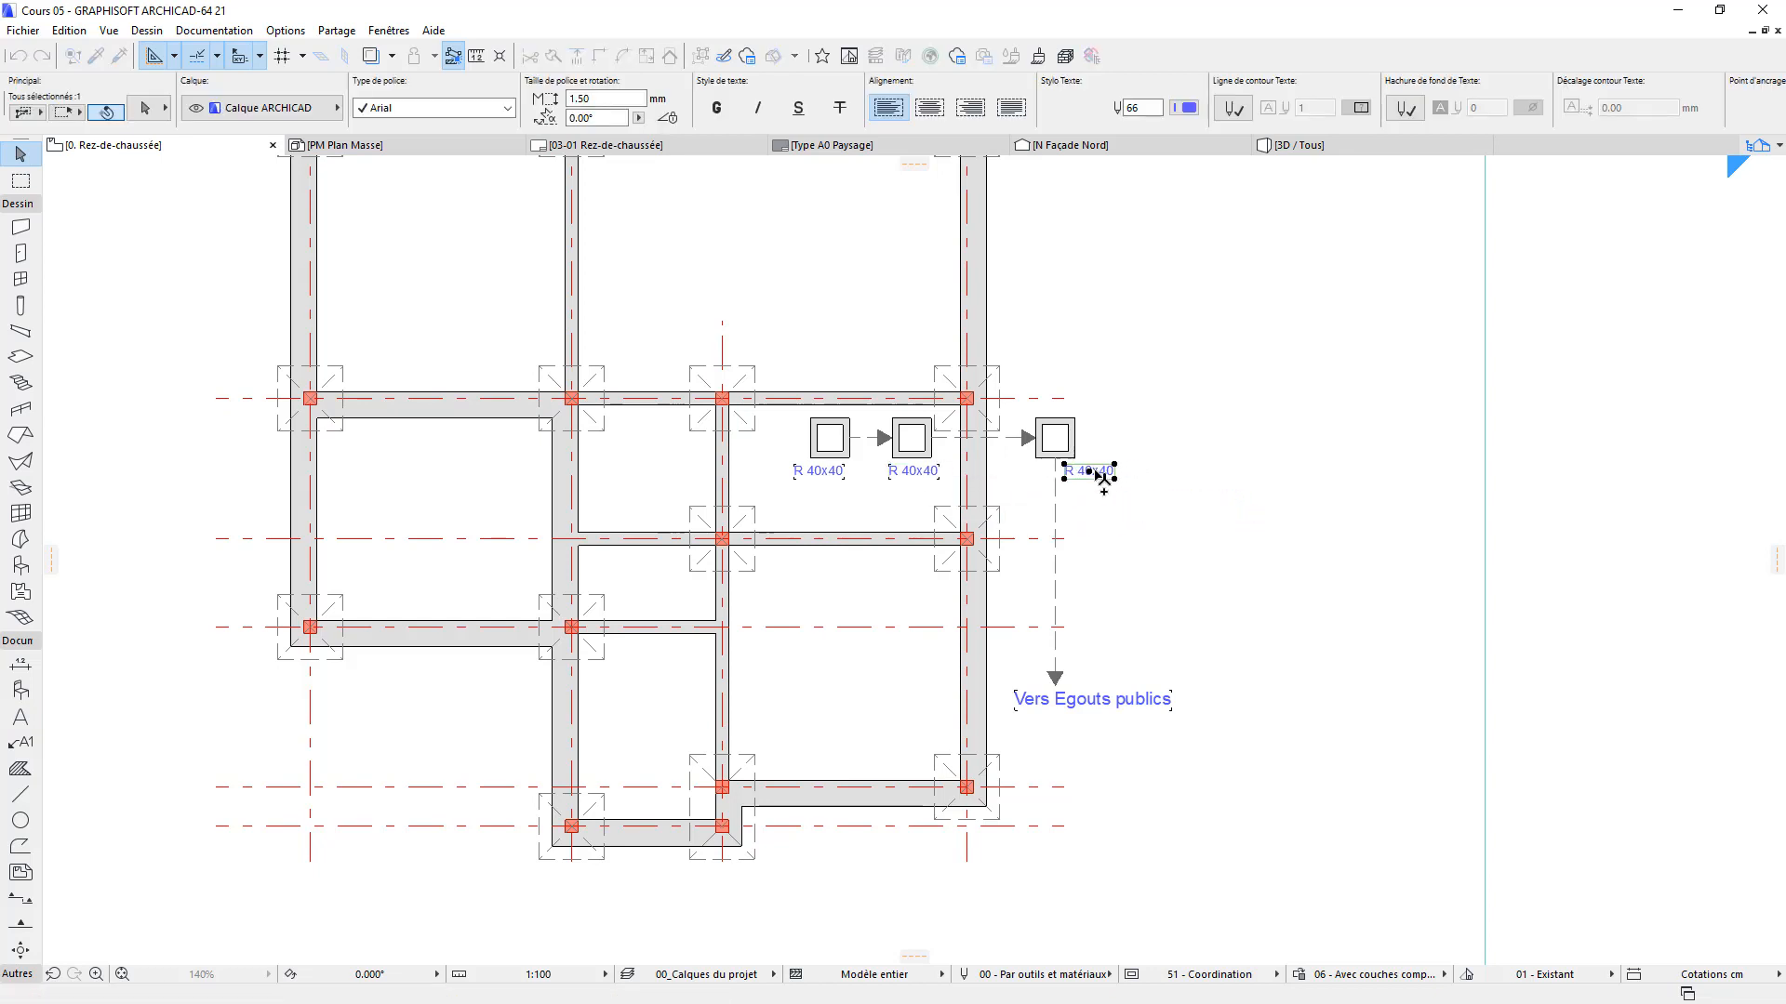
click(1177, 523)
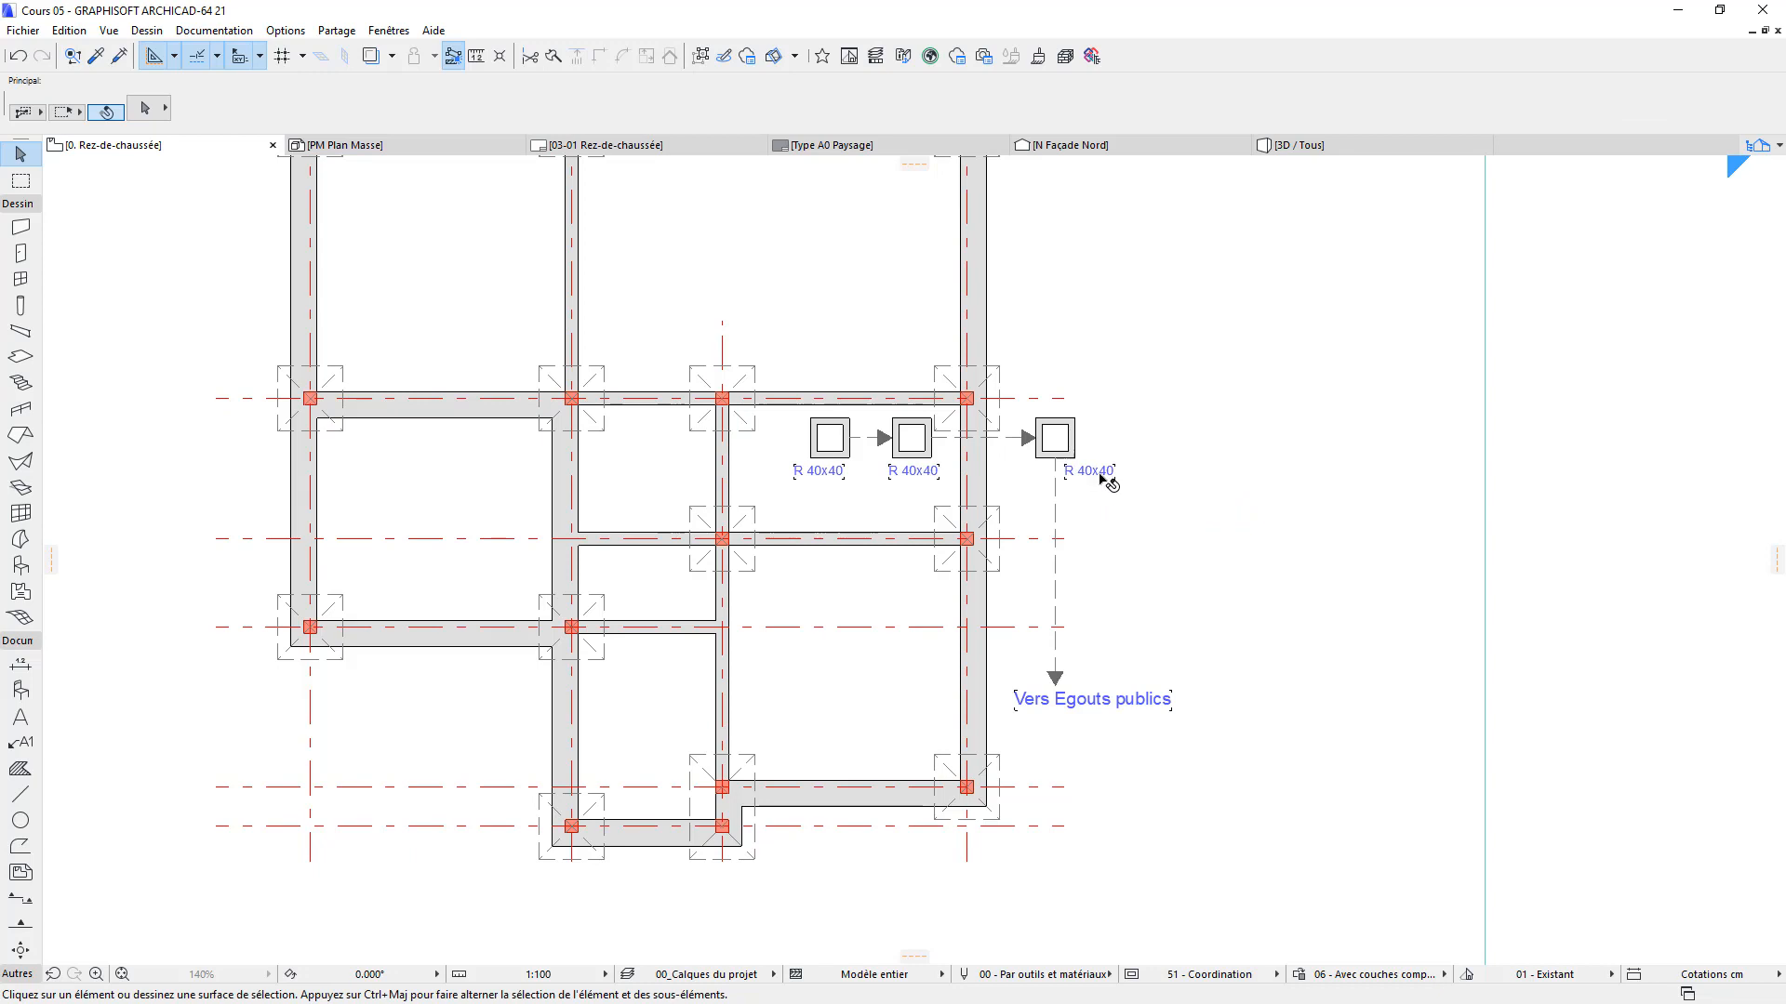
Move the outer chamber's "R 40x40" label from below the chamber to just above it
click(1107, 479)
click(1113, 476)
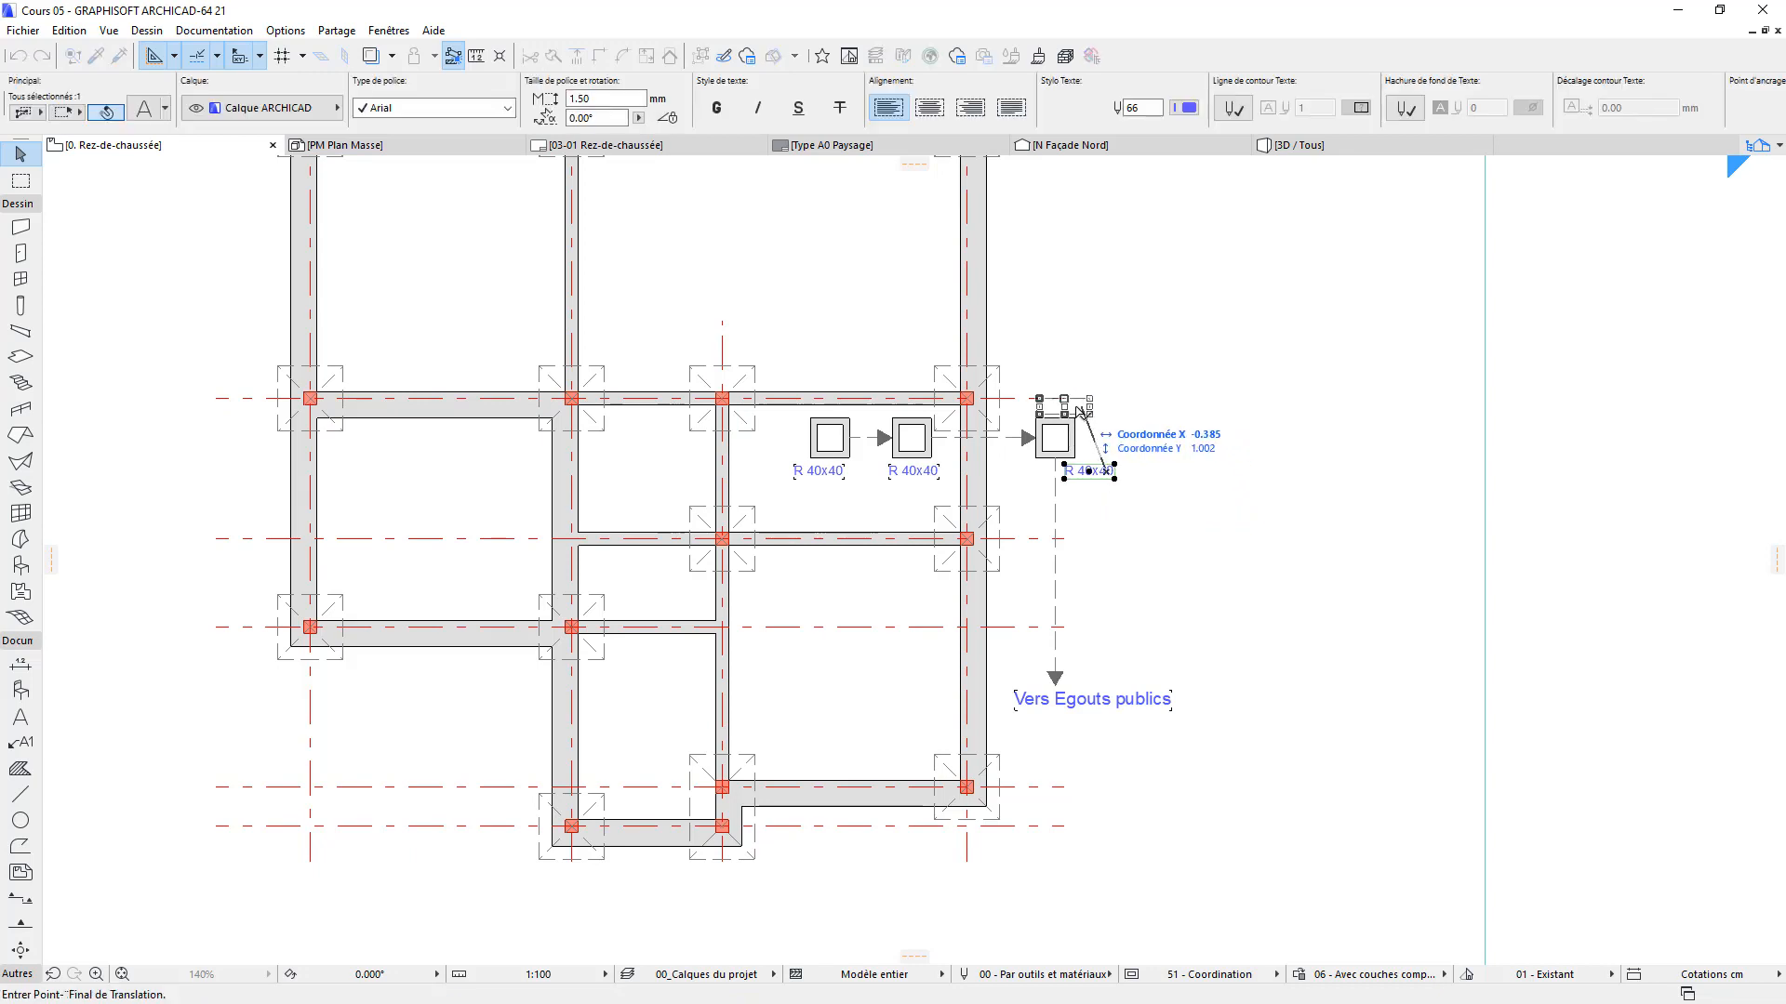
click(1079, 409)
click(1186, 479)
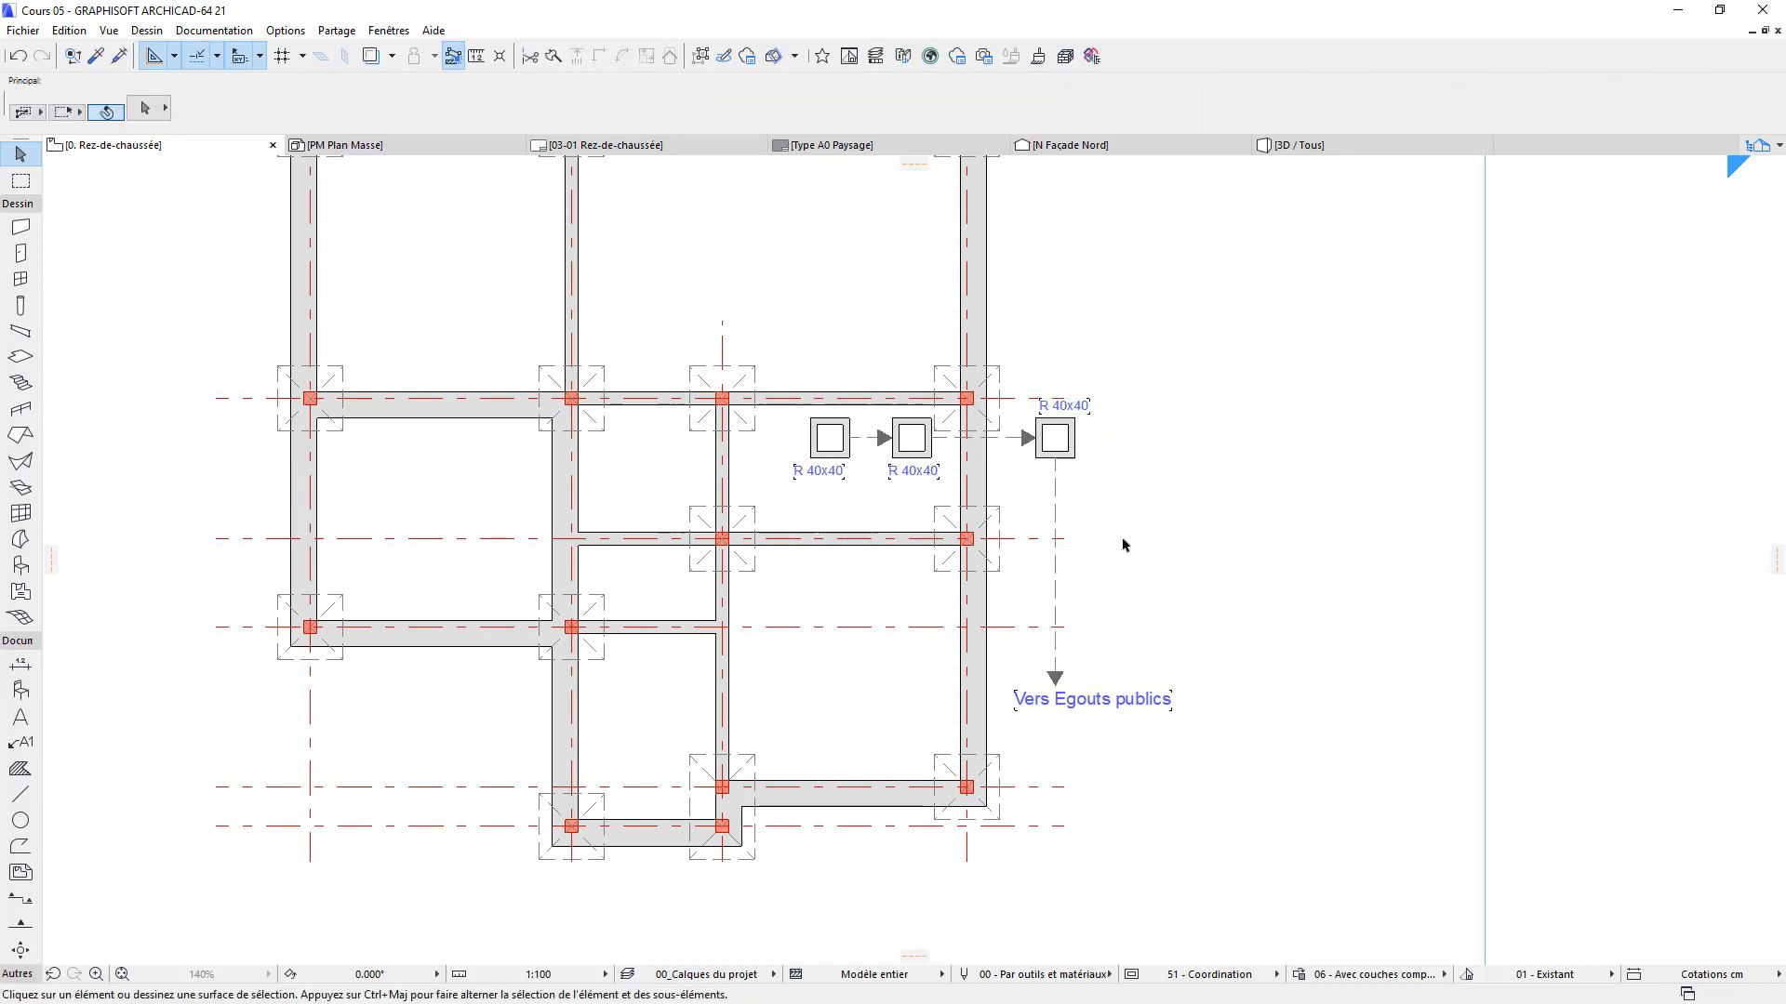
Try the "Planche en bois verticale" cover fill on the foundation slab in plan and switch the cover fill off again
scroll(1111, 569, down, 5)
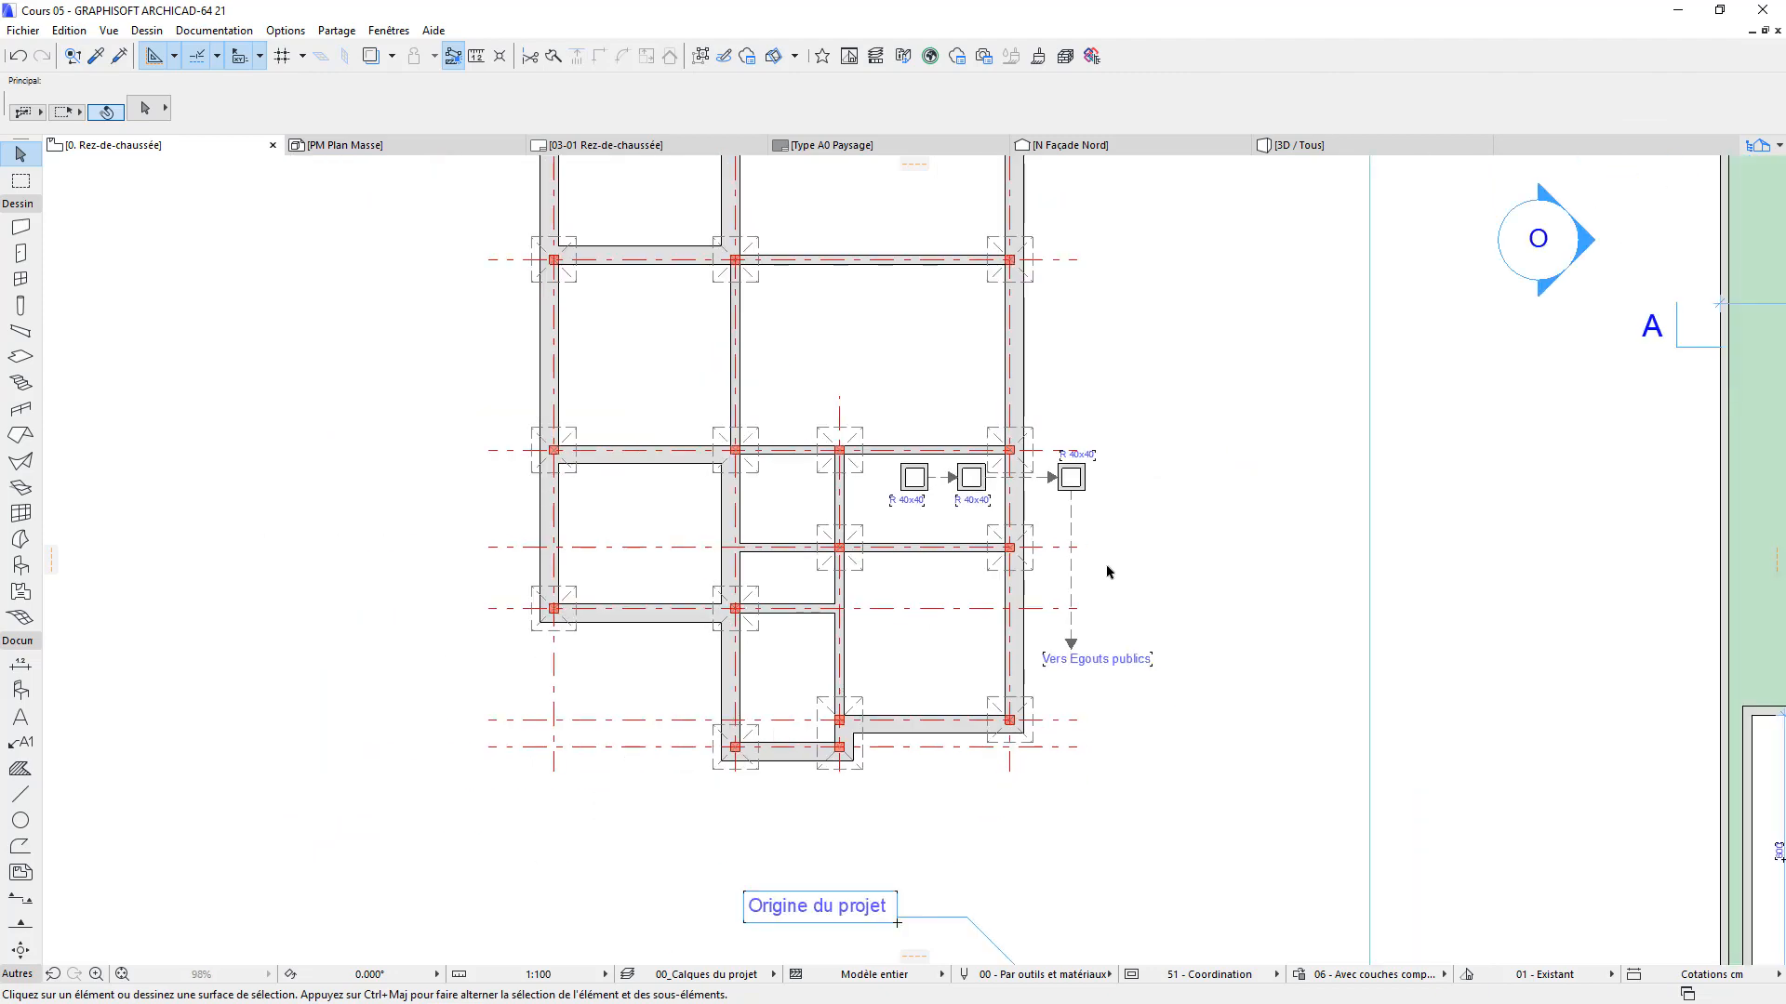
click(882, 383)
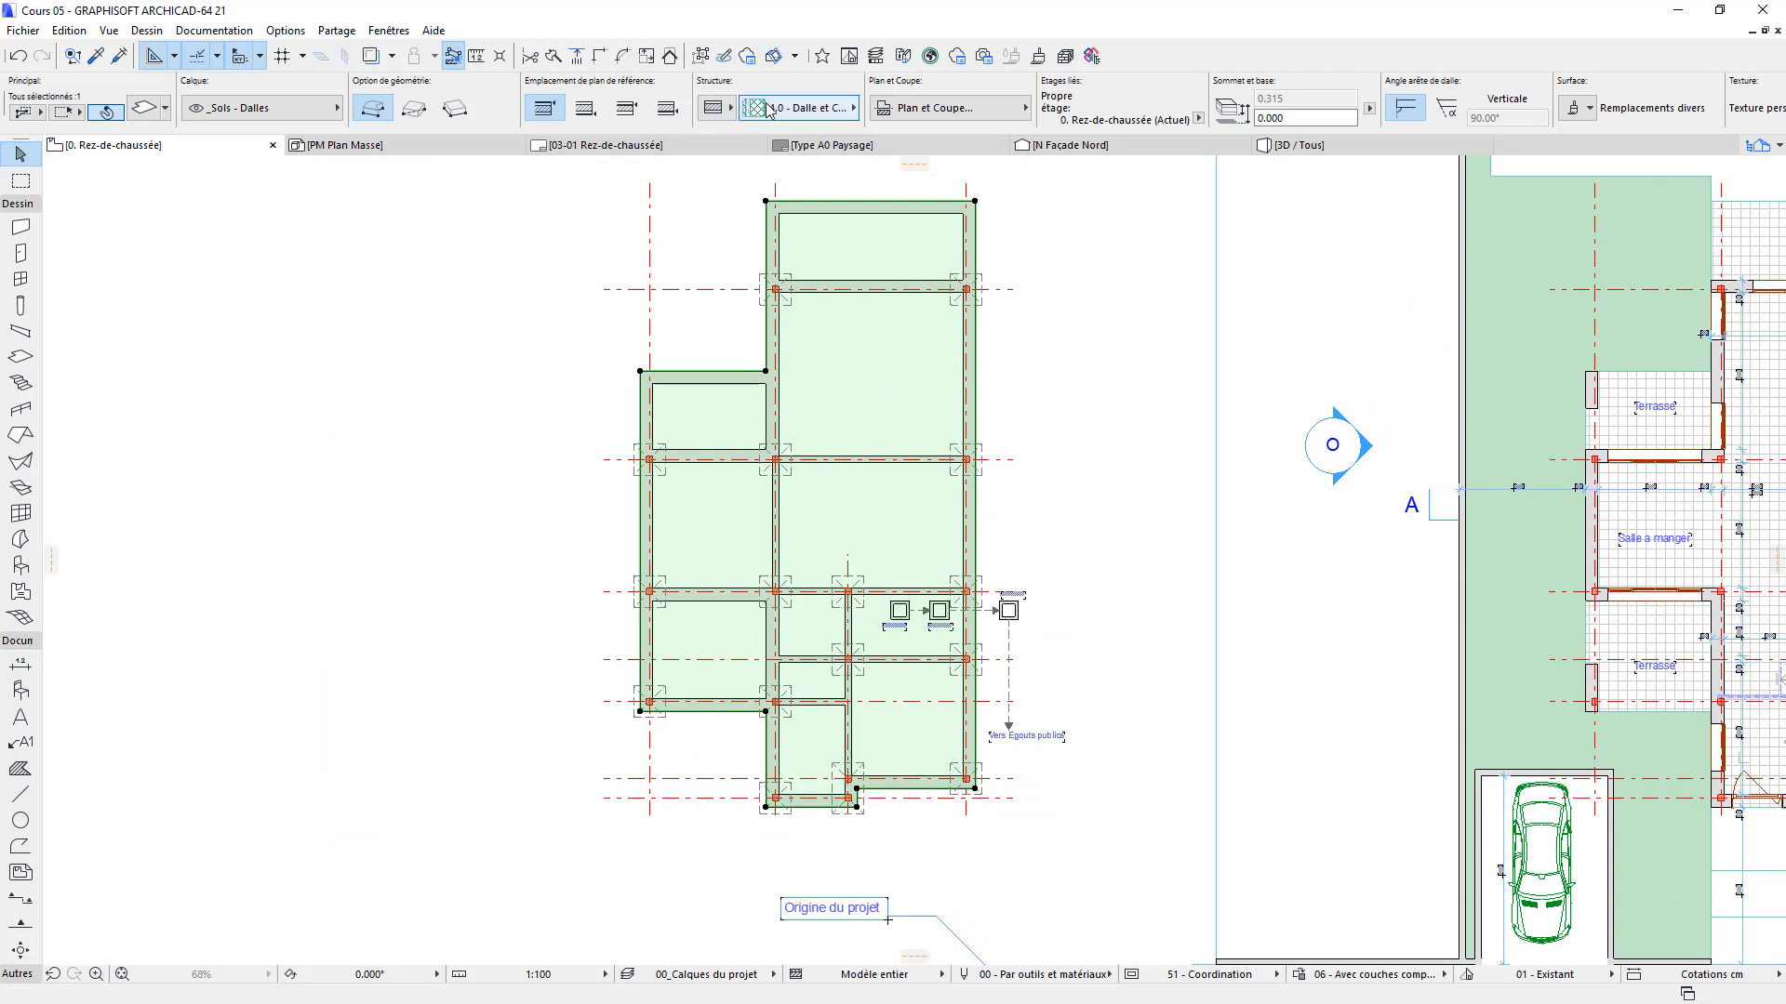
click(932, 112)
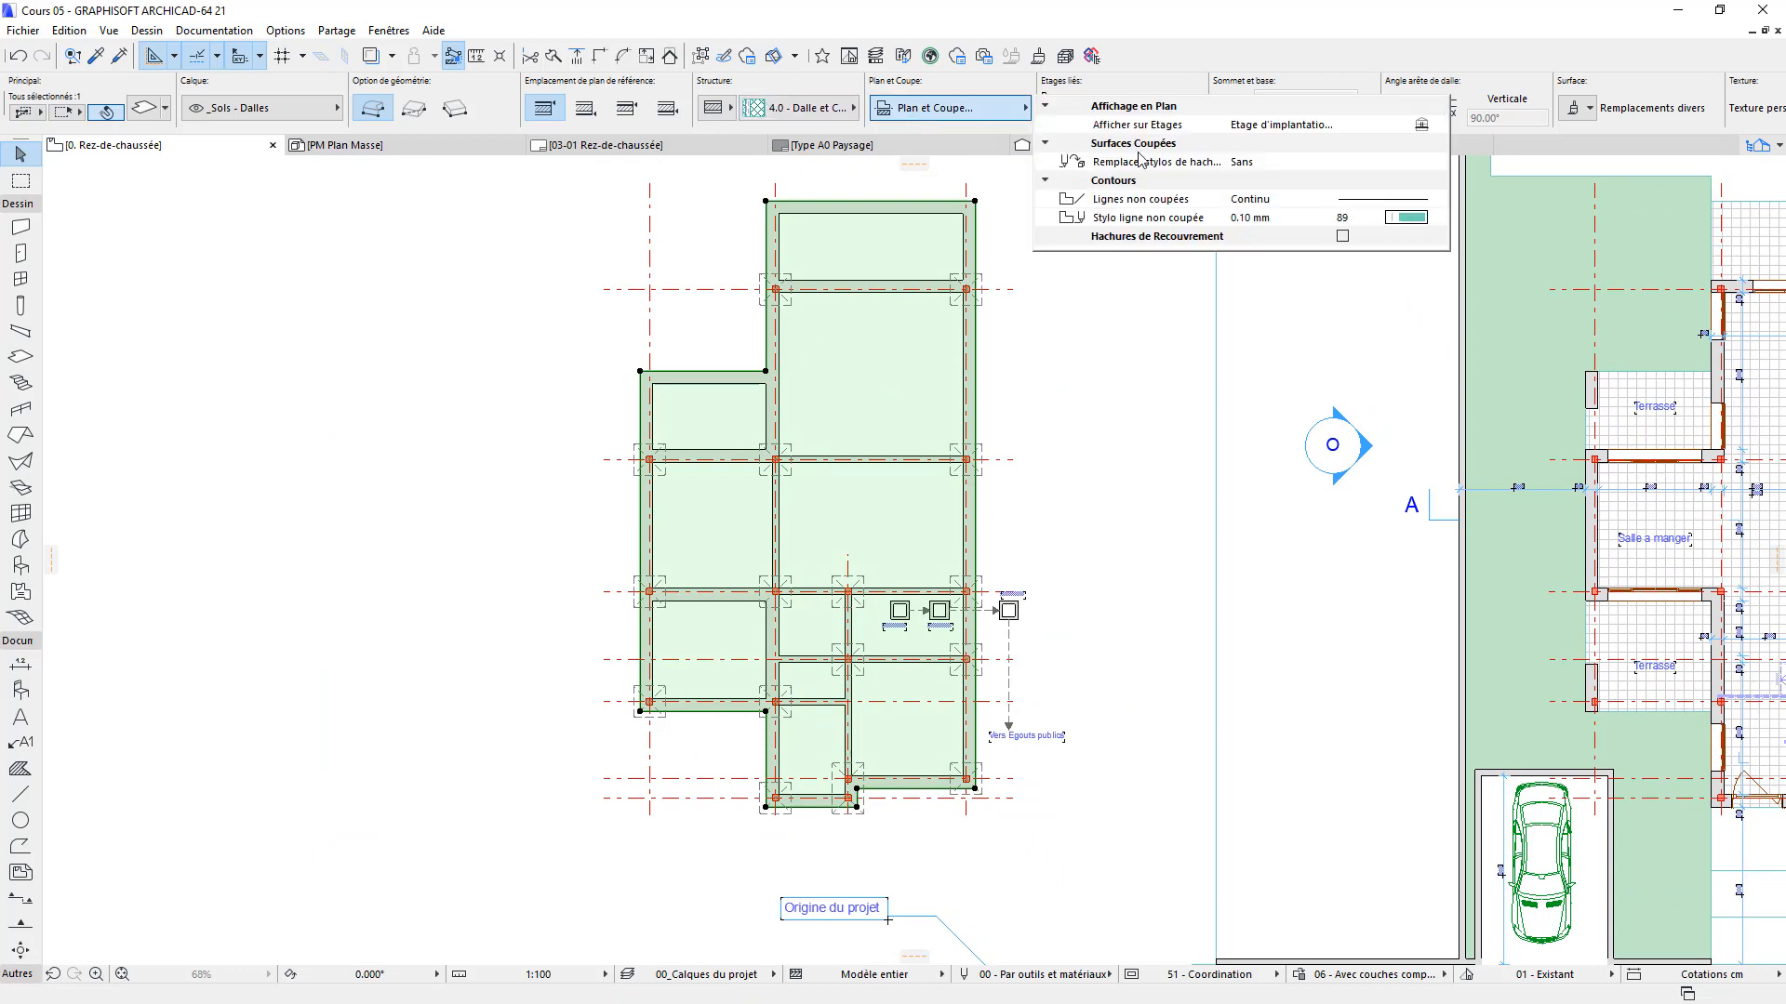
click(1342, 235)
click(1405, 260)
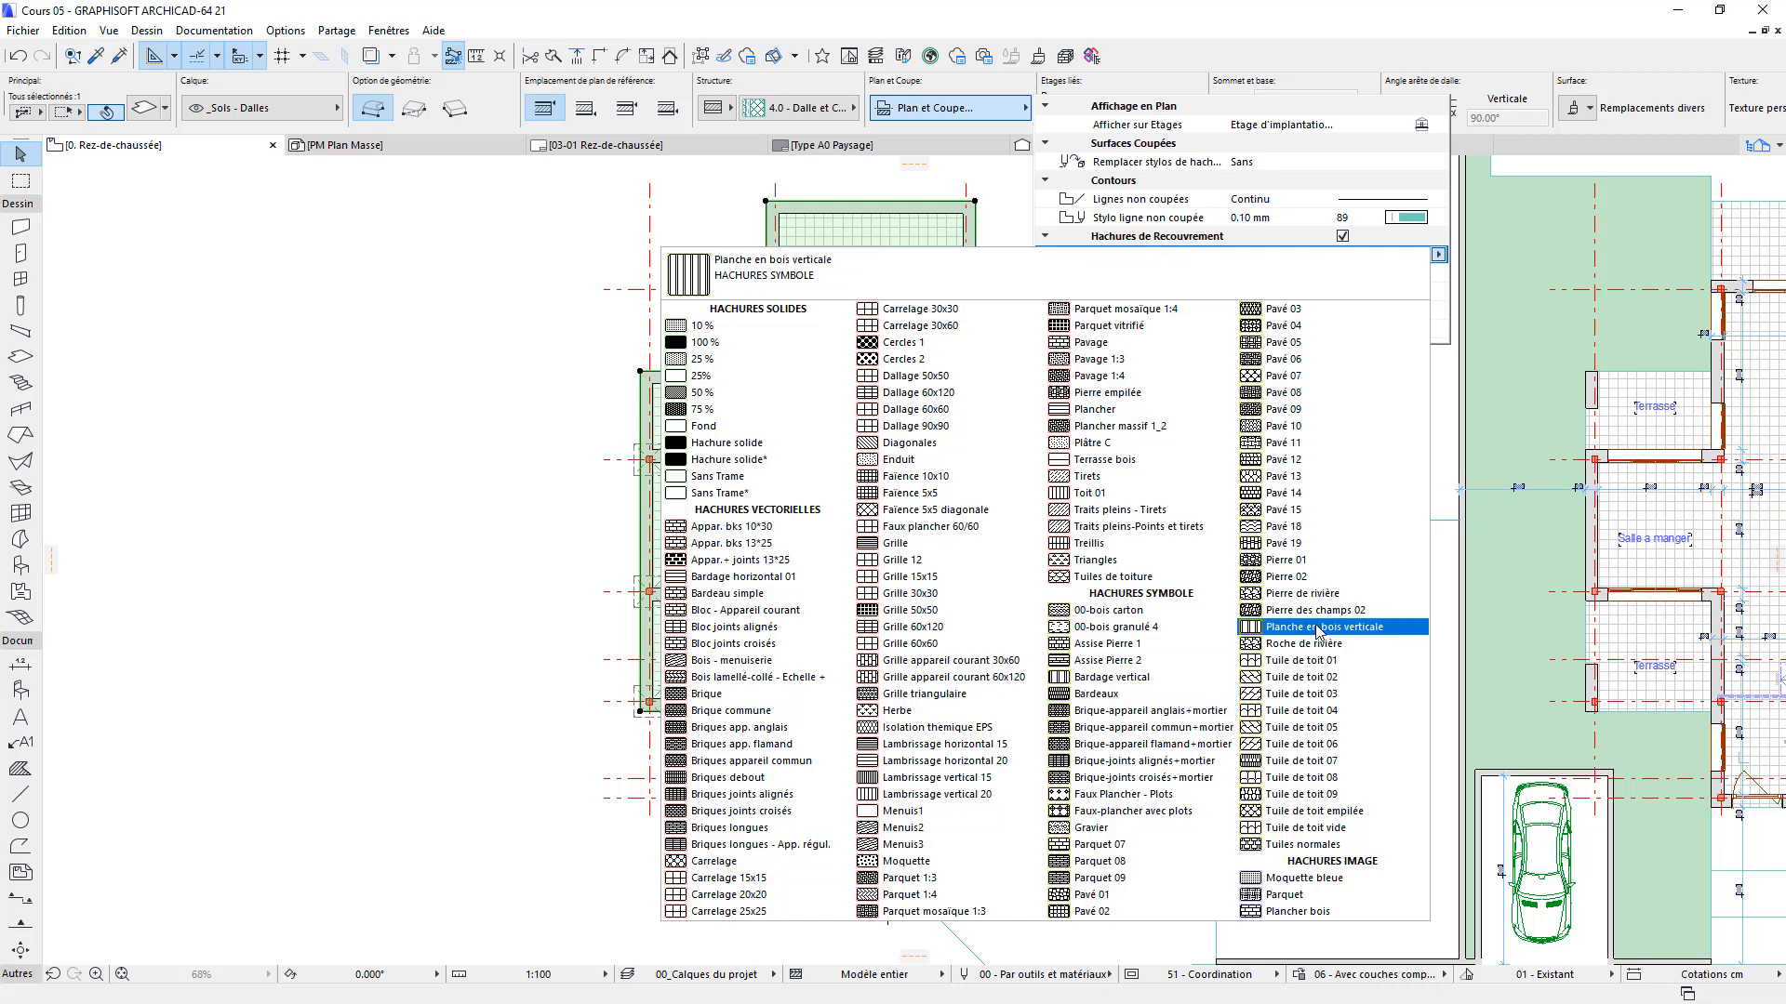
click(1355, 628)
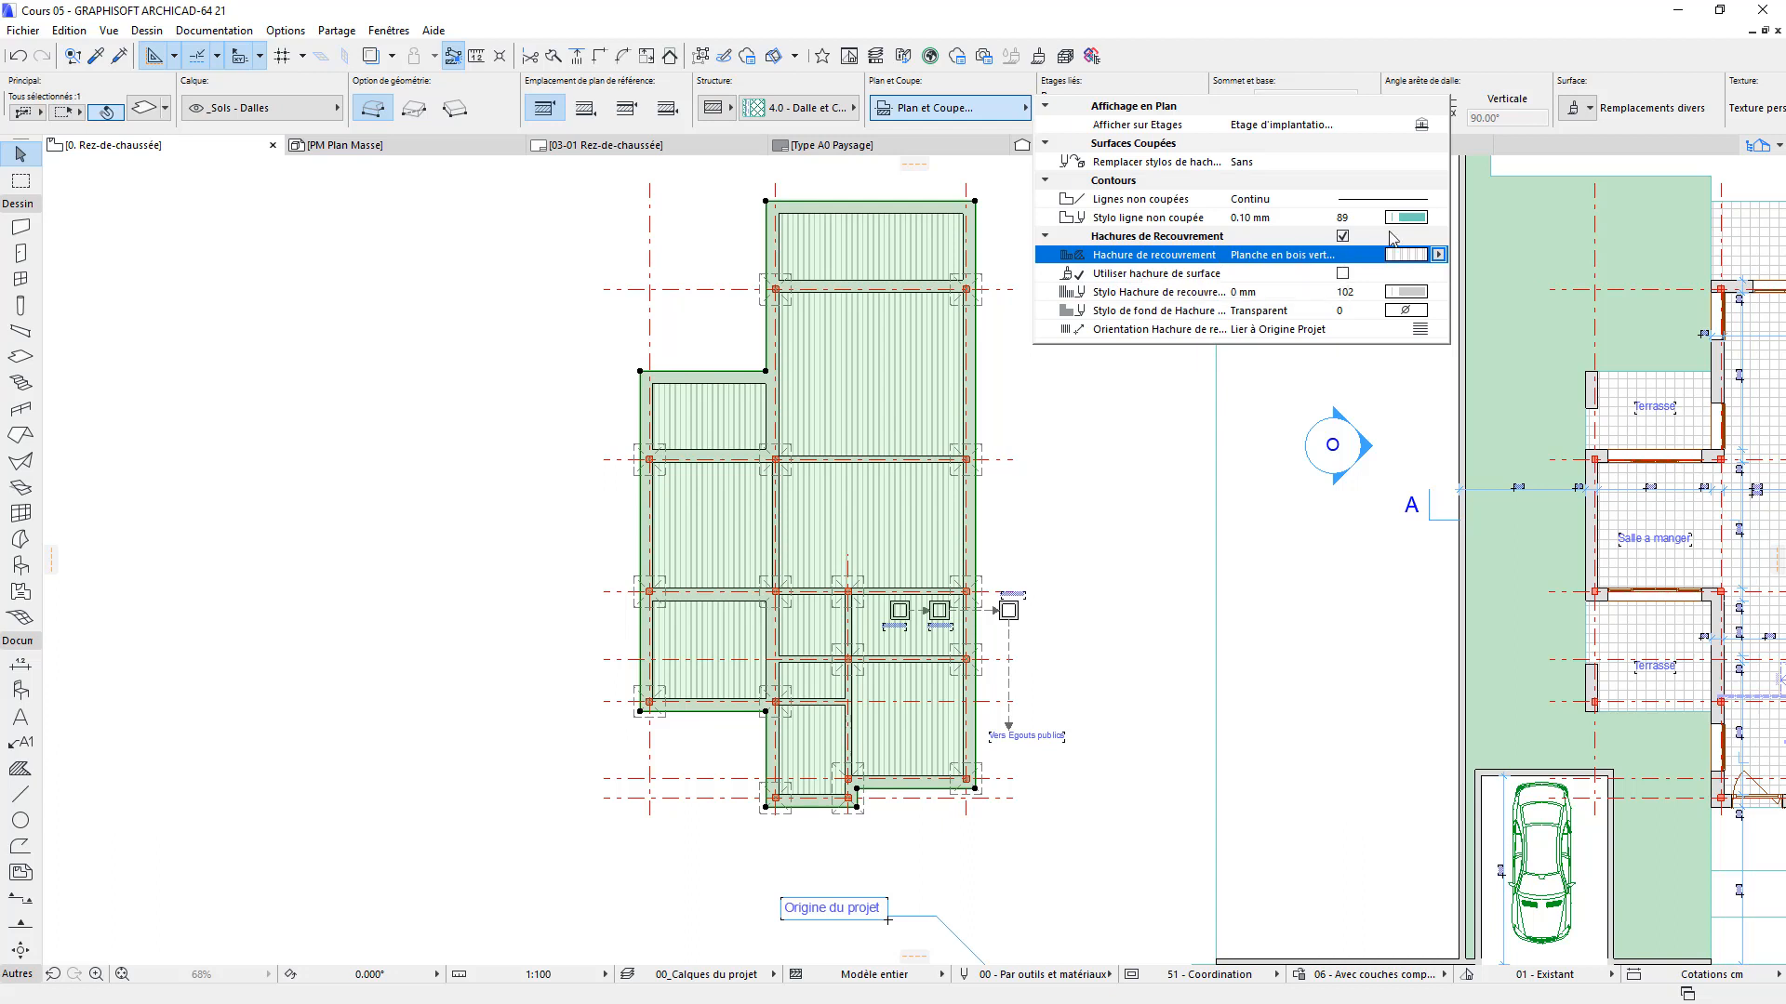
click(1343, 237)
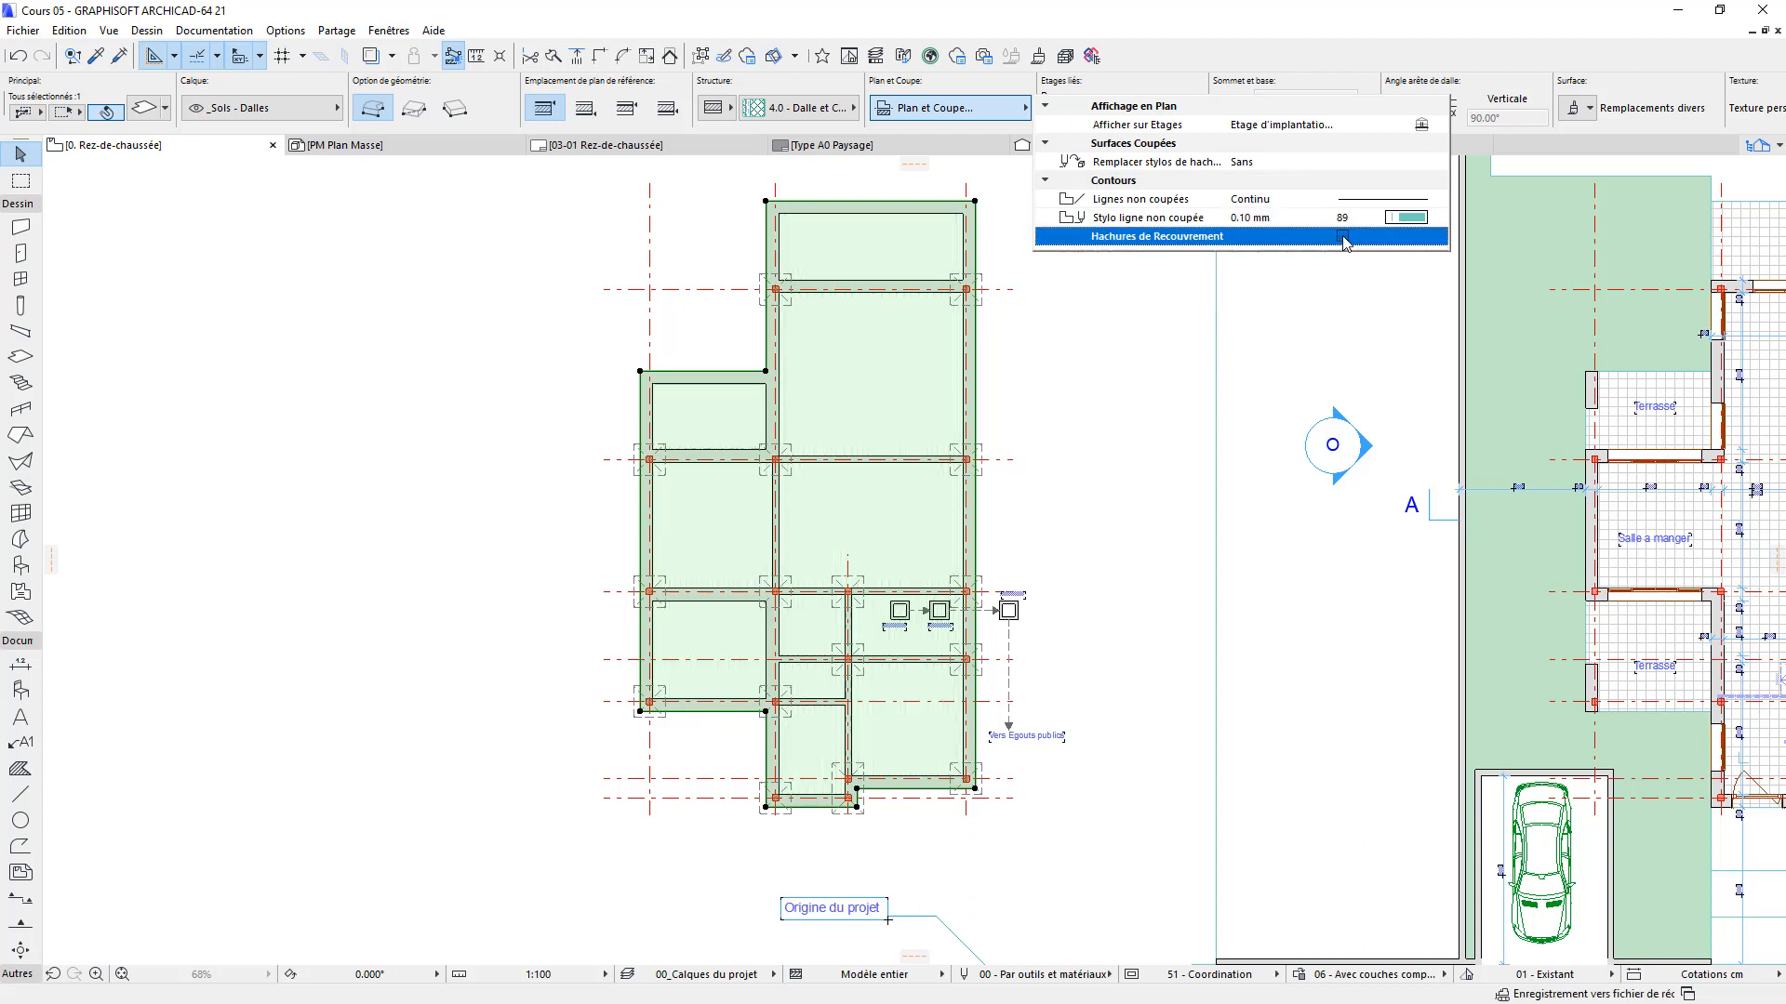
Switch the foundation slab's structure to the basic material Béton armé and enable its cover fill with the Diagonales pattern
click(713, 111)
click(744, 101)
click(927, 110)
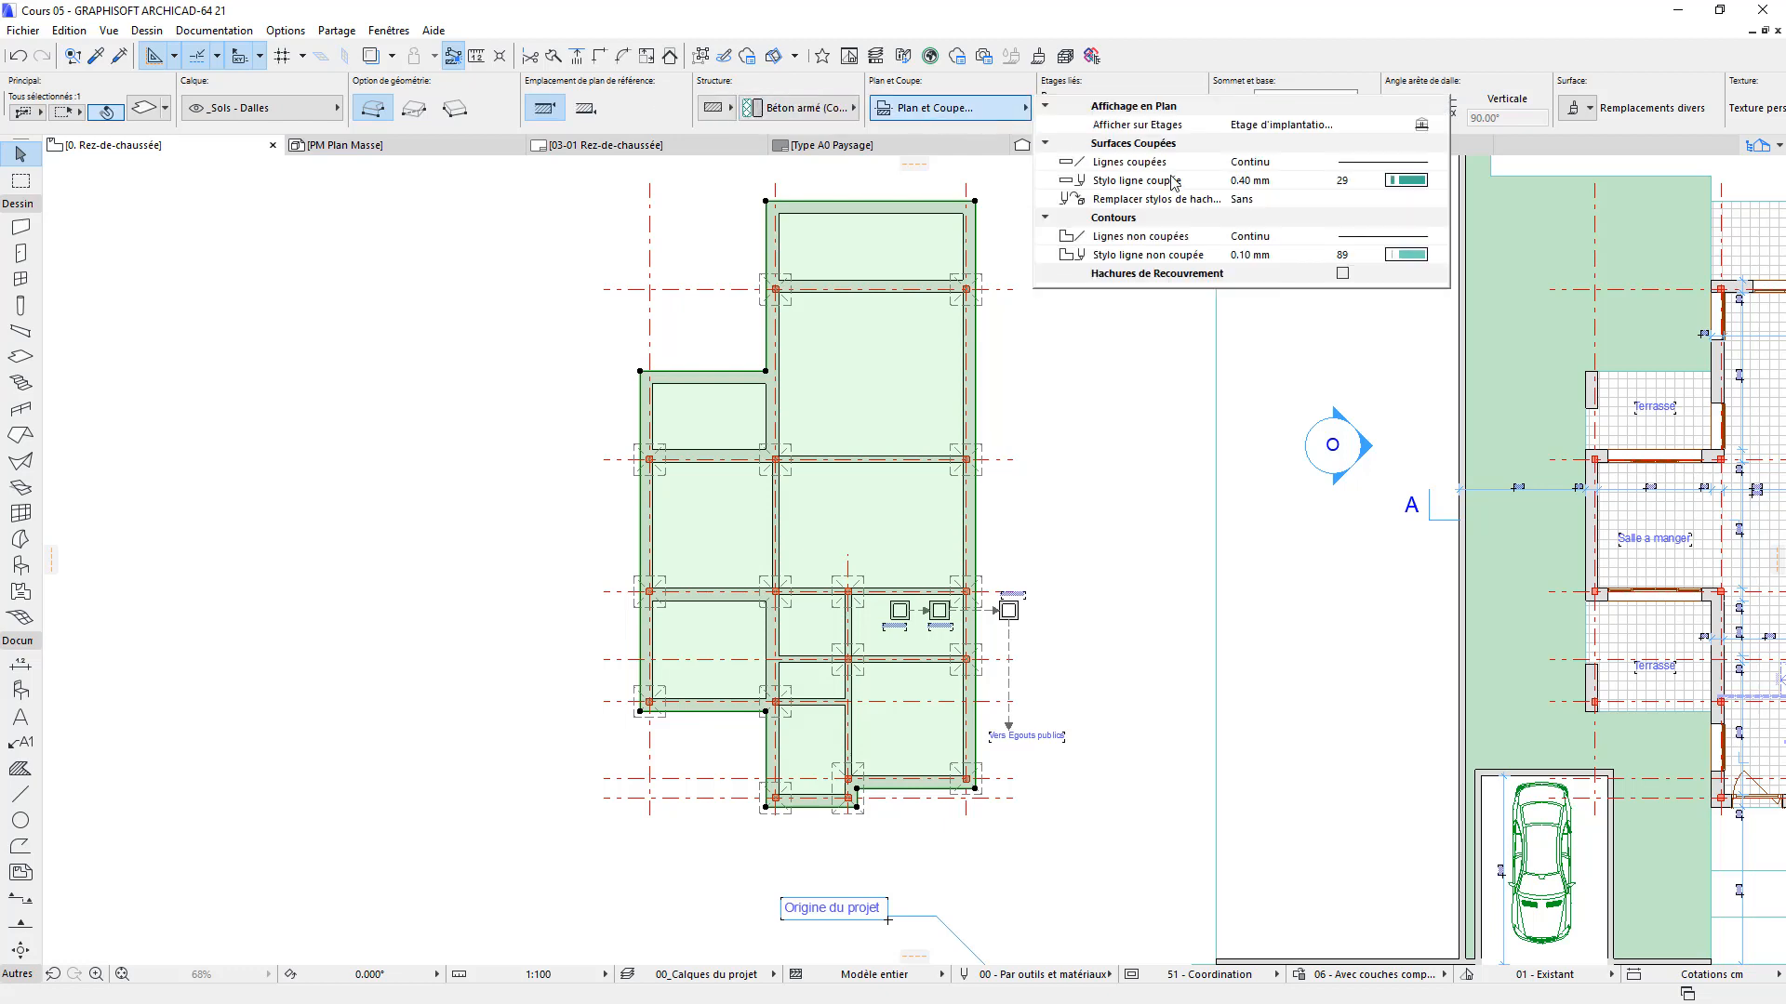
click(1343, 273)
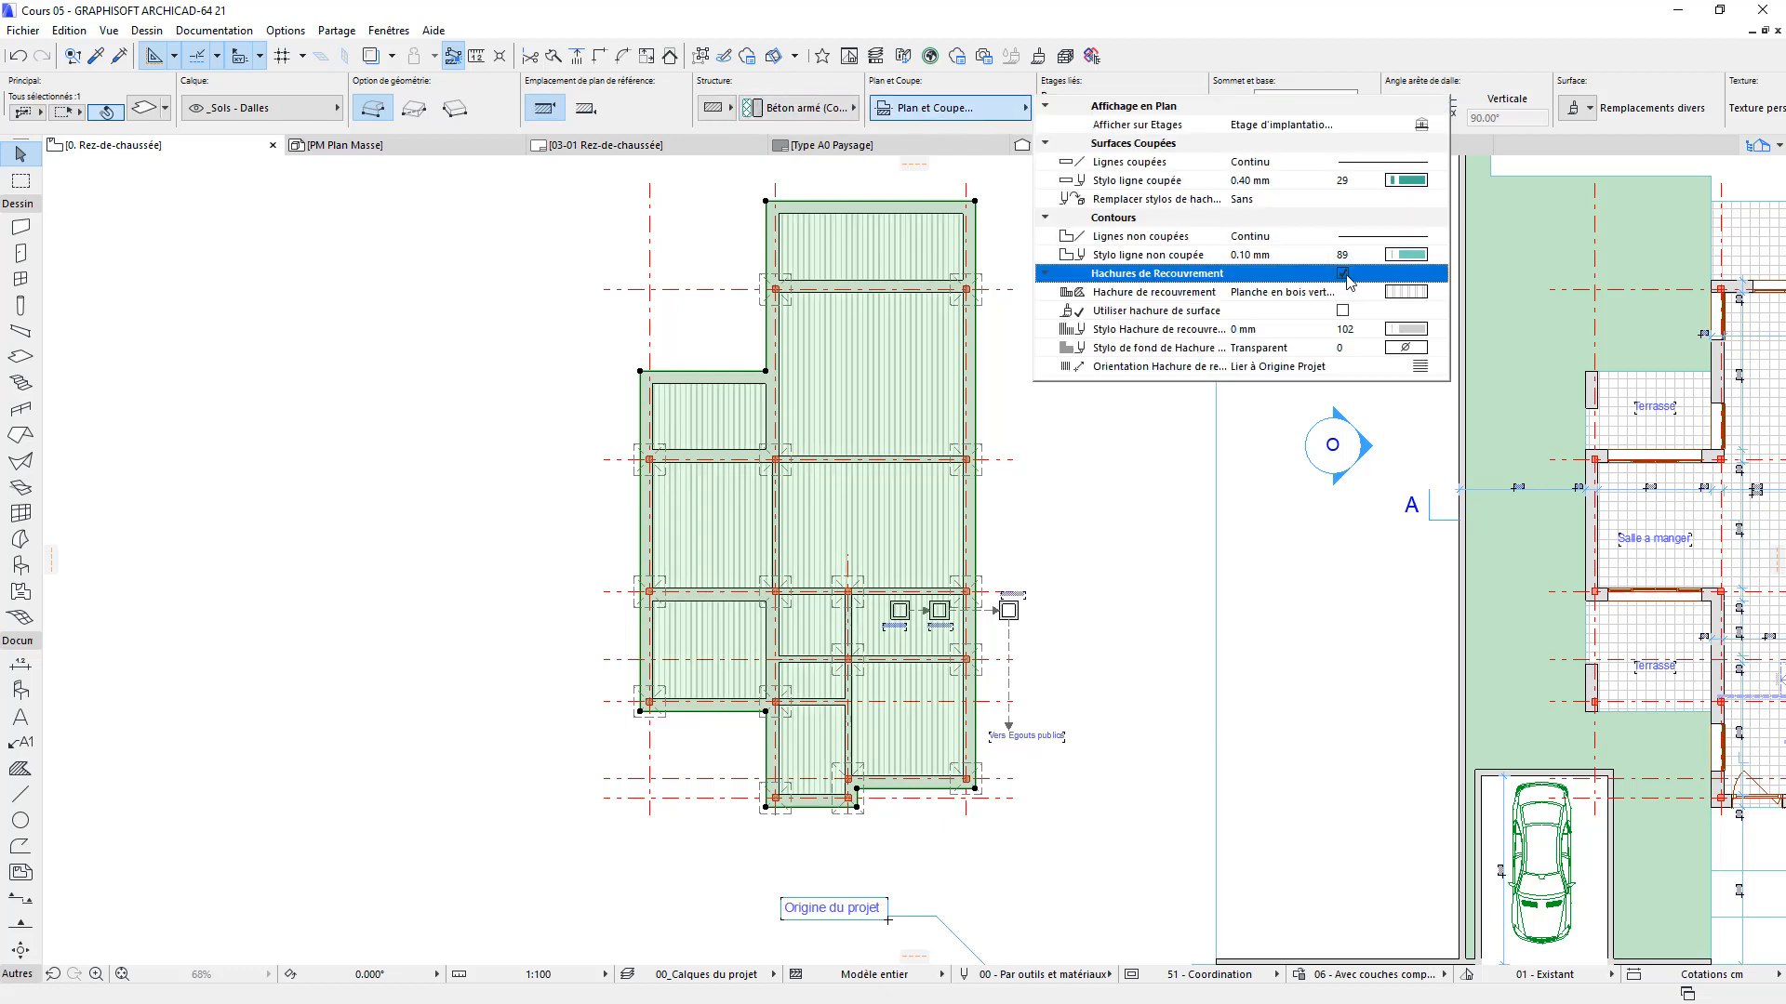
click(1407, 292)
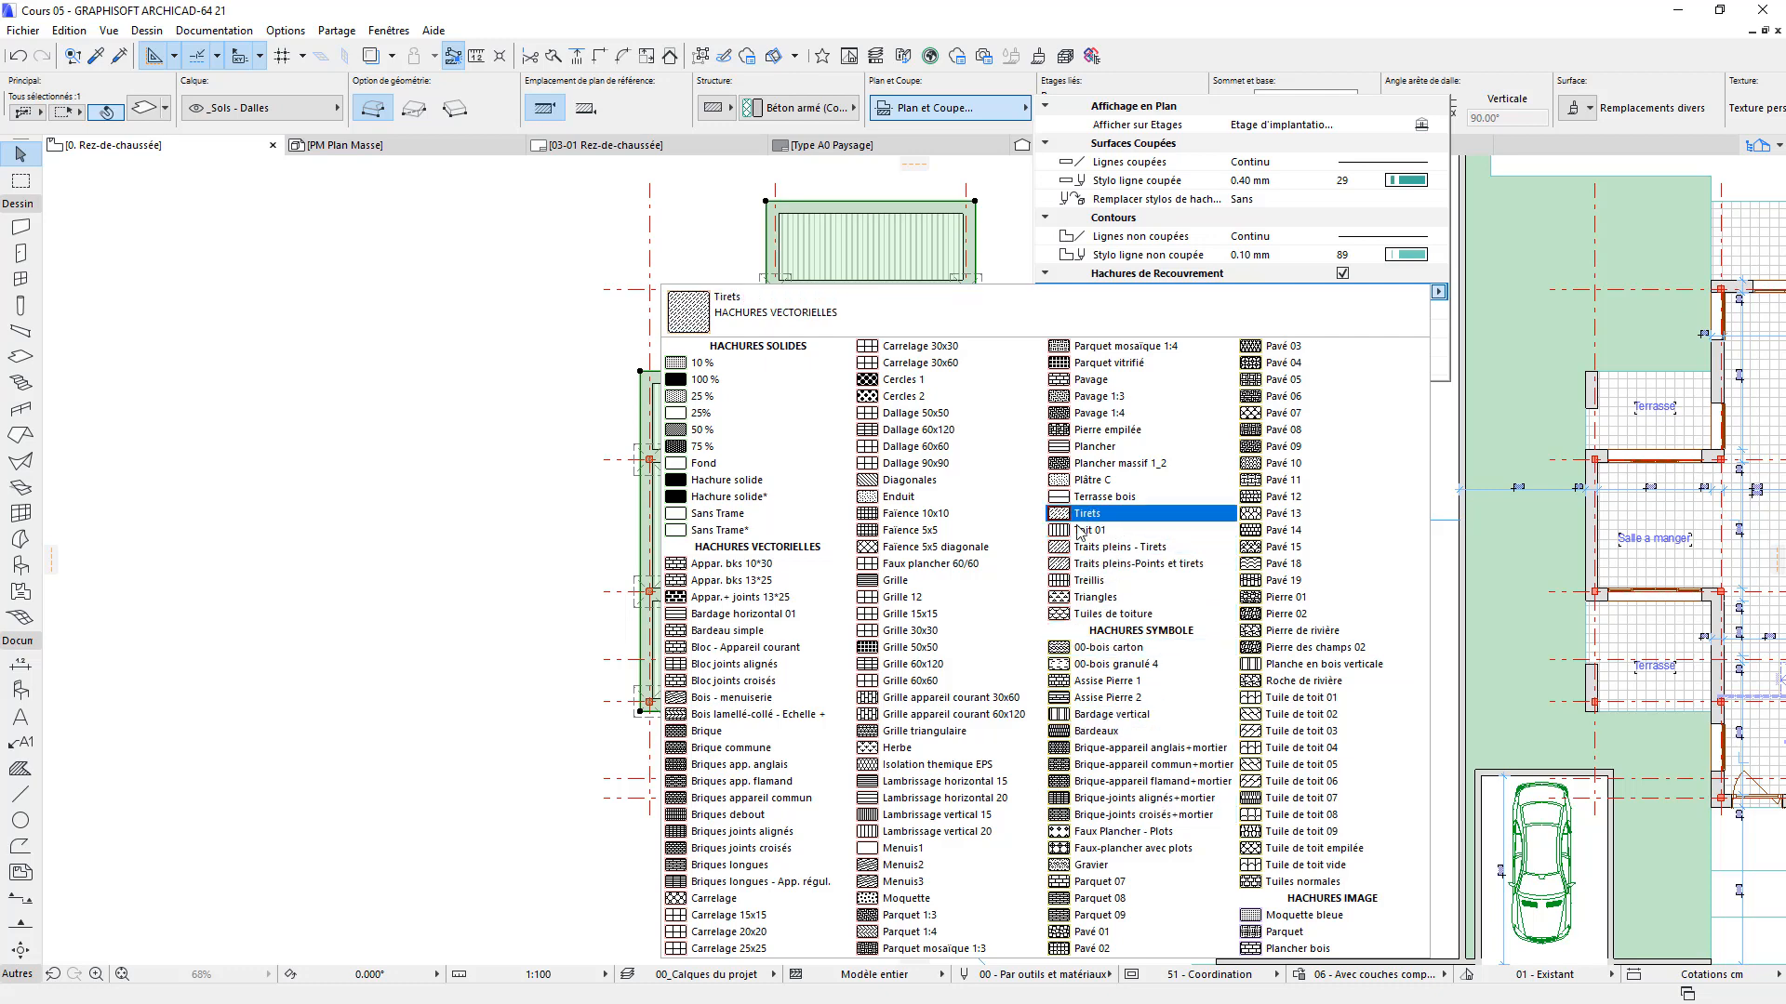
click(929, 488)
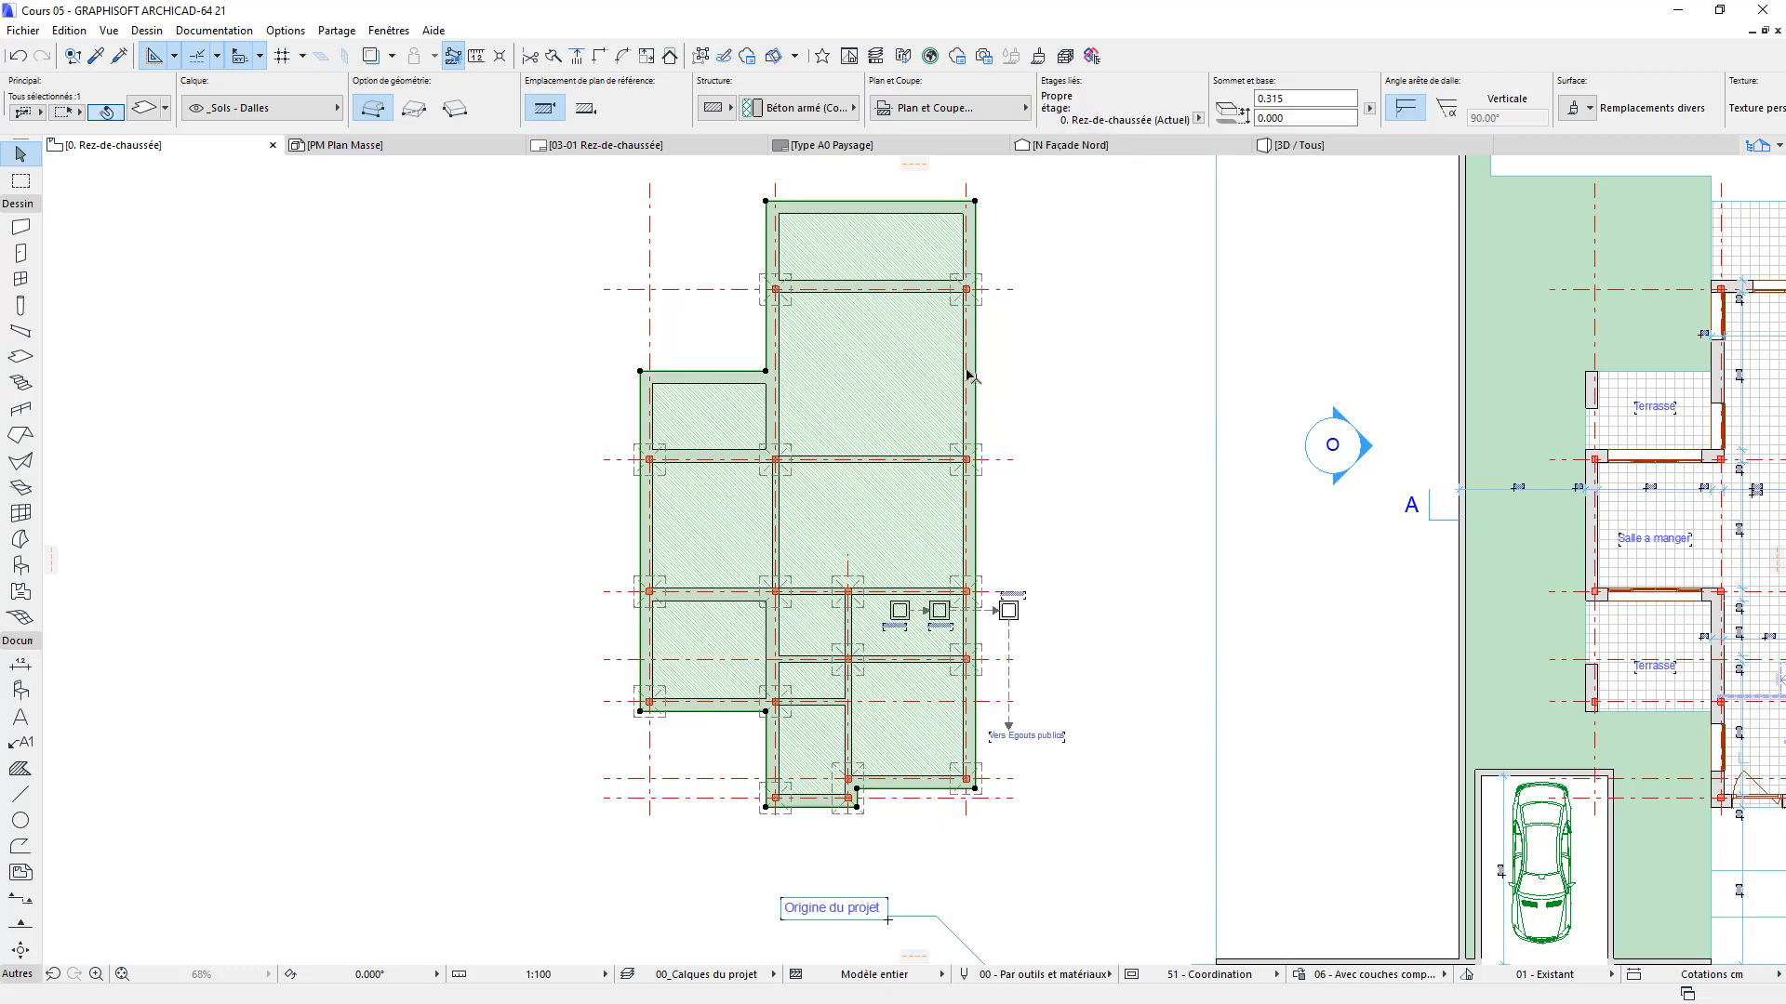
click(1084, 390)
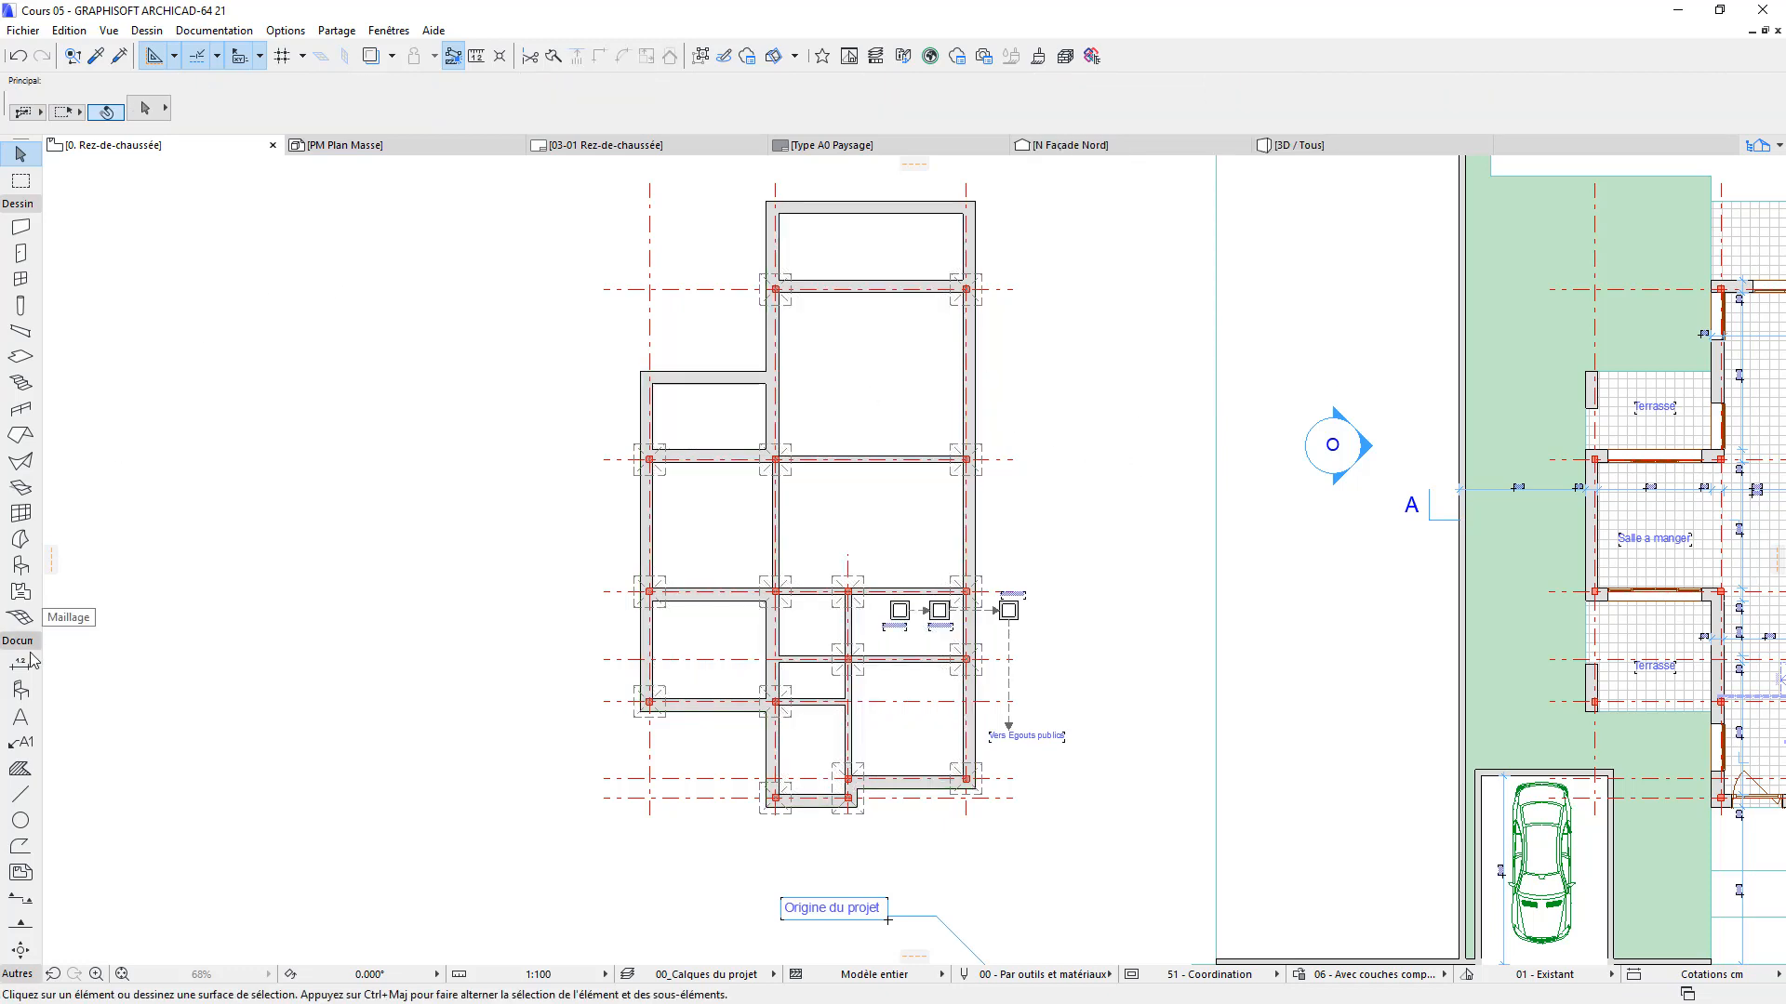
Set up the Fill tool with the "Briques ciment" pattern and hatch the topmost bay of the foundation plan
click(19, 773)
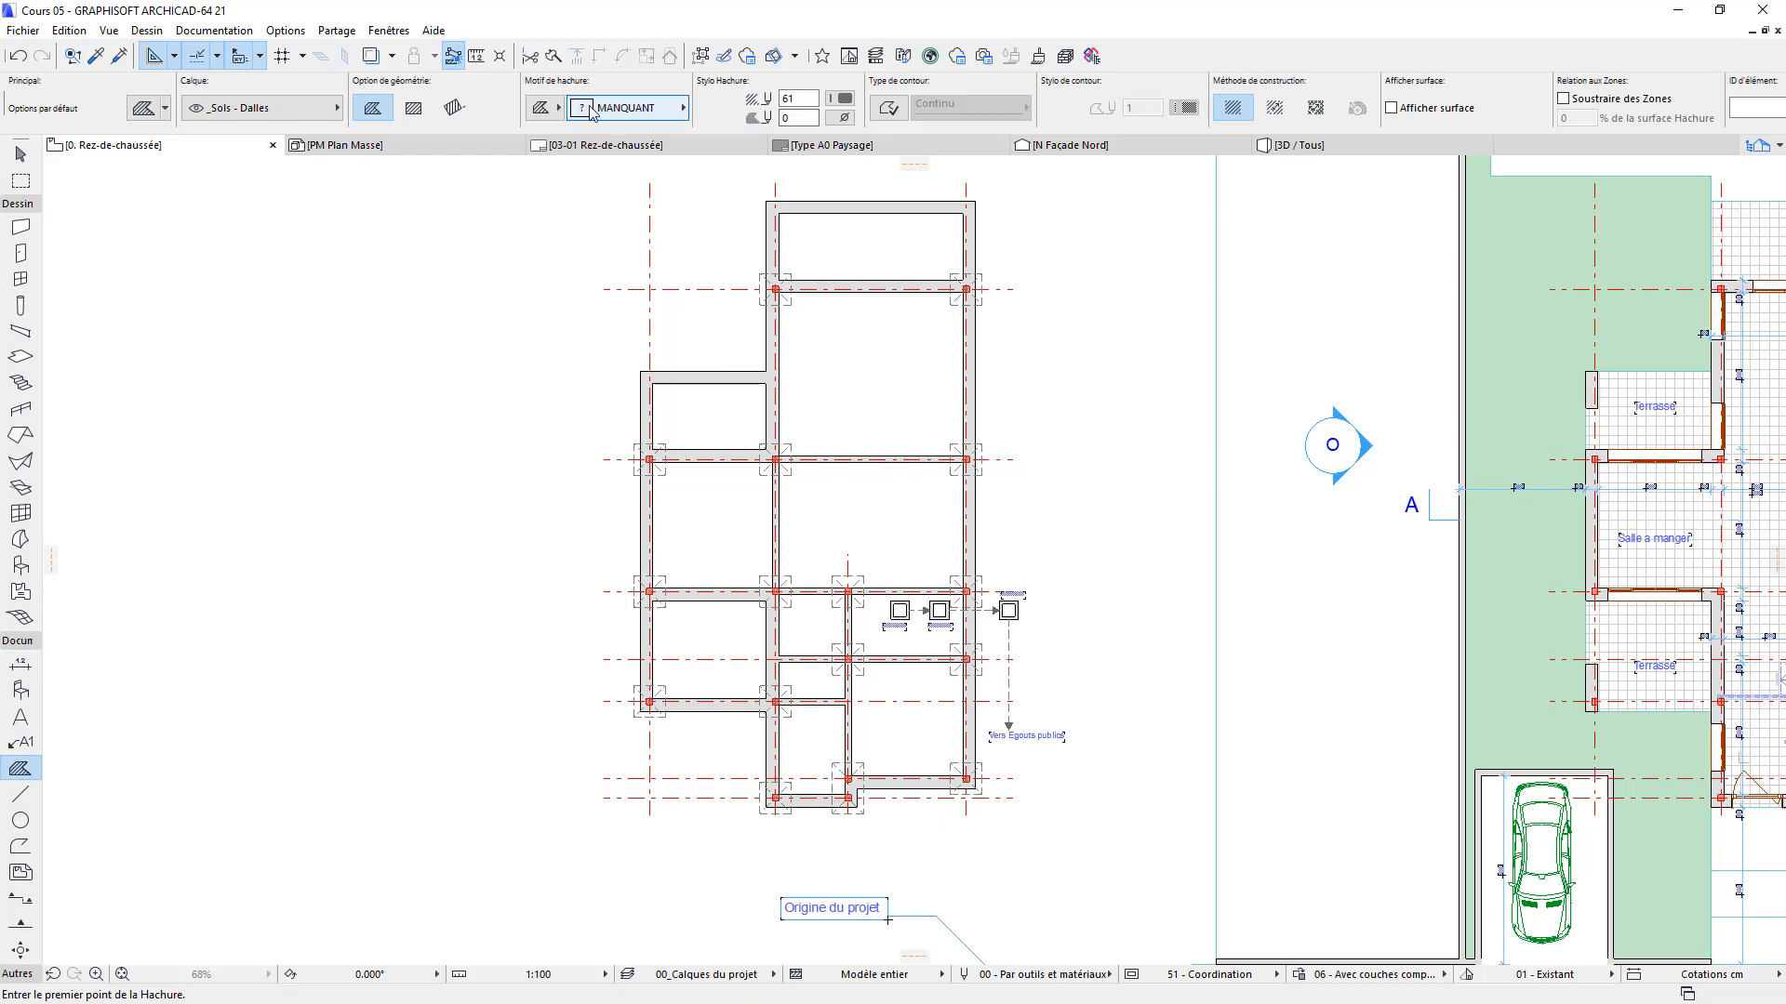
click(556, 111)
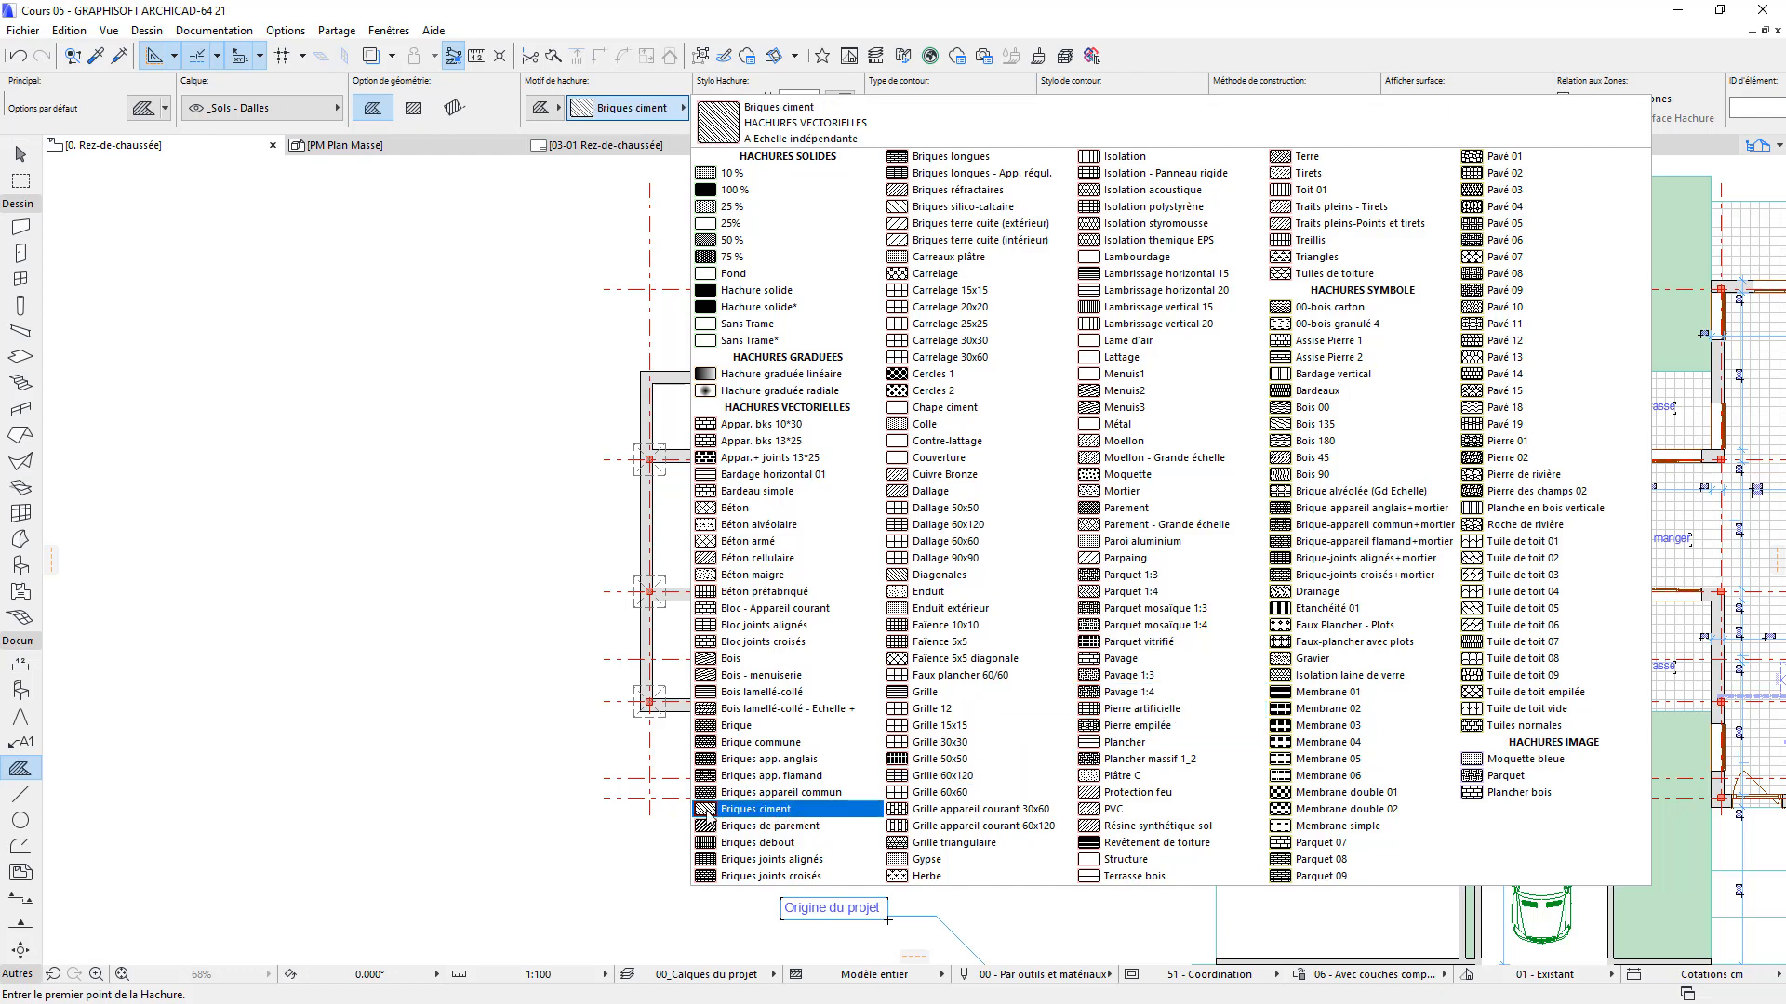
click(775, 810)
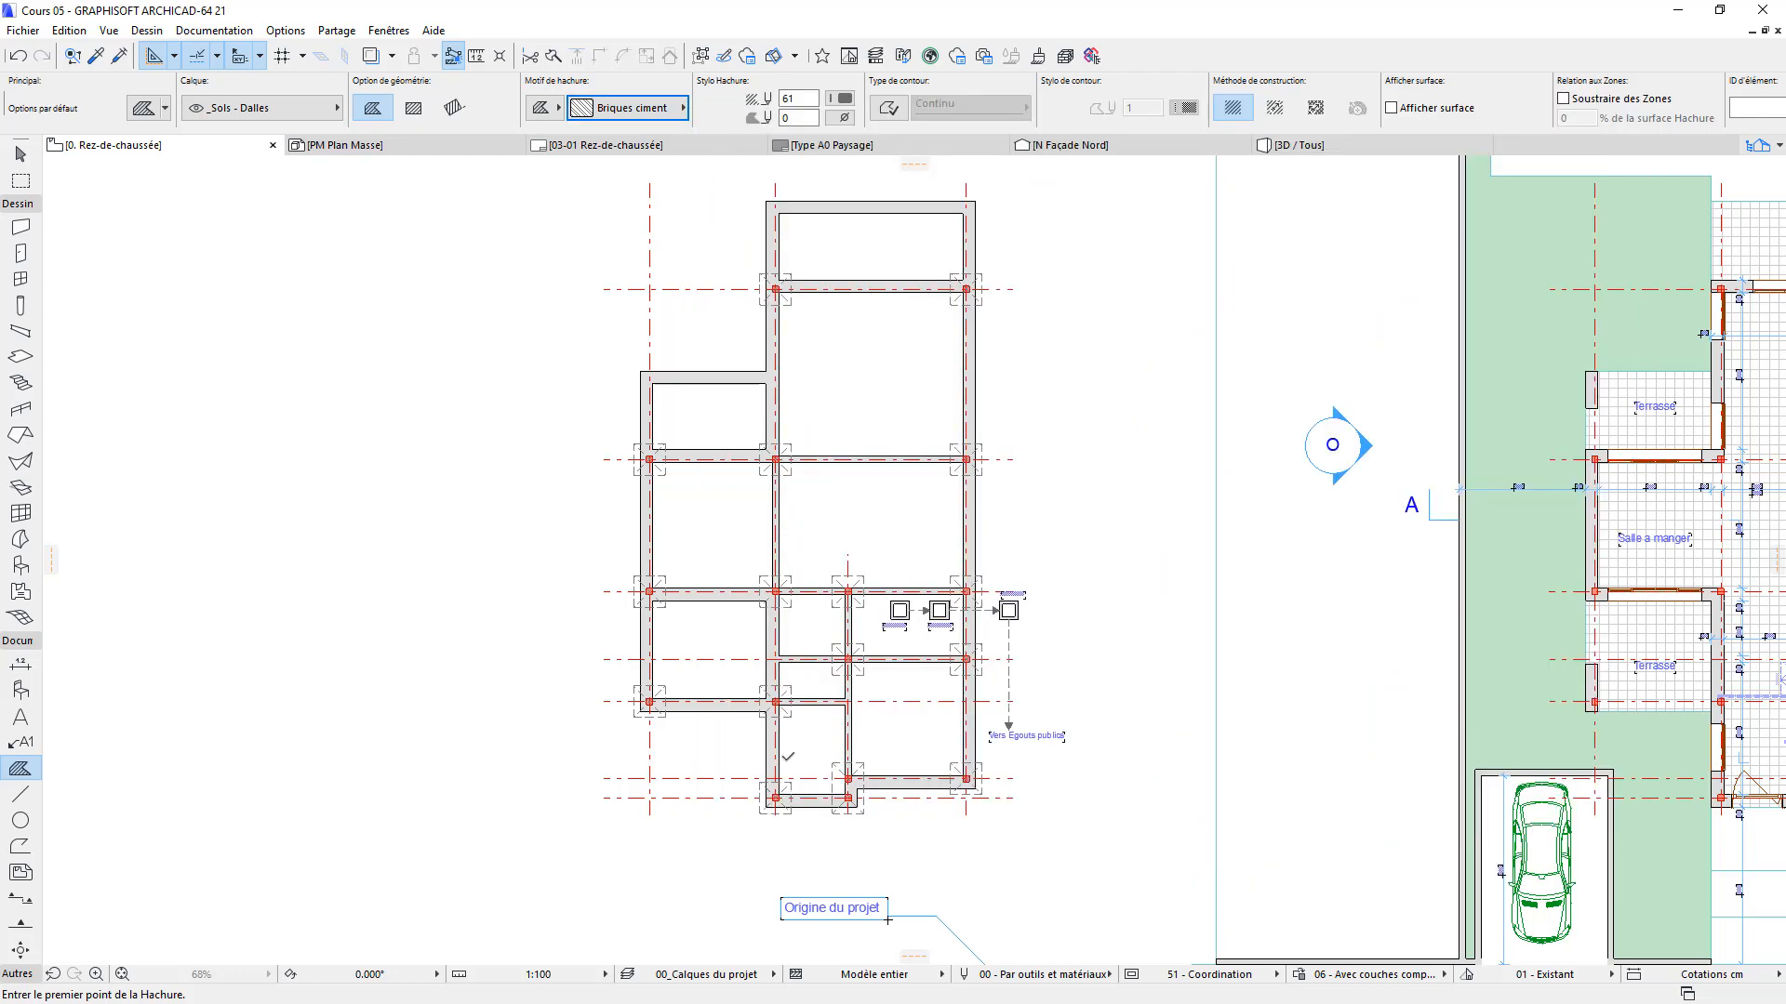
click(878, 257)
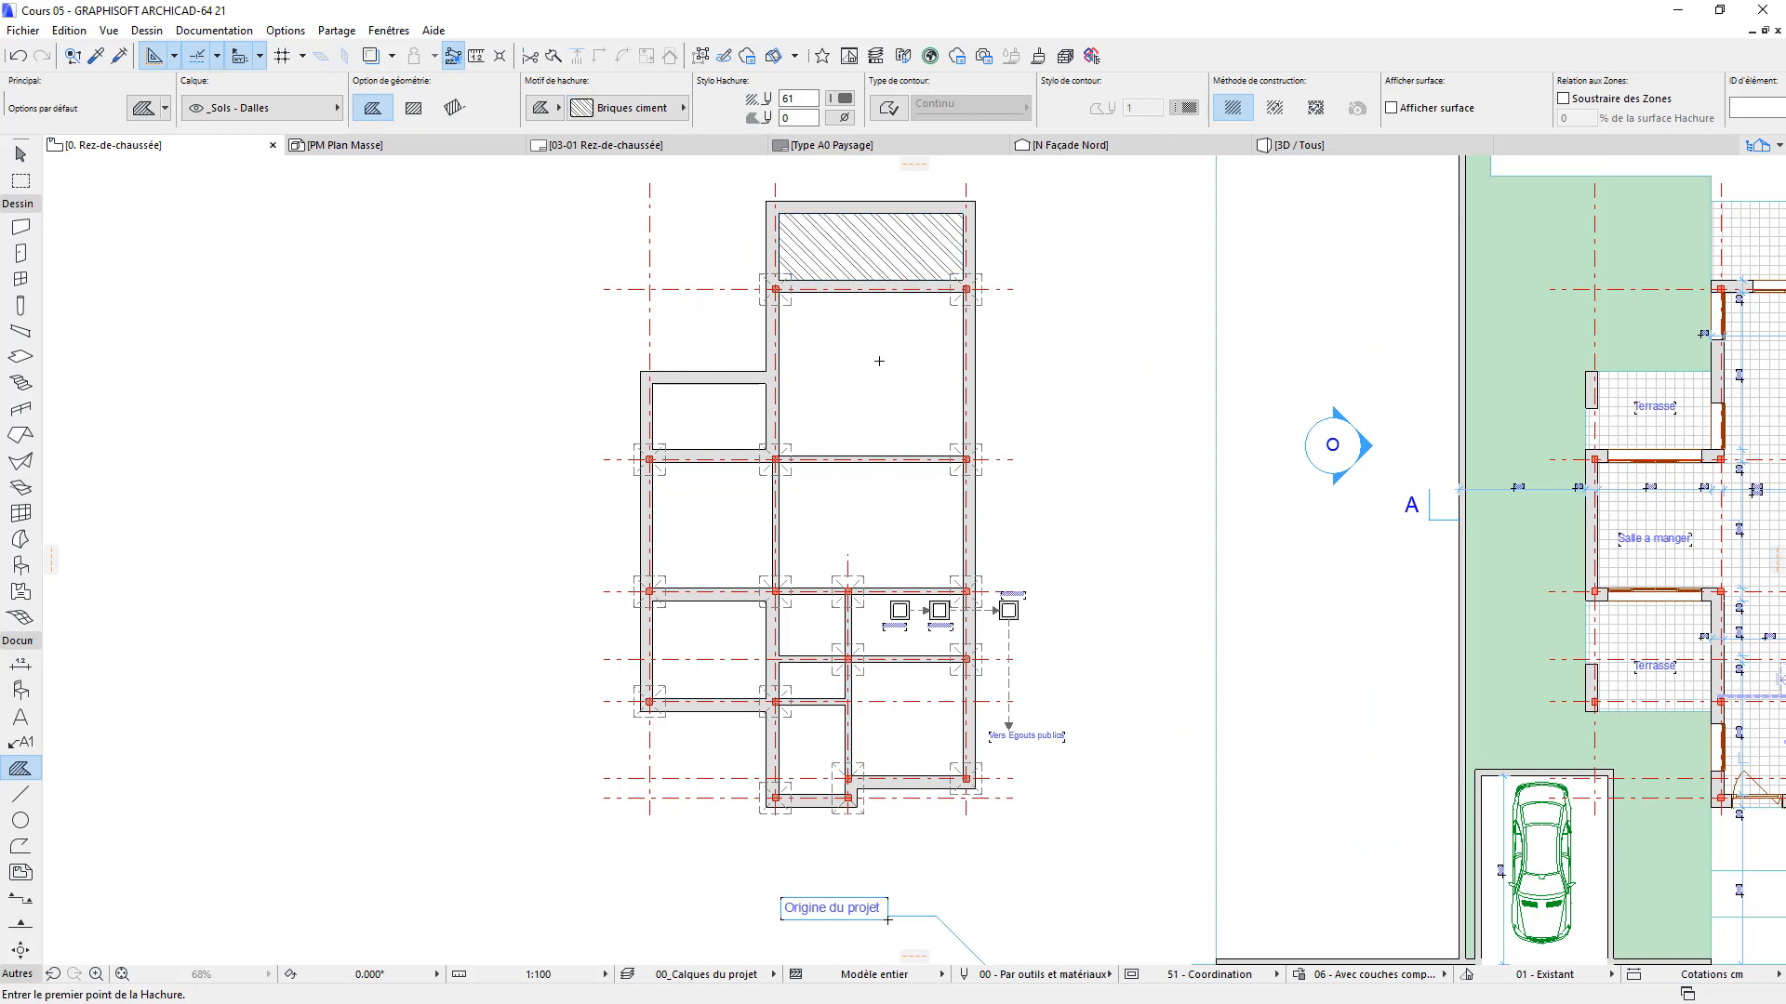
Hatch the upper and middle bays, the lower-left bay and the small bay beside the chamber room with "Briques ciment"
click(847, 380)
click(704, 418)
click(712, 525)
click(865, 525)
click(702, 630)
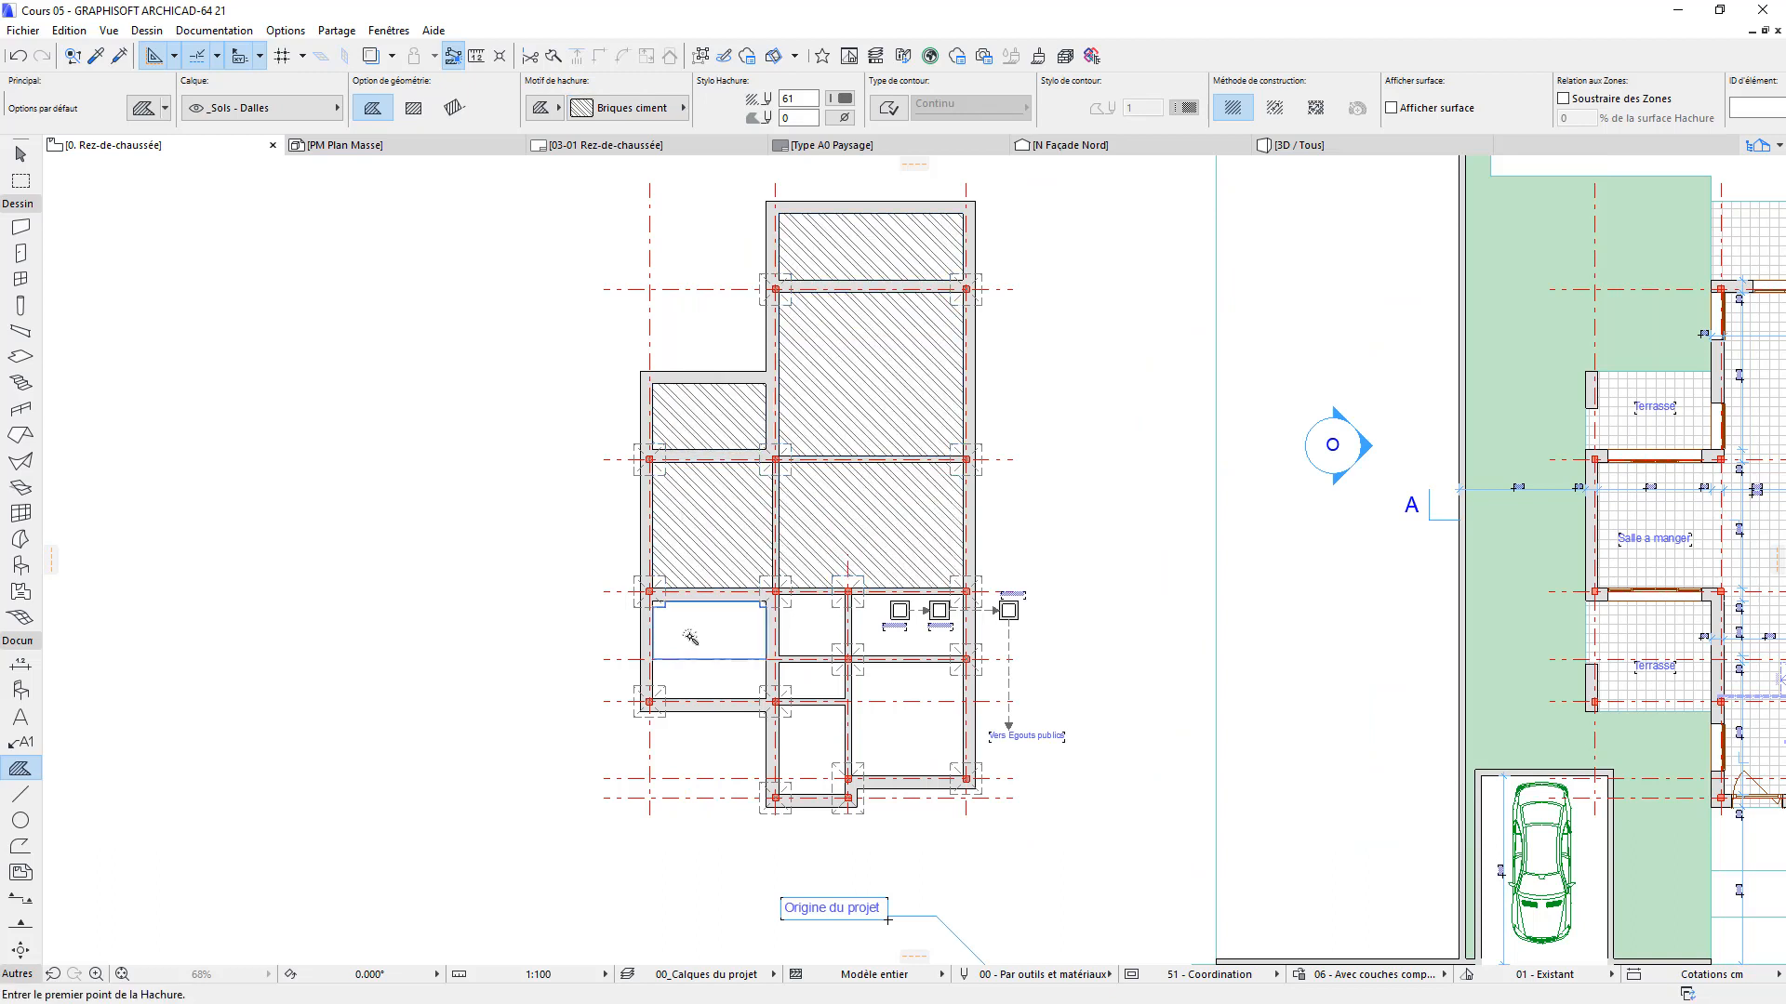
click(721, 677)
click(808, 625)
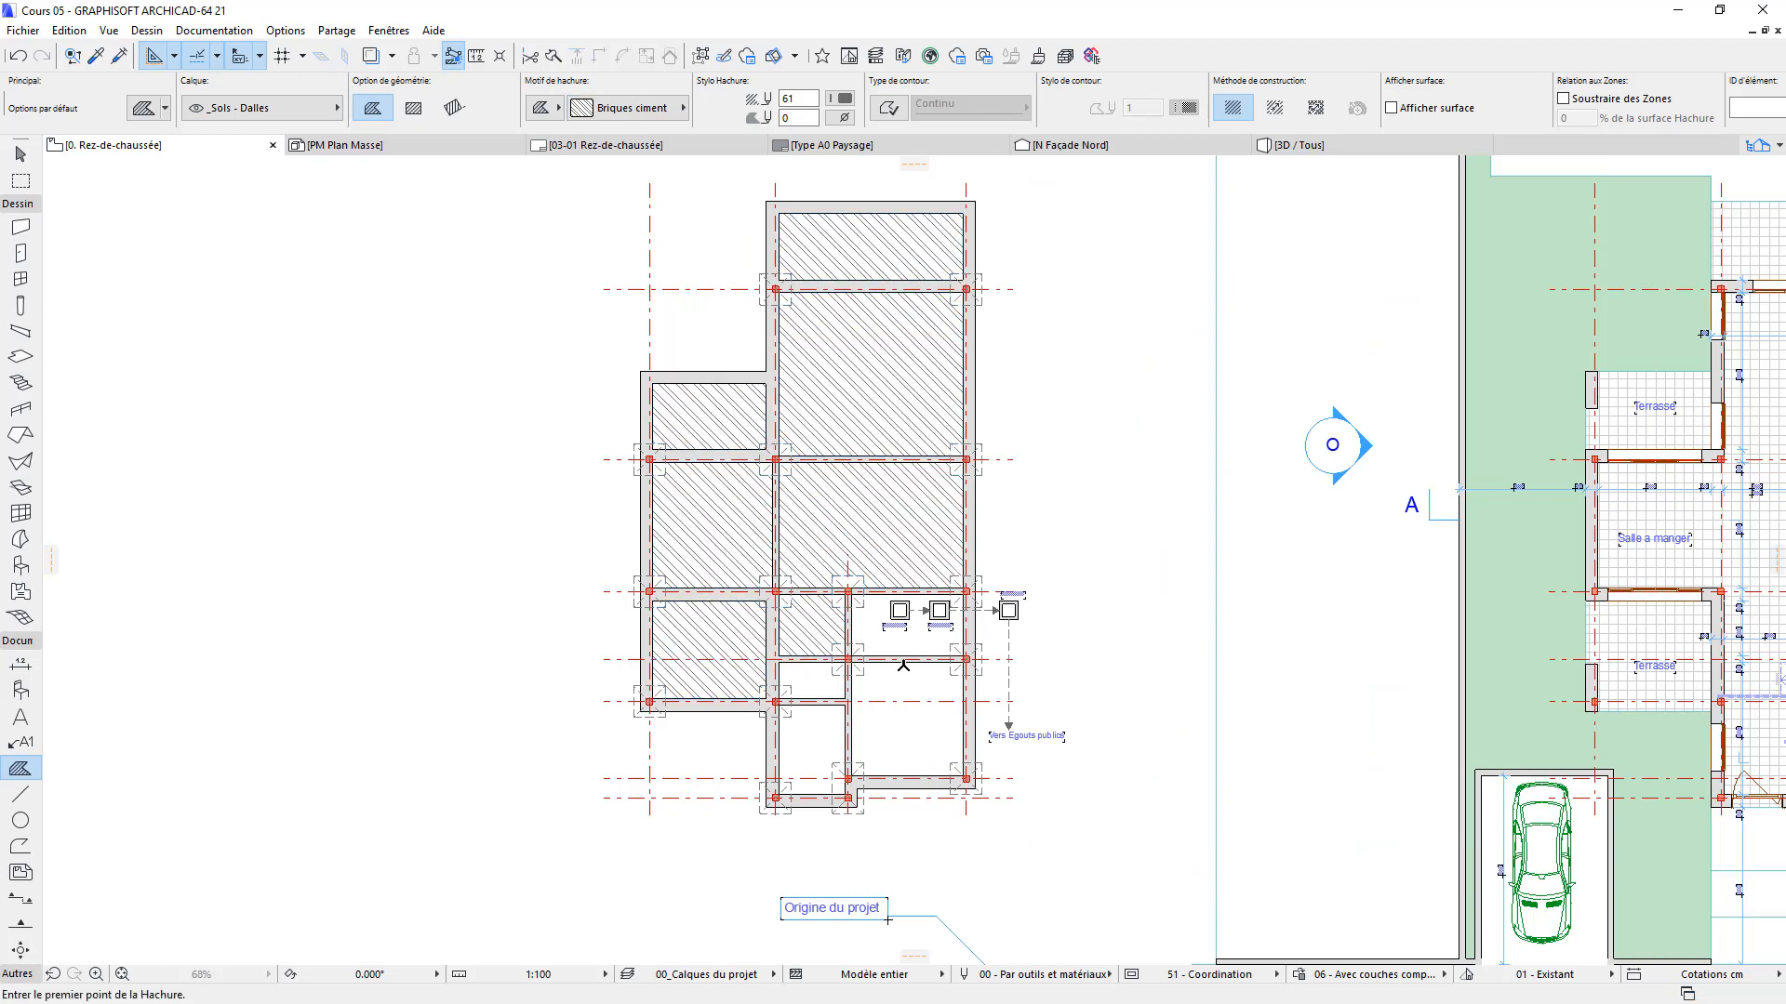
Try to auto-fill the bay containing the two inner square chambers with the "Briques ciment" hatch
scroll(914, 606, up, 4)
click(914, 606)
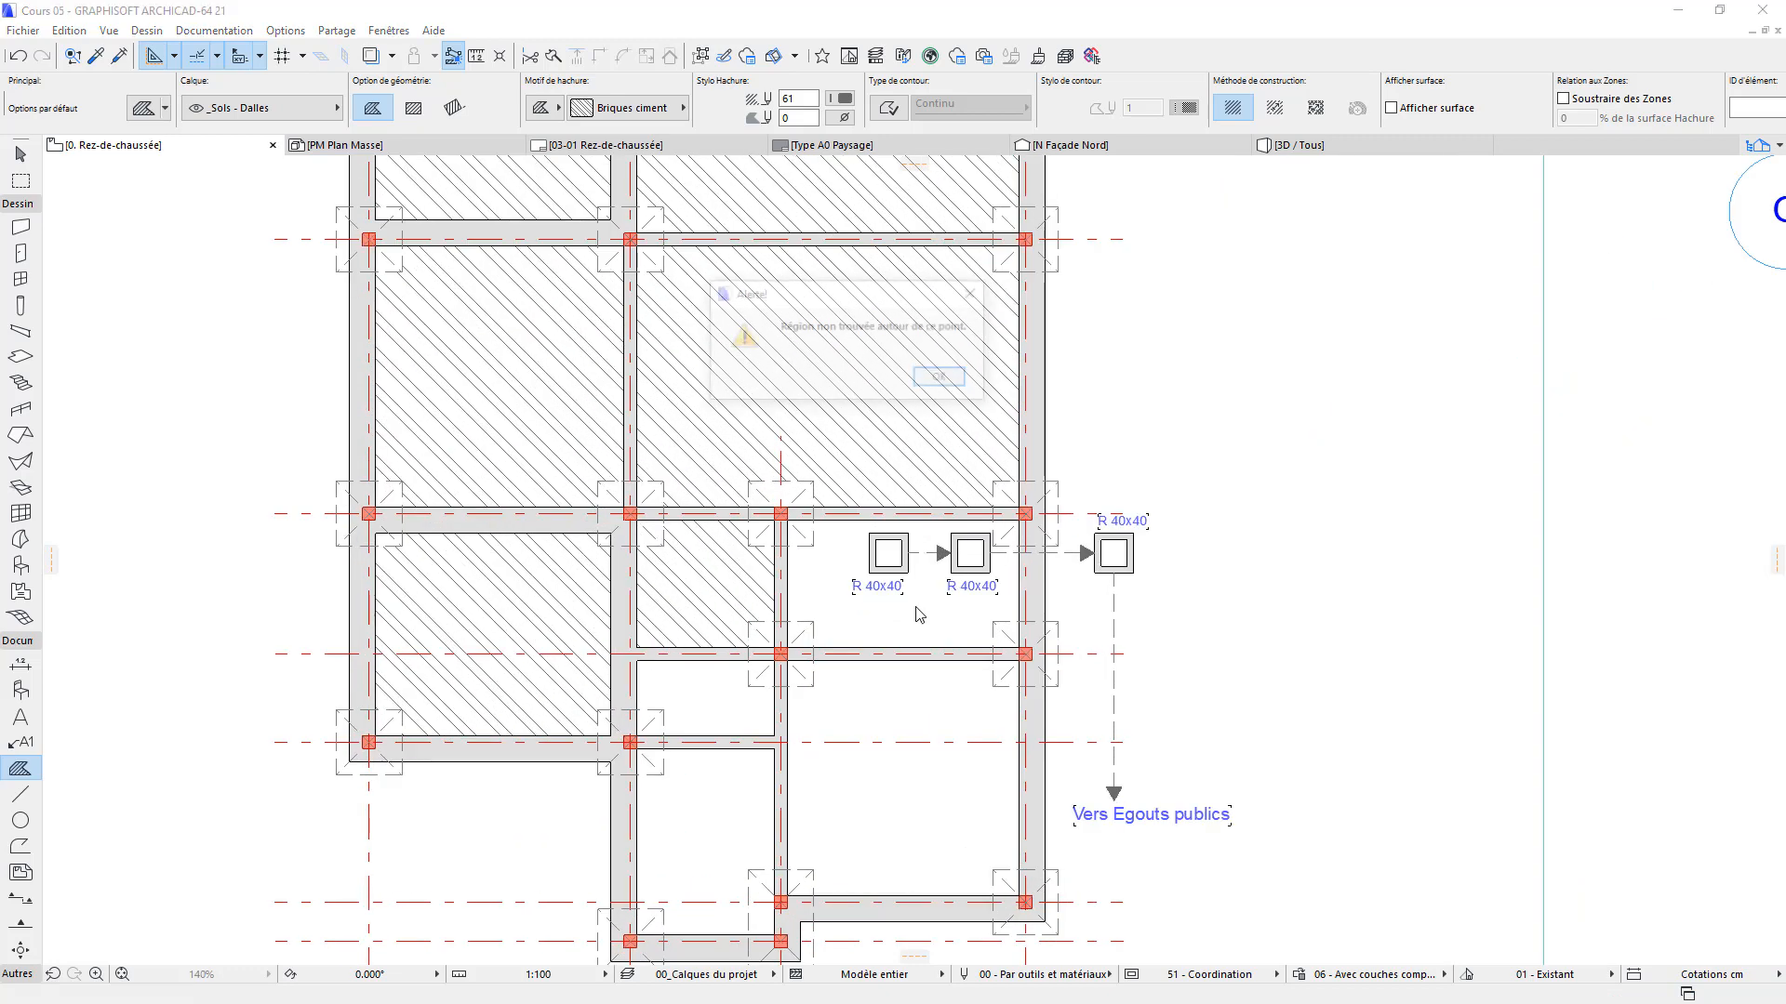
click(950, 387)
click(832, 558)
click(950, 381)
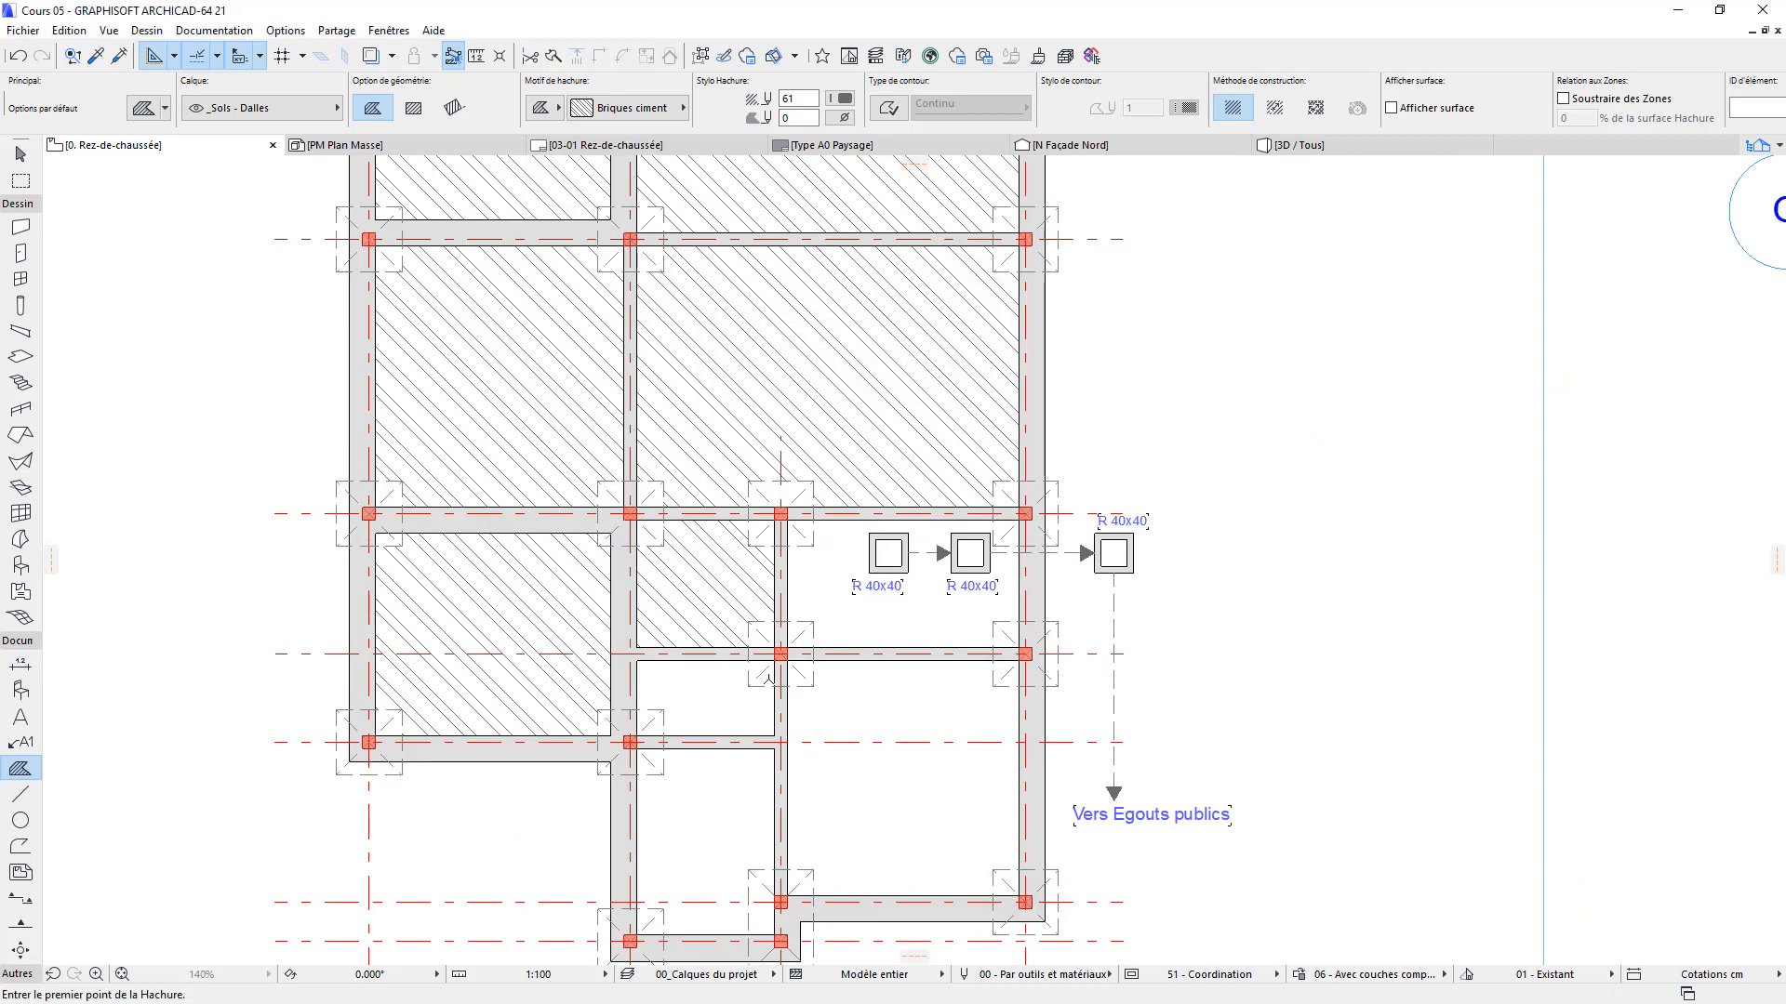
Hatch the remaining bays below the chamber room with the "Briques ciment" pattern
click(714, 719)
click(753, 803)
click(880, 791)
click(901, 694)
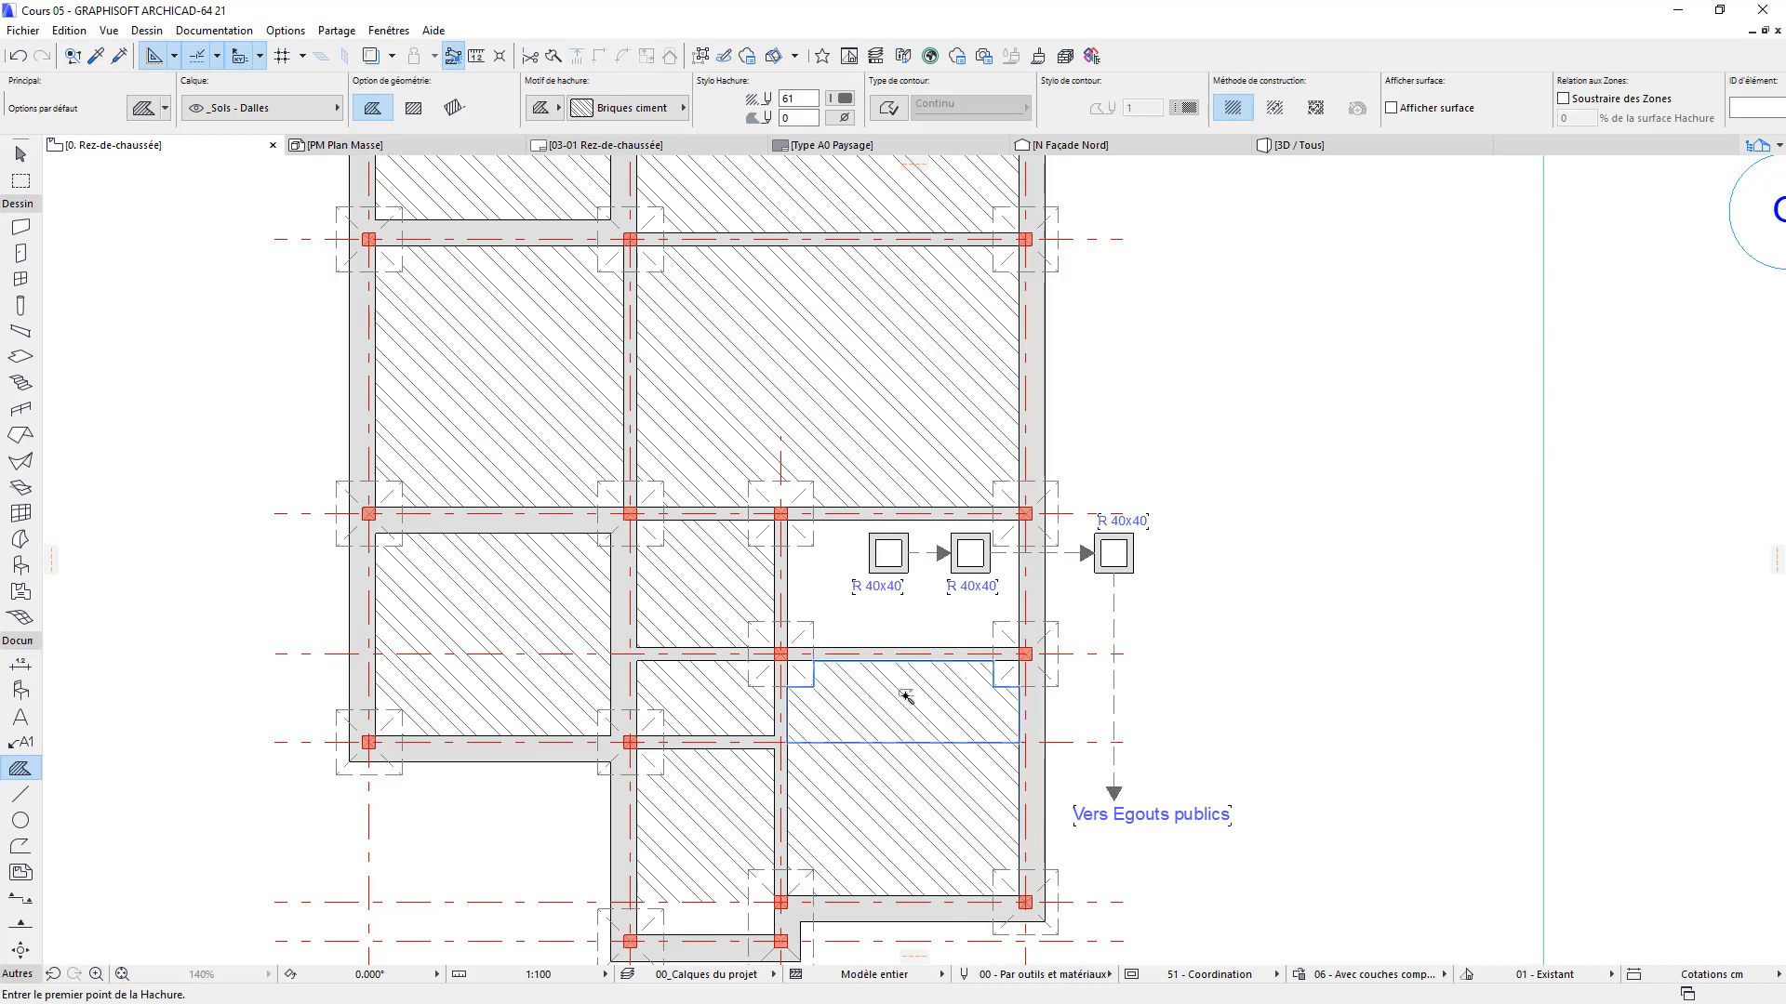
Cover the bay containing the two inner chambers with a rectangular "Briques ciment" fill drawn corner to corner
scroll(942, 629, down, 1)
middle_drag(942, 630, 992, 445)
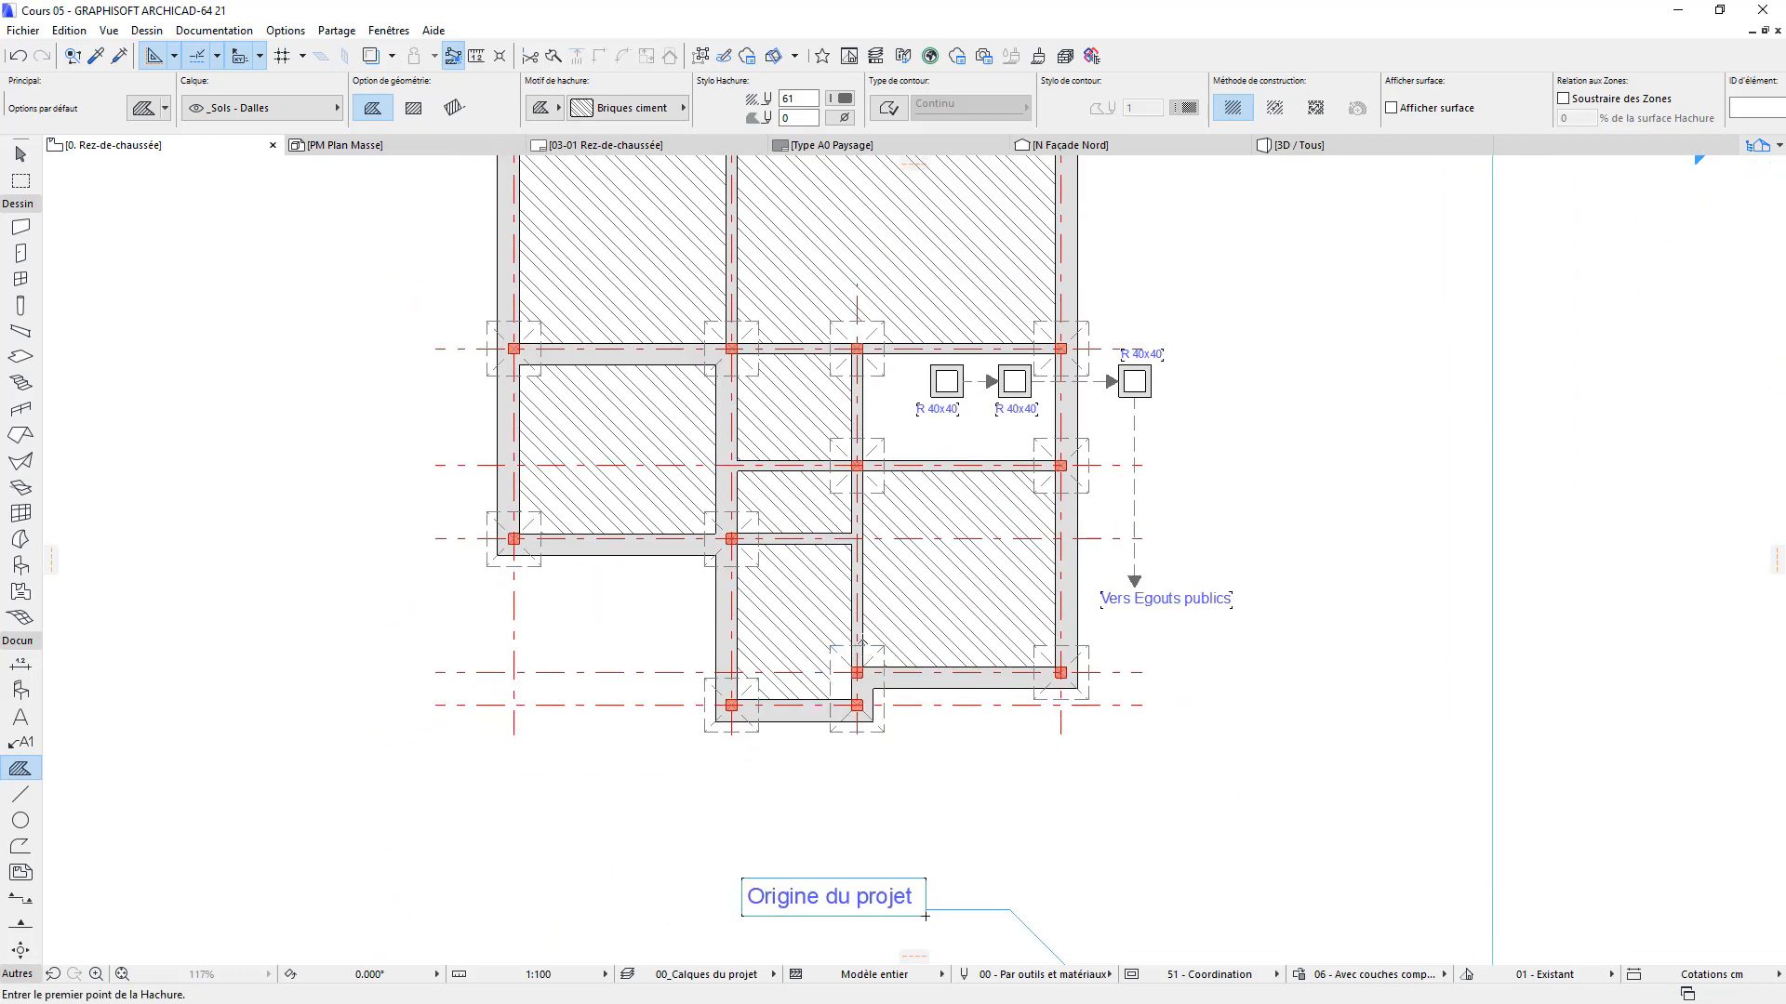
click(931, 437)
click(941, 384)
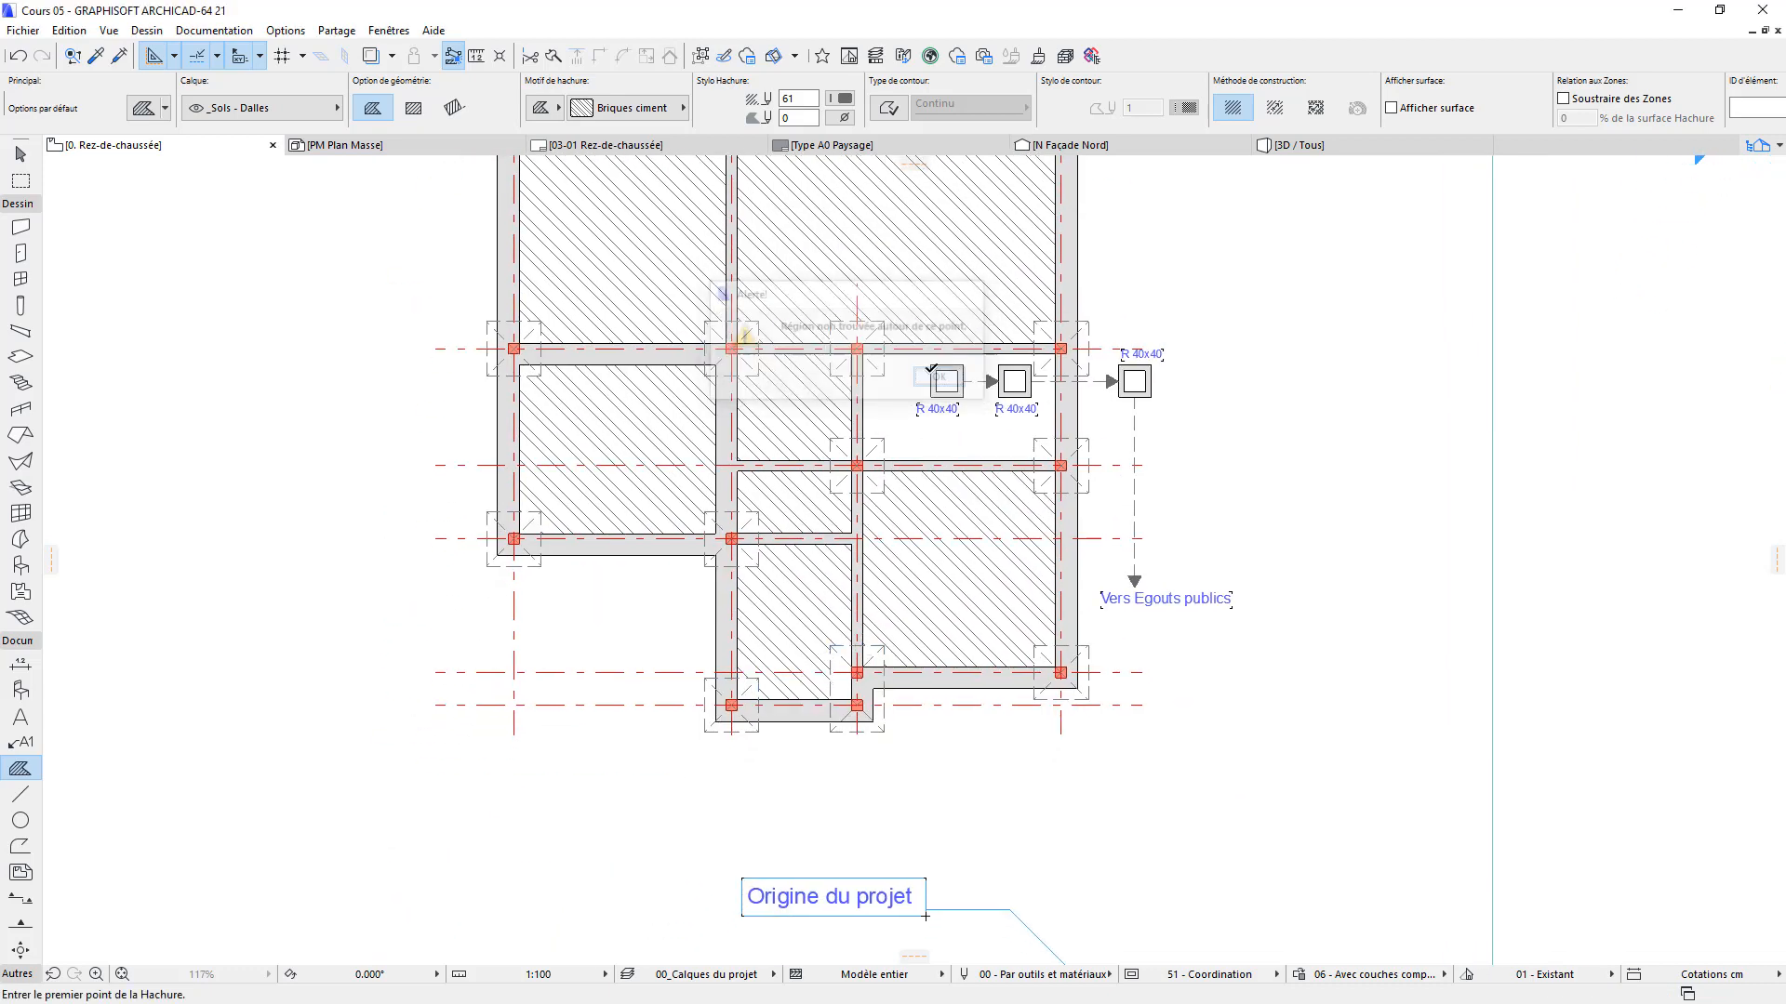
click(856, 349)
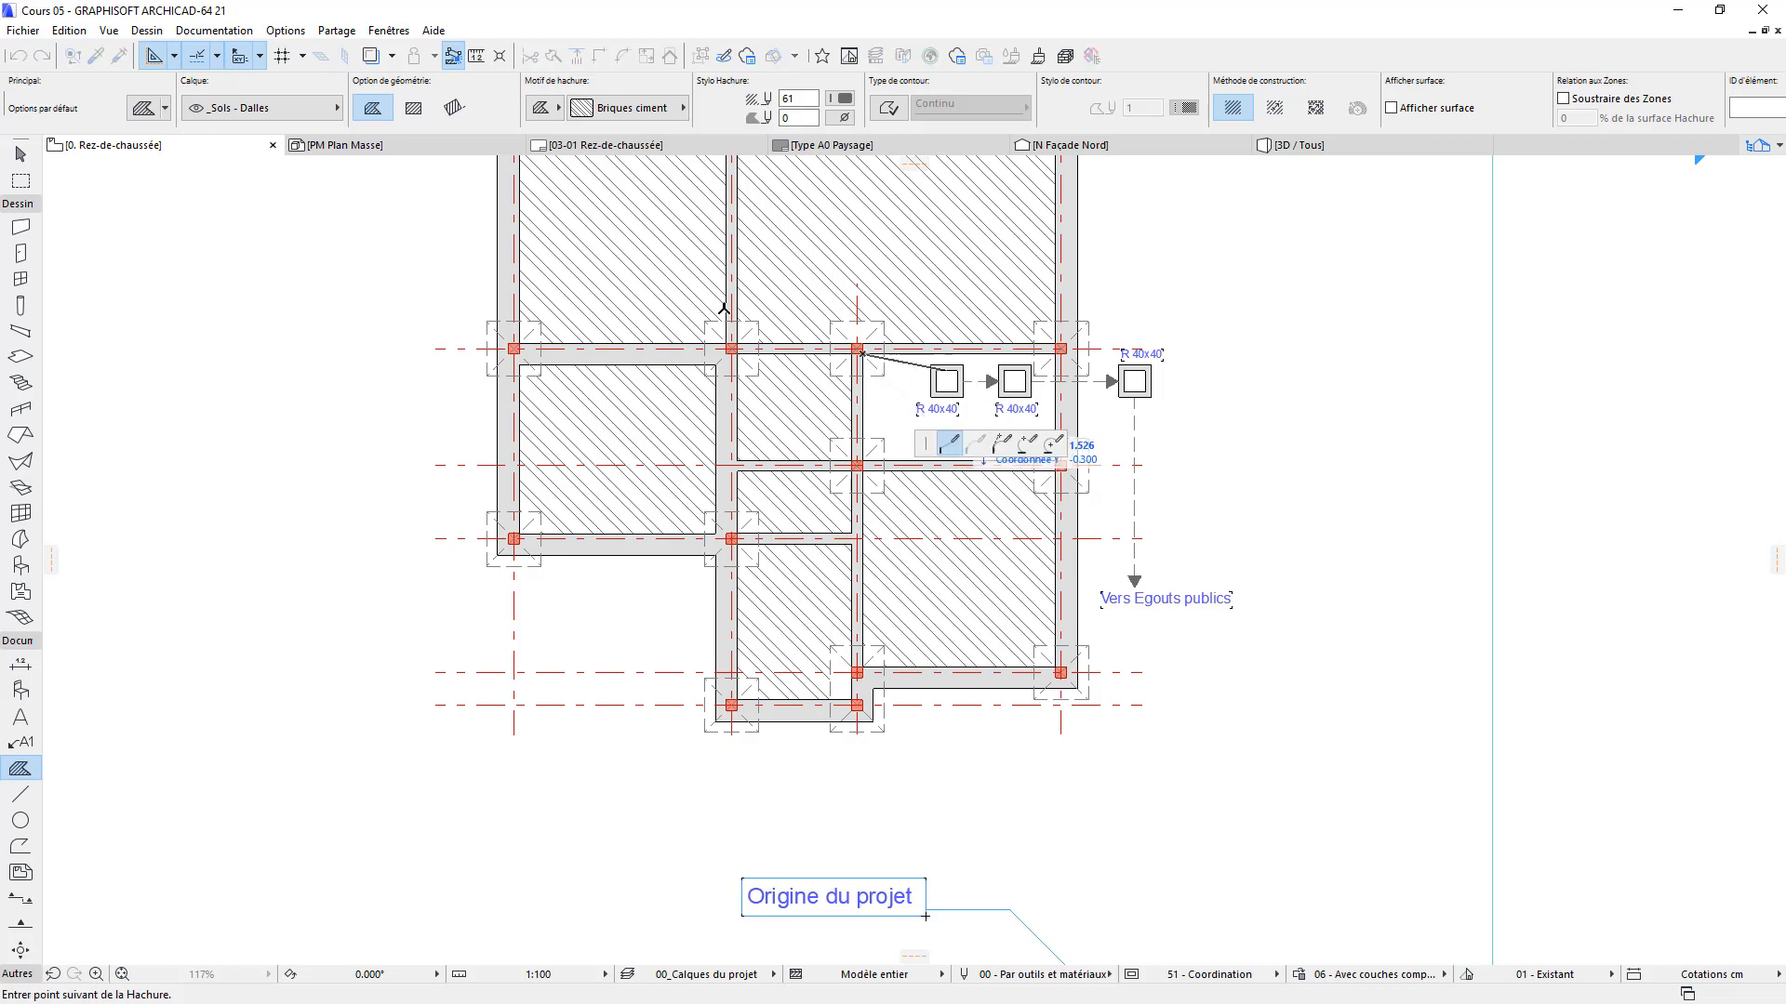
click(418, 119)
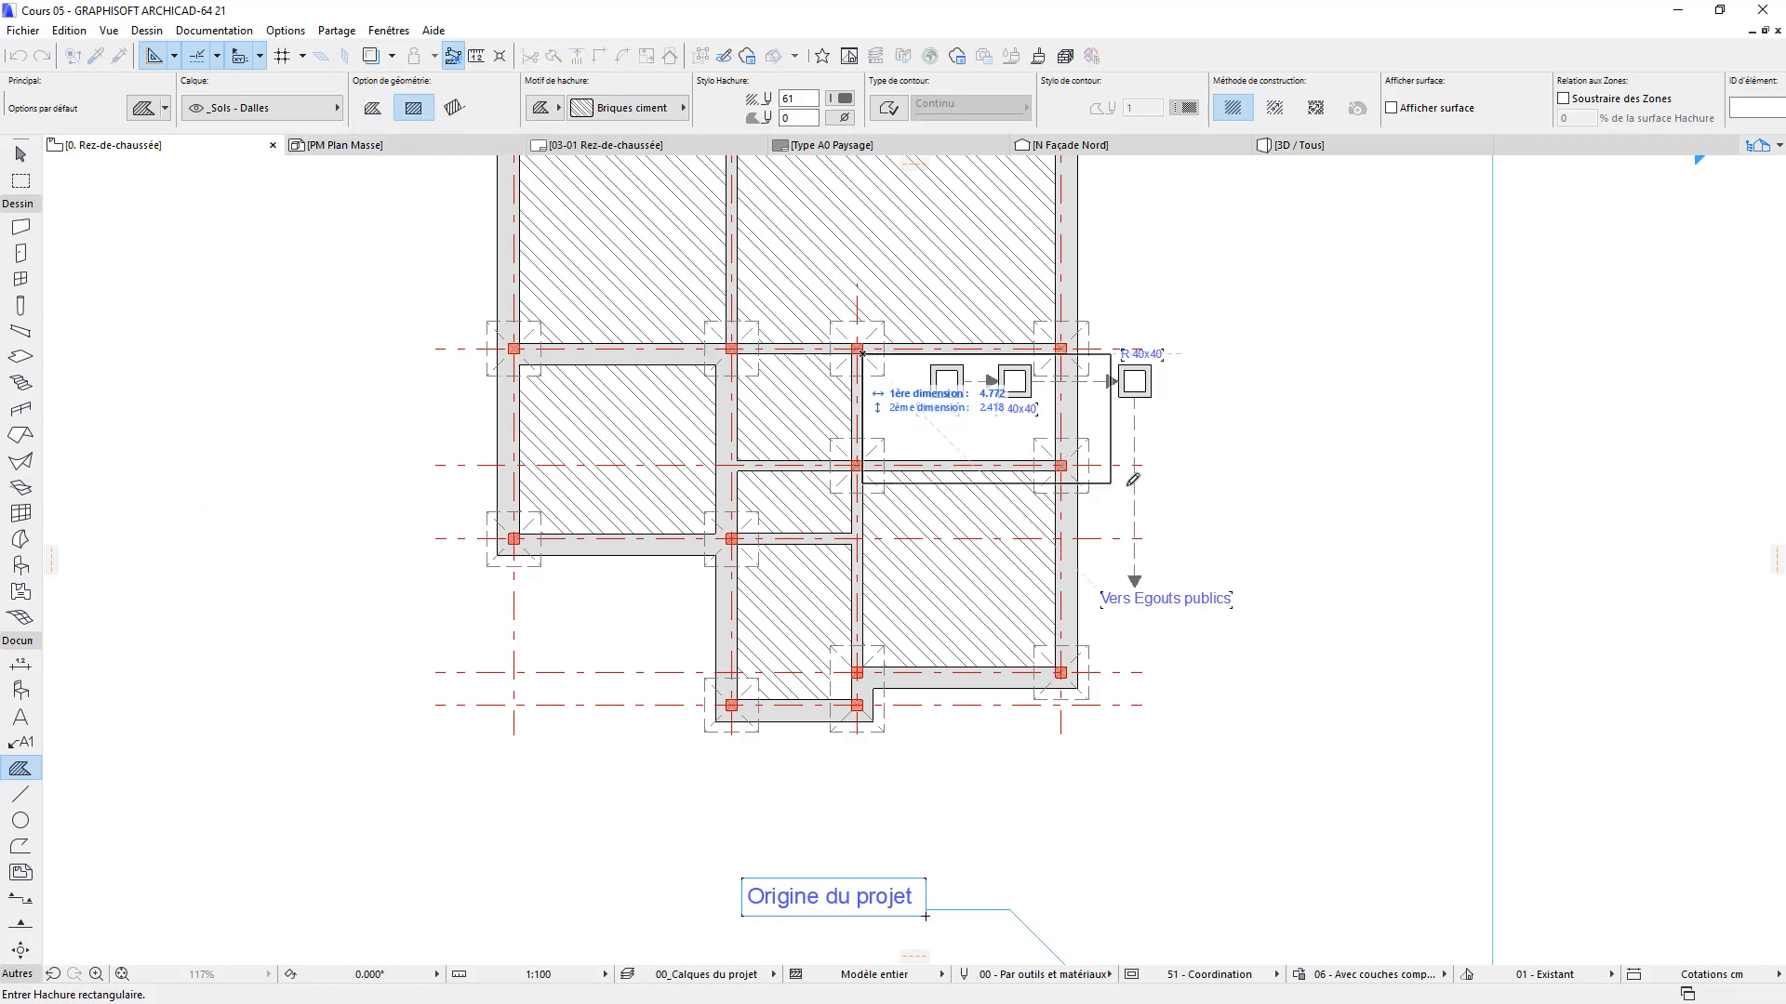
click(1060, 465)
Add the text "TP" with a height of 2.50 mm inside the large hatched bay above the chamber room
scroll(1215, 487, down, 4)
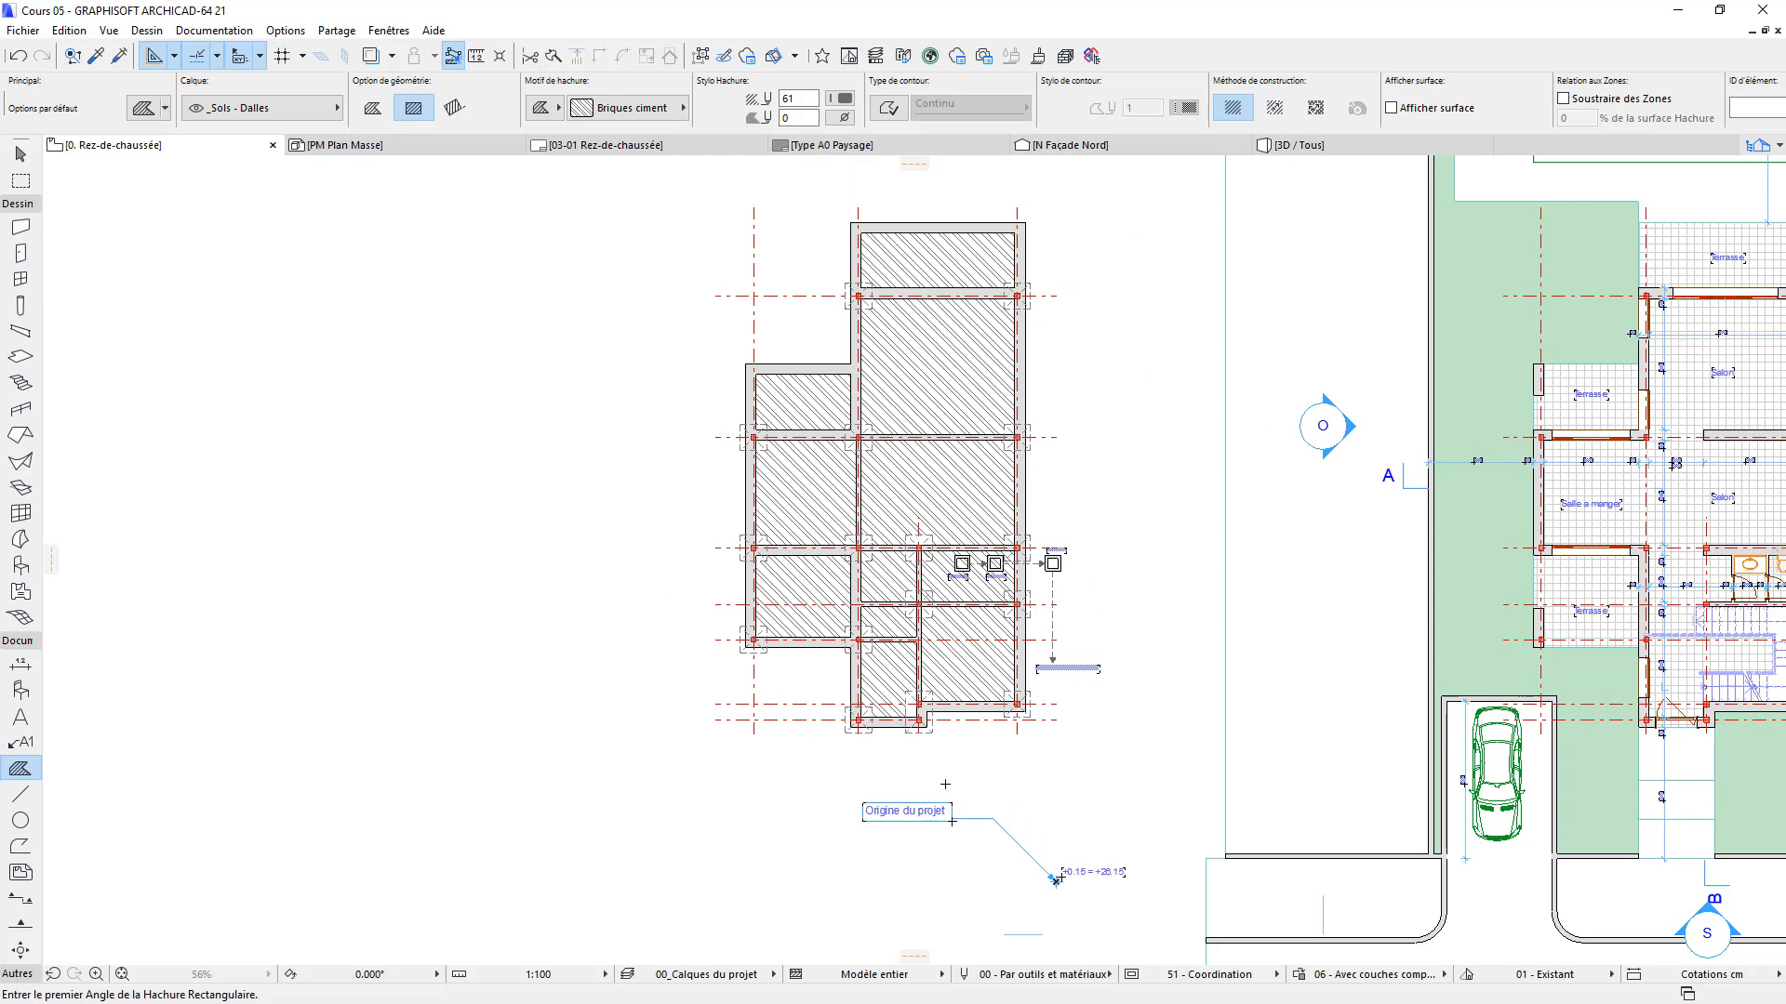
click(20, 717)
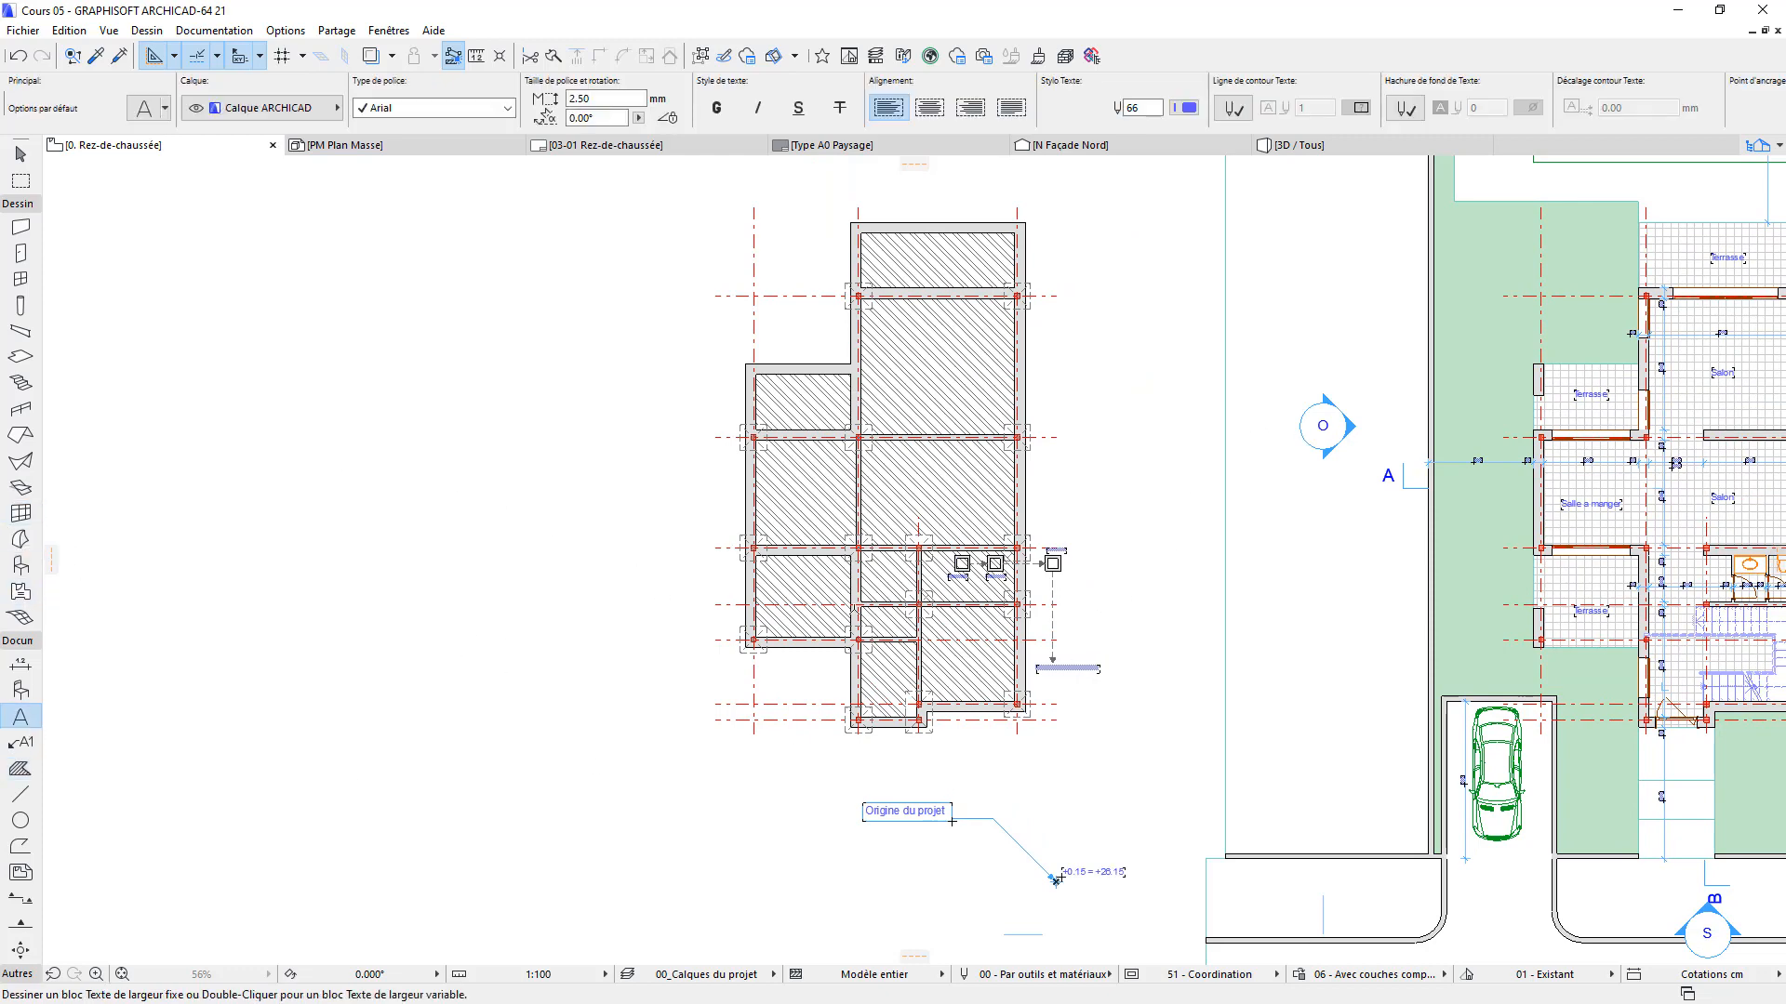
scroll(912, 498, up, 4)
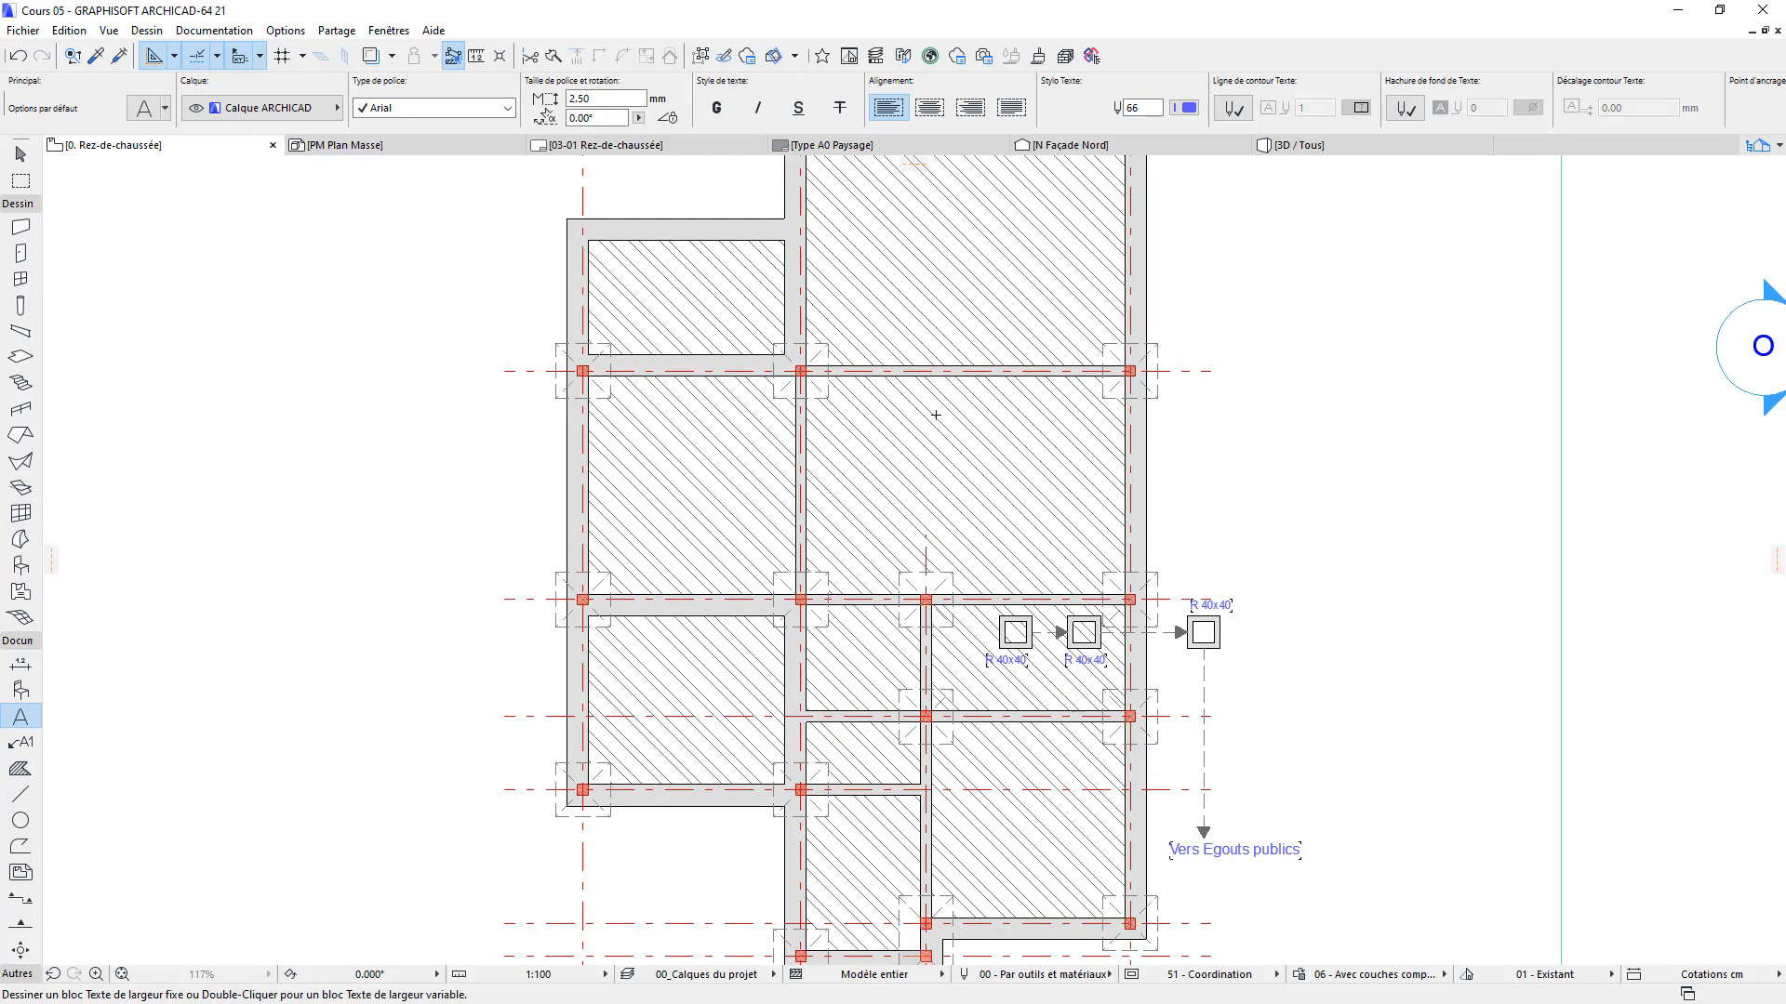
click(899, 445)
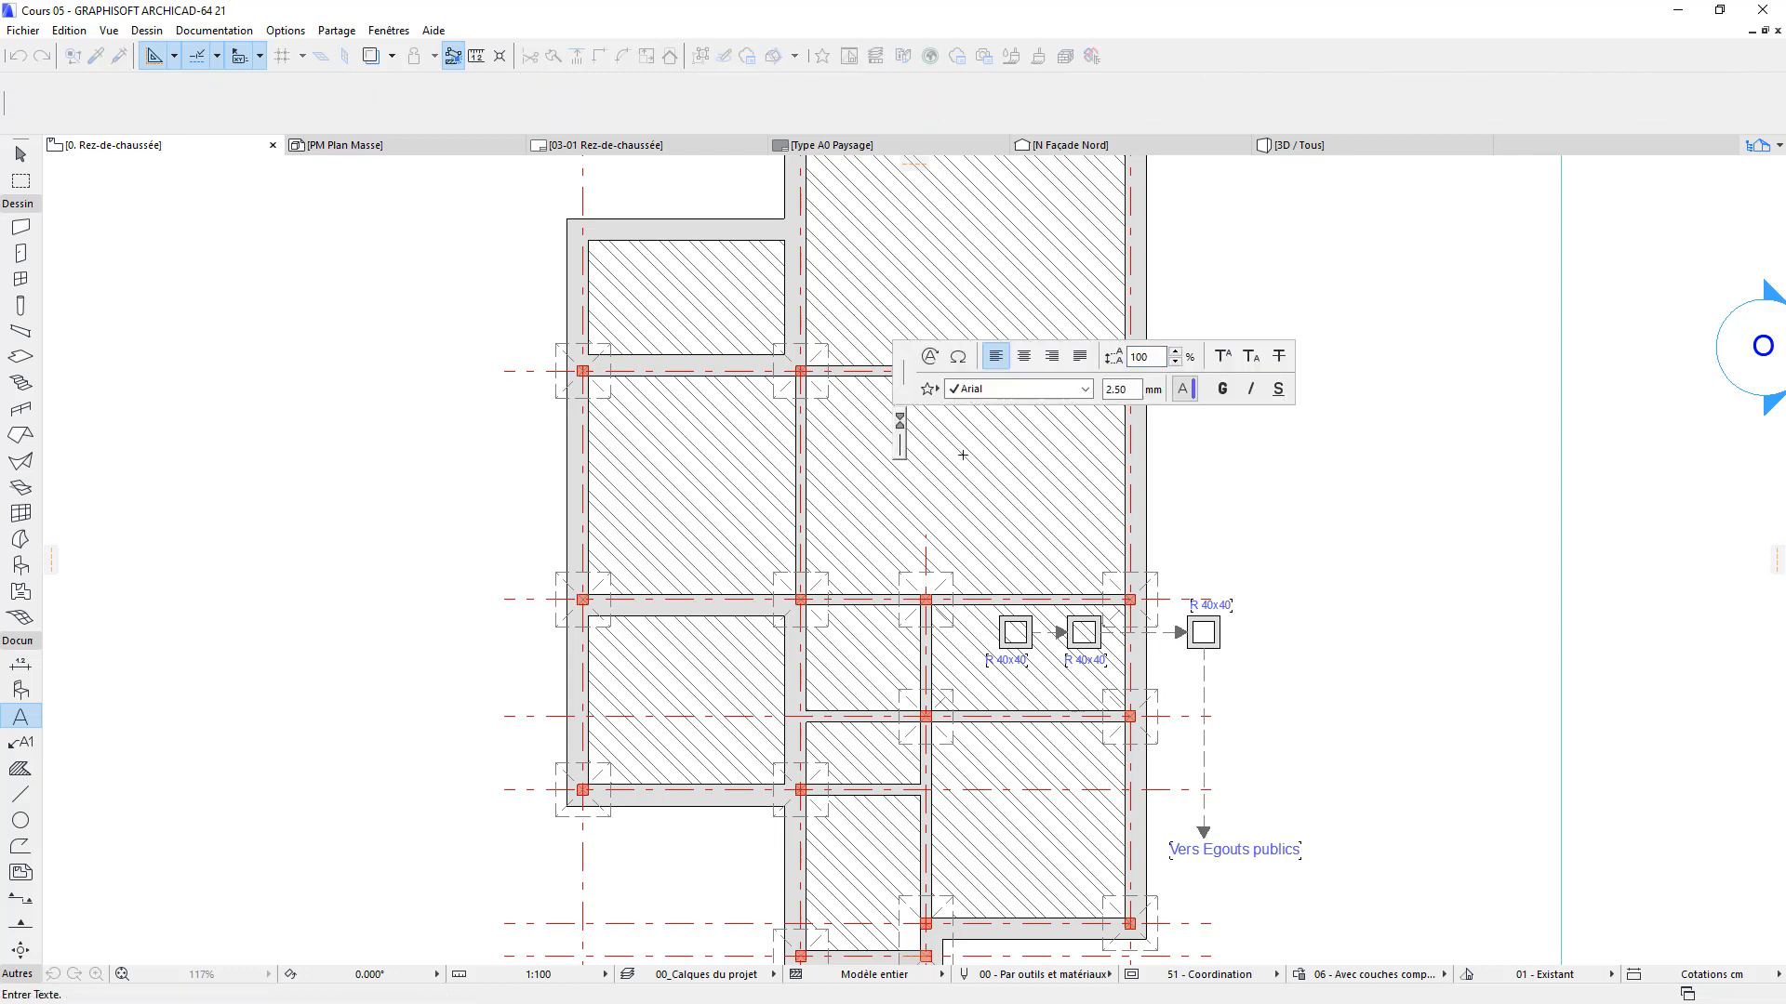
text(TP)
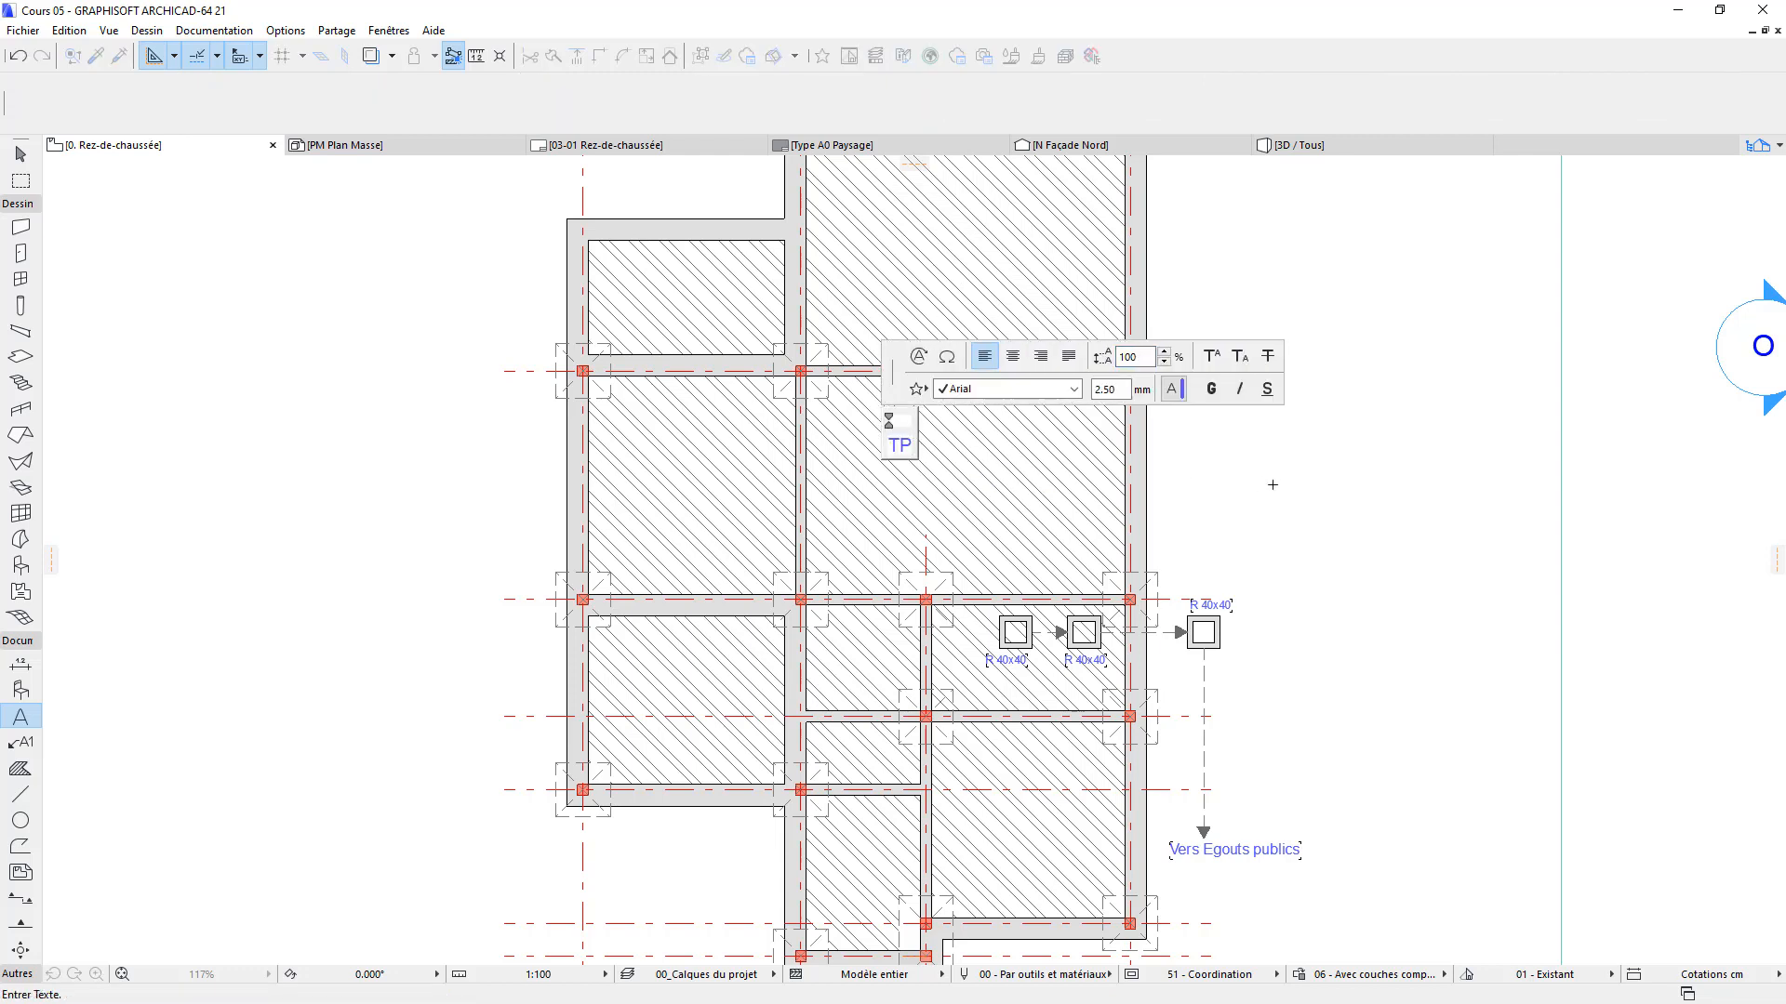
click(1272, 485)
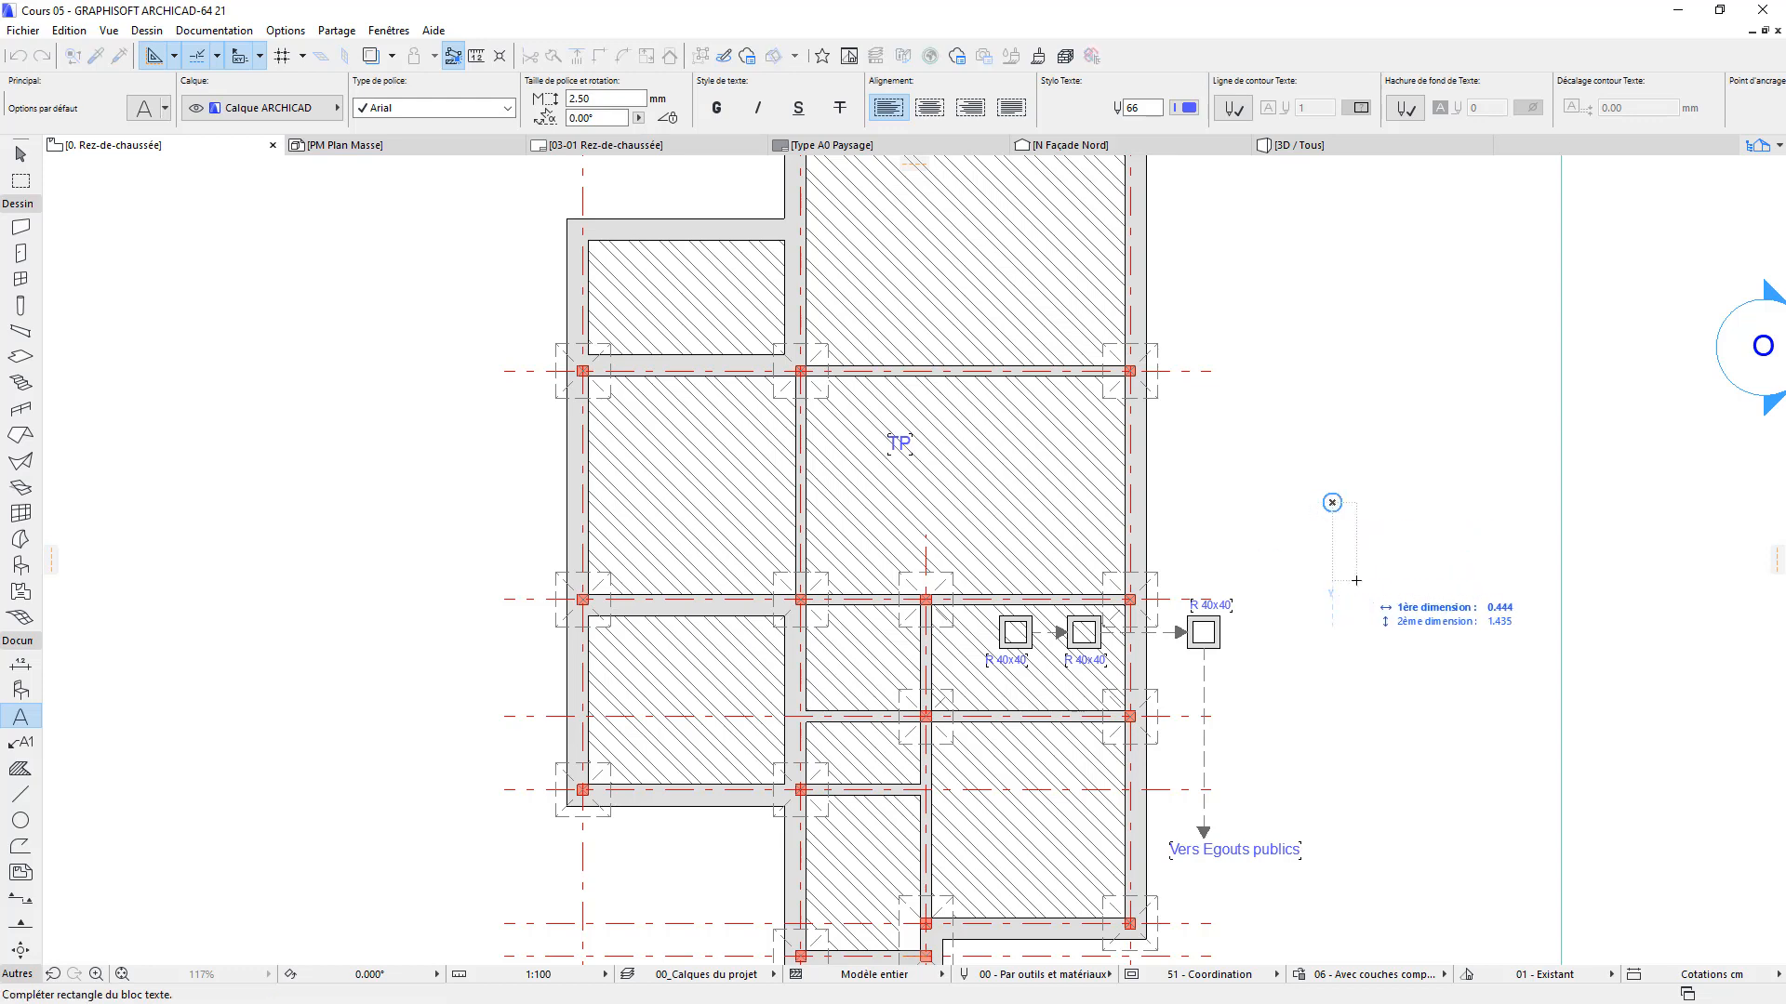
key(Escape)
scroll(1343, 576, down, 5)
middle_drag(1347, 573, 1119, 588)
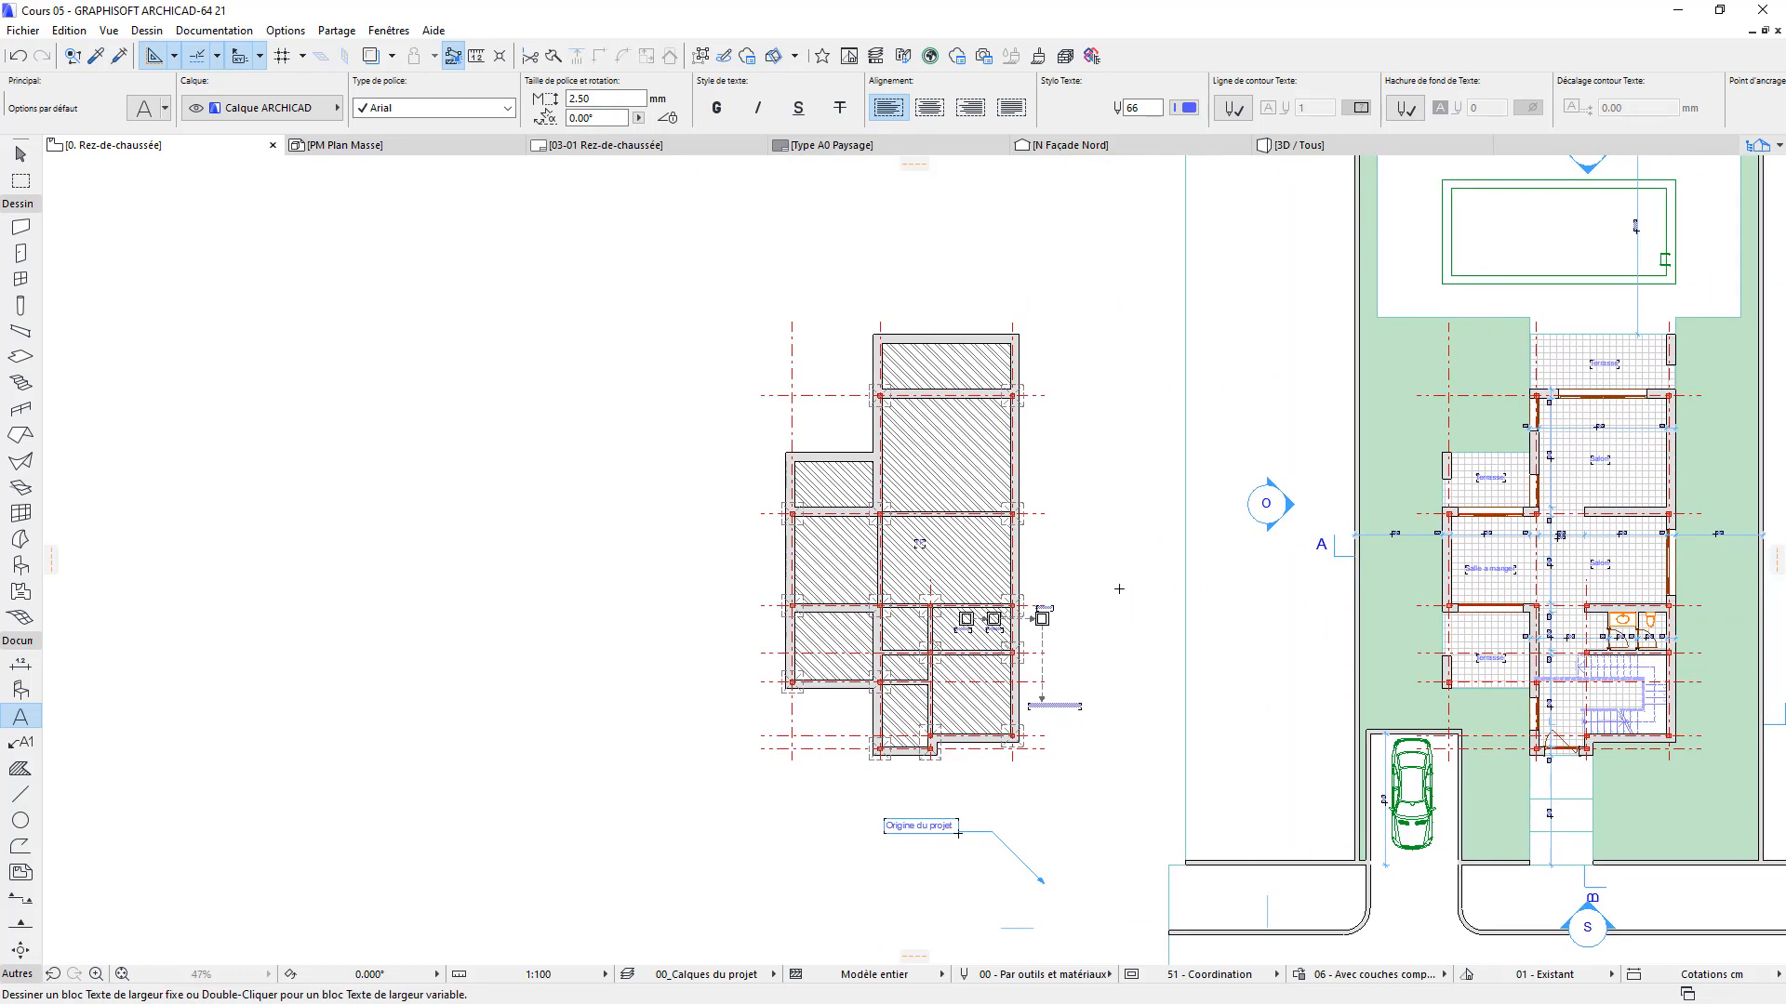
key(Escape)
Dimension the foundation plan's overall width between its outermost corners, placing the dimension line above the plan
scroll(1023, 390, up, 3)
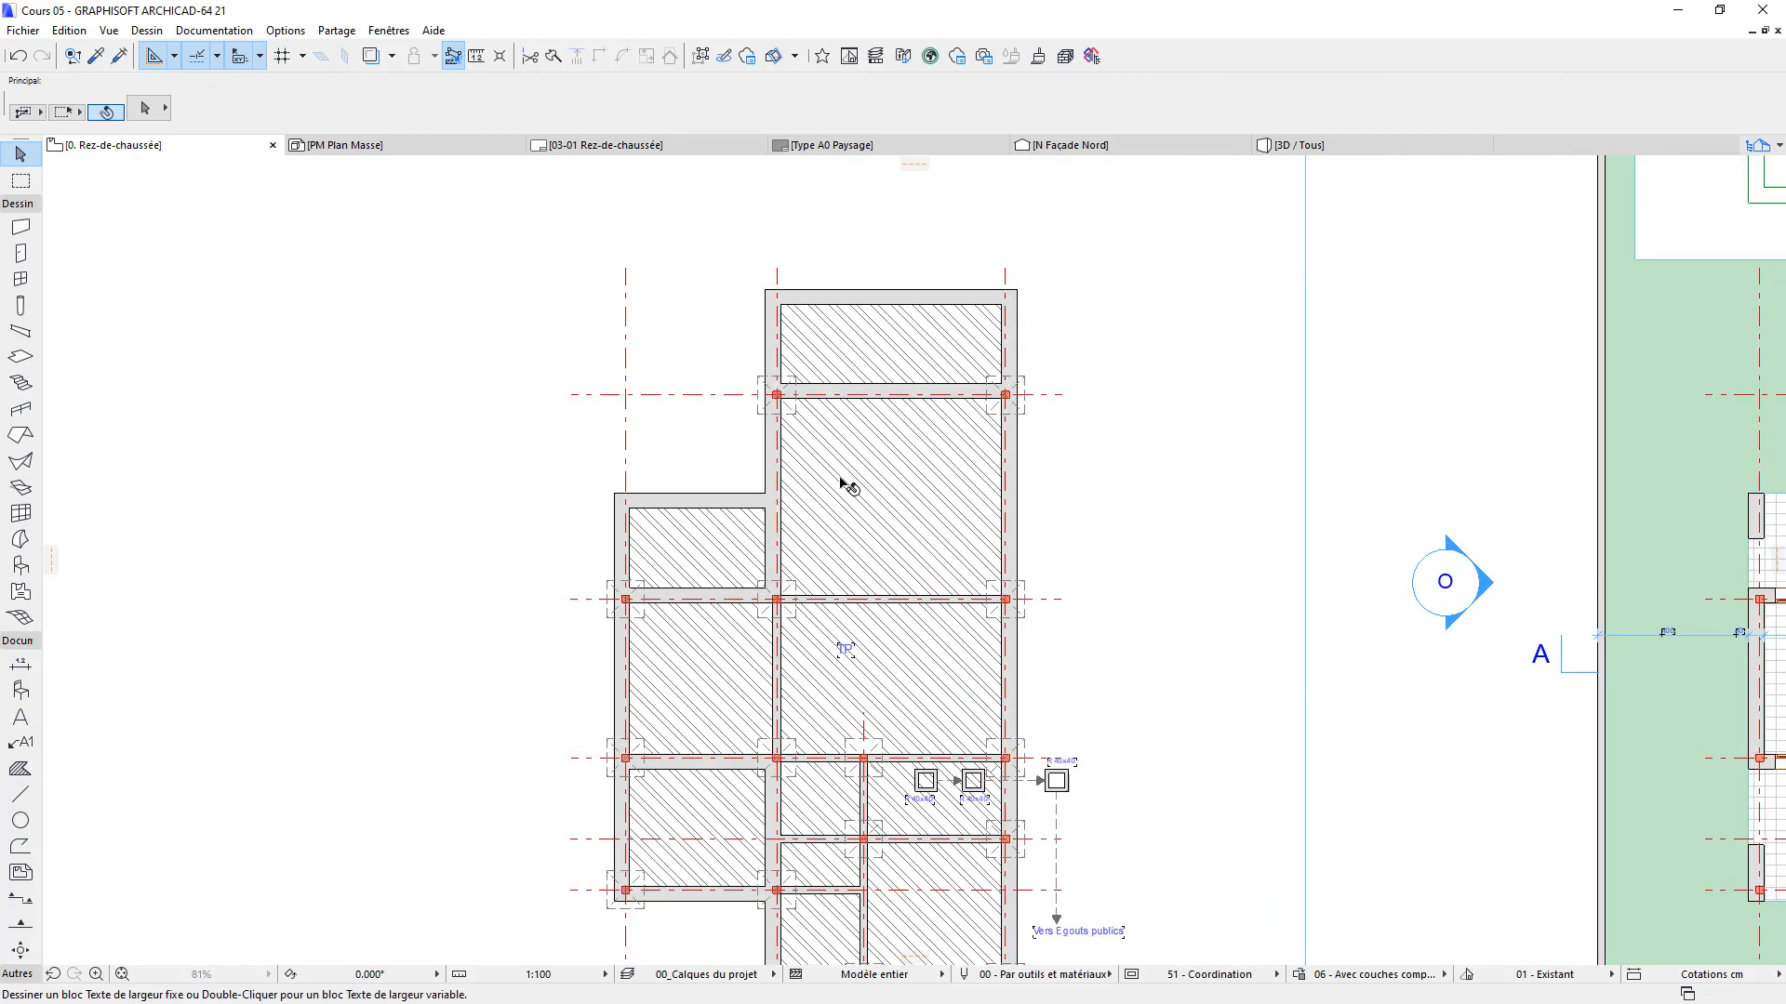
click(20, 663)
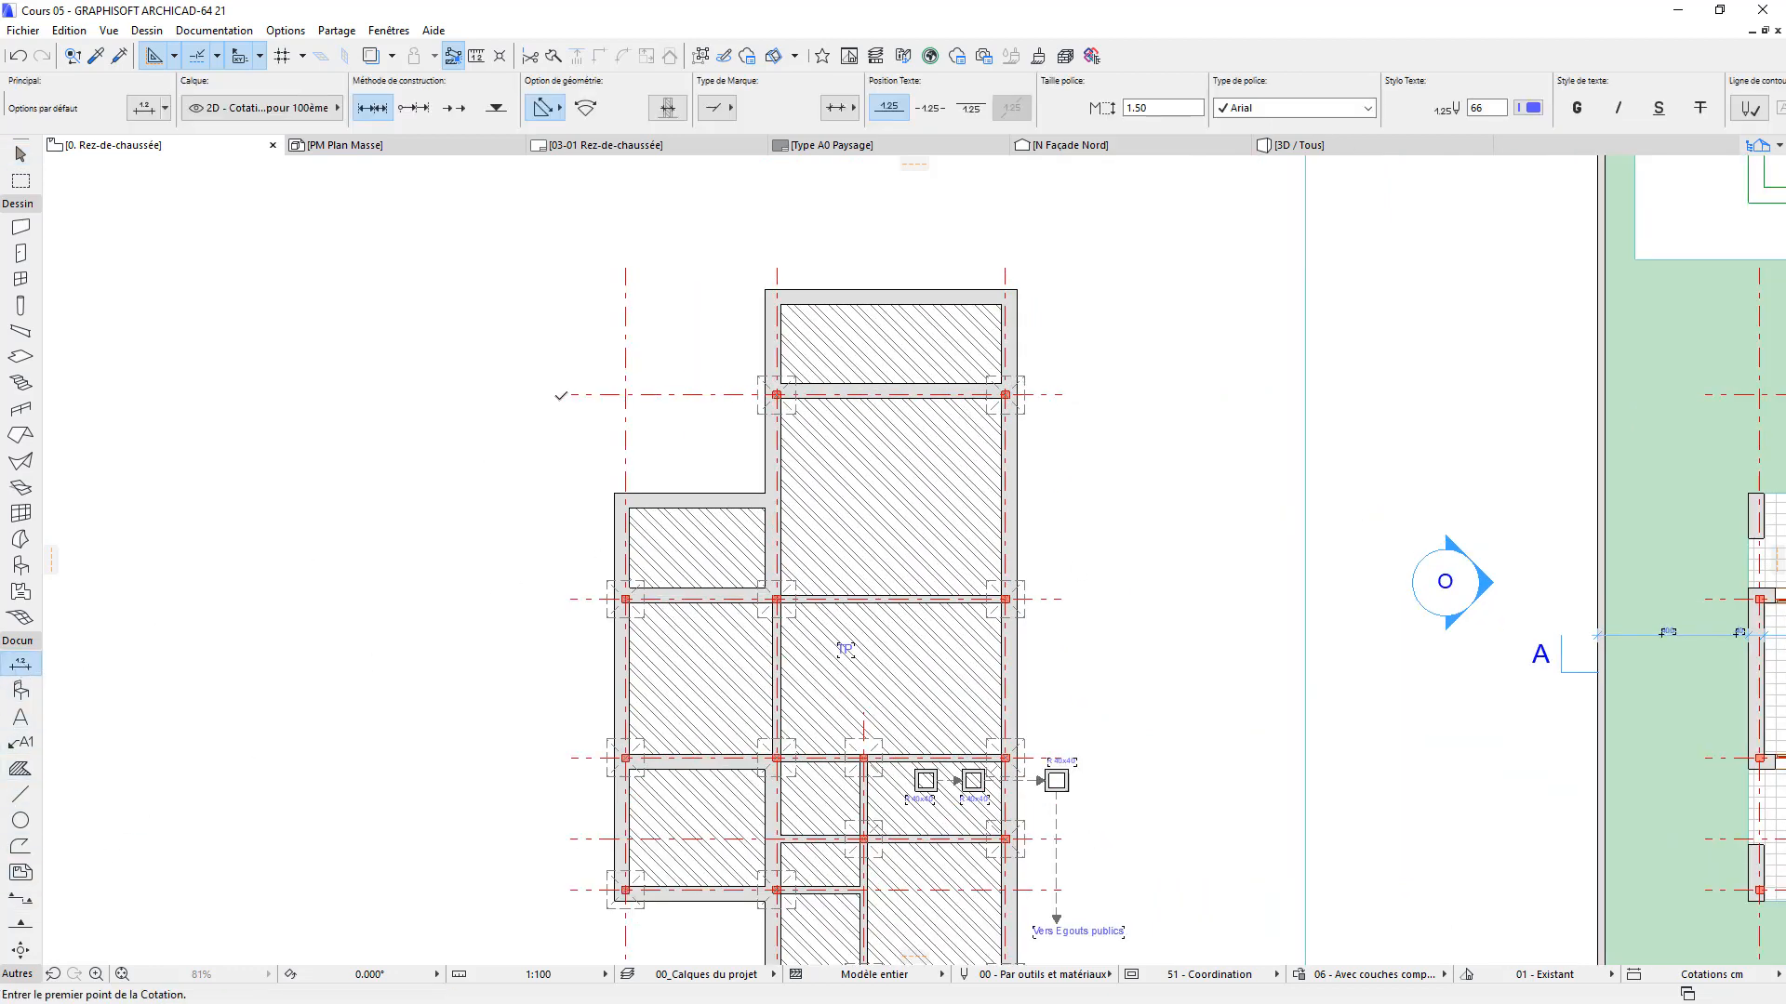
click(615, 494)
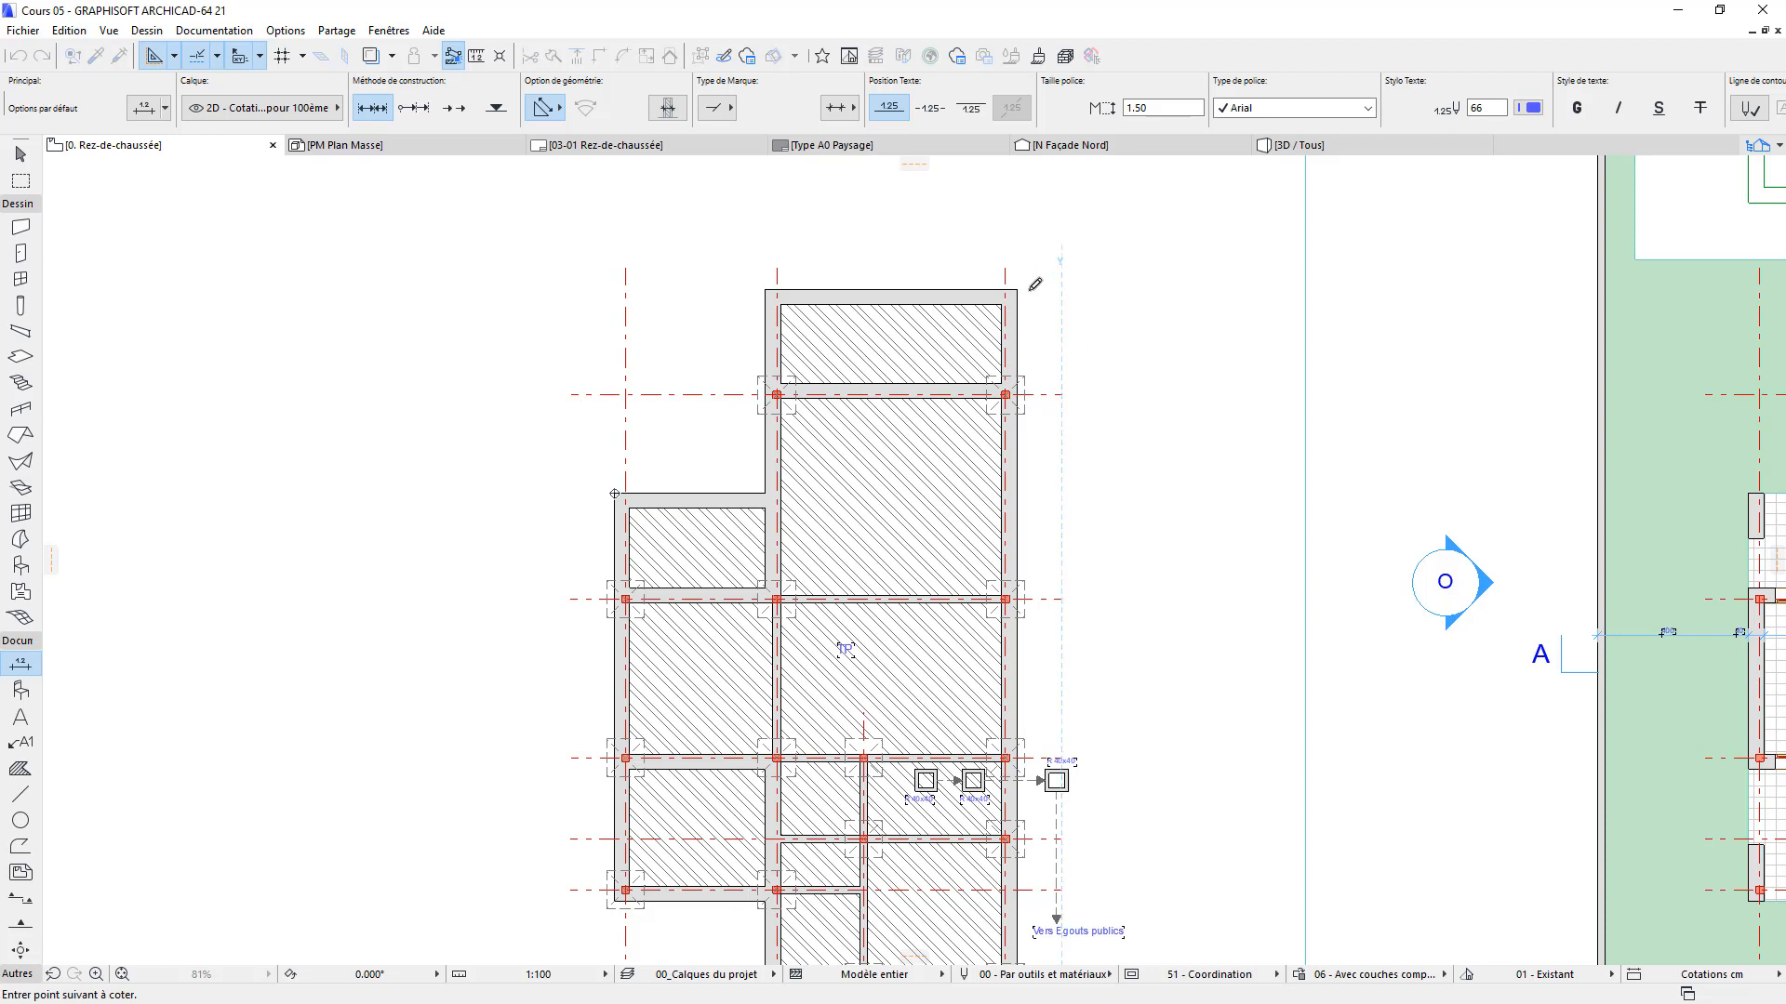
click(1020, 288)
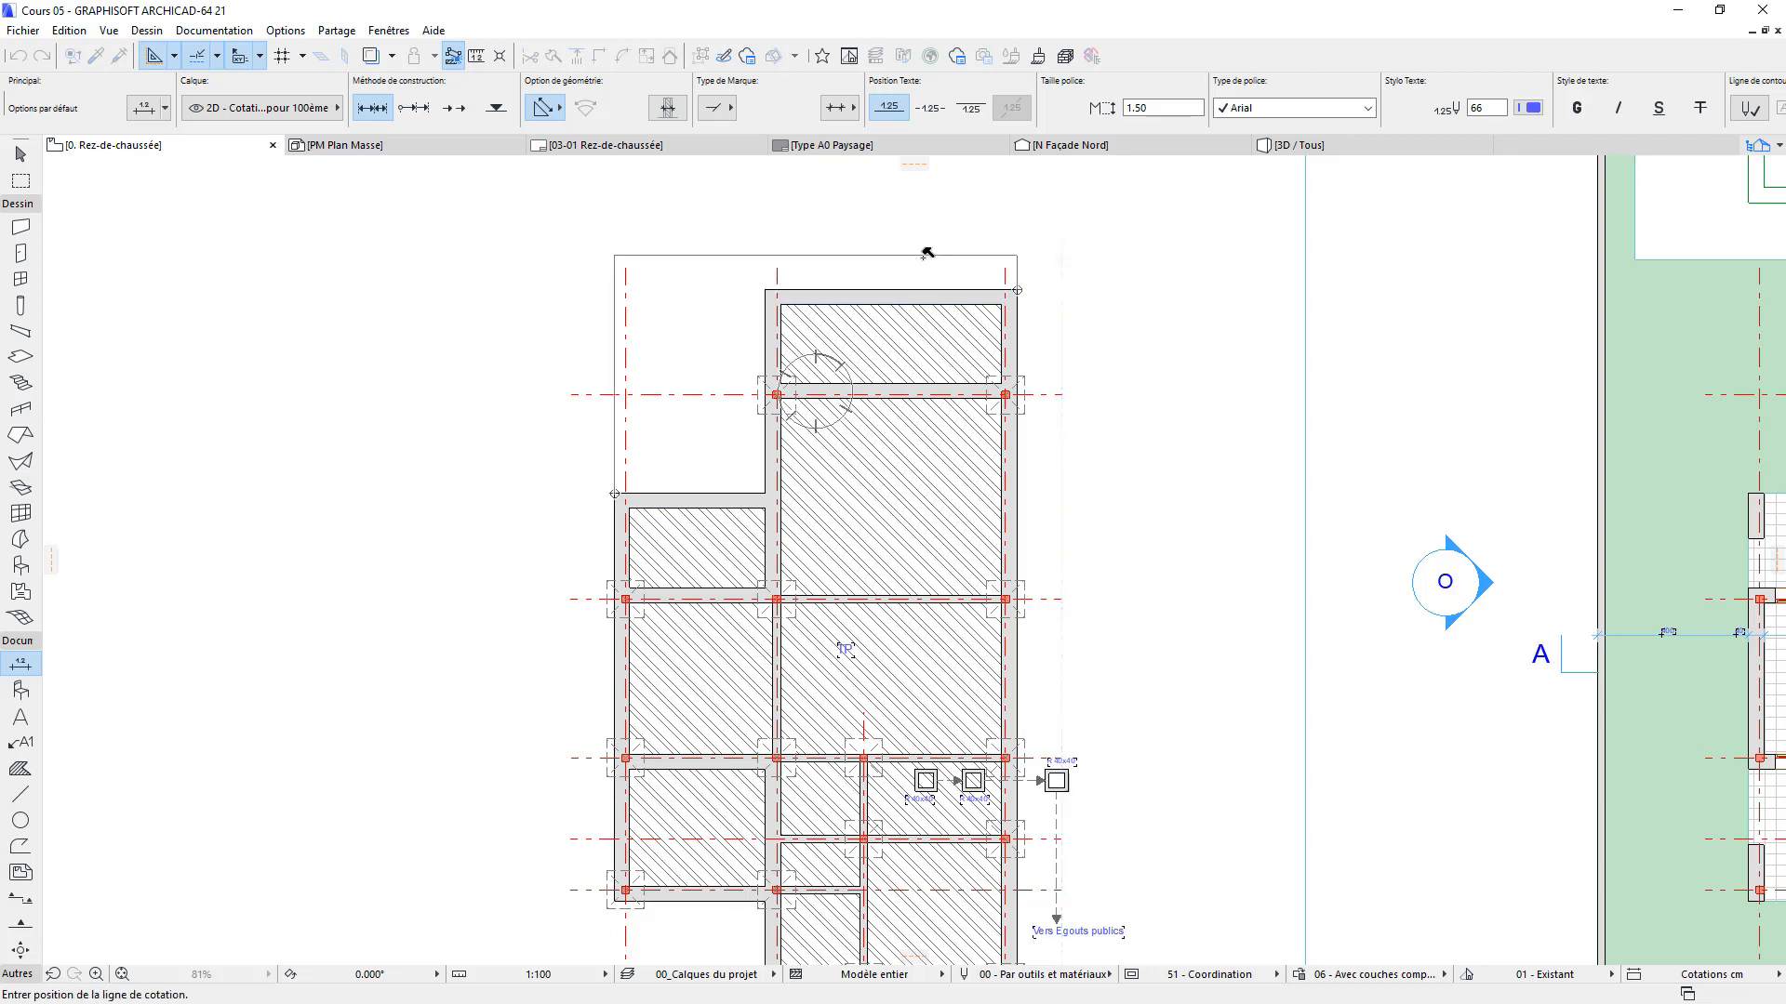
click(927, 240)
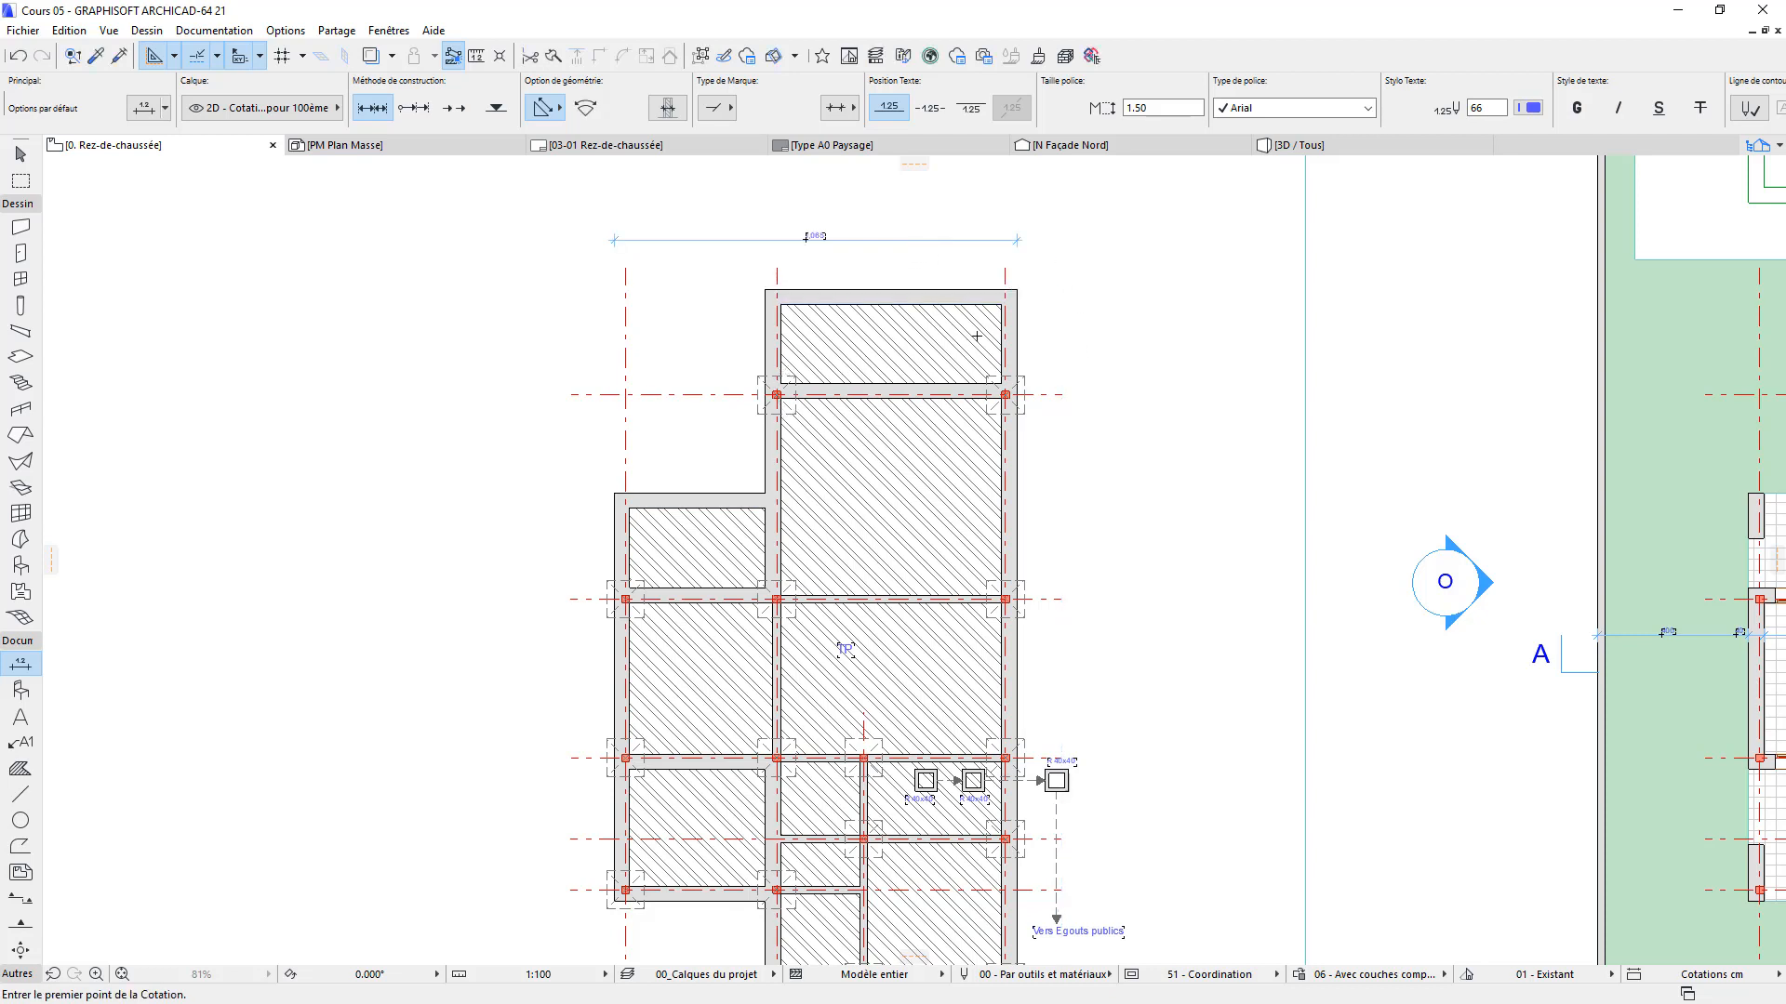
Copy the overall width dimension 0.5 m straight down toward the plan
click(21, 153)
scroll(907, 265, up, 4)
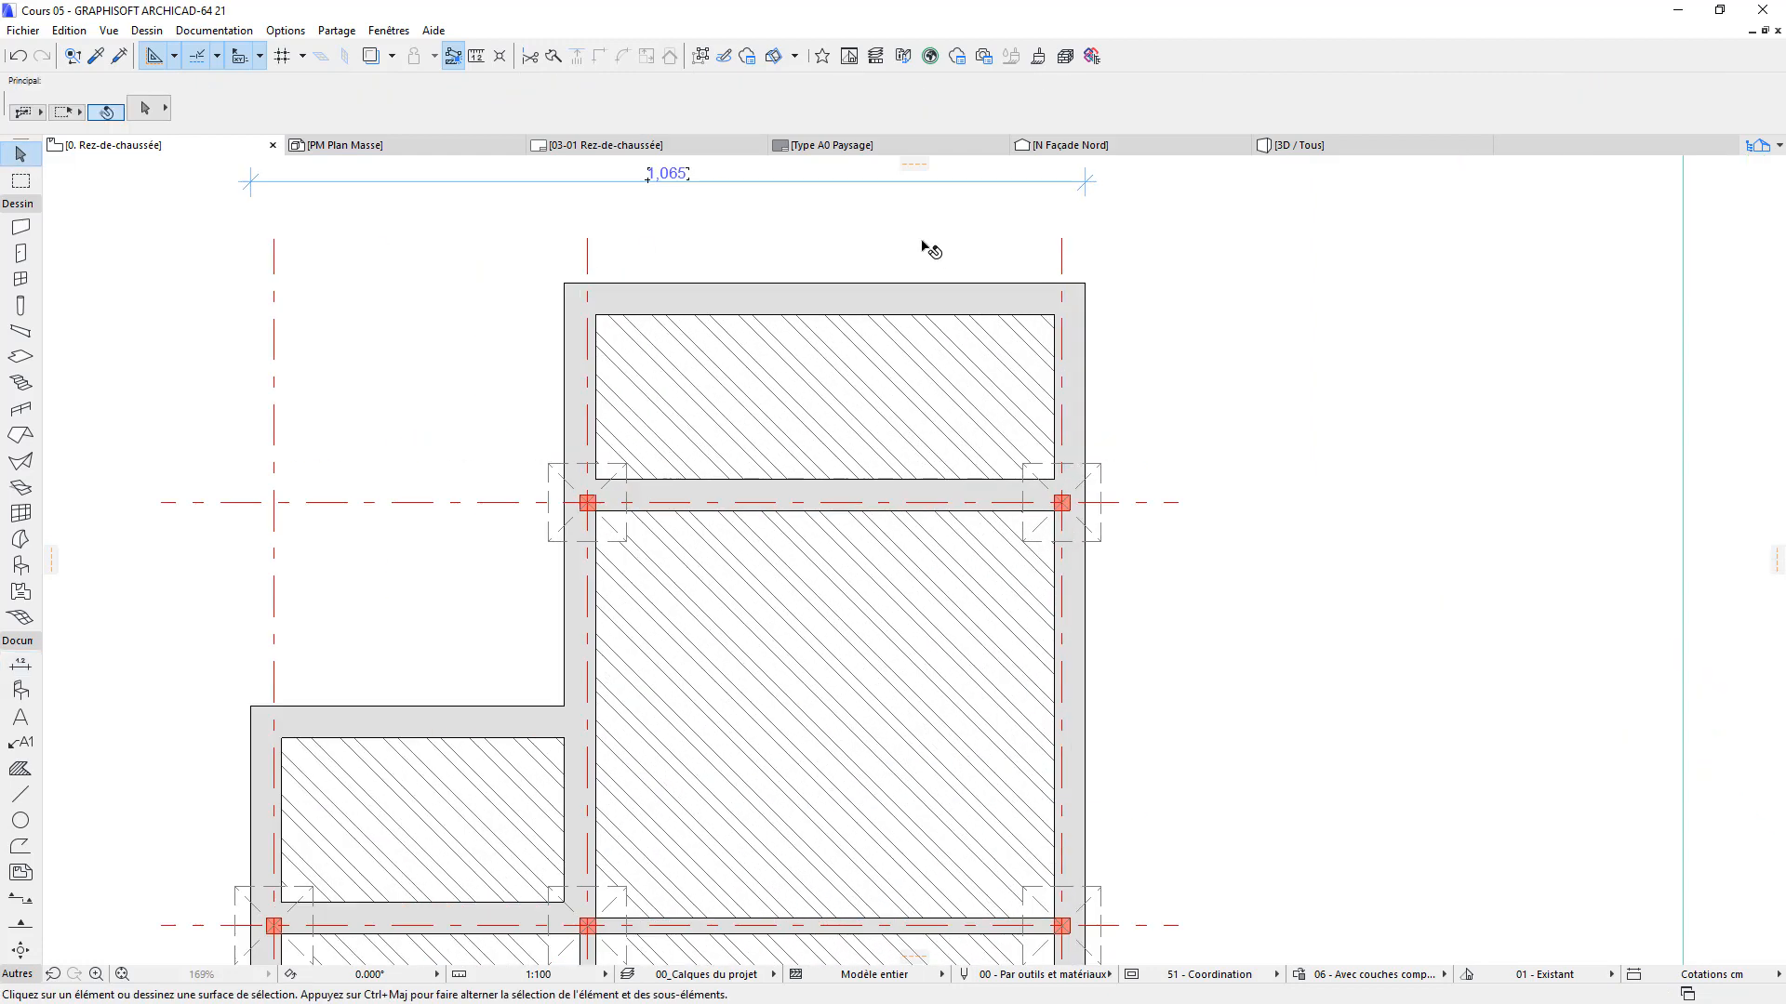
click(979, 271)
drag(980, 271, 983, 318)
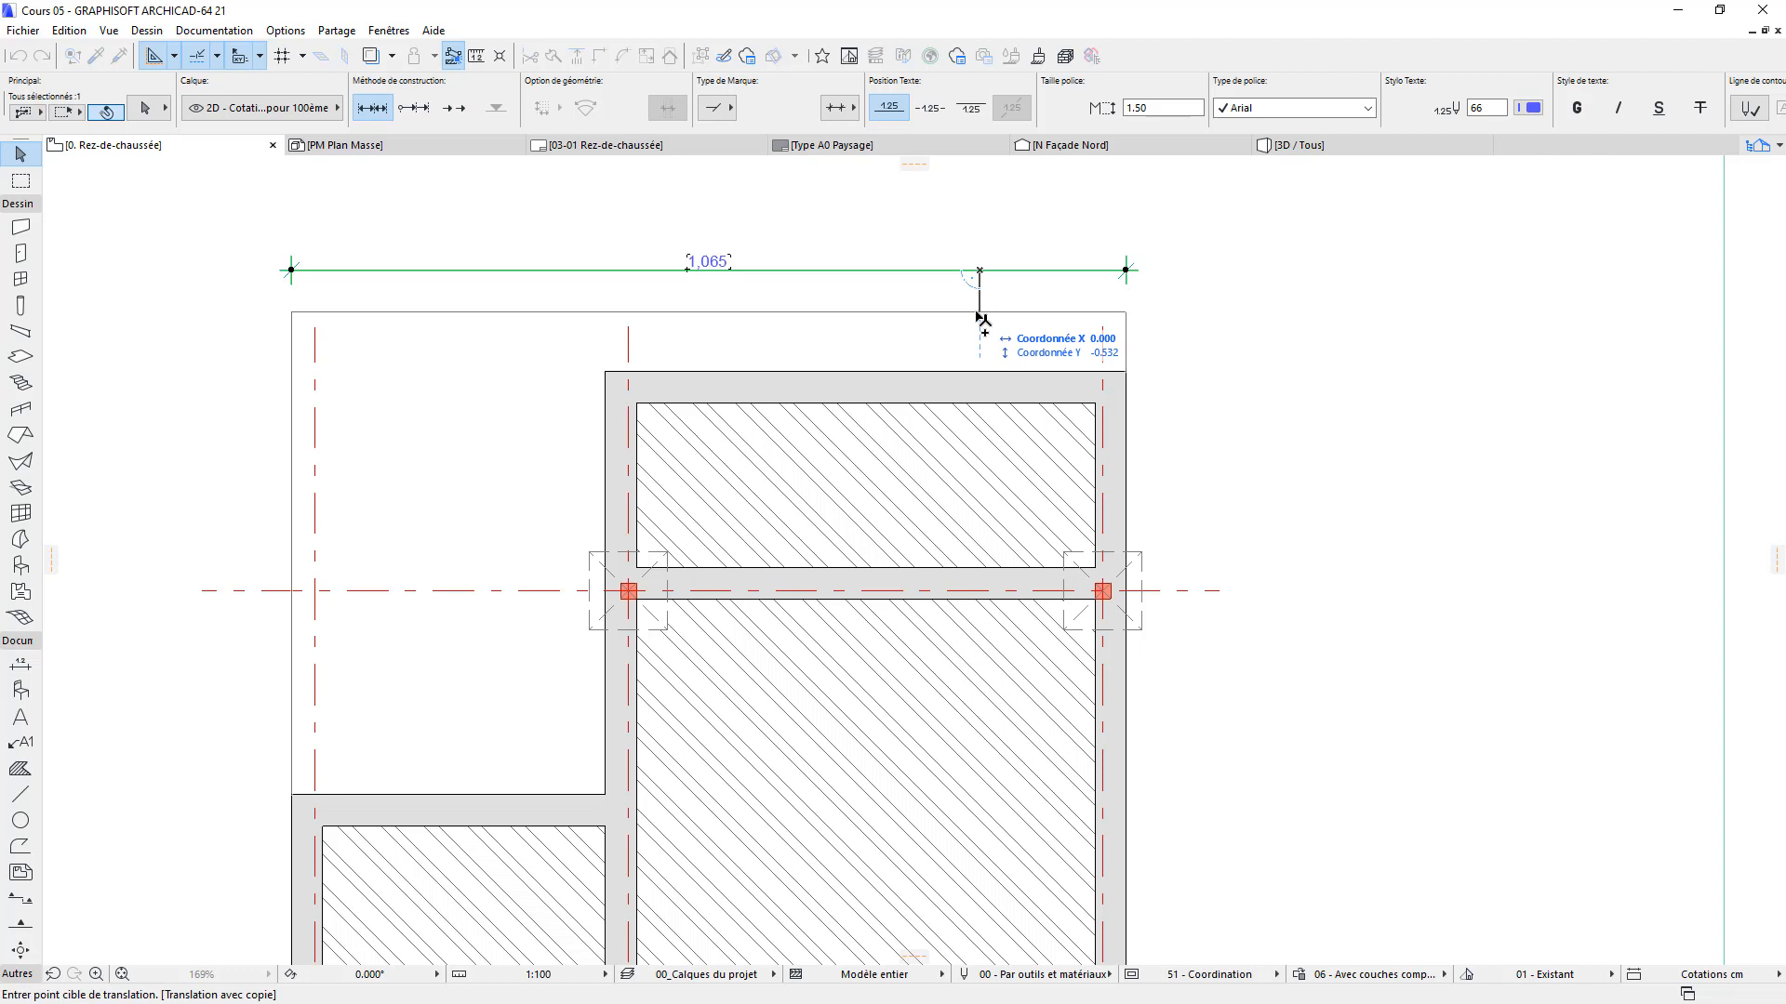
key(r)
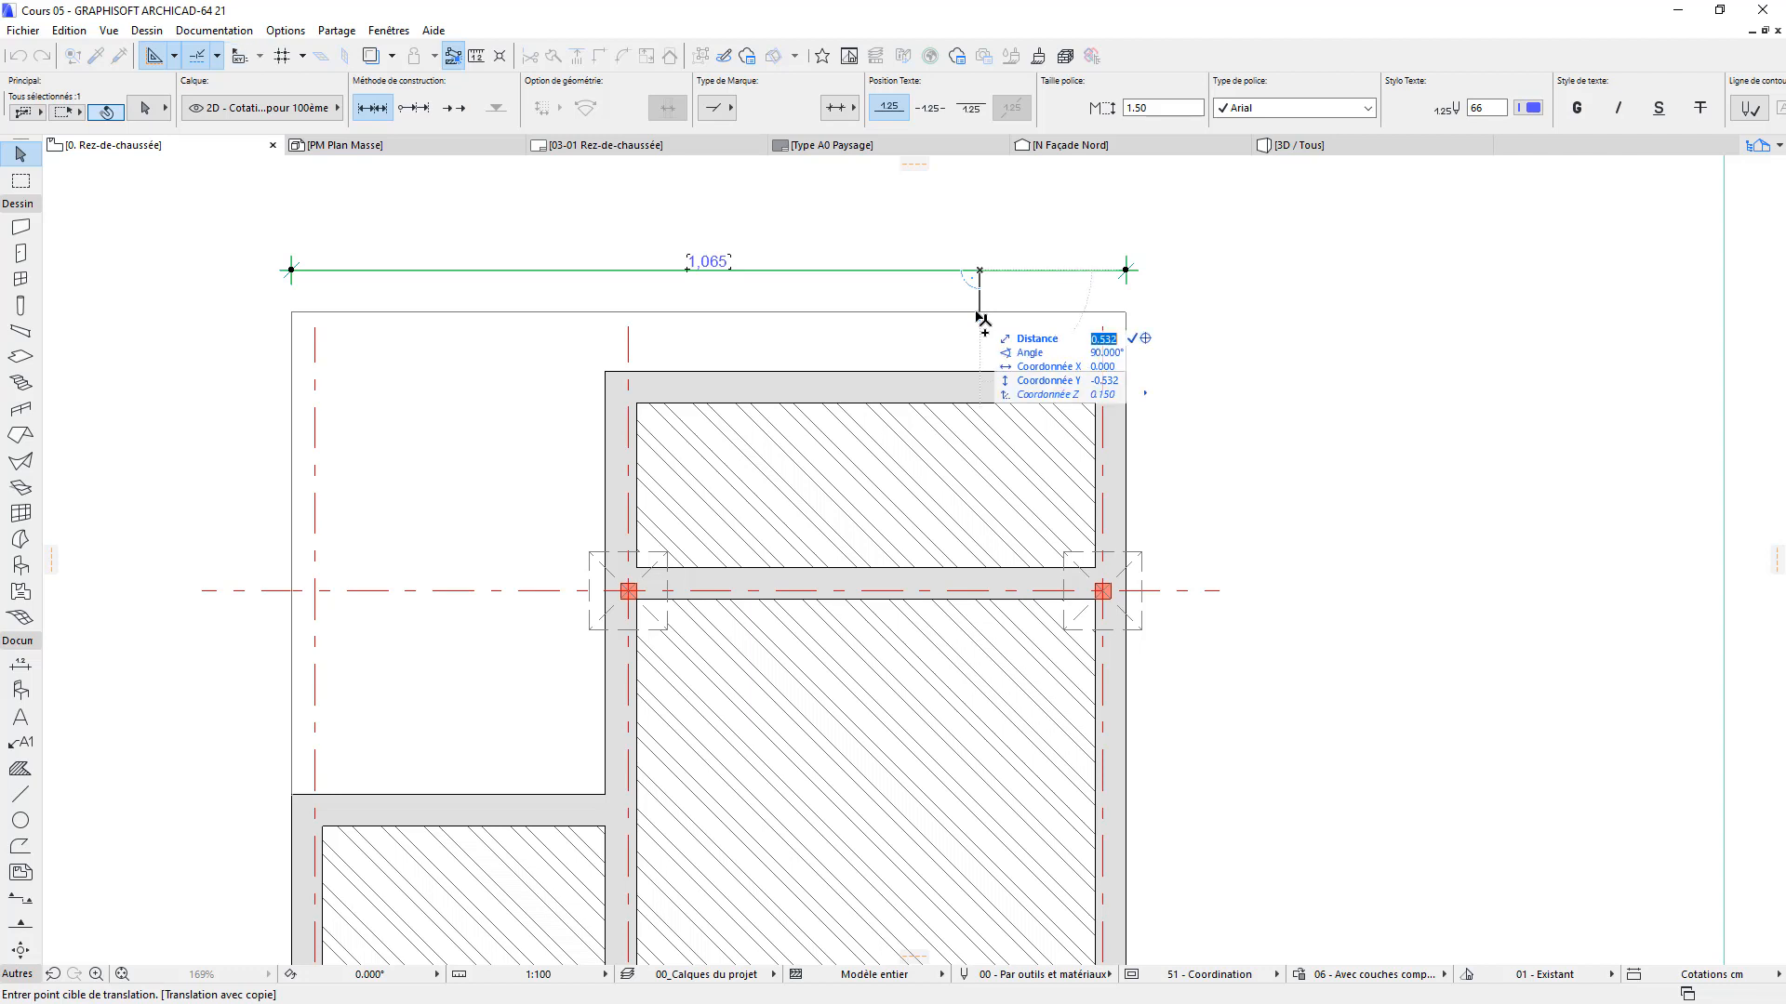
key(BackSpace)
text(.5)
key(Return)
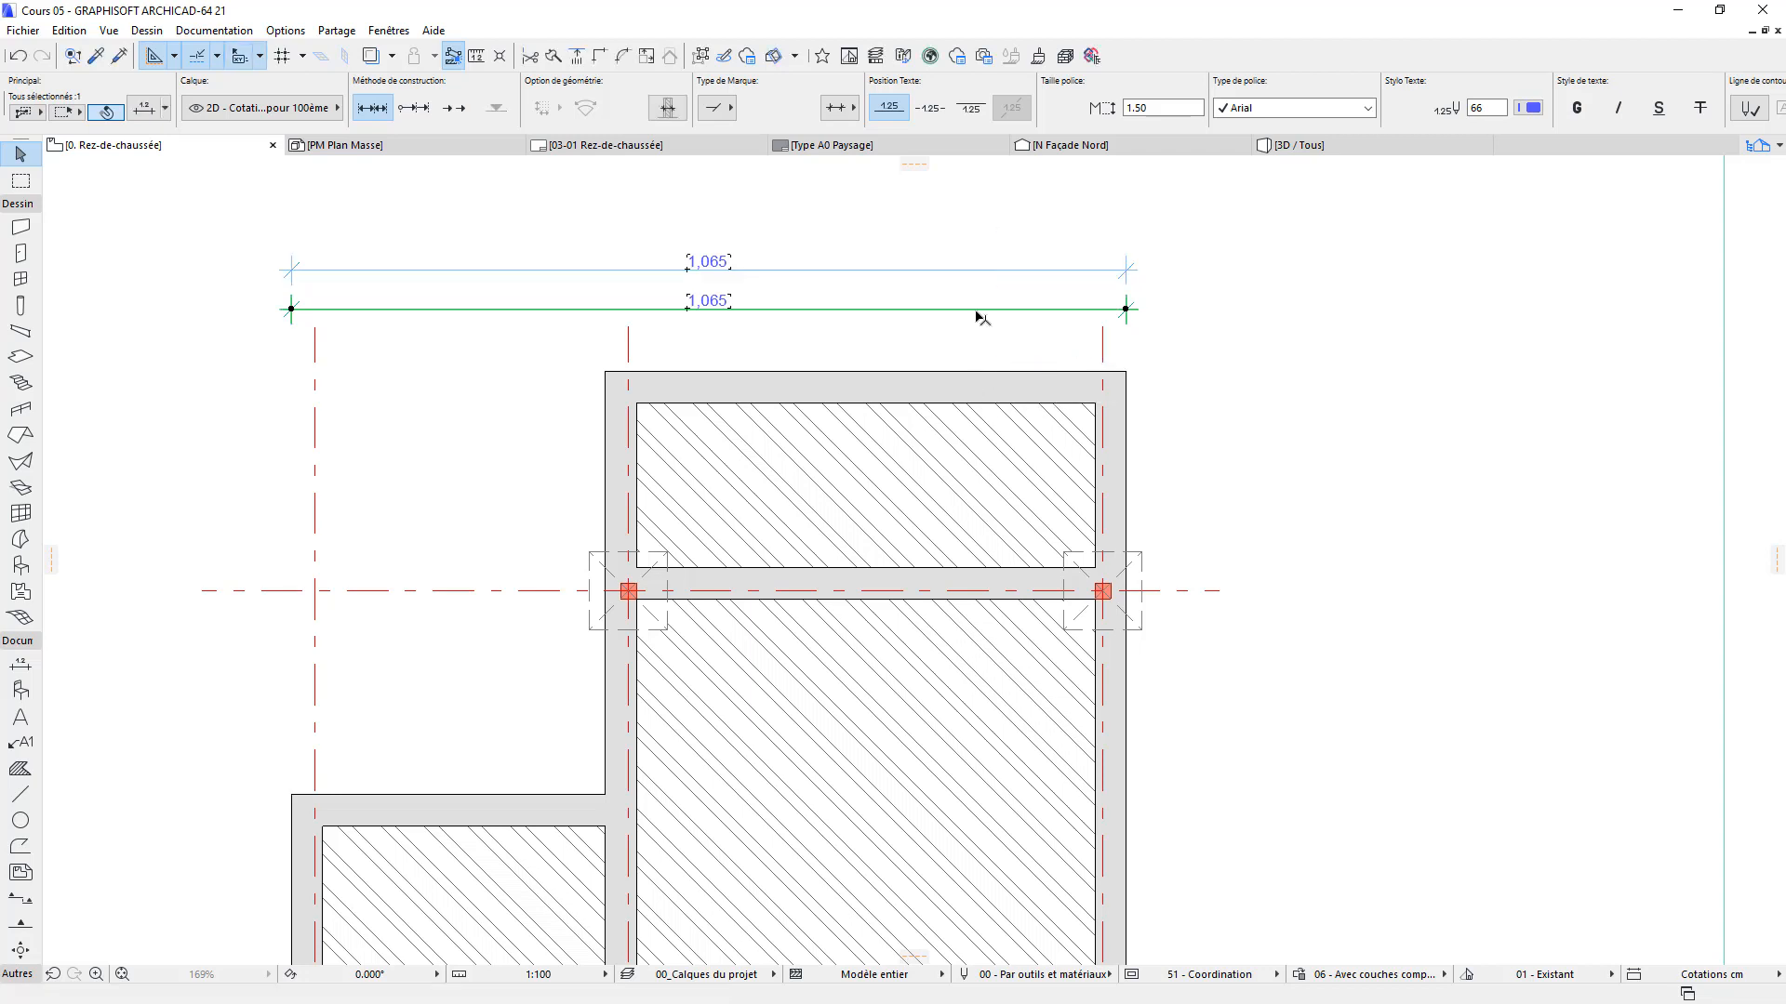
right_click(980, 316)
key(Escape)
key(Escape)
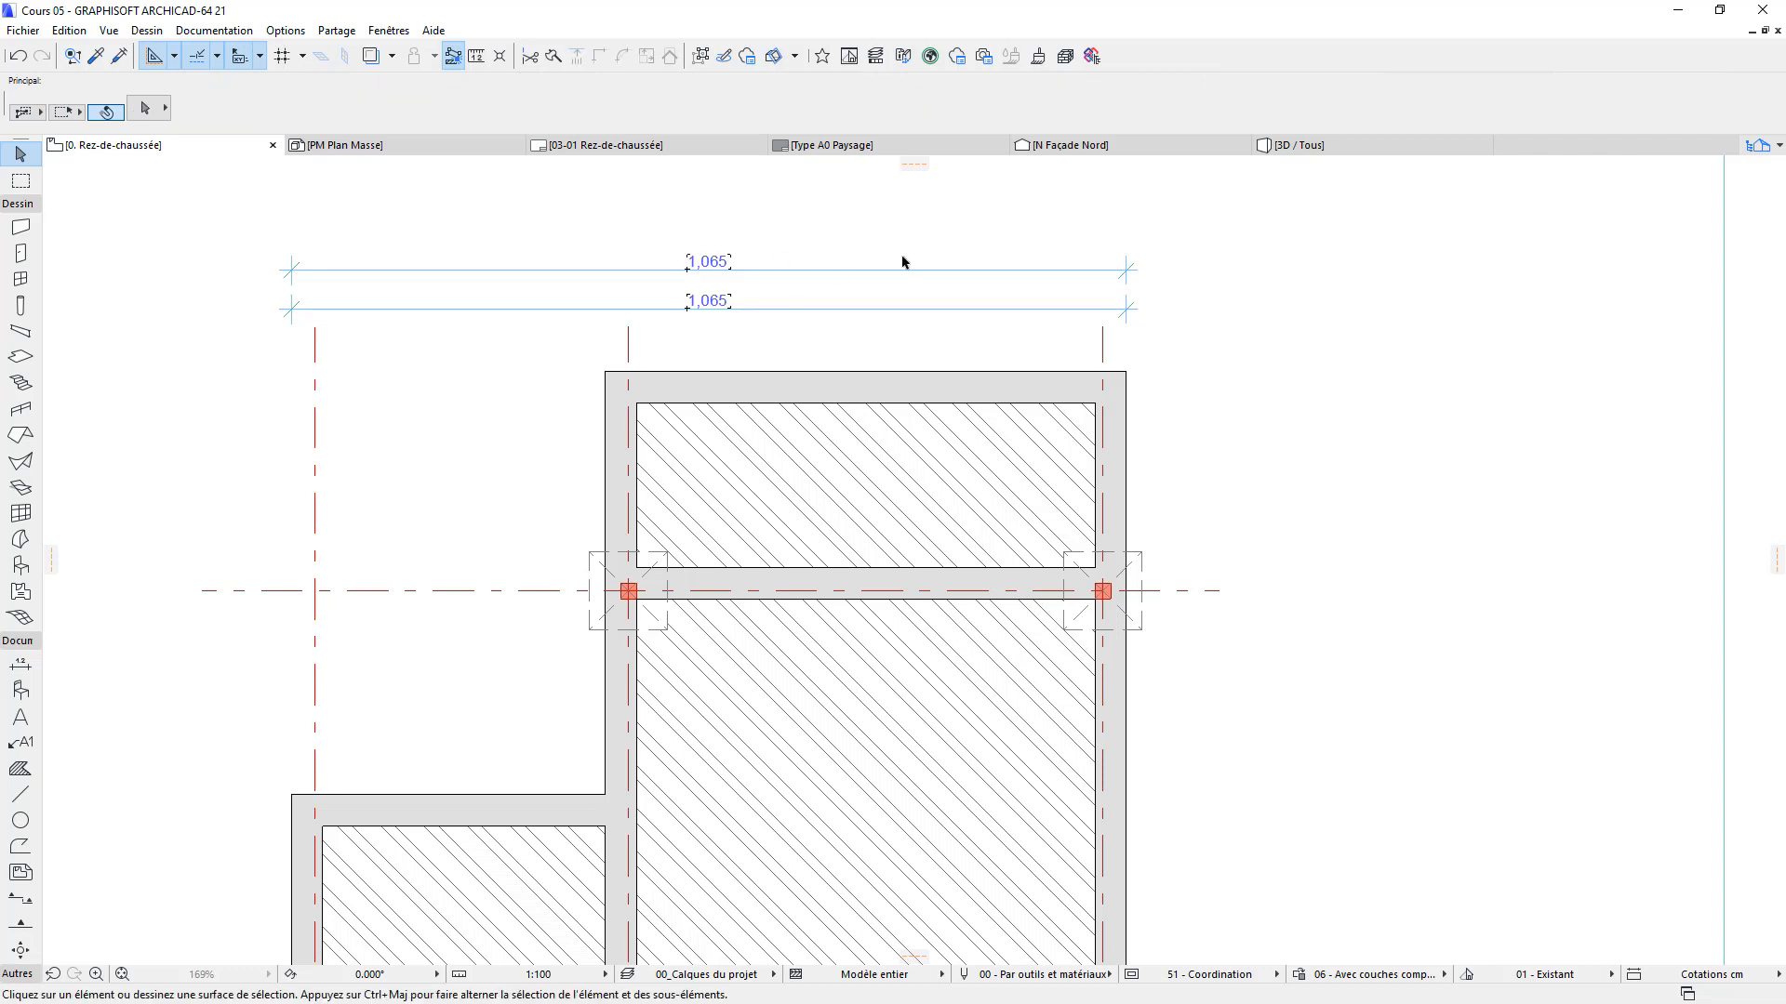
Add the three vertical column axes as intermediate points of the lower width dimension
right_click(867, 314)
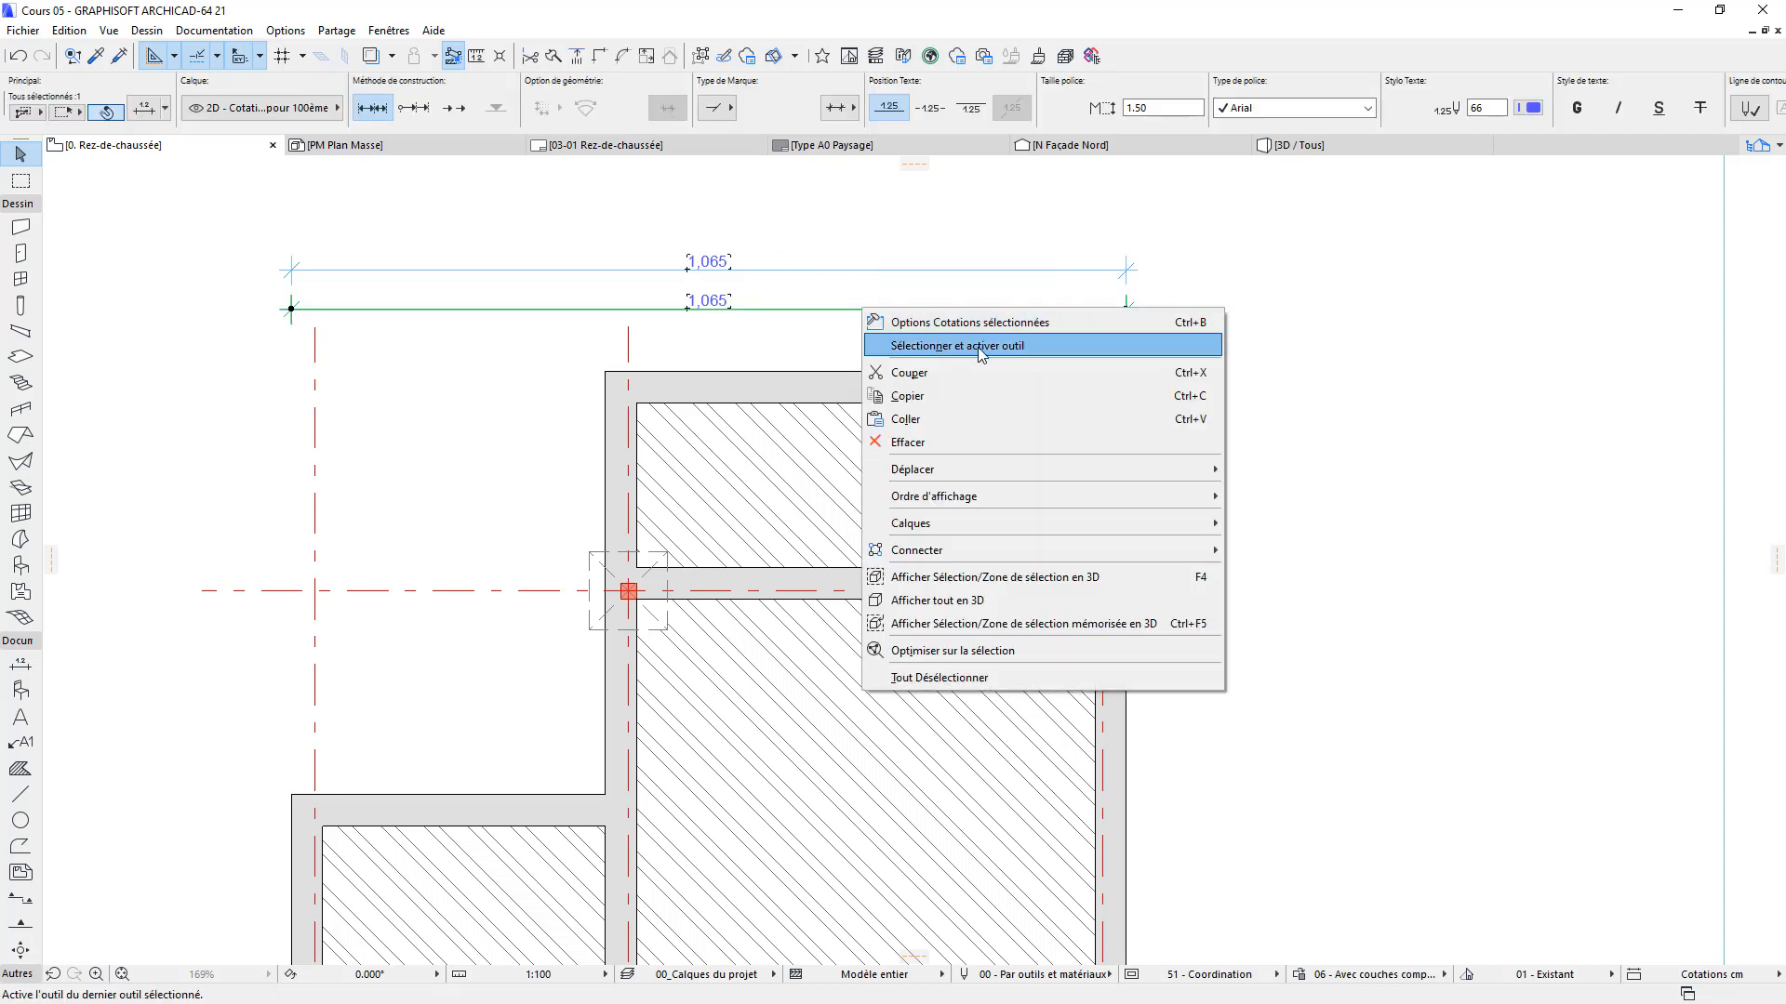
key(Escape)
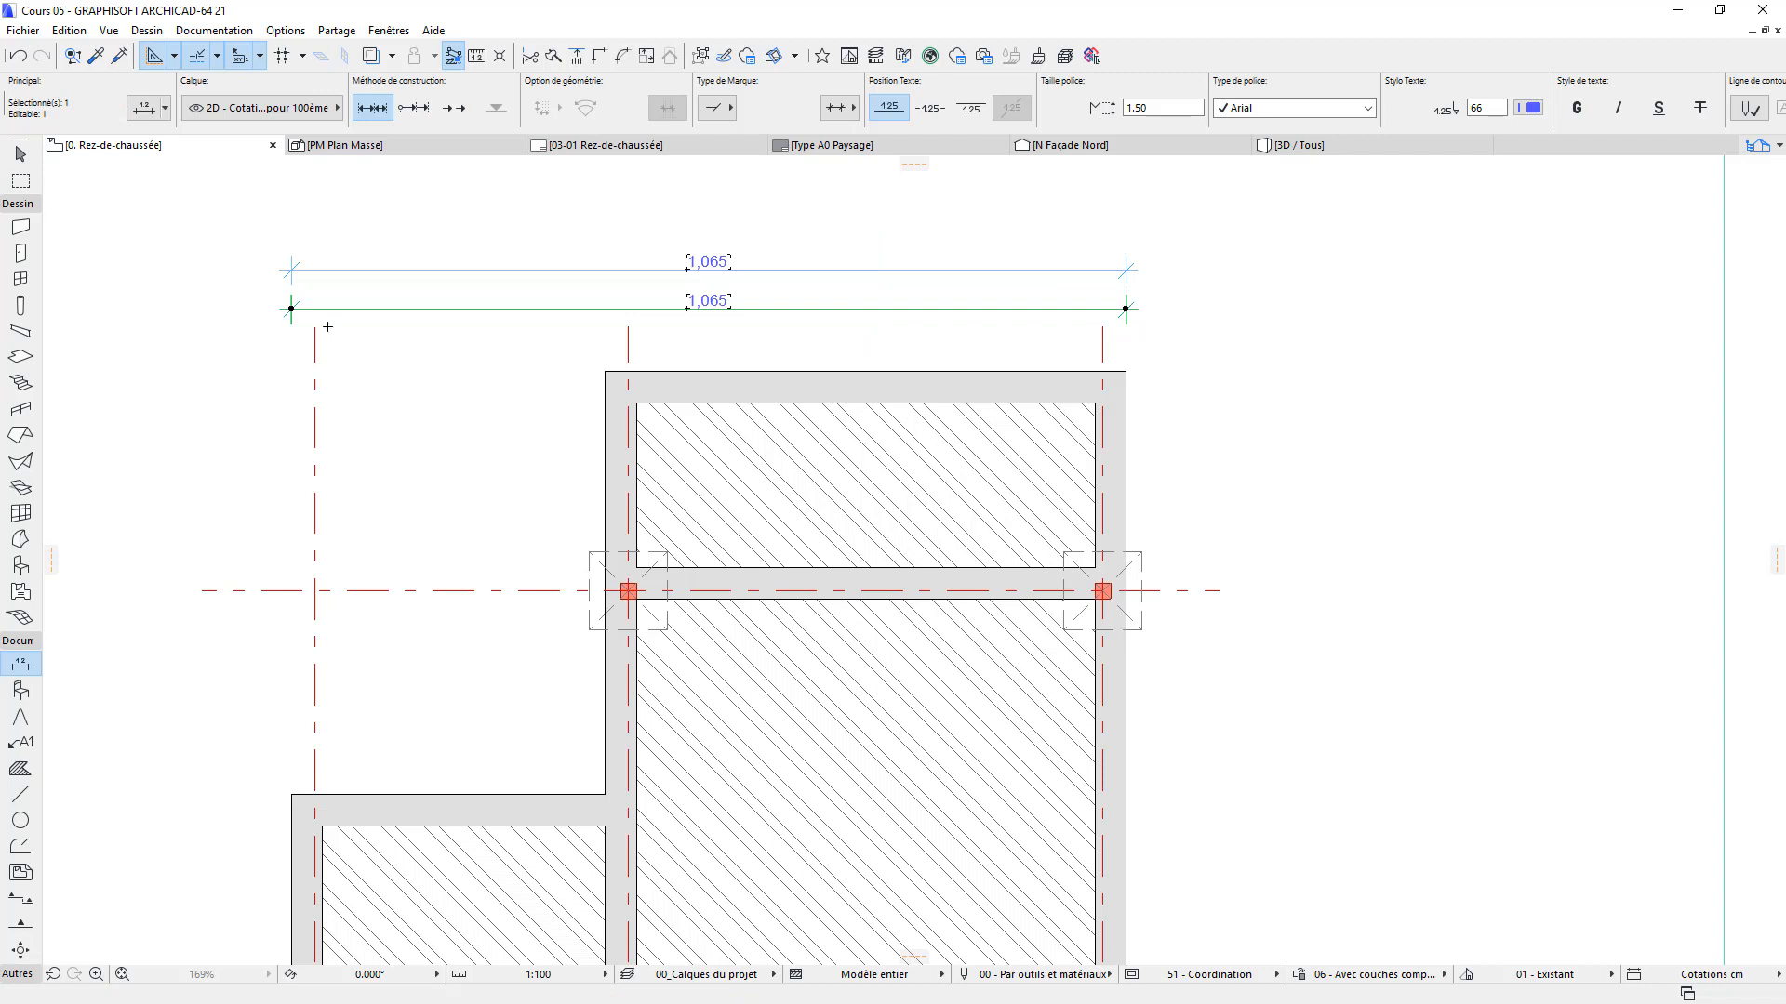
click(317, 320)
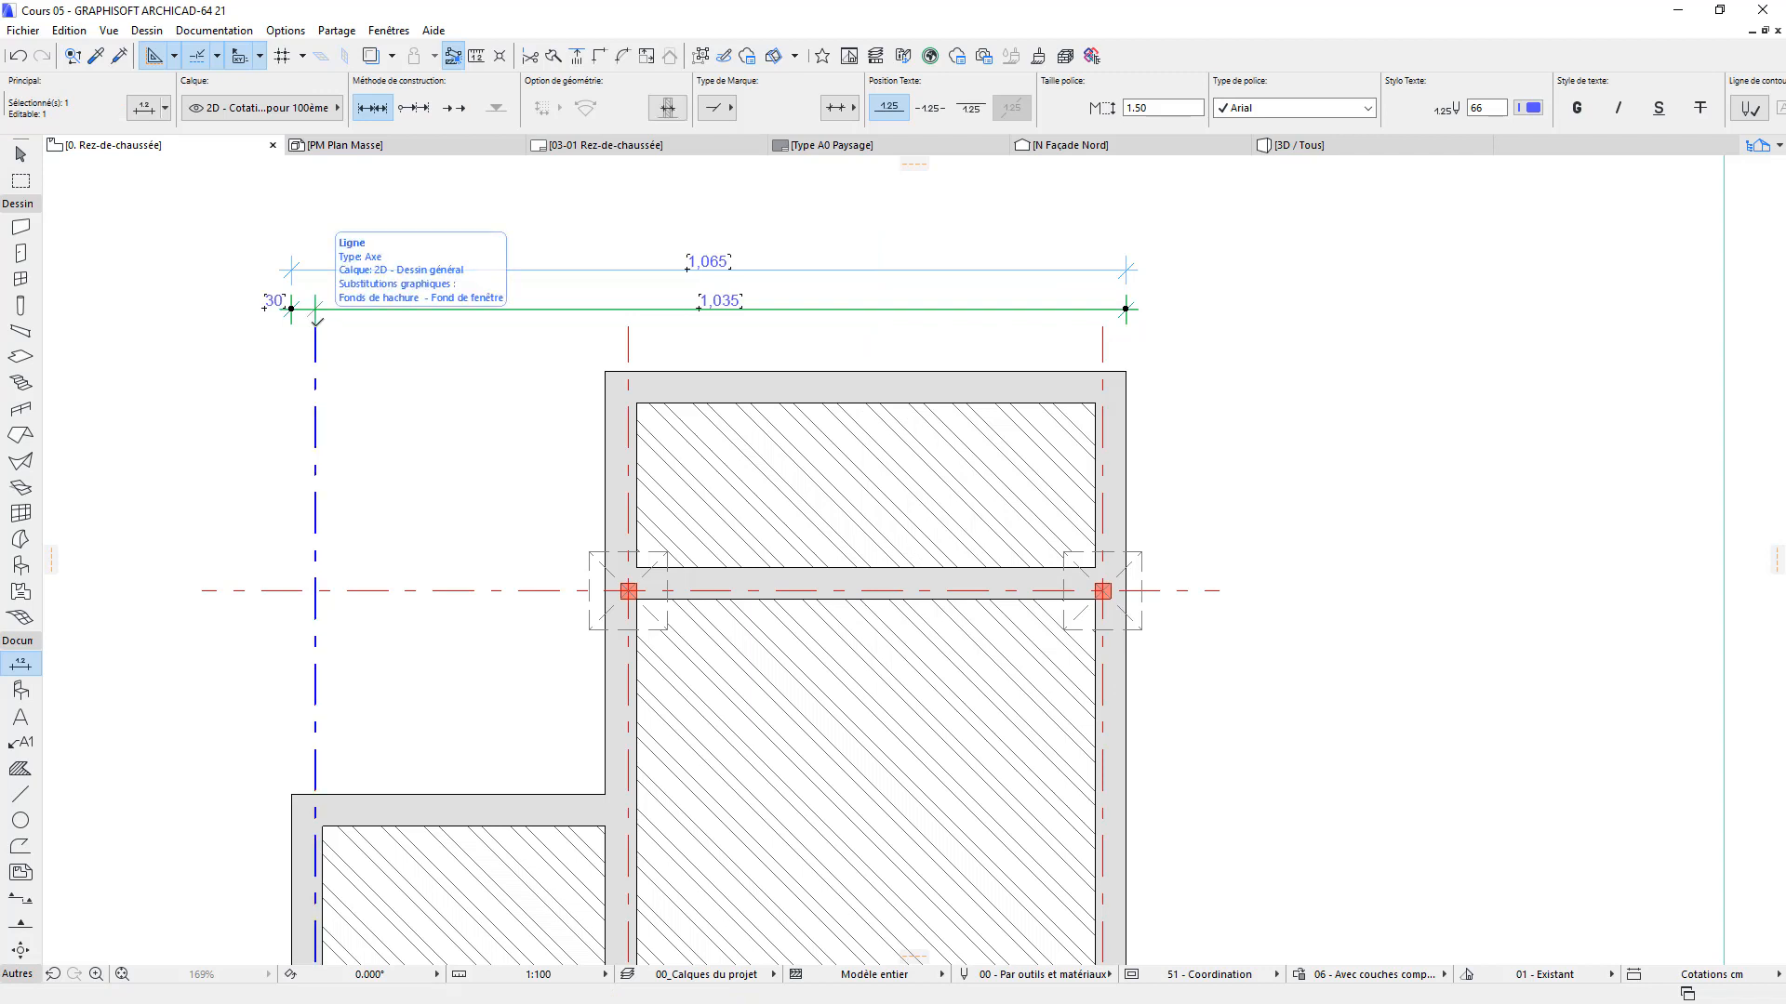
click(630, 318)
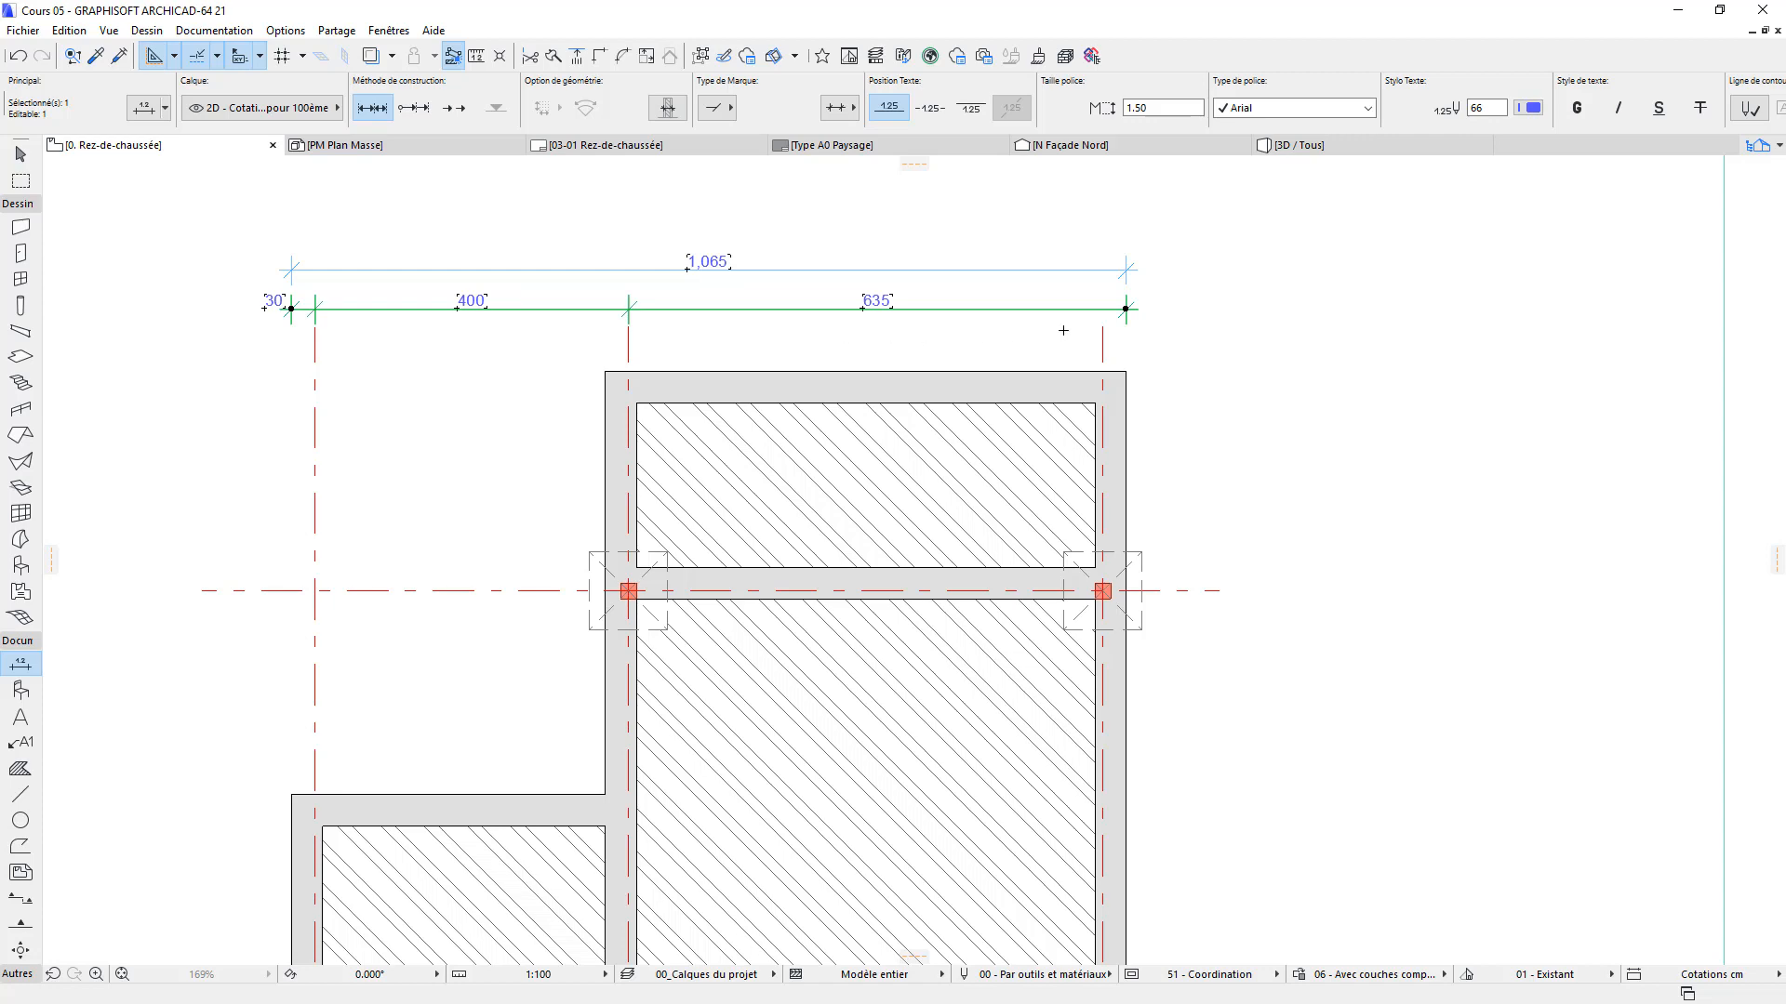
click(1104, 319)
key(Escape)
Dimension the plan's overall length from the bottom outer corner to the top outer corner, with the line right of the drainage run
scroll(1179, 398, down, 5)
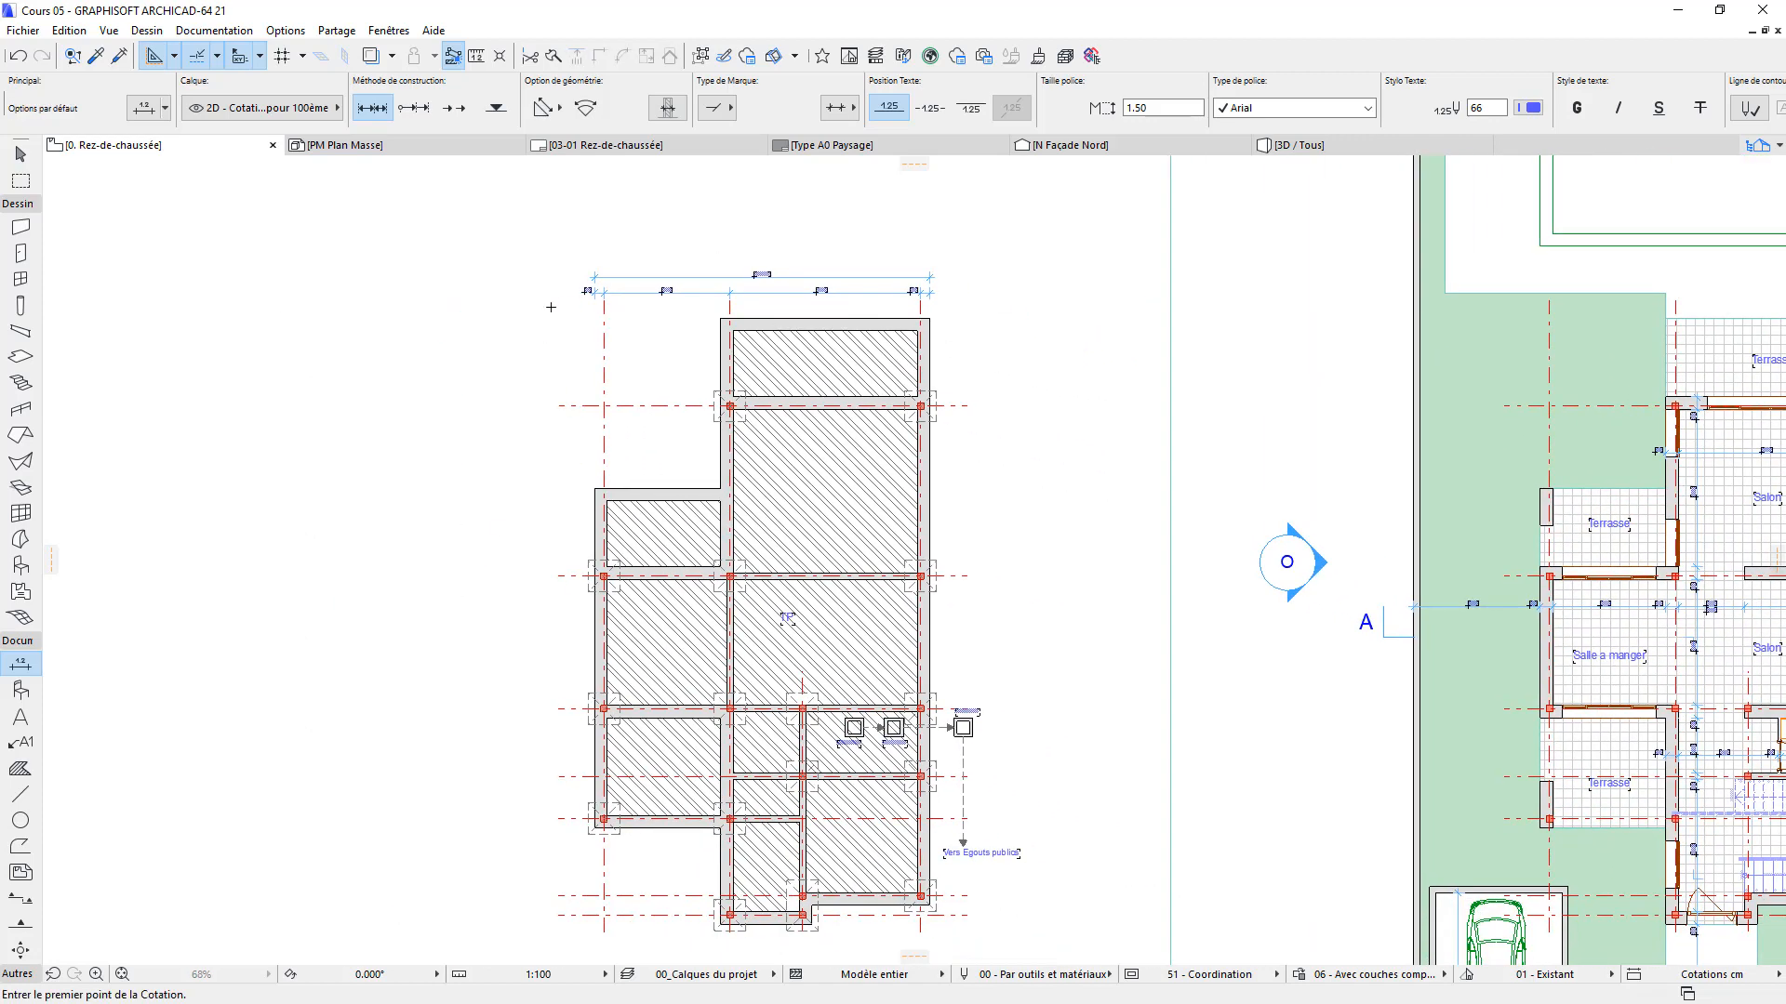
scroll(728, 807, up, 2)
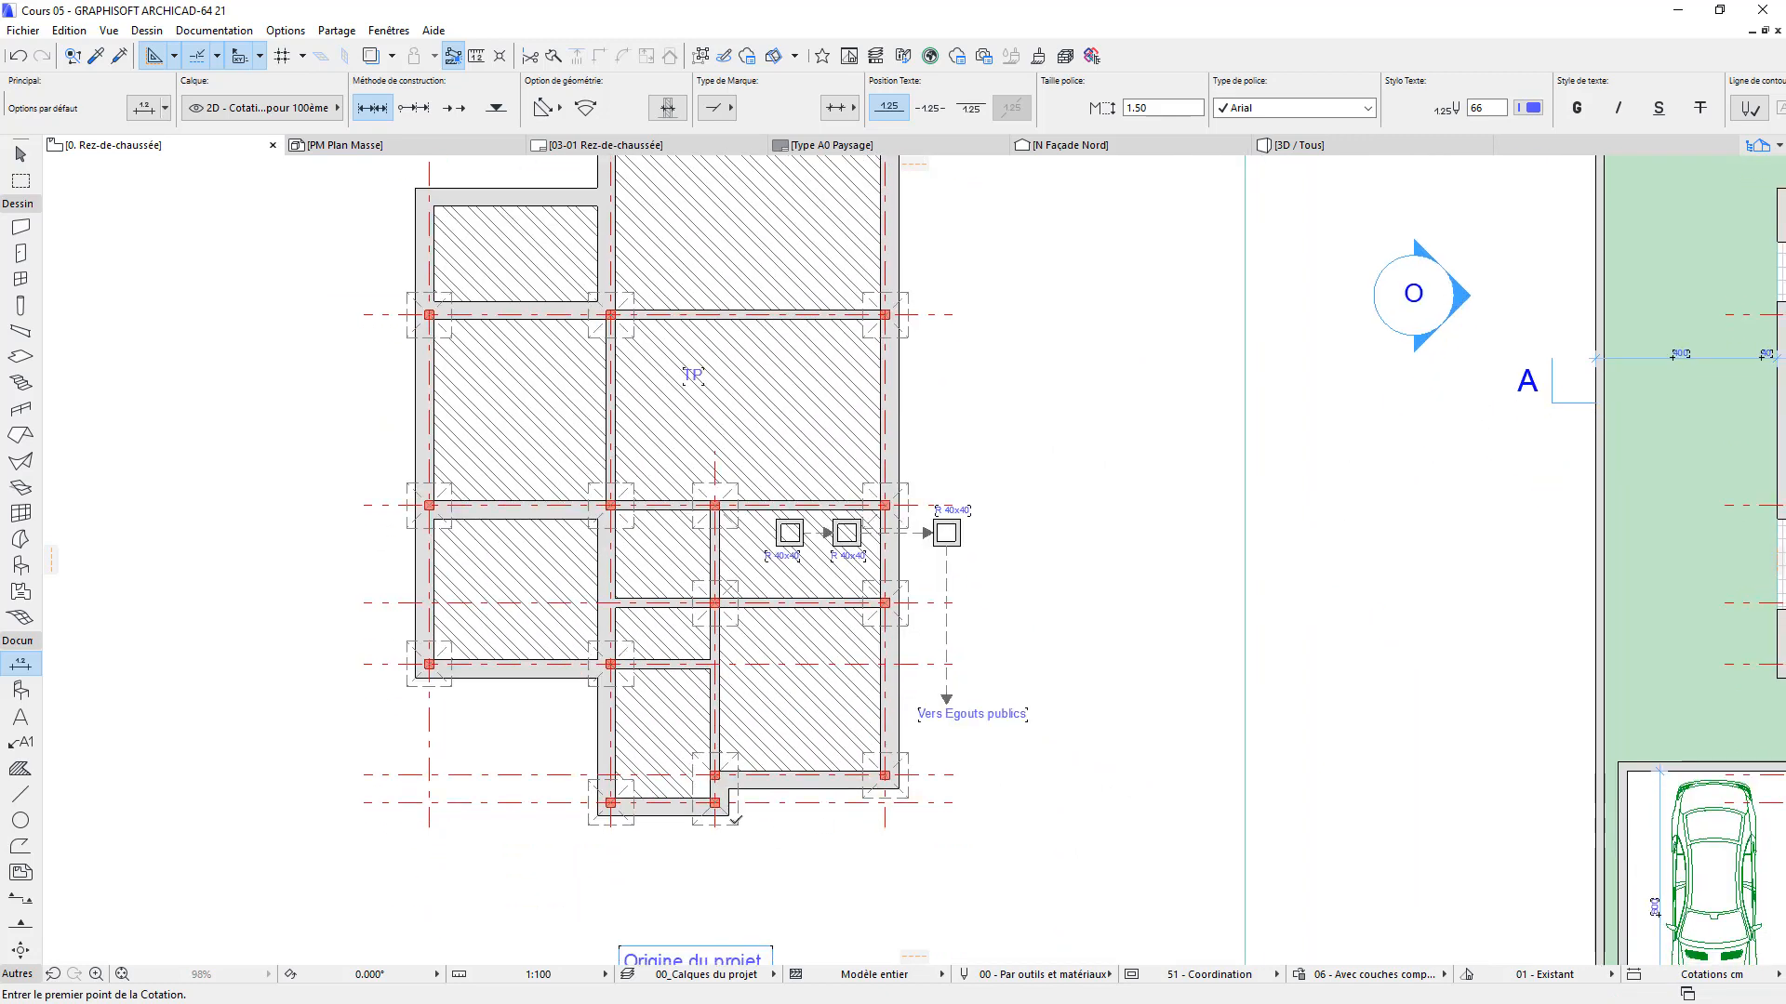
click(728, 807)
scroll(949, 790, down, 2)
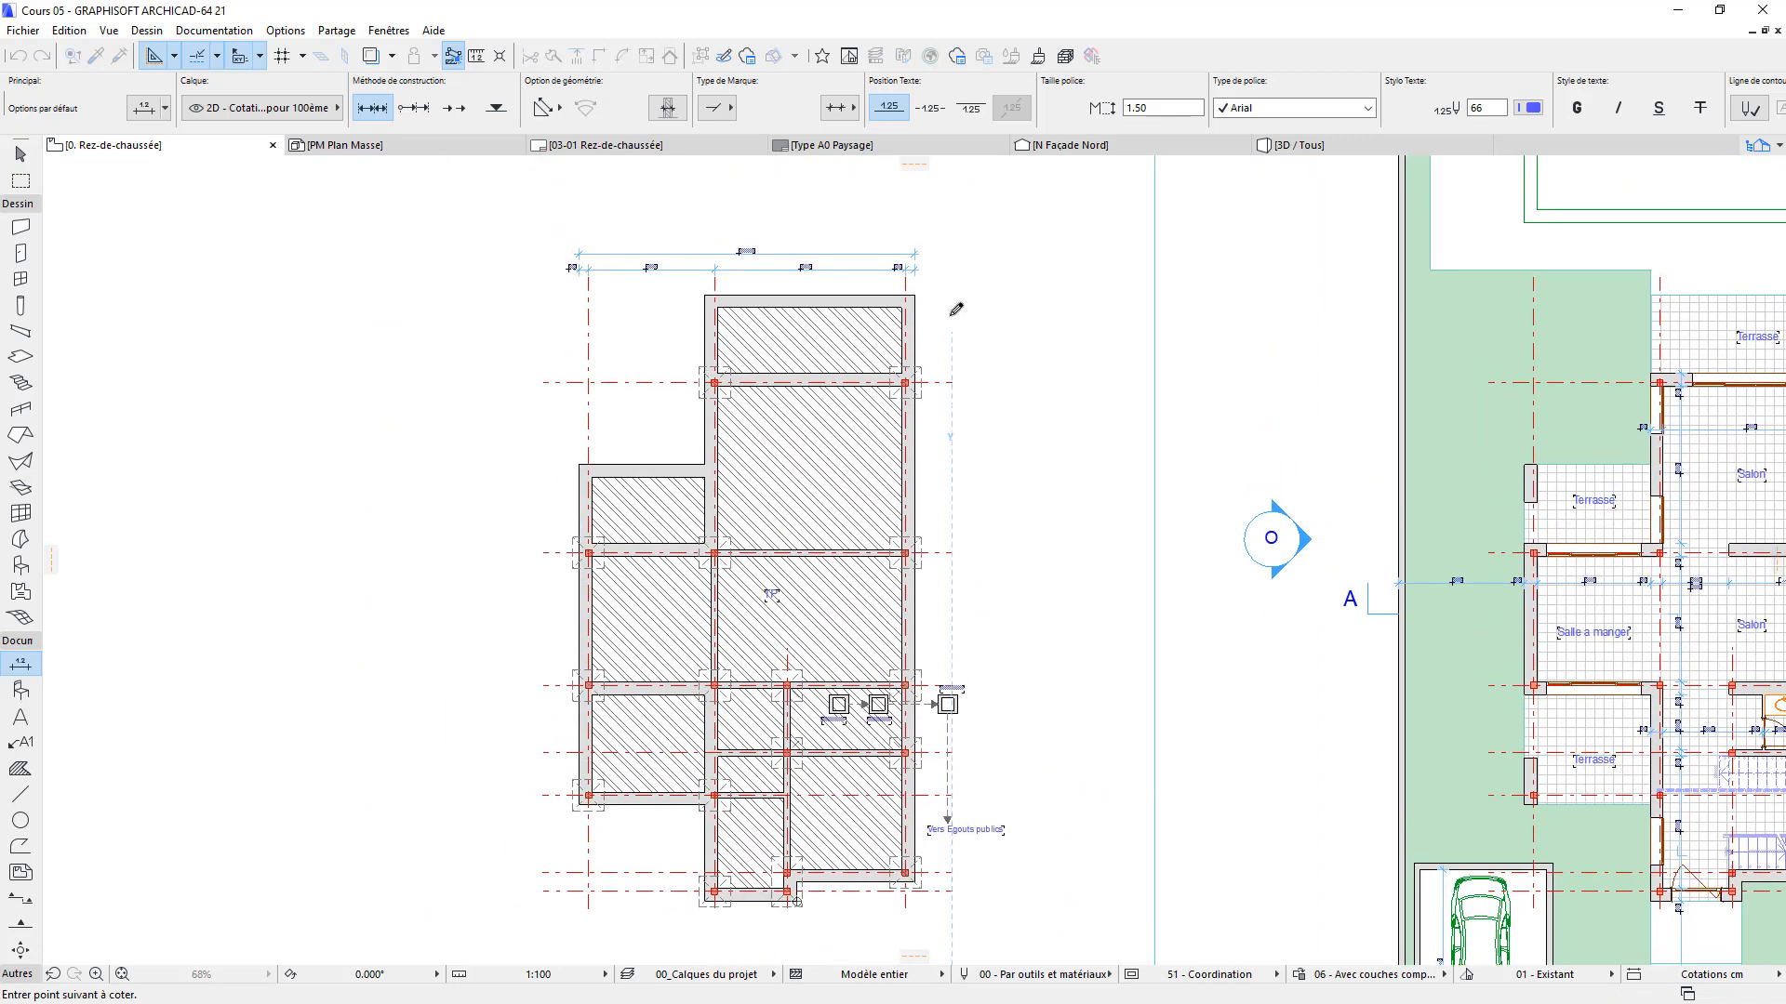
double_click(915, 296)
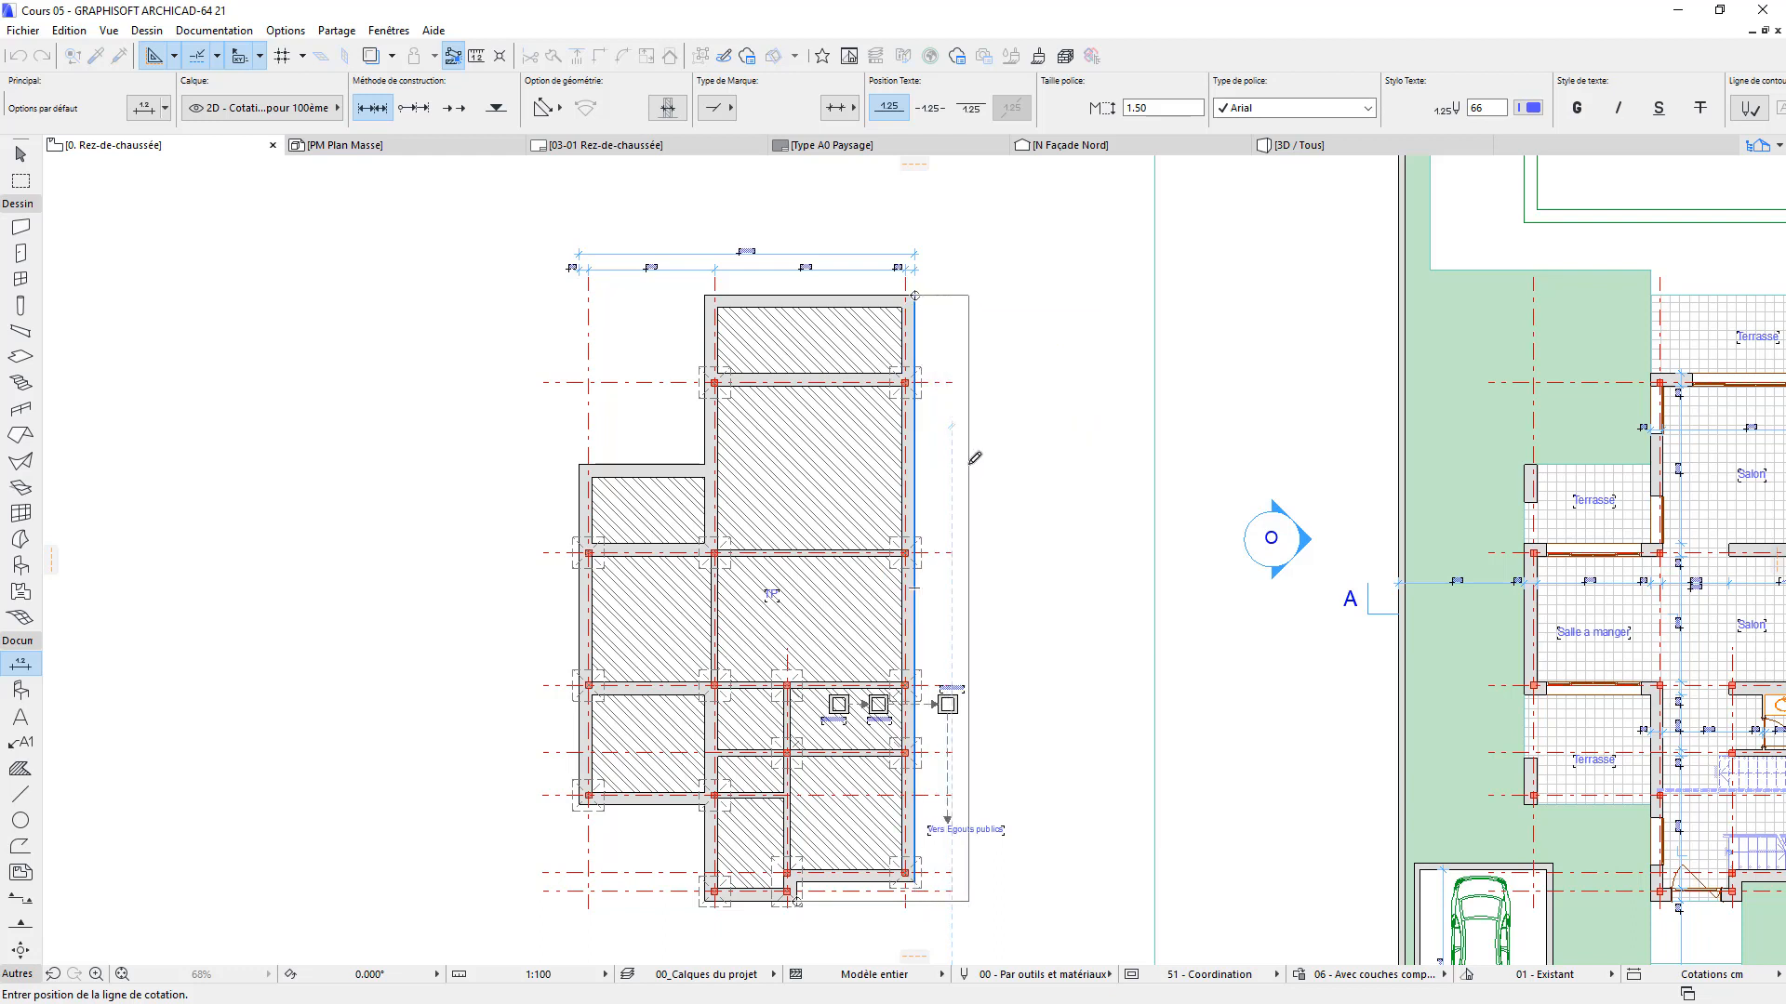
click(971, 453)
Copy the overall length dimension outward, matching the spacing between the two width dimension lines
click(20, 153)
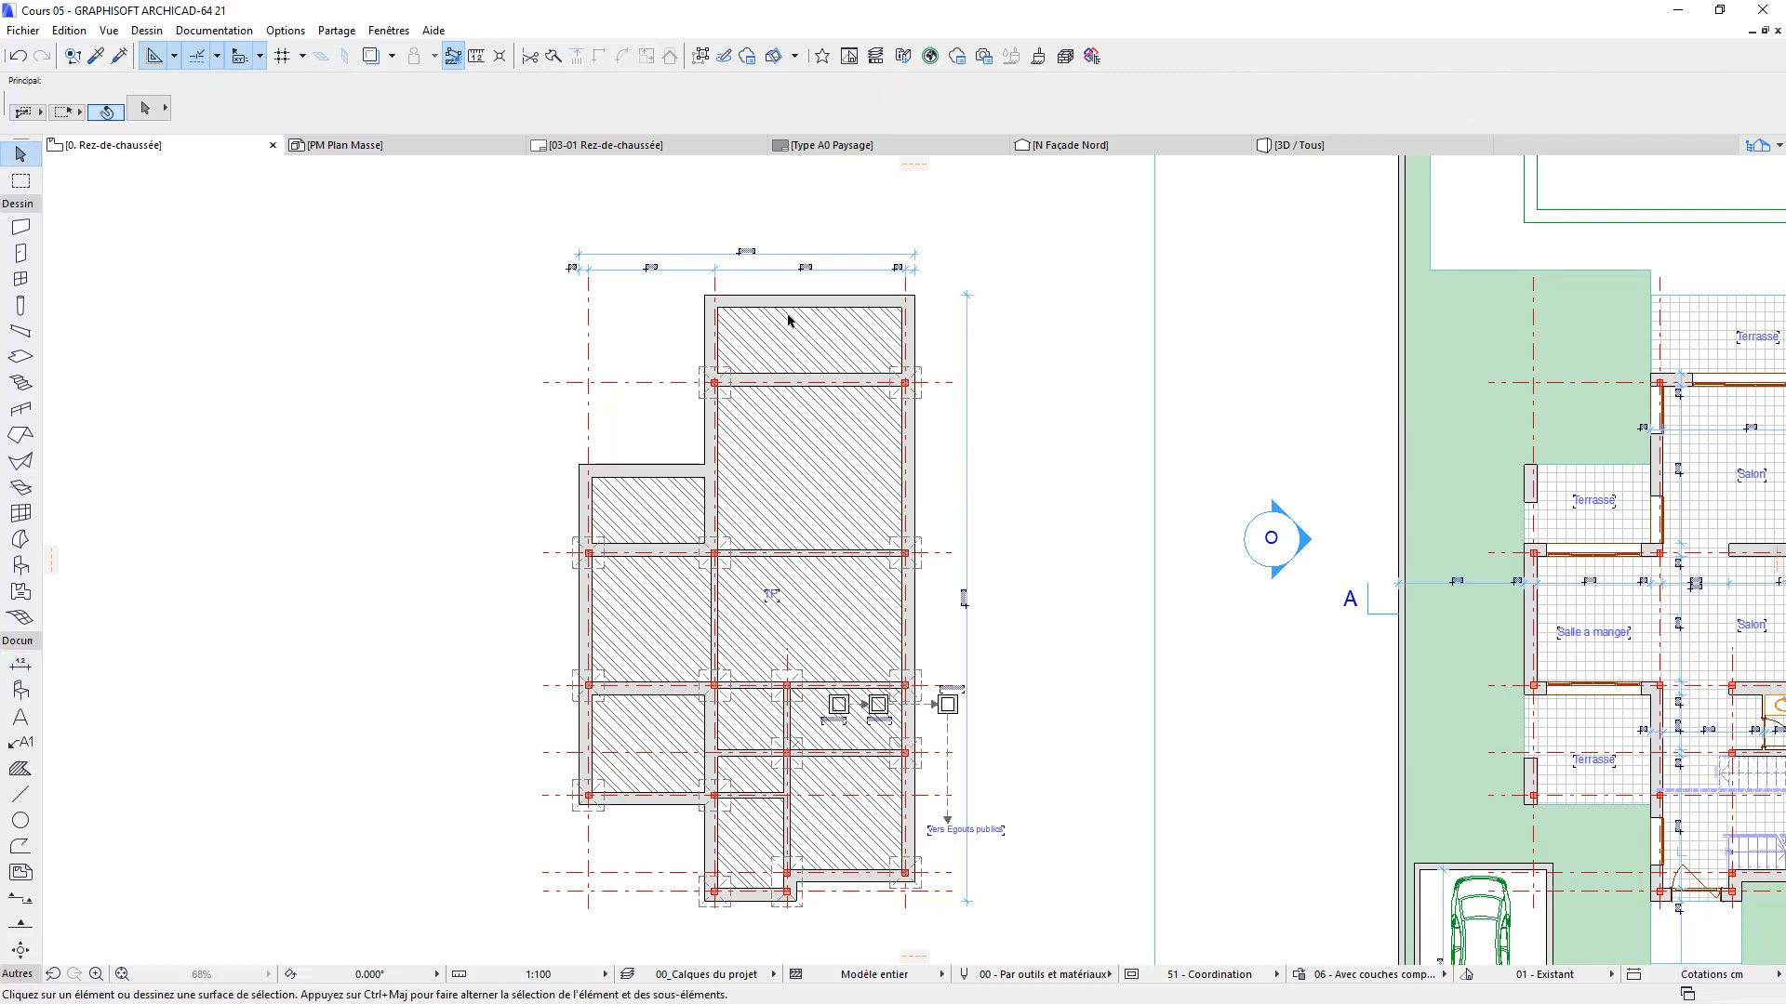
drag(967, 338, 1007, 343)
key(ctrl)
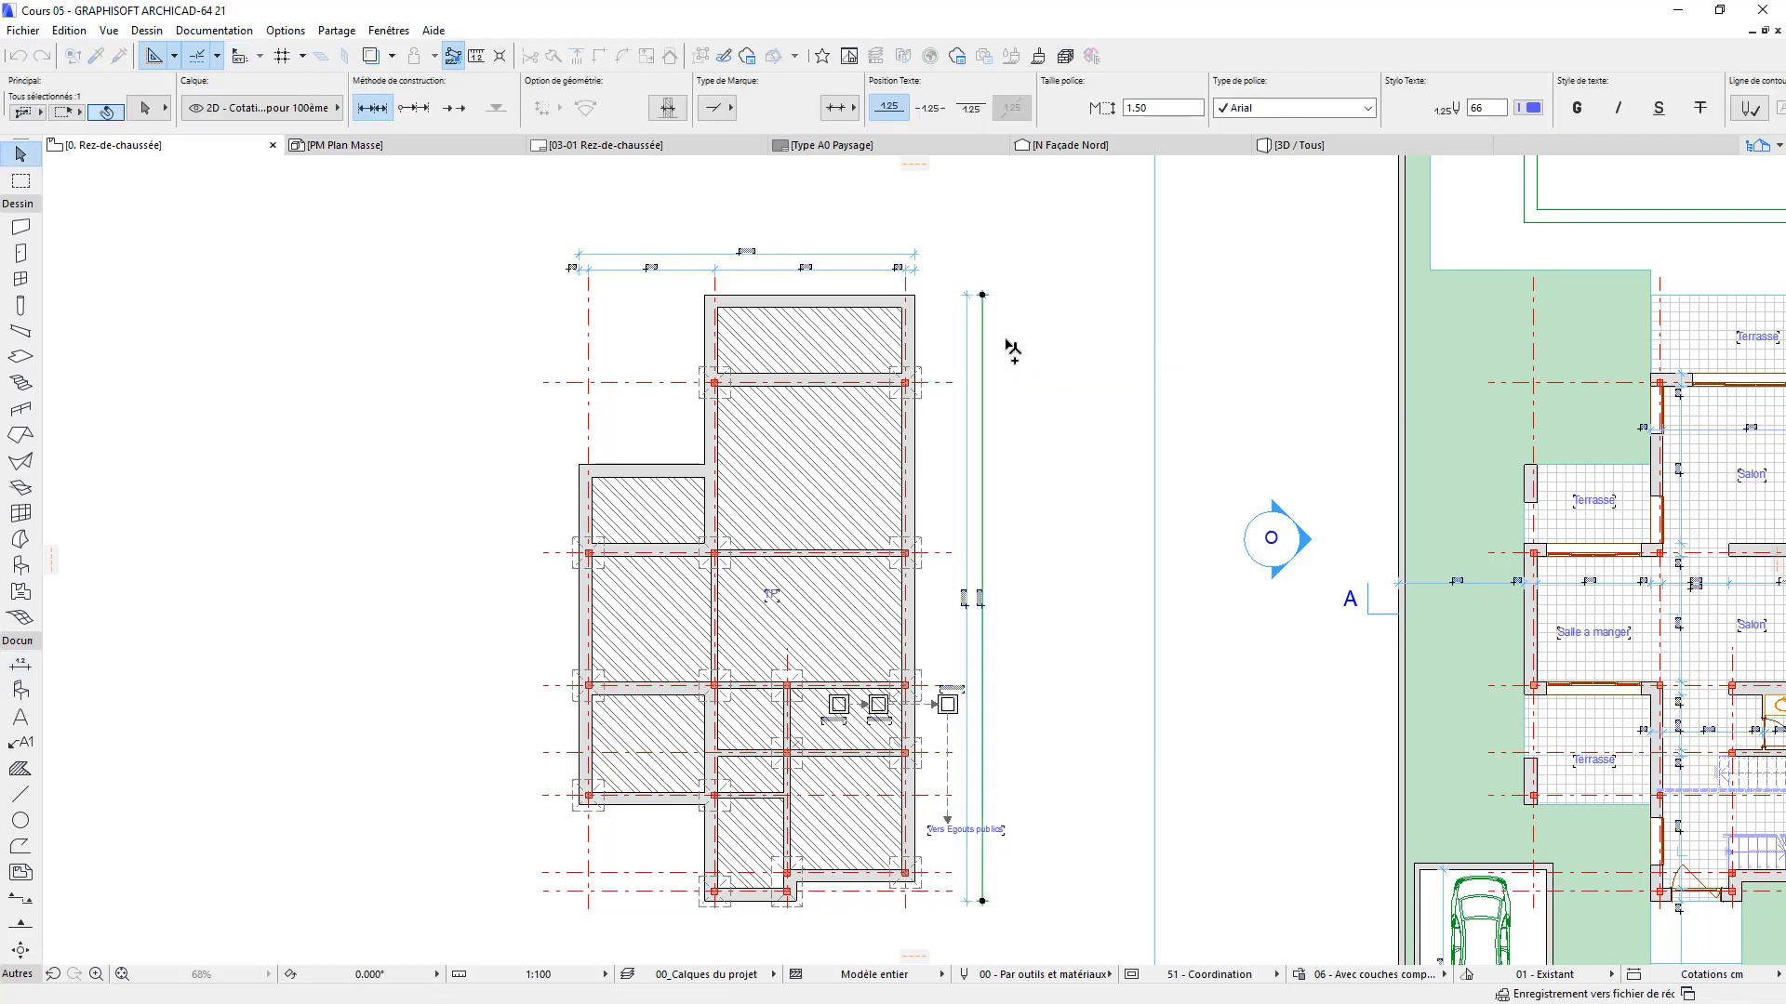
click(1065, 336)
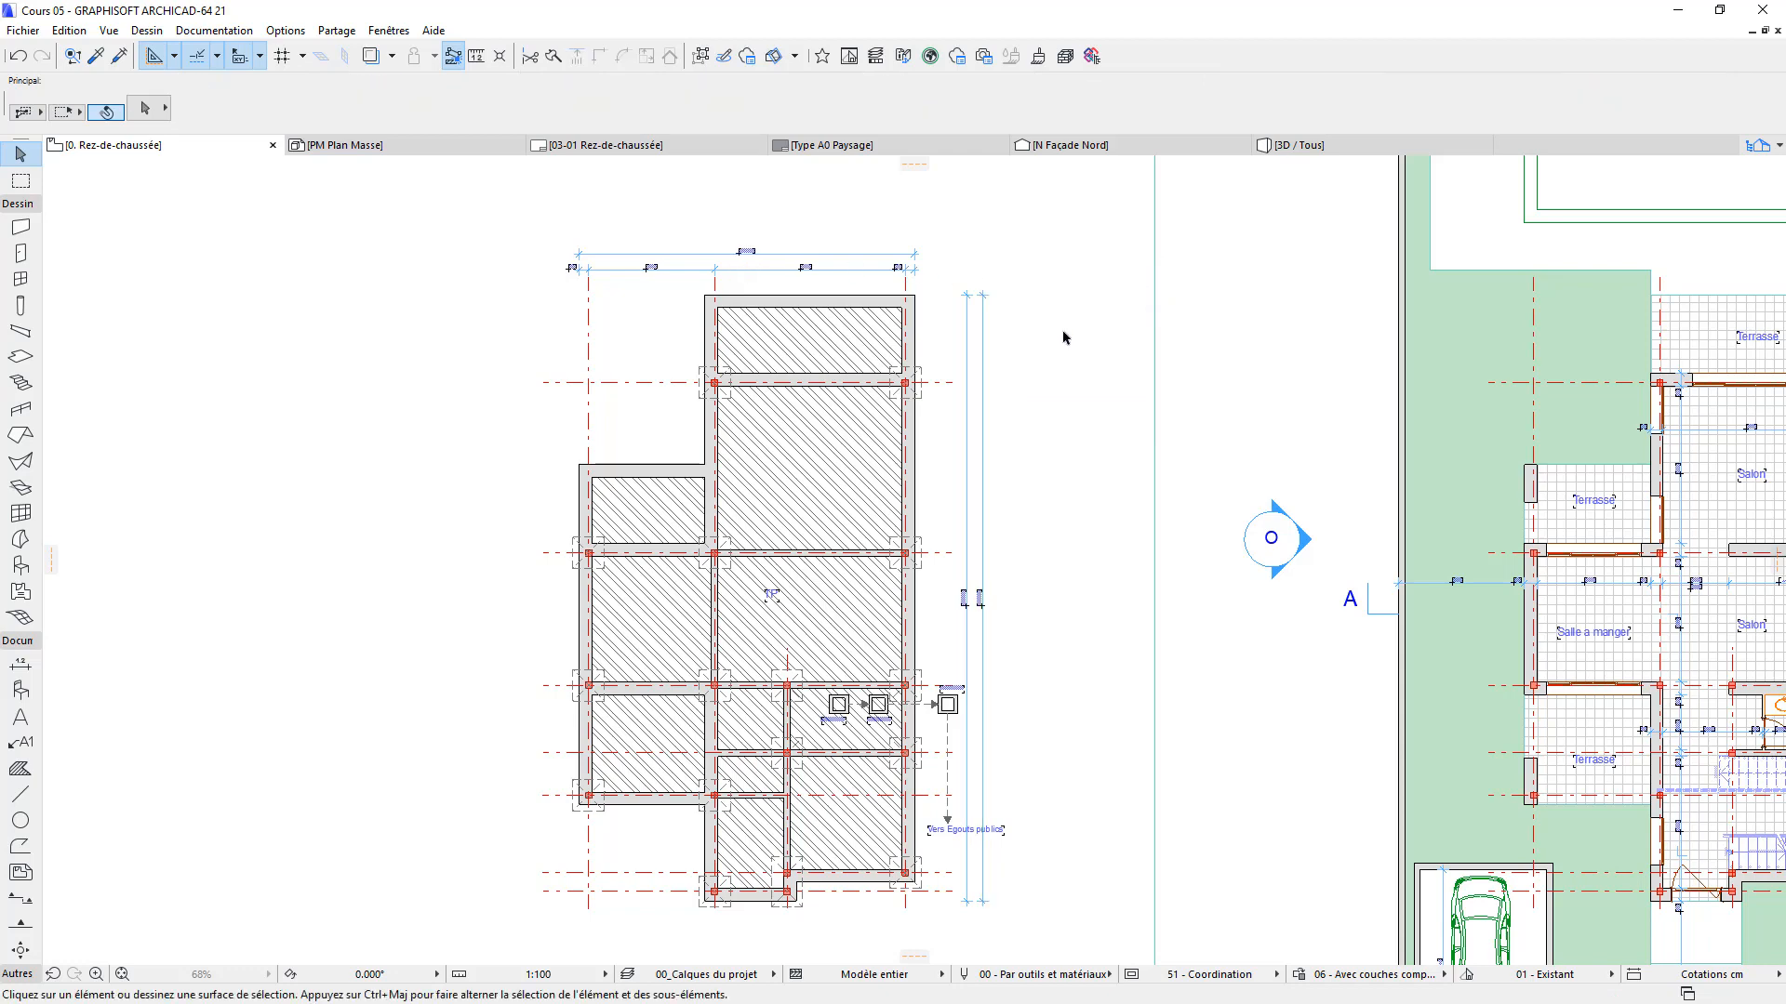
Add the four uppermost horizontal column axes as intermediate points of the inner length dimension
scroll(958, 314, up, 4)
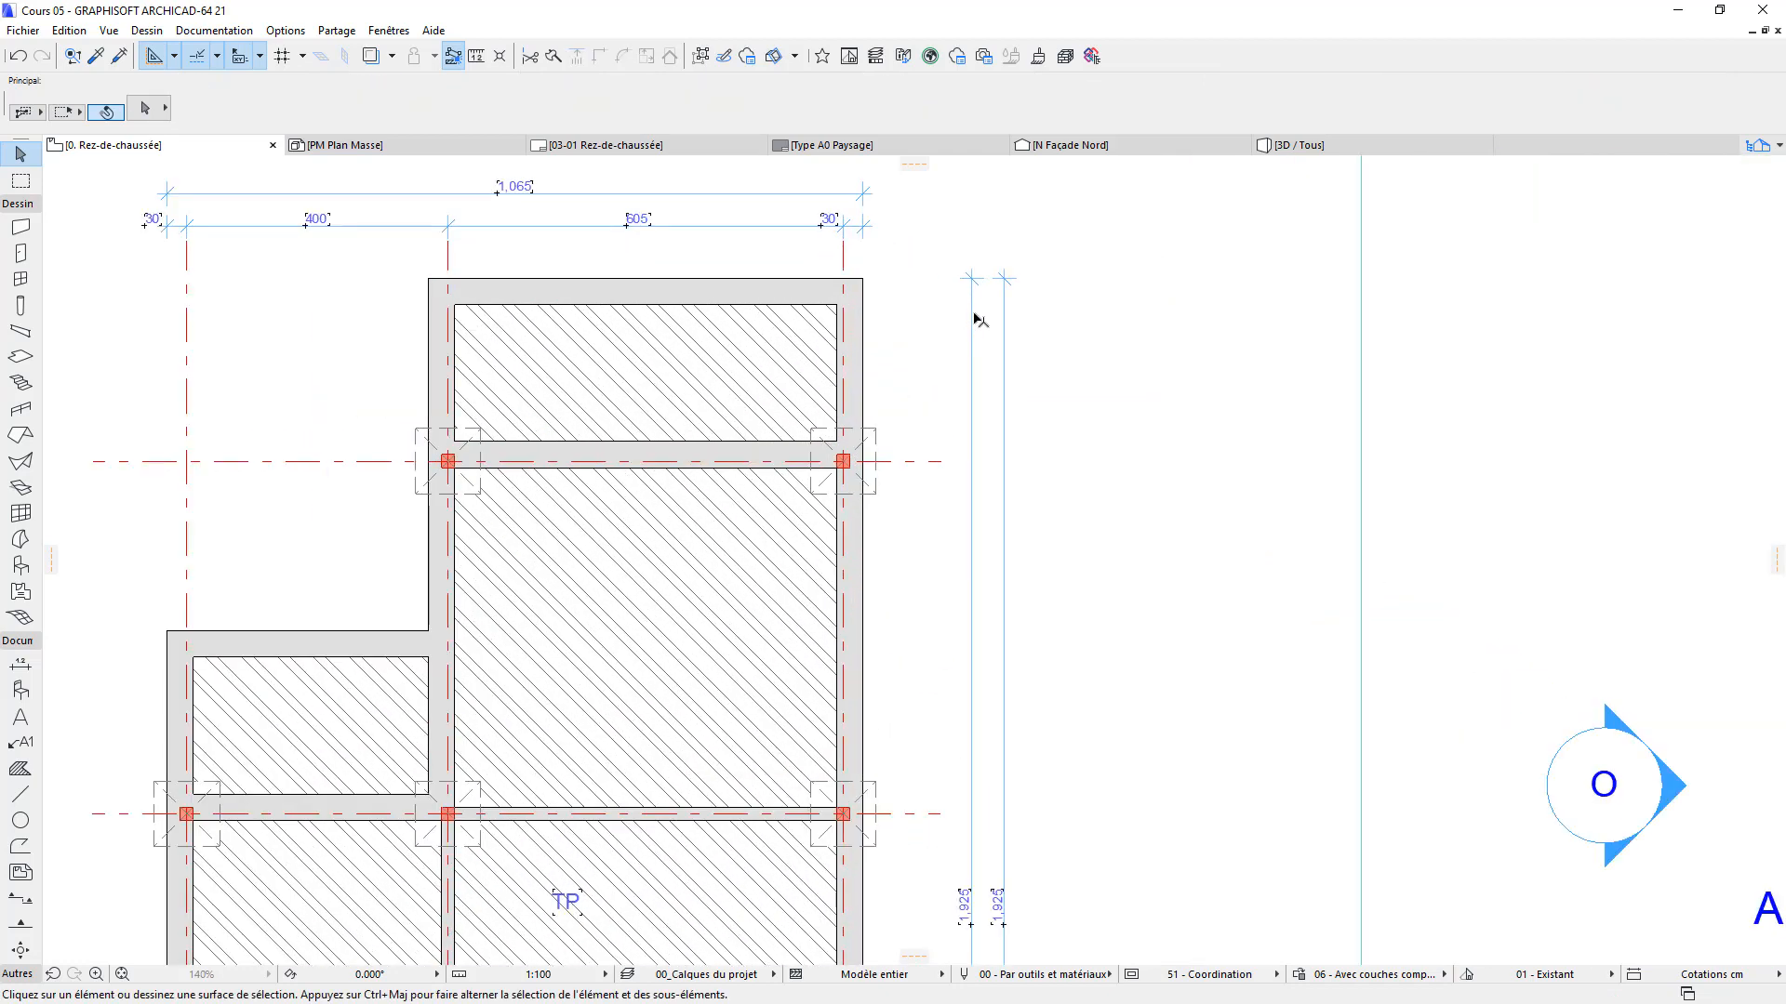
right_click(974, 313)
click(1028, 350)
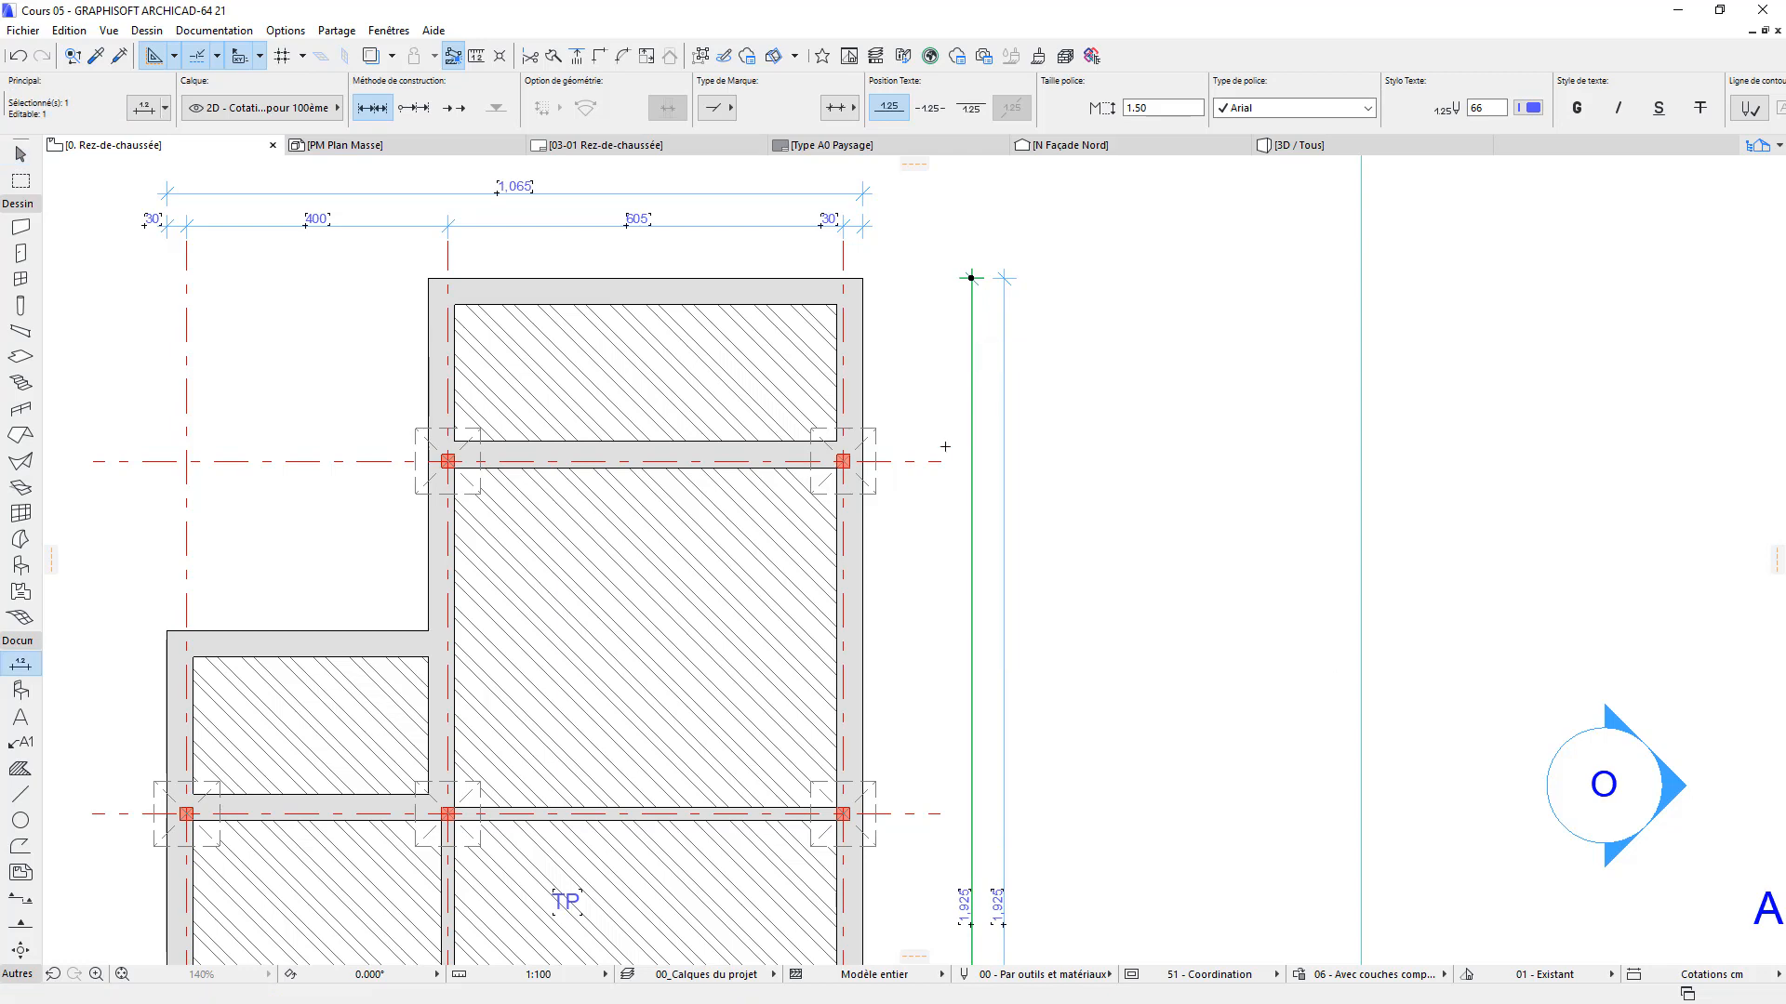
click(941, 460)
click(941, 815)
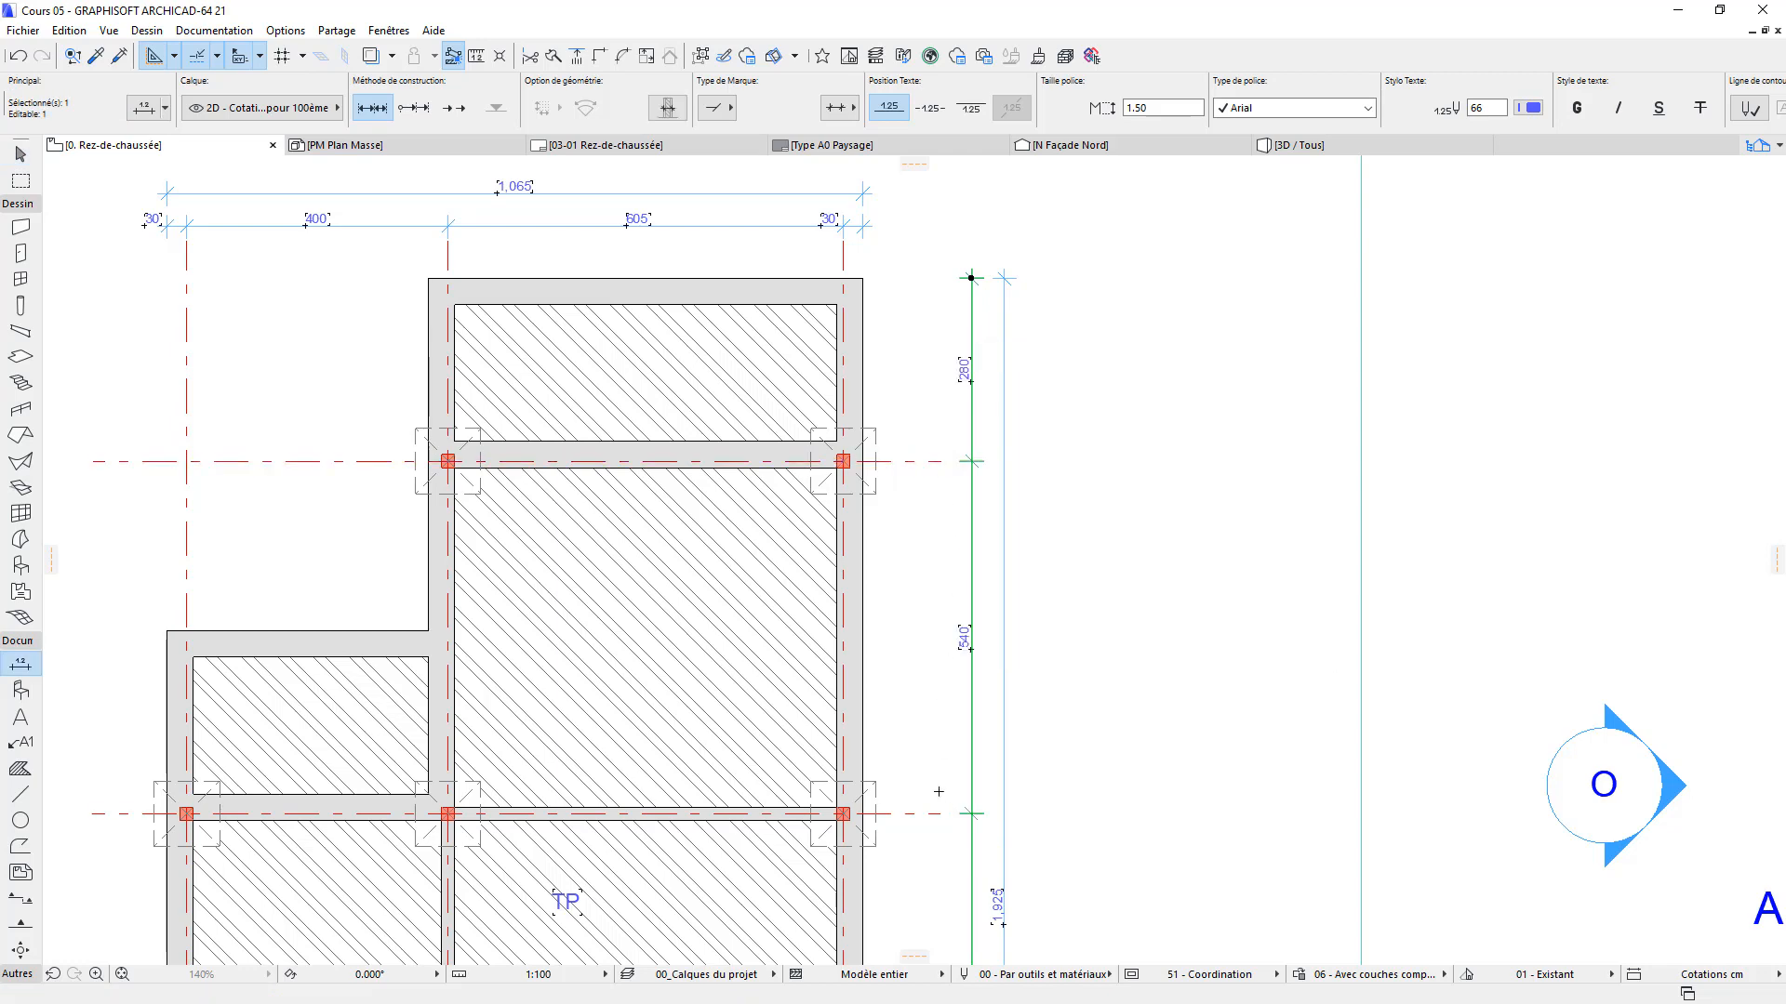
scroll(1031, 692, down, 2)
middle_drag(1033, 696, 949, 272)
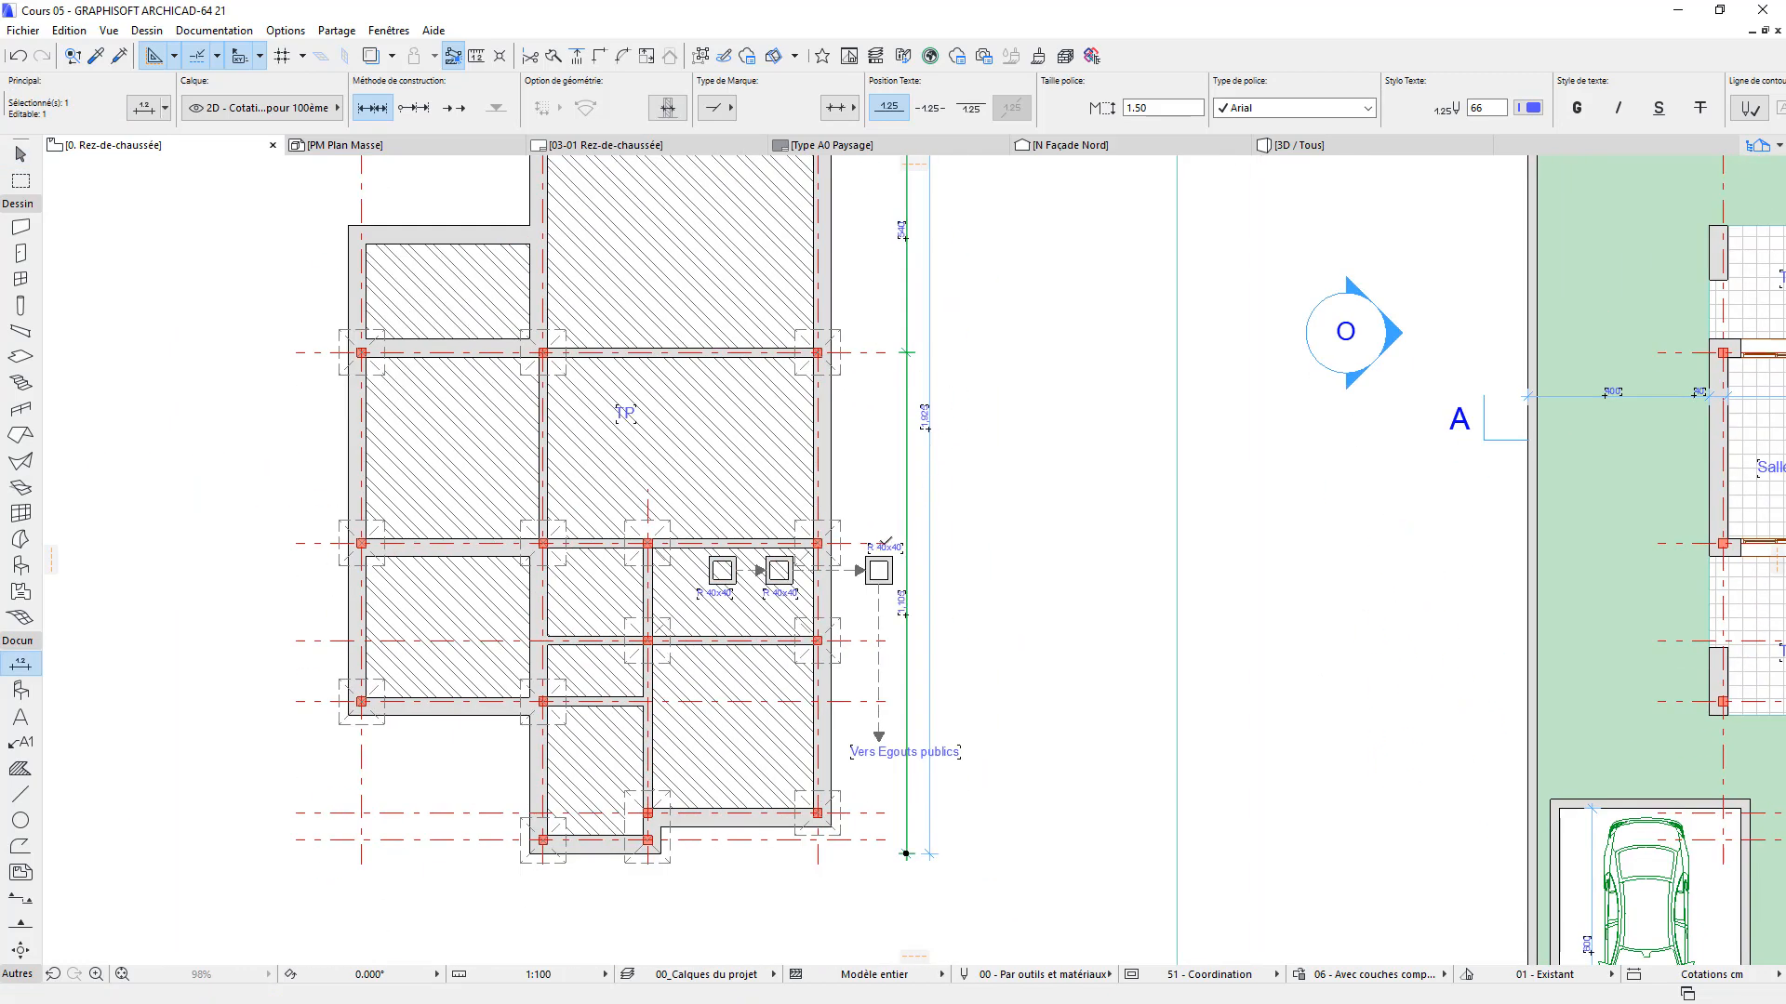
scroll(885, 540, up, 5)
click(930, 540)
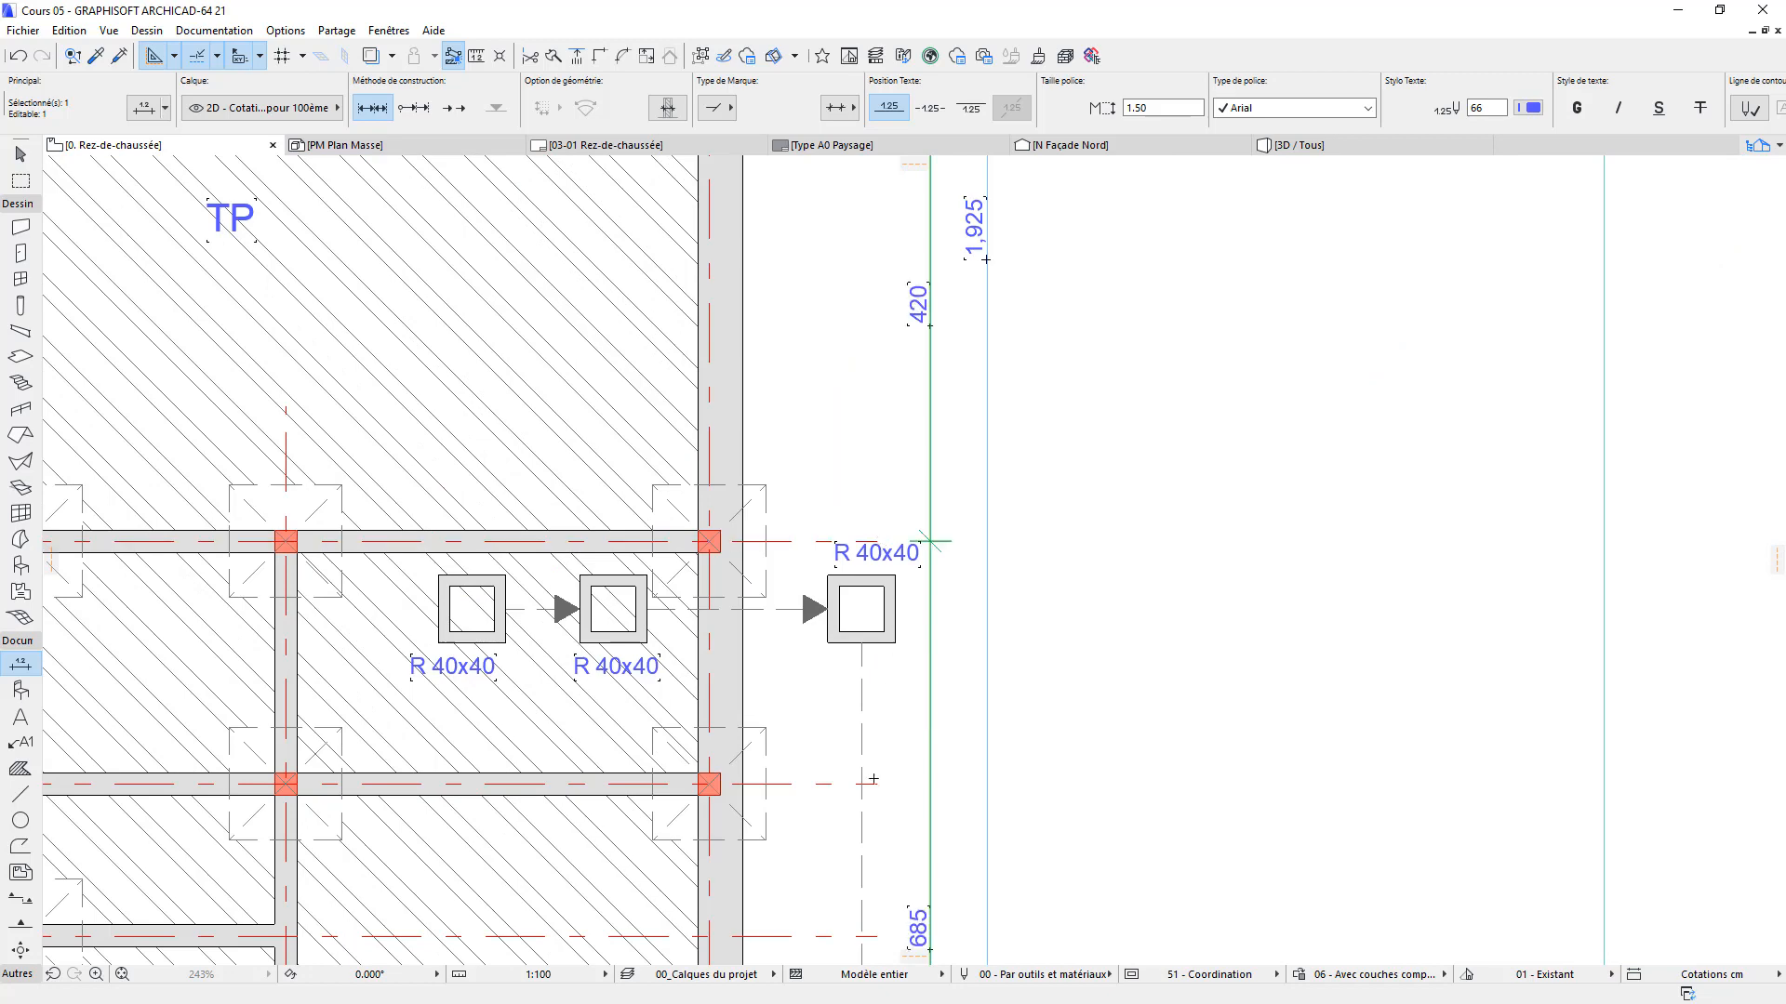
click(930, 784)
Add the three lowest horizontal column axes as intermediate points of the inner length dimension
scroll(930, 784, down, 2)
middle_drag(976, 793, 1055, 349)
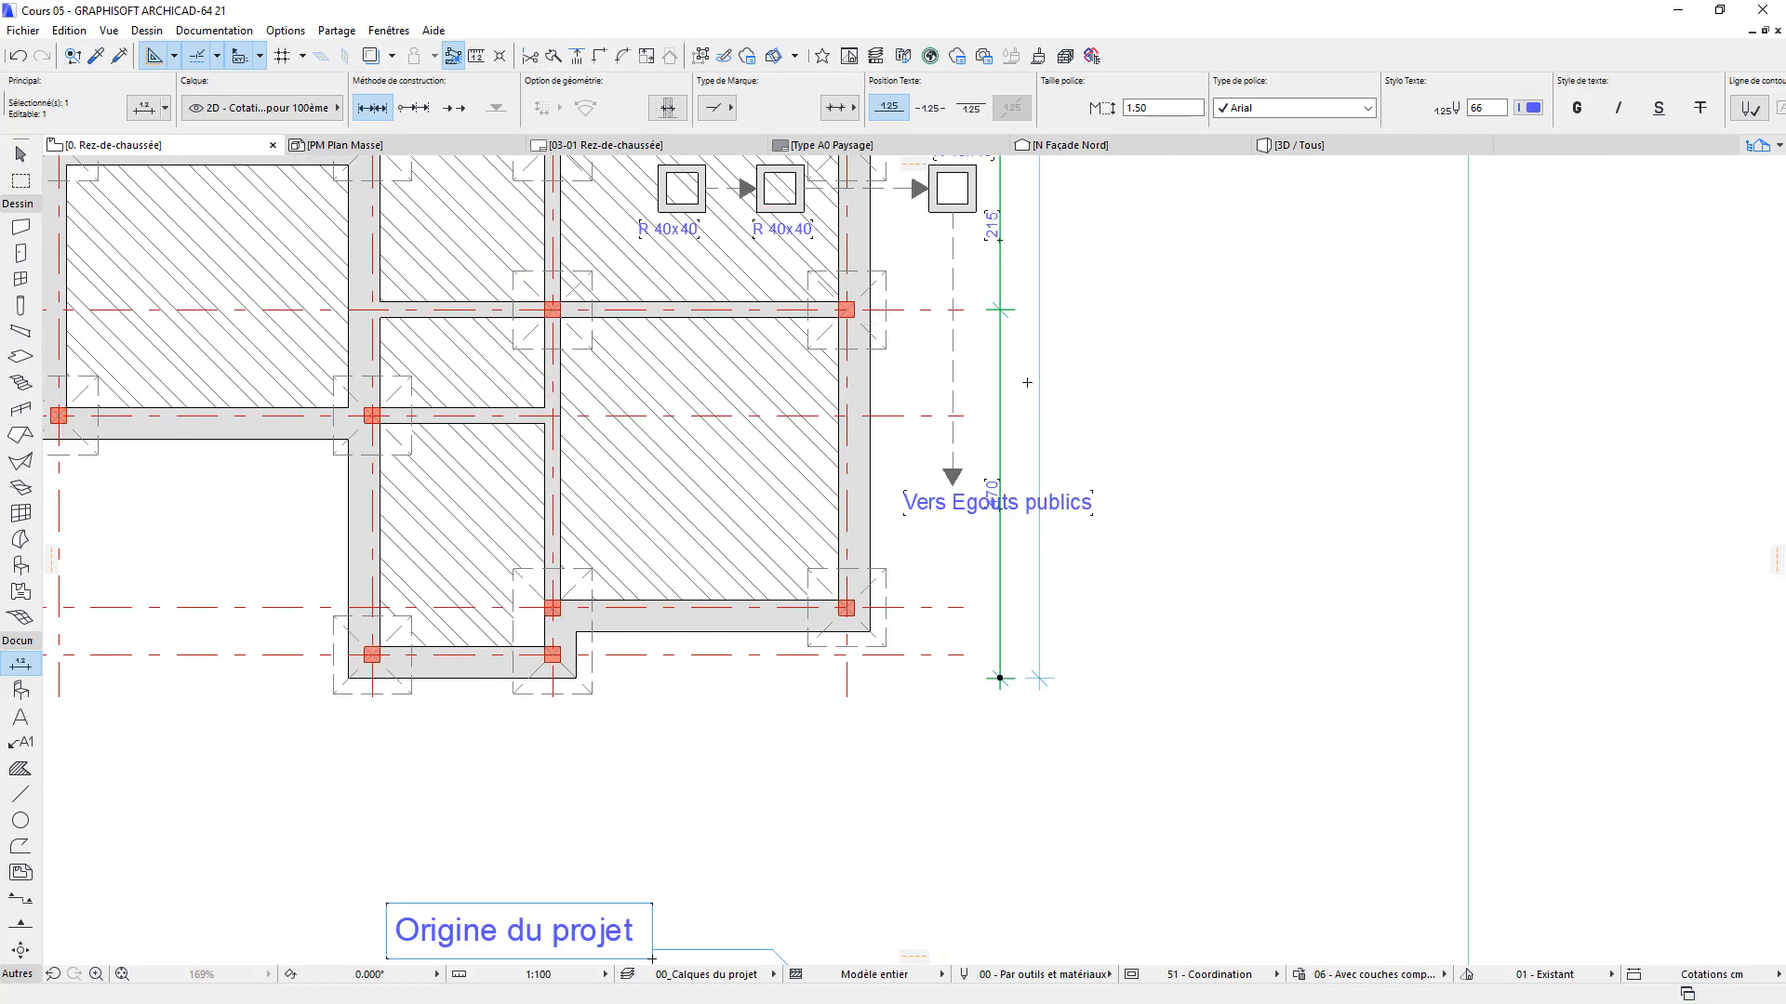
click(967, 414)
click(967, 606)
click(965, 655)
scroll(1142, 424, down, 4)
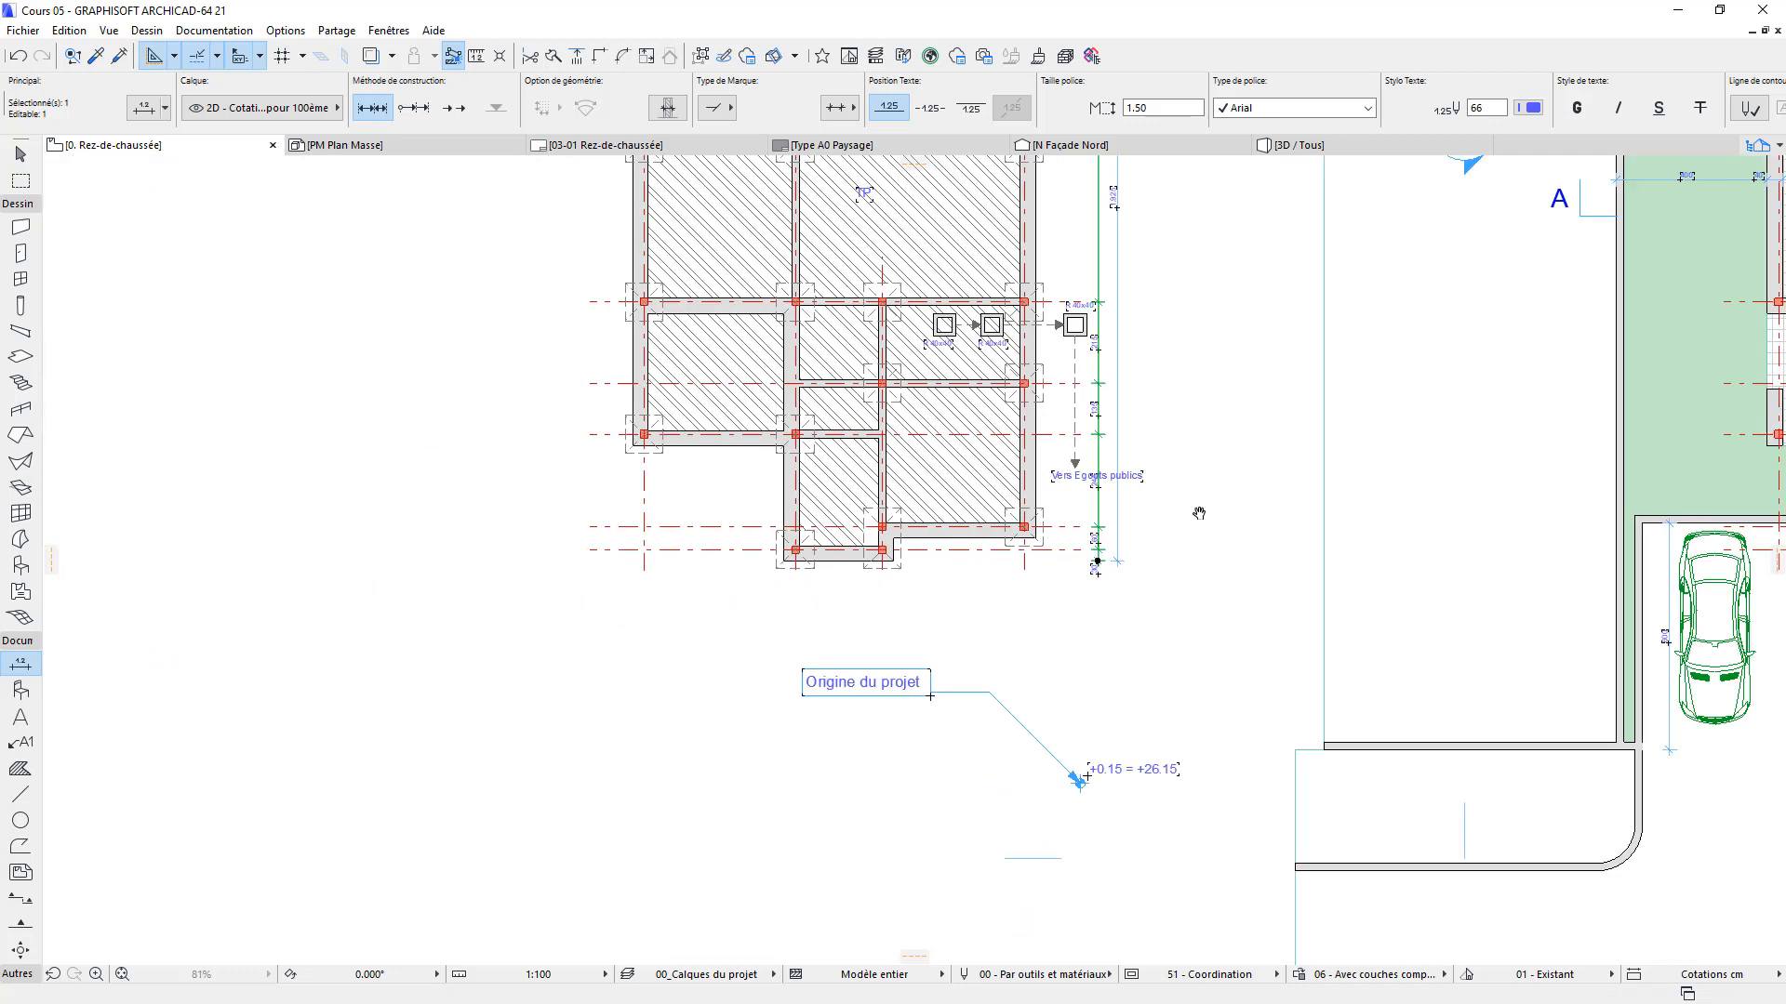
middle_drag(1199, 511, 1197, 596)
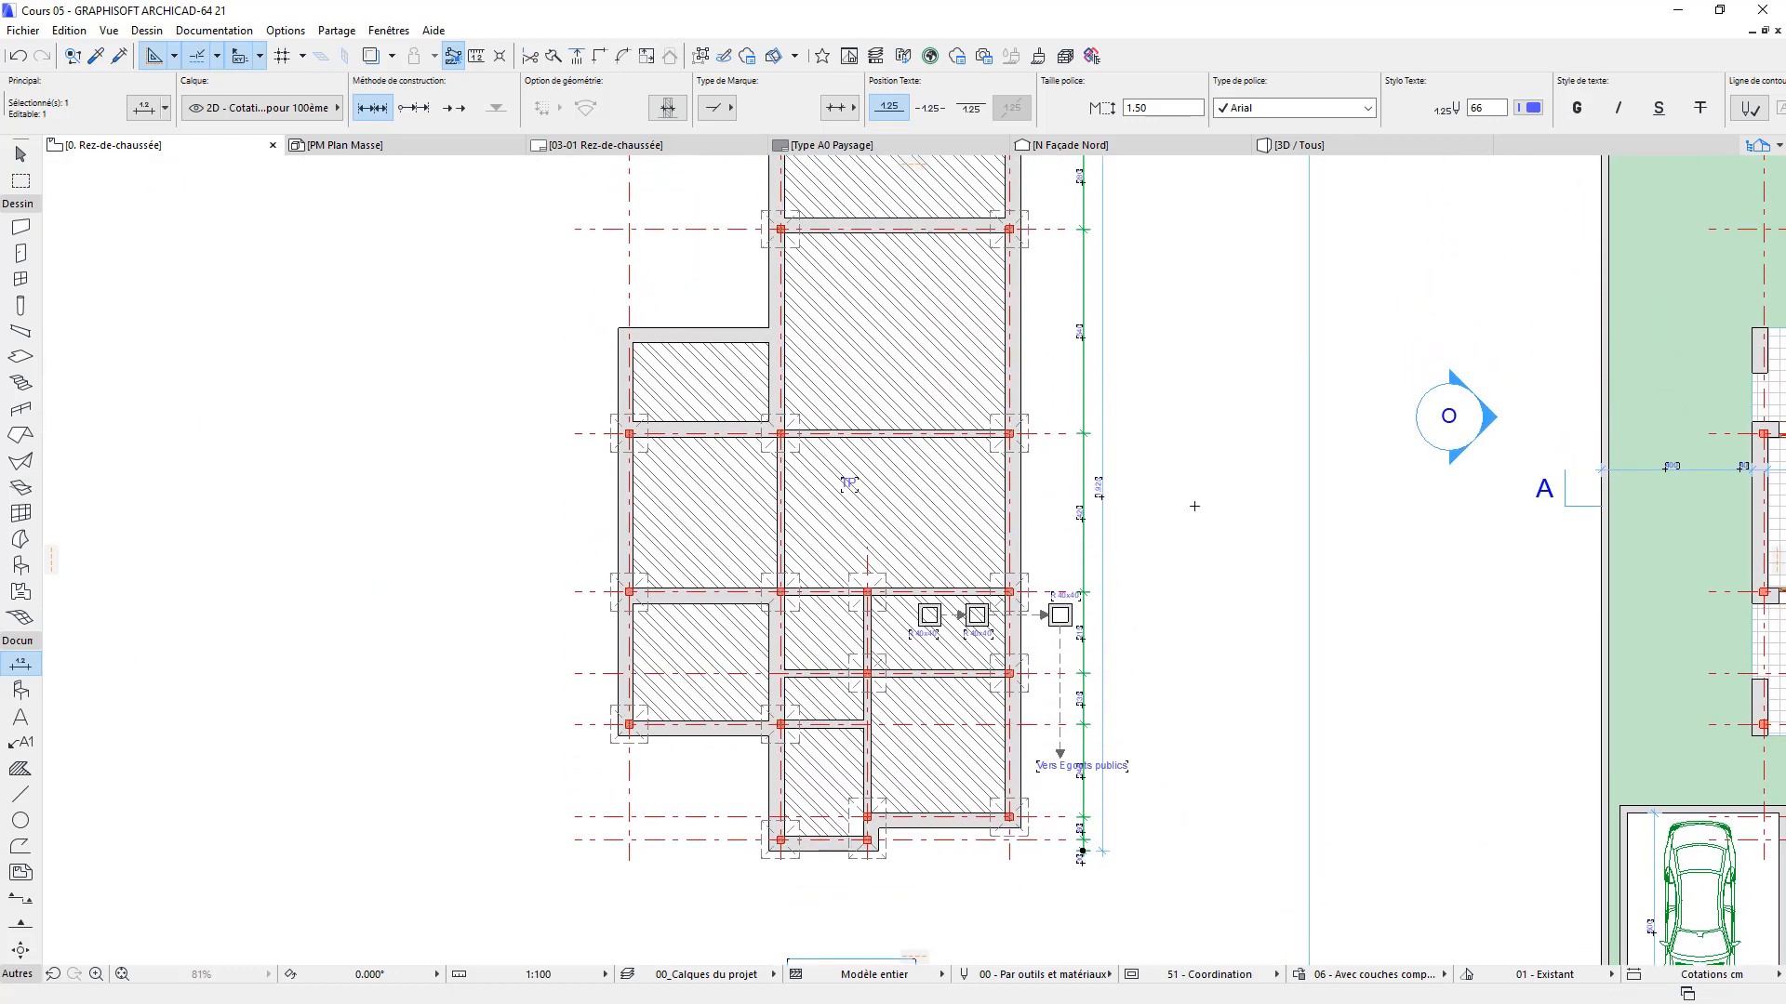
key(Escape)
Review the dimensioned foundation plan with its footings, bays and drainage run, alongside the ground-floor plan
scroll(1193, 505, down, 1)
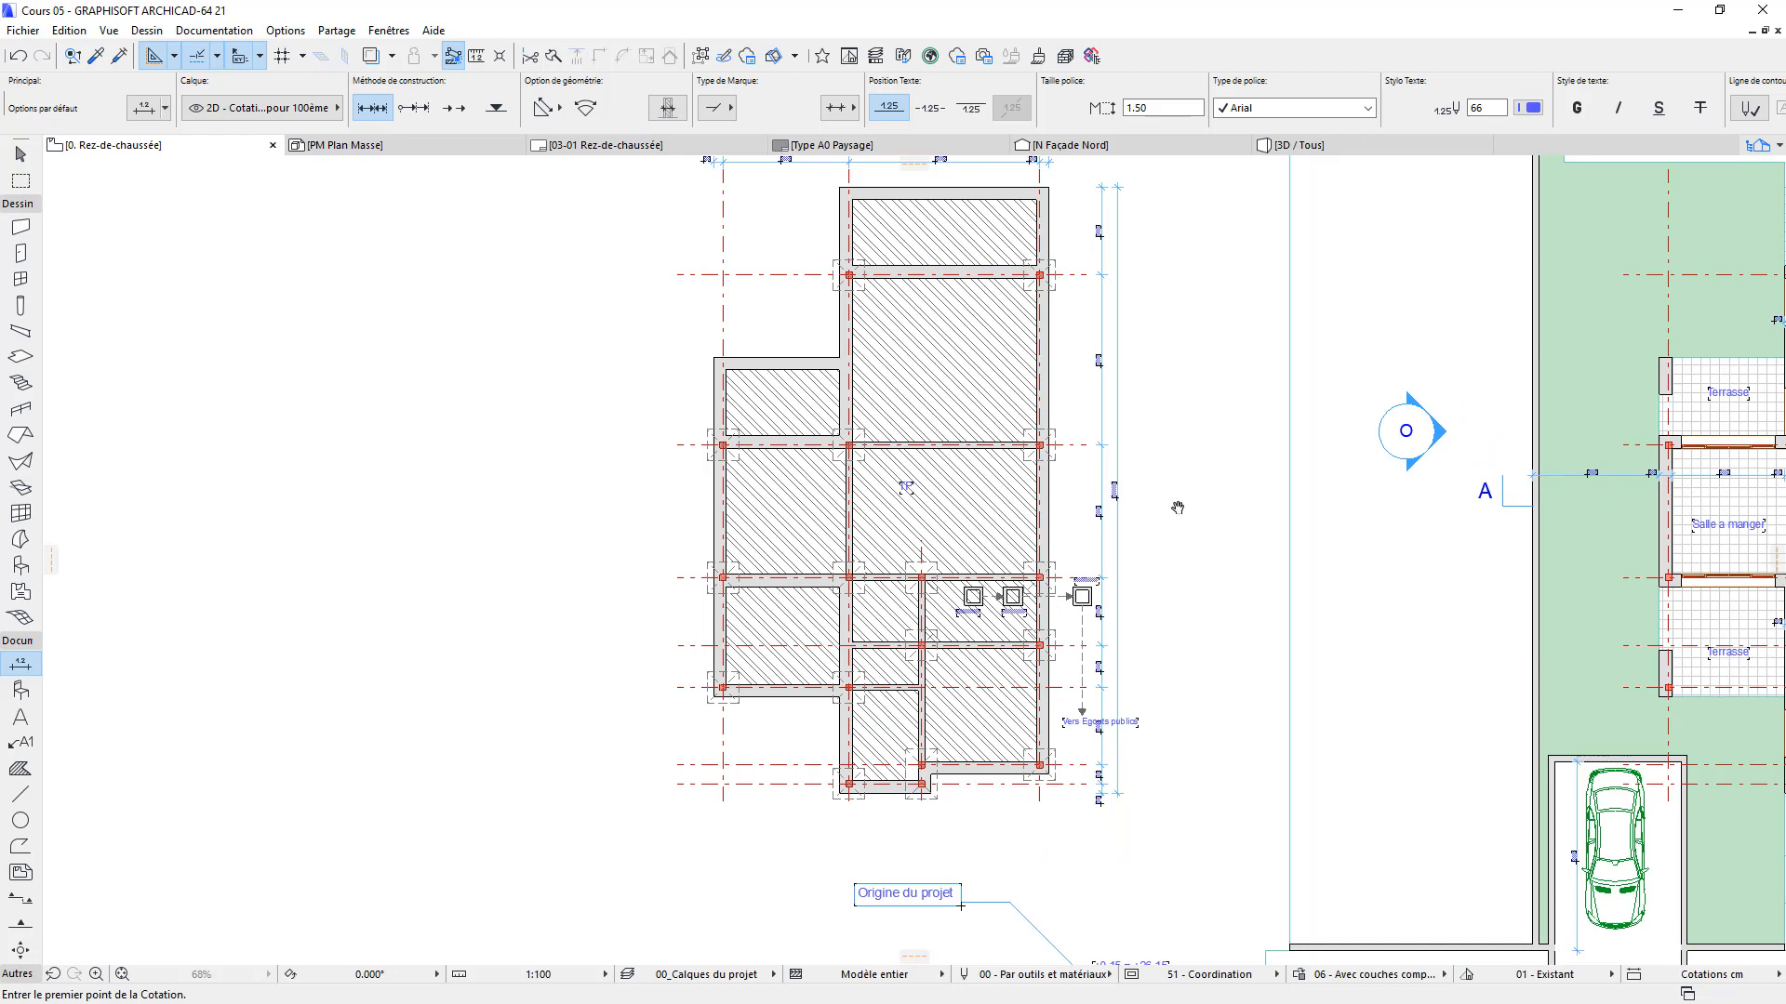
middle_drag(1168, 506, 1065, 576)
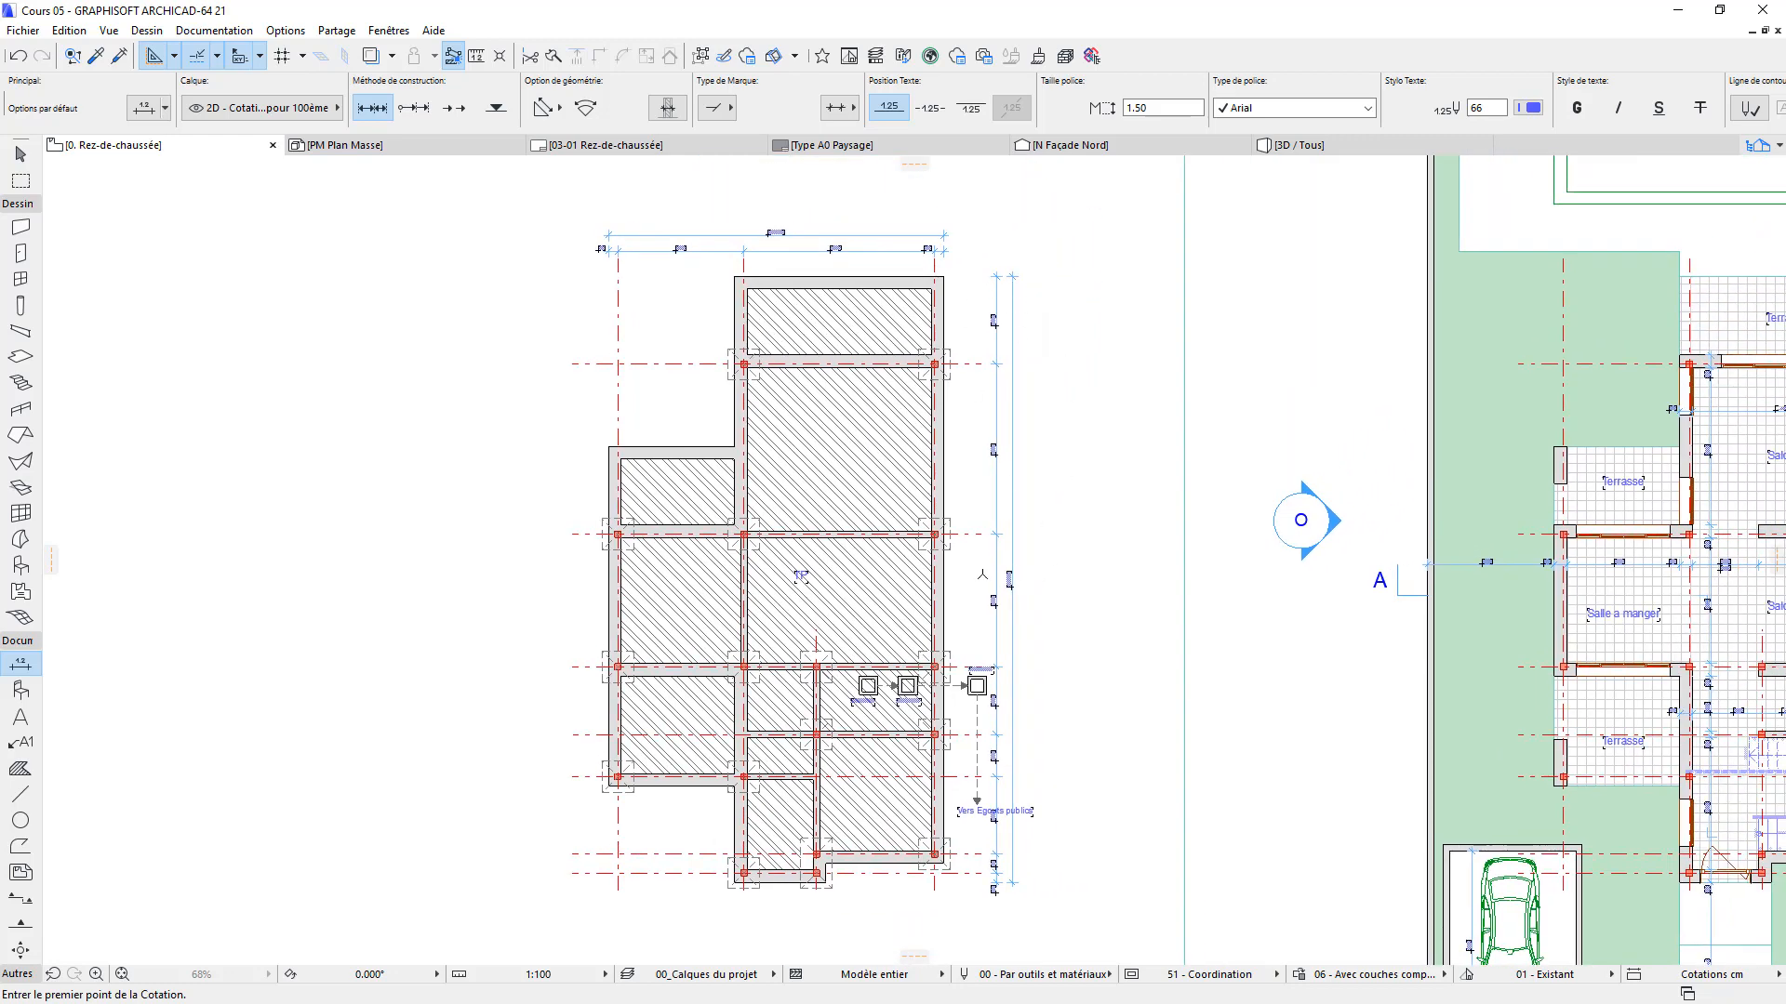
middle_drag(703, 647, 717, 373)
scroll(696, 578, down, 2)
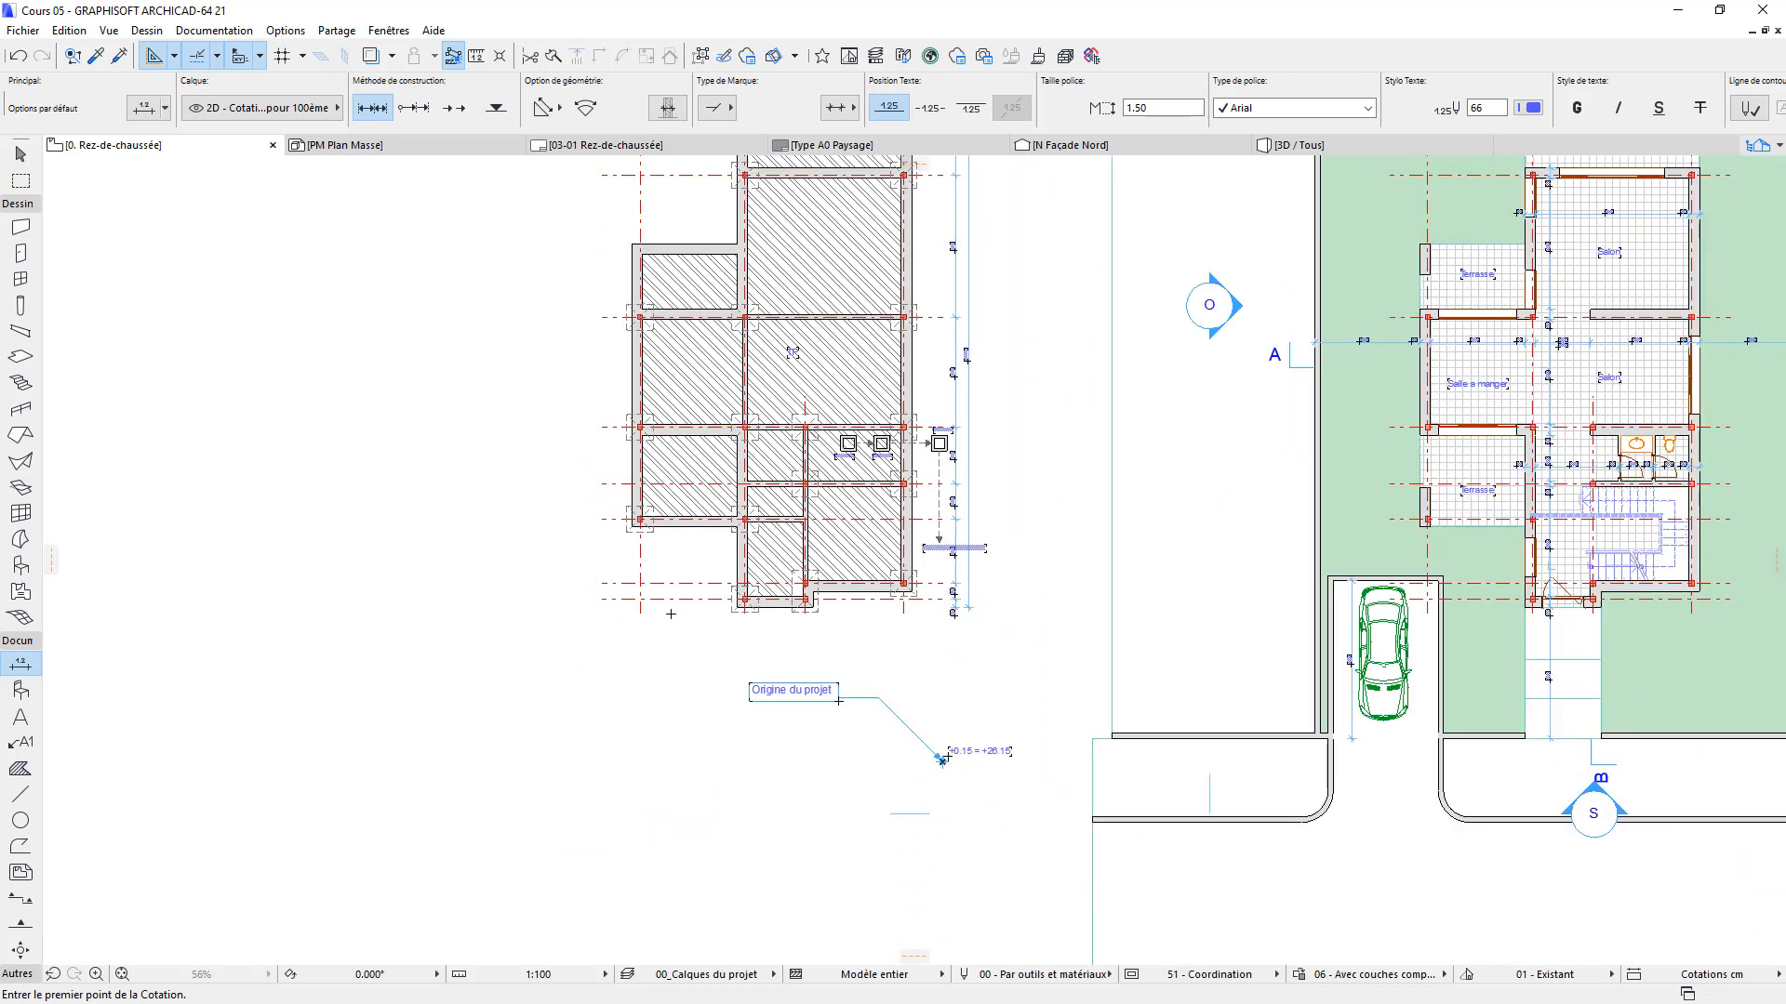
middle_drag(678, 625, 693, 670)
scroll(693, 669, up, 5)
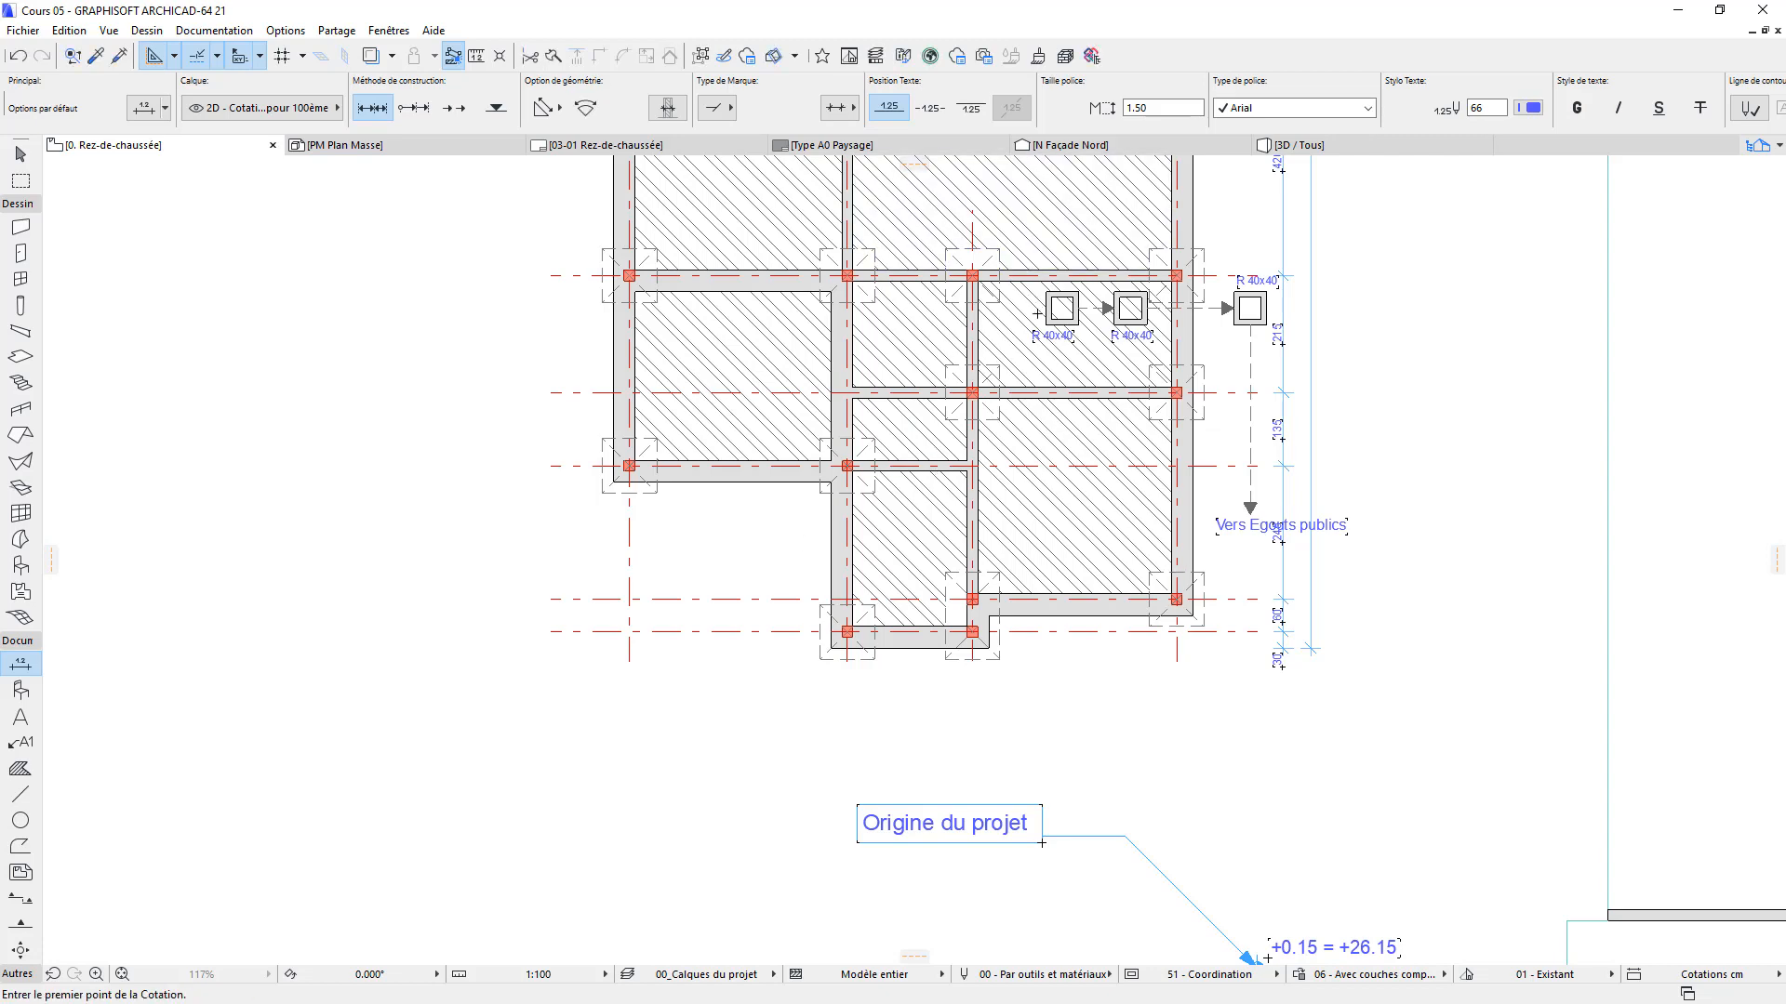
scroll(921, 532, down, 4)
middle_drag(919, 530, 792, 729)
scroll(797, 621, up, 2)
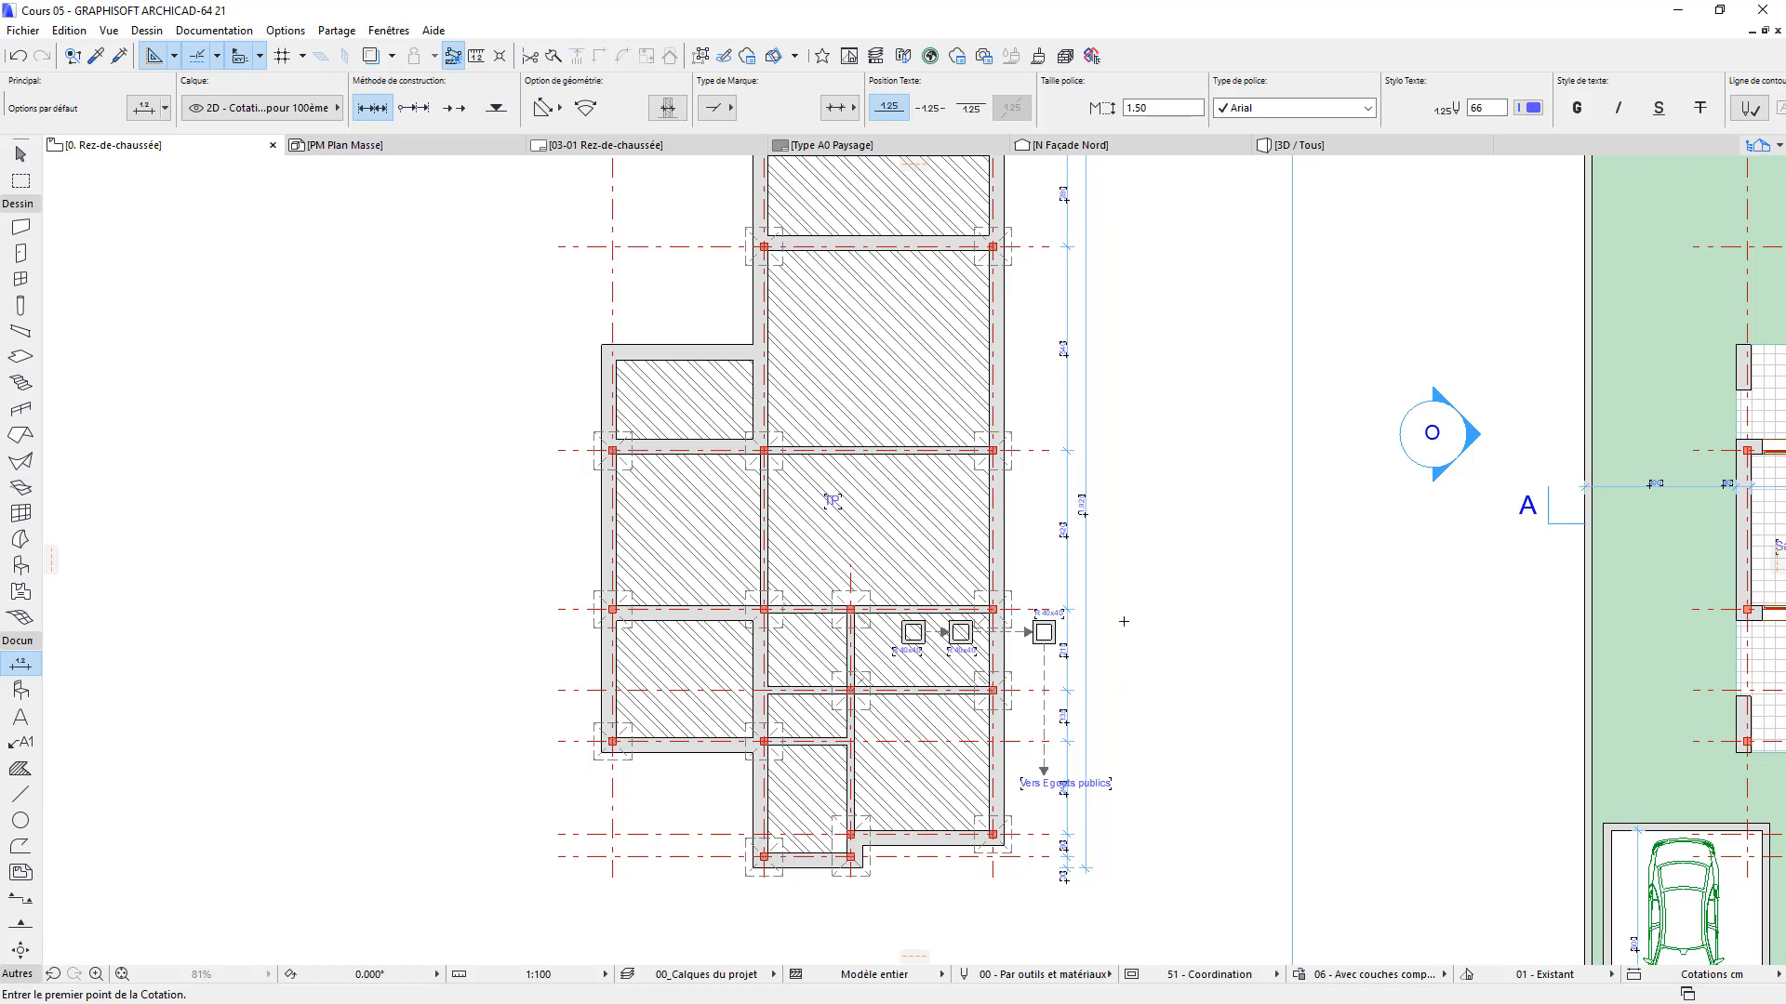
scroll(1124, 622, down, 3)
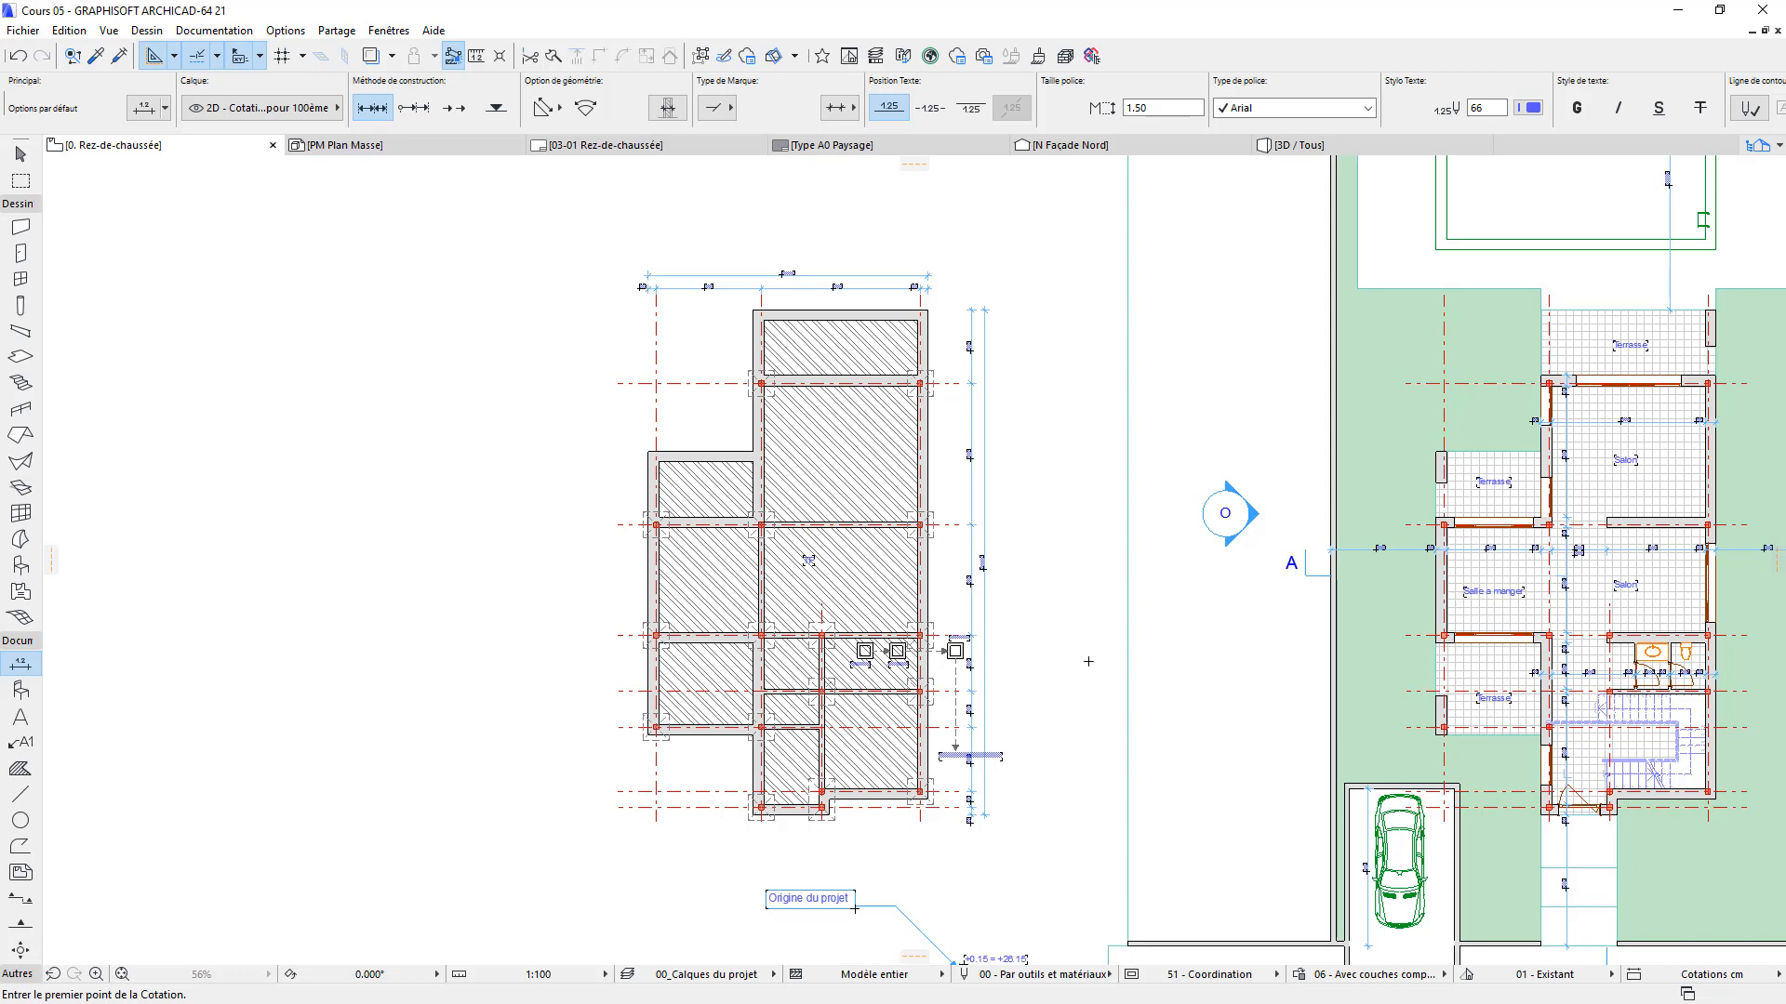
middle_drag(1087, 663, 1002, 508)
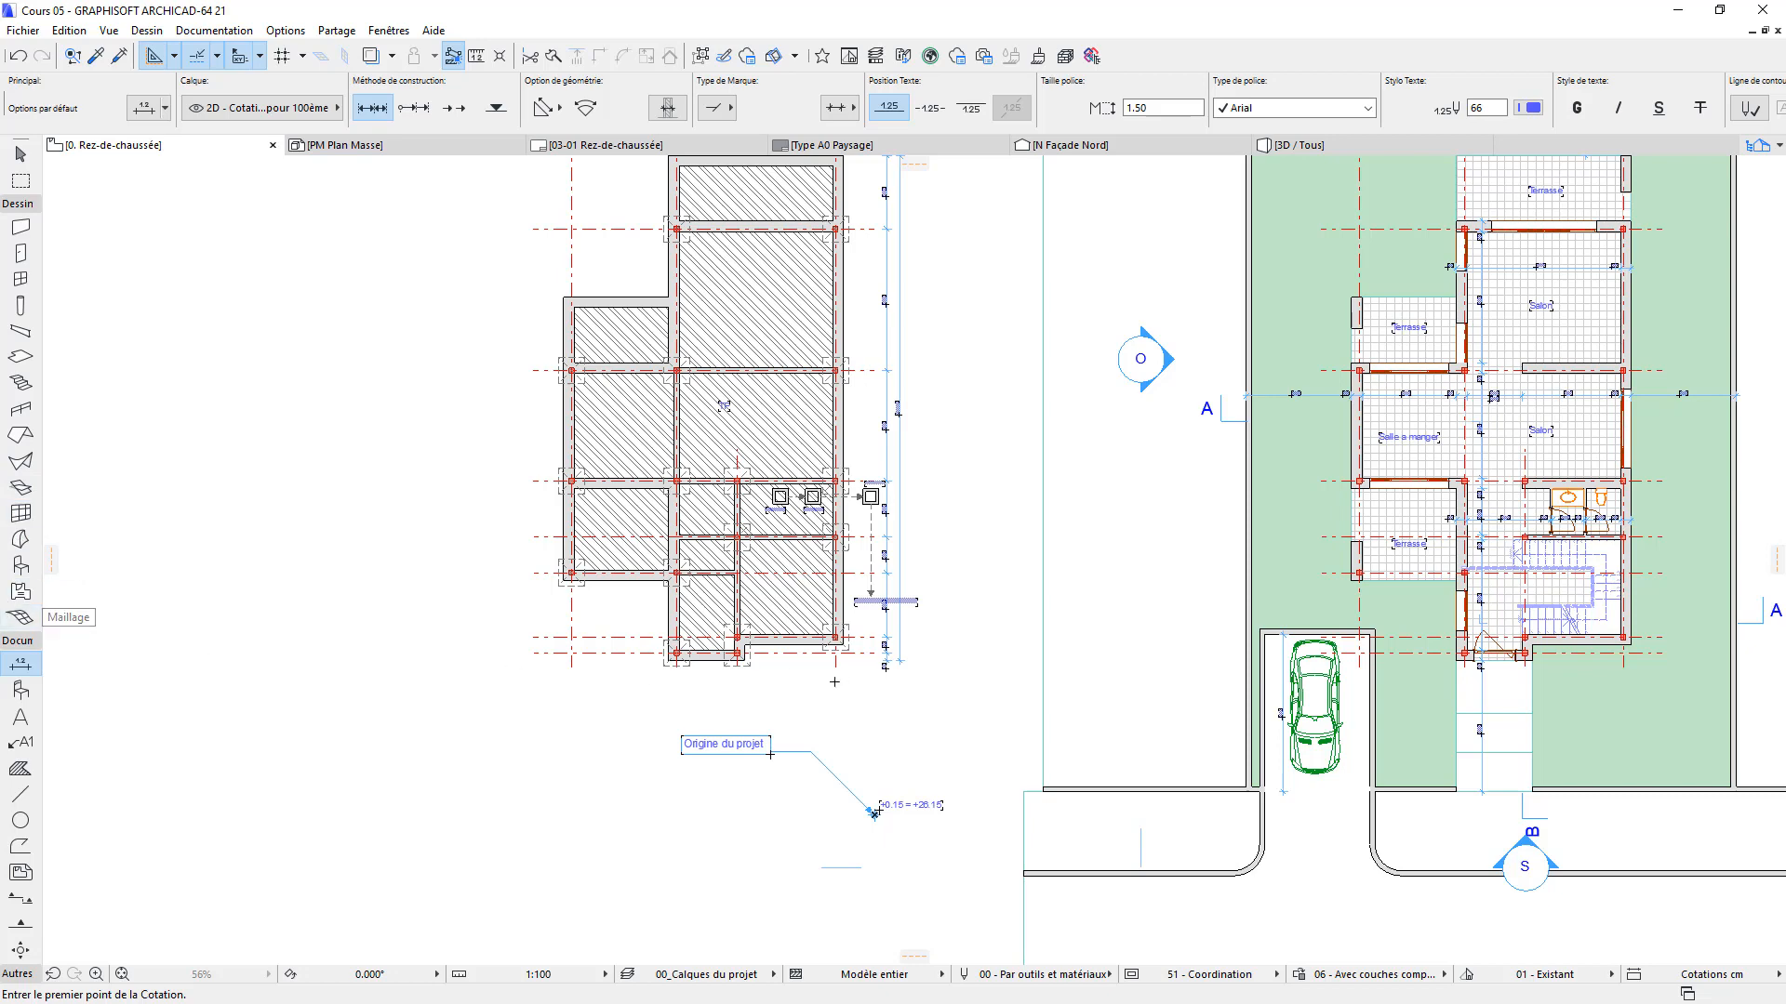
scroll(814, 710, down, 3)
middle_drag(815, 710, 812, 731)
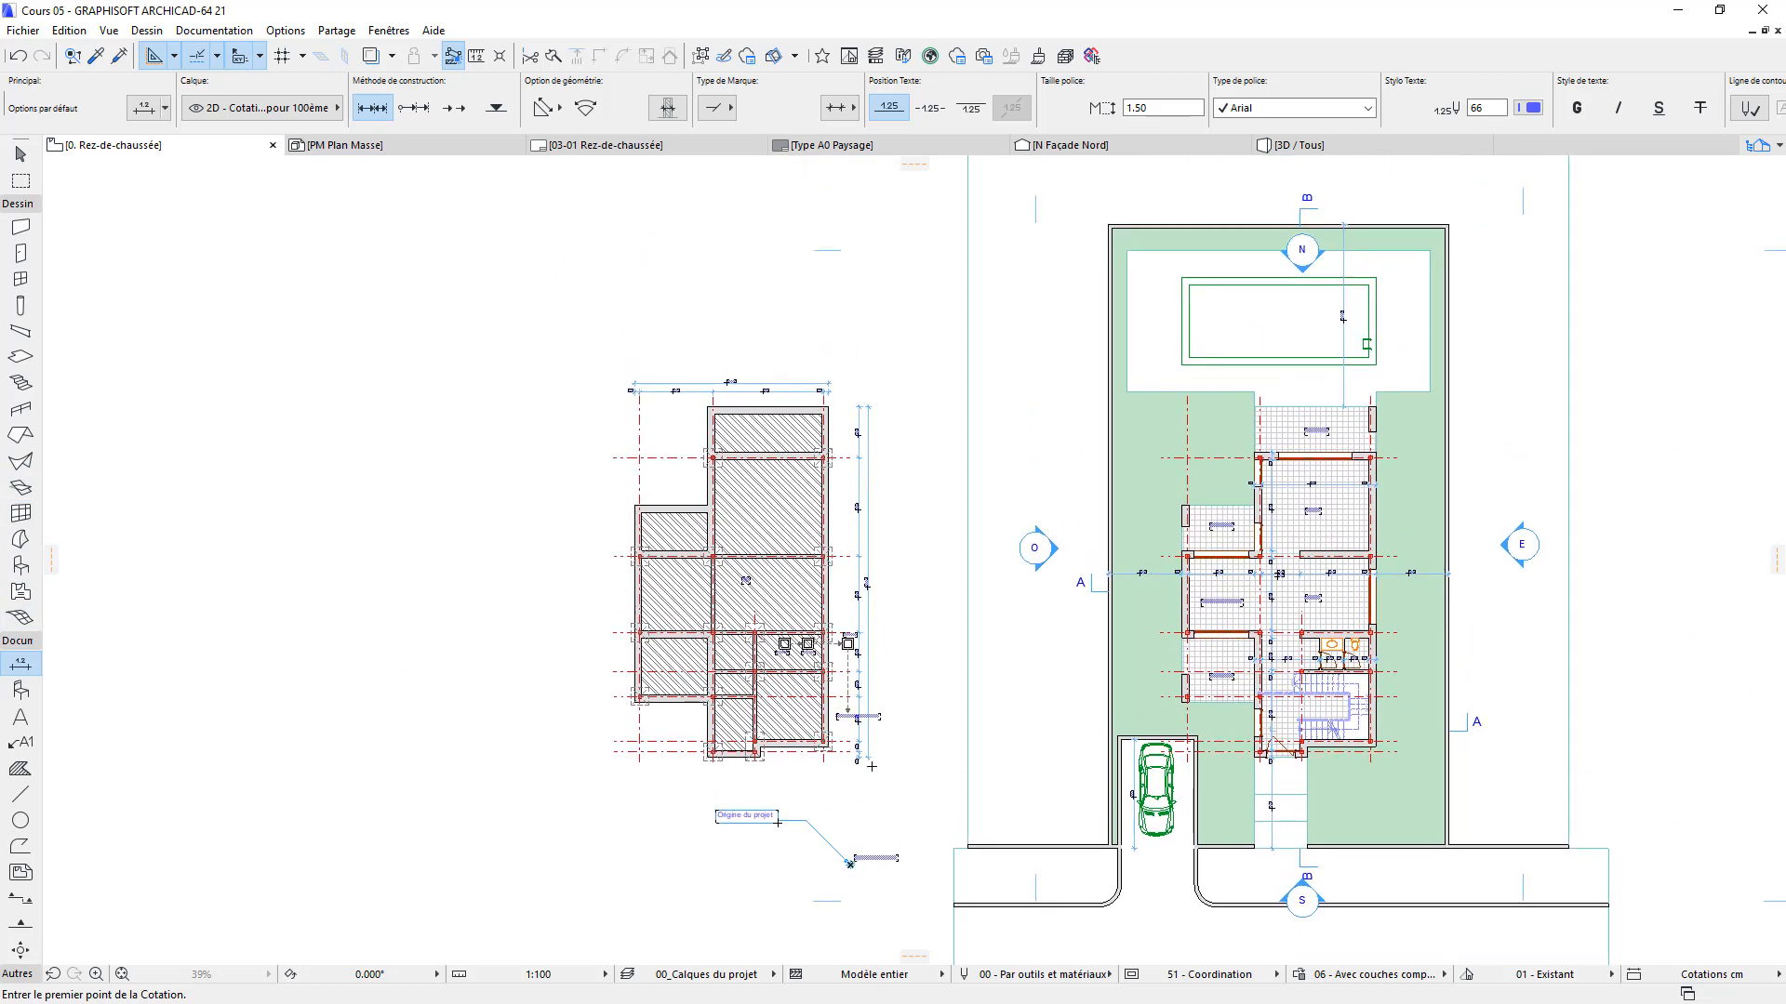
scroll(704, 763, up, 2)
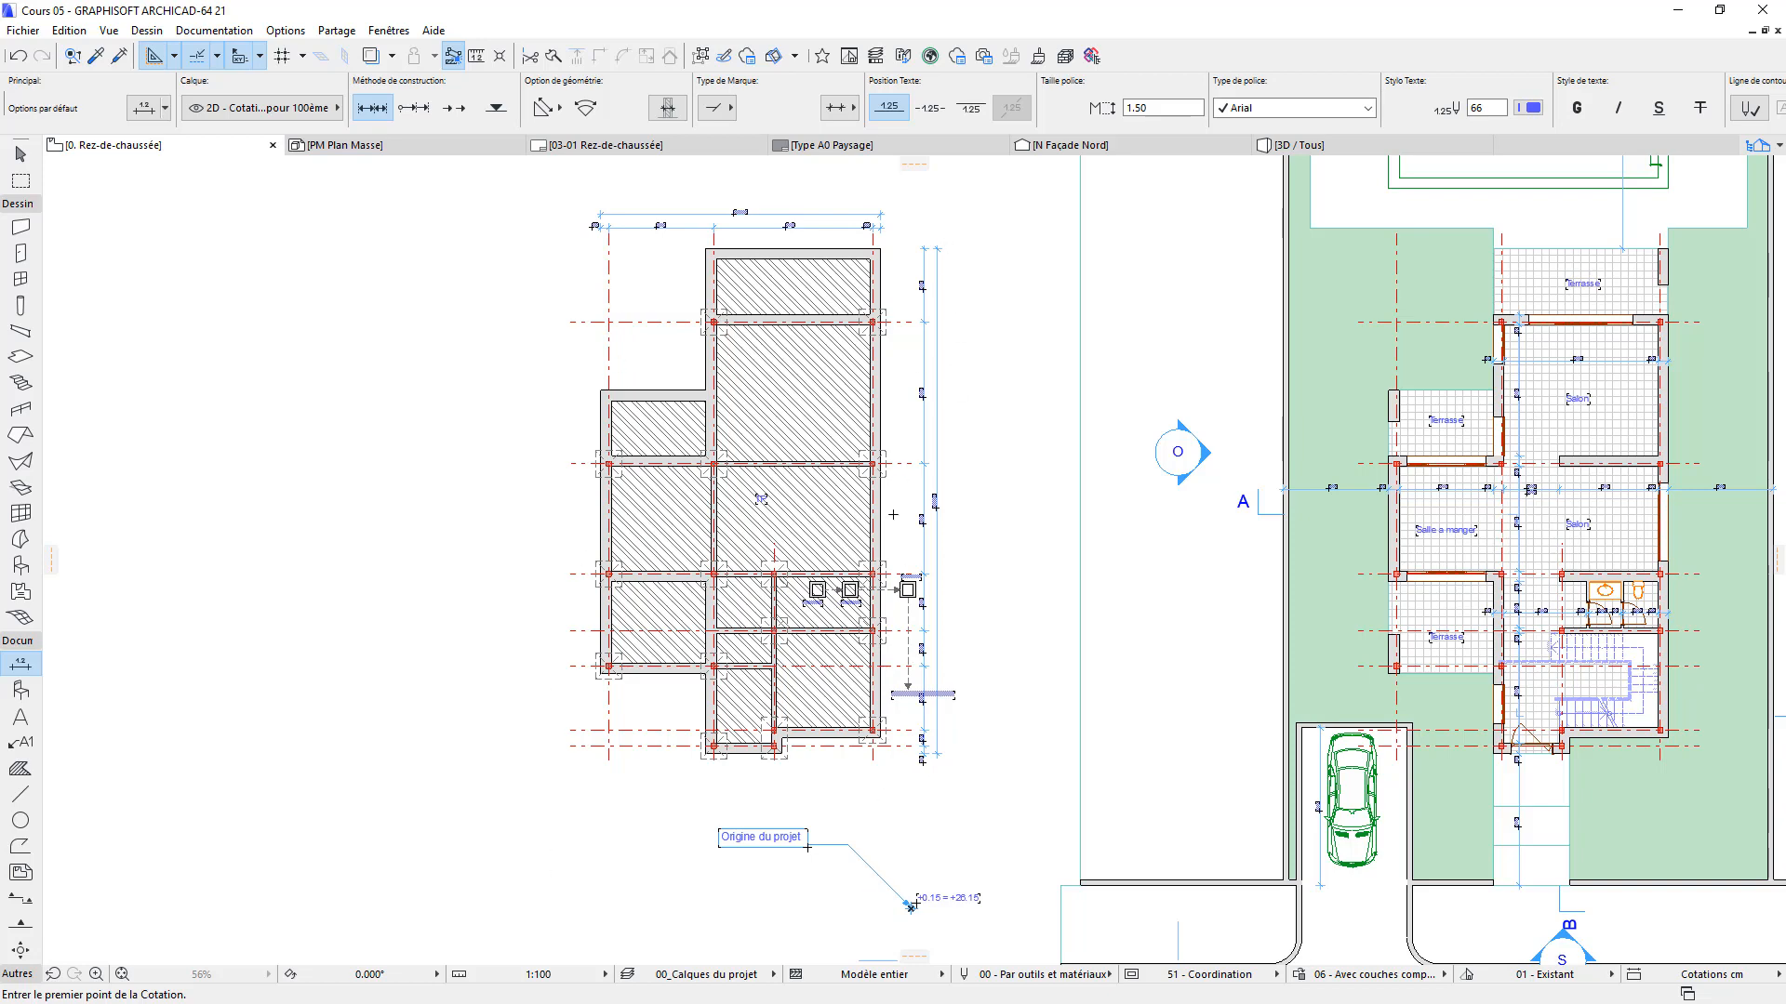
middle_drag(1020, 593, 627, 609)
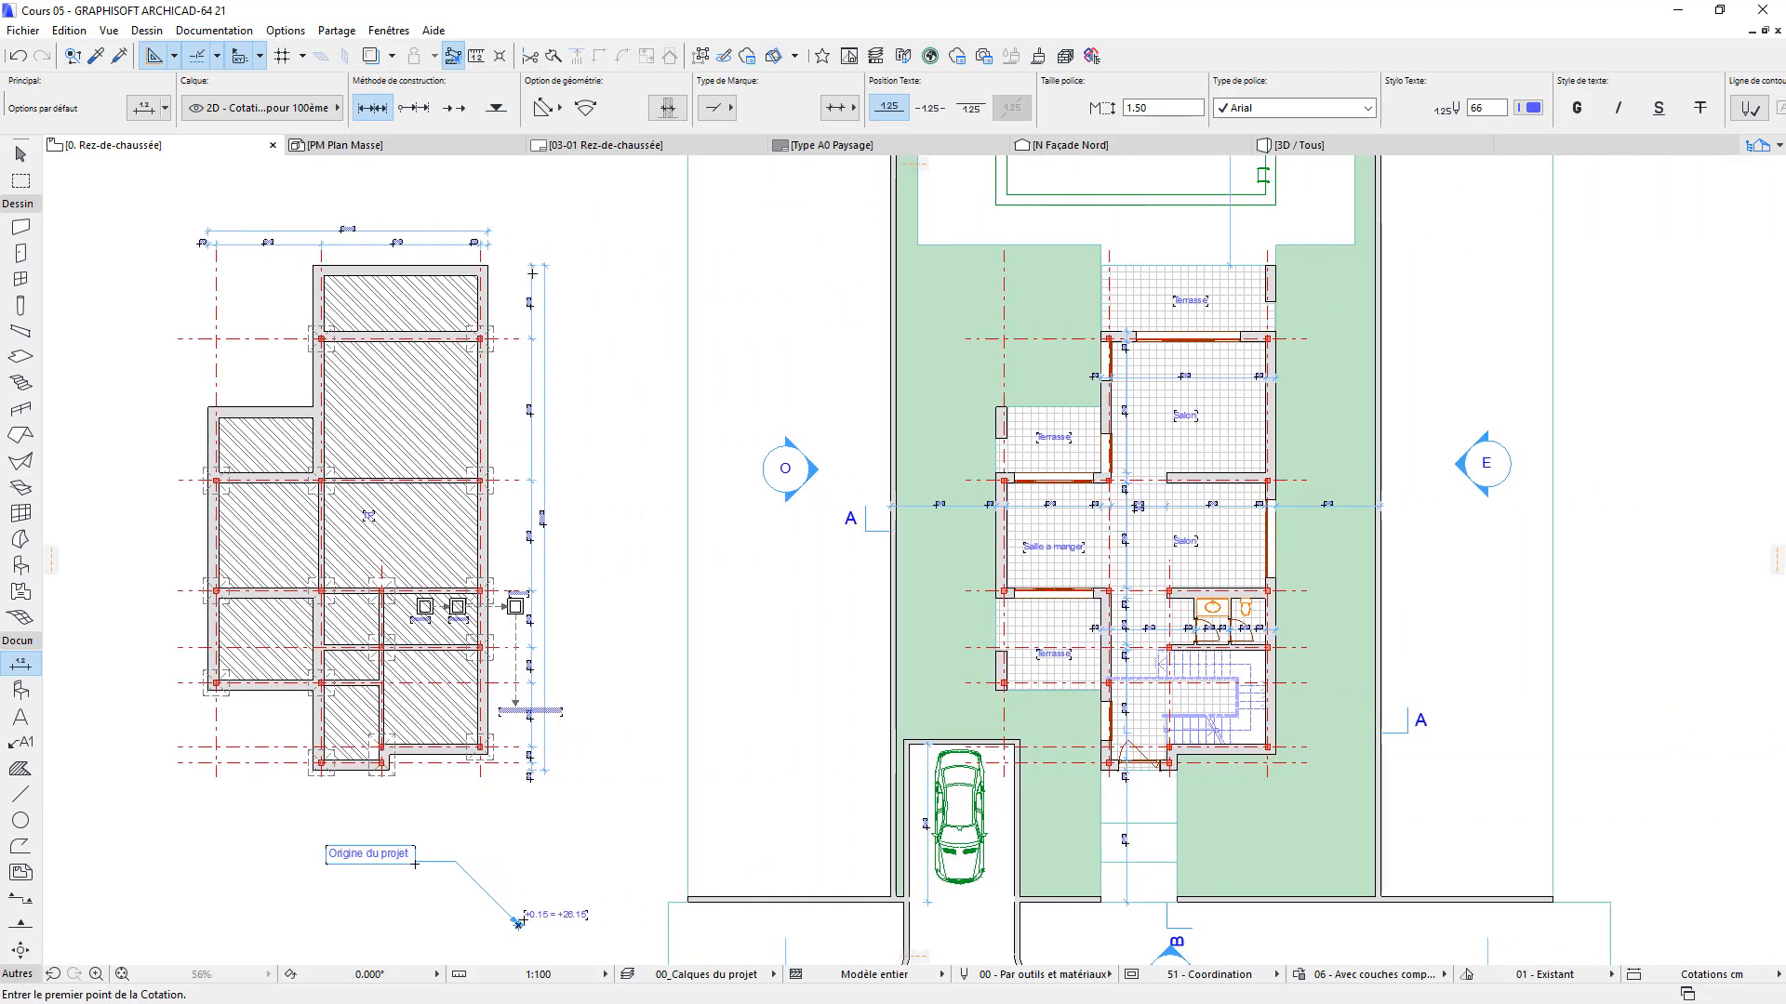